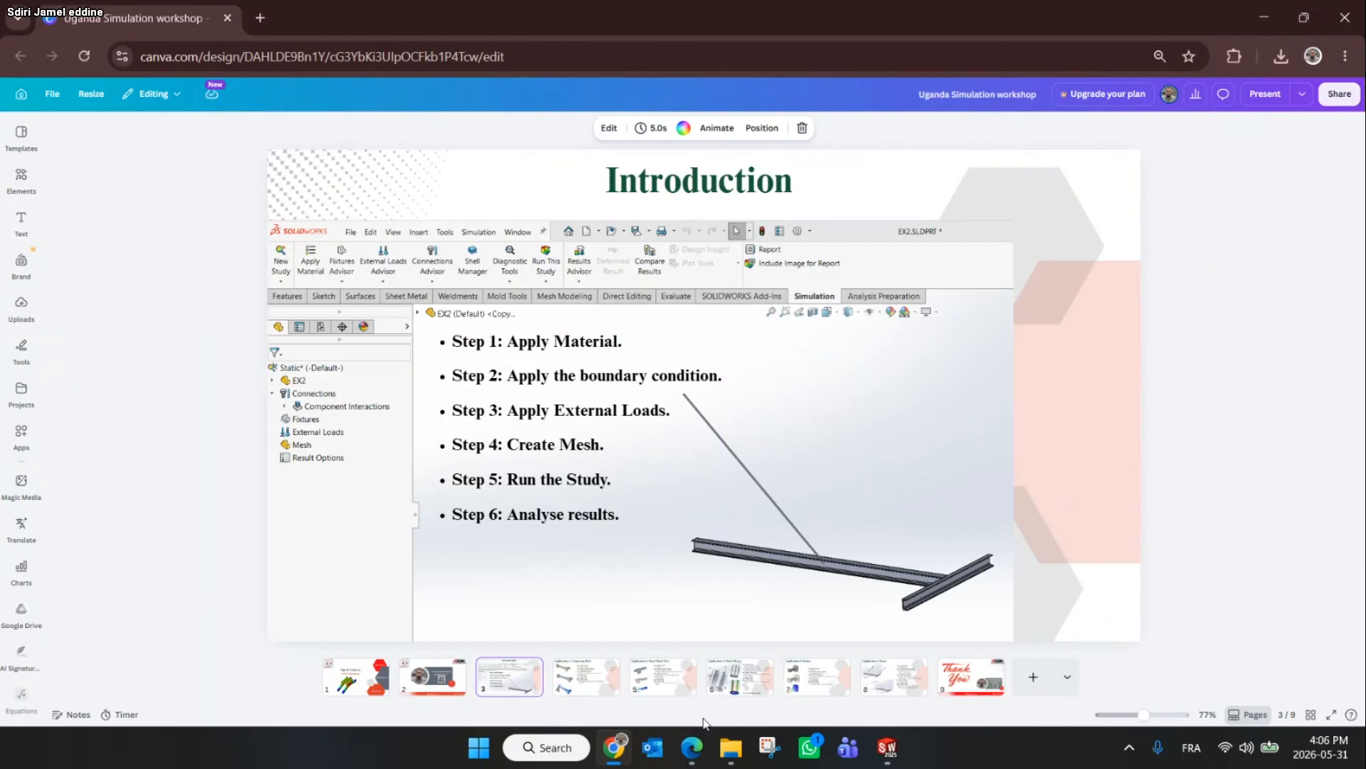
pyautogui.moveTo(689, 730)
pyautogui.click(595, 658)
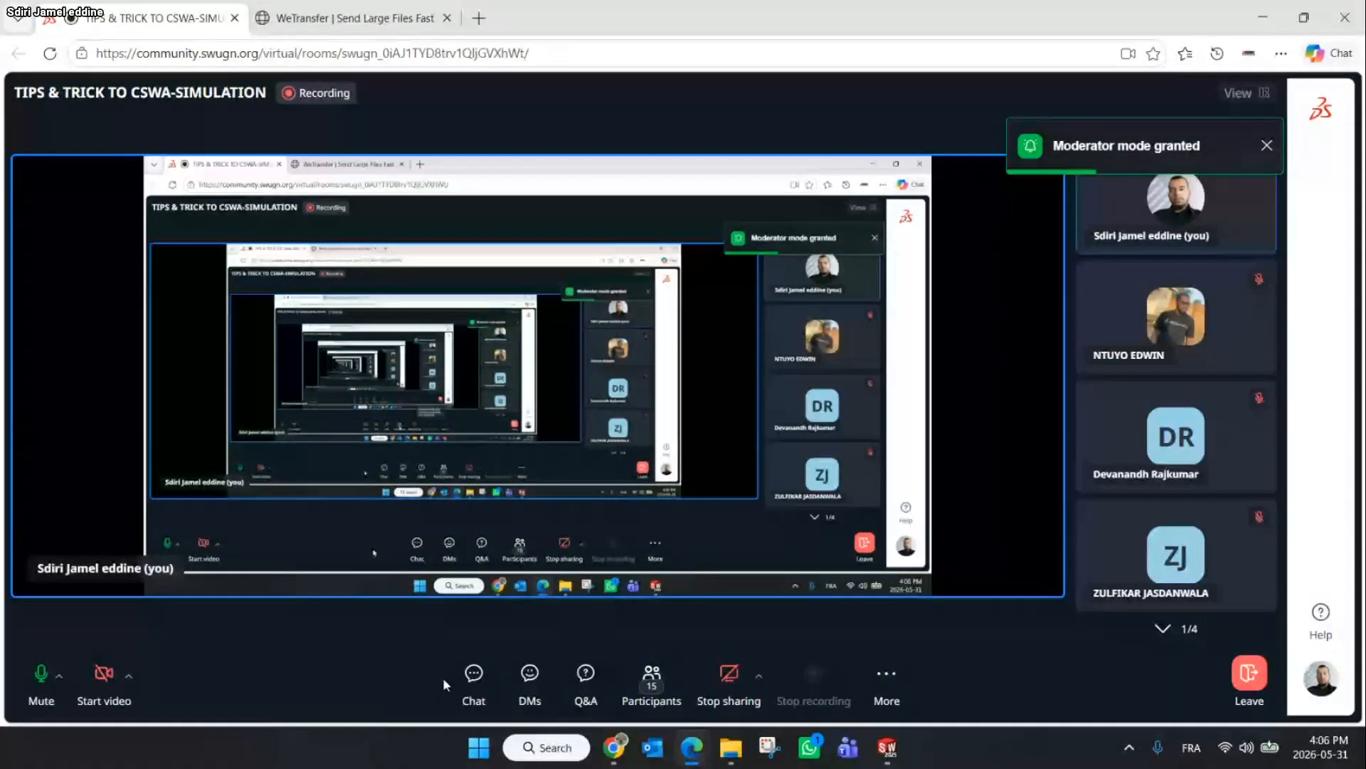
pyautogui.click(473, 675)
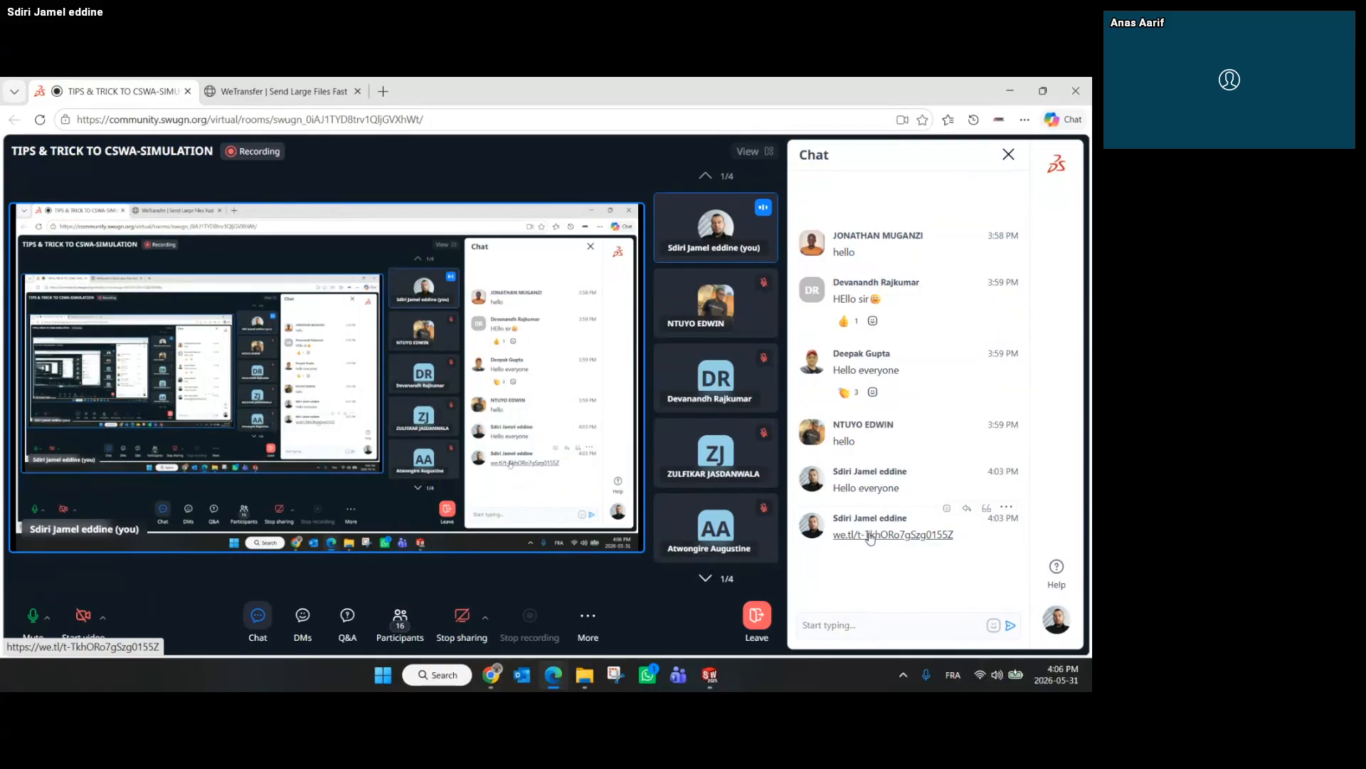
pyautogui.click(1012, 86)
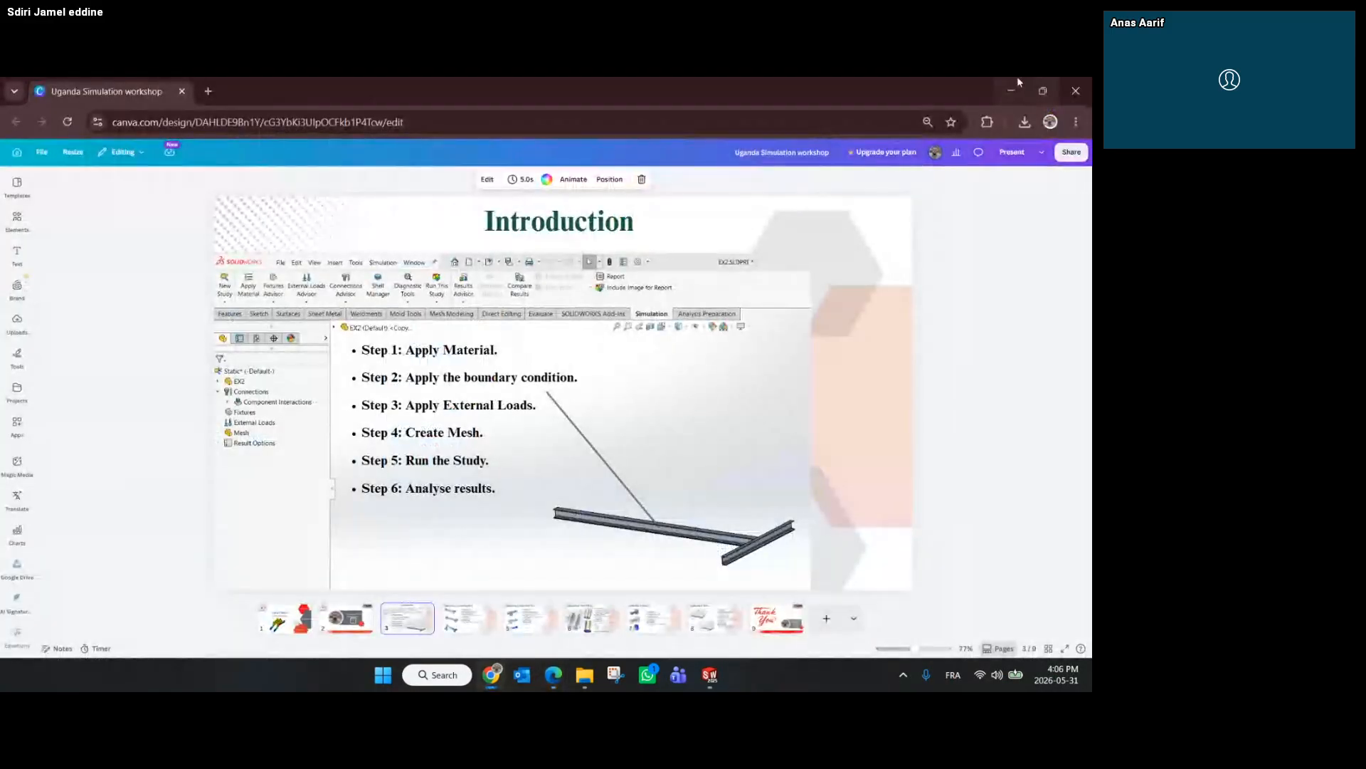
pyautogui.click(1017, 81)
# Open the Part File folder on the desktop and switch to the Connecting Rod part in SOLIDWORKS
pyautogui.doubleClick(351, 169)
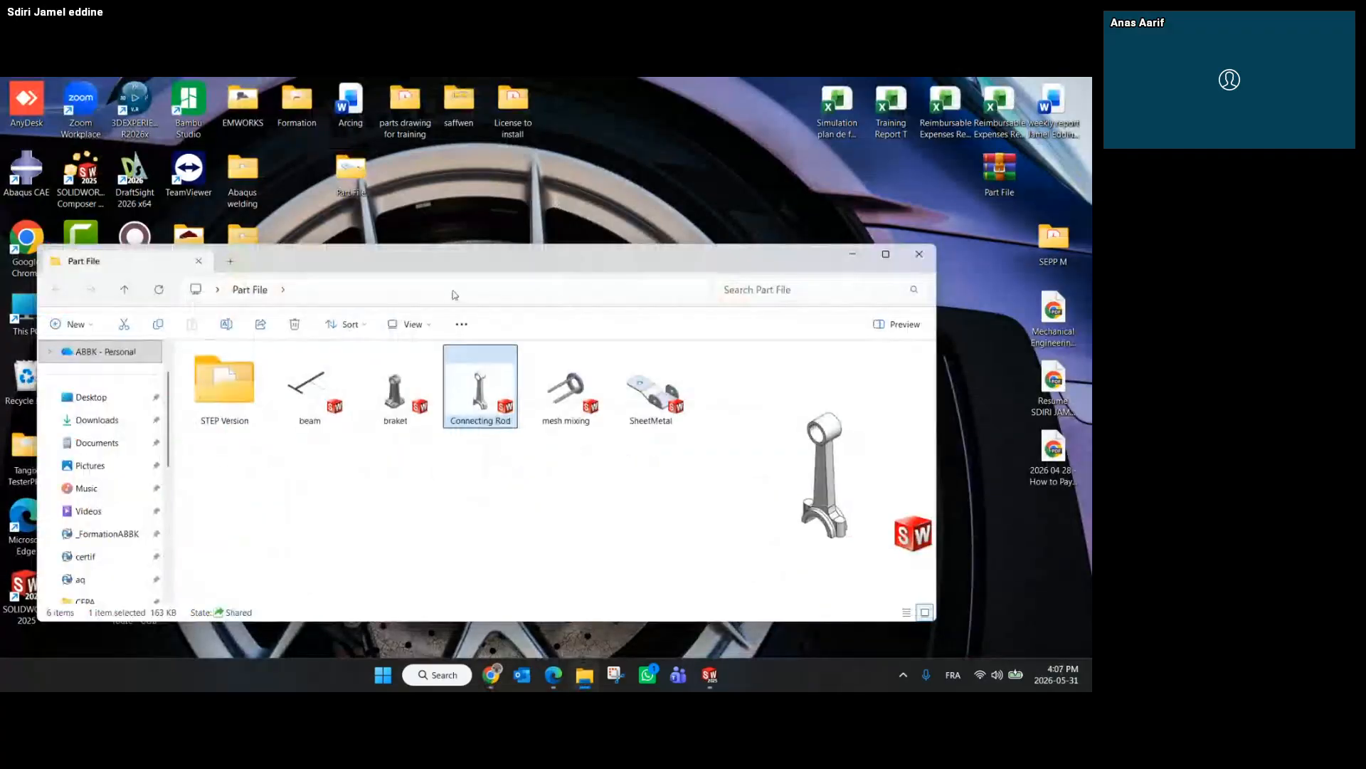
pyautogui.moveTo(283, 454); pyautogui.dragTo(640, 448)
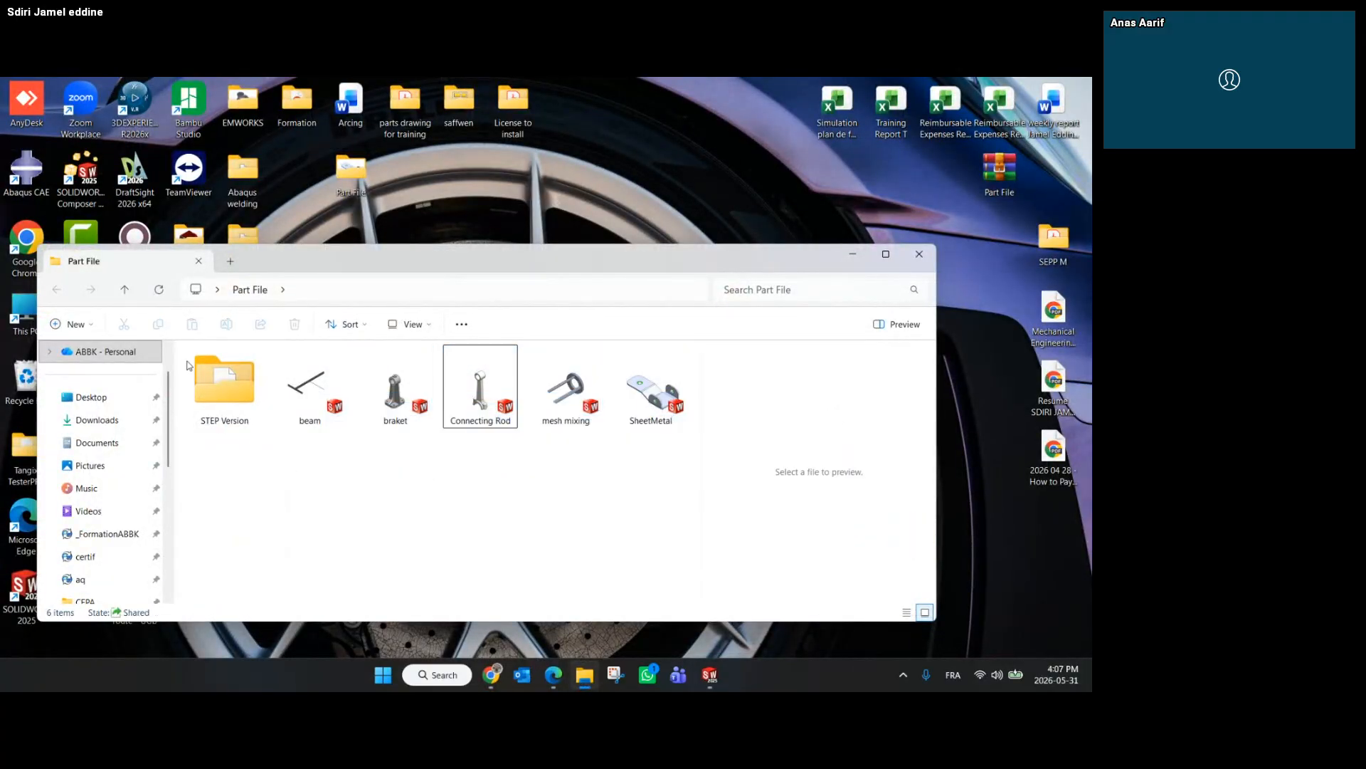
pyautogui.doubleClick(190, 365)
pyautogui.moveTo(230, 418); pyautogui.dragTo(257, 359)
pyautogui.click(70, 265)
pyautogui.moveTo(469, 495); pyautogui.dragTo(729, 512)
pyautogui.click(725, 513)
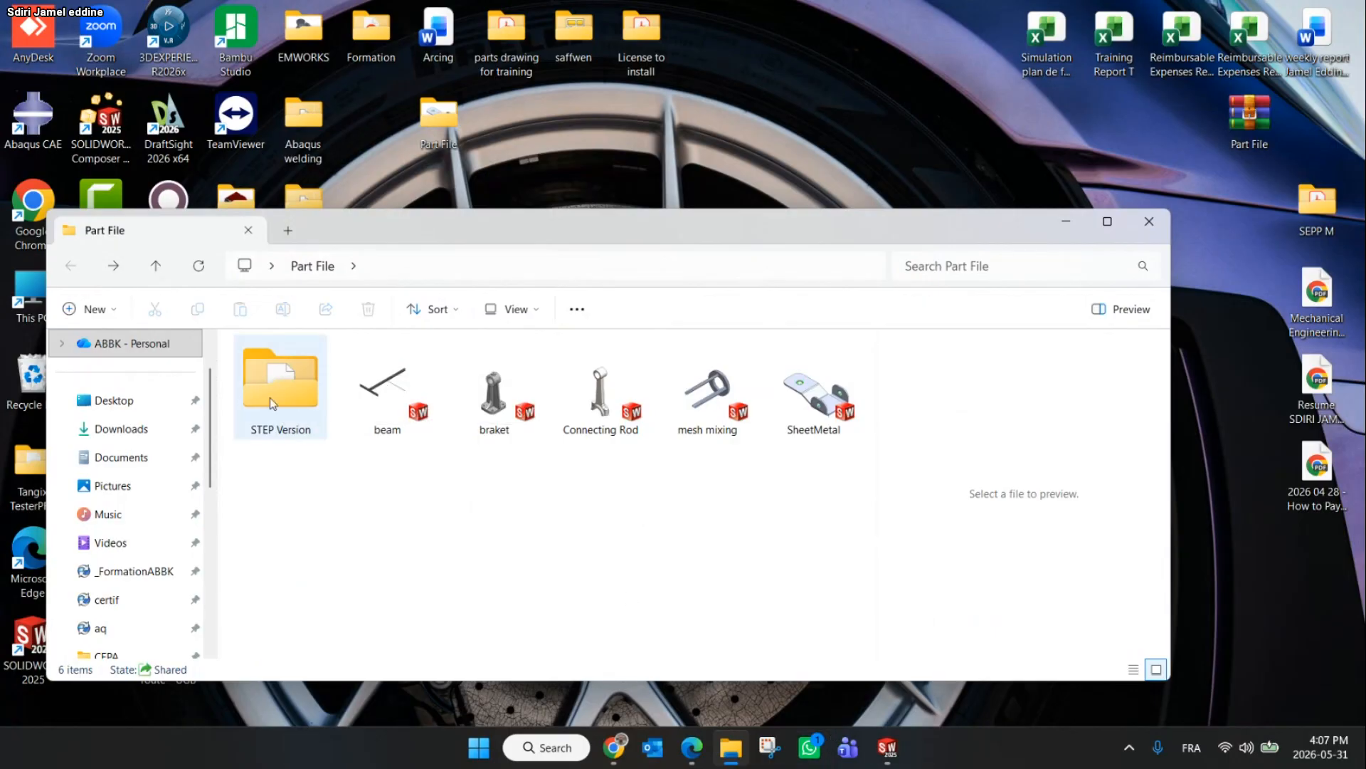
pyautogui.click(887, 748)
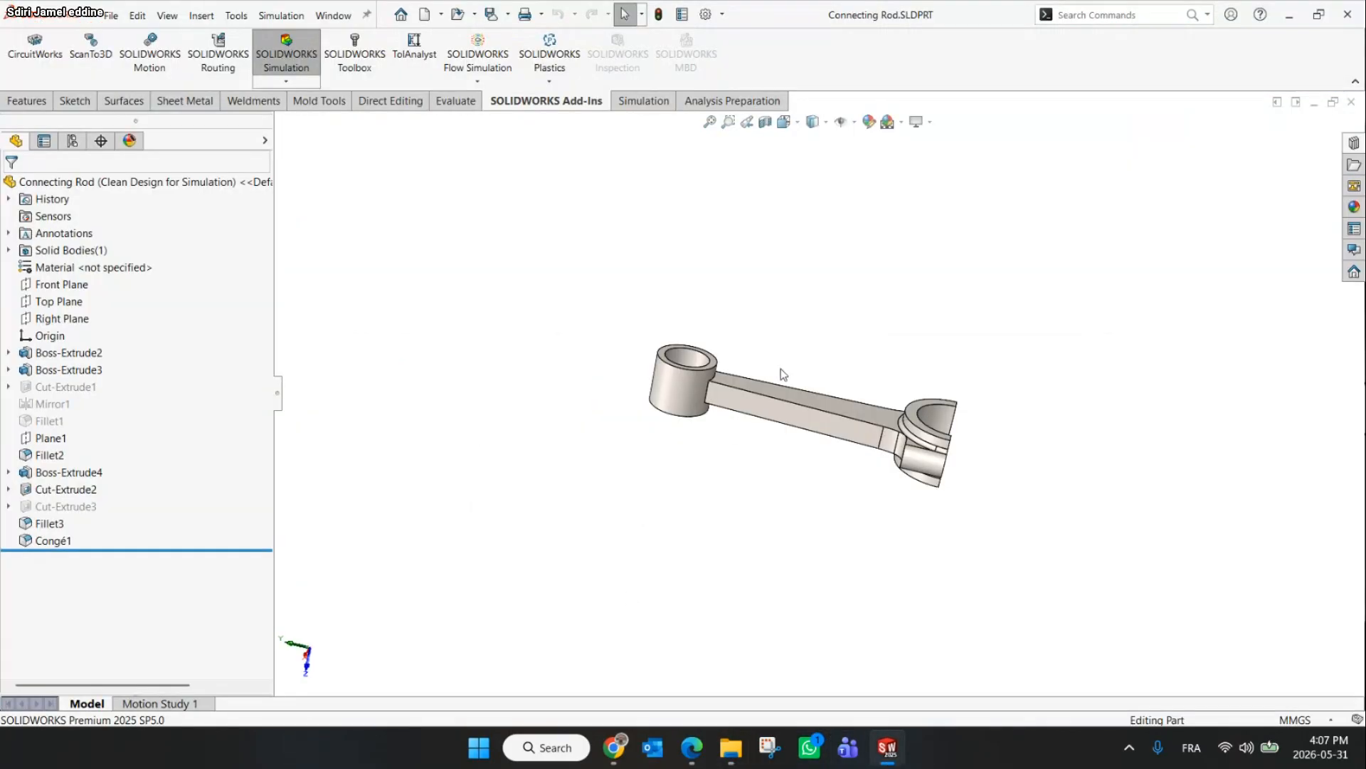
# Activate the SOLIDWORKS Simulation add-in and open the Simulation commands
pyautogui.moveTo(932, 343); pyautogui.dragTo(921, 351, button='middle')
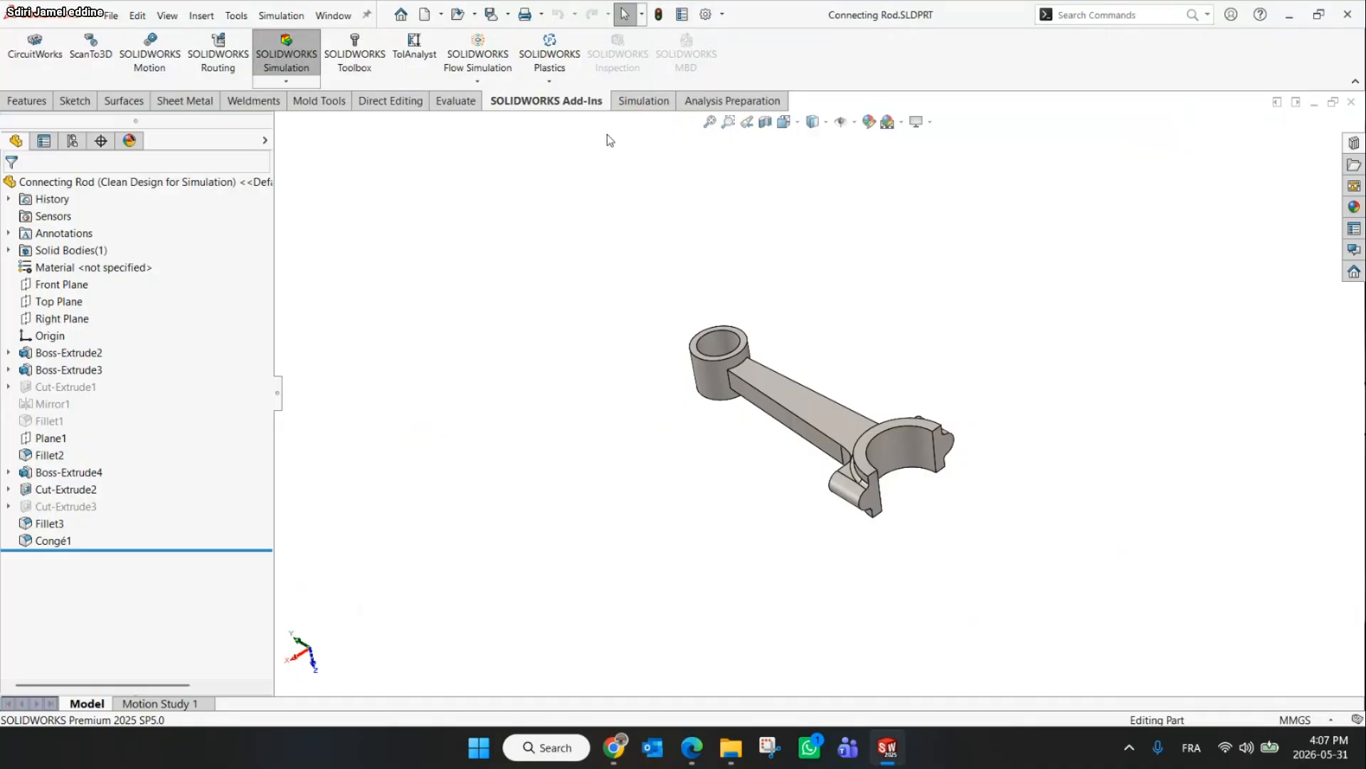
pyautogui.click(635, 103)
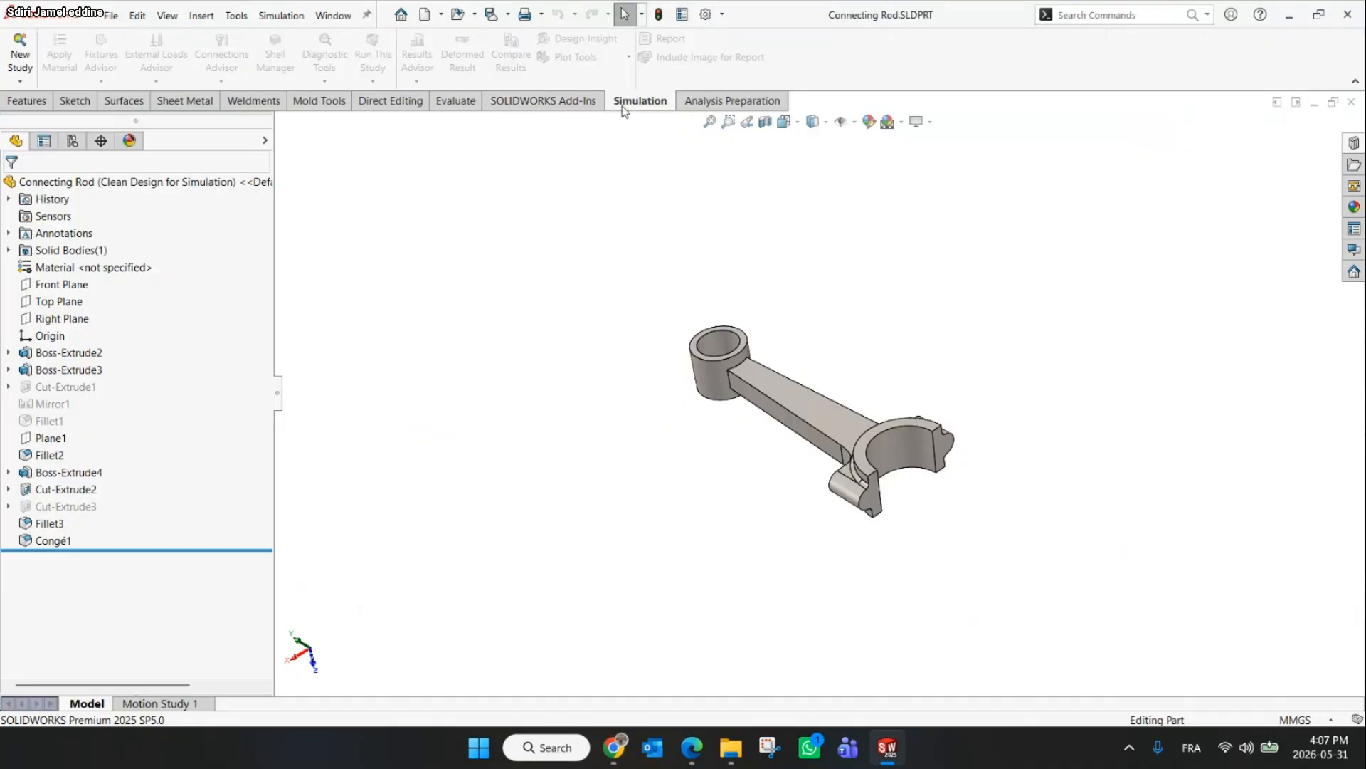
pyautogui.click(569, 106)
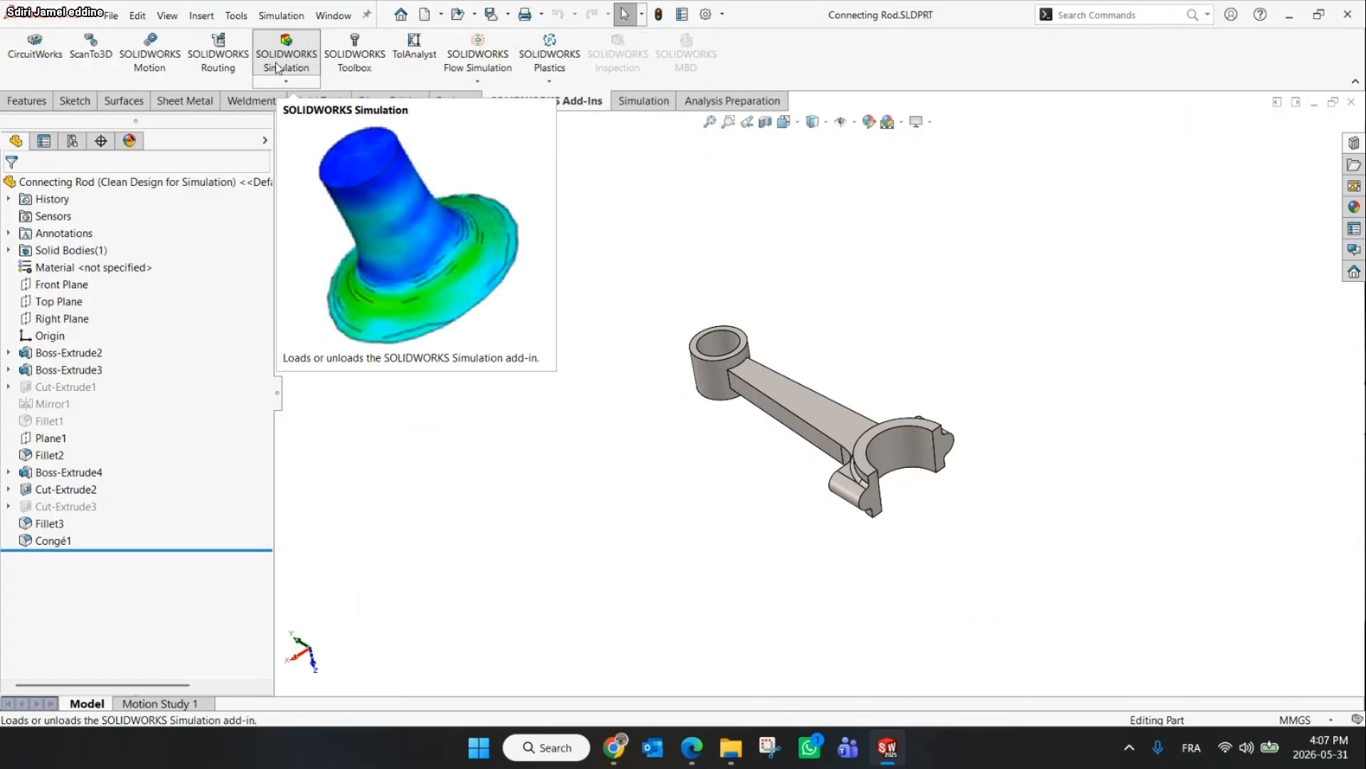
pyautogui.click(722, 14)
pyautogui.click(743, 71)
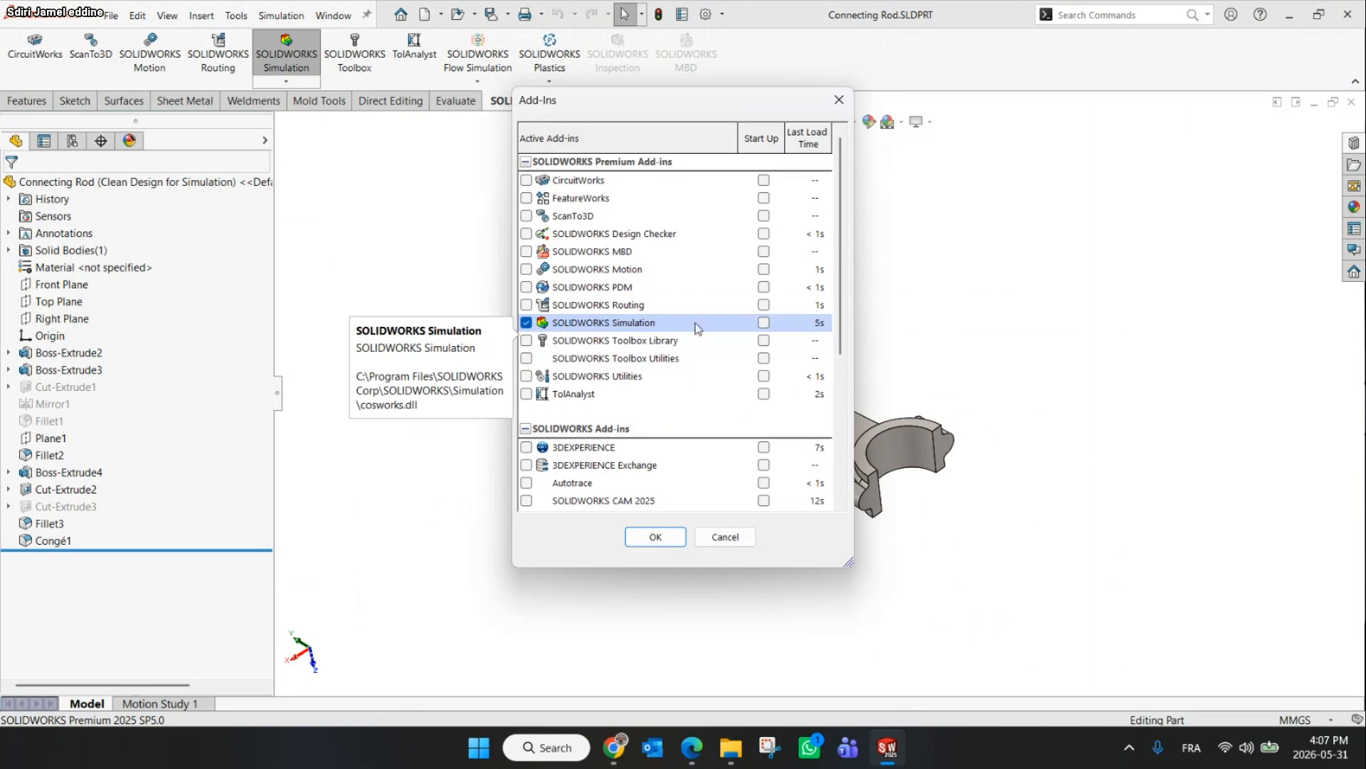
pyautogui.click(656, 537)
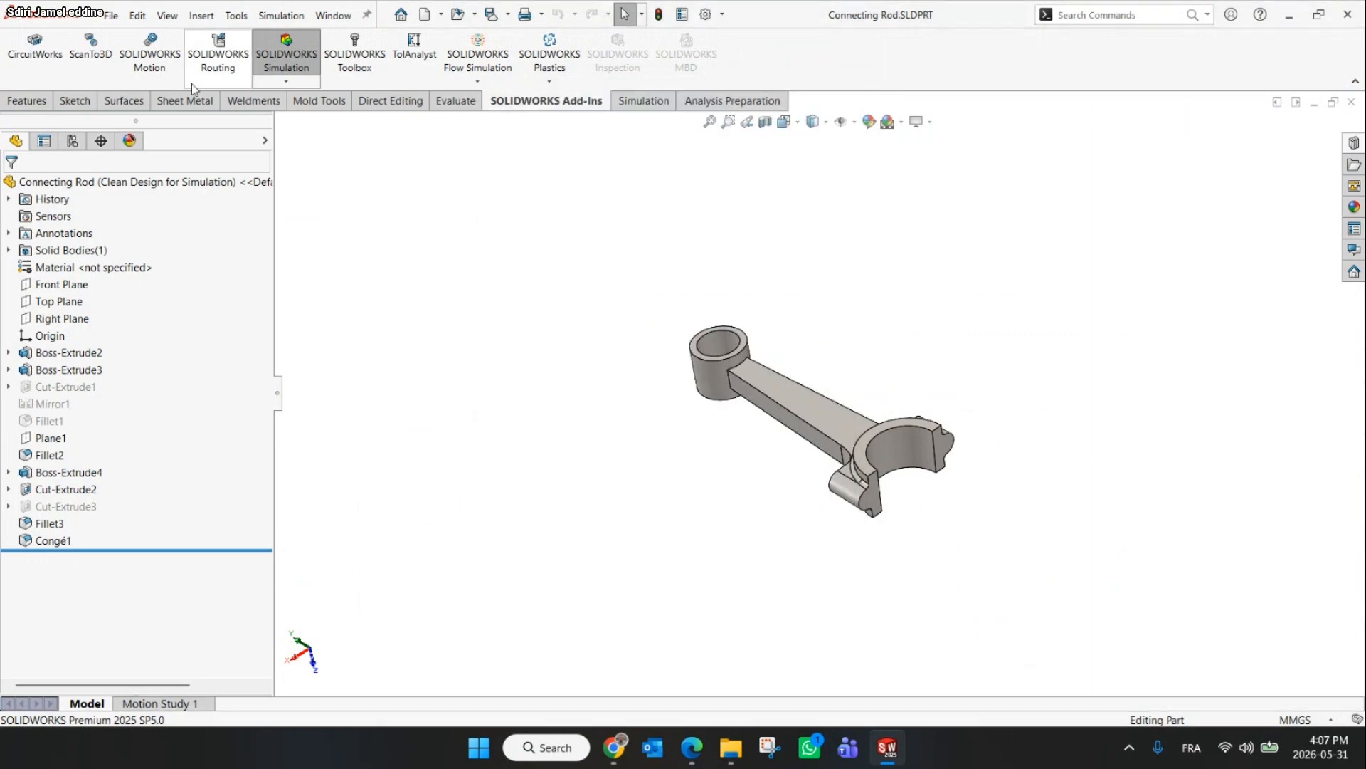
pyautogui.click(643, 101)
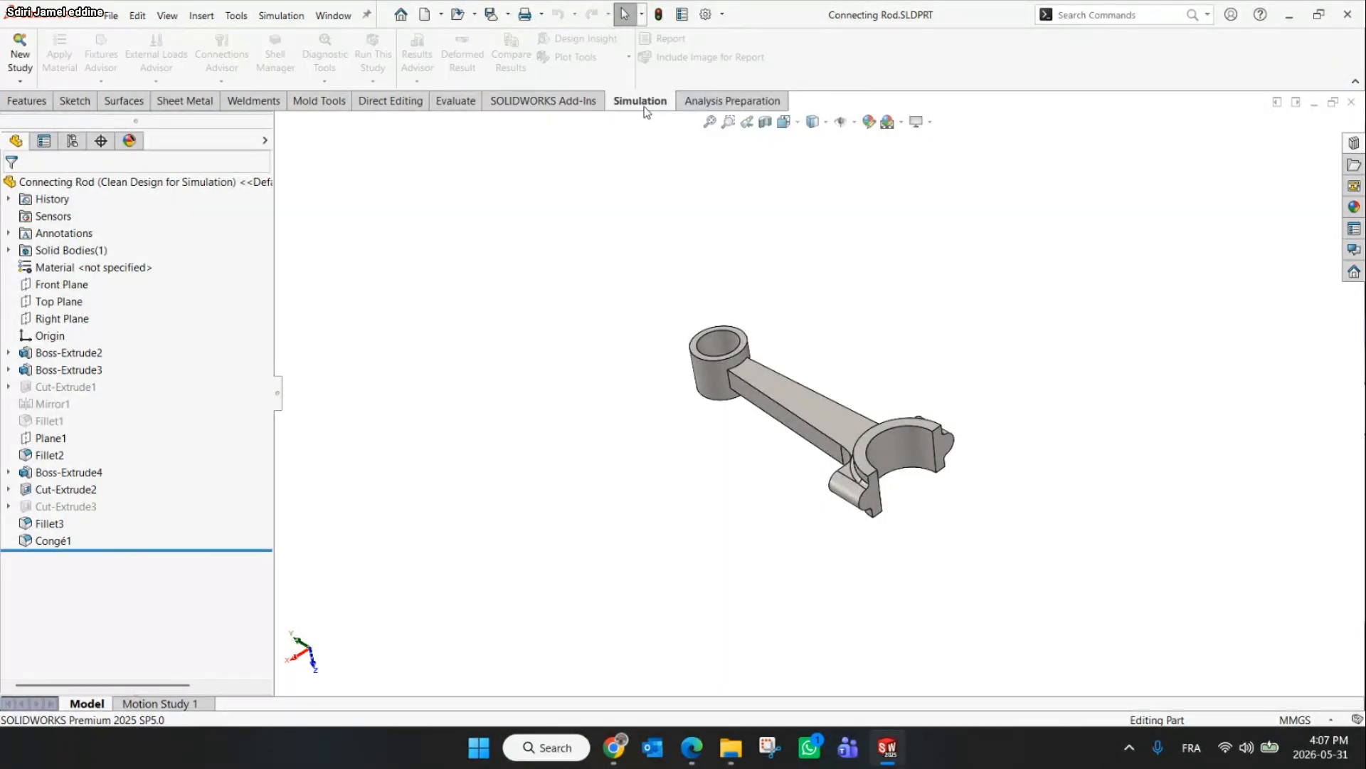
# Create a new Static study named Exmpel1
pyautogui.click(20, 55)
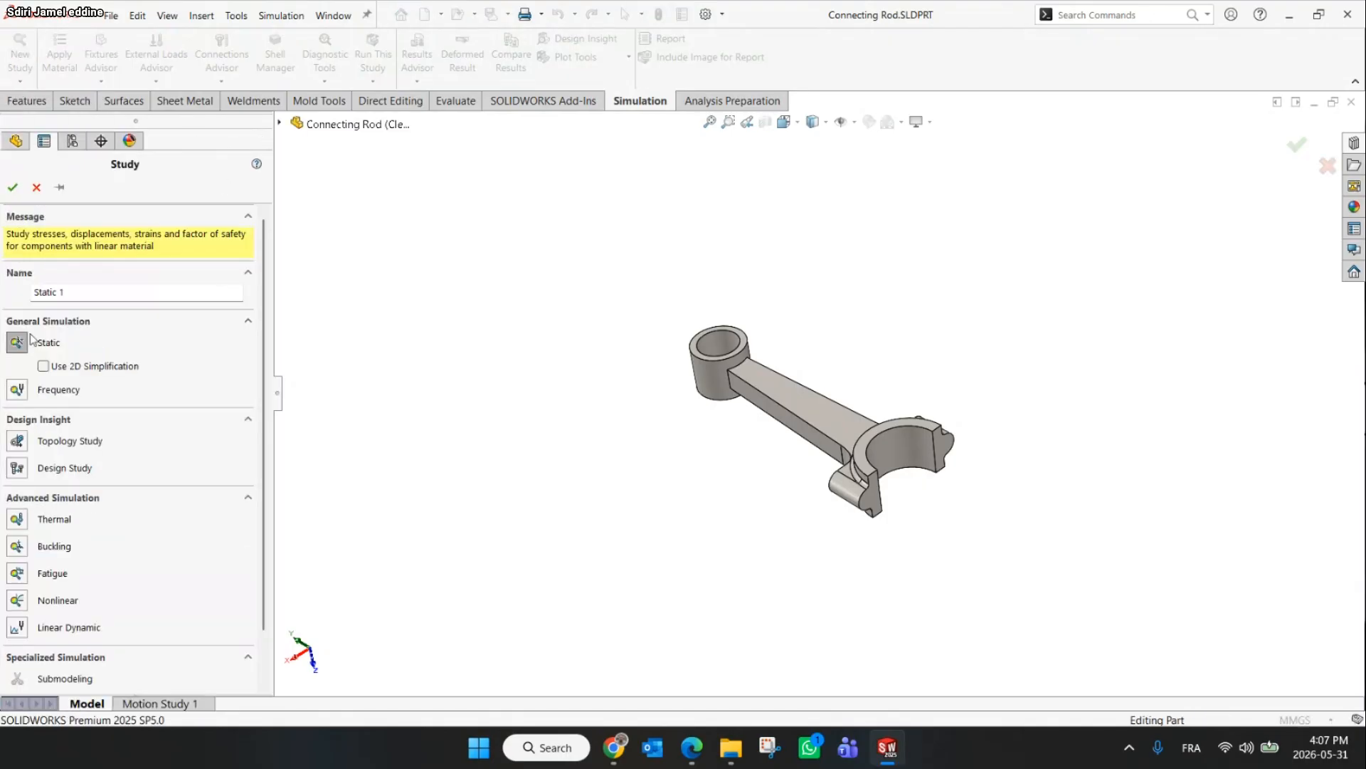
pyautogui.scroll(-2, 32, 339)
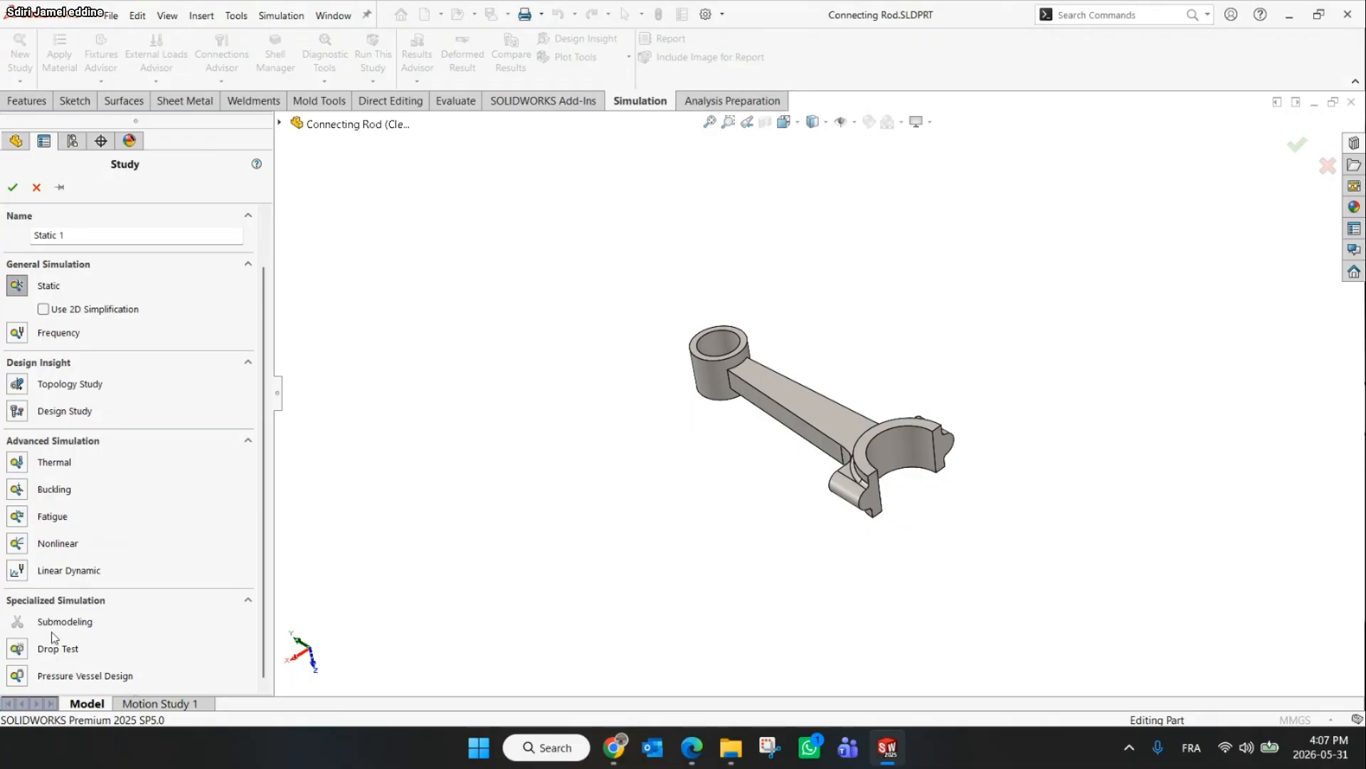
pyautogui.click(15, 286)
pyautogui.click(80, 232)
pyautogui.moveTo(80, 232); pyautogui.dragTo(37, 232)
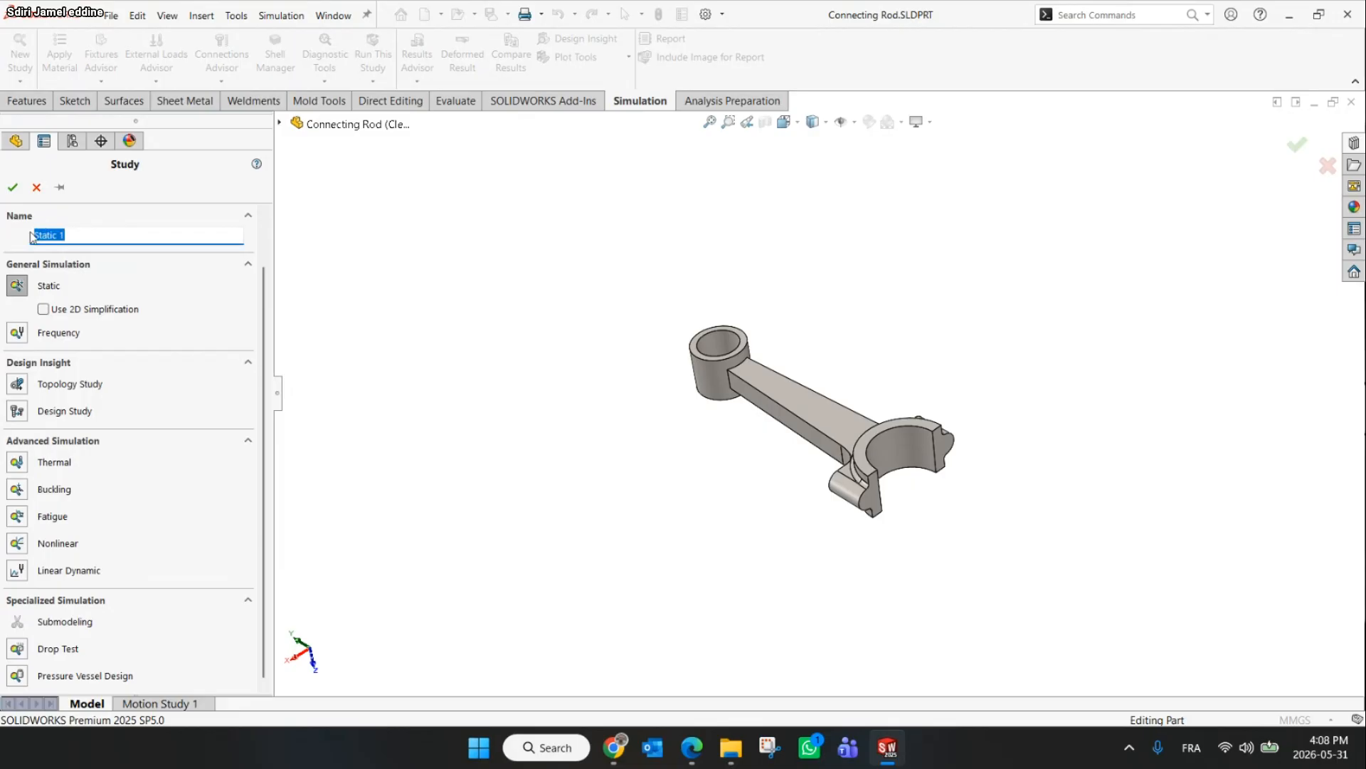
pyautogui.write('Exmpel1')
pyautogui.click(13, 187)
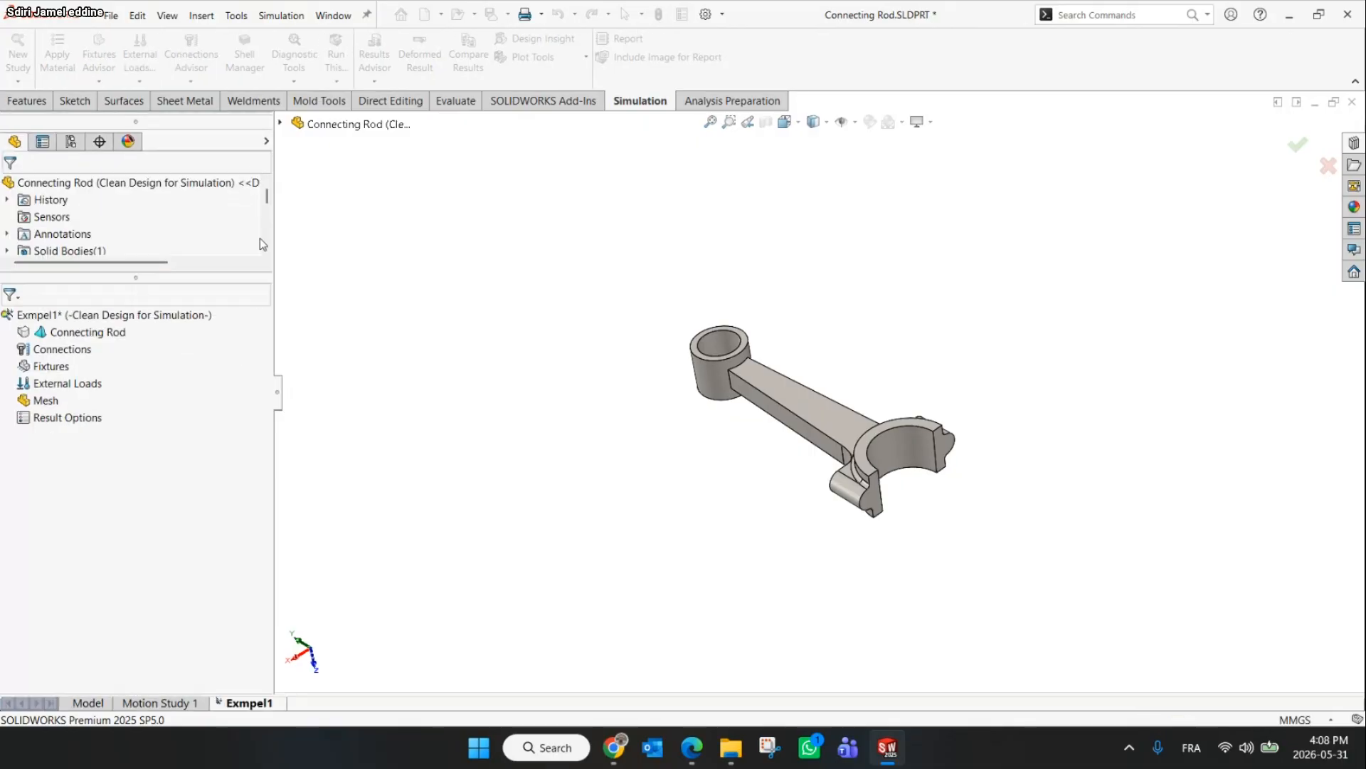
# Apply the aluminium 1345 Alloy material to the Connecting Rod part, checking the workshop slide for the specification
pyautogui.moveTo(544, 351); pyautogui.dragTo(556, 319, button='middle')
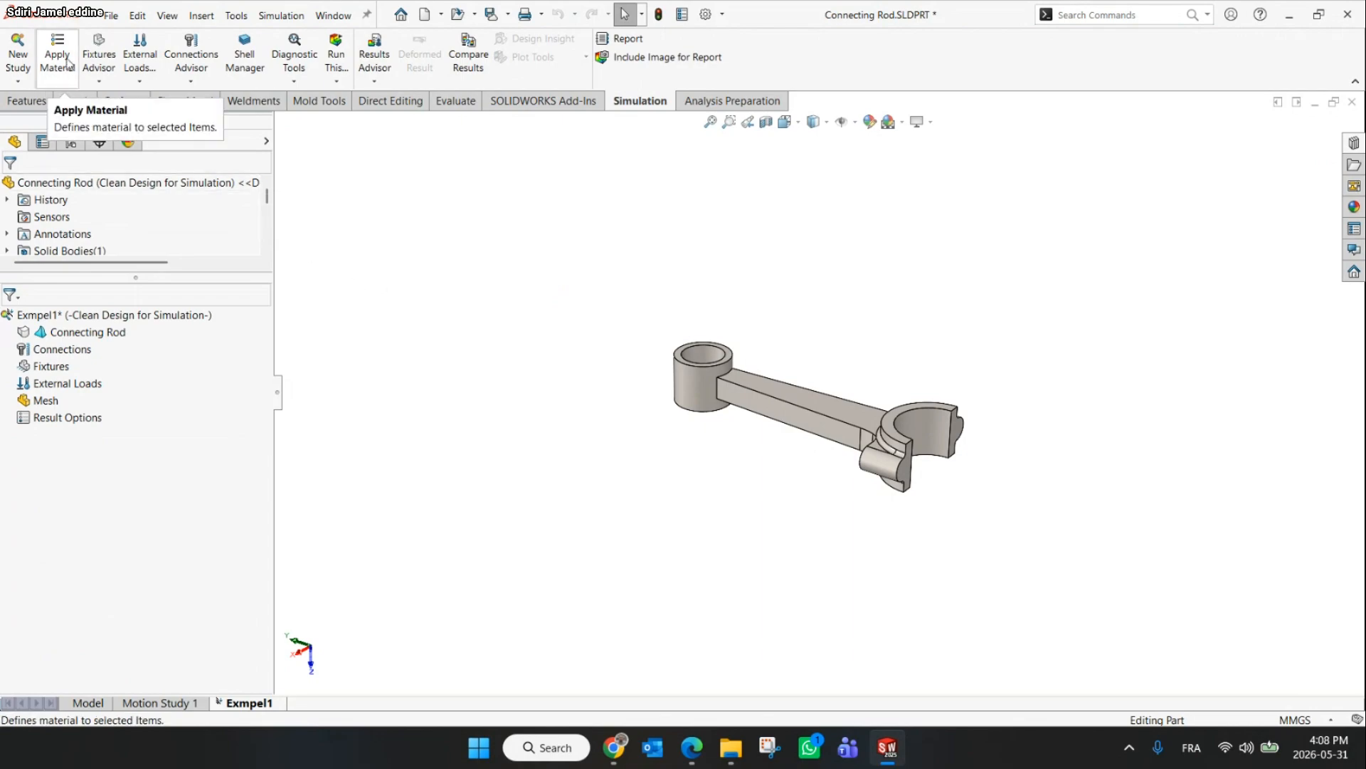
pyautogui.rightClick(45, 334)
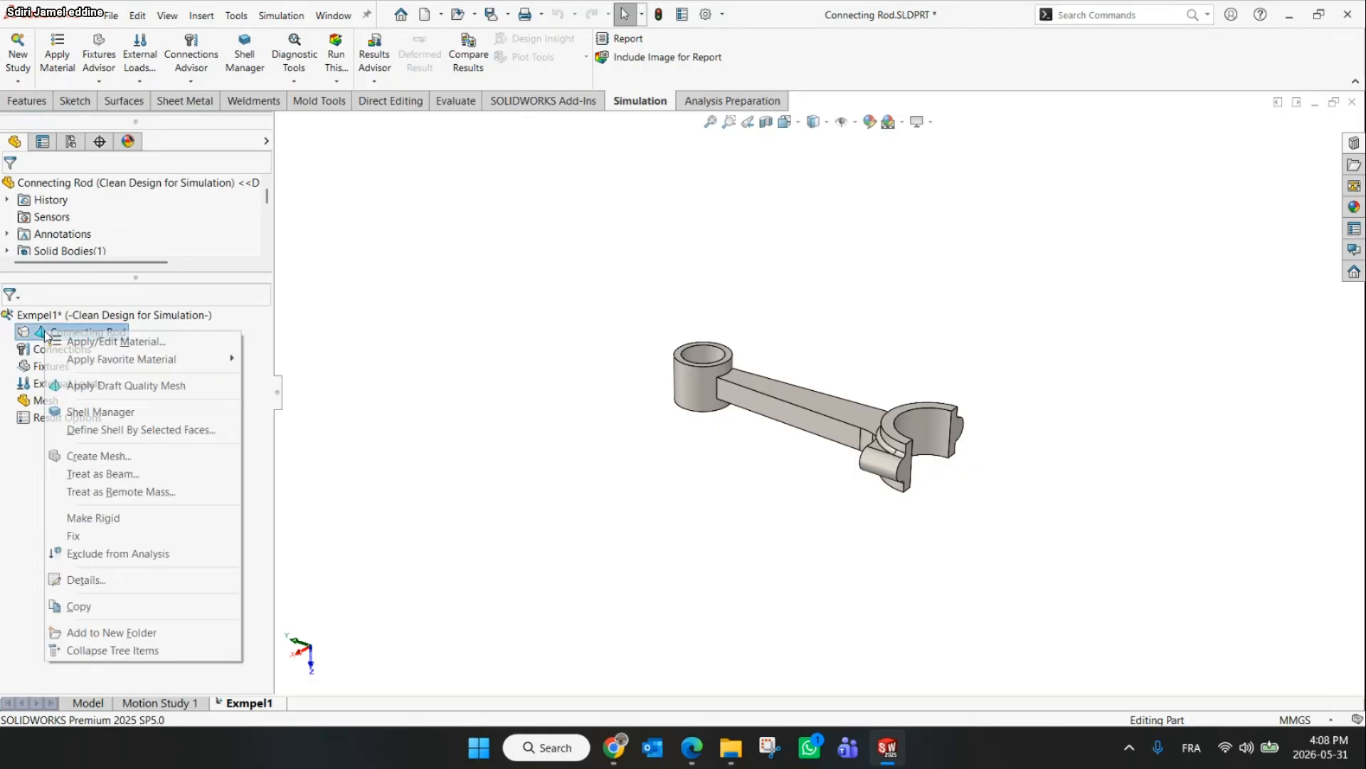
pyautogui.click(109, 344)
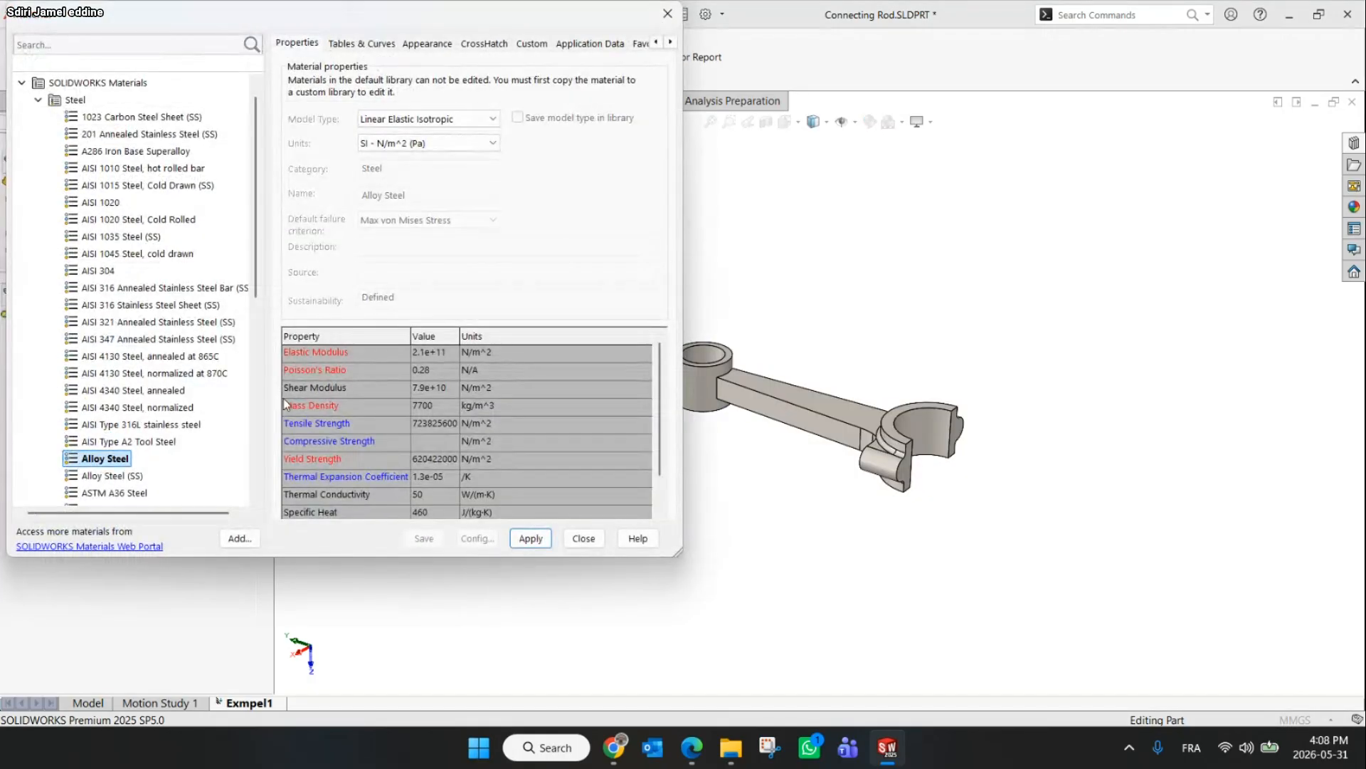
pyautogui.click(612, 747)
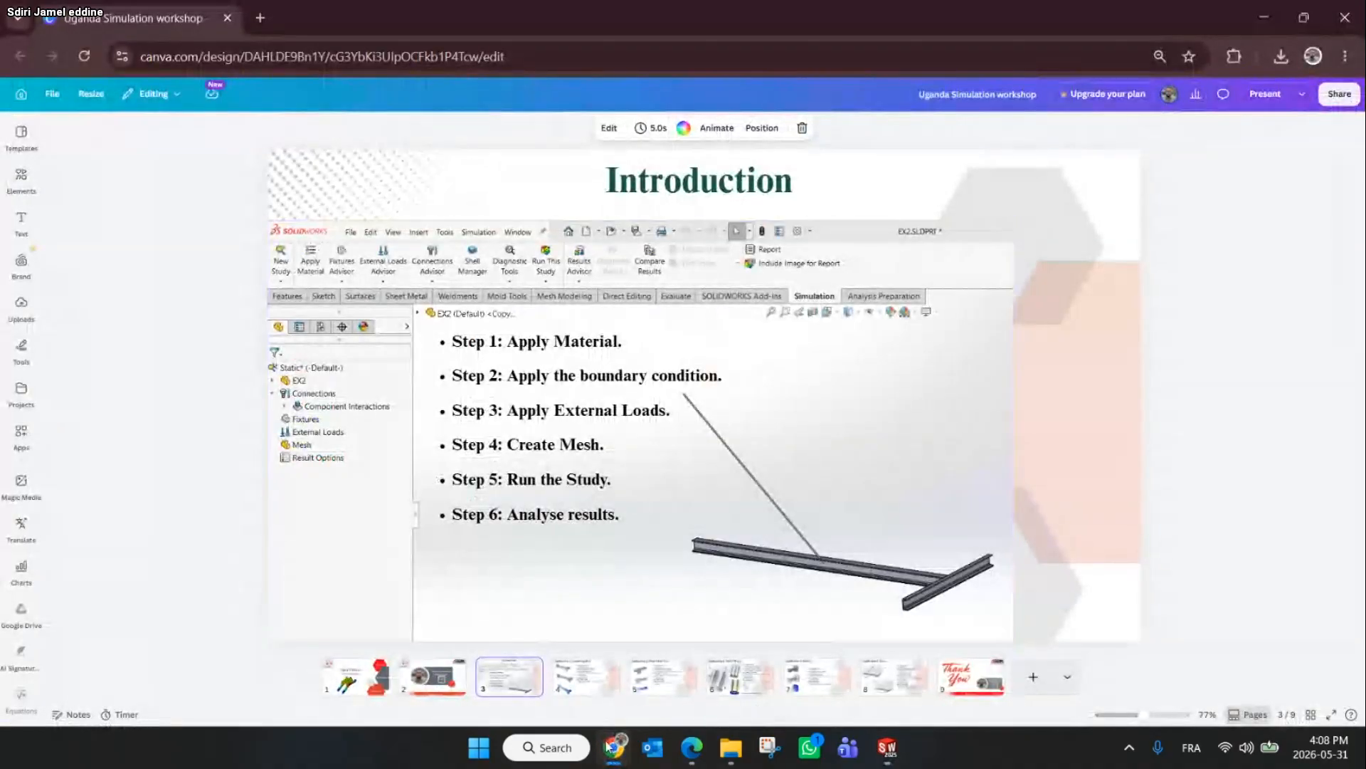
pyautogui.click(580, 679)
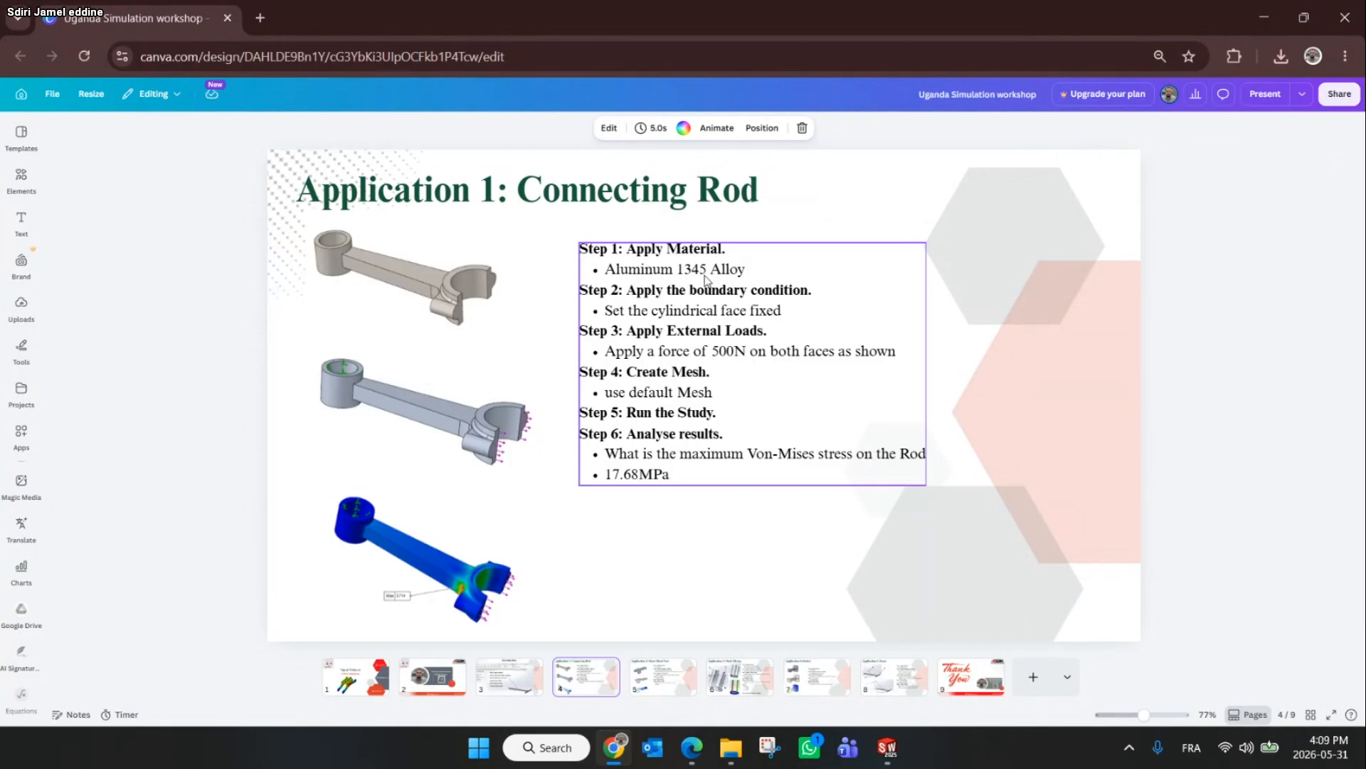
pyautogui.click(1262, 16)
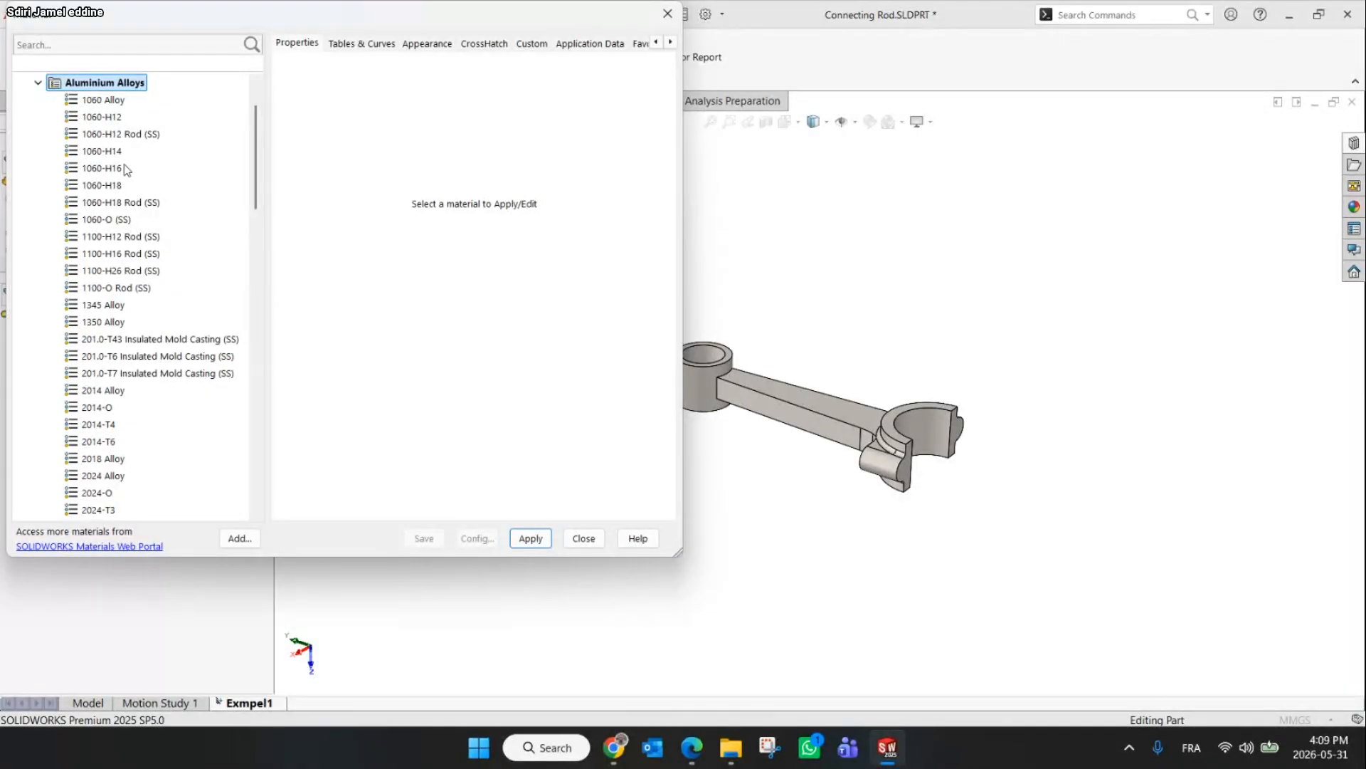
pyautogui.click(86, 308)
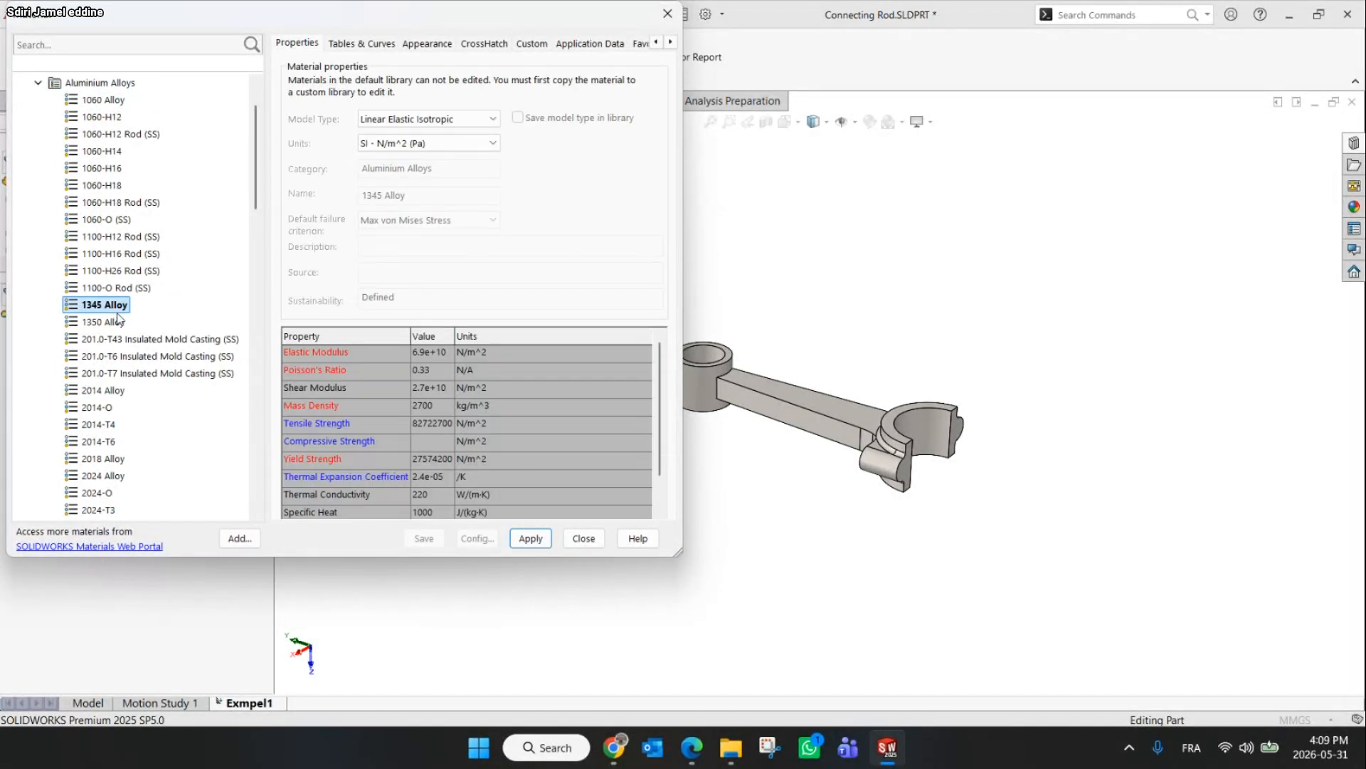
pyautogui.click(530, 538)
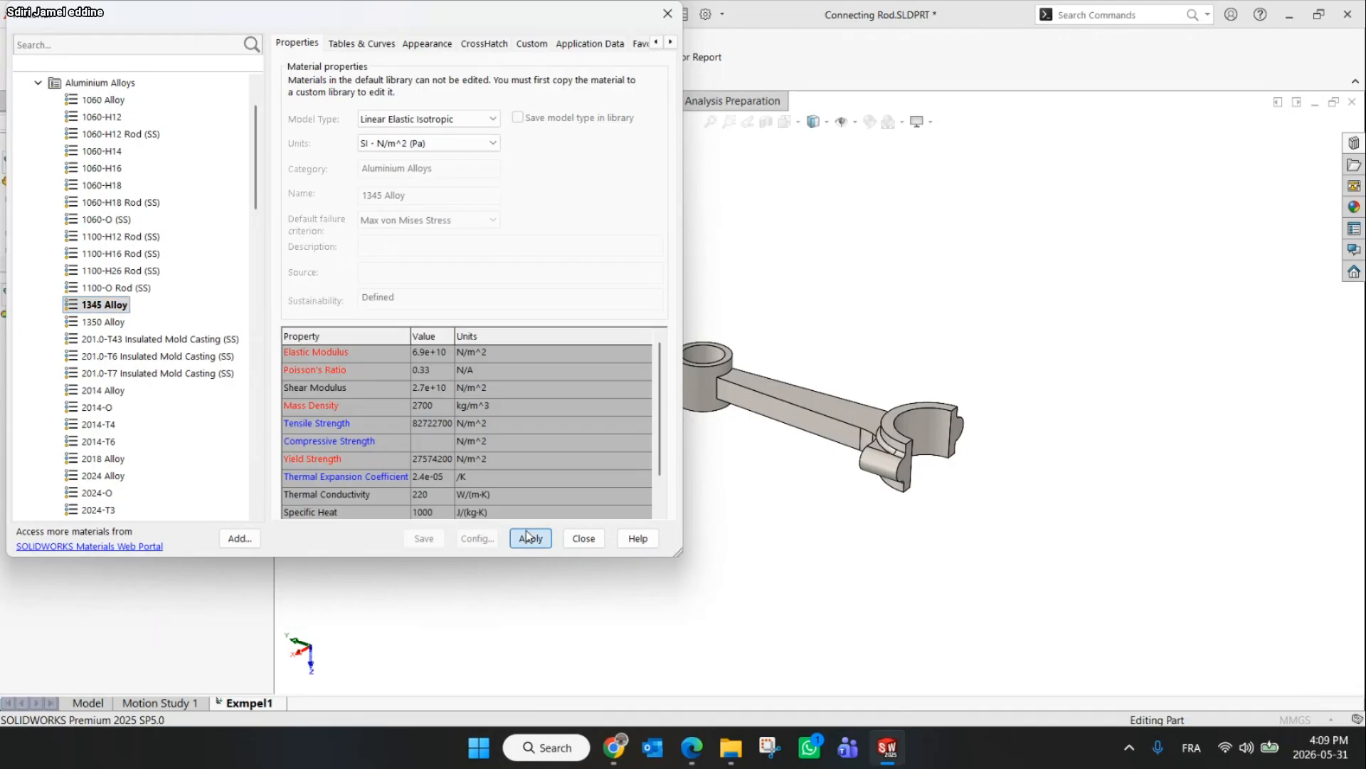
pyautogui.click(584, 538)
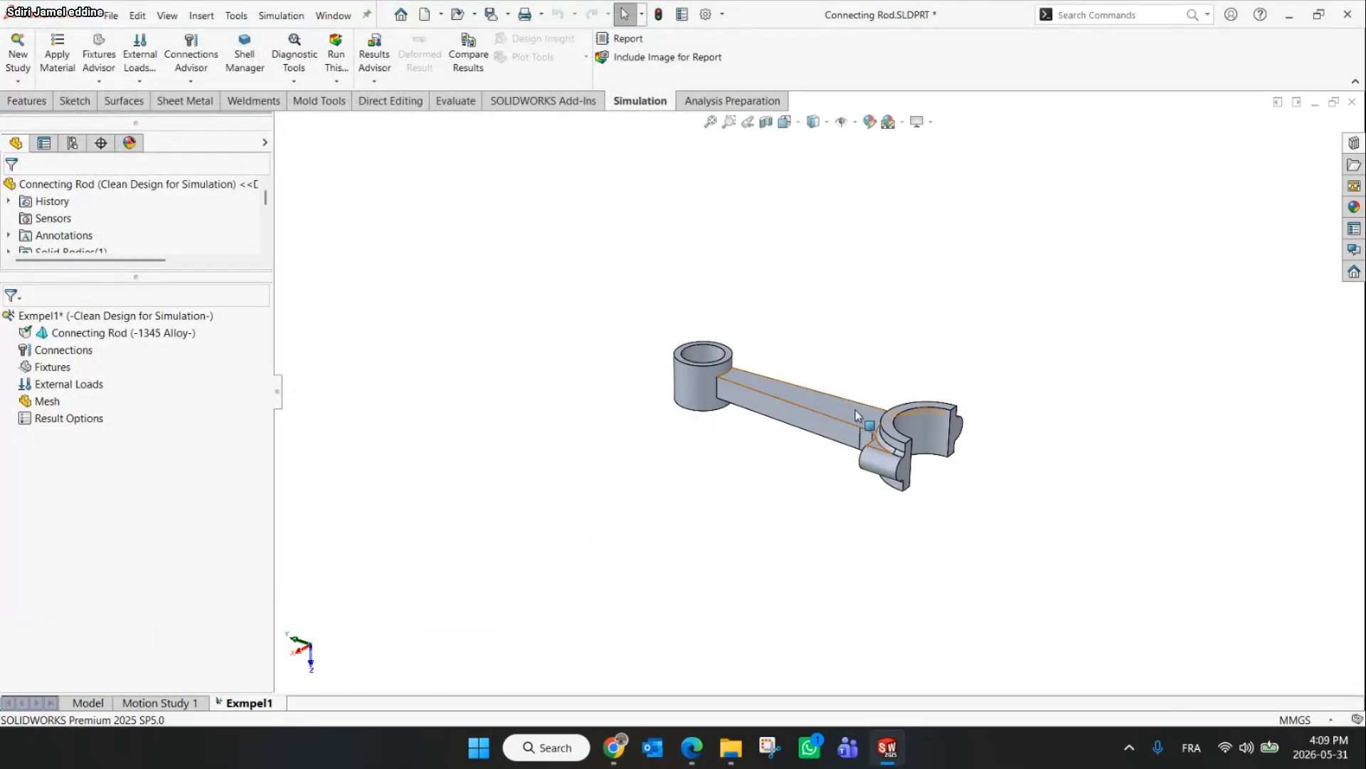
# Inspect the connecting rod from different angles and review the workshop slide's application steps
pyautogui.moveTo(856, 410); pyautogui.dragTo(849, 468, button='middle')
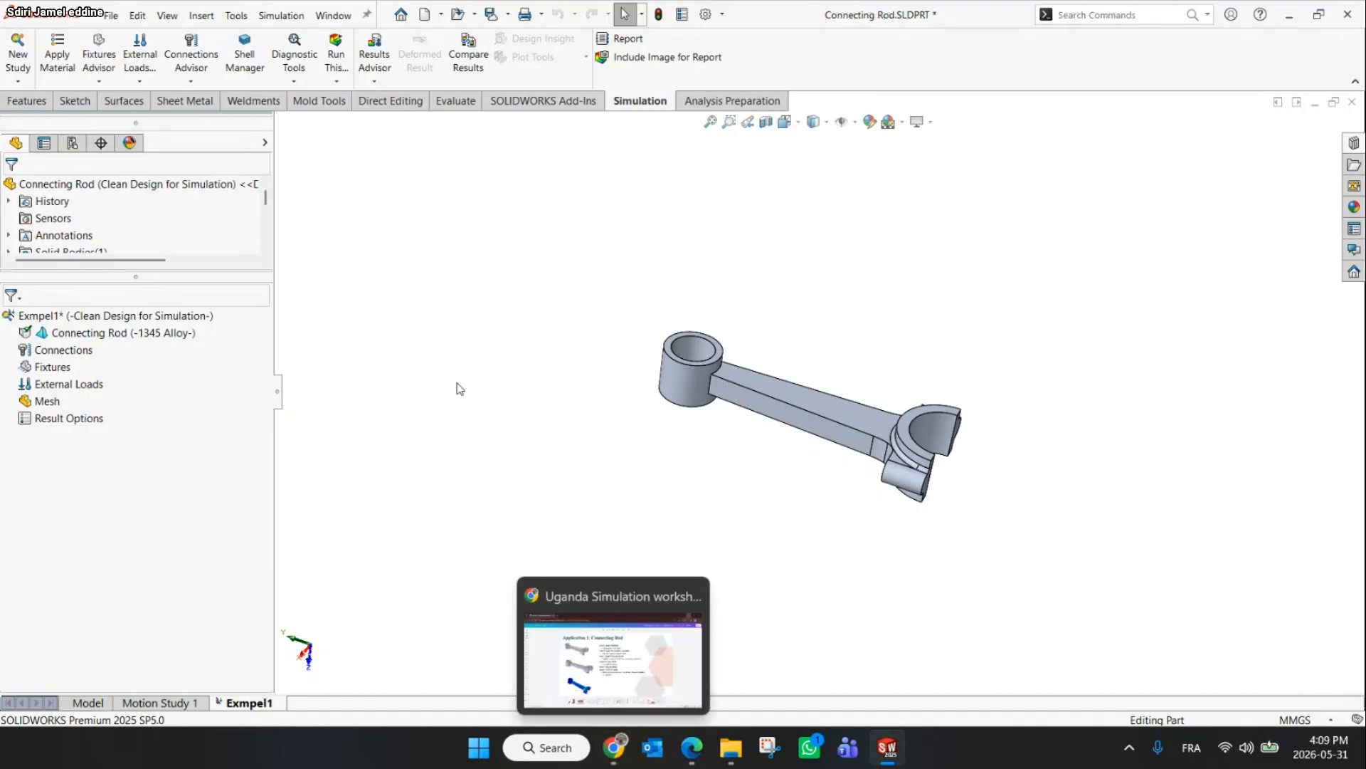
pyautogui.moveTo(633, 282); pyautogui.dragTo(632, 333, button='middle')
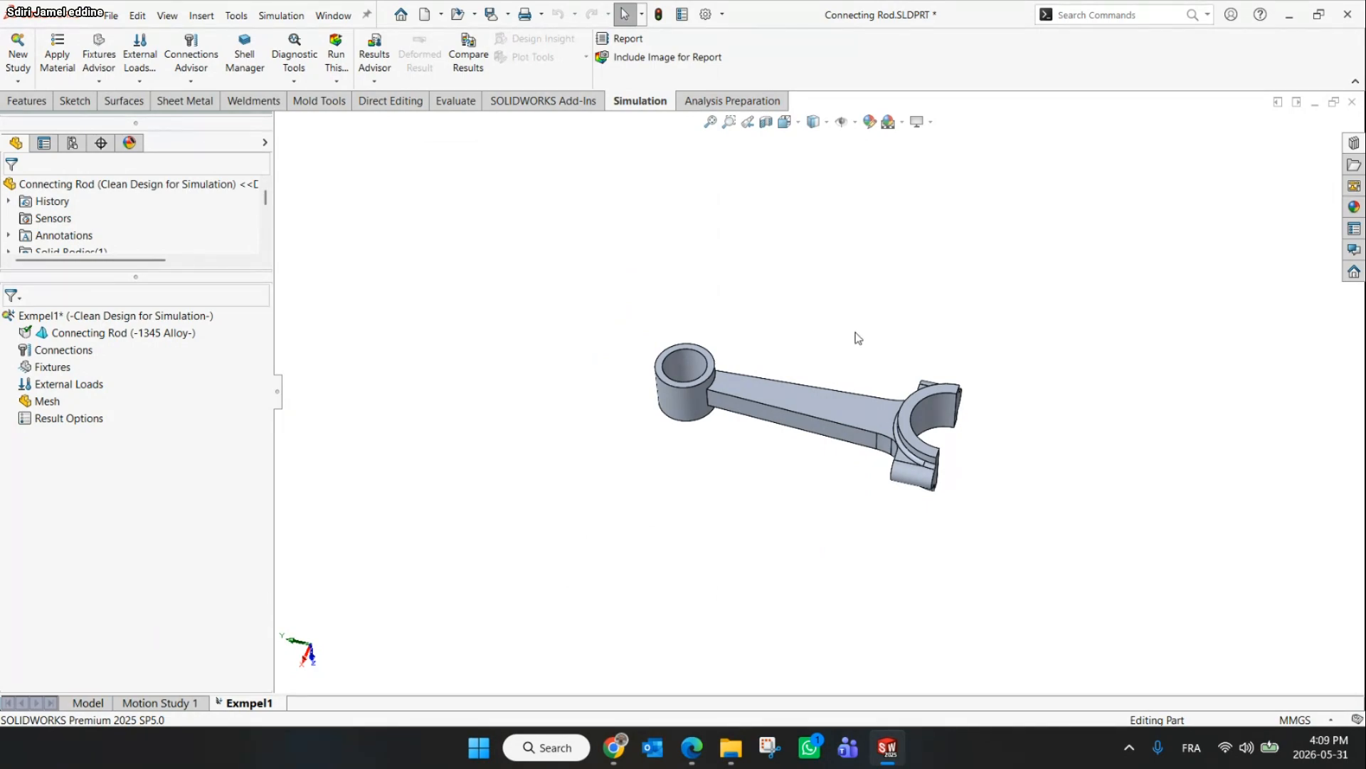
pyautogui.click(615, 747)
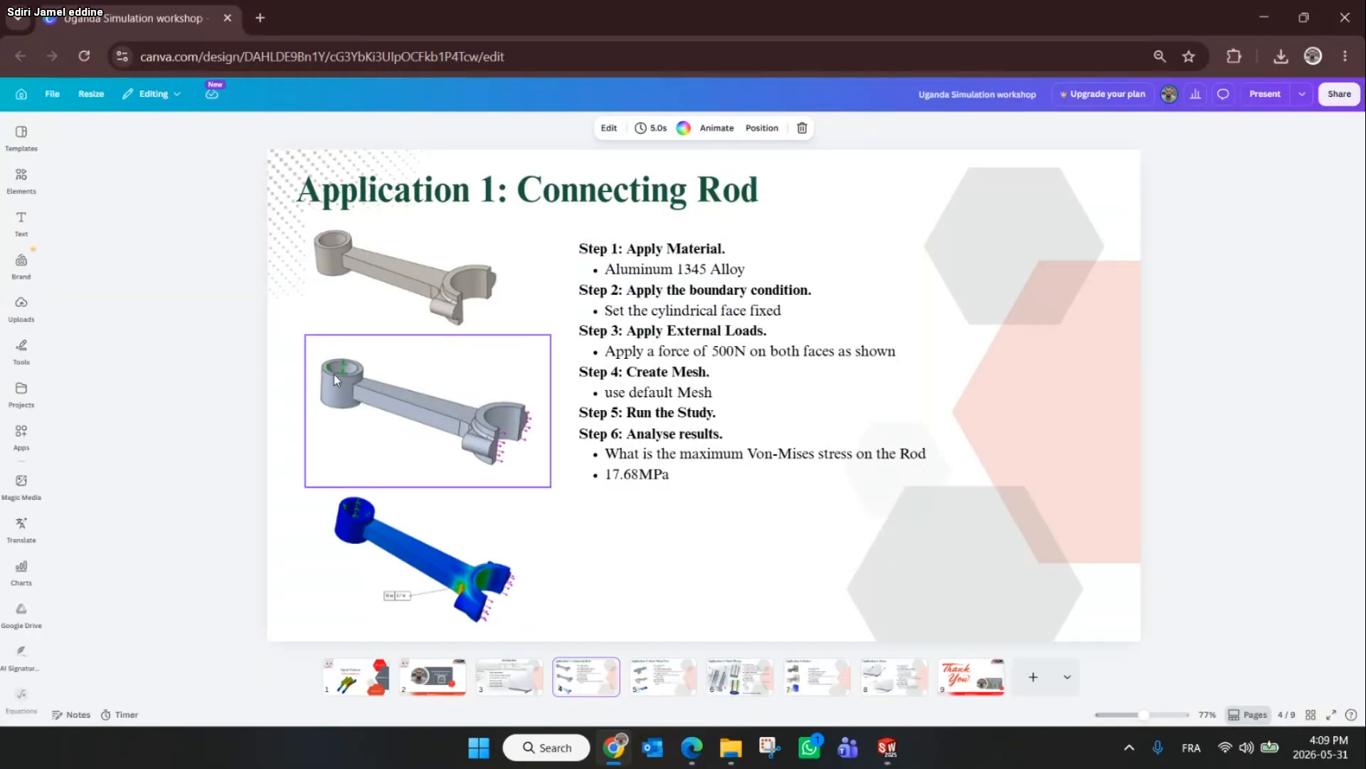
pyautogui.click(1264, 17)
pyautogui.scroll(-3, 649, 396)
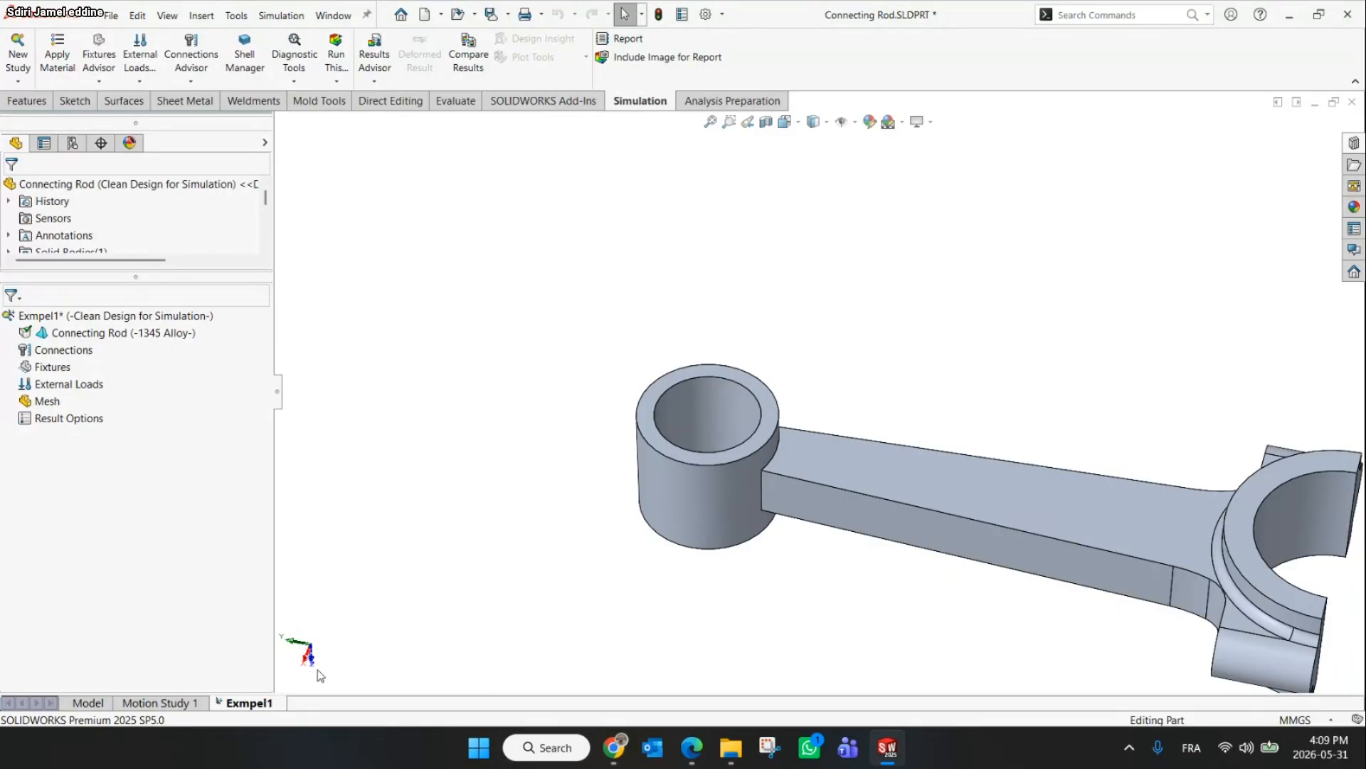
pyautogui.scroll(3, 571, 418)
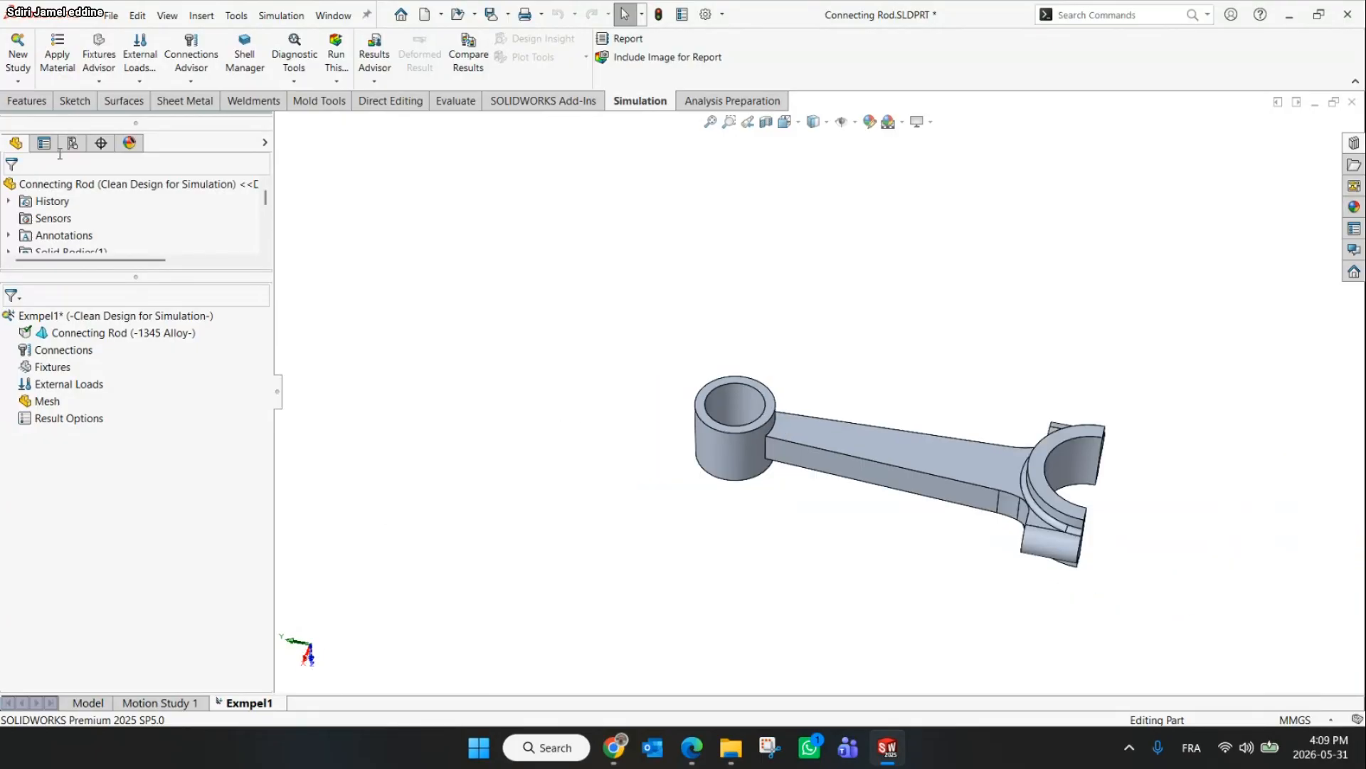
pyautogui.click(100, 83)
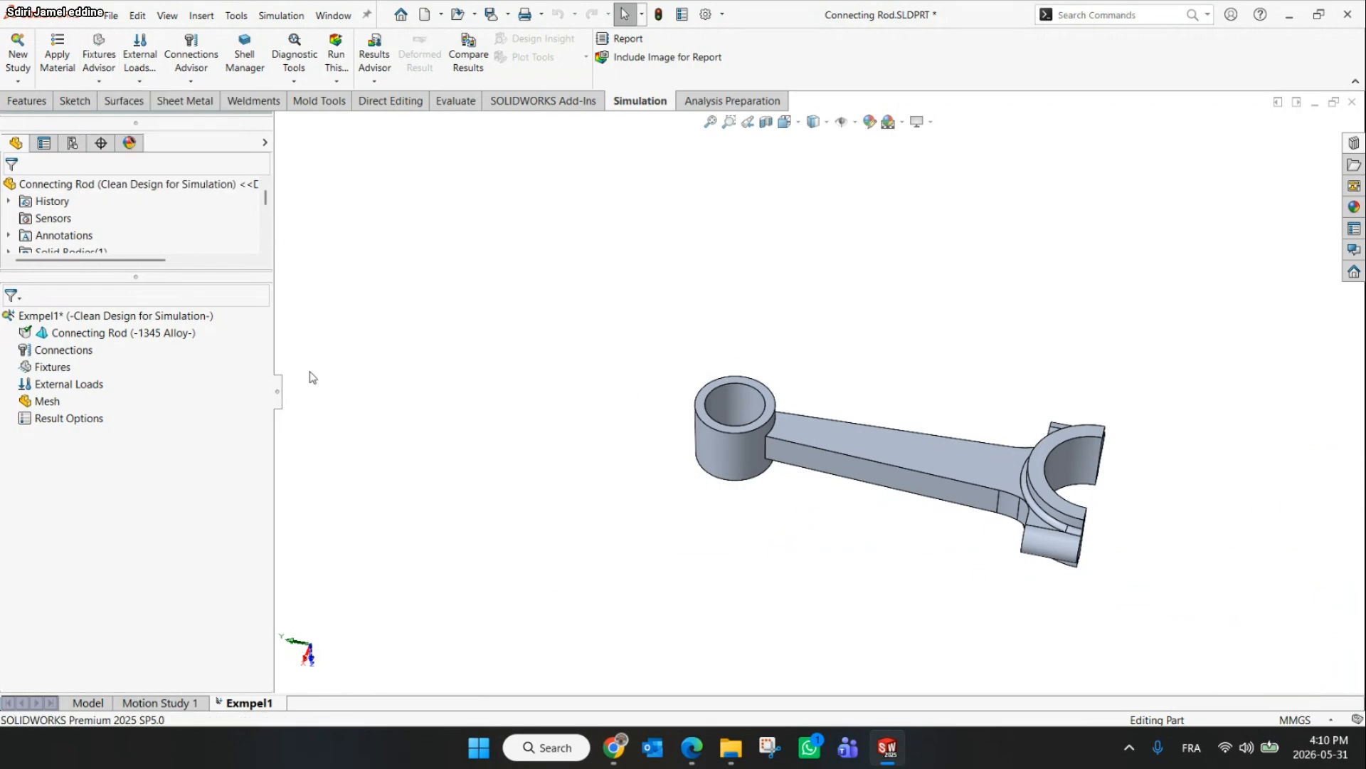
# Add a Fixed Geometry fixture on the inner cylindrical face of the rod's small end
pyautogui.rightClick(41, 367)
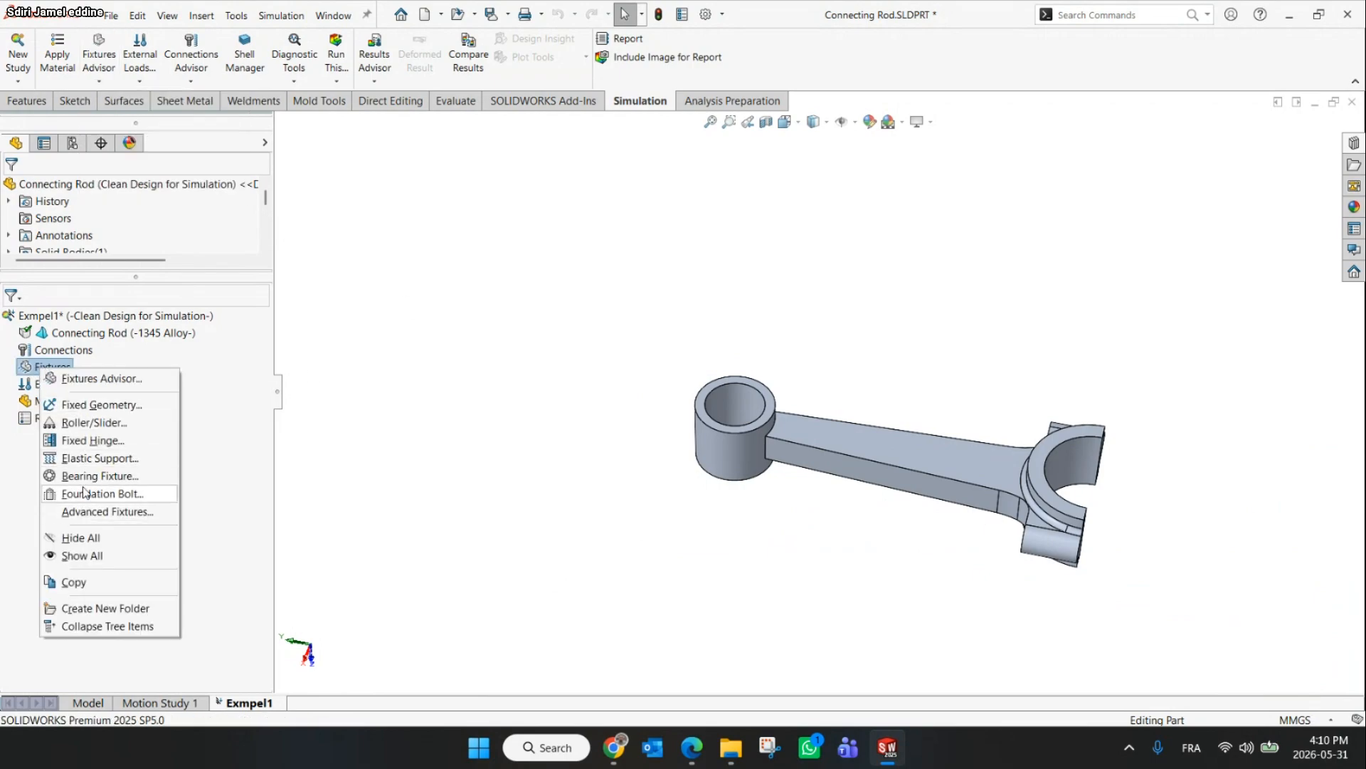
pyautogui.click(79, 412)
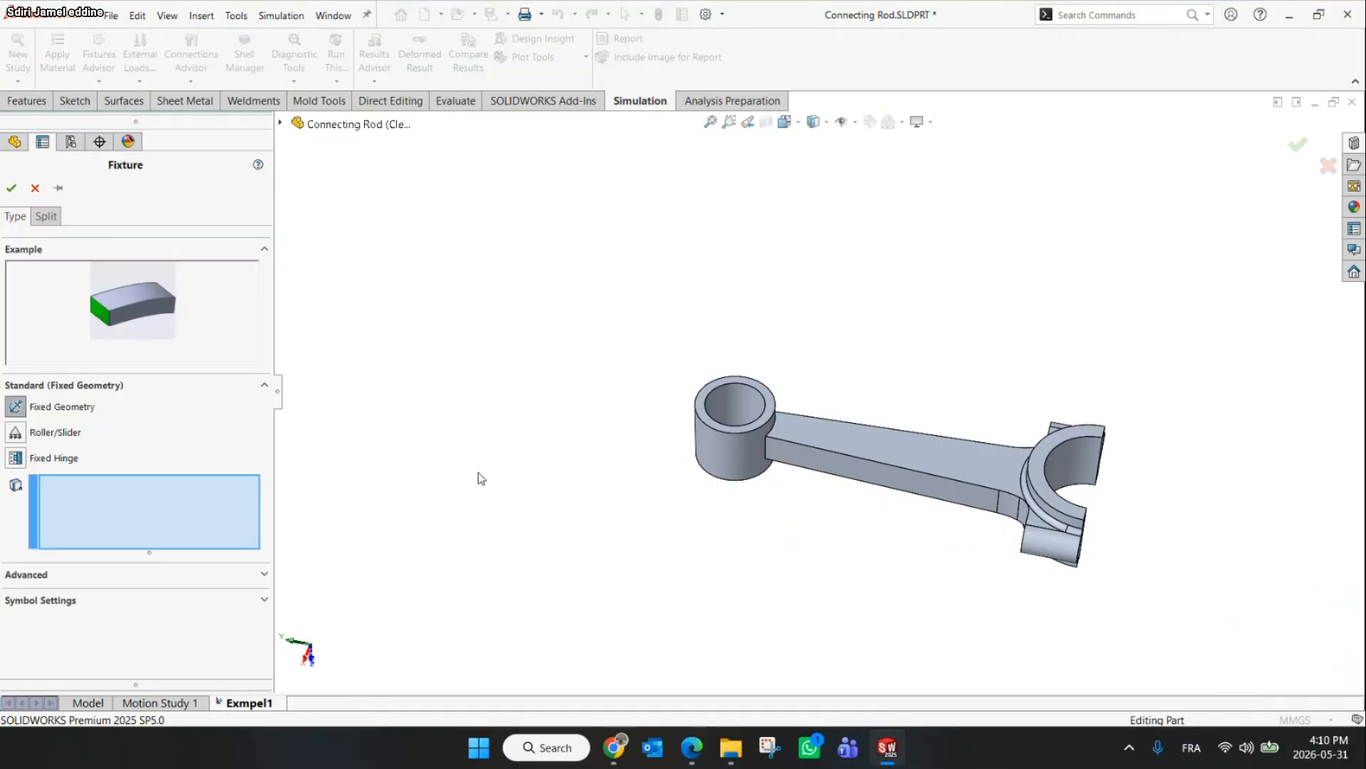
pyautogui.click(735, 411)
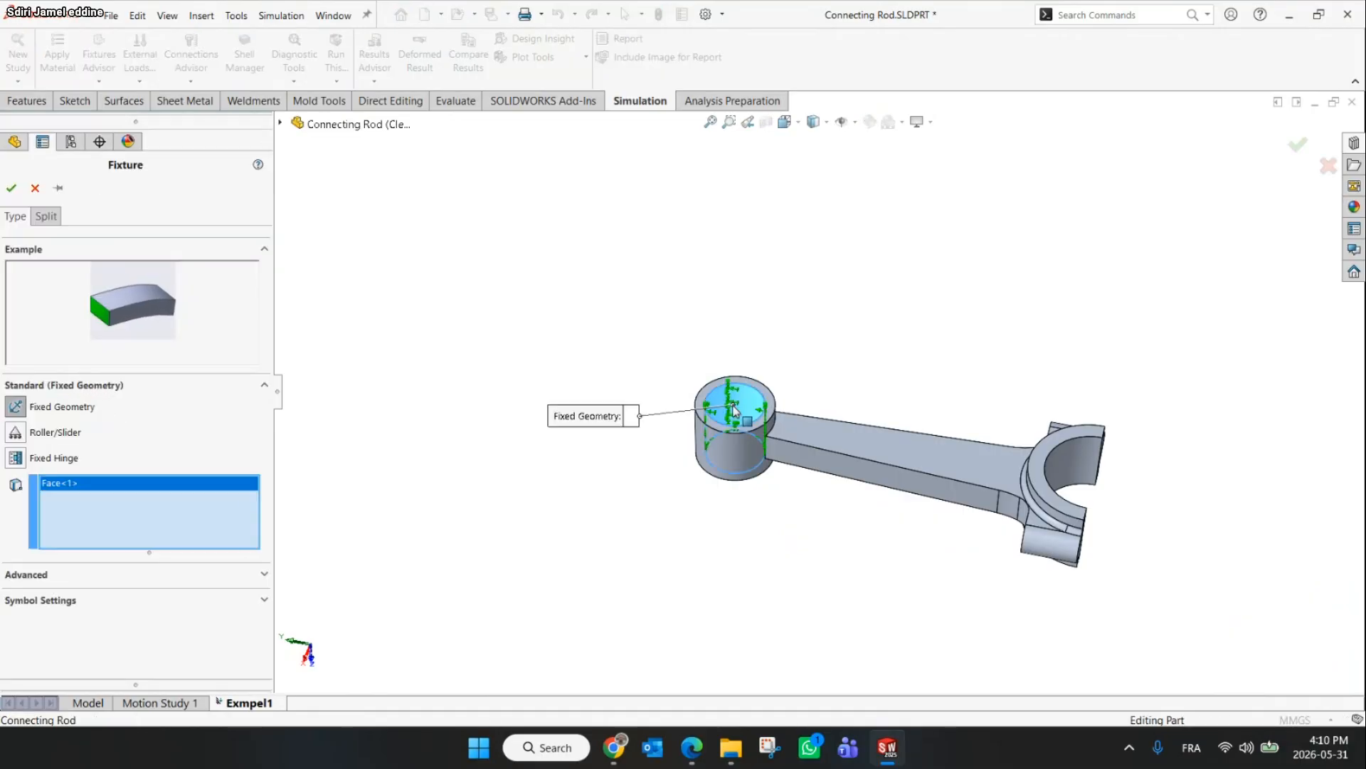
pyautogui.scroll(-5, 735, 411)
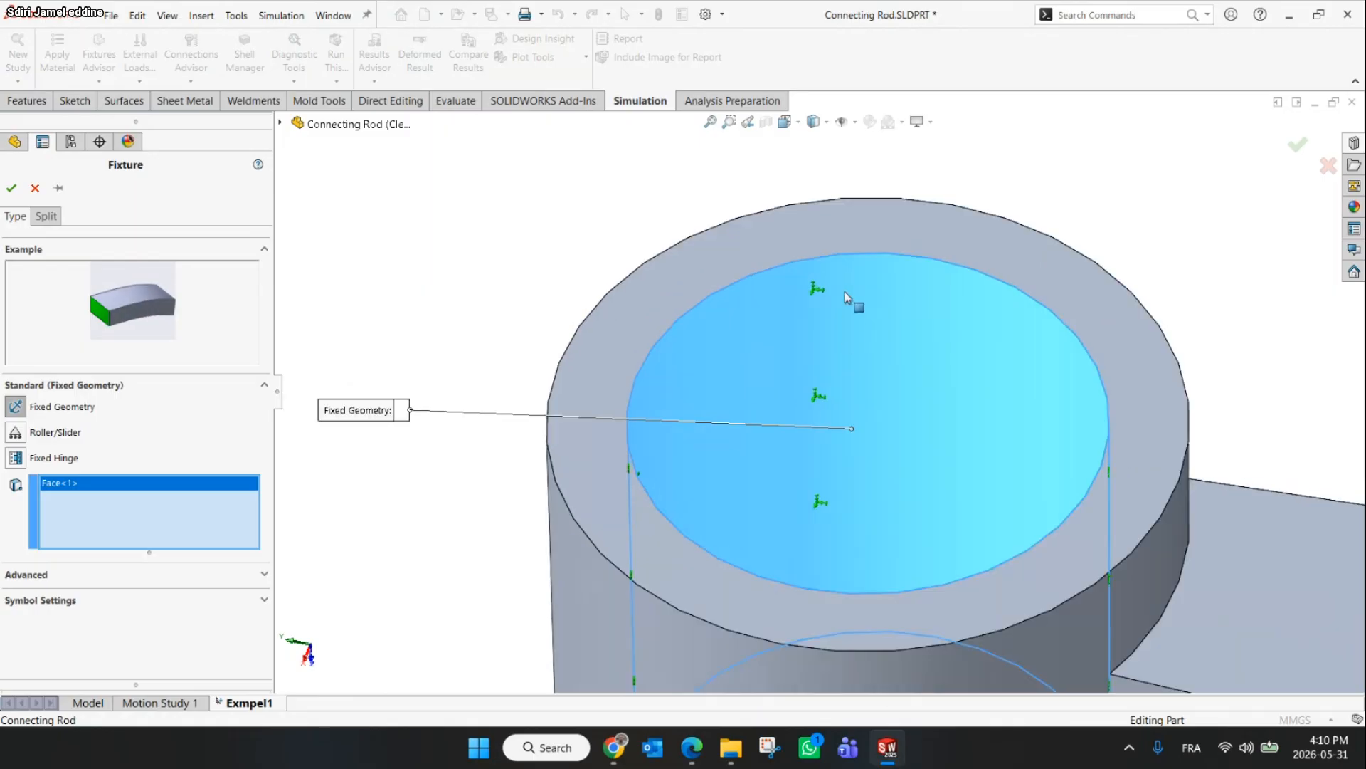
pyautogui.scroll(2, 833, 293)
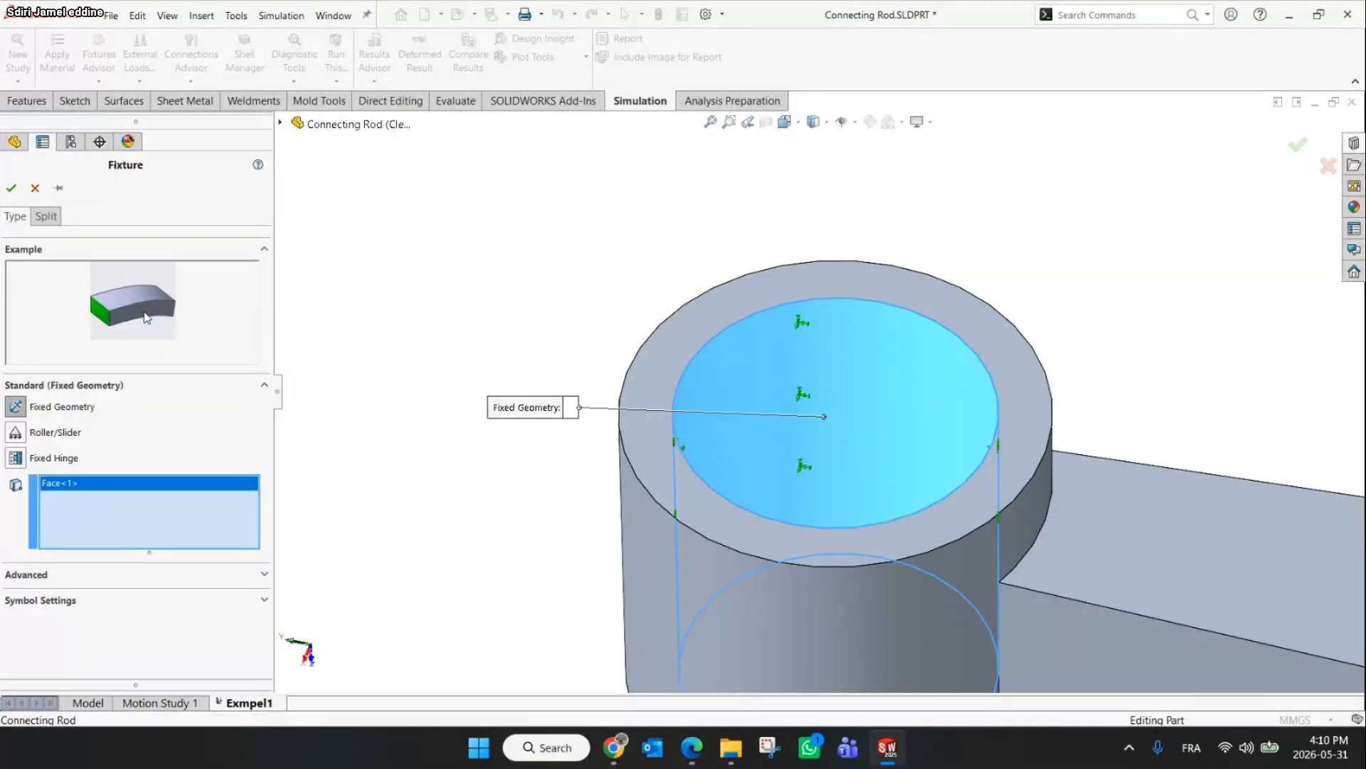
pyautogui.click(18, 198)
# Examine the fixed small end and the external load options, and recheck the slide's load specification
pyautogui.scroll(10, 797, 373)
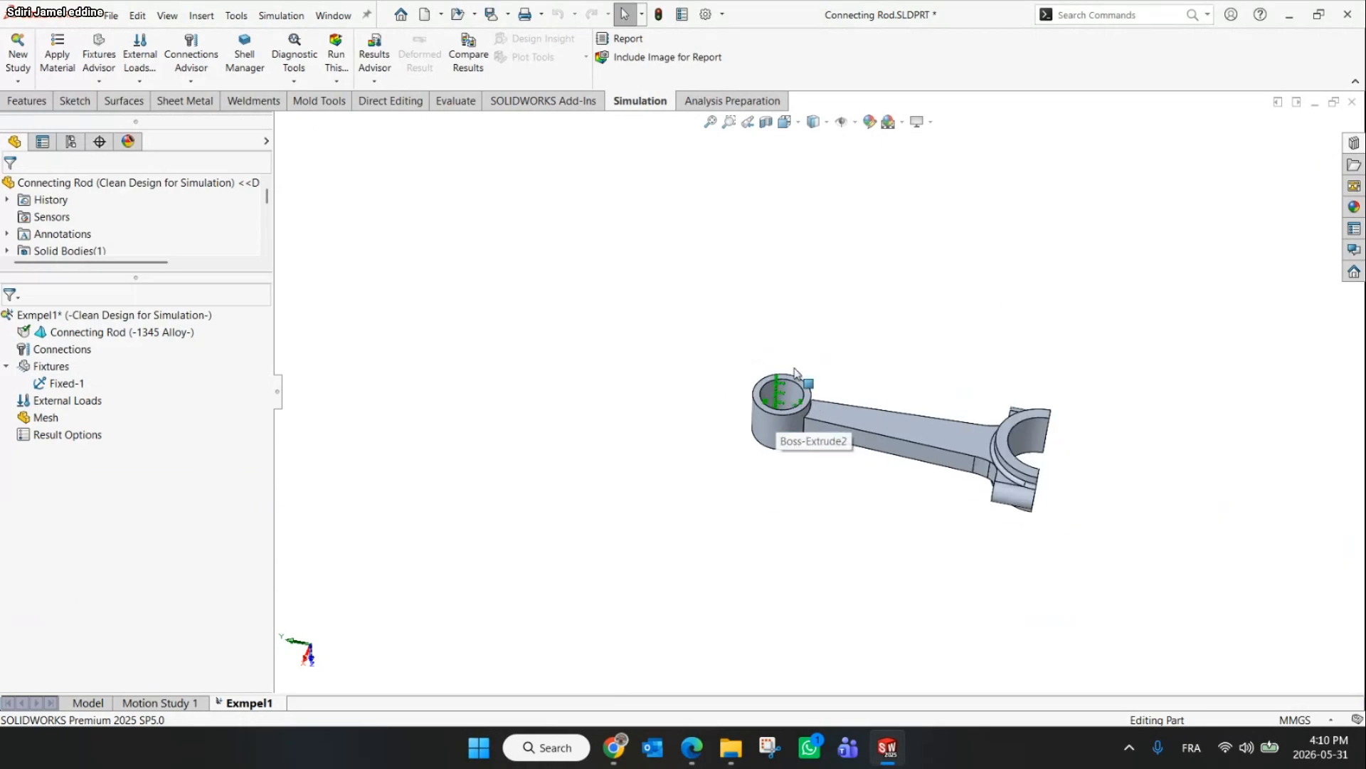
pyautogui.scroll(-8, 797, 373)
pyautogui.moveTo(882, 355); pyautogui.dragTo(876, 344, button='middle')
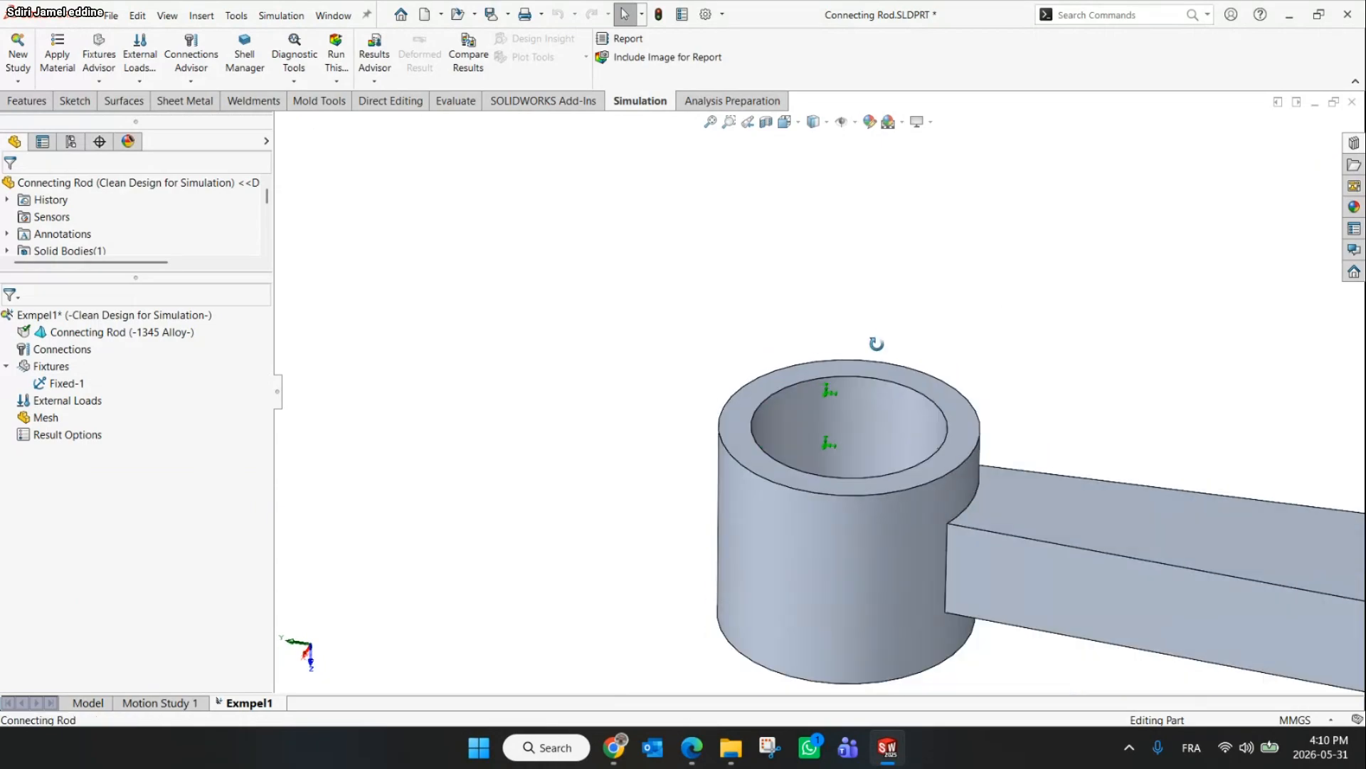
pyautogui.scroll(9, 783, 392)
pyautogui.scroll(-3, 779, 390)
pyautogui.moveTo(777, 389); pyautogui.dragTo(761, 419, button='middle')
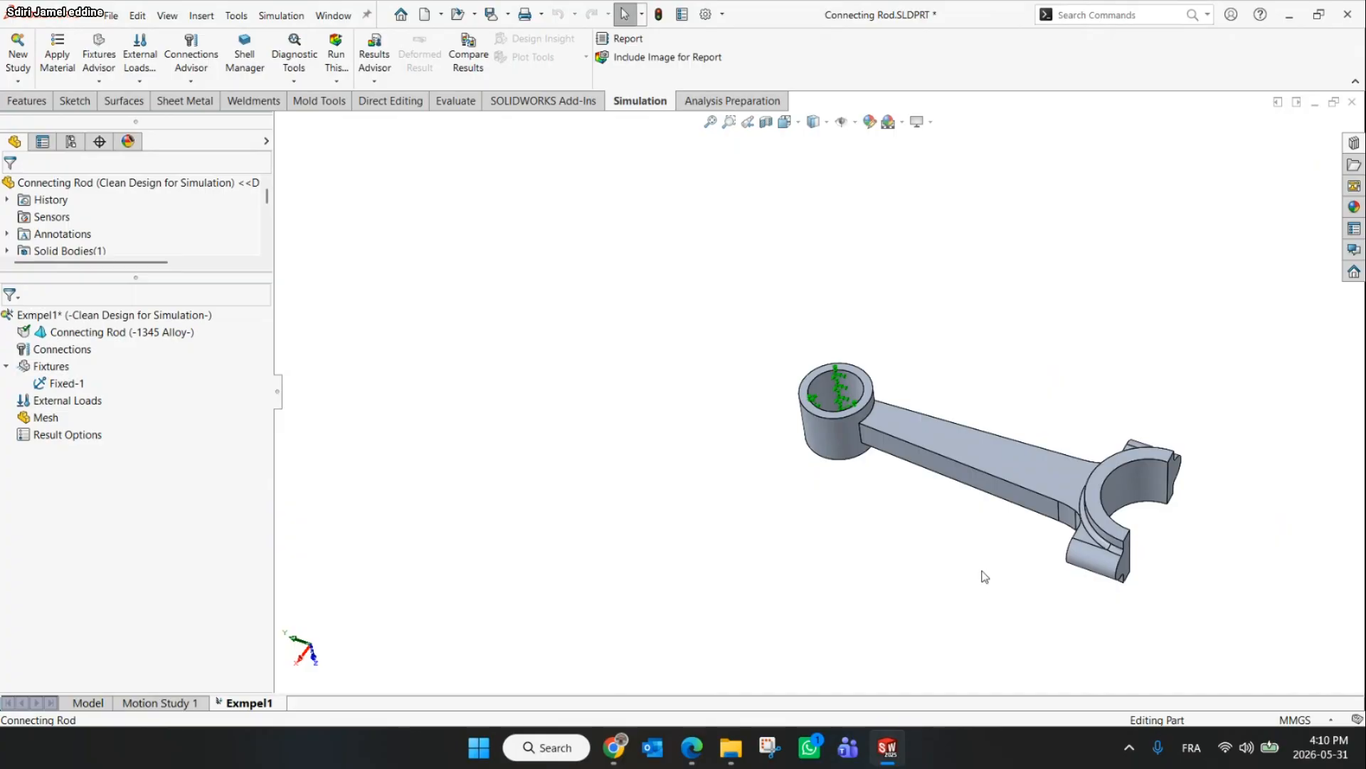
pyautogui.rightClick(48, 400)
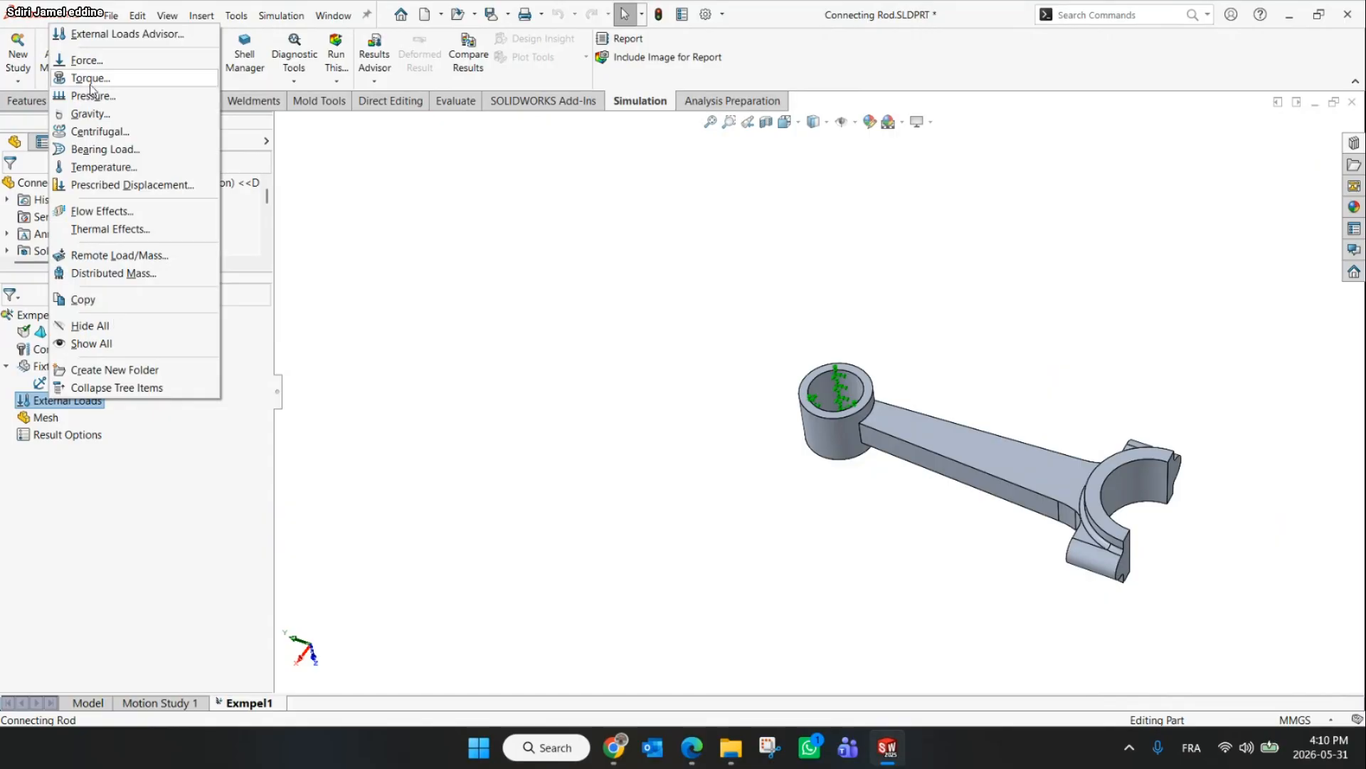
pyautogui.click(447, 217)
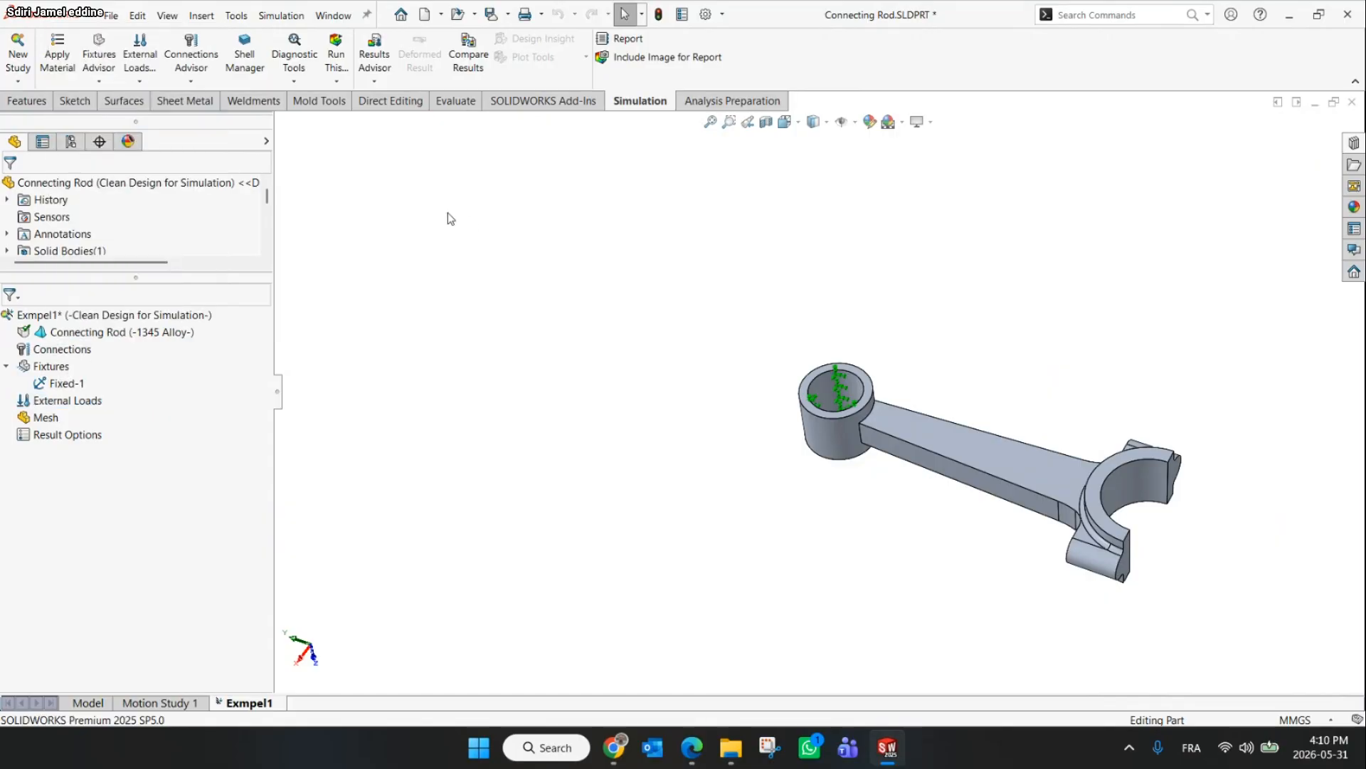
pyautogui.click(140, 80)
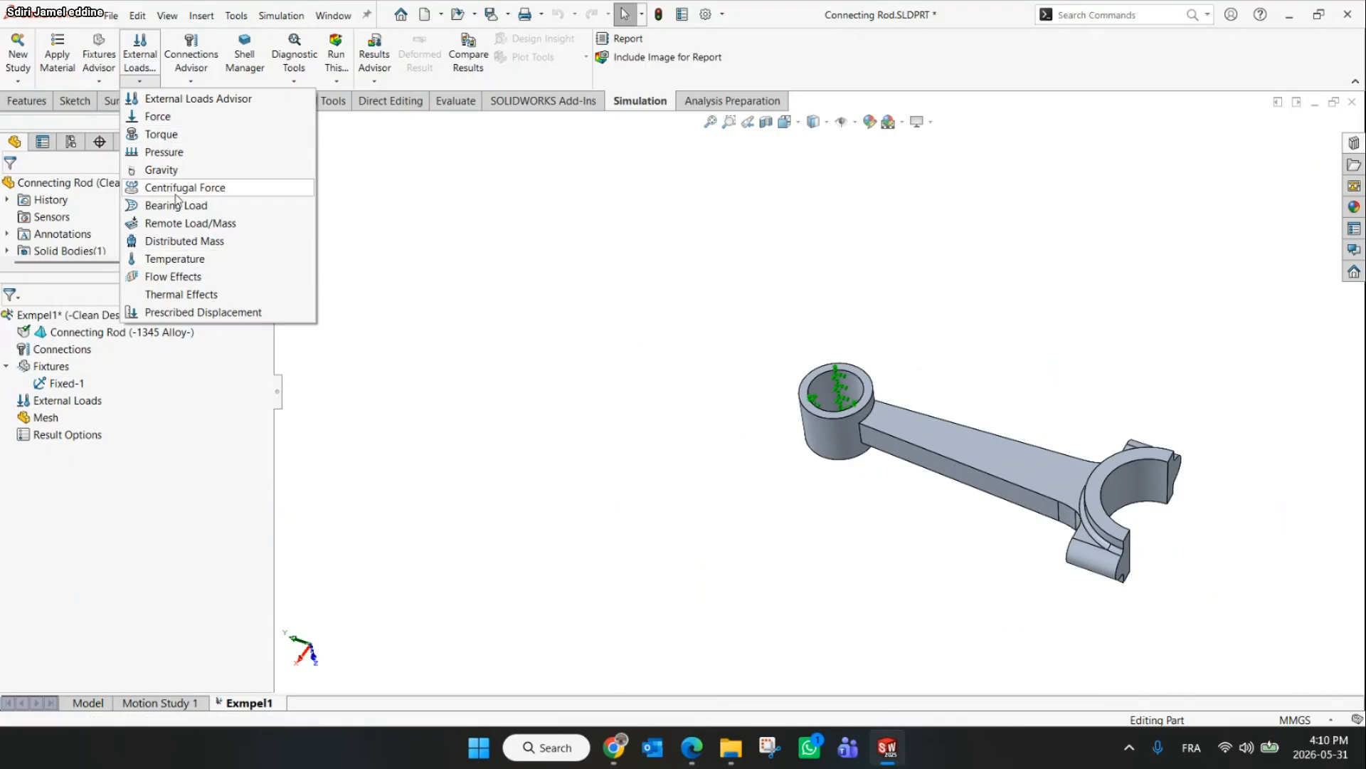
pyautogui.click(623, 745)
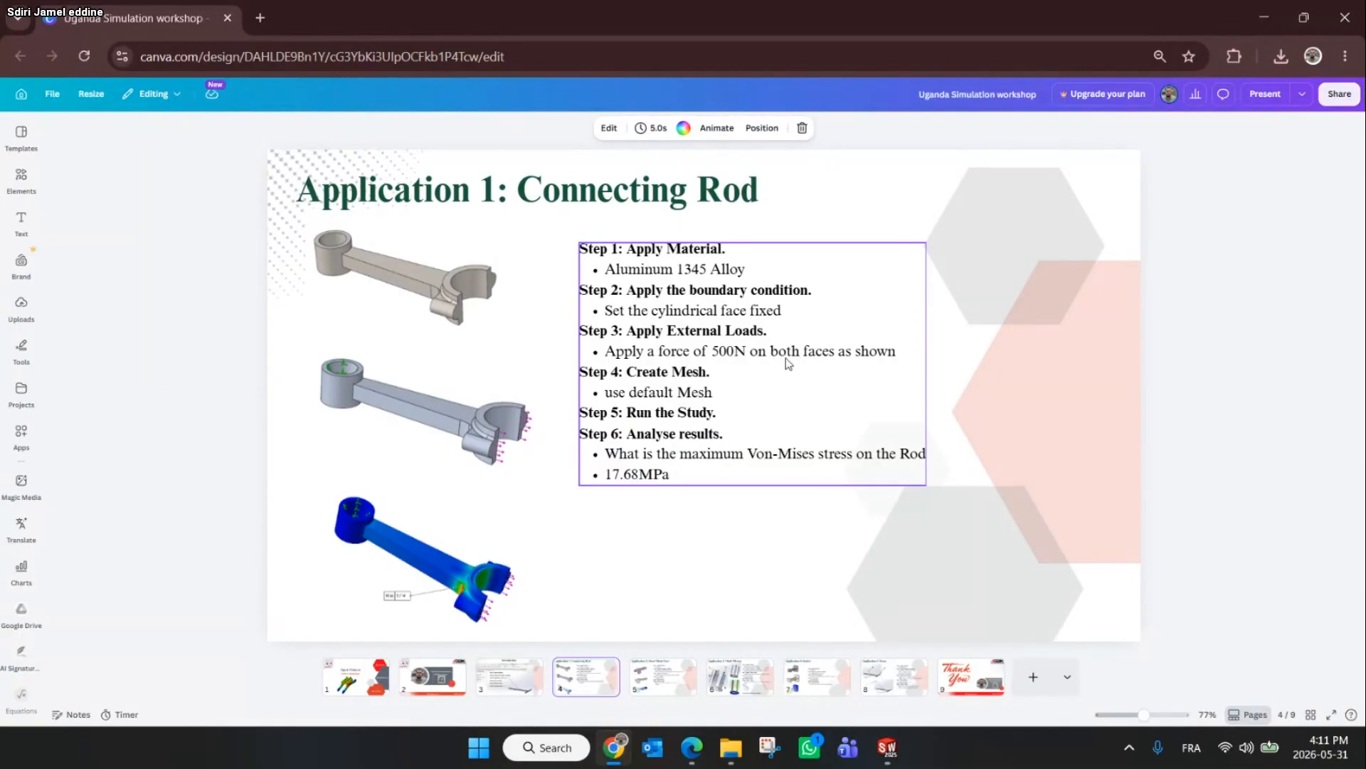
pyautogui.click(1276, 6)
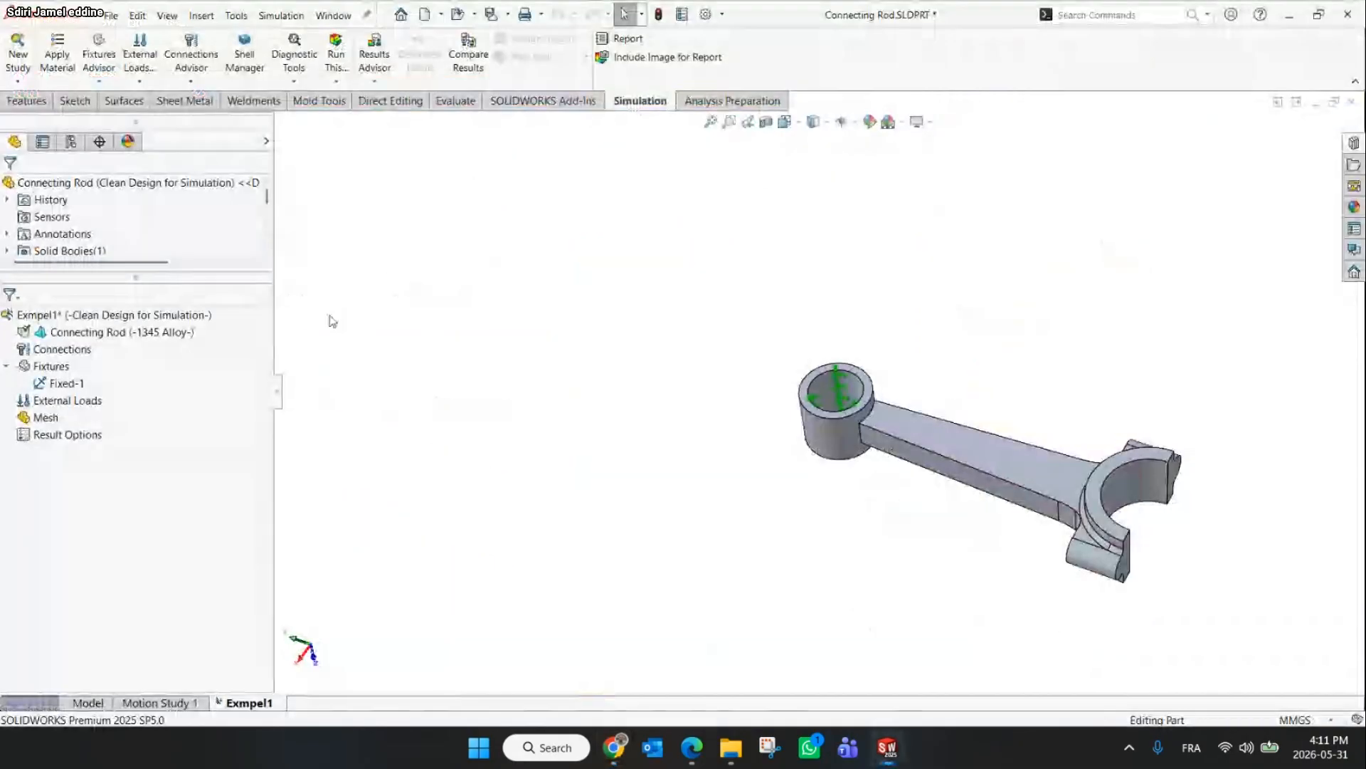
# Start a Force load and select the two split end faces of the rod's big end
pyautogui.click(140, 81)
pyautogui.click(149, 116)
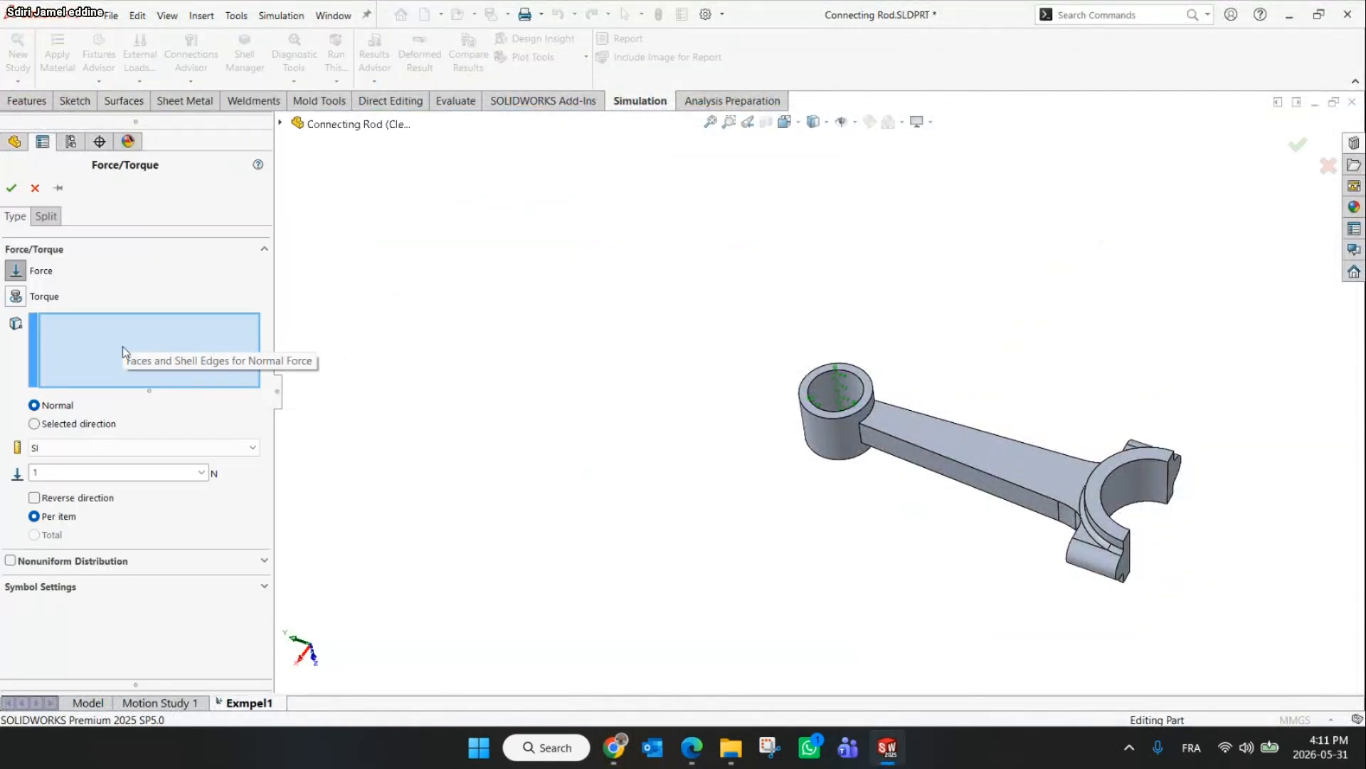
pyautogui.scroll(-3, 1202, 517)
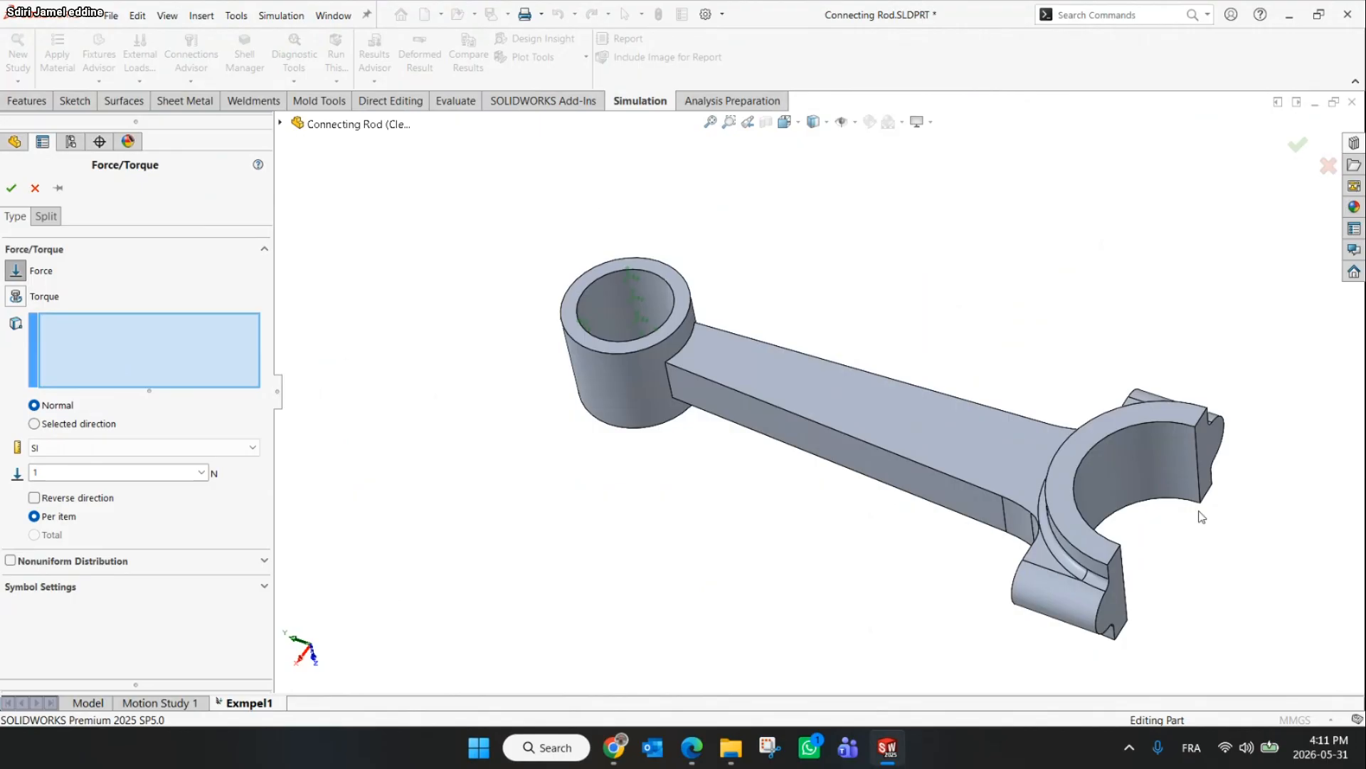
pyautogui.click(1212, 459)
pyautogui.click(1123, 612)
pyautogui.moveTo(684, 498); pyautogui.dragTo(634, 470, button='middle')
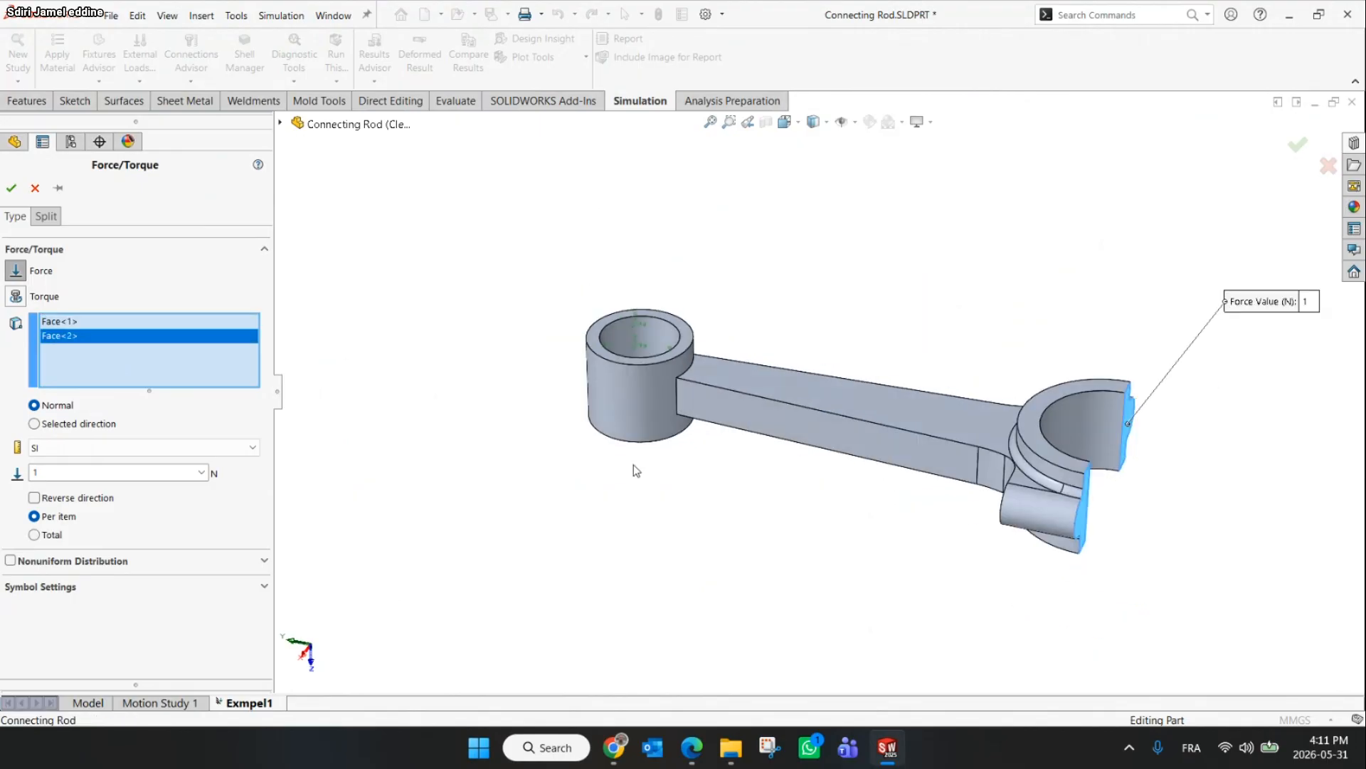
pyautogui.press('z')
# Set the force to 500 N per item with SI units
pyautogui.click(72, 471)
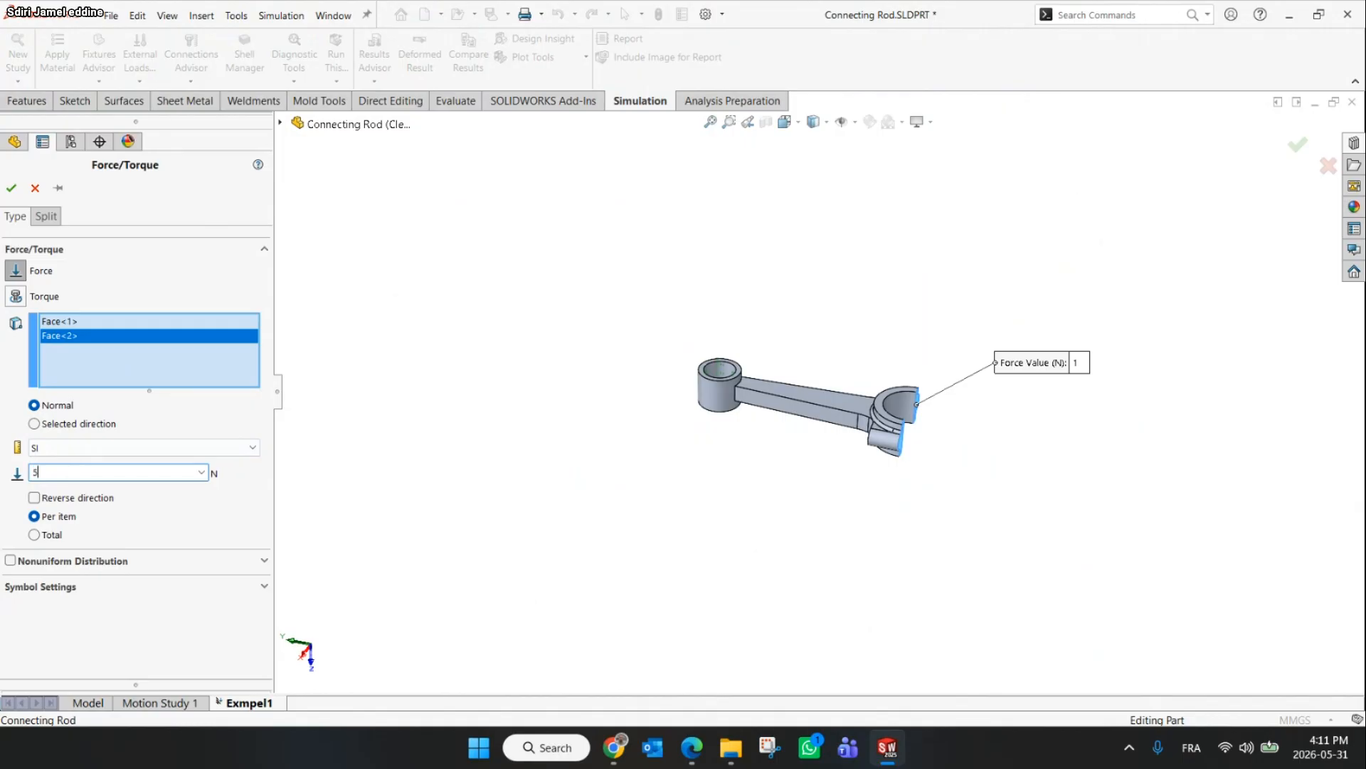
pyautogui.click(188, 453)
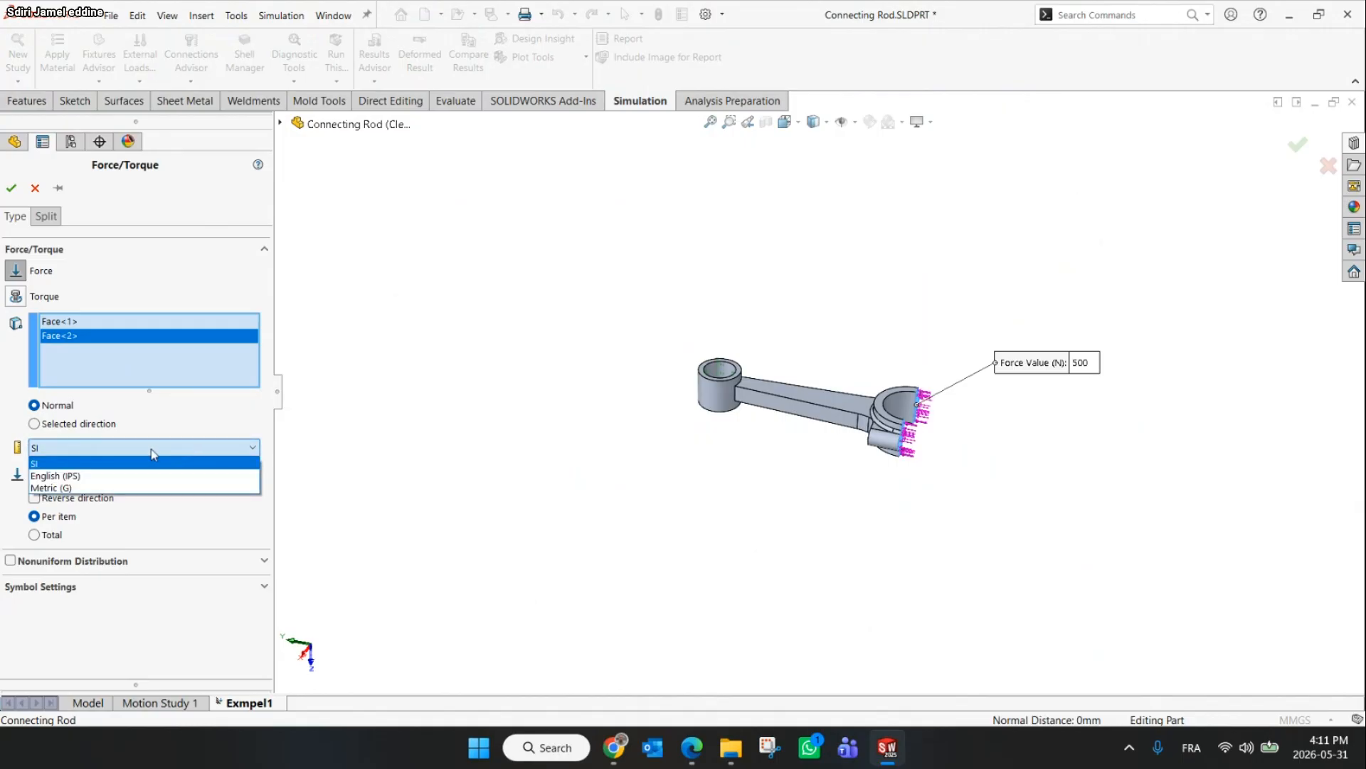
pyautogui.click(84, 476)
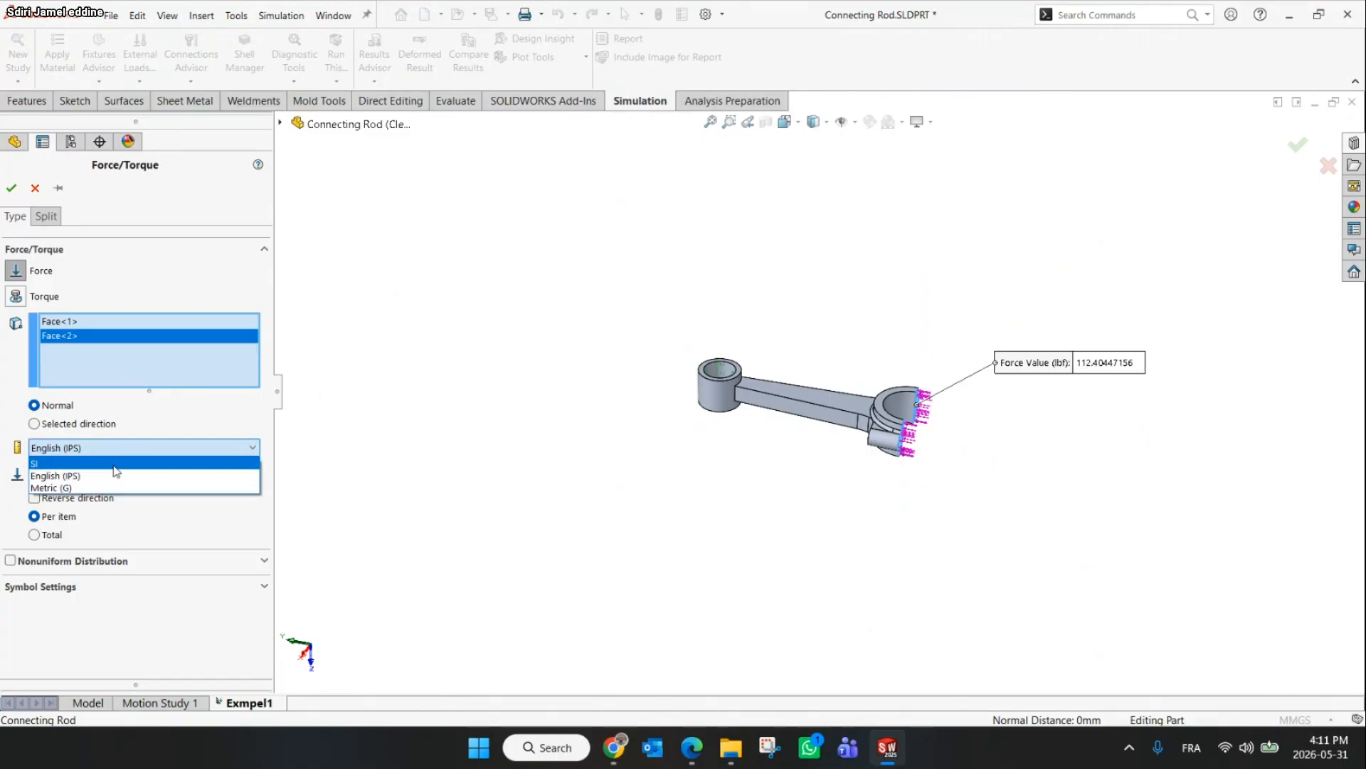
pyautogui.click(97, 488)
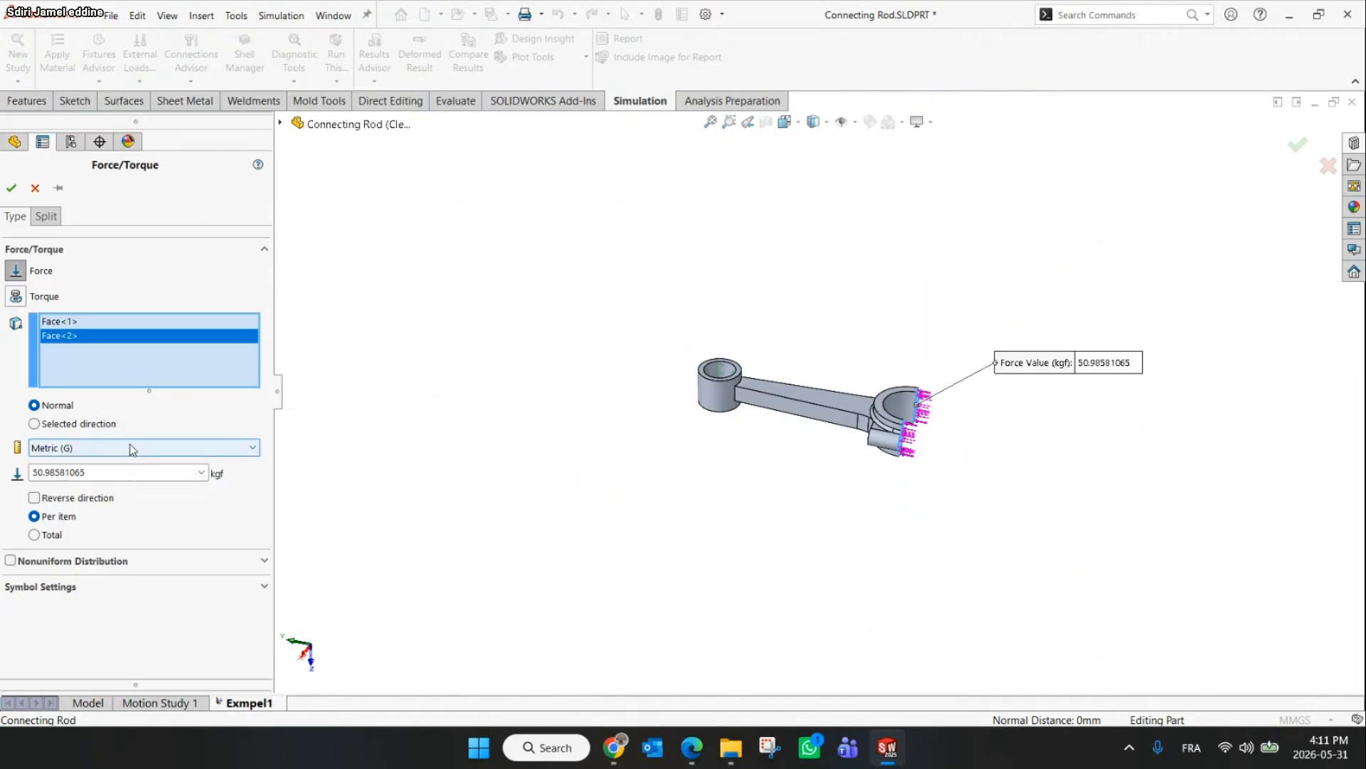
pyautogui.click(130, 443)
pyautogui.click(101, 461)
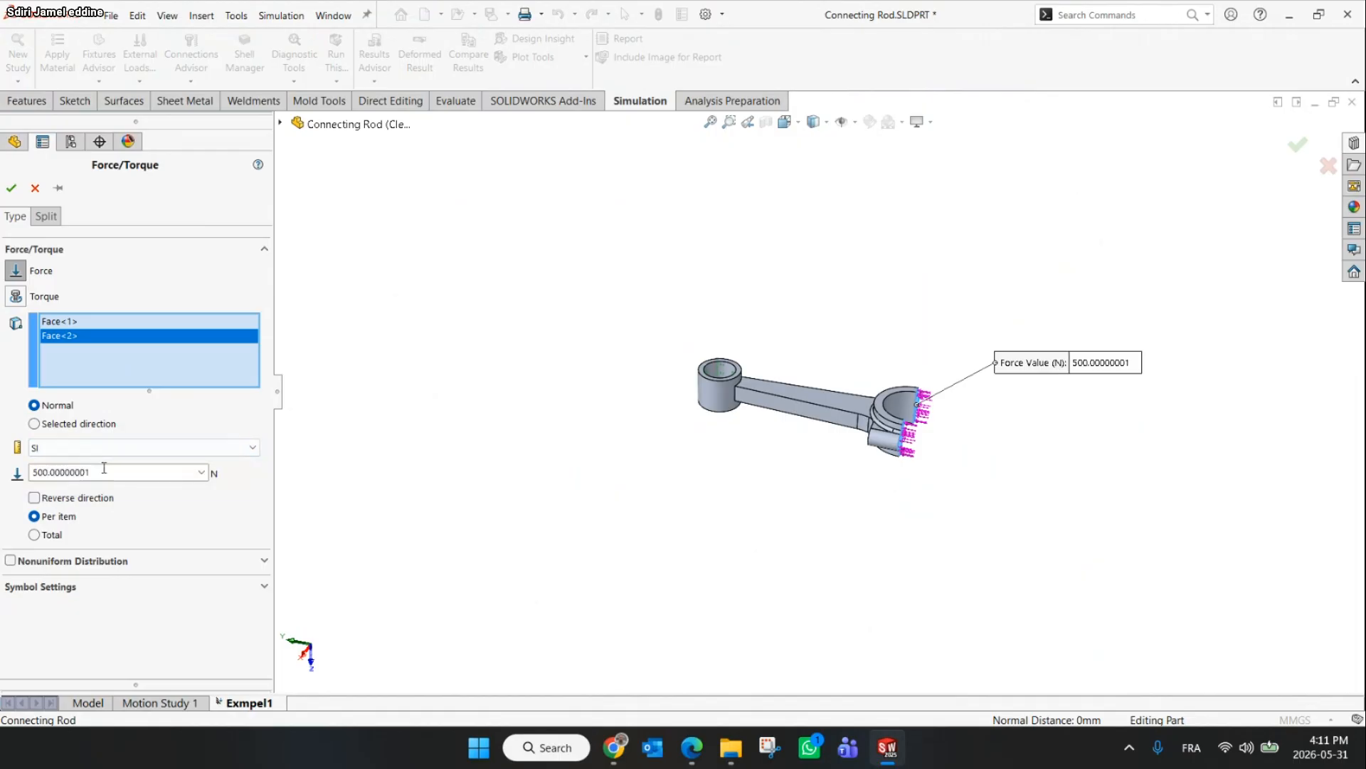
pyautogui.doubleClick(55, 480)
pyautogui.write('500')
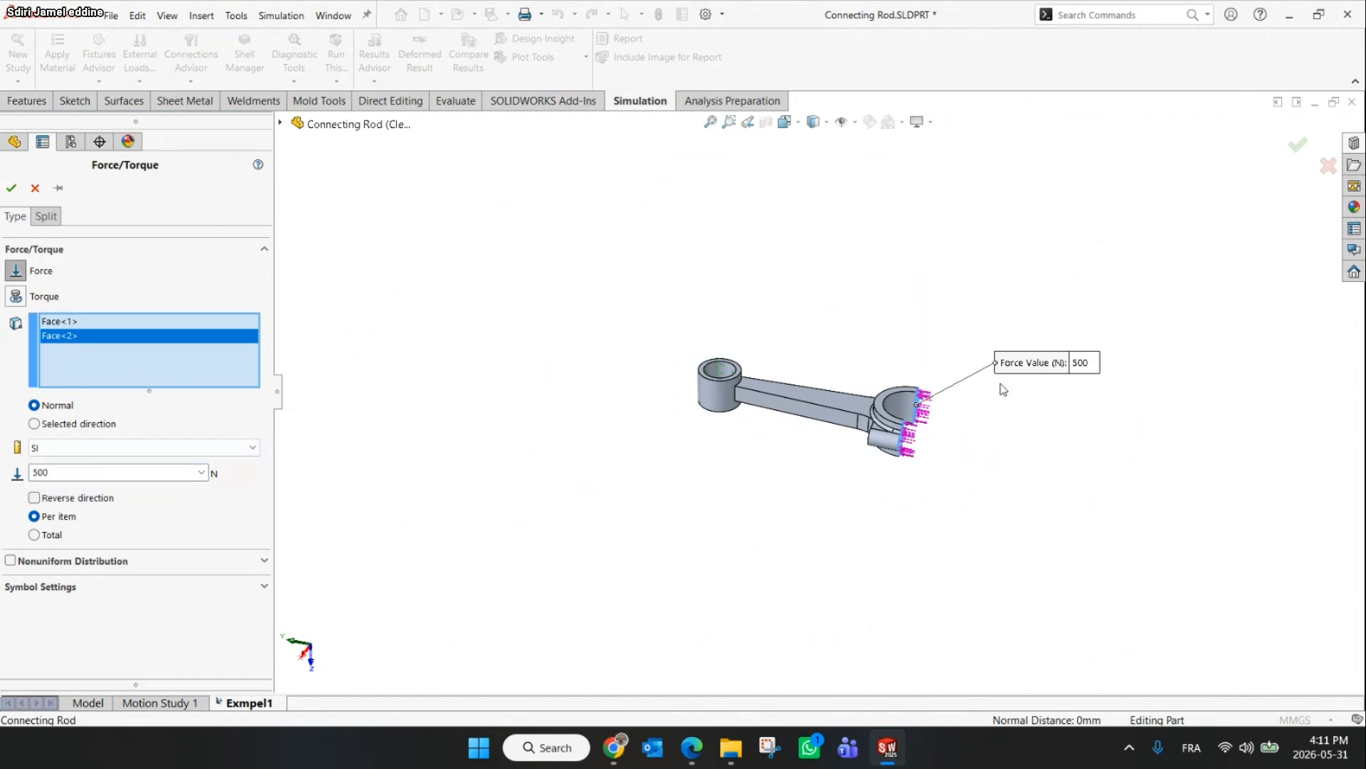
pyautogui.scroll(-5, 858, 501)
pyautogui.scroll(5, 857, 500)
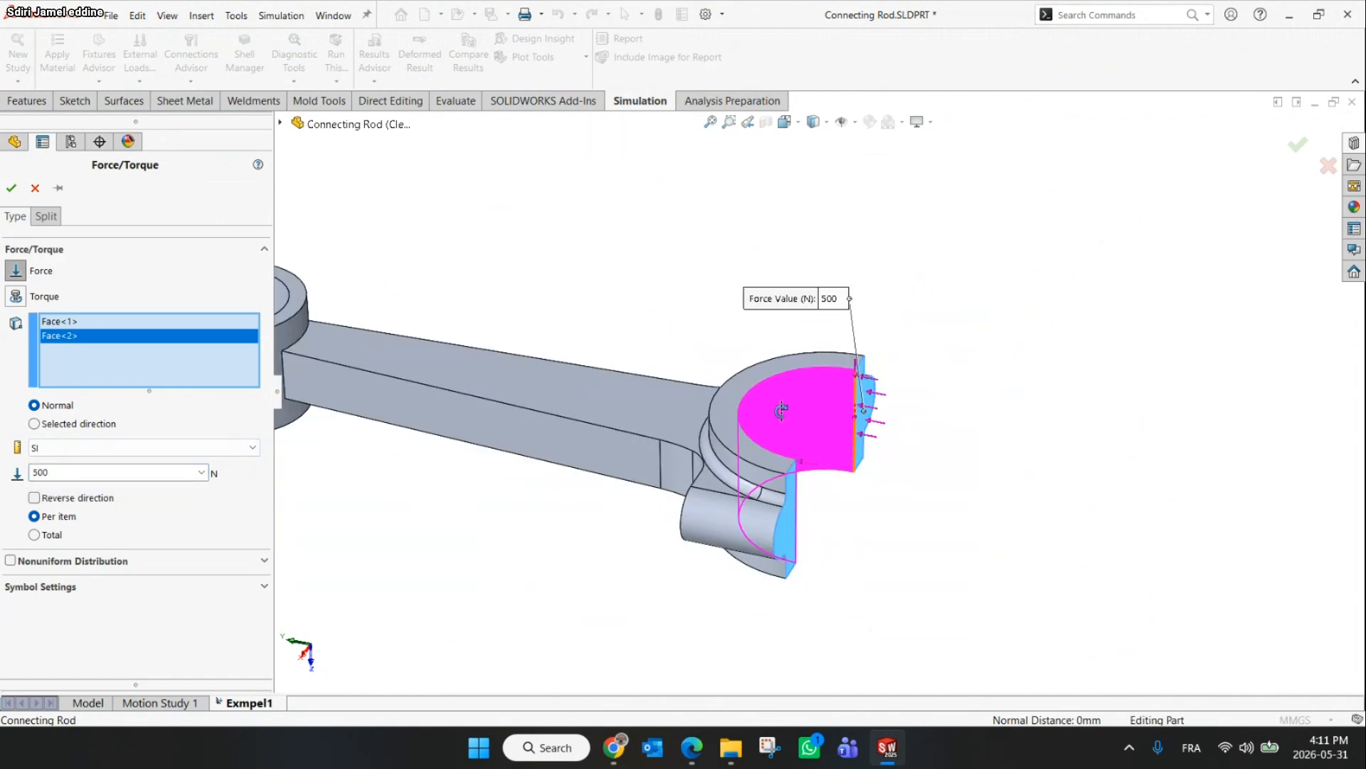
pyautogui.click(577, 413)
pyautogui.rightClick(48, 341)
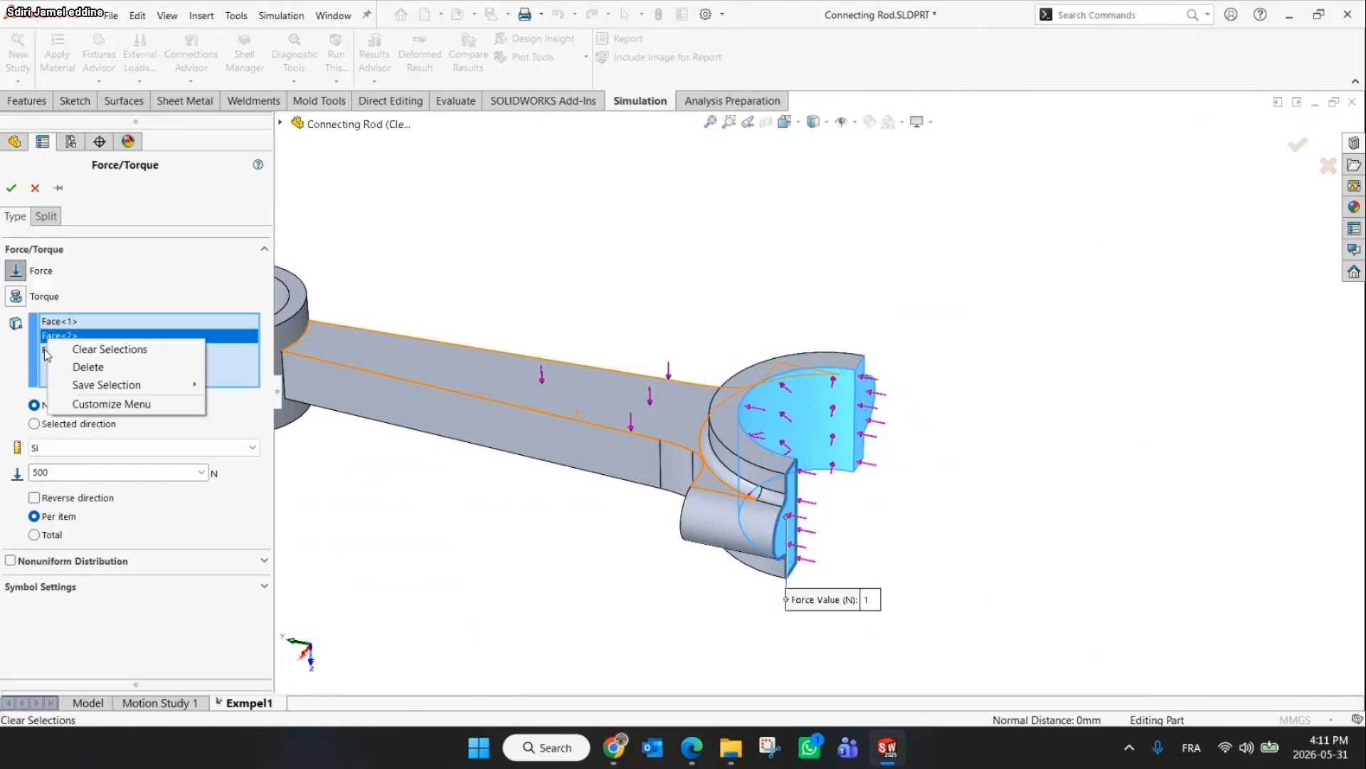
pyautogui.click(44, 349)
pyautogui.rightClick(43, 349)
pyautogui.click(81, 379)
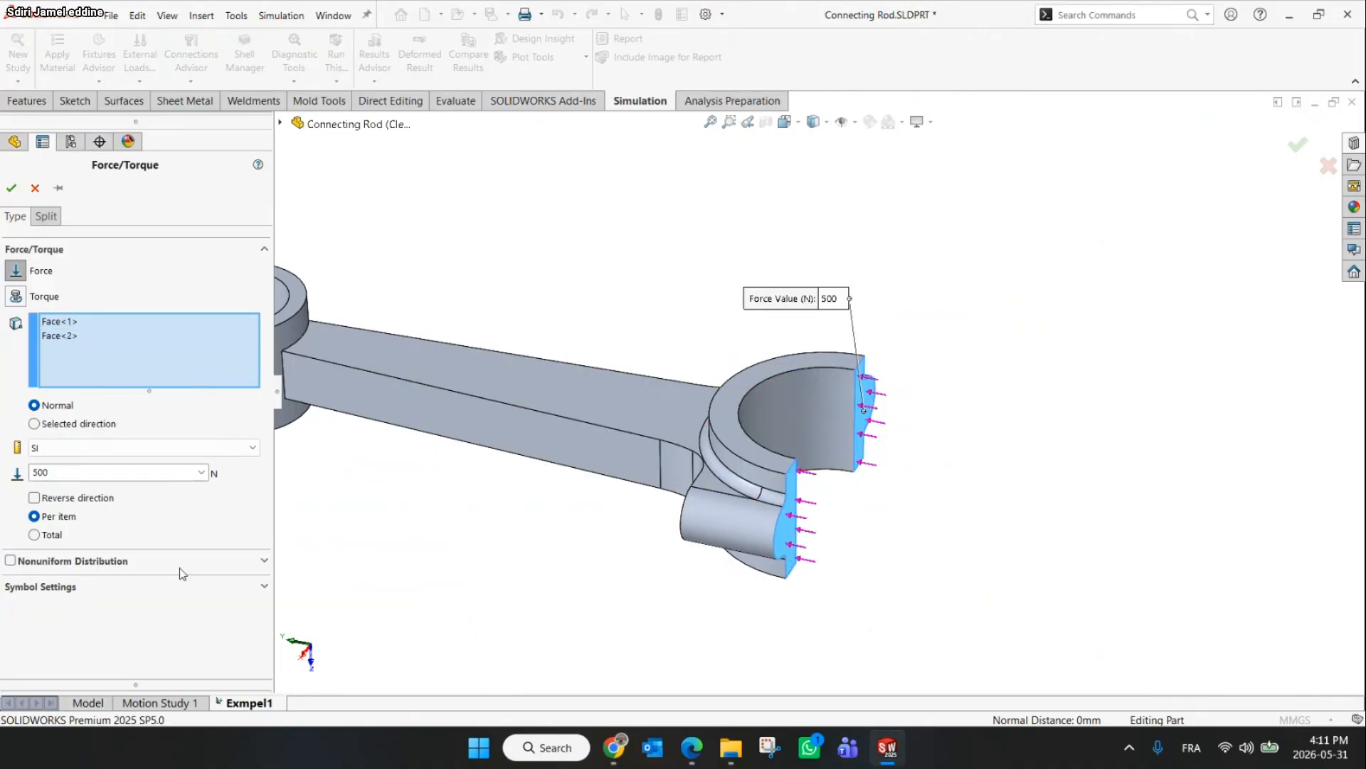
# Reverse the force direction and confirm the Force load
pyautogui.click(35, 498)
pyautogui.scroll(3, 712, 498)
pyautogui.click(692, 438)
pyautogui.moveTo(692, 438); pyautogui.dragTo(632, 529, button='middle')
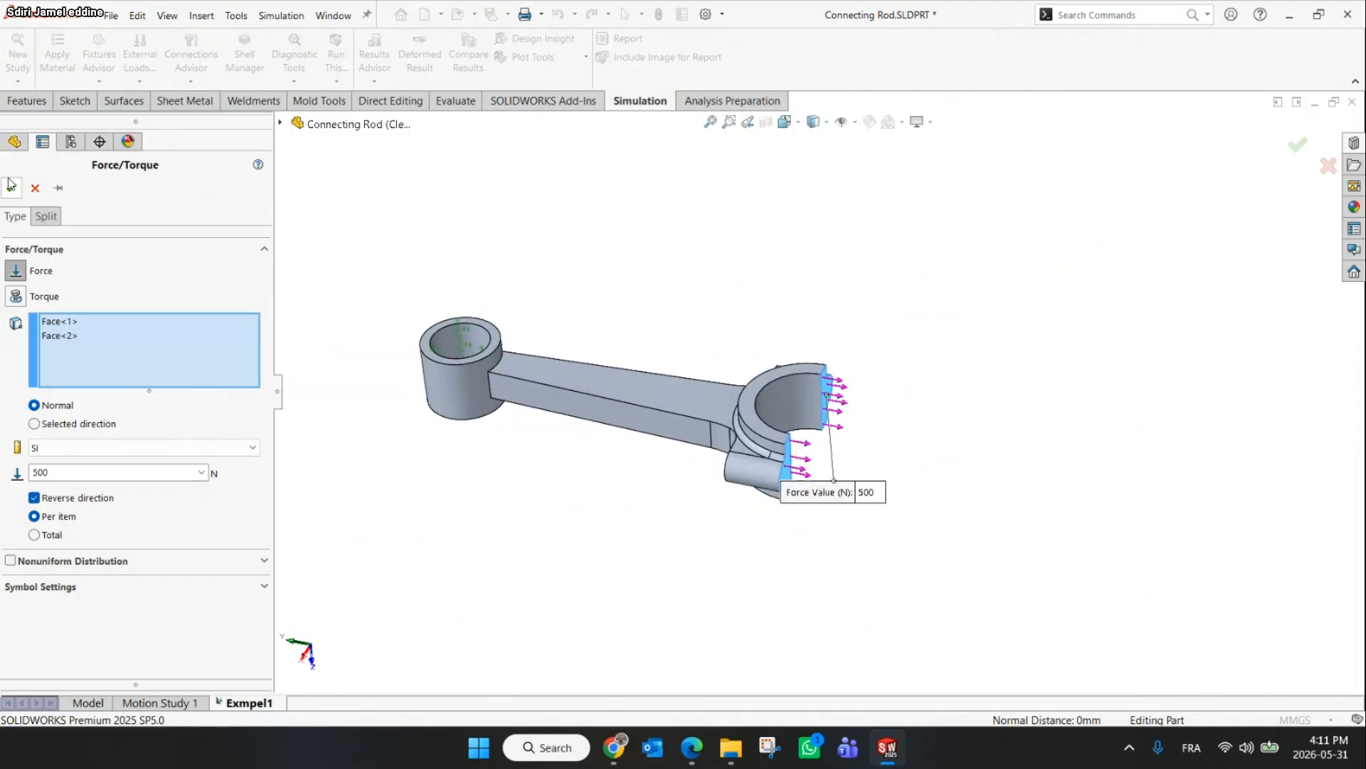
pyautogui.click(1297, 146)
# Review the fixture and force in the study tree and switch back to the workshop slide
pyautogui.scroll(2, 711, 392)
pyautogui.moveTo(712, 356); pyautogui.dragTo(735, 686, button='middle')
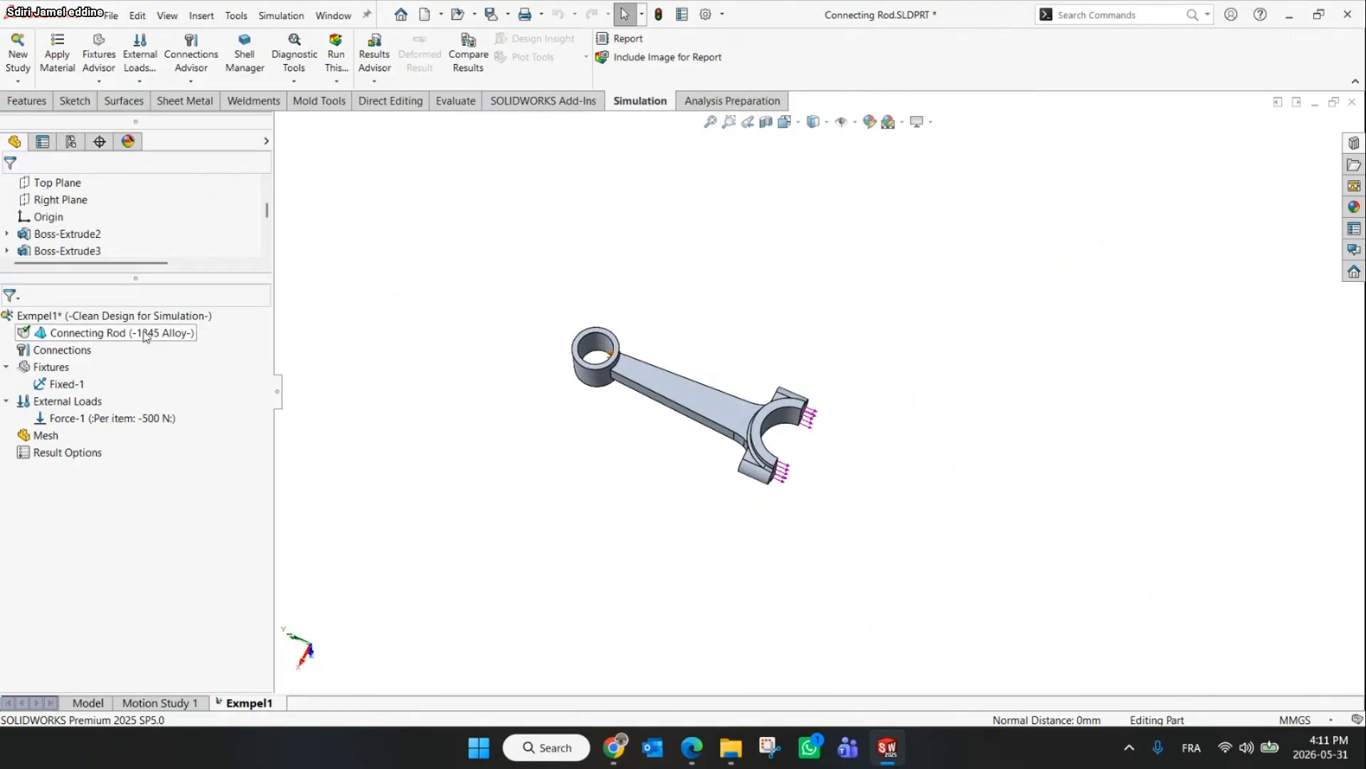
pyautogui.click(67, 383)
pyautogui.click(91, 420)
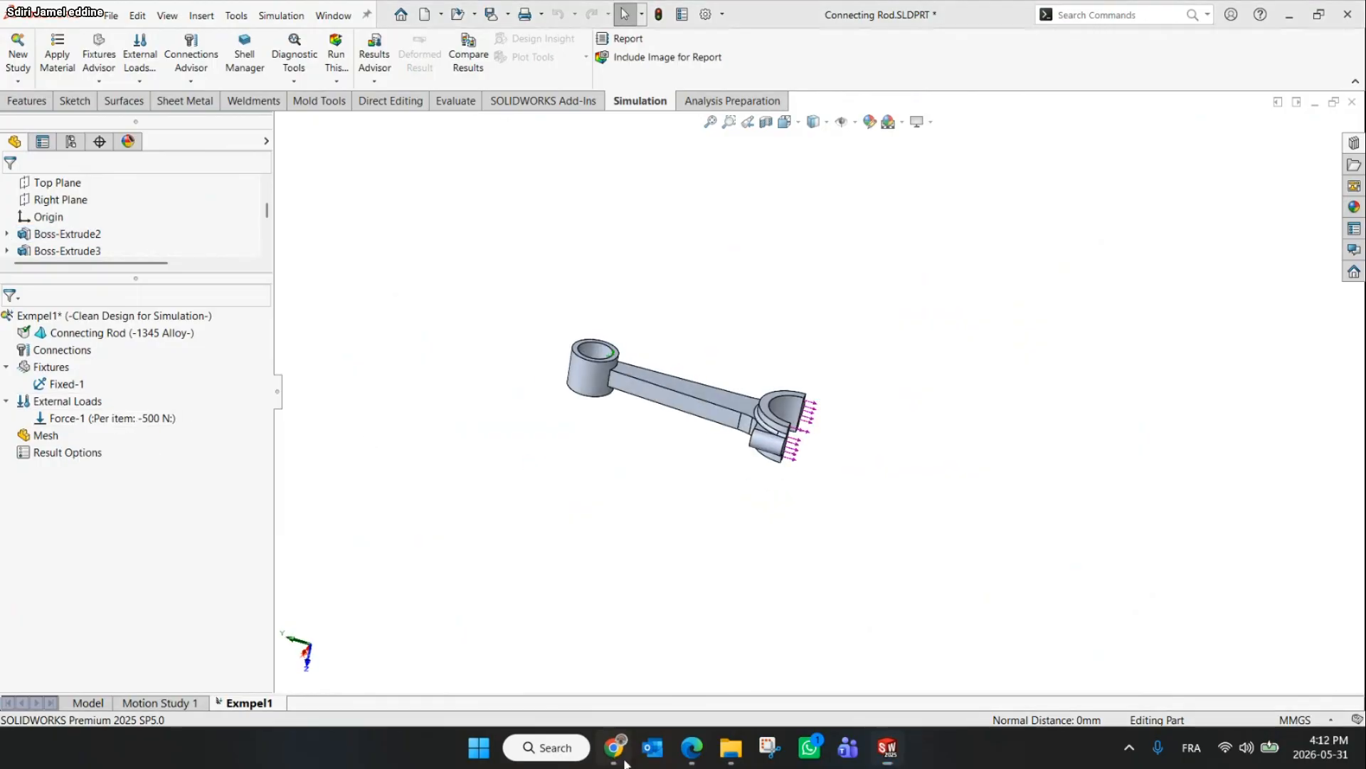
pyautogui.hotkey('alt', 'Tab')
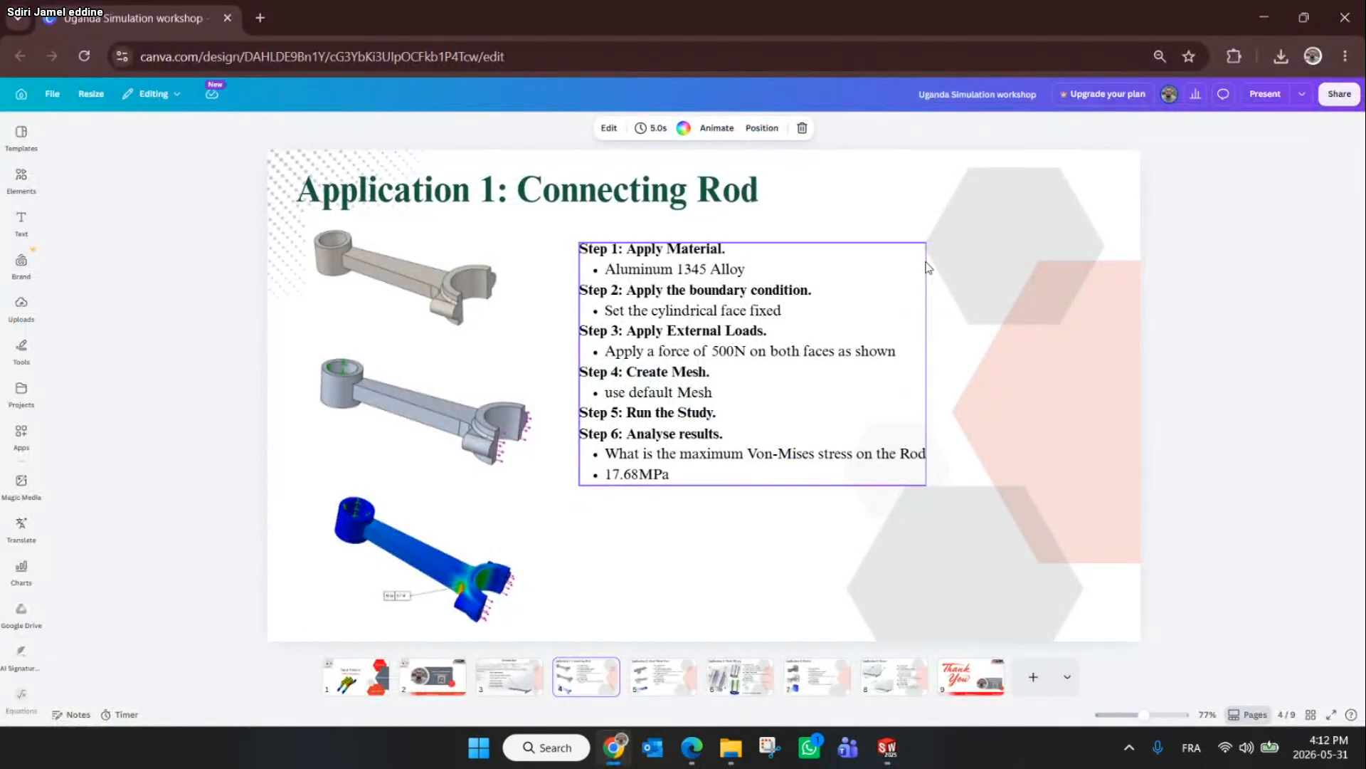
pyautogui.click(1278, 9)
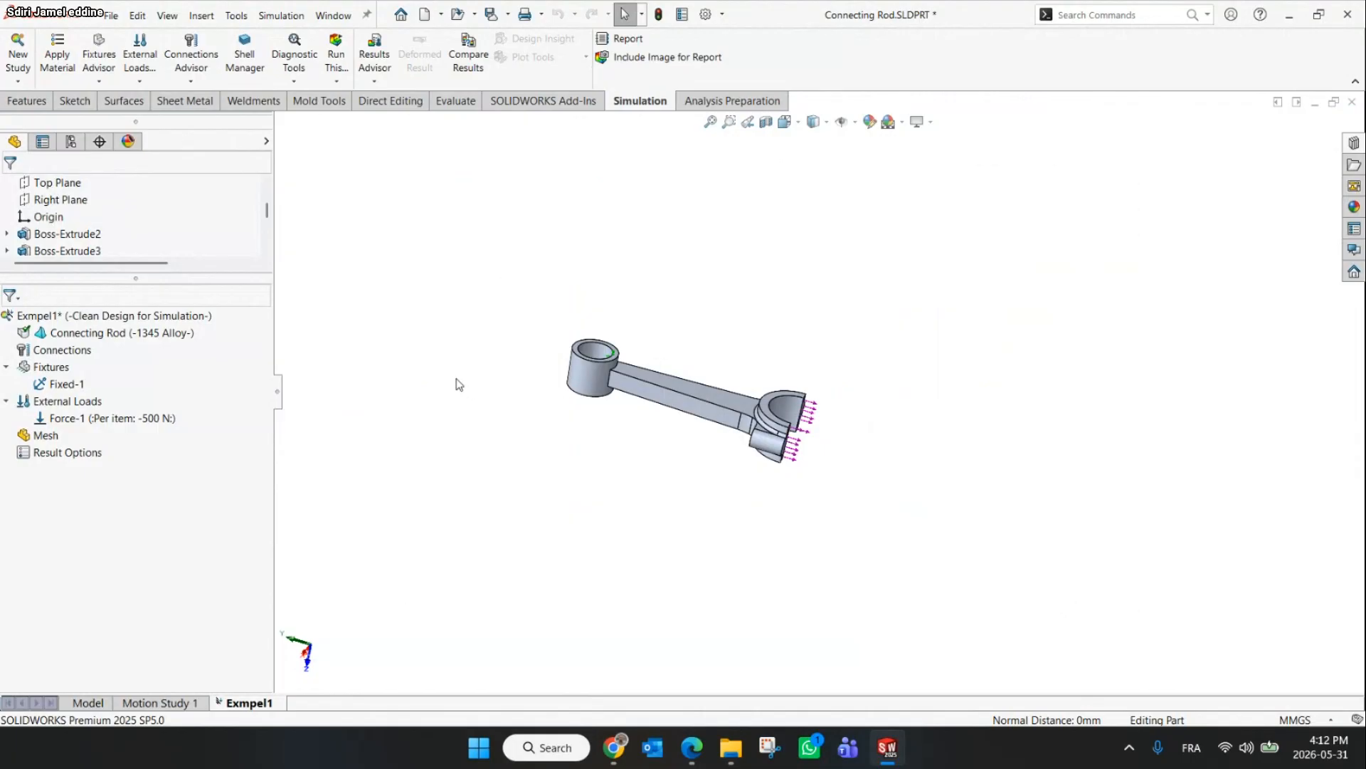
pyautogui.rightClick(29, 438)
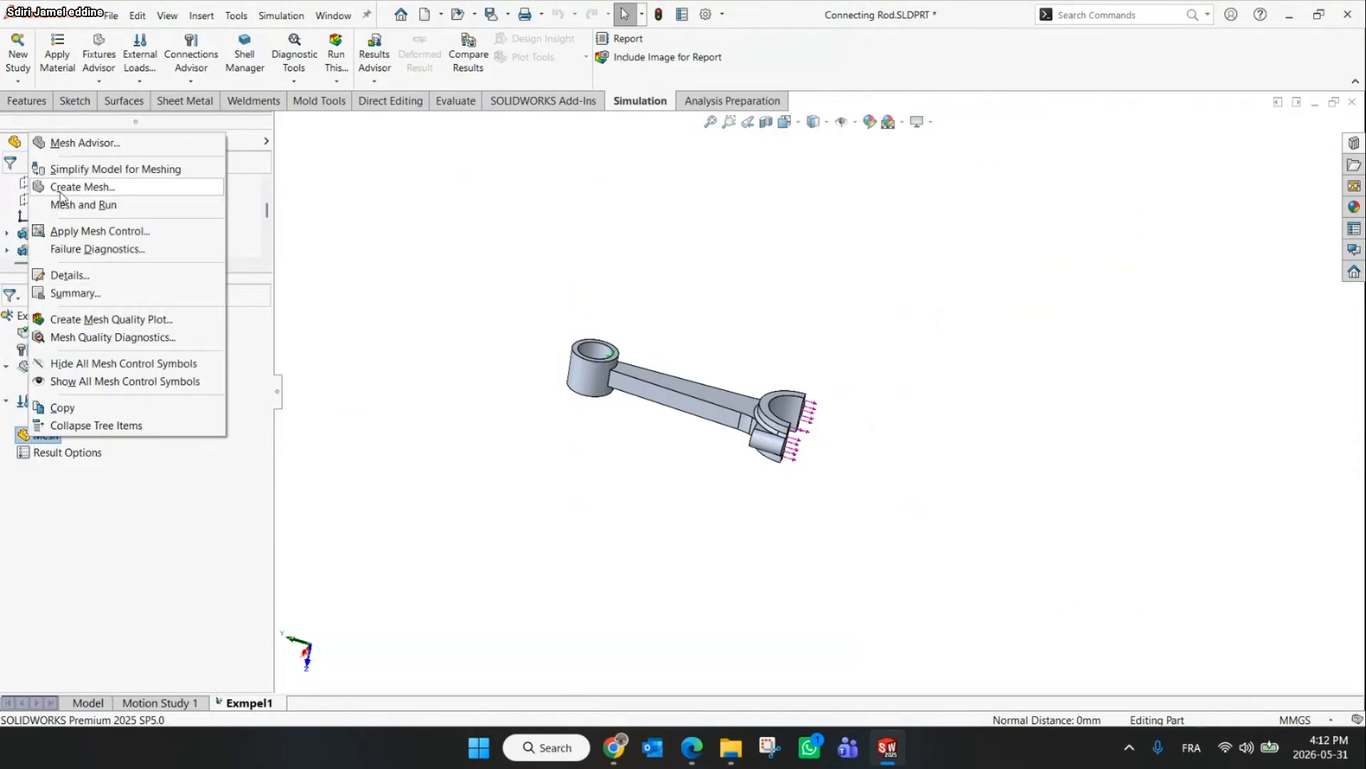
pyautogui.click(477, 258)
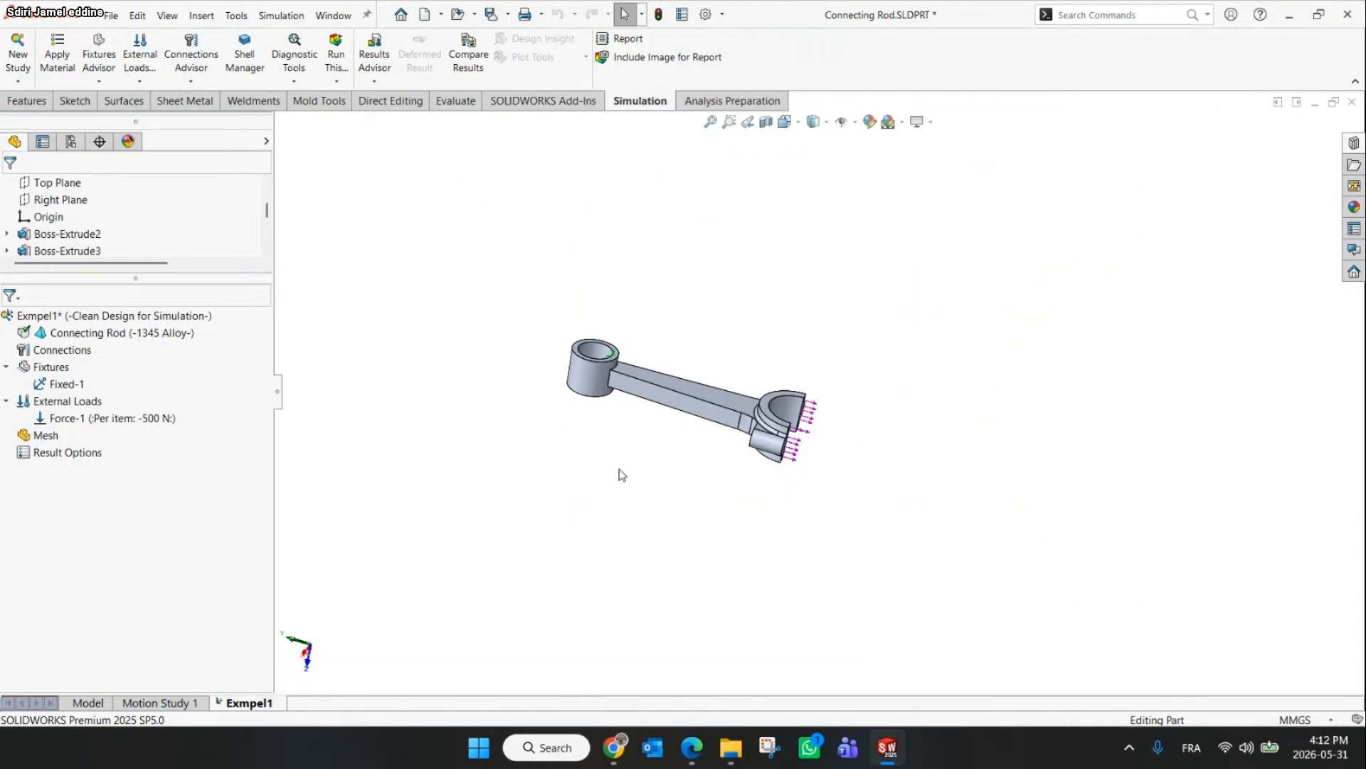
pyautogui.click(615, 747)
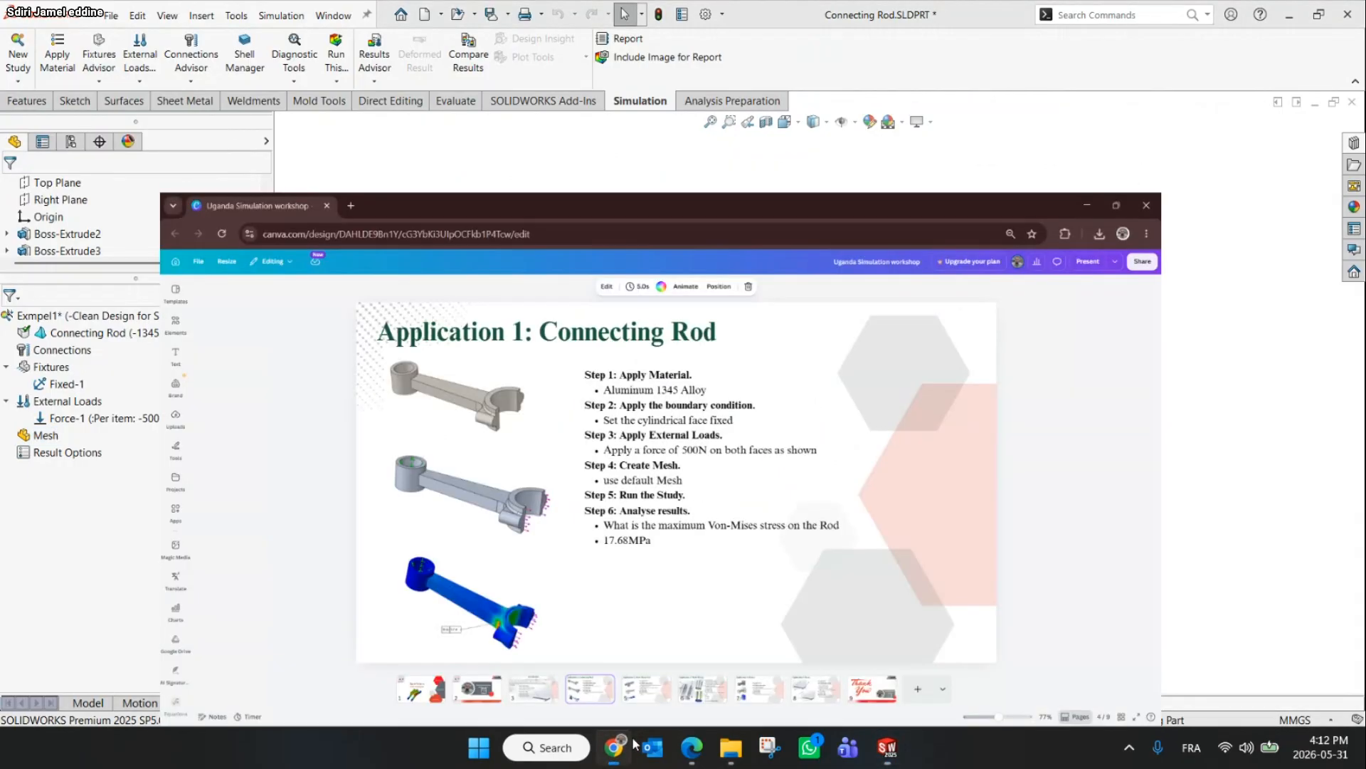
pyautogui.click(1274, 11)
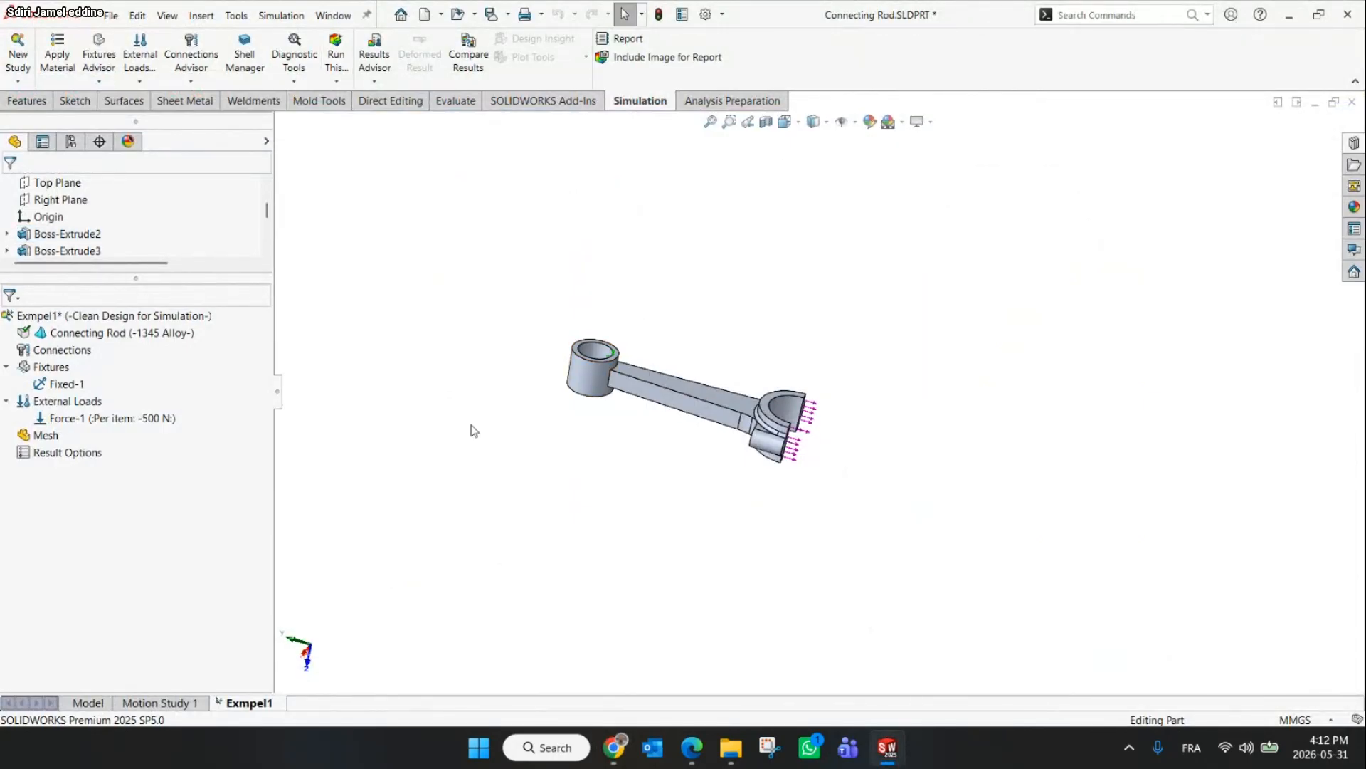
# Start Create Mesh for the rod and switch the mesh parameters to blended curvature-based mesh
pyautogui.rightClick(47, 434)
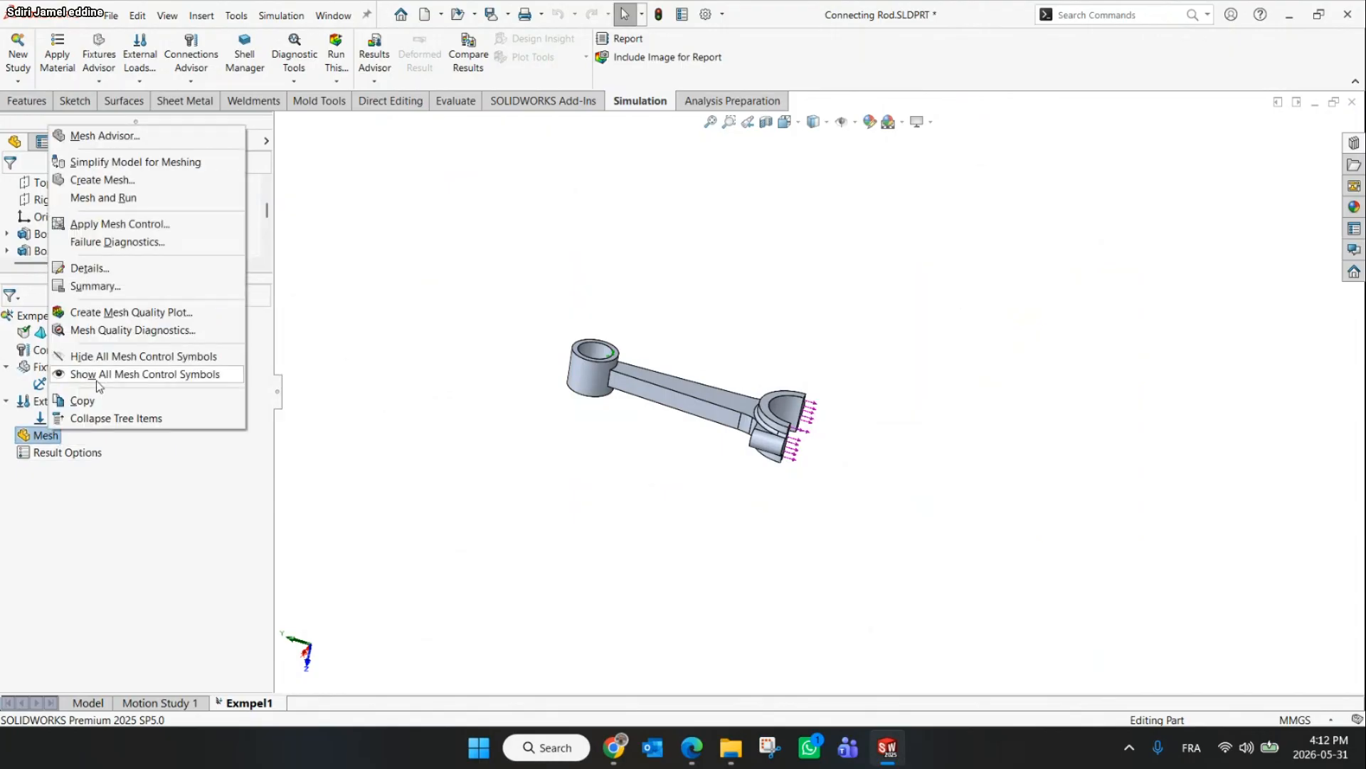
pyautogui.click(98, 182)
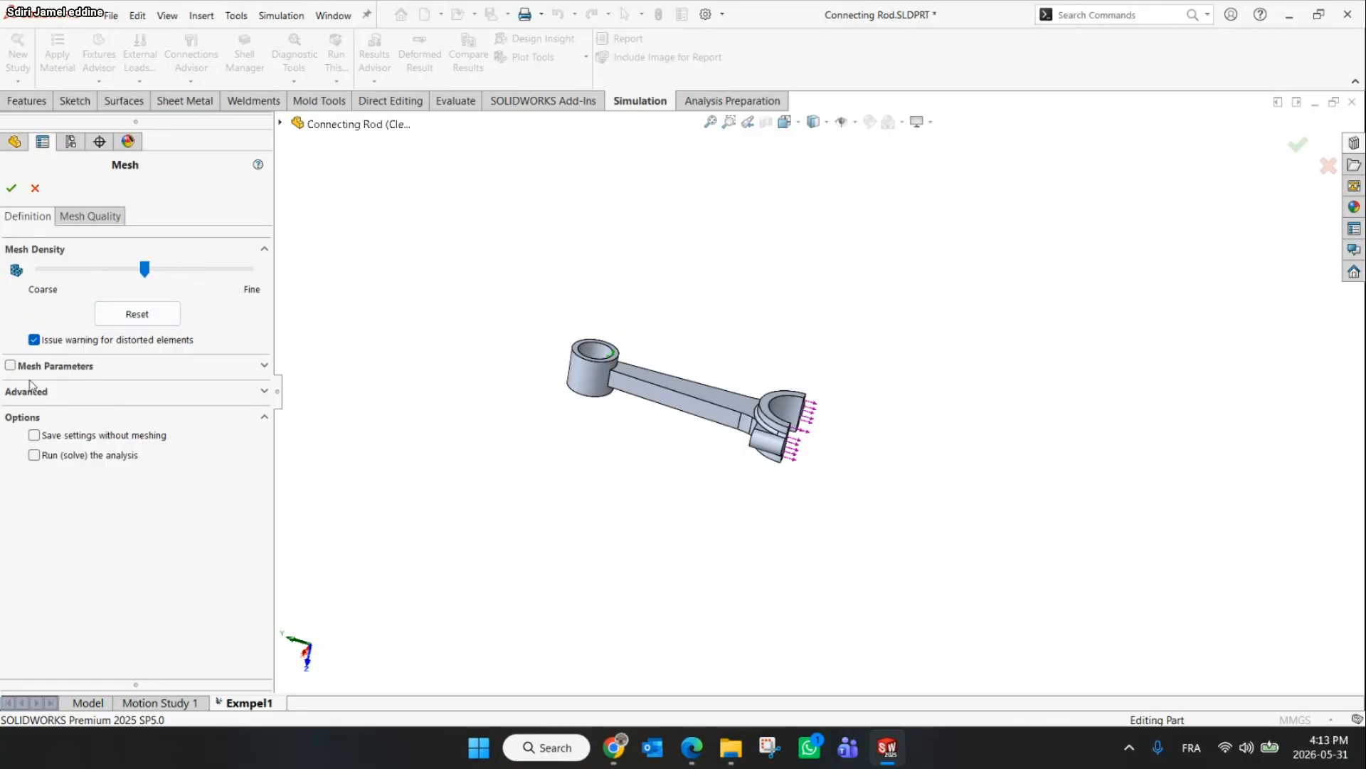
pyautogui.click(11, 366)
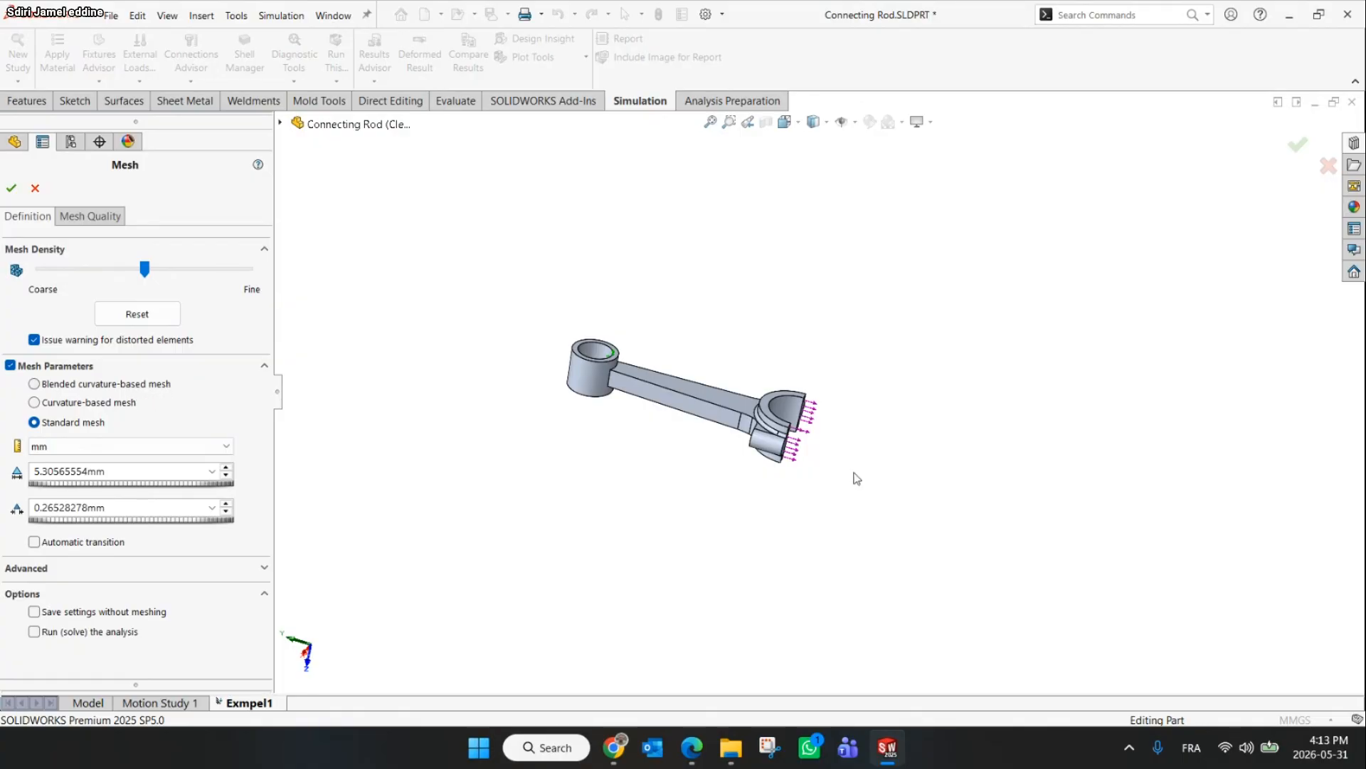
pyautogui.scroll(-2, 715, 415)
pyautogui.scroll(-4, 659, 395)
pyautogui.scroll(1, 694, 391)
pyautogui.moveTo(699, 391); pyautogui.dragTo(694, 465, button='middle')
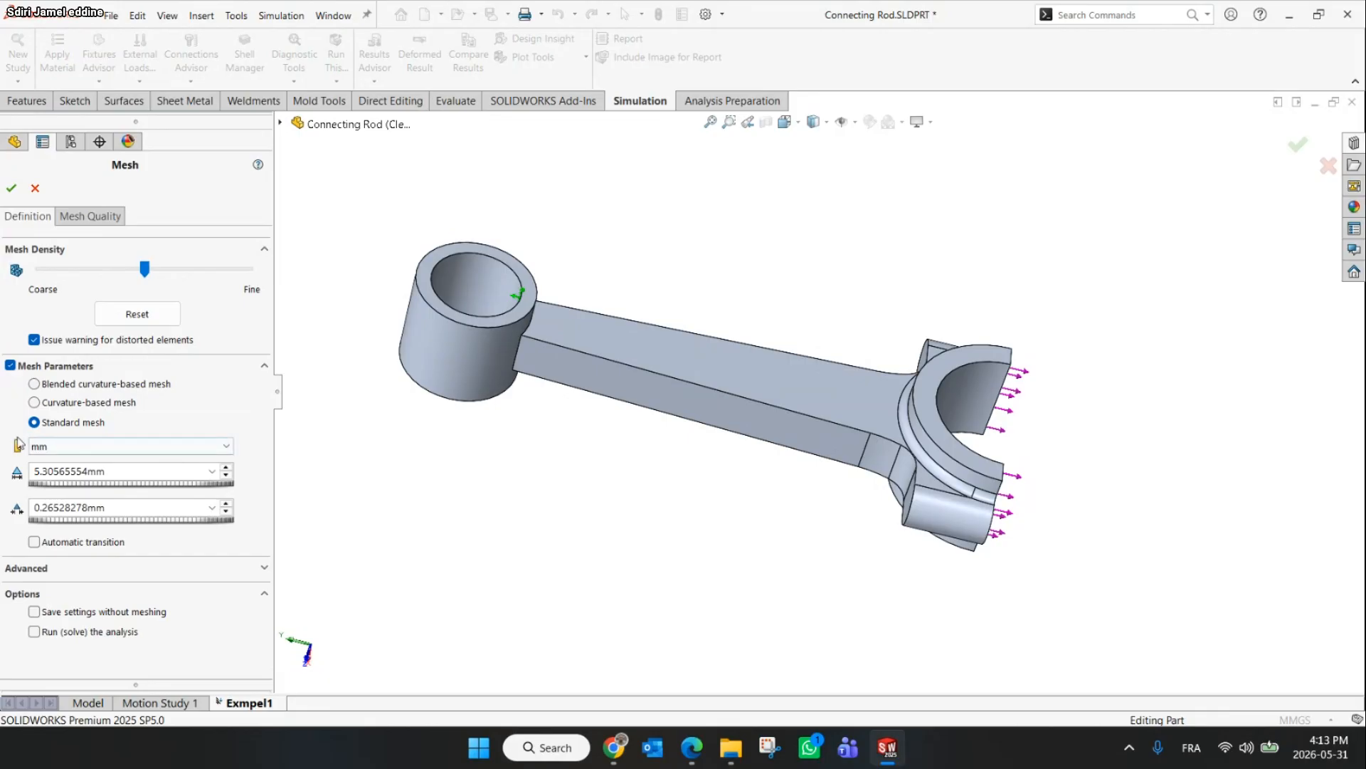
pyautogui.click(35, 384)
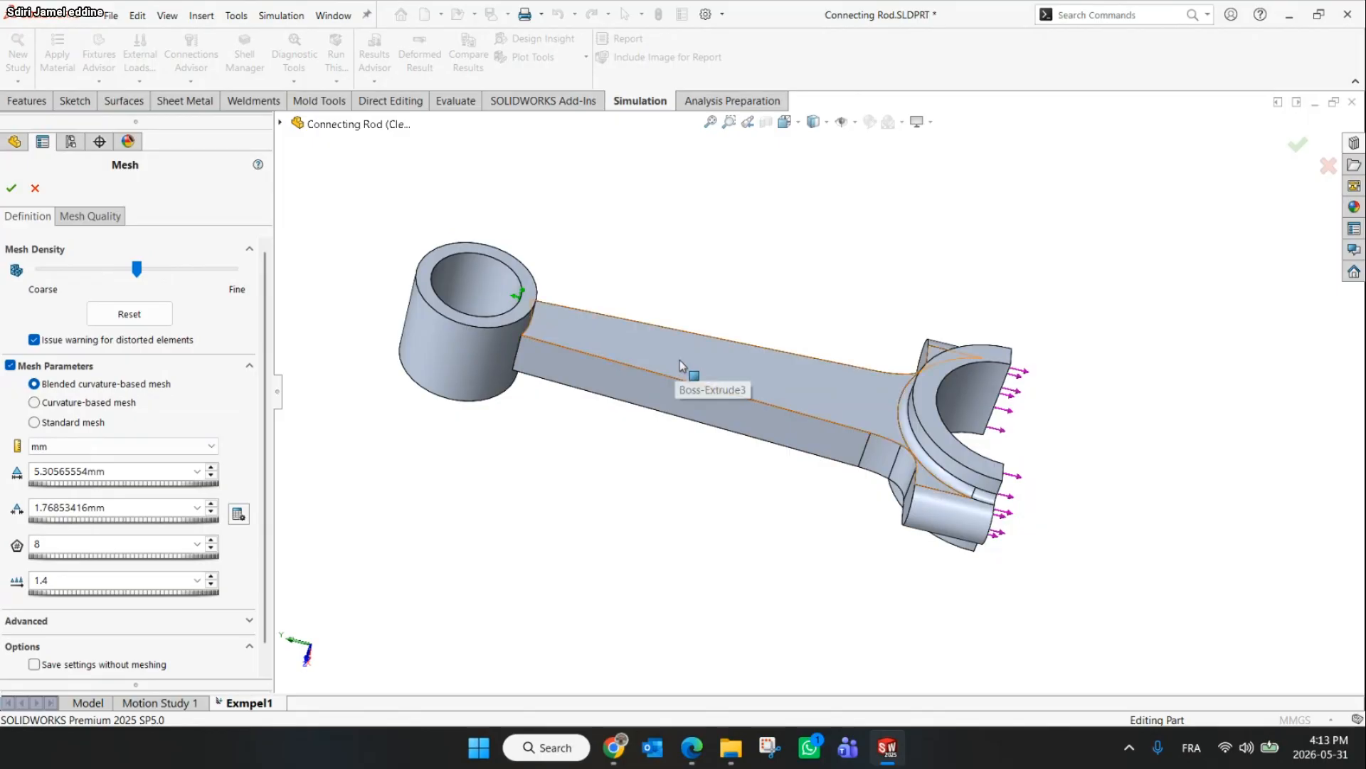
# Review the advanced and mesh quality options, then generate the mesh at the default density
pyautogui.moveTo(653, 418); pyautogui.dragTo(628, 357, button='middle')
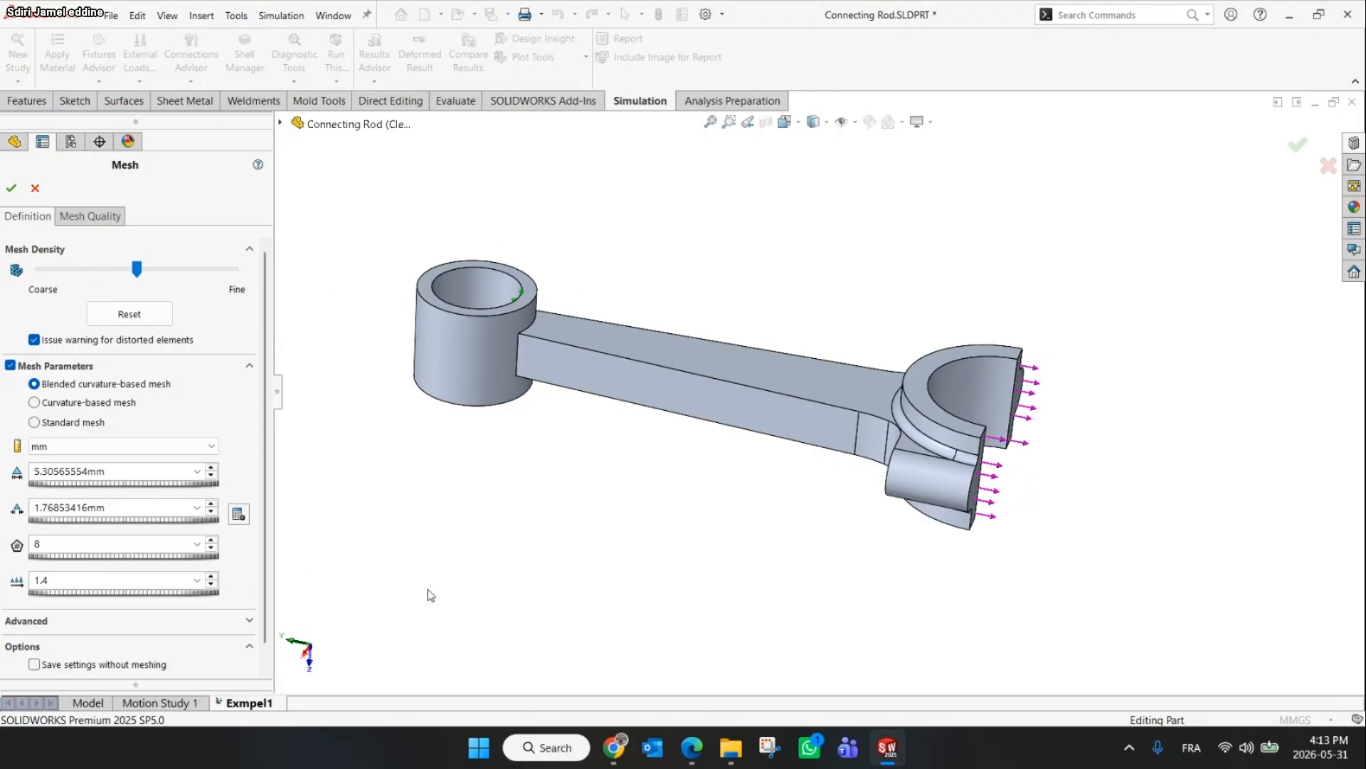
pyautogui.click(613, 747)
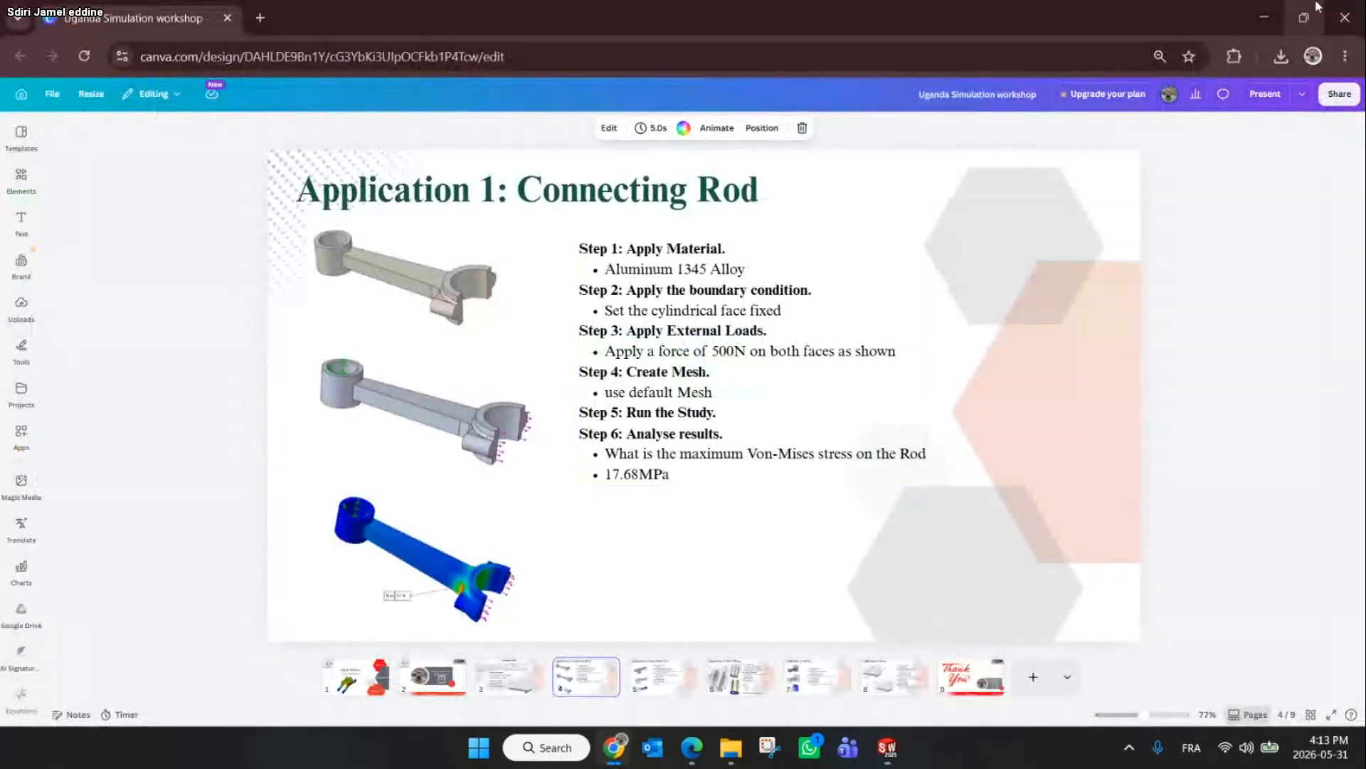
pyautogui.click(1265, 15)
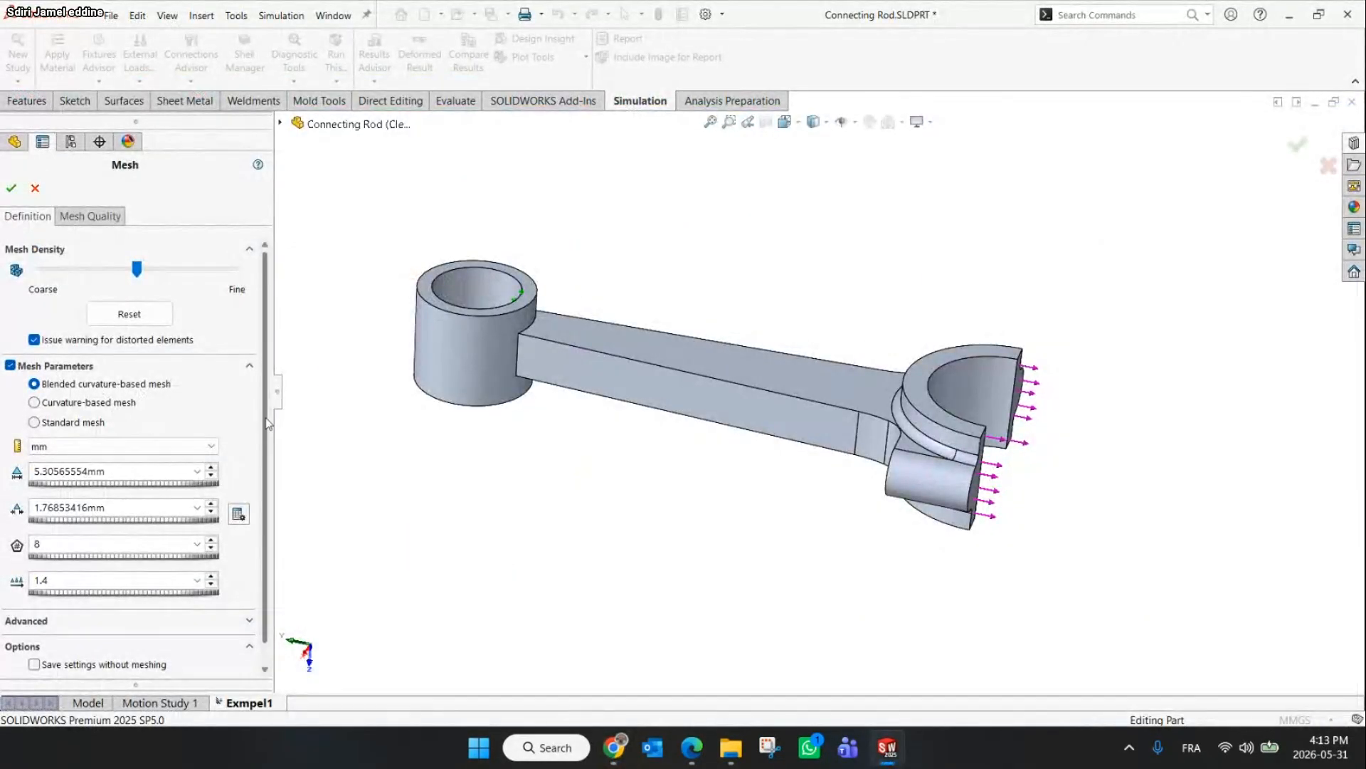
pyautogui.scroll(-2, 270, 517)
pyautogui.click(249, 599)
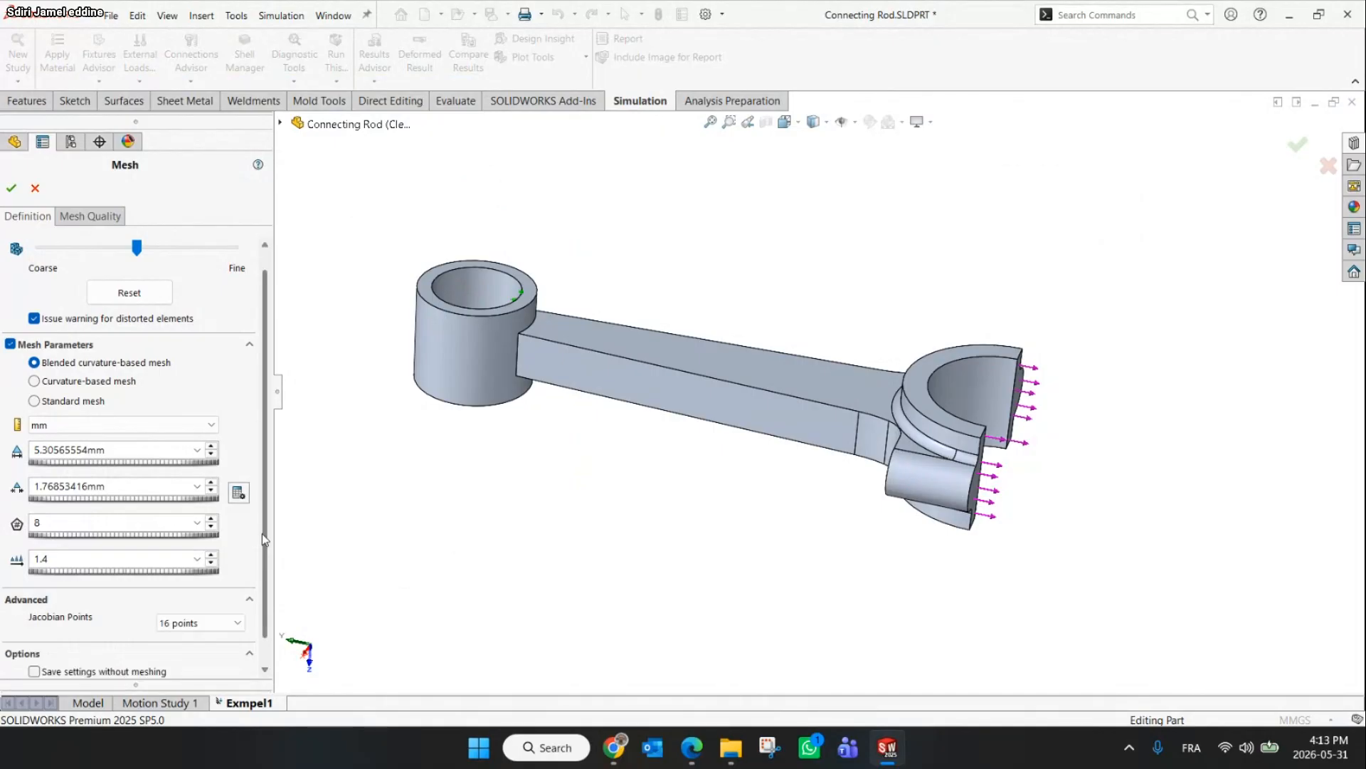
pyautogui.scroll(-1, 262, 562)
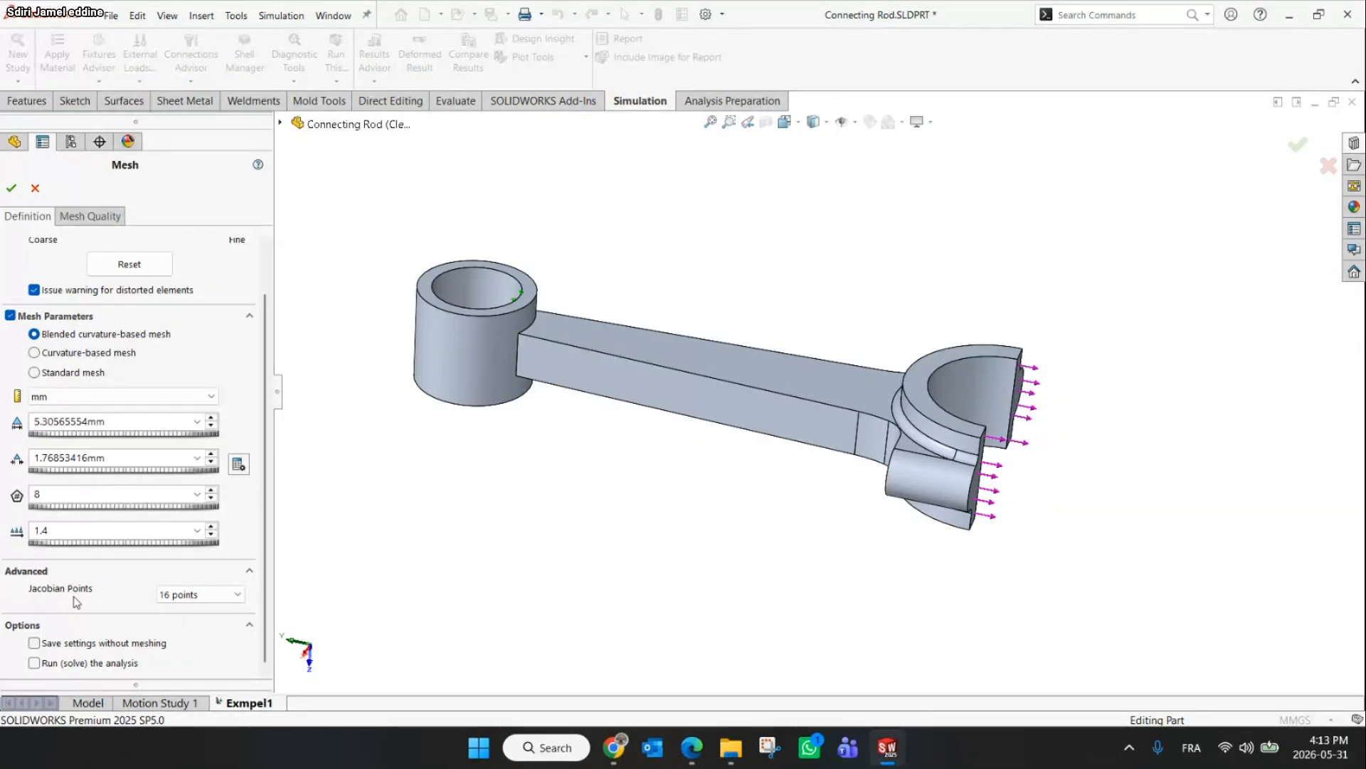
pyautogui.click(98, 218)
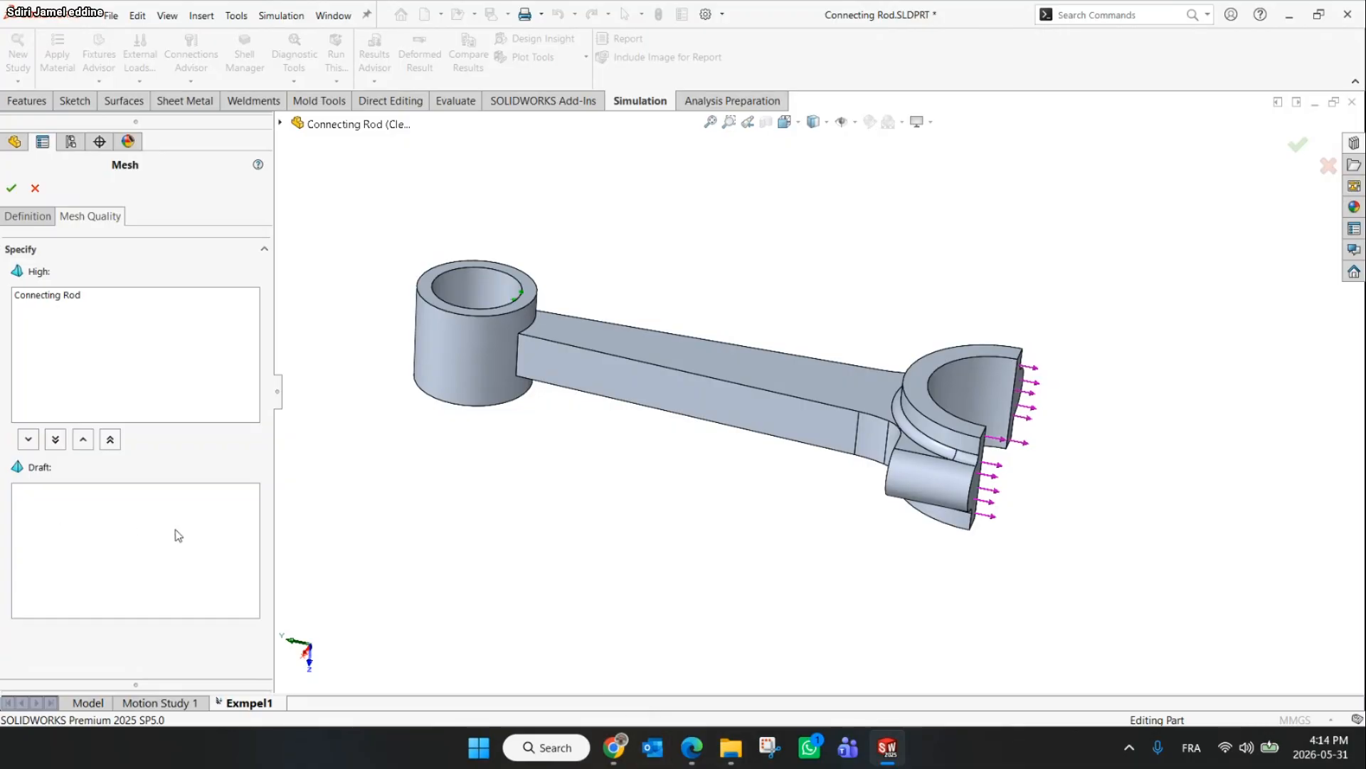
pyautogui.click(11, 189)
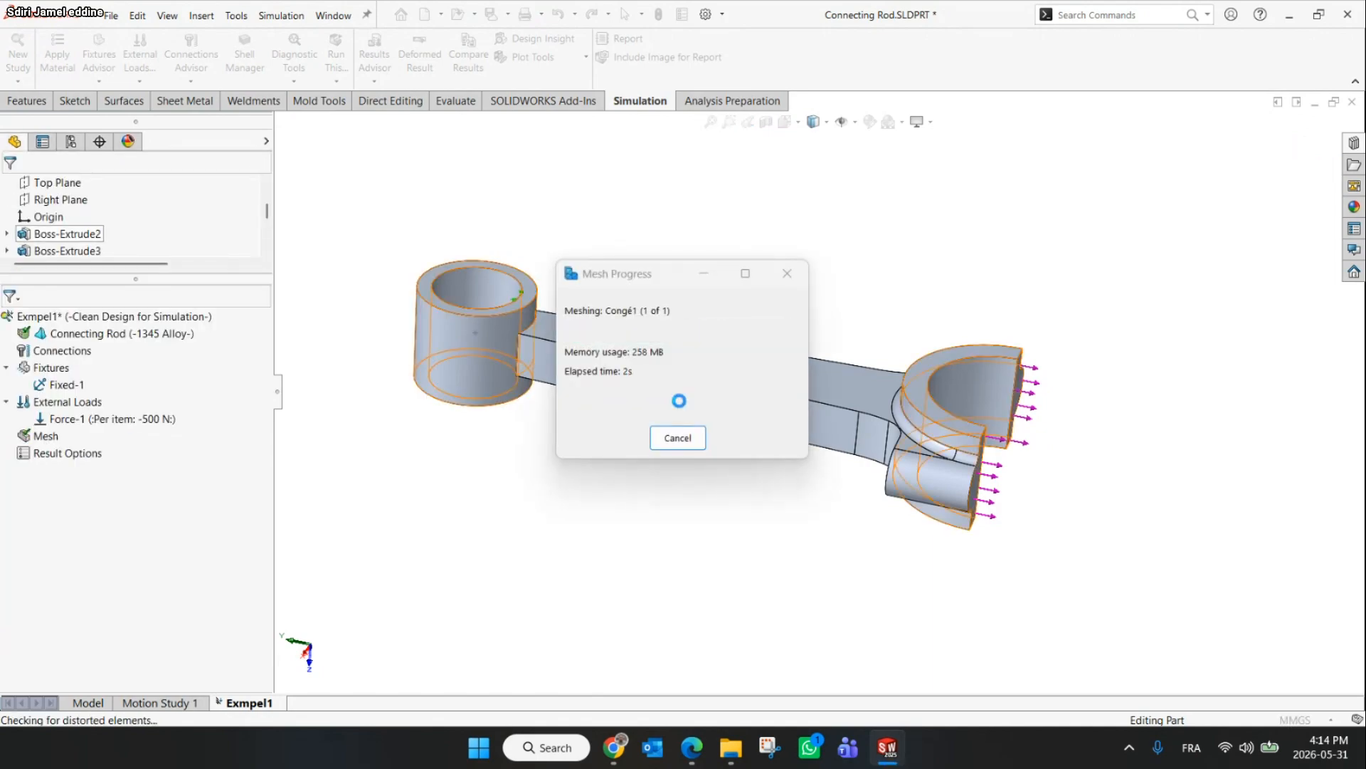
# Zoom in and inspect the generated mesh around the rod's big end and fillet
pyautogui.scroll(-10, 997, 398)
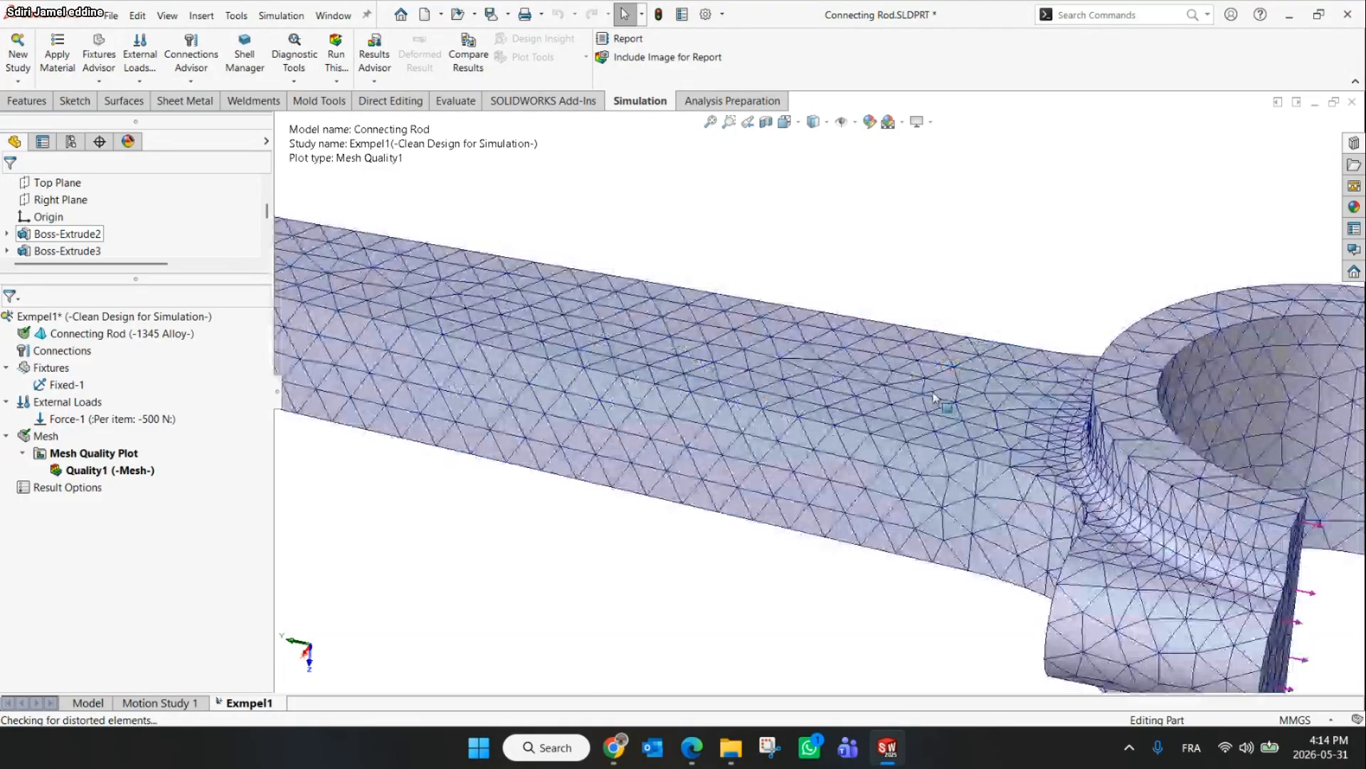
pyautogui.moveTo(1010, 397); pyautogui.dragTo(824, 445, button='middle')
pyautogui.scroll(4, 823, 444)
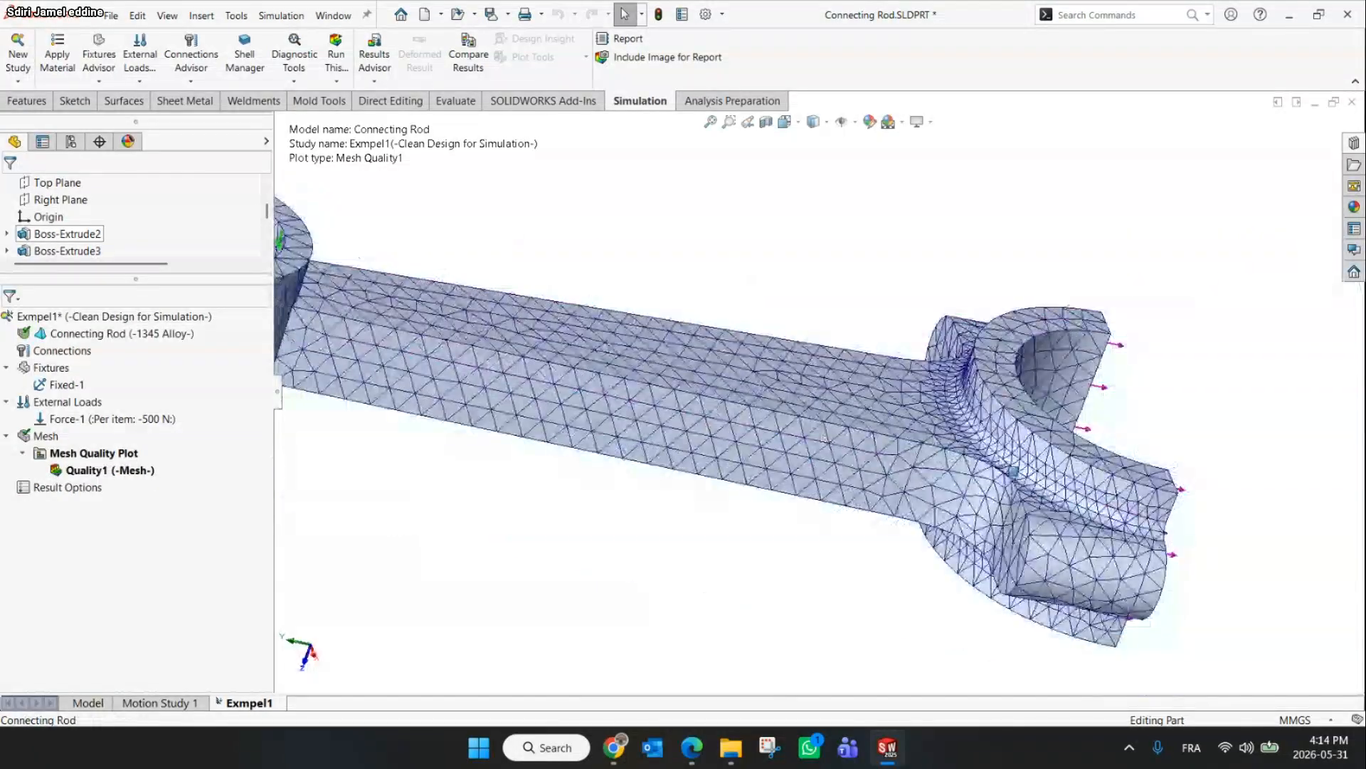
pyautogui.scroll(-3, 980, 420)
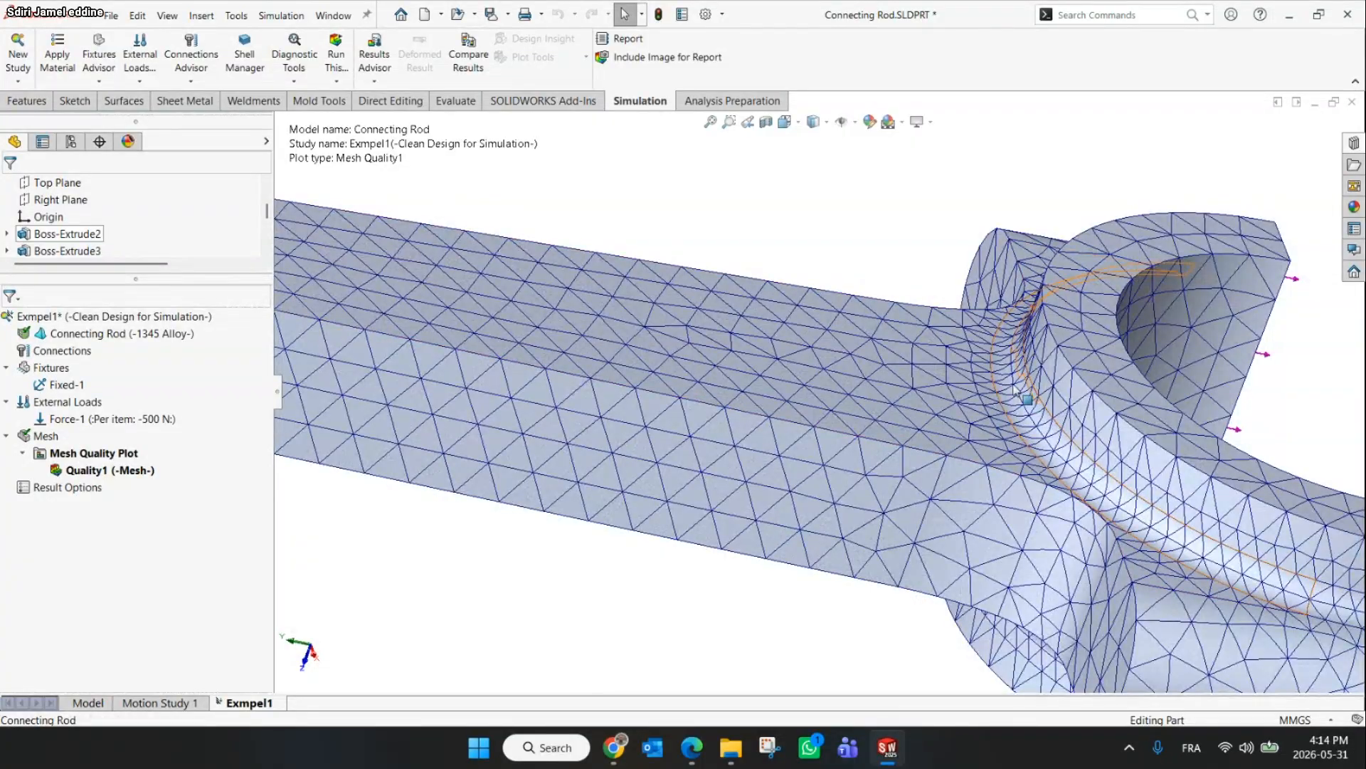
pyautogui.scroll(-3, 1007, 399)
pyautogui.scroll(2, 997, 427)
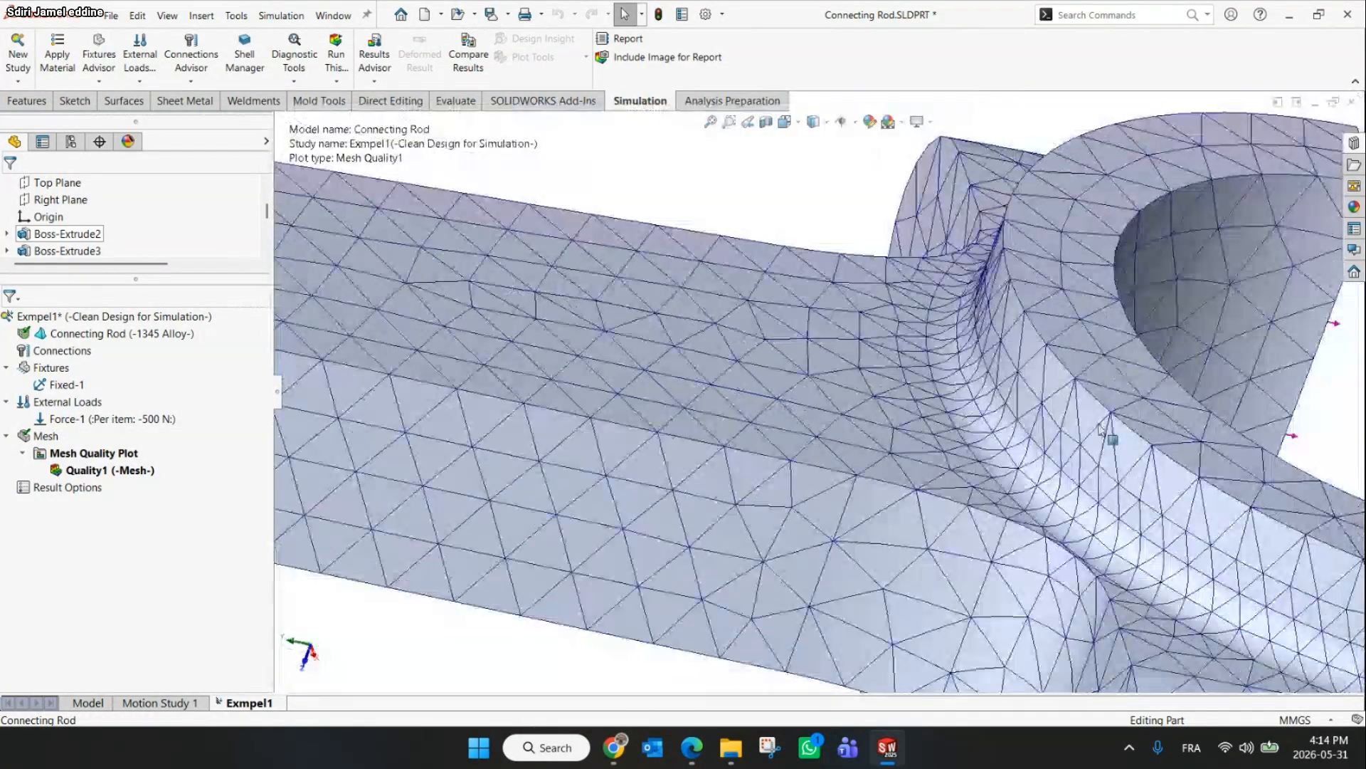
pyautogui.scroll(5, 976, 423)
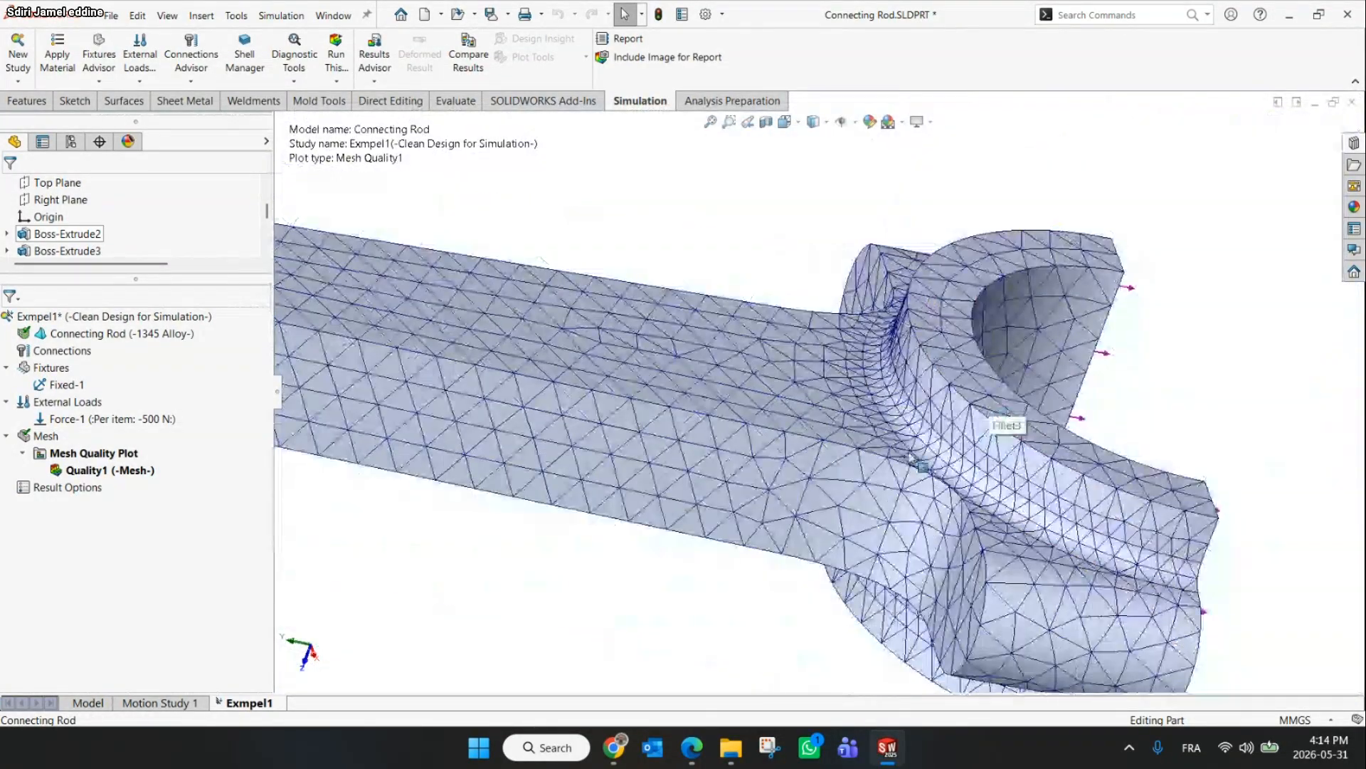
pyautogui.click(138, 471)
pyautogui.rightClick(138, 471)
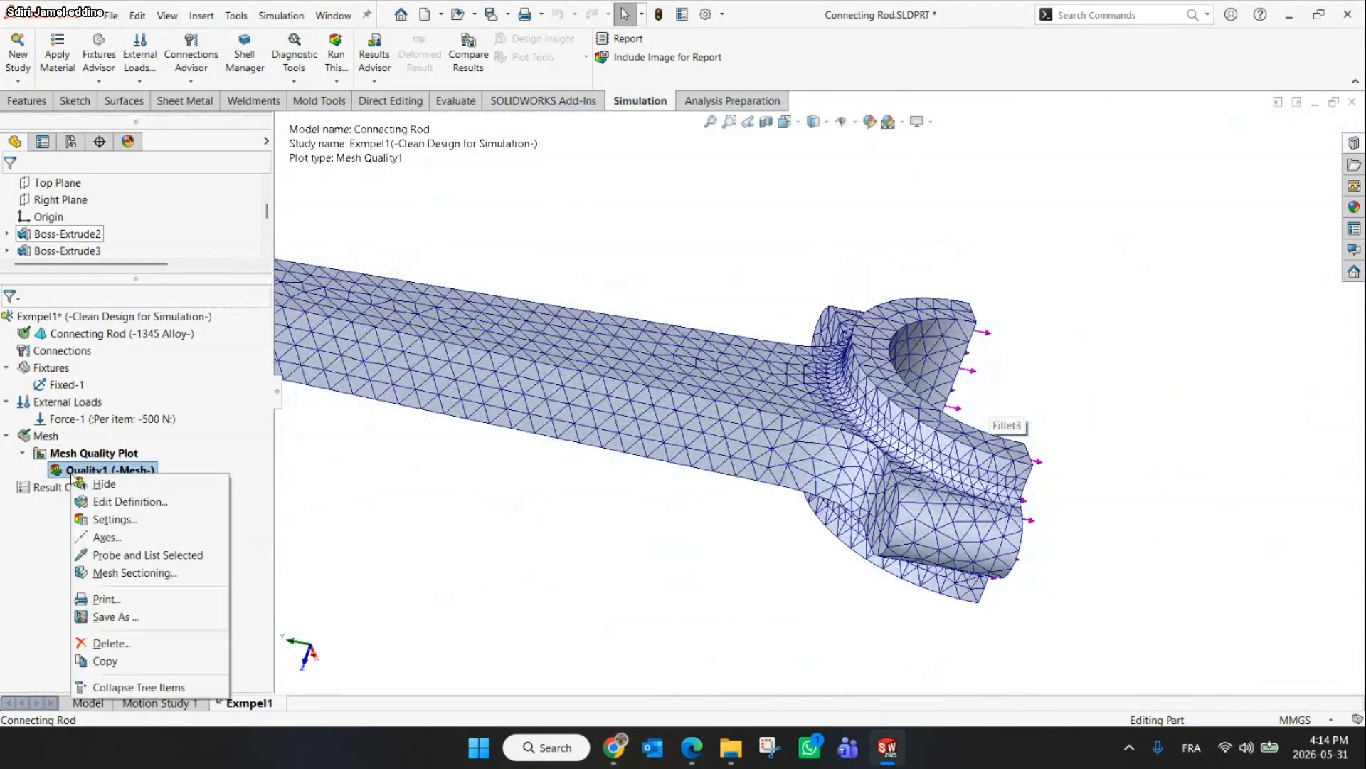
pyautogui.click(108, 501)
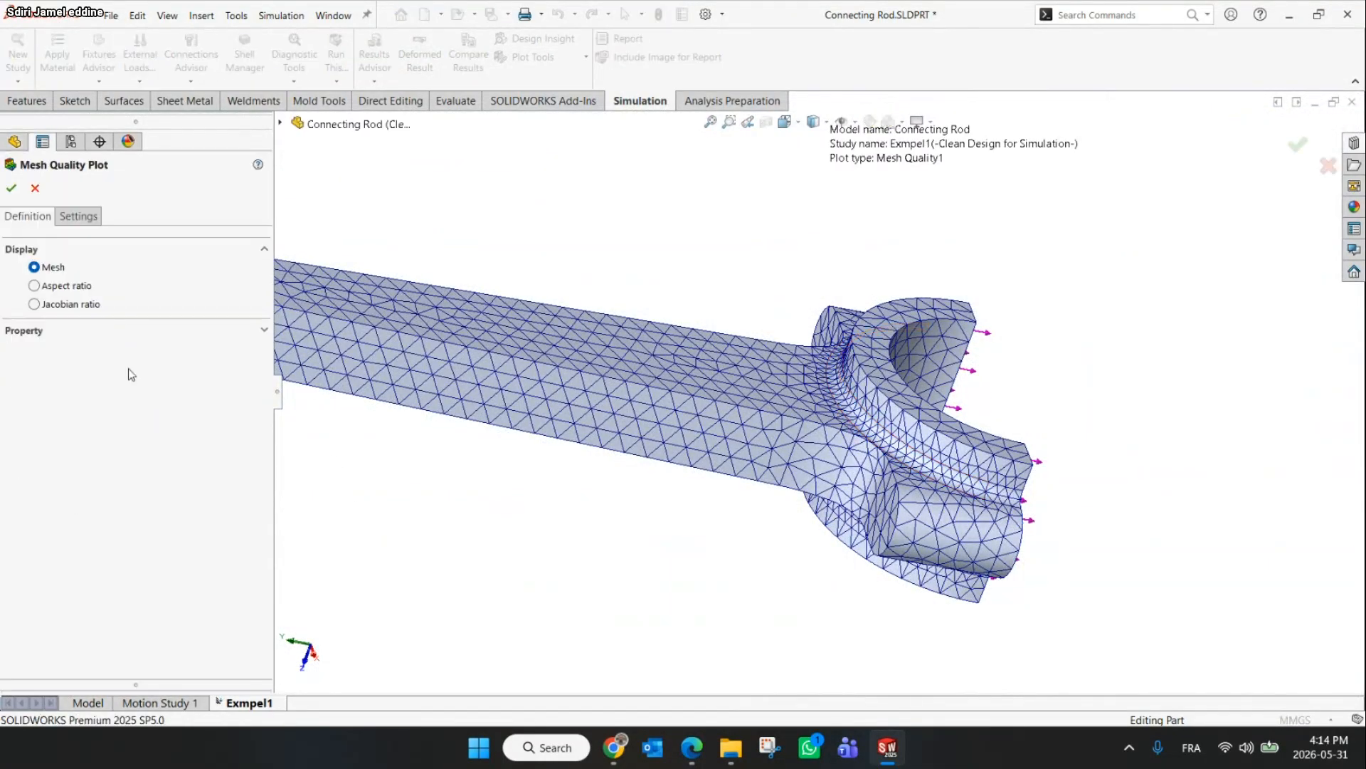
pyautogui.click(32, 191)
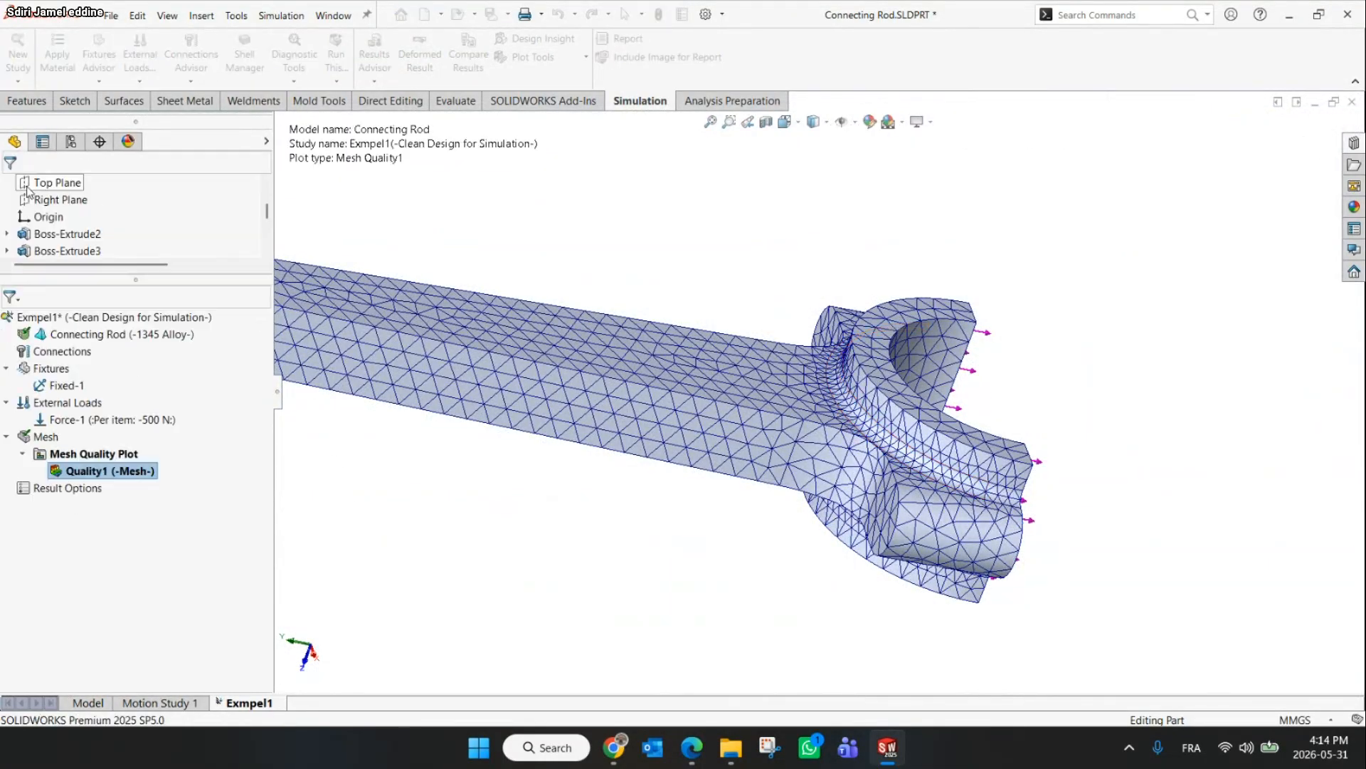
# Regenerate the mesh by reopening Create Mesh and confirming its current settings
pyautogui.rightClick(44, 436)
pyautogui.click(63, 180)
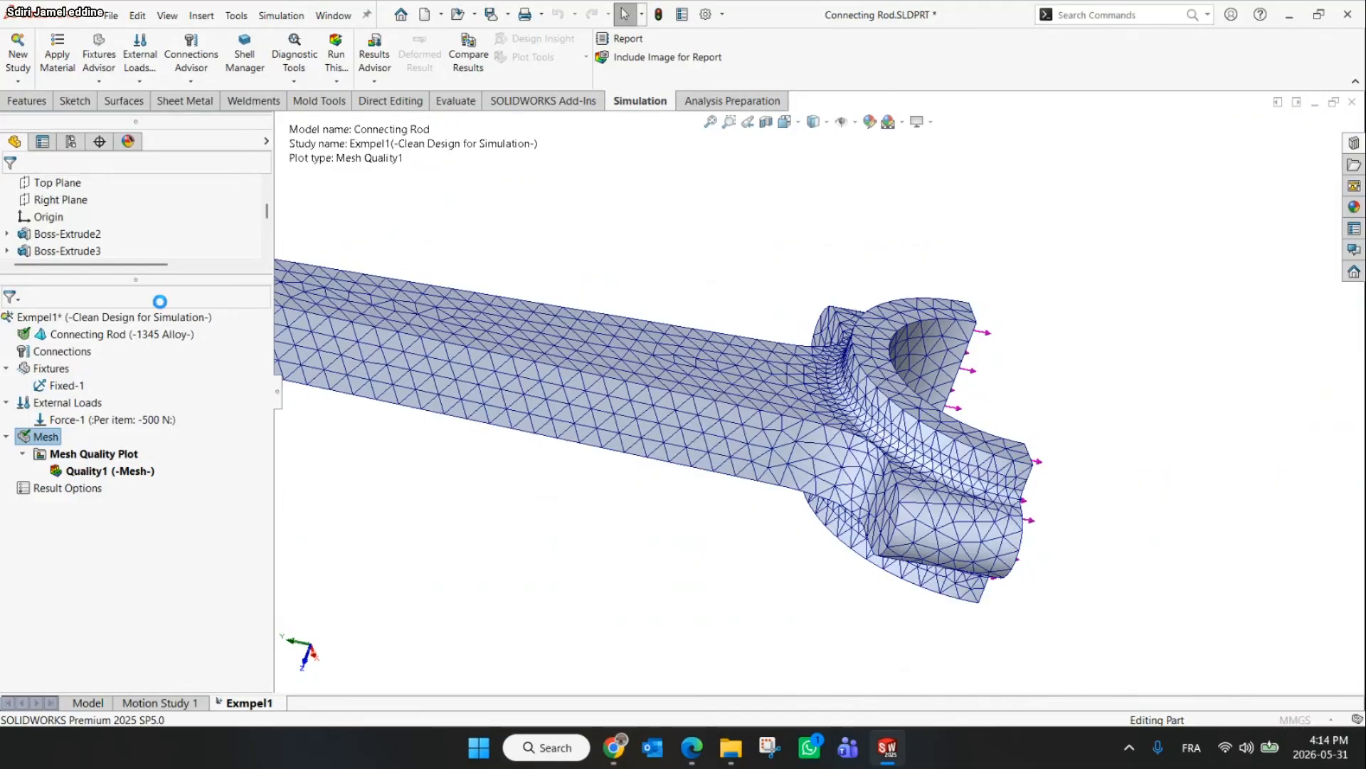
pyautogui.click(11, 188)
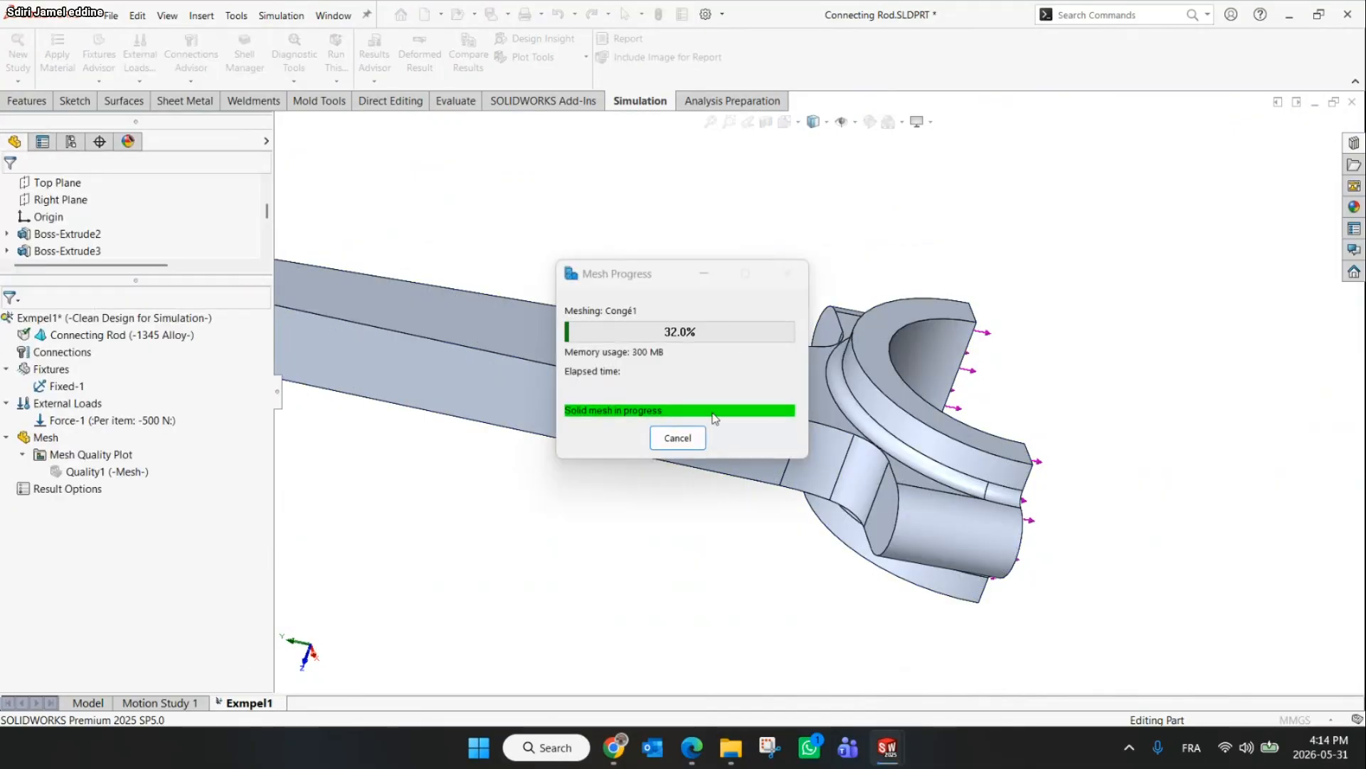
# Remesh the rod with the blended curvature-based mesh option selected
pyautogui.scroll(-10, 881, 211)
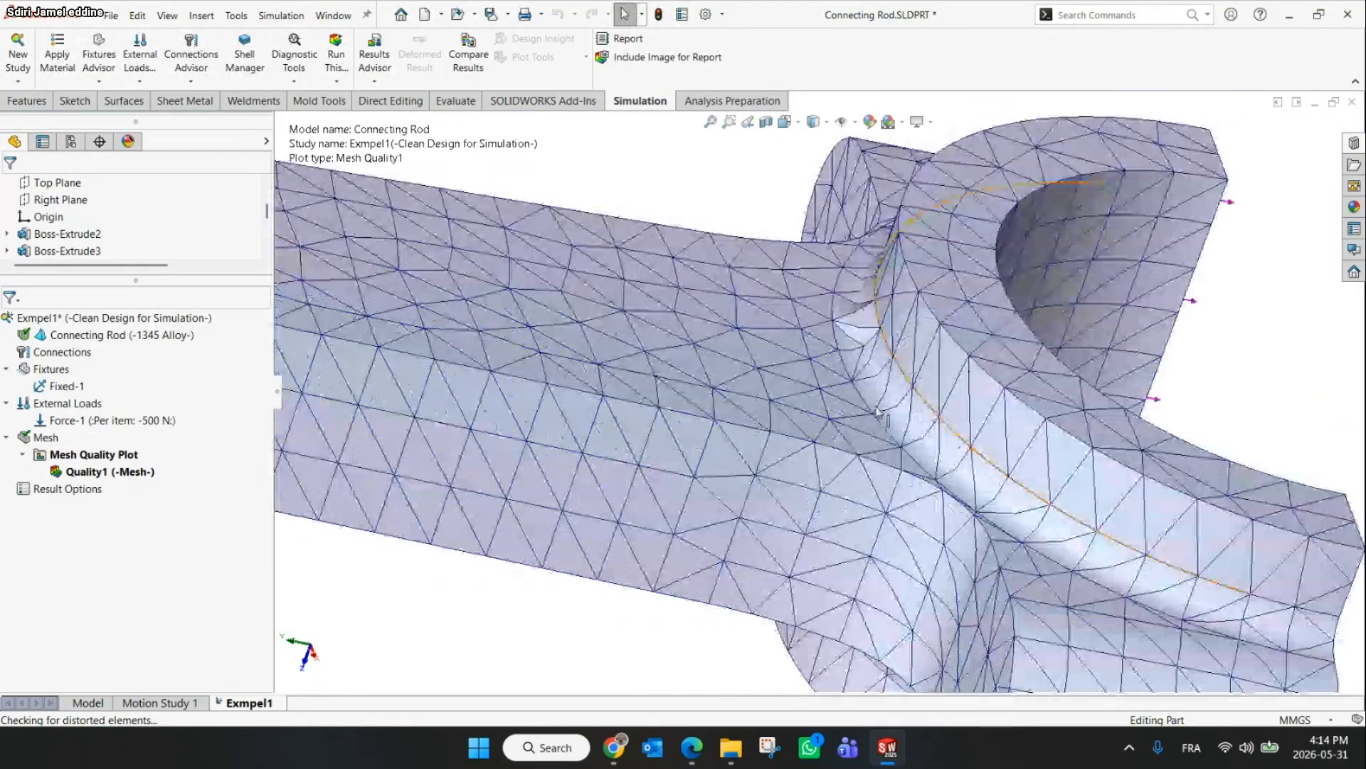
pyautogui.scroll(2, 861, 298)
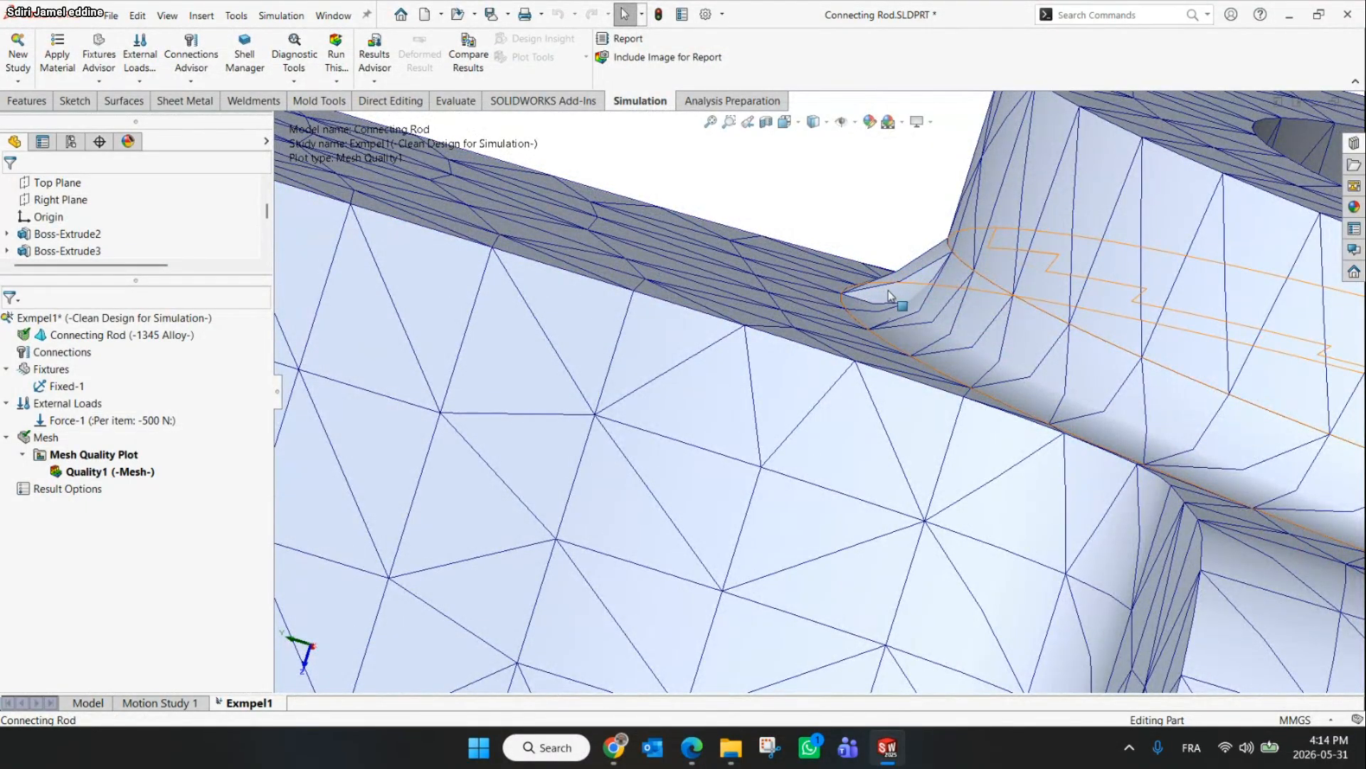
pyautogui.scroll(5, 898, 315)
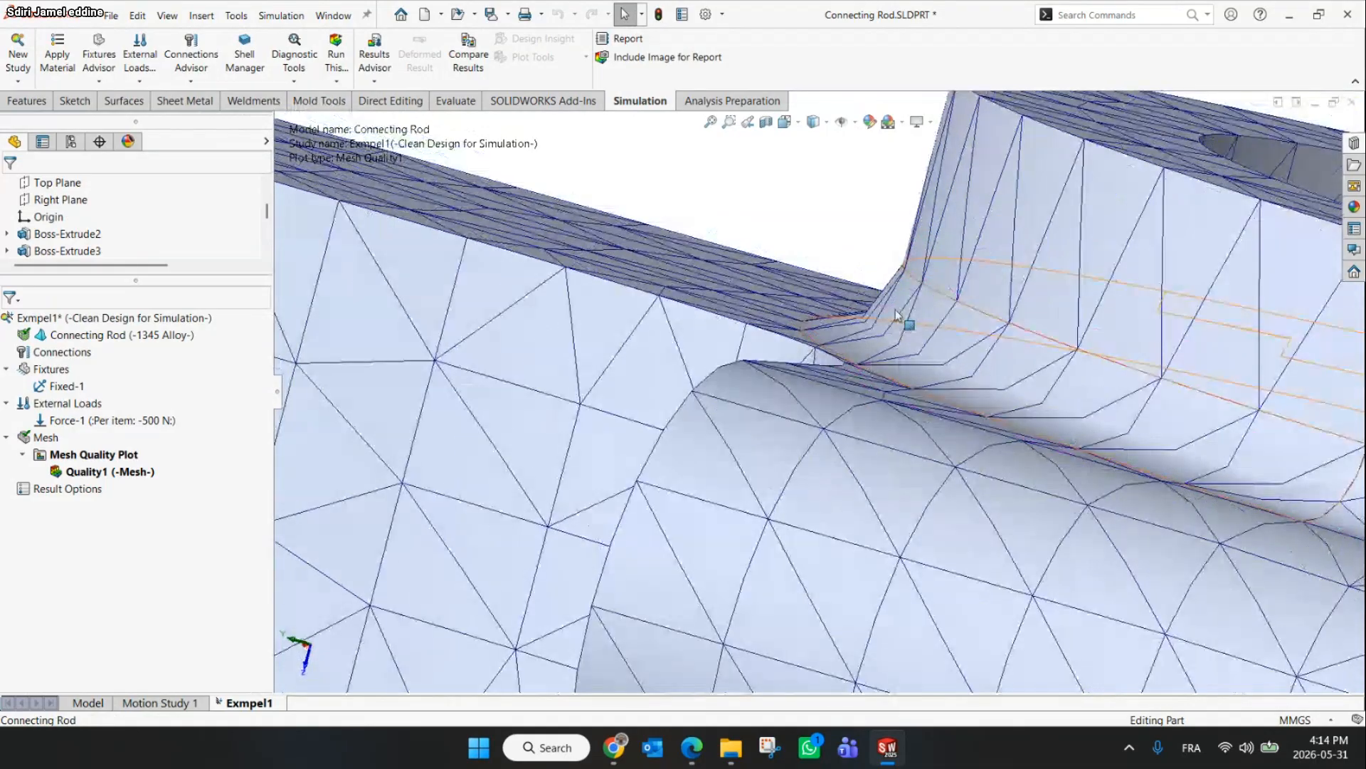
pyautogui.moveTo(845, 359); pyautogui.dragTo(630, 448, button='middle')
pyautogui.rightClick(27, 442)
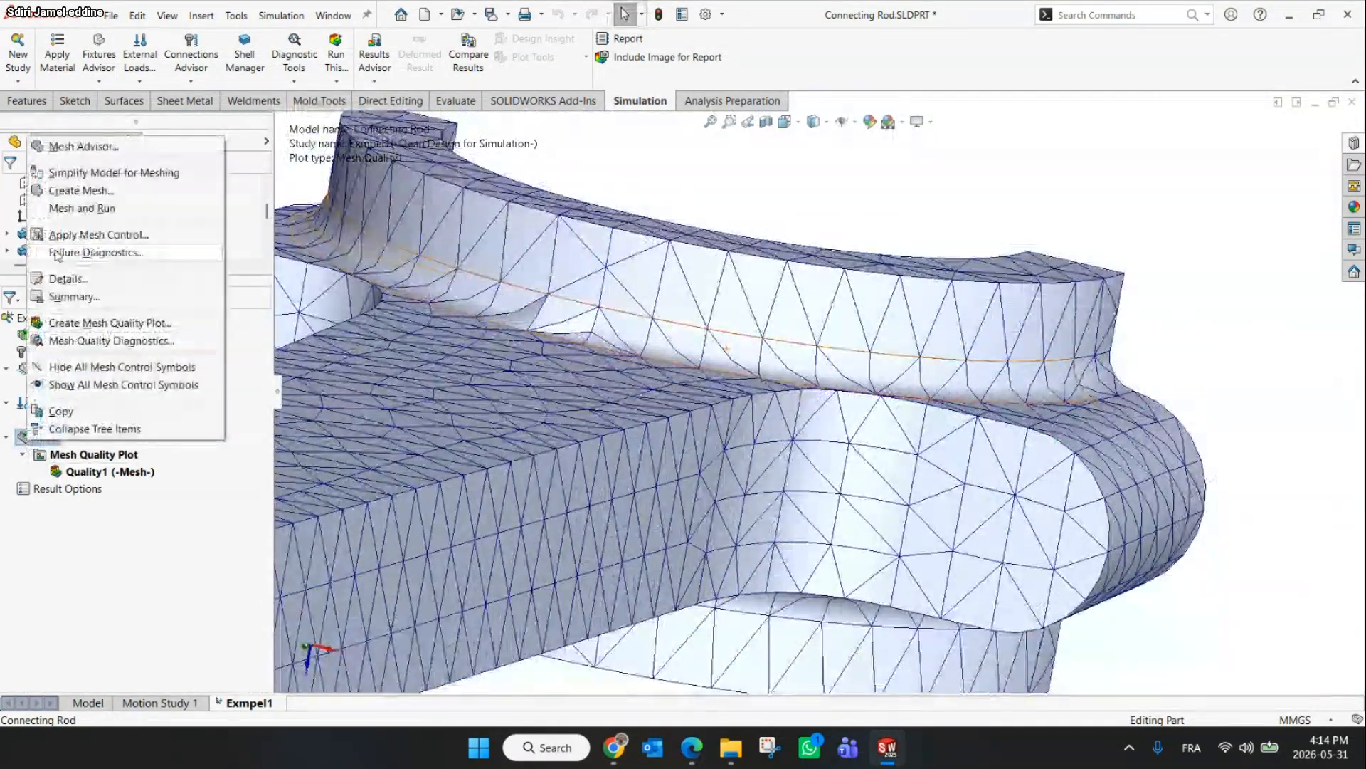
pyautogui.click(63, 192)
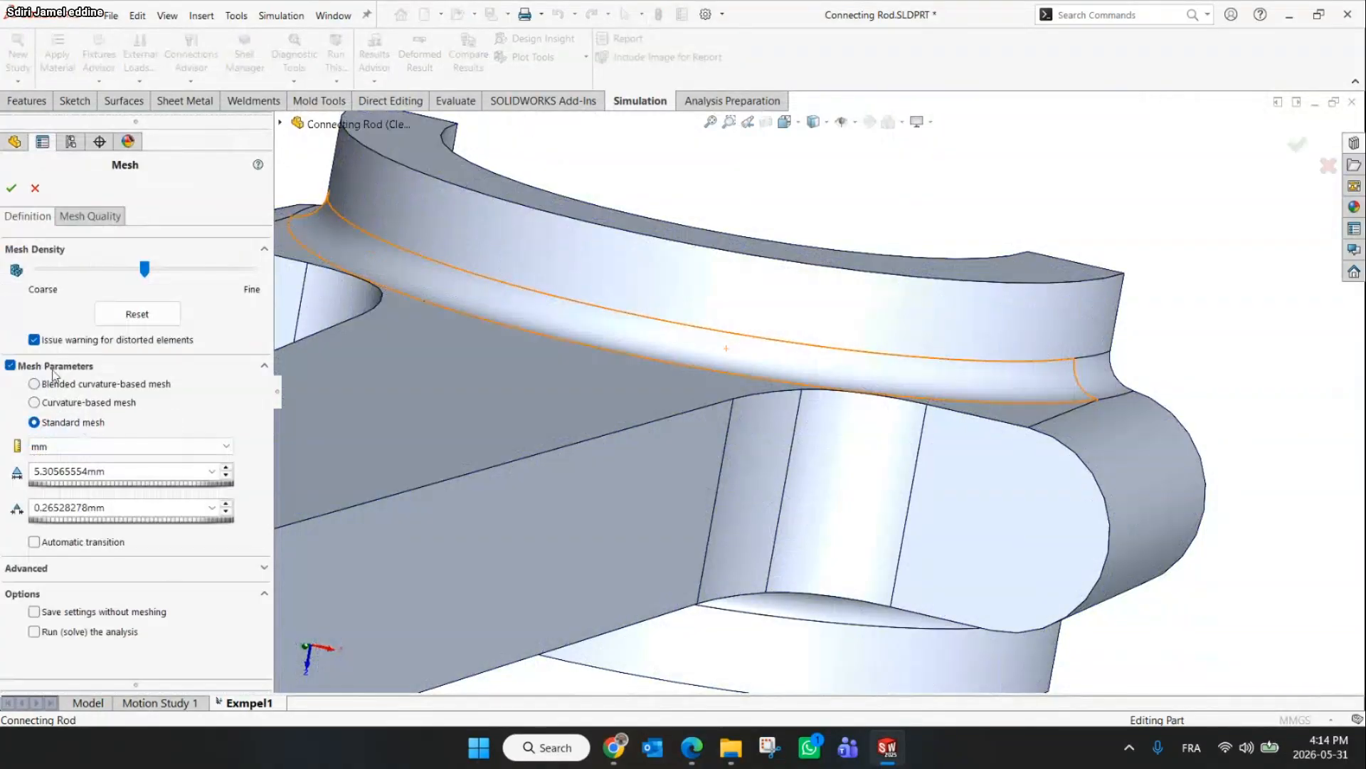
pyautogui.click(45, 385)
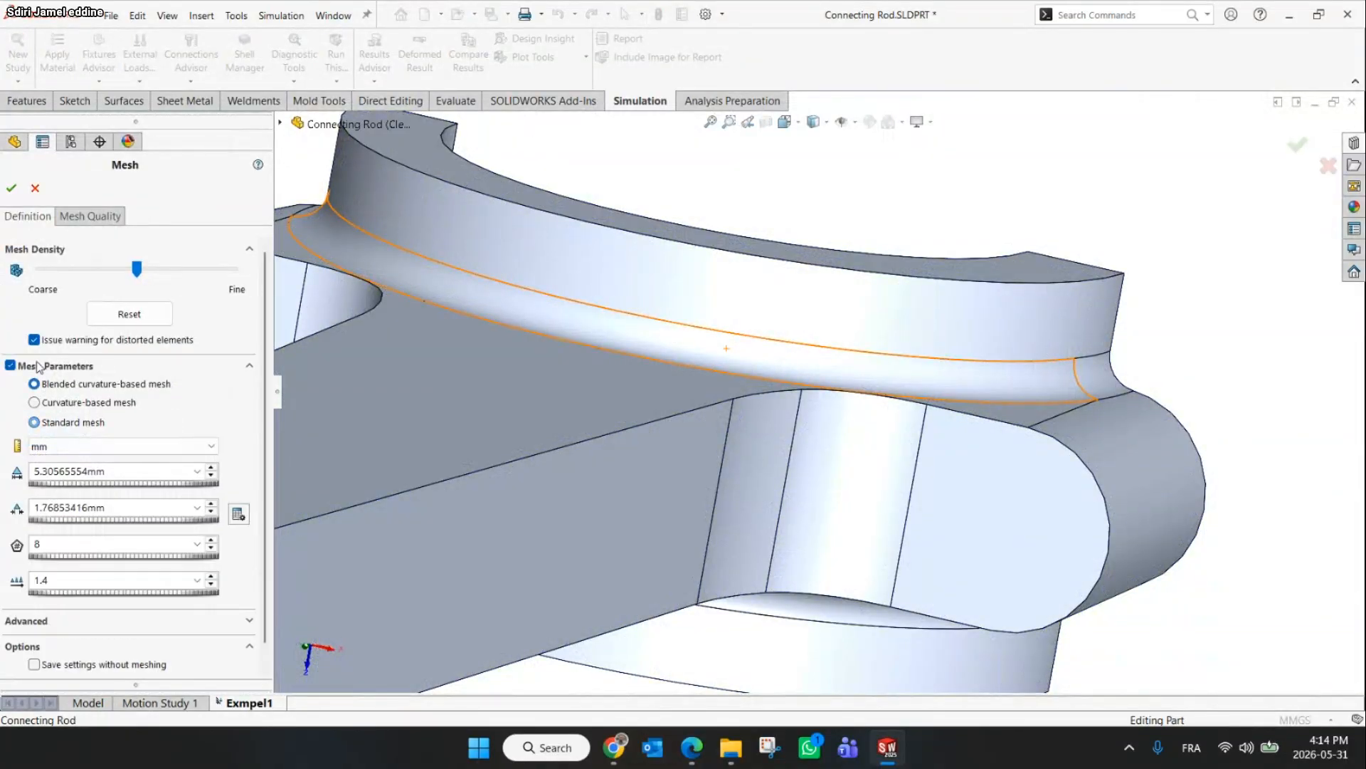
pyautogui.click(12, 188)
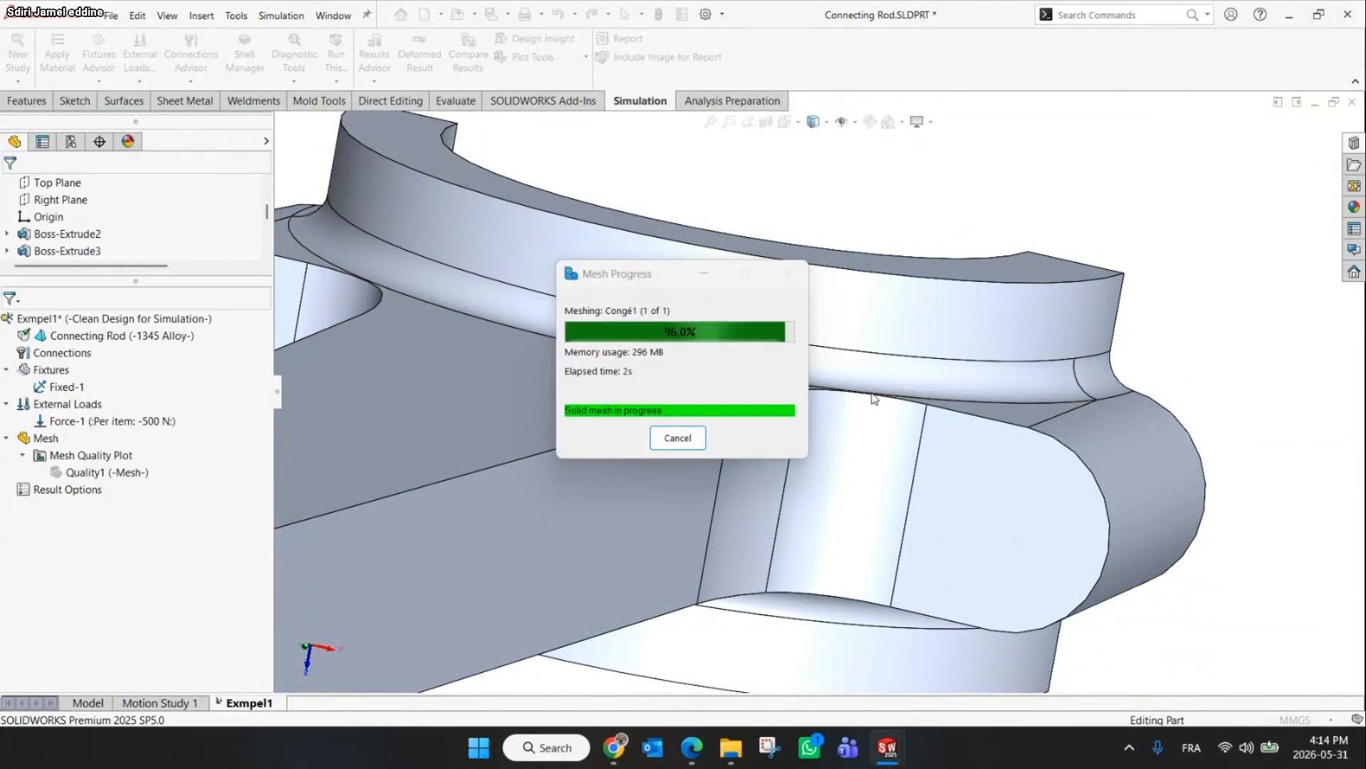
pyautogui.moveTo(869, 387); pyautogui.dragTo(720, 341, button='middle')
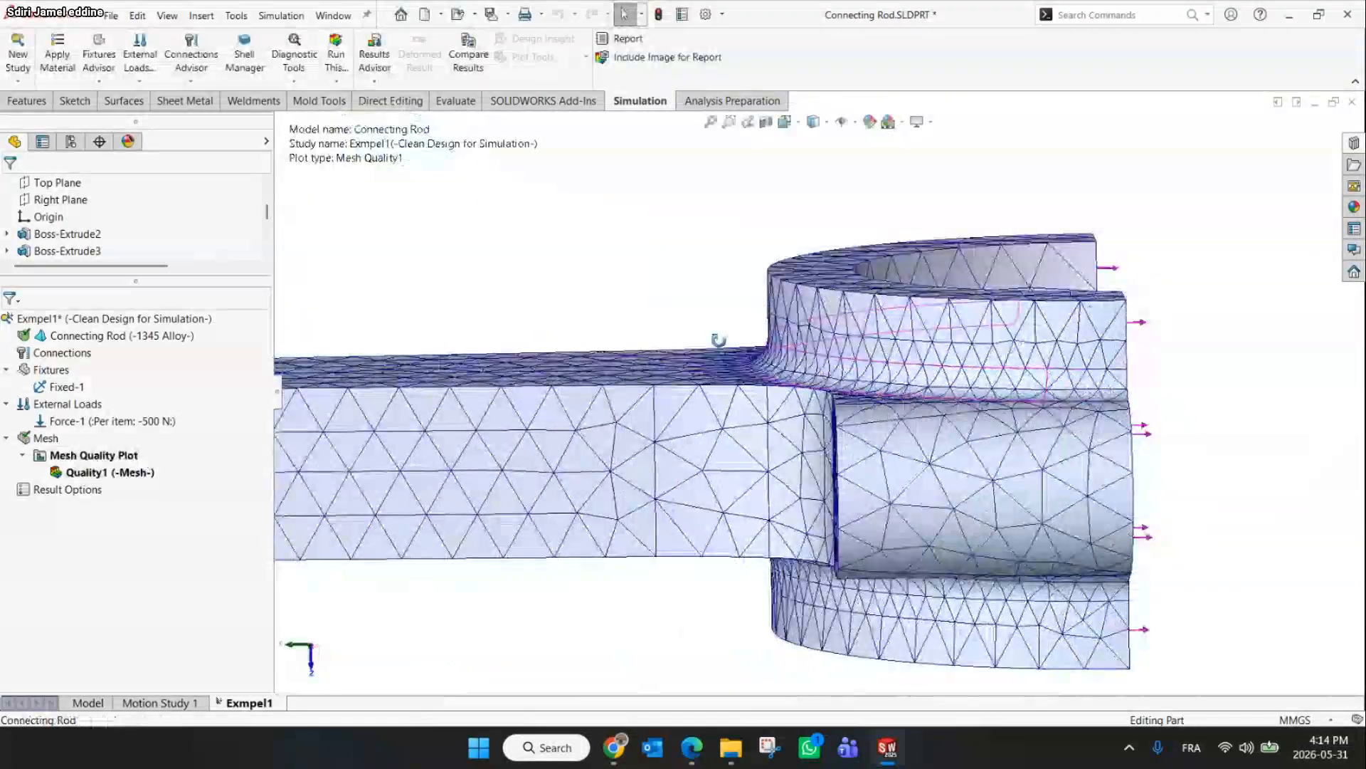
# Inspect the mesh at the rod's fillet and the resulting von Mises stress plot of the connecting rod
pyautogui.scroll(-5, 766, 356)
pyautogui.scroll(3, 766, 356)
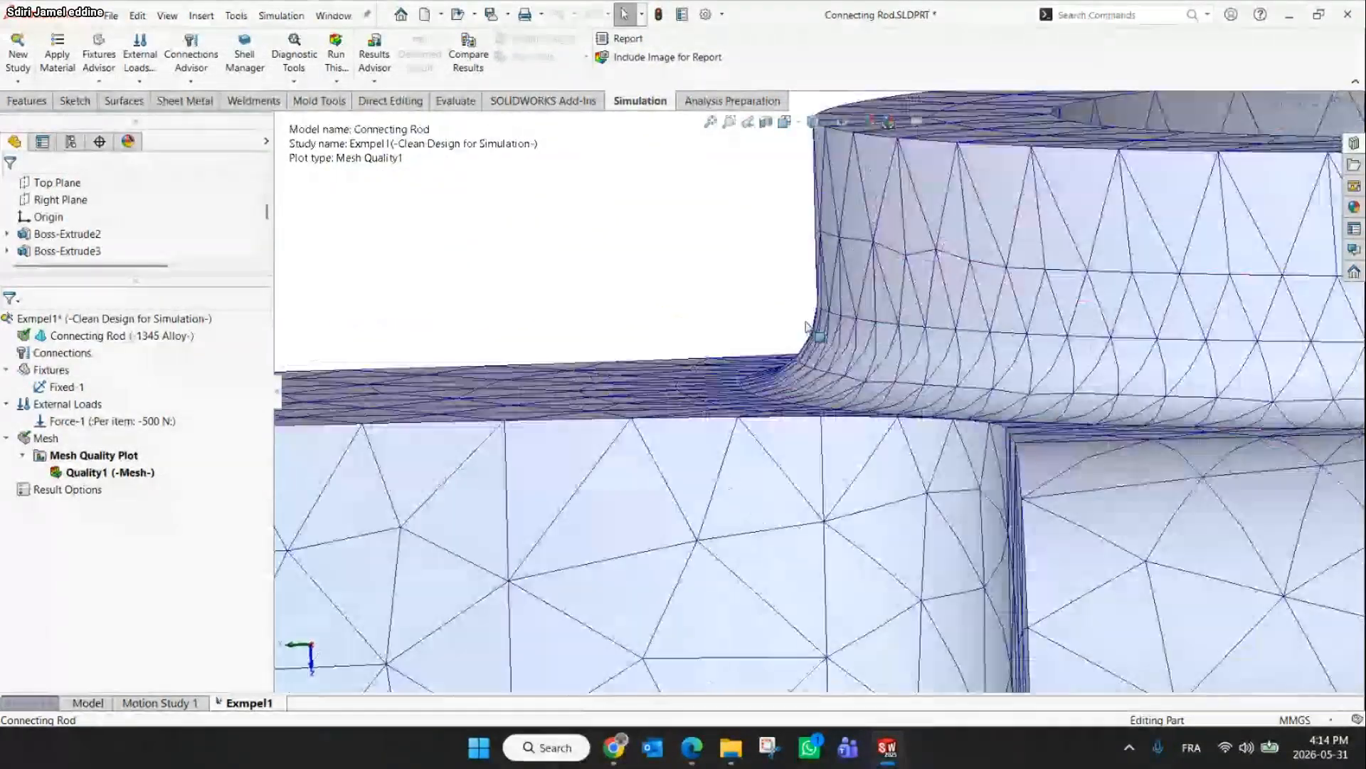
pyautogui.scroll(5, 807, 326)
pyautogui.moveTo(996, 420); pyautogui.dragTo(985, 455, button='middle')
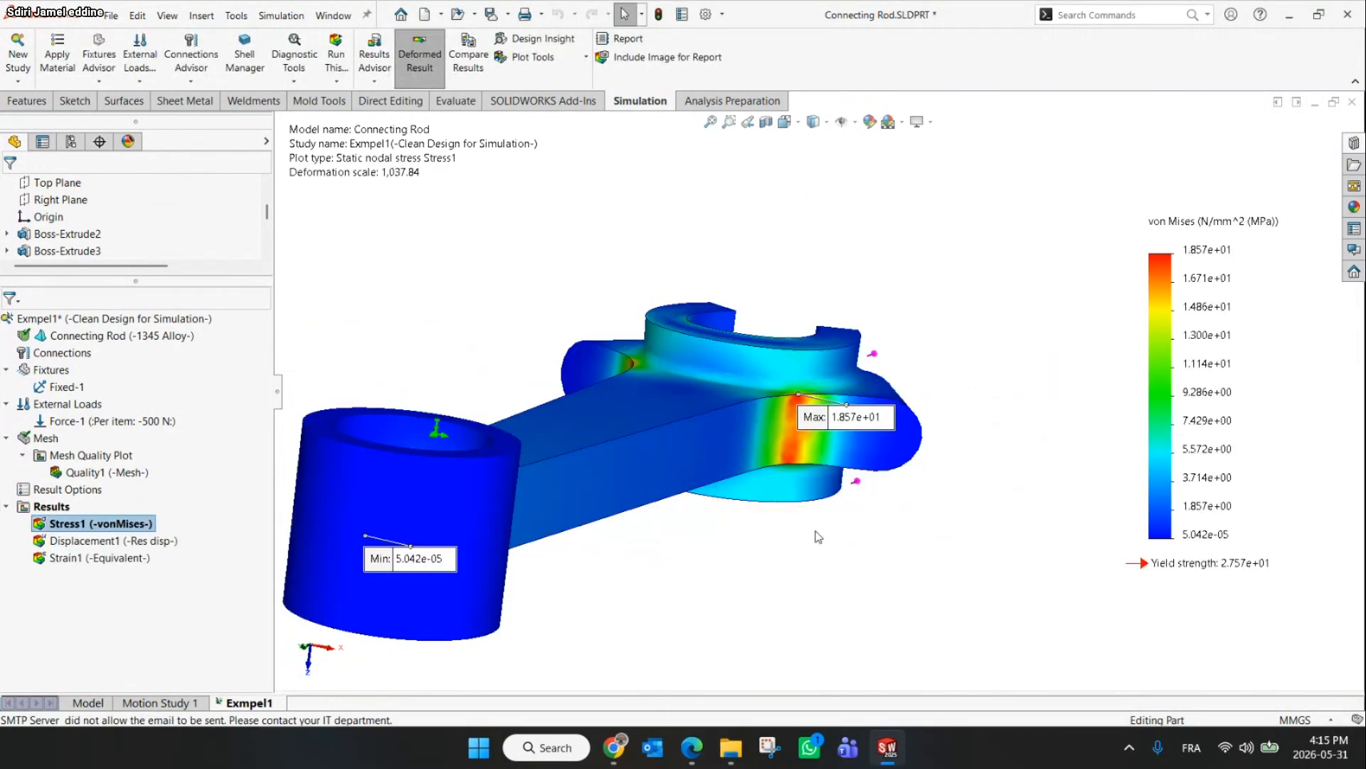
pyautogui.moveTo(781, 486); pyautogui.dragTo(731, 556, button='middle')
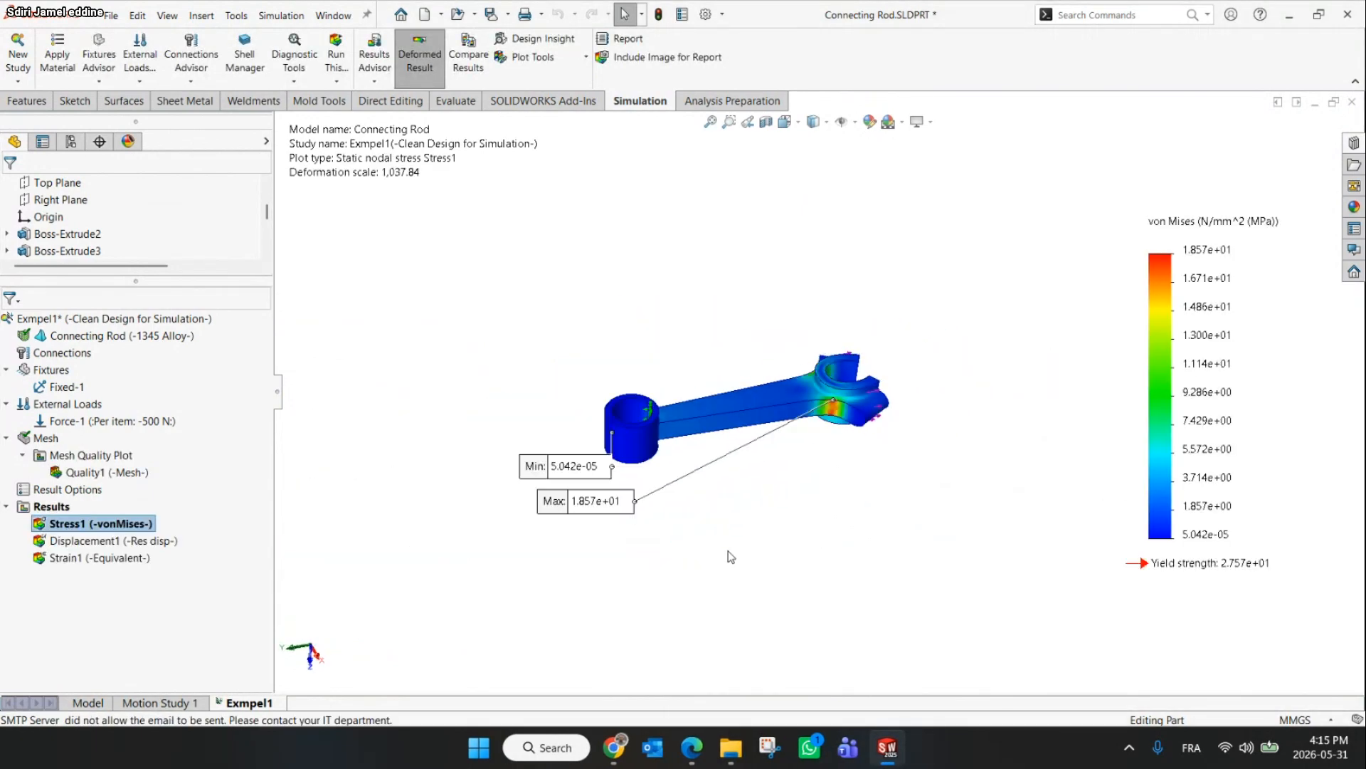
# Compare the stress results with the expected maximum von Mises stress on the workshop slide
pyautogui.hotkey('alt', 'Tab')
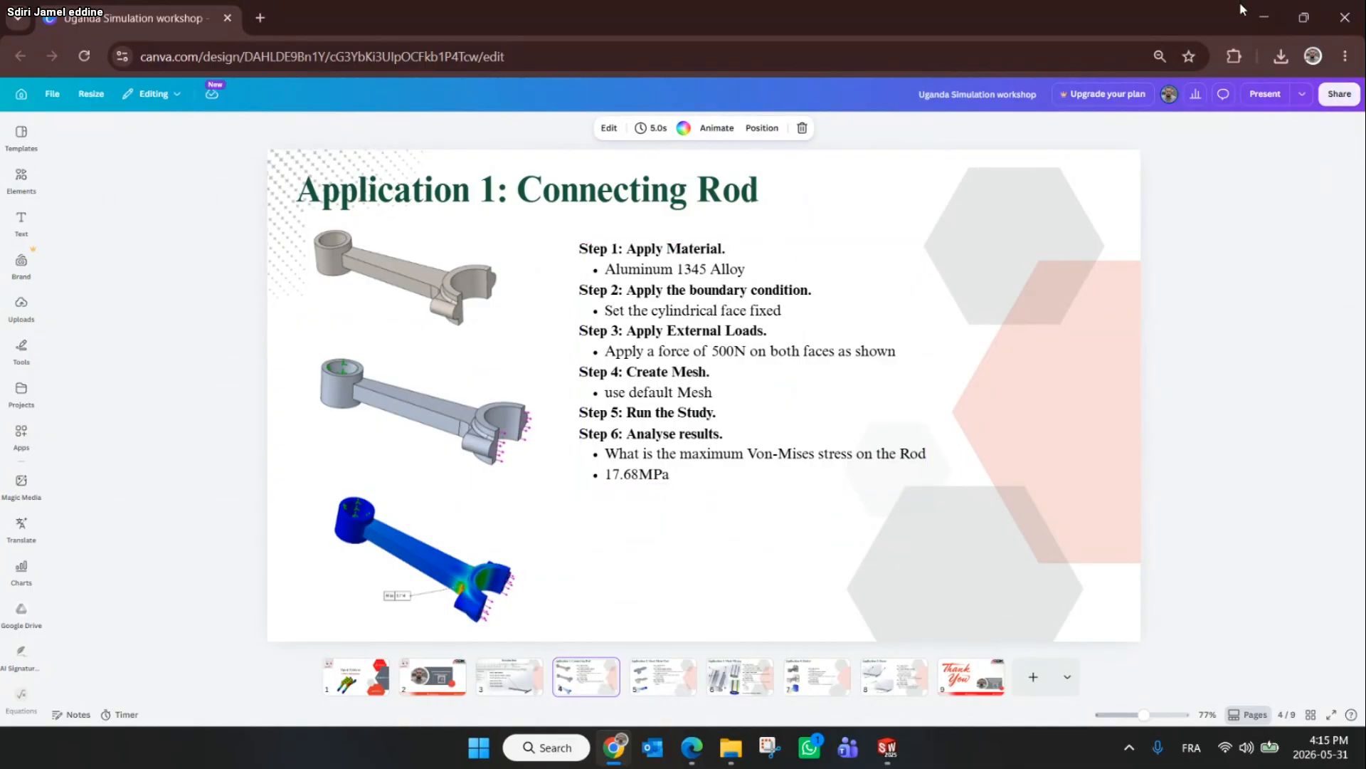
pyautogui.click(1269, 6)
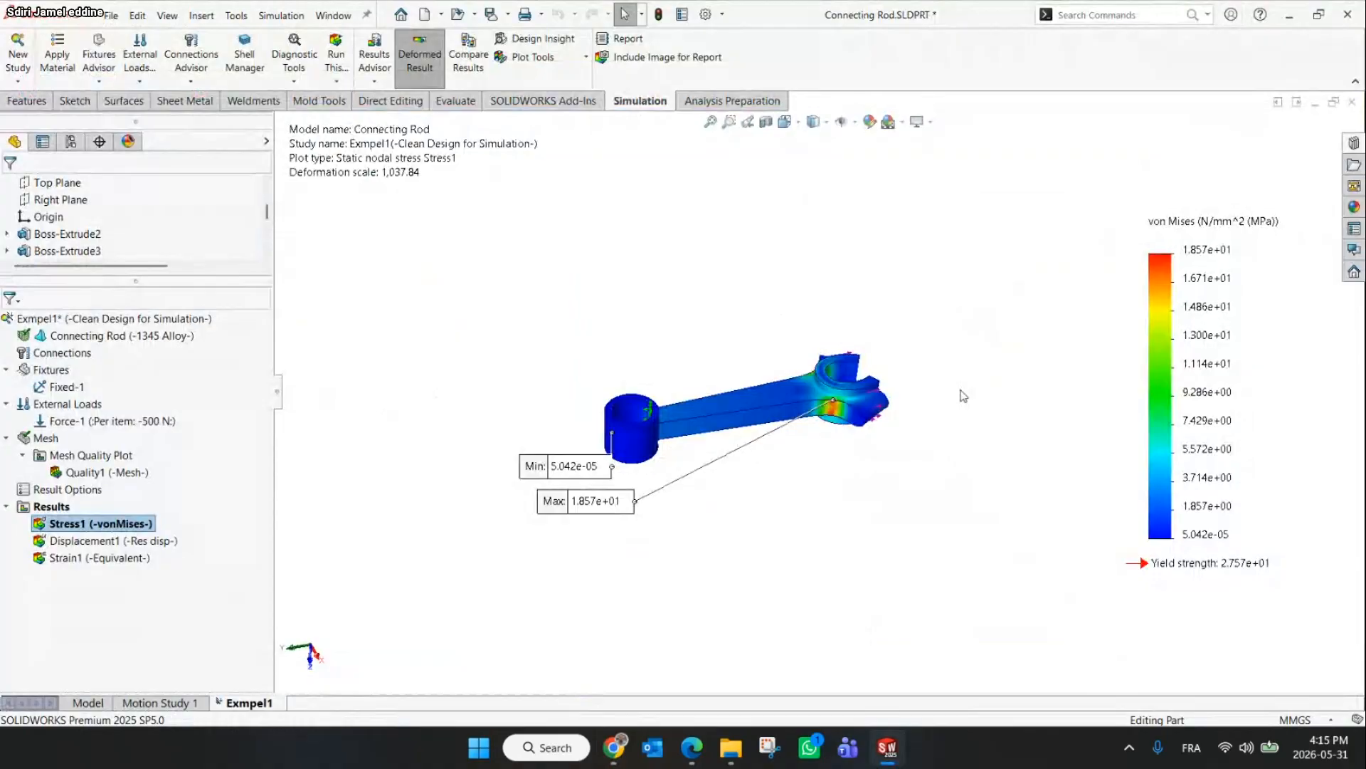
pyautogui.click(116, 542)
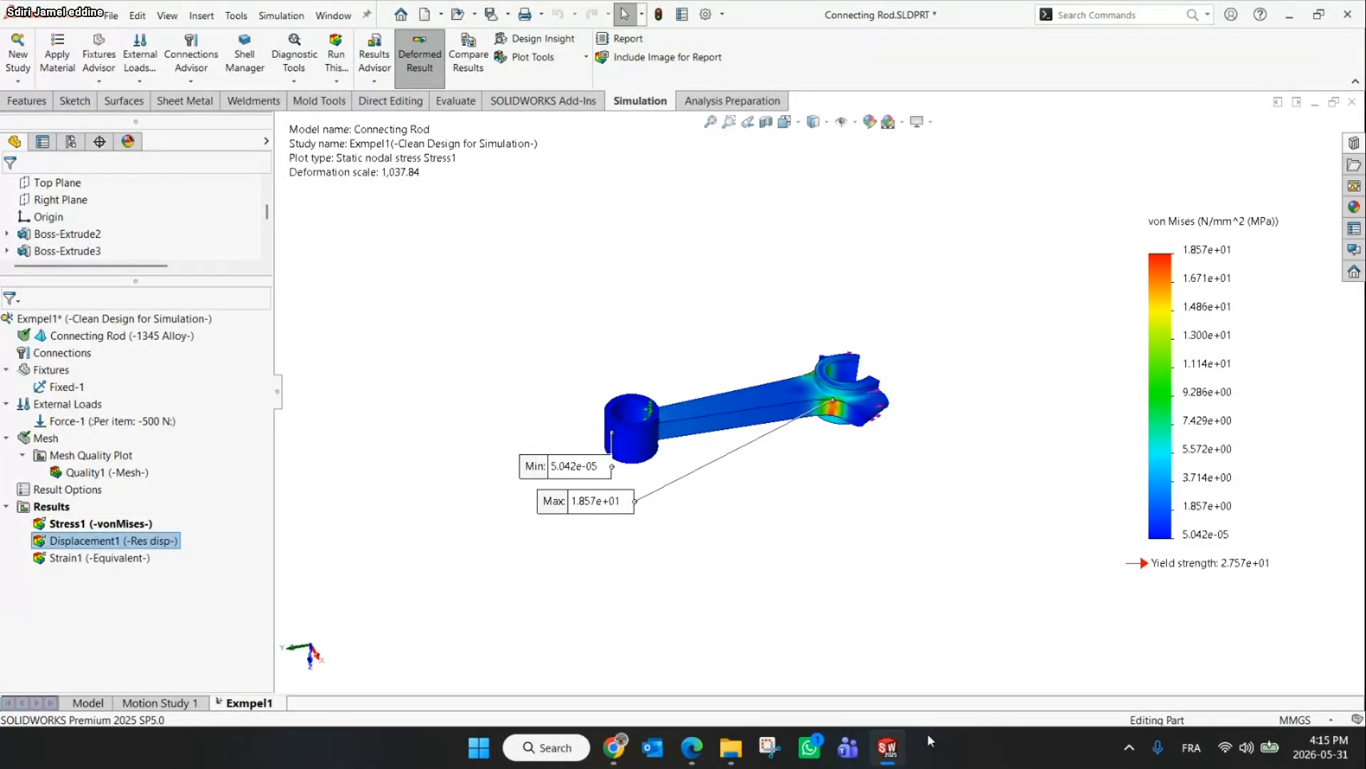
pyautogui.click(607, 753)
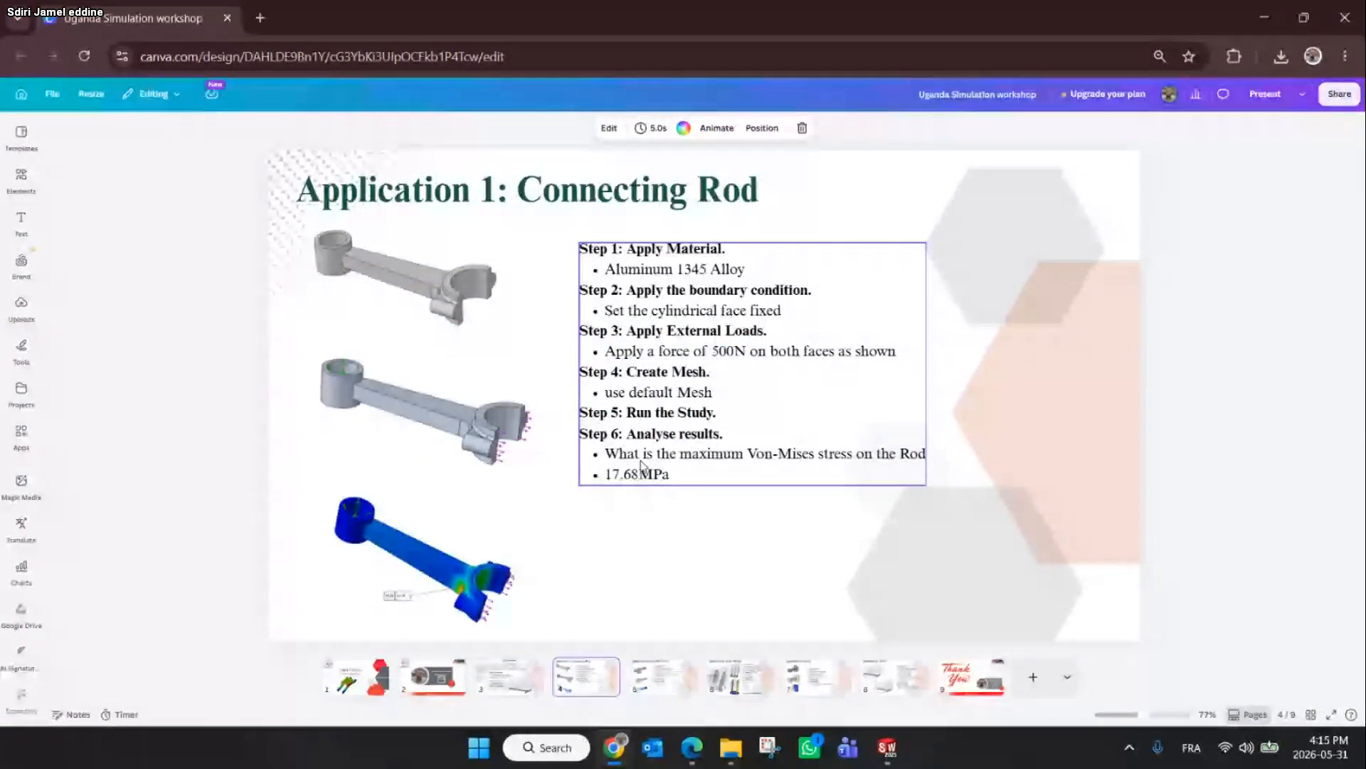
pyautogui.click(1266, 6)
# Reposition the Min label, then edit the stress plot definition, keeping von Mises stress in N/mm^2 (MPa)
pyautogui.moveTo(548, 483); pyautogui.dragTo(1038, 451)
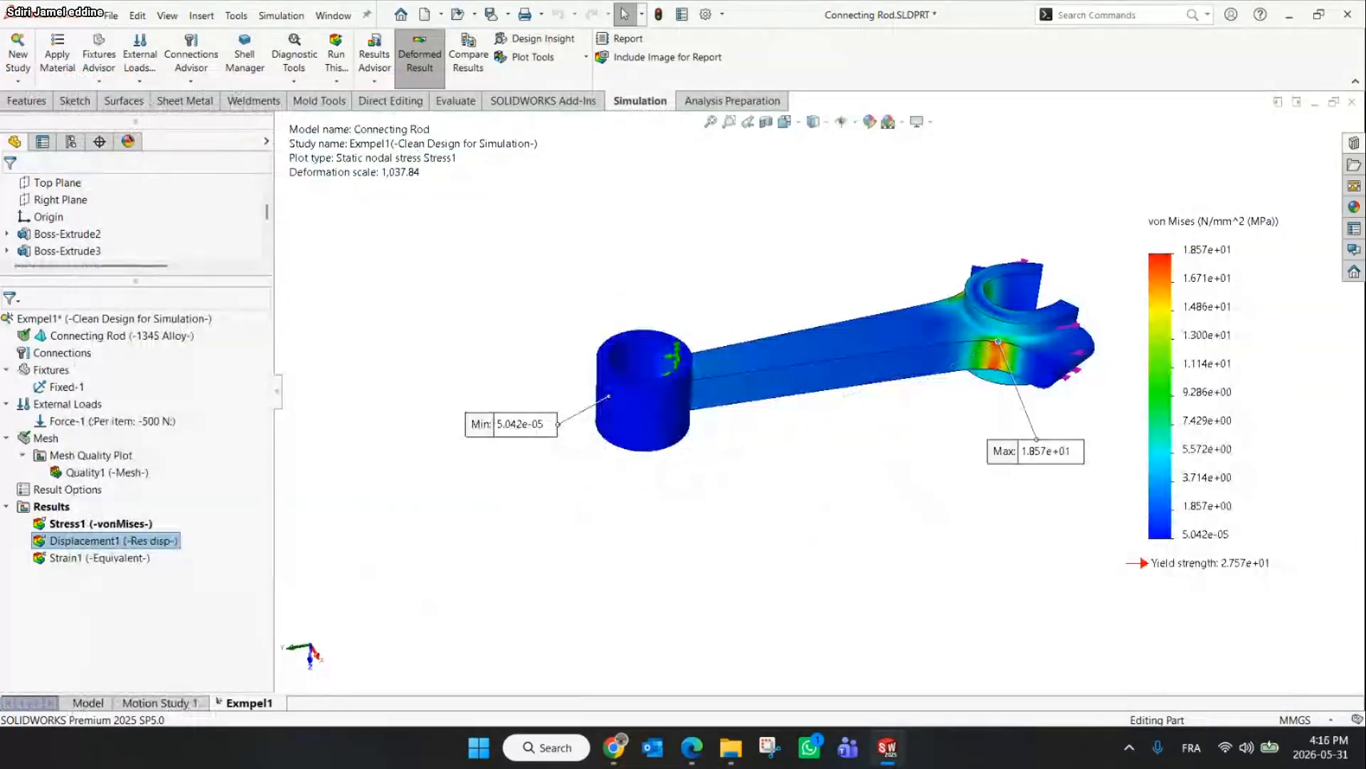
pyautogui.moveTo(501, 419); pyautogui.dragTo(477, 366)
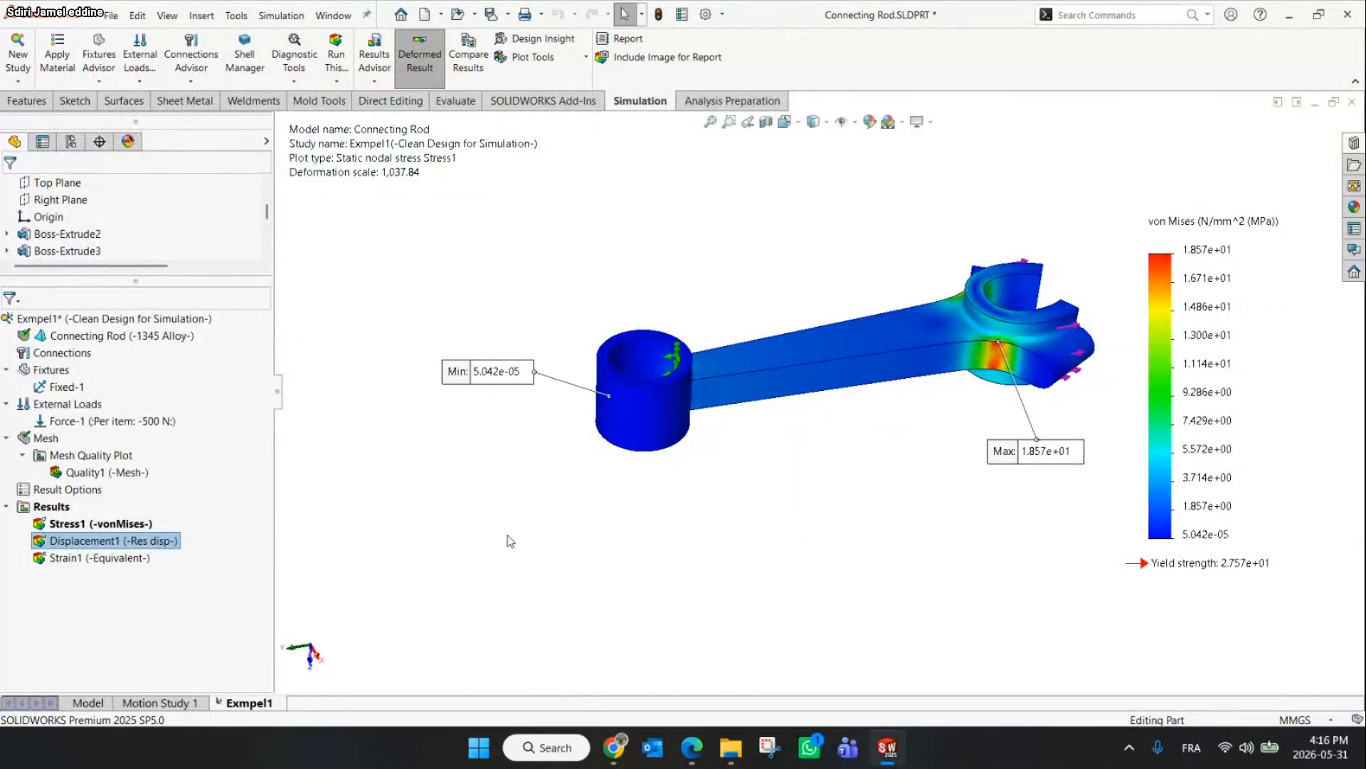
pyautogui.click(109, 525)
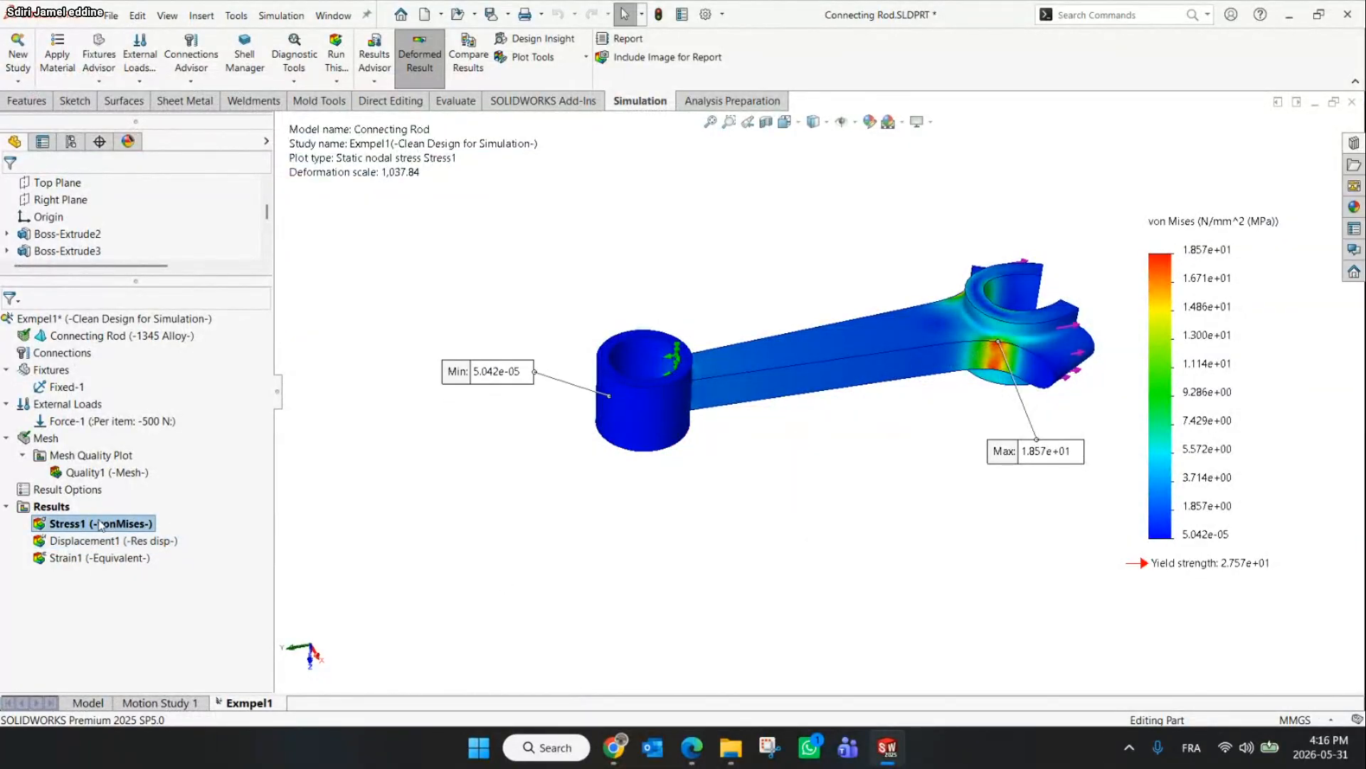
pyautogui.rightClick(60, 526)
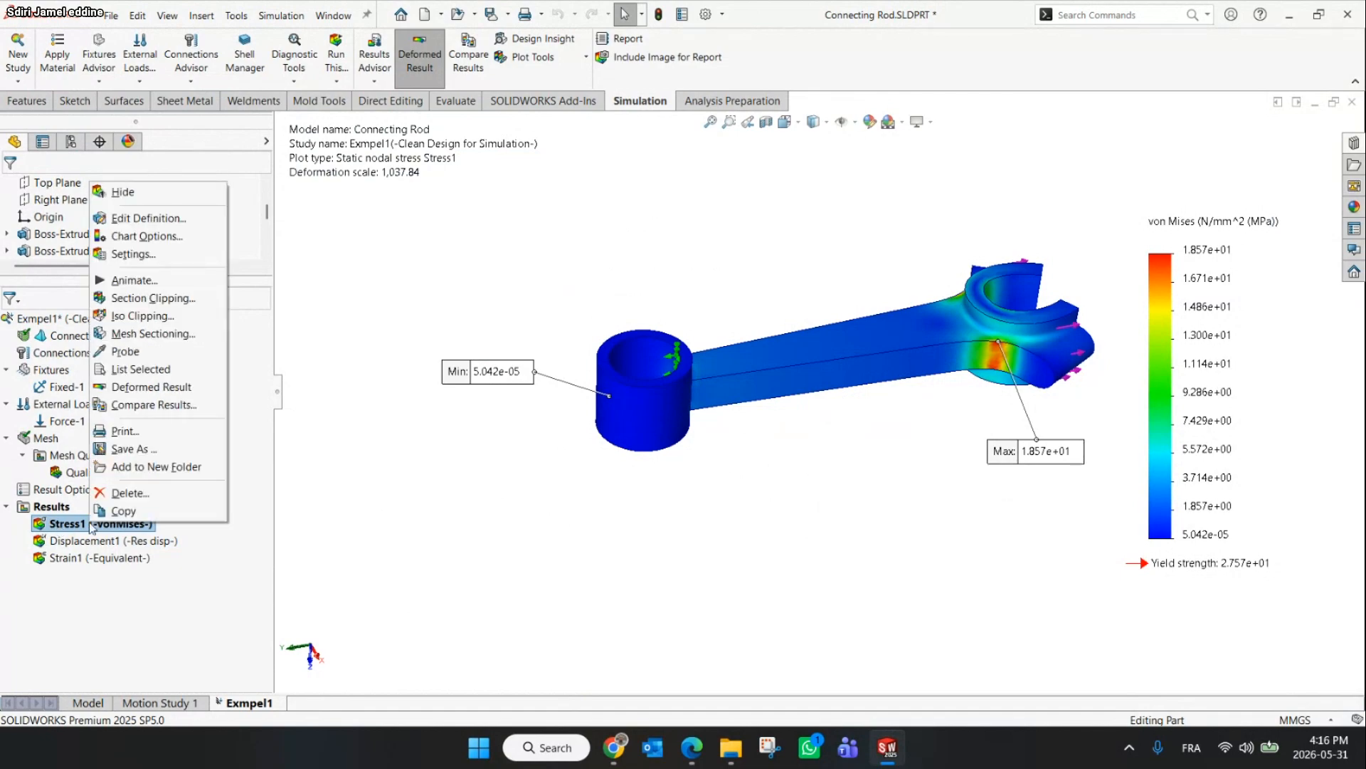
pyautogui.click(147, 218)
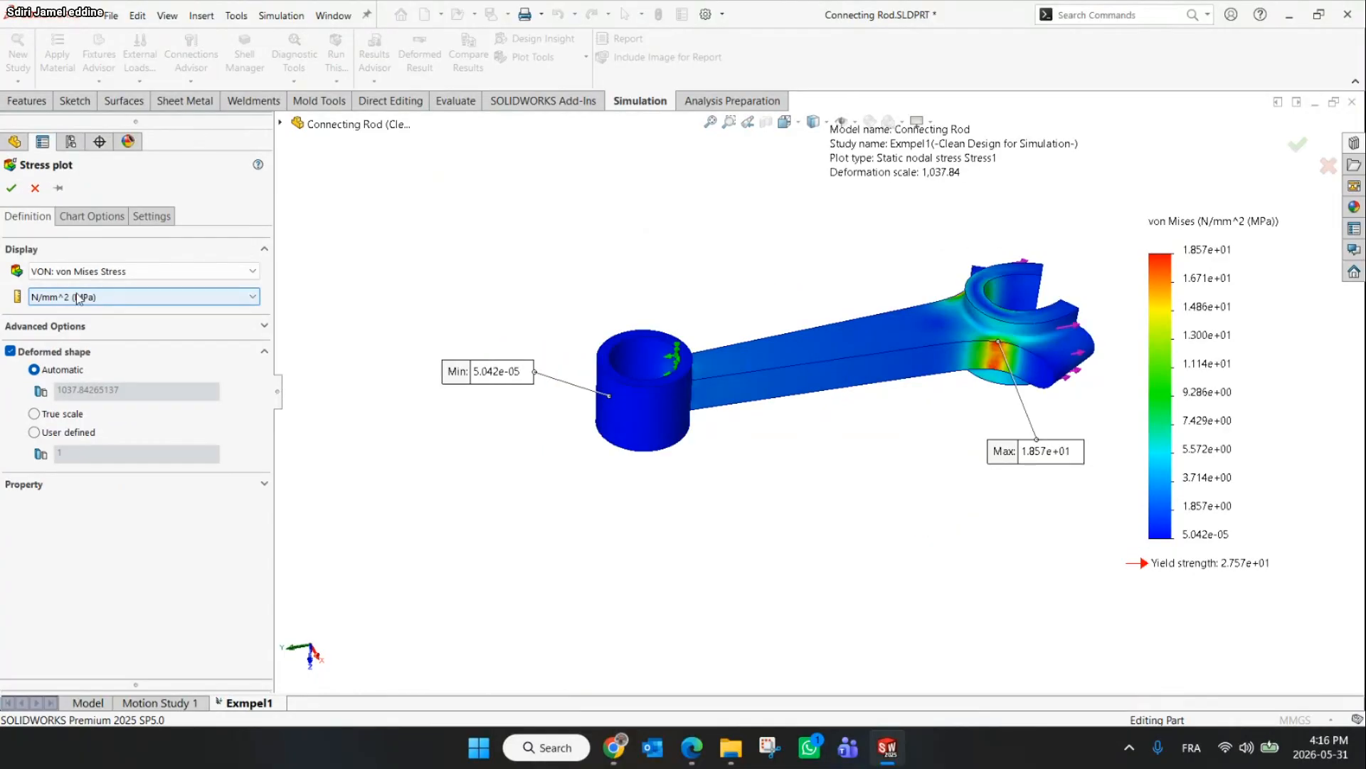
pyautogui.click(90, 298)
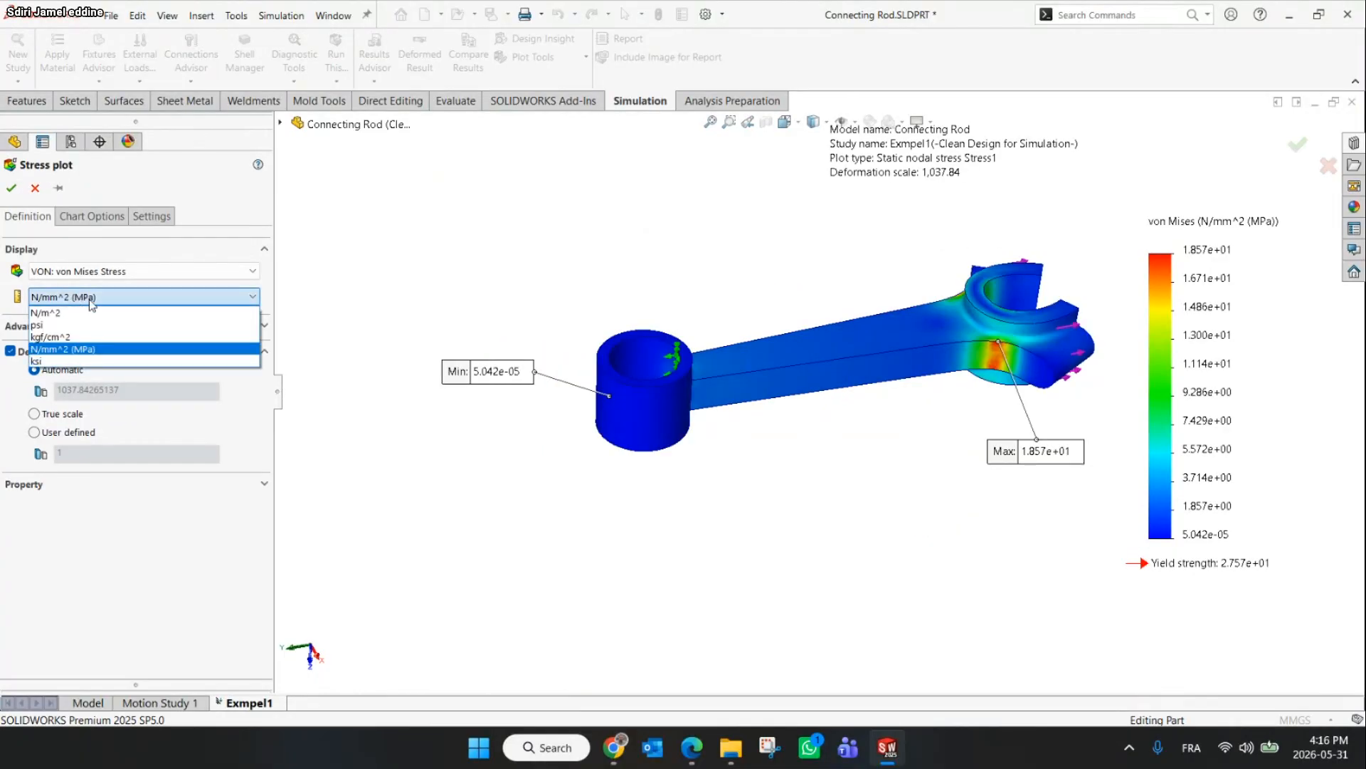
pyautogui.click(115, 349)
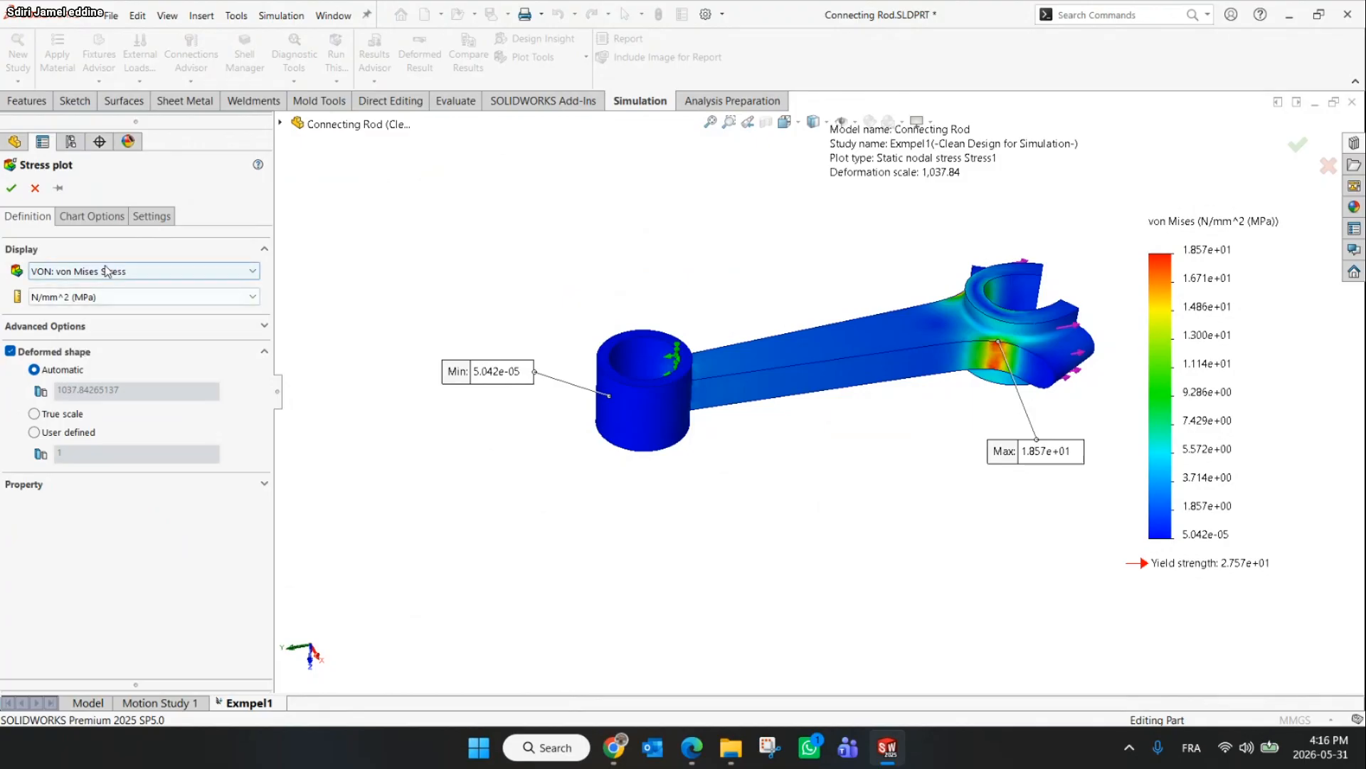
pyautogui.click(139, 271)
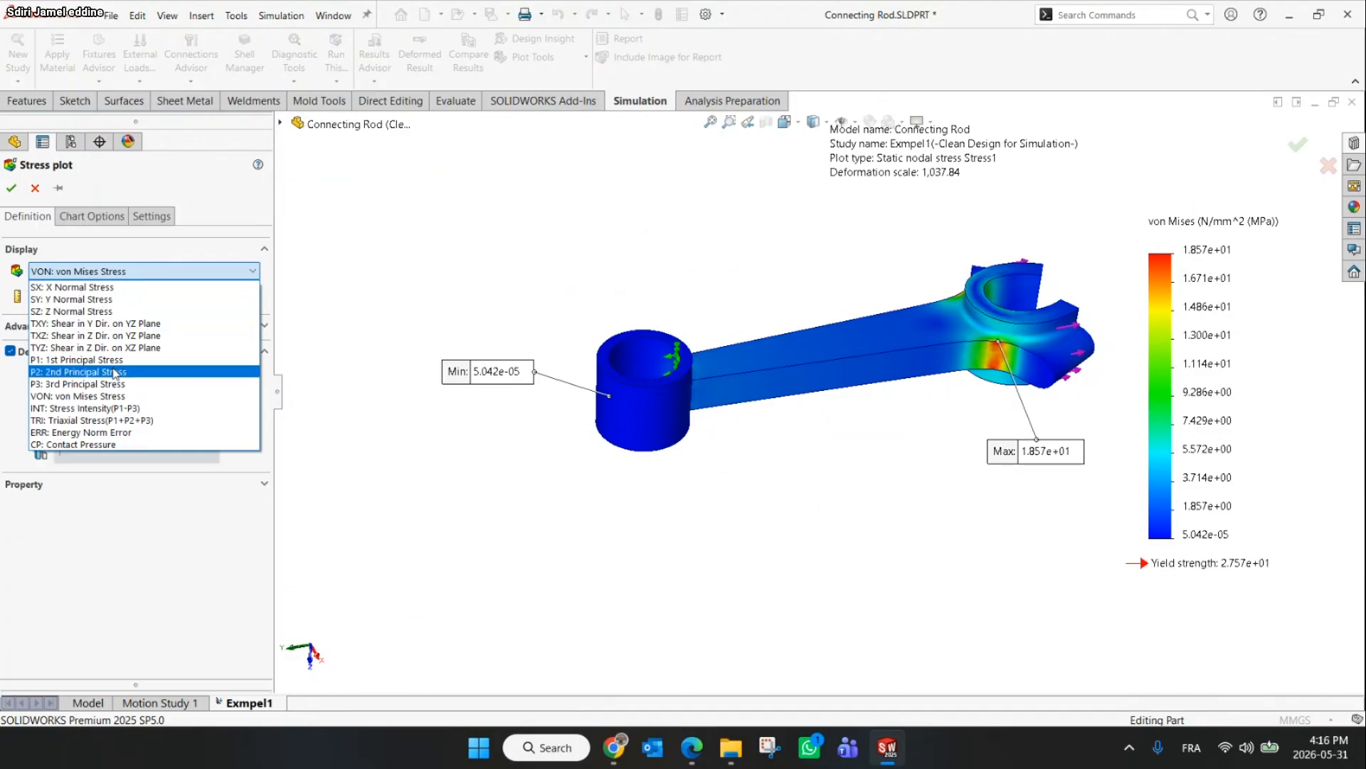
pyautogui.click(135, 395)
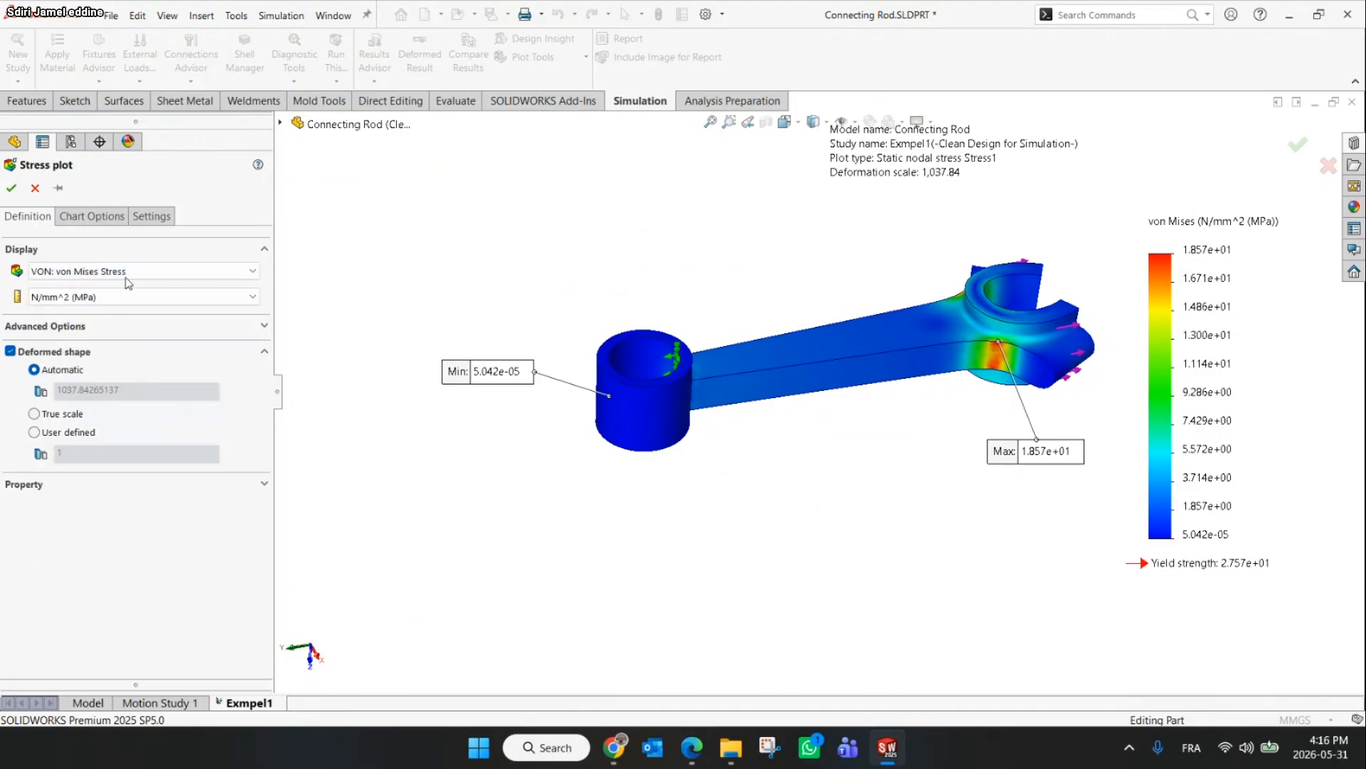
# In the stress plot's chart options, hide the min annotation and switch the number format to floating
pyautogui.click(97, 217)
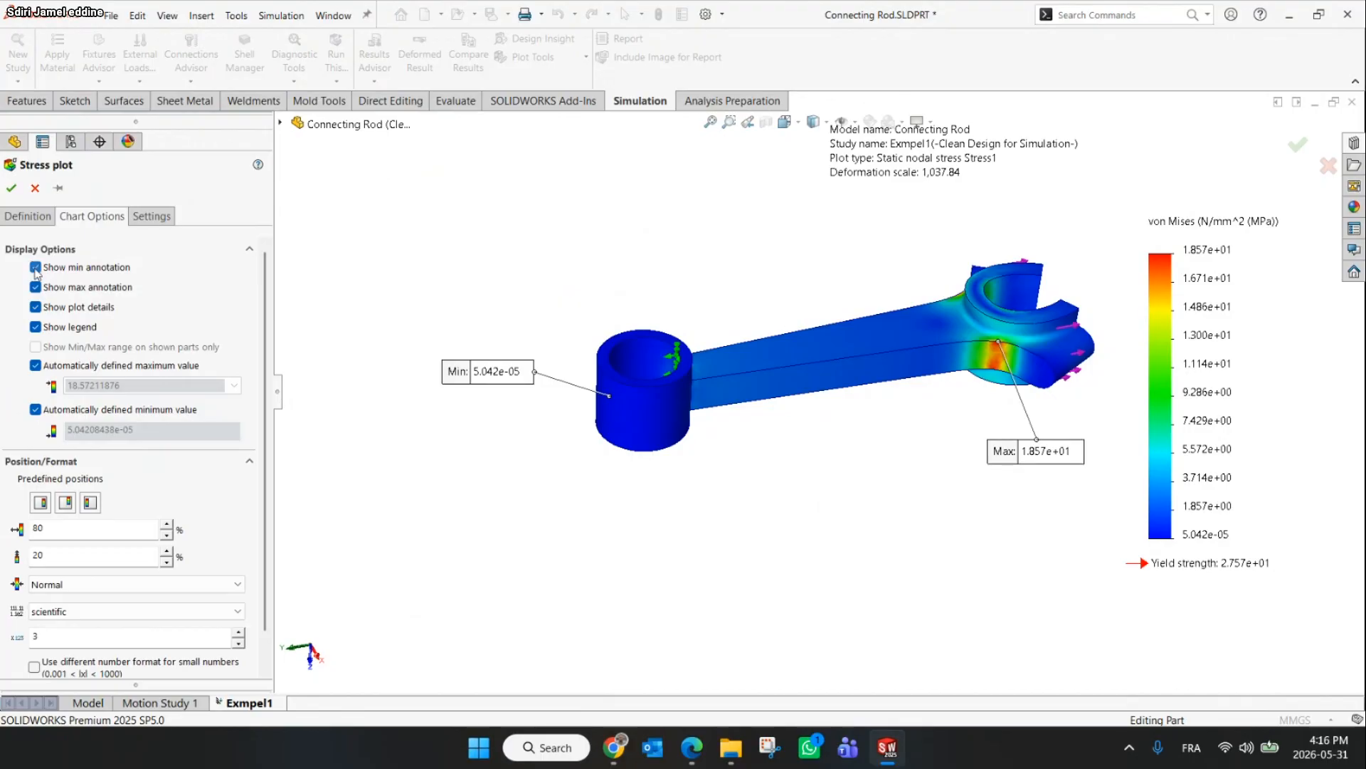
pyautogui.click(35, 268)
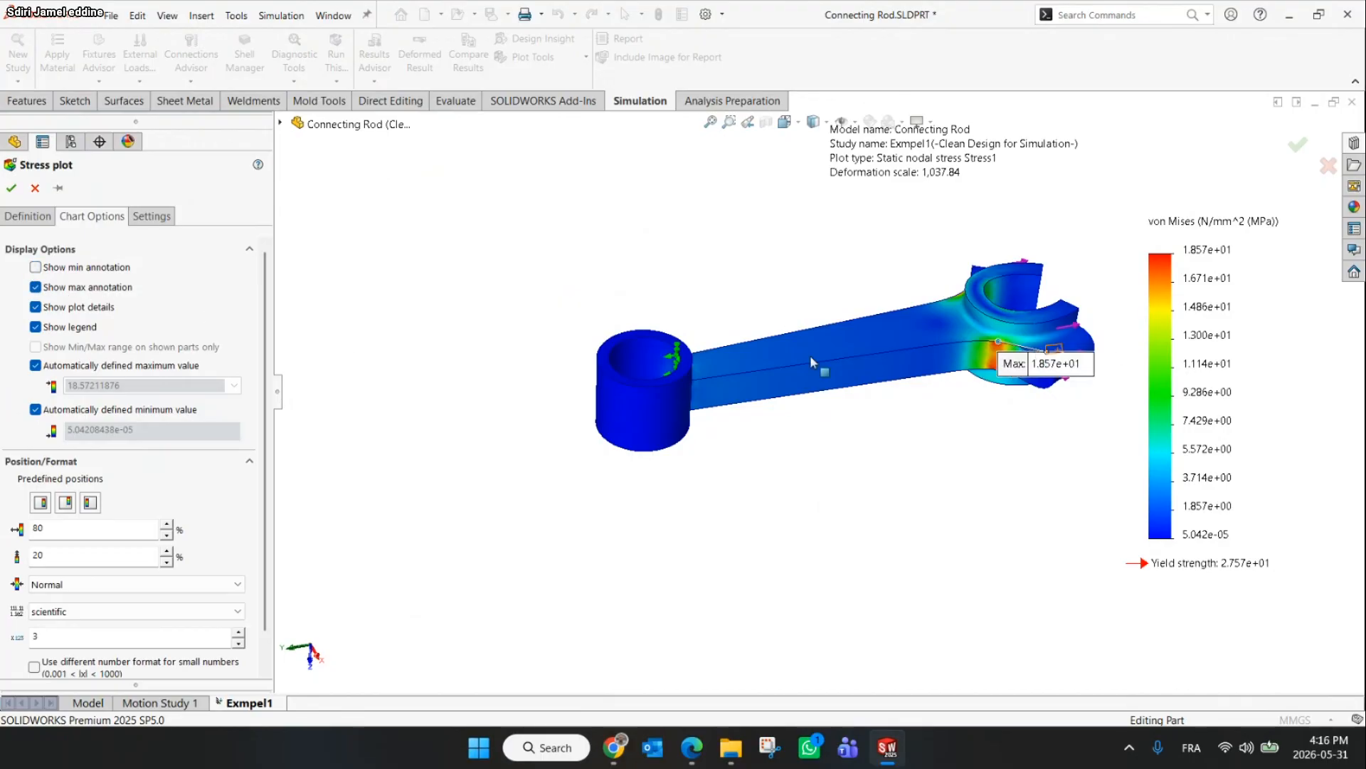
pyautogui.scroll(-1, 263, 350)
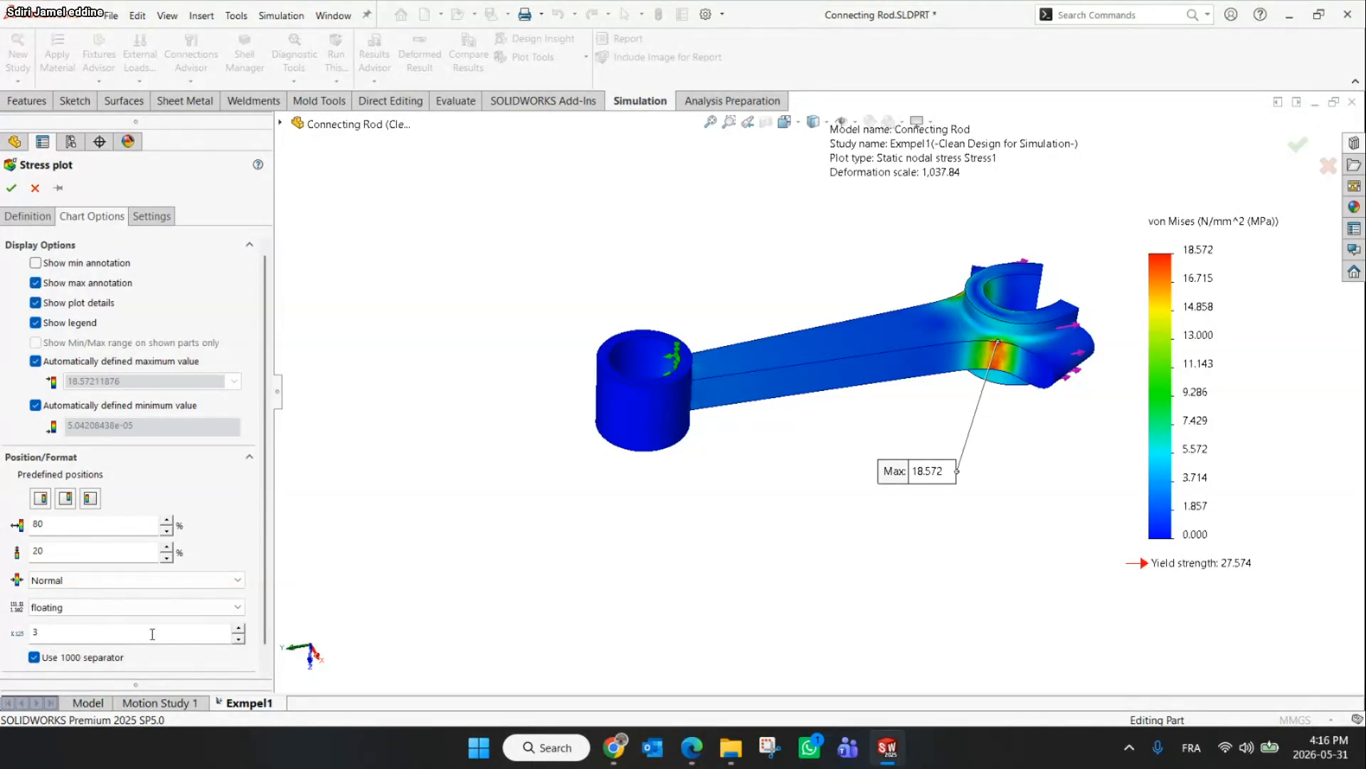
pyautogui.click(11, 189)
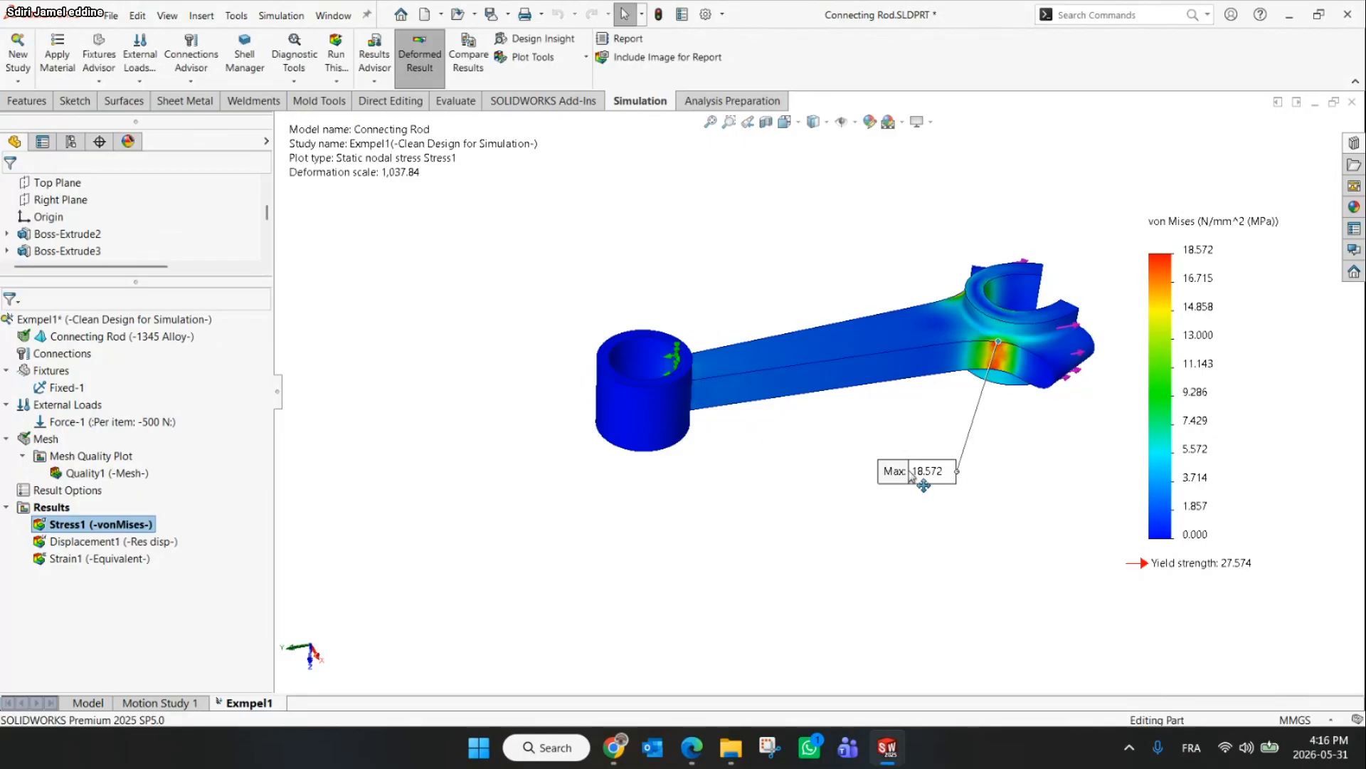
# Move the Max annotation label closer to the stress hot spot on the big end
pyautogui.moveTo(915, 479); pyautogui.dragTo(875, 427)
pyautogui.scroll(-3, 863, 420)
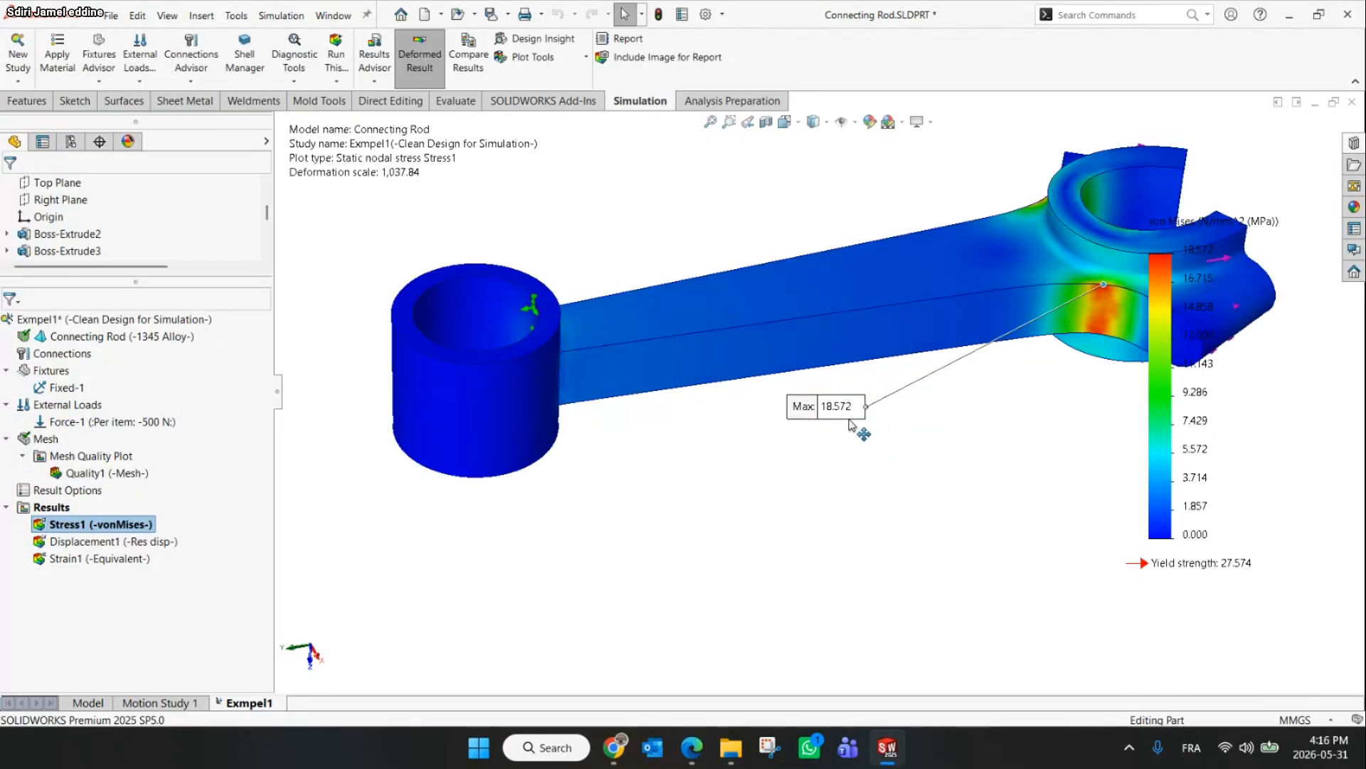
pyautogui.scroll(5, 818, 399)
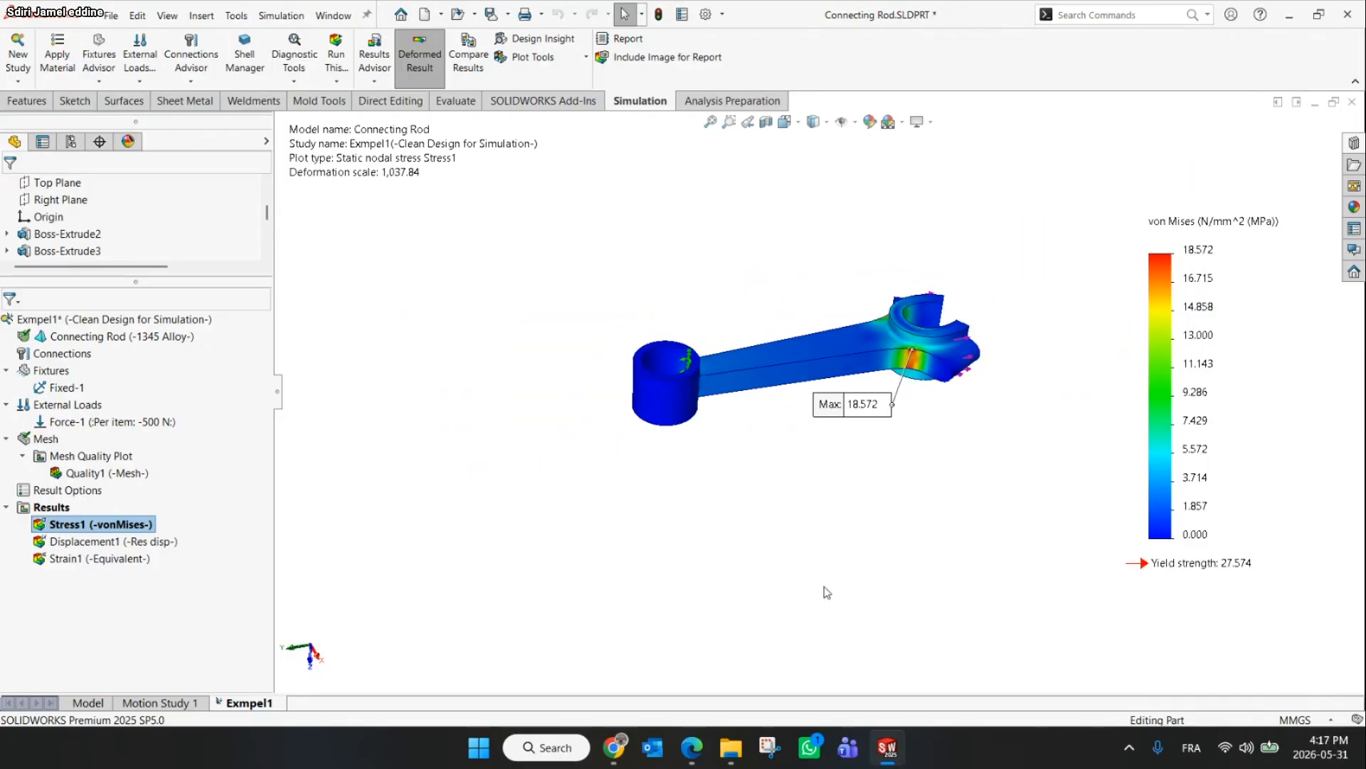
# Check the workshop slide and the meeting chat in the browser, then return to the model
pyautogui.click(614, 748)
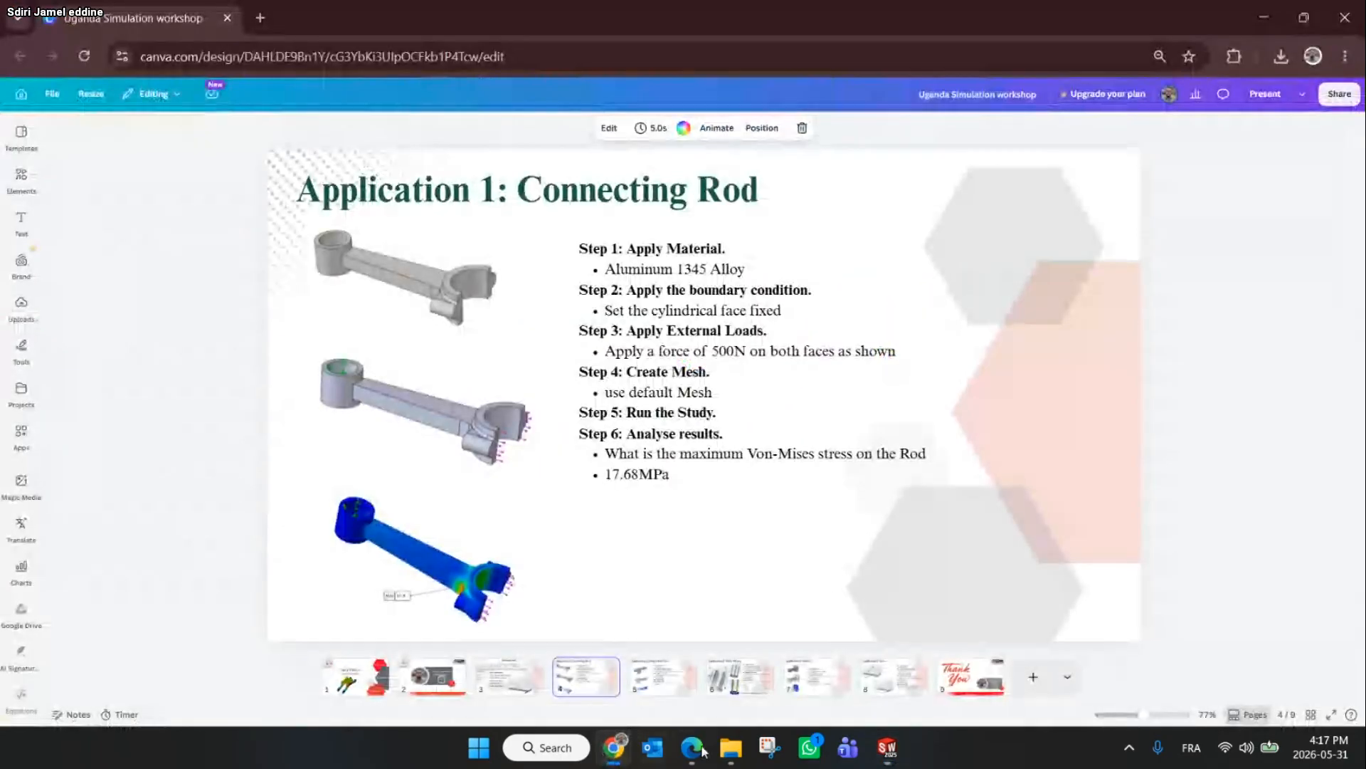
pyautogui.moveTo(690, 753)
pyautogui.click(638, 653)
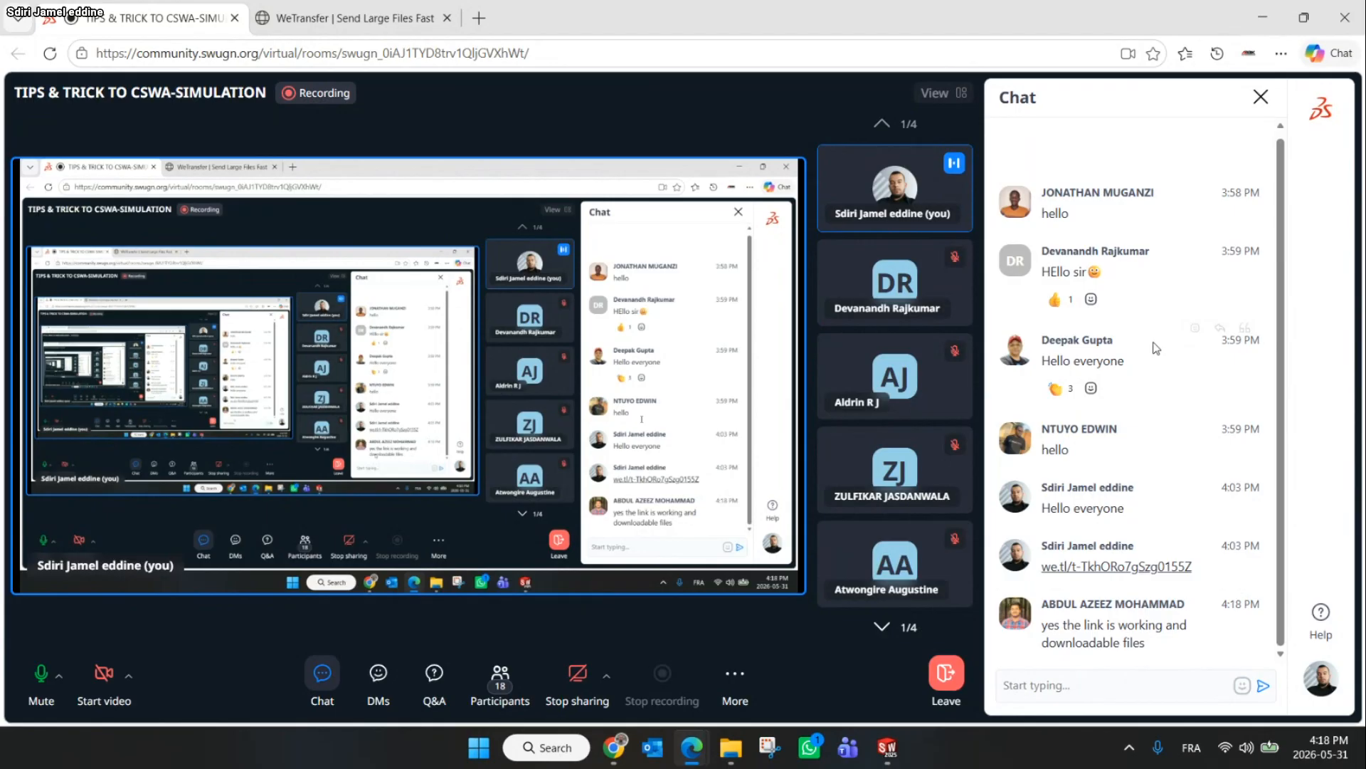
pyautogui.moveTo(614, 746)
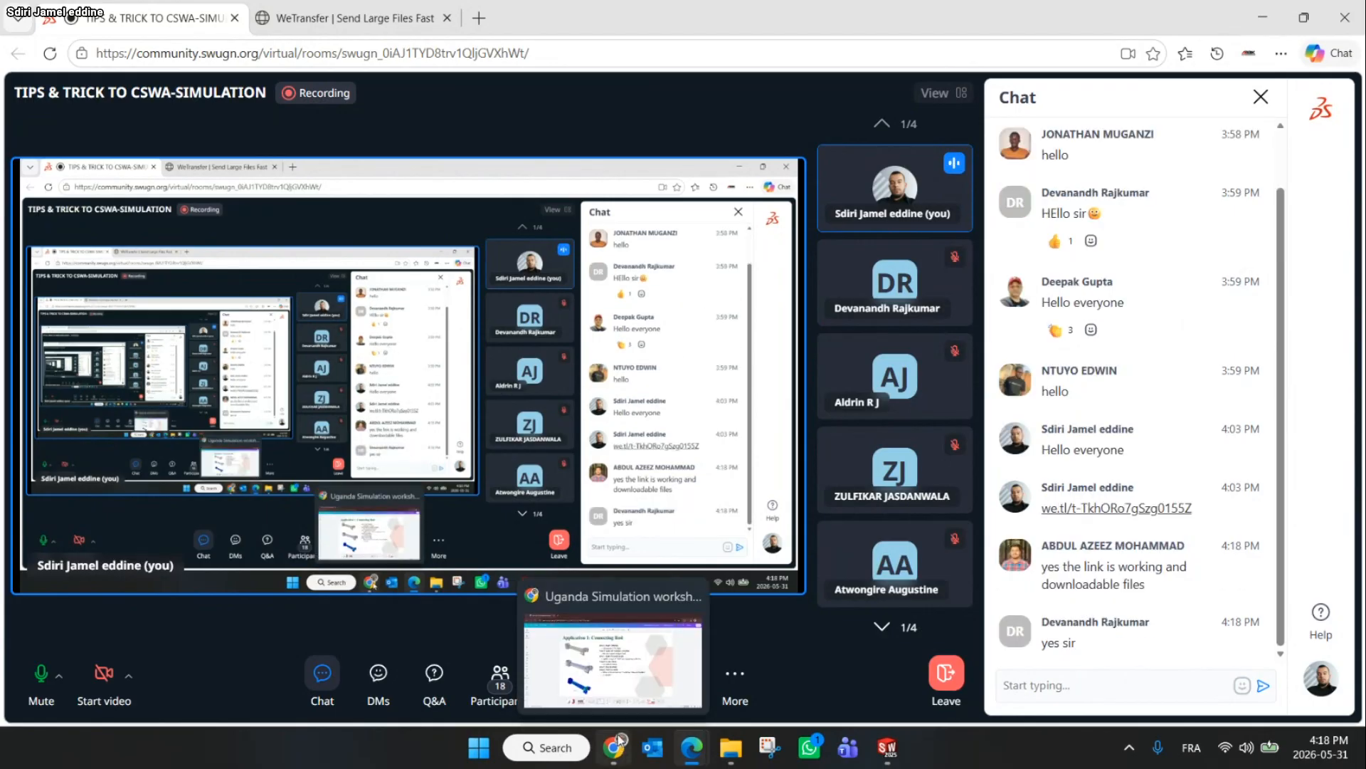
pyautogui.click(603, 701)
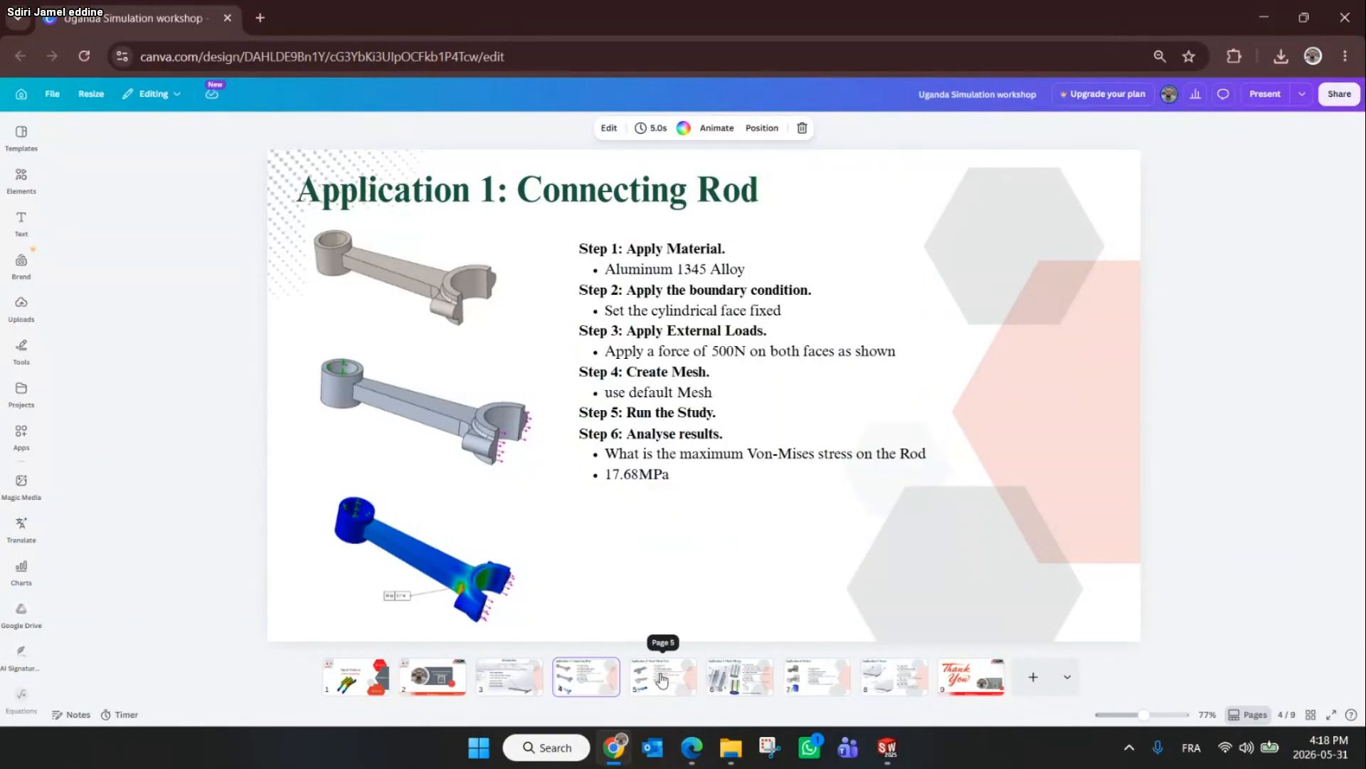
pyautogui.click(1264, 11)
pyautogui.click(887, 747)
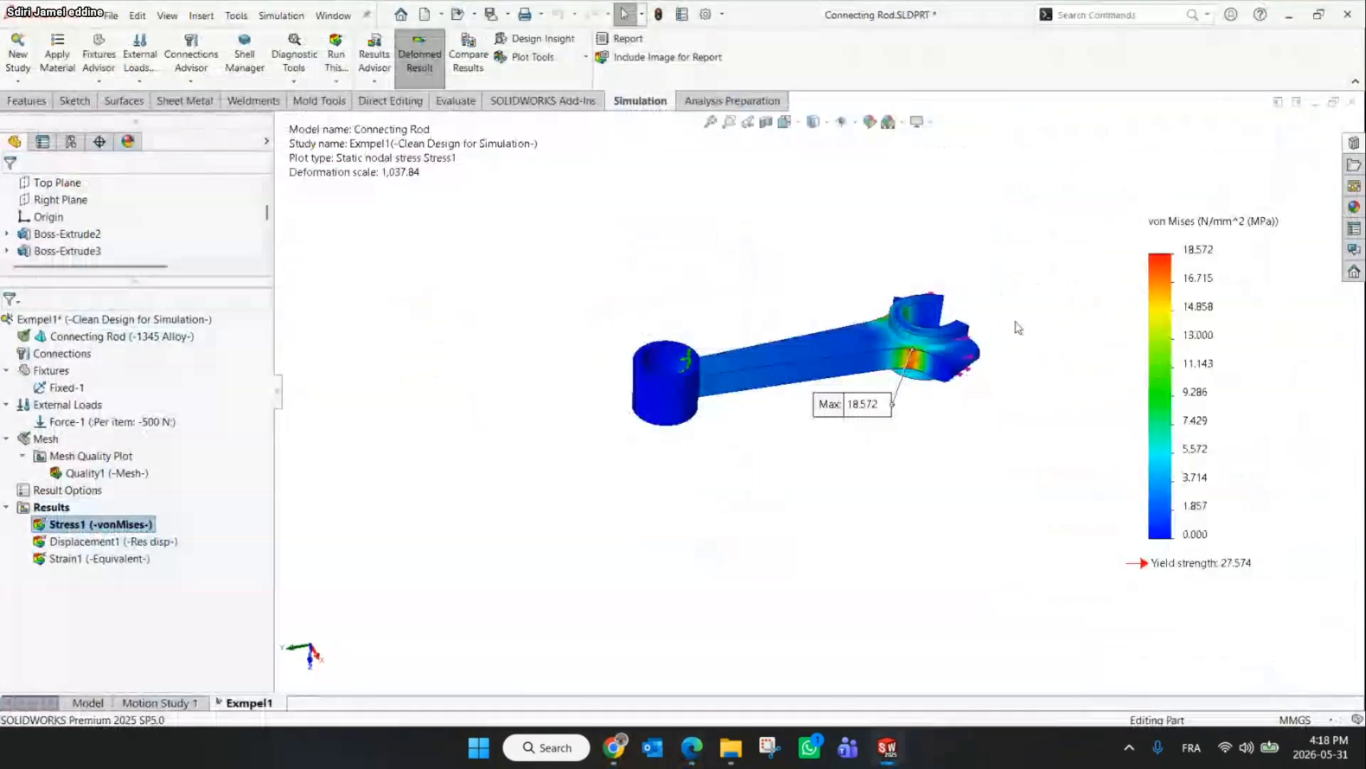
# Reposition the Max annotation label below the big end's fillet
pyautogui.scroll(-3, 926, 388)
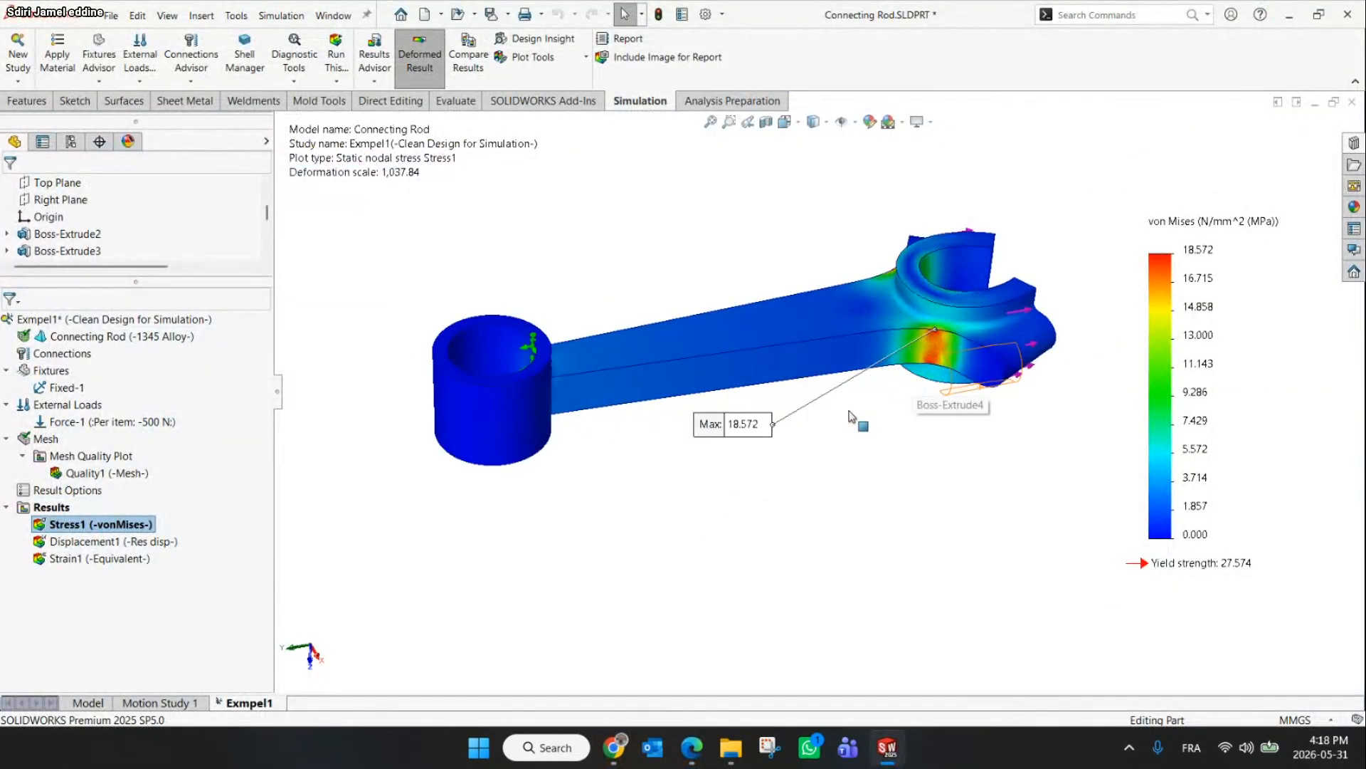
pyautogui.moveTo(740, 432); pyautogui.dragTo(790, 441)
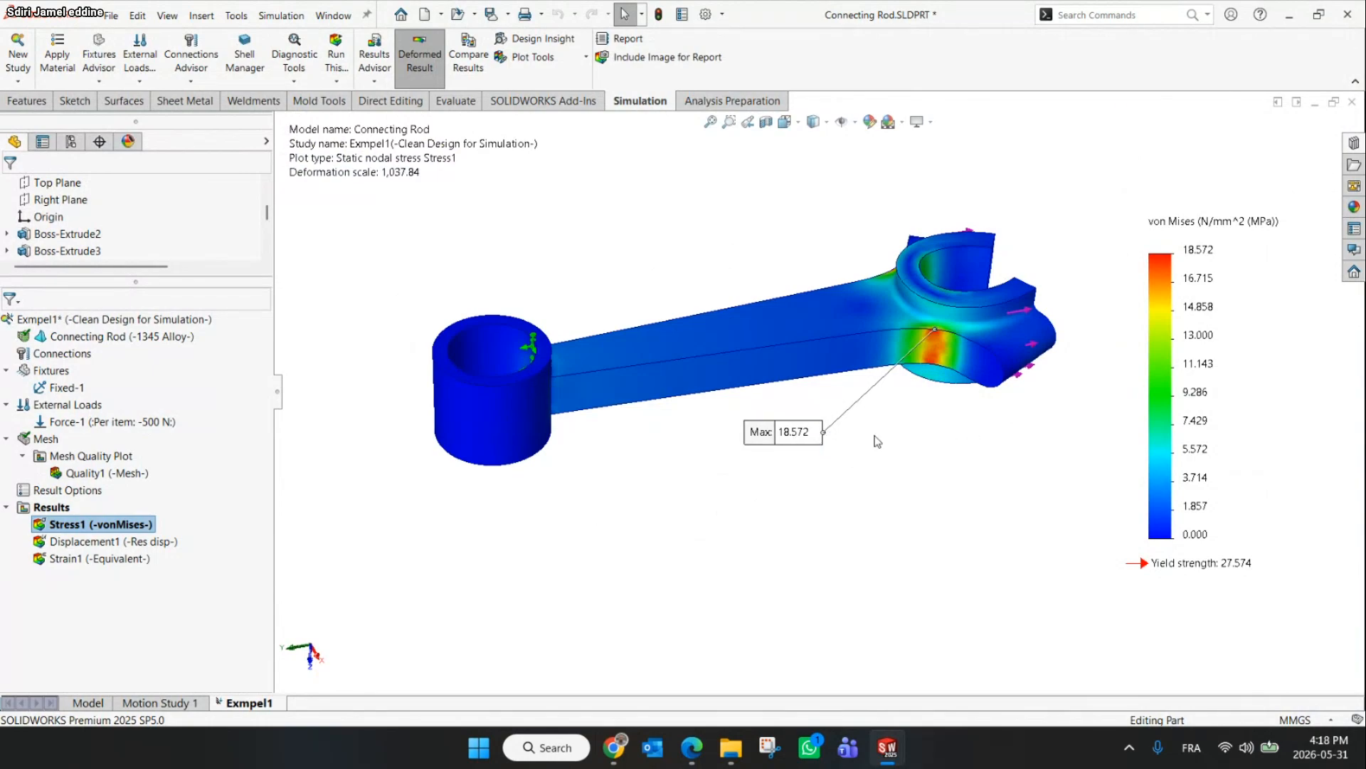
pyautogui.moveTo(786, 447); pyautogui.dragTo(812, 466)
# Show the displacement plot and, in its chart options, hide the min annotation and switch the number format to floating
pyautogui.doubleClick(66, 542)
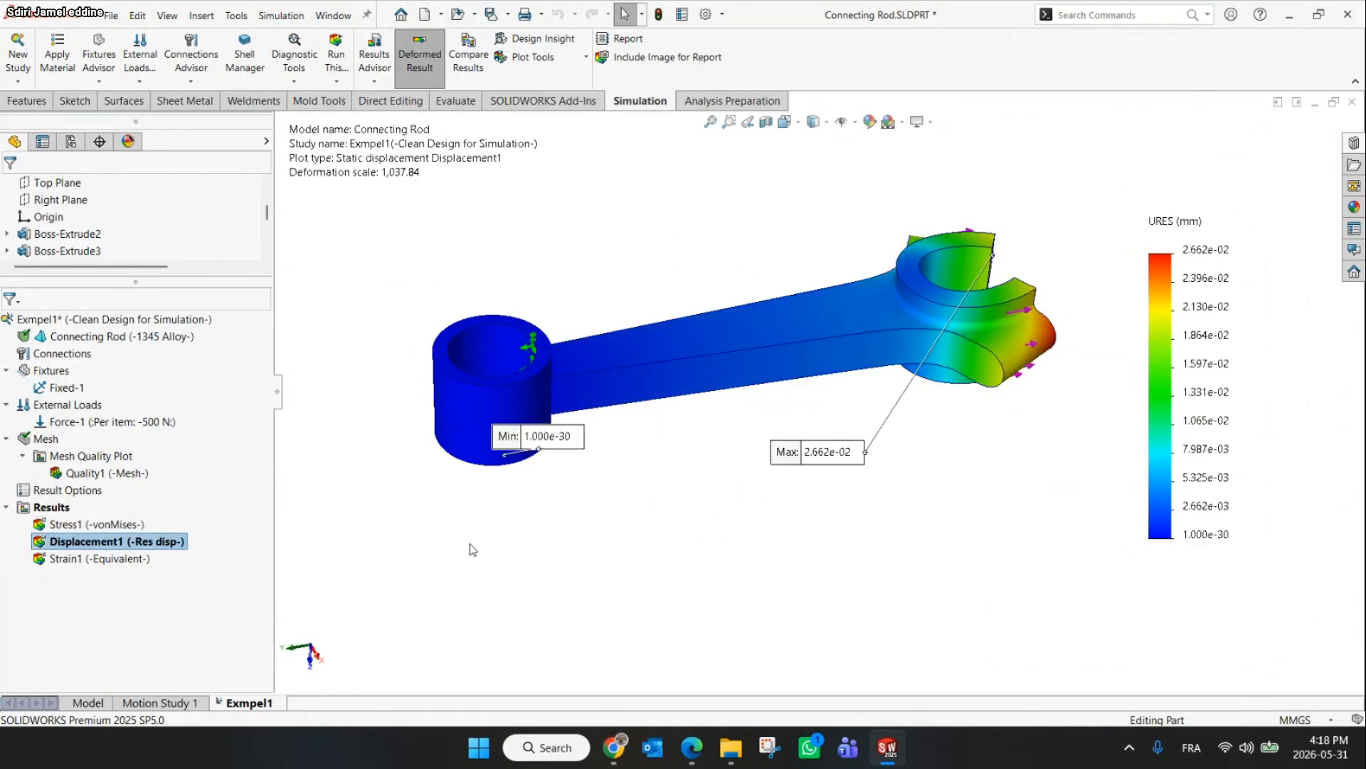
pyautogui.rightClick(74, 547)
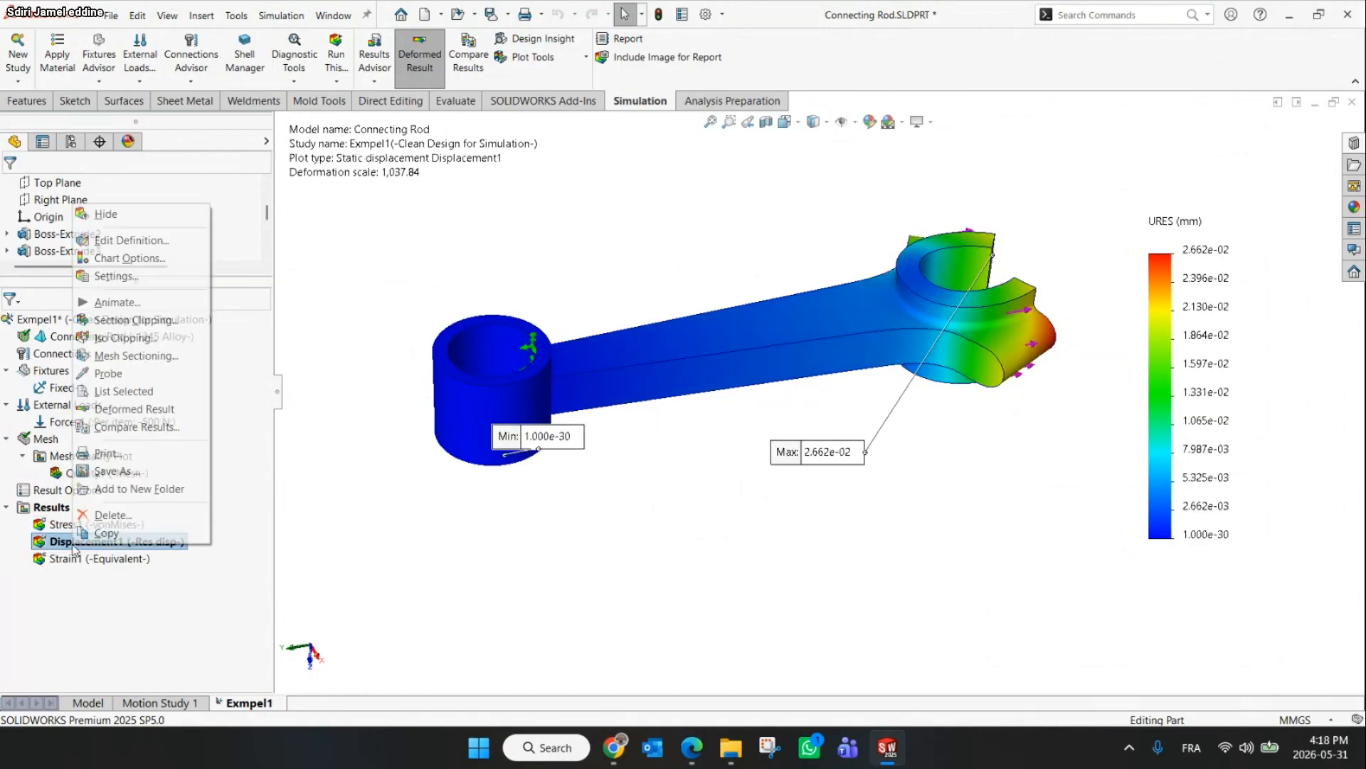
pyautogui.click(122, 240)
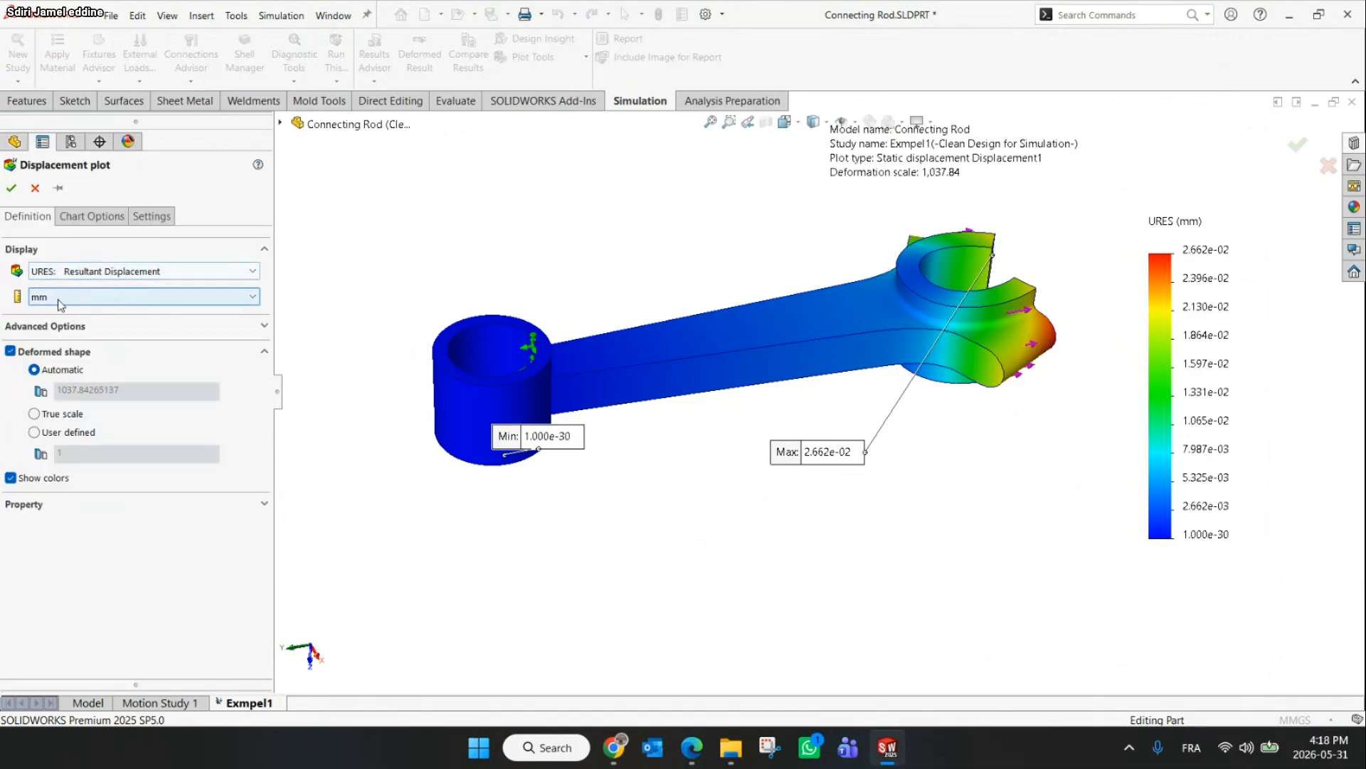
pyautogui.click(100, 217)
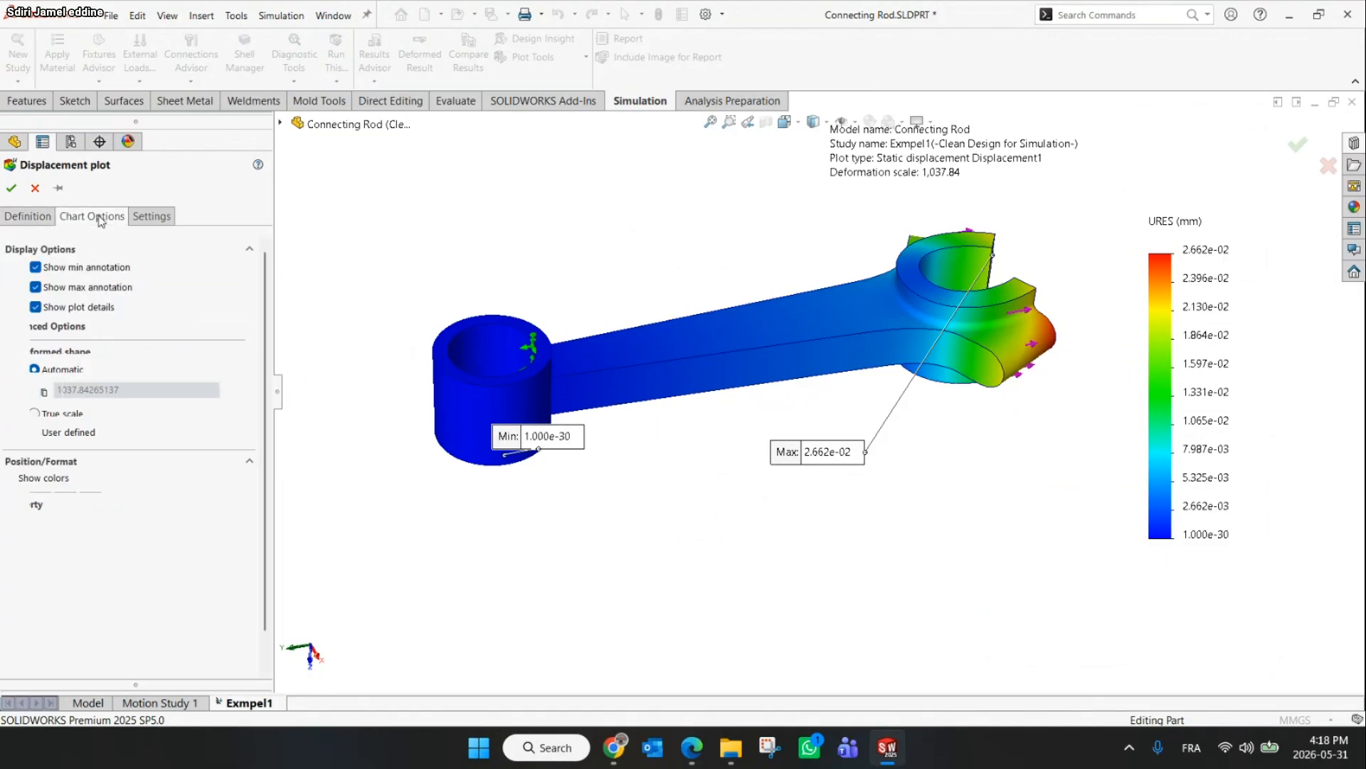
pyautogui.click(36, 268)
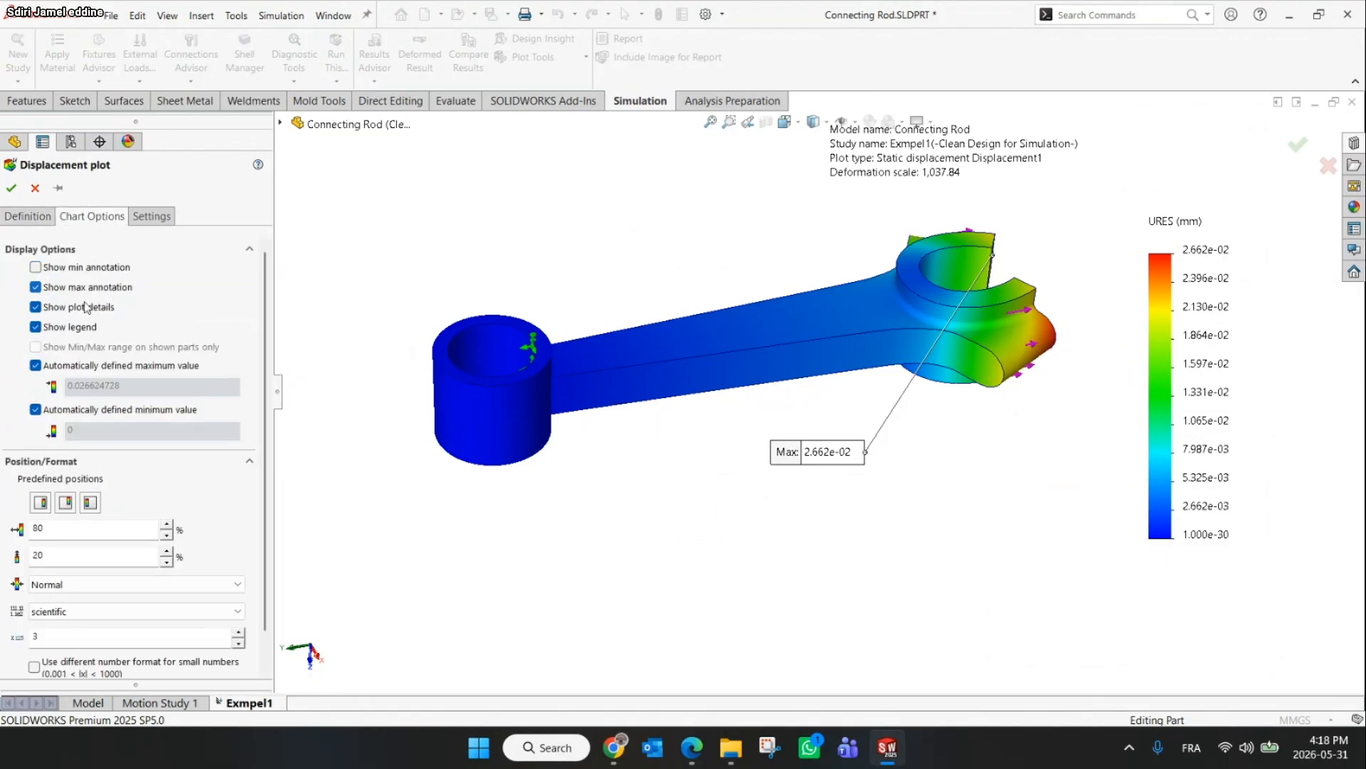
pyautogui.scroll(-1, 211, 438)
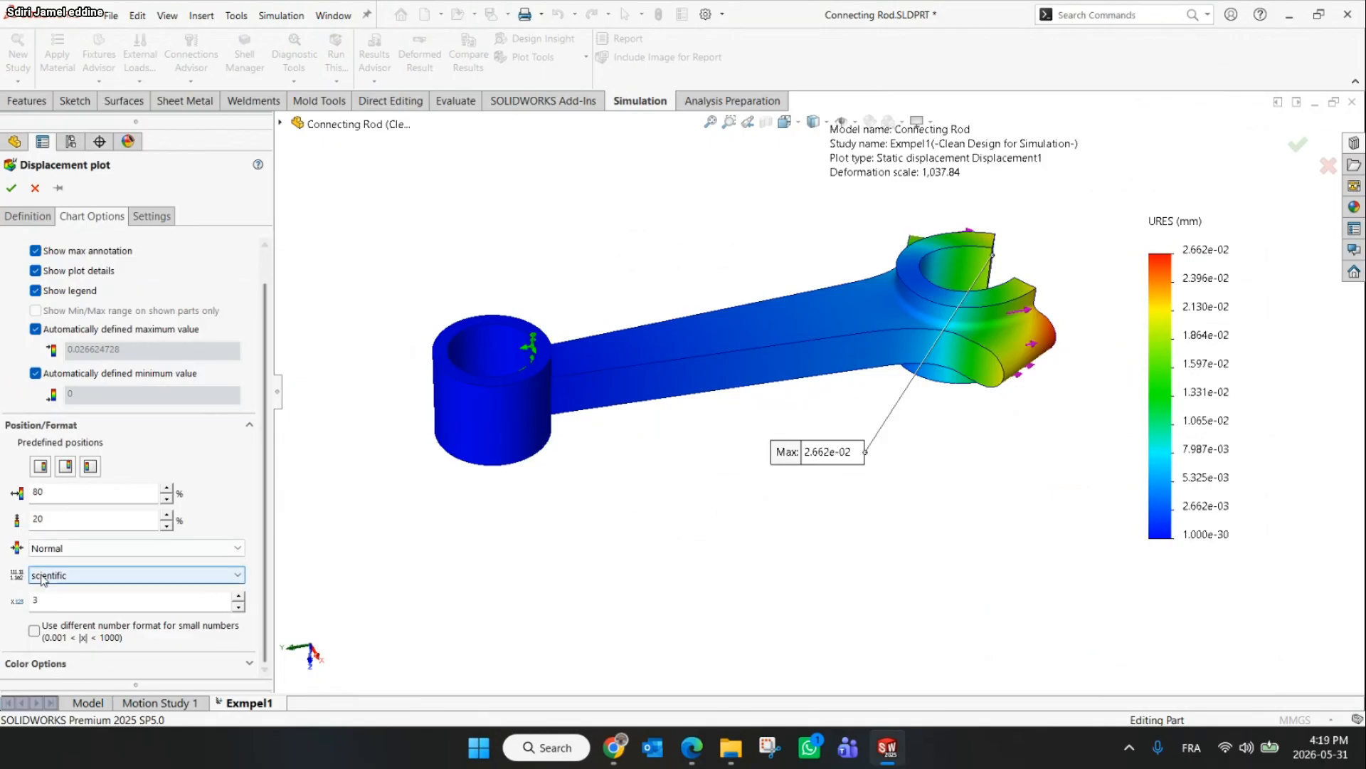
pyautogui.click(41, 580)
pyautogui.click(71, 601)
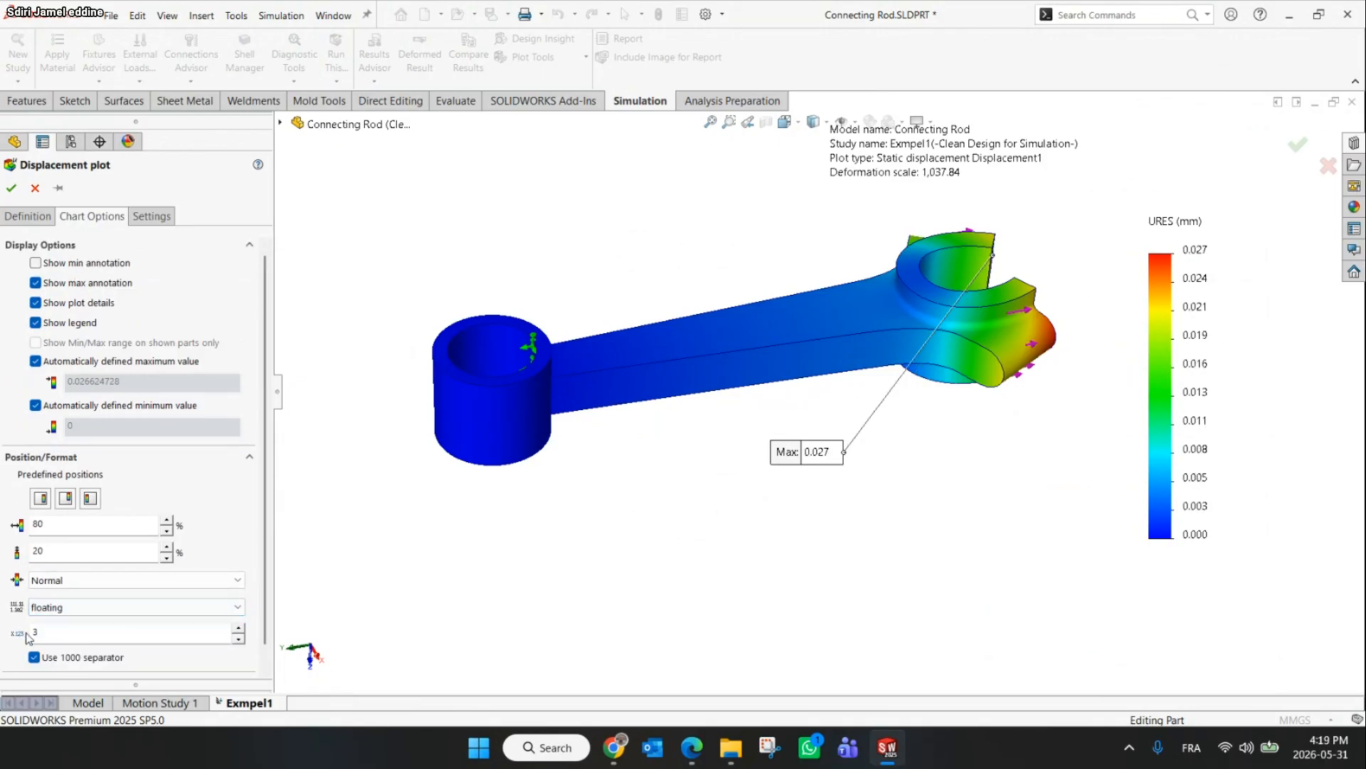
pyautogui.click(11, 187)
# Move the displacement plot's Max annotation label above the big end's cap, near the legend
pyautogui.moveTo(855, 473)
pyautogui.mouseDown()
pyautogui.moveTo(839, 468)
pyautogui.moveTo(1066, 499)
pyautogui.moveTo(1100, 183)
pyautogui.moveTo(1154, 176)
pyautogui.mouseUp()
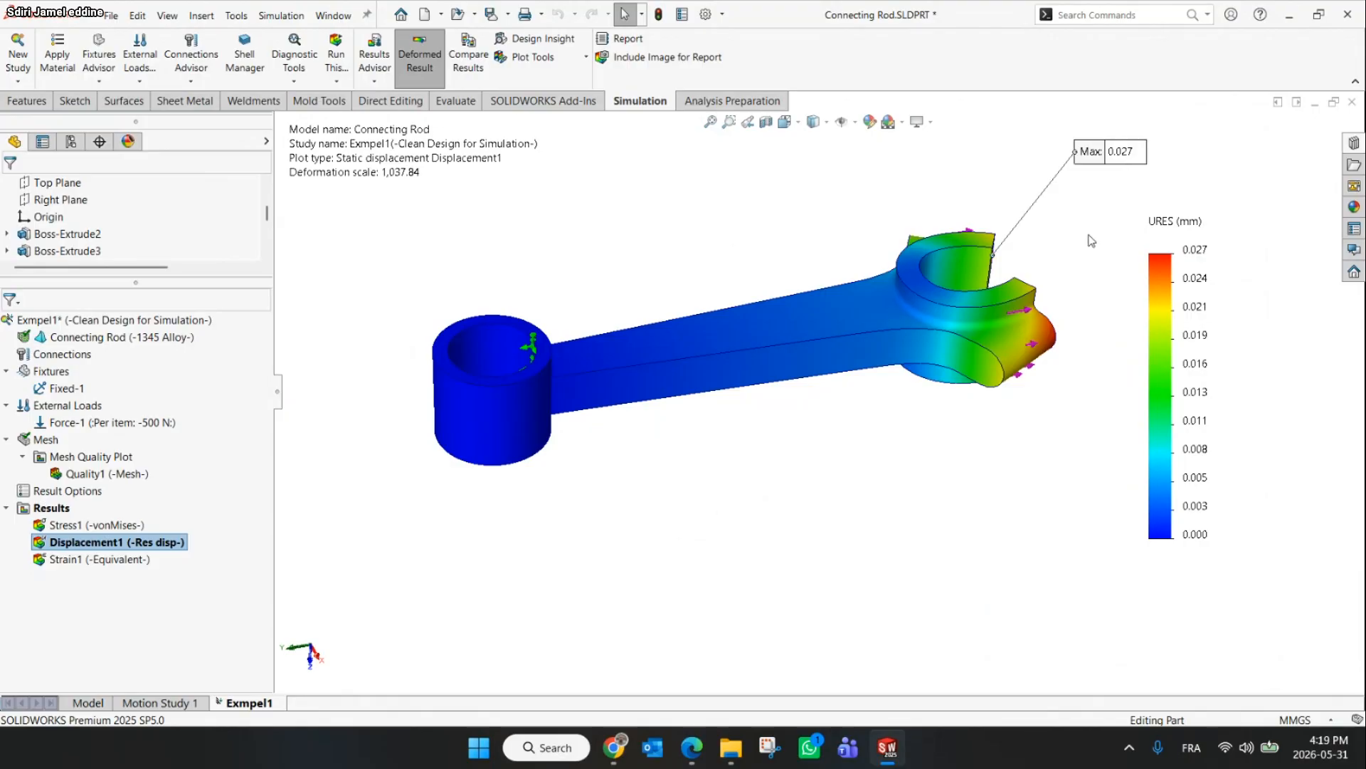
pyautogui.moveTo(1089, 240); pyautogui.dragTo(1032, 315, button='middle')
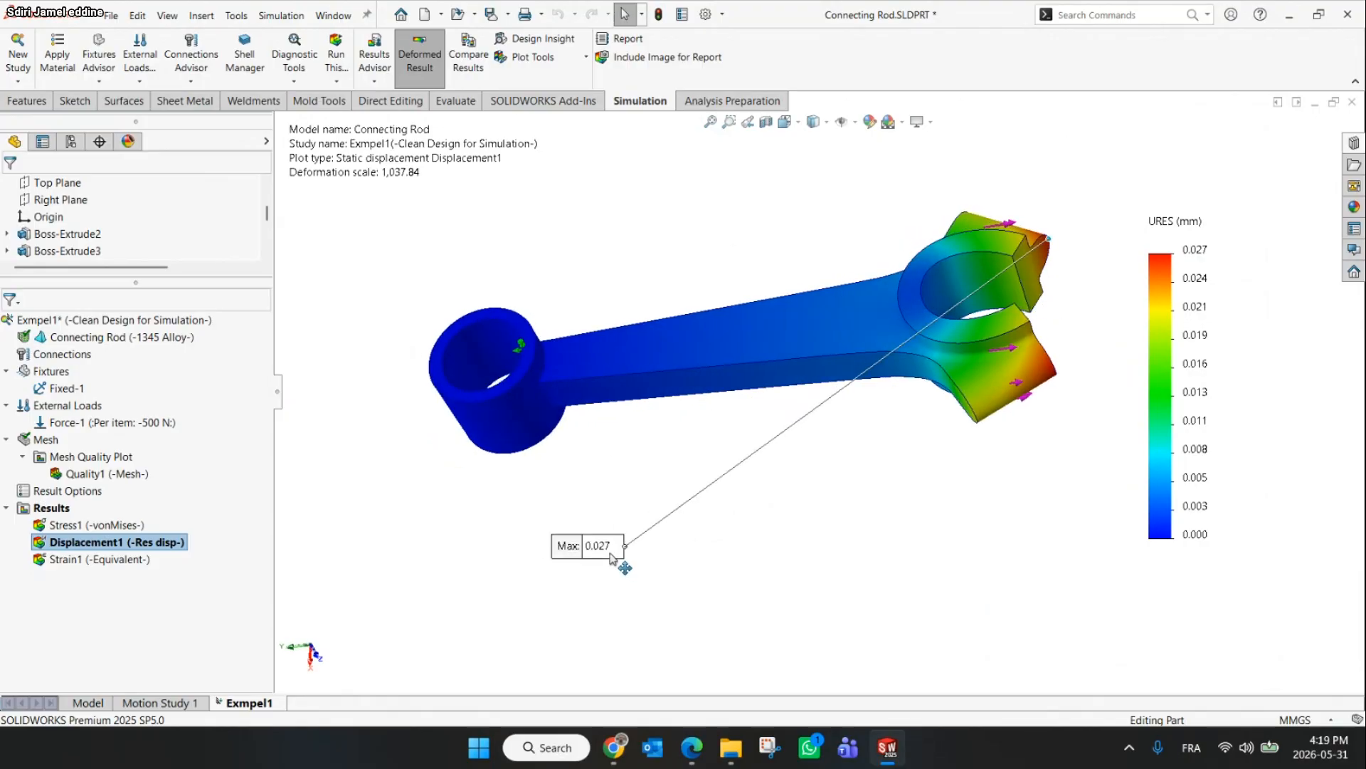
pyautogui.moveTo(609, 548); pyautogui.dragTo(1147, 170)
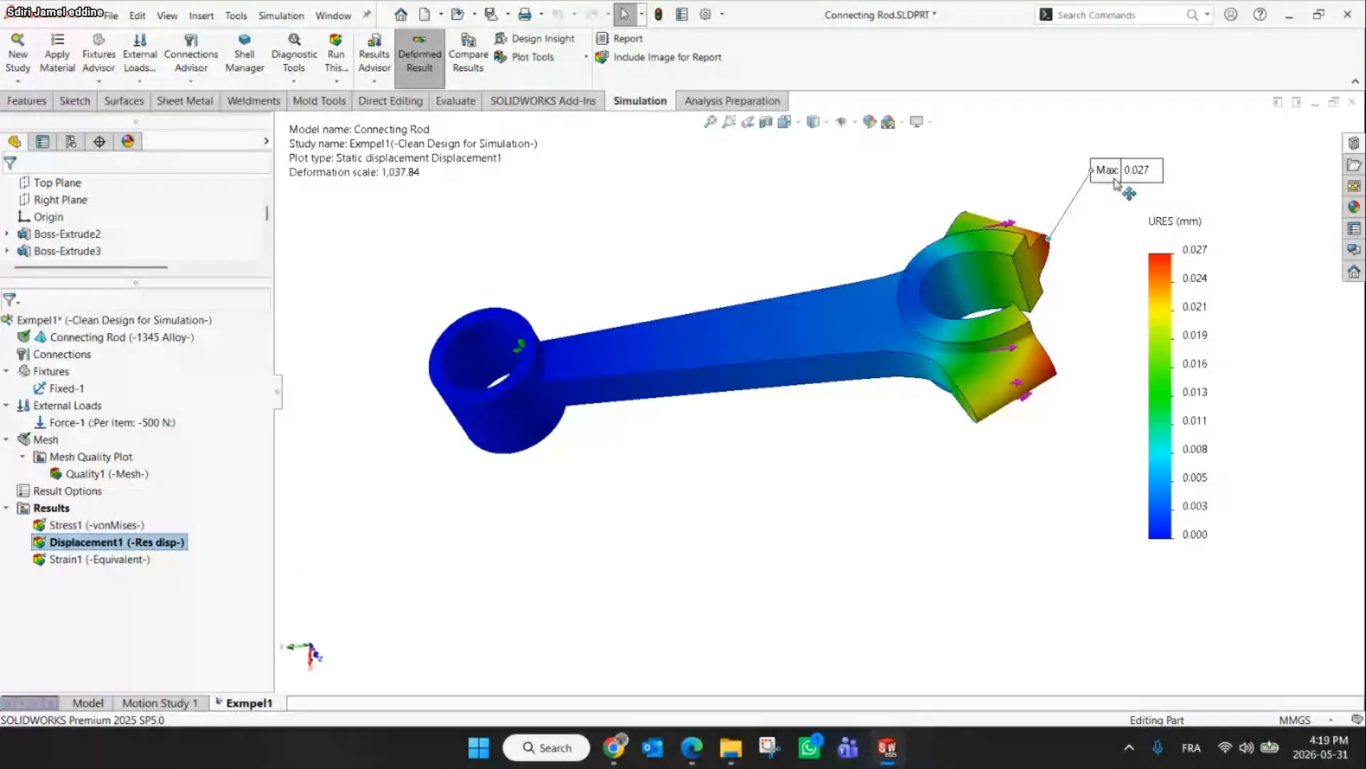
pyautogui.moveTo(1076, 234); pyautogui.dragTo(1032, 283, button='middle')
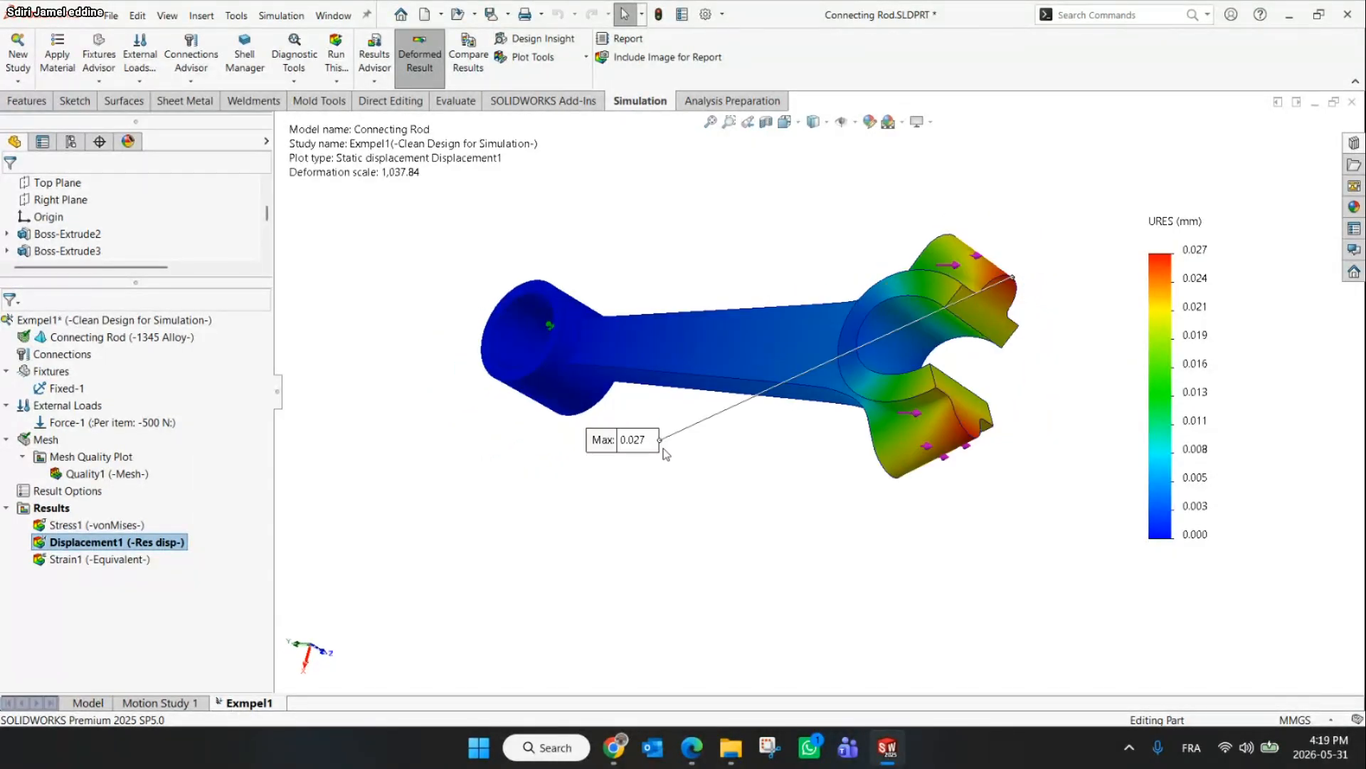
pyautogui.moveTo(625, 437); pyautogui.dragTo(1144, 198)
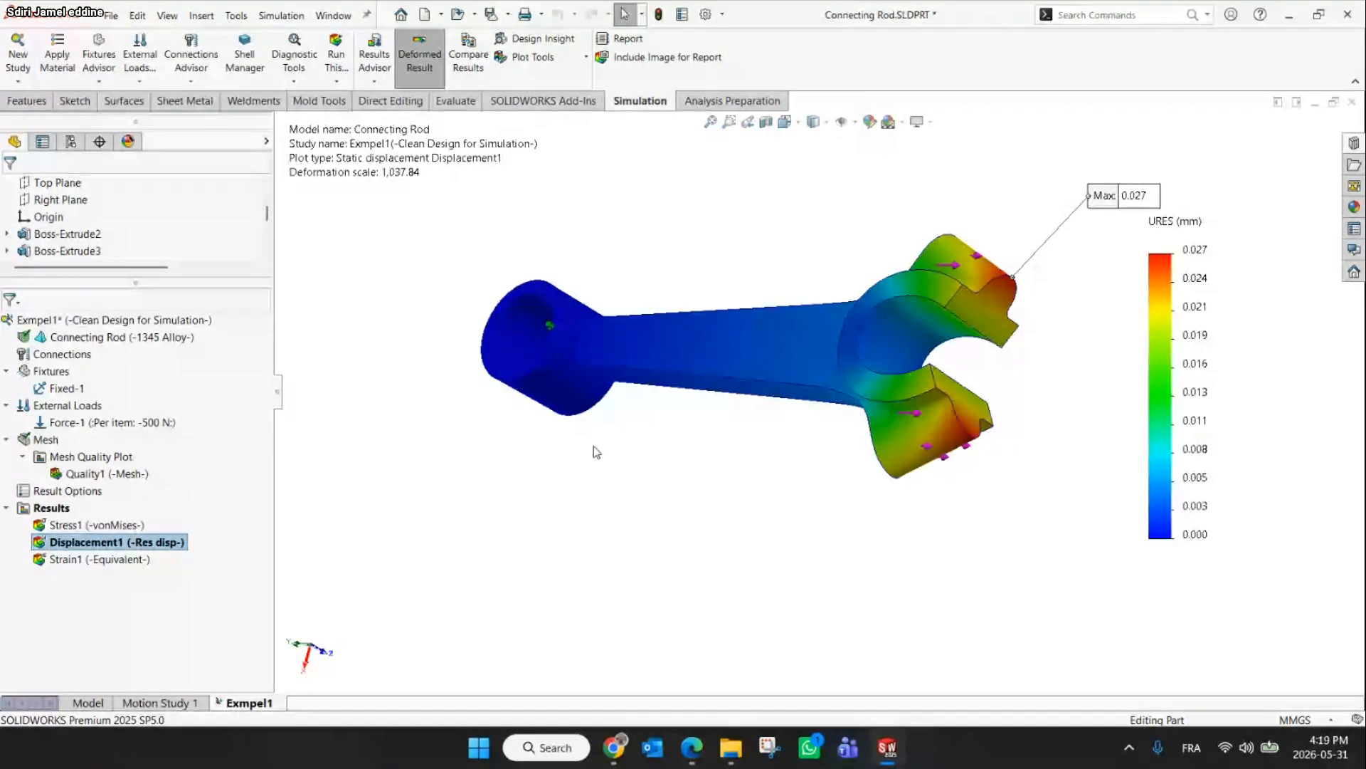
pyautogui.moveTo(1143, 200); pyautogui.dragTo(1098, 211)
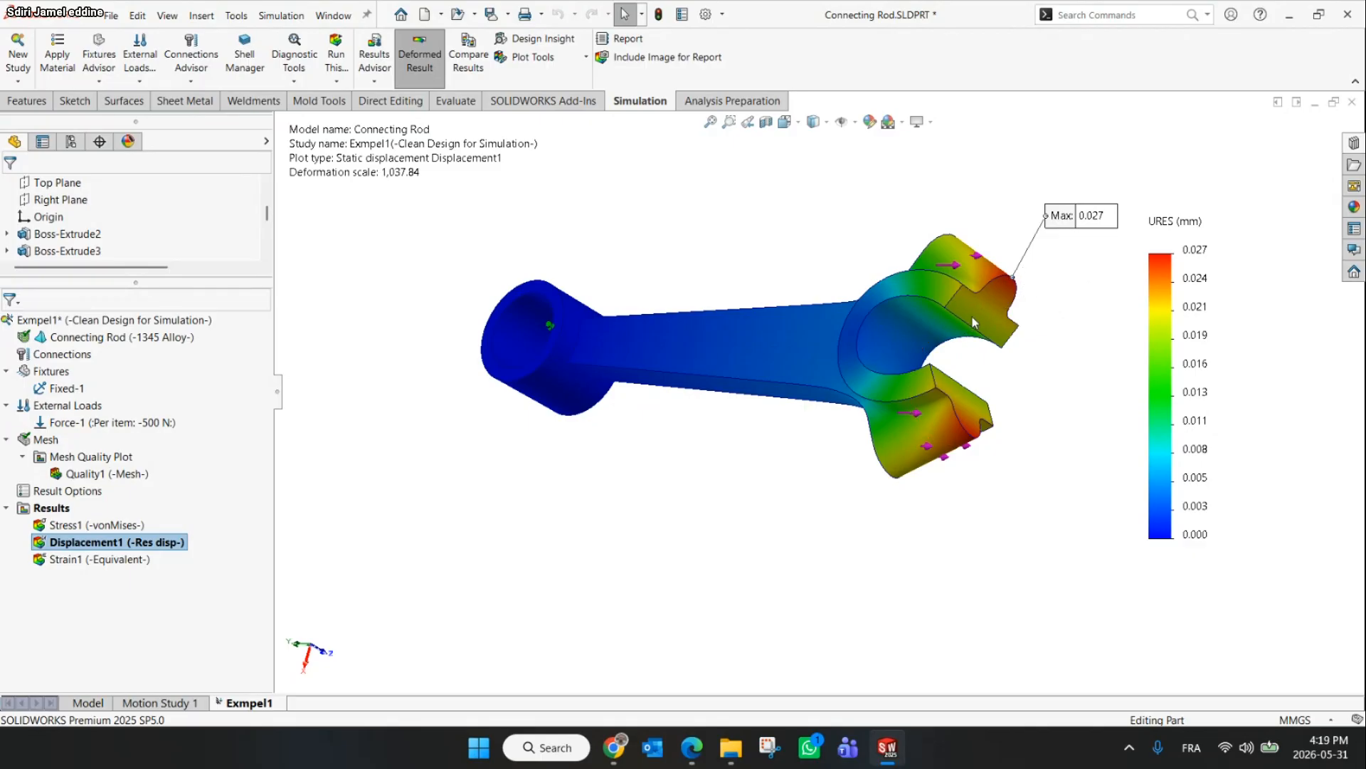
pyautogui.scroll(-3, 1008, 304)
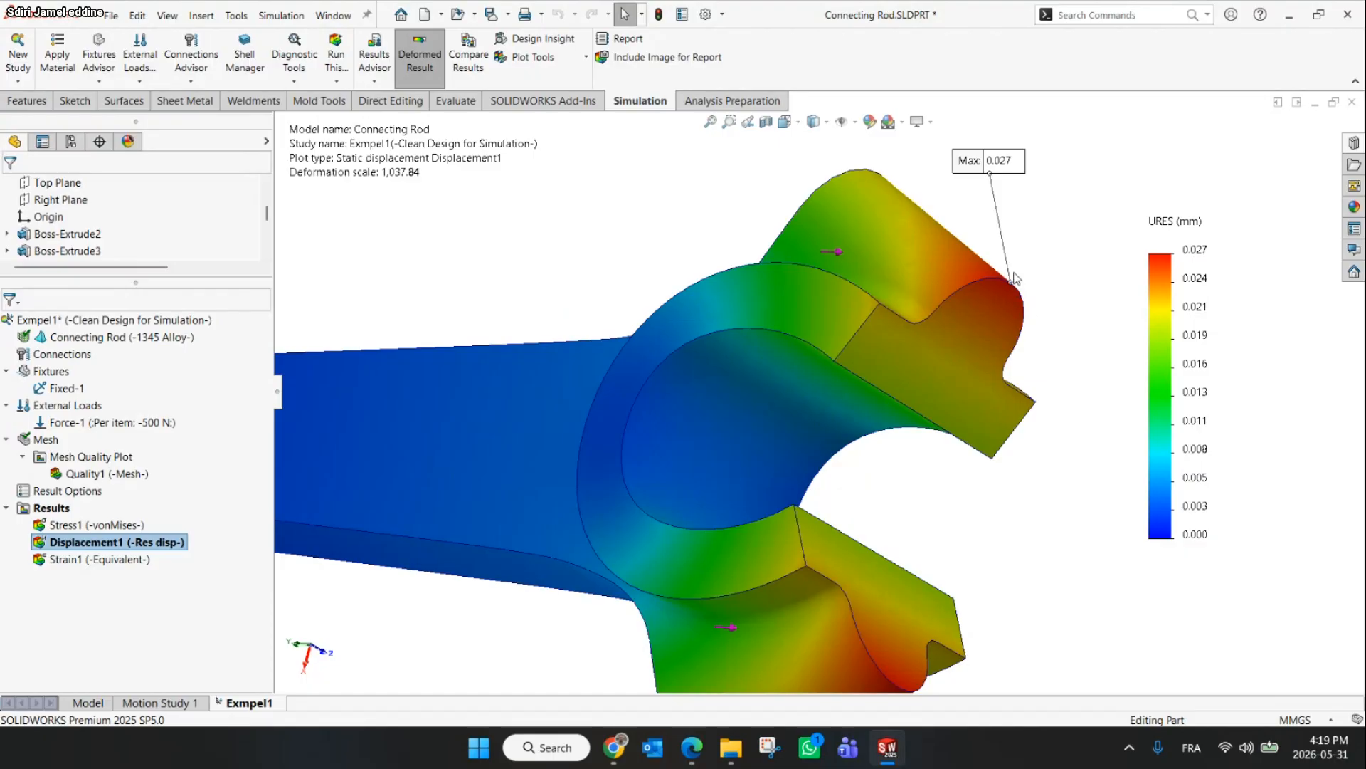
pyautogui.scroll(3, 1009, 285)
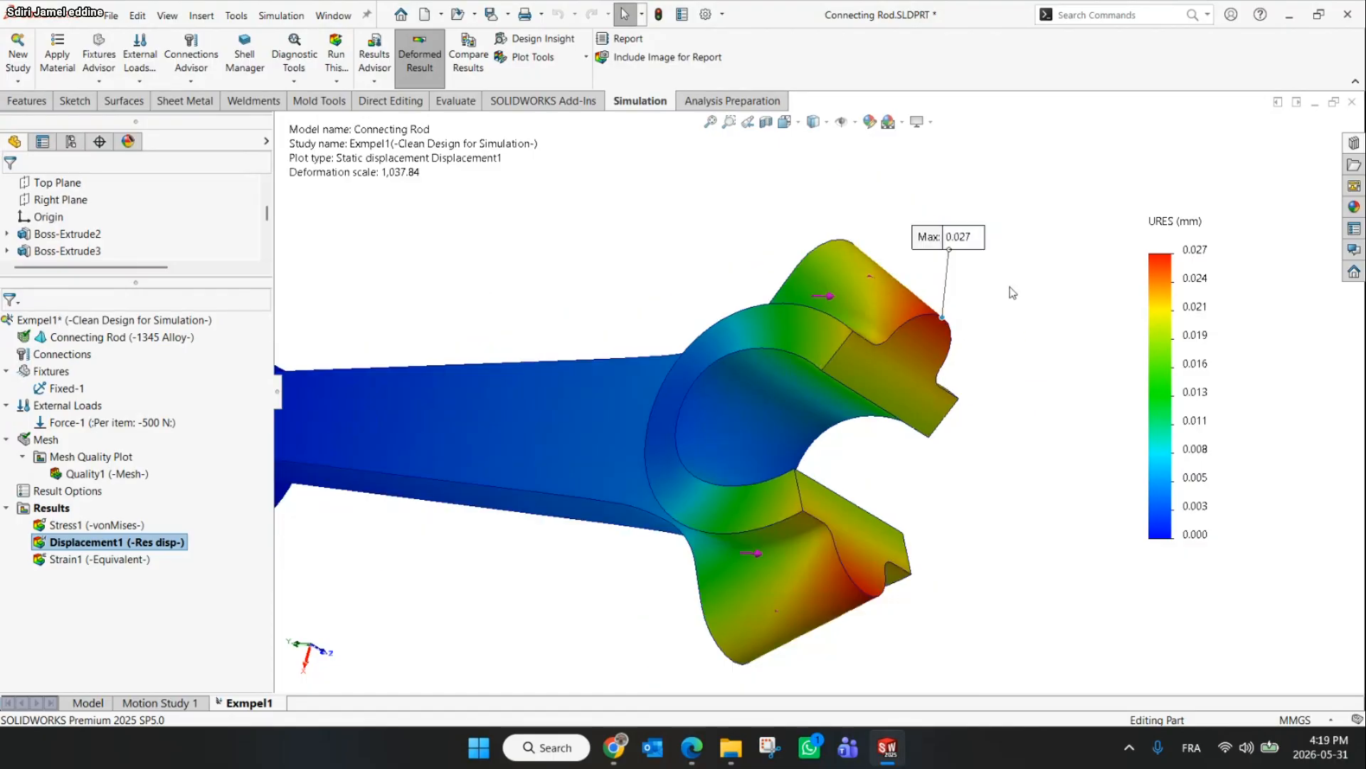
# Probe the displacement at the Max location on the big end's cap and place the probe label beside it
pyautogui.click(576, 61)
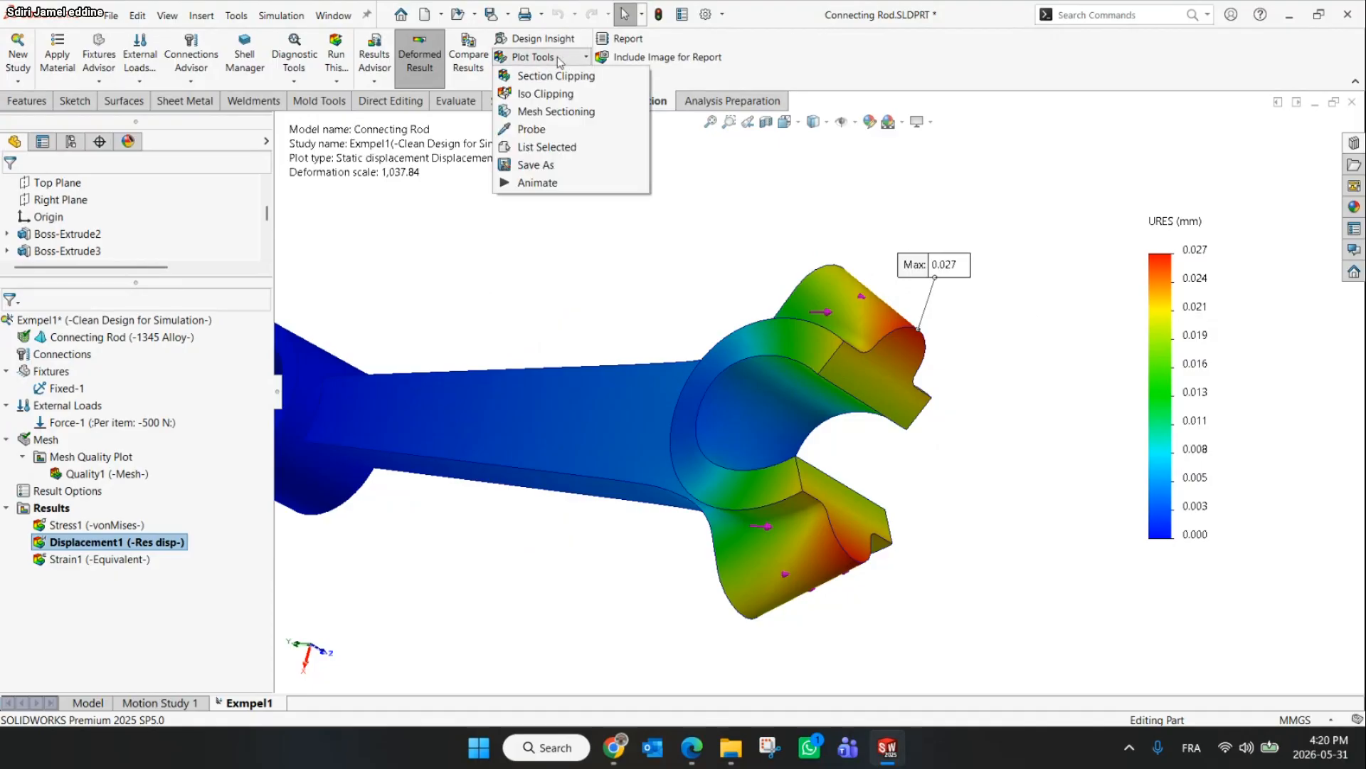
pyautogui.click(532, 130)
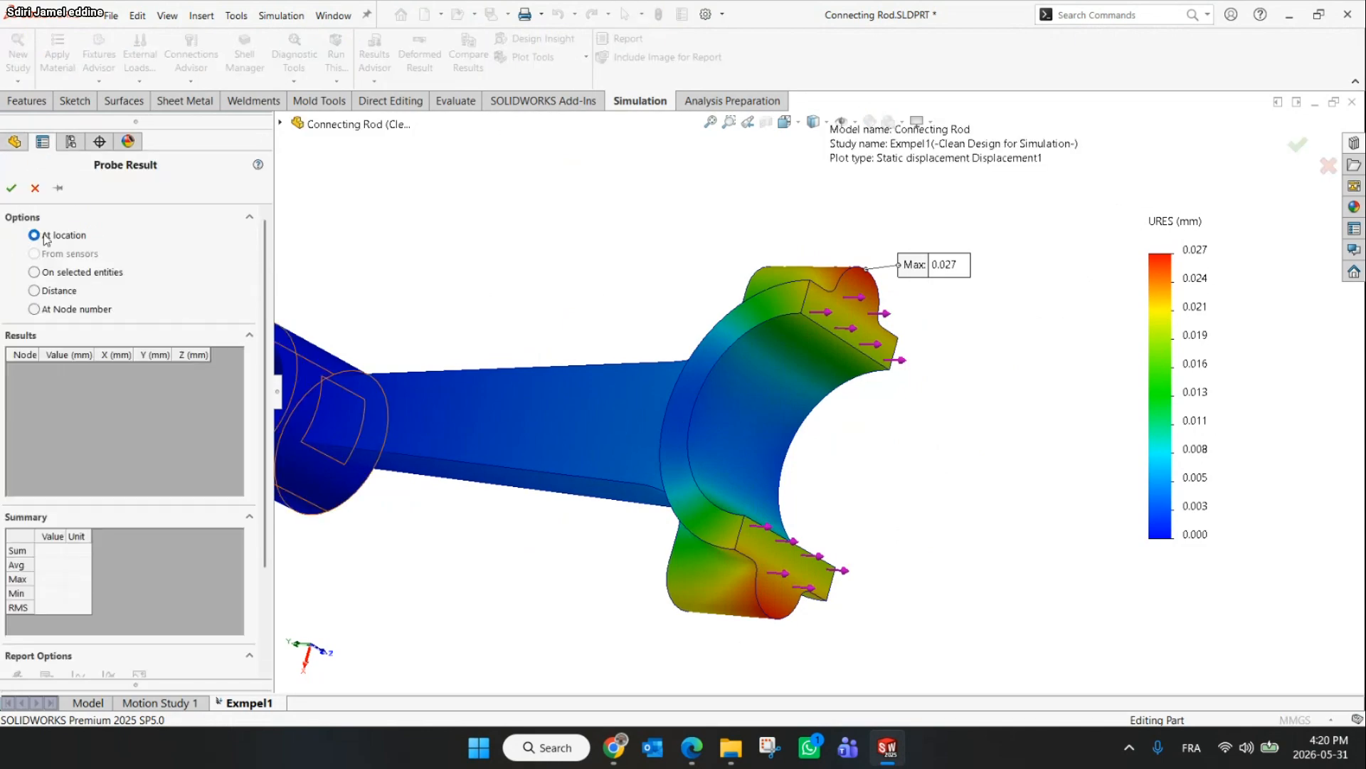
pyautogui.scroll(-6, 837, 277)
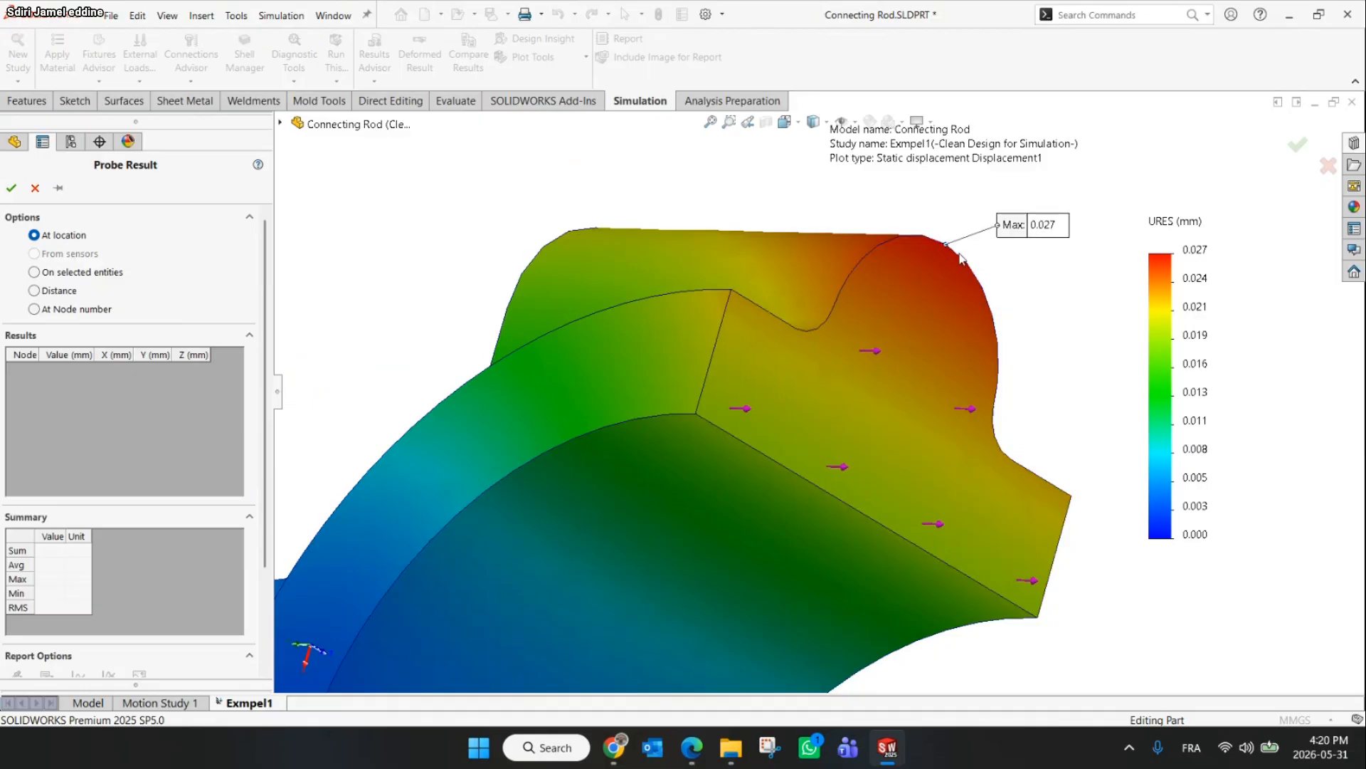
pyautogui.click(946, 246)
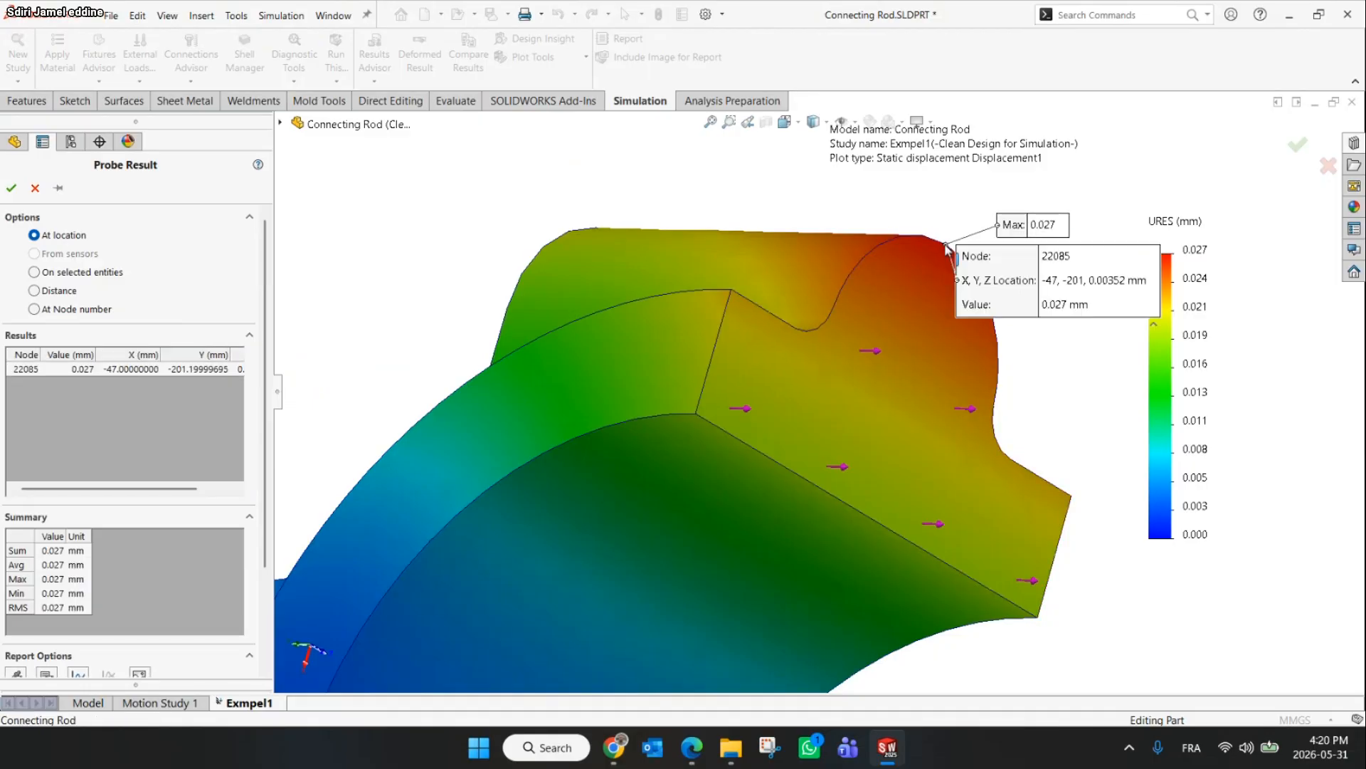
pyautogui.moveTo(1042, 292); pyautogui.dragTo(1152, 355)
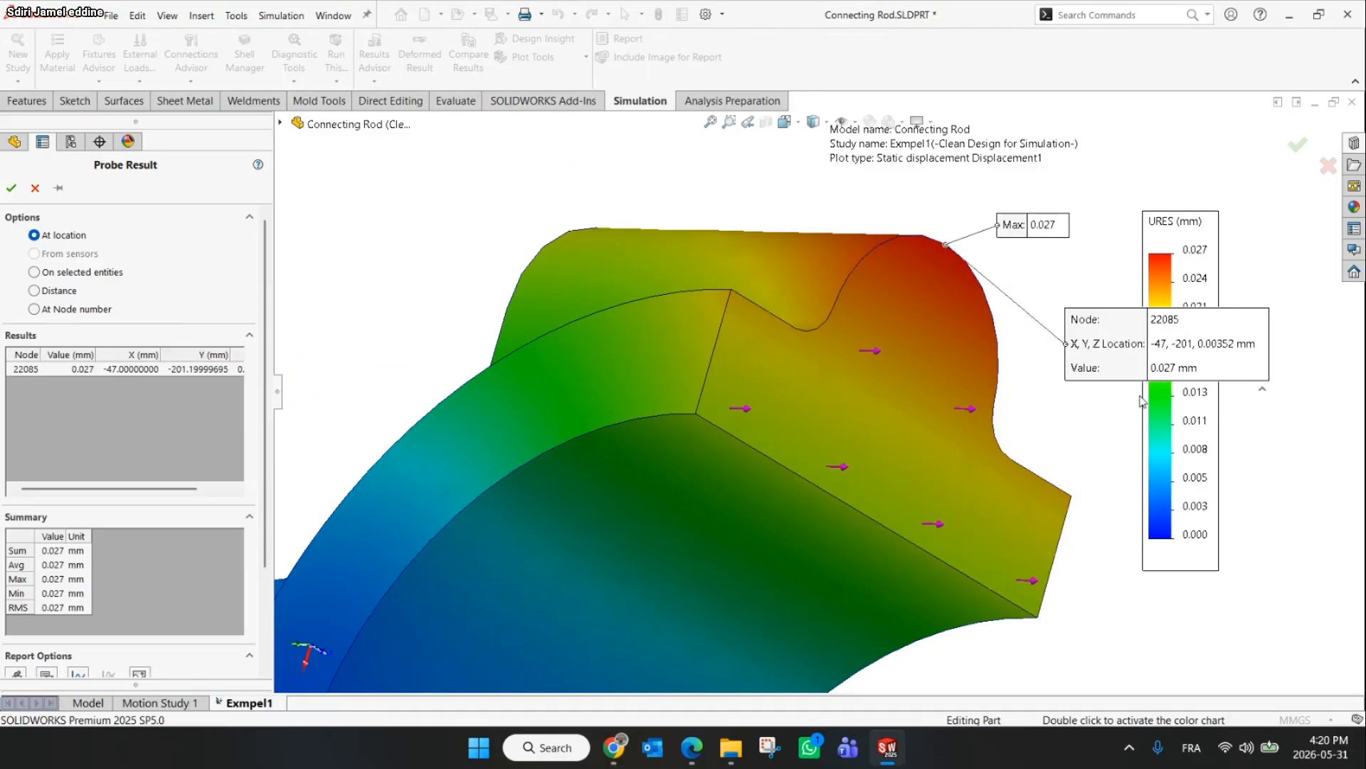
pyautogui.moveTo(1072, 371); pyautogui.dragTo(1019, 362)
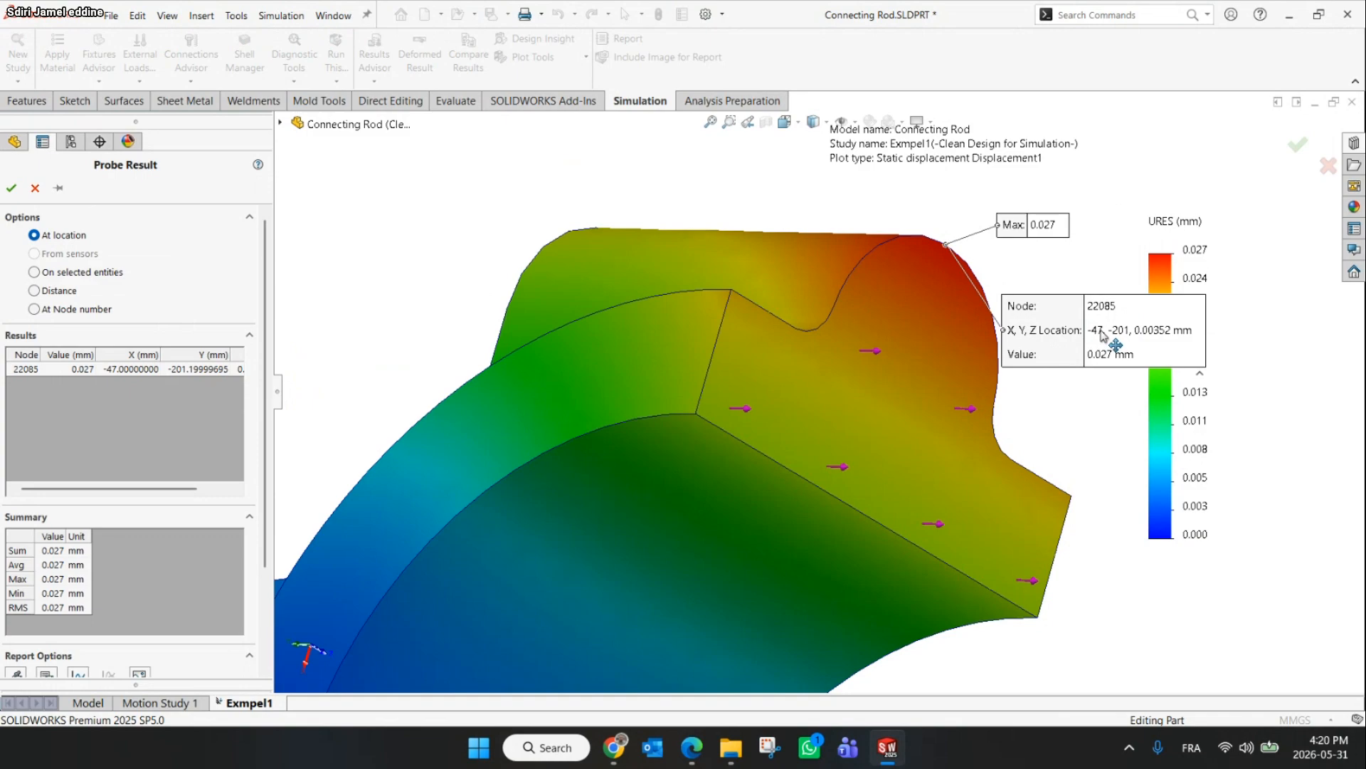
pyautogui.click(19, 188)
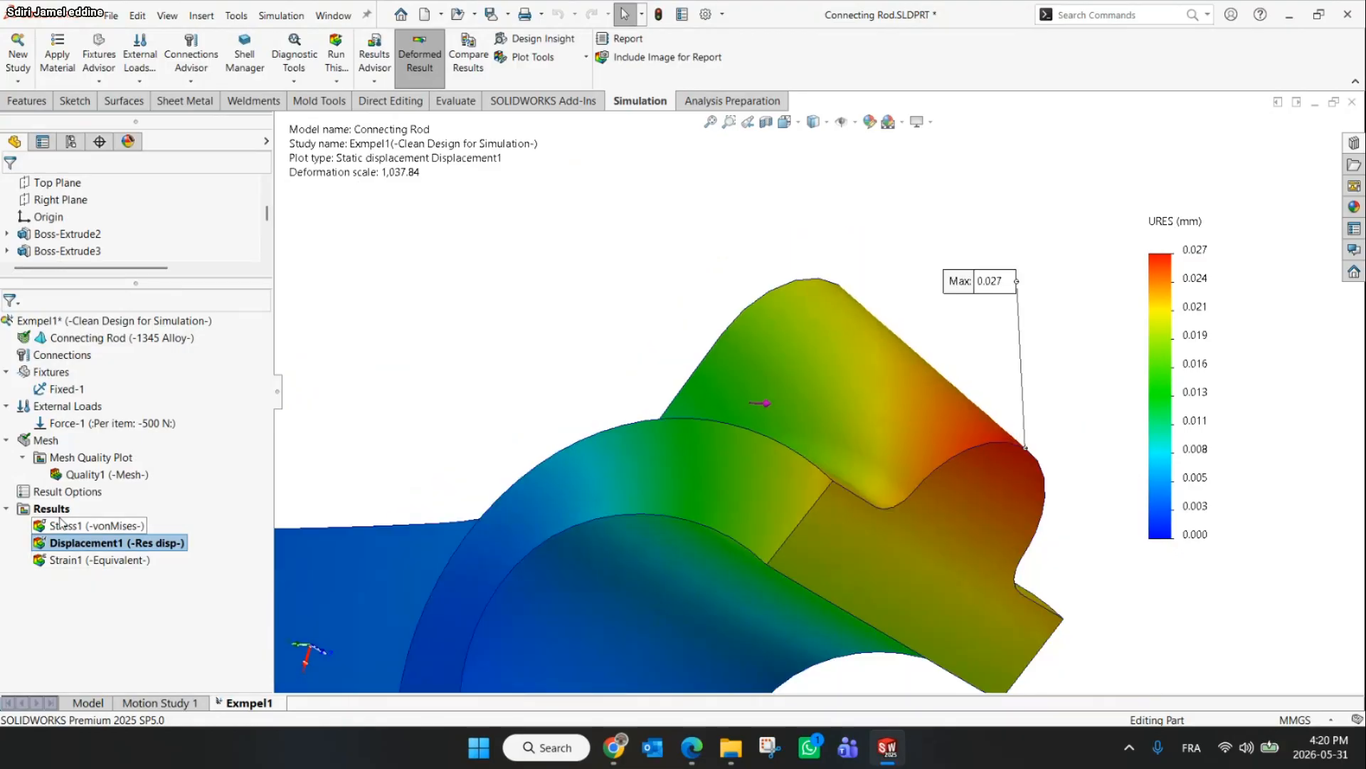
# Show the stress plot and probe it at node number 22085
pyautogui.click(64, 518)
pyautogui.scroll(6, 525, 479)
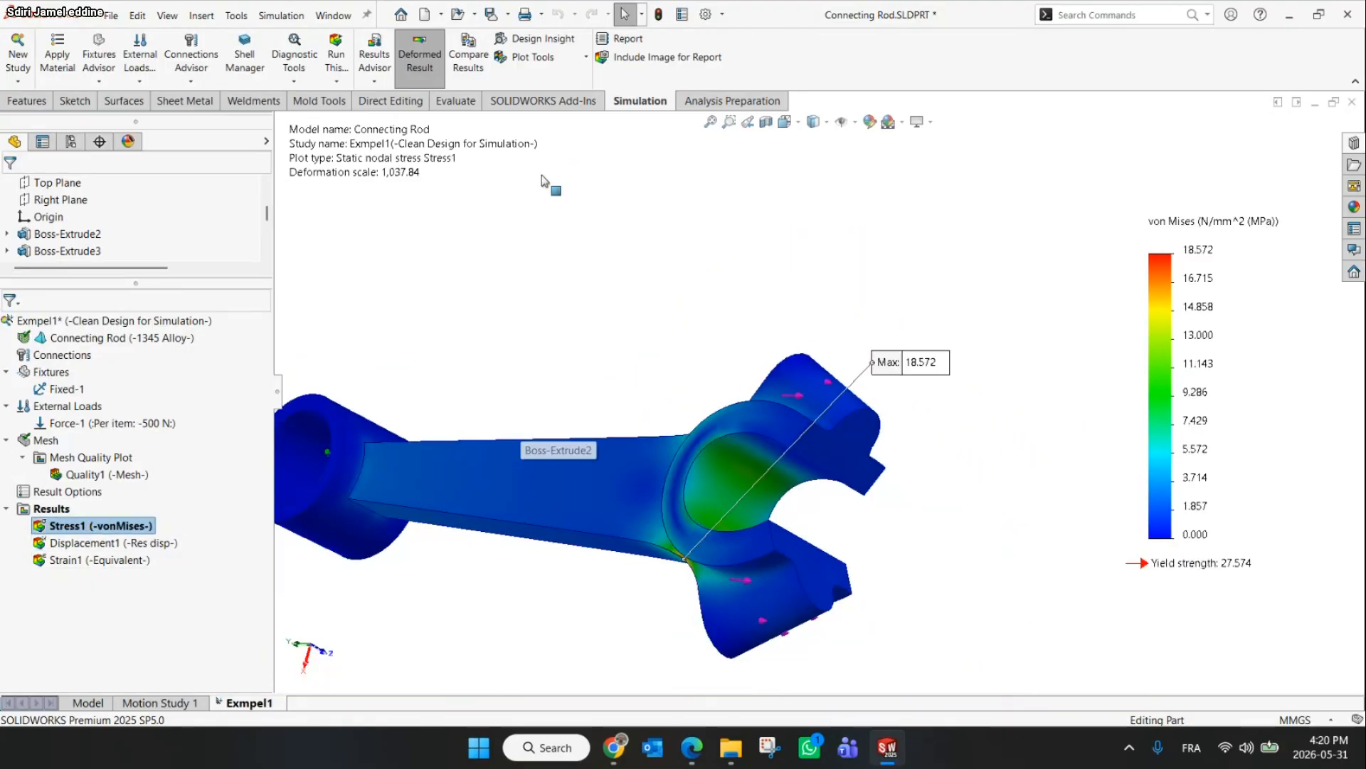
pyautogui.click(569, 58)
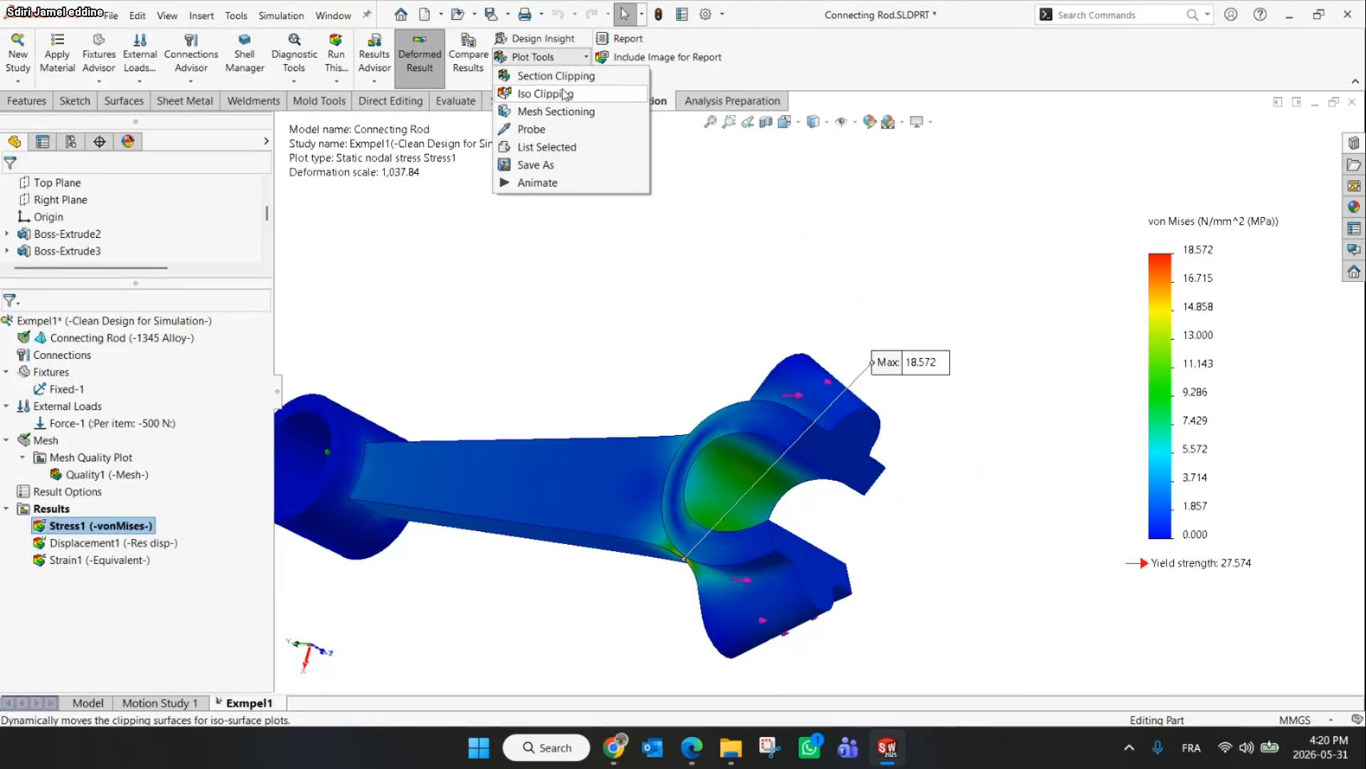
pyautogui.click(549, 130)
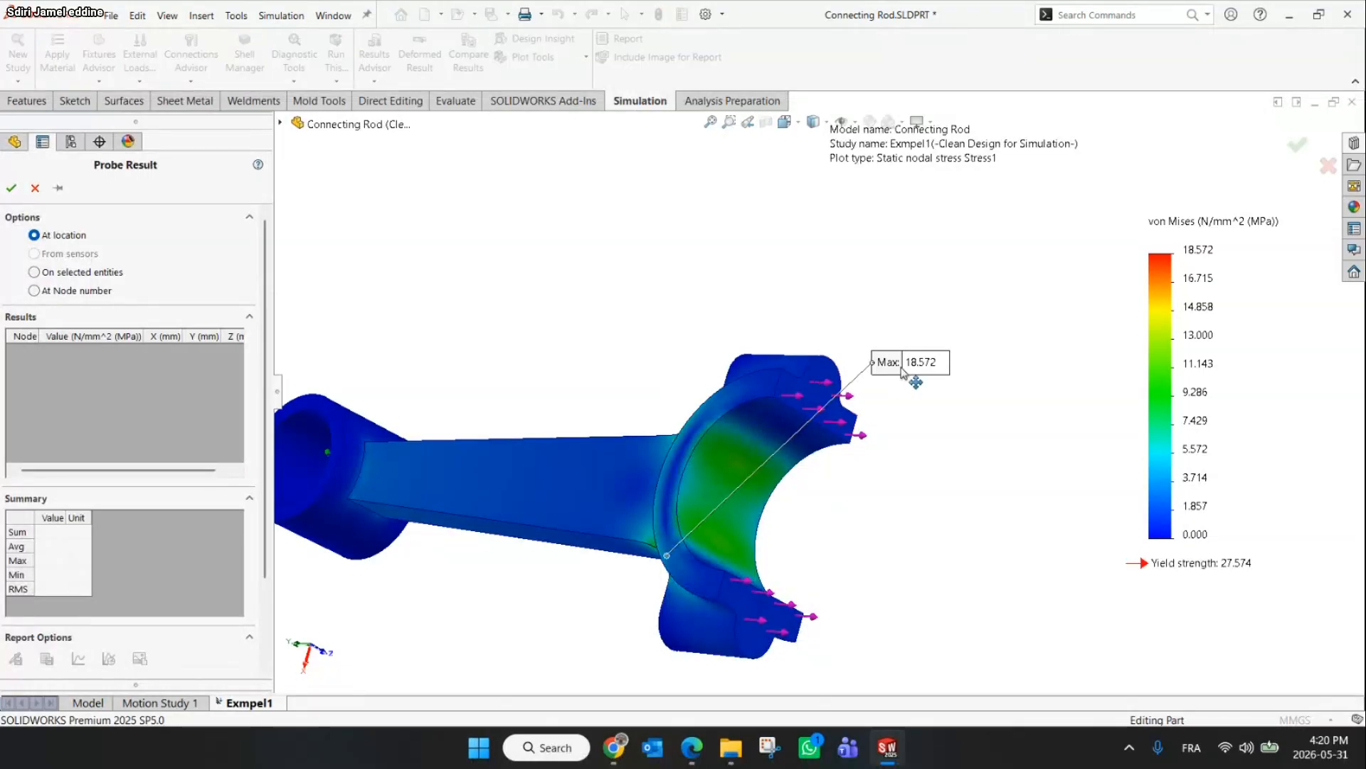
pyautogui.moveTo(902, 366); pyautogui.dragTo(431, 313)
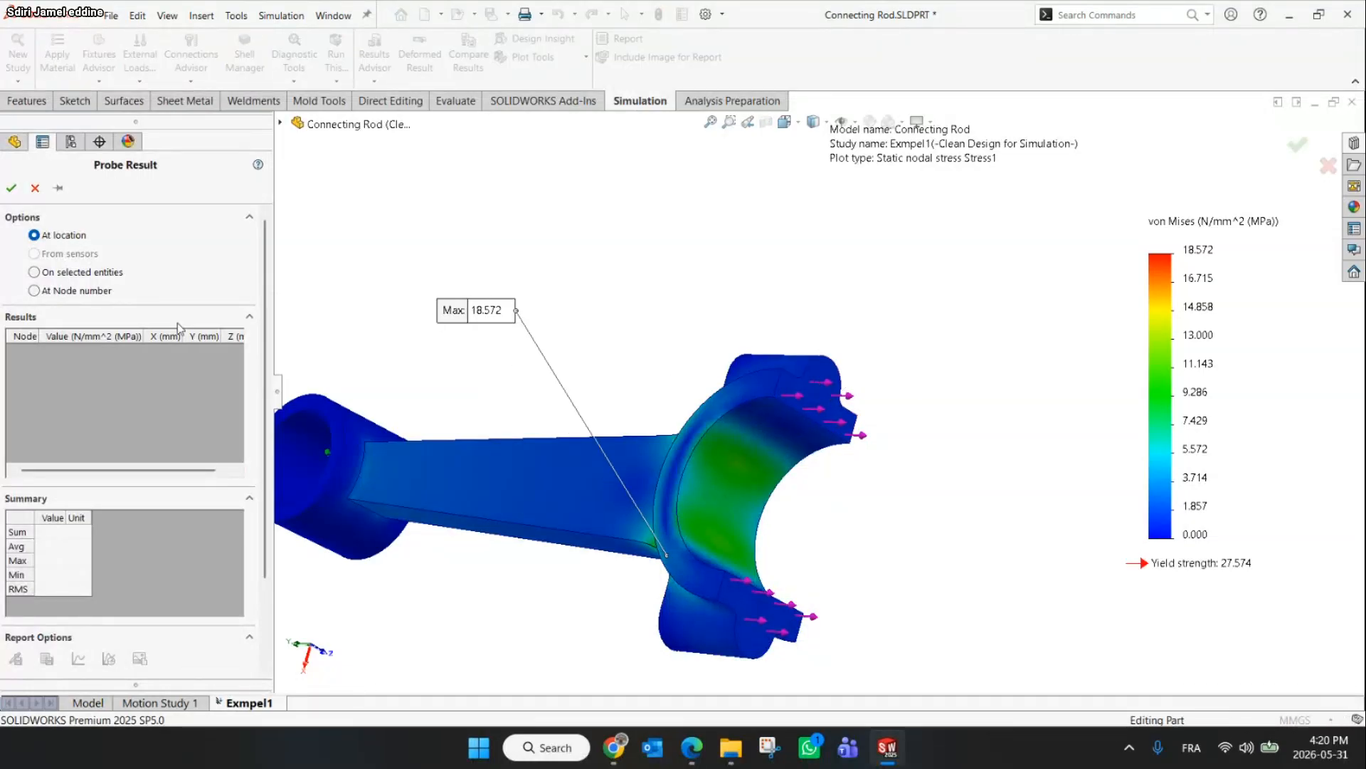
pyautogui.click(34, 291)
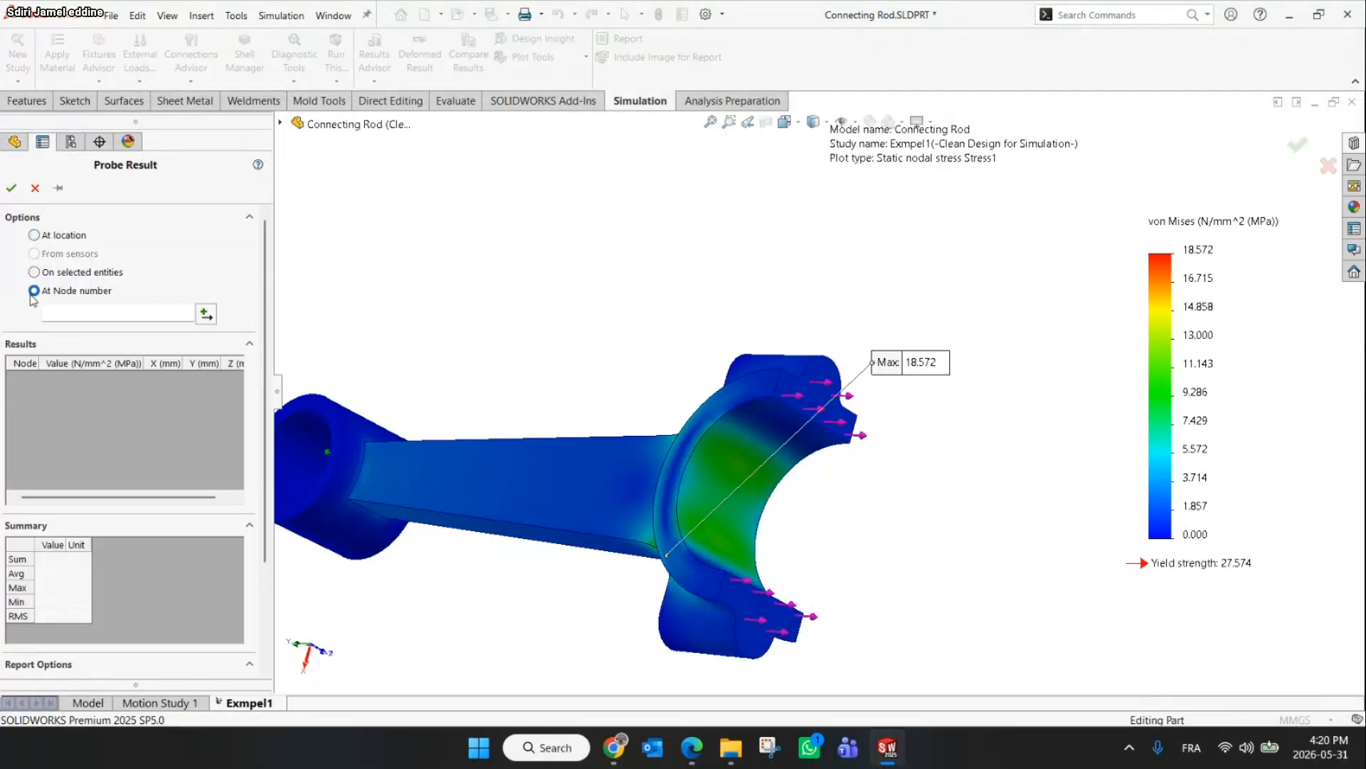
pyautogui.click(82, 310)
pyautogui.write('22085')
pyautogui.click(206, 314)
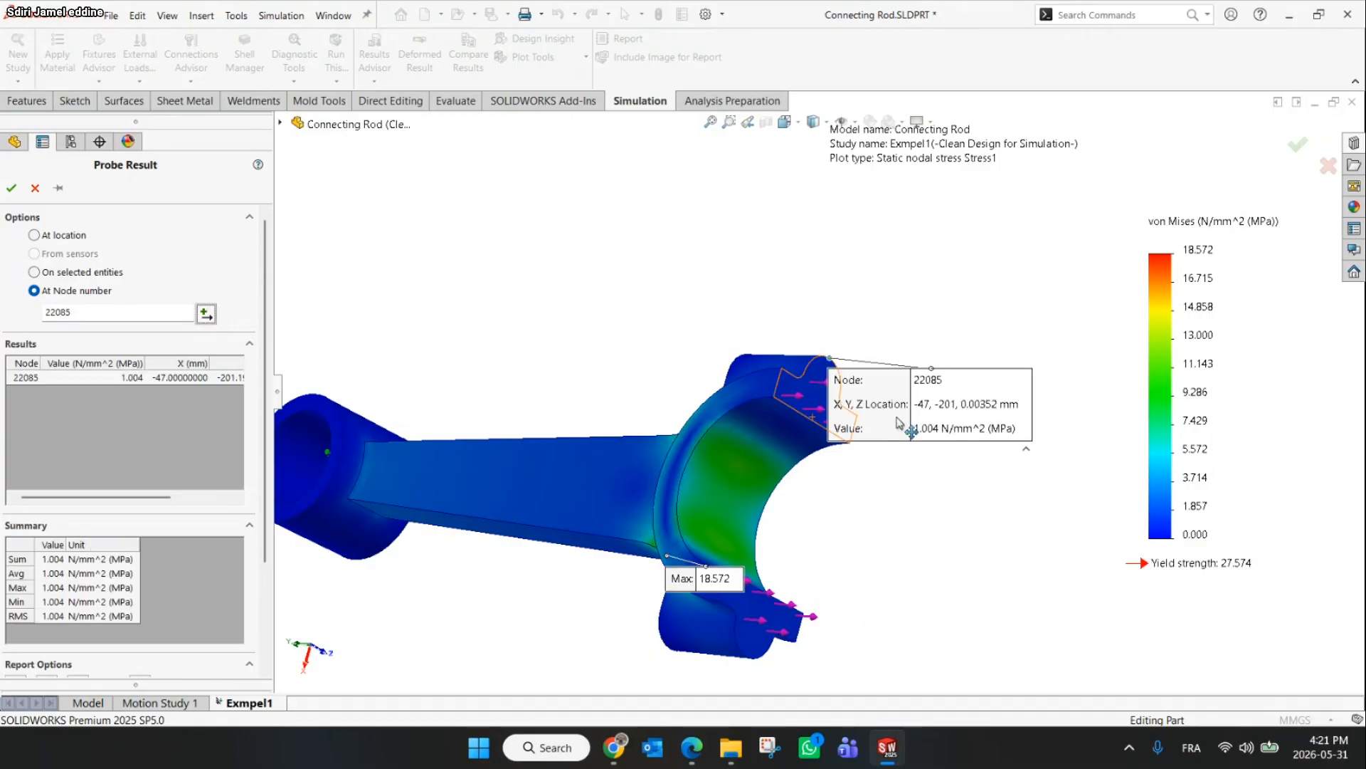
# Move the node probe label beside the big end's cap
pyautogui.moveTo(900, 425)
pyautogui.mouseDown()
pyautogui.moveTo(855, 295)
pyautogui.moveTo(858, 313)
pyautogui.mouseUp()
pyautogui.scroll(-5, 830, 361)
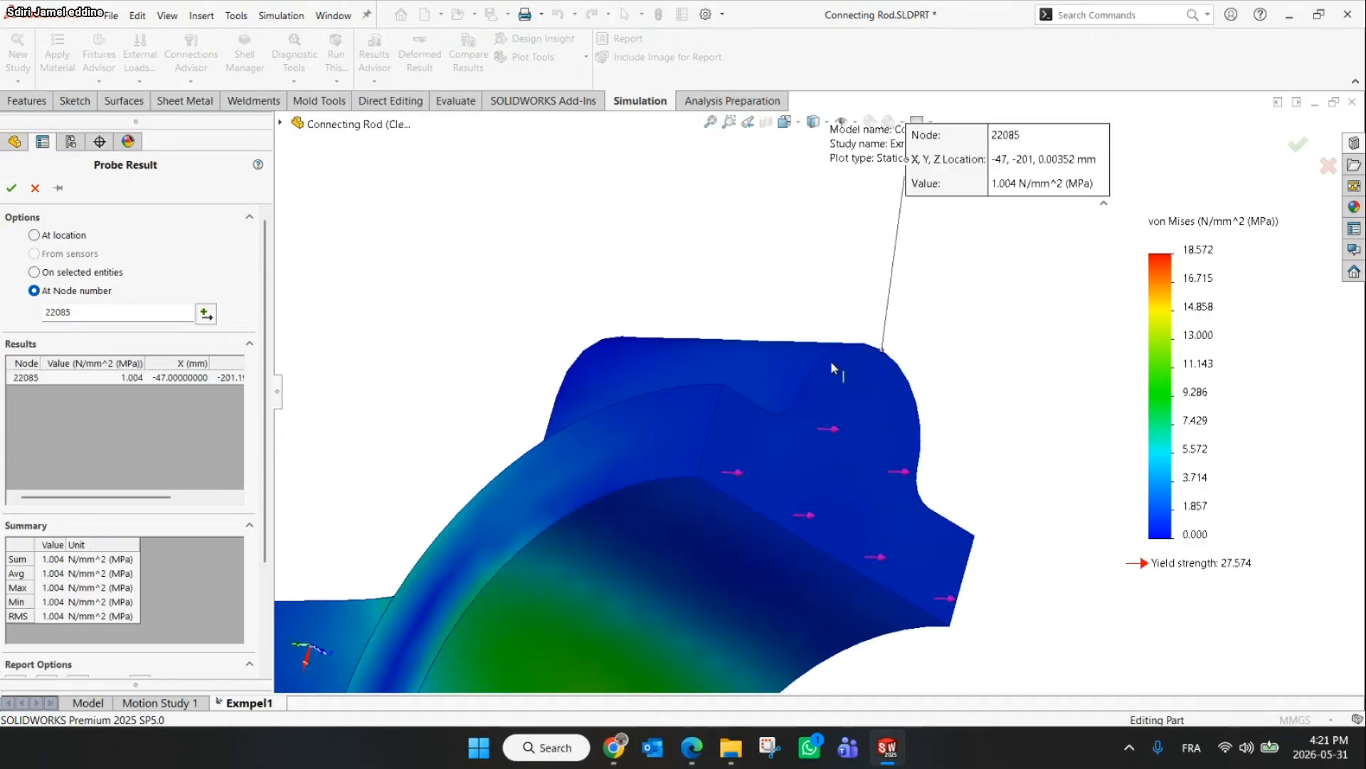
pyautogui.scroll(-2, 831, 361)
pyautogui.moveTo(1001, 197)
pyautogui.mouseDown()
pyautogui.moveTo(1004, 274)
pyautogui.moveTo(1030, 324)
pyautogui.mouseUp()
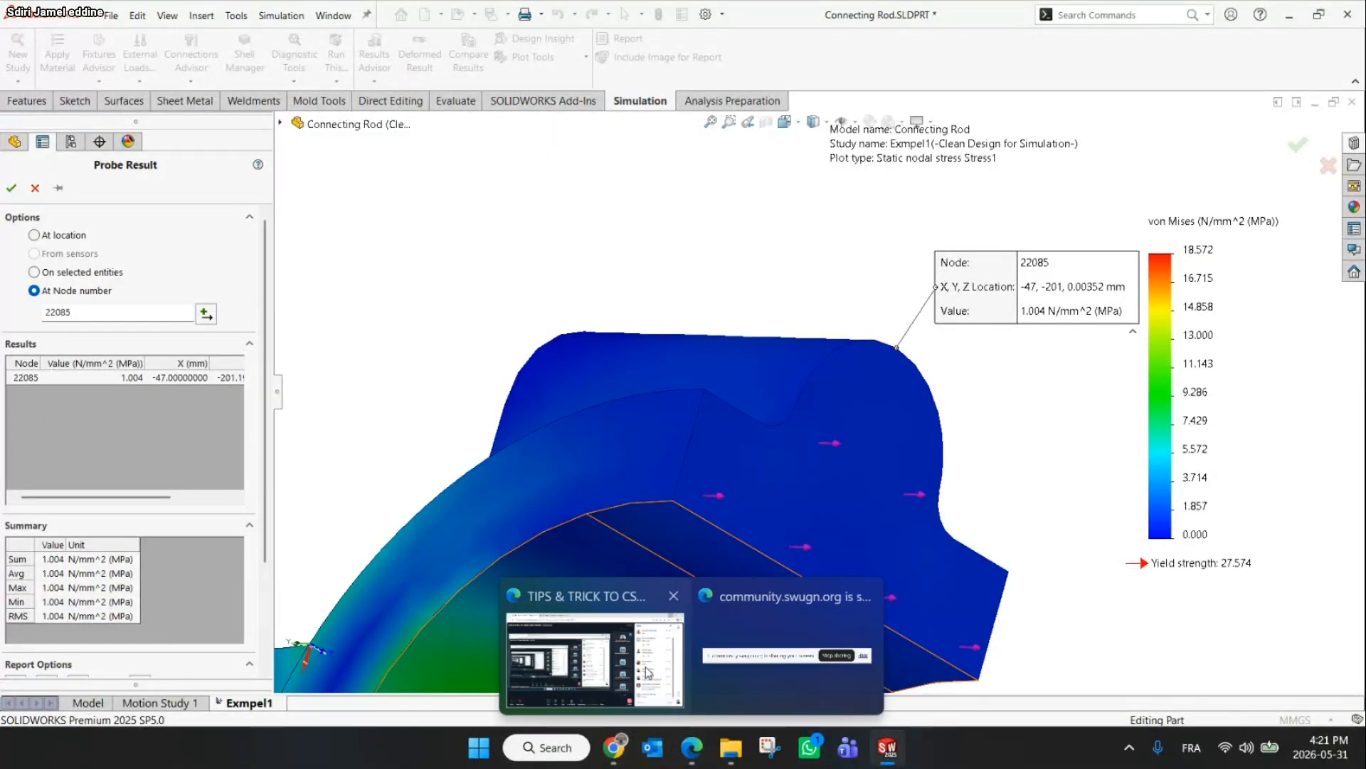
# Switch to the meeting in the browser, mute and unmute the microphone, and return to the model
pyautogui.click(611, 620)
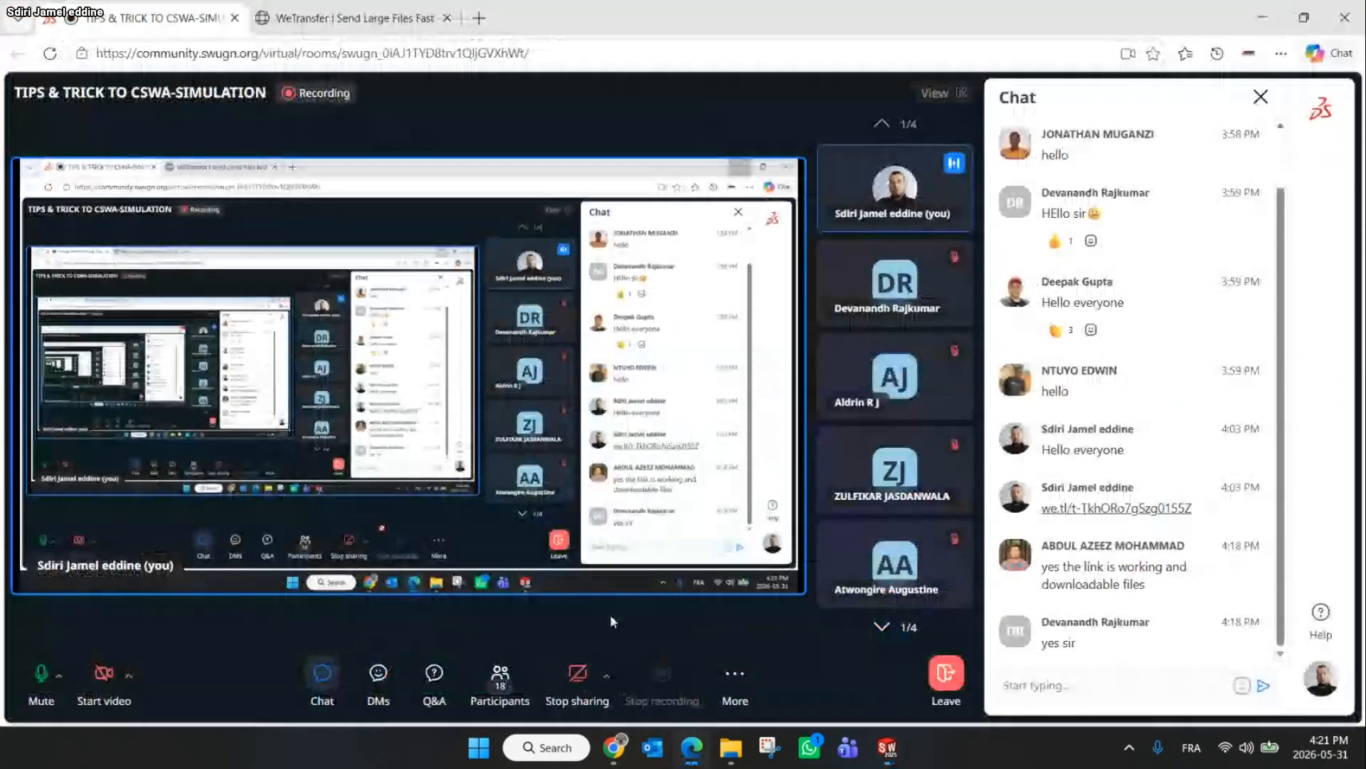
pyautogui.click(37, 676)
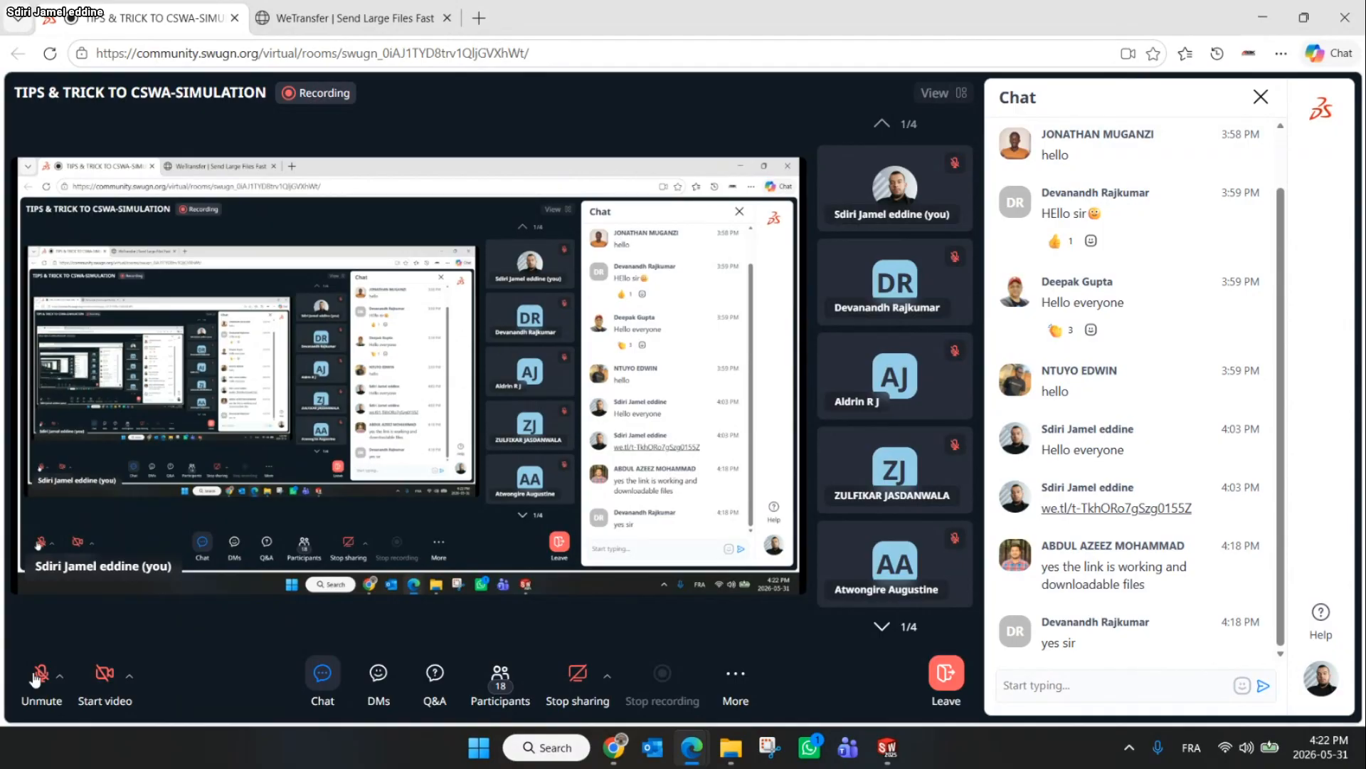
pyautogui.click(39, 676)
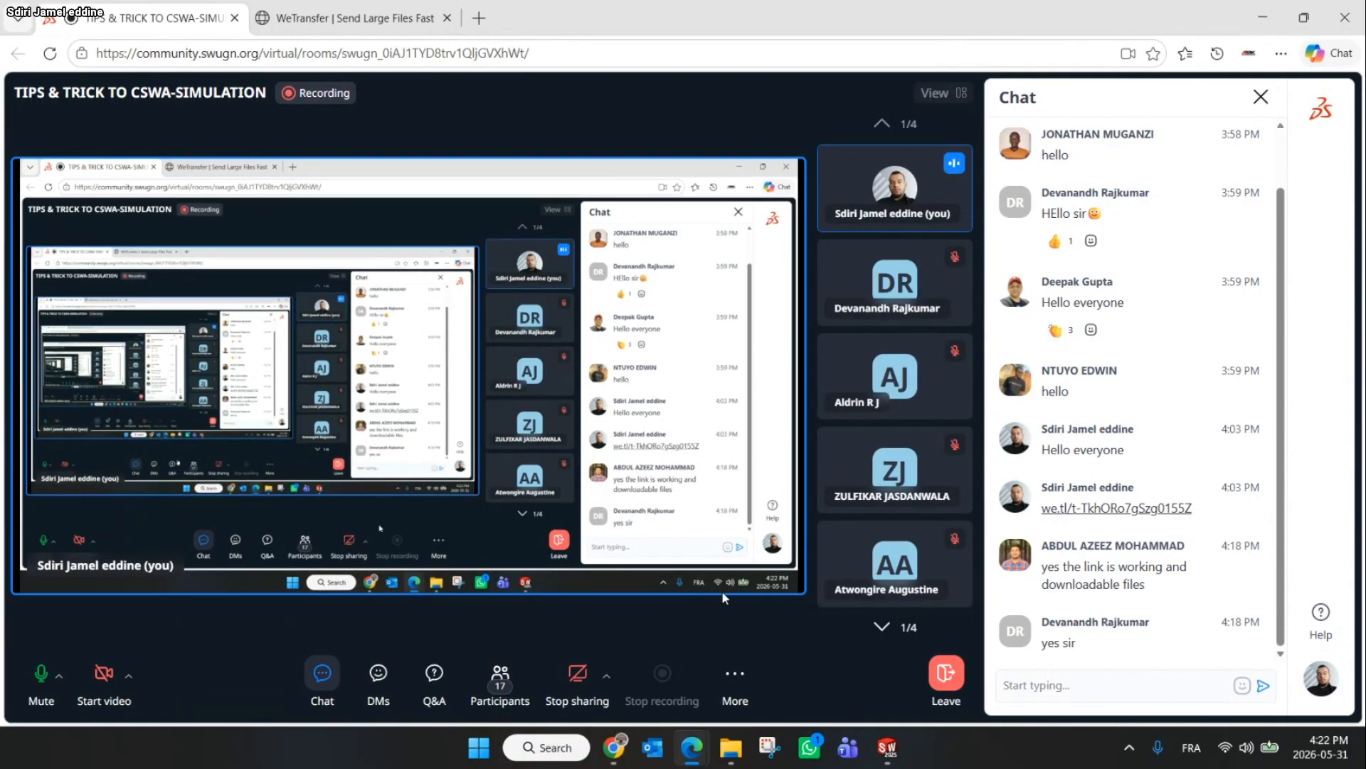
pyautogui.click(1274, 7)
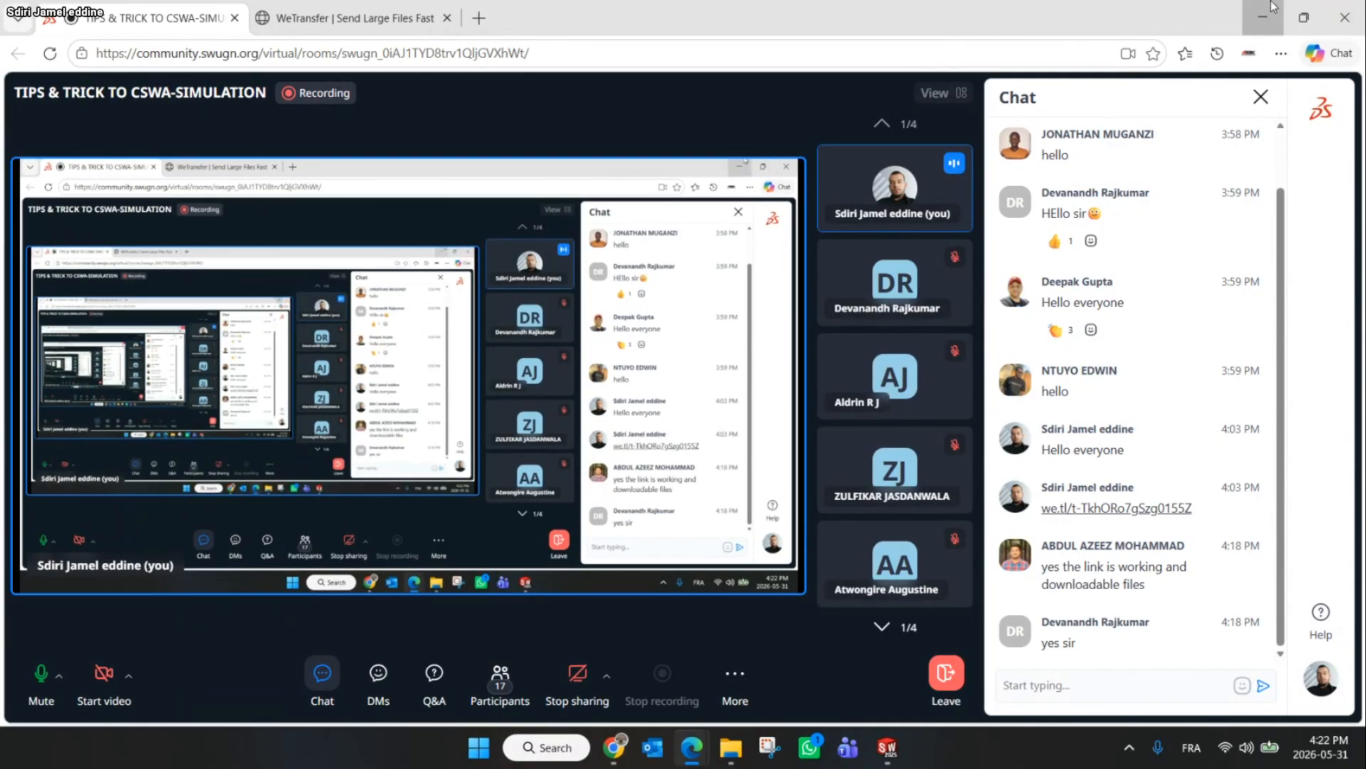
pyautogui.scroll(4, 872, 470)
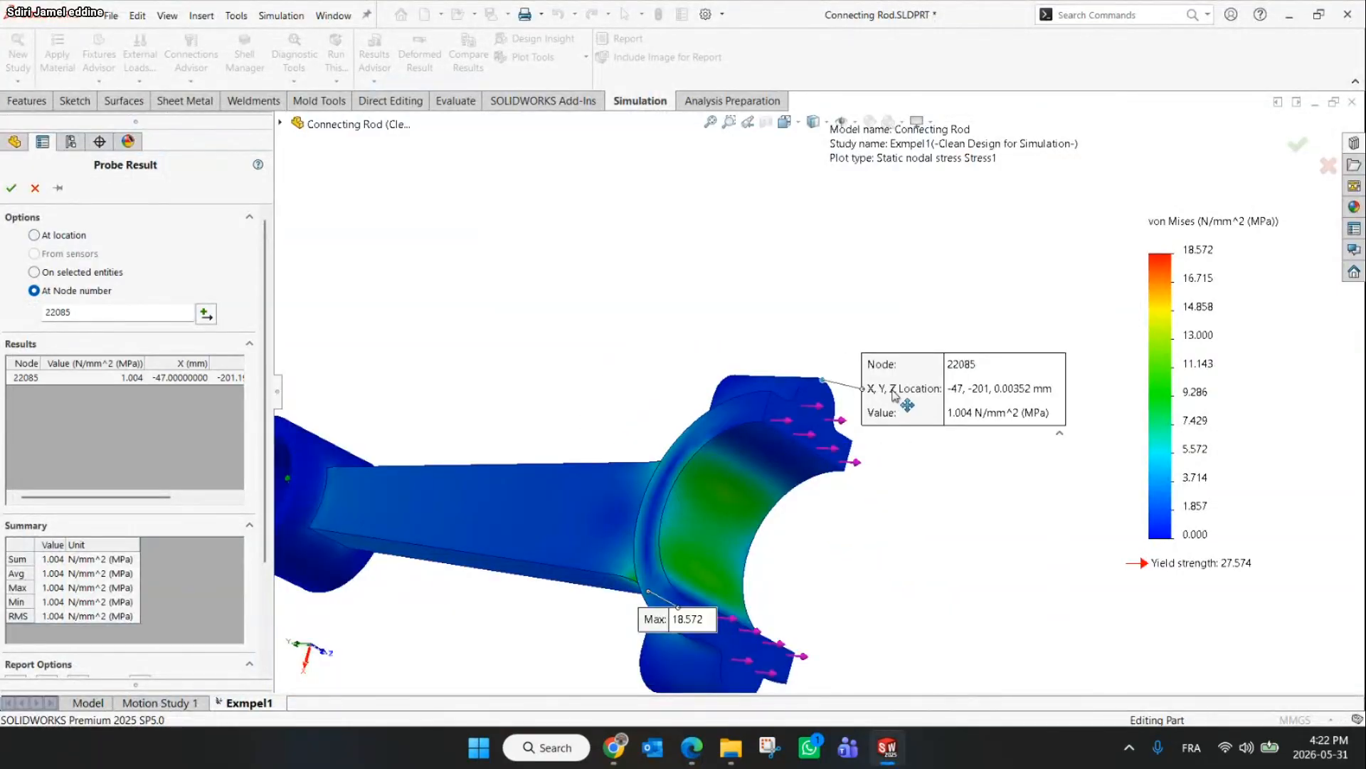
# Move the node probe label above the big end's cap and close the probe result
pyautogui.moveTo(892, 391); pyautogui.dragTo(890, 298)
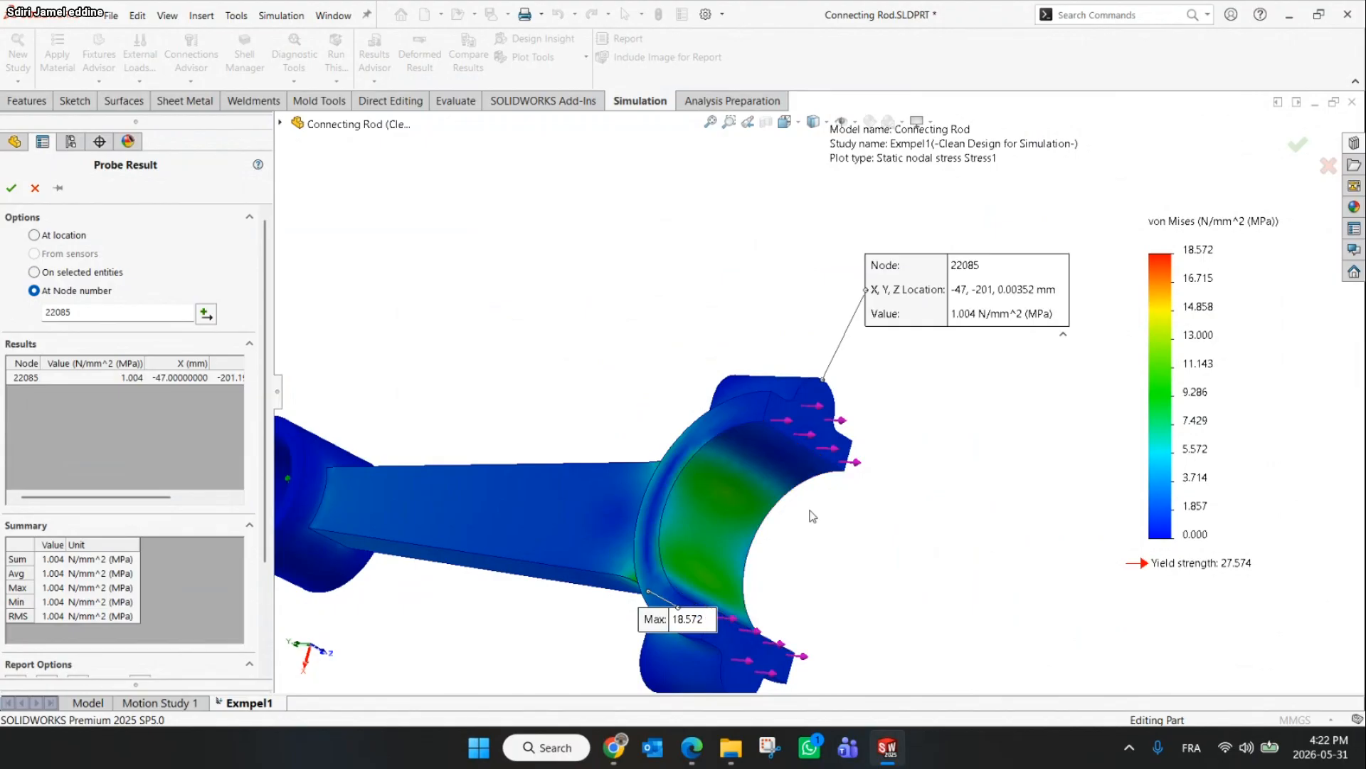
pyautogui.scroll(3, 819, 462)
pyautogui.click(35, 188)
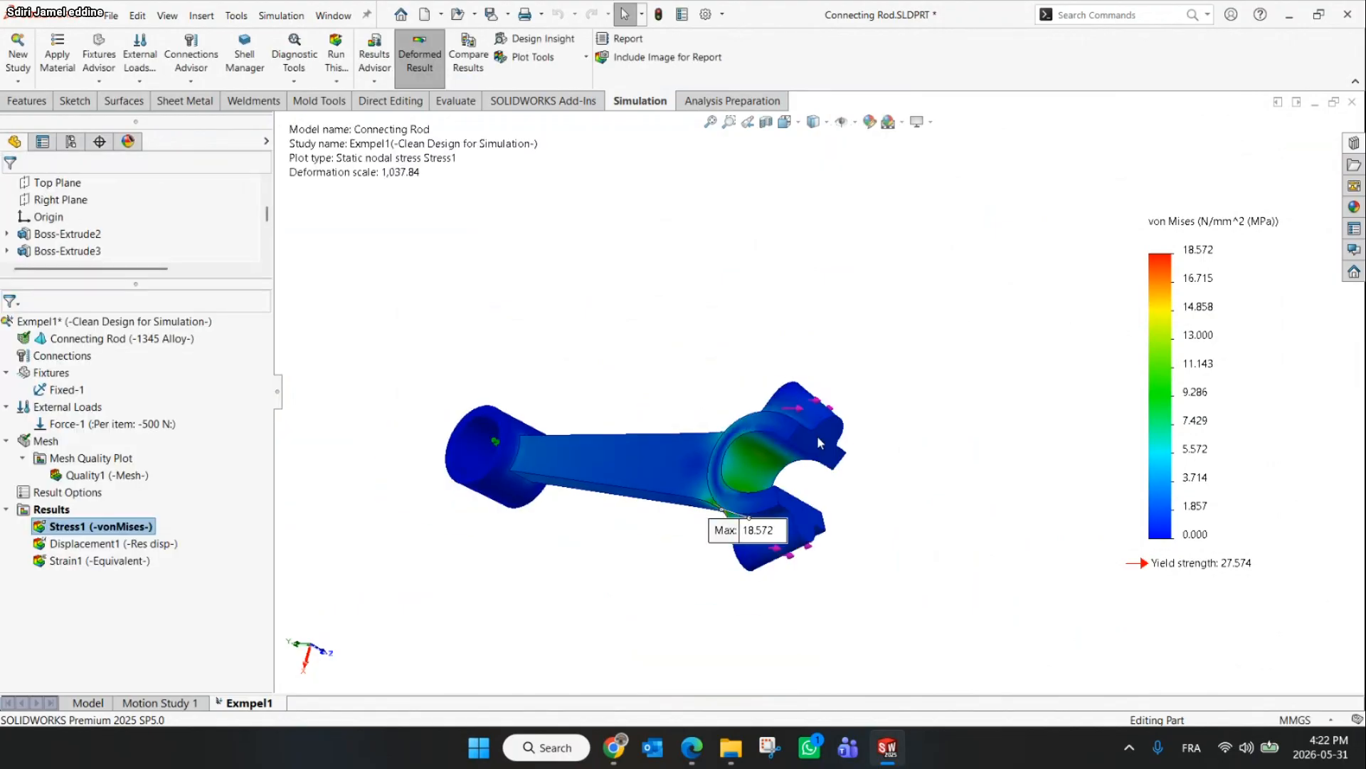
# Move the Max stress label below the rod's shank
pyautogui.moveTo(696, 419); pyautogui.dragTo(755, 396, button='middle')
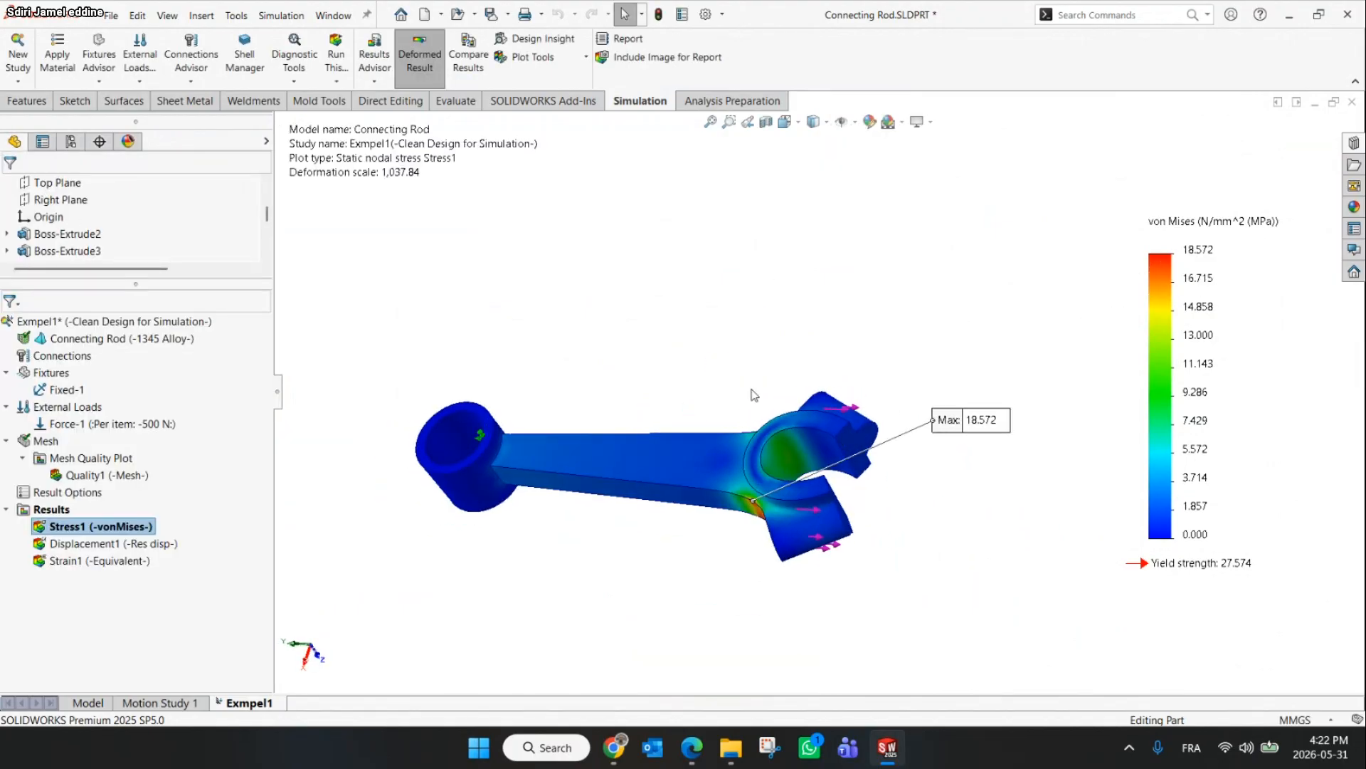
pyautogui.moveTo(964, 420); pyautogui.dragTo(614, 603)
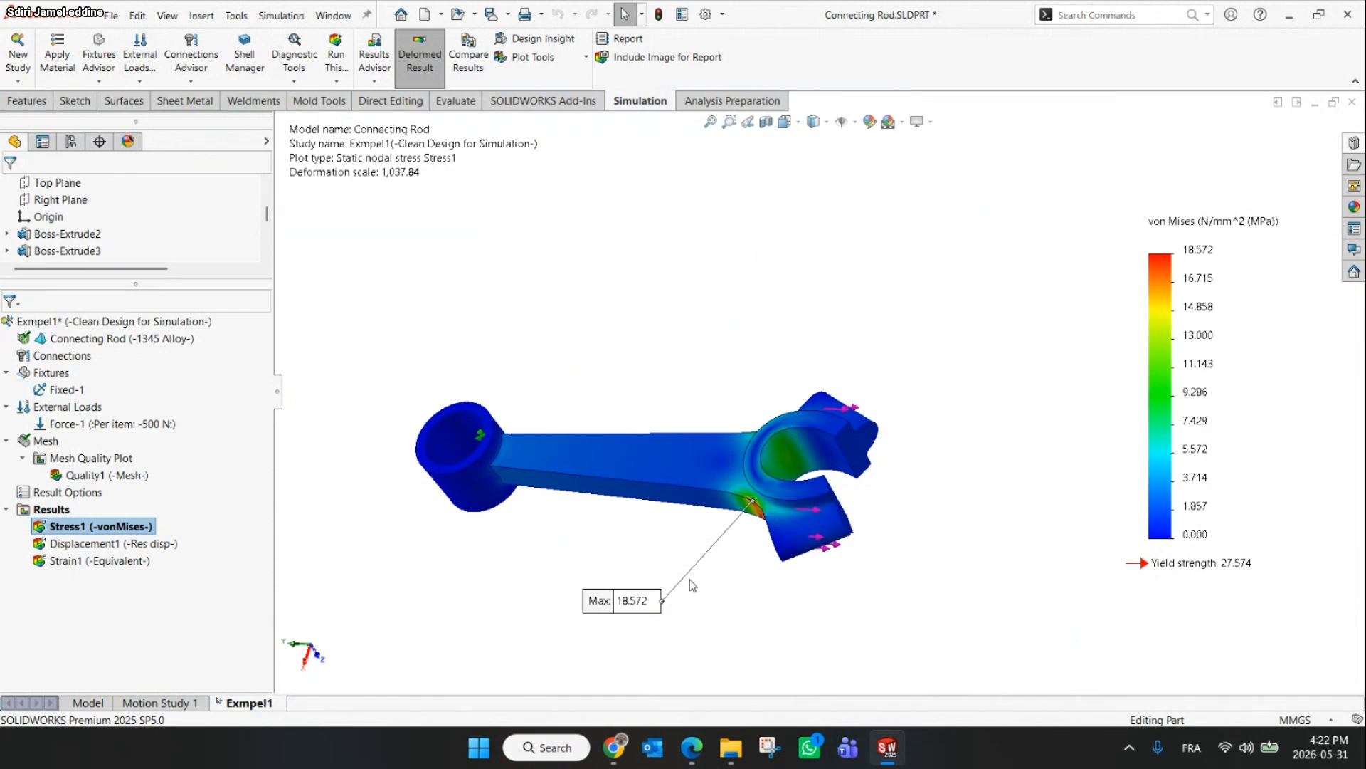
# Switch to the browser to review the Sheet Metal Part application slide, then return to the model
pyautogui.click(616, 749)
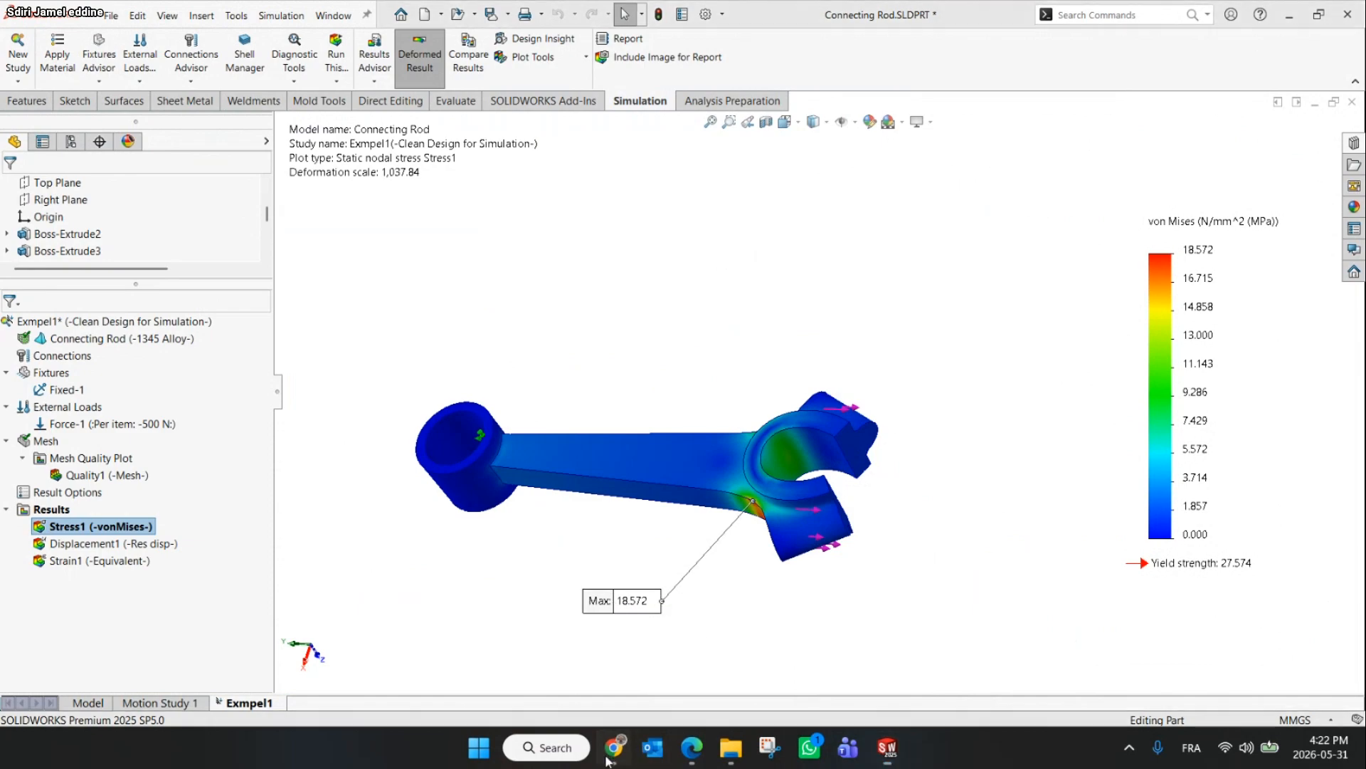
pyautogui.scroll(-1, 826, 512)
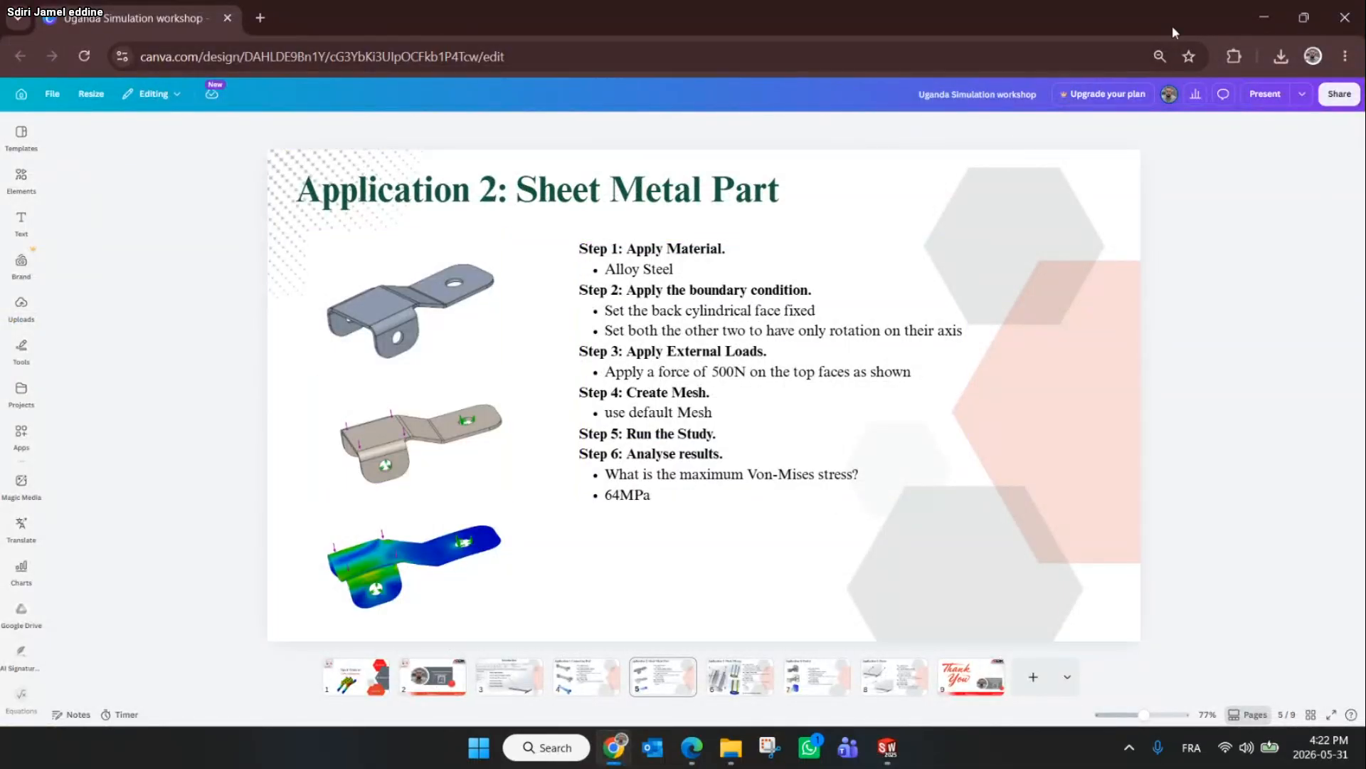
pyautogui.click(1264, 17)
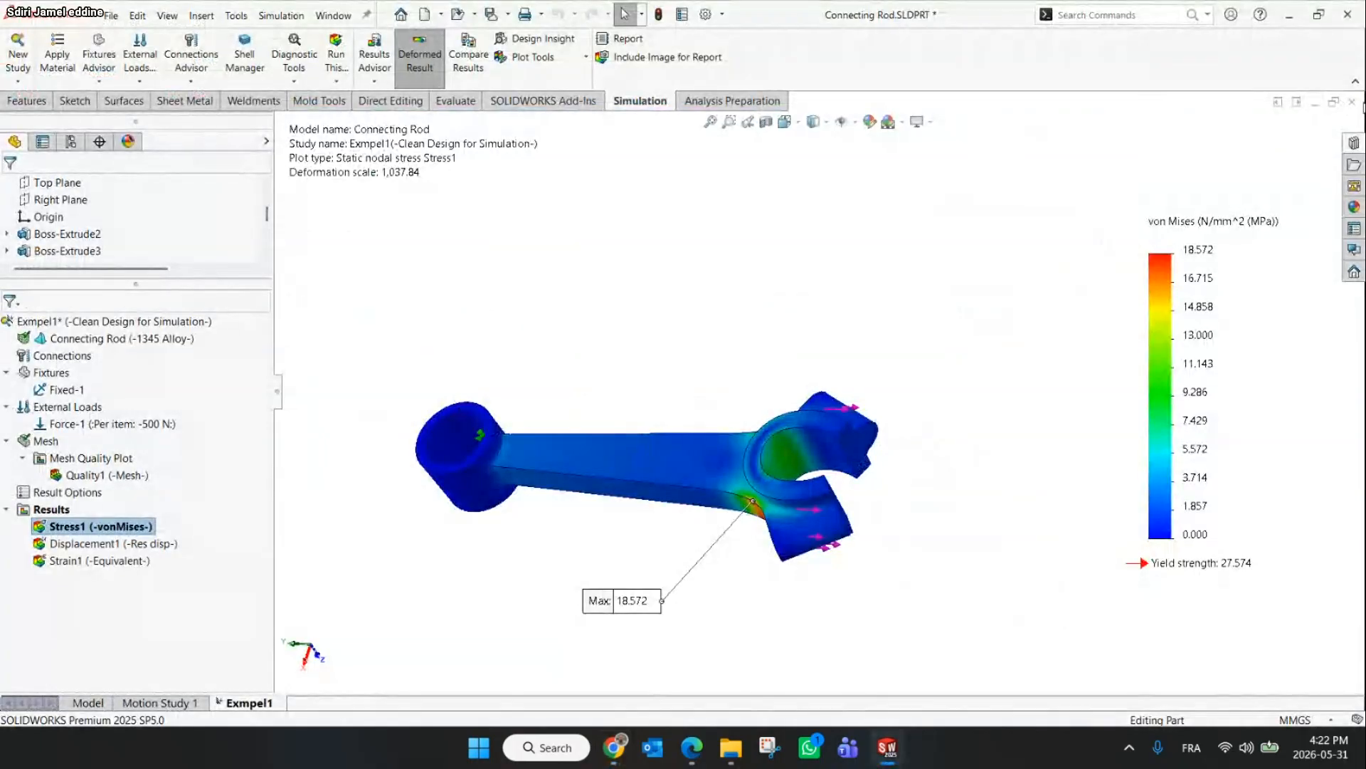
# Leave the connecting rod model and open the STEP Version folder inside the Part File folder
pyautogui.click(1352, 102)
pyautogui.click(617, 385)
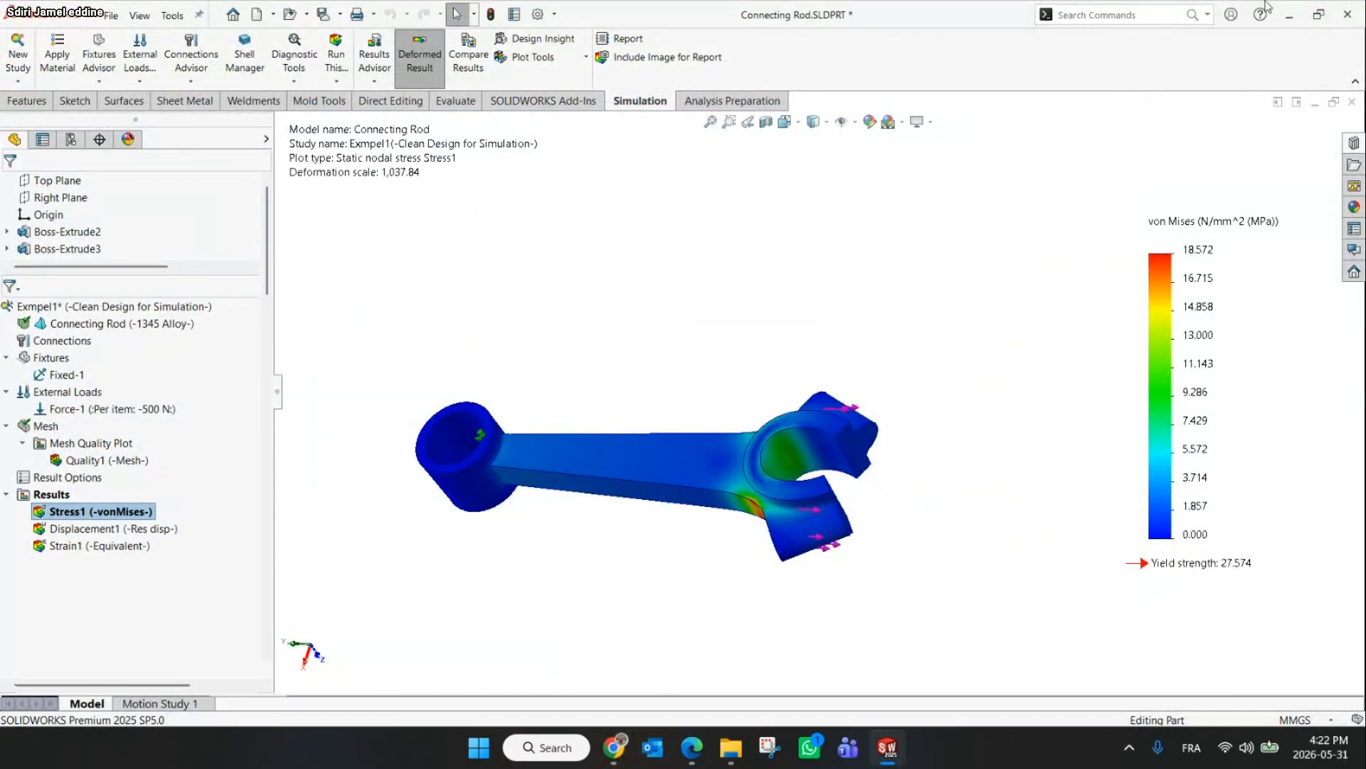
pyautogui.click(1290, 16)
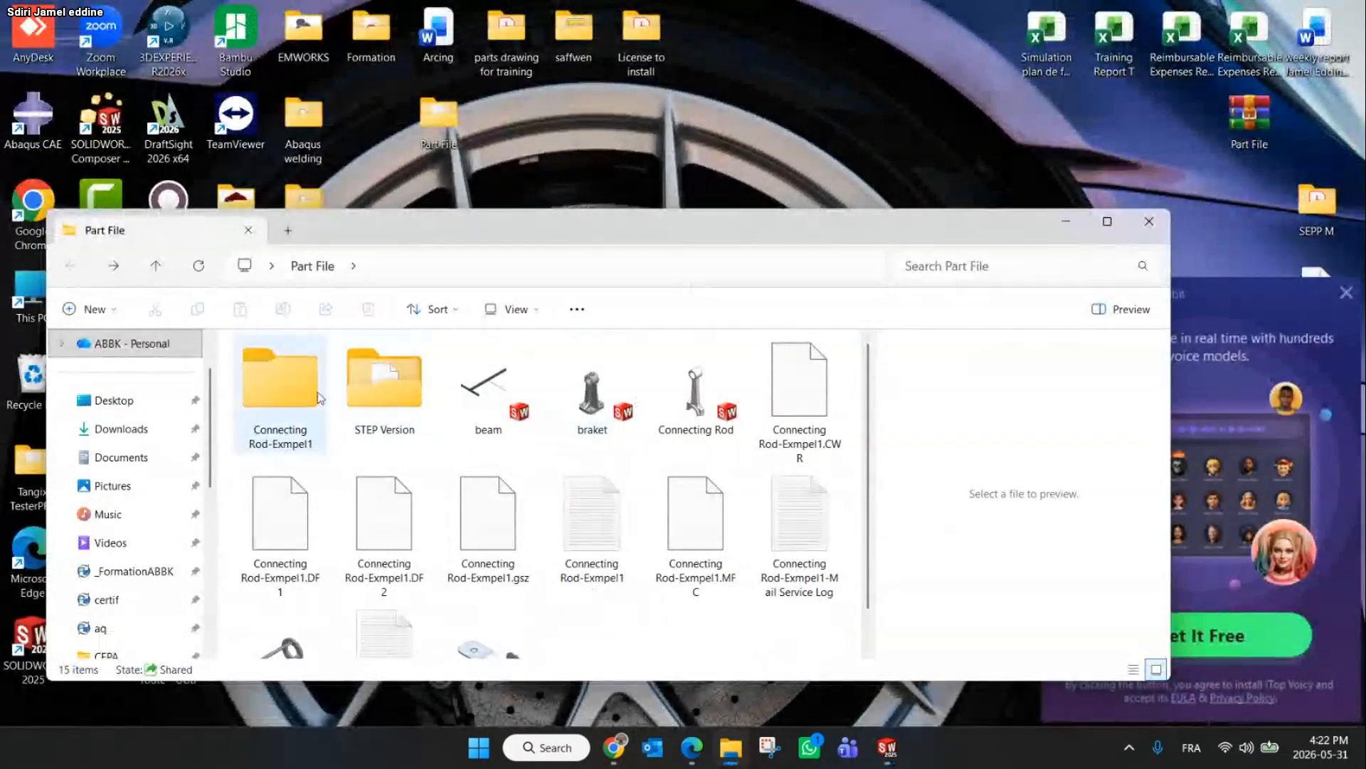
pyautogui.click(1346, 293)
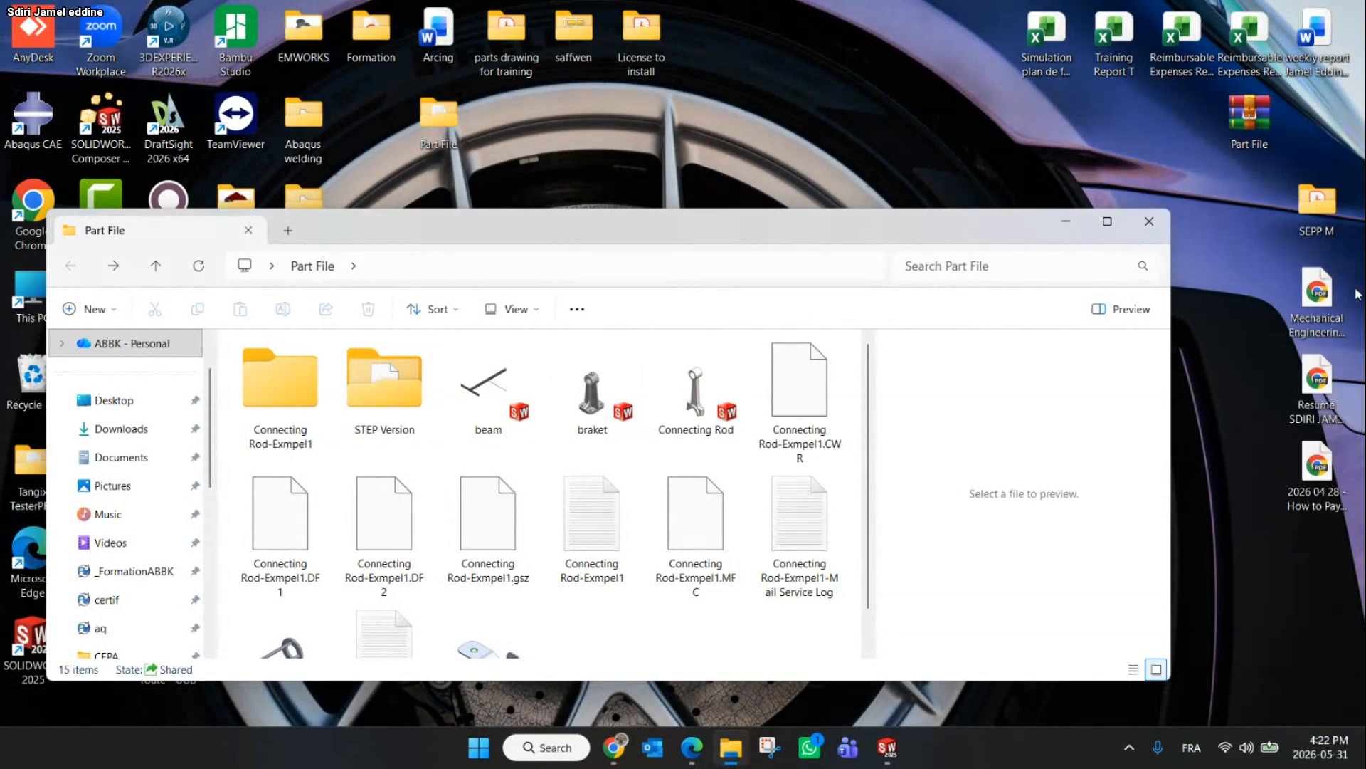
pyautogui.click(382, 384)
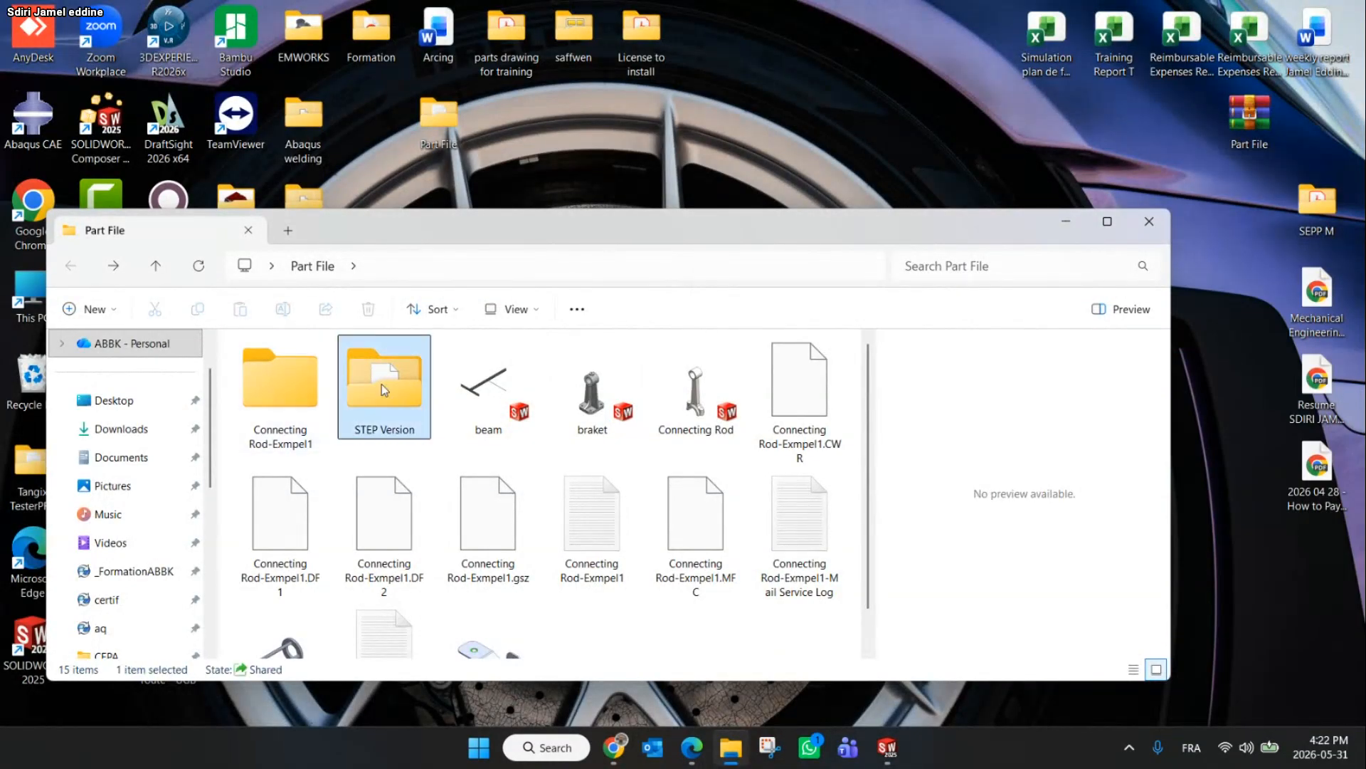
pyautogui.doubleClick(376, 397)
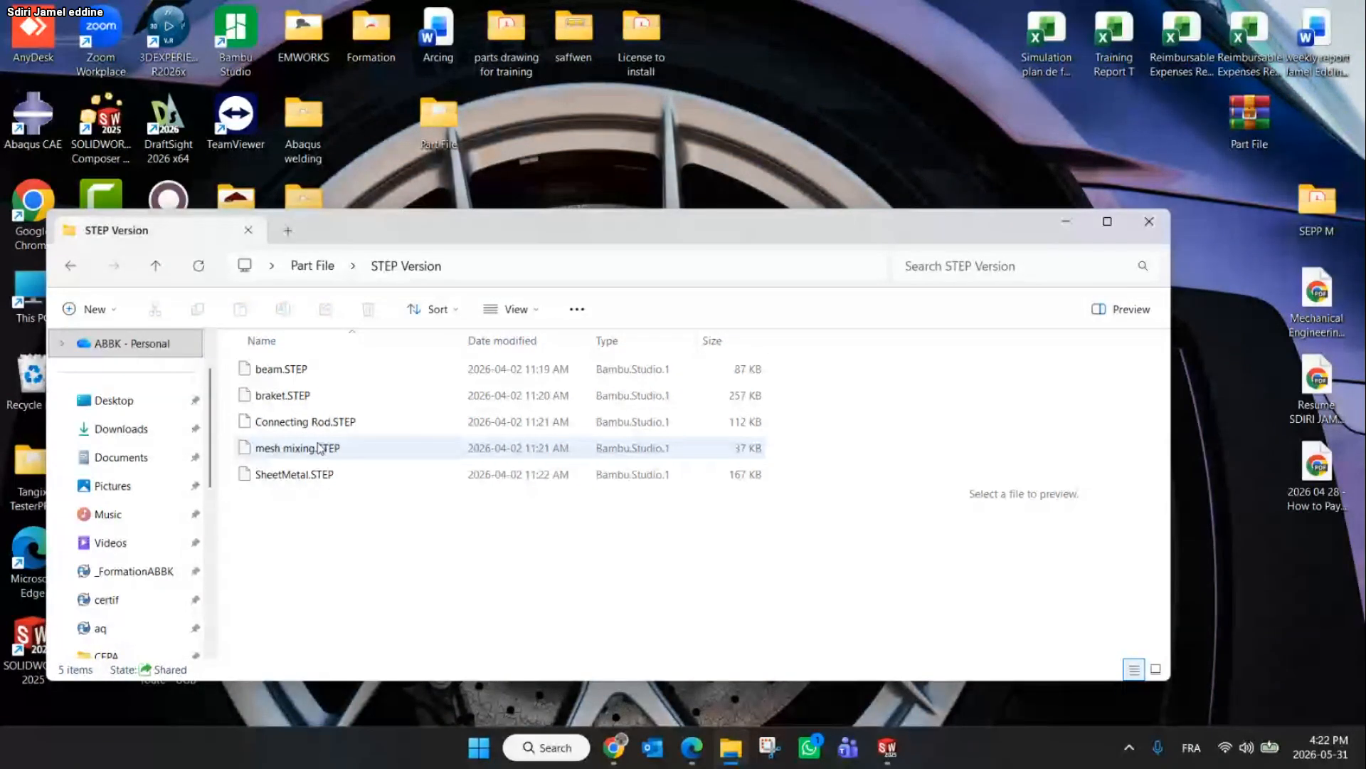
# Glance at the Sheet Metal Part slide in the browser and go back to the file folder
pyautogui.click(614, 748)
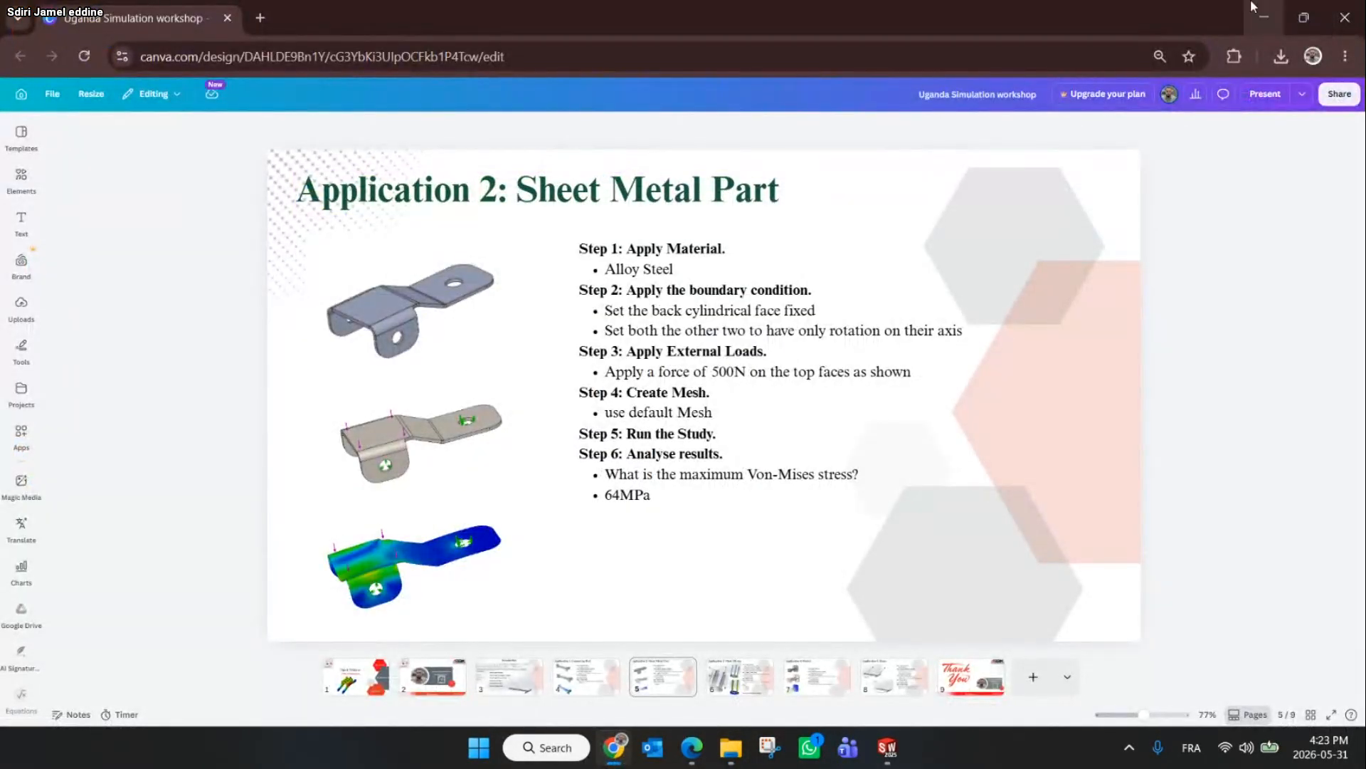
pyautogui.click(1304, 17)
pyautogui.click(991, 46)
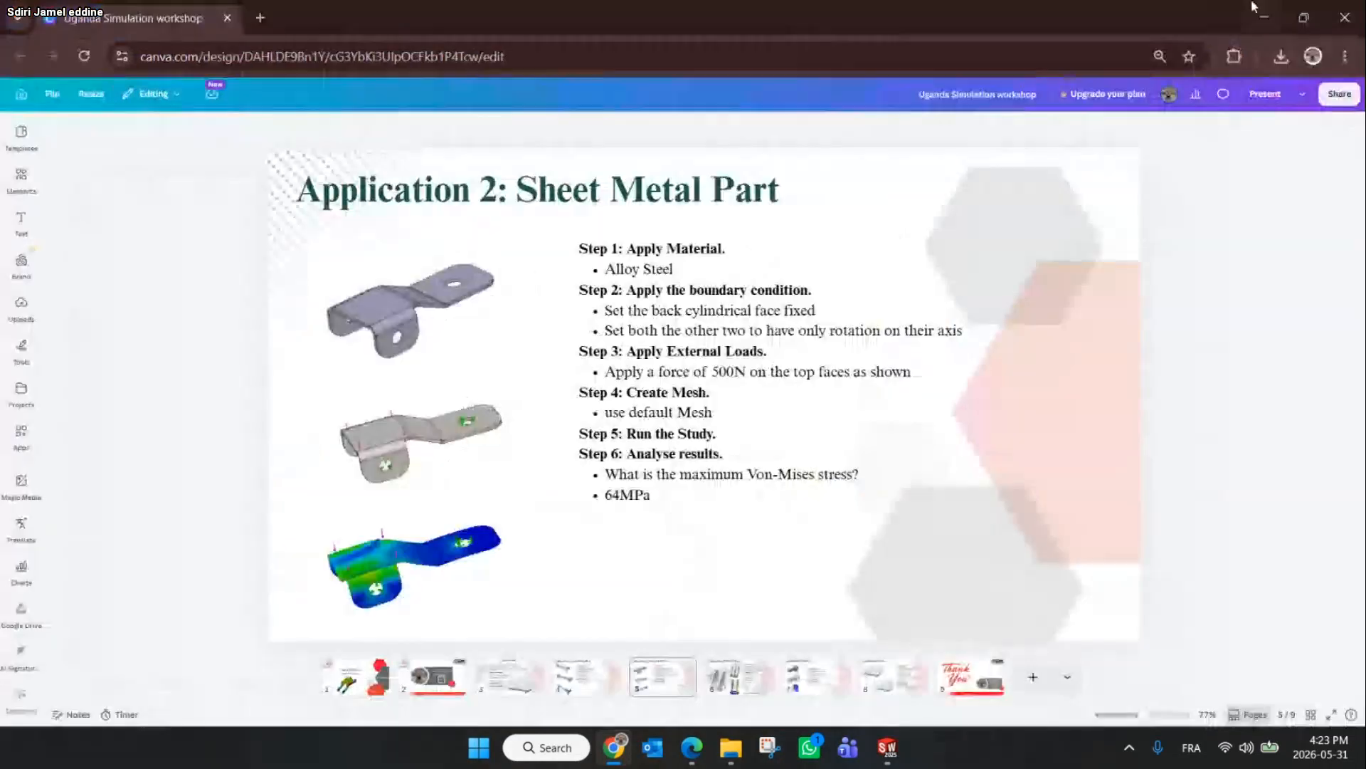
pyautogui.click(1271, 14)
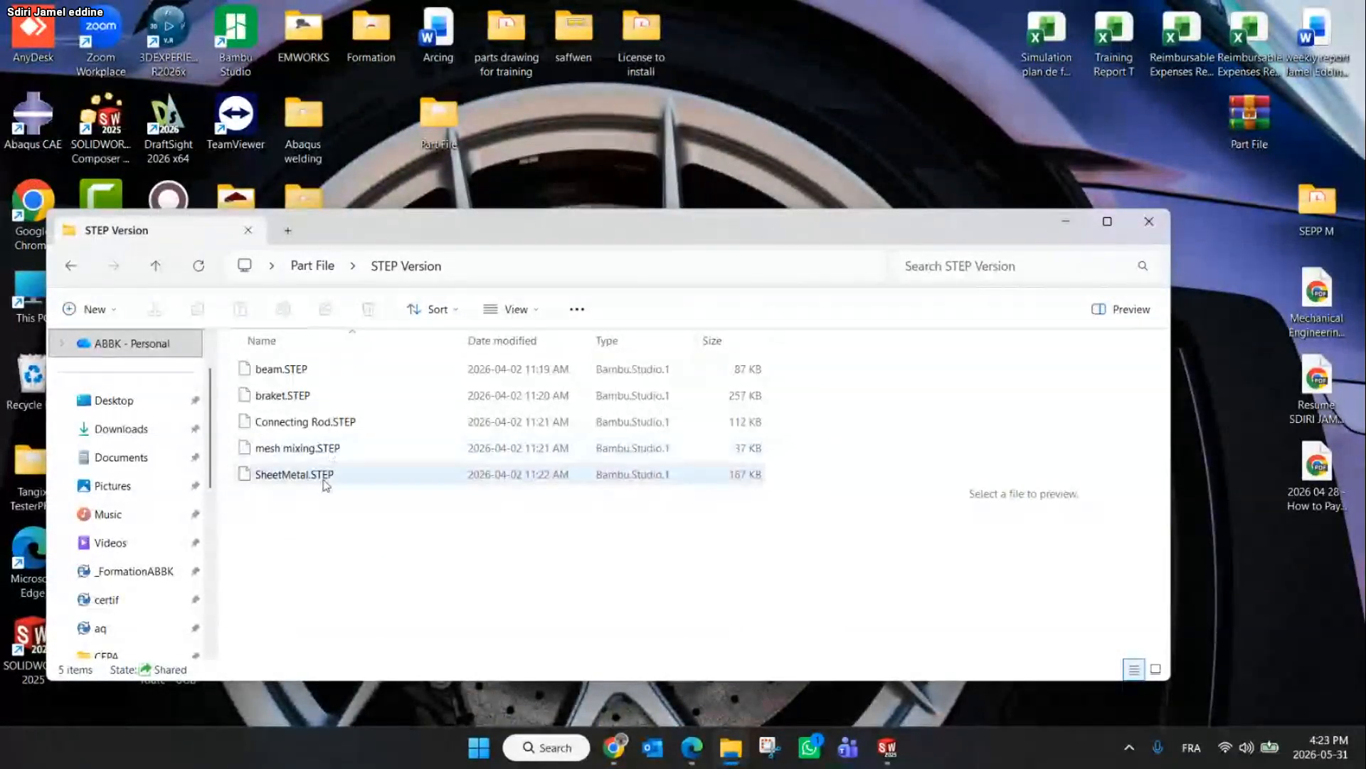
# Open SheetMetal.STEP without running import diagnostics and create a new static study
pyautogui.moveTo(287, 479); pyautogui.dragTo(773, 401)
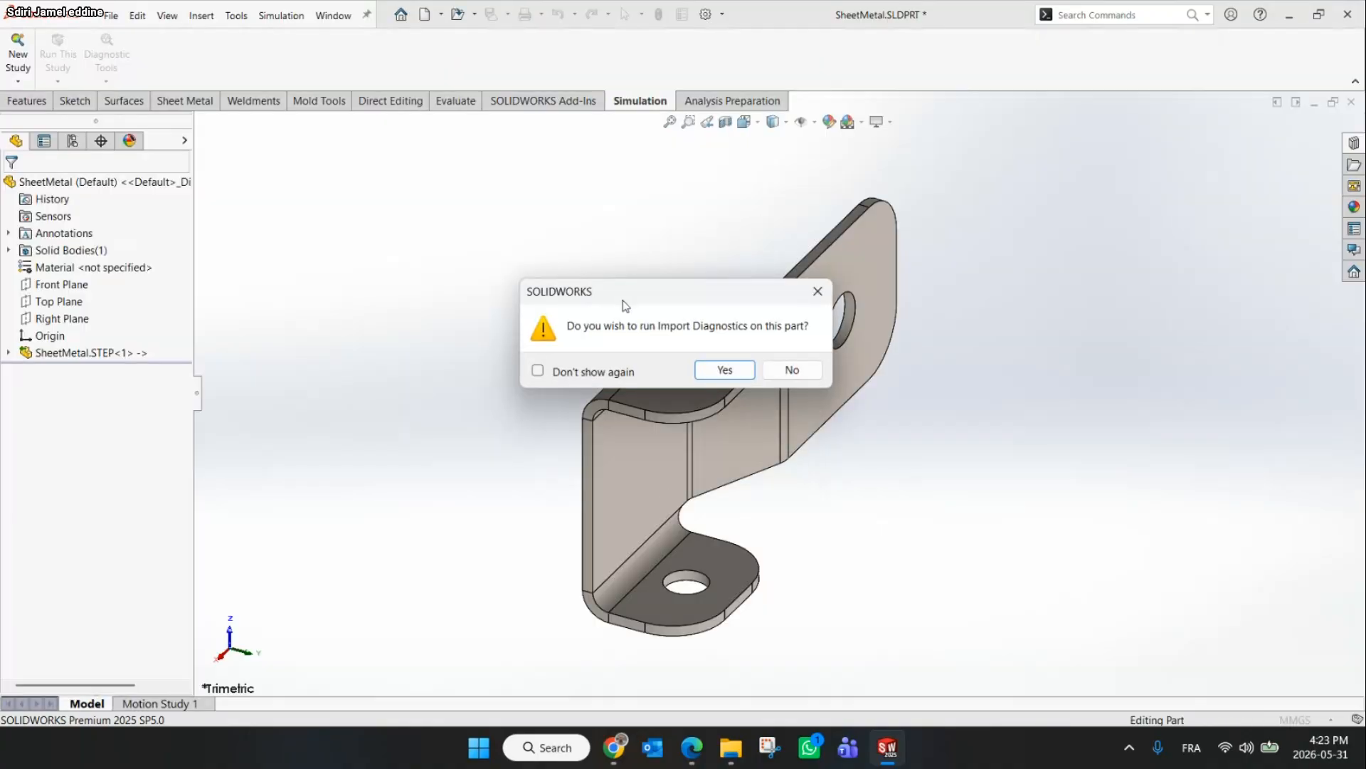
pyautogui.click(790, 369)
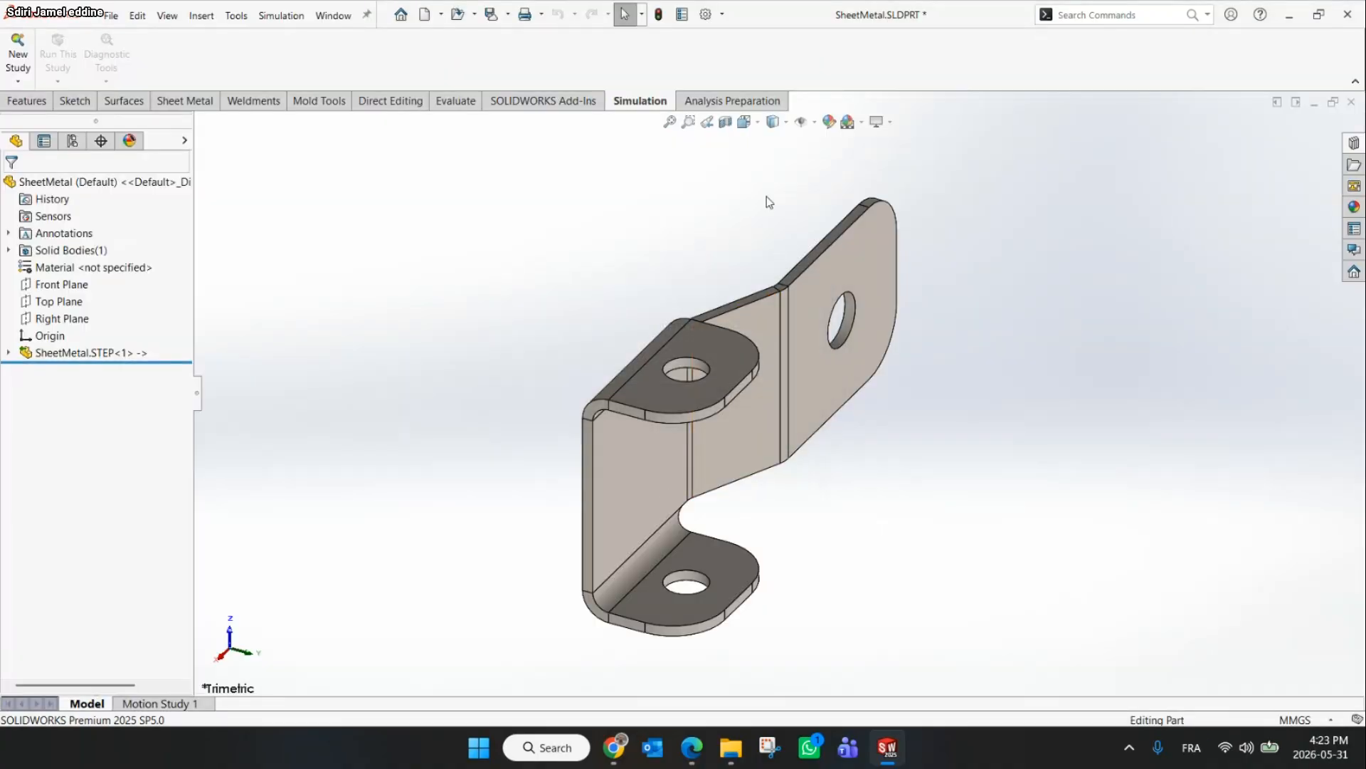
pyautogui.moveTo(767, 201); pyautogui.dragTo(738, 296, button='middle')
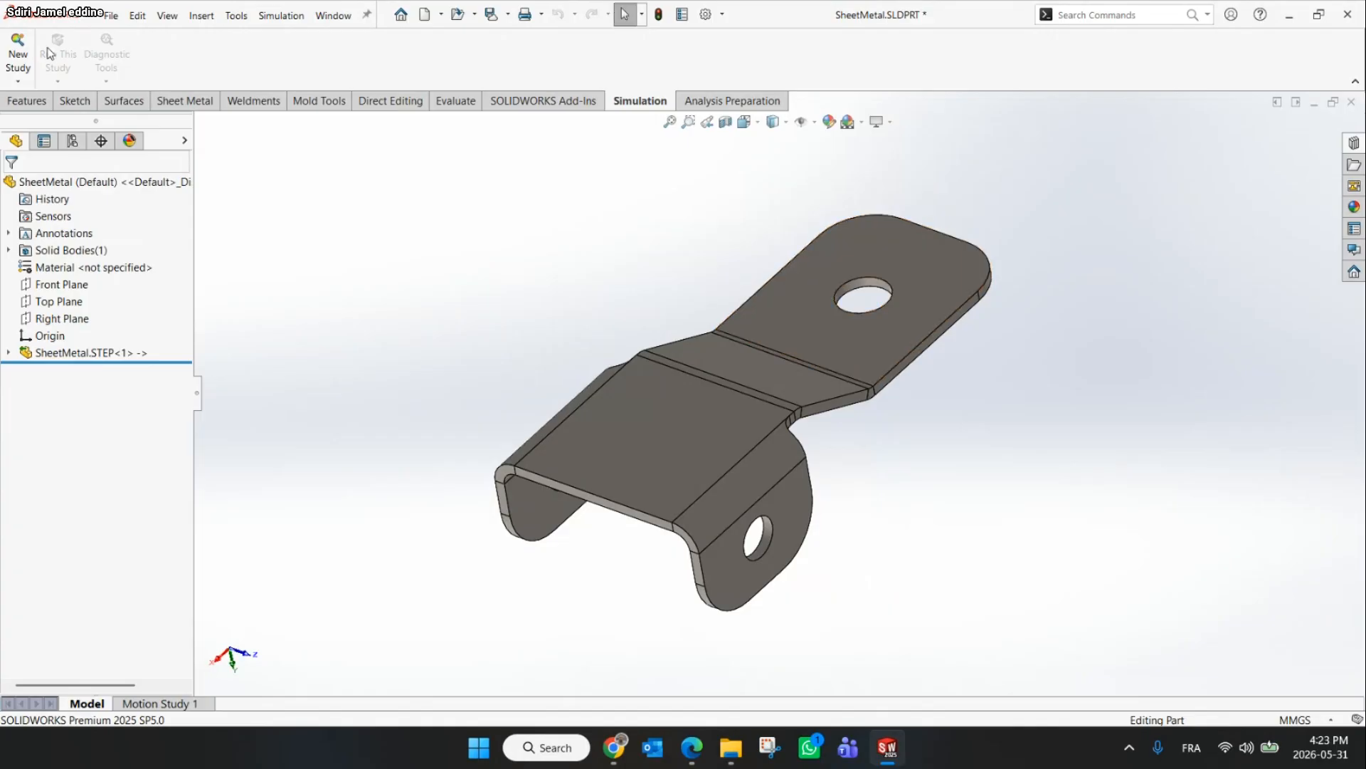
pyautogui.click(18, 49)
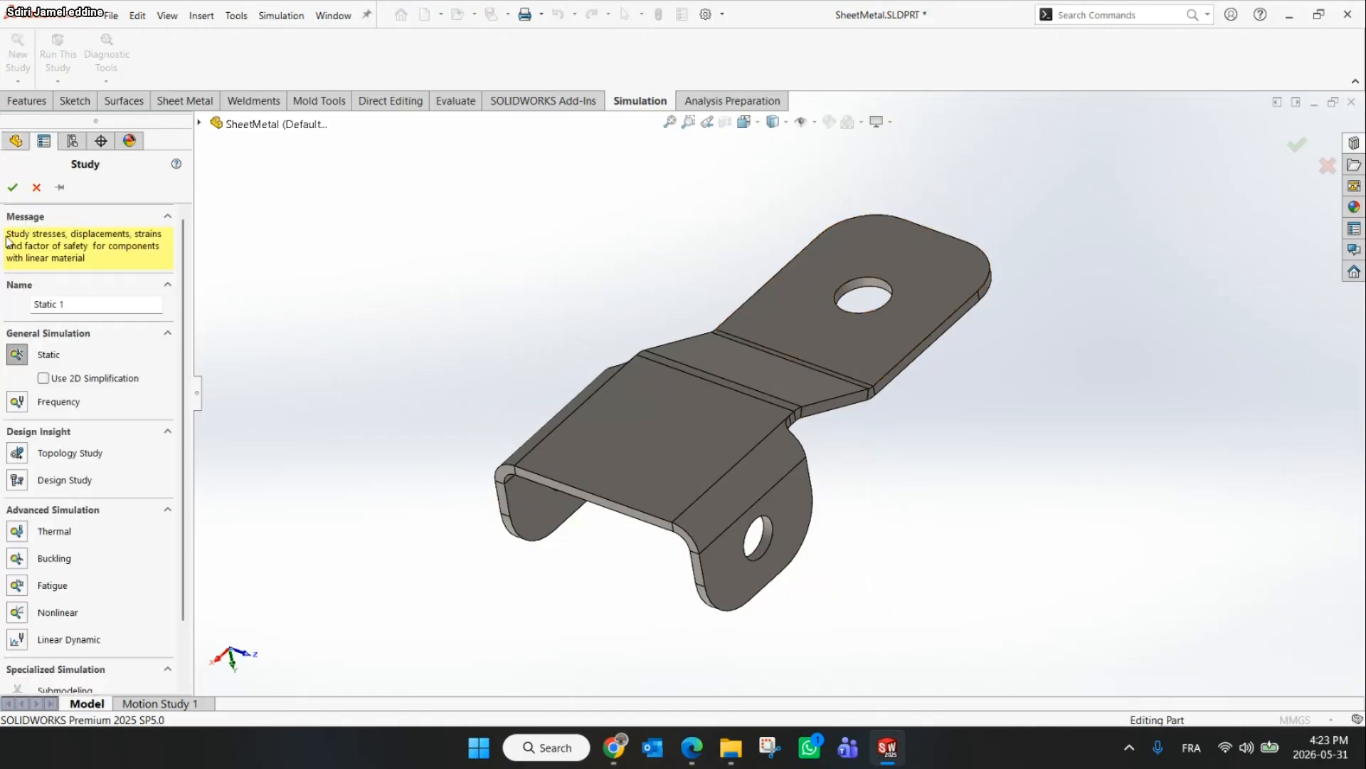
pyautogui.click(13, 188)
# Review the sheet metal application steps on the slide in the browser and return
pyautogui.scroll(-3, 806, 366)
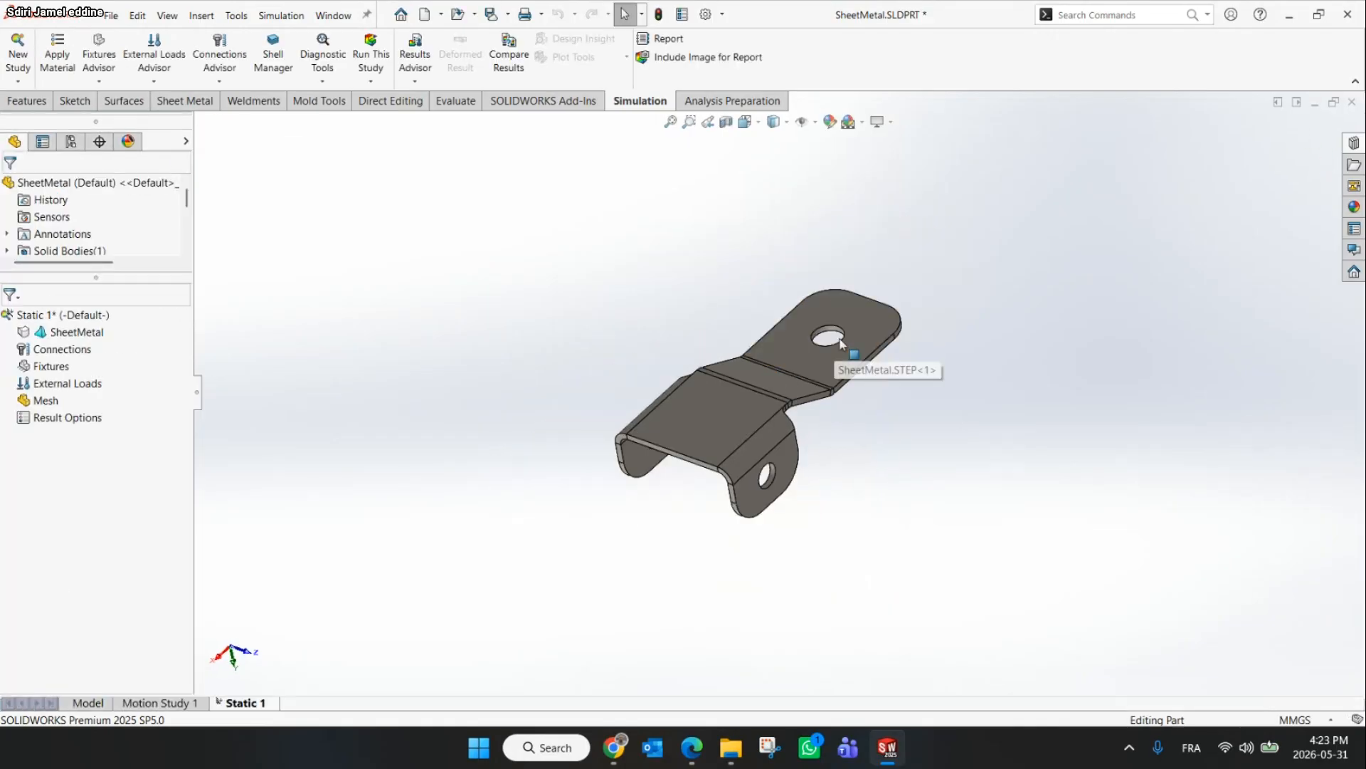
pyautogui.moveTo(807, 366); pyautogui.dragTo(797, 311, button='middle')
pyautogui.click(614, 746)
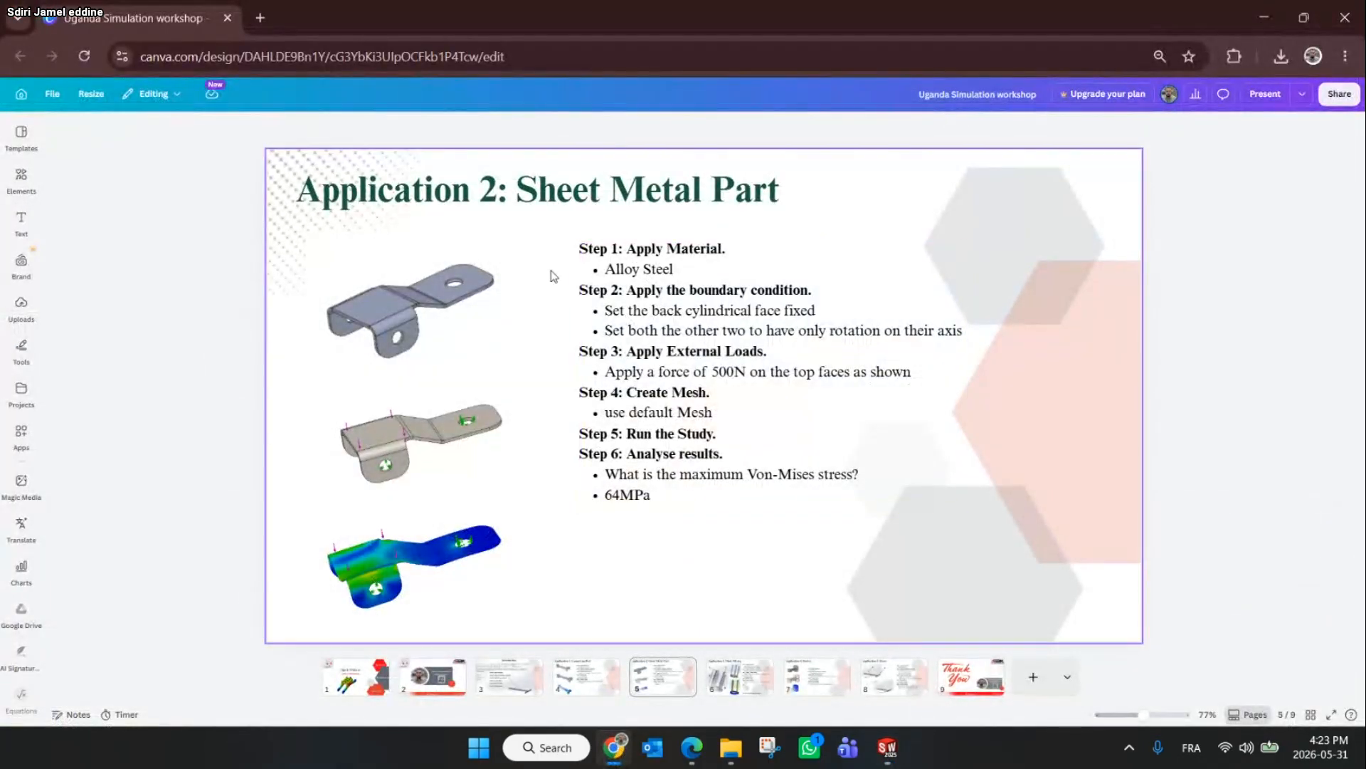
pyautogui.click(1259, 10)
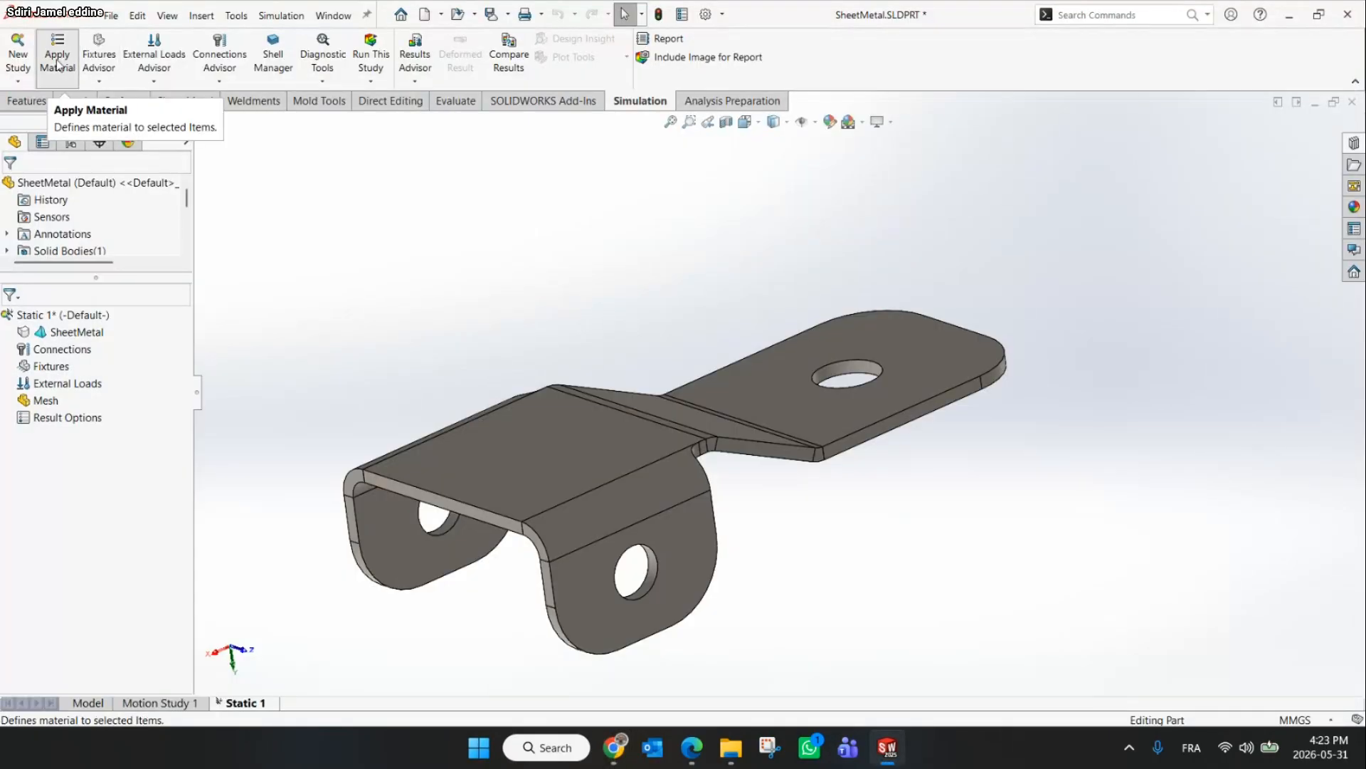
# Apply Alloy Steel material to the sheet metal part
pyautogui.click(61, 67)
pyautogui.click(100, 459)
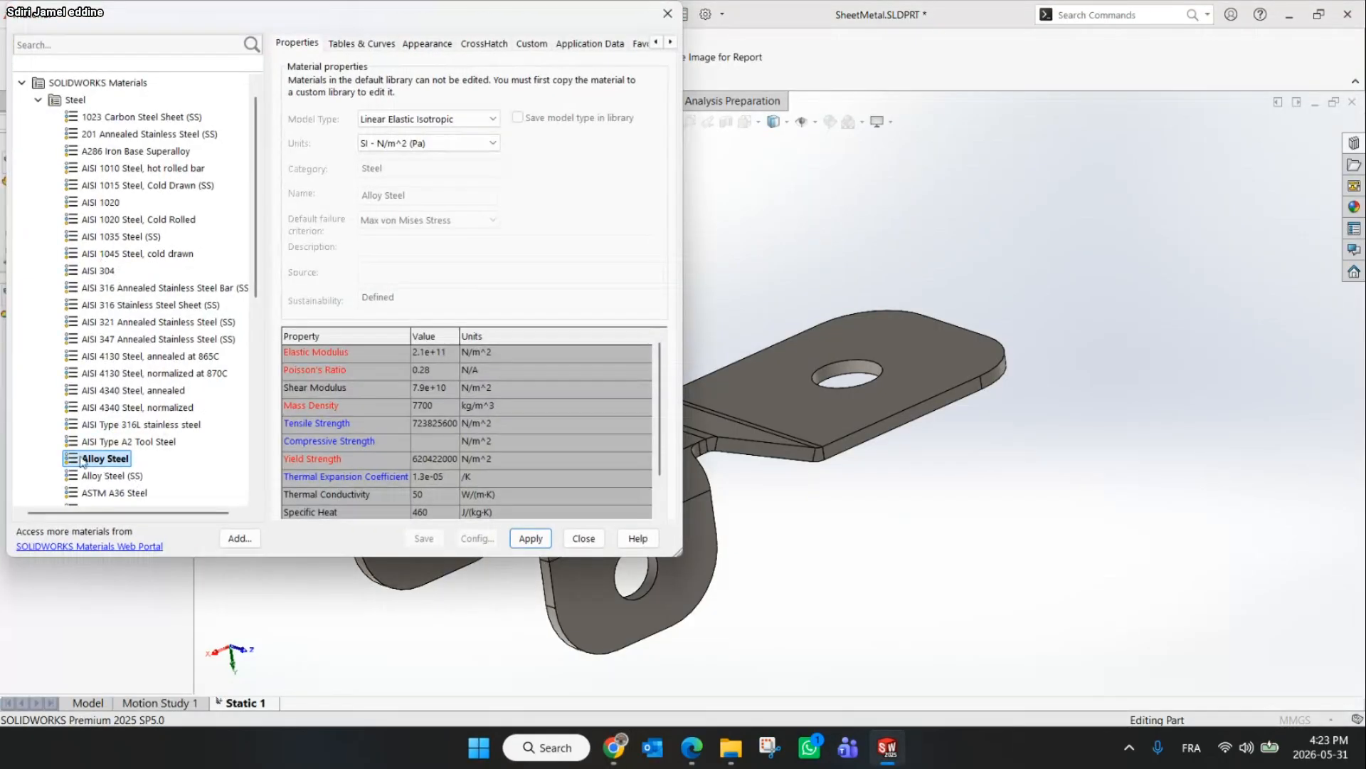
pyautogui.click(537, 540)
pyautogui.click(583, 539)
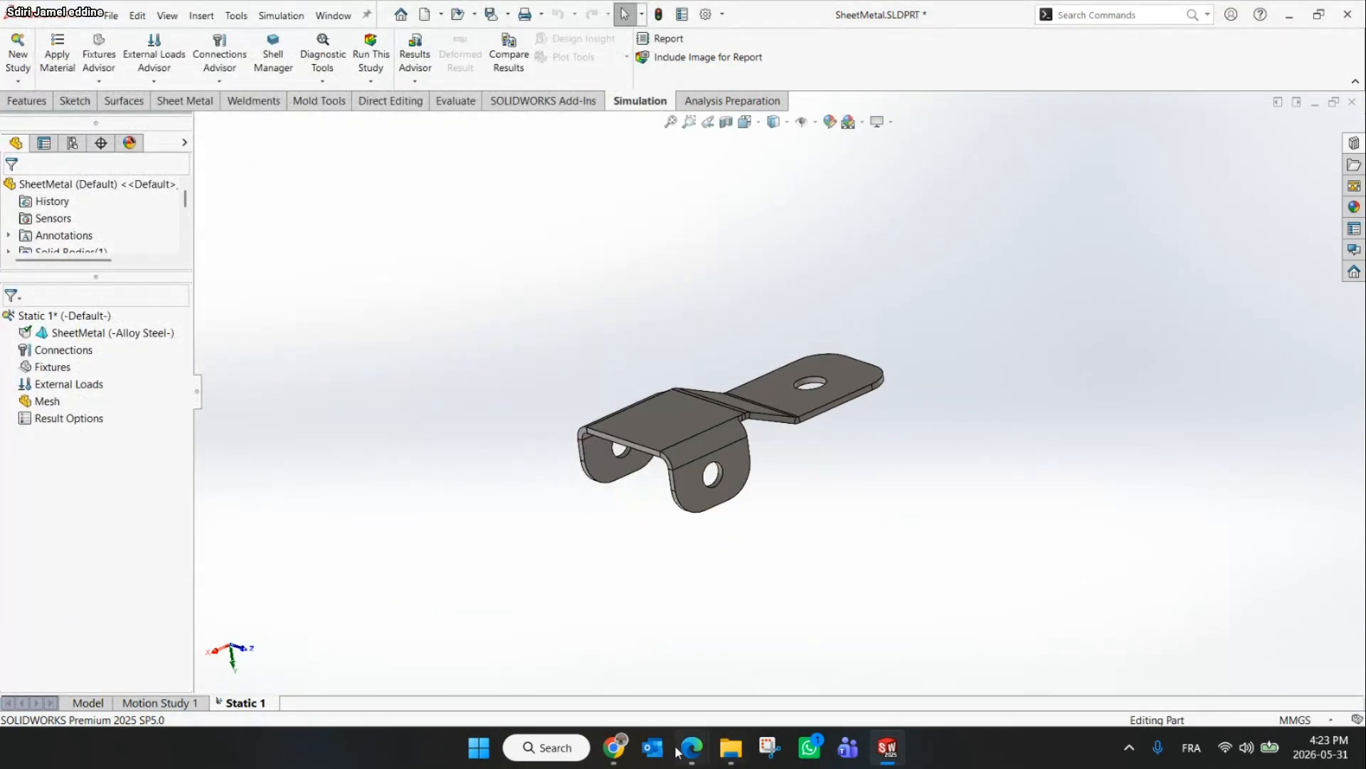
# Check the boundary condition instructions on the slide in the browser
pyautogui.click(616, 747)
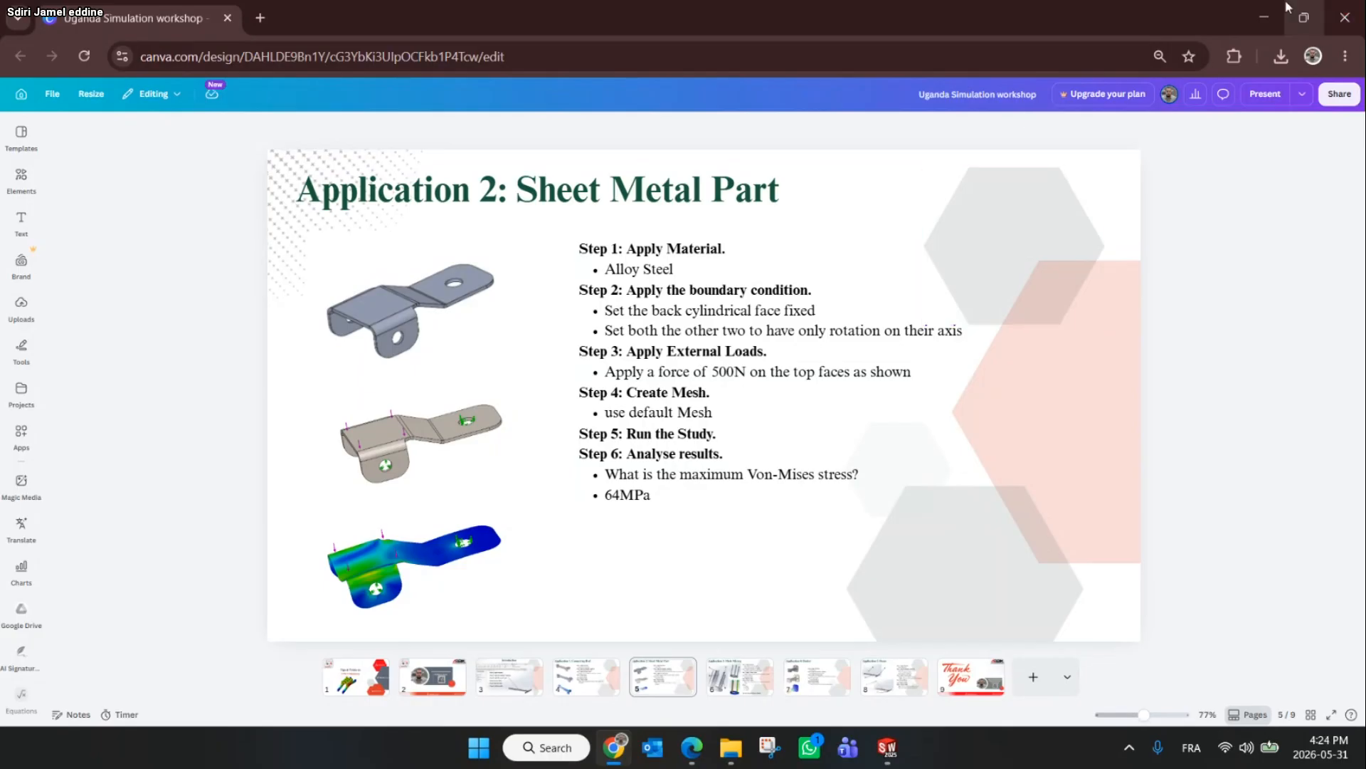
pyautogui.click(1265, 17)
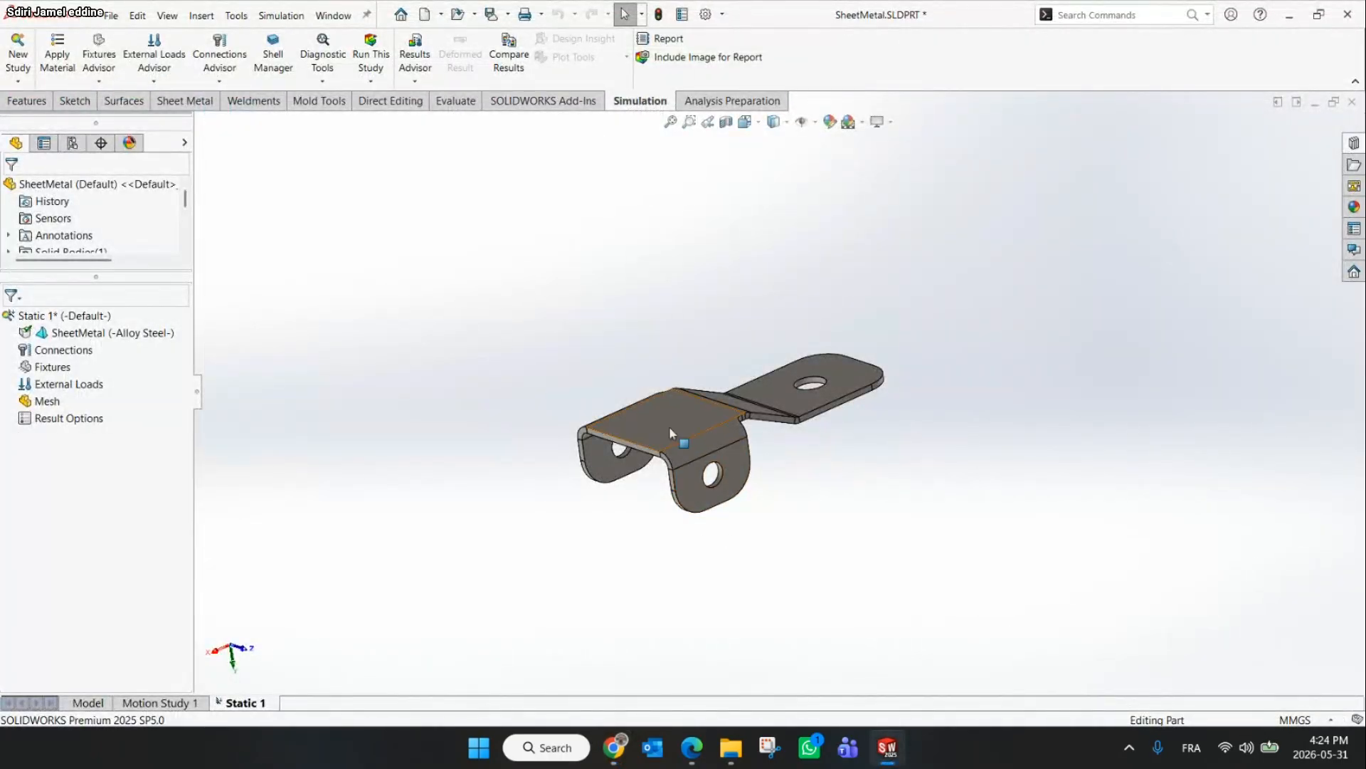
# Apply a Fixed Geometry fixture to the cylindrical face of the hole in the long flat tab
pyautogui.moveTo(812, 399)
pyautogui.mouseDown(button='middle')
pyautogui.moveTo(816, 362)
pyautogui.moveTo(819, 398)
pyautogui.mouseUp(button='middle')
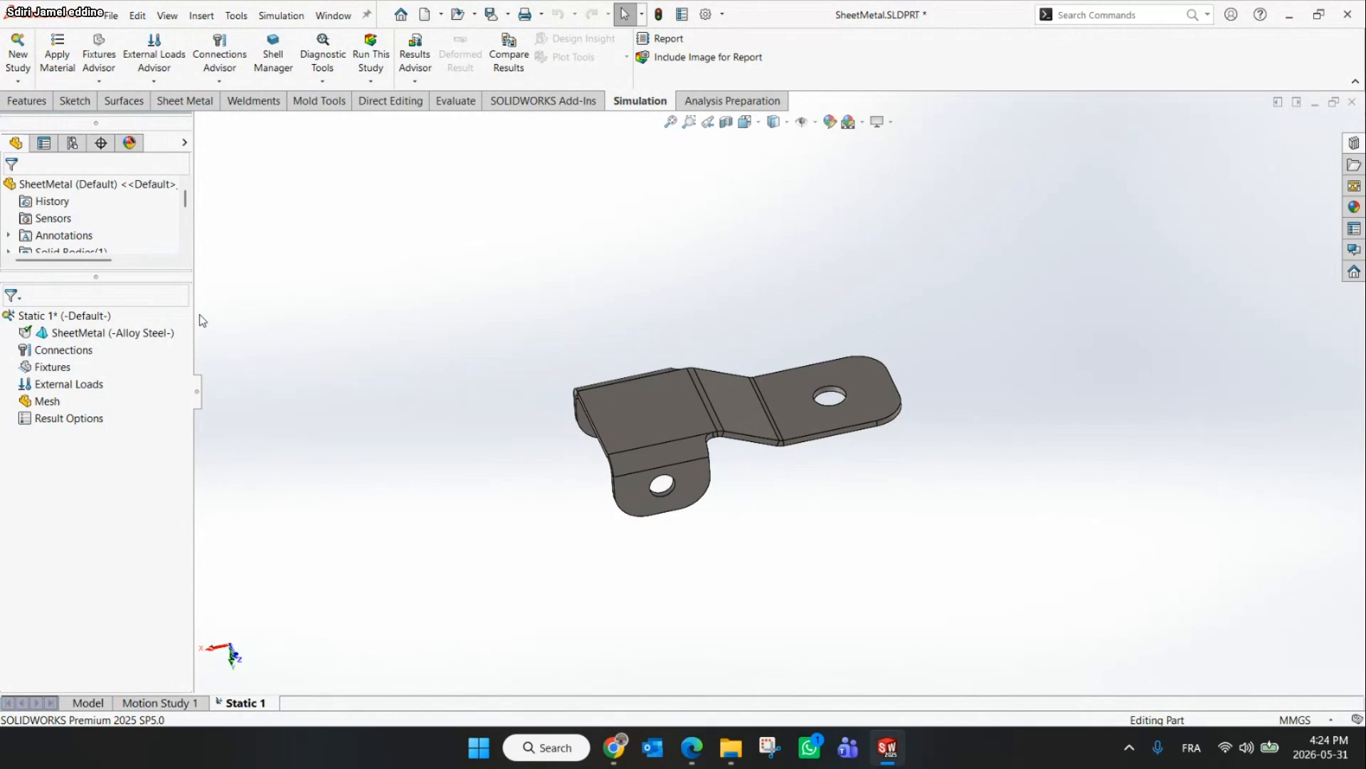
pyautogui.click(113, 79)
pyautogui.click(121, 116)
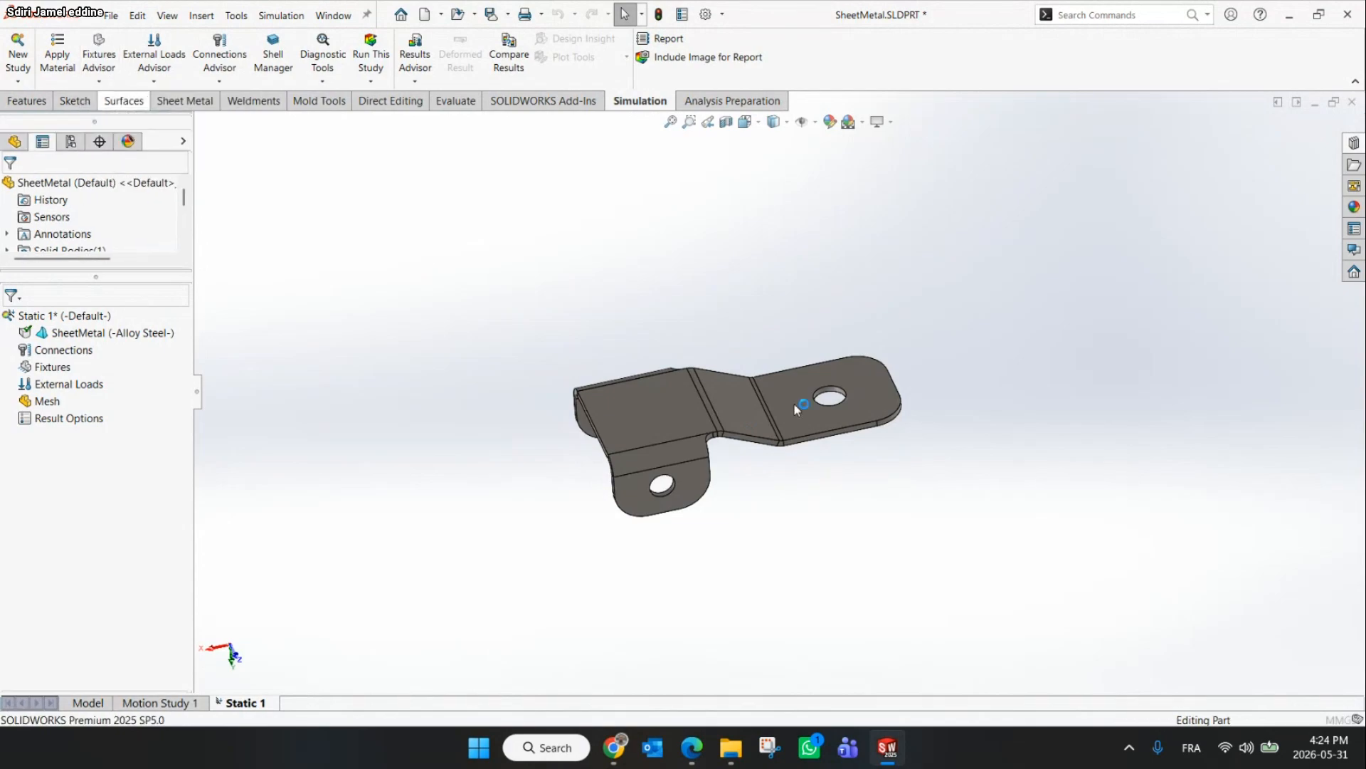
pyautogui.scroll(-3, 811, 388)
pyautogui.click(834, 376)
pyautogui.scroll(-2, 835, 376)
pyautogui.click(826, 385)
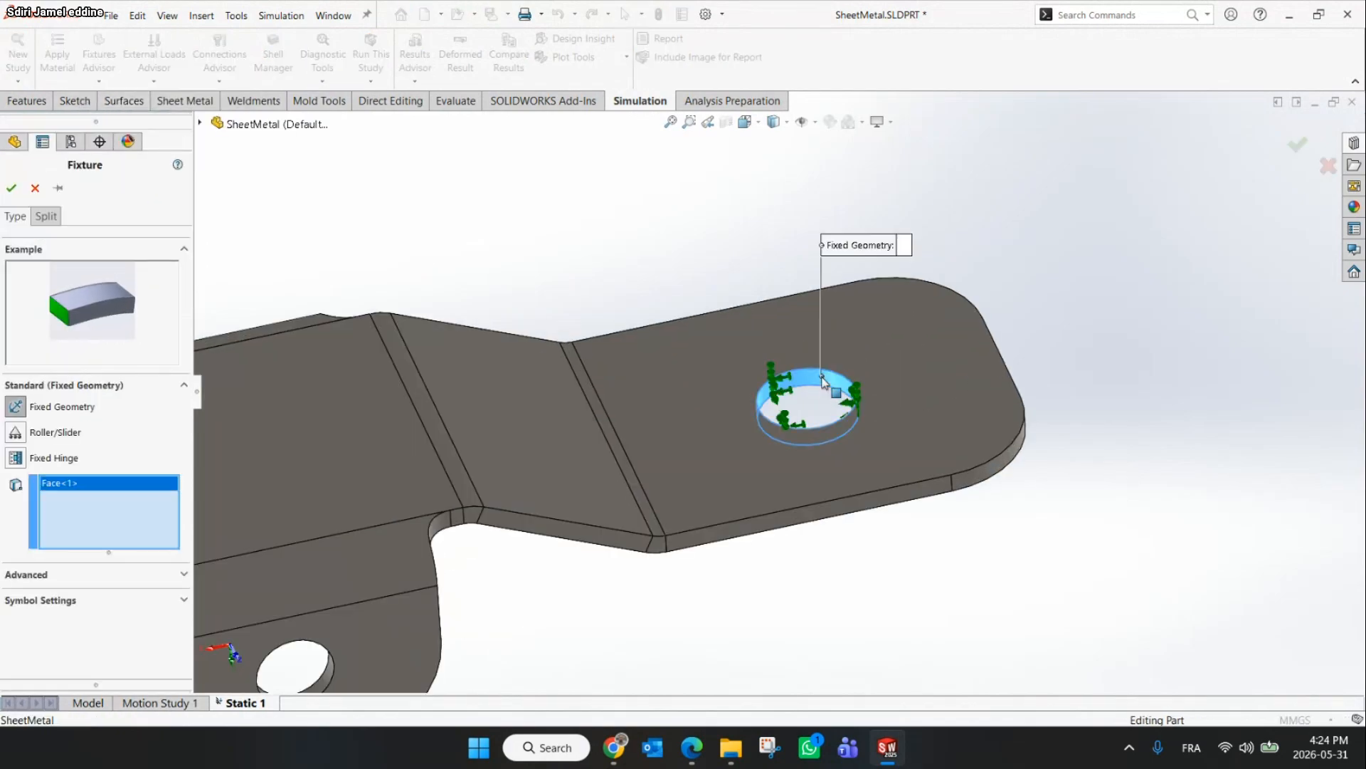
pyautogui.scroll(4, 790, 395)
pyautogui.click(10, 188)
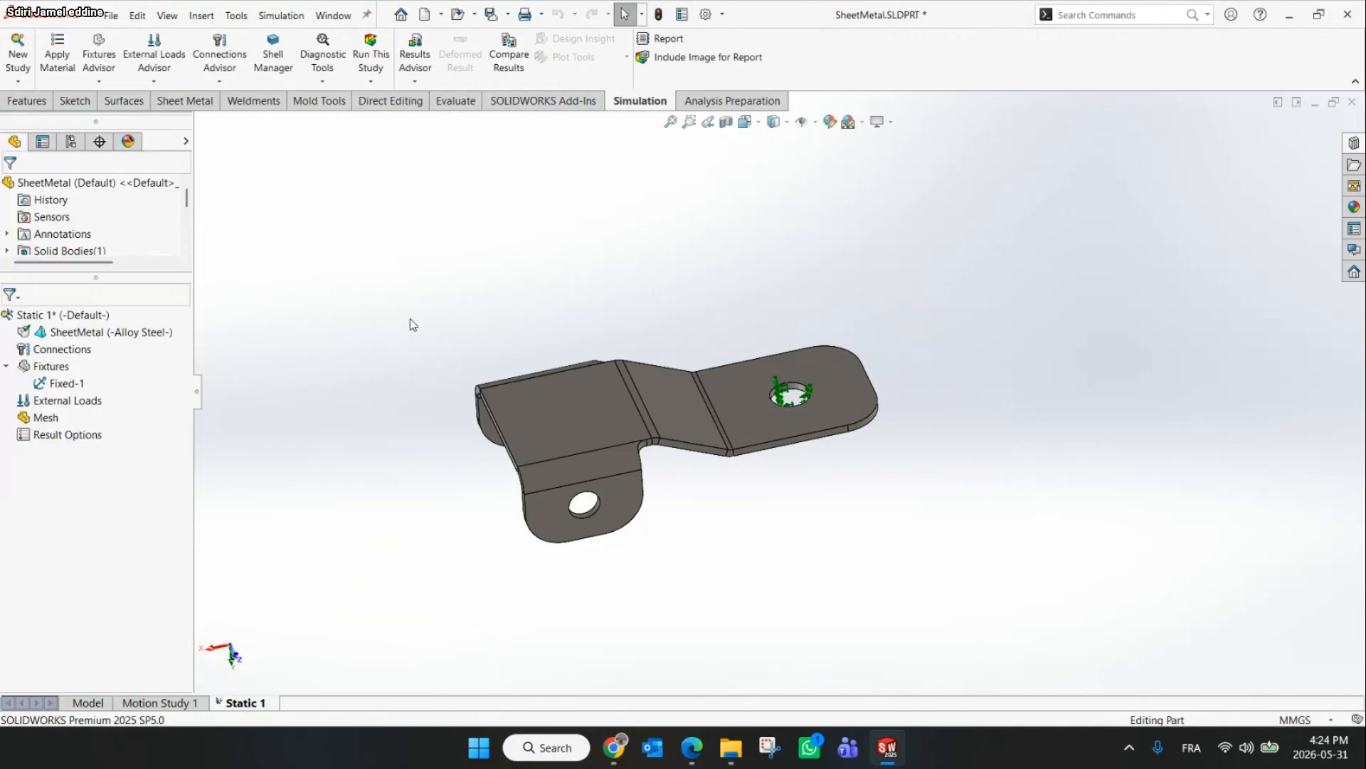
# Apply a Fixed Hinge fixture to the cylindrical faces of the holes in the two bent tabs
pyautogui.click(97, 82)
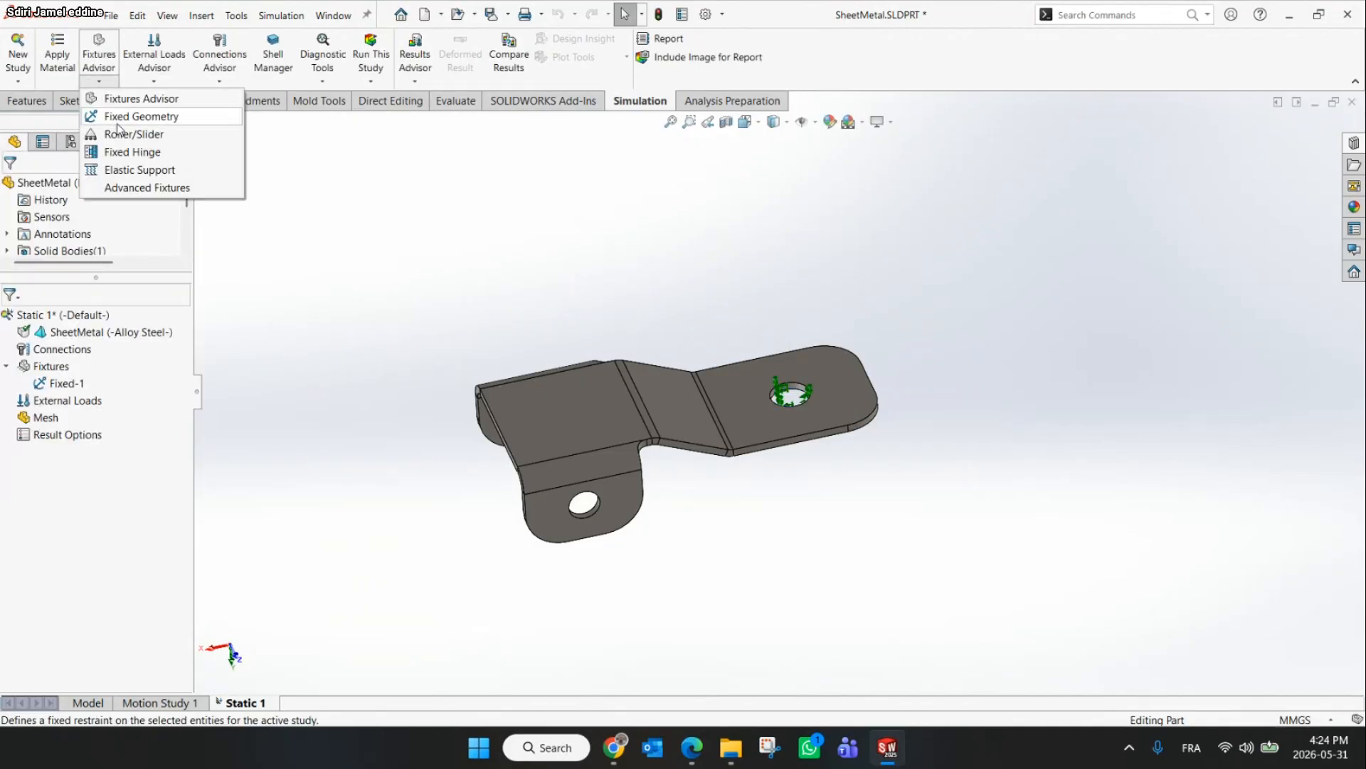
pyautogui.click(123, 153)
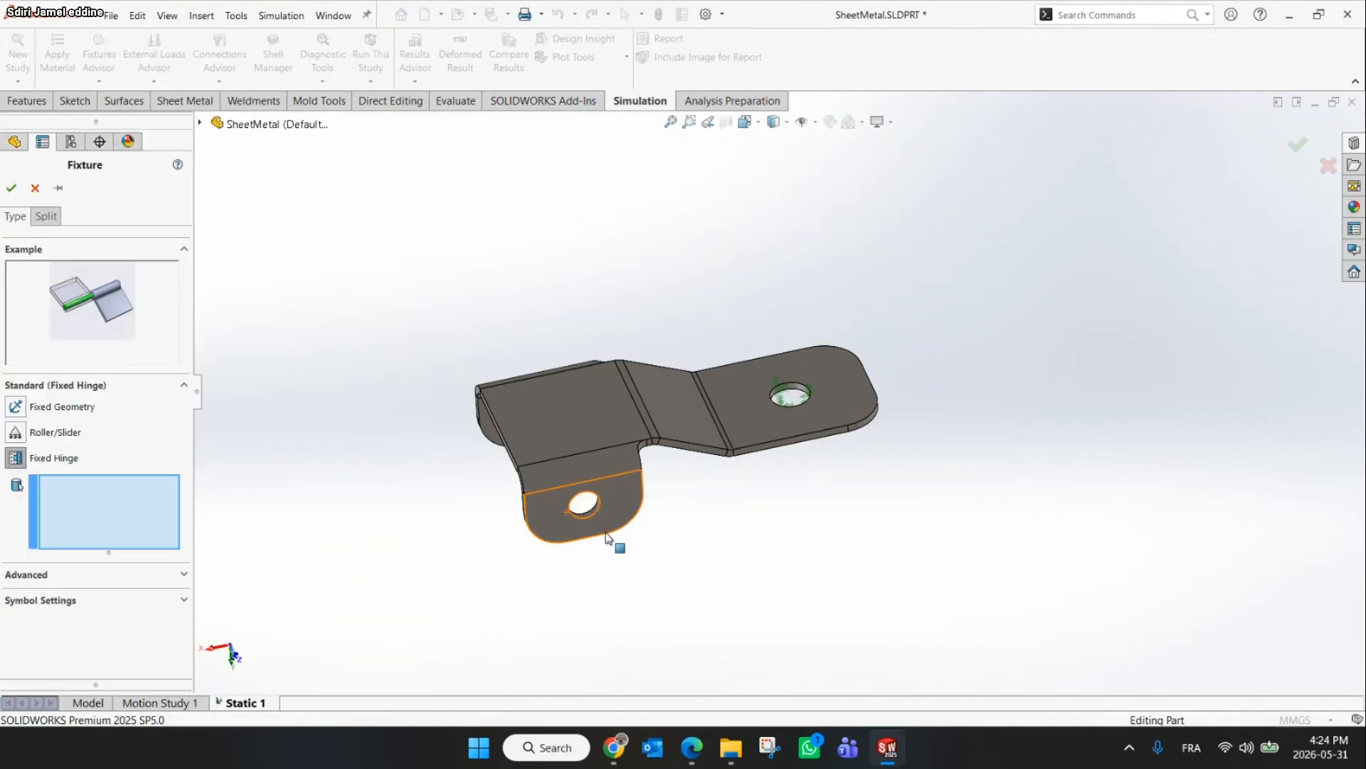
pyautogui.scroll(-4, 569, 562)
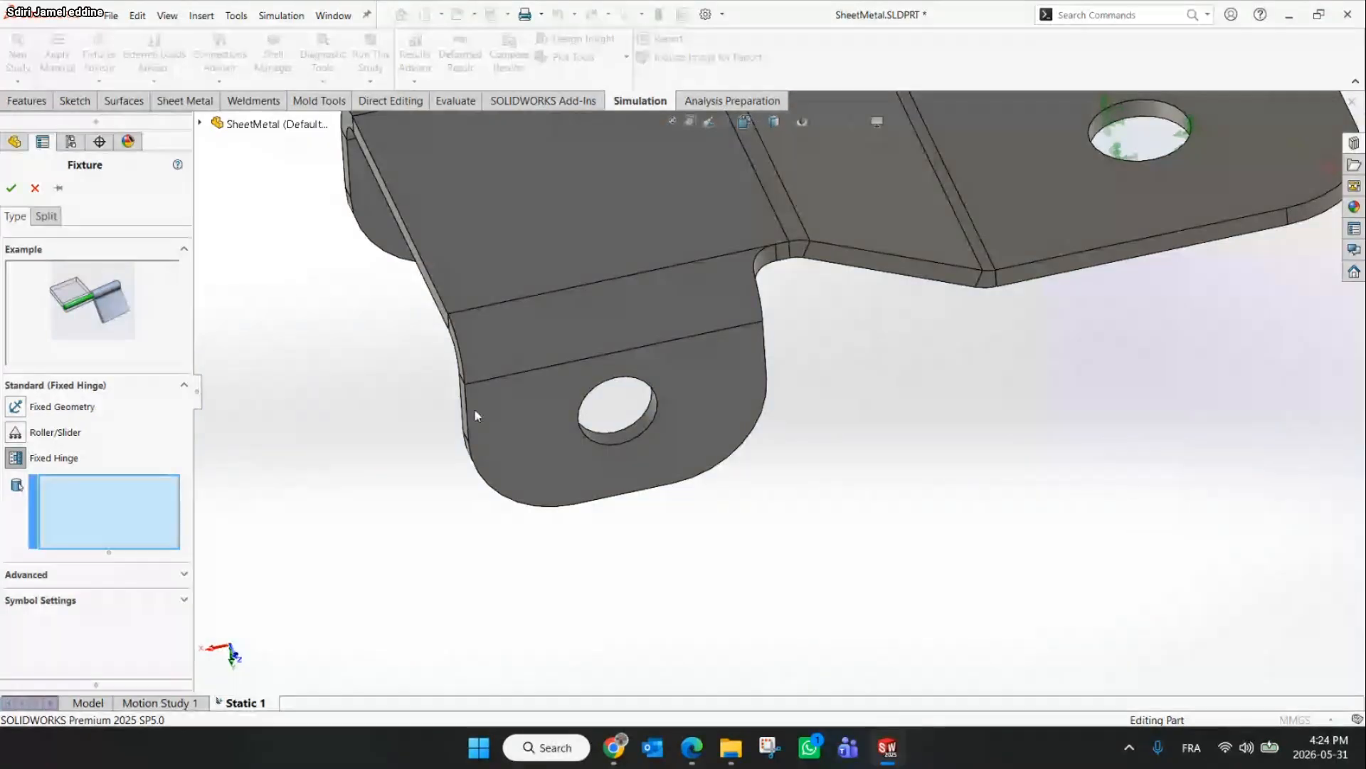
pyautogui.click(631, 437)
pyautogui.moveTo(617, 430); pyautogui.dragTo(662, 392, button='middle')
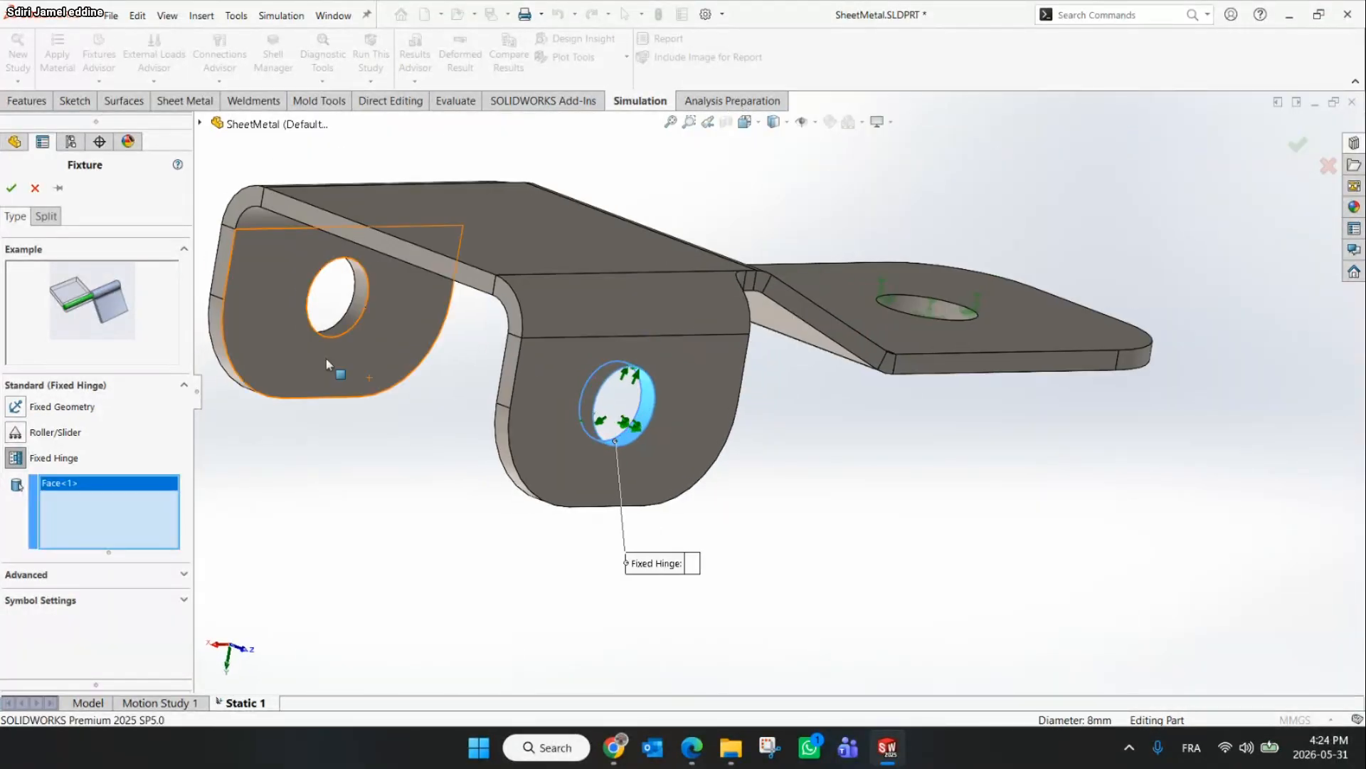
pyautogui.click(360, 297)
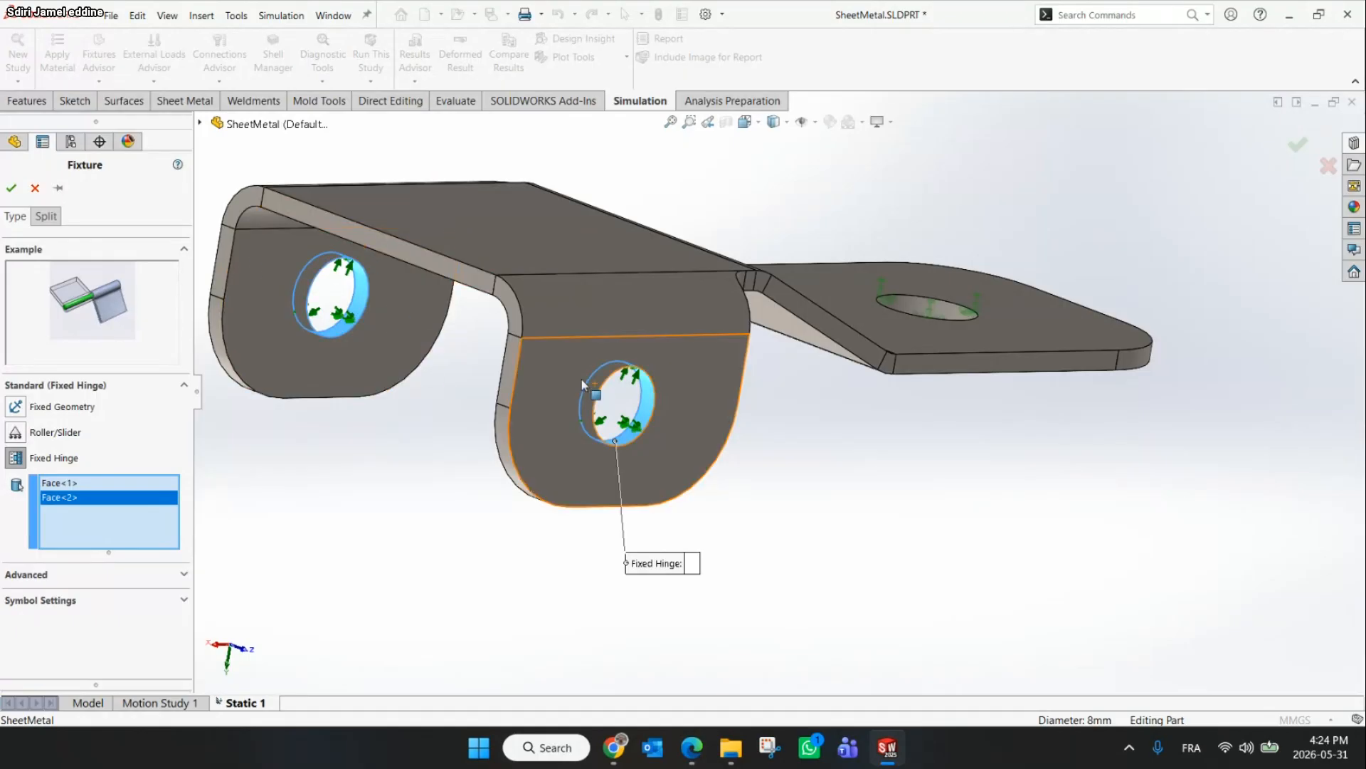
pyautogui.click(12, 189)
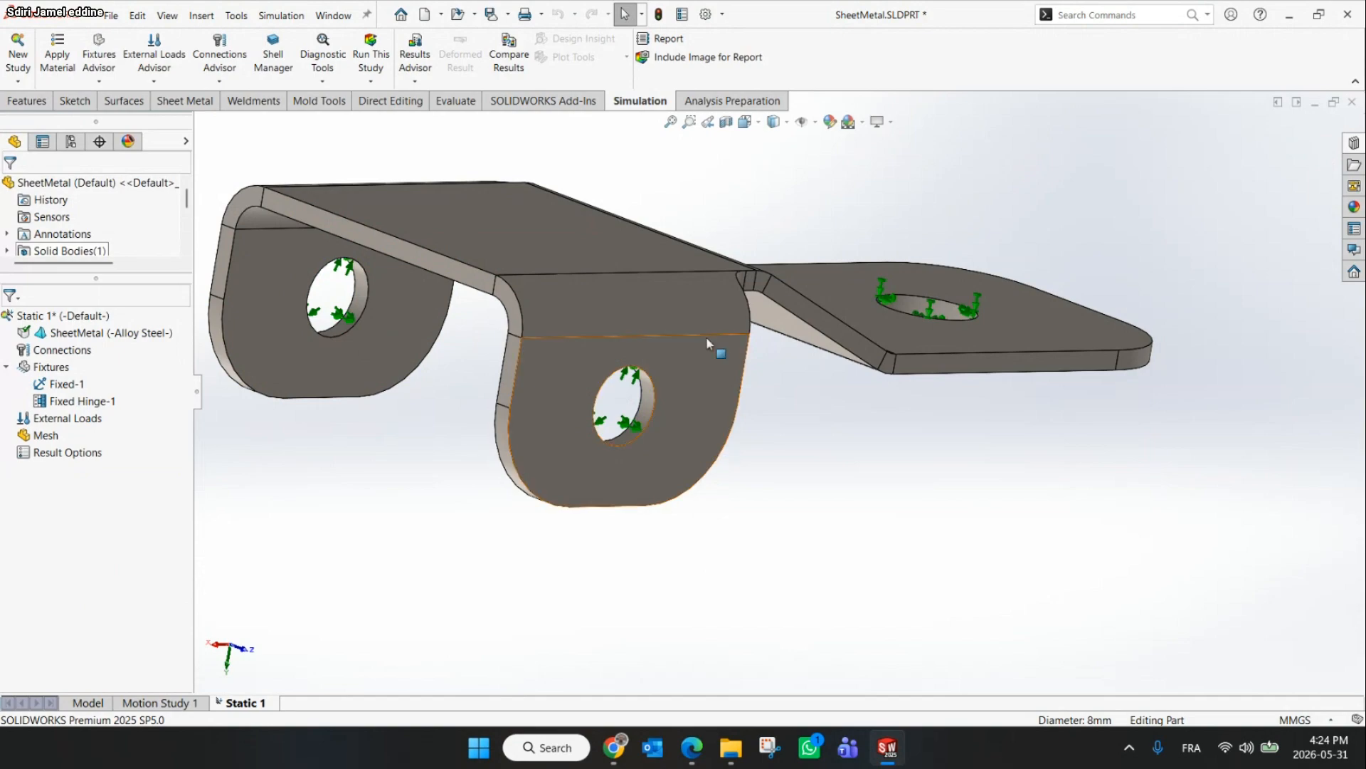
# Check the external load instructions on the slide in the browser and return
pyautogui.scroll(3, 708, 344)
pyautogui.click(613, 747)
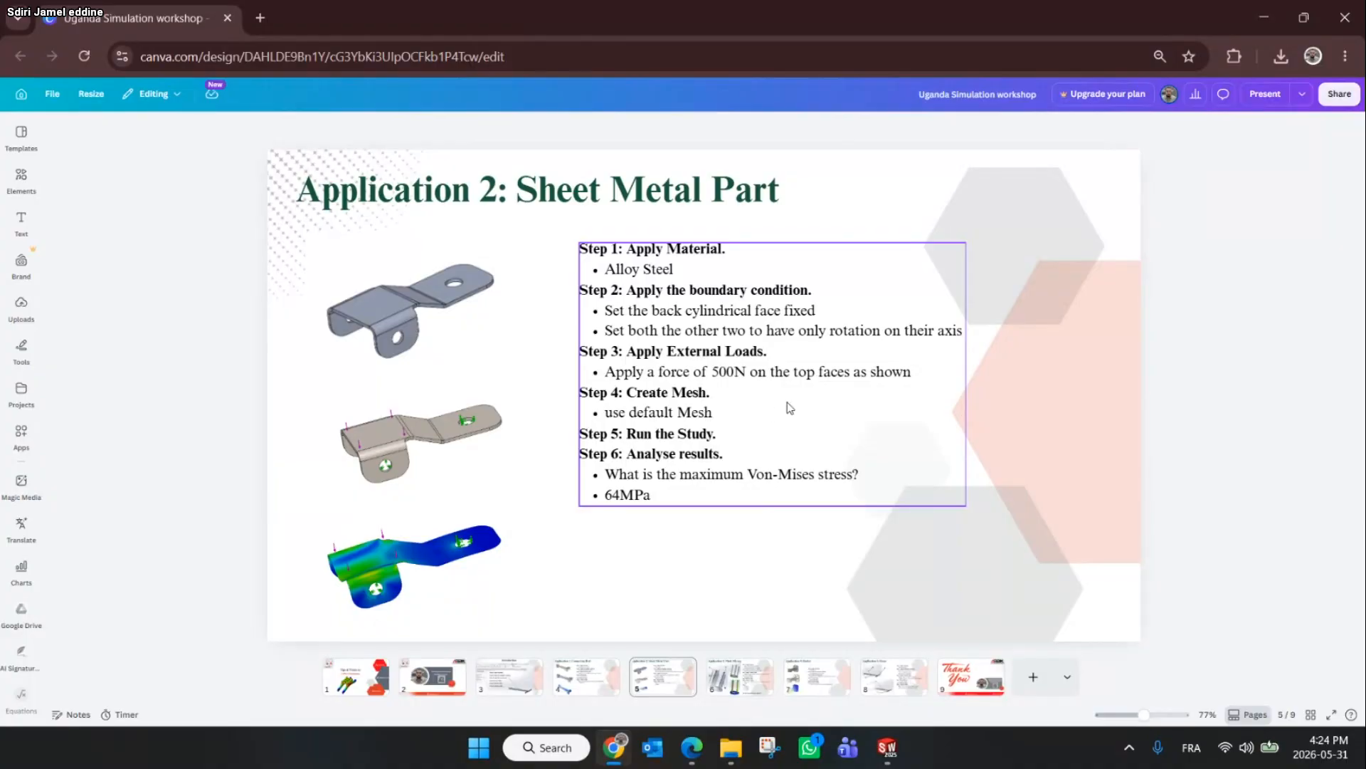
pyautogui.click(1264, 17)
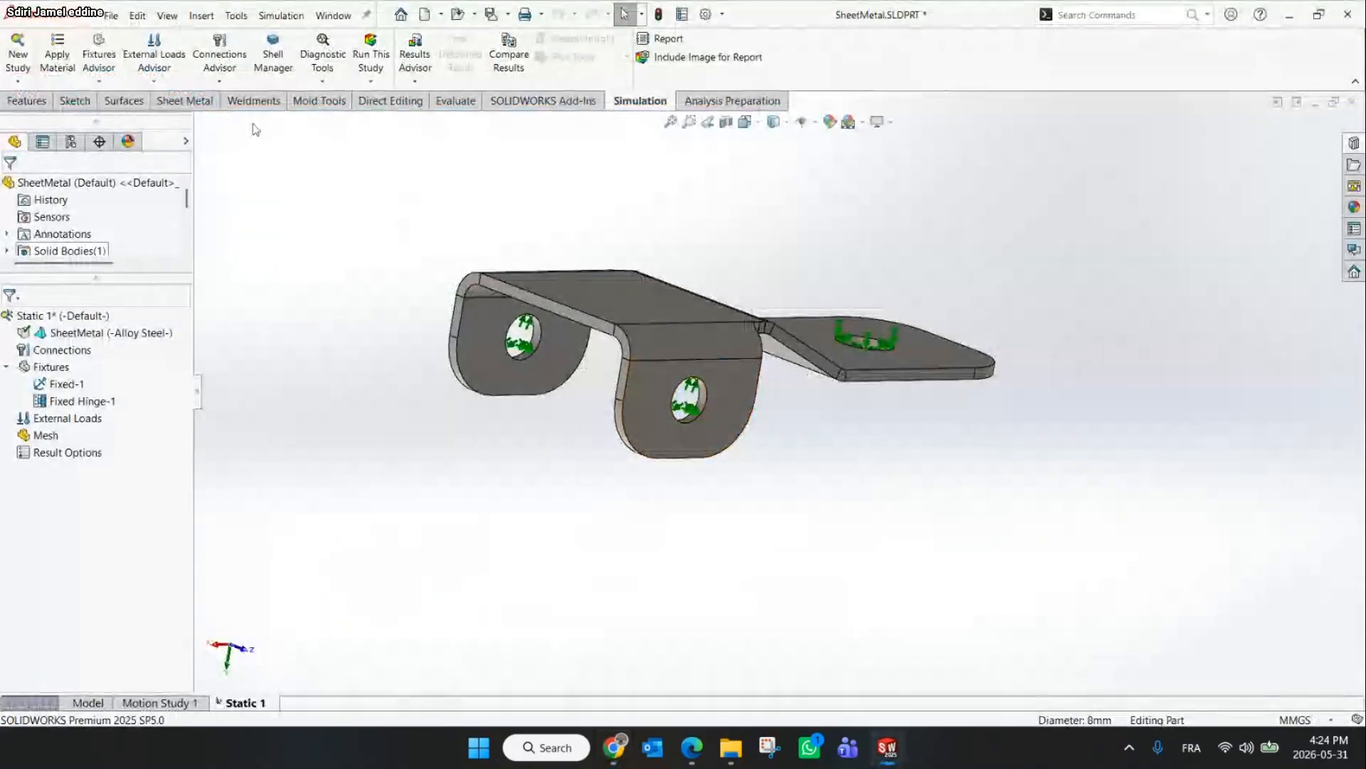
# Apply a 500 N normal force to the top flat face of the bracket, checking the slide for the load
pyautogui.click(153, 82)
pyautogui.click(146, 115)
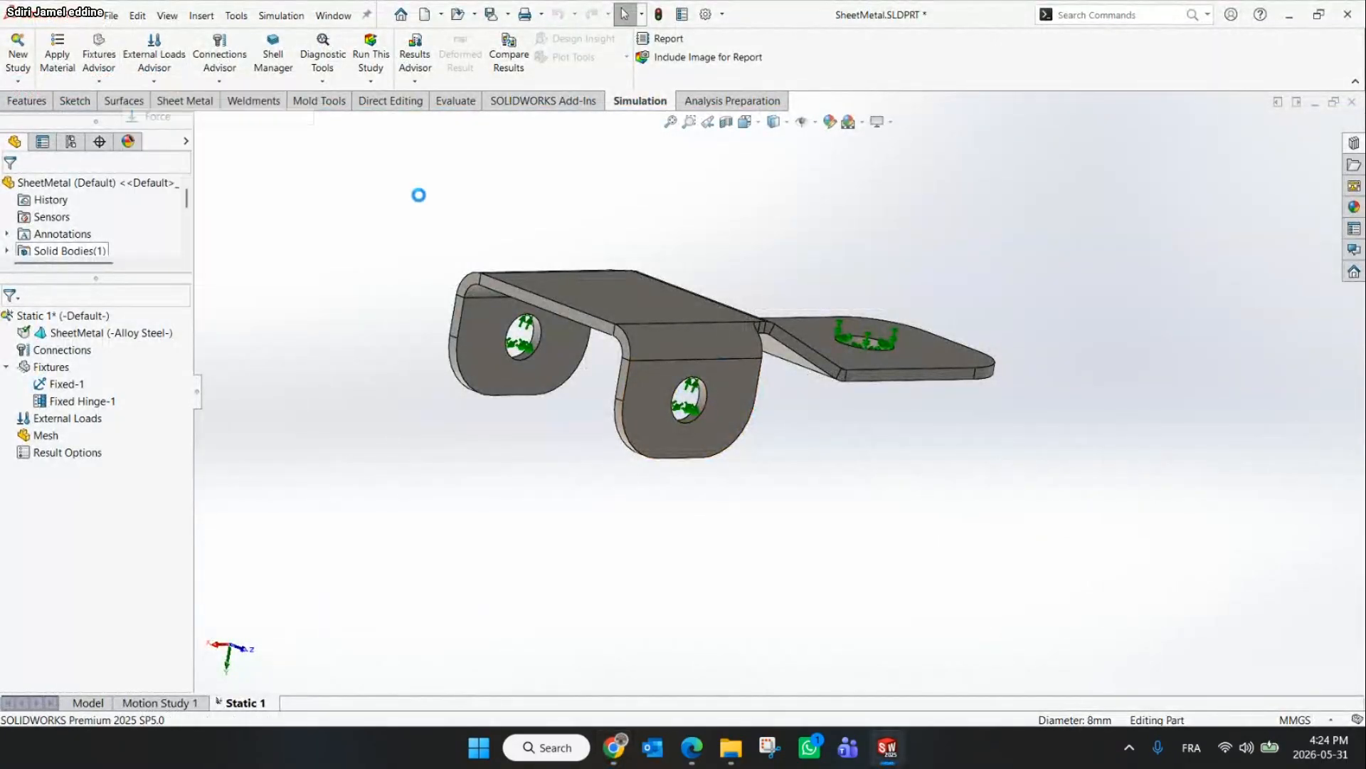
pyautogui.click(619, 299)
pyautogui.doubleClick(48, 474)
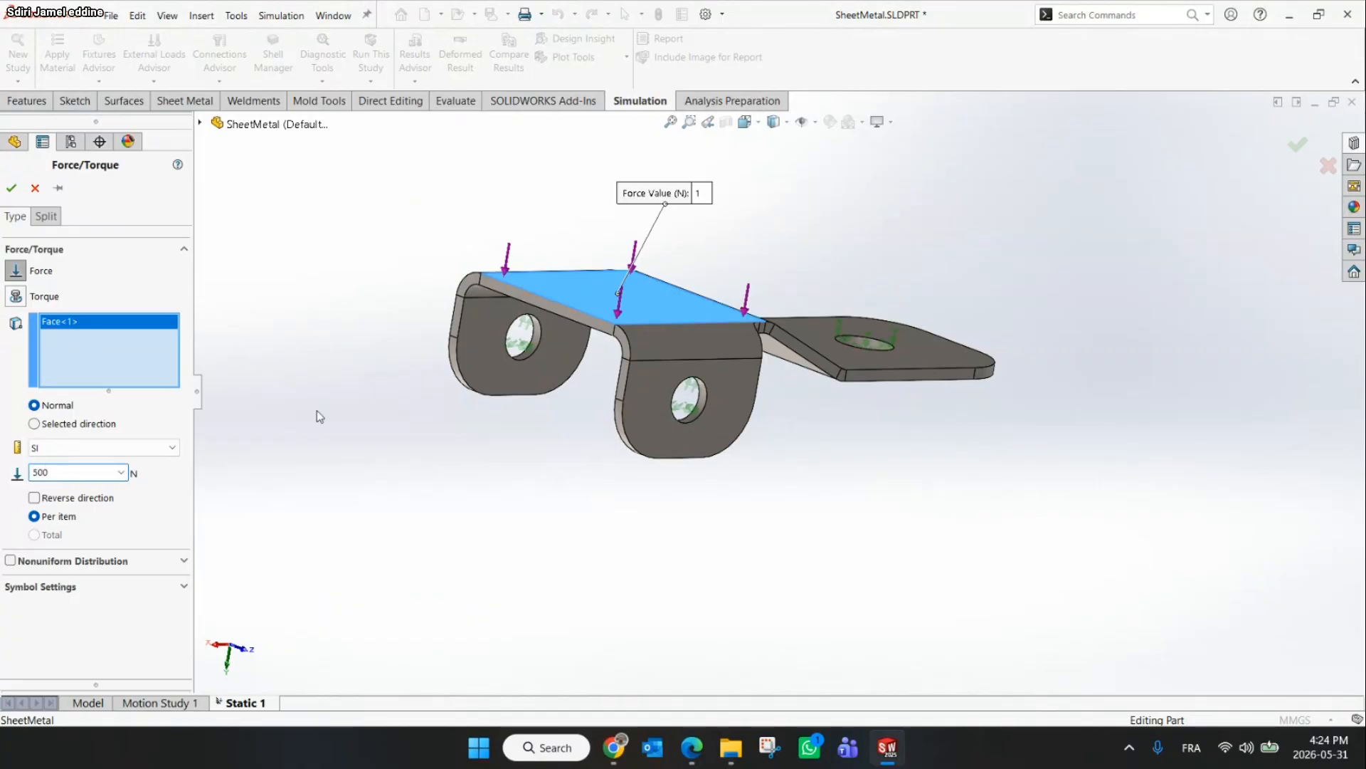
pyautogui.moveTo(662, 242)
pyautogui.mouseDown(button='middle')
pyautogui.moveTo(671, 295)
pyautogui.moveTo(656, 269)
pyautogui.mouseUp(button='middle')
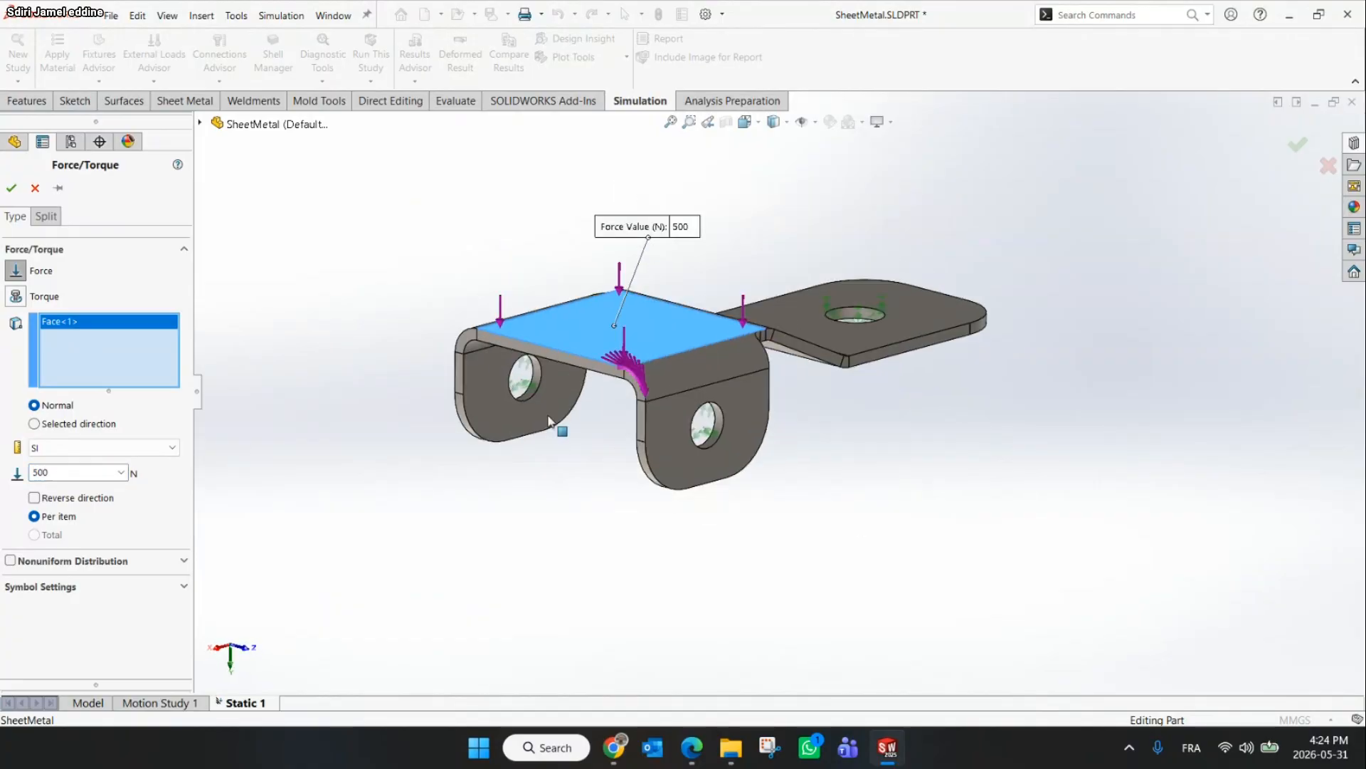
pyautogui.click(613, 747)
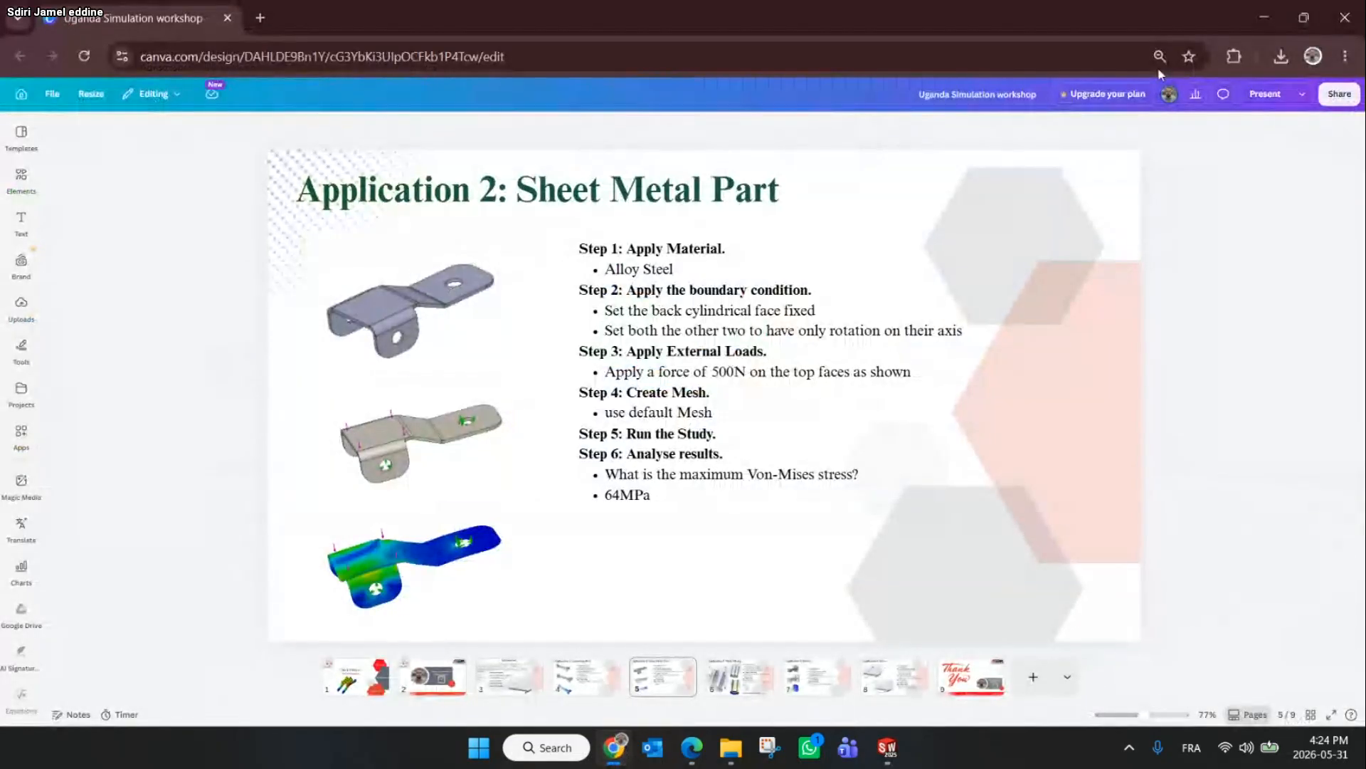
pyautogui.click(1264, 17)
pyautogui.click(13, 188)
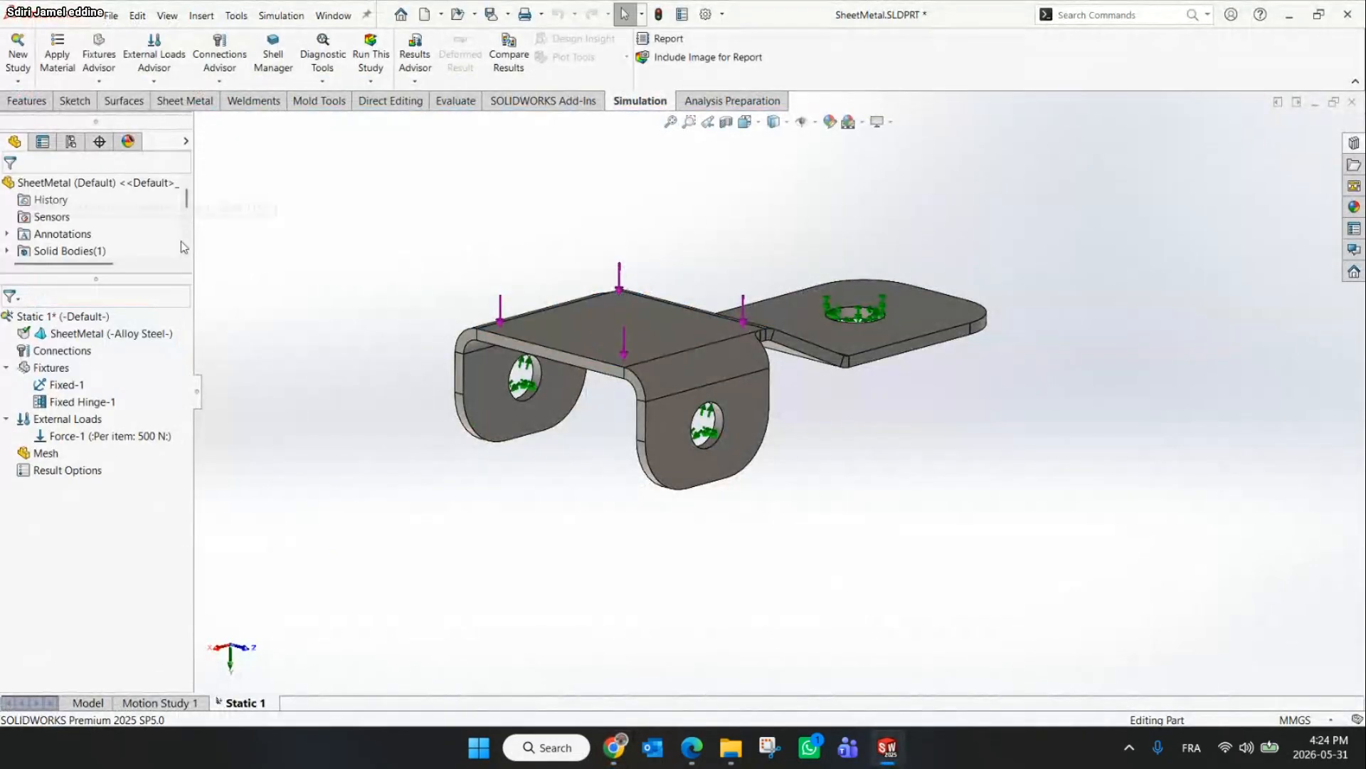
# Run the static study with the default mesh
pyautogui.press('f')
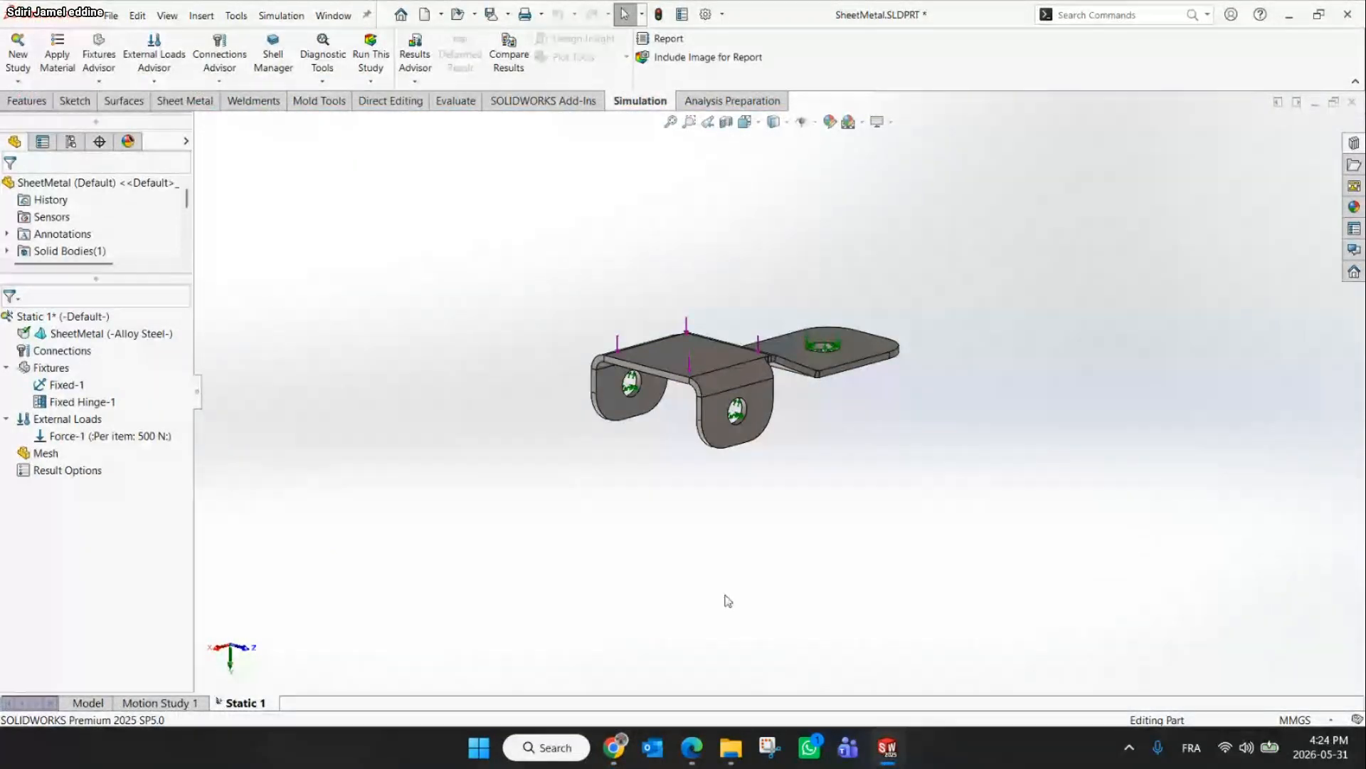
pyautogui.click(614, 748)
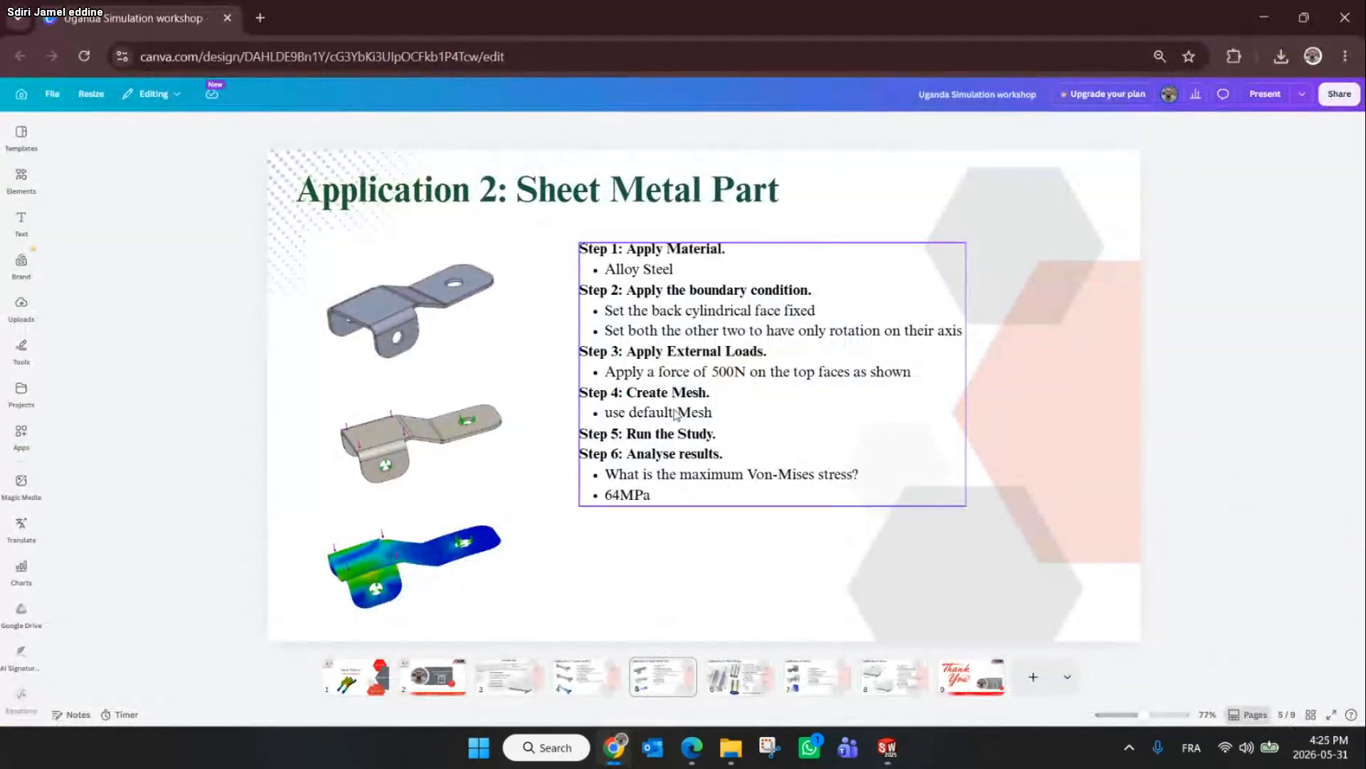
pyautogui.click(1264, 17)
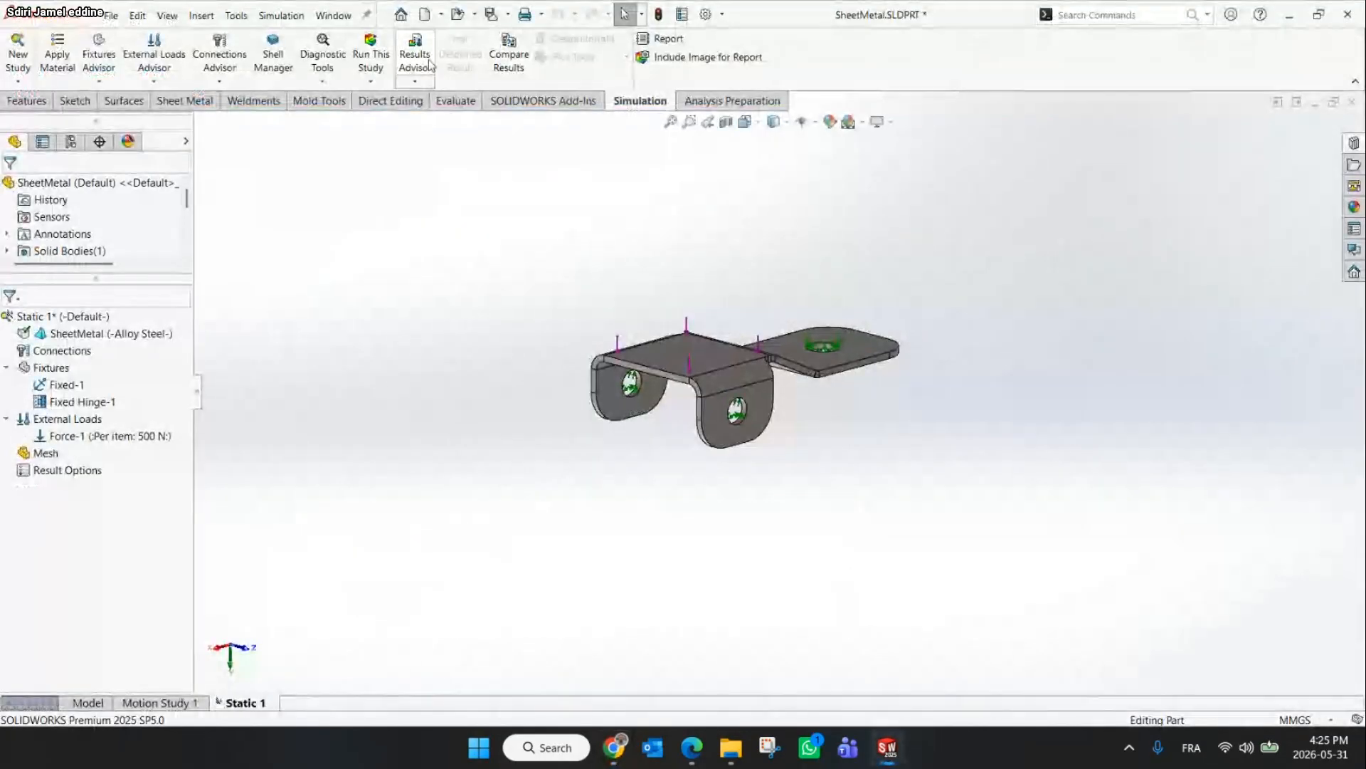
pyautogui.click(368, 63)
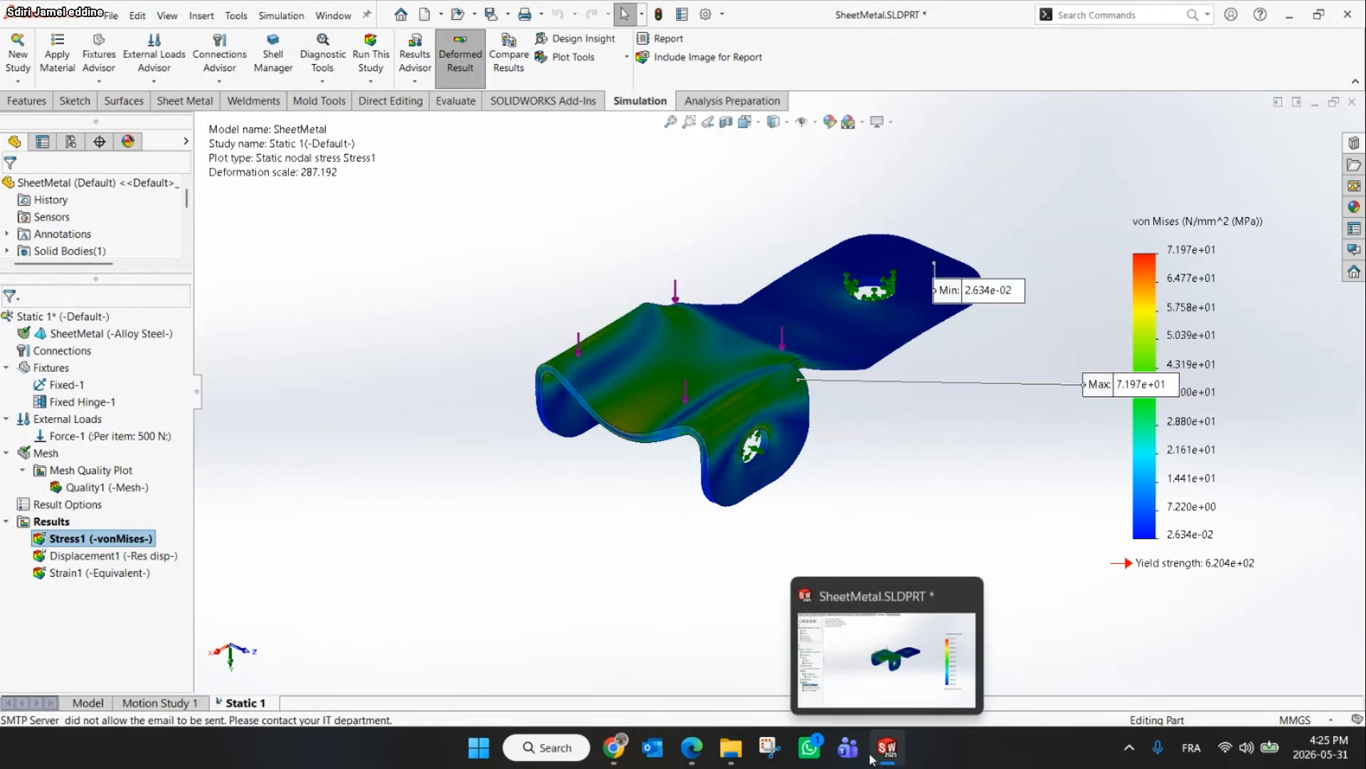
# Compare the stress result with the slide in the browser
pyautogui.moveTo(674, 759)
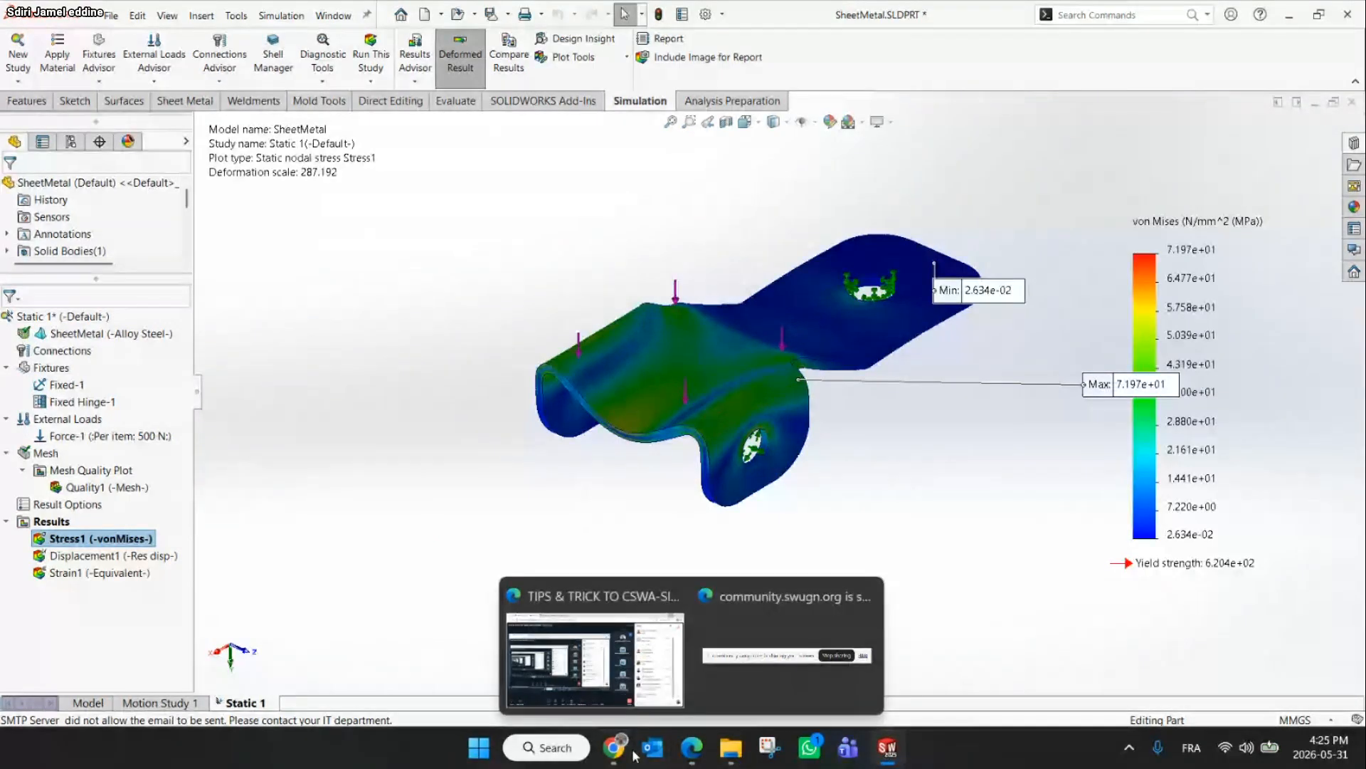
pyautogui.moveTo(614, 753)
pyautogui.click(618, 498)
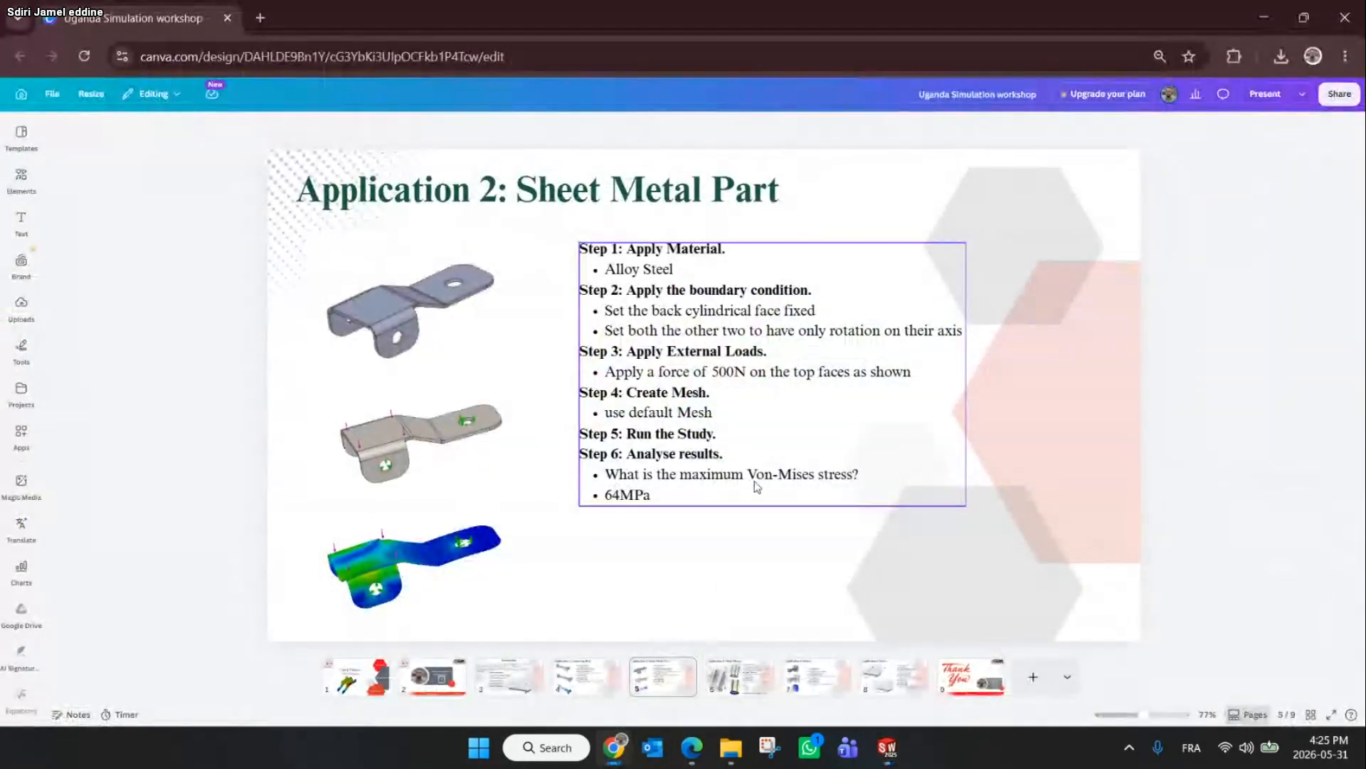
pyautogui.click(1265, 15)
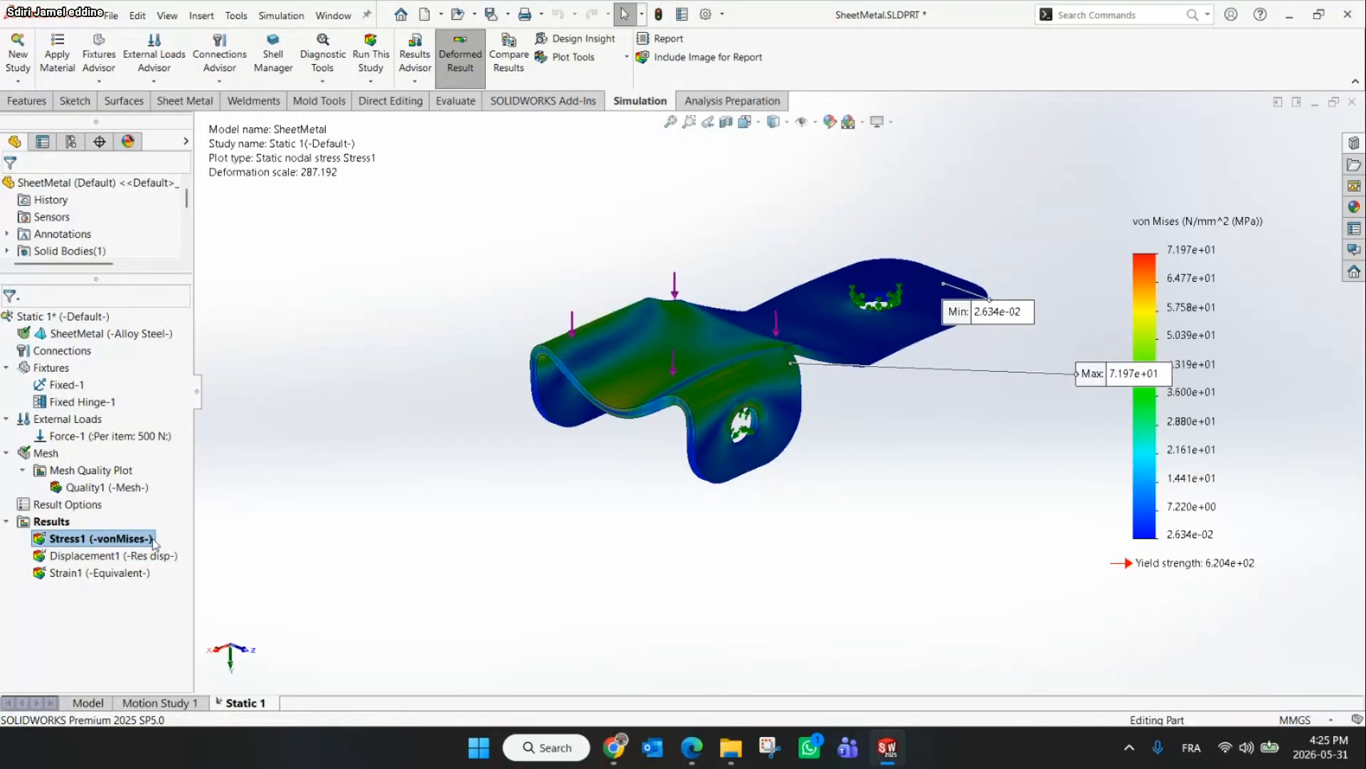
# Set the von Mises plot's number format to floating, hide its min annotation, and reposition the max annotation label
pyautogui.rightClick(84, 541)
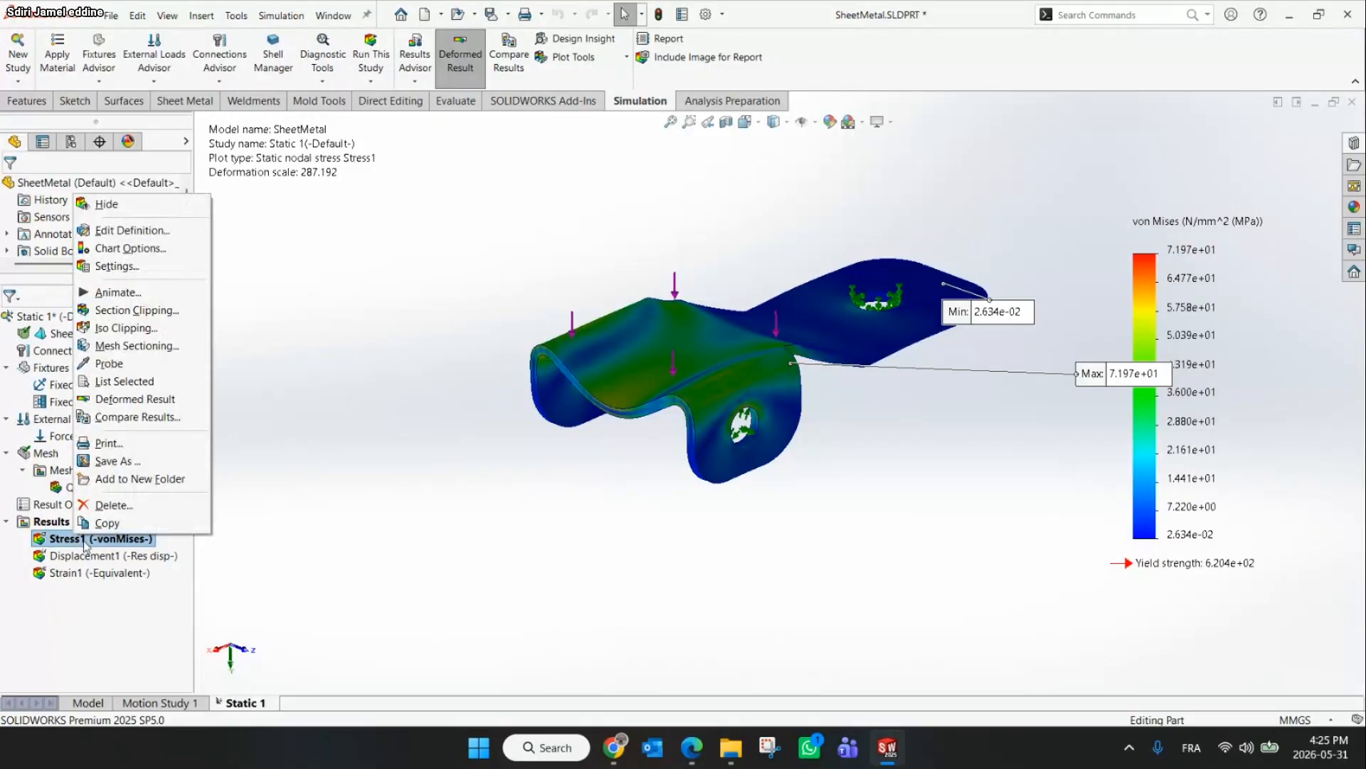
pyautogui.click(132, 230)
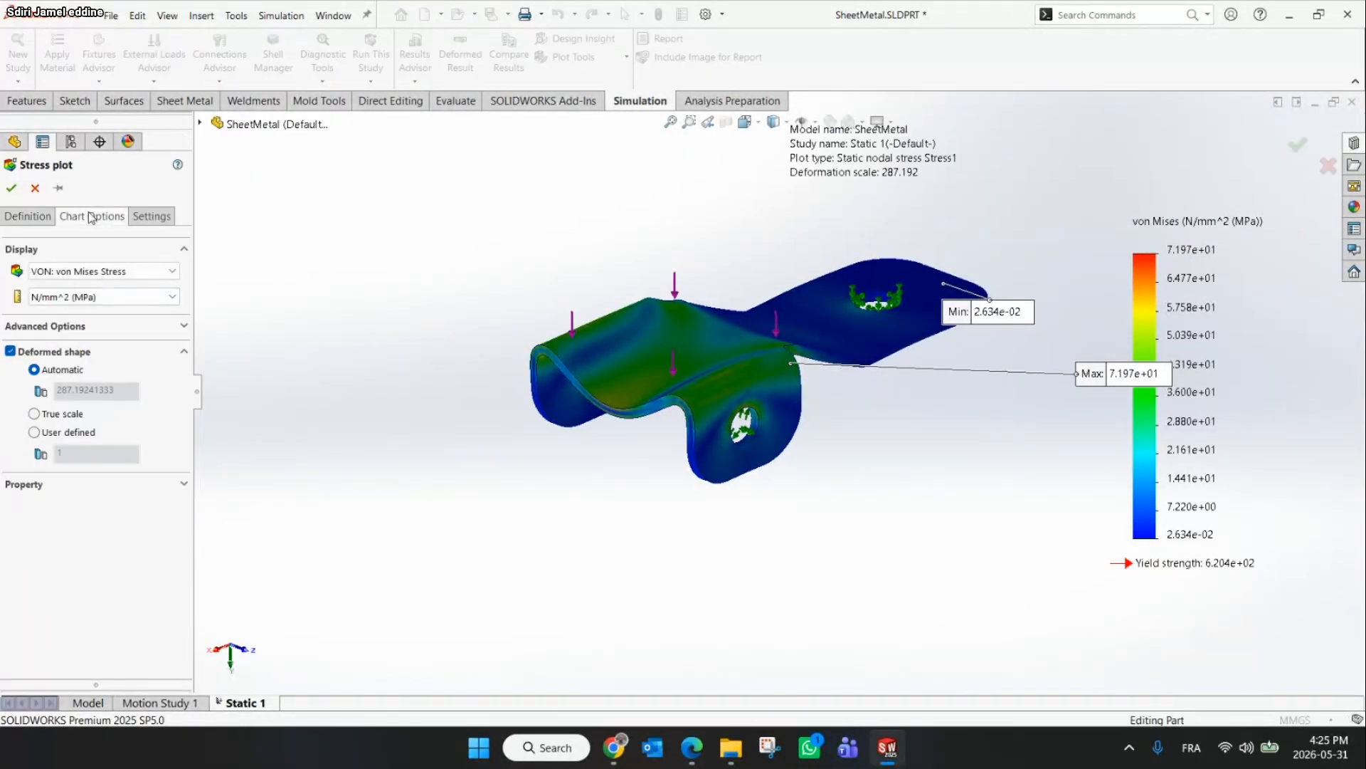
pyautogui.click(92, 216)
pyautogui.click(59, 648)
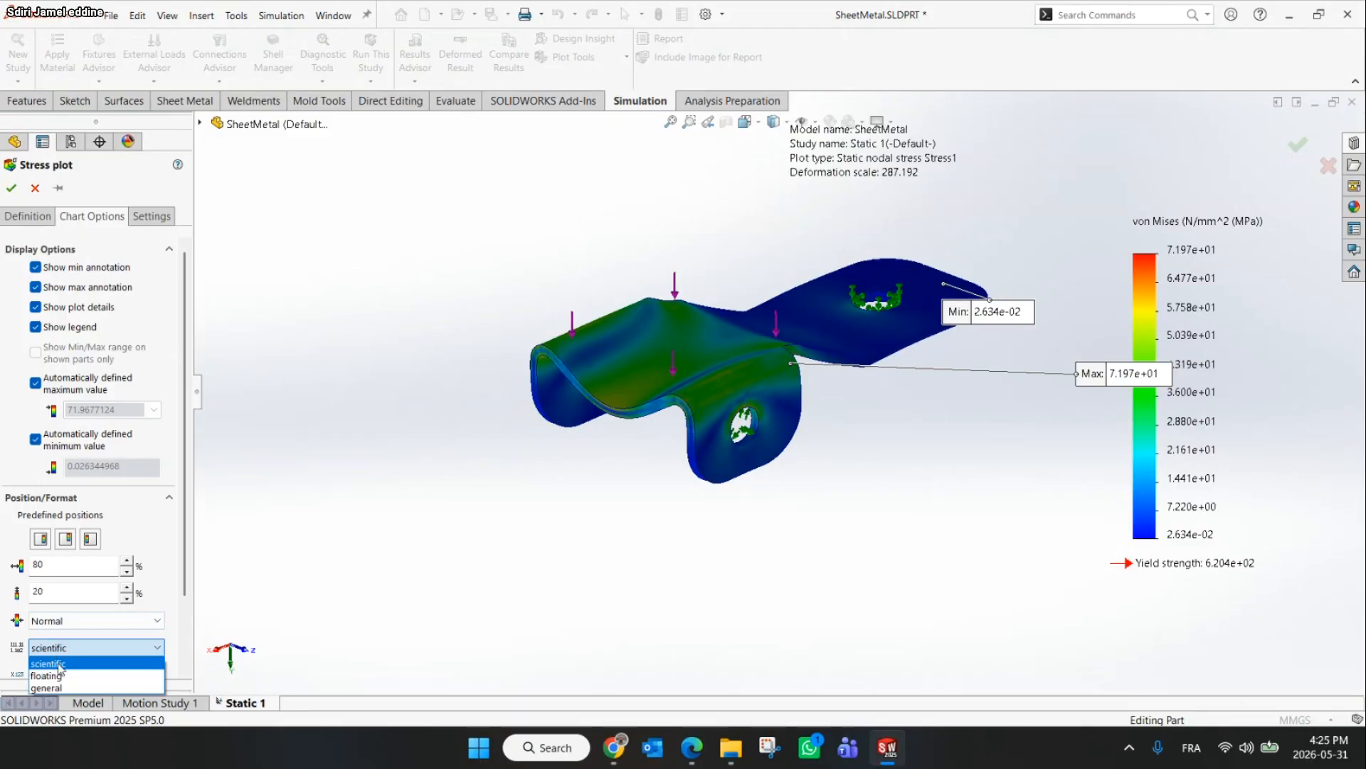
pyautogui.click(57, 675)
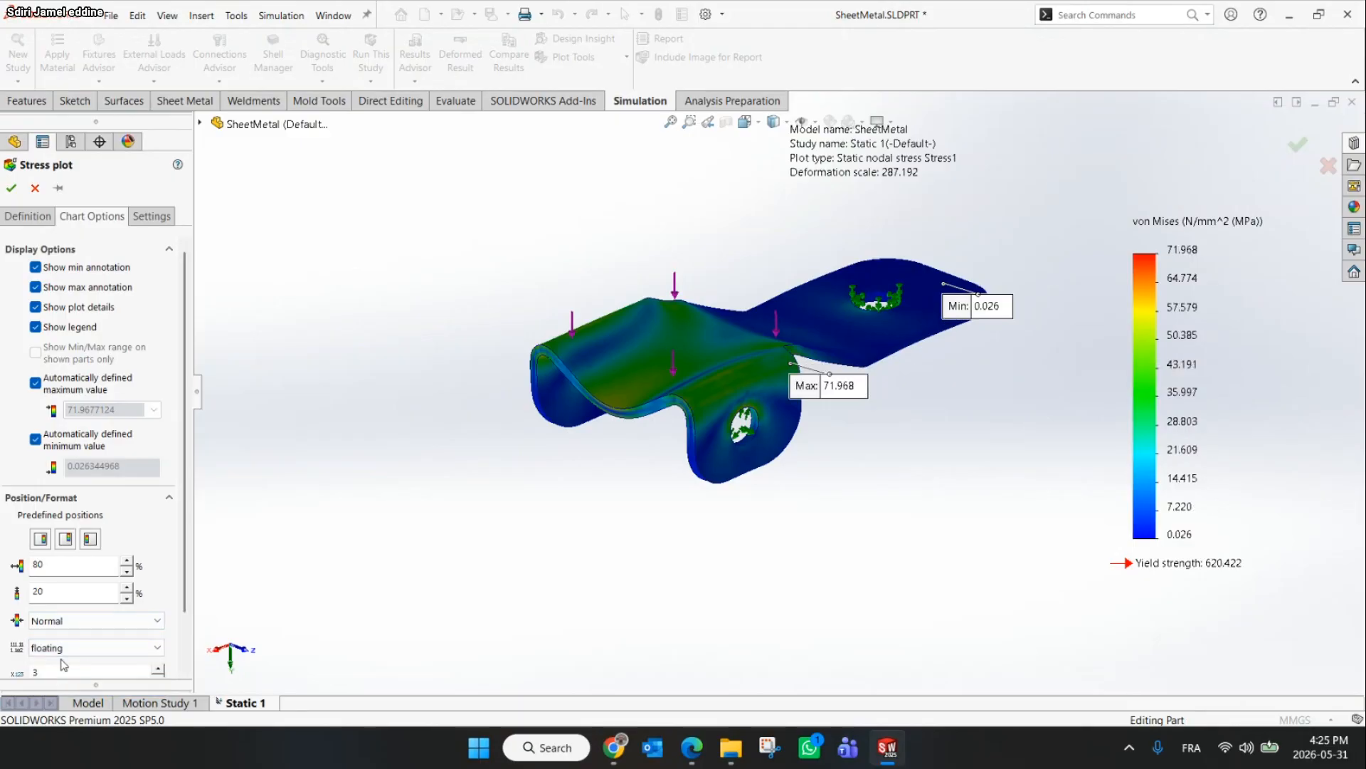
pyautogui.click(36, 268)
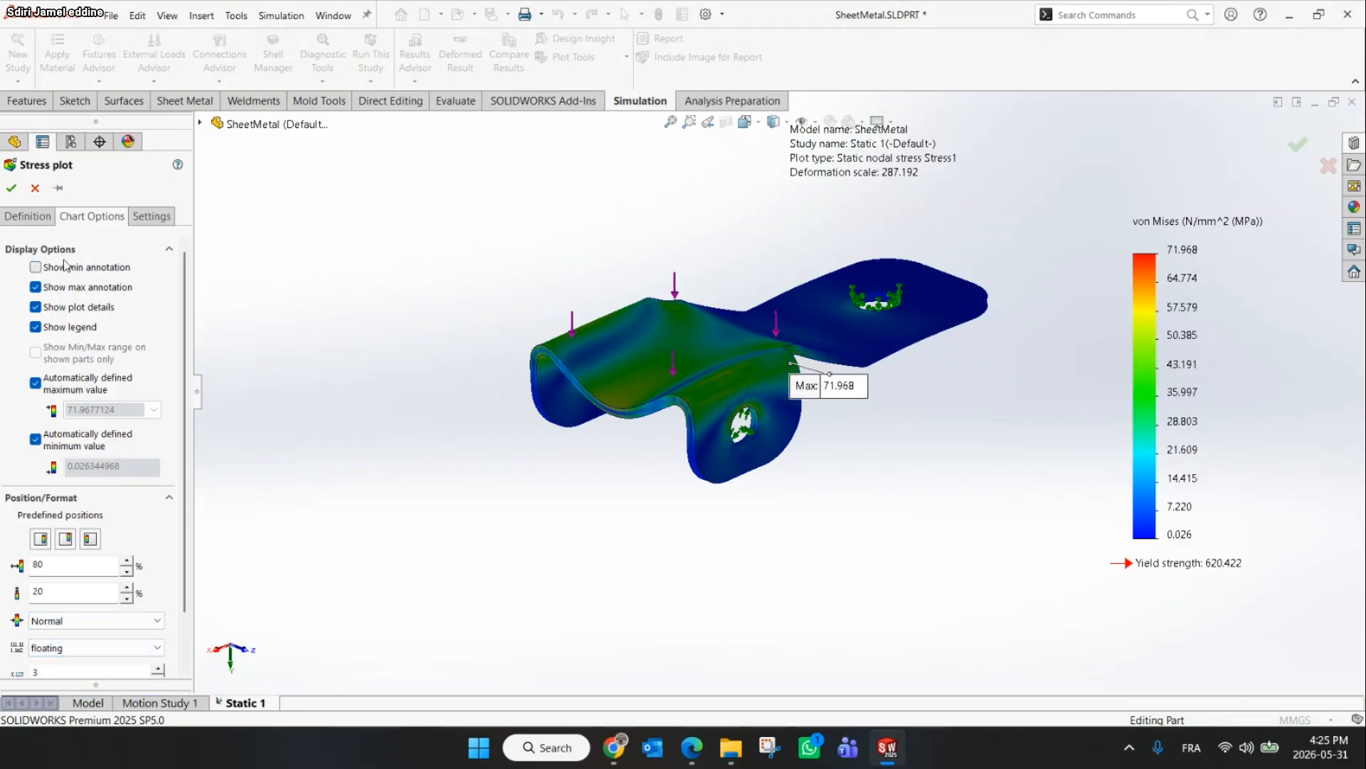
pyautogui.click(13, 189)
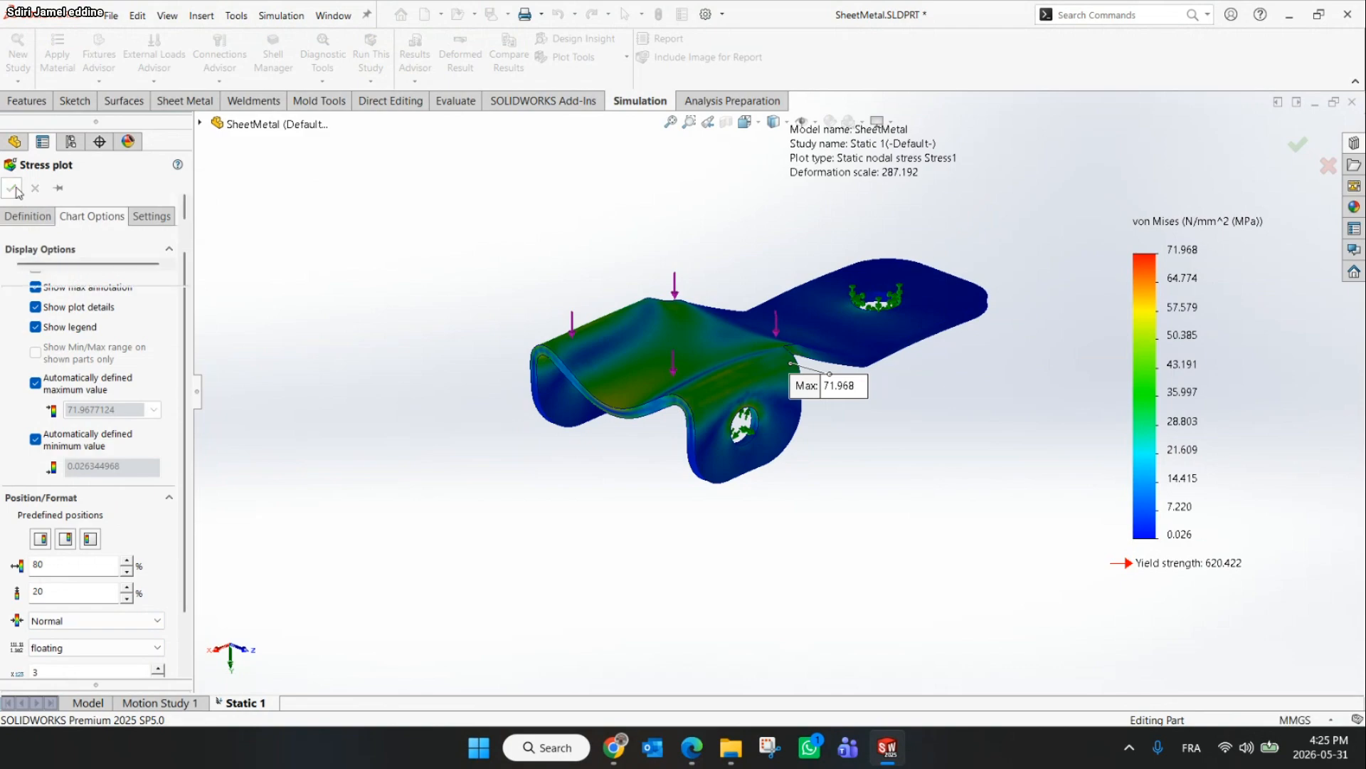
pyautogui.moveTo(840, 388); pyautogui.dragTo(1000, 377)
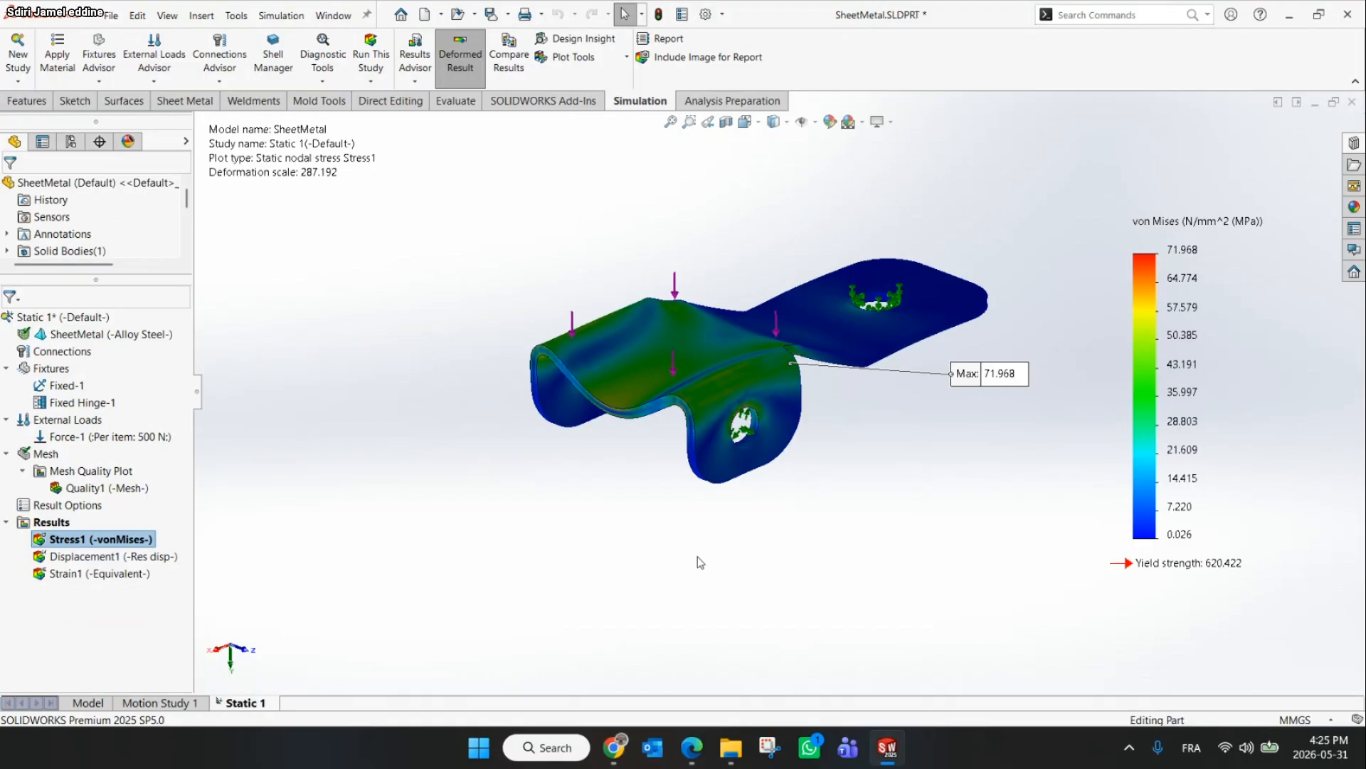
# Compare the stress plot with the result image on the slide in the browser
pyautogui.click(617, 755)
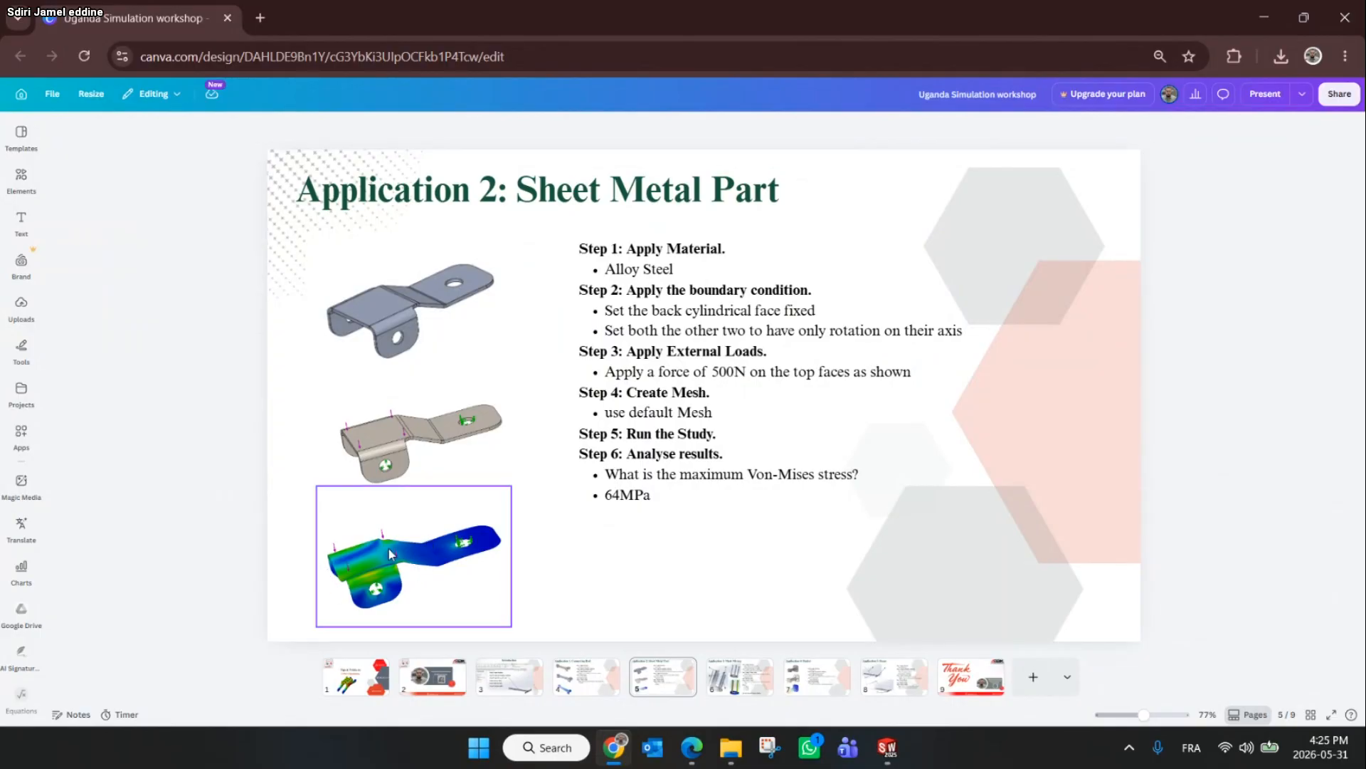
pyautogui.click(433, 555)
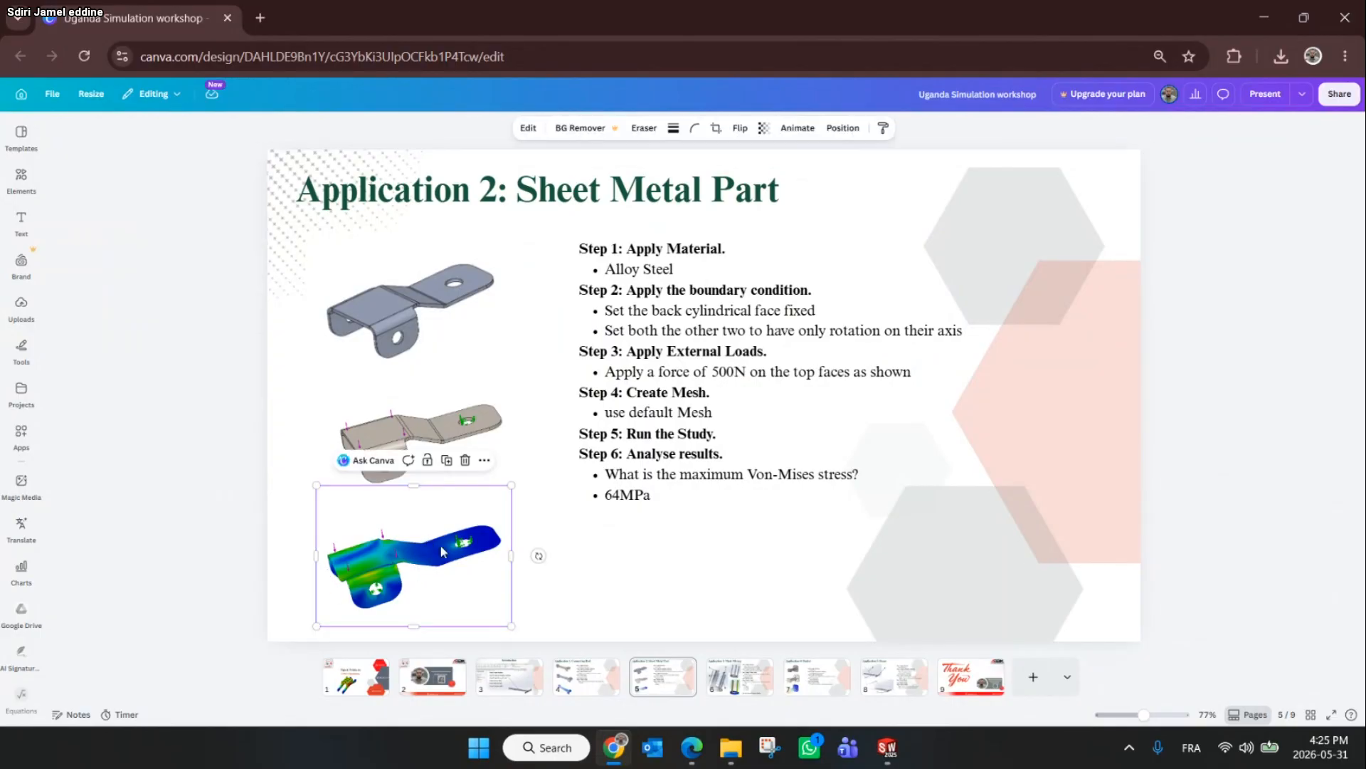
pyautogui.click(1260, 8)
pyautogui.scroll(-5, 705, 395)
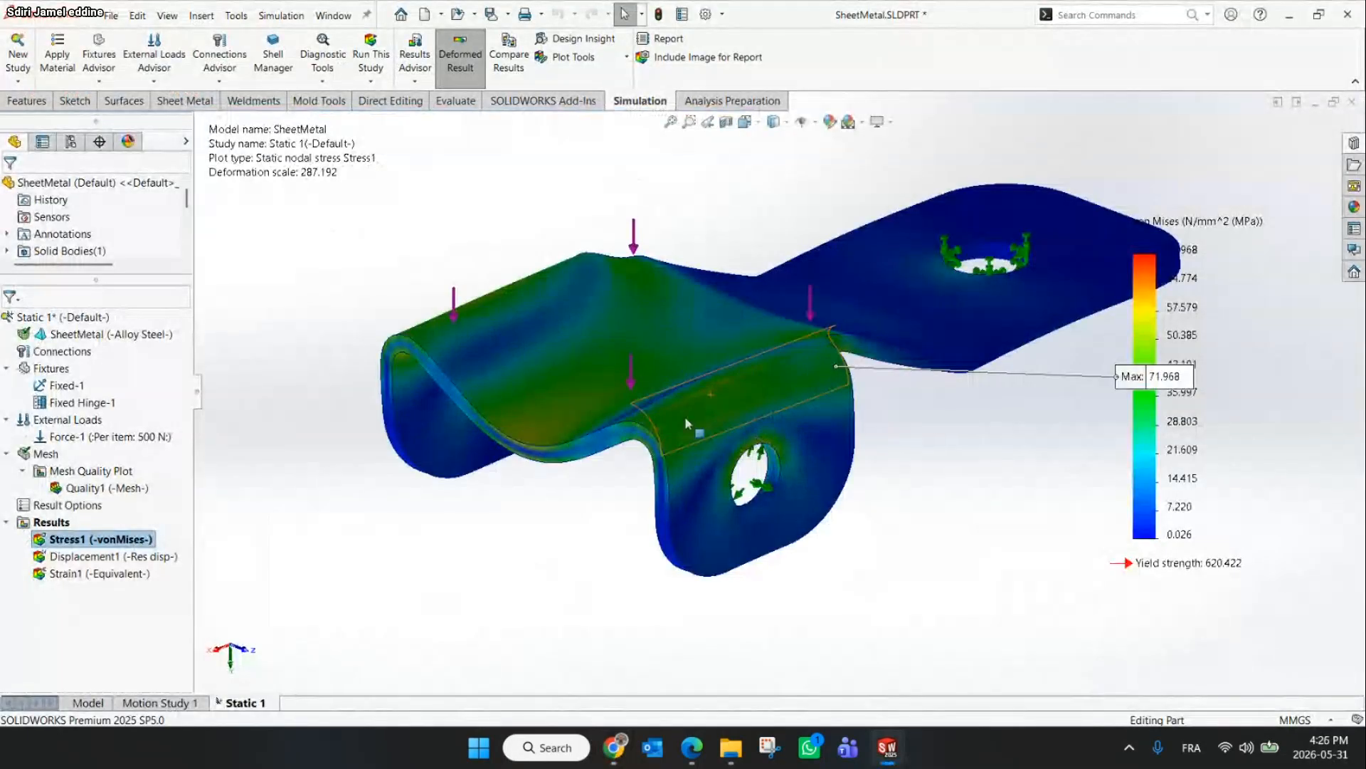
pyautogui.click(613, 747)
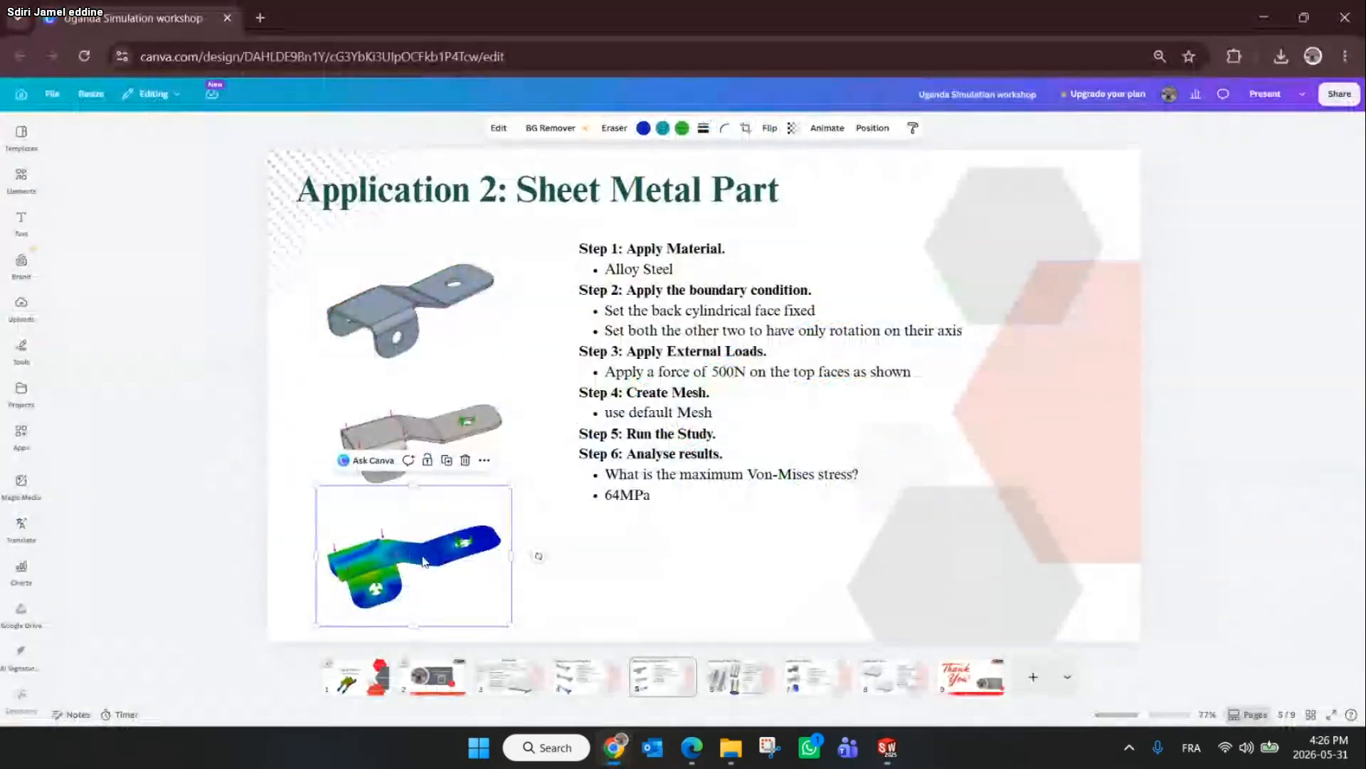
pyautogui.click(1287, 7)
pyautogui.click(985, 45)
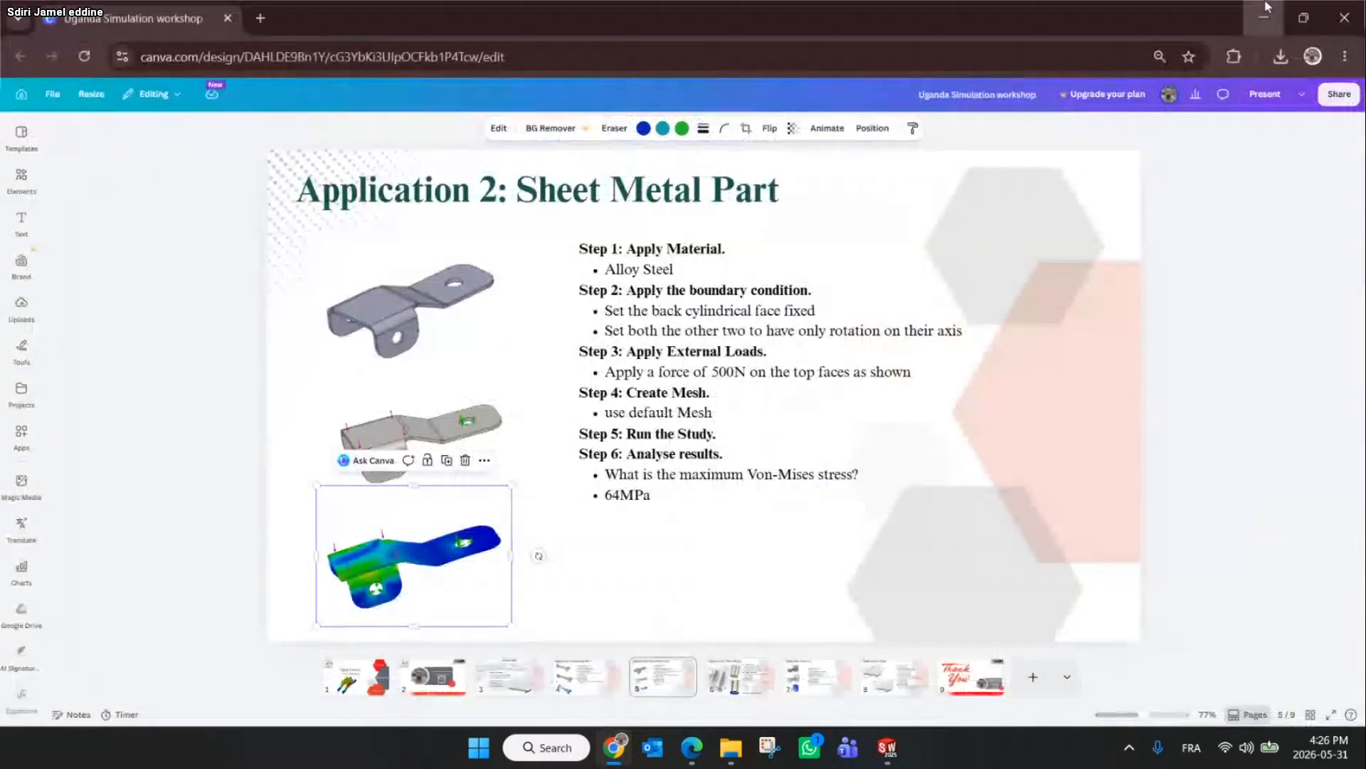
pyautogui.click(1269, 6)
# Inspect the maximum stress region of the bracket from different angles, then switch between the Model and Static 1 tabs
pyautogui.scroll(-2, 610, 440)
pyautogui.moveTo(644, 431); pyautogui.dragTo(712, 437, button='middle')
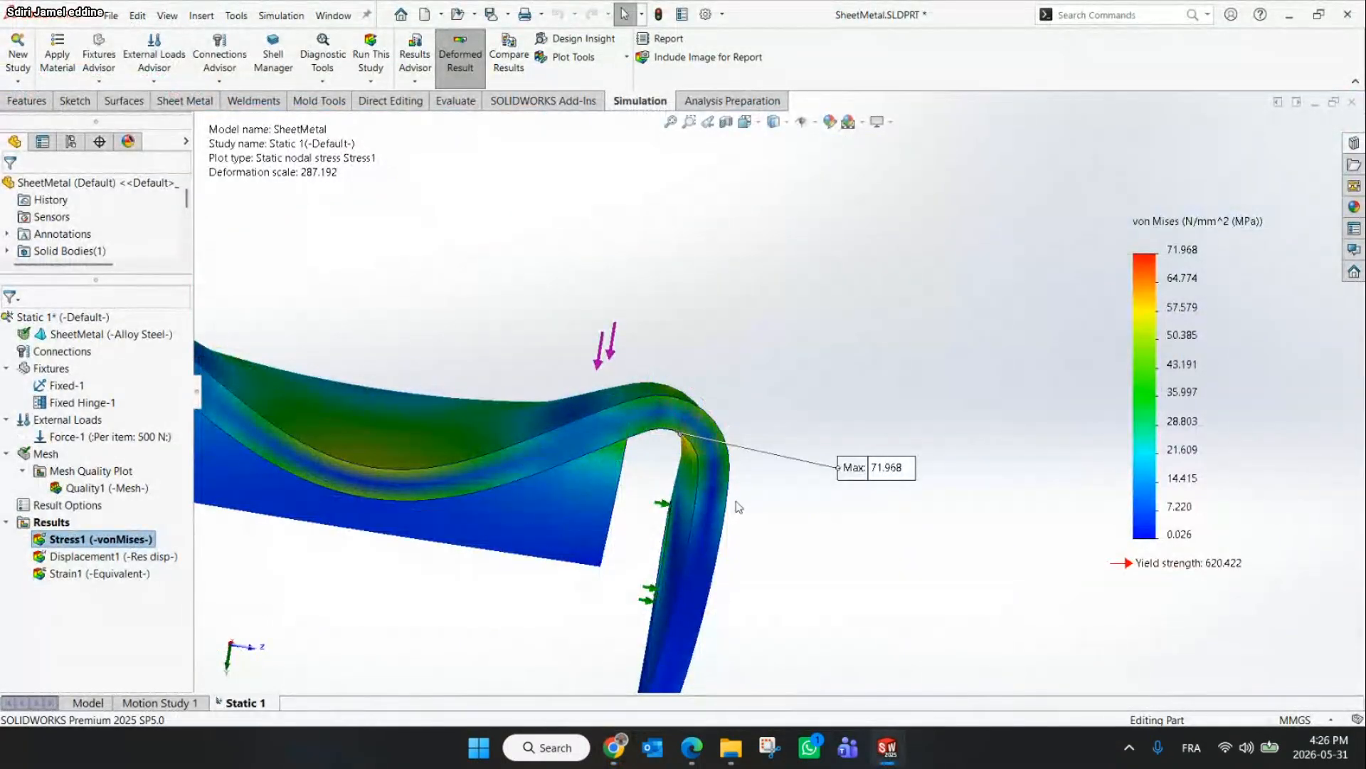
pyautogui.scroll(2, 733, 508)
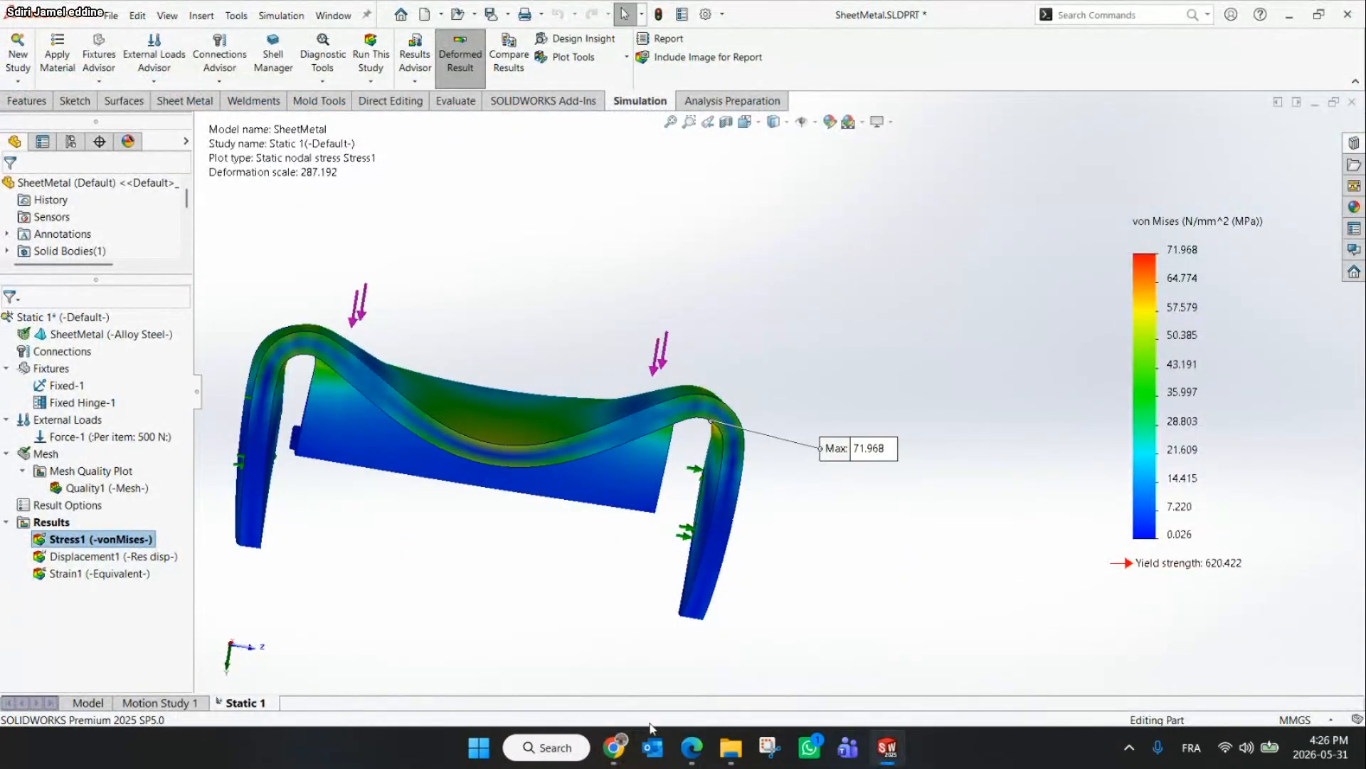
pyautogui.click(613, 747)
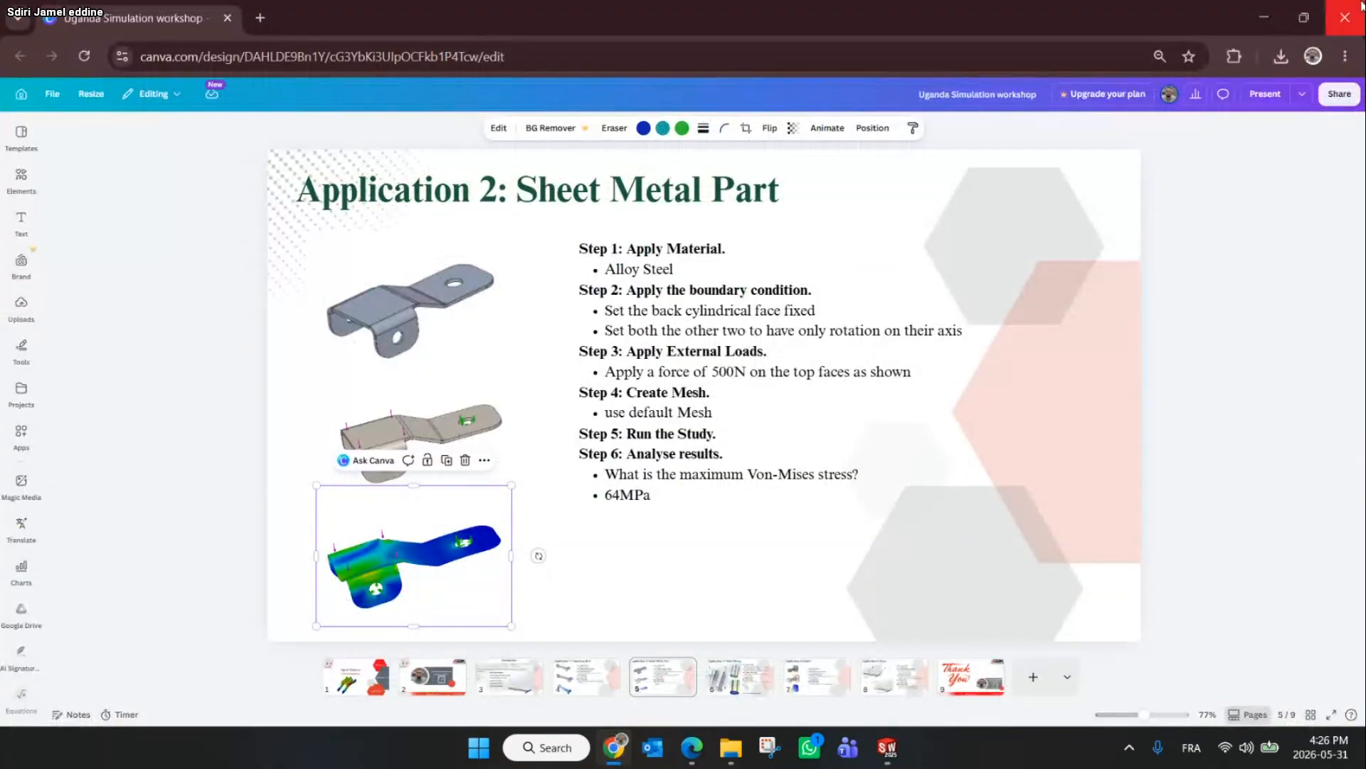
pyautogui.click(1264, 17)
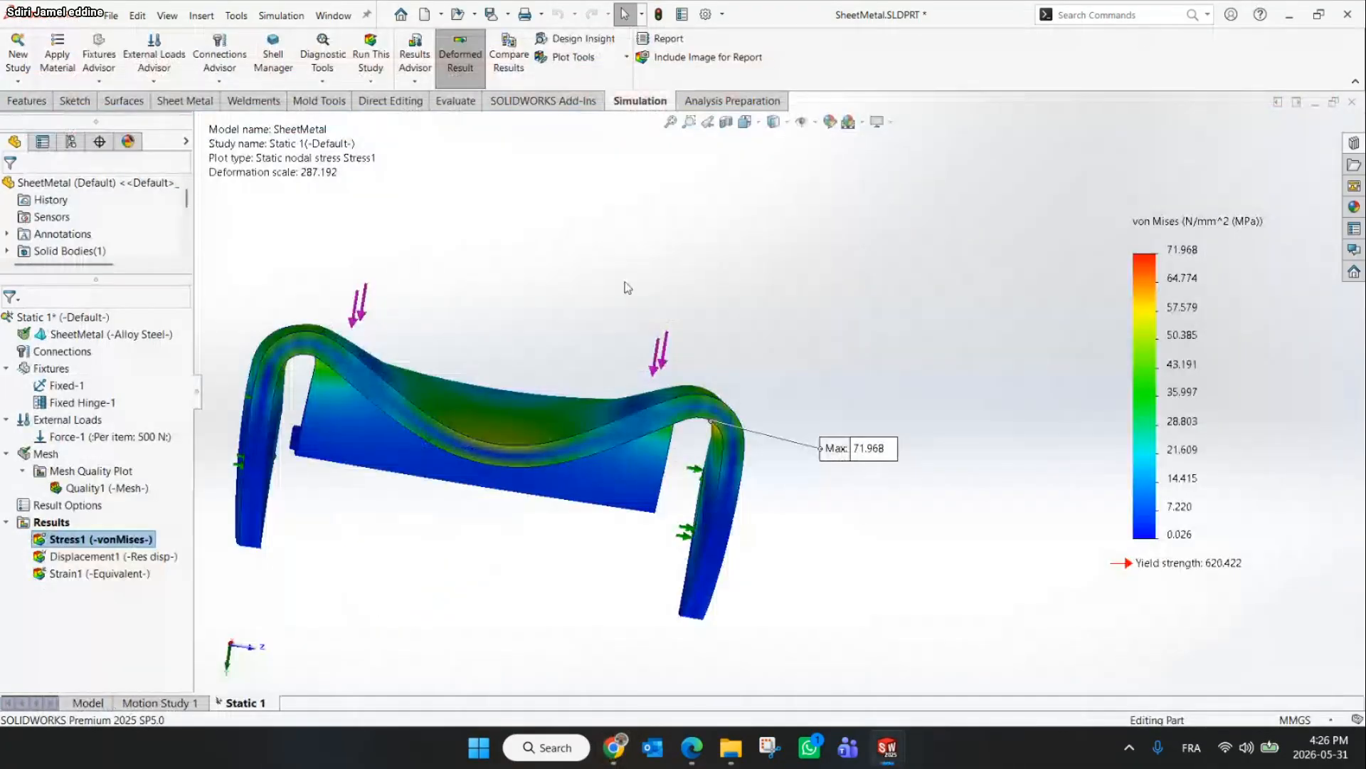
pyautogui.scroll(4, 628, 288)
pyautogui.moveTo(632, 259); pyautogui.dragTo(505, 313, button='middle')
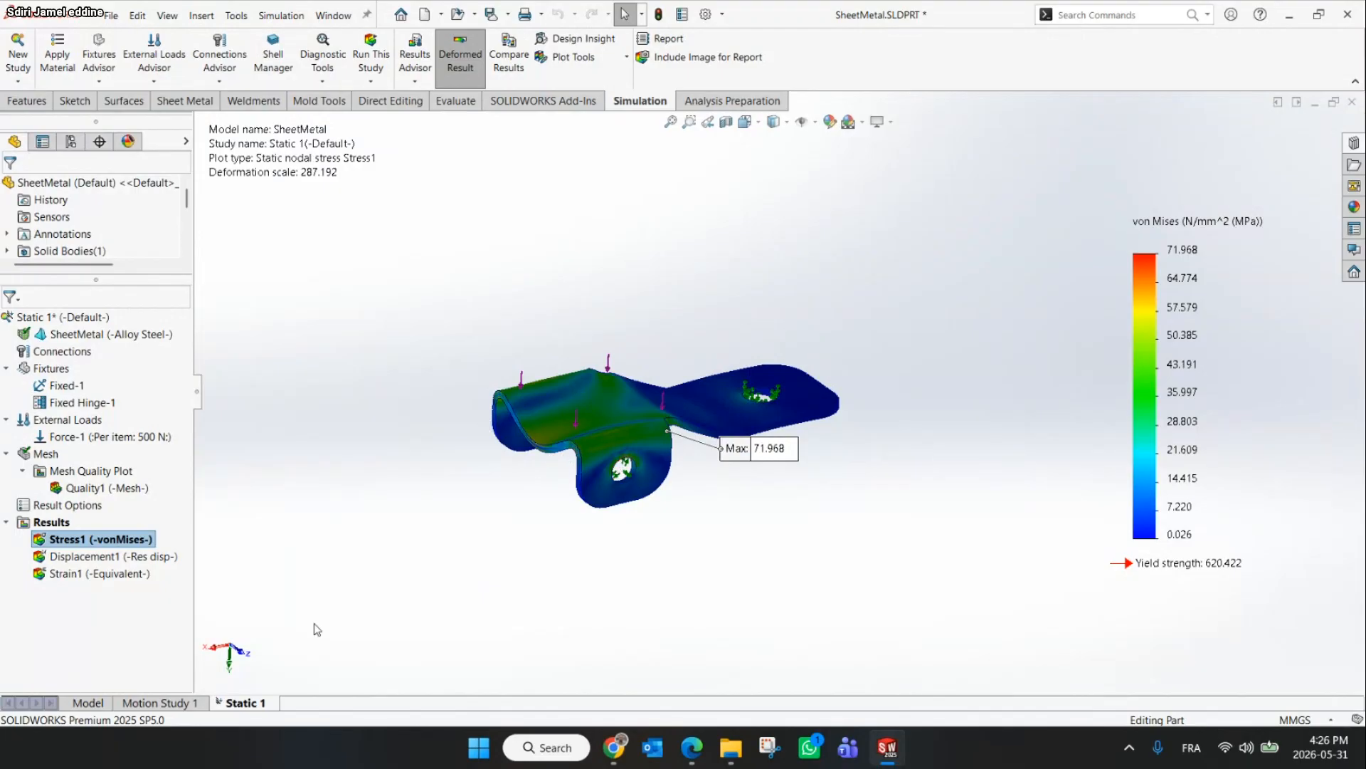
pyautogui.click(88, 704)
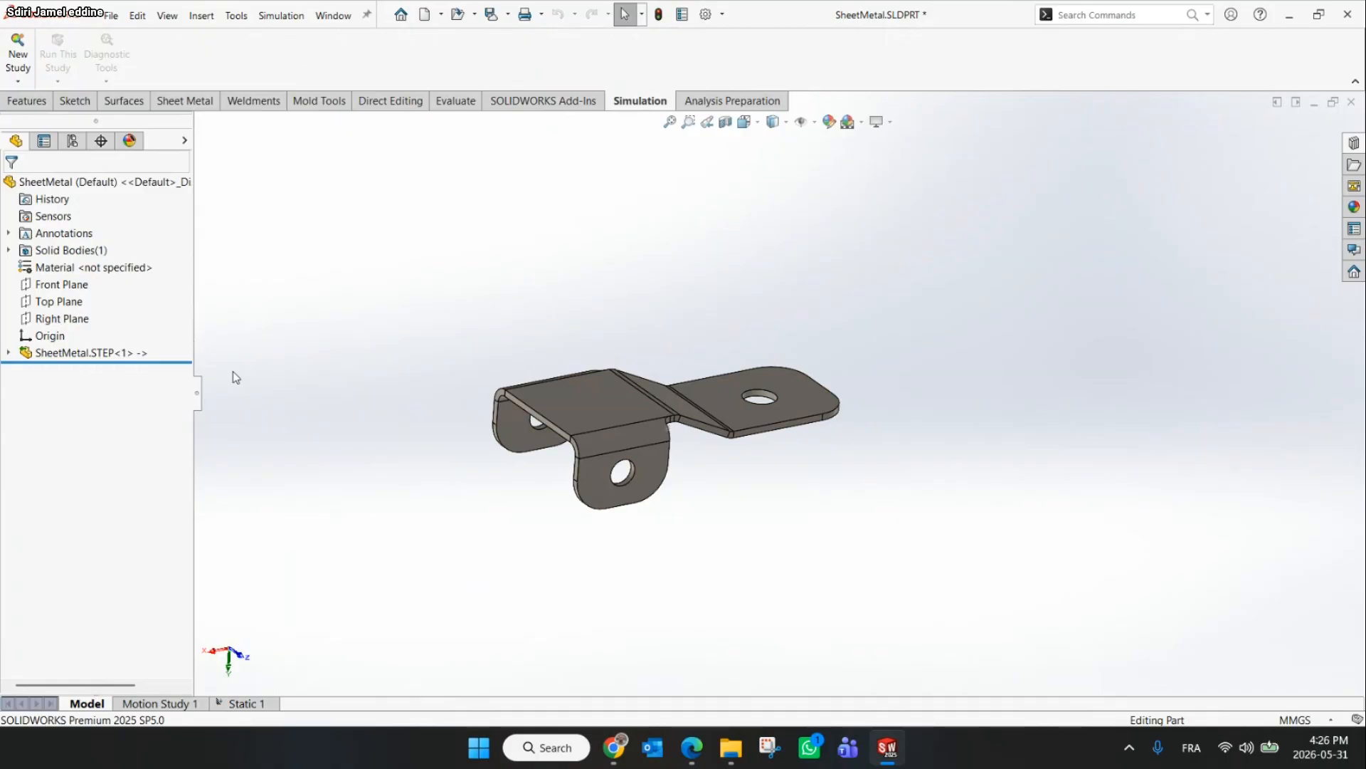
pyautogui.click(265, 704)
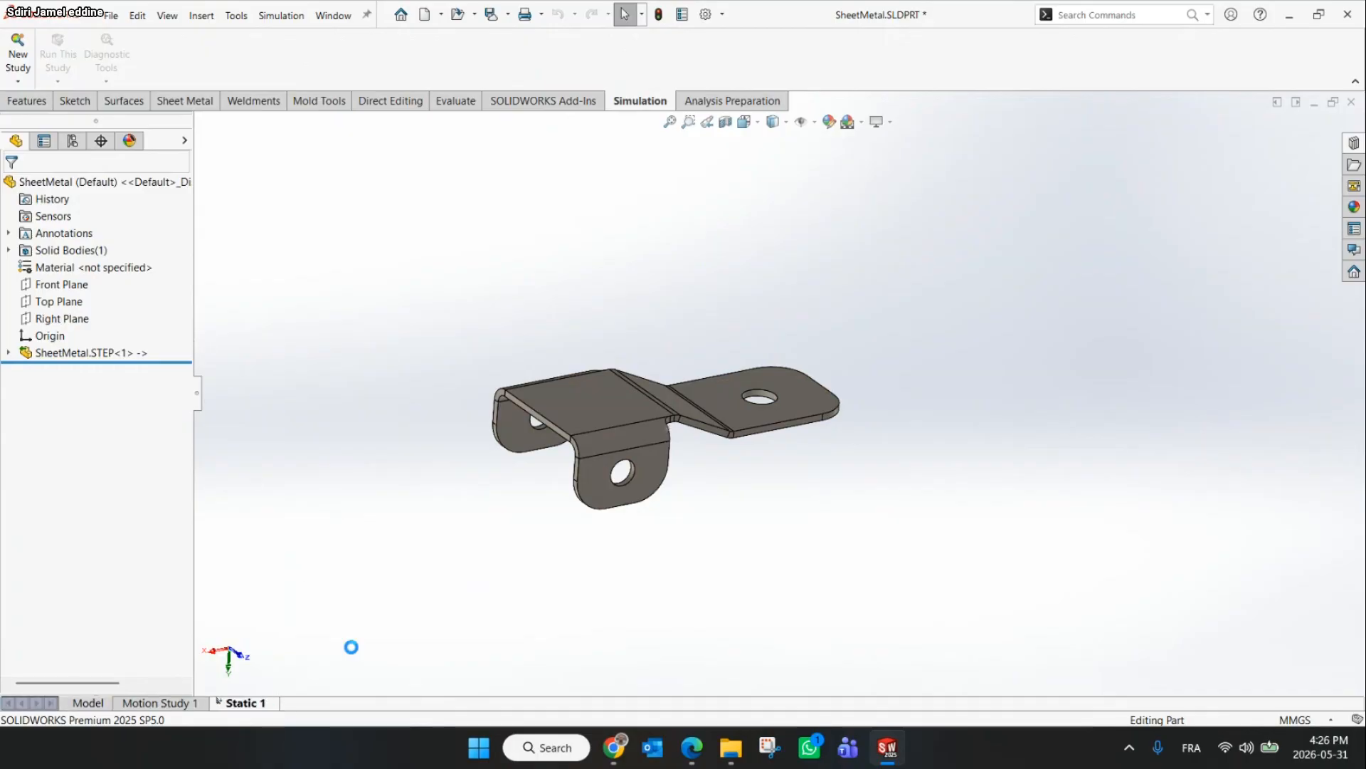
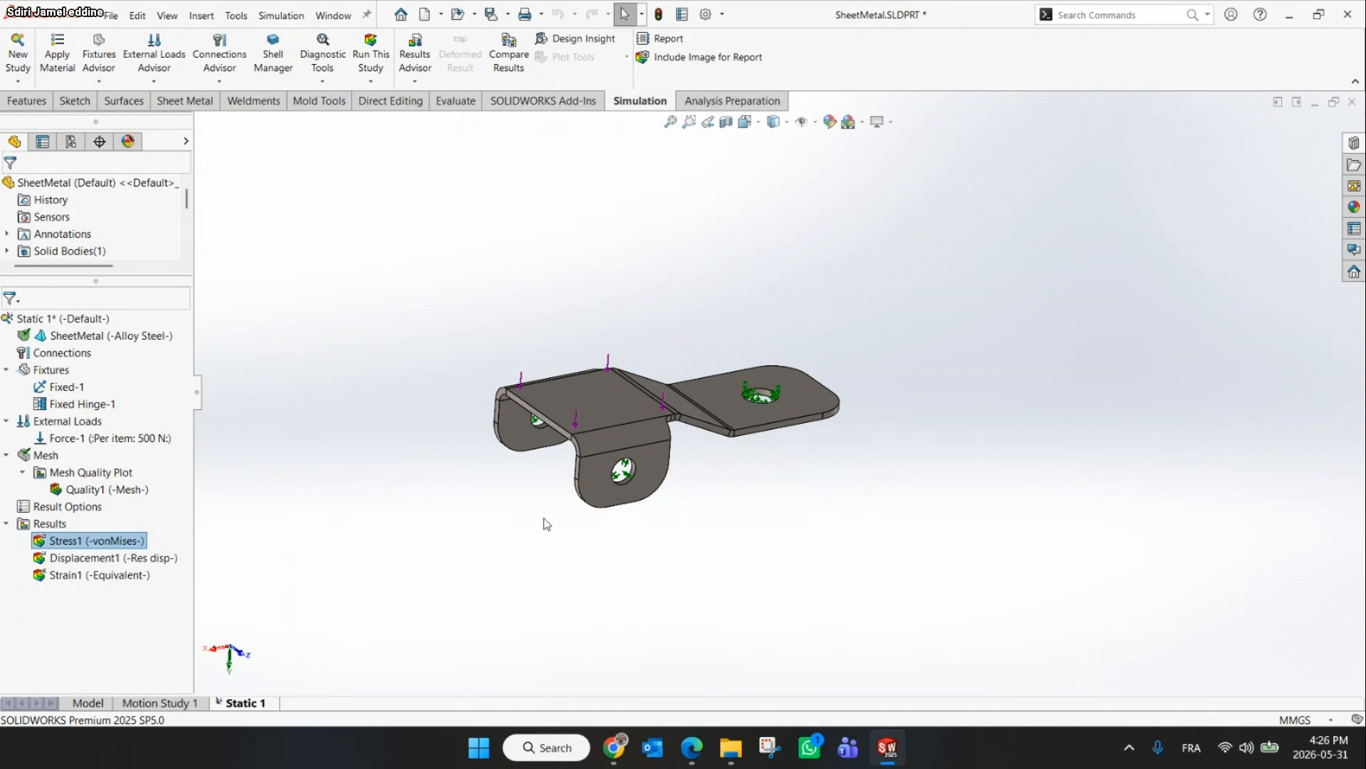
# Close the current sheet metal part document
pyautogui.click(540, 413)
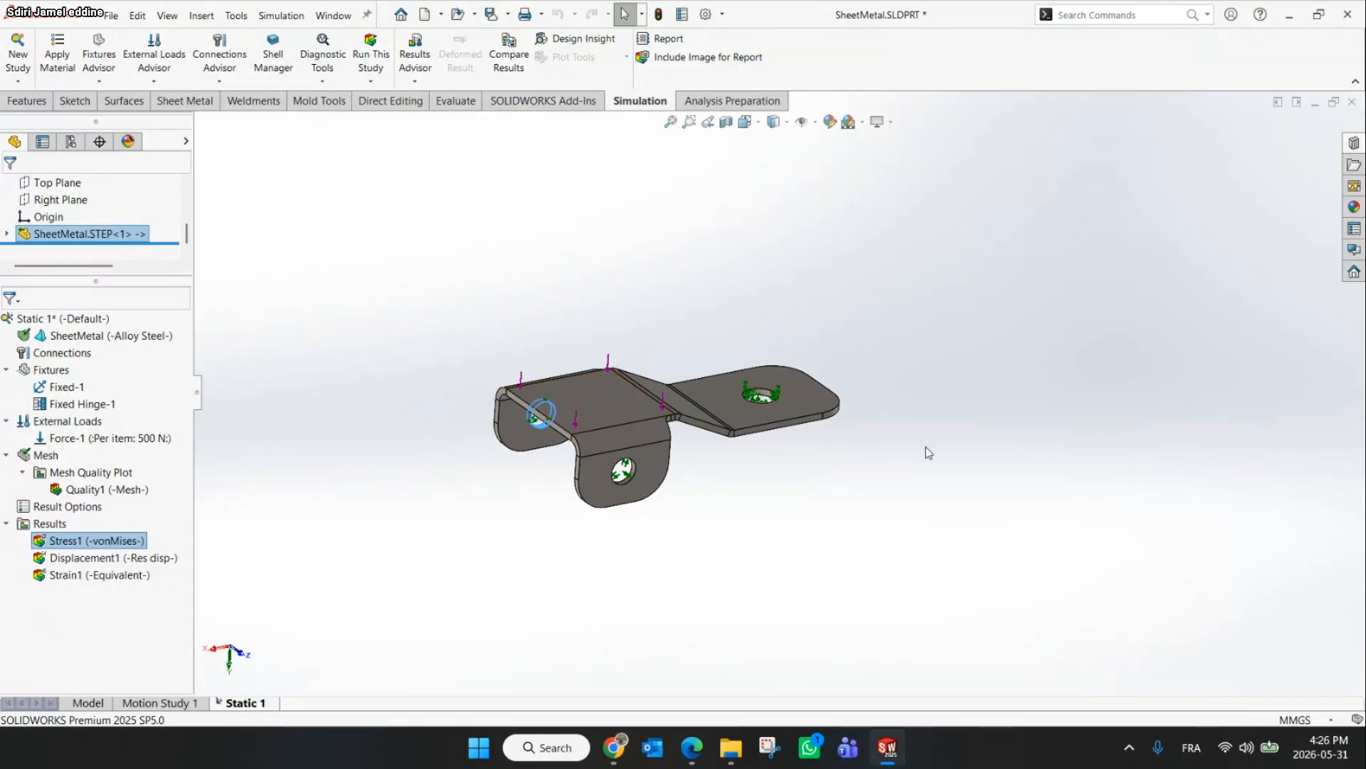
pyautogui.click(1353, 102)
pyautogui.click(658, 402)
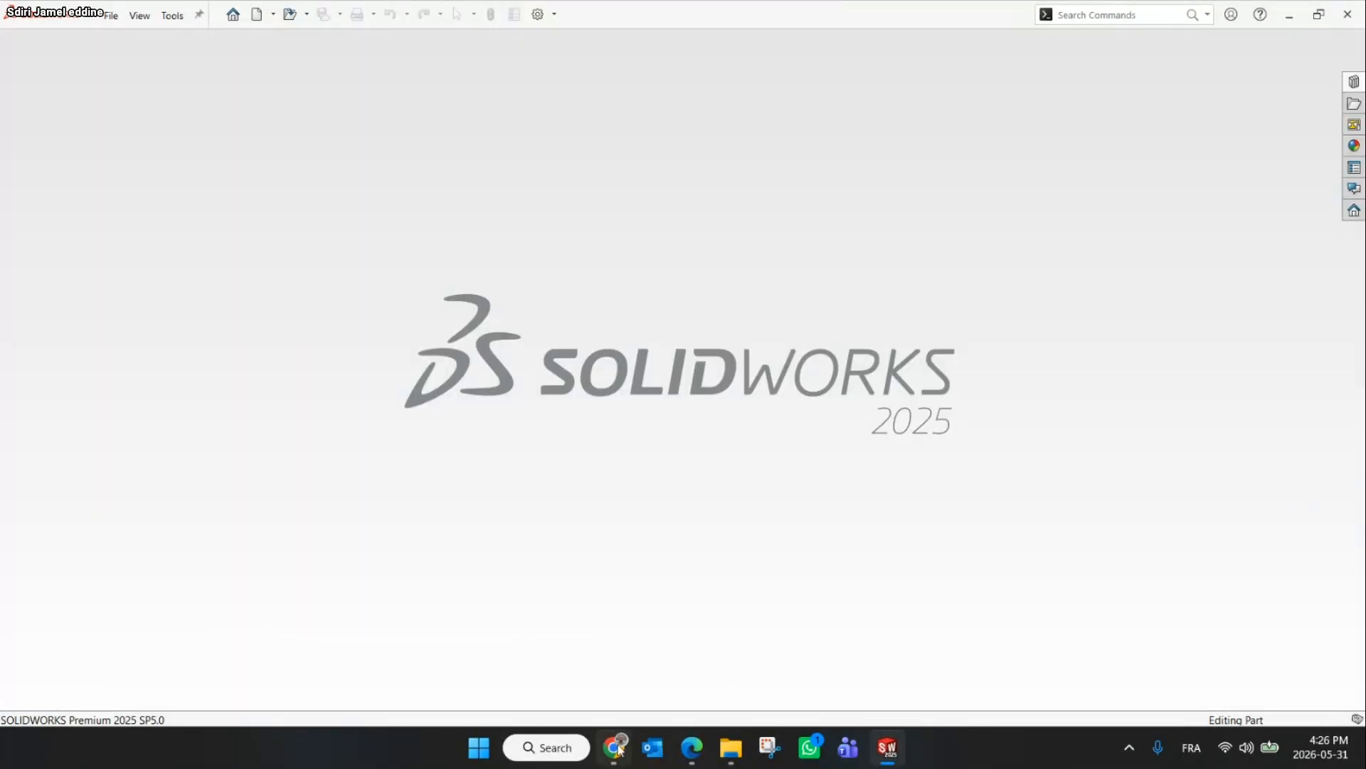
# Open the native SheetMetal part from the Part File folder in File Explorer
pyautogui.hotkey('alt', 'Tab')
pyautogui.click(71, 266)
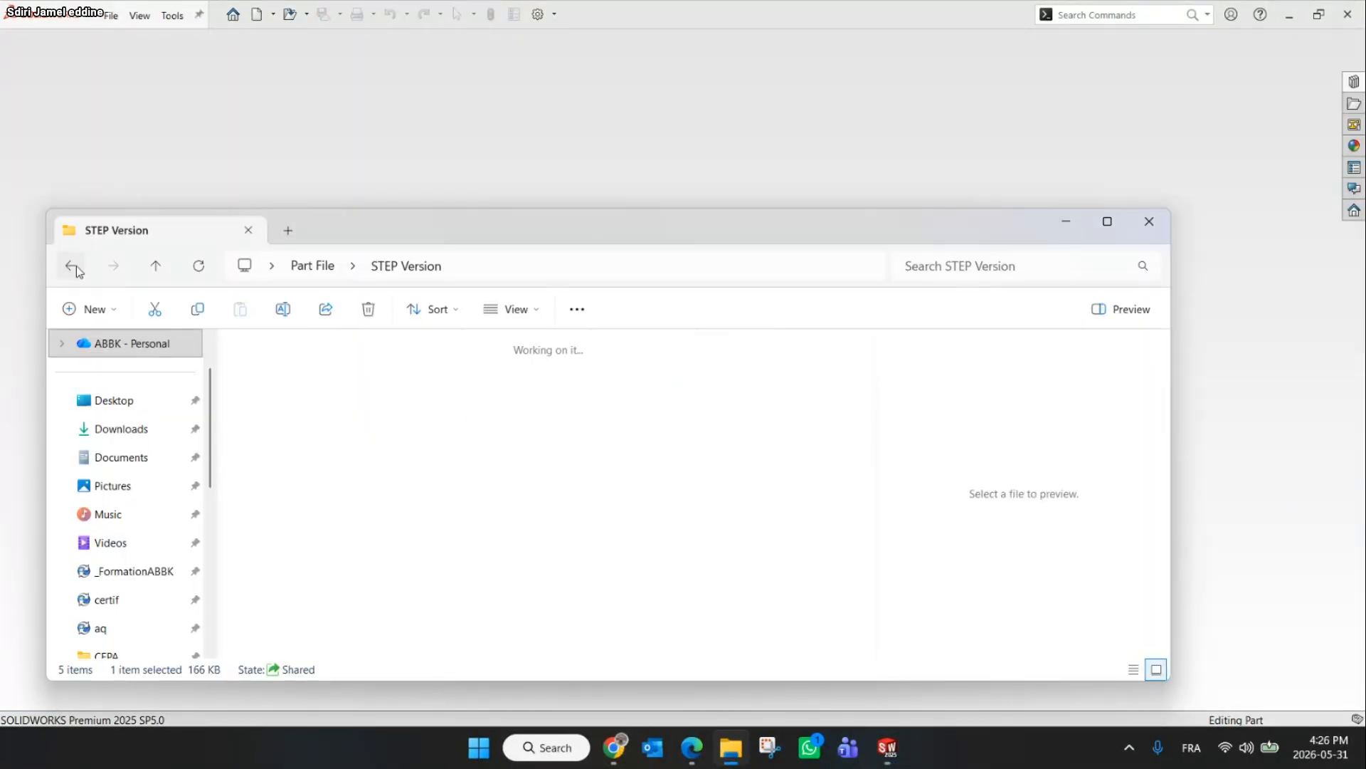
pyautogui.scroll(-1, 653, 408)
pyautogui.moveTo(488, 527); pyautogui.dragTo(685, 174)
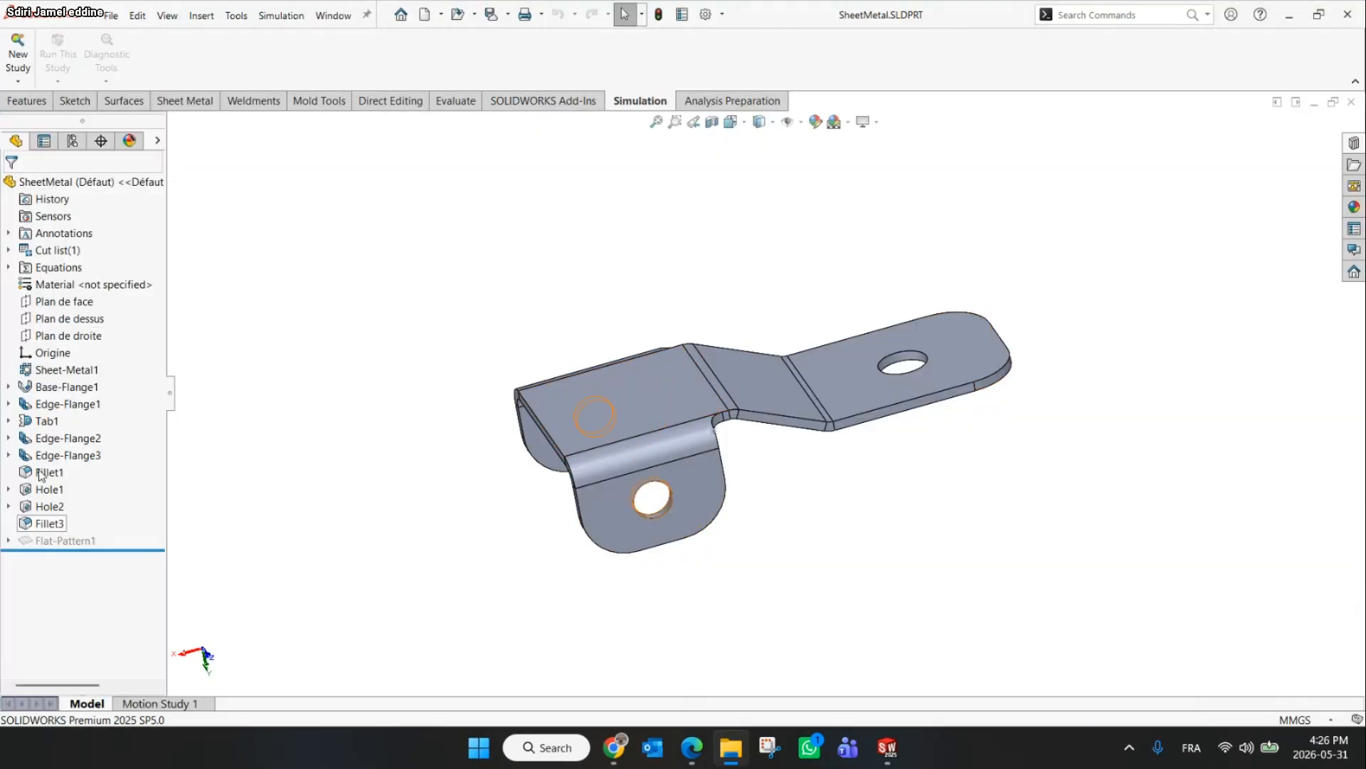
# Create a new static study for the sheet metal part
pyautogui.click(19, 51)
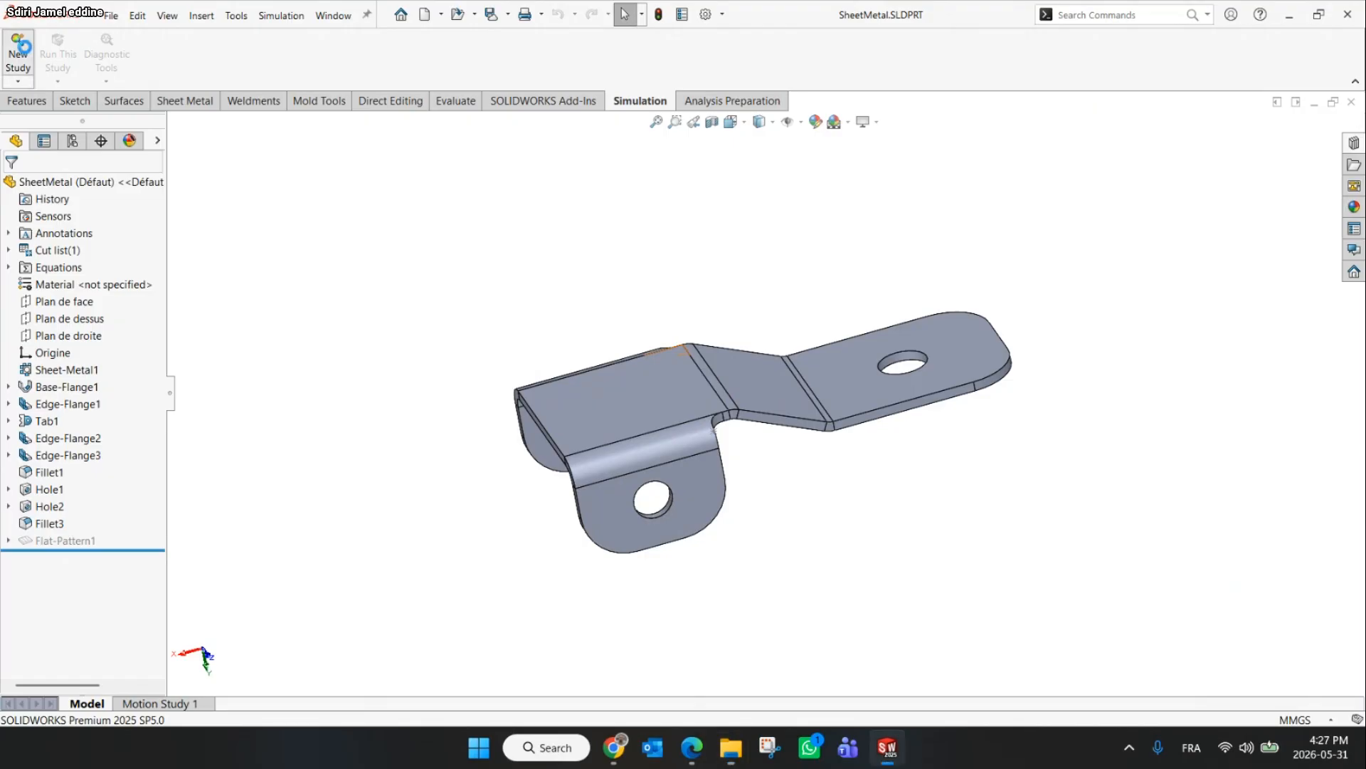
pyautogui.click(12, 187)
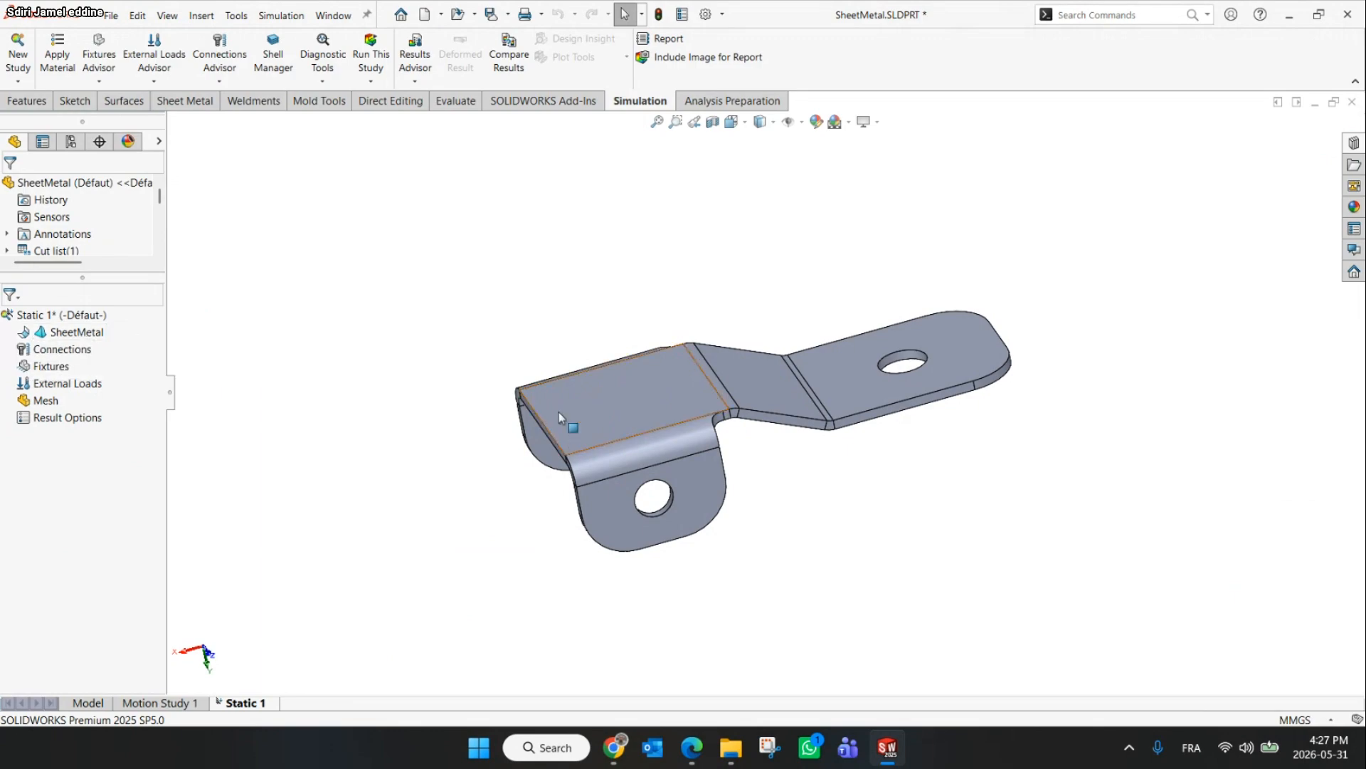
# Assign Alloy Steel as the material of the sheet metal body
pyautogui.scroll(-3, 559, 405)
pyautogui.moveTo(562, 403); pyautogui.dragTo(595, 364, button='middle')
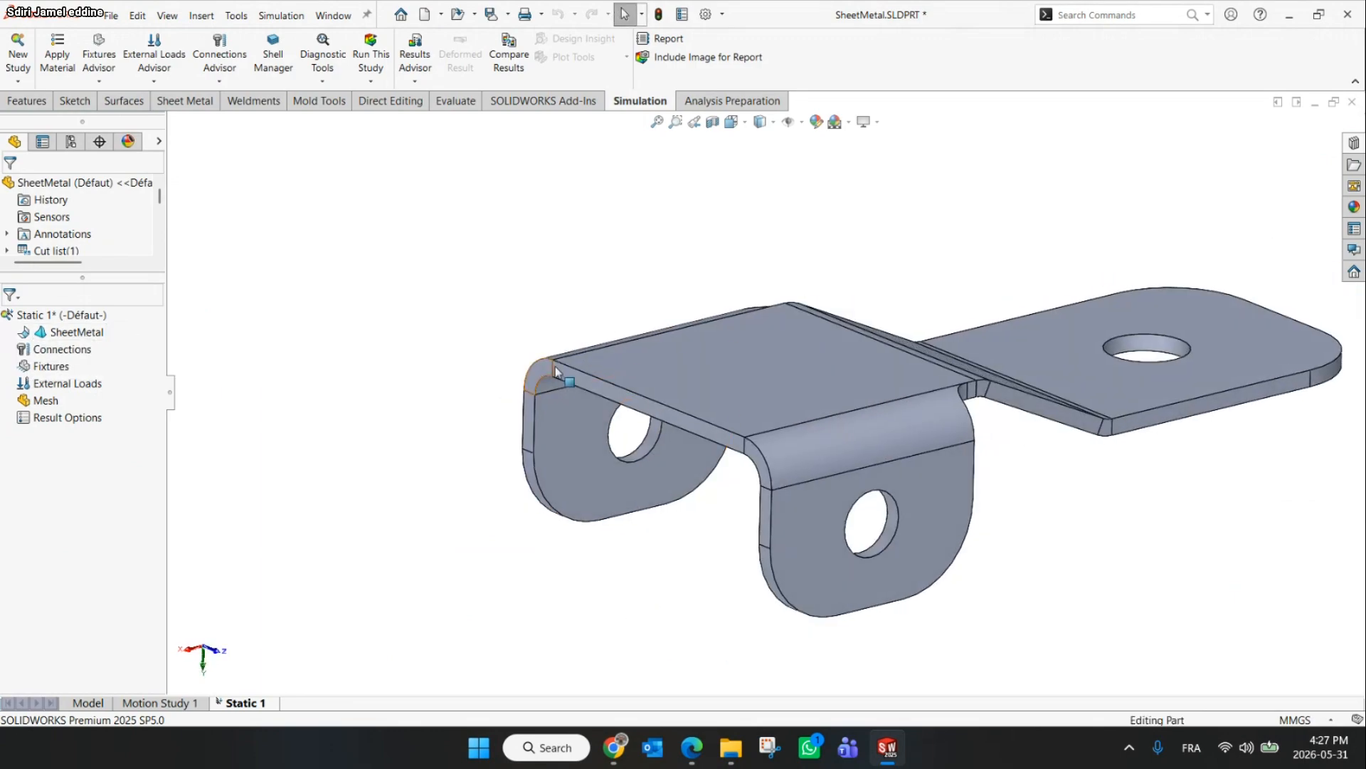
pyautogui.rightClick(41, 331)
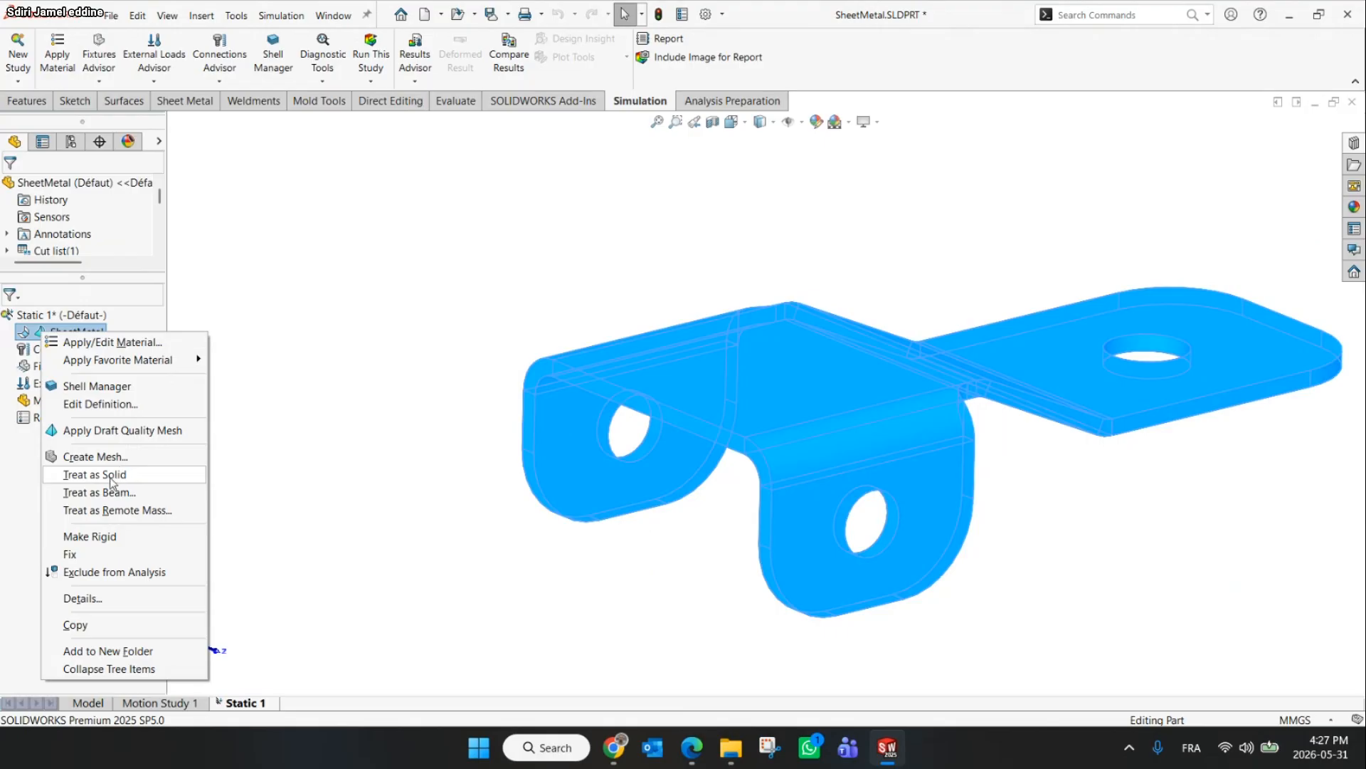
pyautogui.click(349, 388)
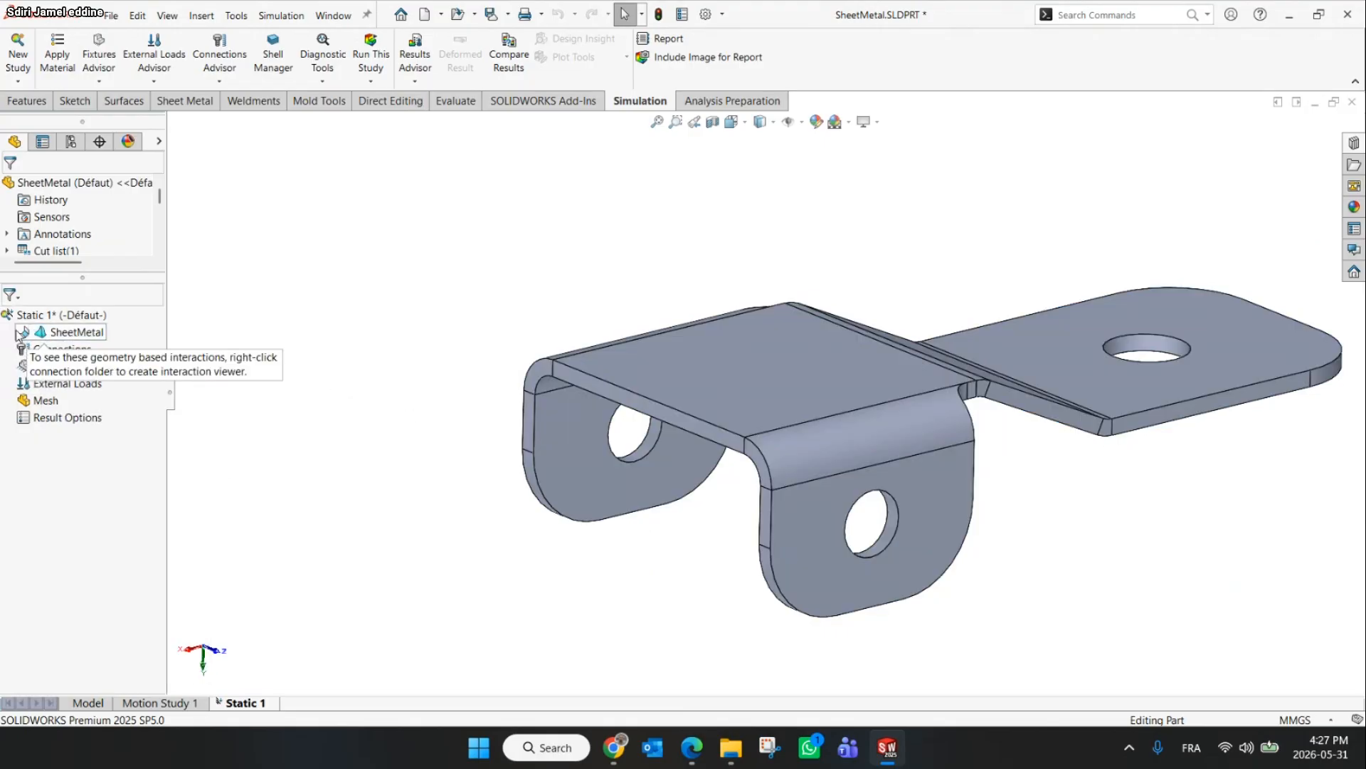
pyautogui.click(55, 63)
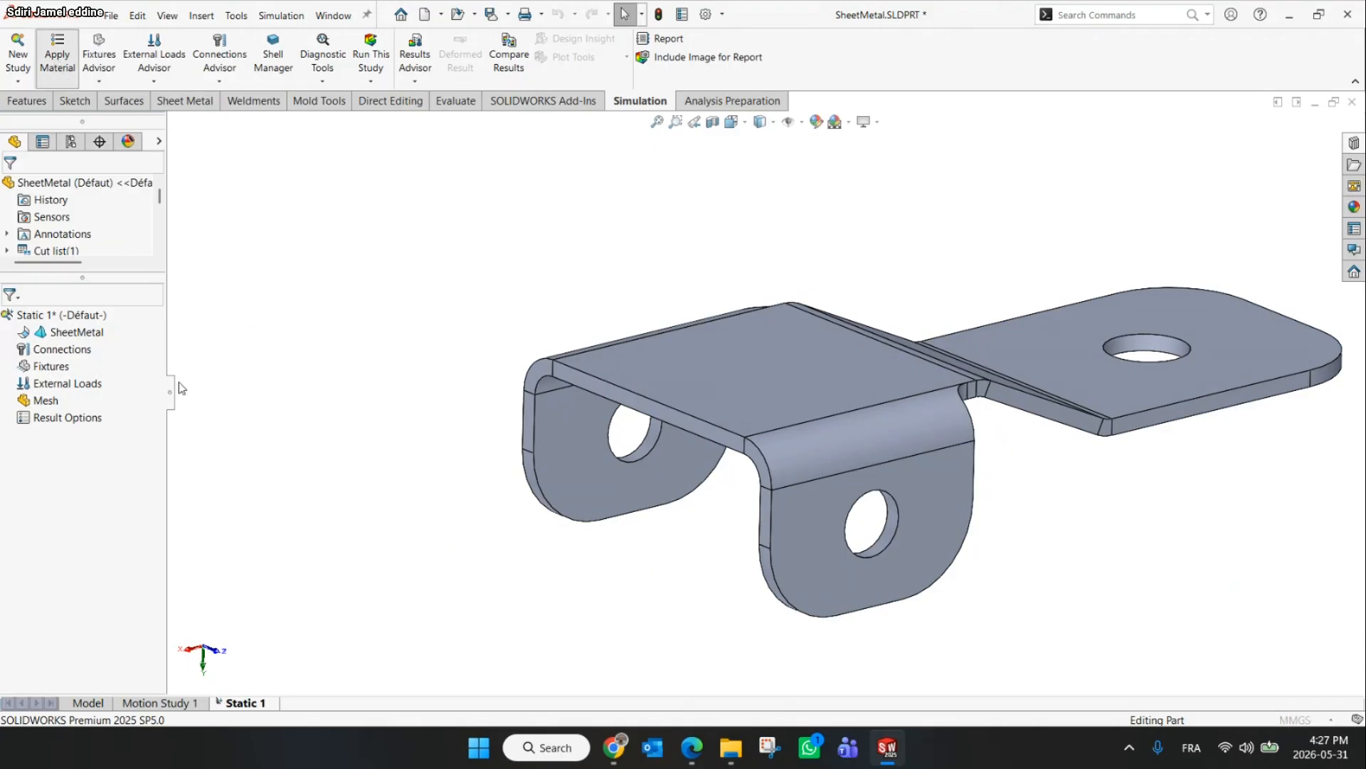
pyautogui.click(531, 534)
pyautogui.click(579, 534)
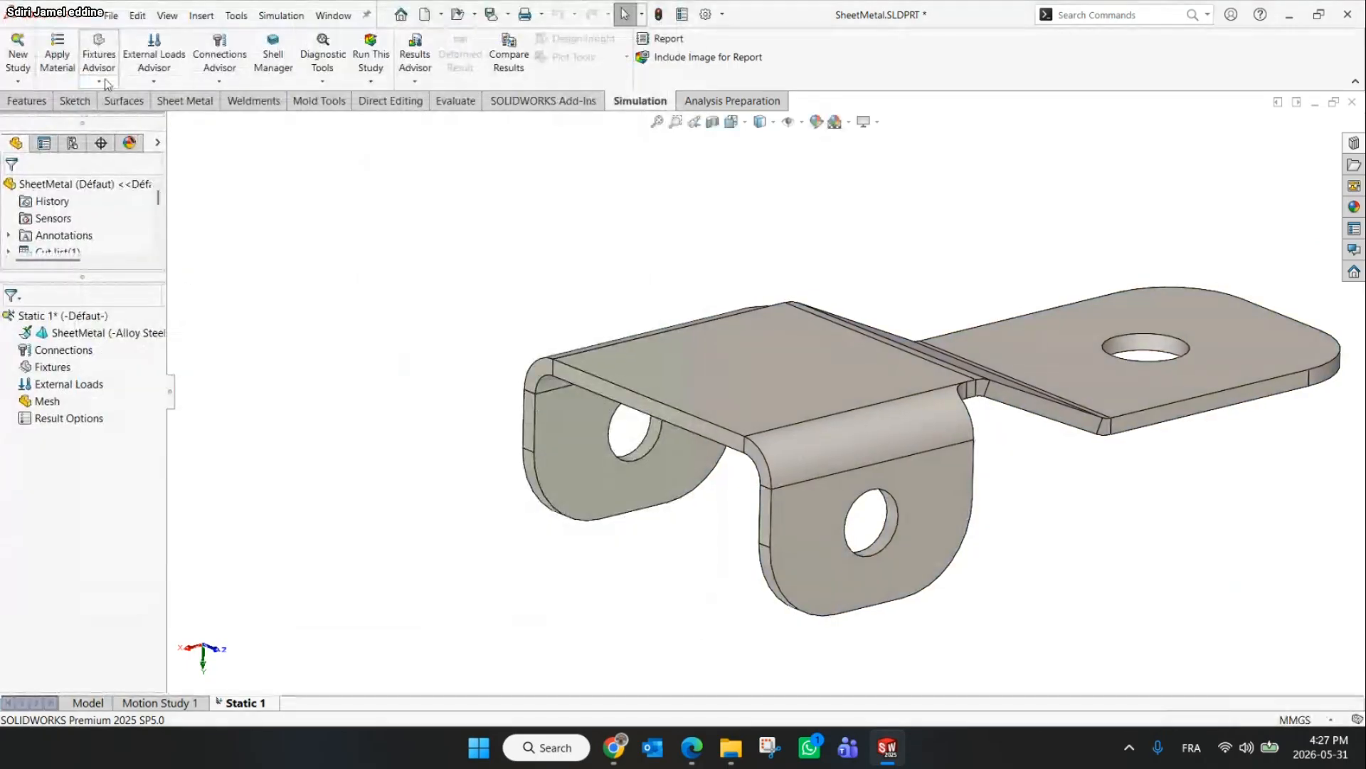
# Add a fixed geometry fixture to the hole in the flat end tab
pyautogui.click(99, 80)
pyautogui.click(125, 116)
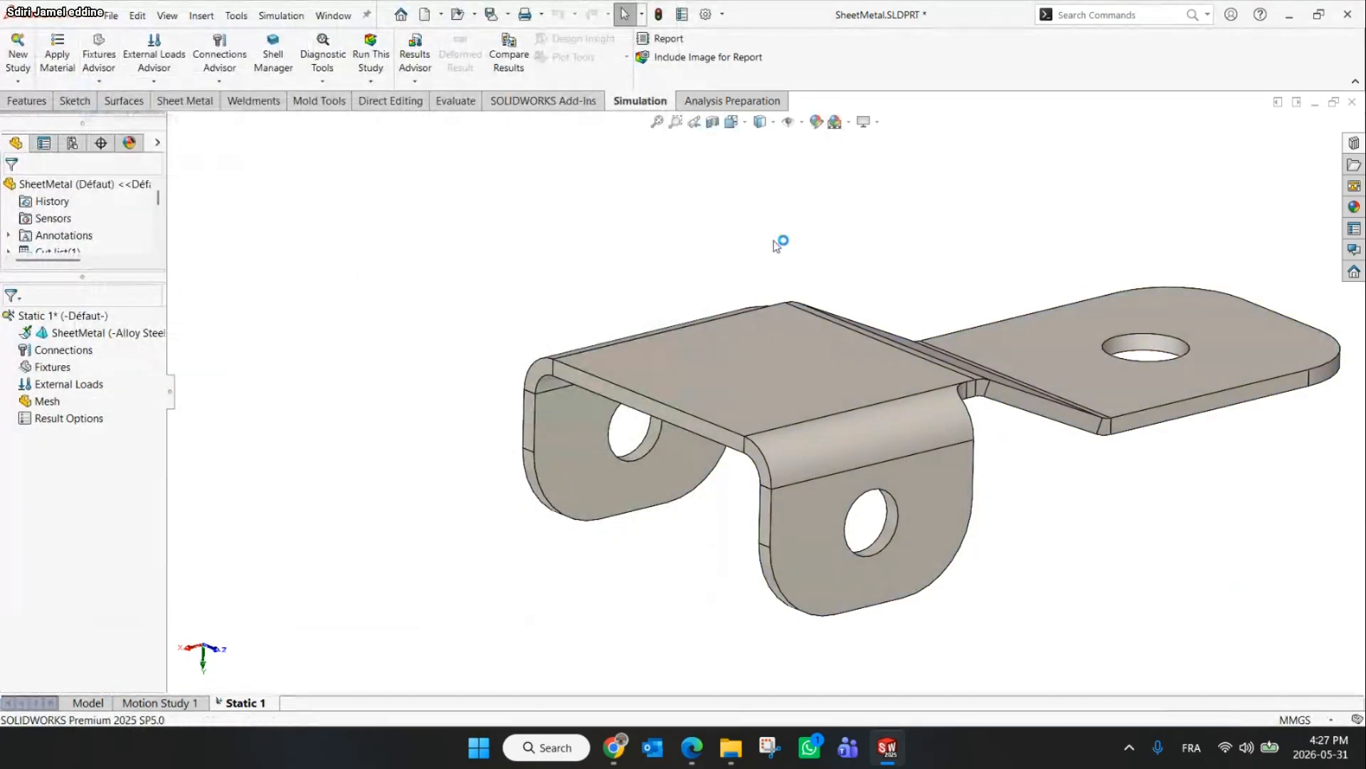
pyautogui.click(1150, 352)
pyautogui.click(12, 187)
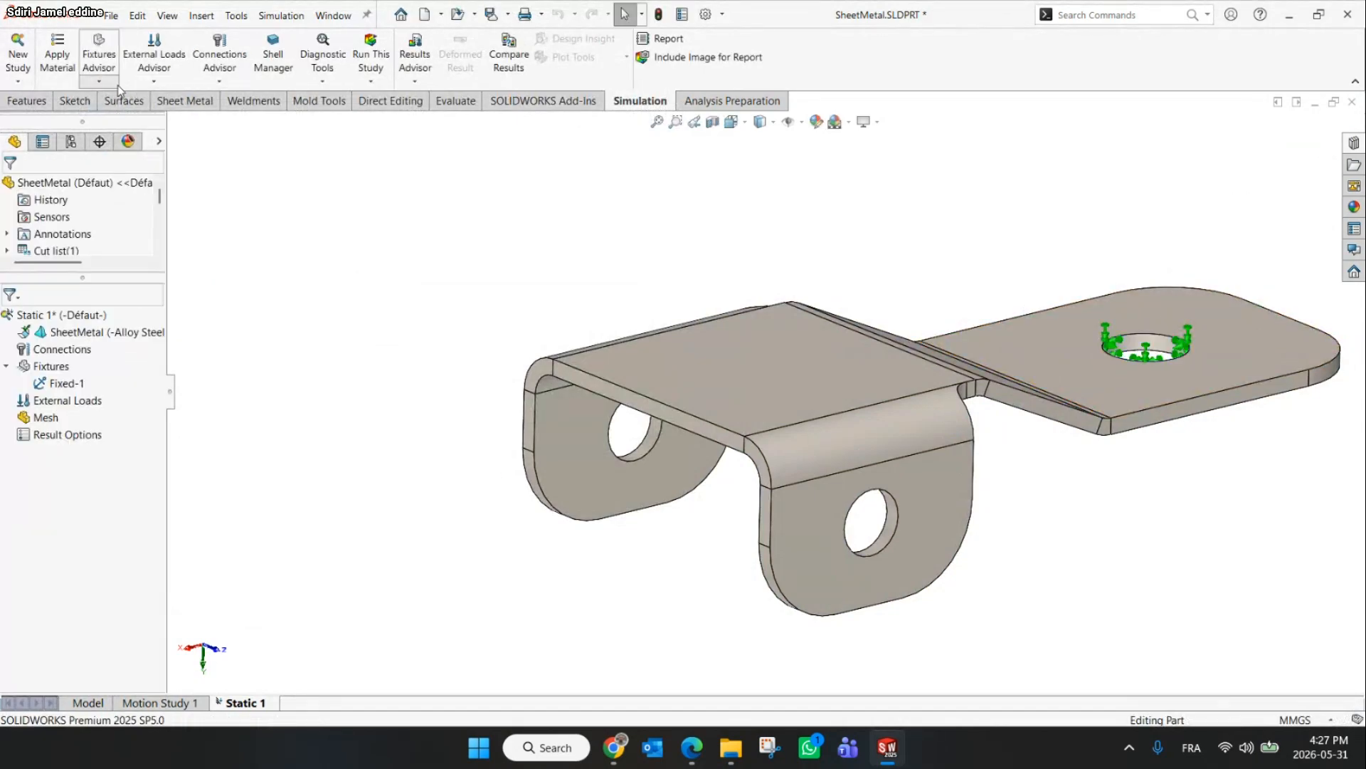
# Apply a fixed hinge fixture to the two holes in the bent side flanges
pyautogui.click(99, 80)
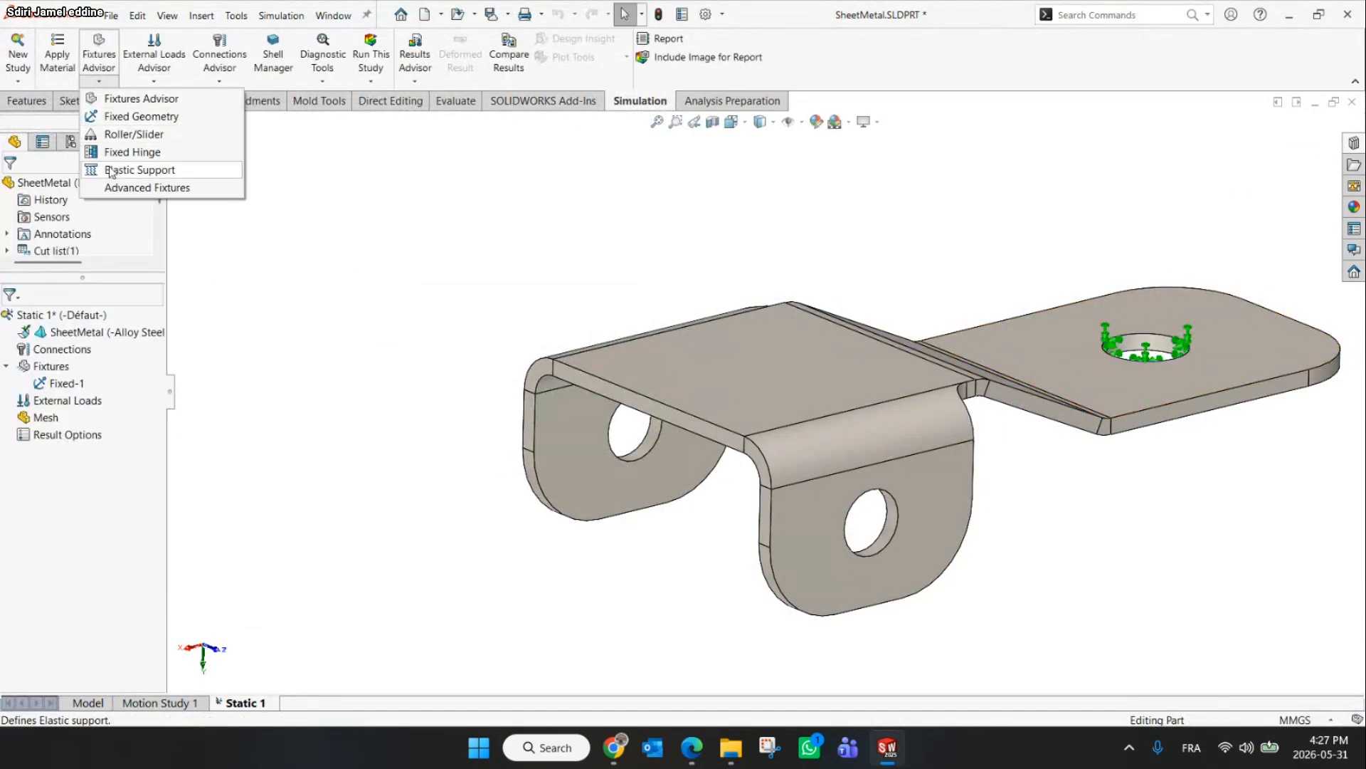
pyautogui.click(132, 151)
pyautogui.click(649, 440)
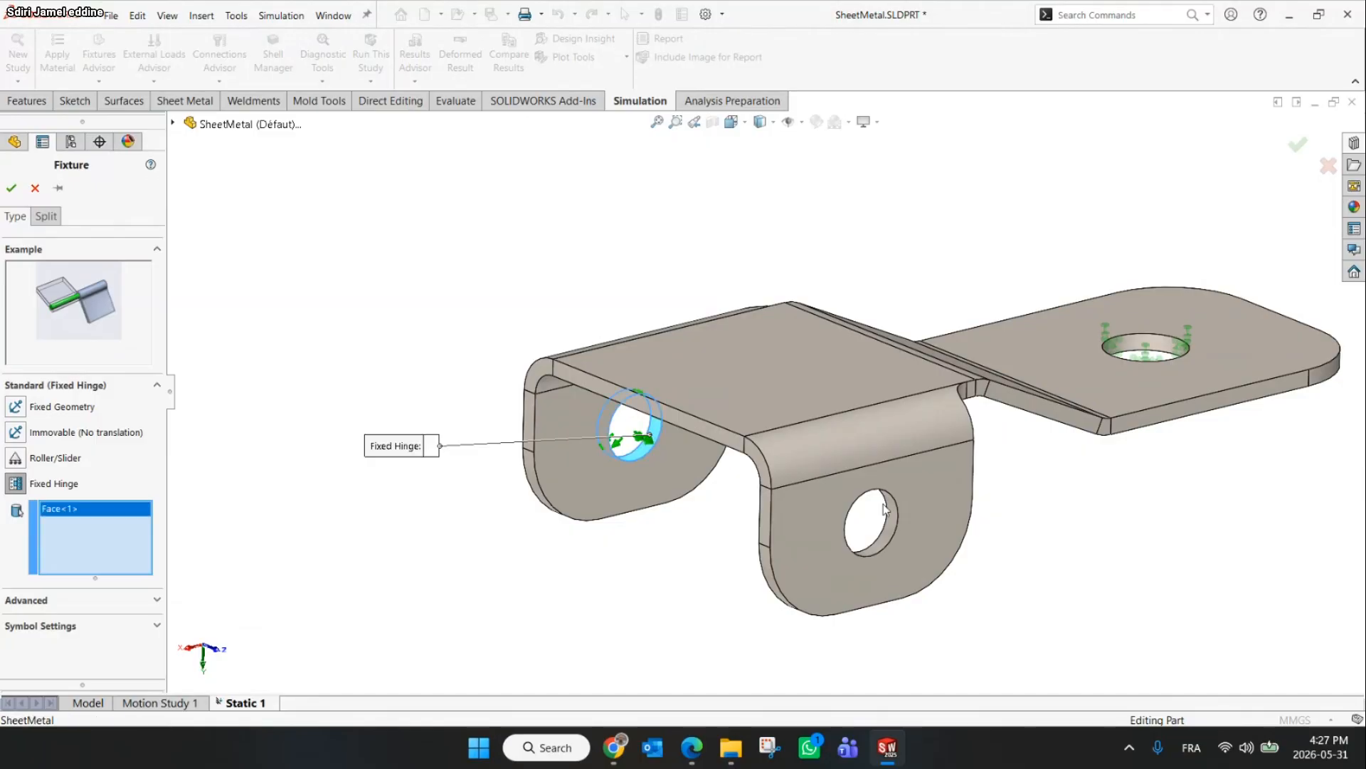
pyautogui.click(872, 527)
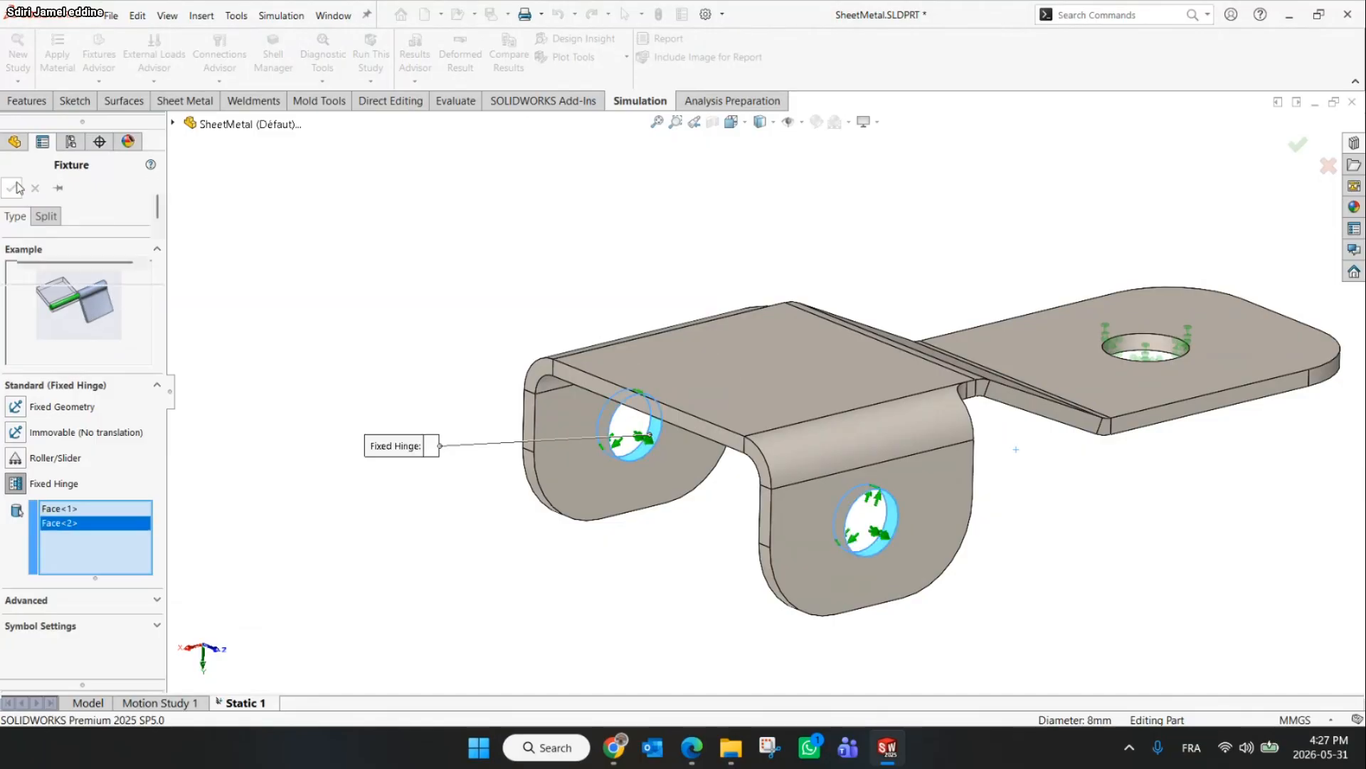
pyautogui.click(13, 187)
# Apply a 500 N normal force to the top face of the bracket
pyautogui.click(154, 57)
pyautogui.click(151, 115)
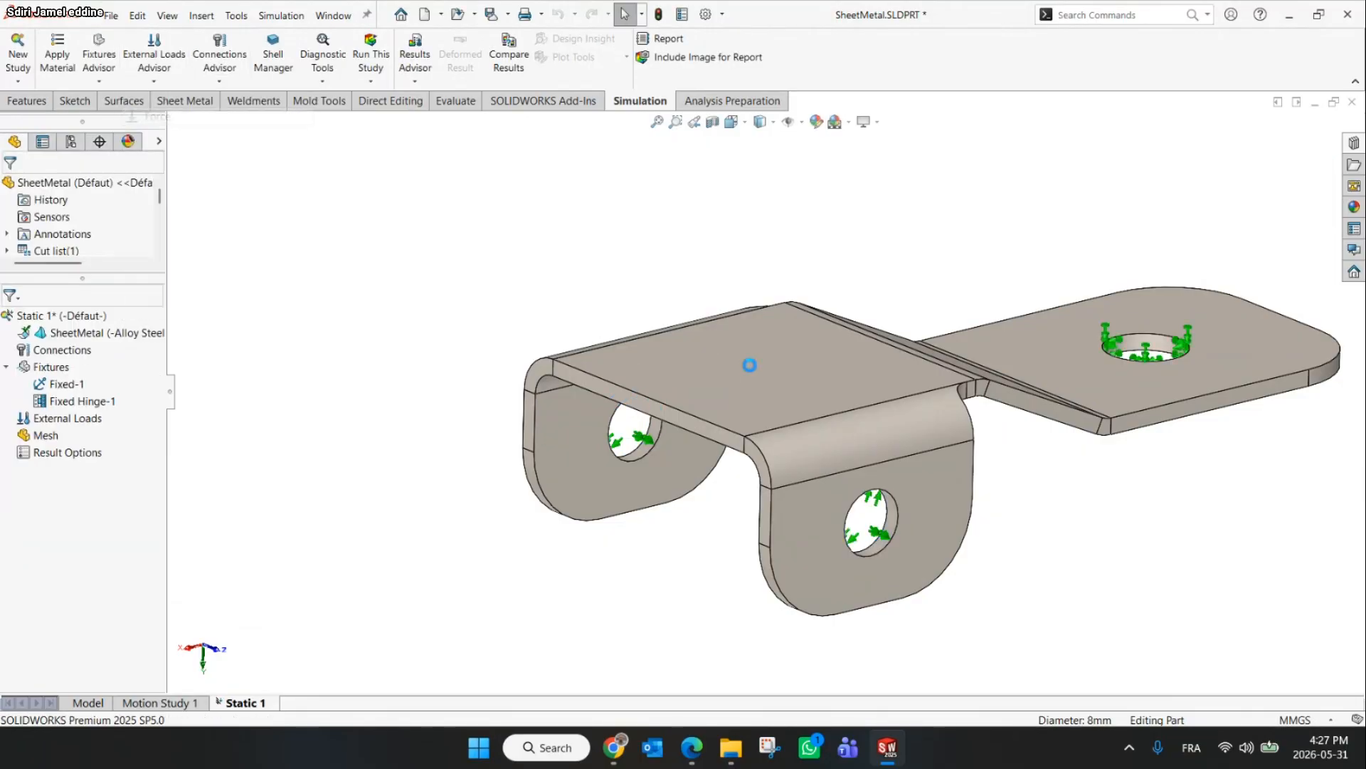
pyautogui.click(779, 393)
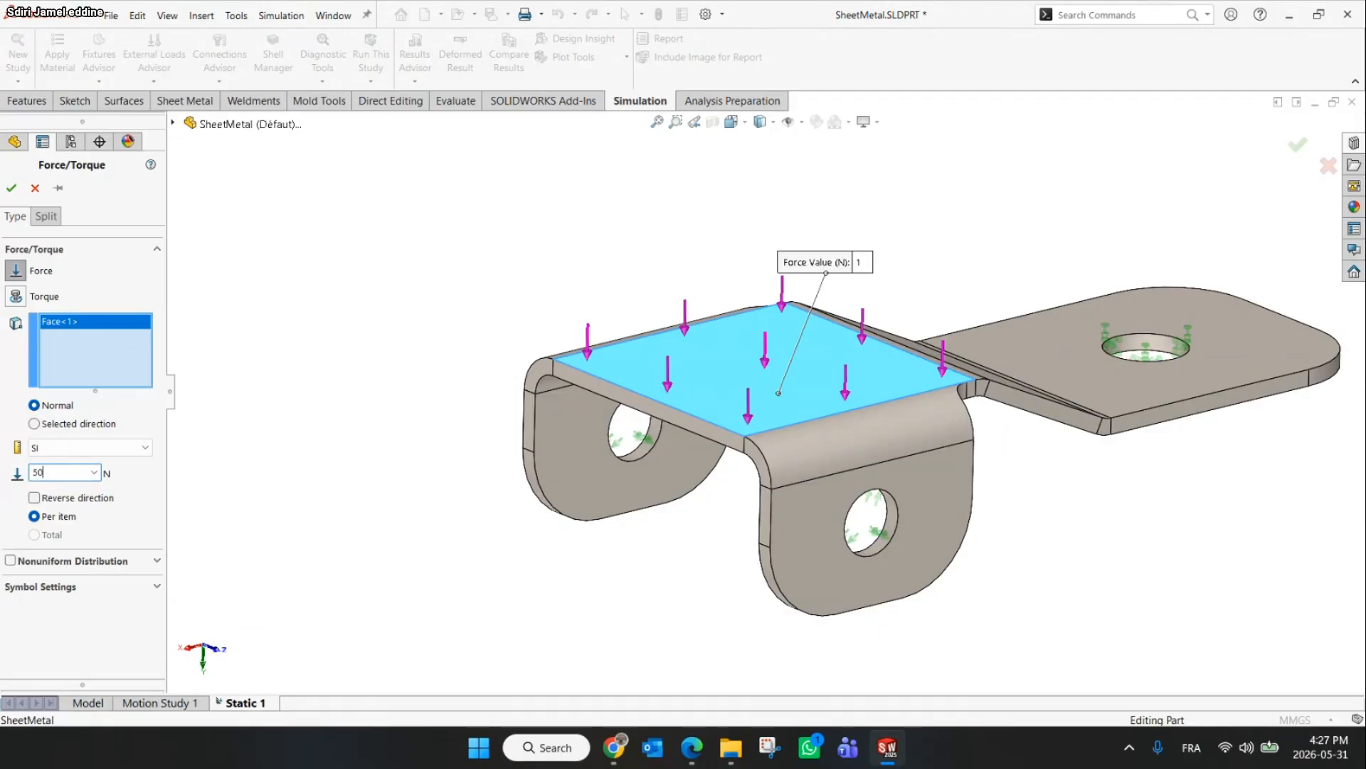
pyautogui.write('500')
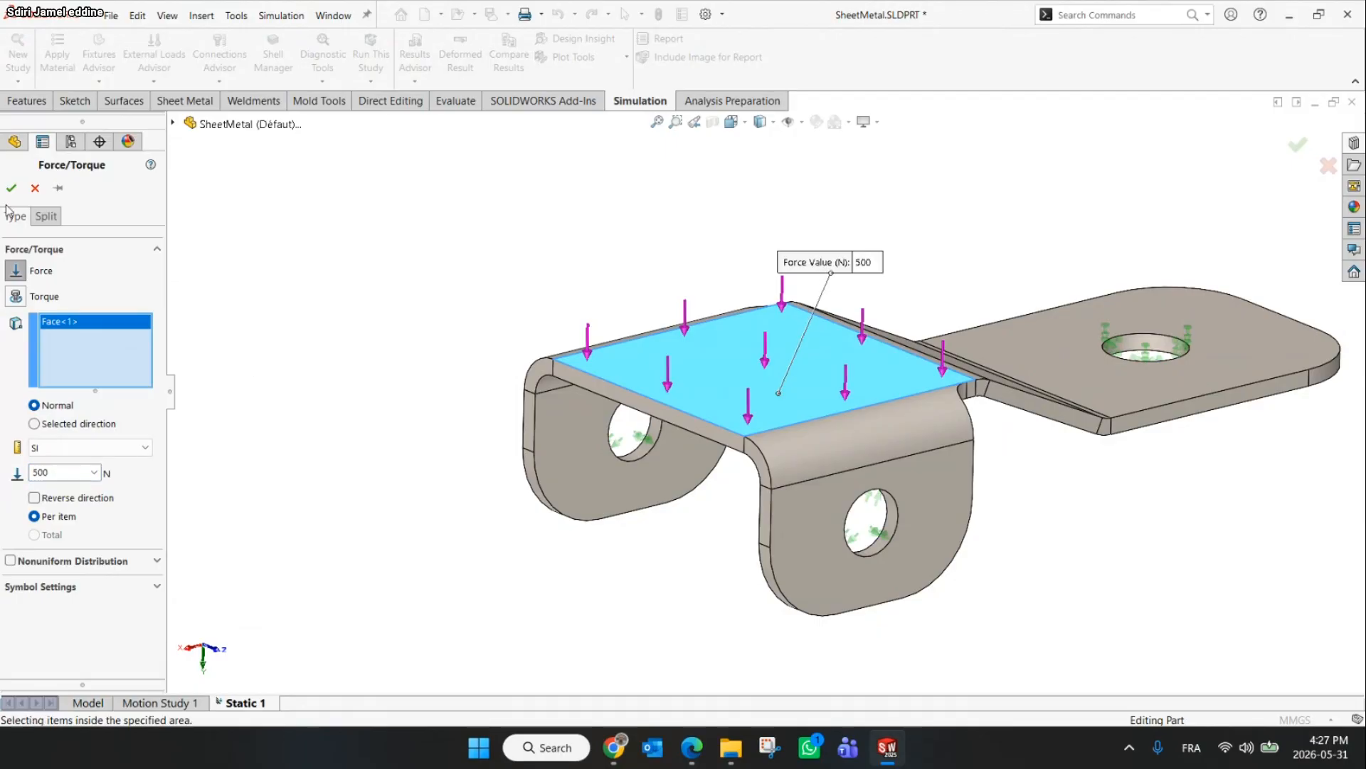
pyautogui.click(12, 187)
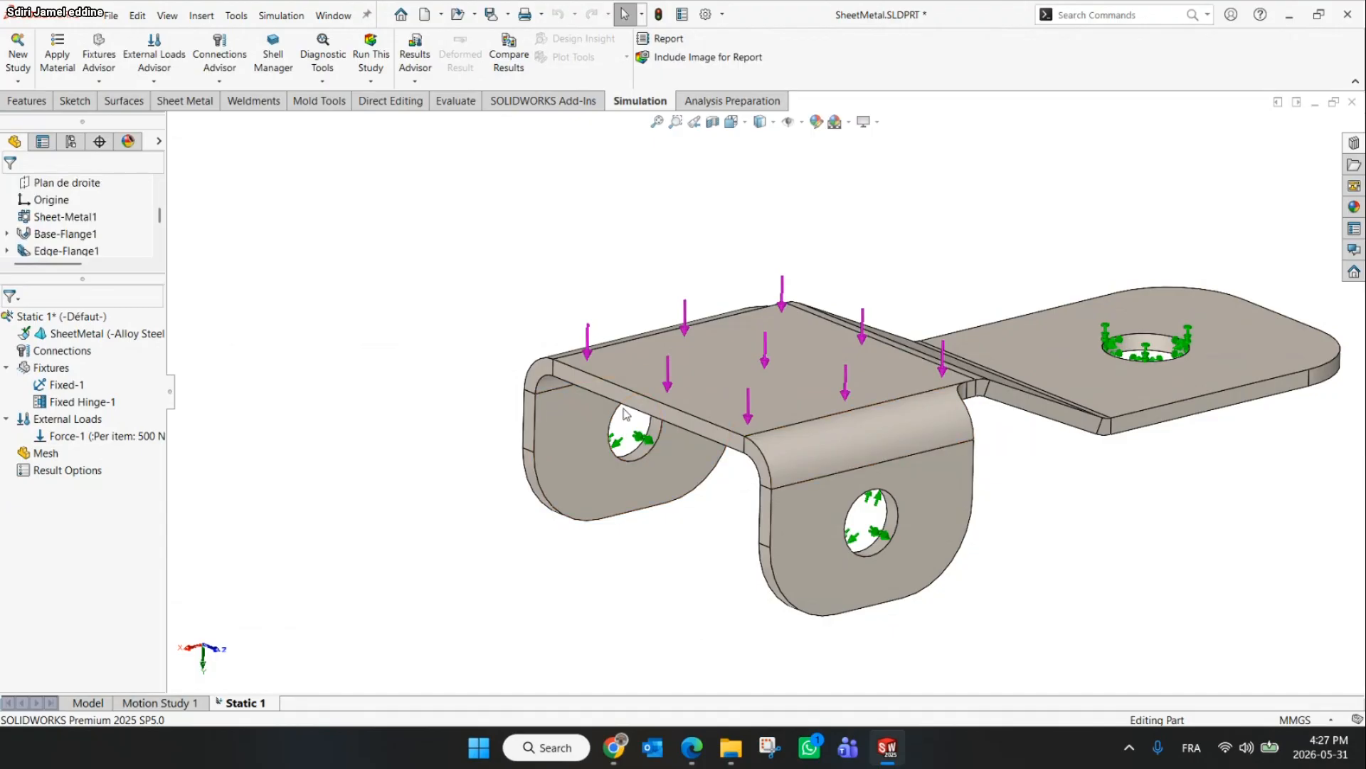
# Try to run the static study
pyautogui.click(641, 447)
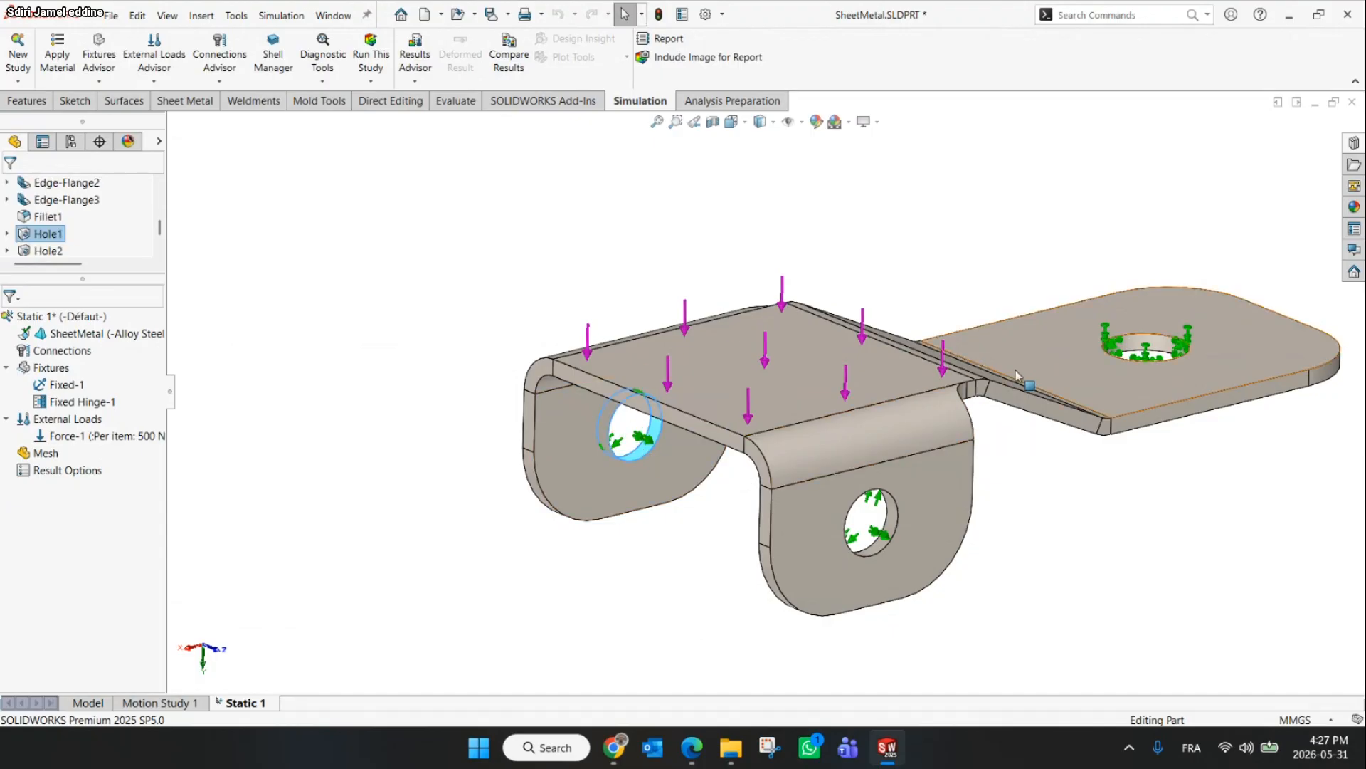
pyautogui.click(466, 240)
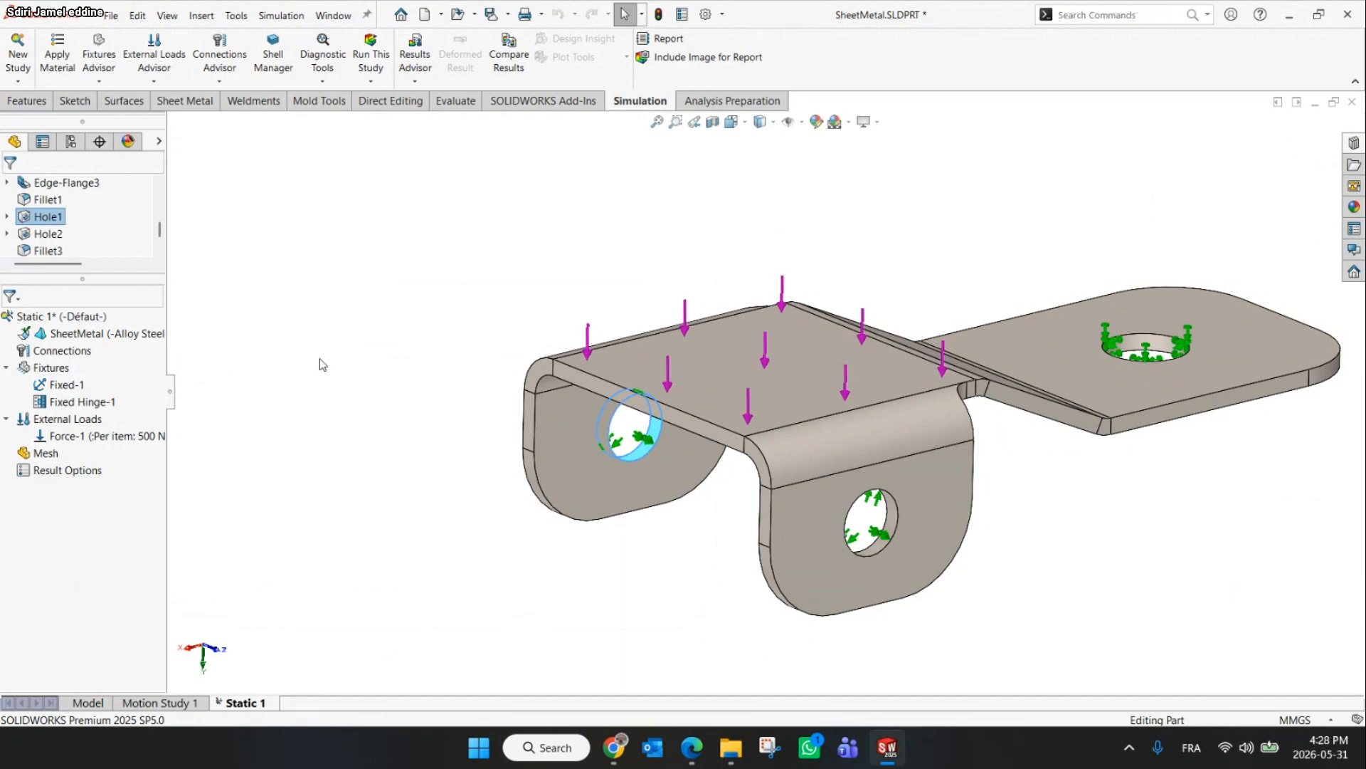
pyautogui.click(360, 60)
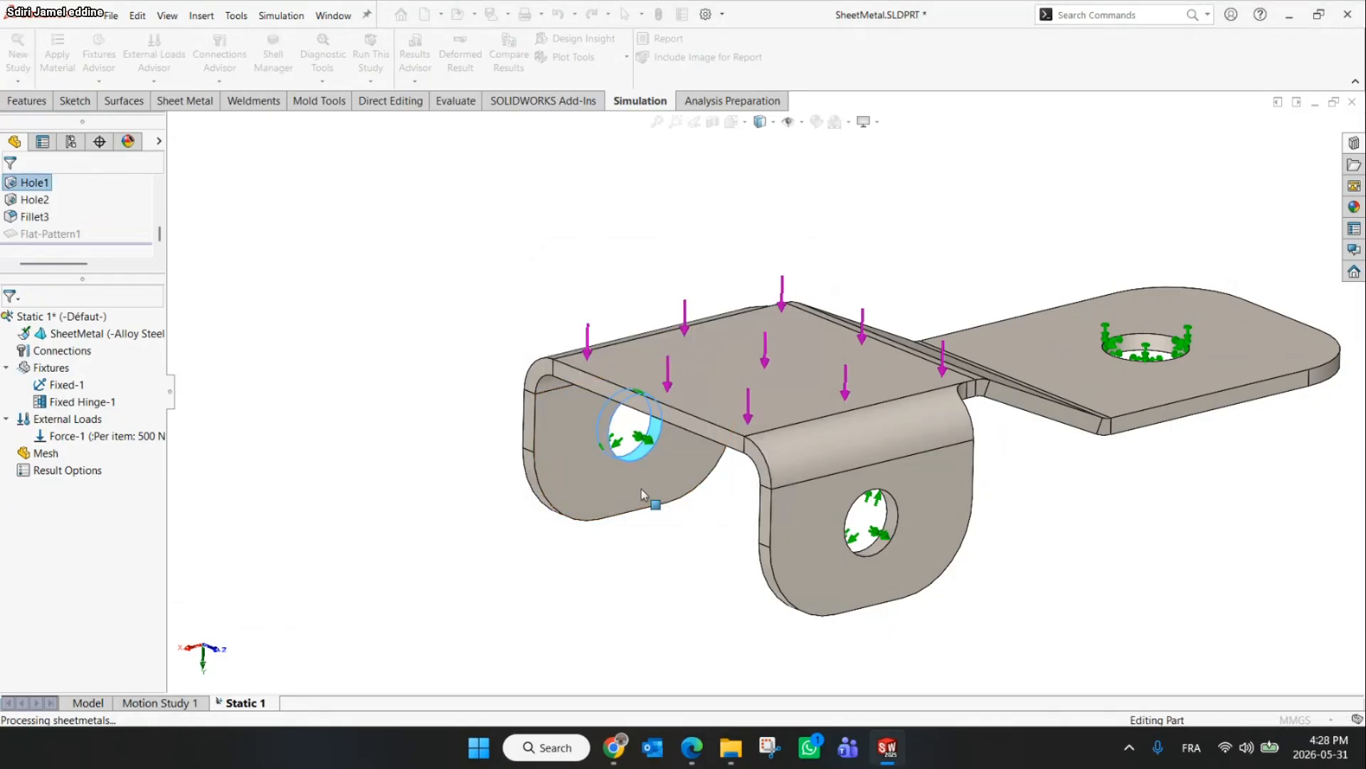
pyautogui.click(753, 411)
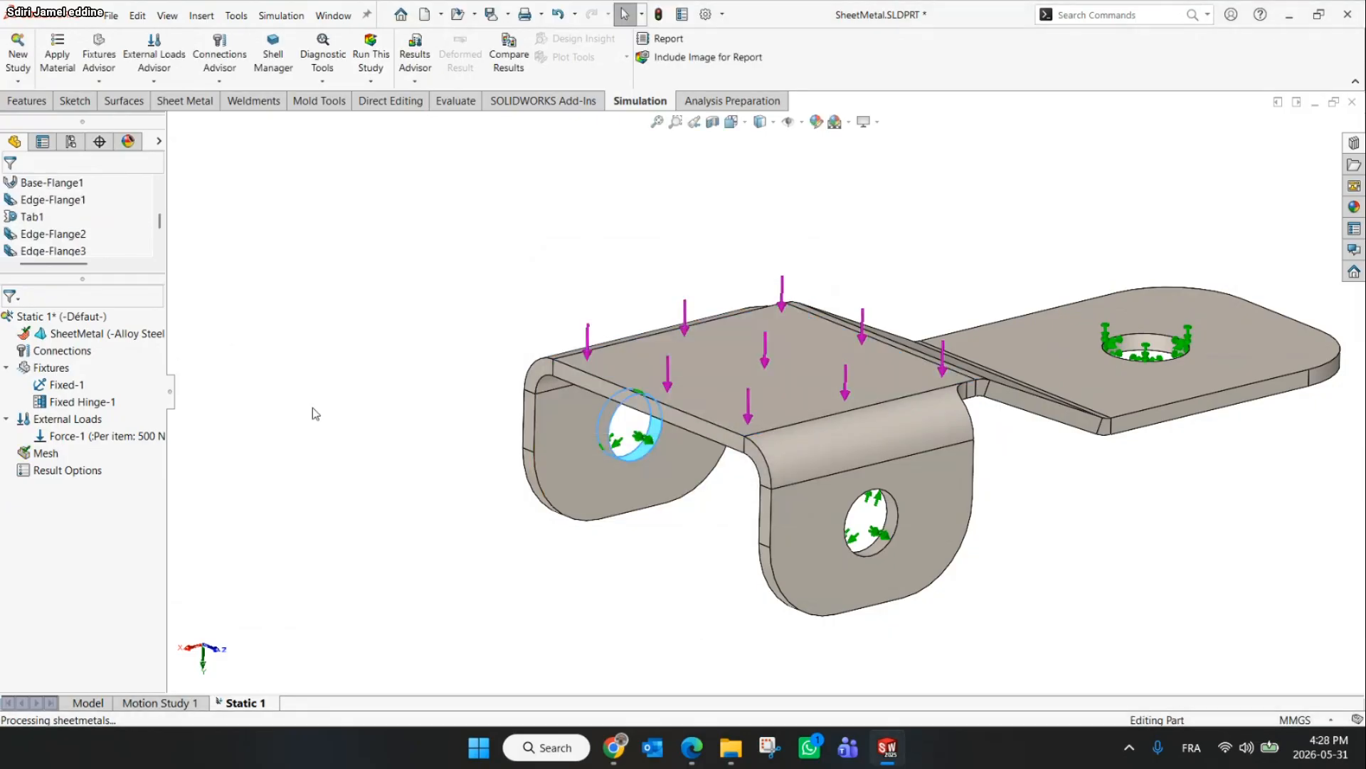
pyautogui.rightClick(101, 337)
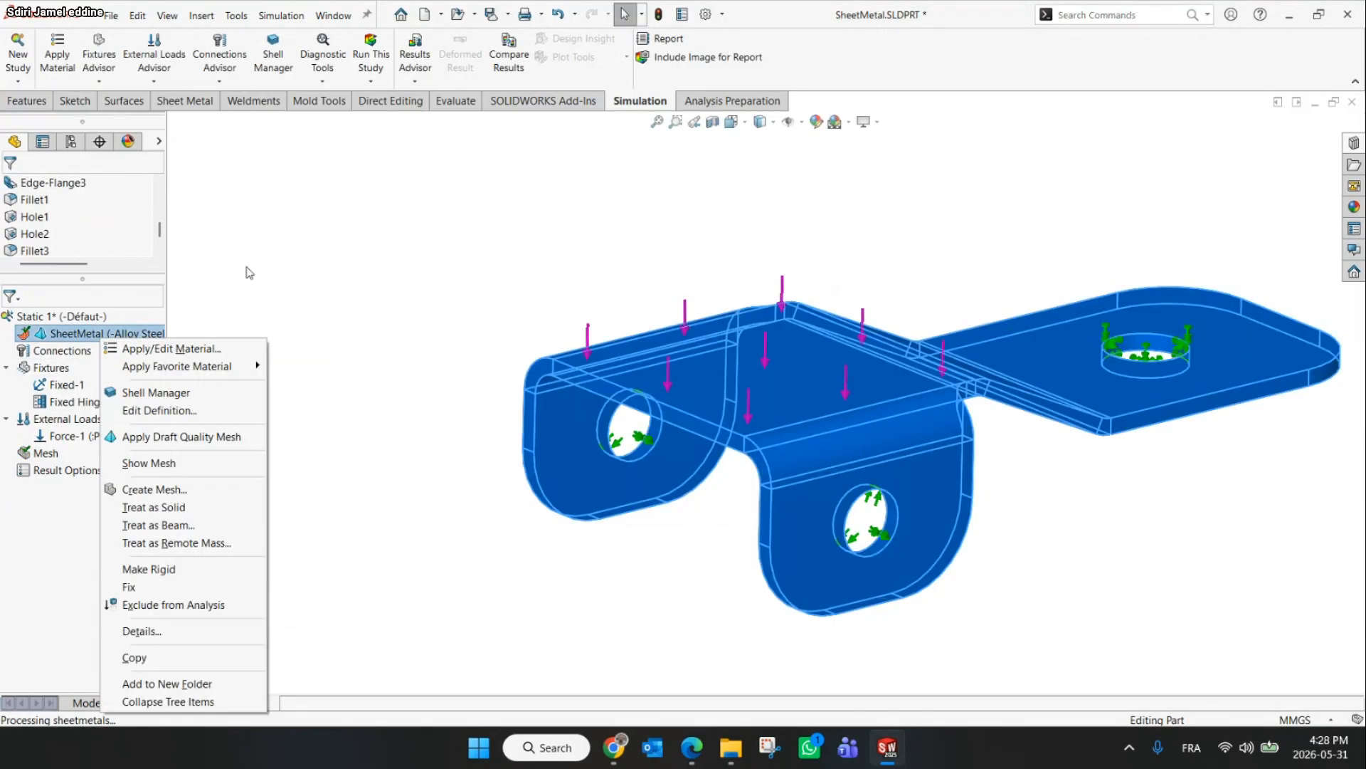
pyautogui.click(247, 272)
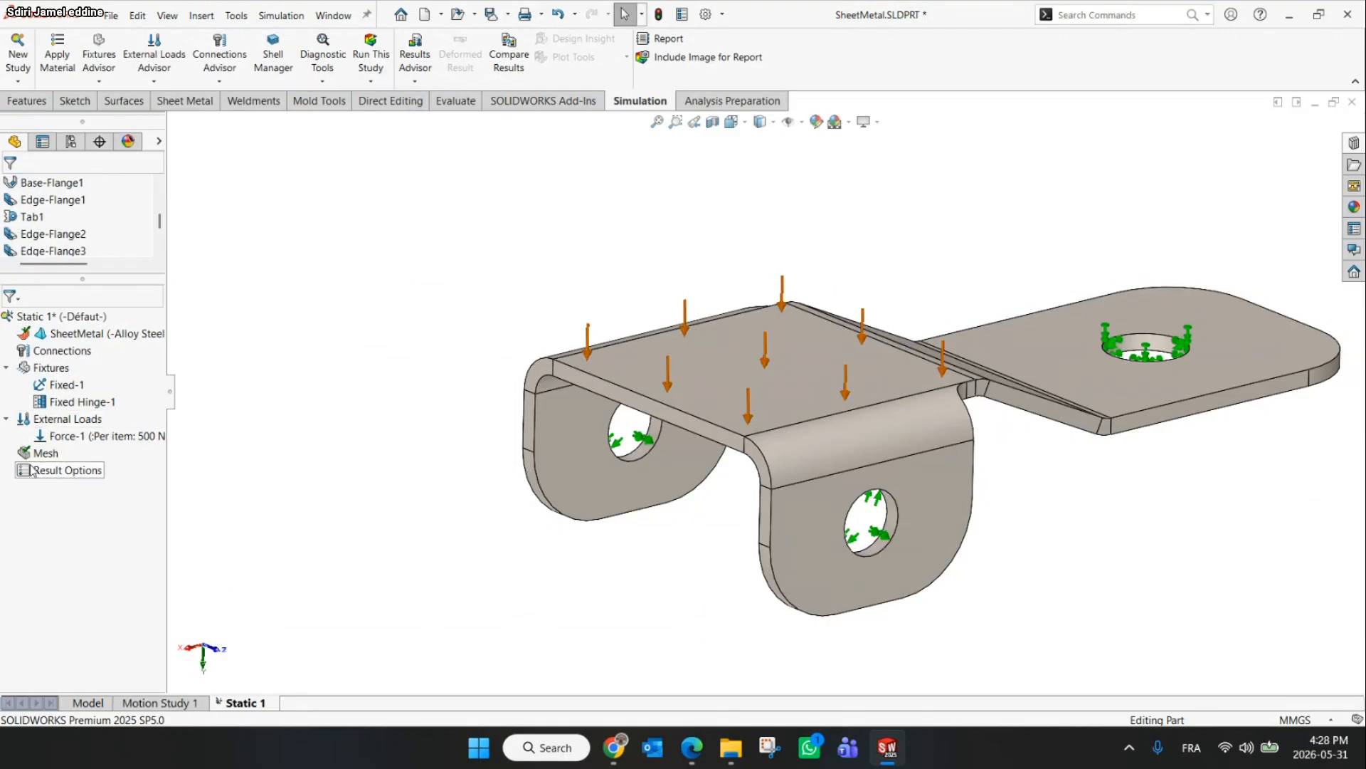
# Create a mesh of the bracket with mesh parameters enabled and the blended curvature-based option
pyautogui.rightClick(45, 453)
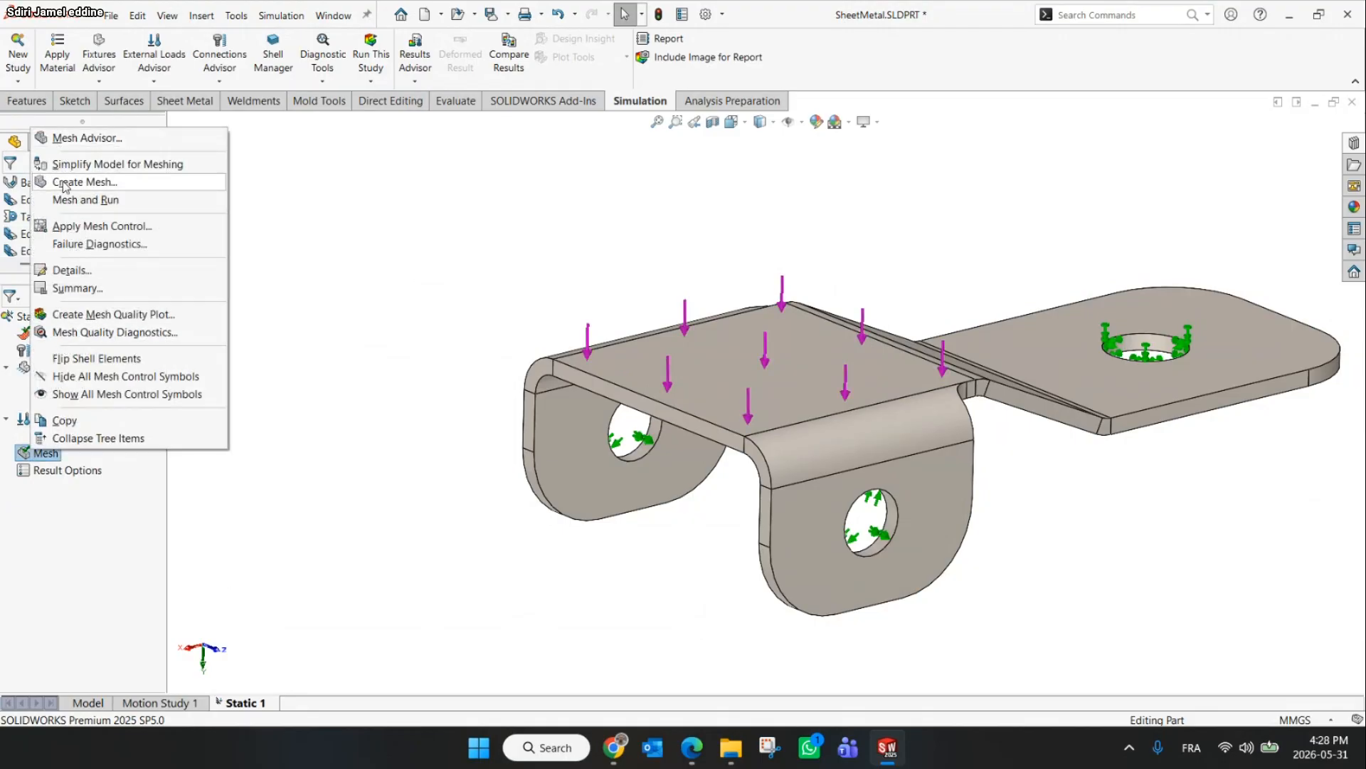
pyautogui.click(64, 184)
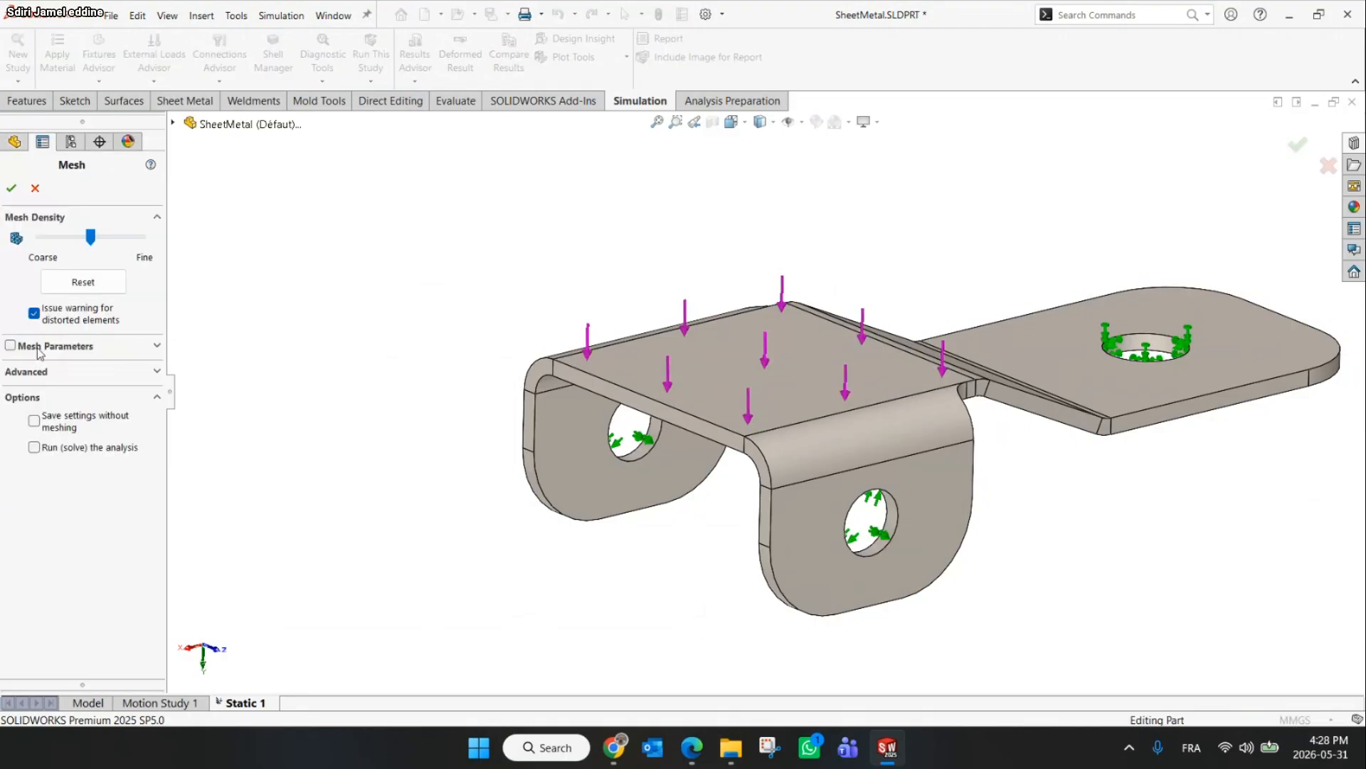
pyautogui.click(10, 347)
pyautogui.click(39, 371)
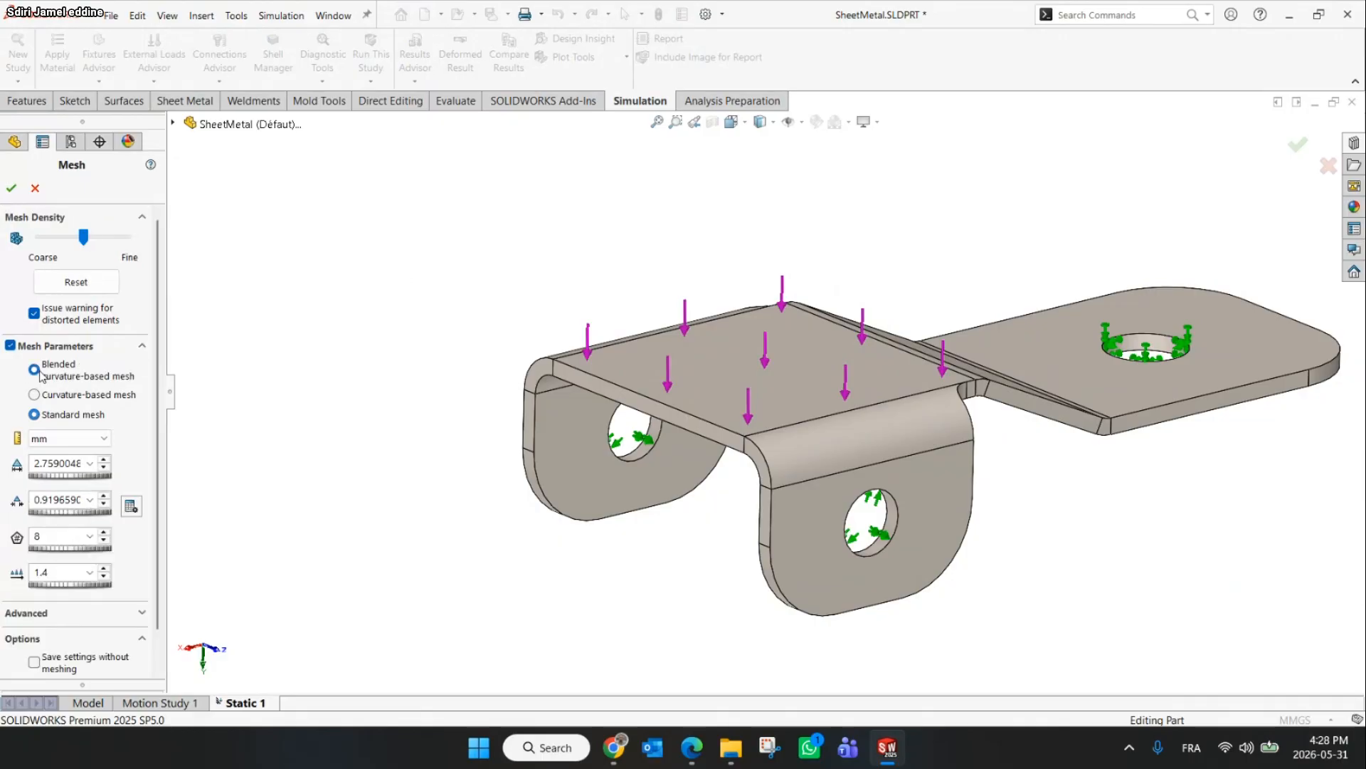
pyautogui.click(13, 188)
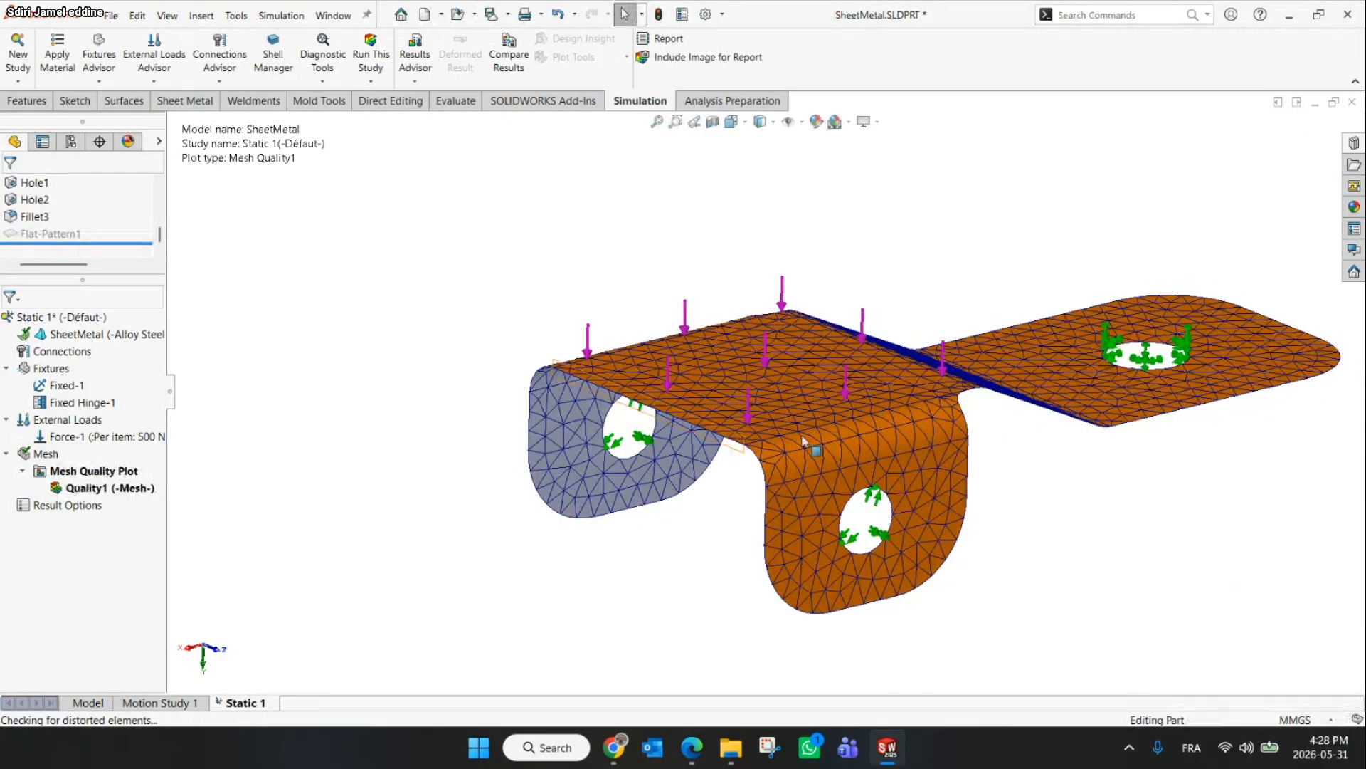
# Inspect the mesh around the bend between the top face and the flat tab
pyautogui.scroll(-4, 944, 404)
pyautogui.scroll(3, 945, 404)
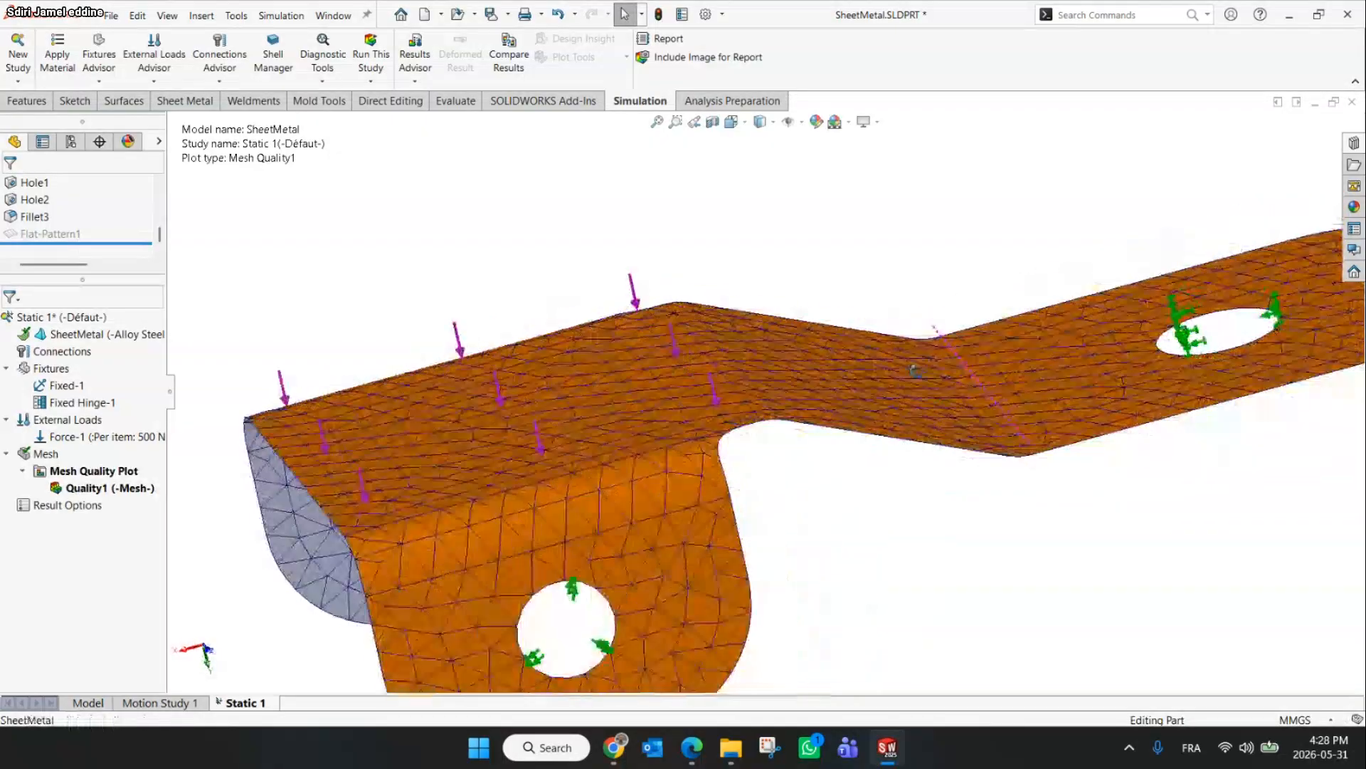
pyautogui.moveTo(944, 405); pyautogui.dragTo(733, 391, button='middle')
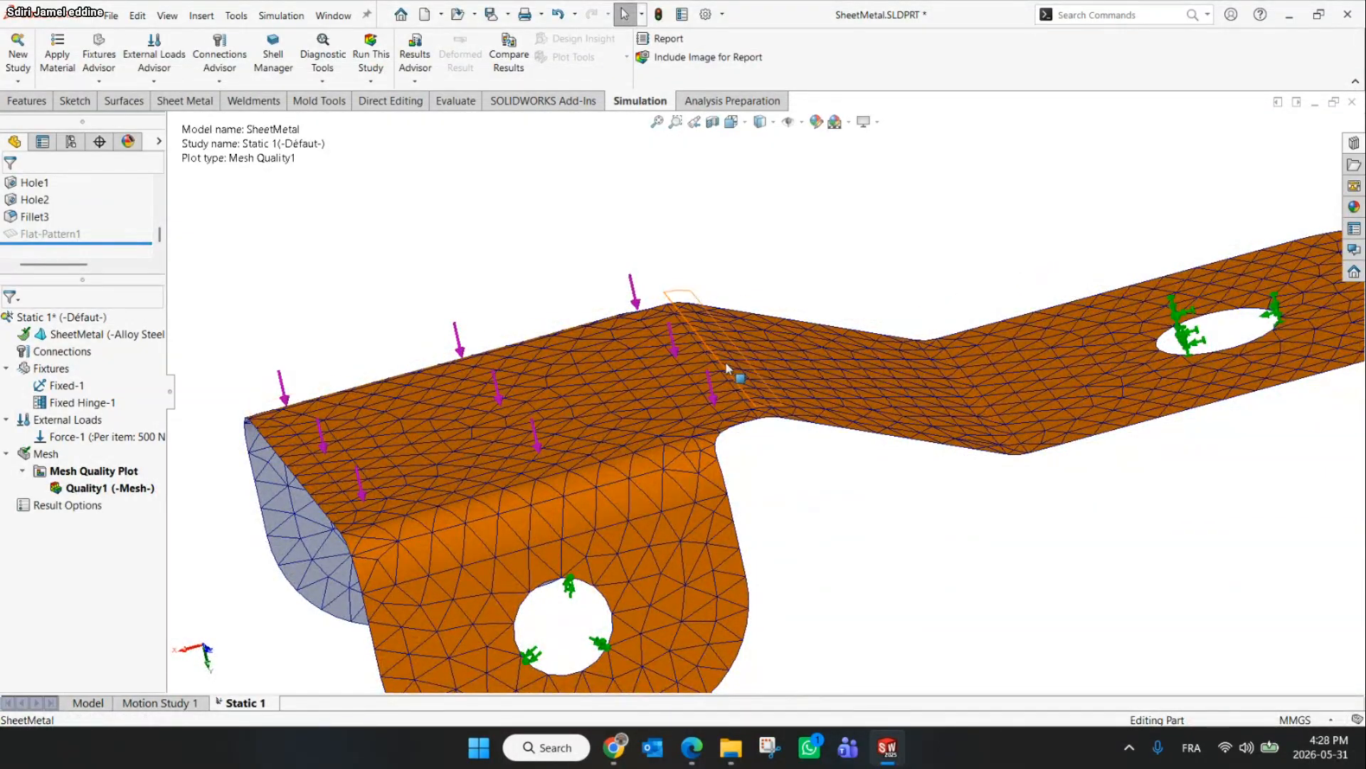
pyautogui.click(823, 413)
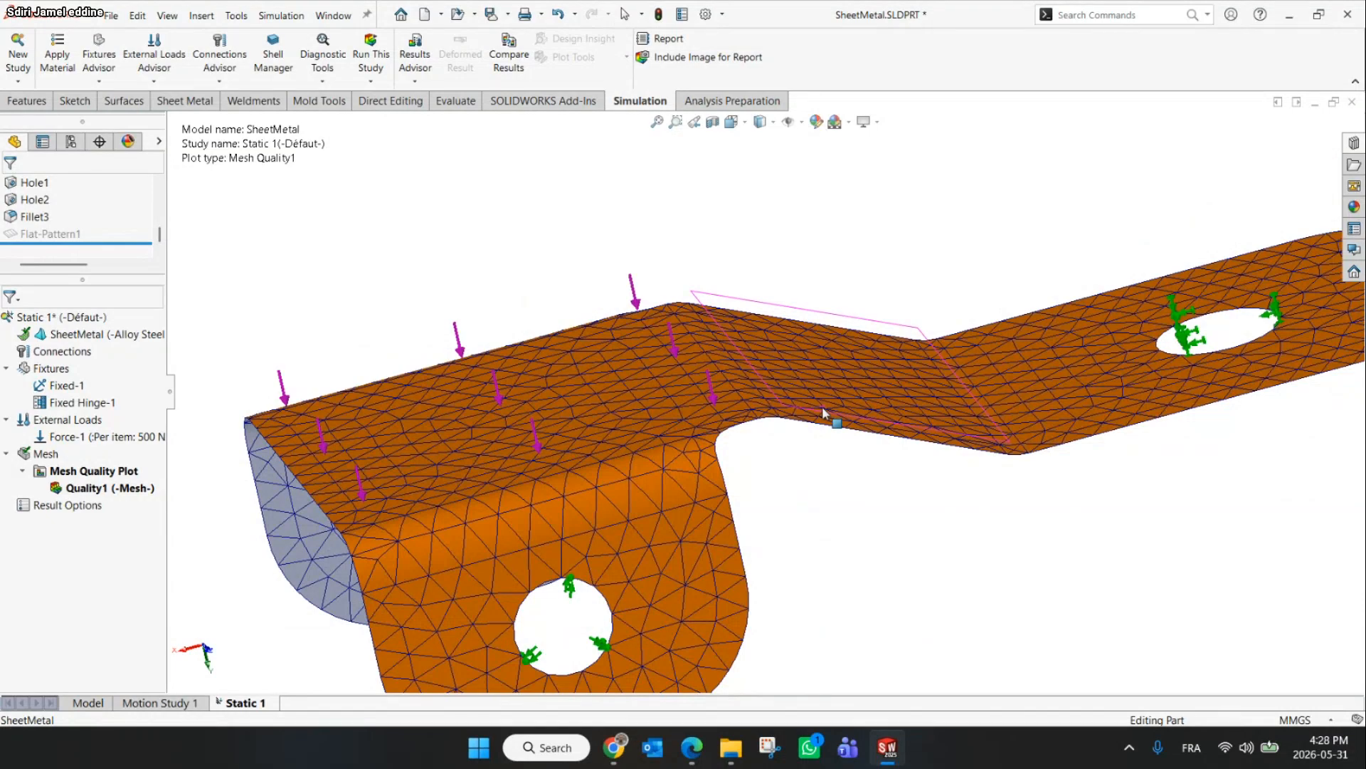
pyautogui.moveTo(823, 413); pyautogui.dragTo(802, 399, button='middle')
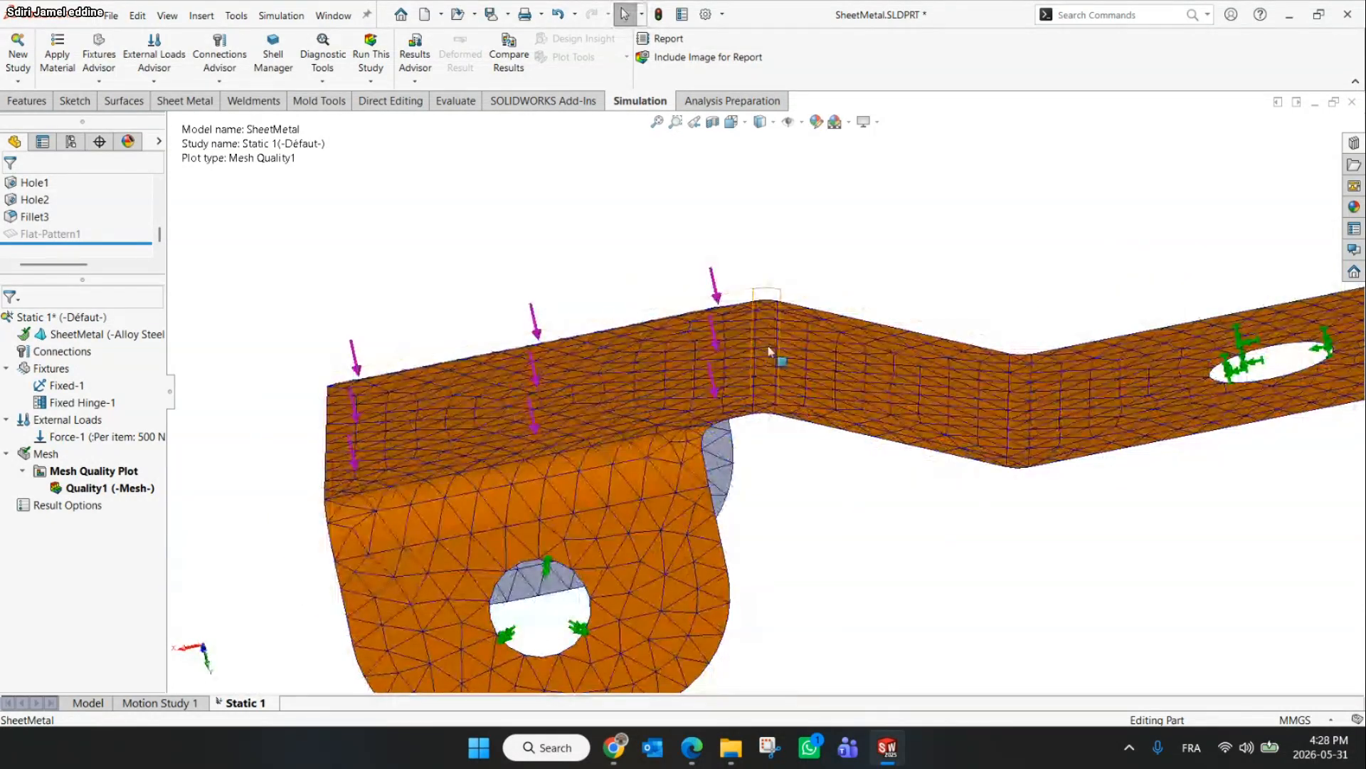
pyautogui.press('Escape')
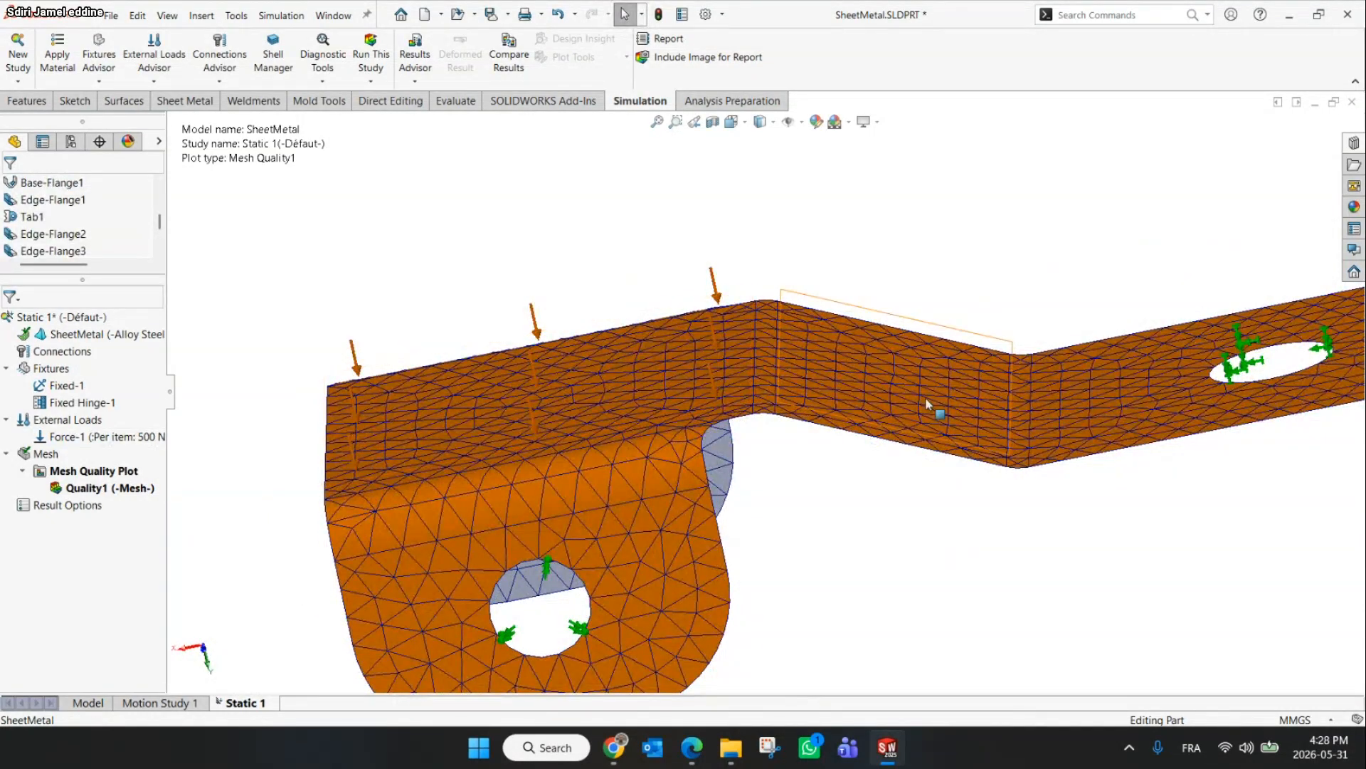
# Run the static study
pyautogui.moveTo(889, 543); pyautogui.dragTo(701, 480, button='middle')
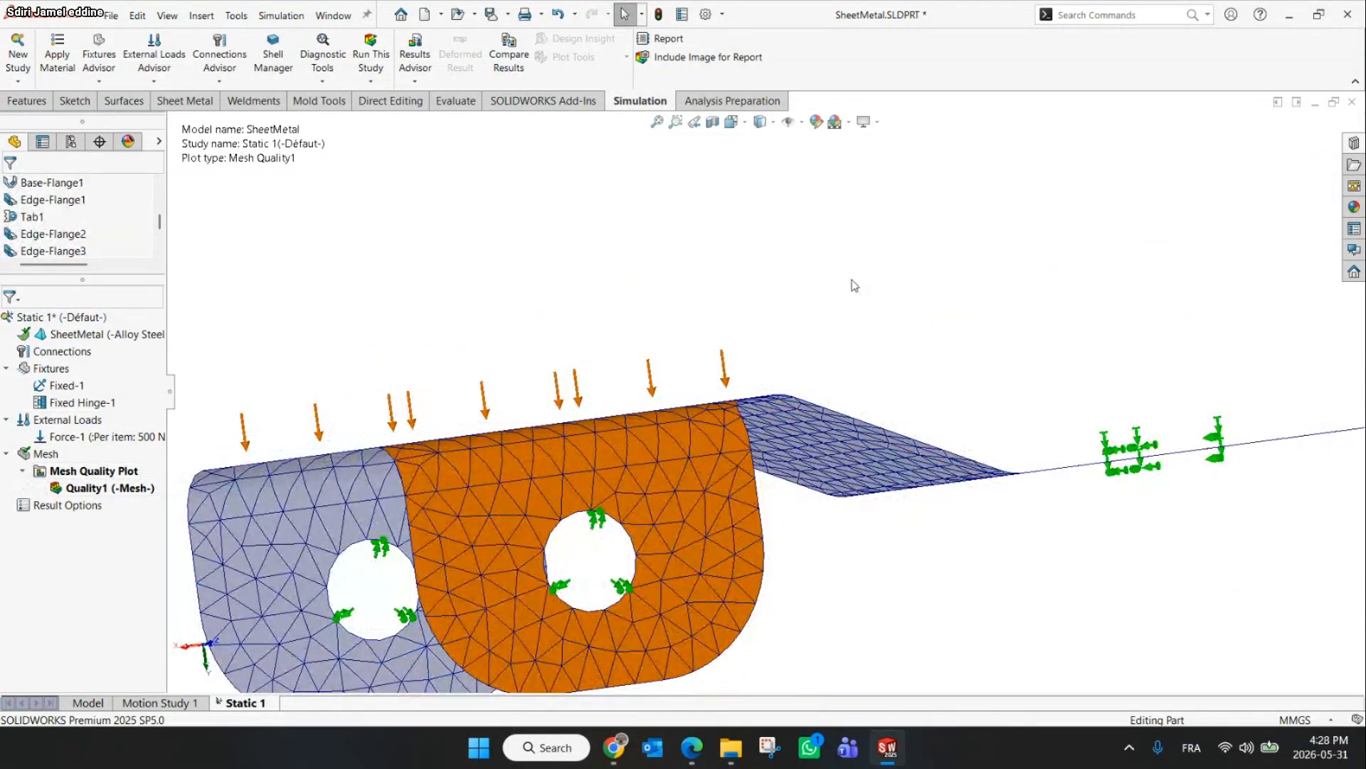
pyautogui.moveTo(855, 284); pyautogui.dragTo(882, 443, button='middle')
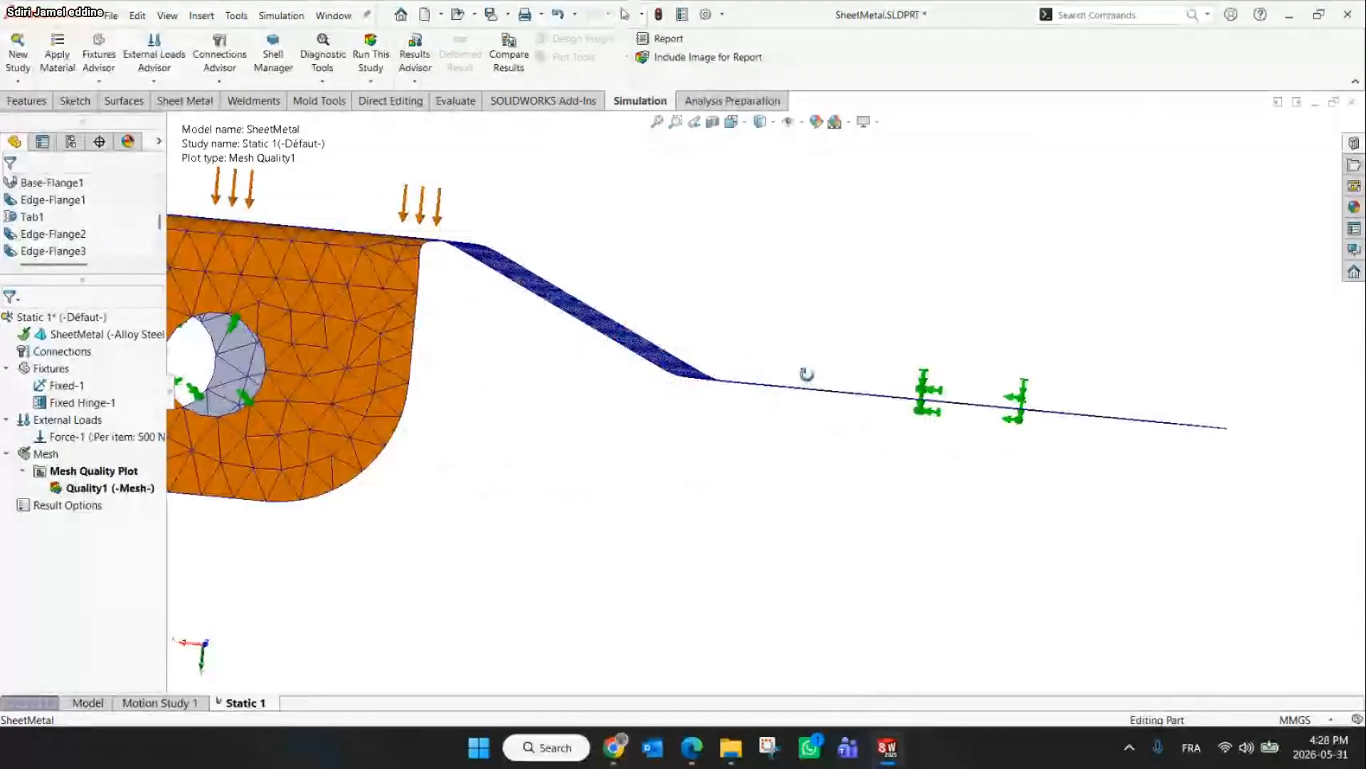
pyautogui.moveTo(805, 372); pyautogui.dragTo(641, 464, button='middle')
pyautogui.scroll(4, 641, 464)
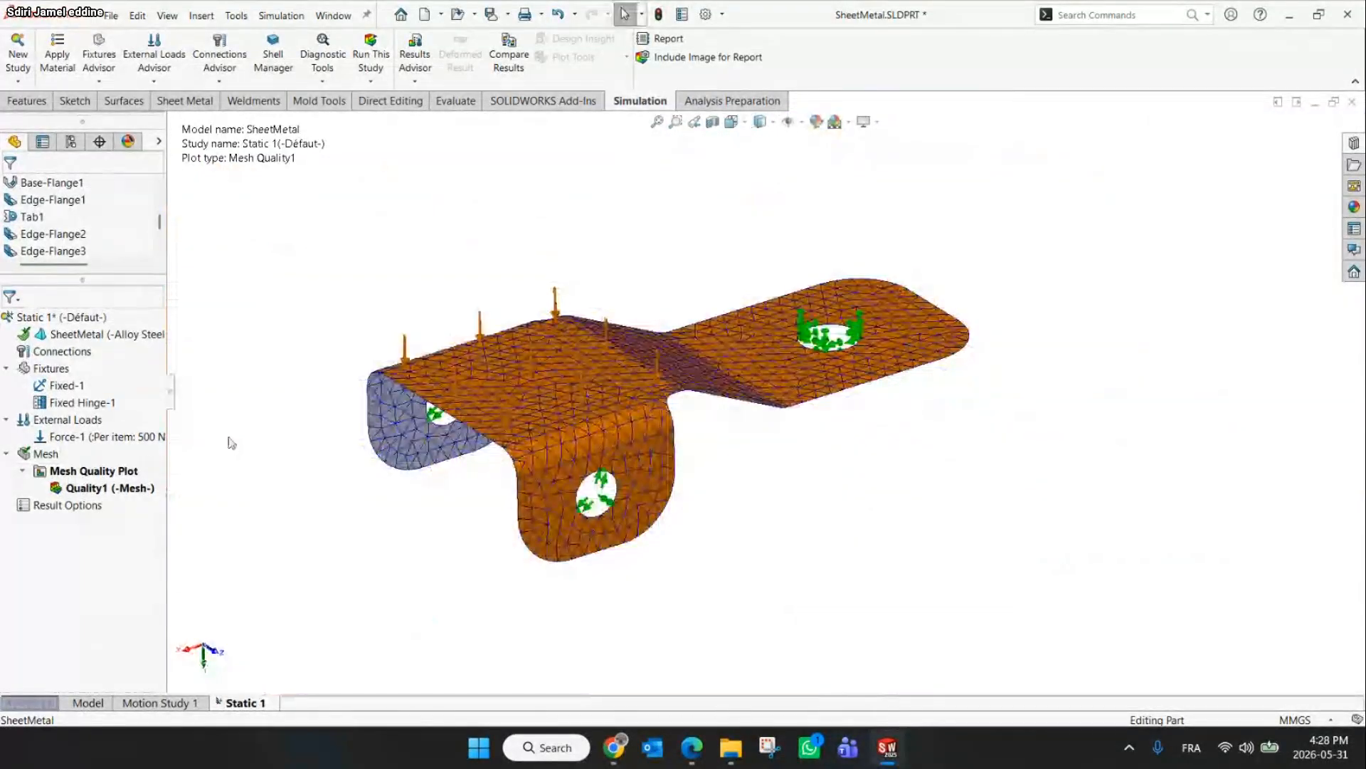
pyautogui.click(369, 54)
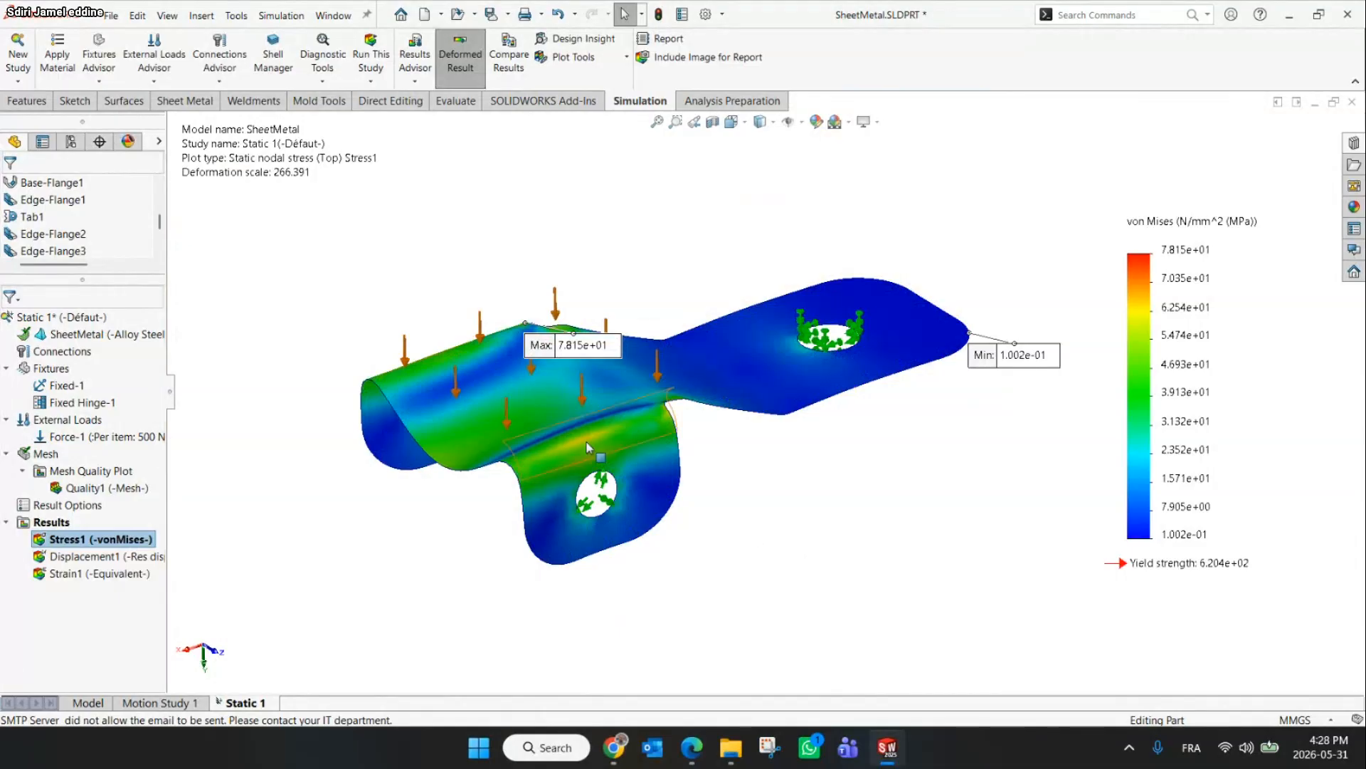
# Examine the von Mises stress distribution on the deformed bracket from several angles
pyautogui.moveTo(588, 447); pyautogui.dragTo(570, 543, button='middle')
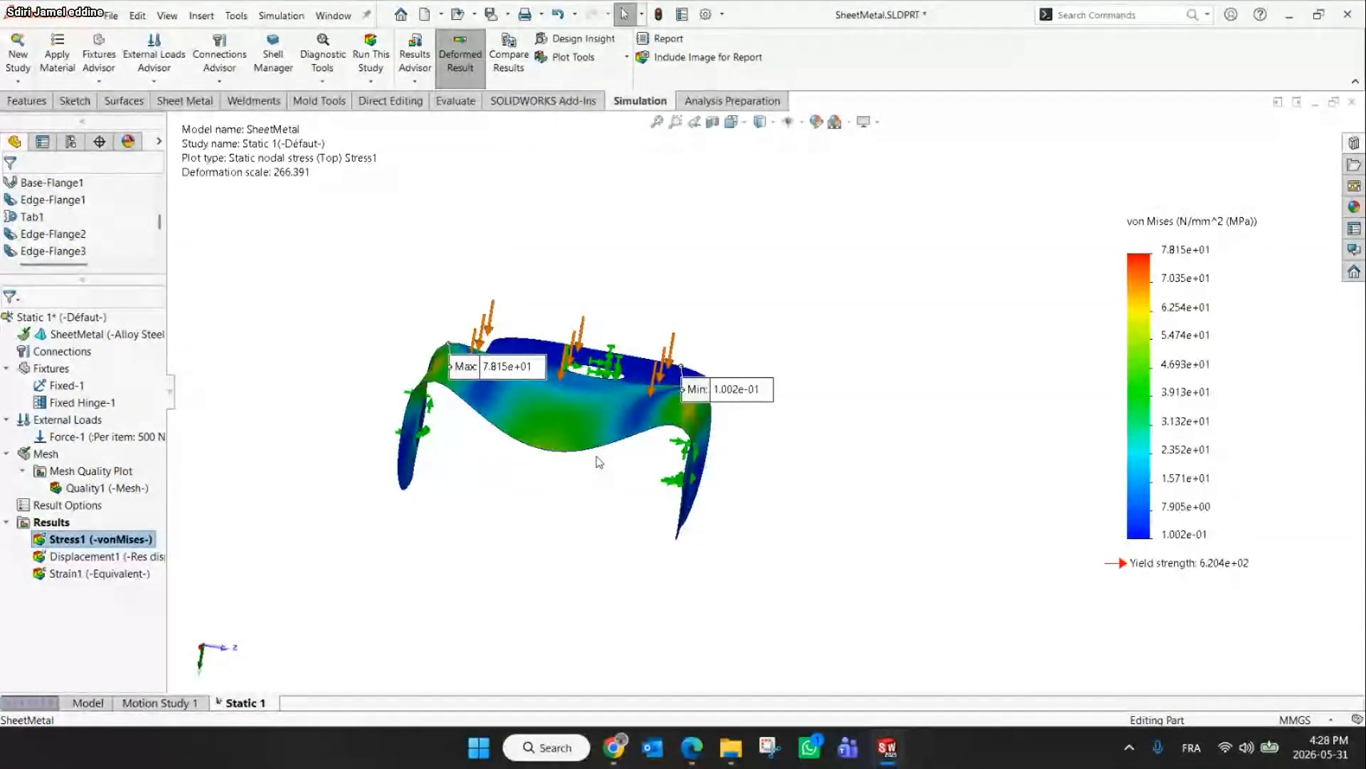
pyautogui.scroll(-2, 595, 450)
pyautogui.moveTo(594, 448); pyautogui.dragTo(599, 434, button='middle')
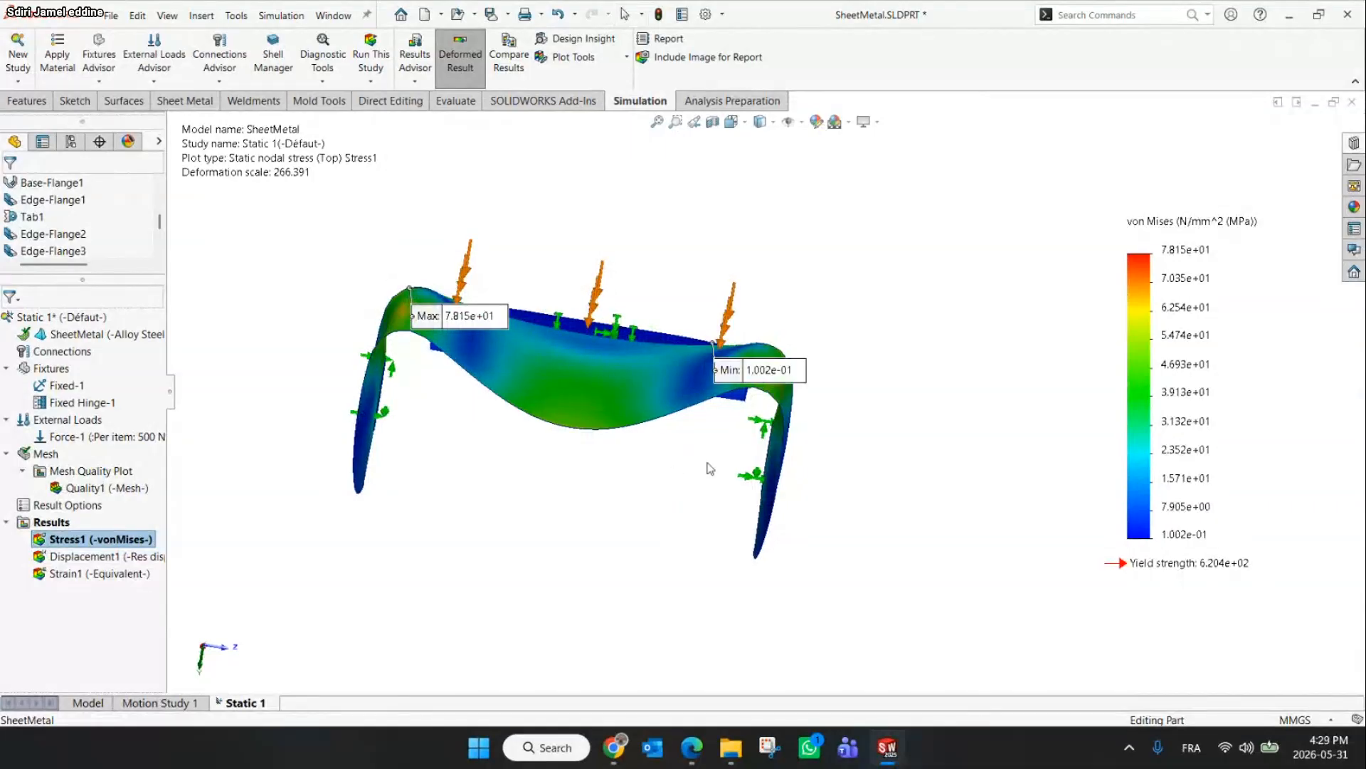
pyautogui.scroll(-2, 753, 466)
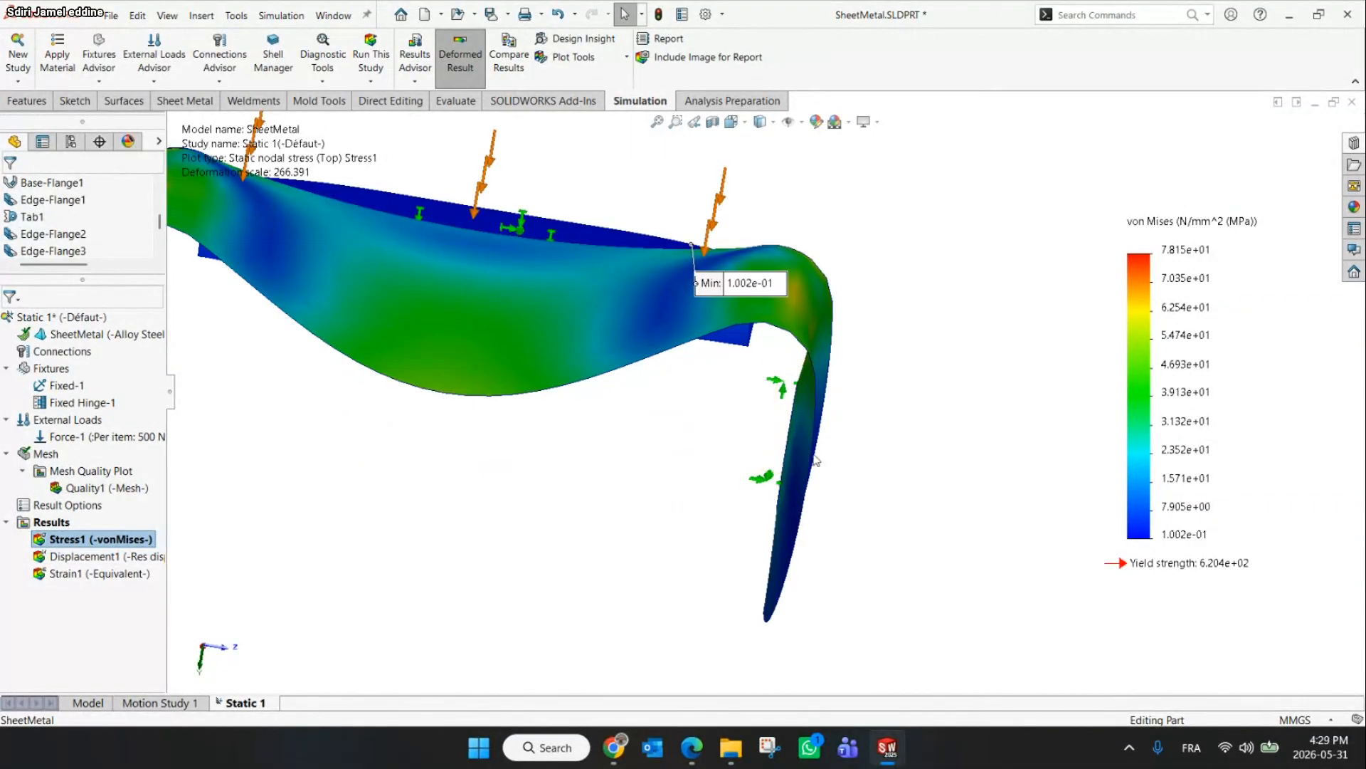
pyautogui.scroll(4, 838, 455)
pyautogui.moveTo(665, 454); pyautogui.dragTo(482, 478, button='middle')
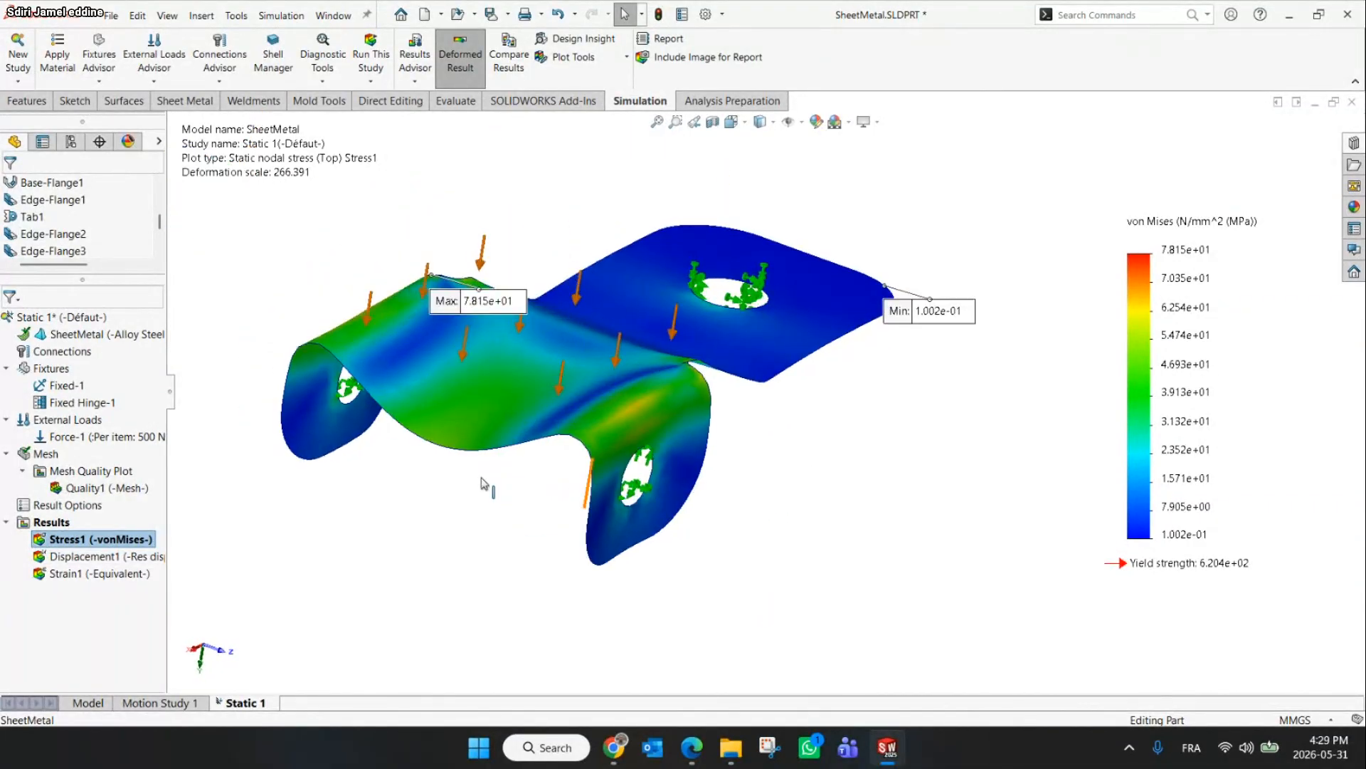
# Set the stress plot's number format to floating and move the max annotation away from the bracket
pyautogui.rightClick(72, 540)
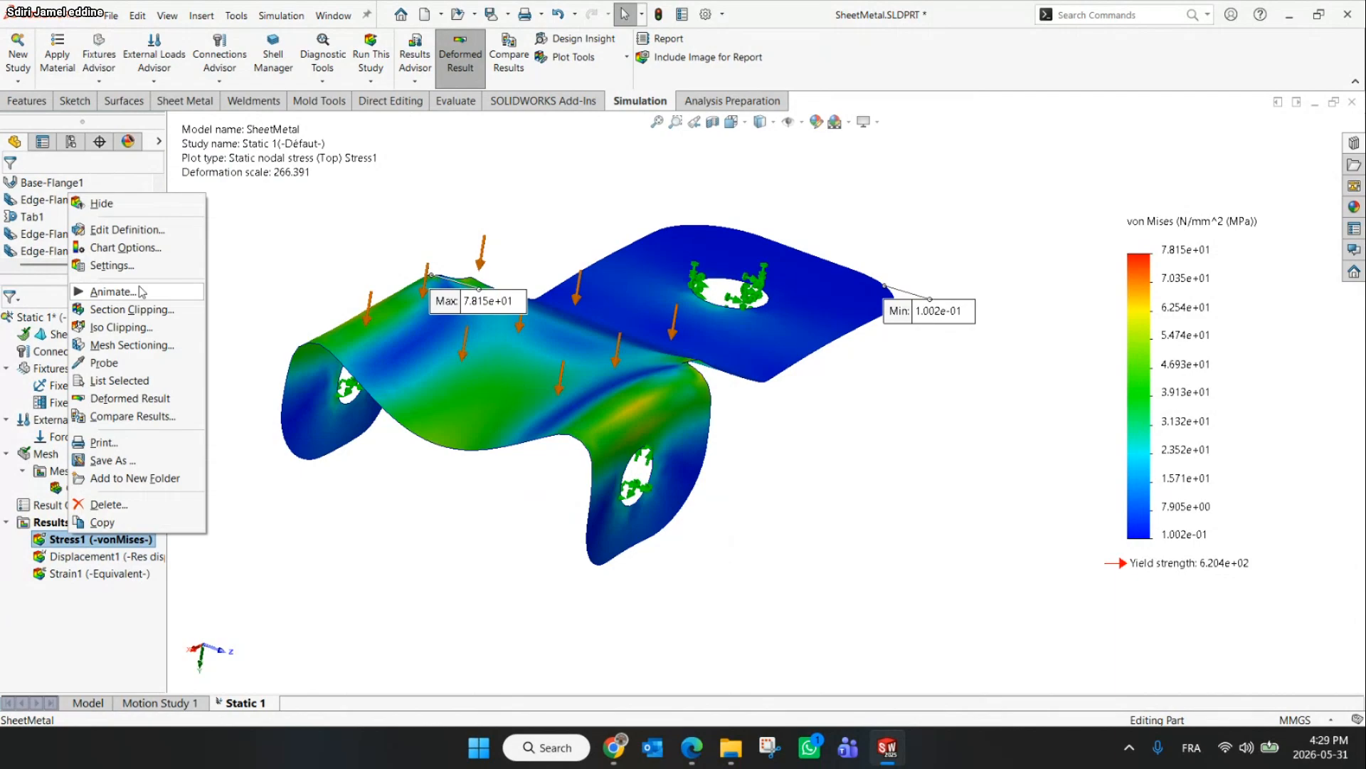
pyautogui.click(125, 229)
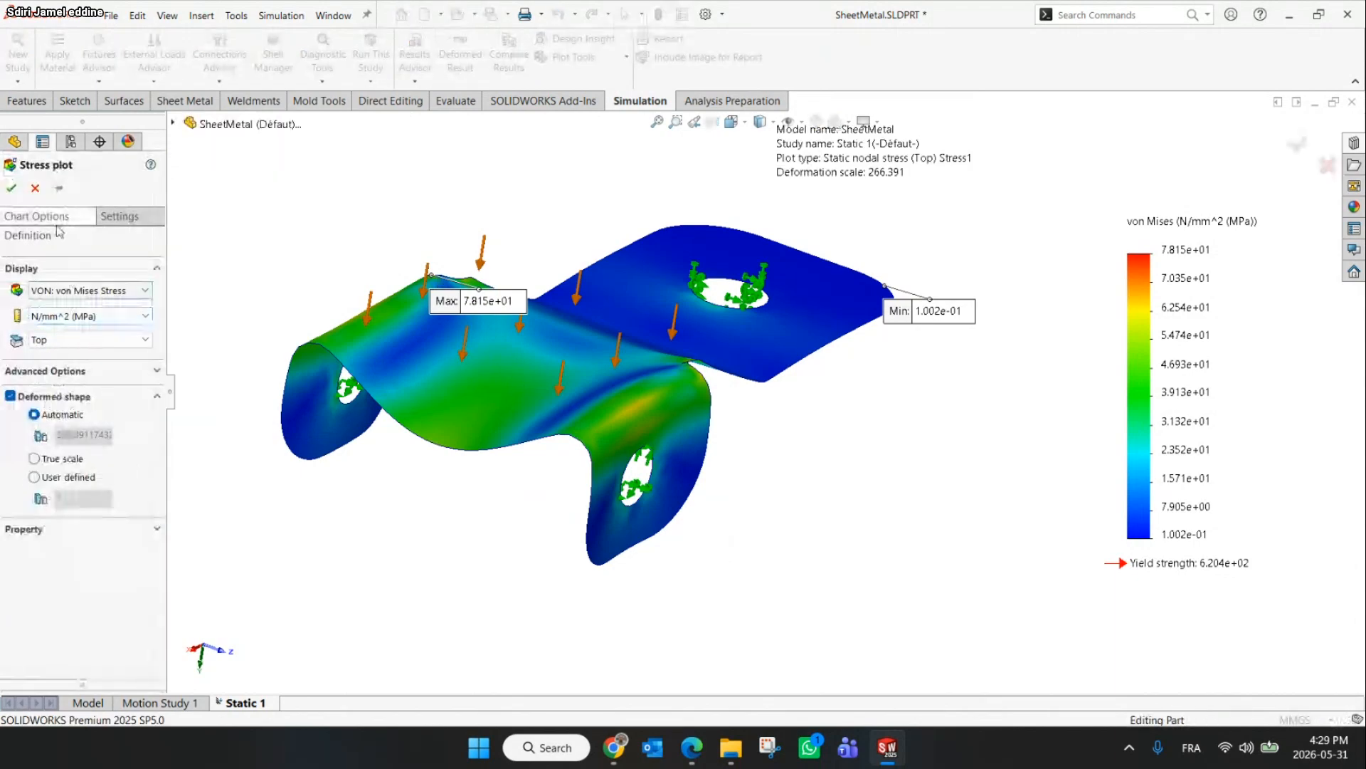
pyautogui.click(54, 221)
pyautogui.click(82, 667)
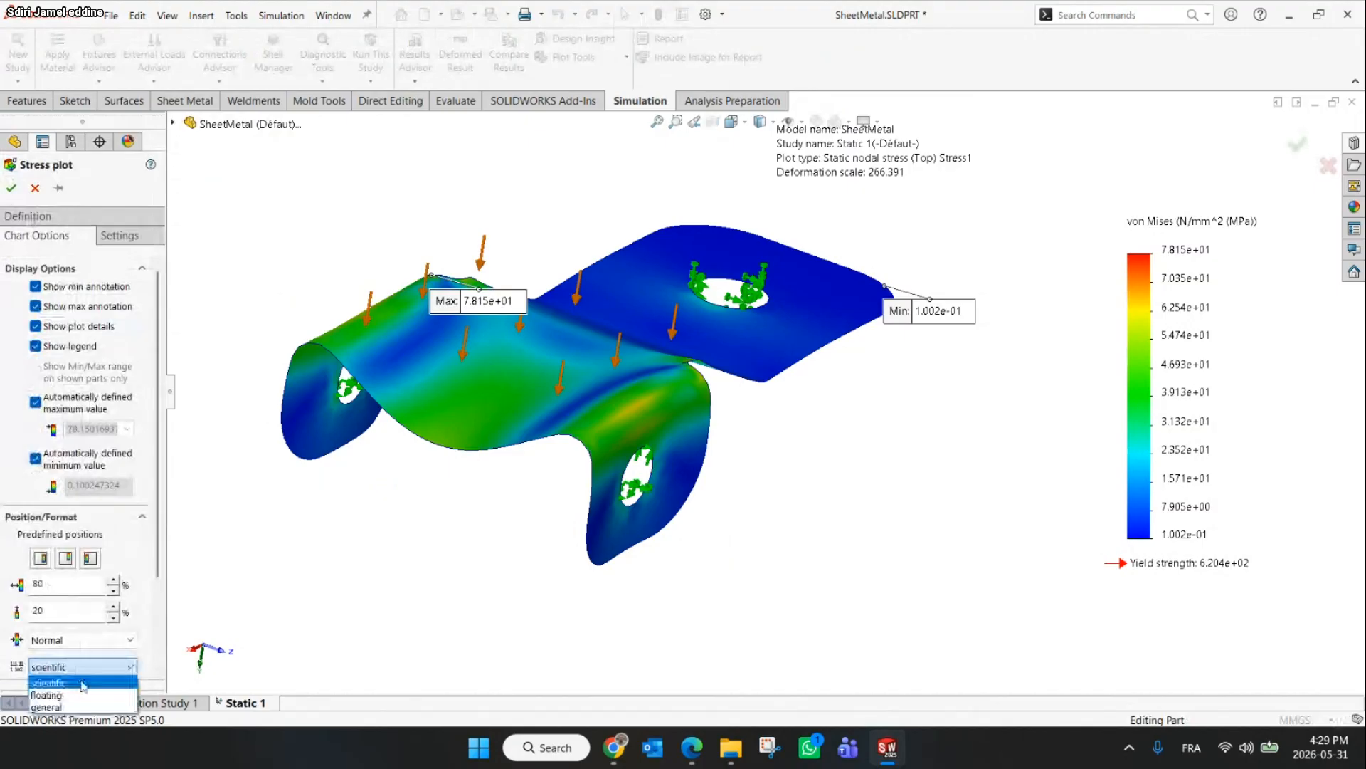
pyautogui.click(46, 694)
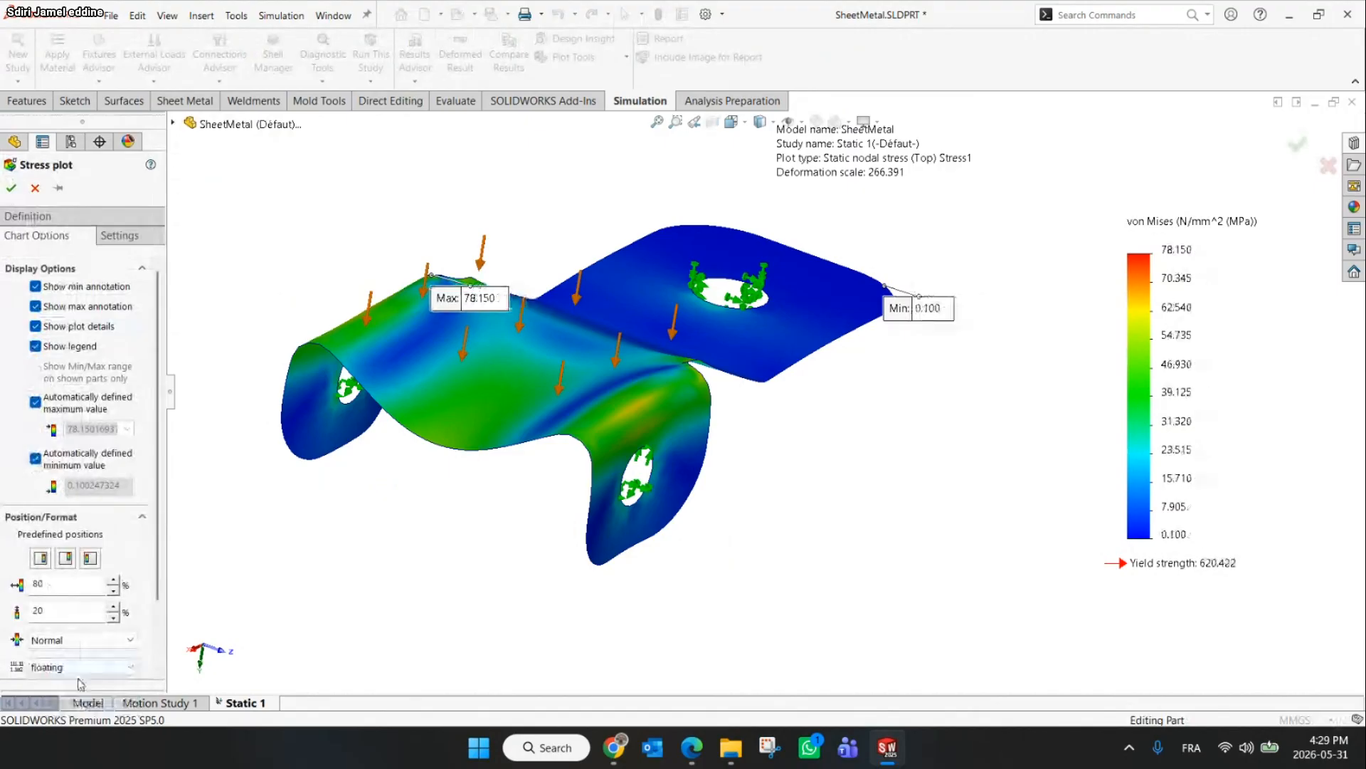
pyautogui.click(11, 187)
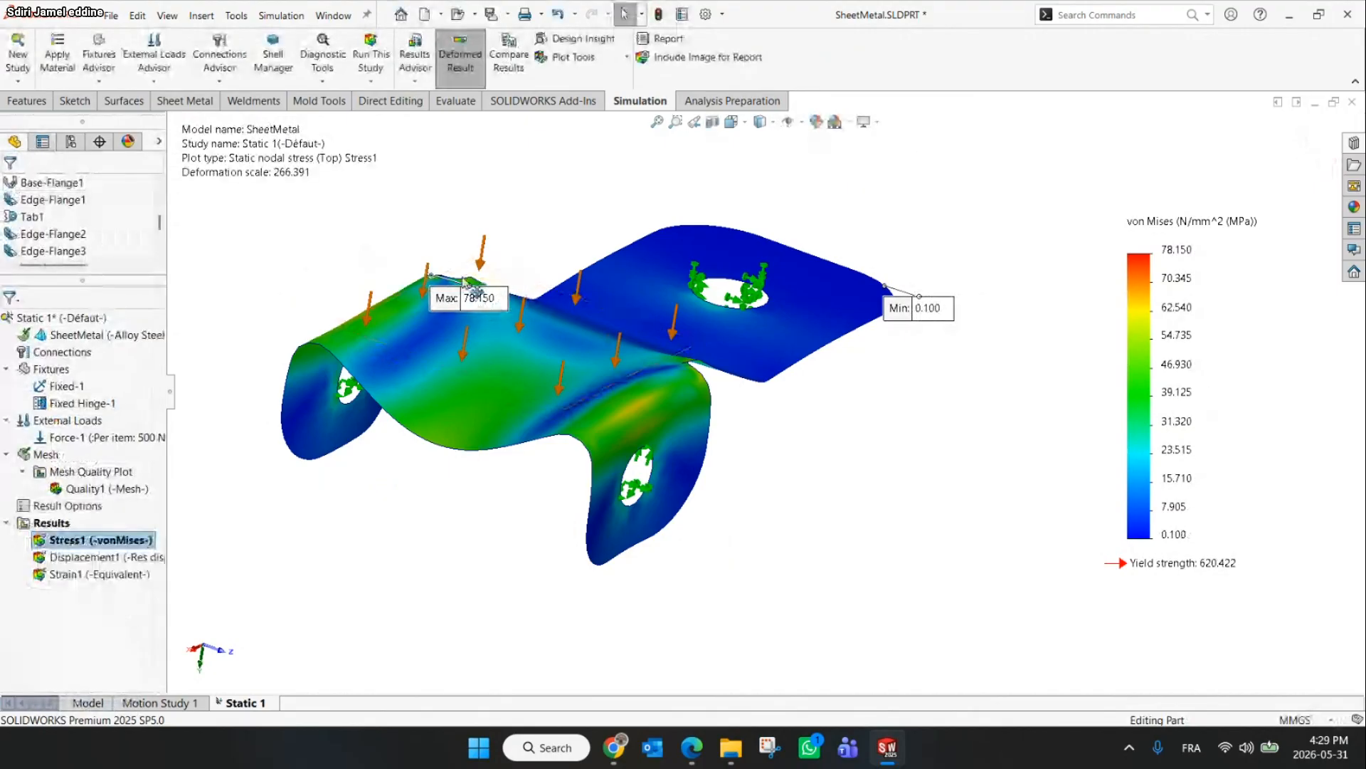
pyautogui.moveTo(468, 295)
pyautogui.mouseDown()
pyautogui.moveTo(318, 226)
pyautogui.moveTo(287, 240)
pyautogui.mouseUp()
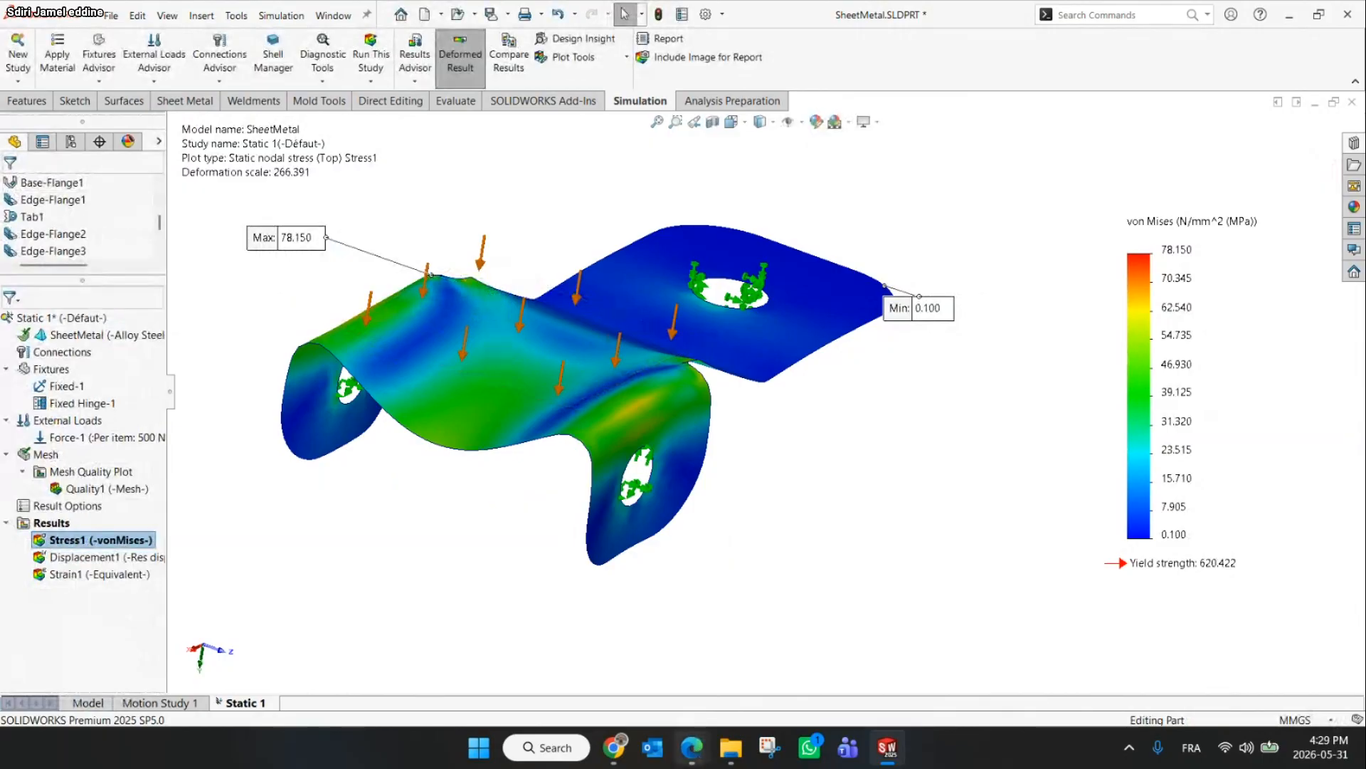
# Switch to the Canva slide and delete the 64MPa answer below the maximum von Mises stress question
pyautogui.click(614, 747)
pyautogui.moveTo(662, 492); pyautogui.dragTo(592, 493)
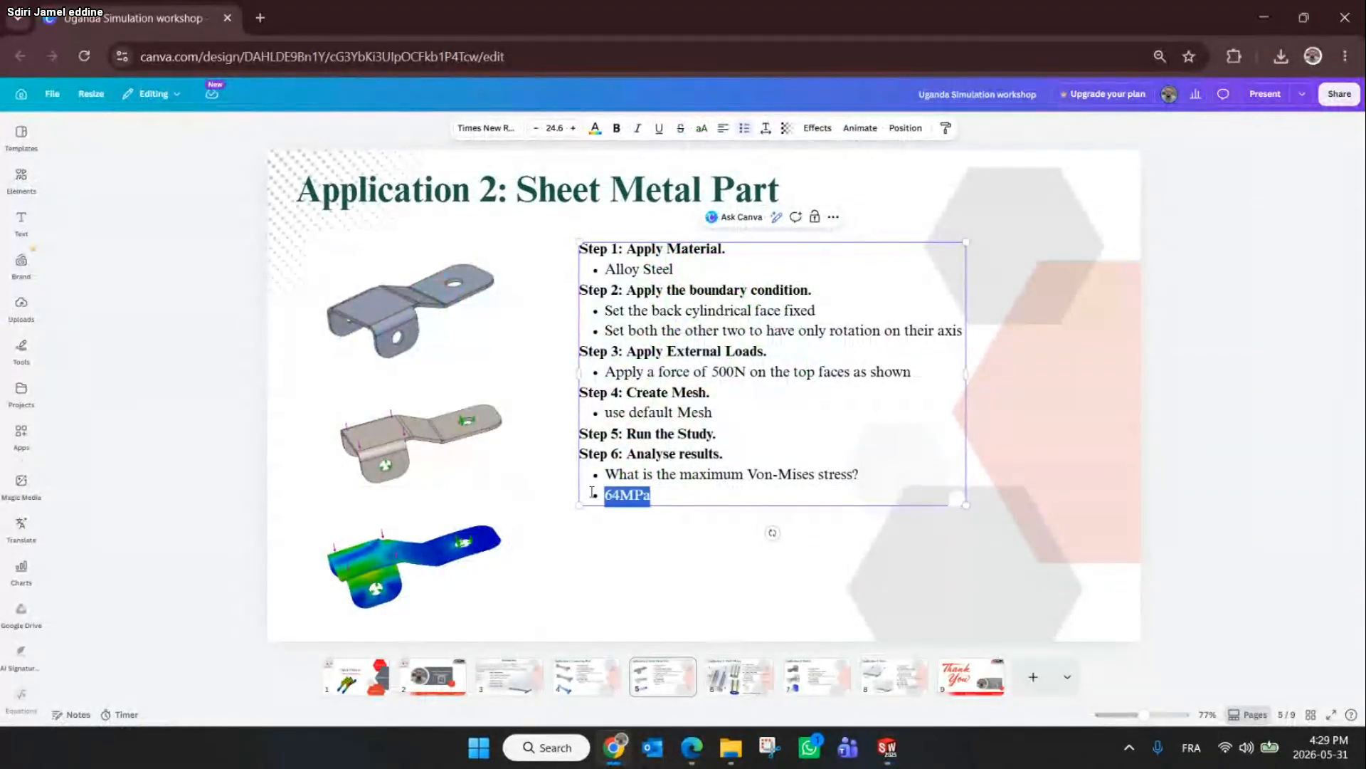
pyautogui.press('BackSpace')
pyautogui.press('BackSpace')
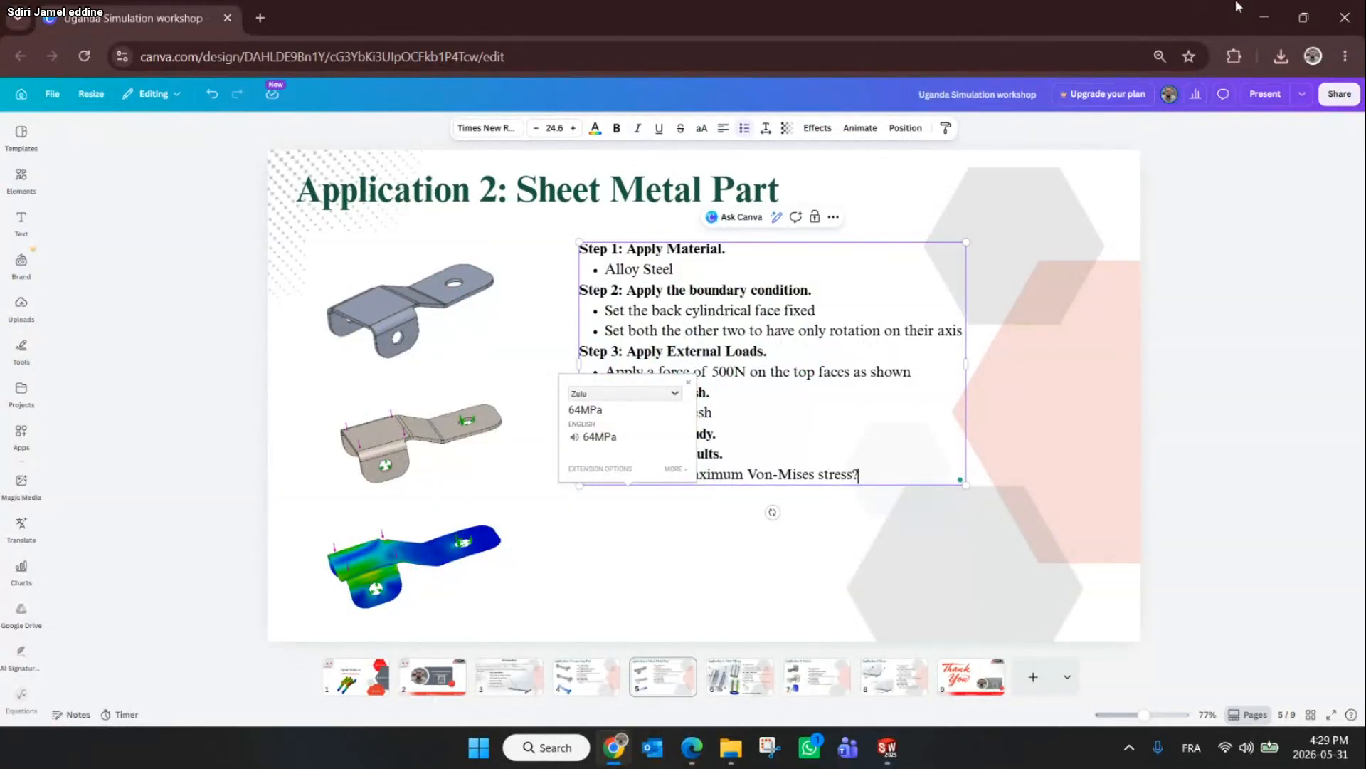
pyautogui.click(1265, 16)
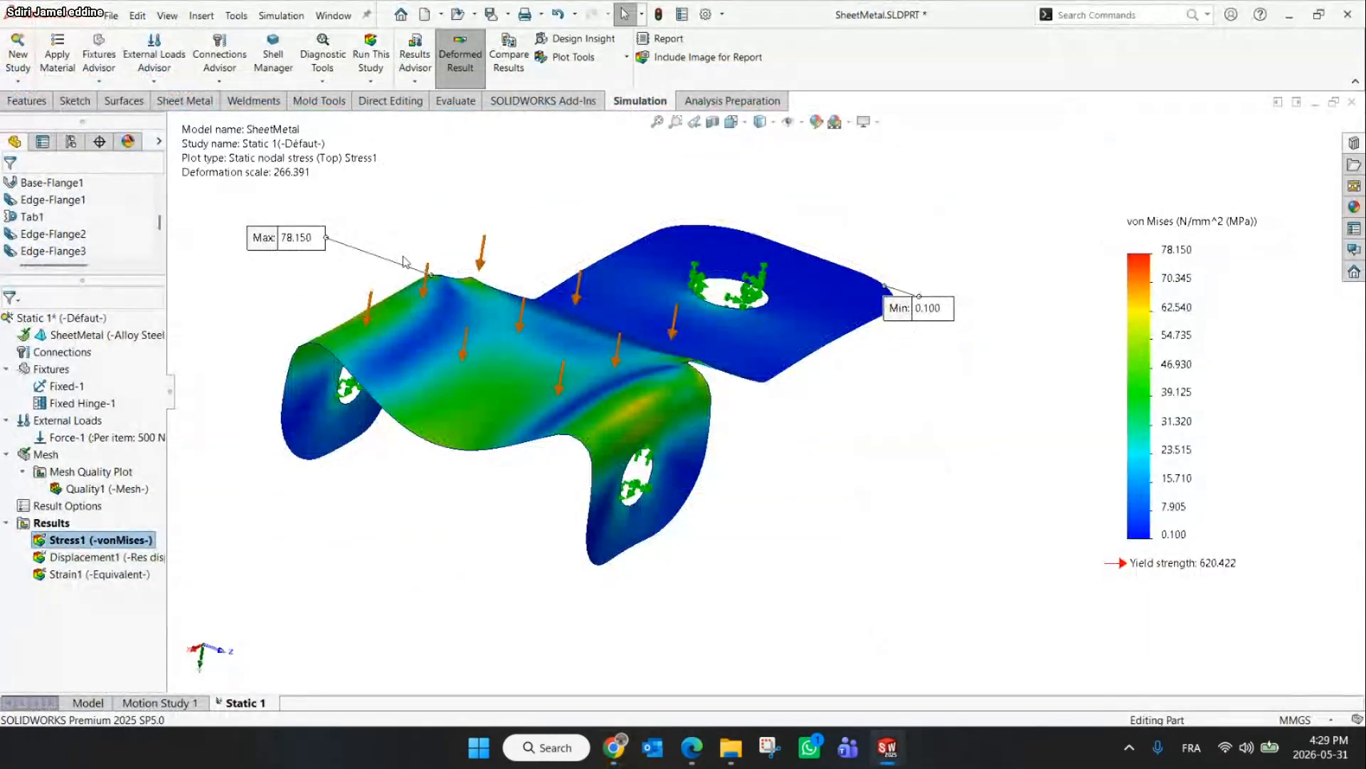
# Display the displacement result plot
pyautogui.scroll(3, 476, 326)
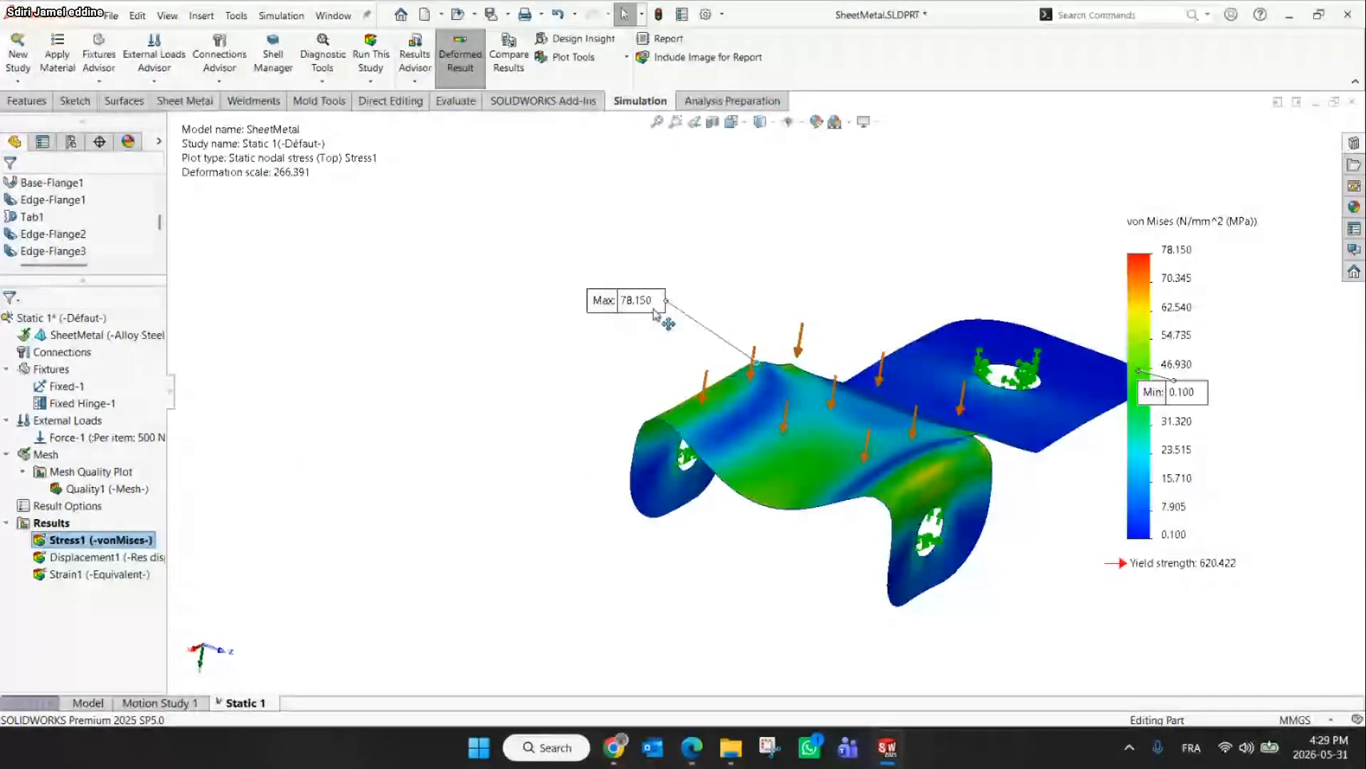
pyautogui.scroll(-3, 819, 392)
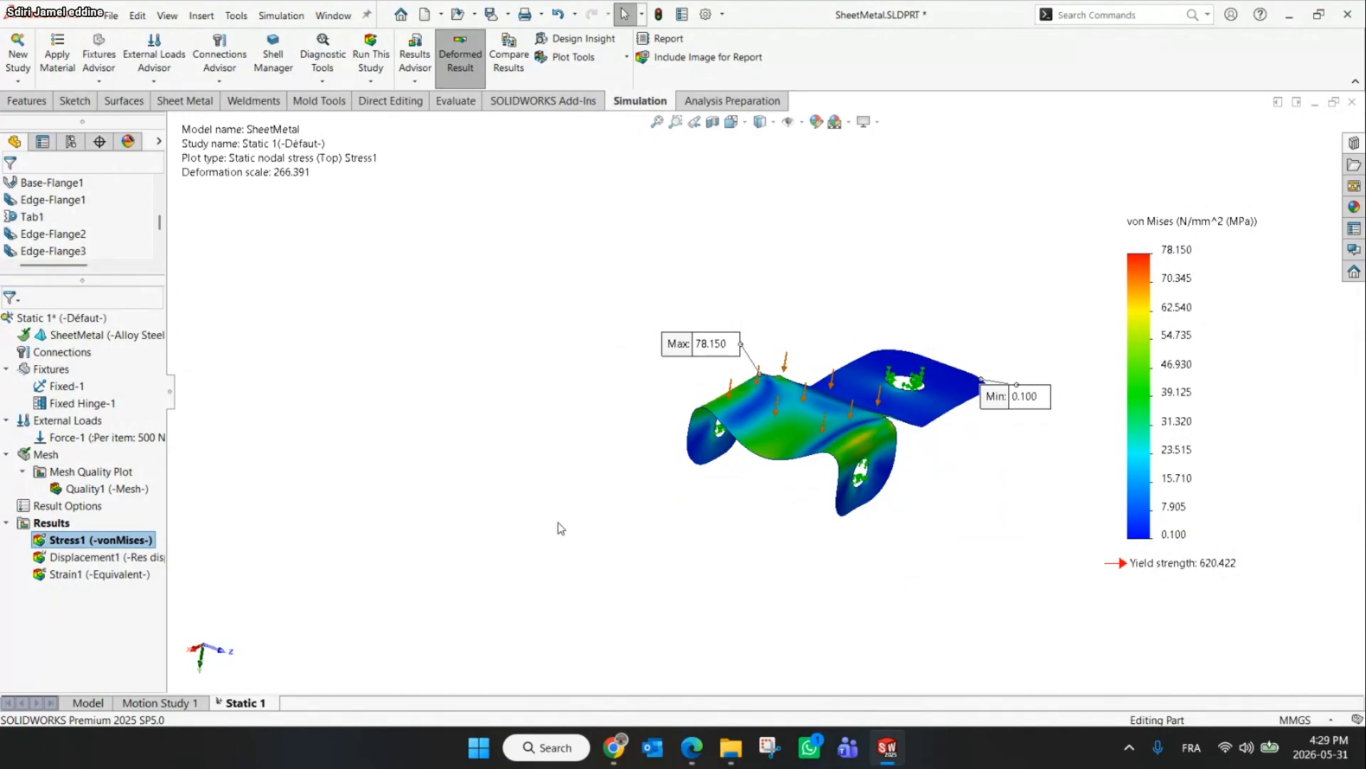
pyautogui.click(80, 558)
pyautogui.doubleClick(80, 558)
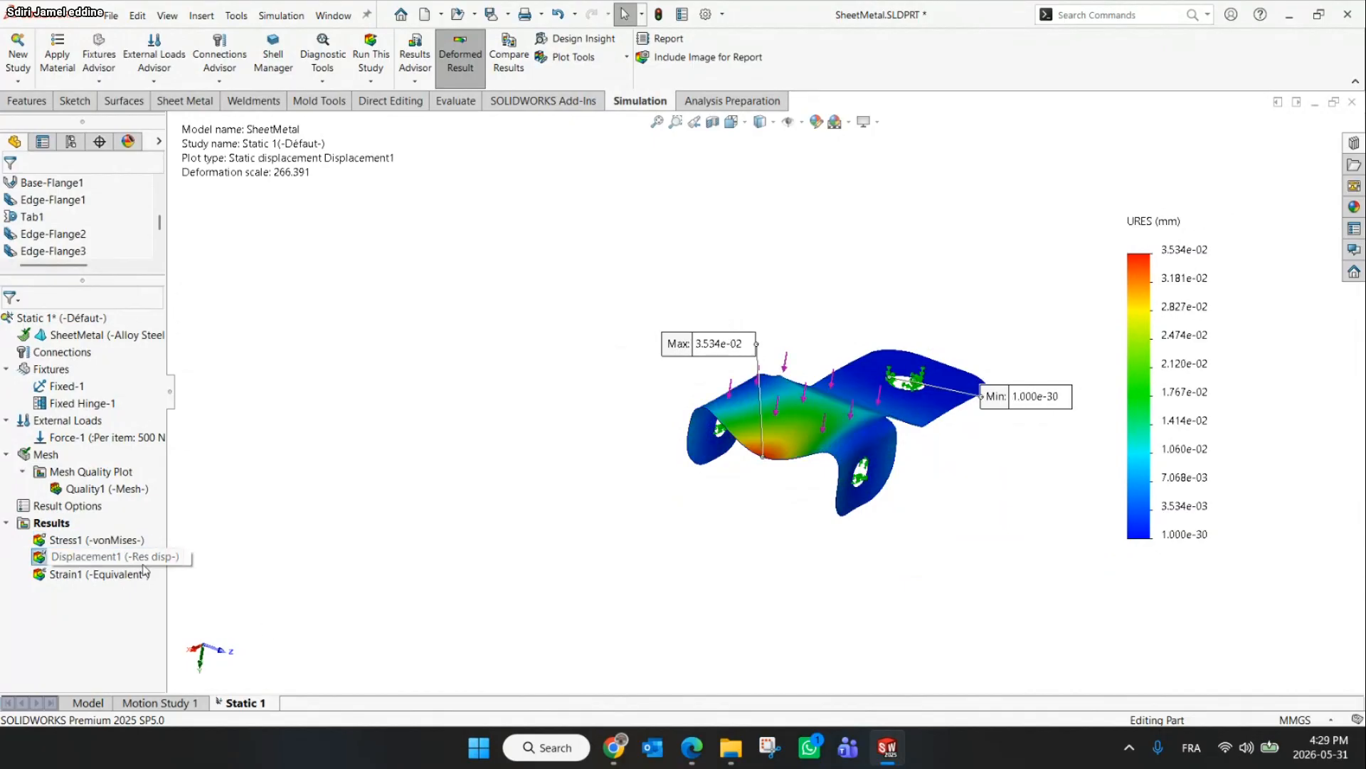
# Set the displacement plot's number format to floating and move its max annotation below the bracket
pyautogui.rightClick(121, 560)
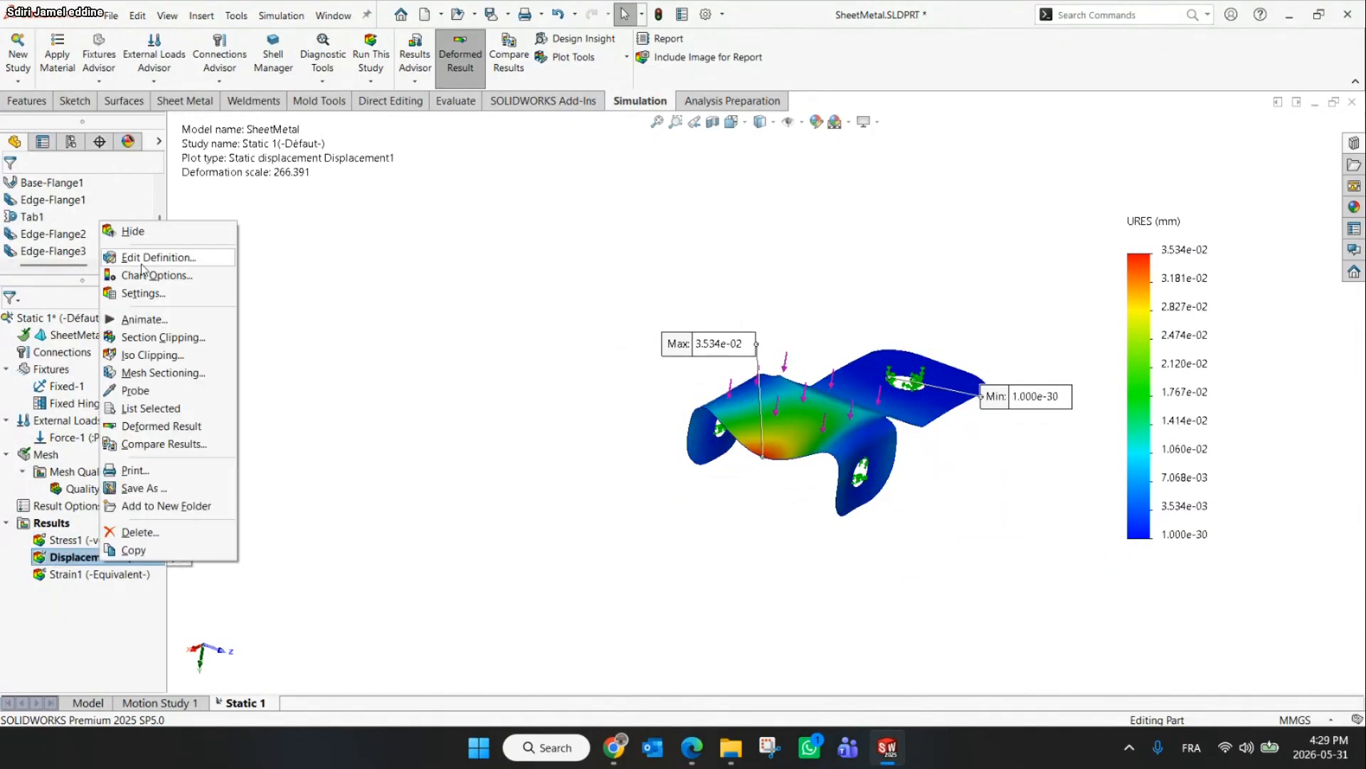
pyautogui.click(143, 259)
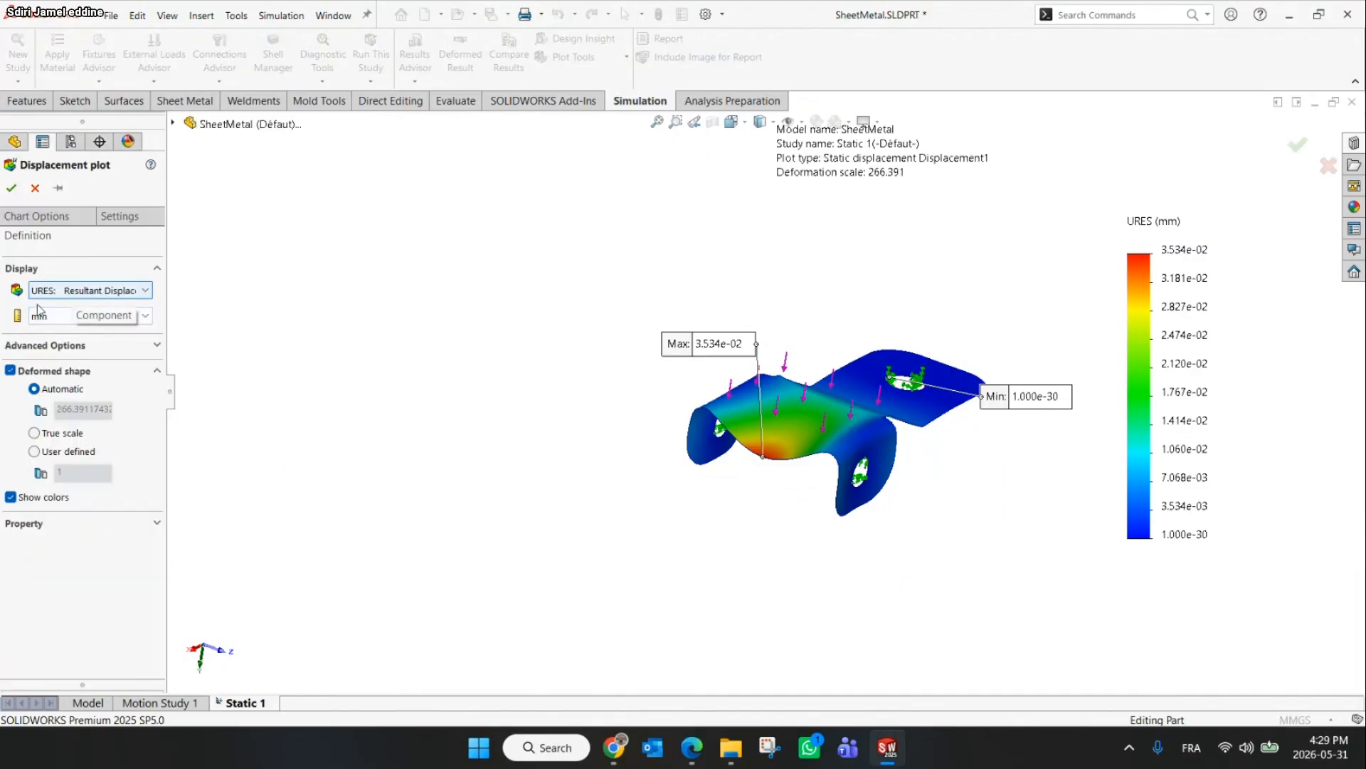
pyautogui.click(32, 223)
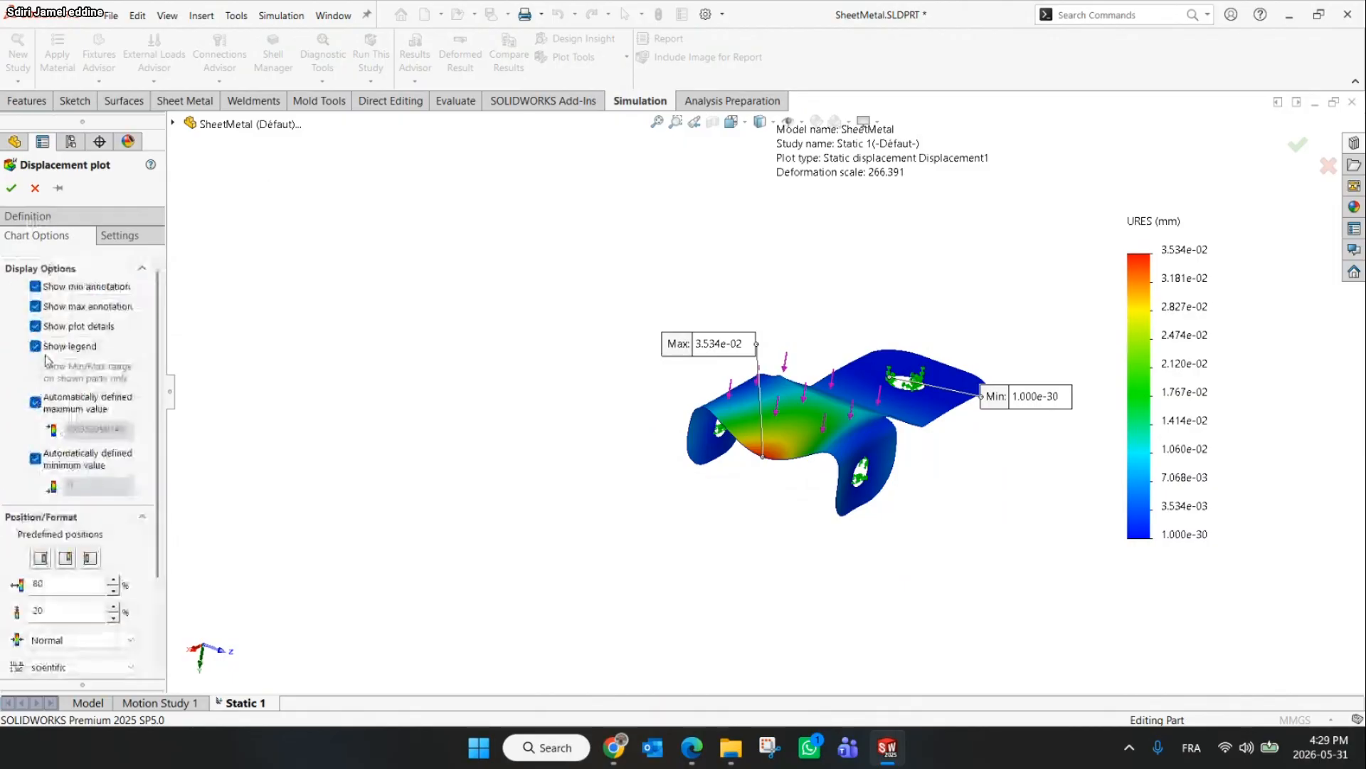
pyautogui.click(79, 667)
pyautogui.click(59, 695)
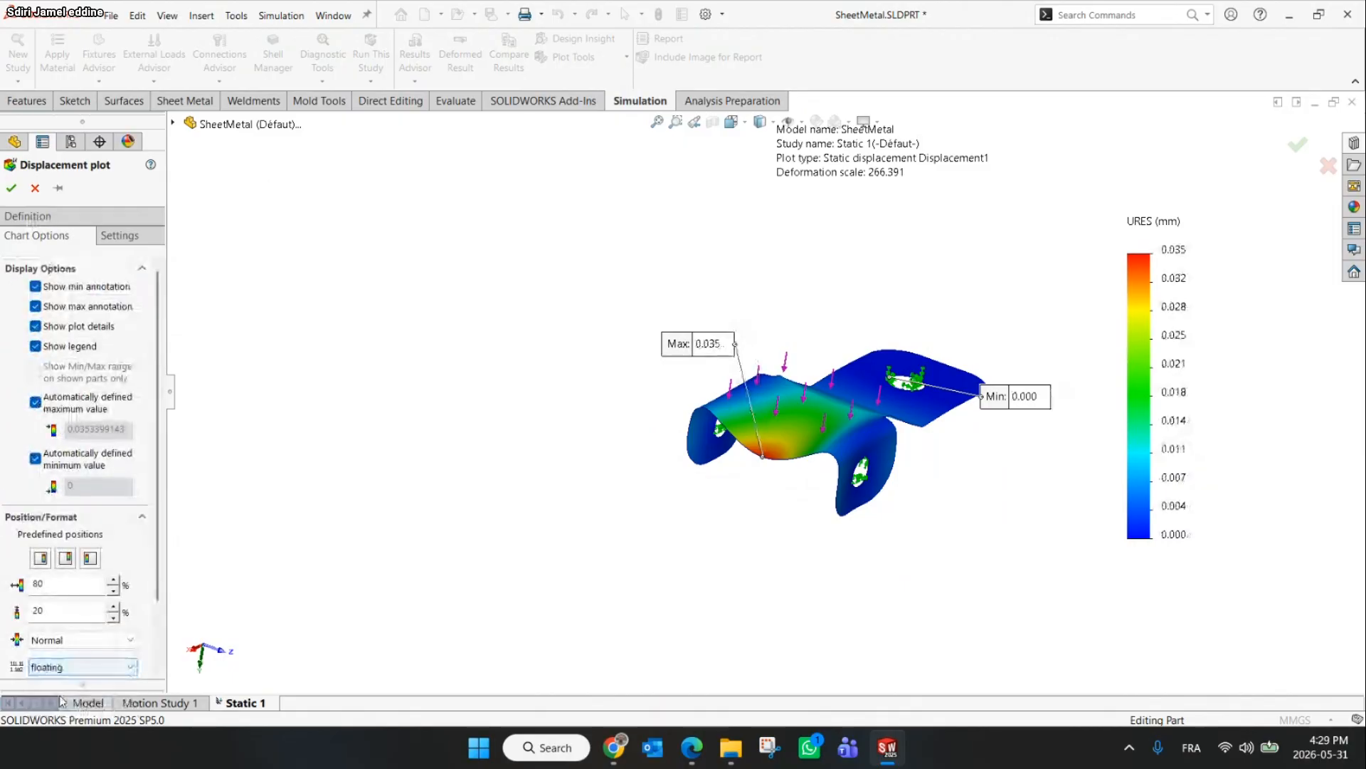
pyautogui.click(10, 188)
pyautogui.scroll(-5, 834, 430)
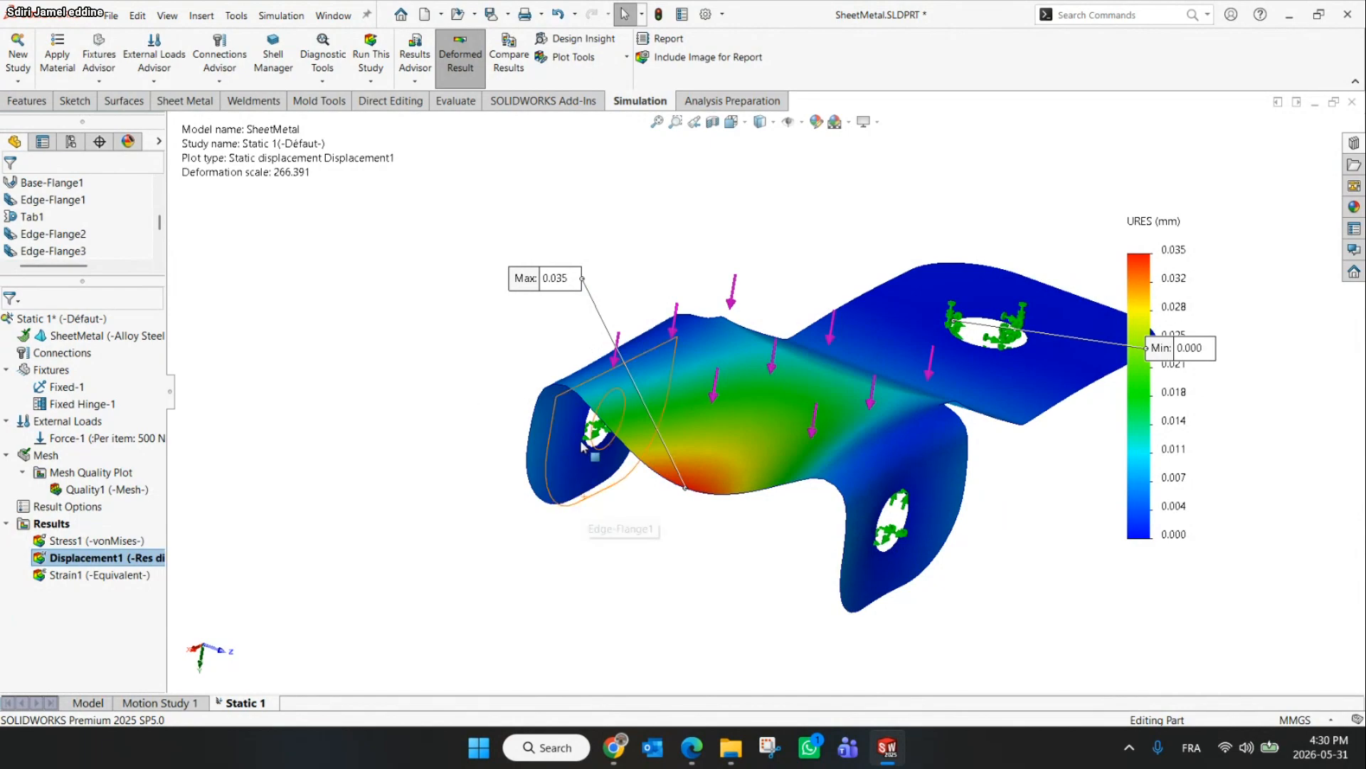
pyautogui.moveTo(562, 289)
pyautogui.mouseDown()
pyautogui.moveTo(611, 338)
pyautogui.moveTo(641, 572)
pyautogui.mouseUp()
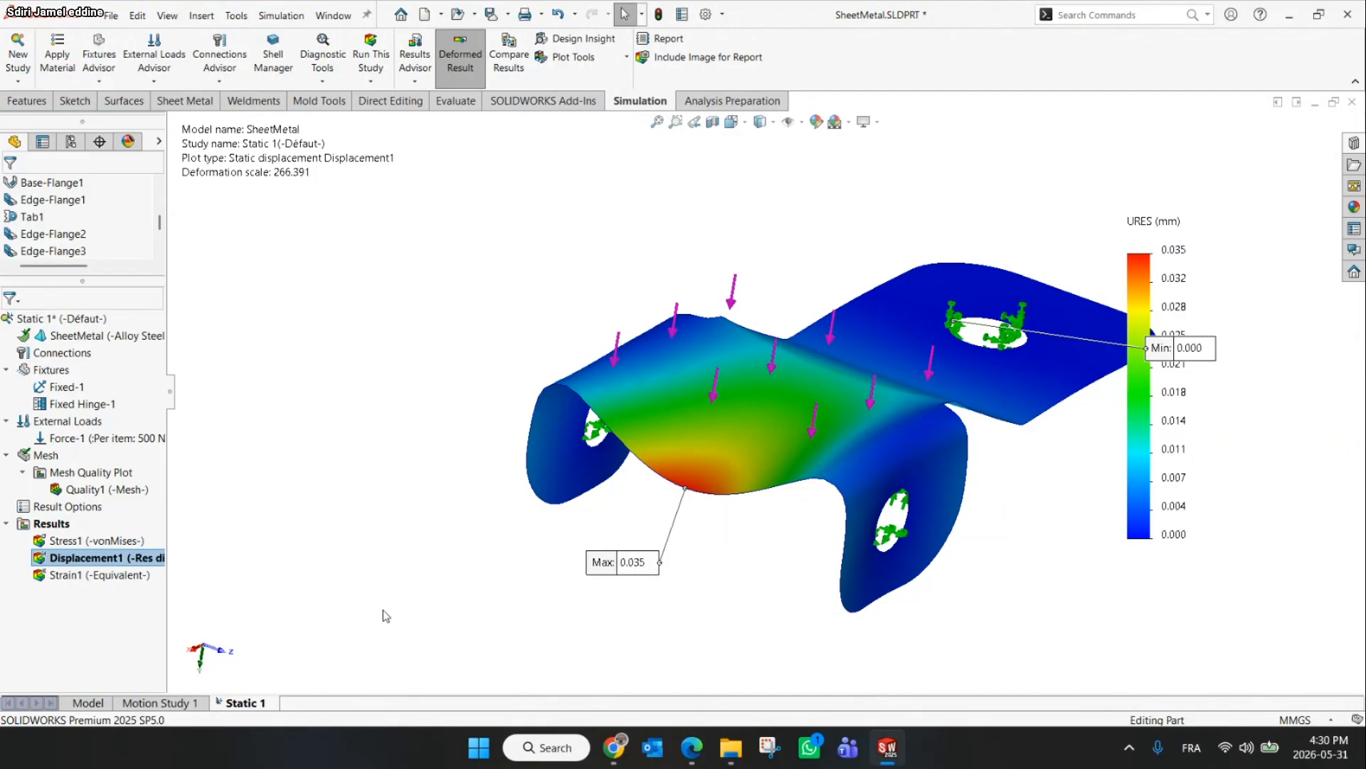
pyautogui.click(603, 59)
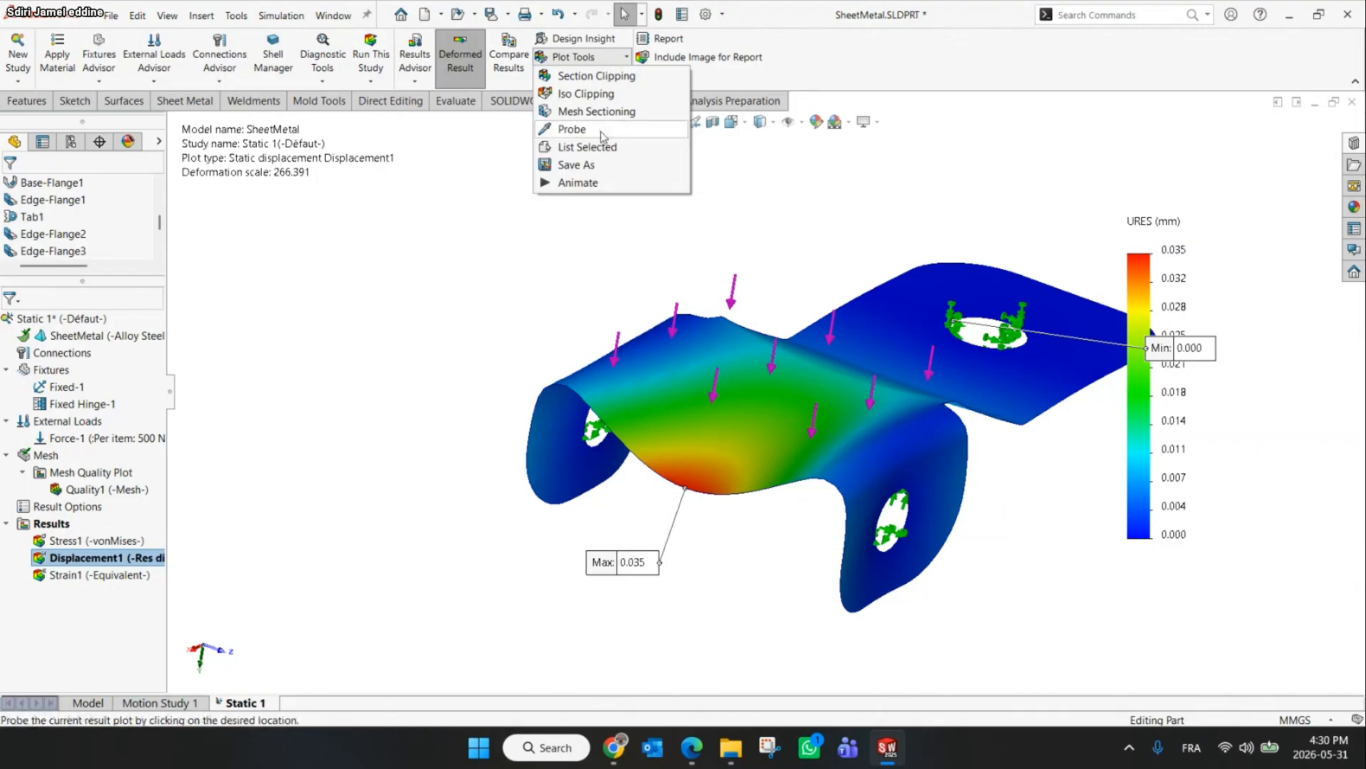
pyautogui.click(51, 524)
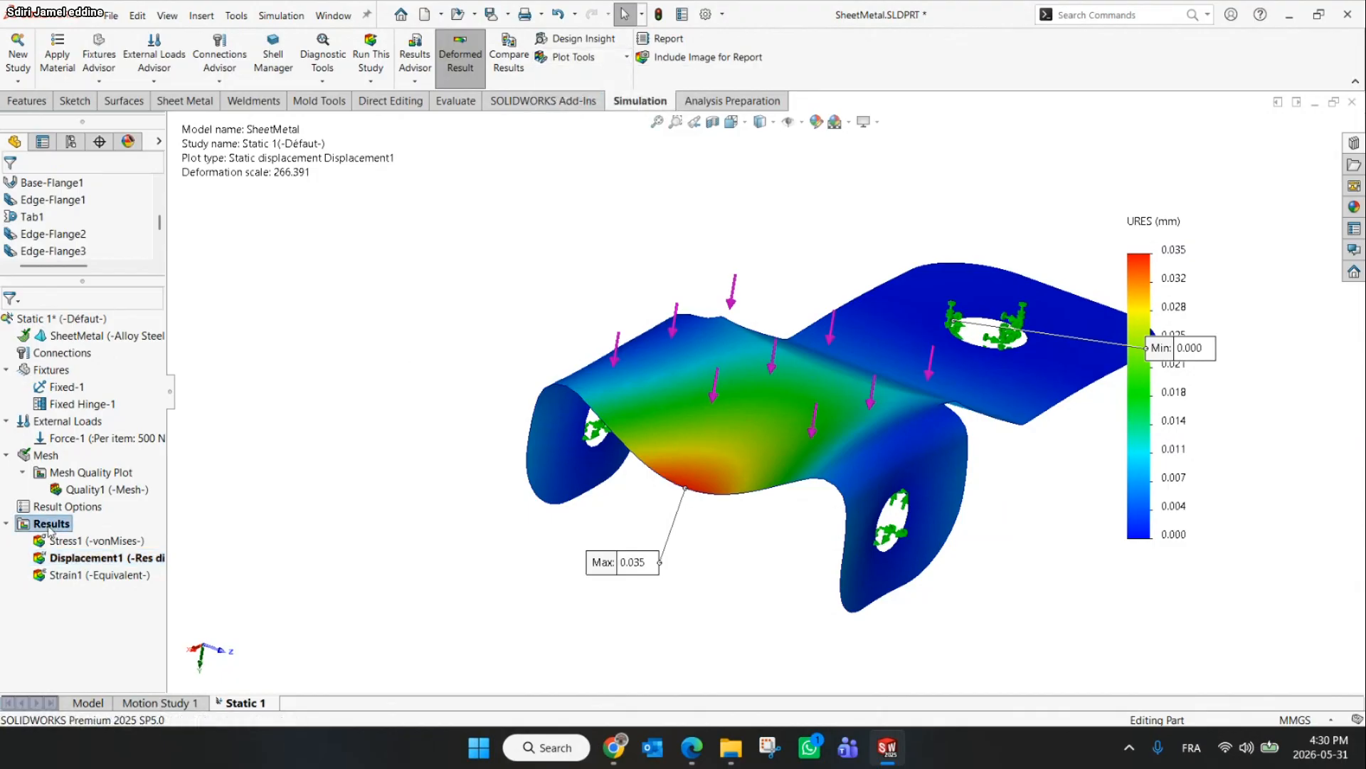
pyautogui.rightClick(49, 530)
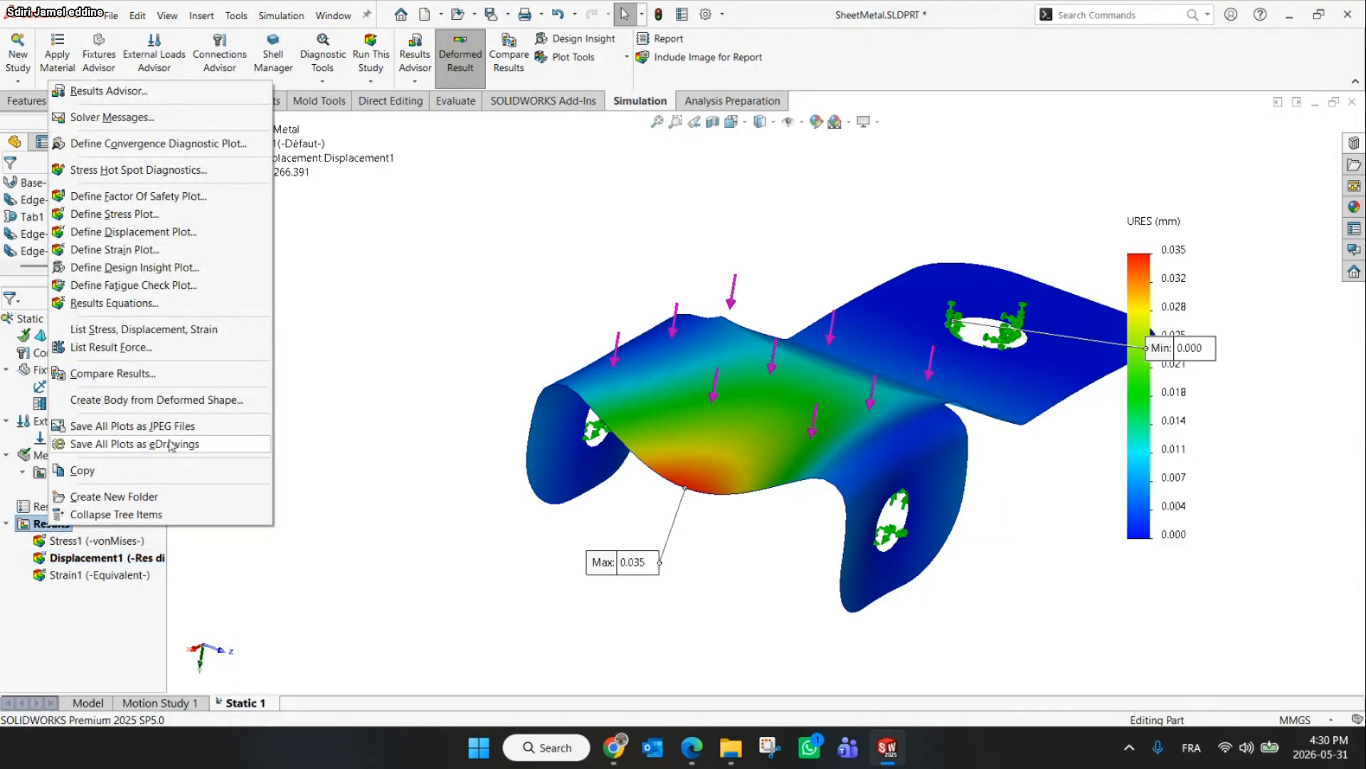
pyautogui.rightClick(96, 562)
pyautogui.click(394, 553)
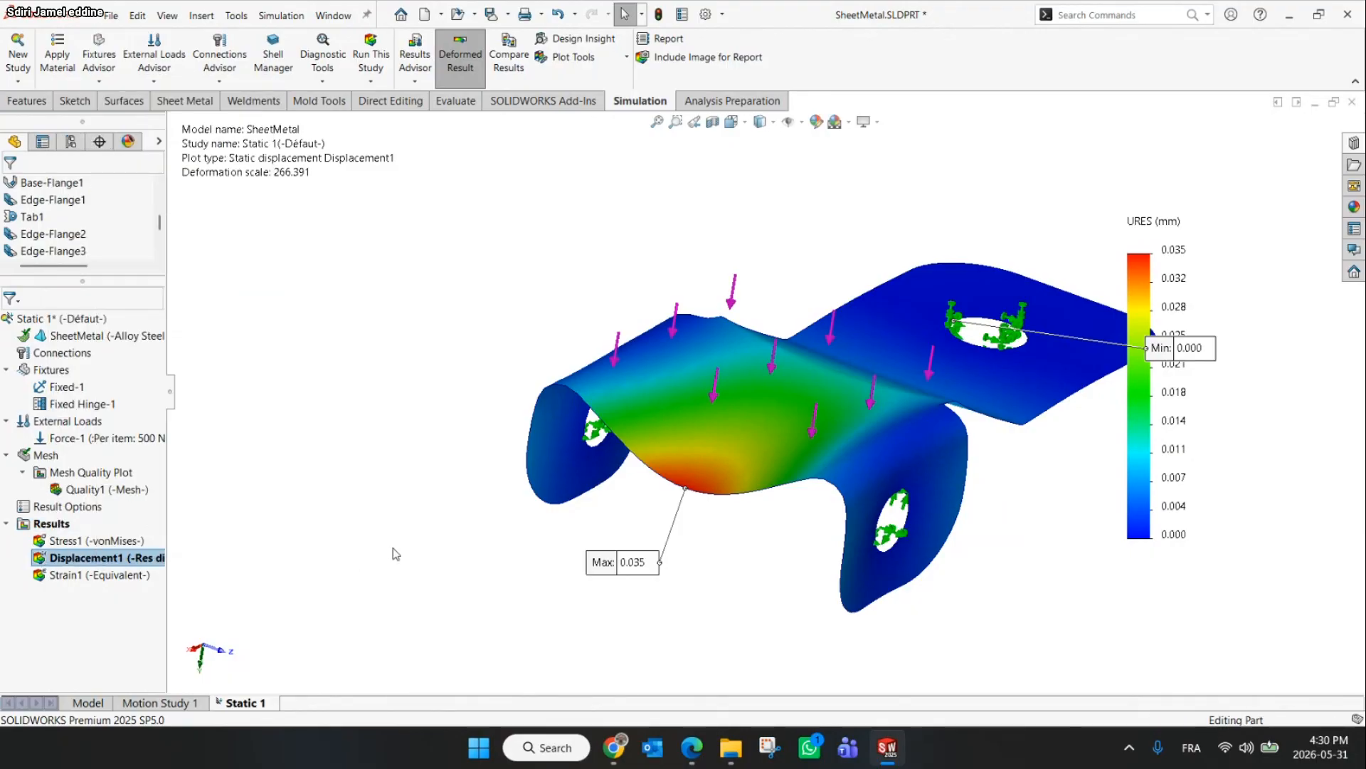
# Probe the displacement at the maximum point on the top face's edge and reposition the probe label
pyautogui.rightClick(114, 562)
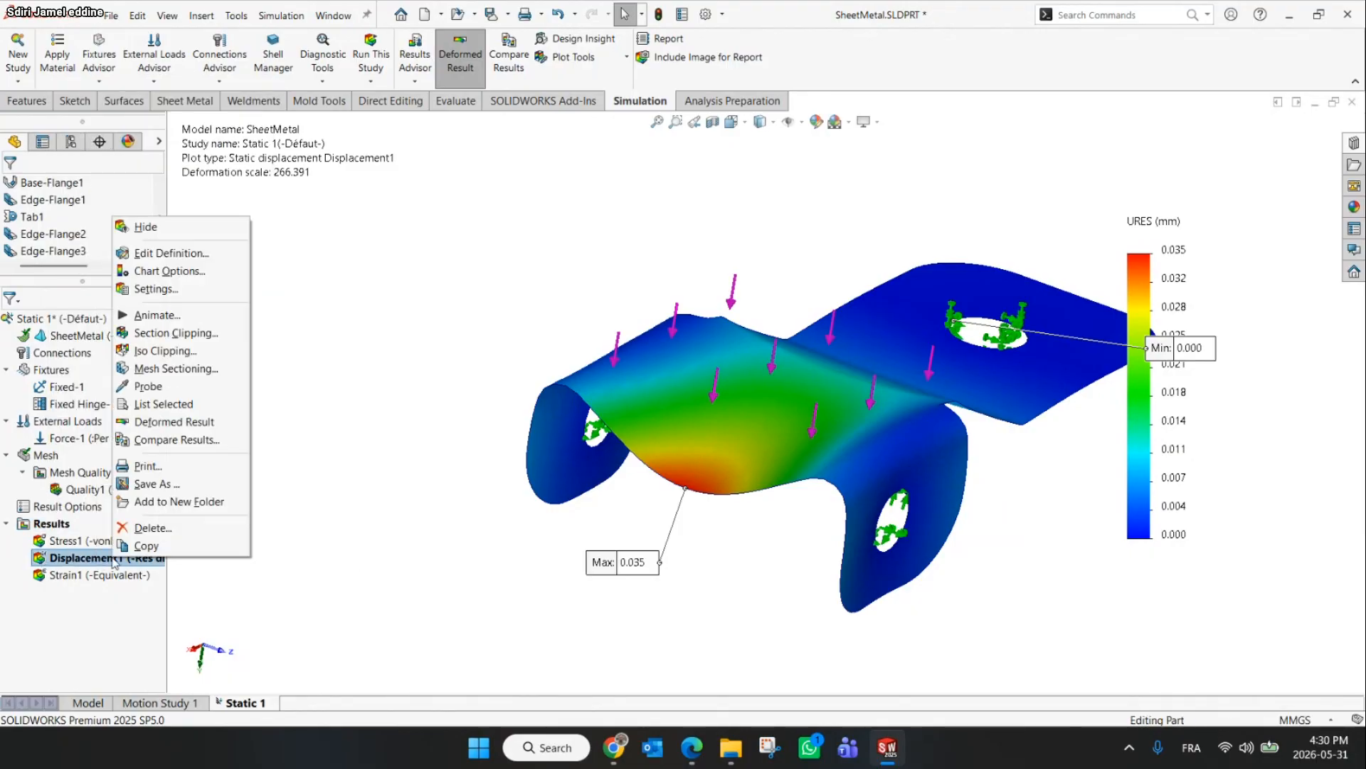
pyautogui.click(171, 390)
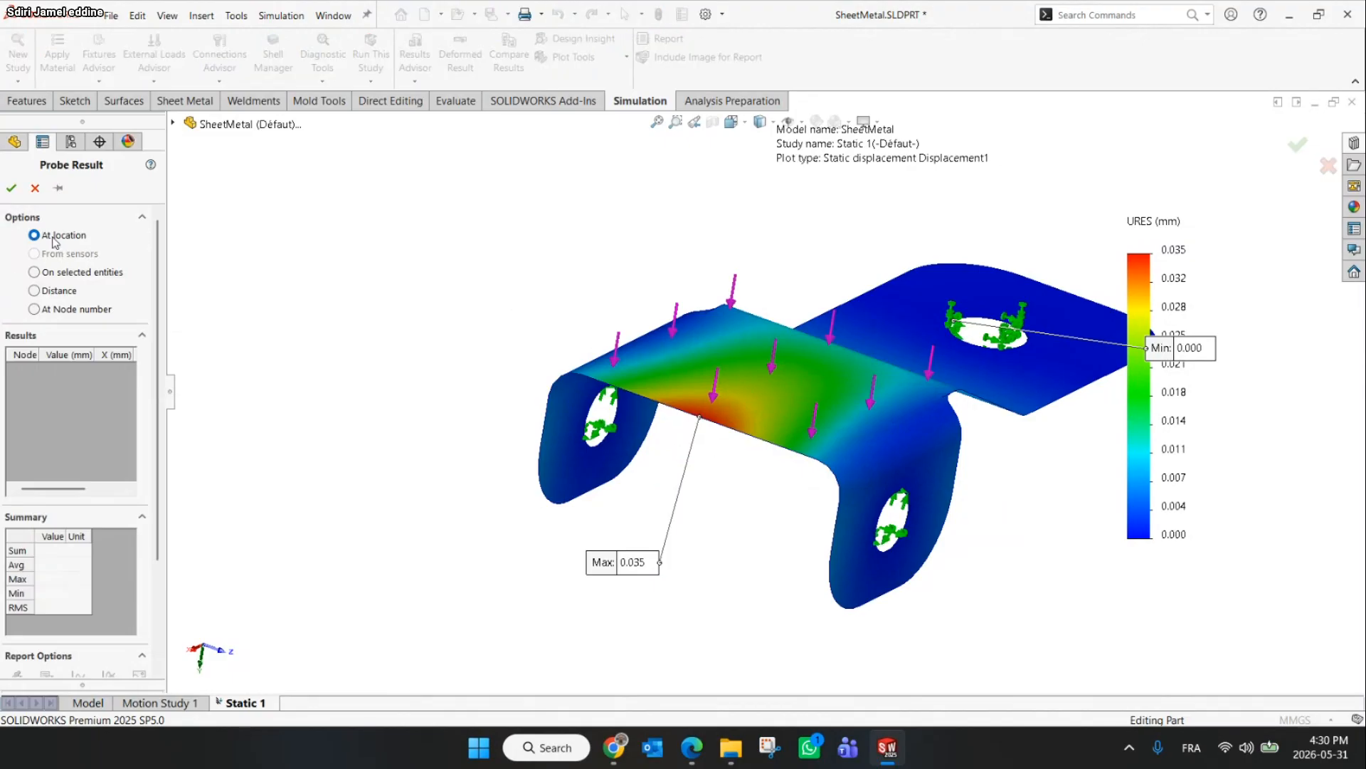
pyautogui.scroll(3, 645, 426)
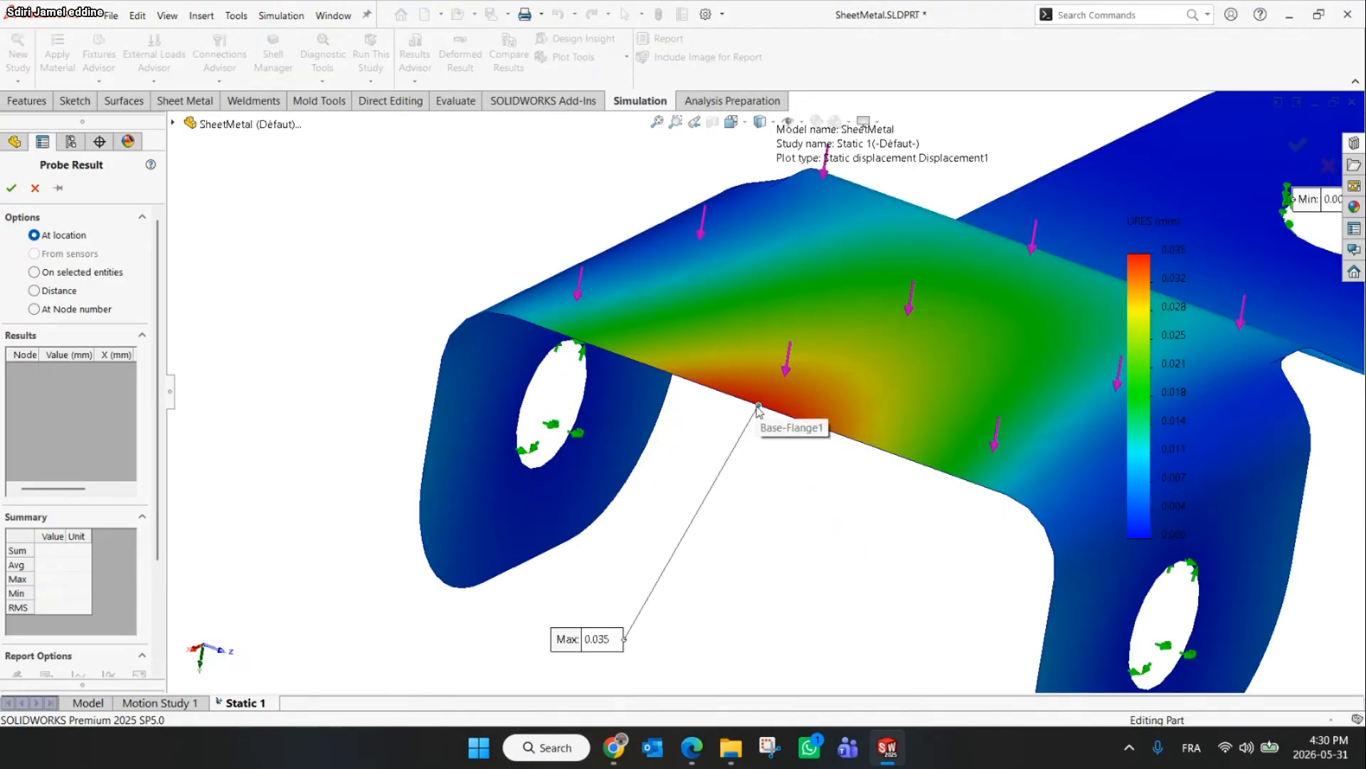
pyautogui.click(759, 412)
pyautogui.moveTo(800, 452); pyautogui.dragTo(365, 575)
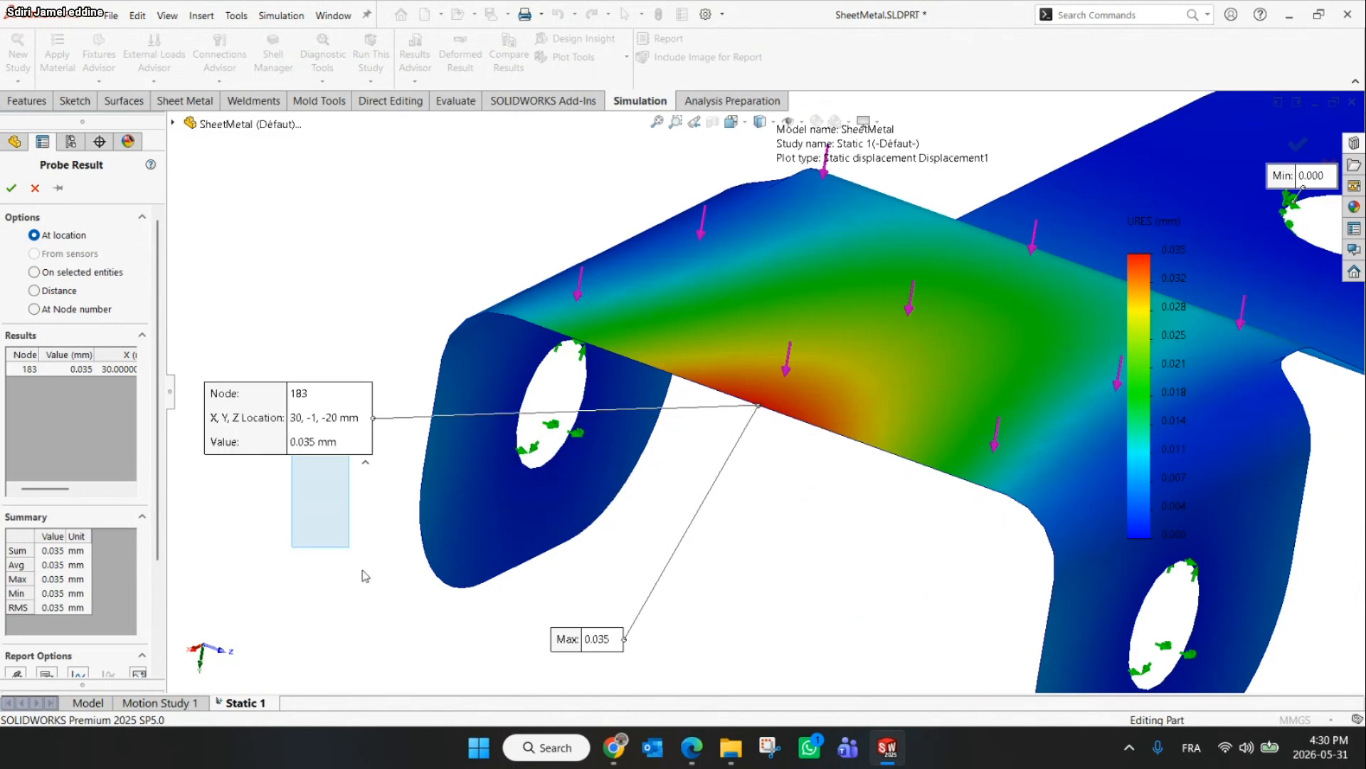
pyautogui.moveTo(327, 440); pyautogui.dragTo(464, 642)
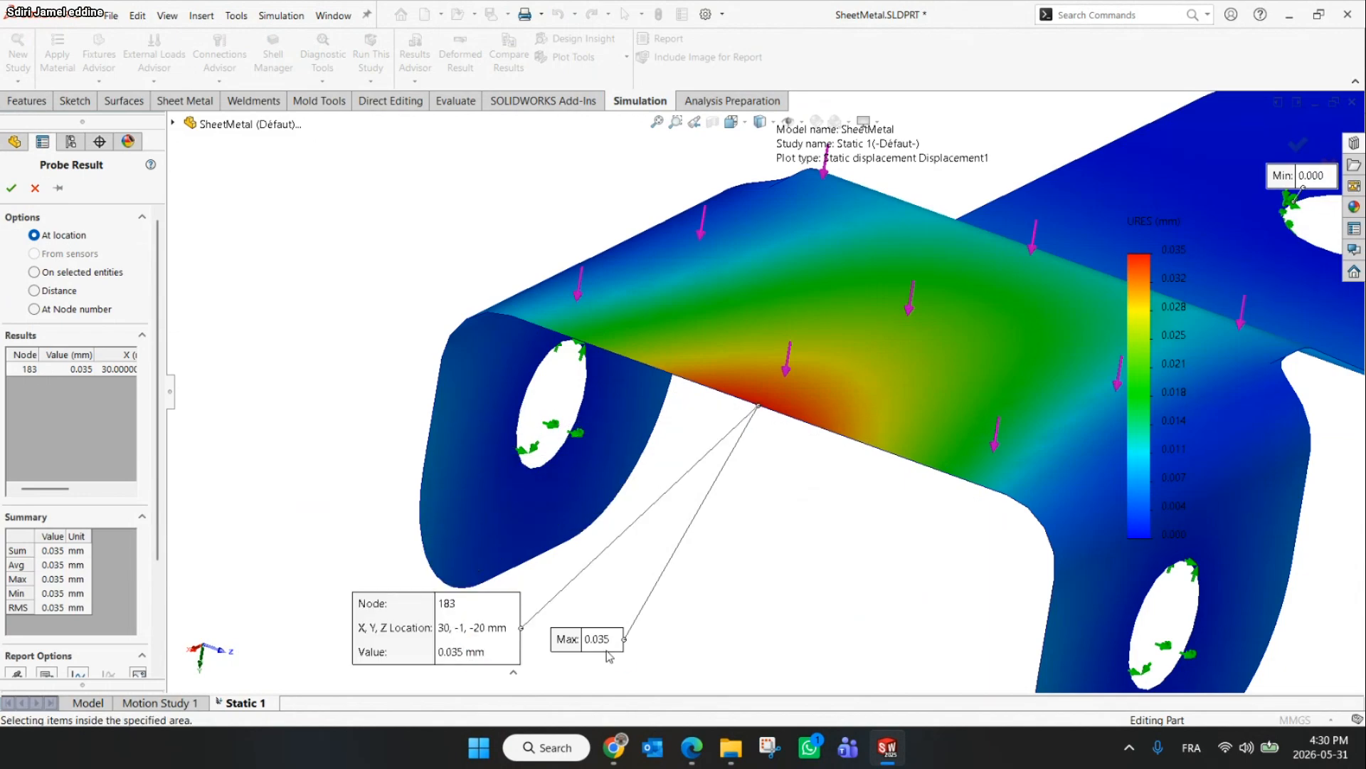
# Reposition the max annotation next to the probe label and close the probe
pyautogui.moveTo(608, 655); pyautogui.dragTo(583, 667)
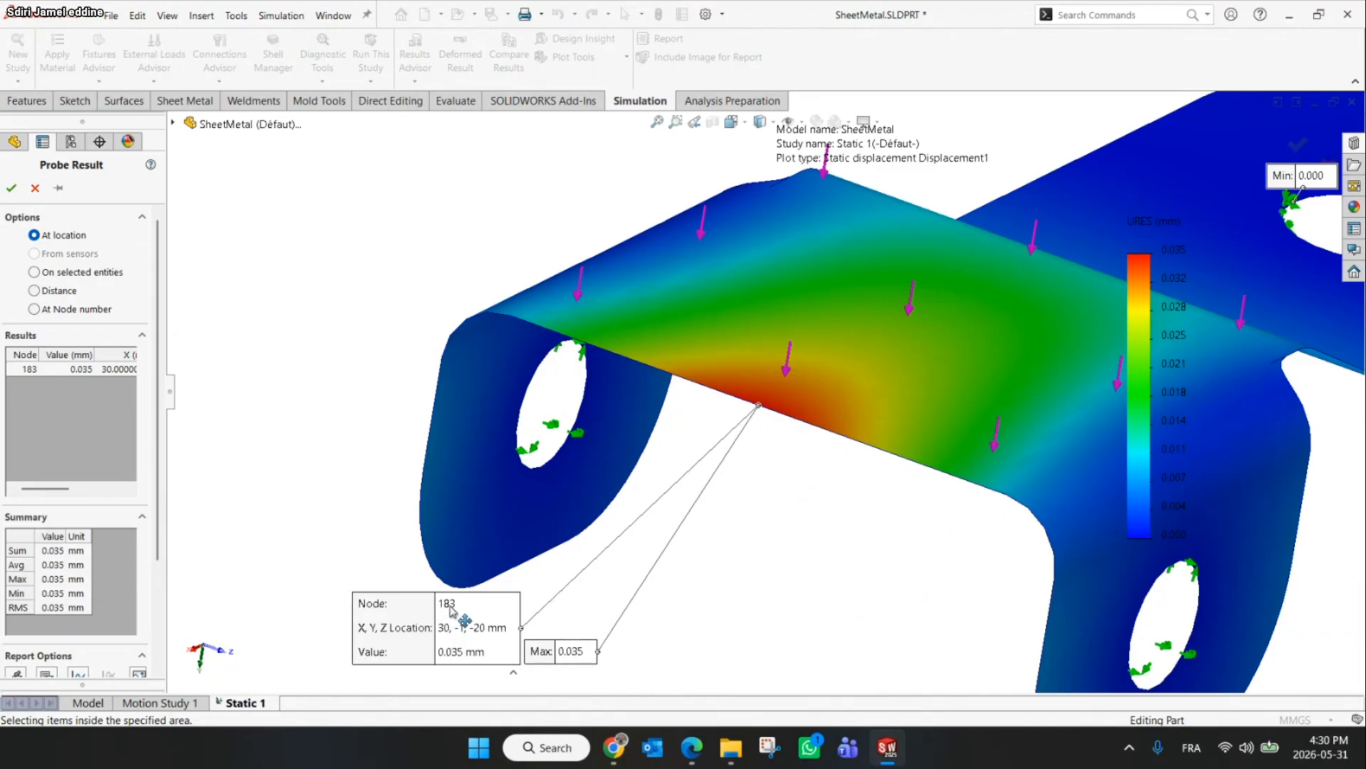
pyautogui.click(12, 189)
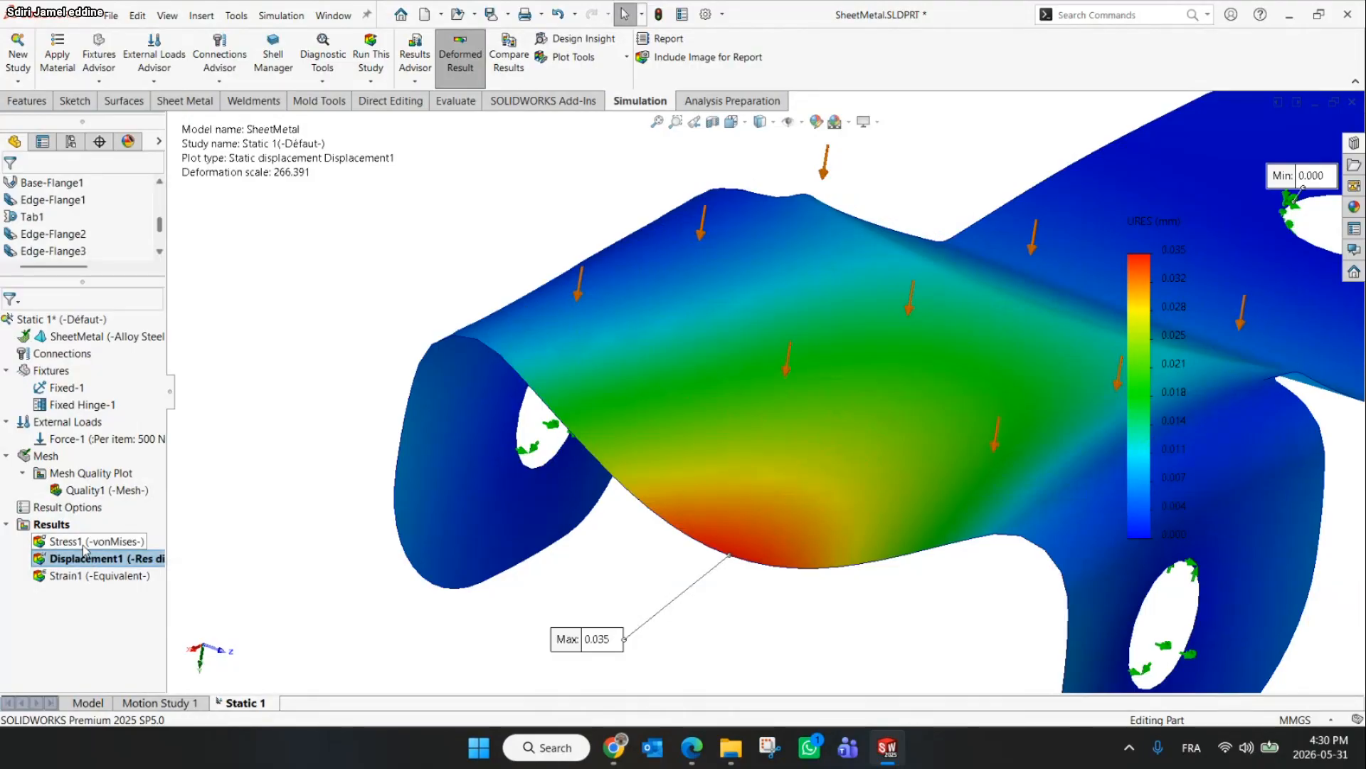
# Display the von Mises stress plot and probe its value at node 183
pyautogui.doubleClick(84, 543)
pyautogui.click(595, 60)
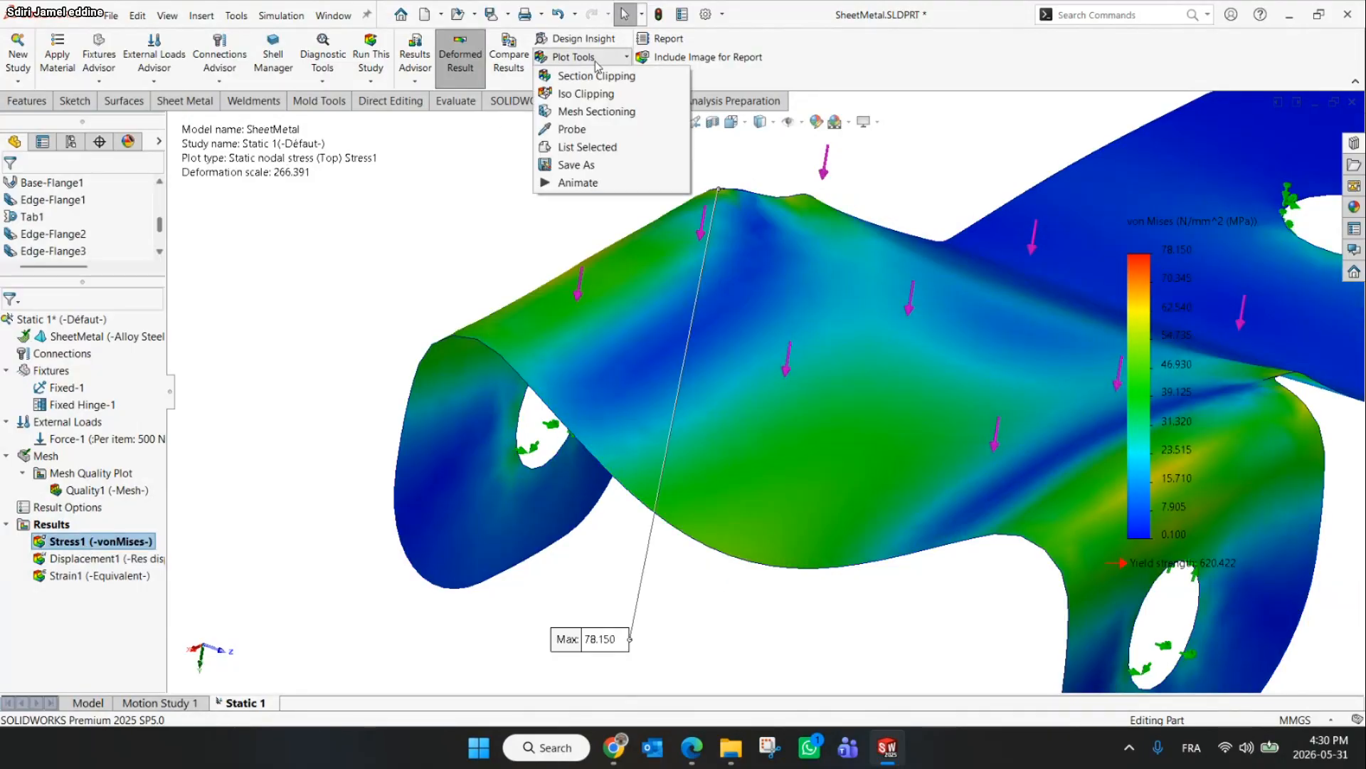
pyautogui.click(572, 129)
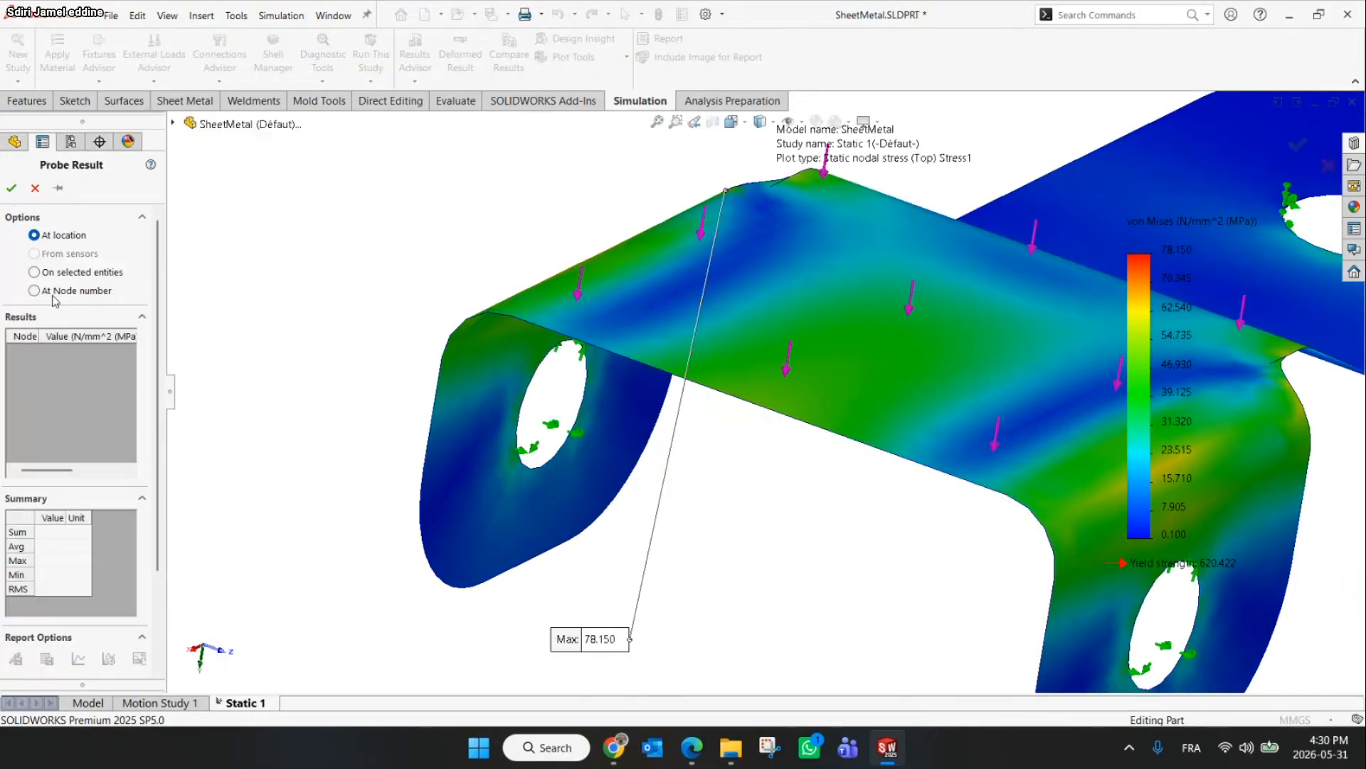
pyautogui.click(34, 290)
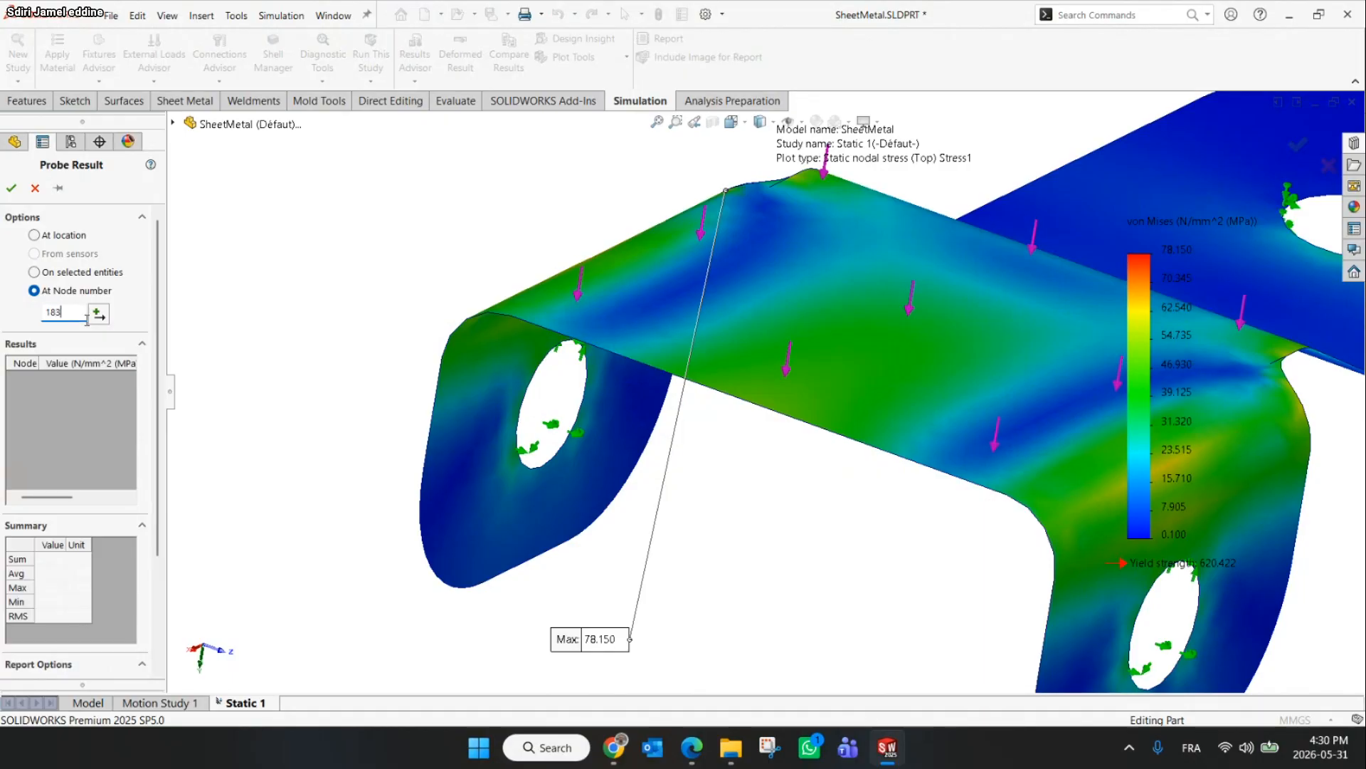
pyautogui.write('183')
pyautogui.click(98, 313)
# Move the stress probe label below the bracket's top face
pyautogui.moveTo(831, 456); pyautogui.dragTo(346, 326)
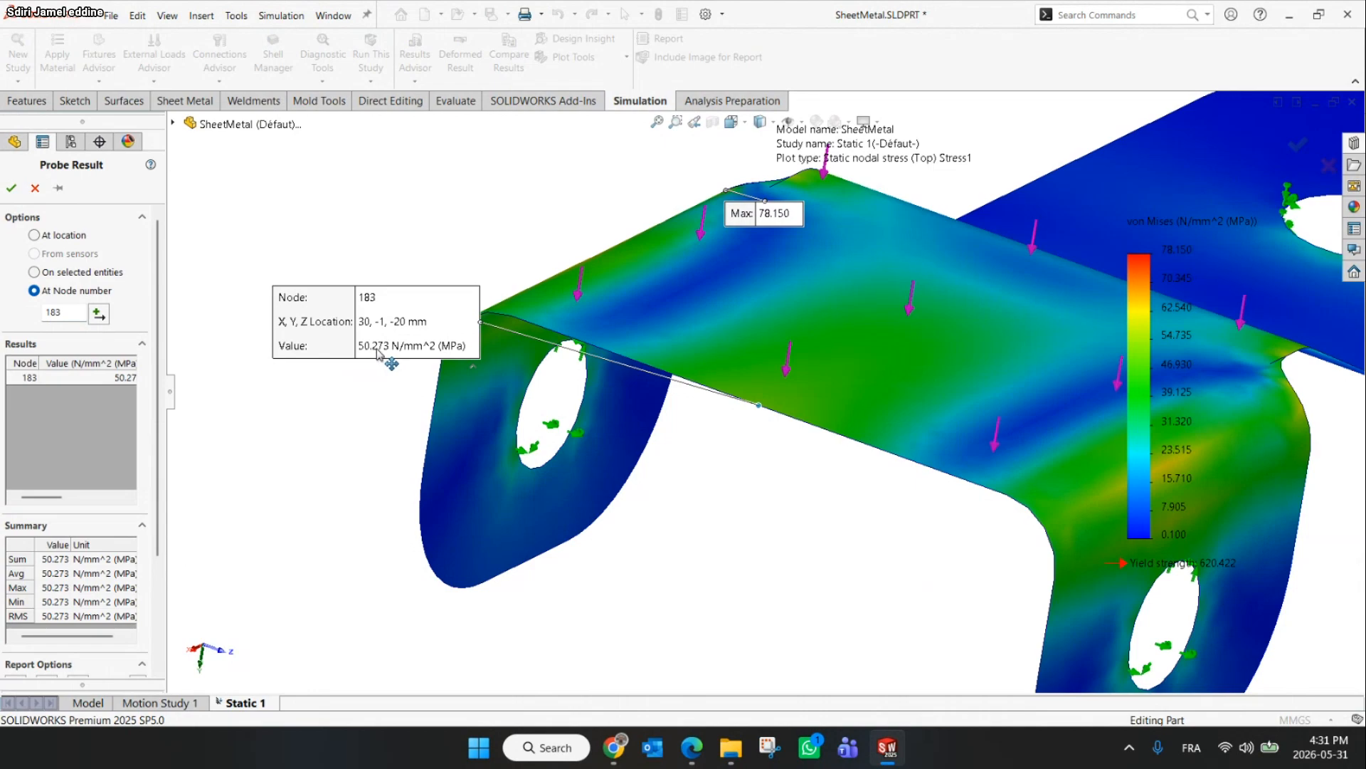
pyautogui.moveTo(378, 354); pyautogui.dragTo(673, 533)
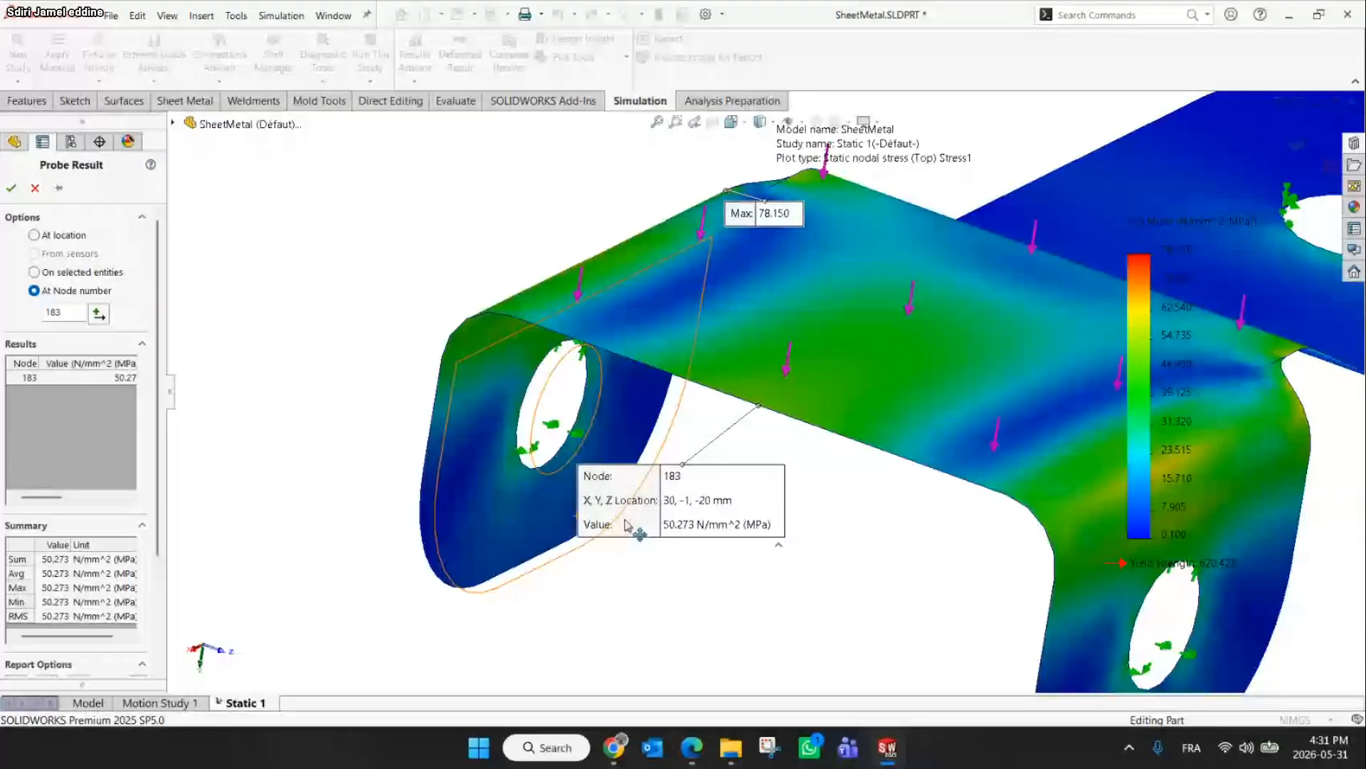
pyautogui.moveTo(626, 524); pyautogui.dragTo(640, 545)
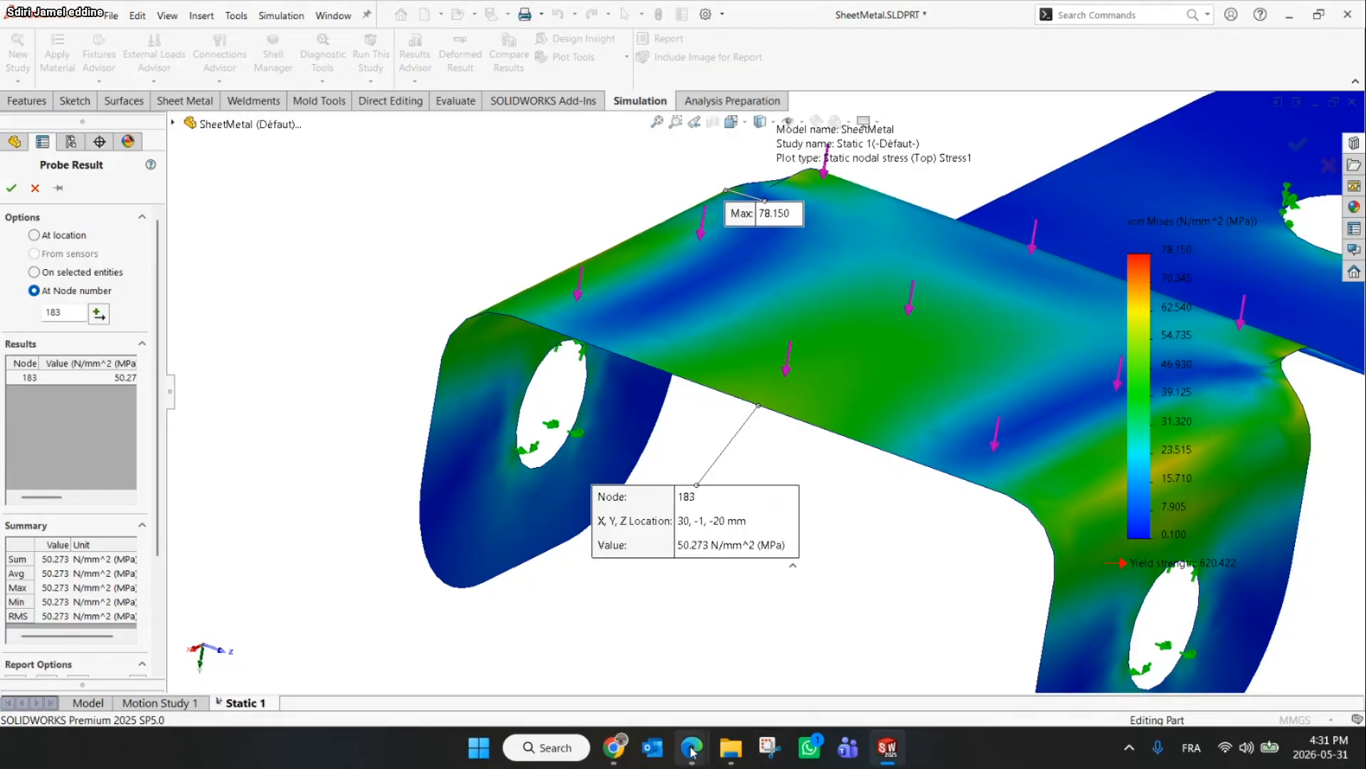
pyautogui.moveTo(692, 750)
pyautogui.click(649, 640)
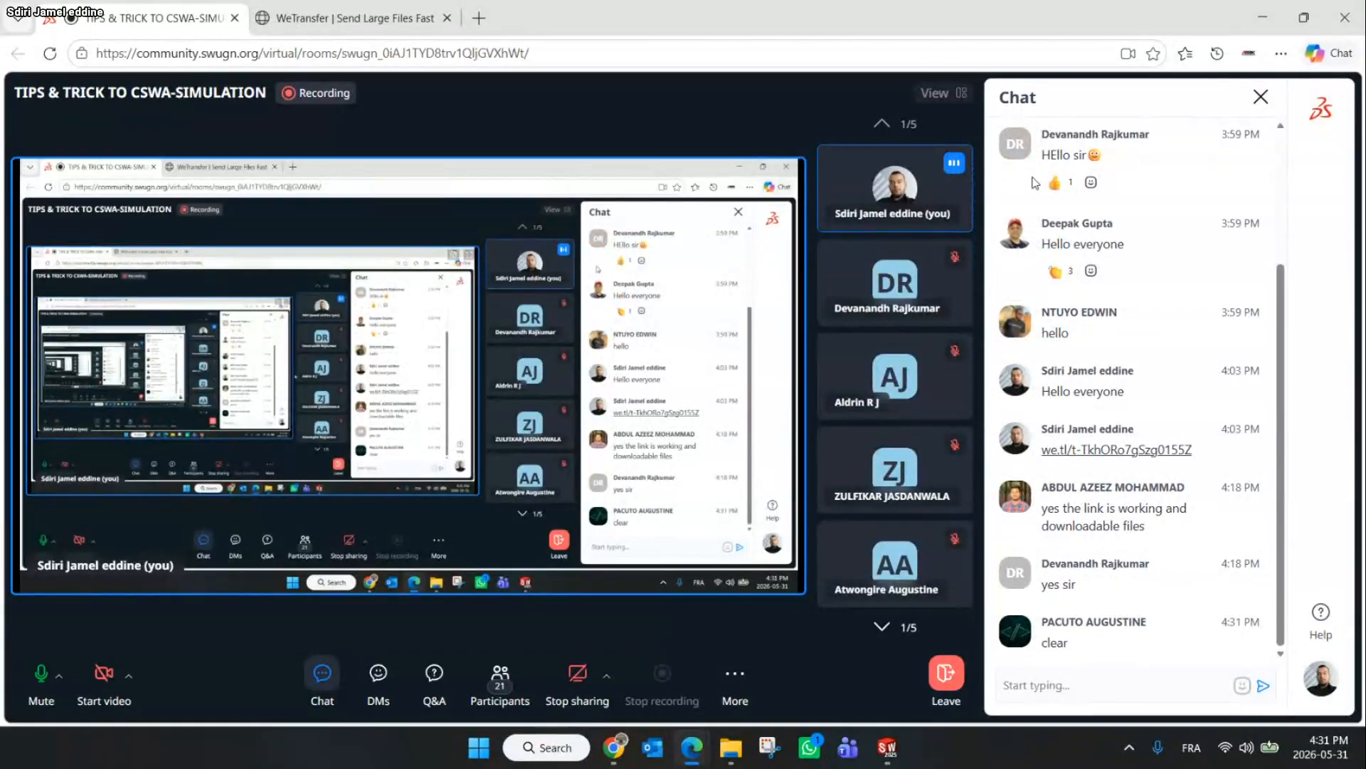
pyautogui.click(1274, 10)
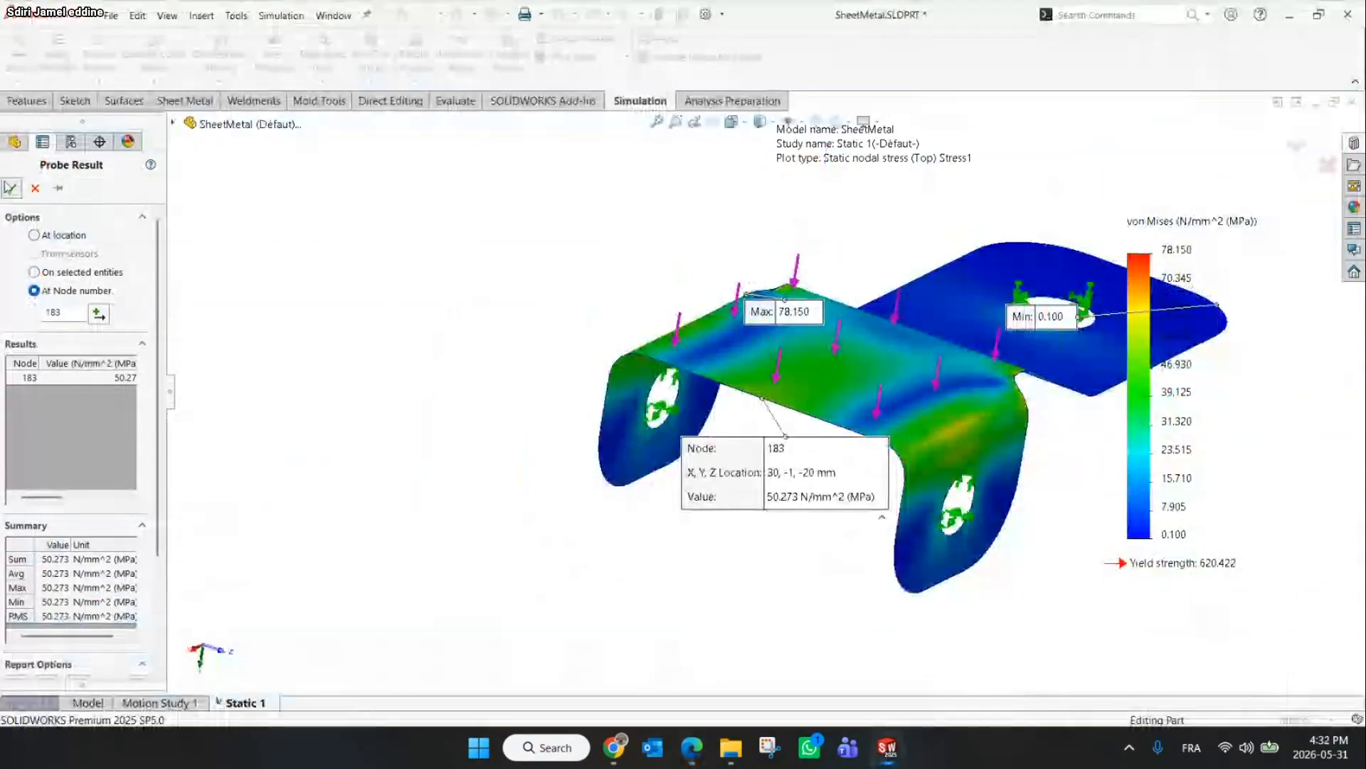
# Close the probe and advance the Canva presentation to the Application 3: Mesh Mixing slide
pyautogui.press('Escape')
pyautogui.click(613, 747)
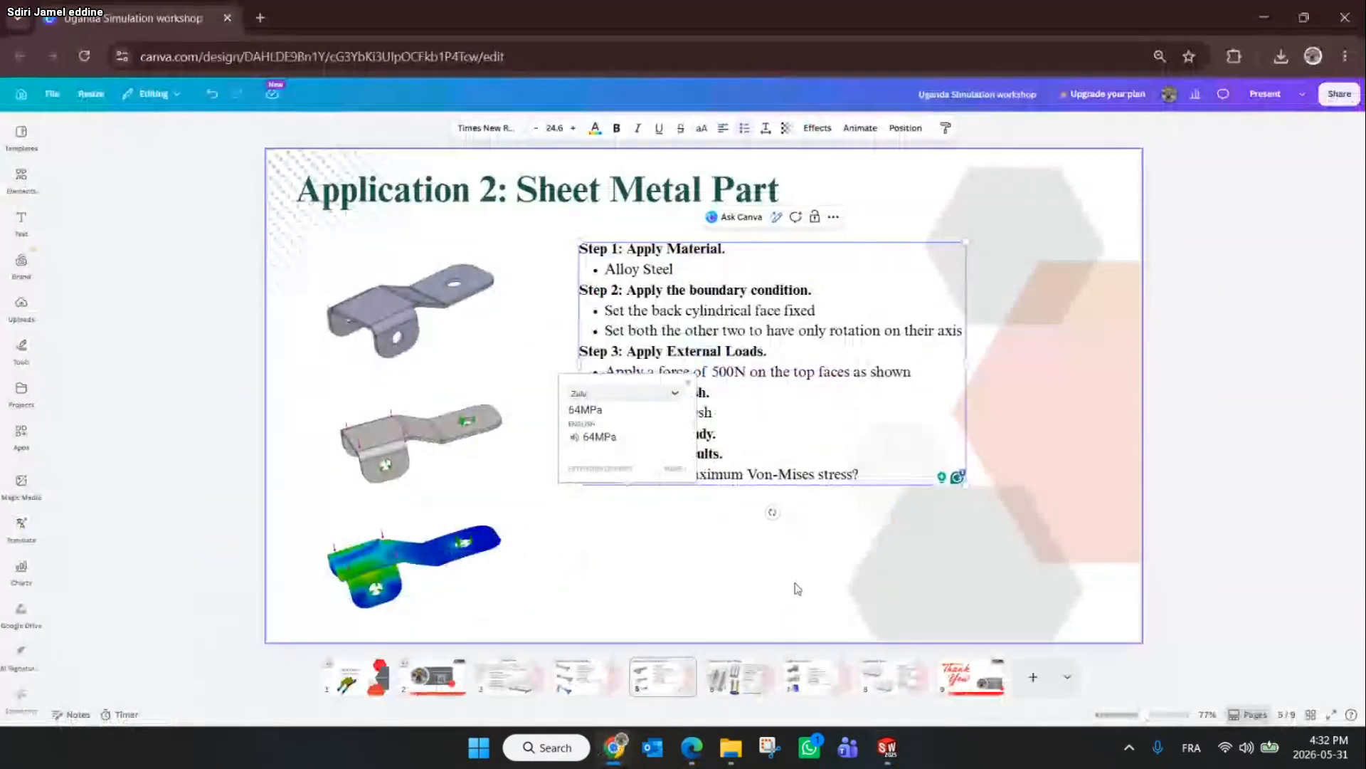
pyautogui.press('Down')
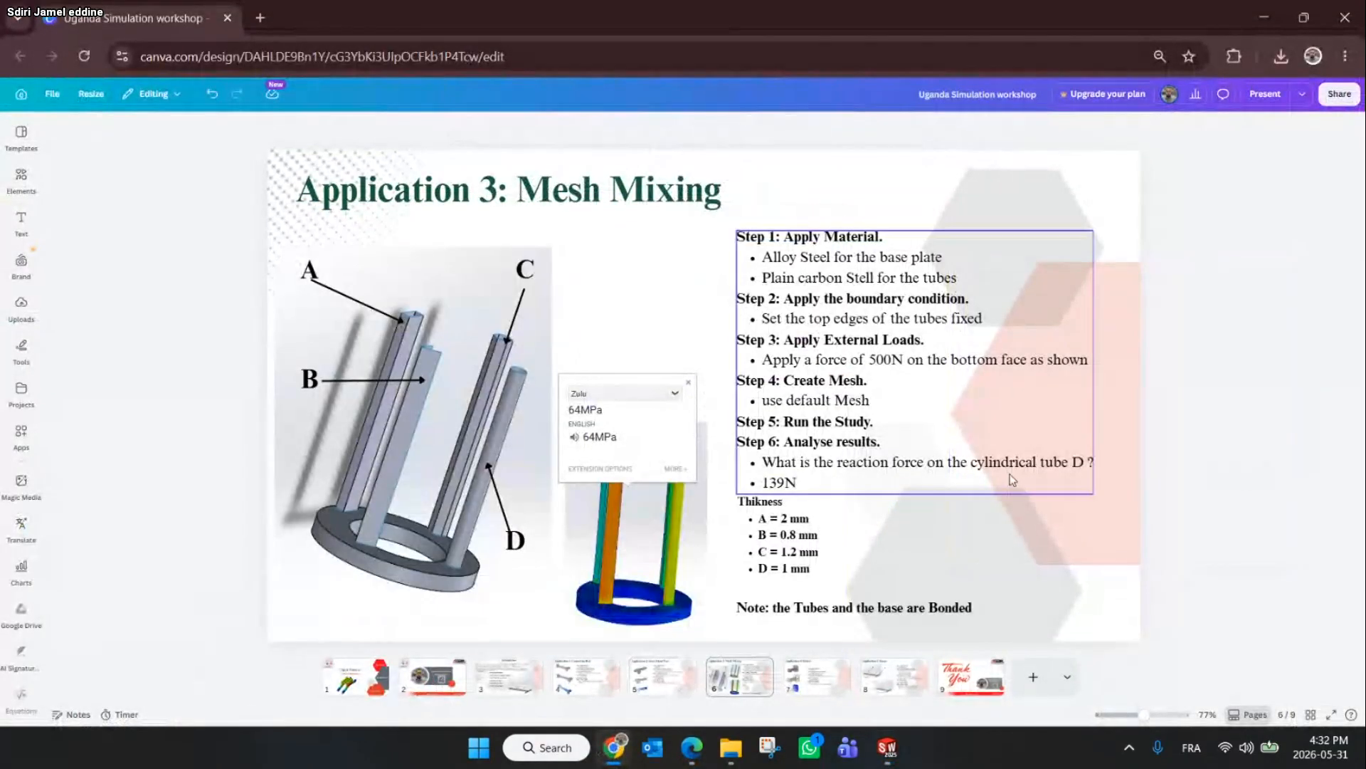
pyautogui.click(163, 322)
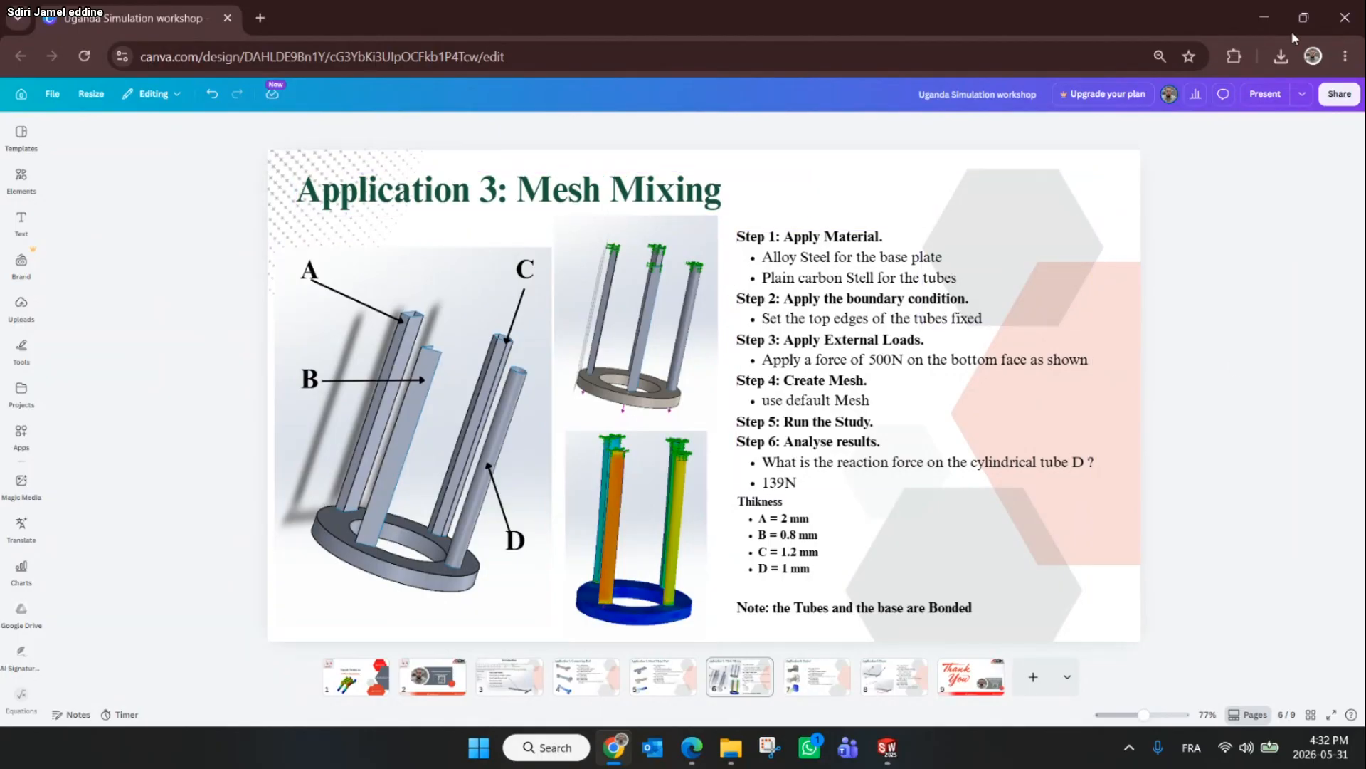
pyautogui.click(1264, 17)
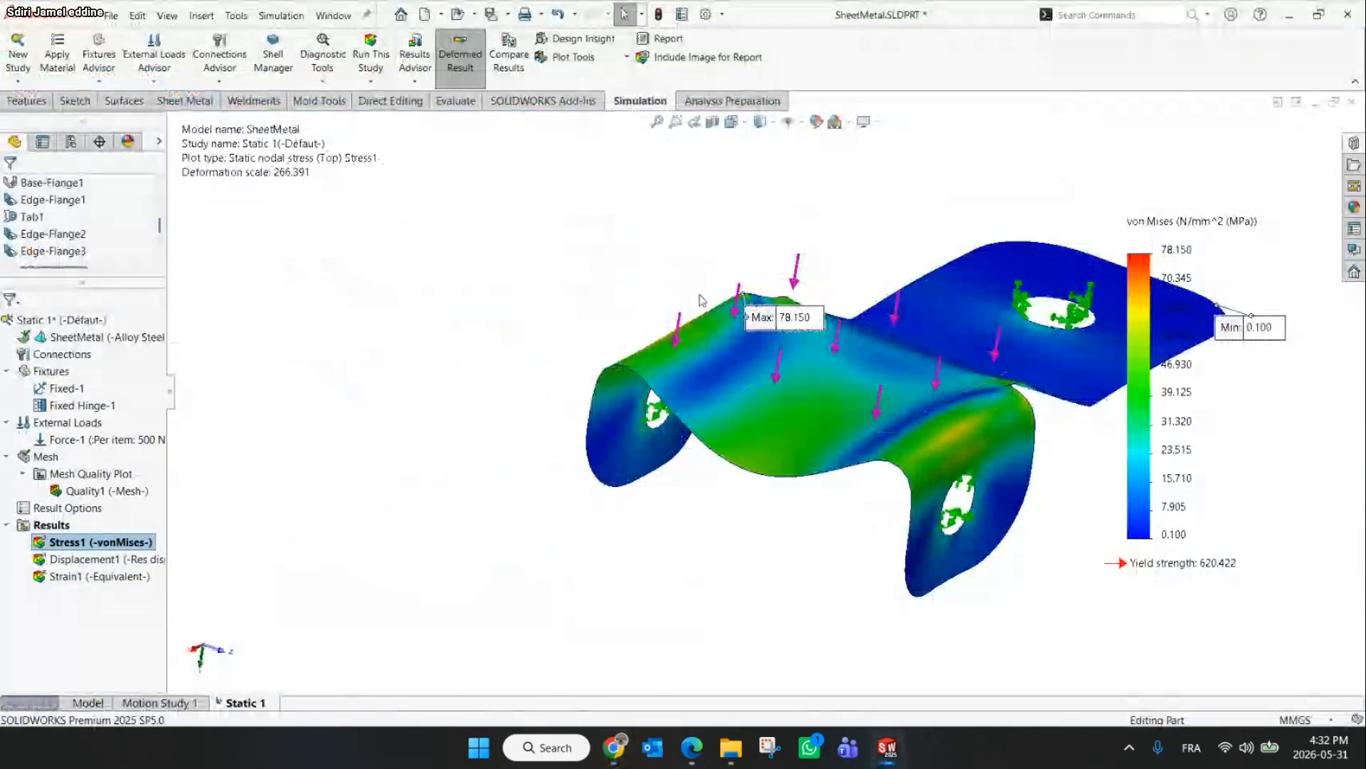
# Close the sheet metal part without saving
pyautogui.scroll(2, 702, 300)
pyautogui.click(1348, 14)
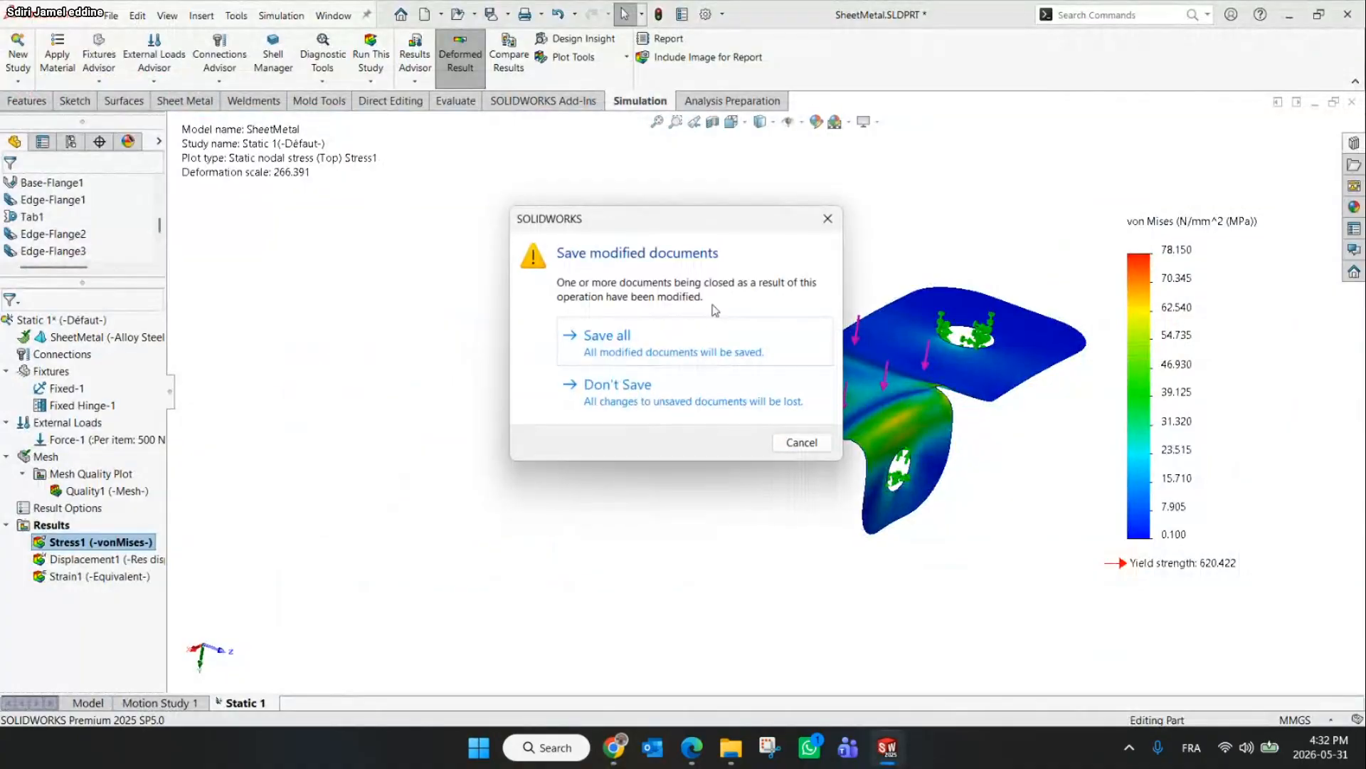
pyautogui.click(694, 393)
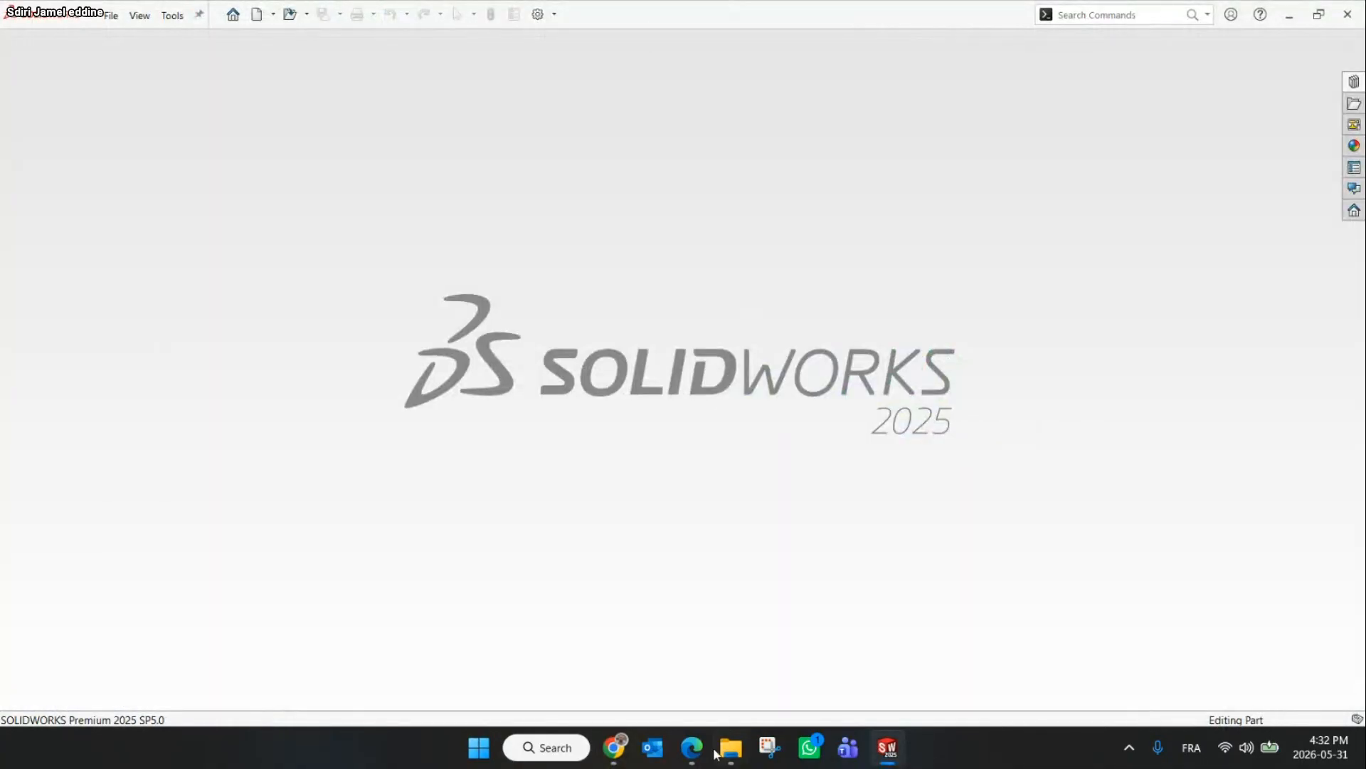
# Open the mesh mixing part from File Explorer in SOLIDWORKS
pyautogui.moveTo(726, 747)
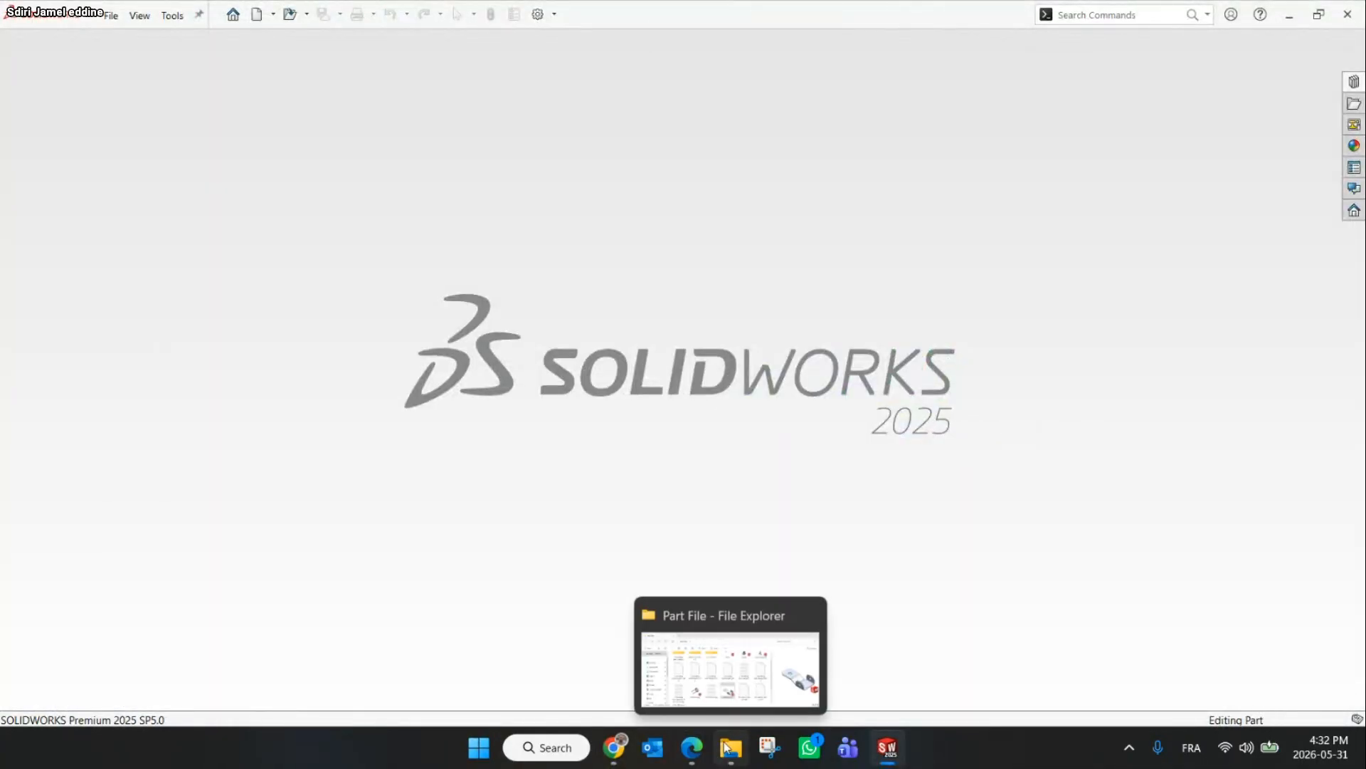
pyautogui.click(725, 747)
pyautogui.scroll(-1, 498, 498)
pyautogui.moveTo(382, 555); pyautogui.dragTo(710, 168)
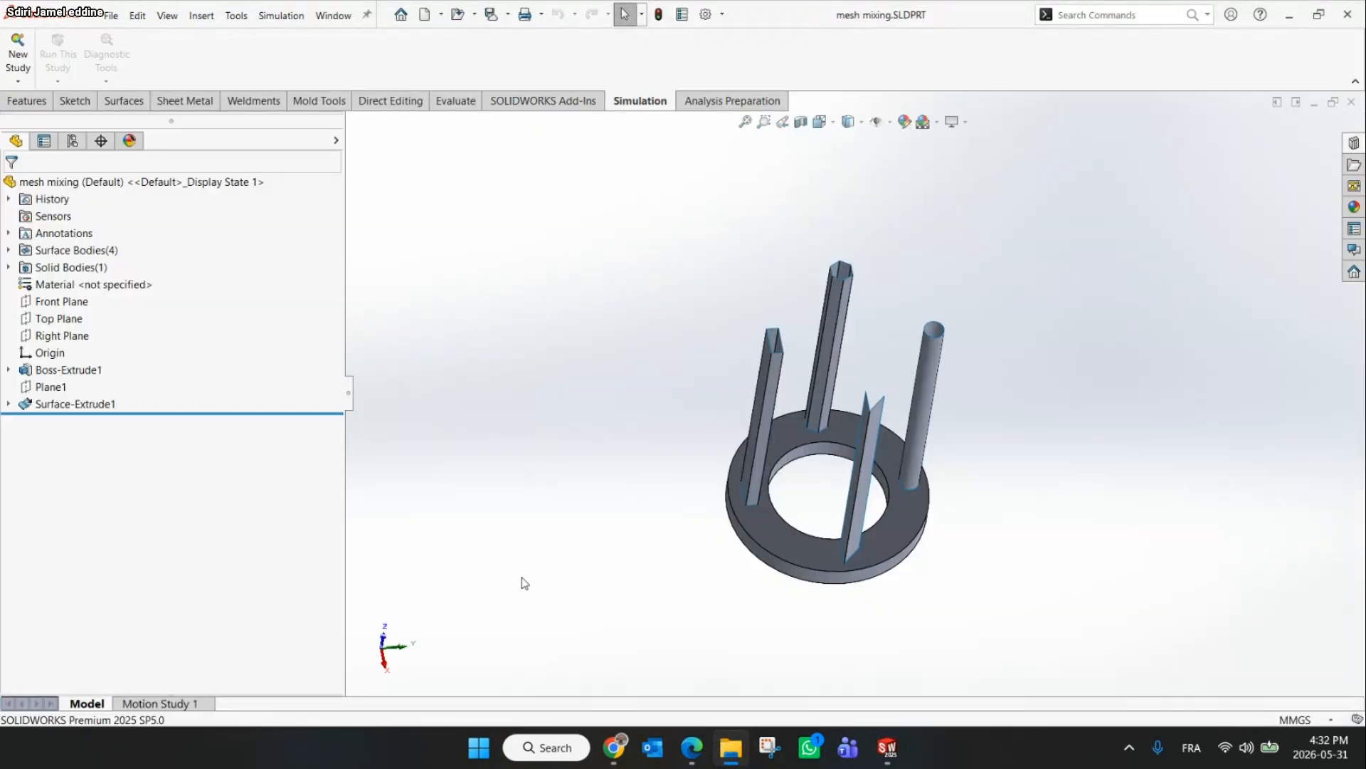
# Create a new Static study
pyautogui.click(18, 52)
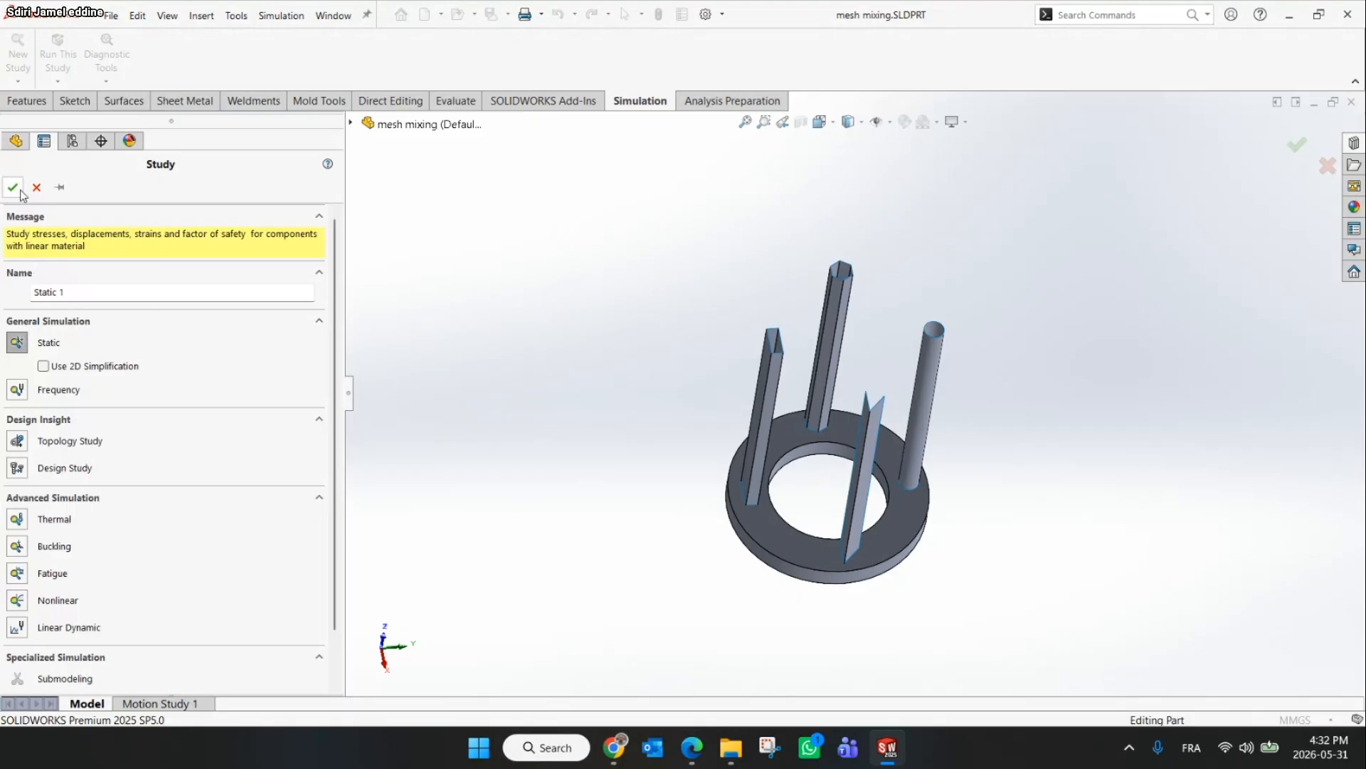
pyautogui.click(21, 191)
# Examine the base solid body and the four surface tube bodies in the study tree and model
pyautogui.moveTo(1032, 537); pyautogui.dragTo(1039, 408, button='middle')
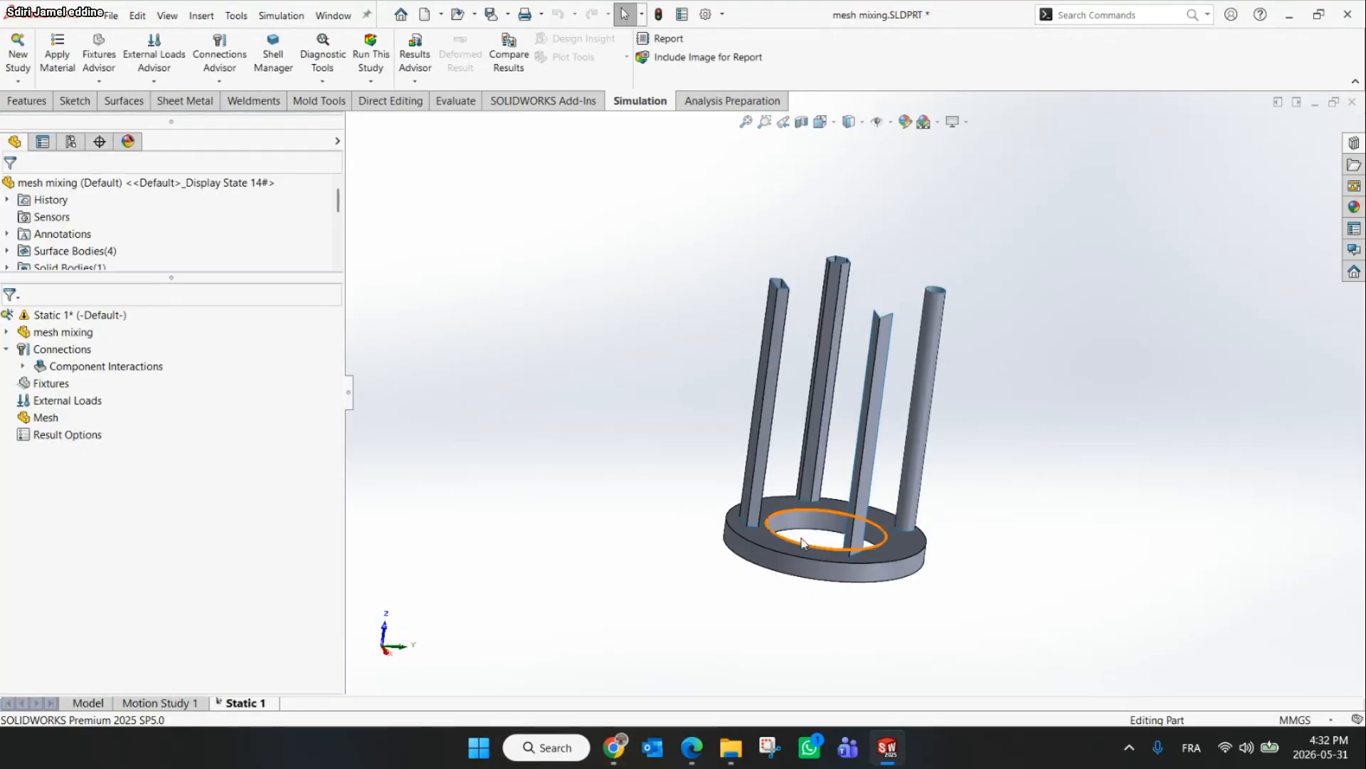
pyautogui.scroll(-2, 785, 356)
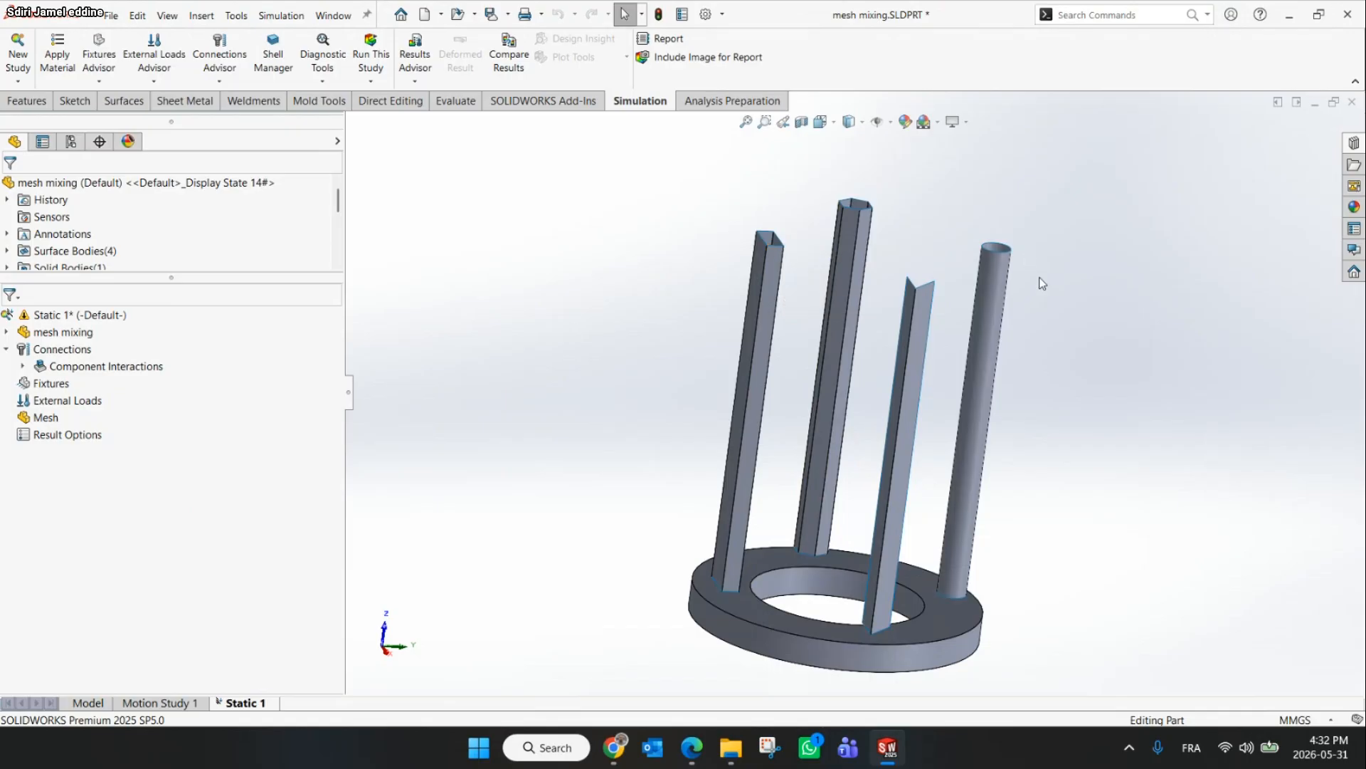
pyautogui.click(1001, 272)
pyautogui.click(846, 227)
pyautogui.click(756, 295)
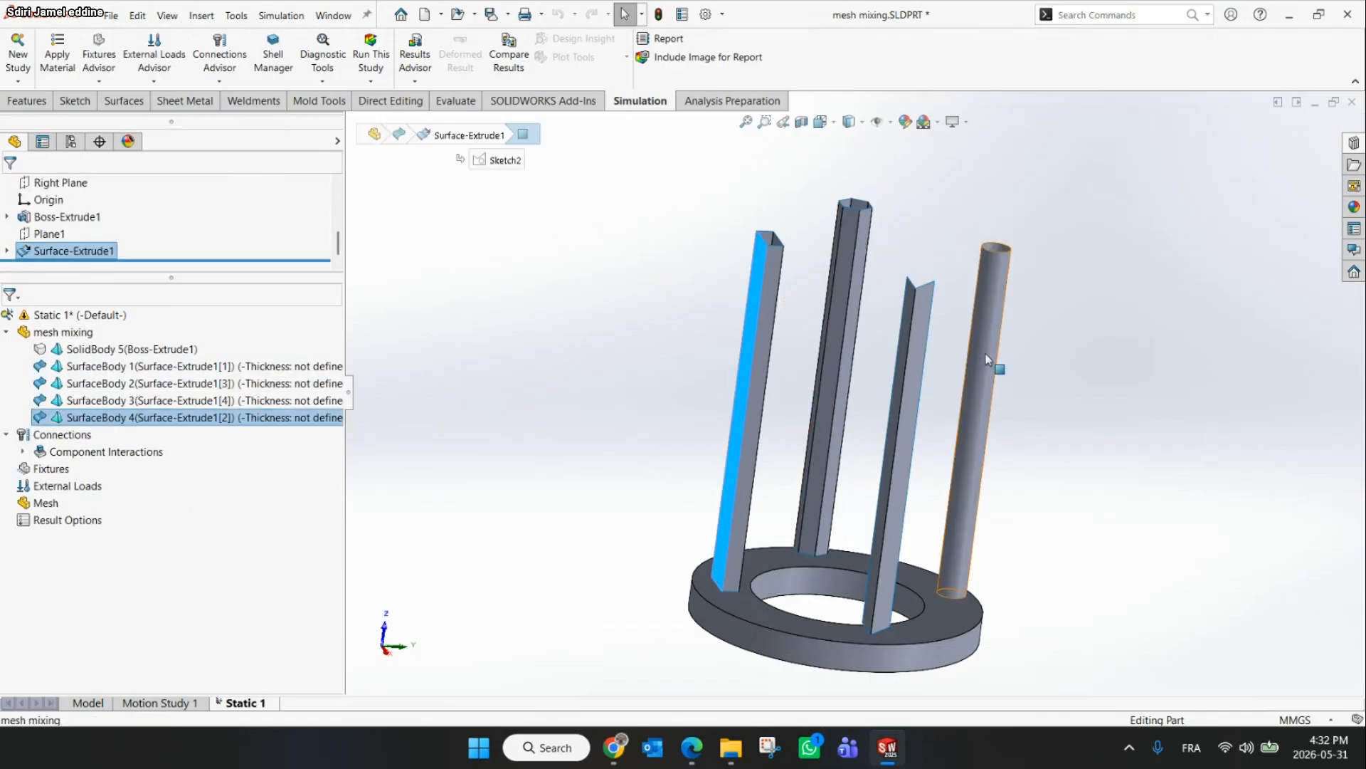
pyautogui.click(915, 338)
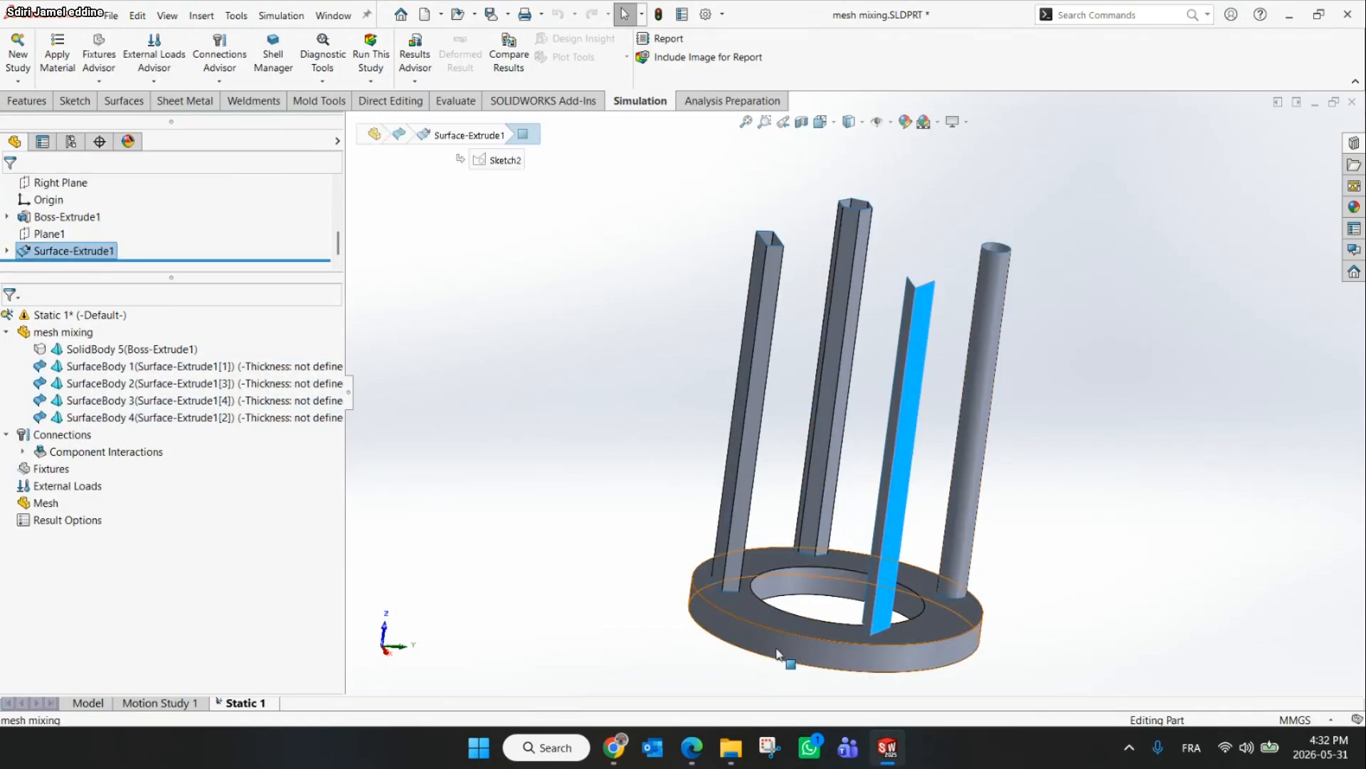
pyautogui.click(779, 624)
pyautogui.click(7, 332)
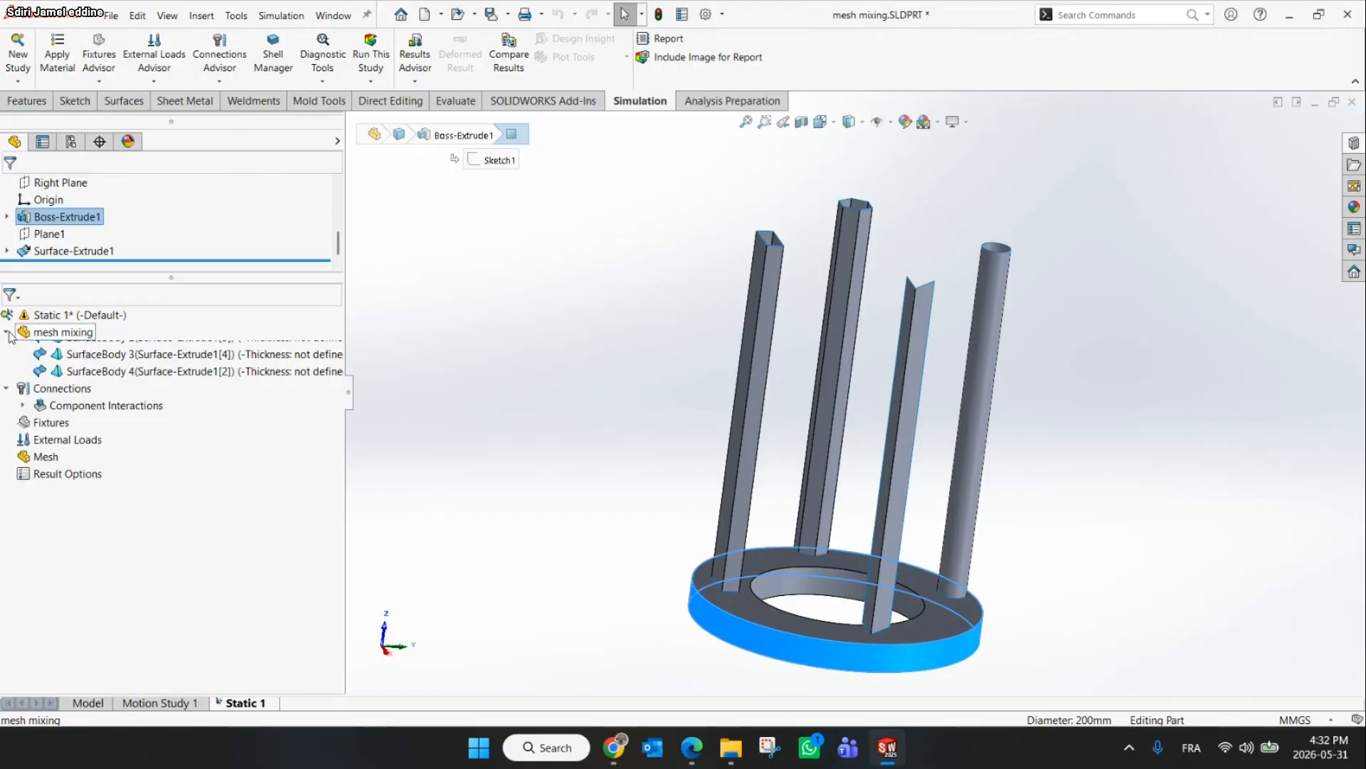
pyautogui.click(6, 332)
pyautogui.click(50, 350)
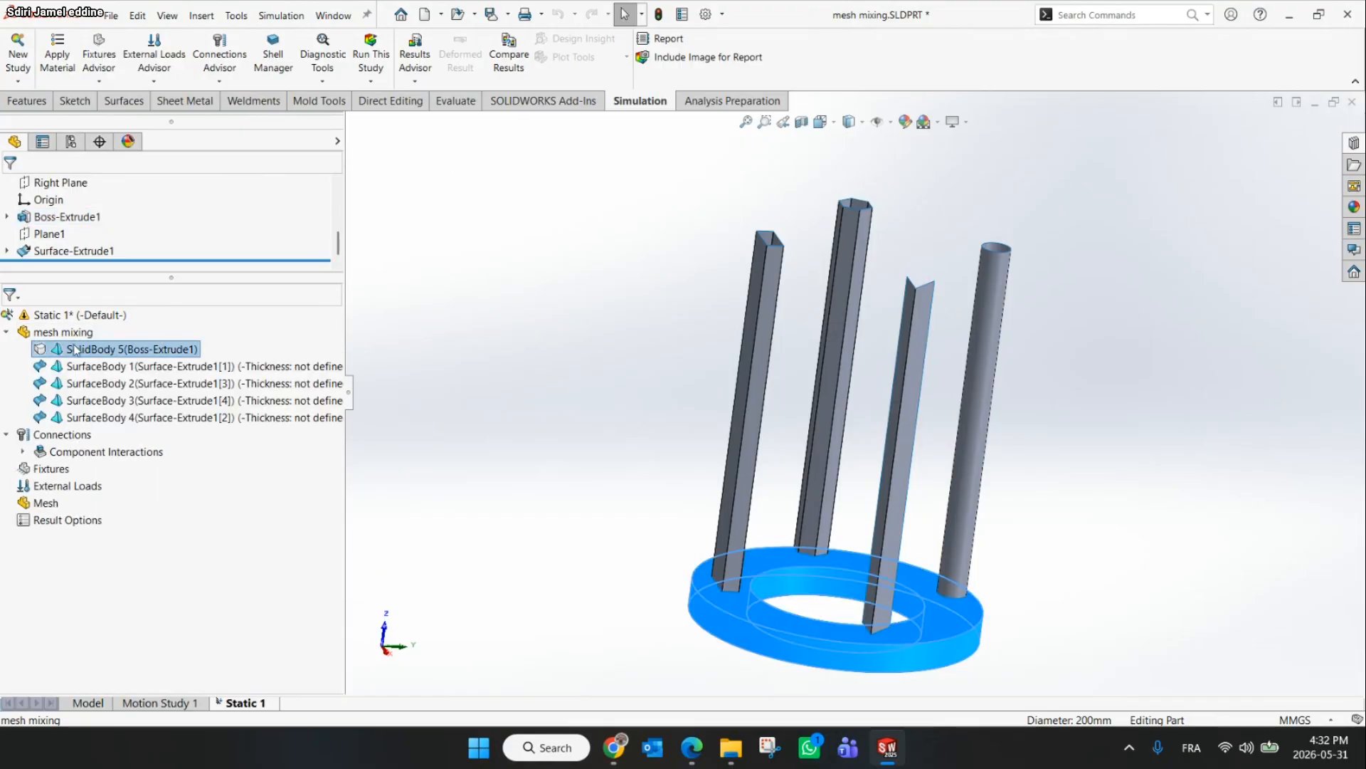
pyautogui.click(55, 366)
pyautogui.click(67, 403)
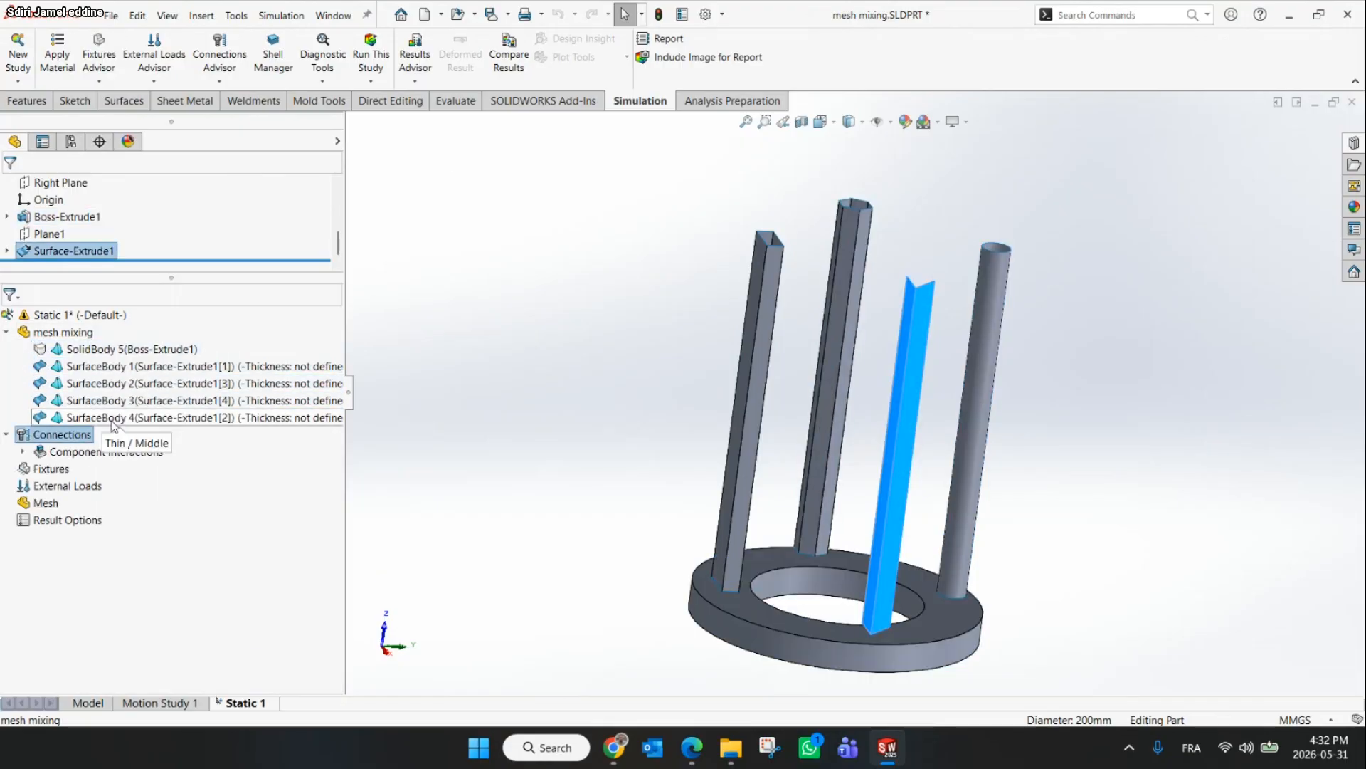
pyautogui.click(136, 421)
pyautogui.click(567, 399)
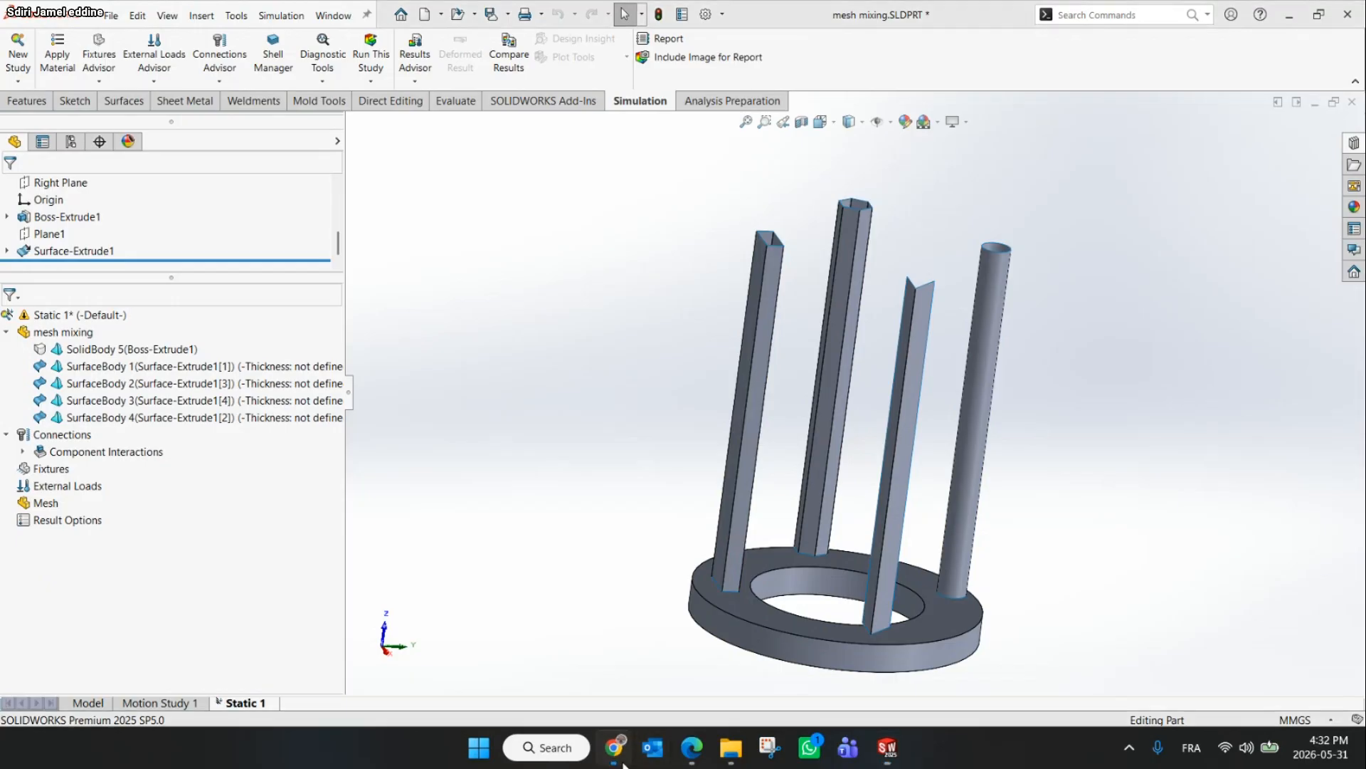
# Check the slide's instructions and apply Alloy Steel to all bodies of the part
pyautogui.click(618, 755)
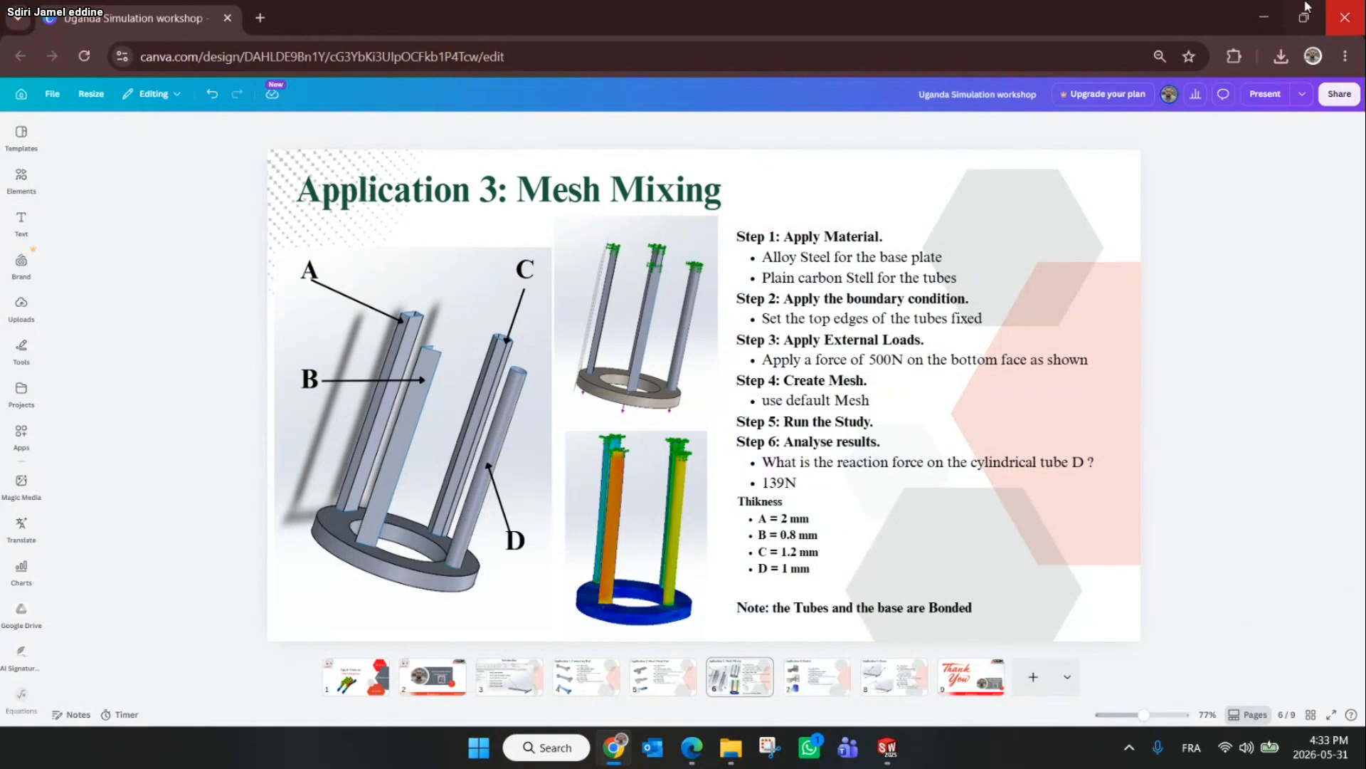
pyautogui.click(1264, 17)
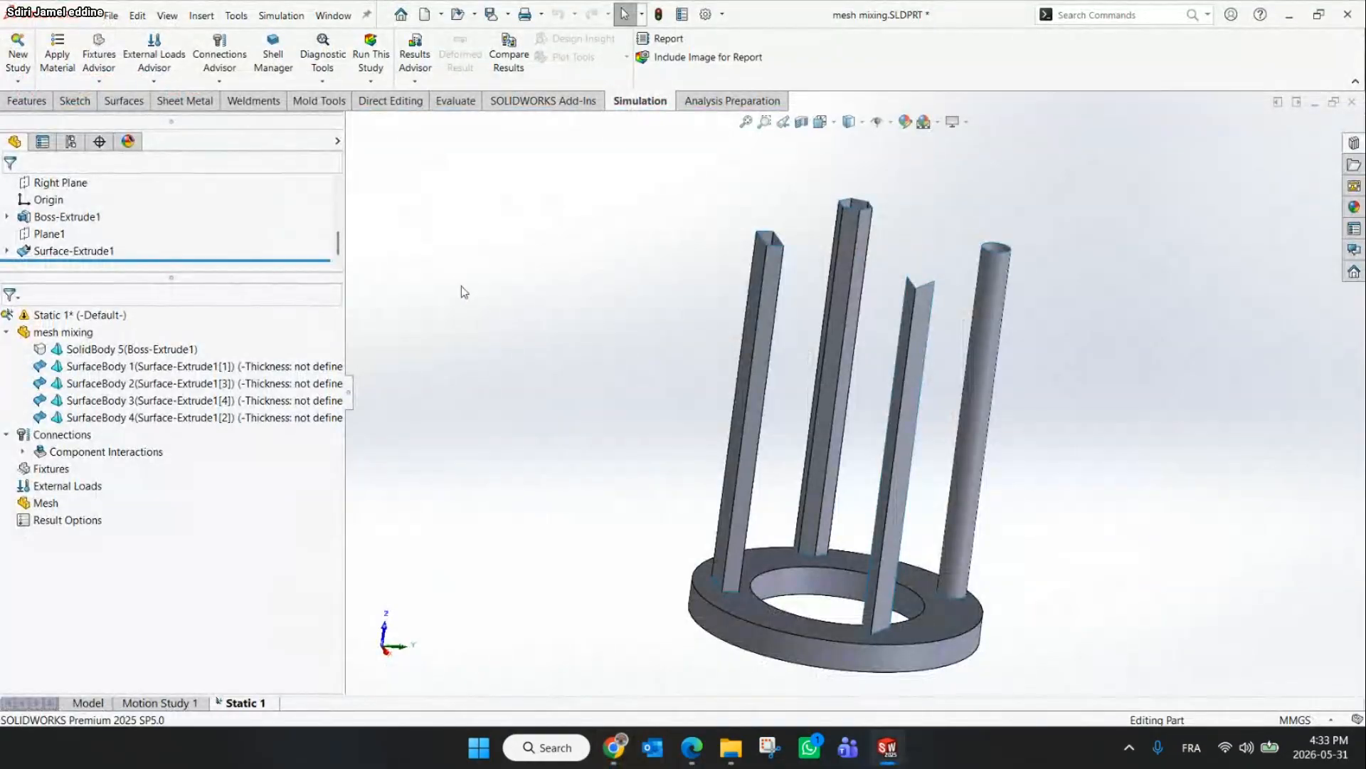
pyautogui.click(63, 55)
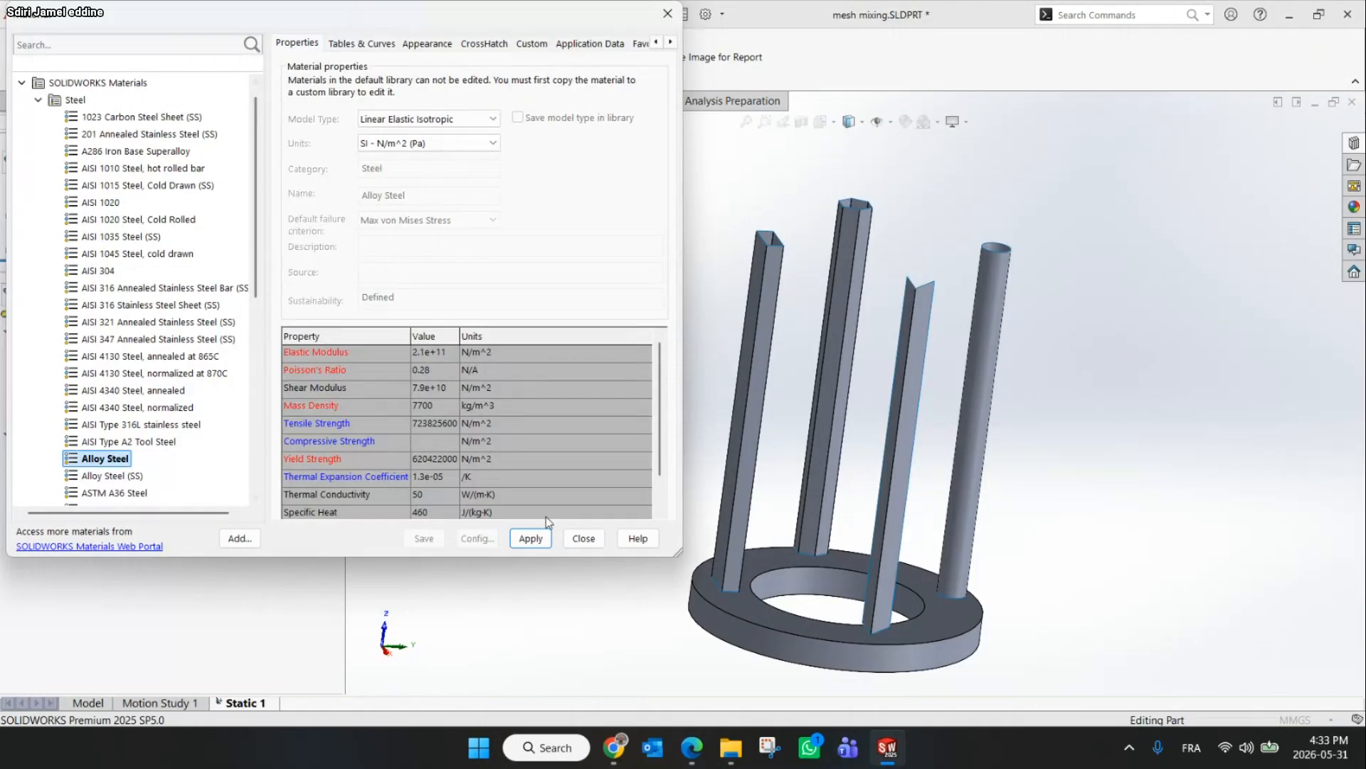
pyautogui.click(530, 538)
pyautogui.click(584, 539)
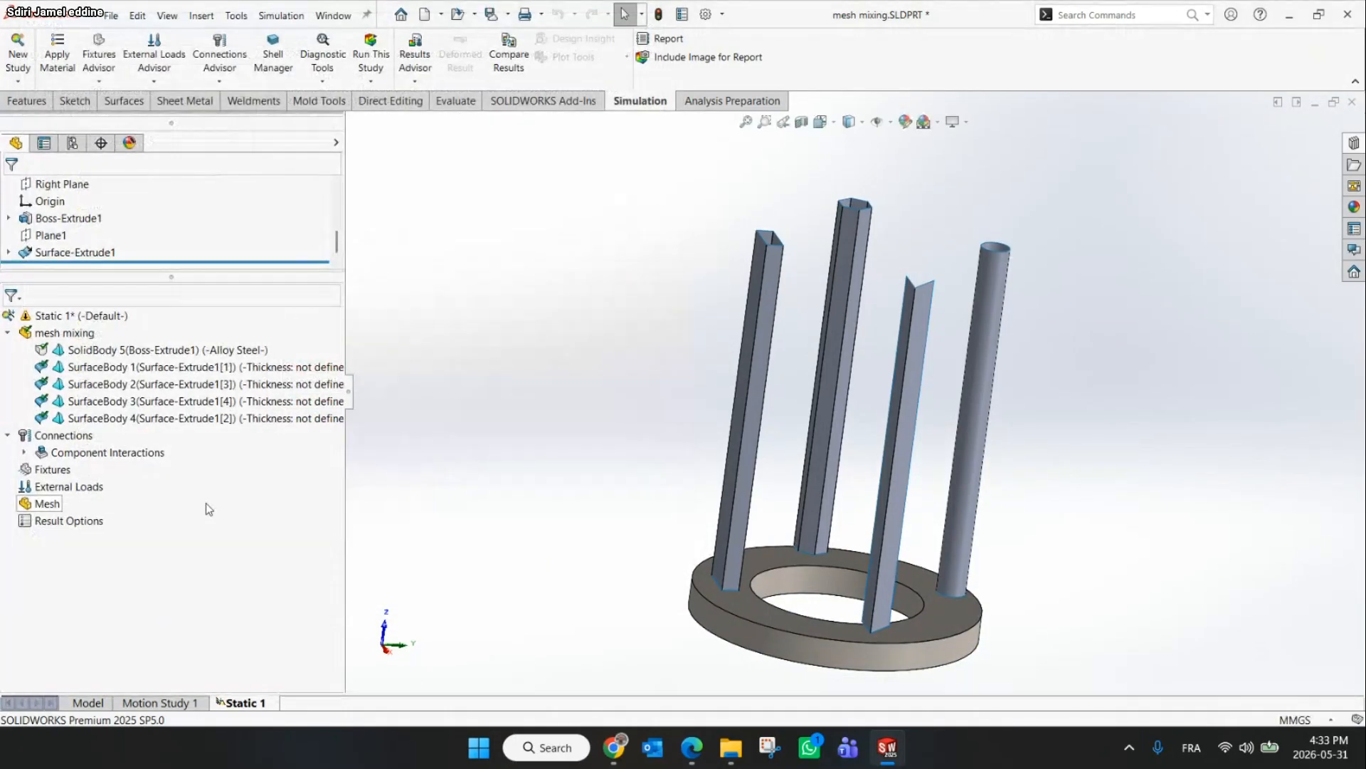
pyautogui.moveTo(360, 395); pyautogui.dragTo(573, 396)
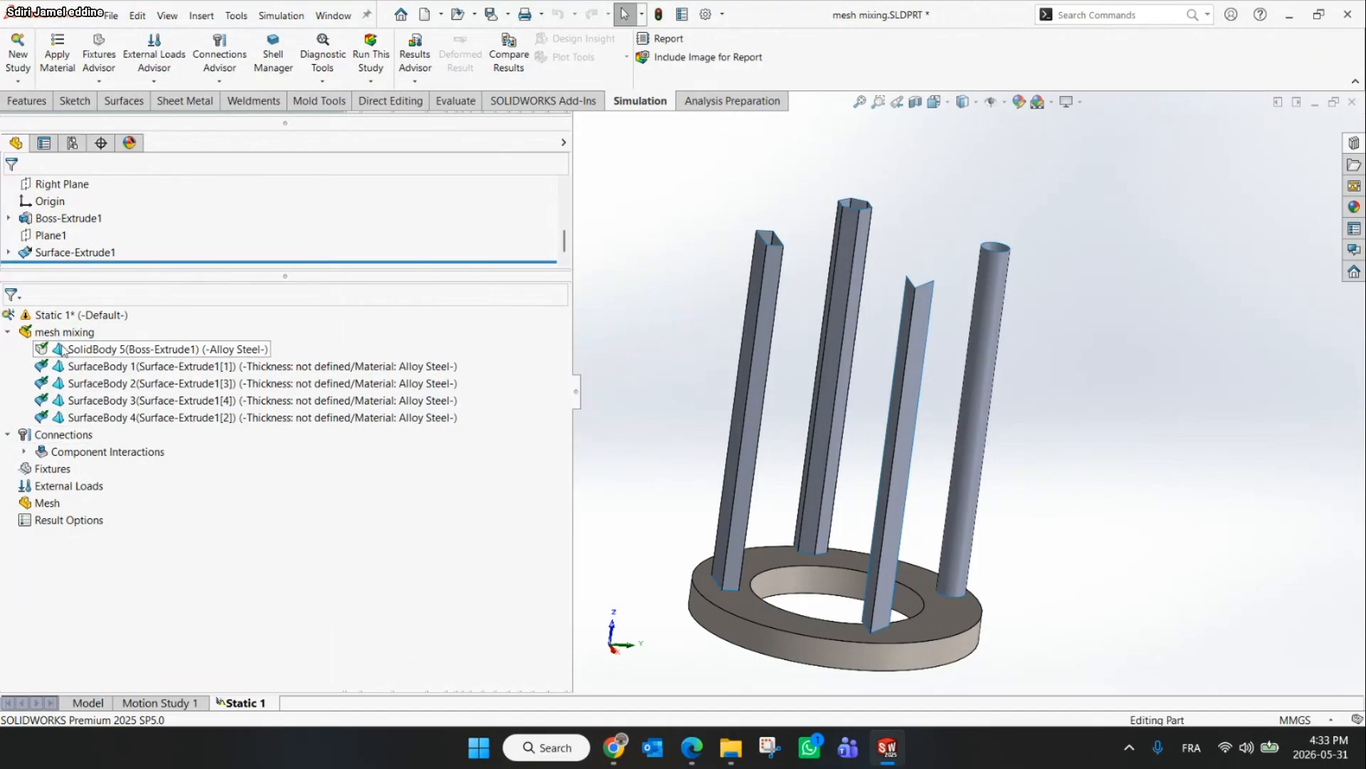
pyautogui.rightClick(131, 351)
pyautogui.press('Escape')
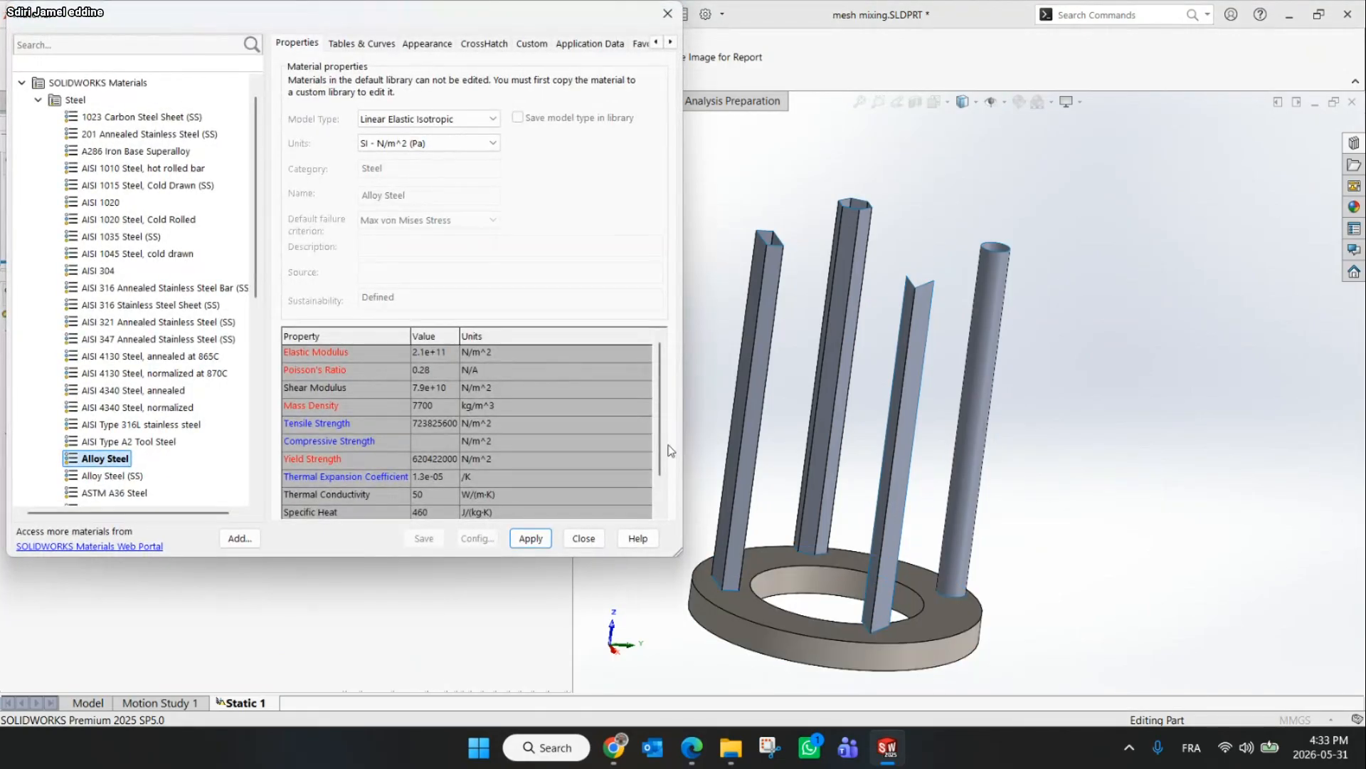
pyautogui.click(667, 14)
# Assign Plain Carbon Steel to the four surface tube bodies
pyautogui.click(140, 368)
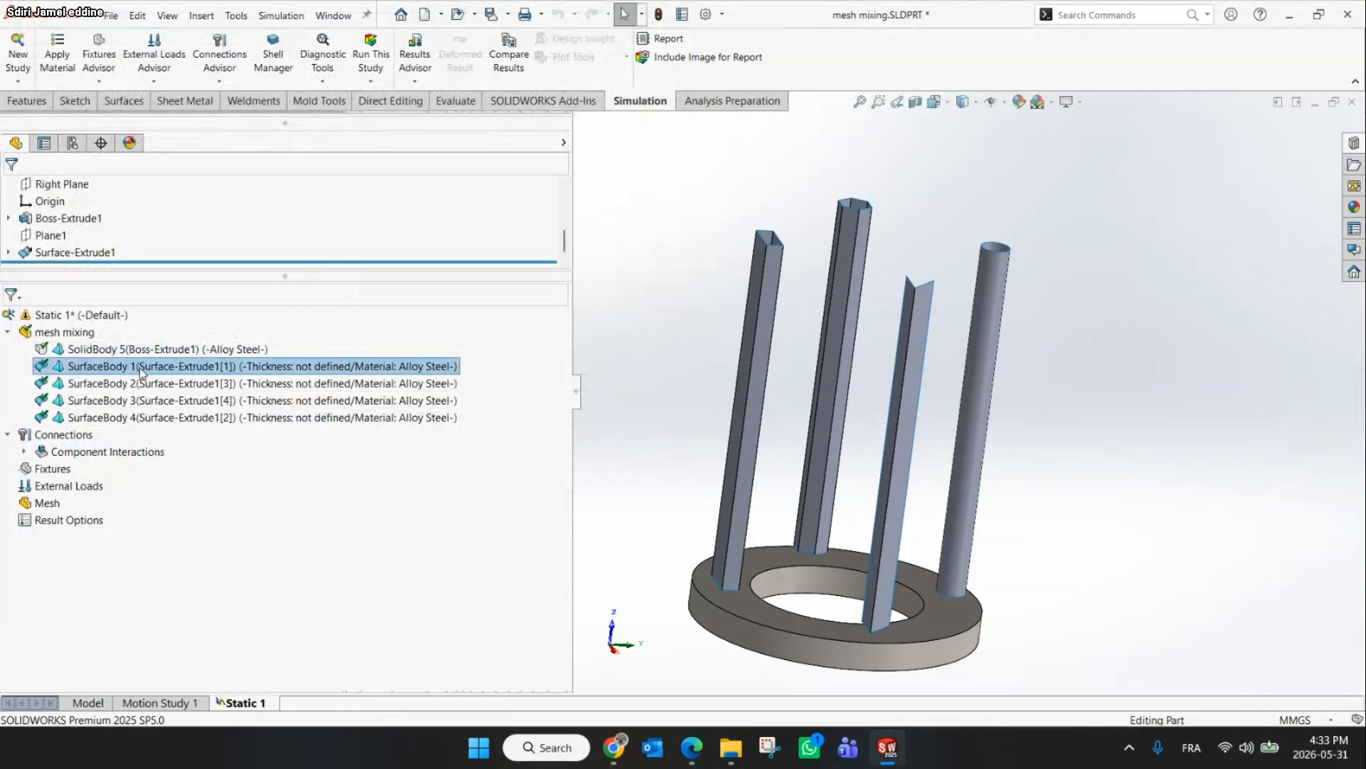
pyautogui.keyDown('shift'); pyautogui.click(160, 420); pyautogui.keyUp('shift')
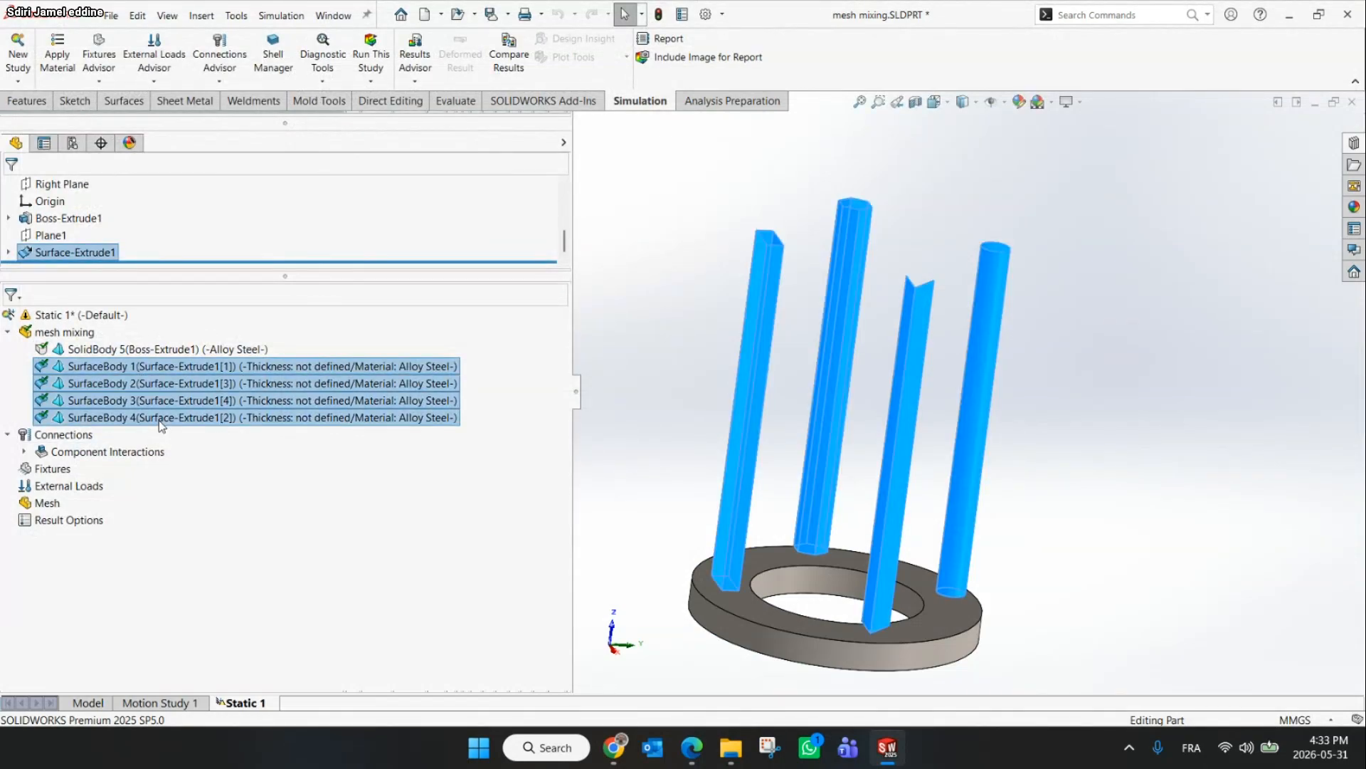
pyautogui.rightClick(160, 421)
pyautogui.click(267, 433)
pyautogui.moveTo(256, 205); pyautogui.dragTo(262, 327)
pyautogui.click(105, 321)
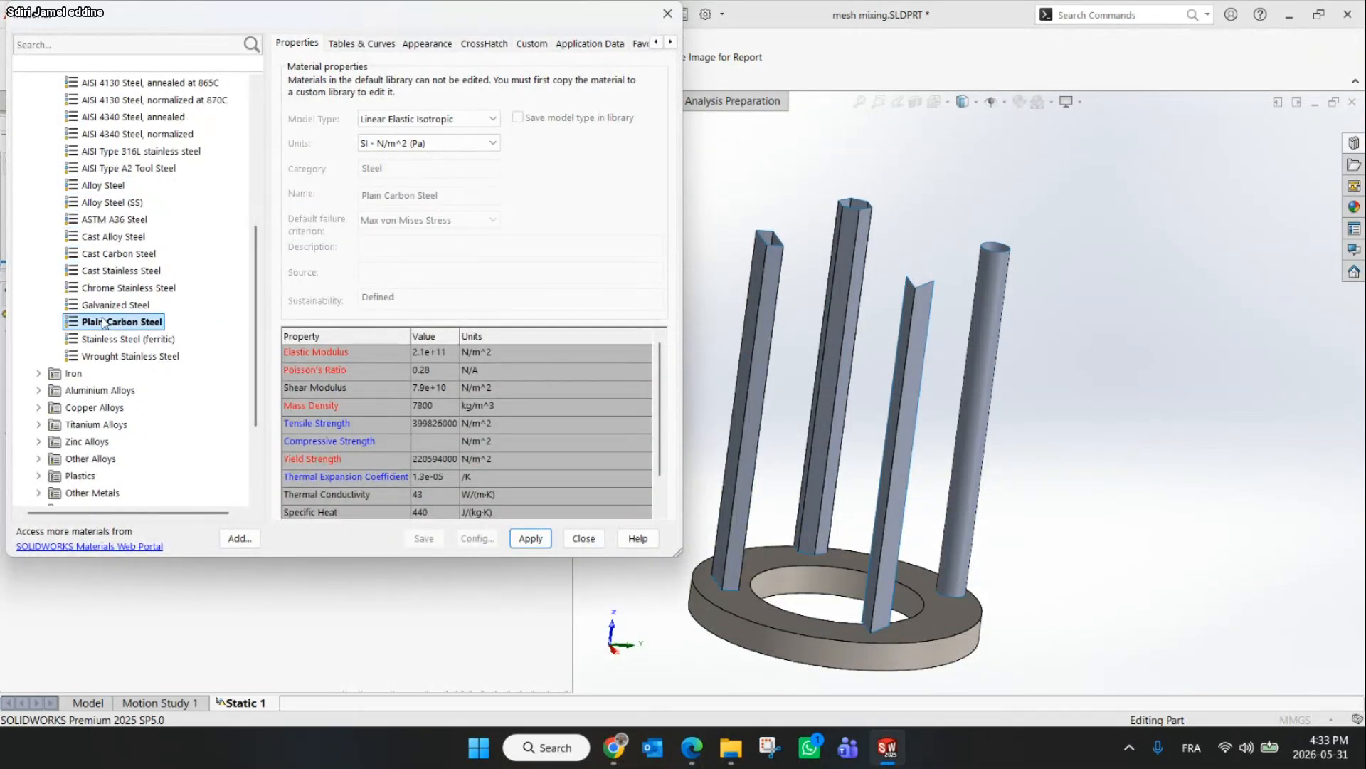
pyautogui.click(527, 542)
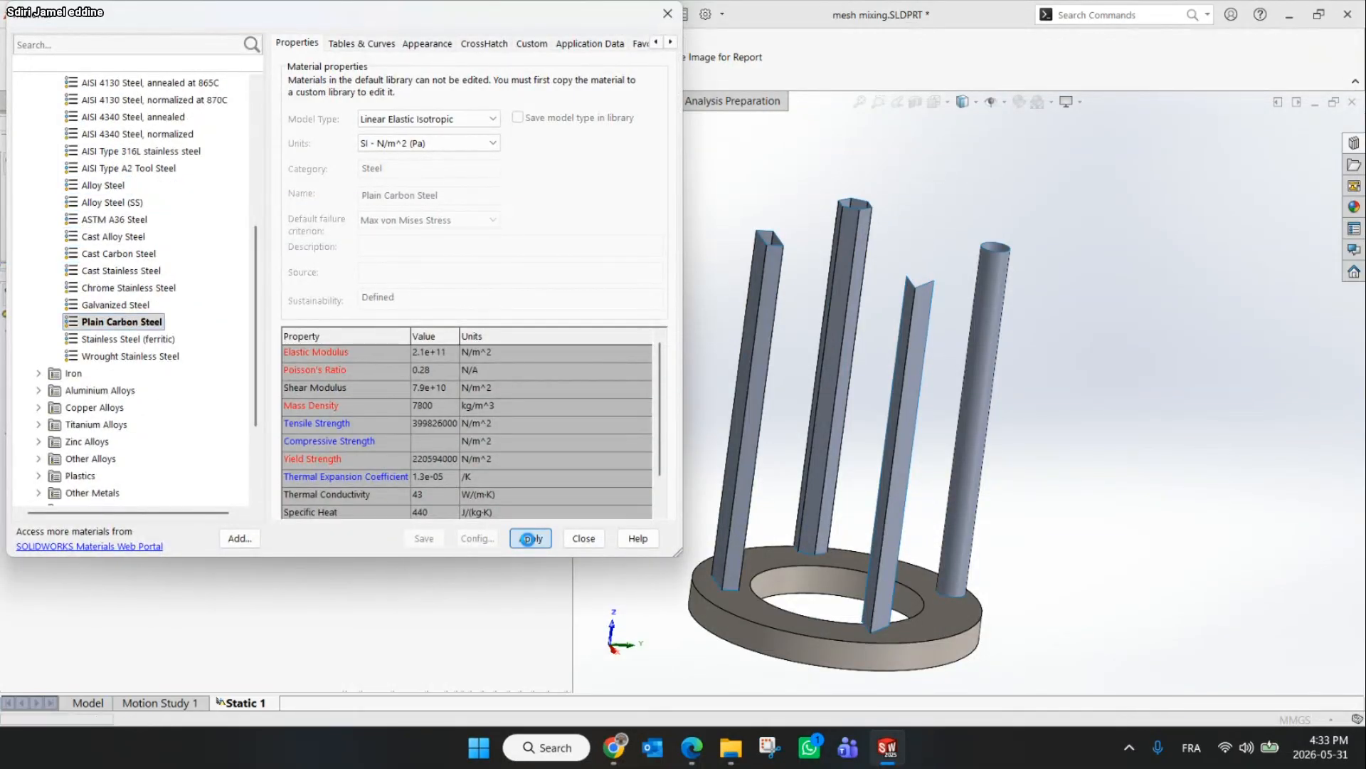
pyautogui.click(583, 539)
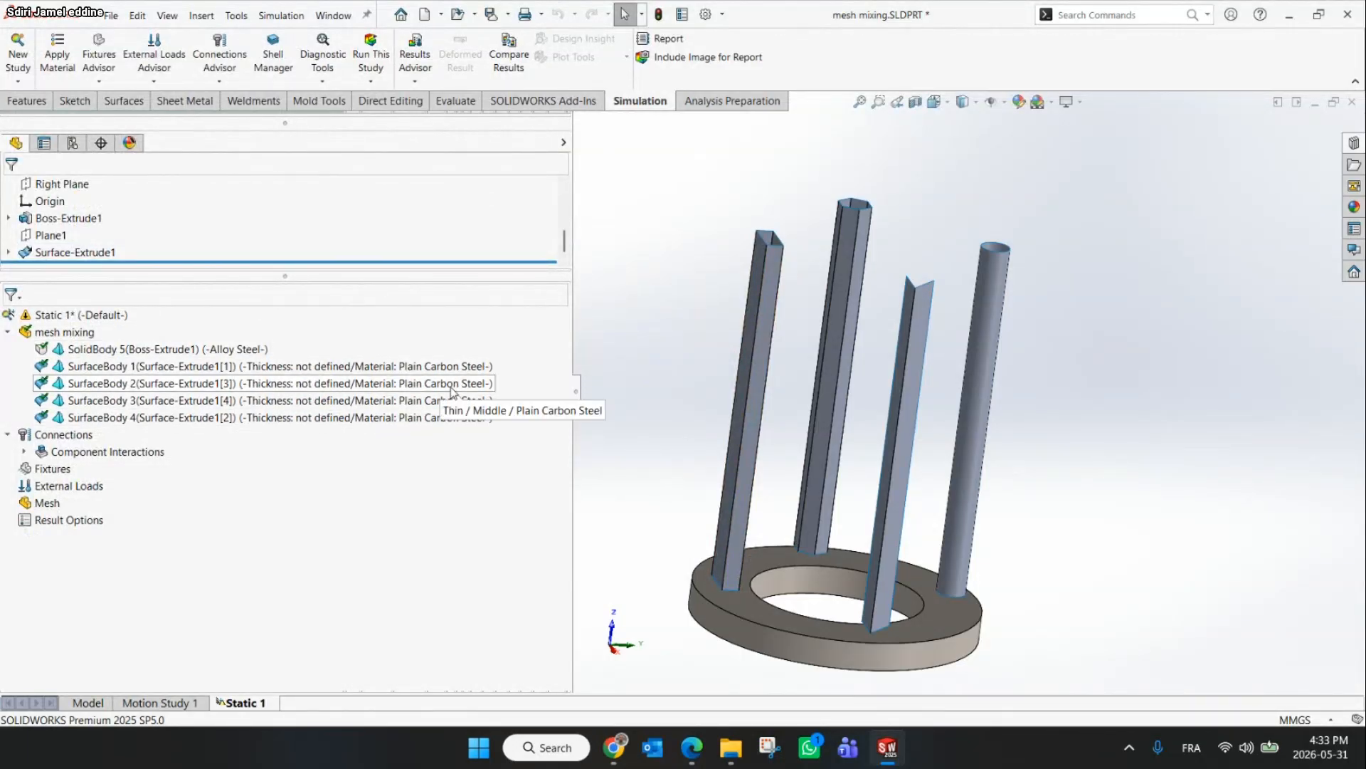
# Review the slide's boundary condition and load instructions
pyautogui.click(614, 747)
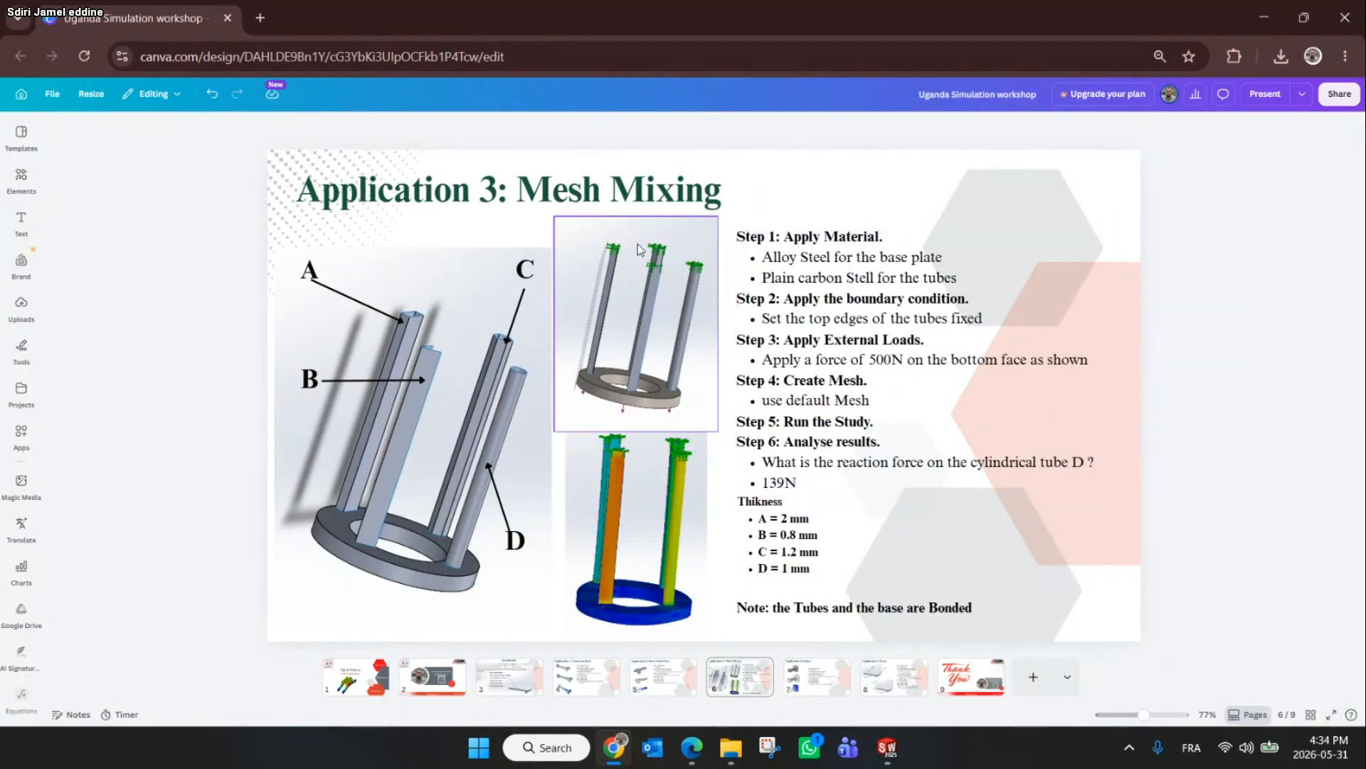
pyautogui.click(1250, 20)
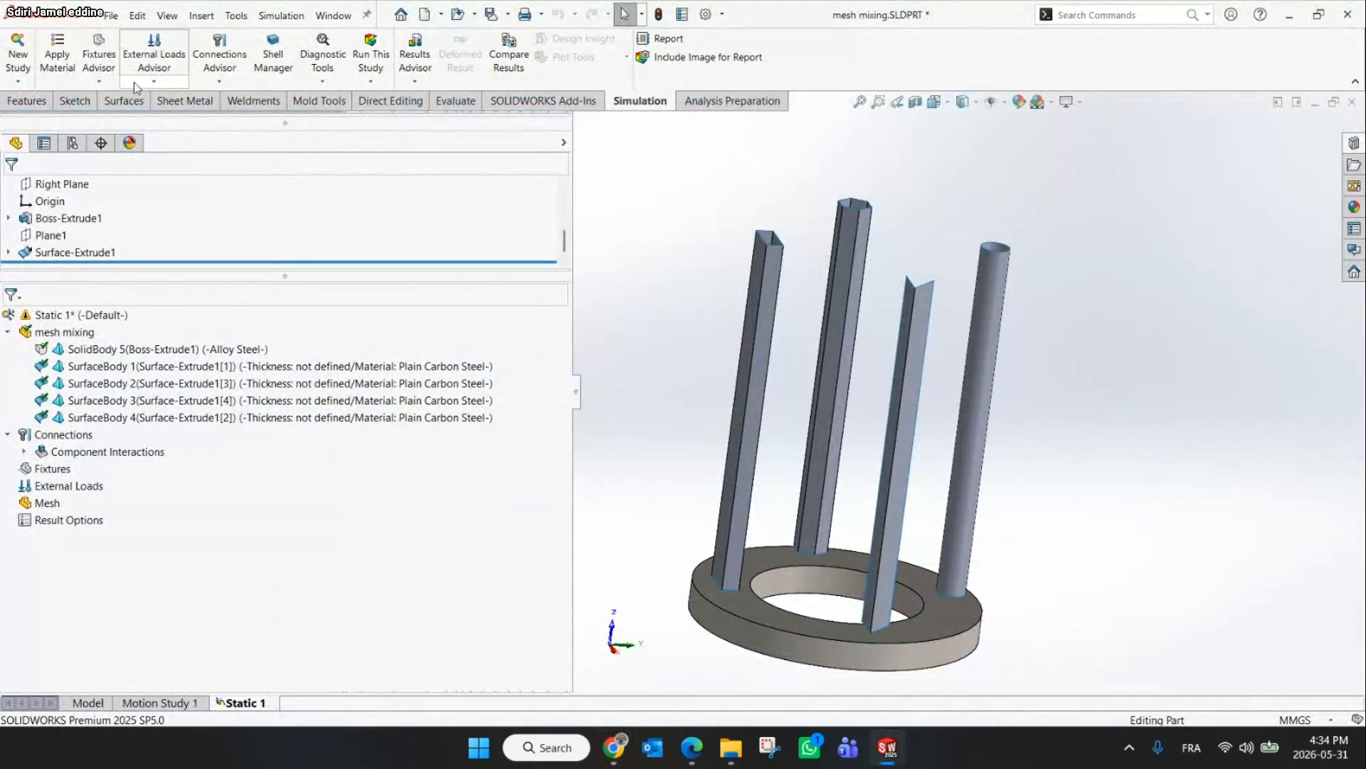
# Add a Fixed Geometry fixture on the top edges of all four tubes
pyautogui.click(99, 80)
pyautogui.click(136, 114)
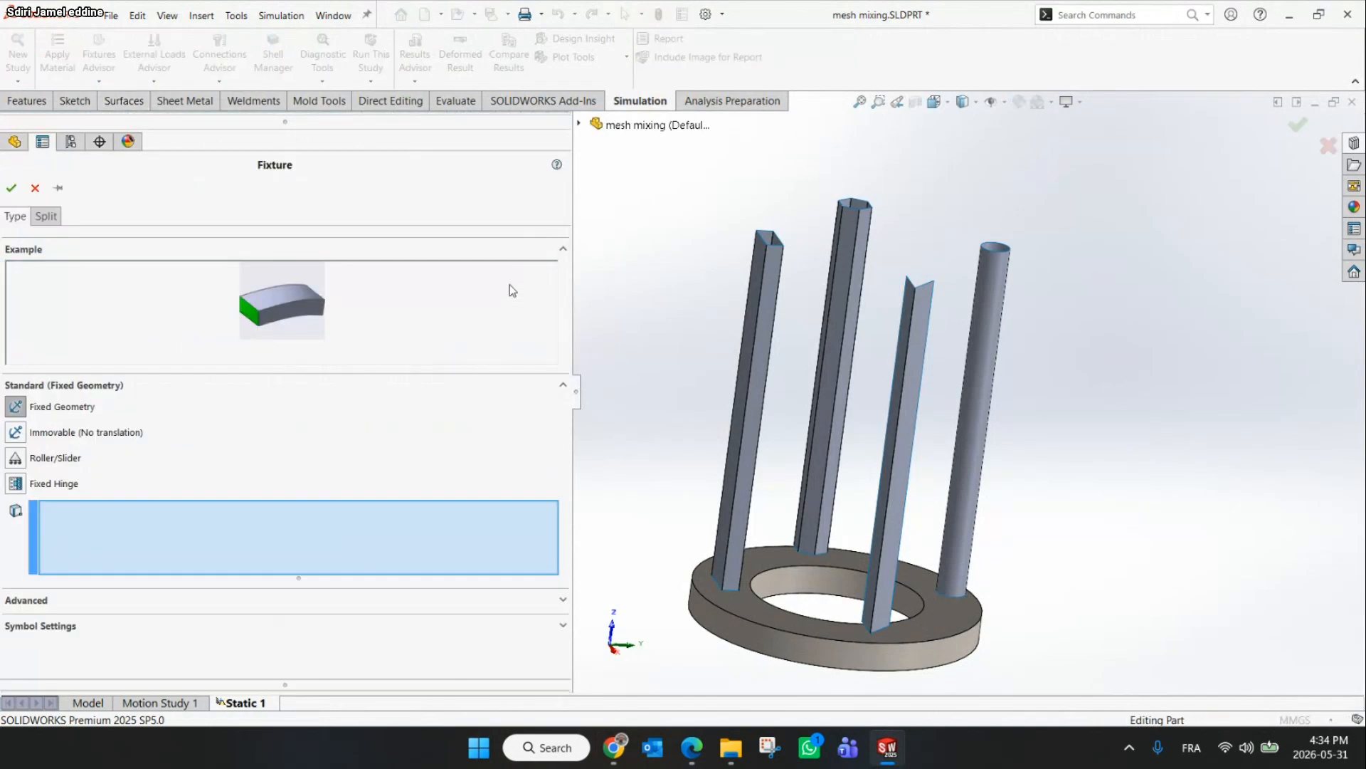
pyautogui.scroll(-5, 995, 285)
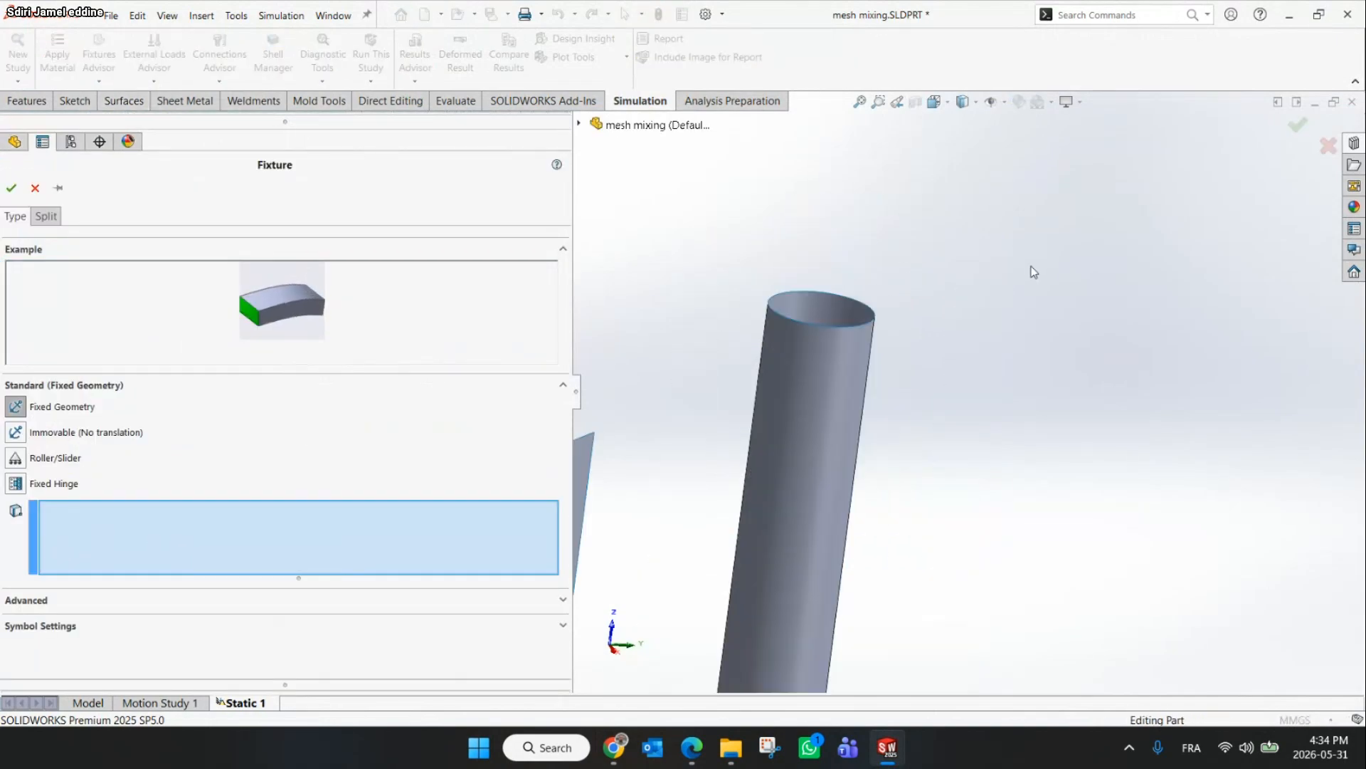
pyautogui.click(821, 328)
pyautogui.scroll(5, 766, 356)
pyautogui.scroll(-5, 669, 409)
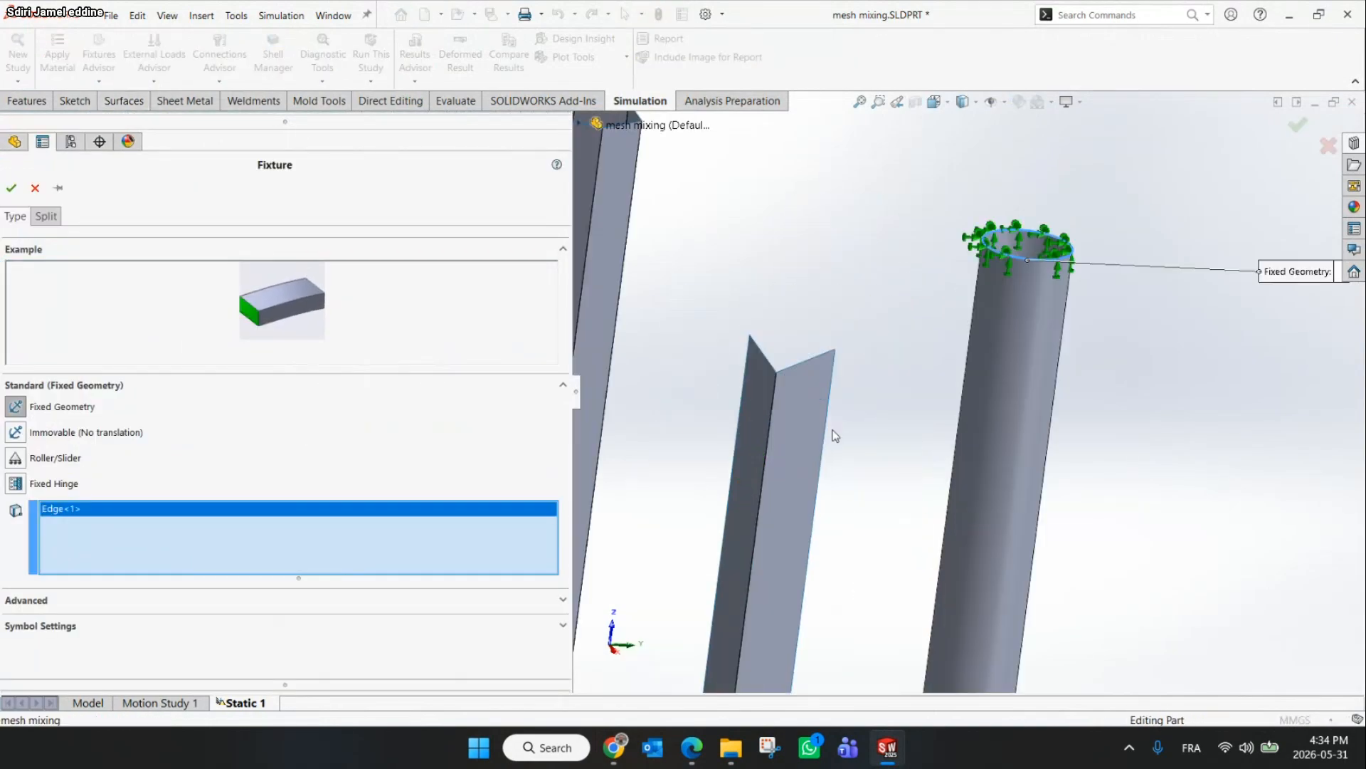
pyautogui.click(810, 345)
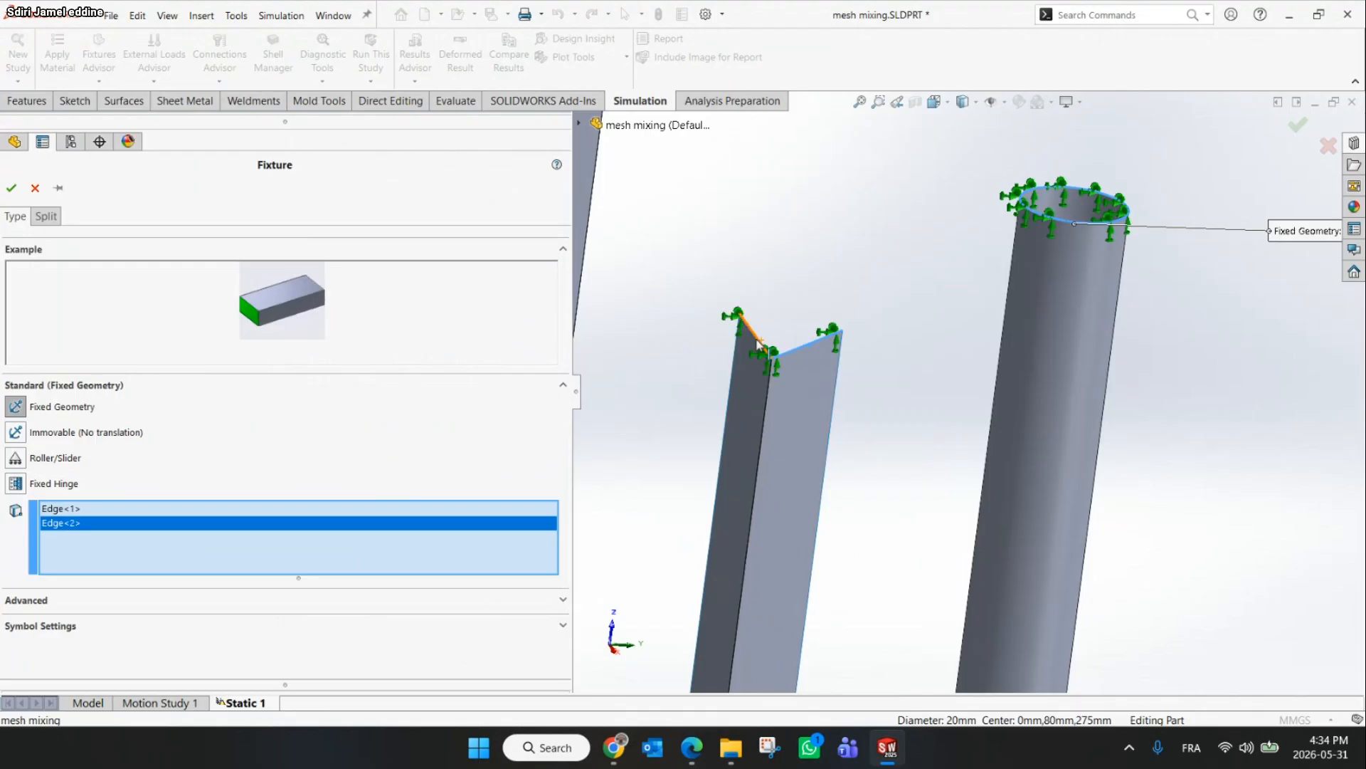
pyautogui.click(757, 338)
pyautogui.scroll(5, 757, 339)
pyautogui.scroll(-5, 736, 332)
pyautogui.click(763, 340)
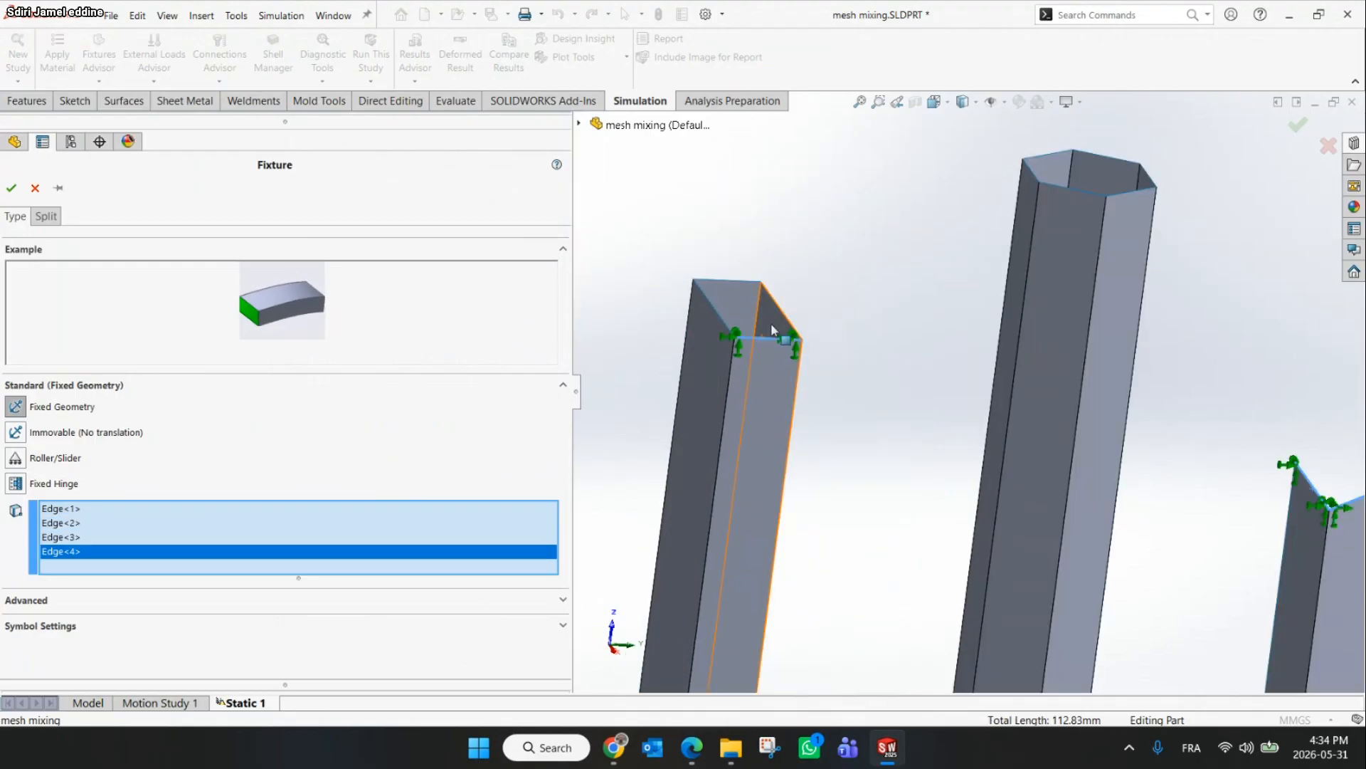
pyautogui.click(782, 321)
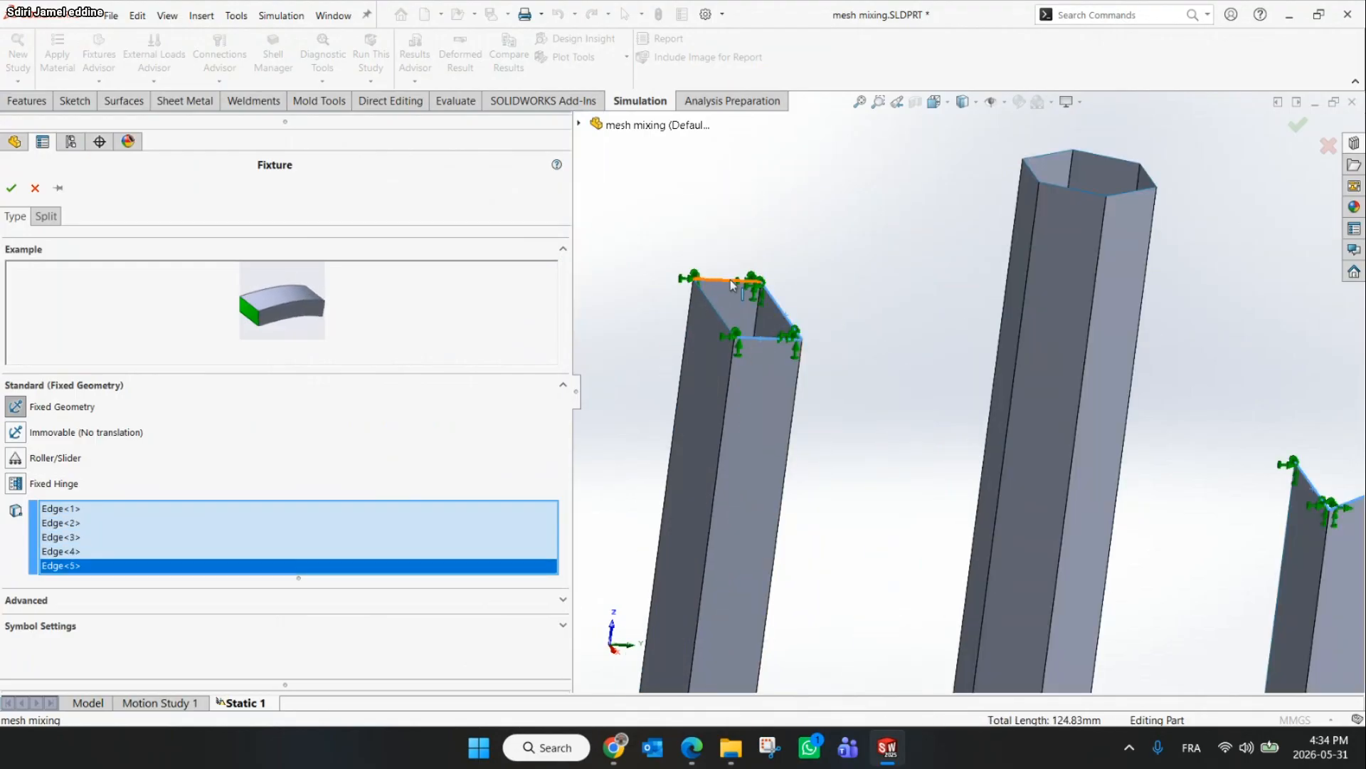
pyautogui.click(730, 280)
pyautogui.click(1109, 210)
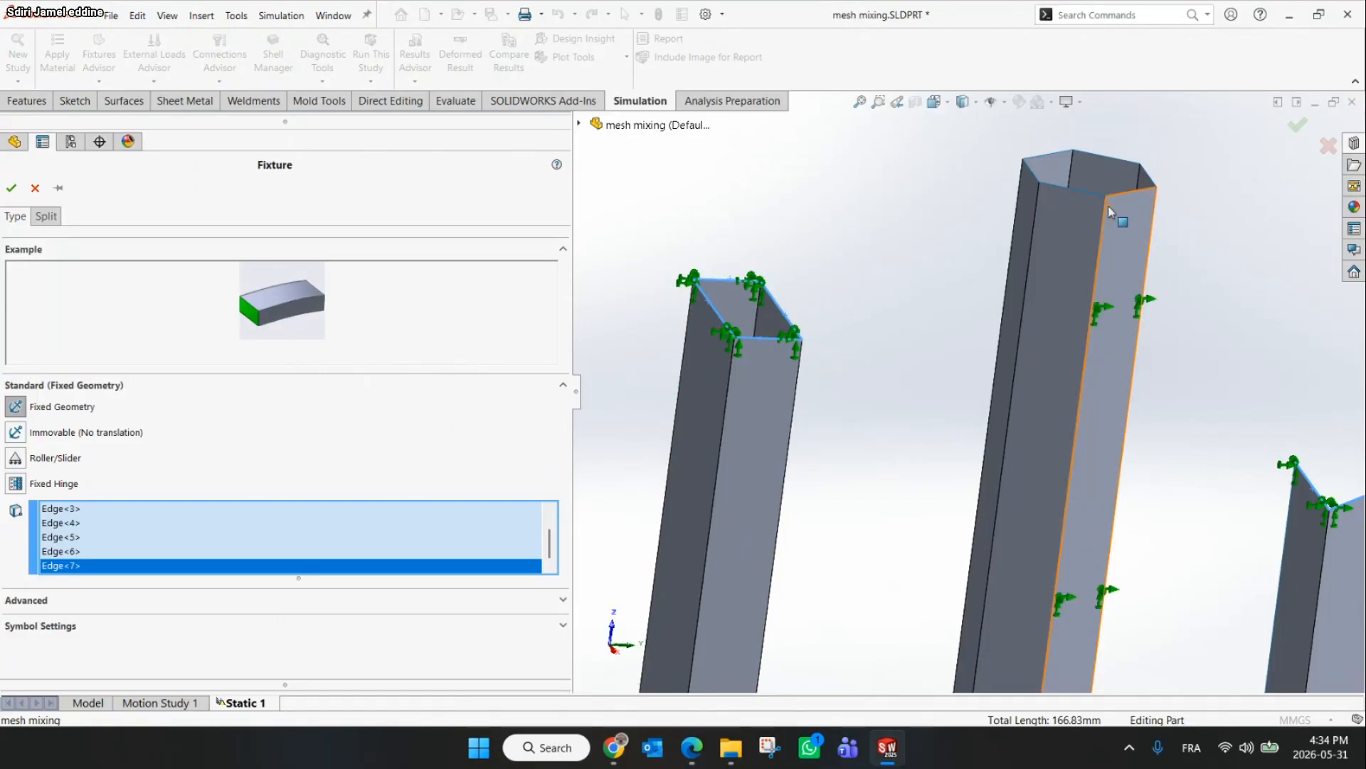
pyautogui.scroll(-5, 1104, 187)
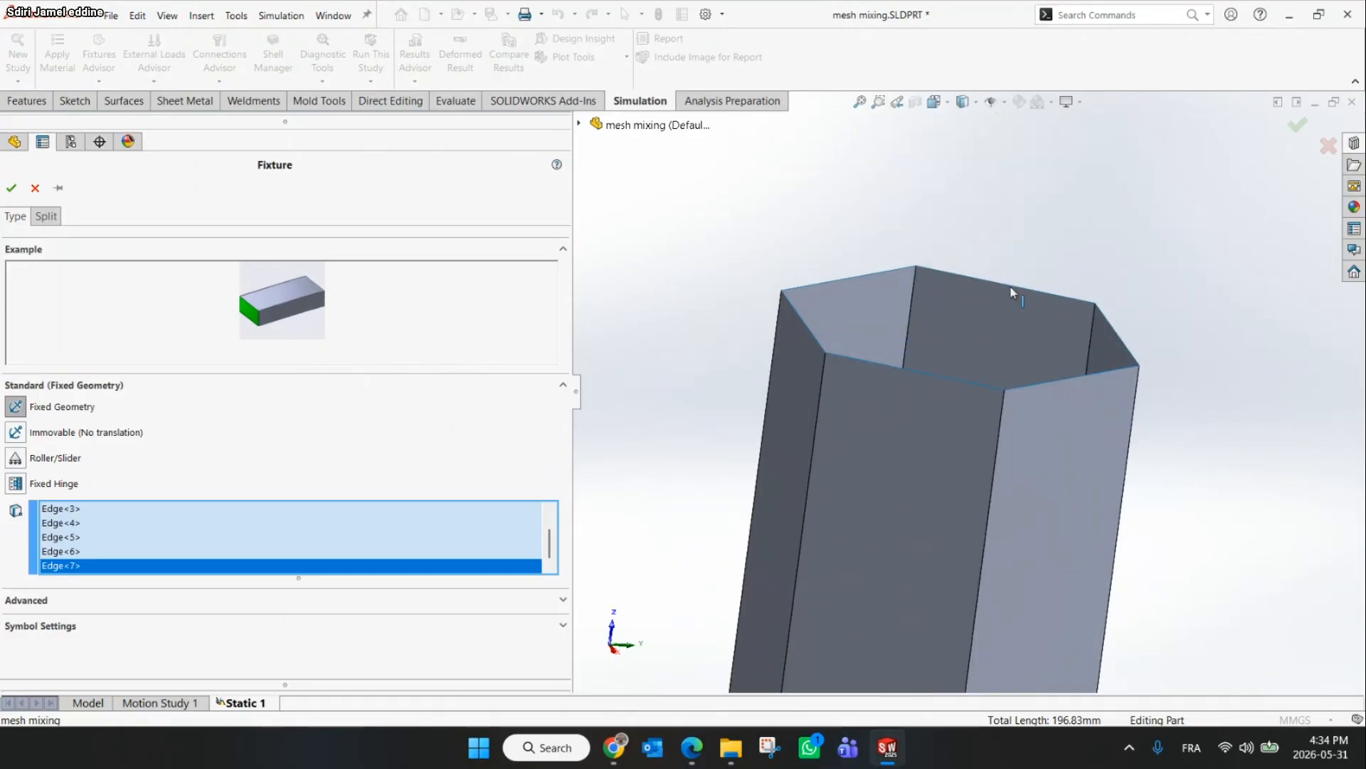
pyautogui.click(1011, 287)
pyautogui.click(882, 273)
pyautogui.click(802, 320)
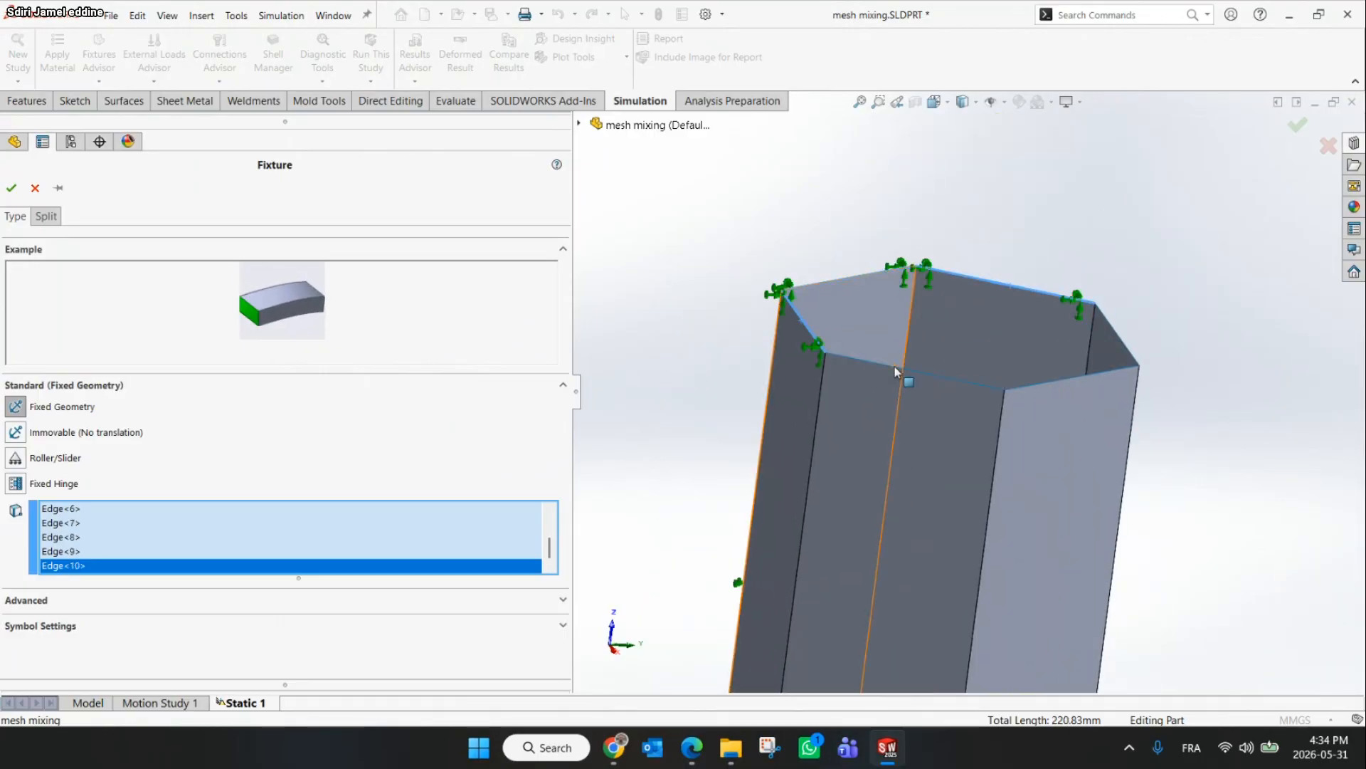
pyautogui.click(931, 374)
pyautogui.click(1052, 382)
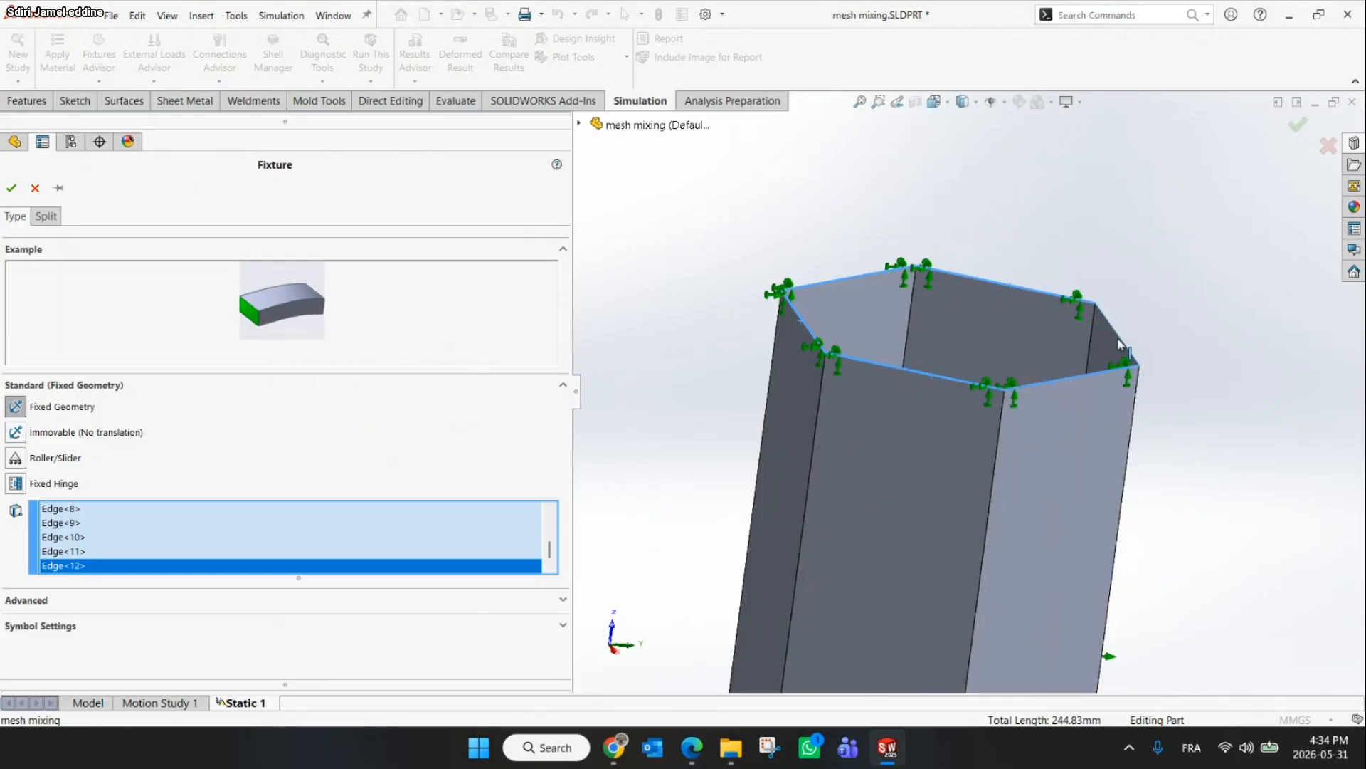
pyautogui.click(1121, 345)
pyautogui.scroll(5, 1013, 326)
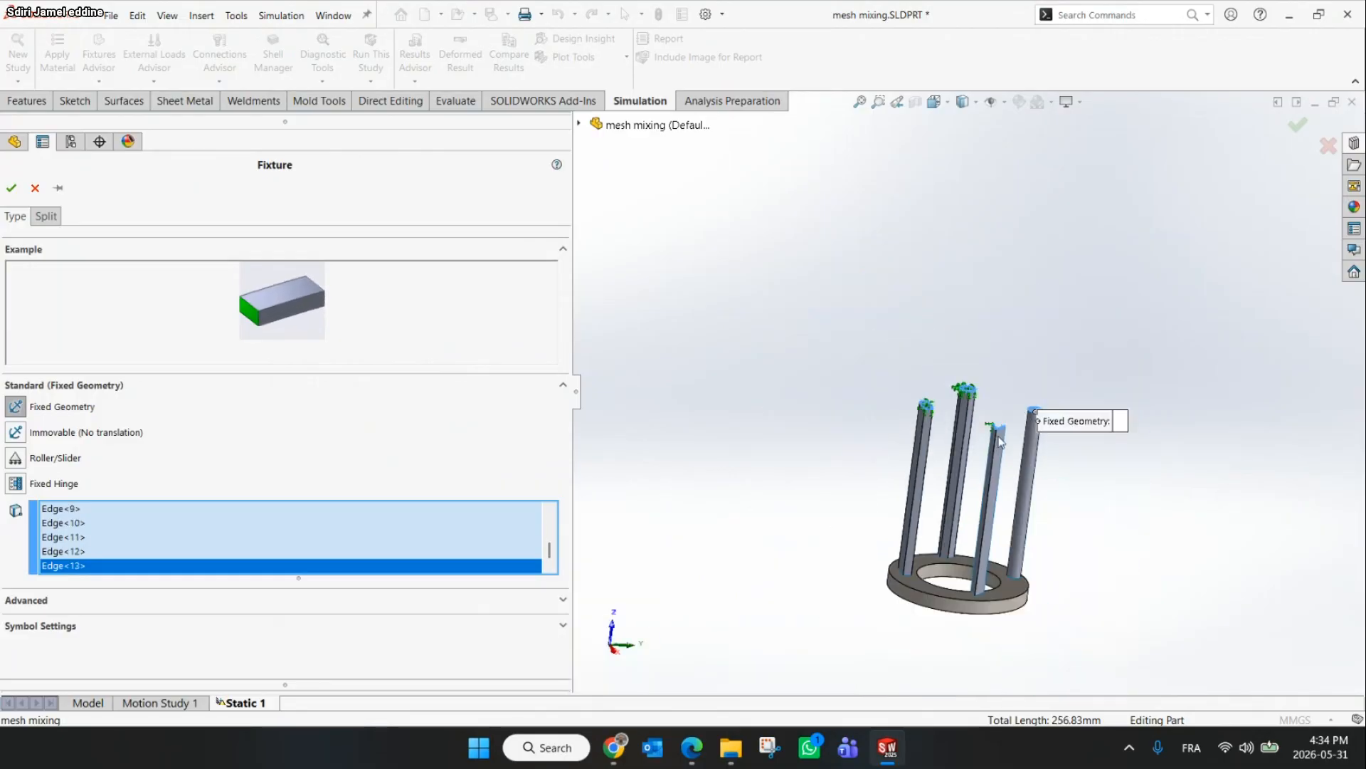
pyautogui.scroll(-2, 1022, 447)
pyautogui.scroll(-1, 1022, 447)
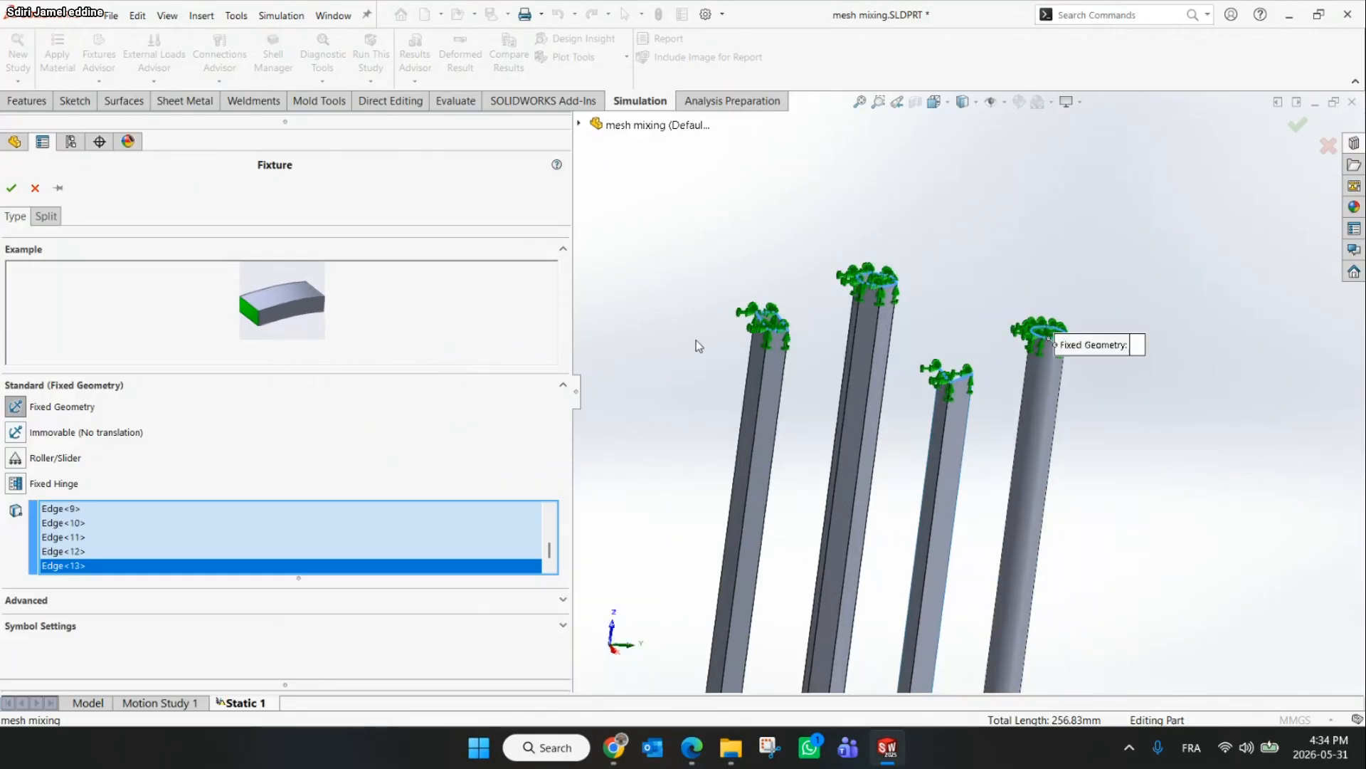
pyautogui.click(11, 188)
# Check the slide's external load instruction
pyautogui.click(615, 749)
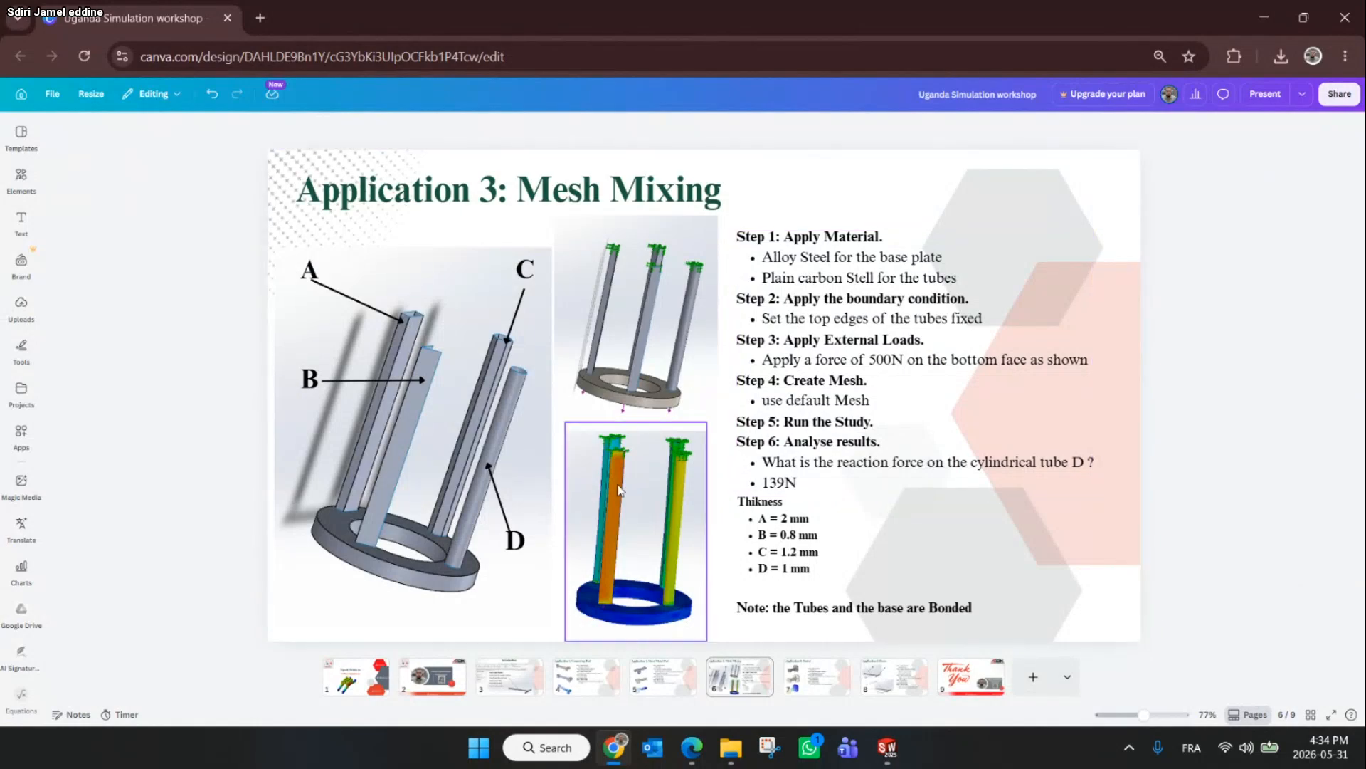
pyautogui.click(1267, 19)
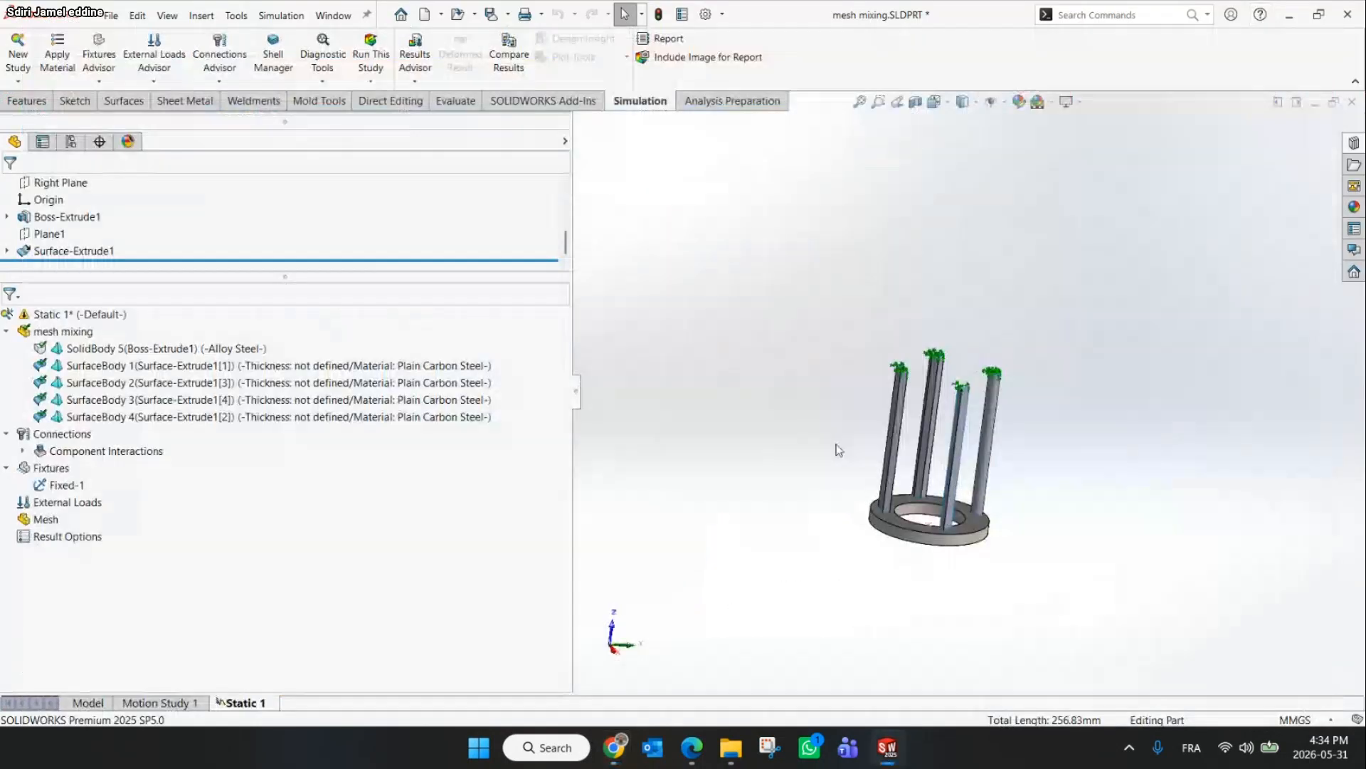
# Apply a 500 N normal force on the base's bottom face with reversed direction
pyautogui.scroll(-3, 937, 411)
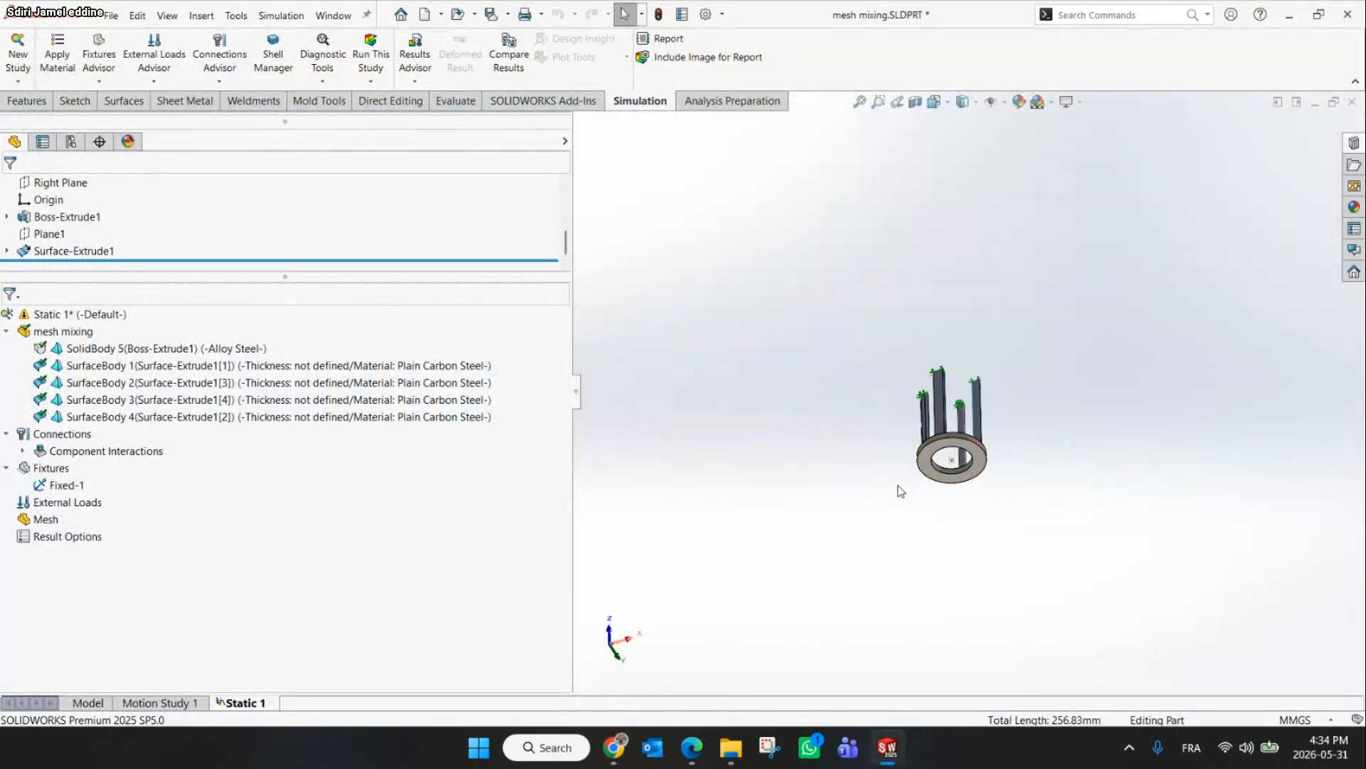
pyautogui.click(152, 84)
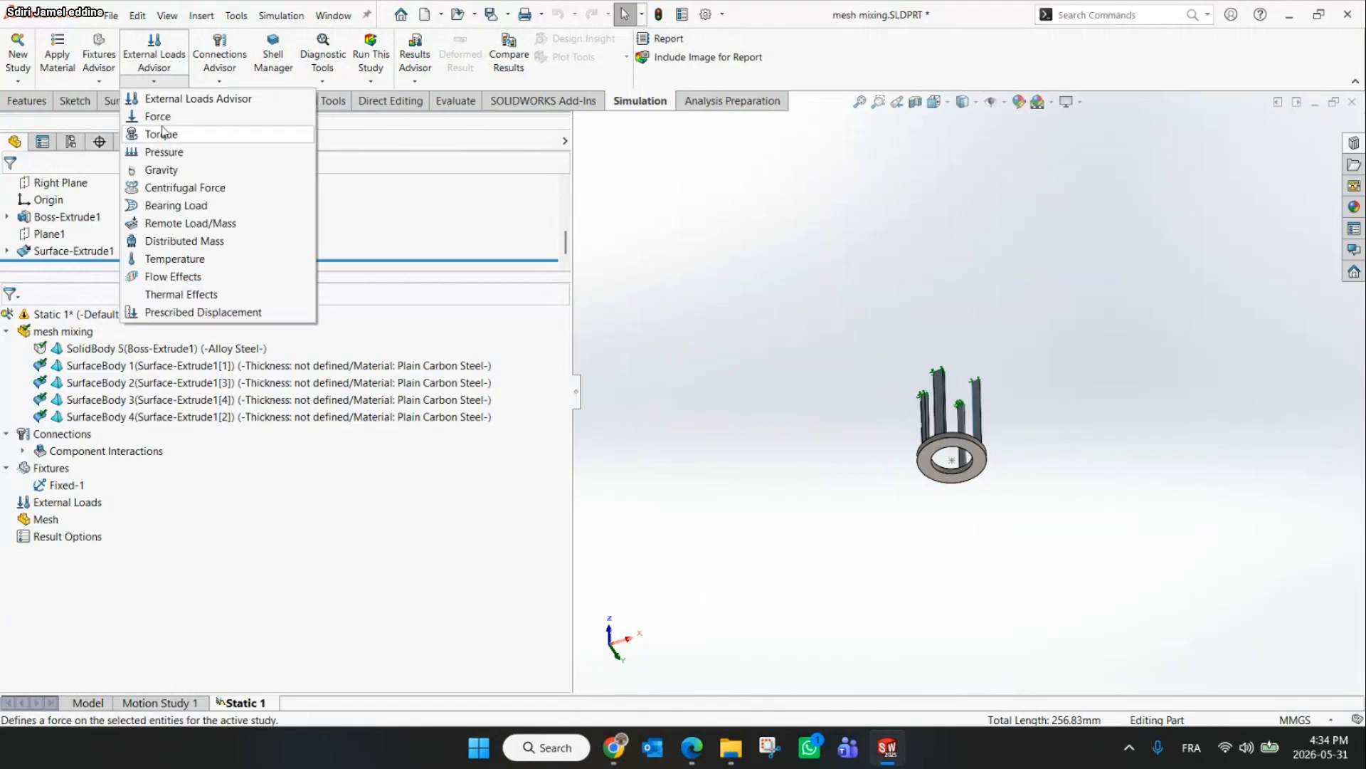
pyautogui.click(165, 117)
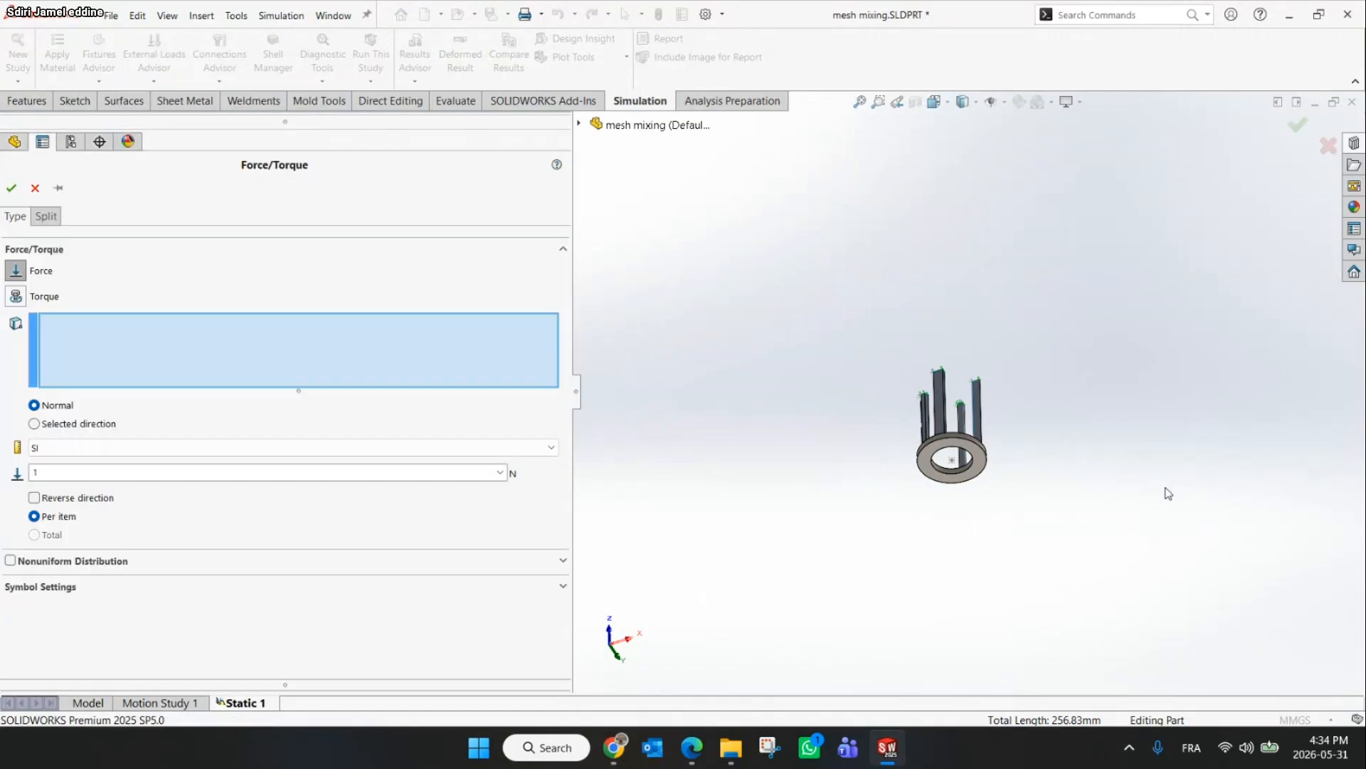
pyautogui.scroll(-5, 1171, 467)
pyautogui.scroll(5, 715, 430)
pyautogui.scroll(-5, 804, 410)
pyautogui.click(813, 396)
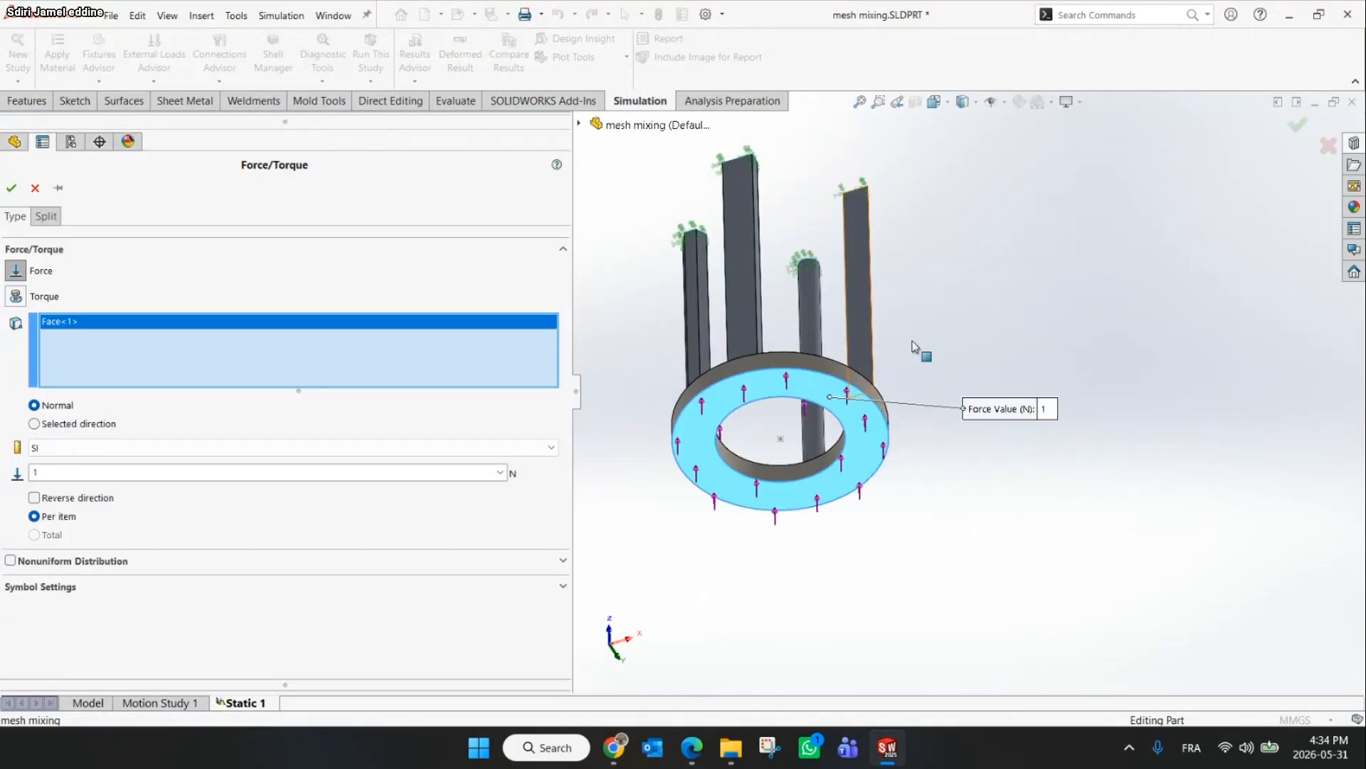
pyautogui.moveTo(915, 345); pyautogui.dragTo(989, 256, button='middle')
pyautogui.click(74, 496)
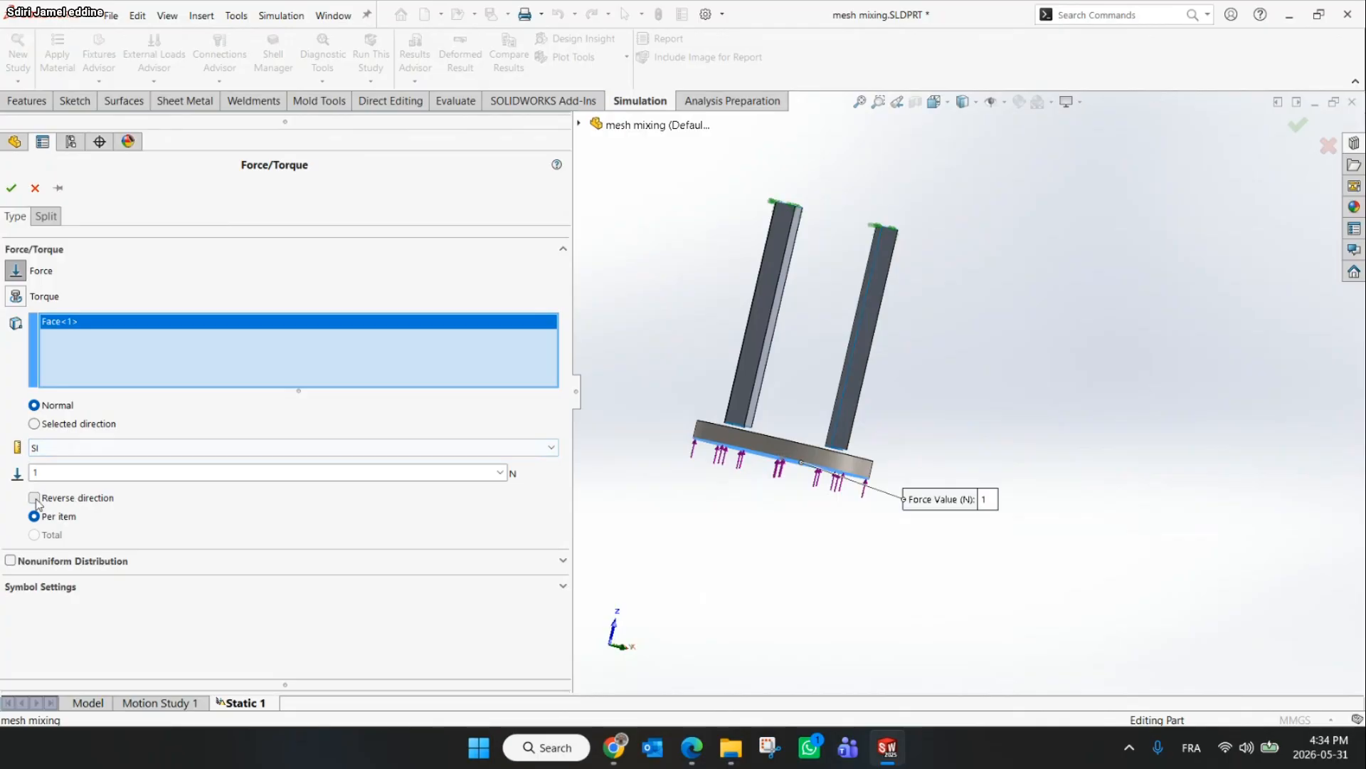
pyautogui.click(70, 474)
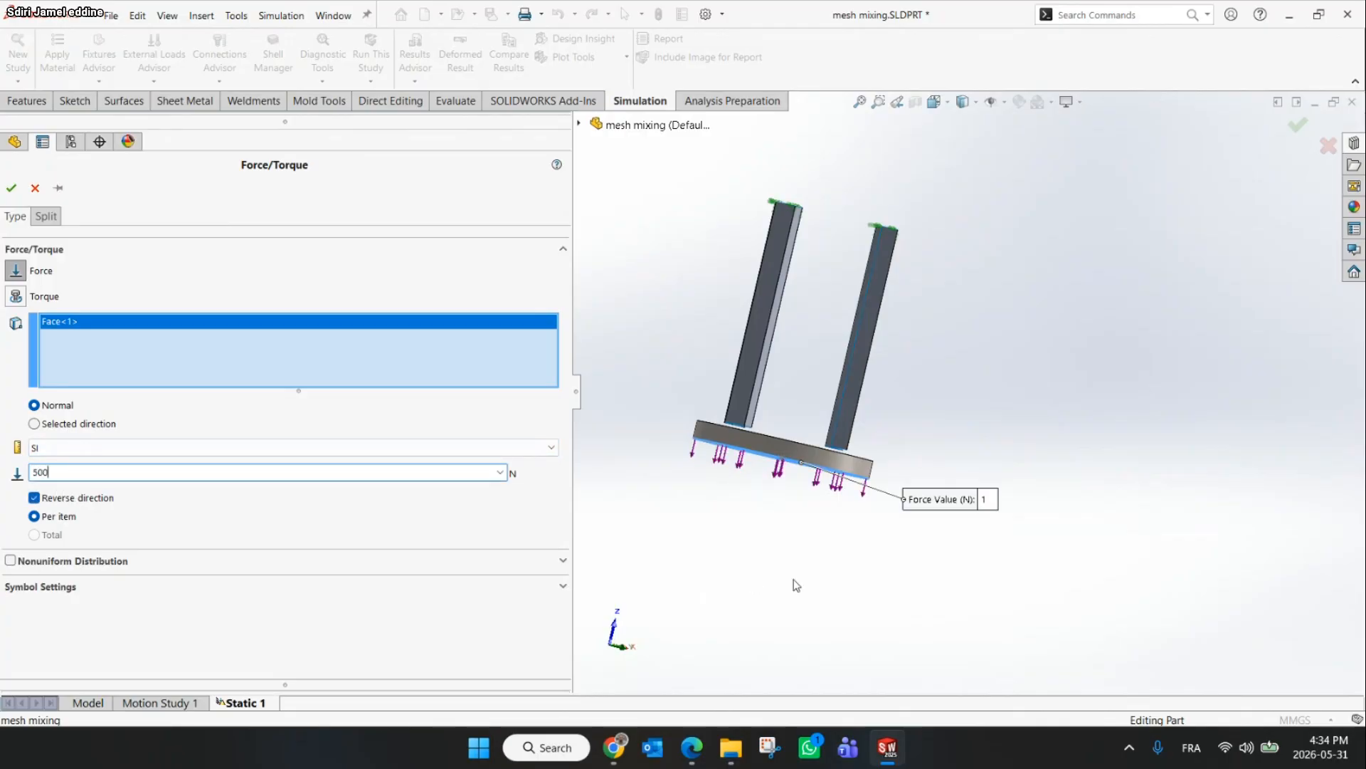
pyautogui.write('500')
pyautogui.click(12, 188)
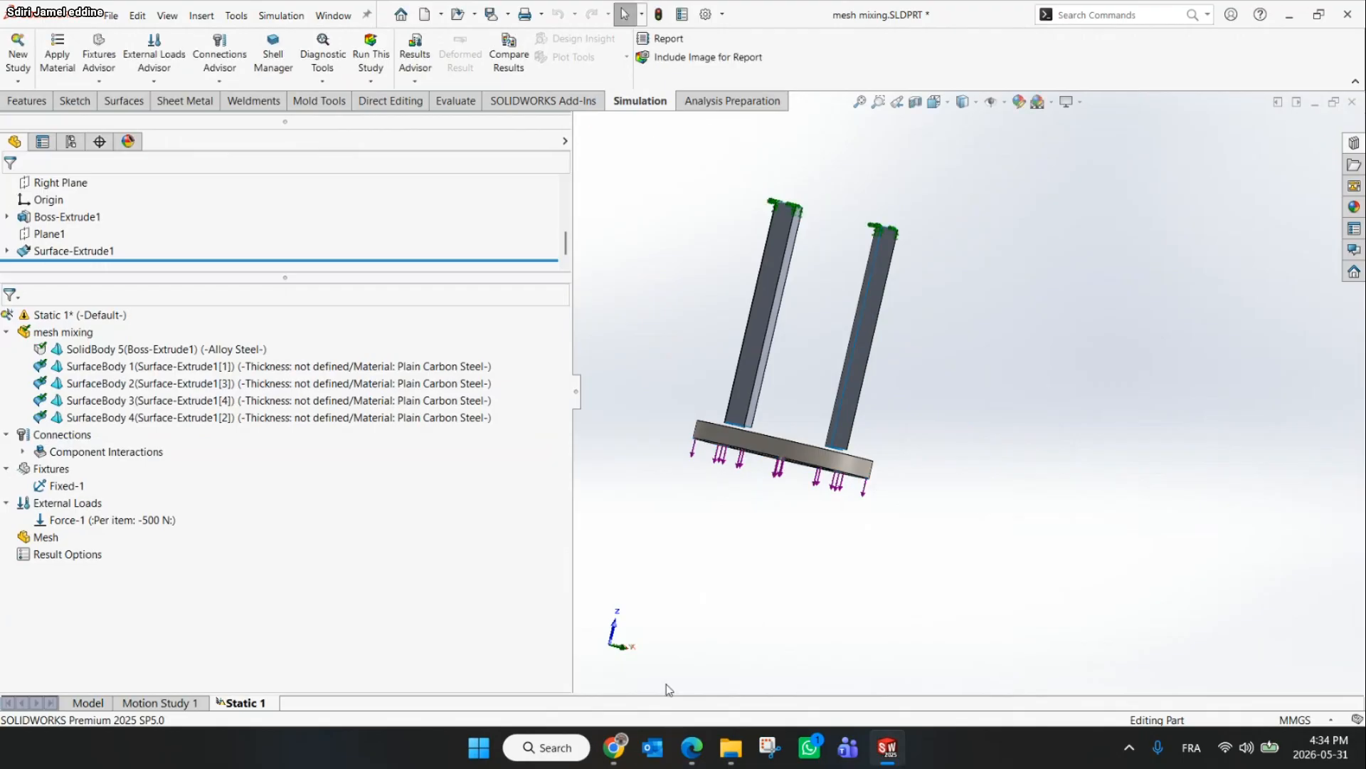
# Read the slide's note on the tubes and base being bonded
pyautogui.click(613, 748)
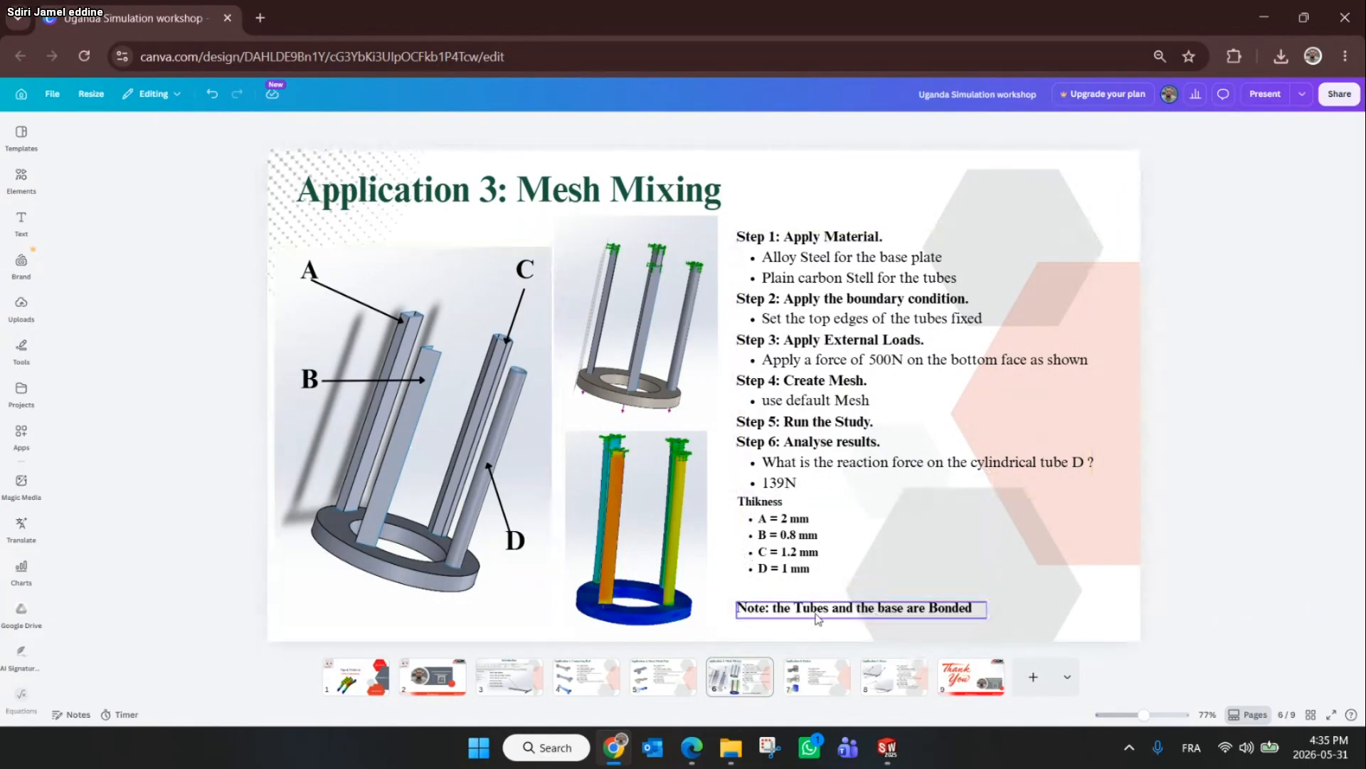
pyautogui.click(841, 615)
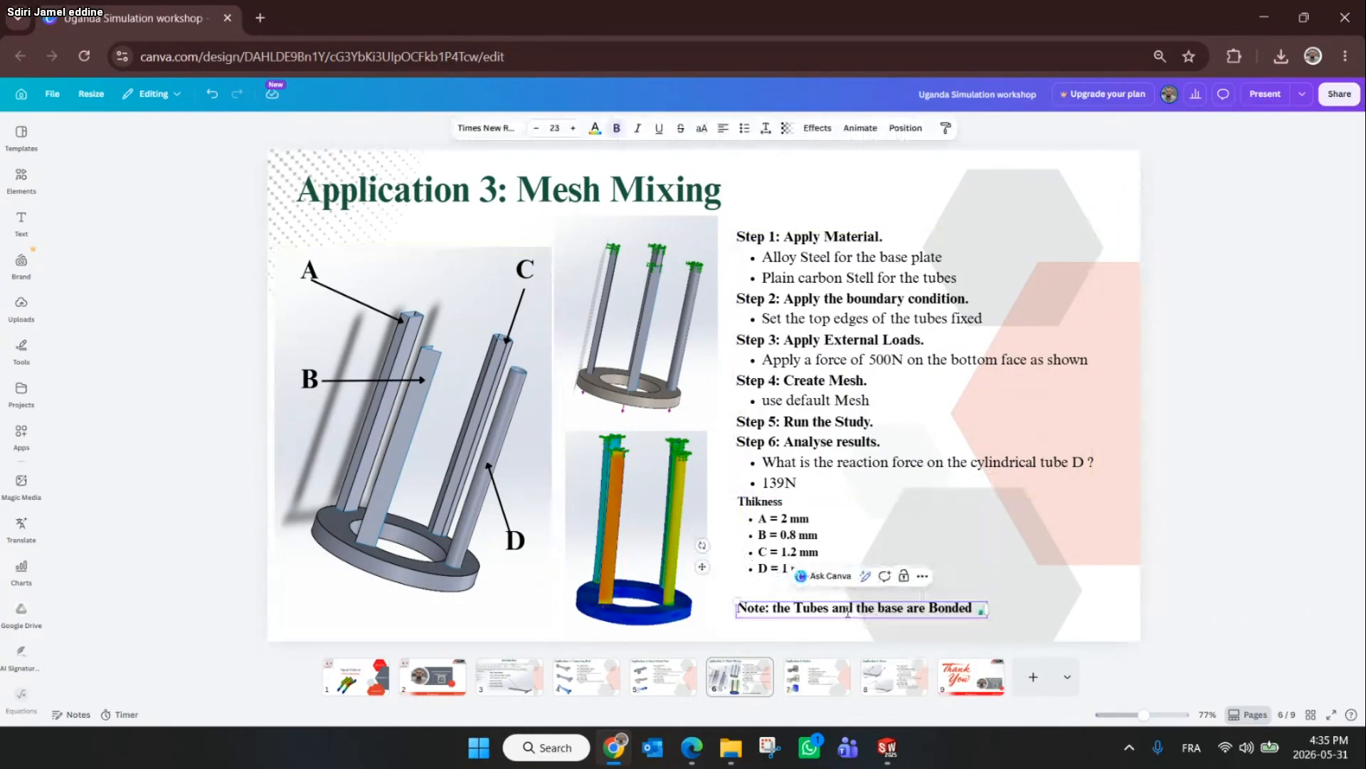
pyautogui.click(1227, 503)
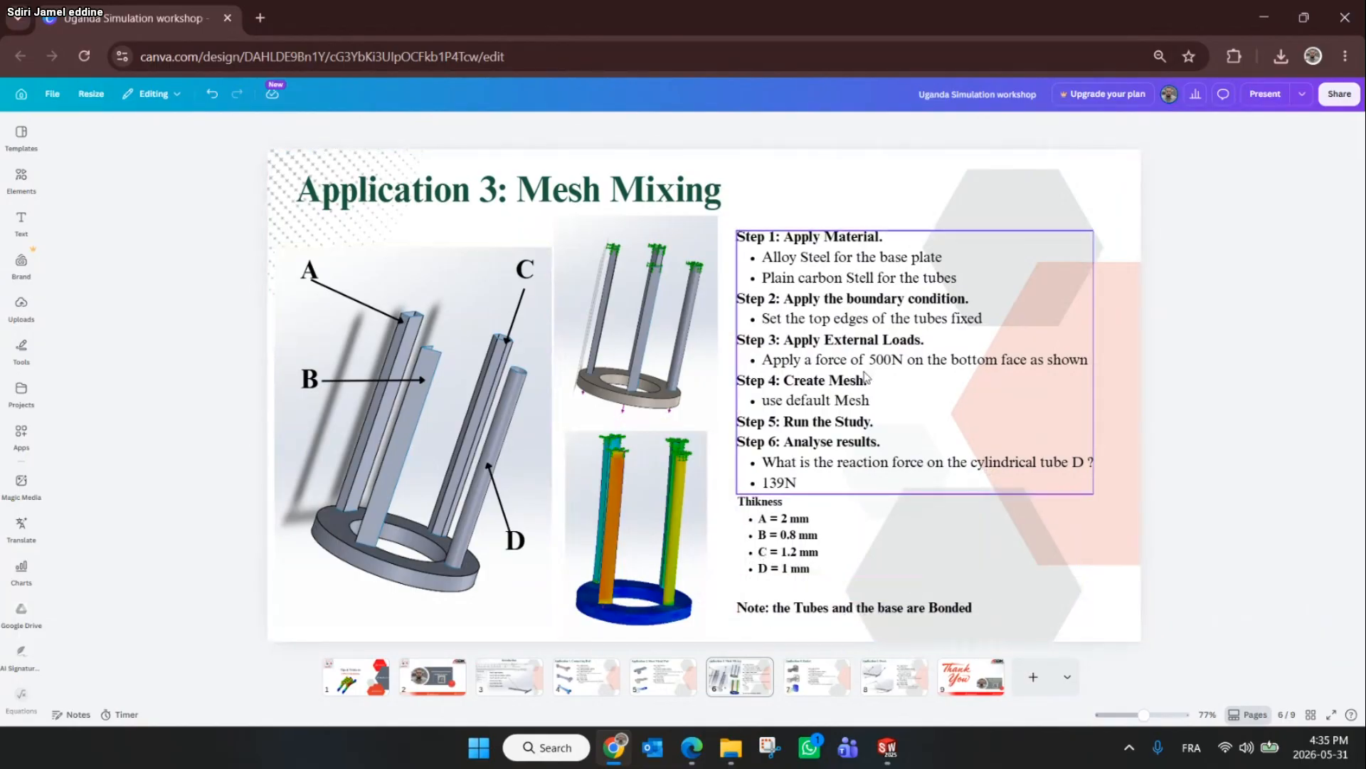
pyautogui.click(1263, 8)
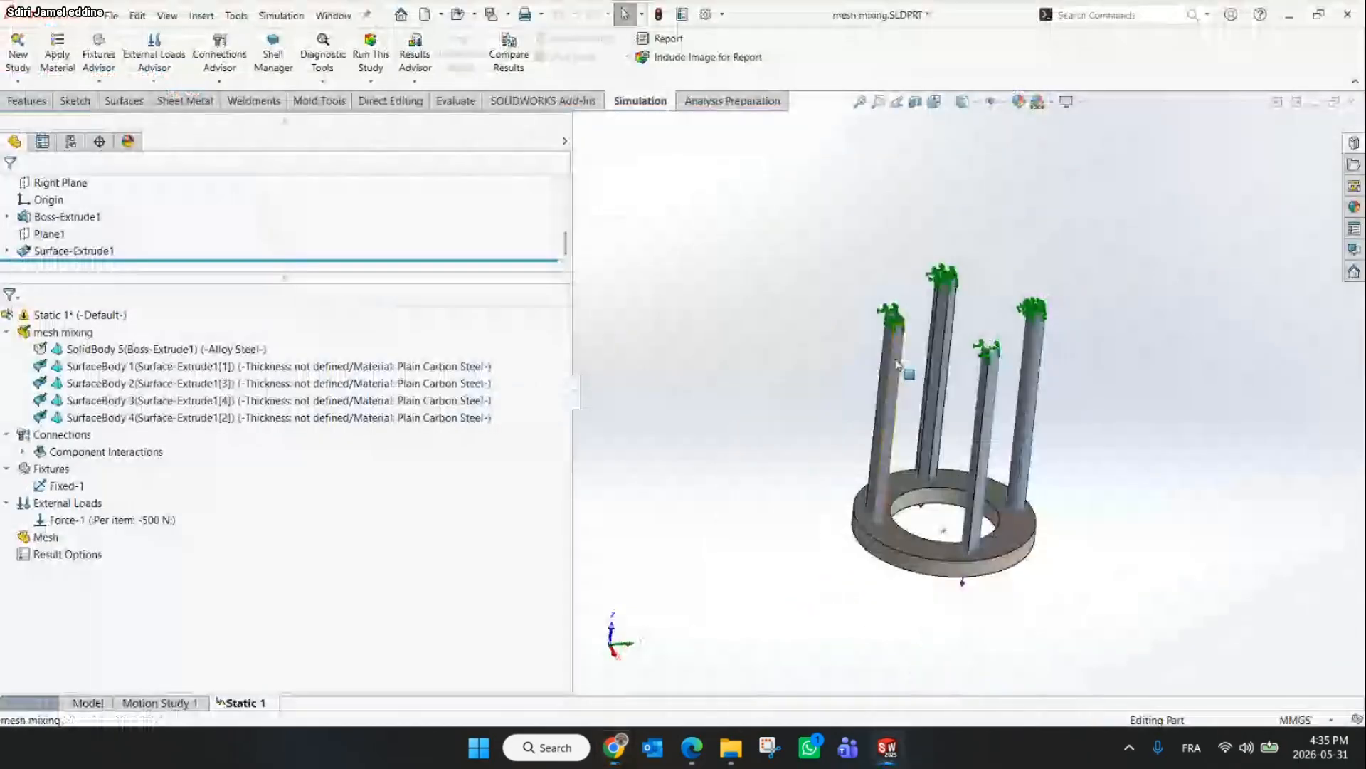
# Define the shell of SurfaceBody 4 (tube A) as Thick with a 2 mm thickness
pyautogui.click(235, 415)
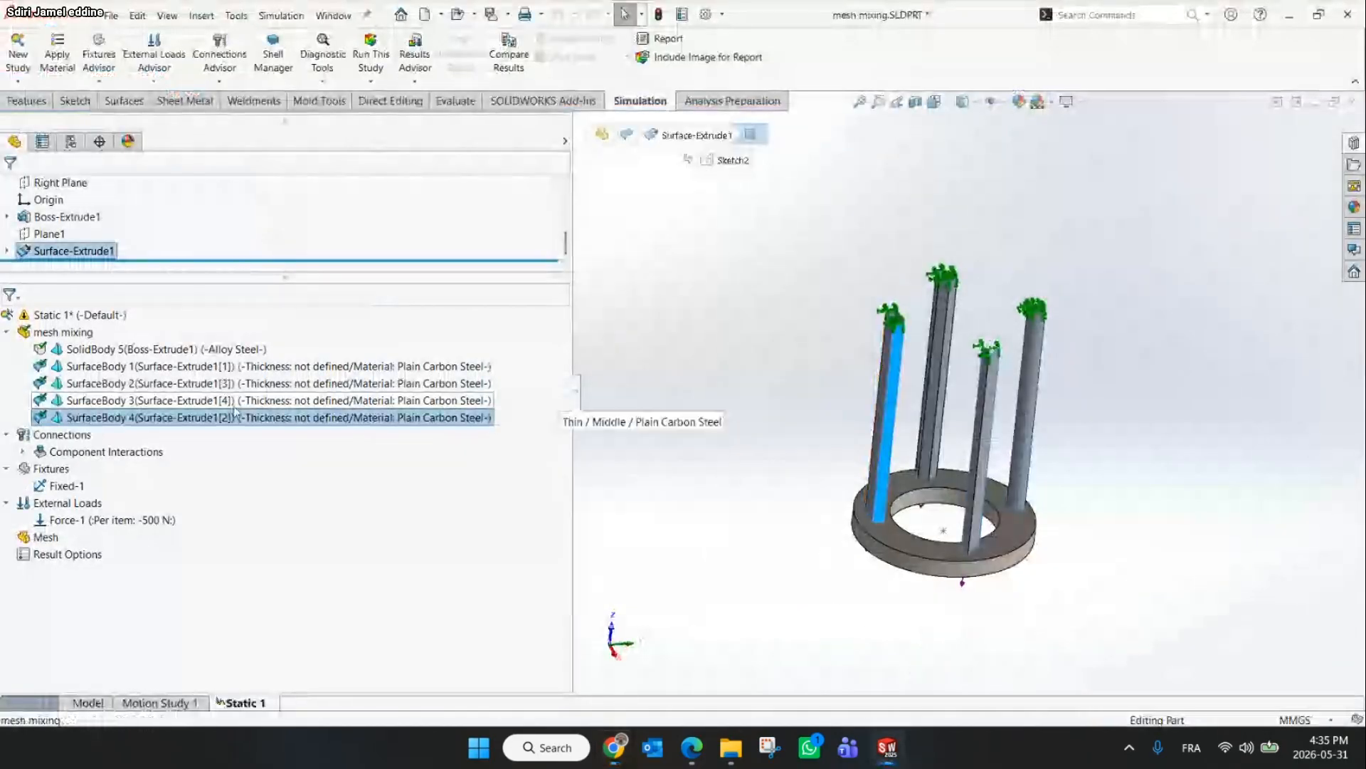
pyautogui.rightClick(201, 421)
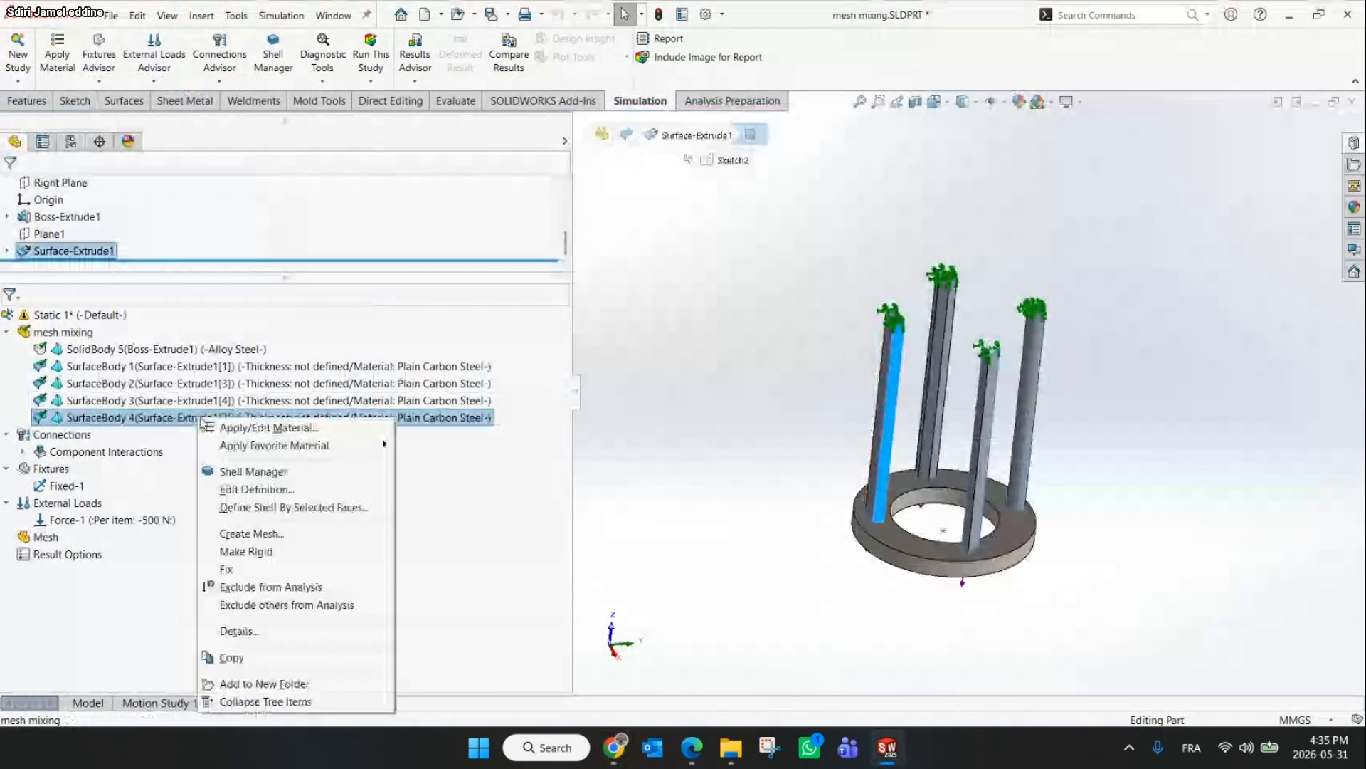
pyautogui.click(238, 492)
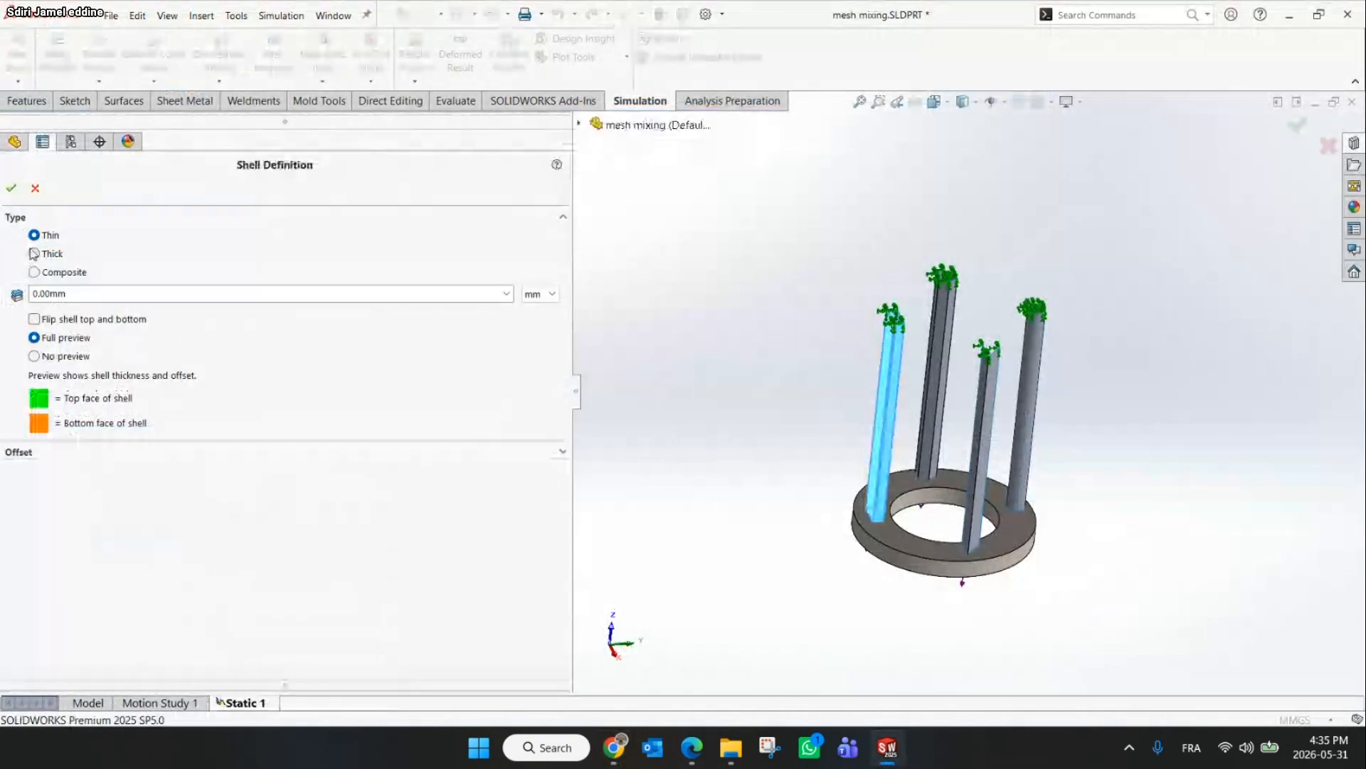
pyautogui.click(44, 253)
pyautogui.click(77, 290)
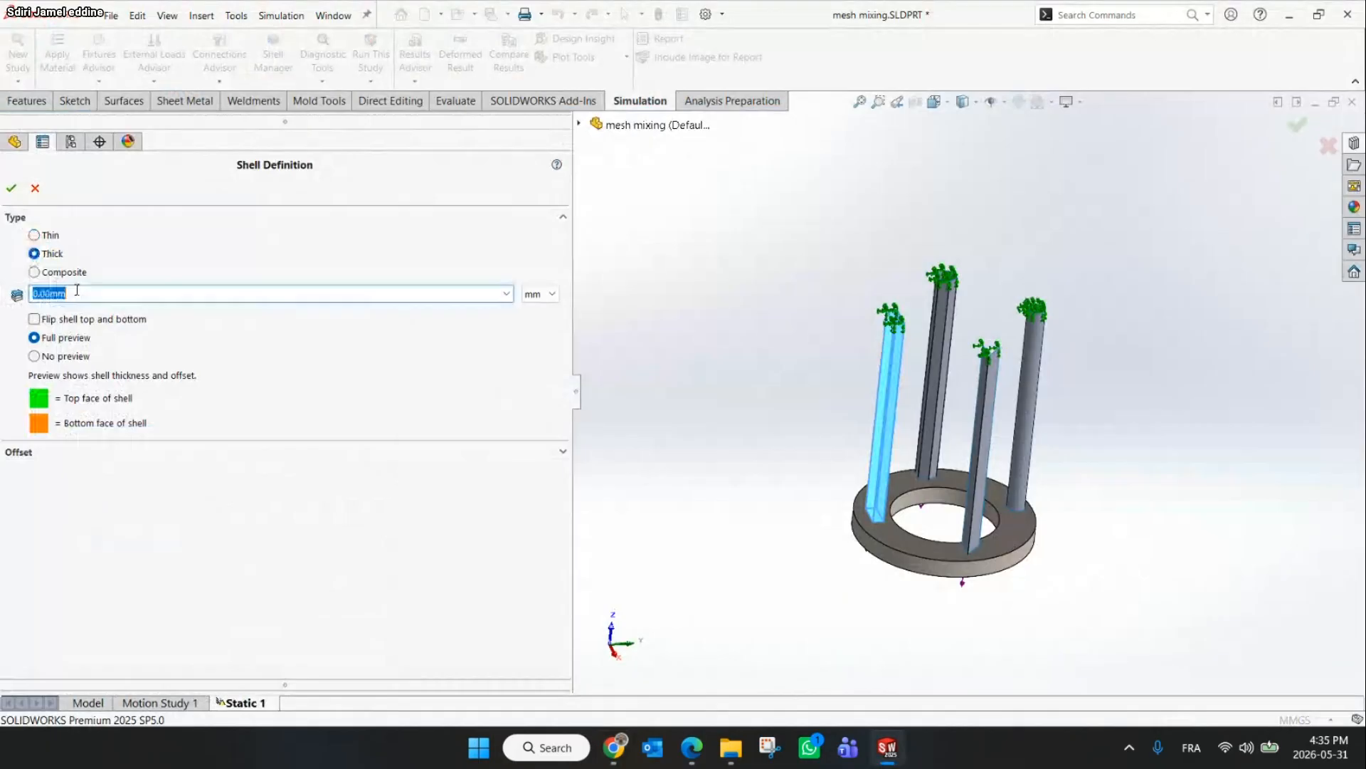
pyautogui.click(622, 737)
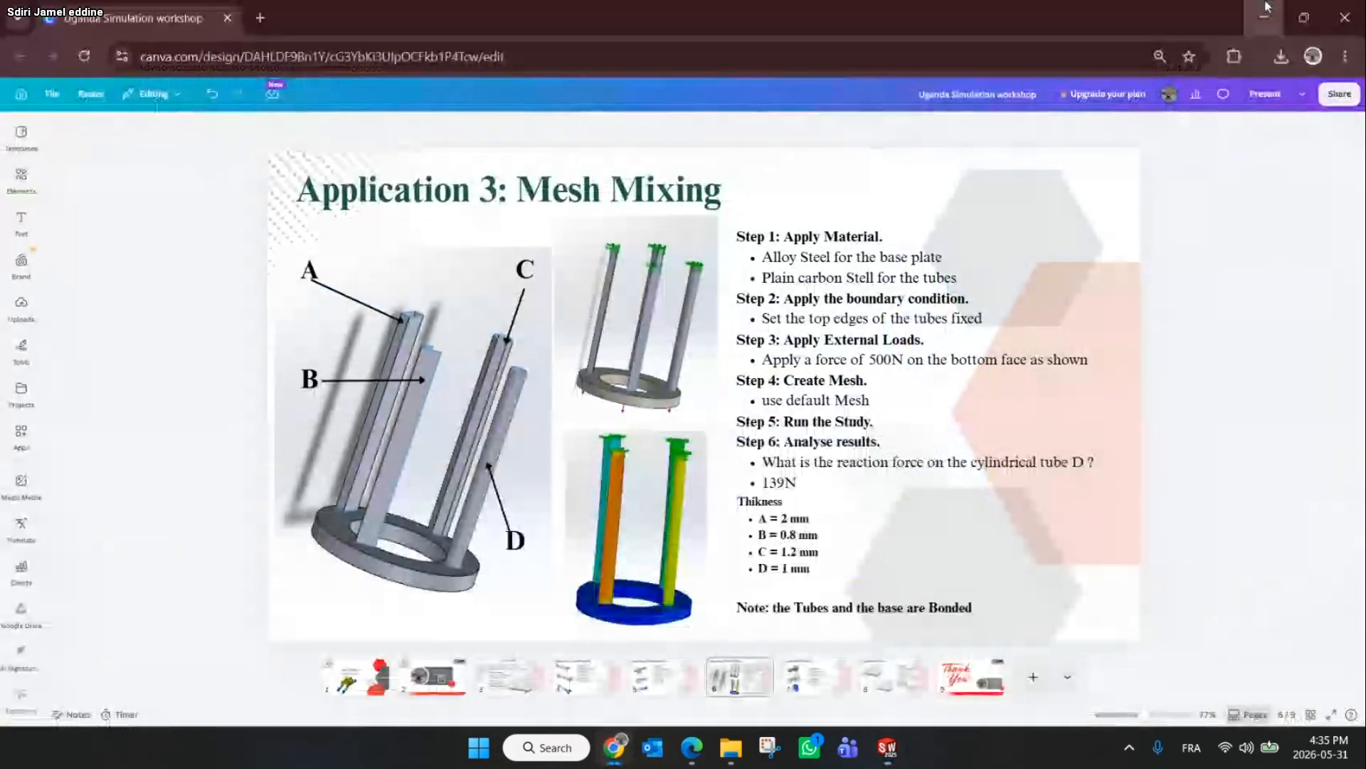
pyautogui.click(1267, 8)
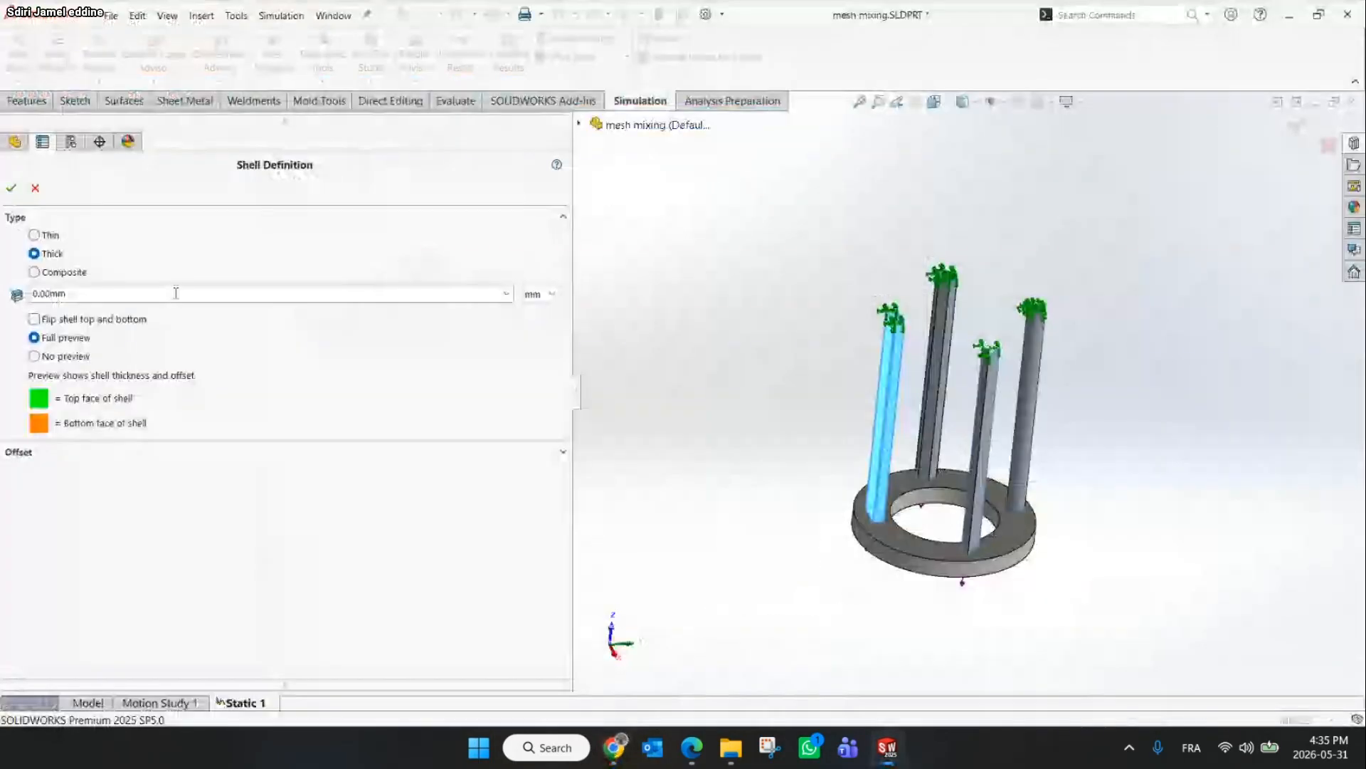
pyautogui.write('2')
pyautogui.press('Return')
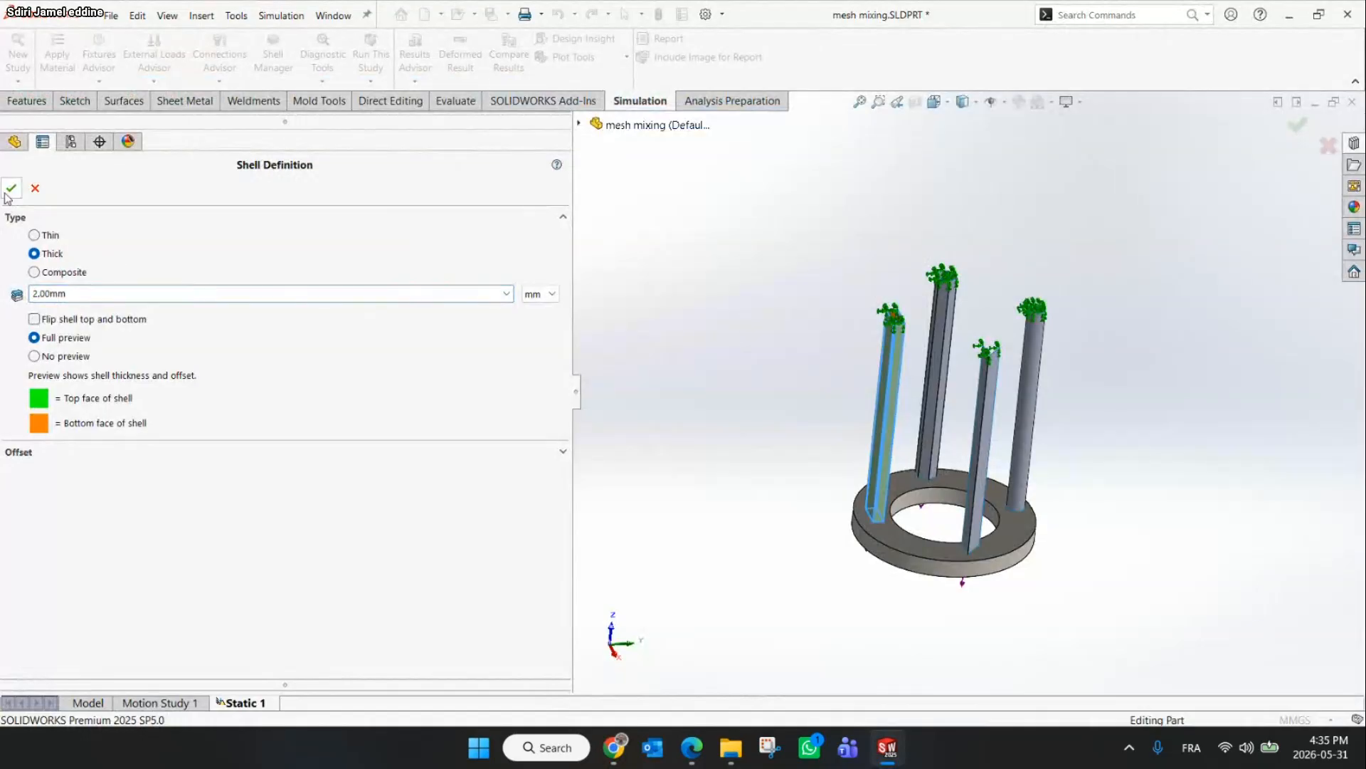
pyautogui.click(8, 191)
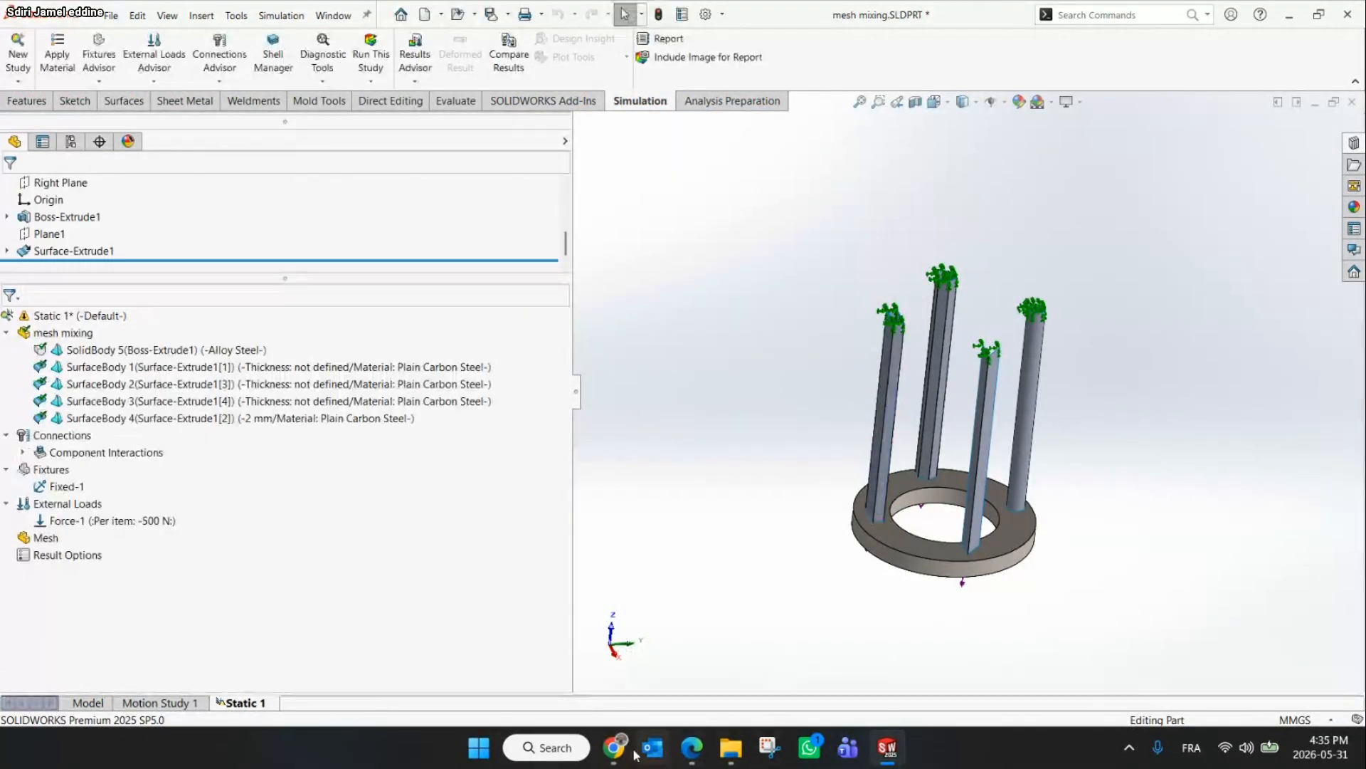
# Check the slide's thickness values for tubes A to D
pyautogui.click(636, 566)
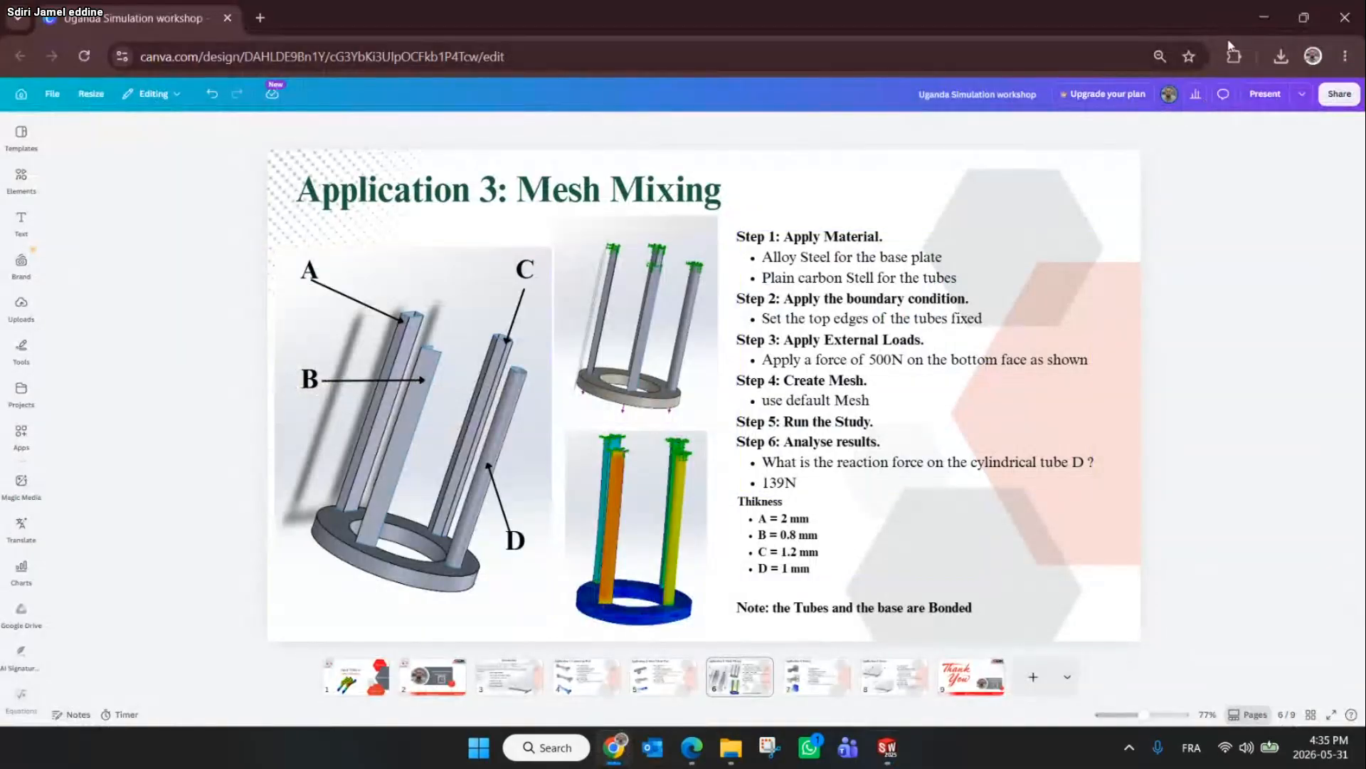
pyautogui.click(1264, 17)
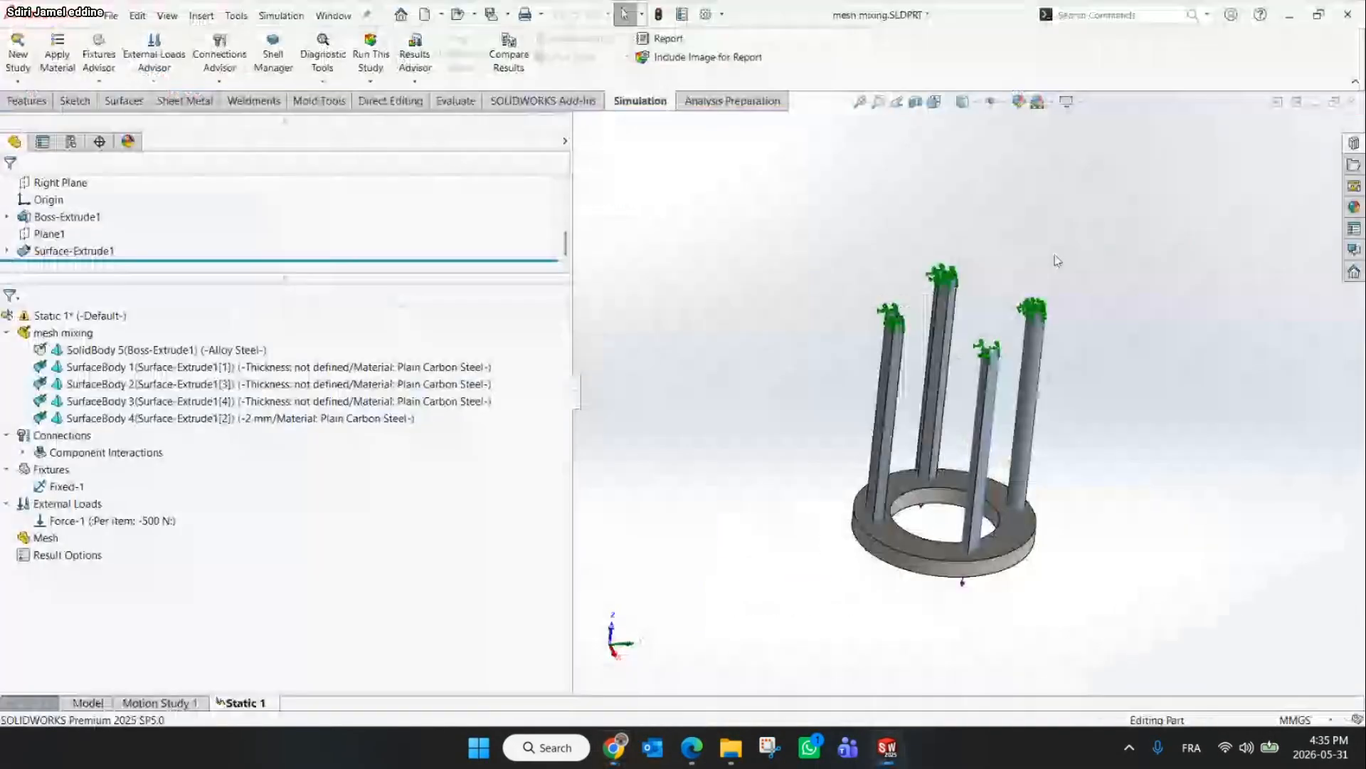
# Define the shell of SurfaceBody 3 (tube B) as Thick with a 0.8 mm thickness
pyautogui.click(991, 388)
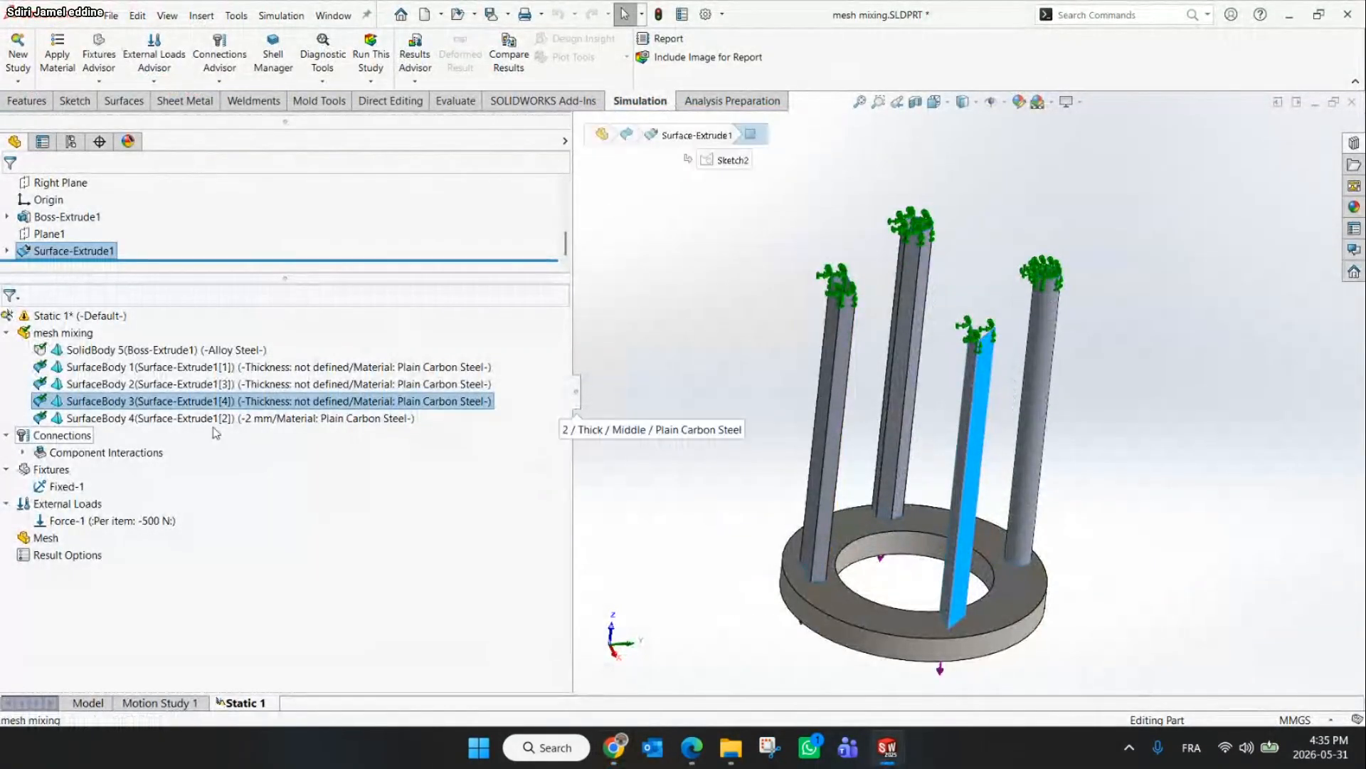
pyautogui.rightClick(118, 409)
pyautogui.click(199, 477)
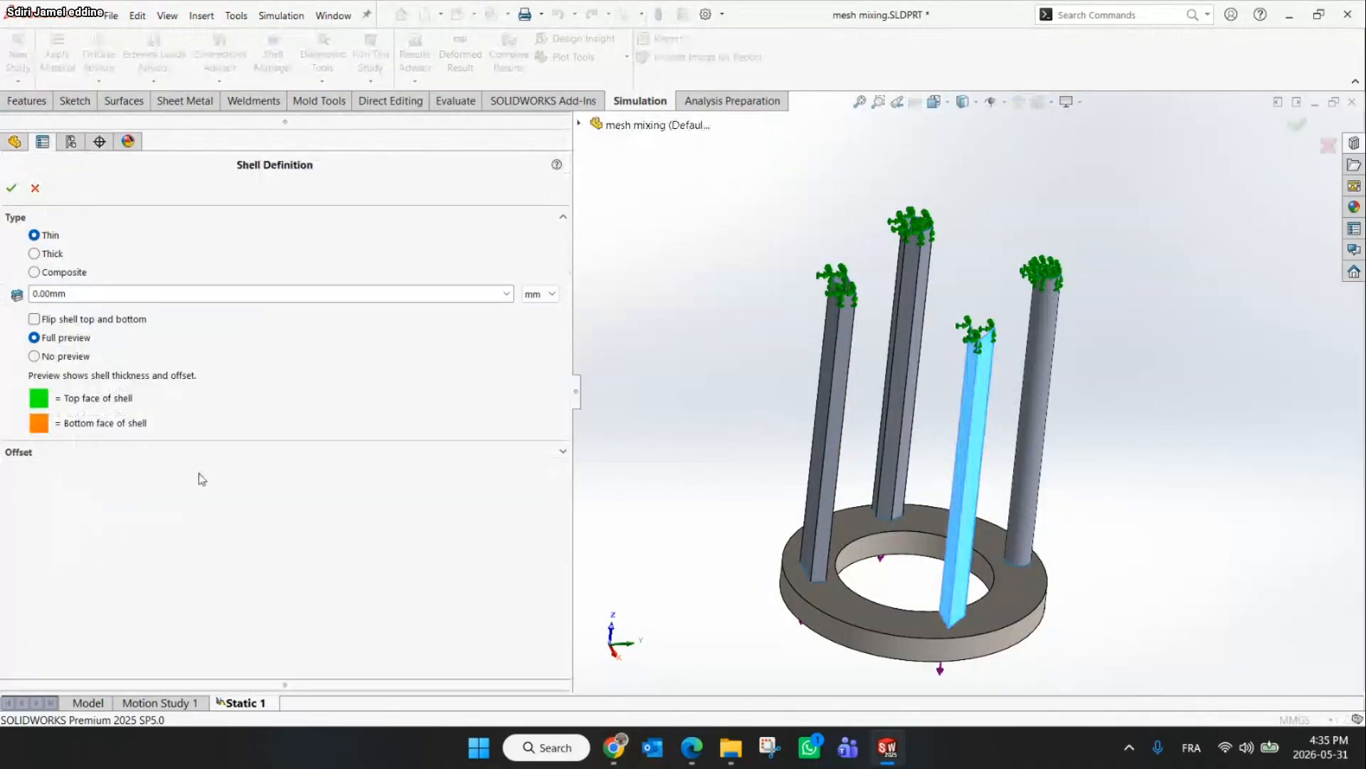
pyautogui.click(34, 254)
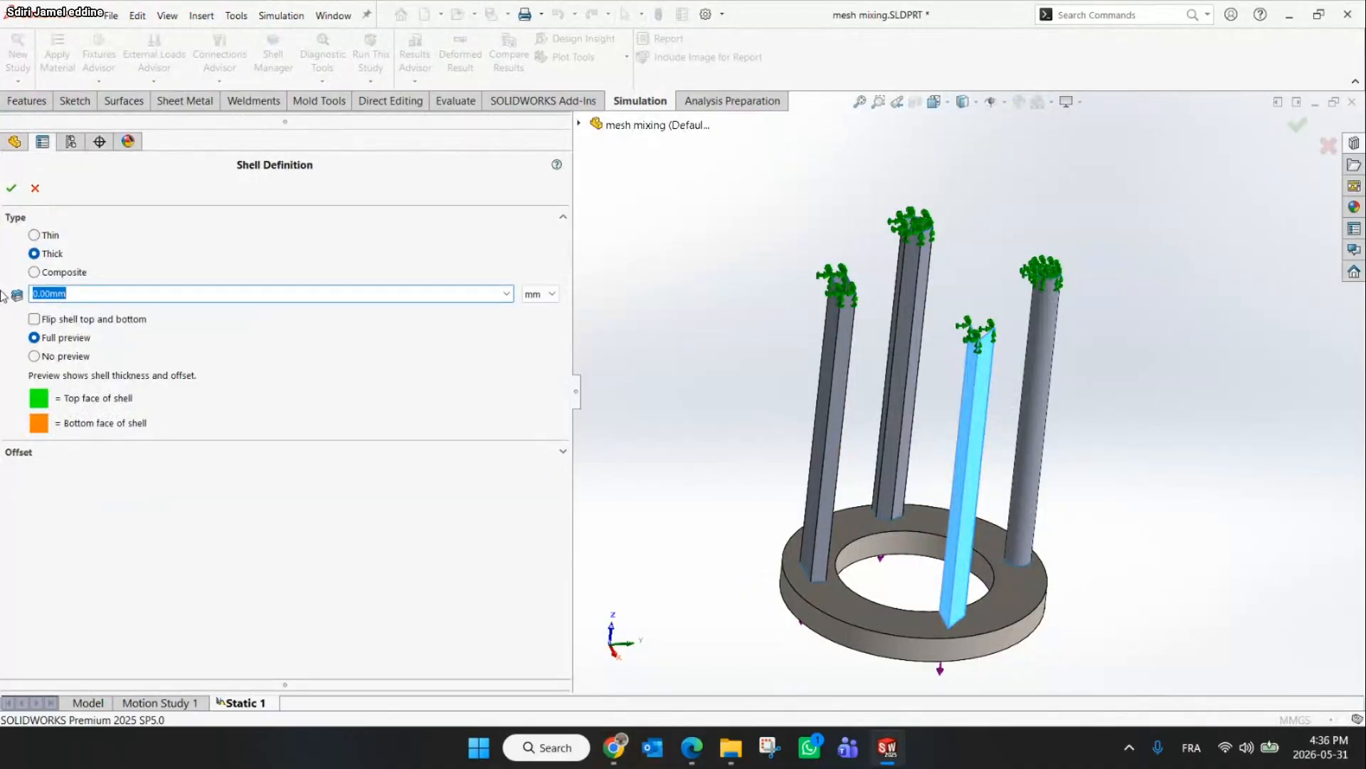
pyautogui.write('0/')
pyautogui.click(12, 190)
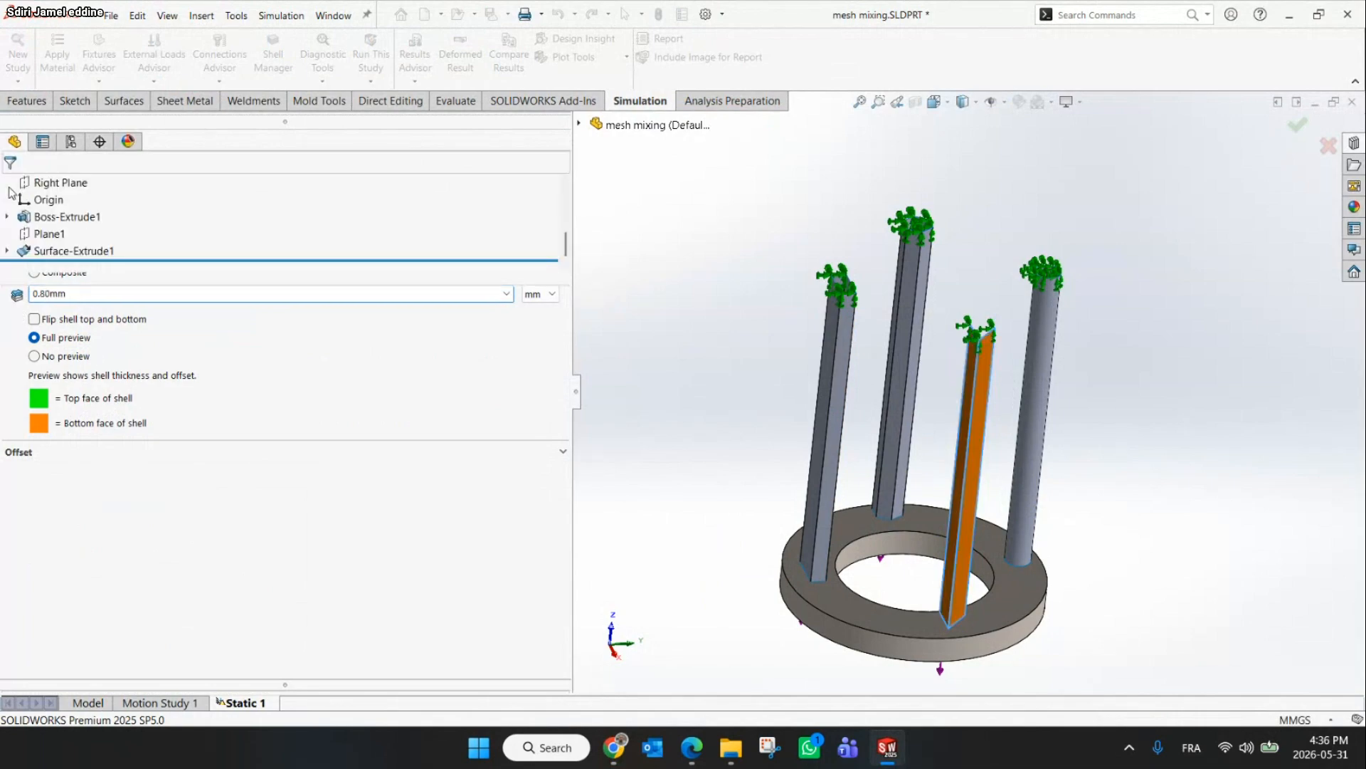
# Check the slide's thickness values again
pyautogui.click(627, 765)
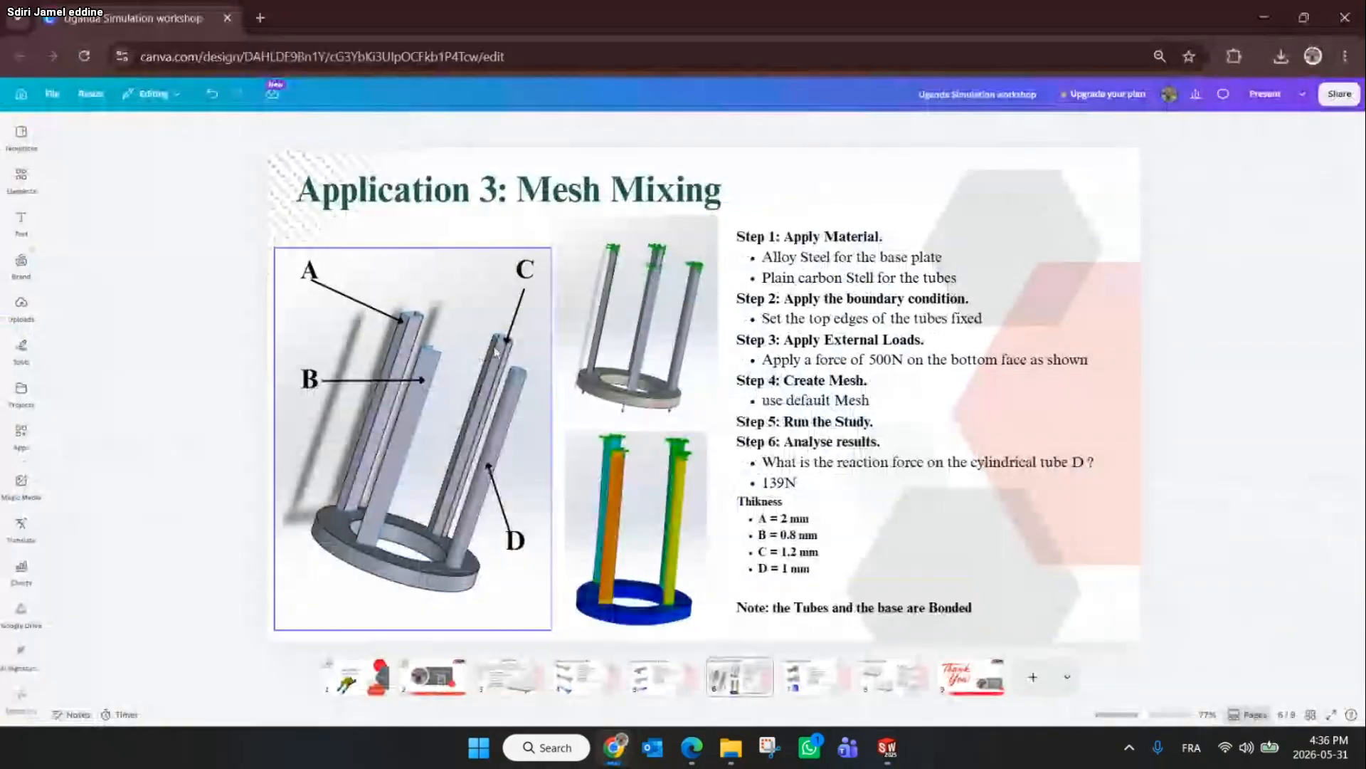
pyautogui.click(1264, 17)
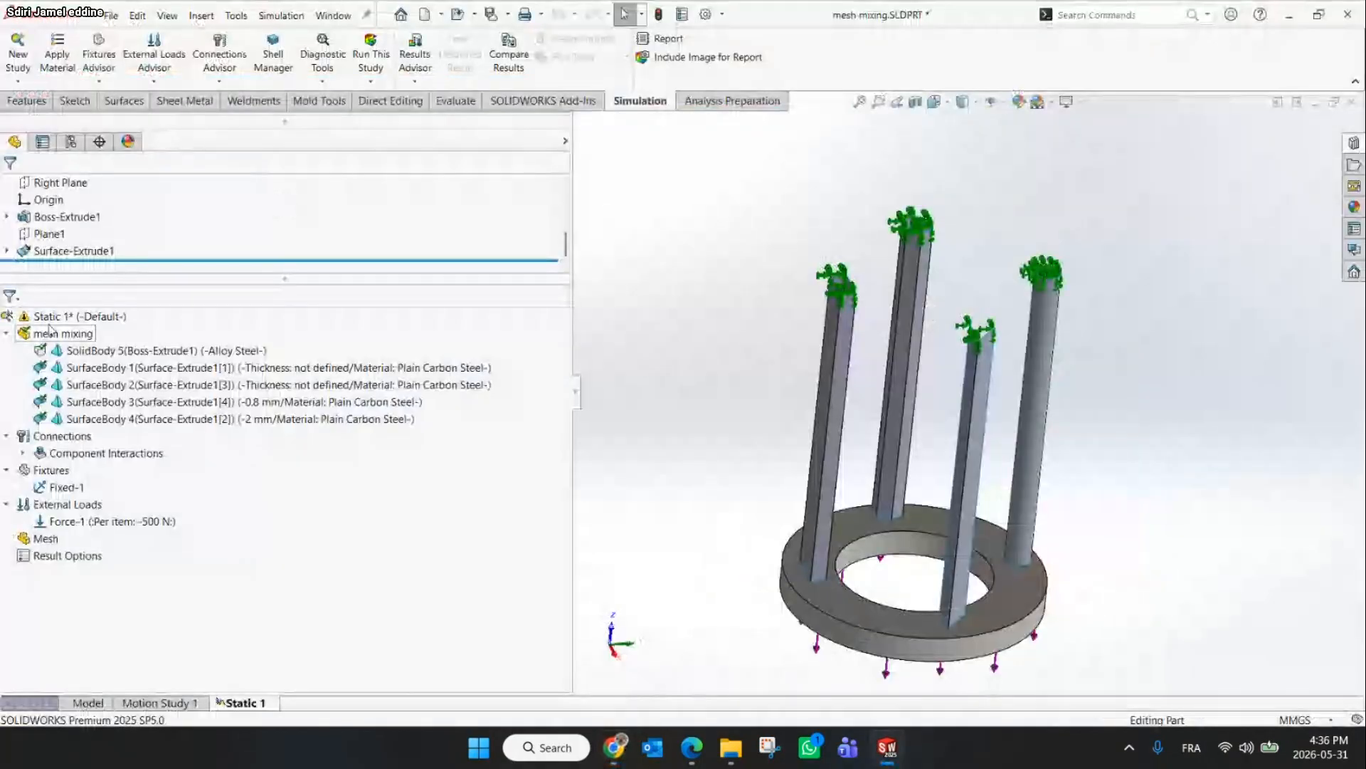
# Define the shell of SurfaceBody 2 (tube C) as Thick with a 1.2 mm thickness
pyautogui.rightClick(112, 408)
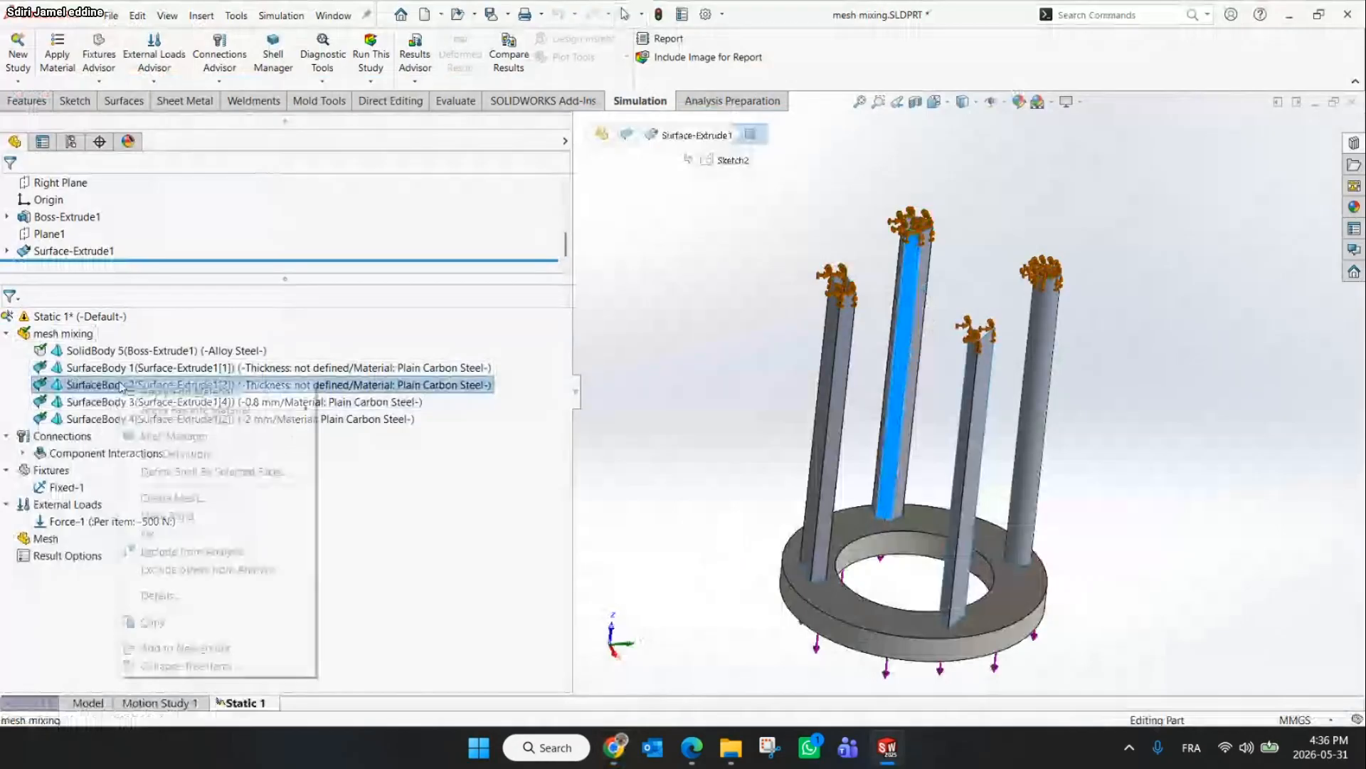
pyautogui.click(206, 452)
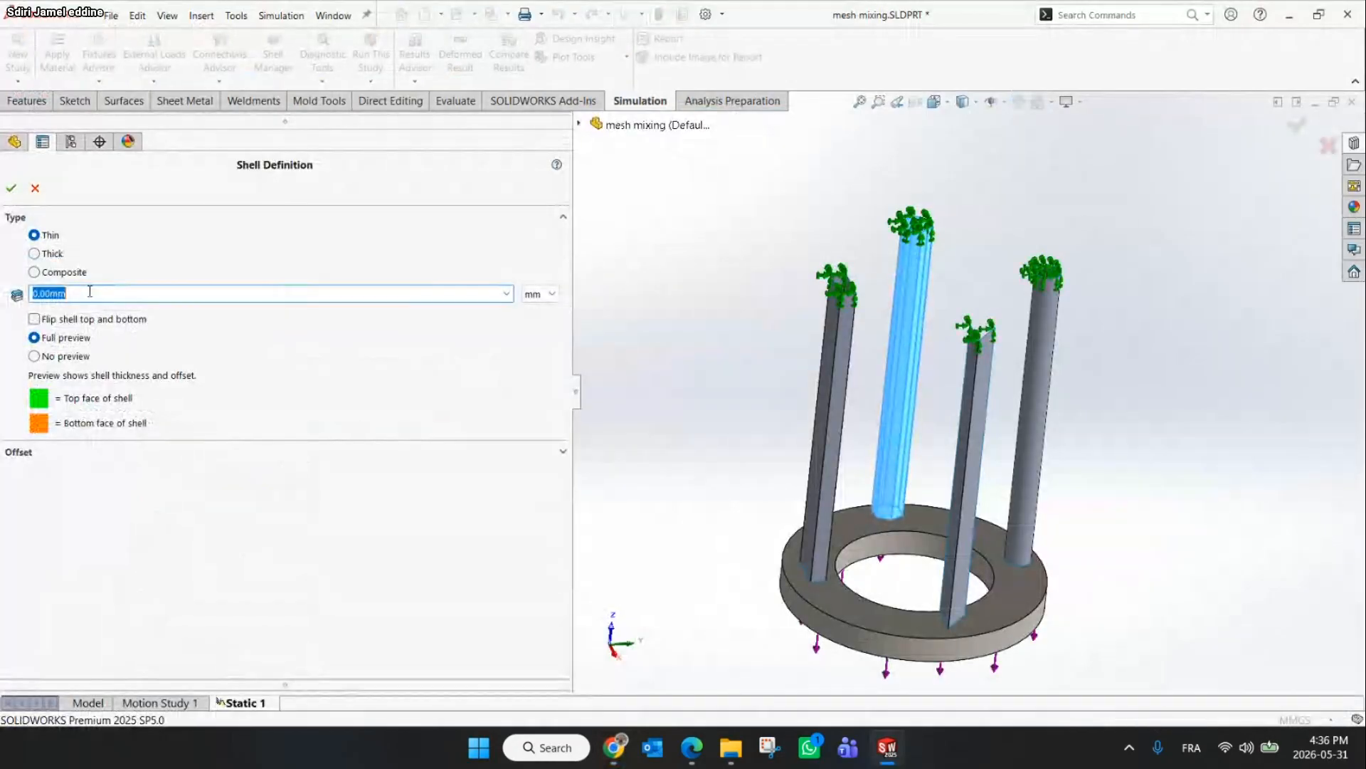
pyautogui.click(33, 254)
pyautogui.click(67, 293)
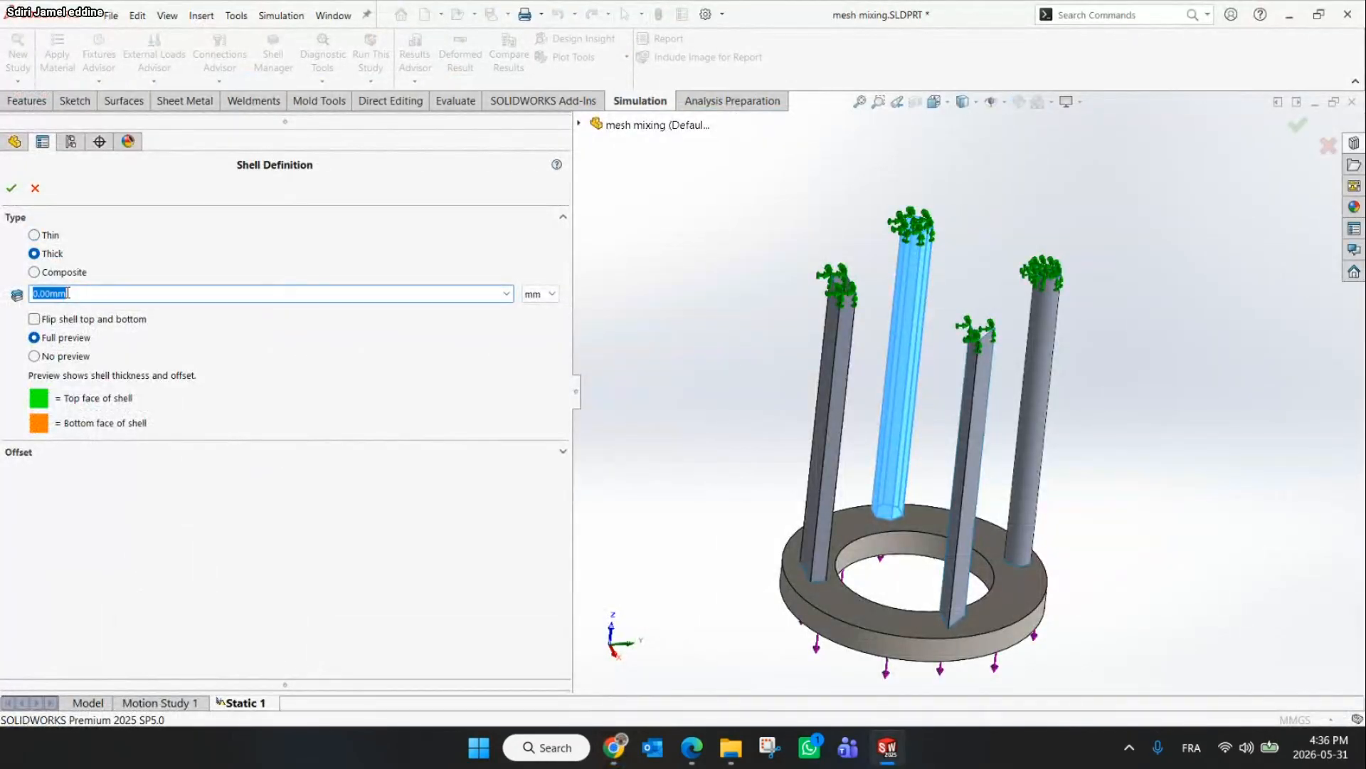
pyautogui.click(11, 187)
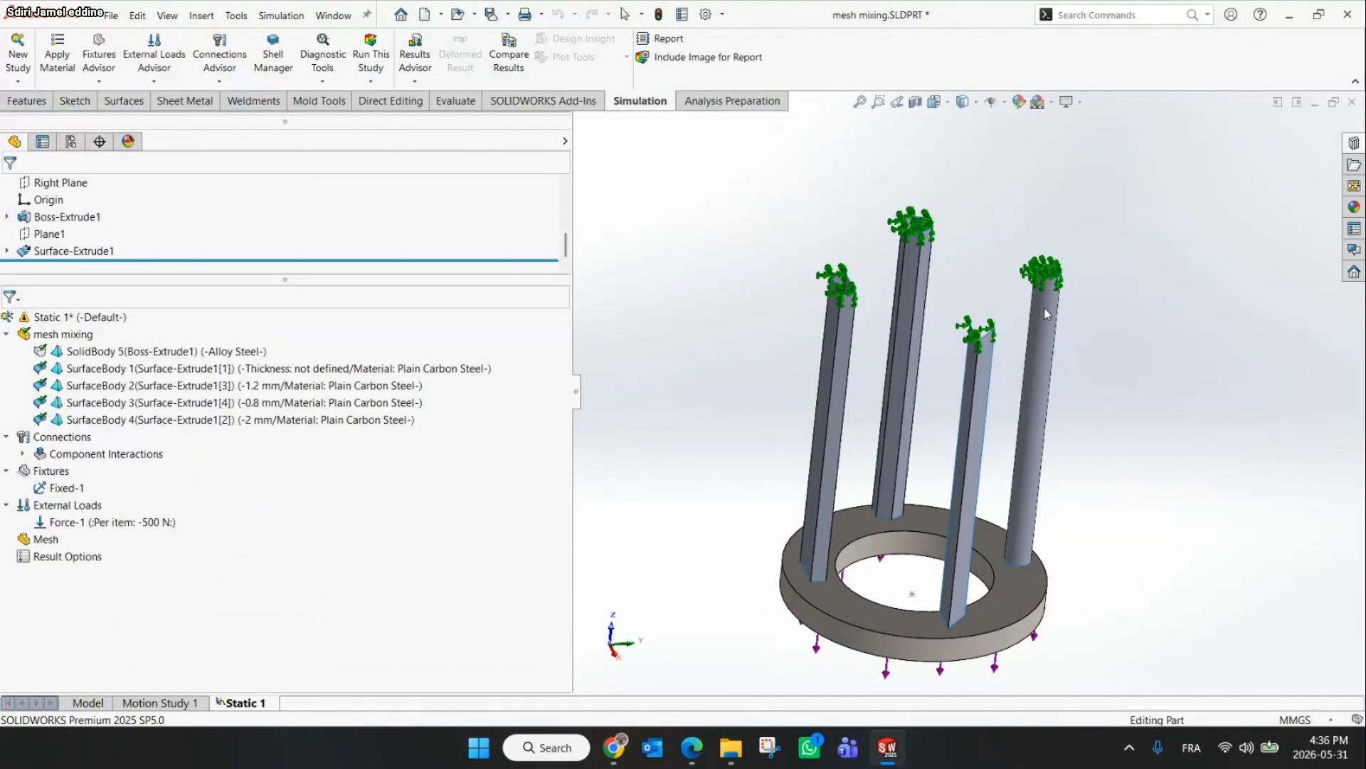
# Check the slide's thickness value for tube D
pyautogui.click(613, 747)
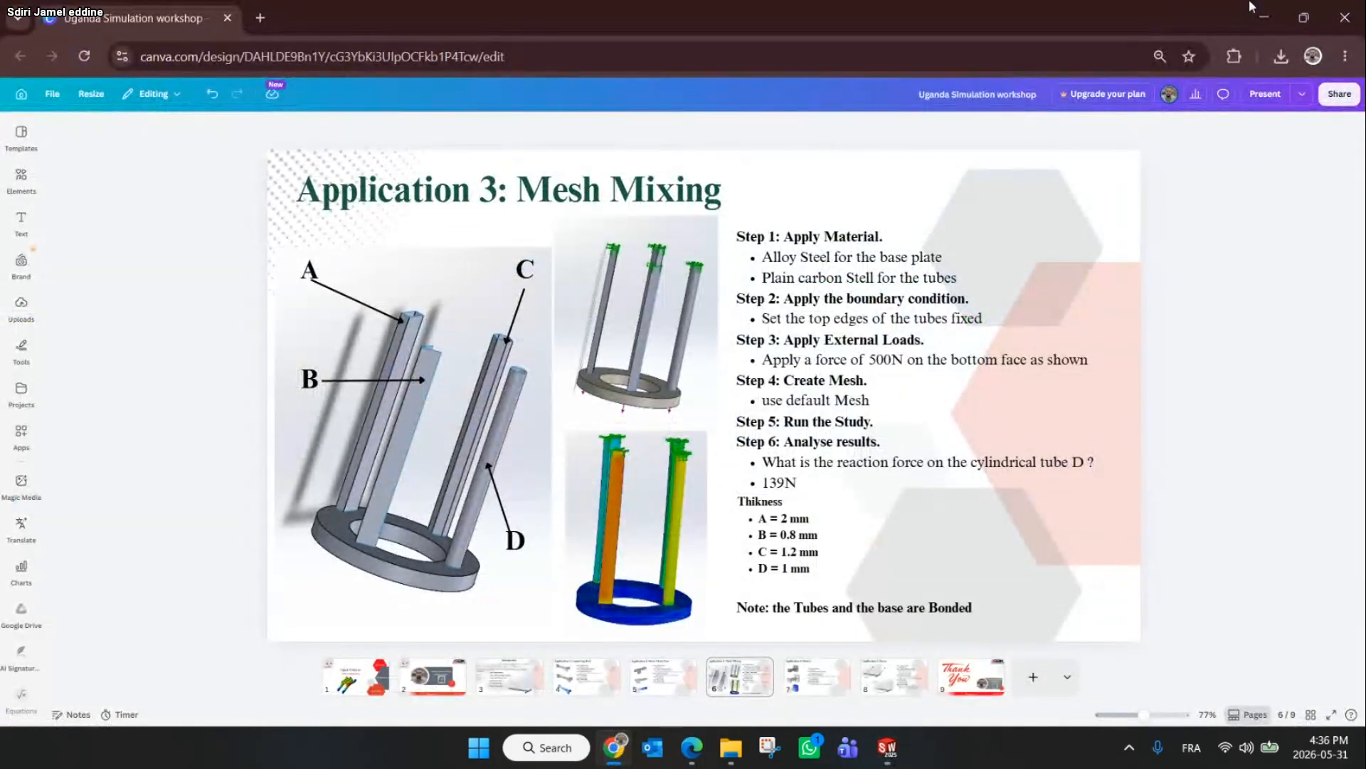
pyautogui.click(1264, 17)
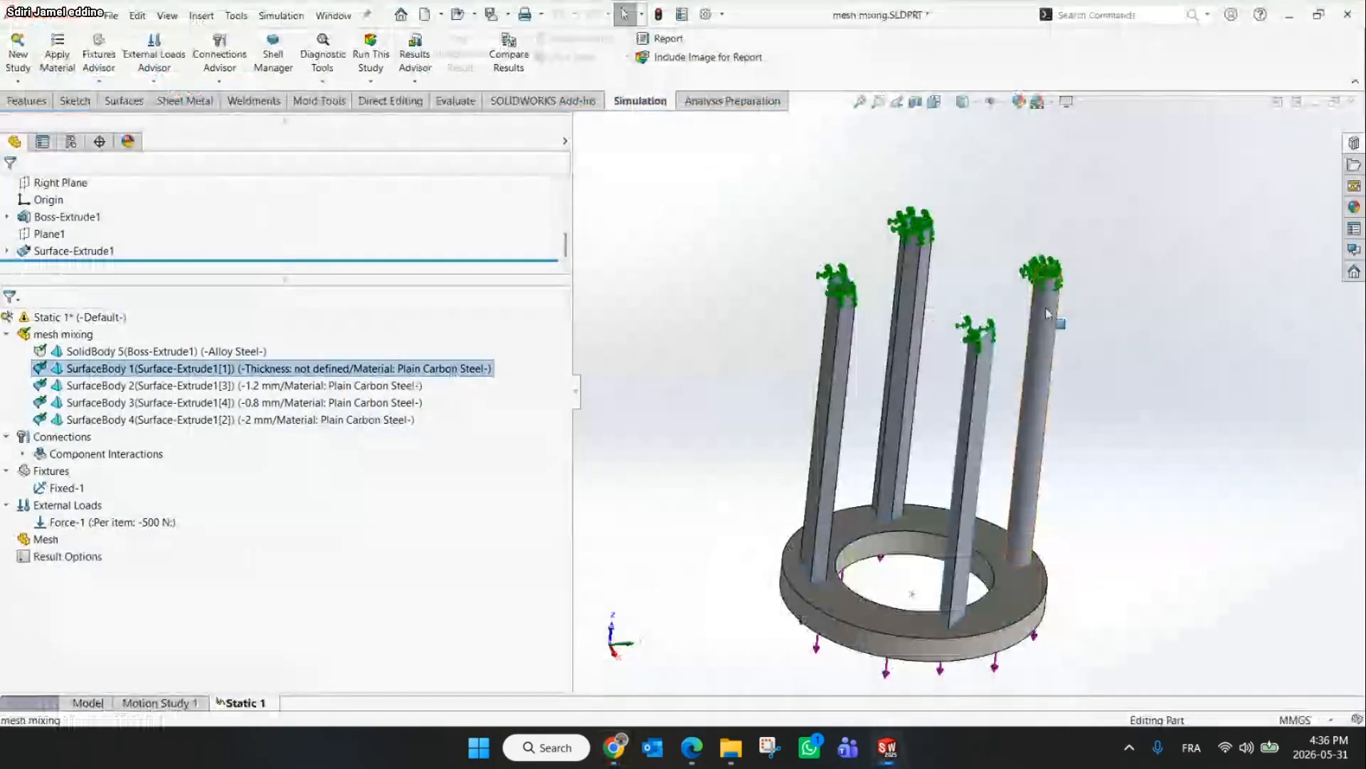
# Define the shell of SurfaceBody 1 (tube D) as Thick with a 1 mm thickness
pyautogui.rightClick(205, 368)
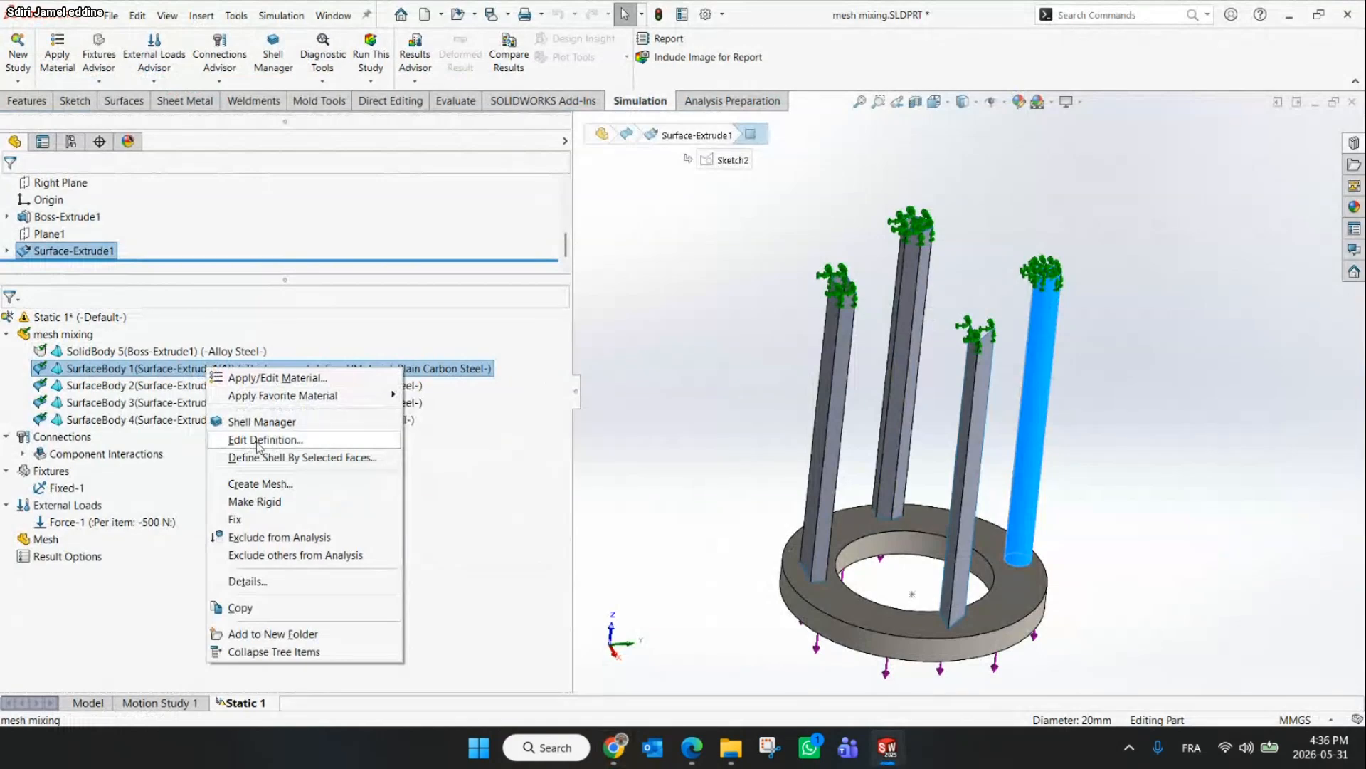
pyautogui.click(301, 446)
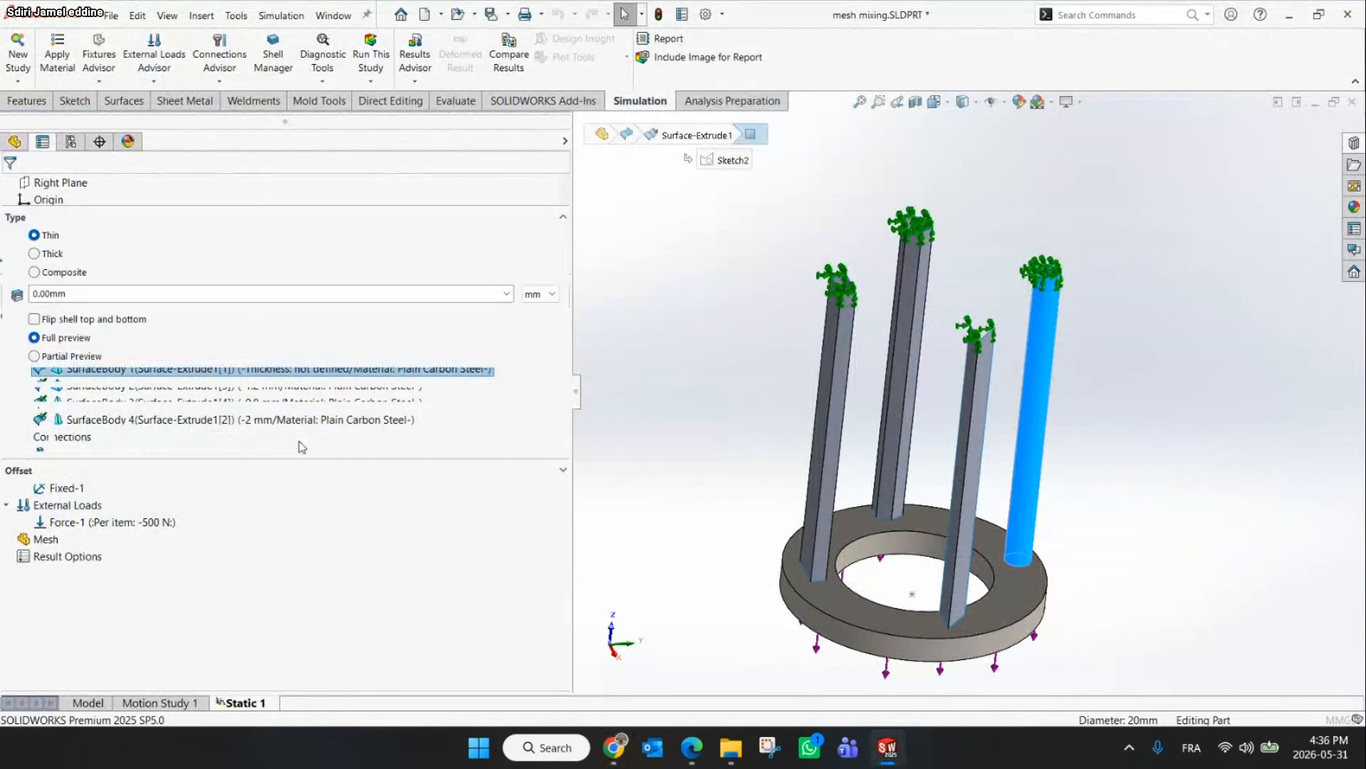
pyautogui.doubleClick(64, 293)
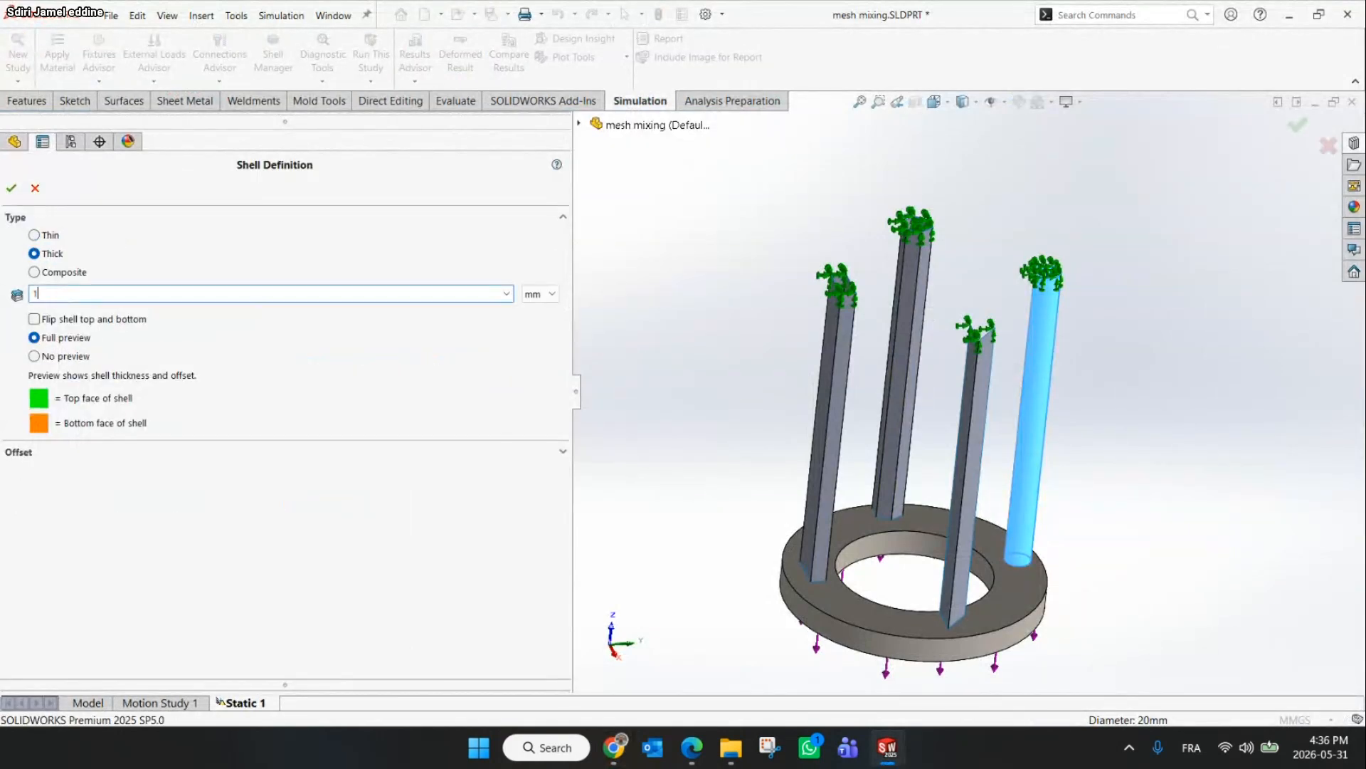
pyautogui.write('1')
pyautogui.press('Return')
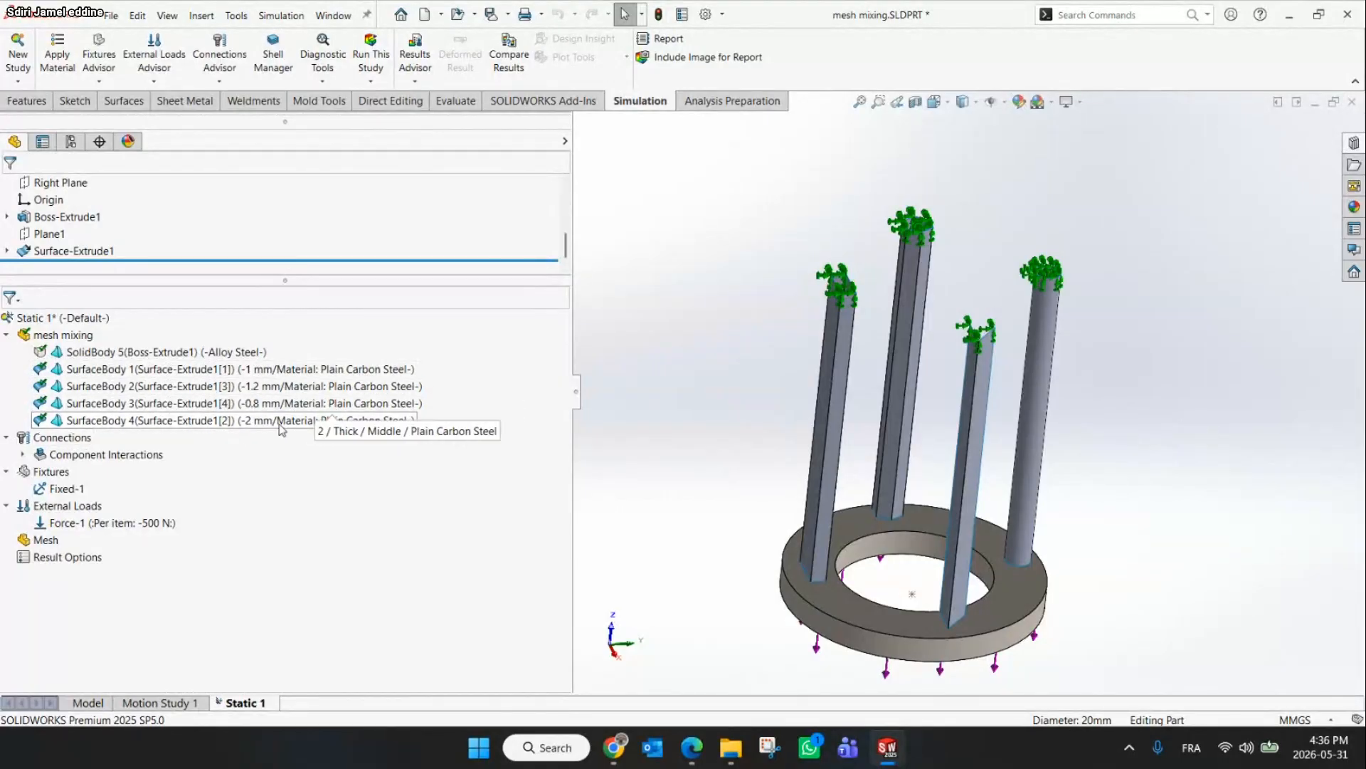
# Inspect where the tube ends meet the top face of the base in the model
pyautogui.click(612, 749)
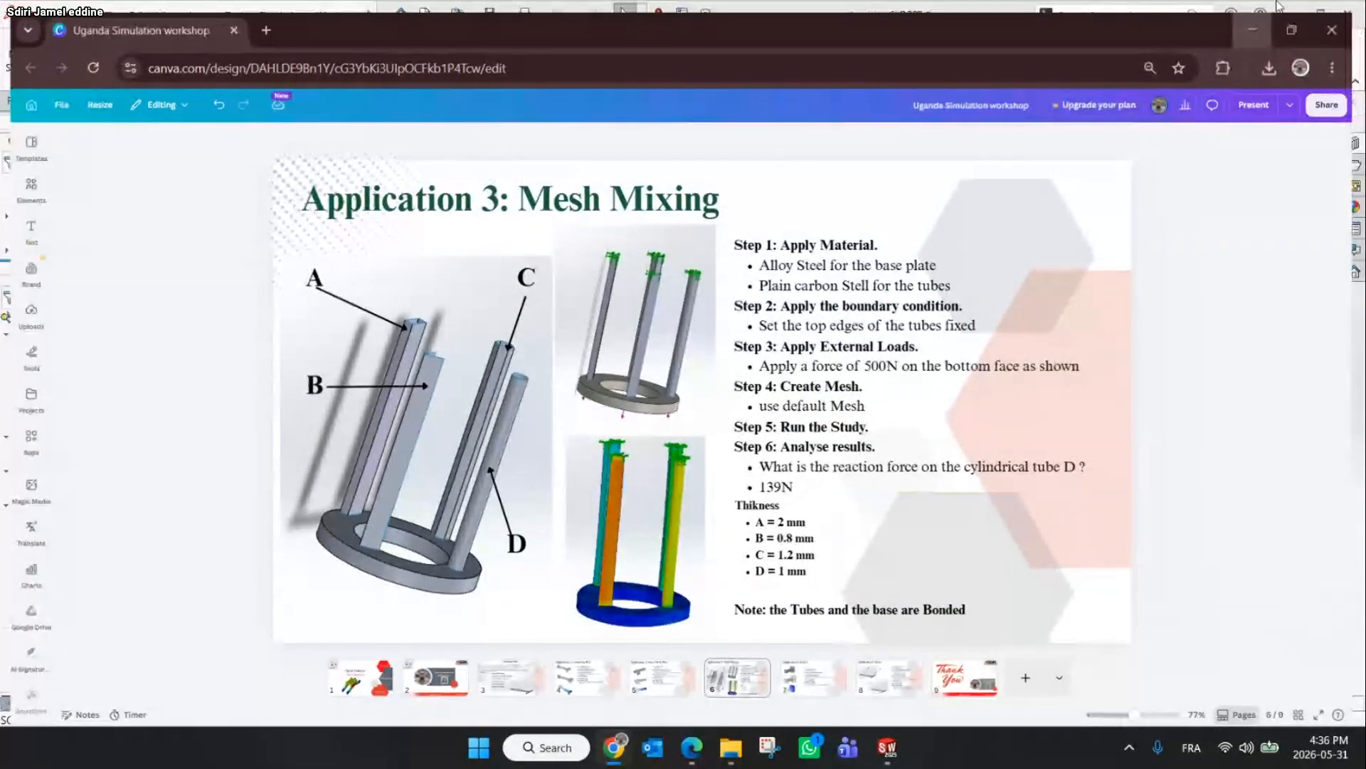
pyautogui.hotkey('alt', 'Tab')
pyautogui.click(935, 101)
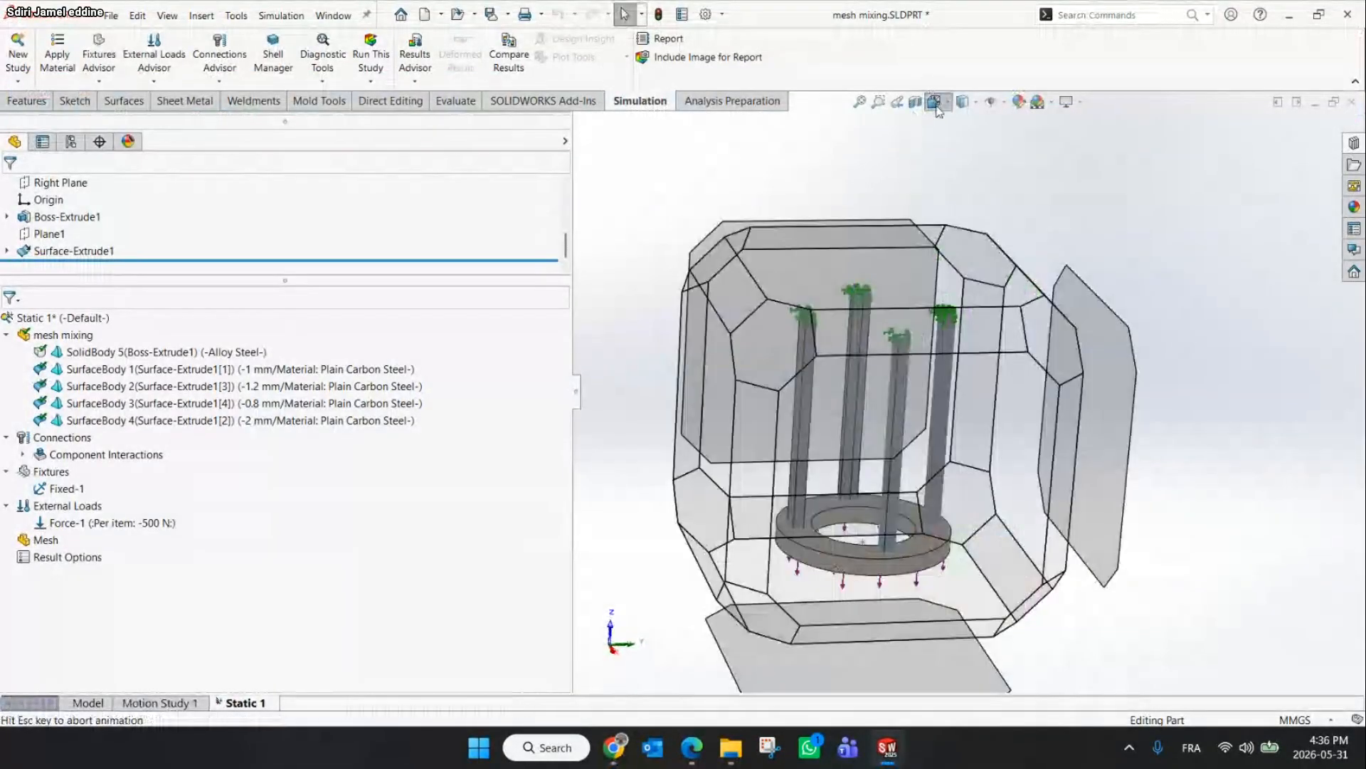
pyautogui.click(806, 478)
pyautogui.scroll(-3, 925, 541)
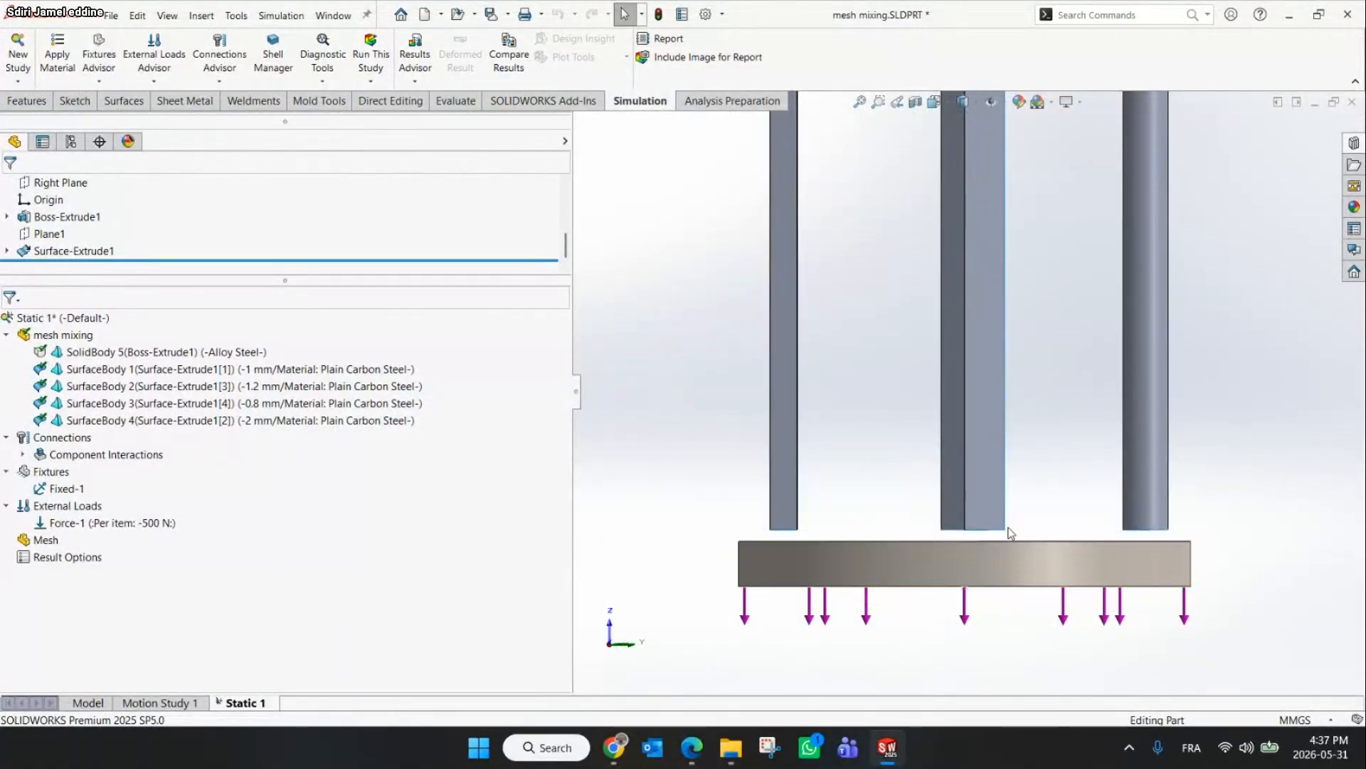
pyautogui.moveTo(841, 526); pyautogui.dragTo(840, 563, button='middle')
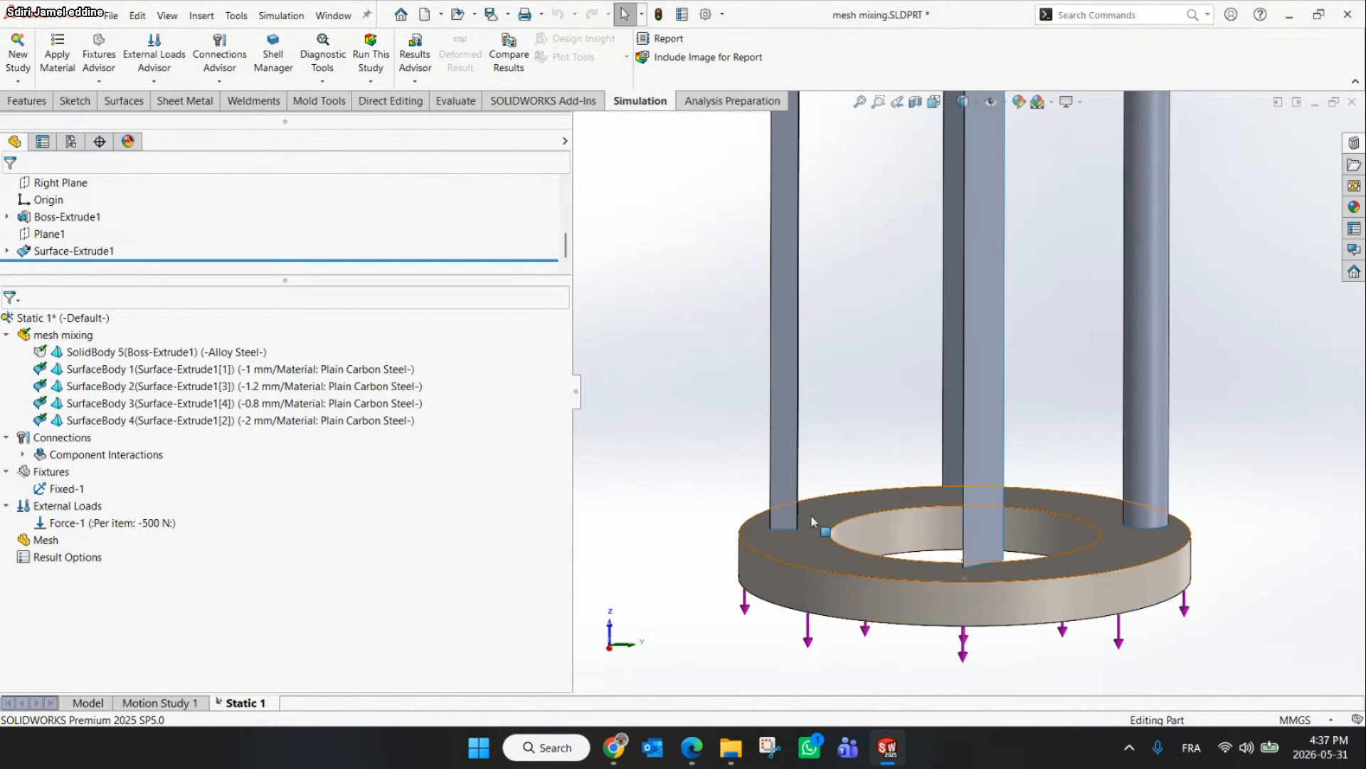
pyautogui.scroll(-5, 925, 541)
pyautogui.scroll(-2, 947, 527)
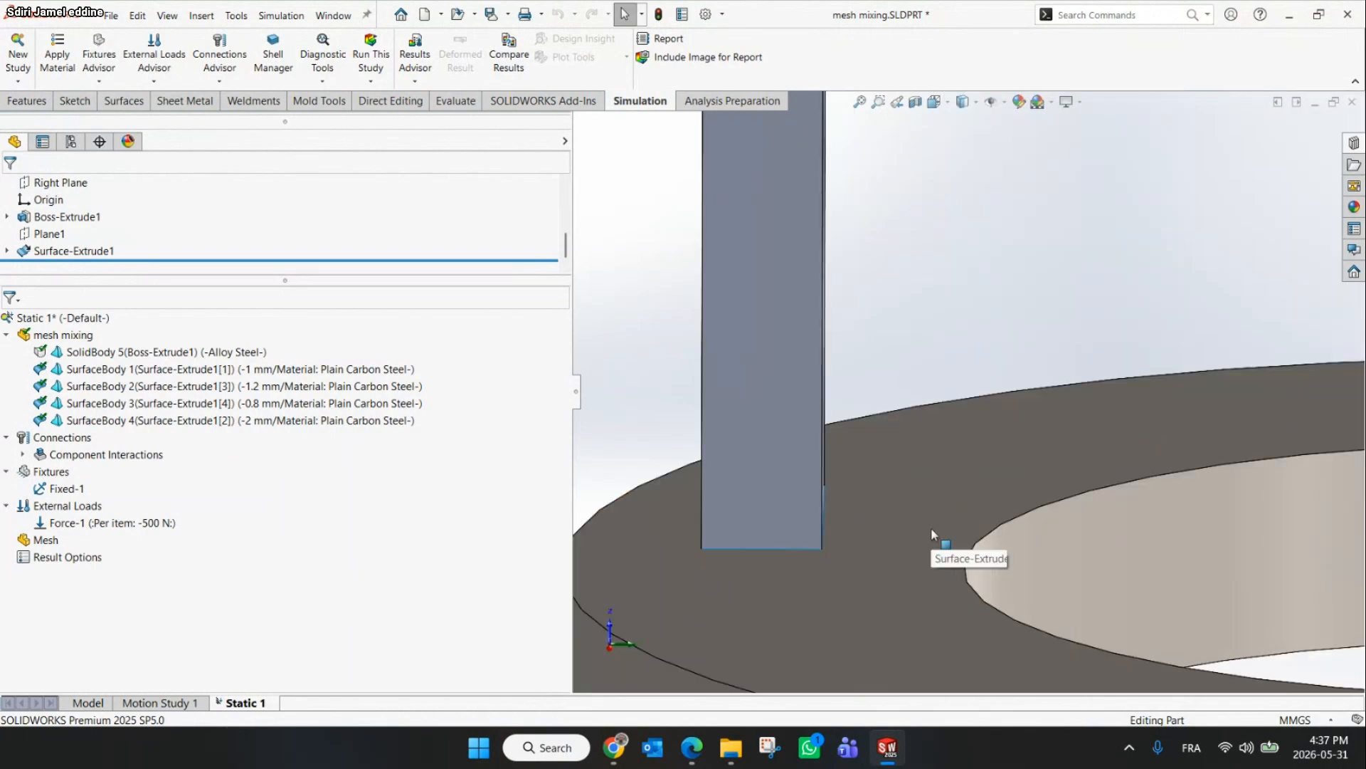
pyautogui.moveTo(792, 561); pyautogui.dragTo(911, 504, button='middle')
pyautogui.click(873, 496)
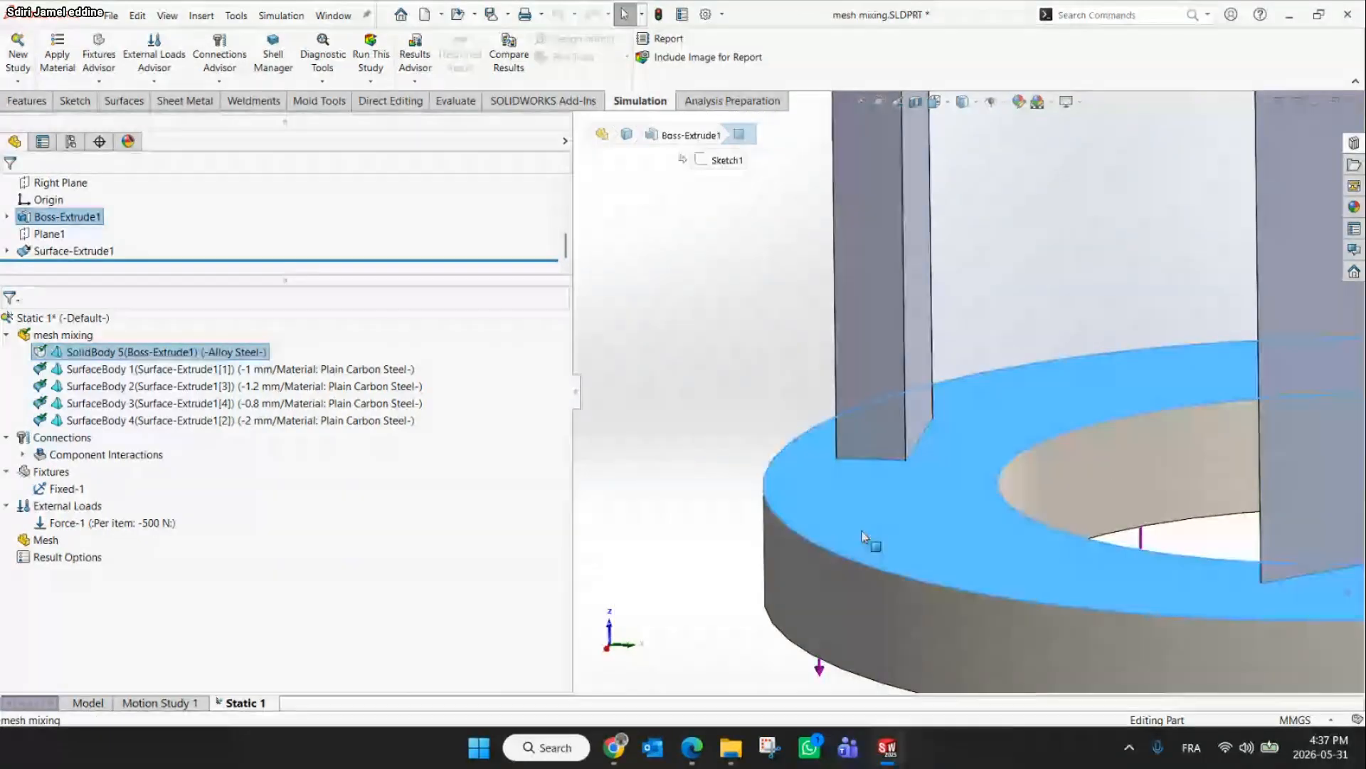
pyautogui.click(657, 533)
pyautogui.scroll(1, 1021, 528)
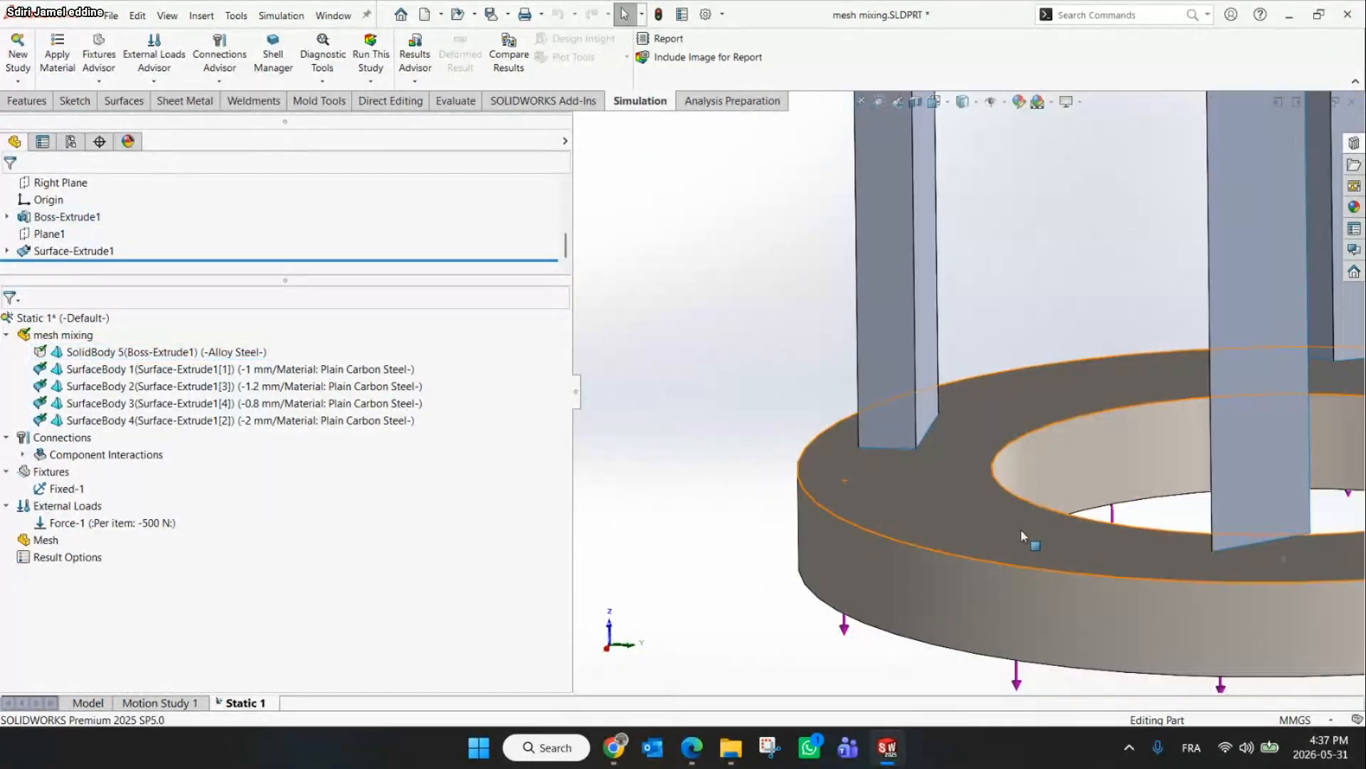
# Start a Bonded local interaction and pick the bottom edges of the first rectangular tubes where they meet the base
pyautogui.click(219, 81)
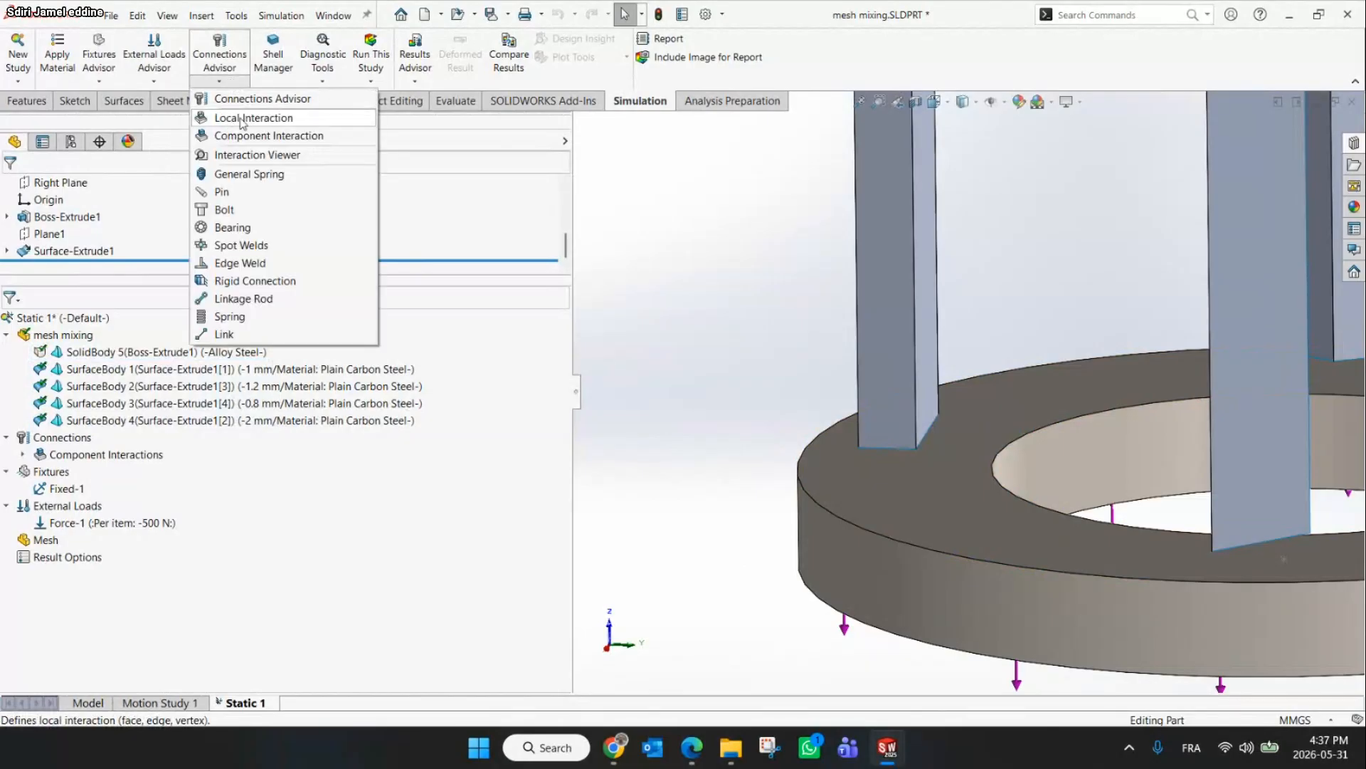
pyautogui.click(241, 119)
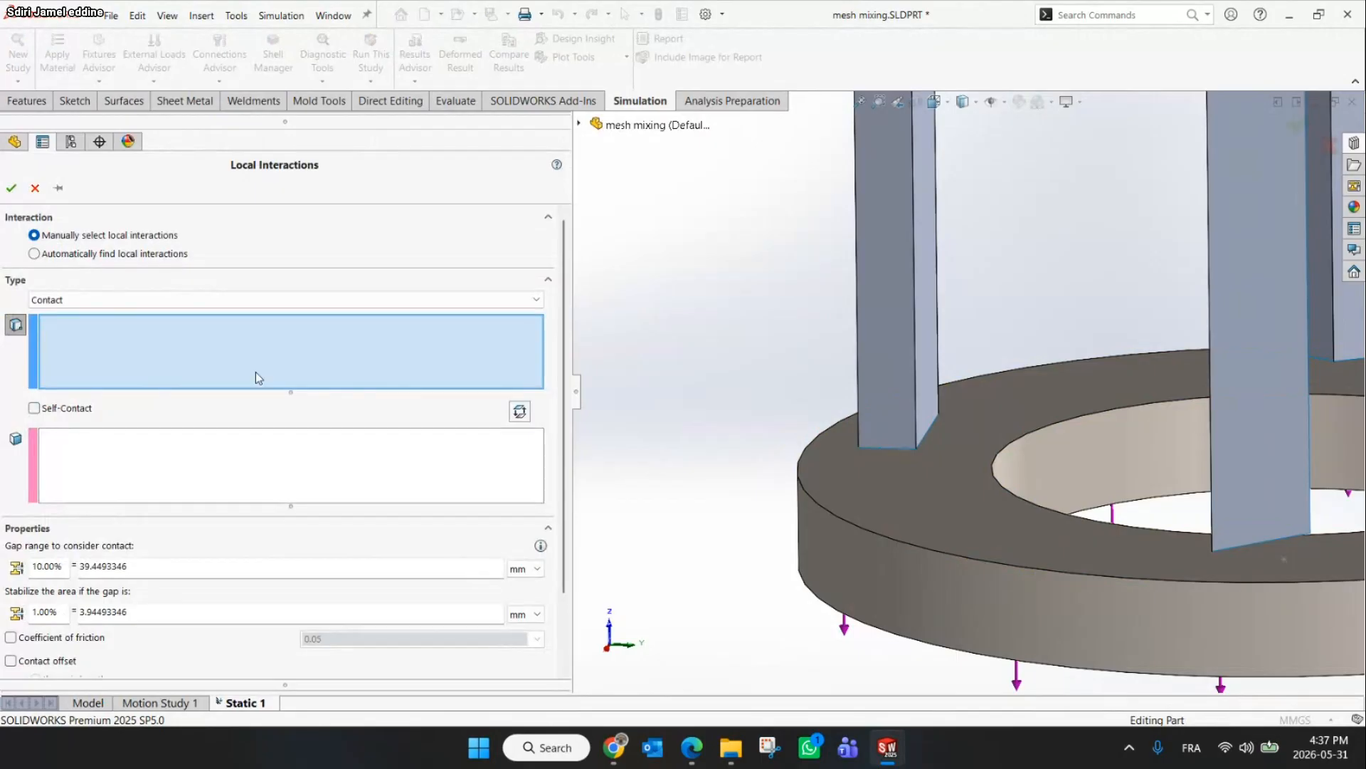
pyautogui.click(173, 299)
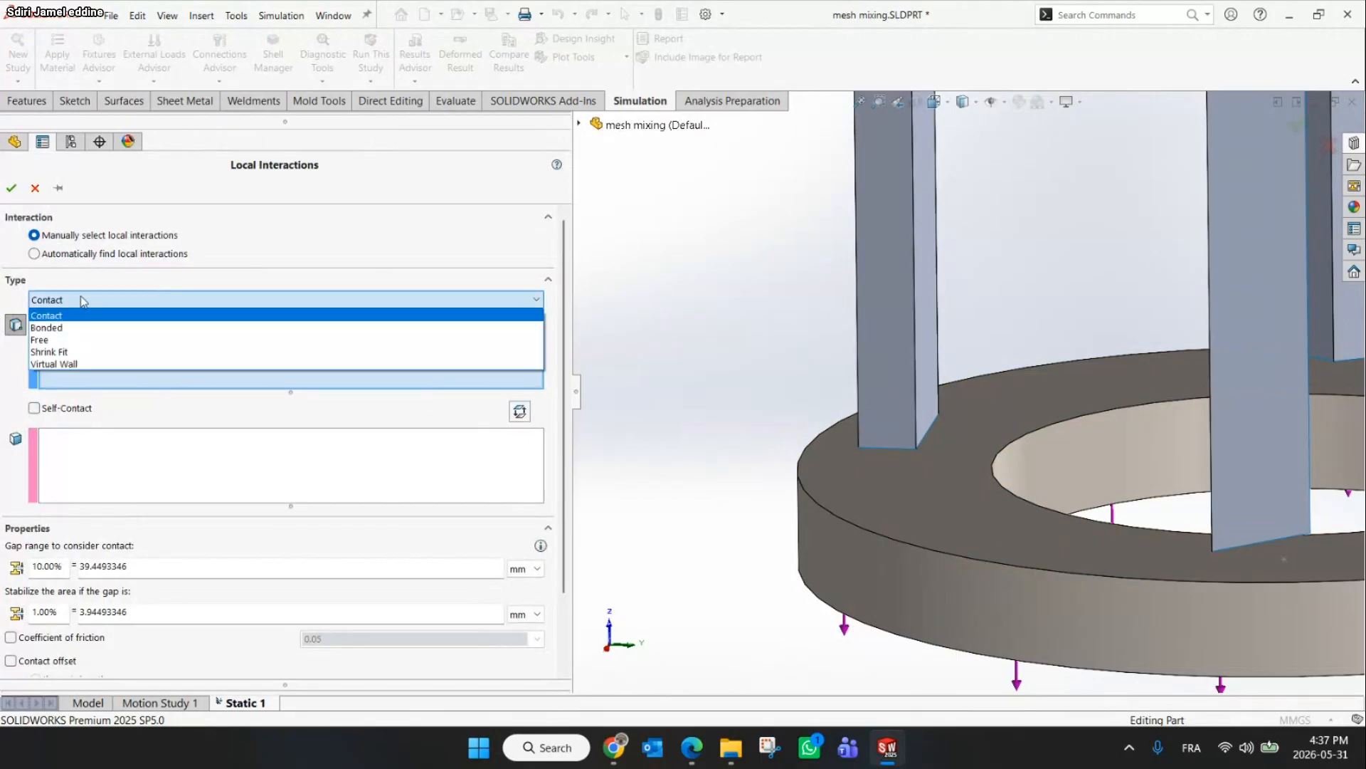
pyautogui.click(75, 328)
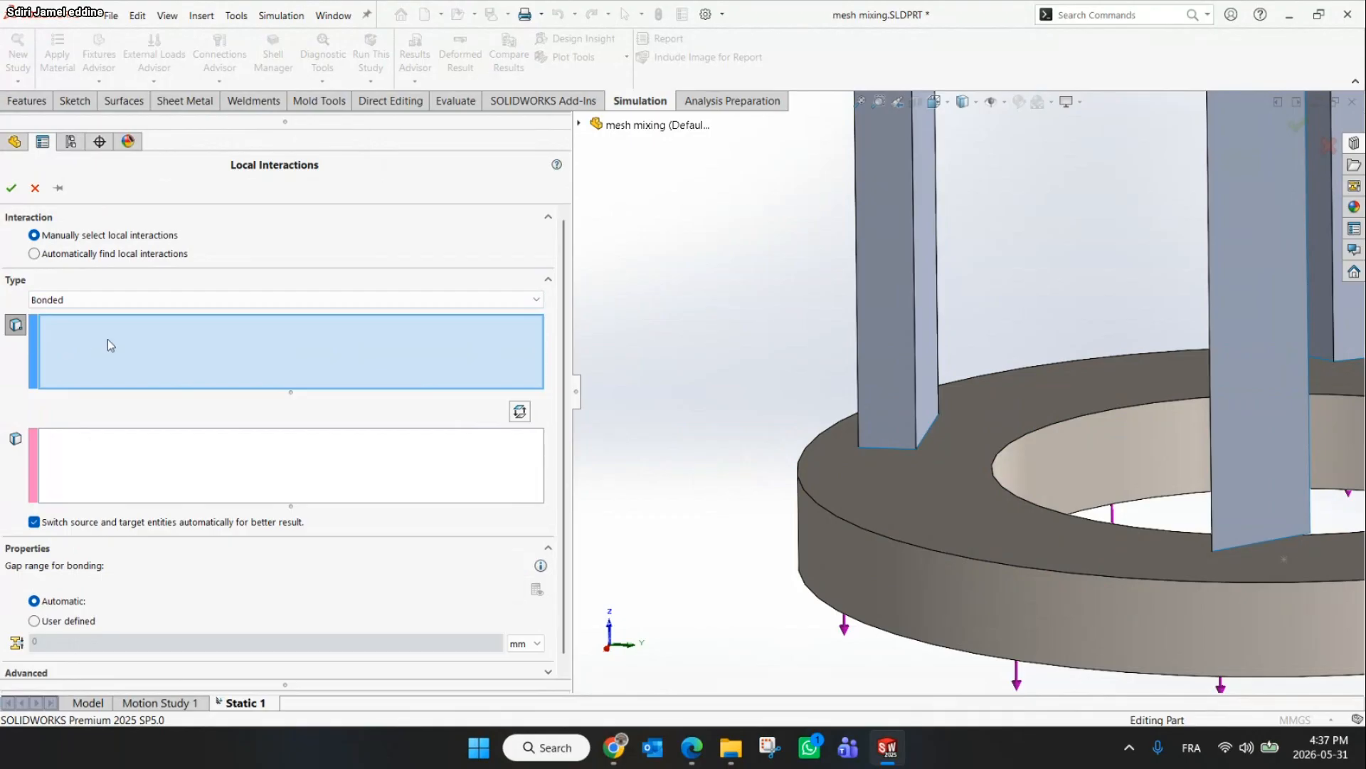
pyautogui.scroll(2, 997, 427)
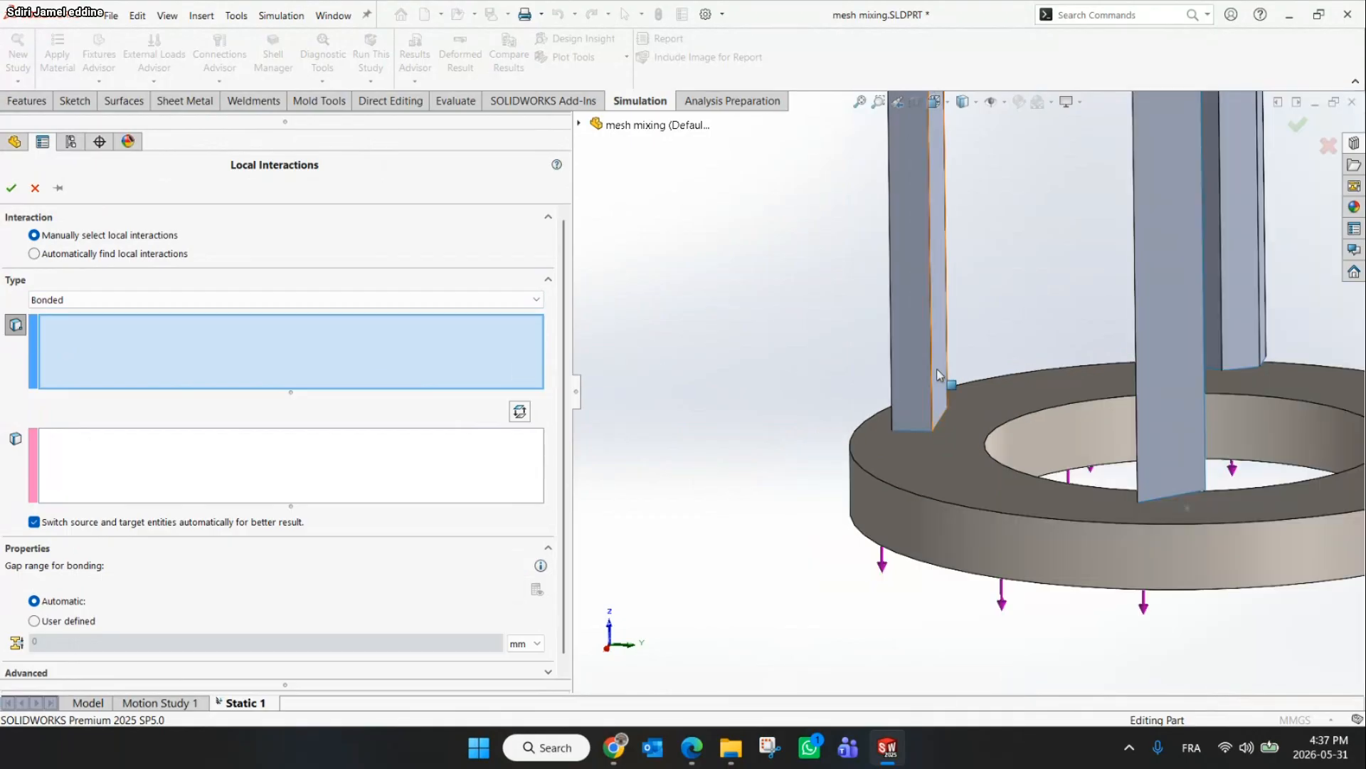
pyautogui.scroll(-5, 936, 431)
pyautogui.click(898, 428)
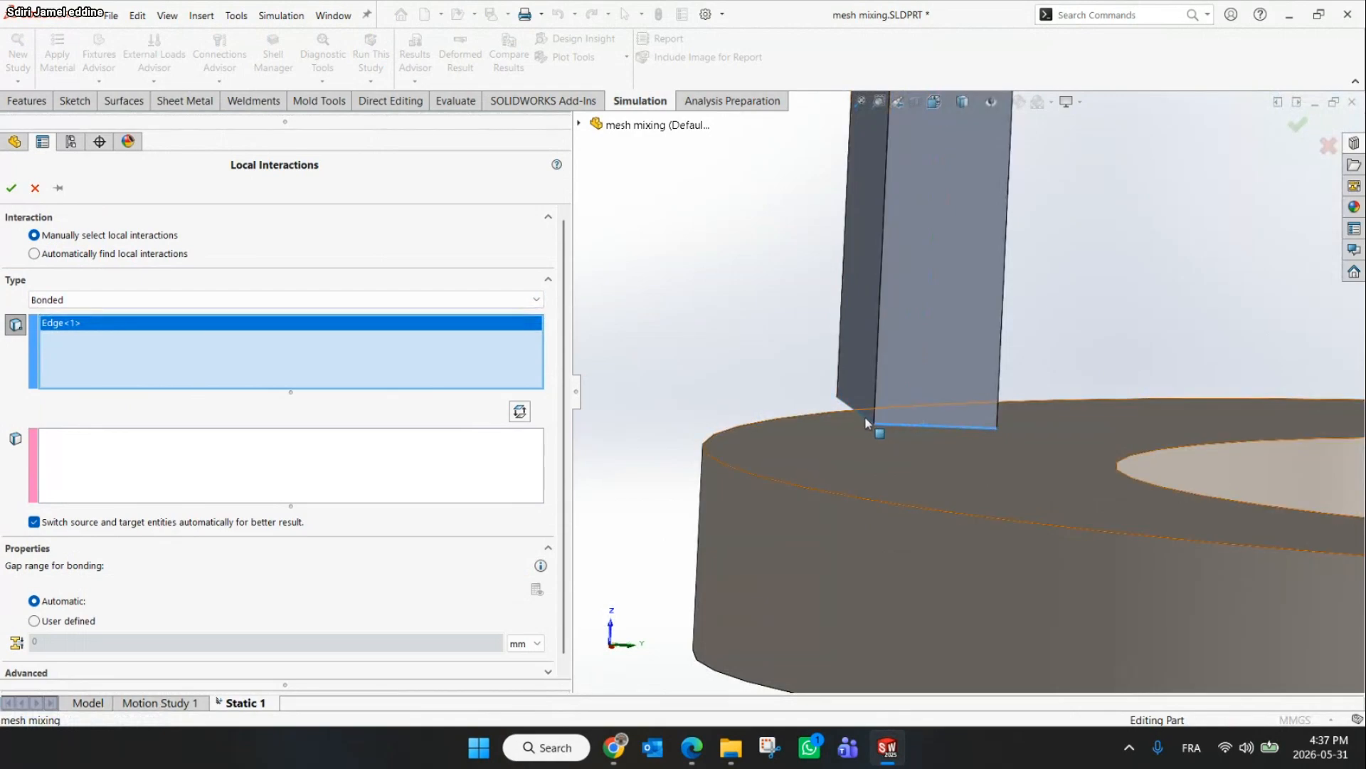
pyautogui.moveTo(873, 419)
pyautogui.mouseDown(button='middle')
pyautogui.moveTo(918, 402)
pyautogui.moveTo(1122, 434)
pyautogui.moveTo(854, 420)
pyautogui.mouseUp(button='middle')
pyautogui.scroll(-4, 877, 427)
pyautogui.click(877, 428)
pyautogui.scroll(5, 880, 428)
pyautogui.click(848, 416)
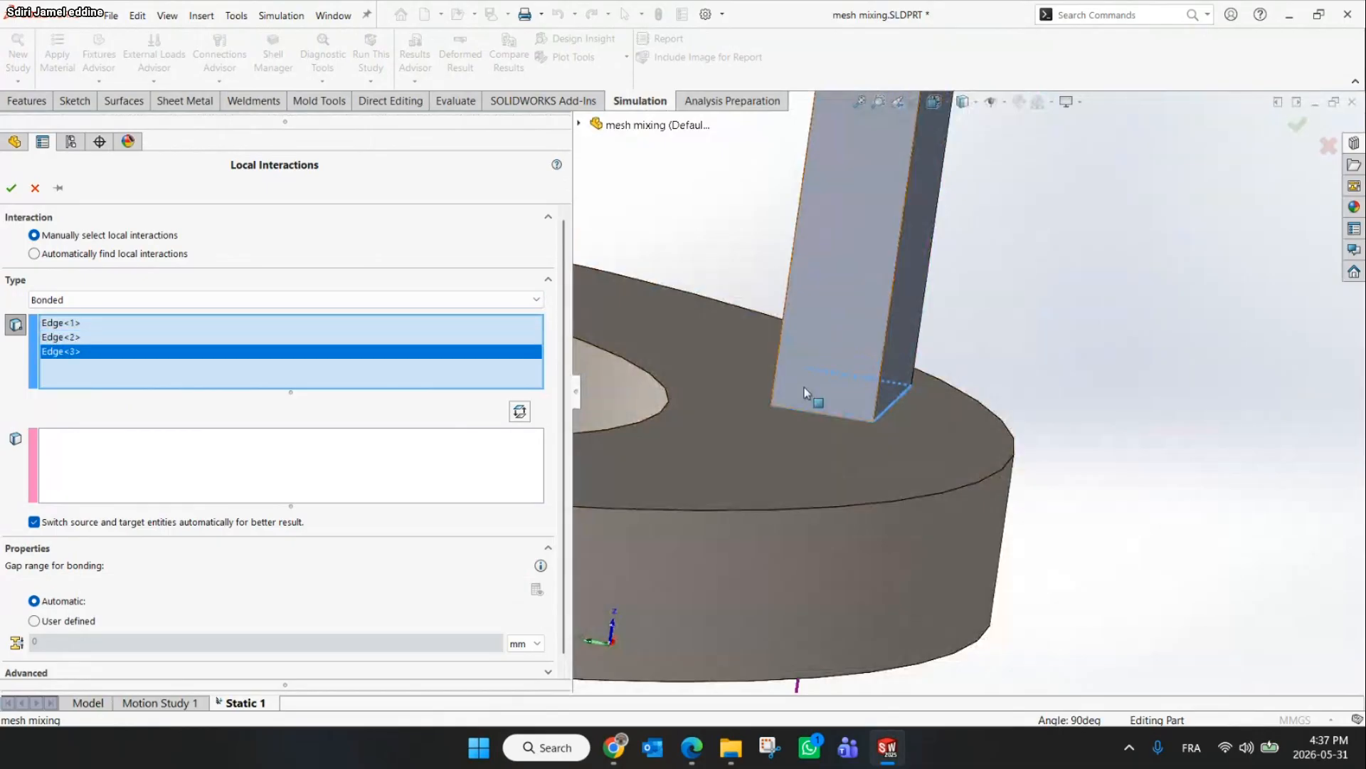
pyautogui.scroll(-3, 804, 388)
pyautogui.click(755, 397)
pyautogui.scroll(5, 759, 399)
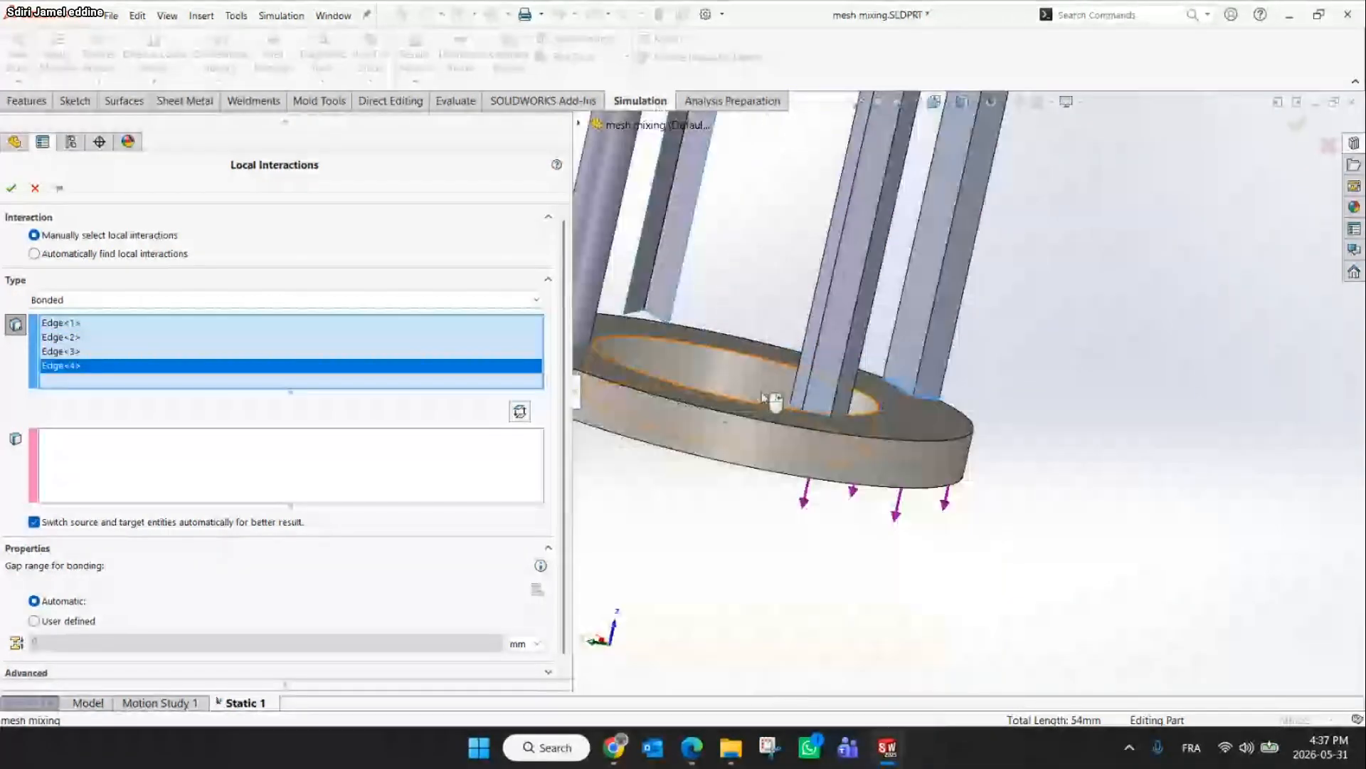
pyautogui.scroll(-4, 811, 412)
pyautogui.scroll(-2, 905, 427)
pyautogui.click(883, 456)
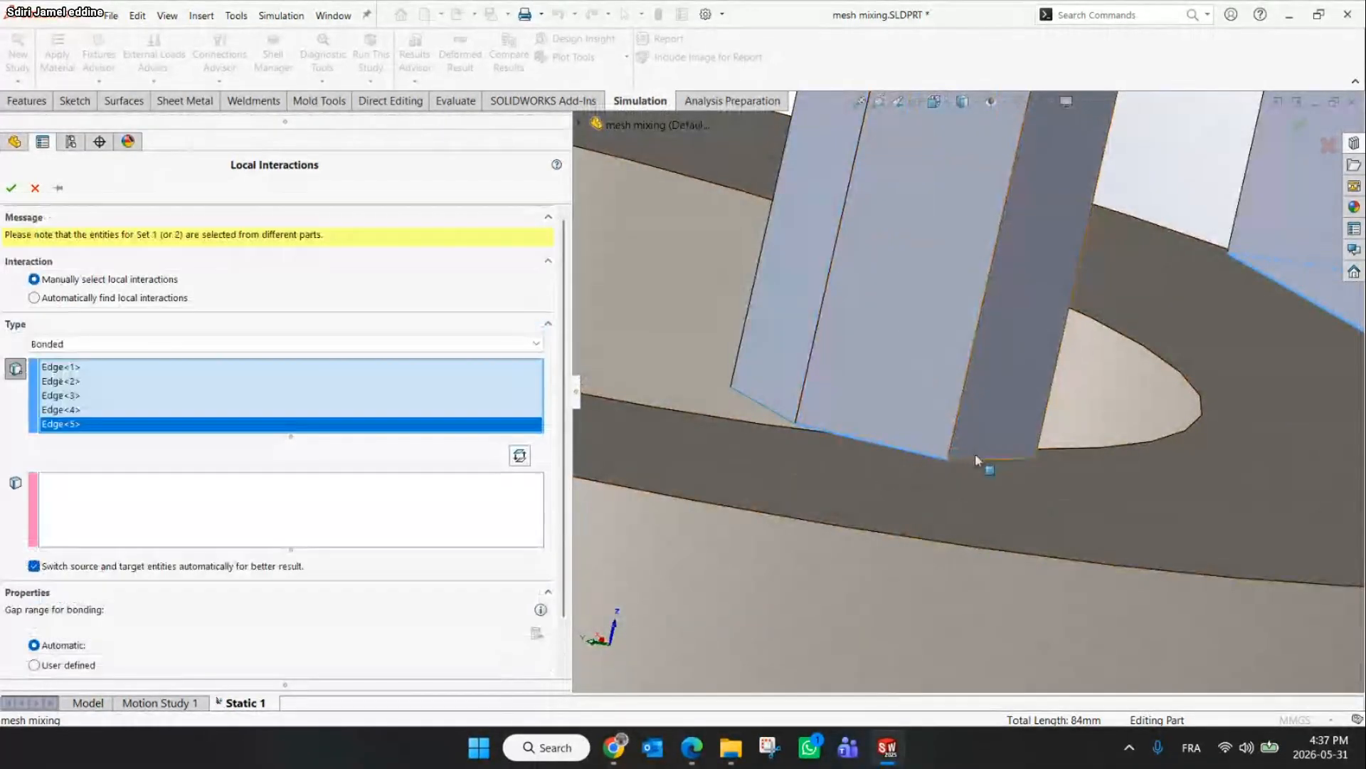
# Add the remaining bottom edges of all tubes, including the circular edge of tube D, to the first selection set
pyautogui.click(976, 461)
pyautogui.click(771, 415)
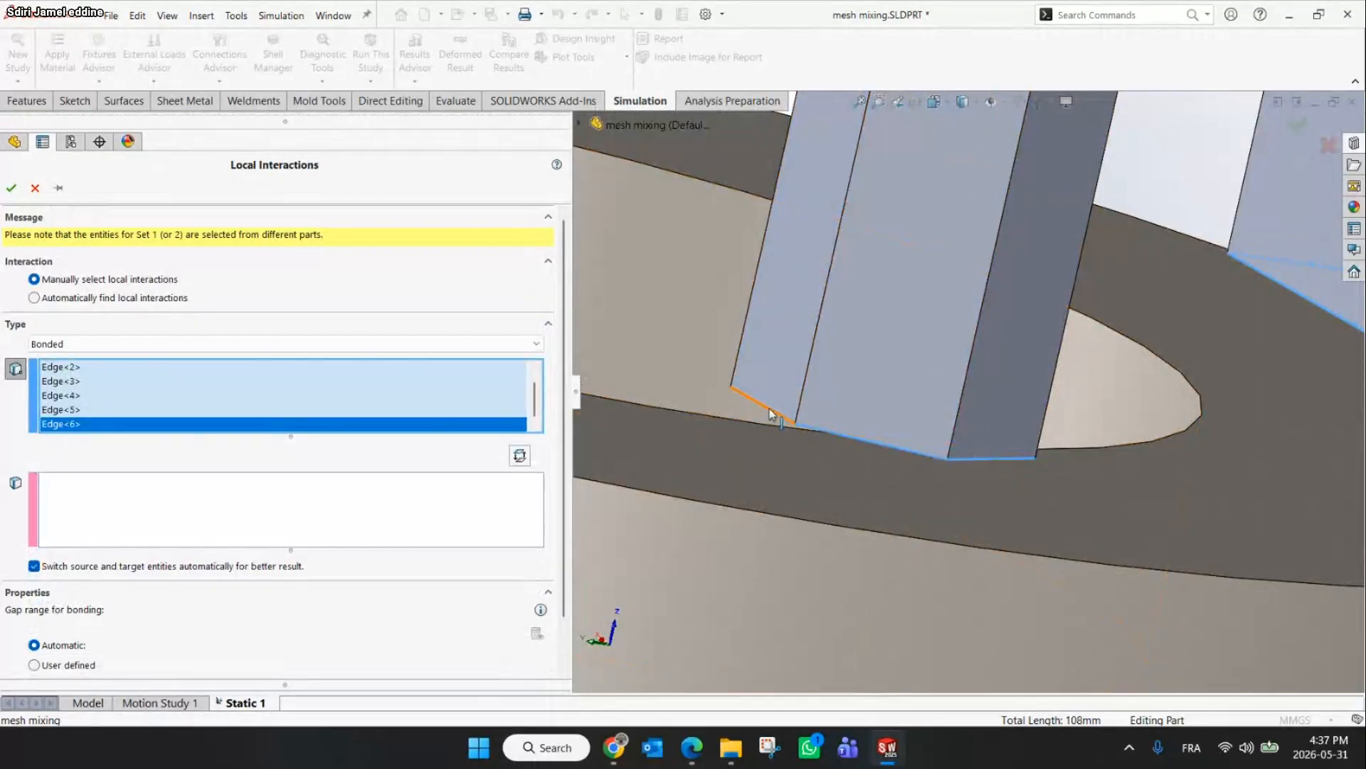
pyautogui.moveTo(944, 412); pyautogui.dragTo(1139, 456, button='middle')
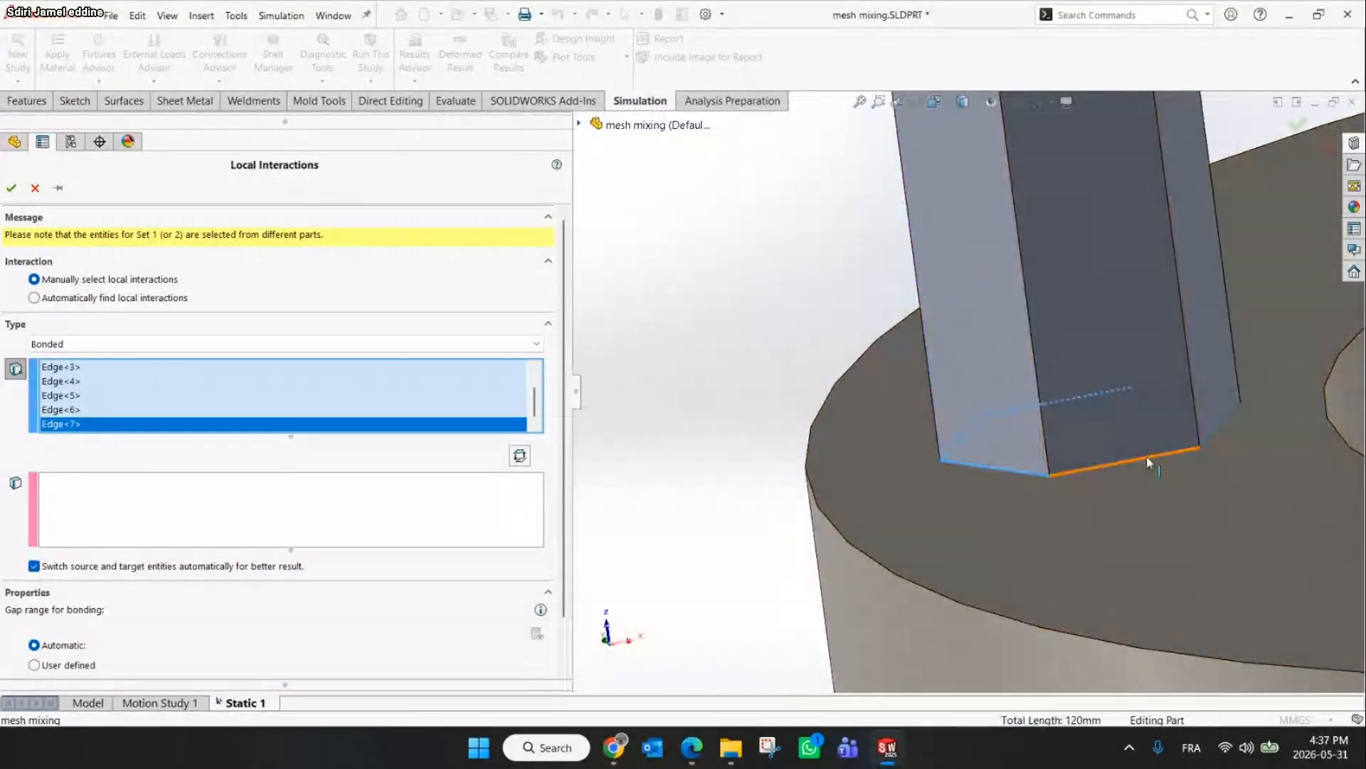
pyautogui.click(1199, 450)
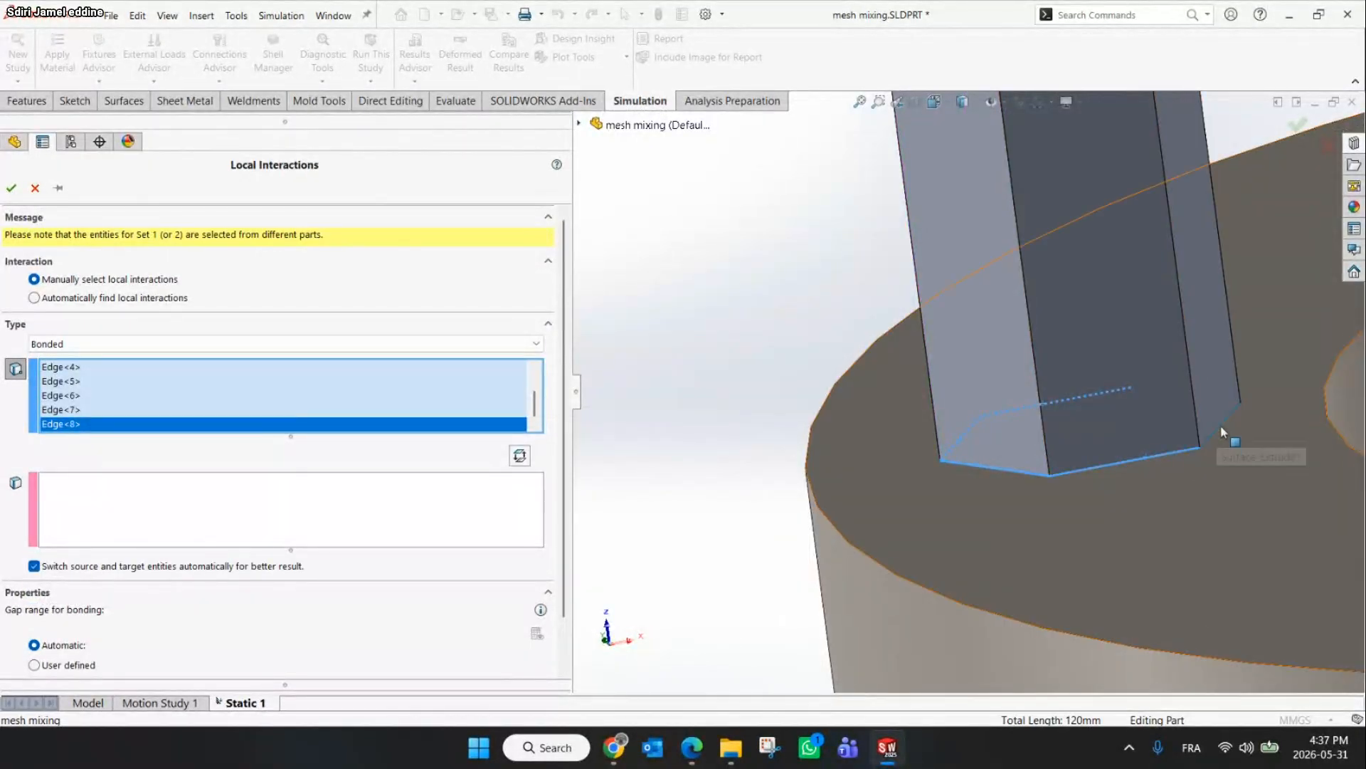
pyautogui.click(1220, 427)
pyautogui.moveTo(1222, 388); pyautogui.dragTo(975, 425, button='middle')
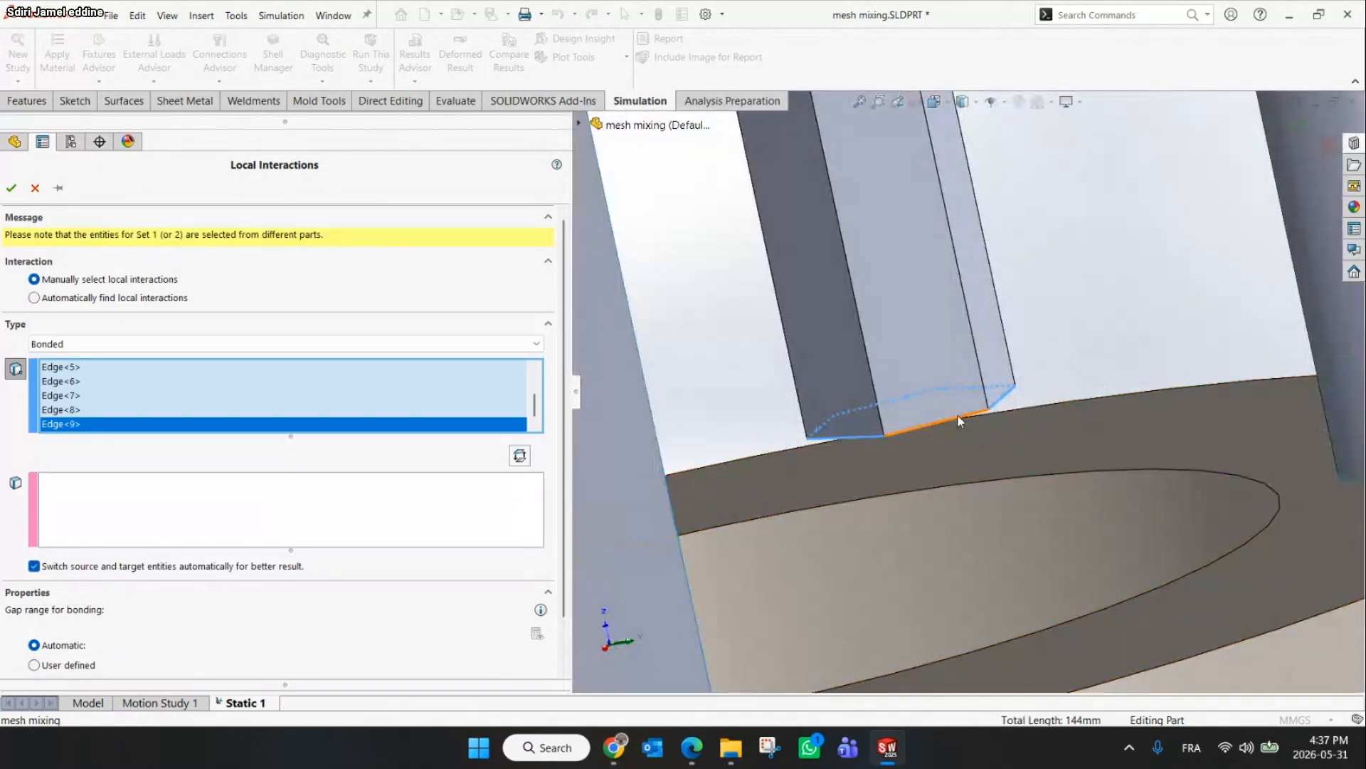
pyautogui.click(958, 416)
pyautogui.scroll(5, 958, 416)
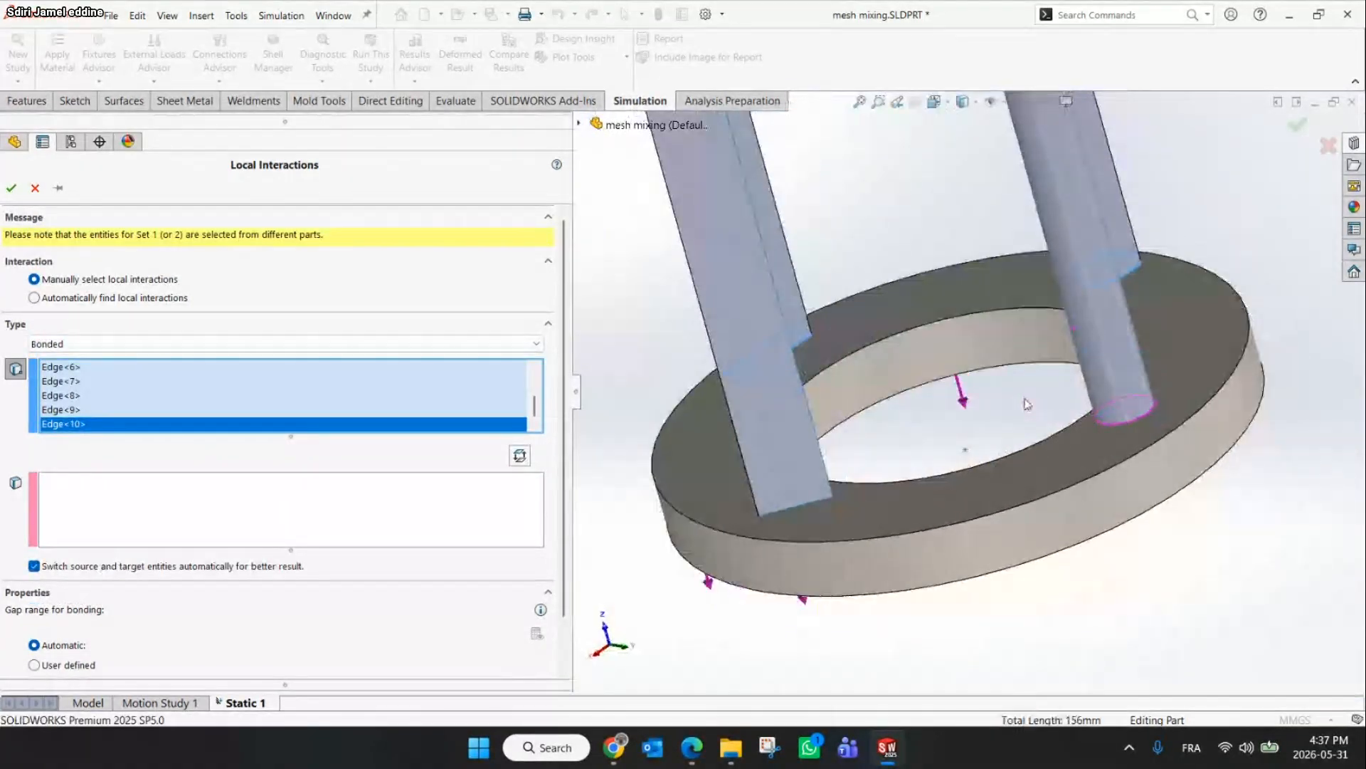
pyautogui.click(1129, 421)
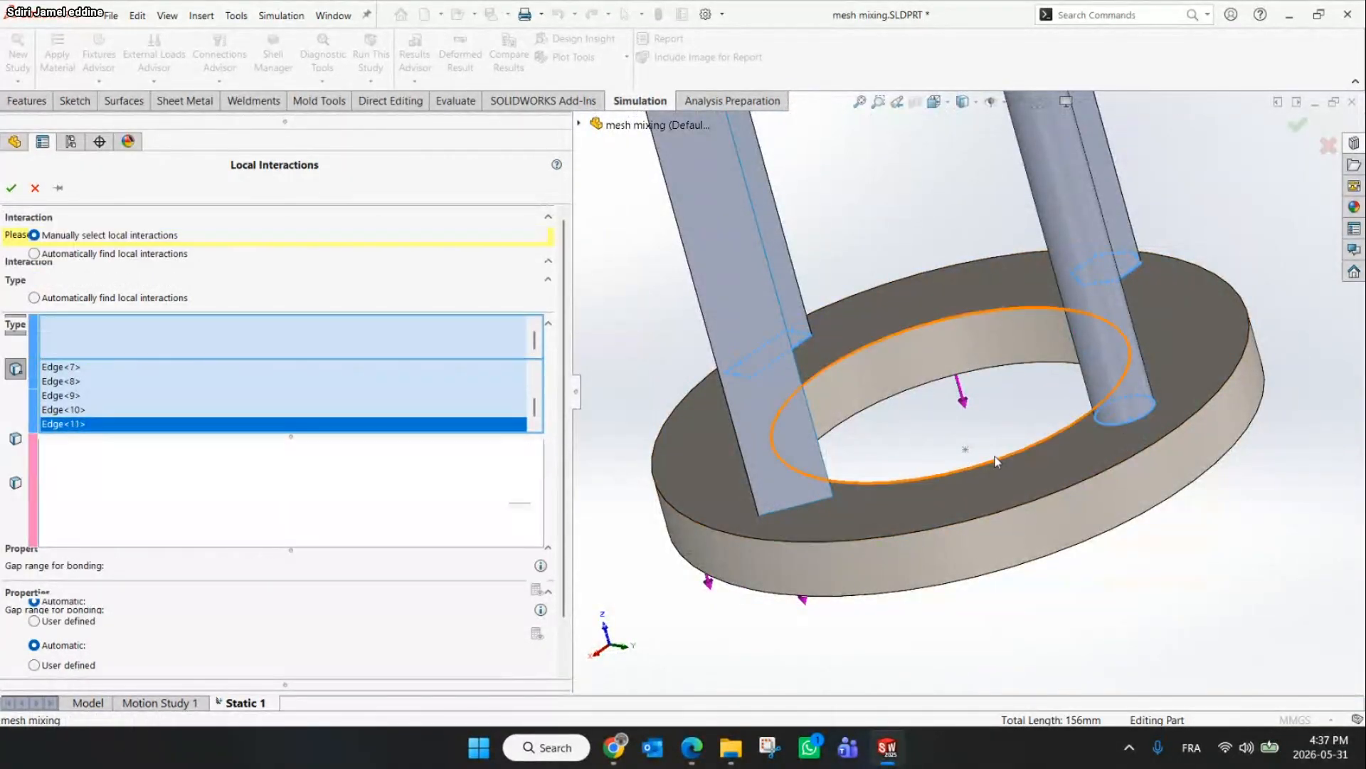
pyautogui.click(809, 502)
pyautogui.click(816, 504)
pyautogui.click(814, 500)
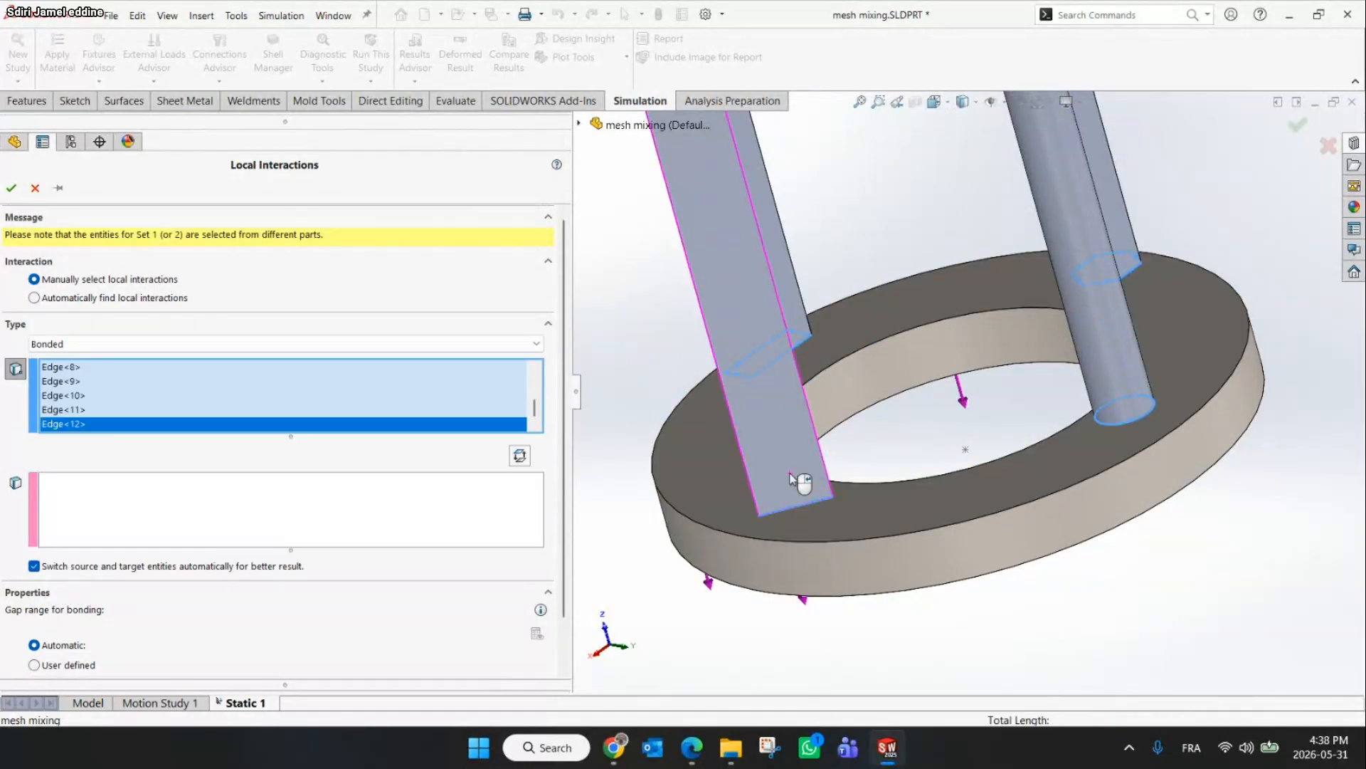
pyautogui.moveTo(815, 499); pyautogui.dragTo(899, 483, button='middle')
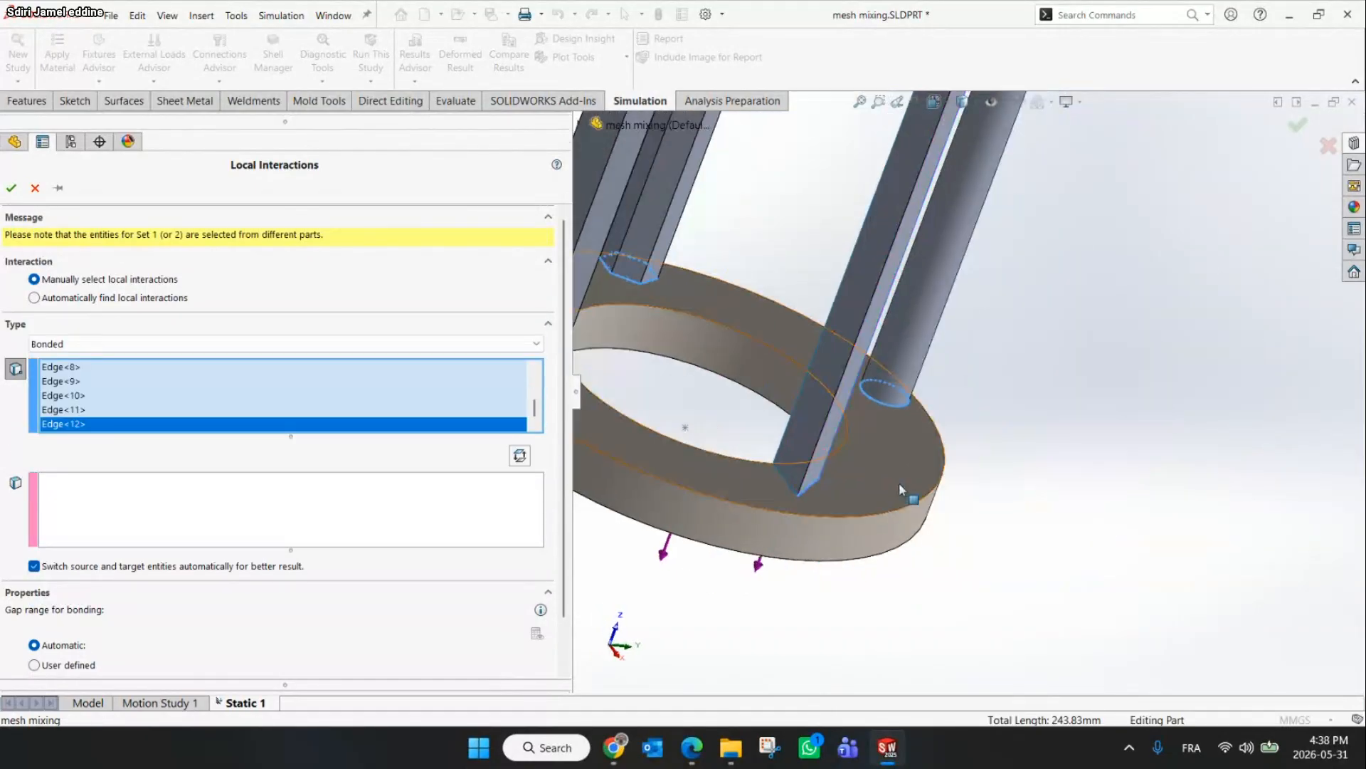
pyautogui.click(785, 480)
# Select the base's top face as the second set and confirm the bonded interaction
pyautogui.click(156, 521)
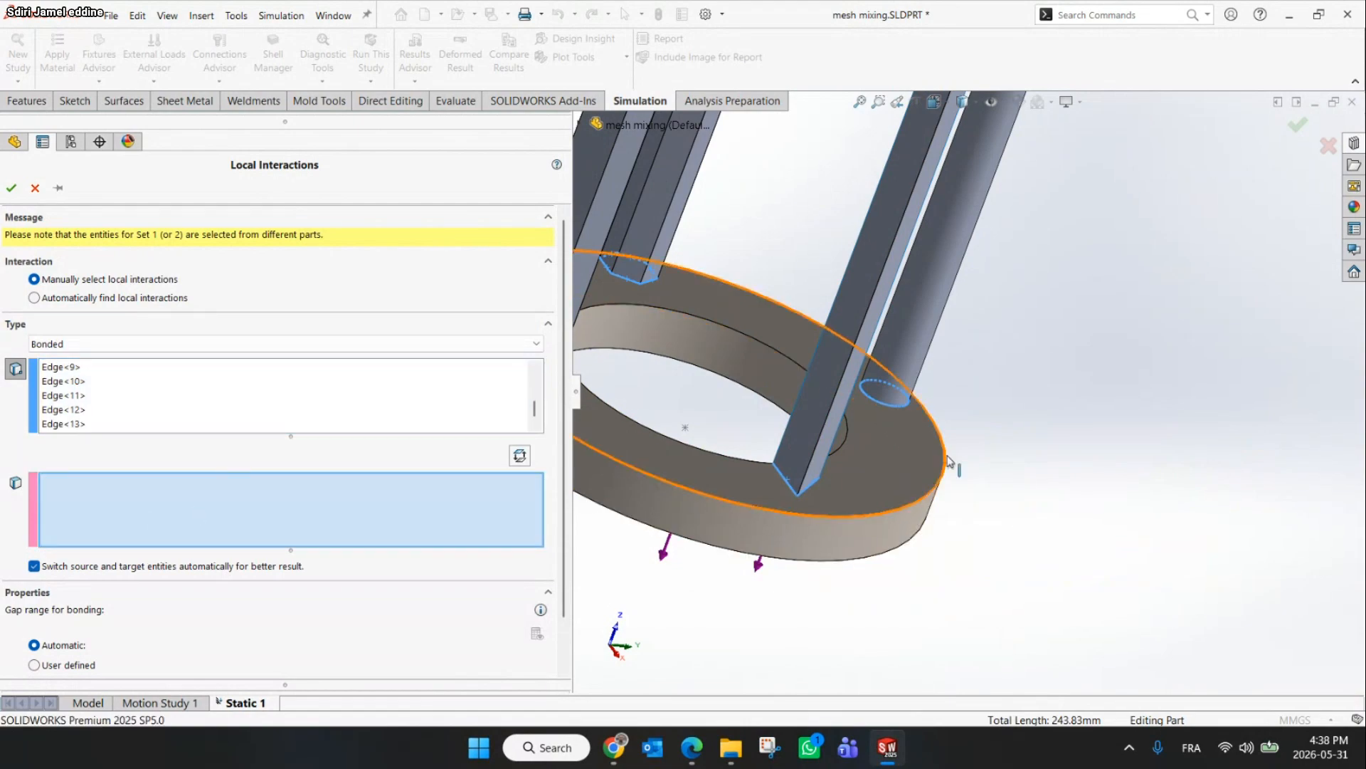
pyautogui.click(899, 457)
pyautogui.moveTo(1099, 531); pyautogui.dragTo(1042, 473, button='middle')
pyautogui.scroll(5, 1042, 474)
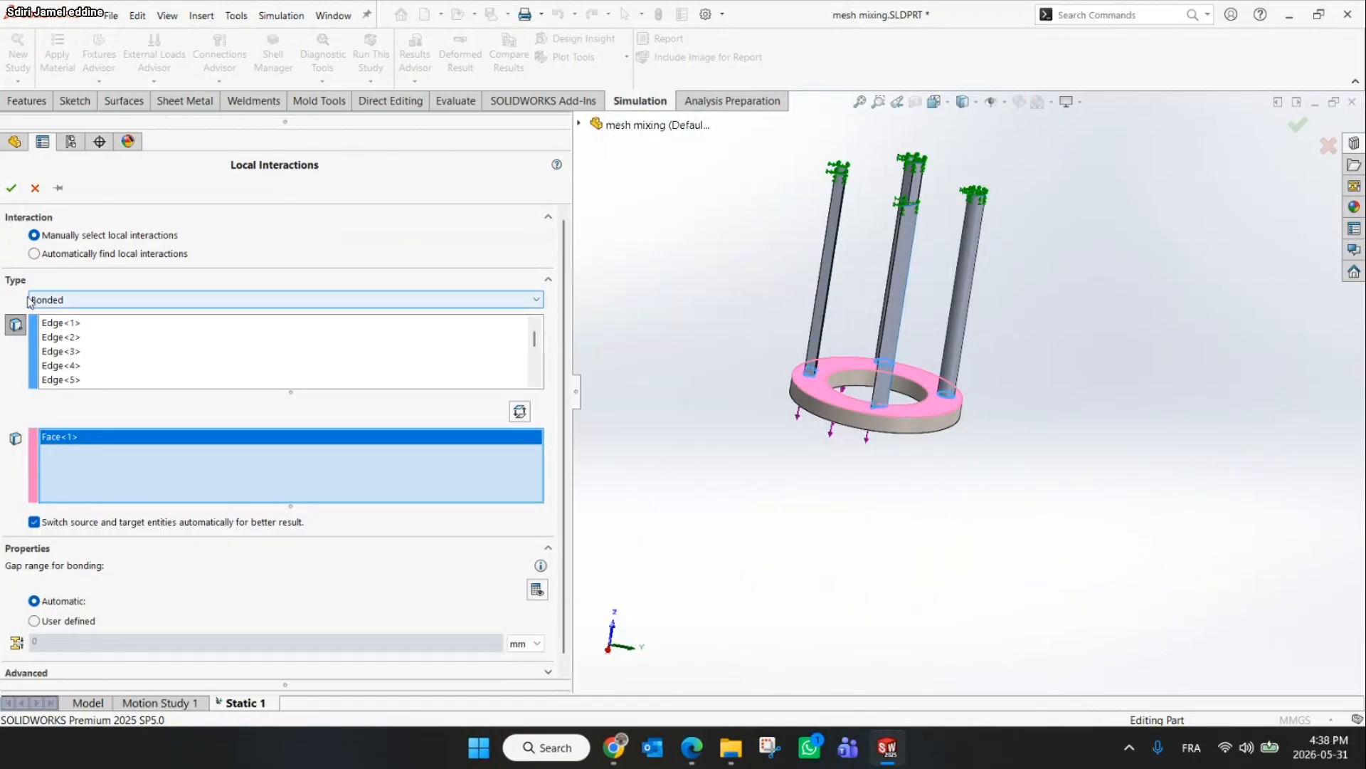
pyautogui.click(12, 188)
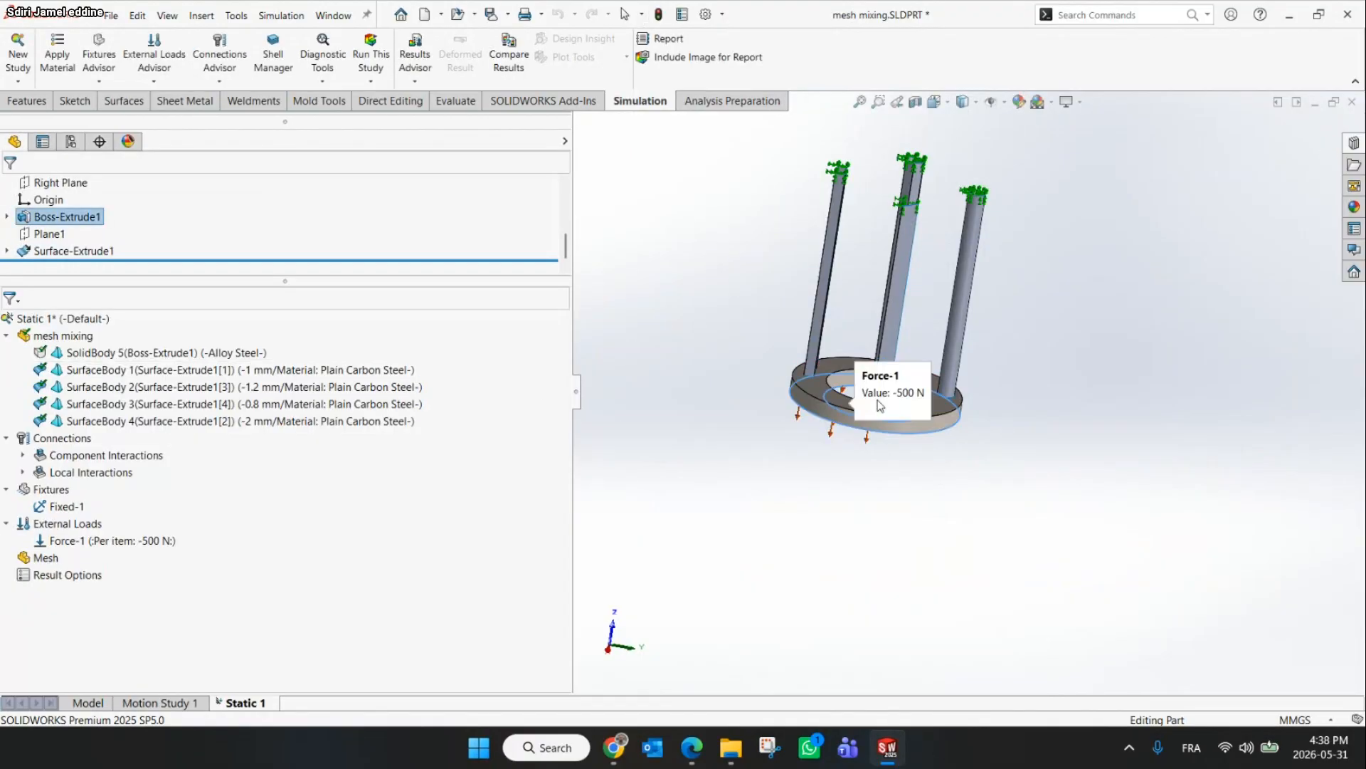
# Check the slide's remaining steps for meshing and running the study
pyautogui.scroll(-5, 880, 405)
pyautogui.scroll(5, 969, 380)
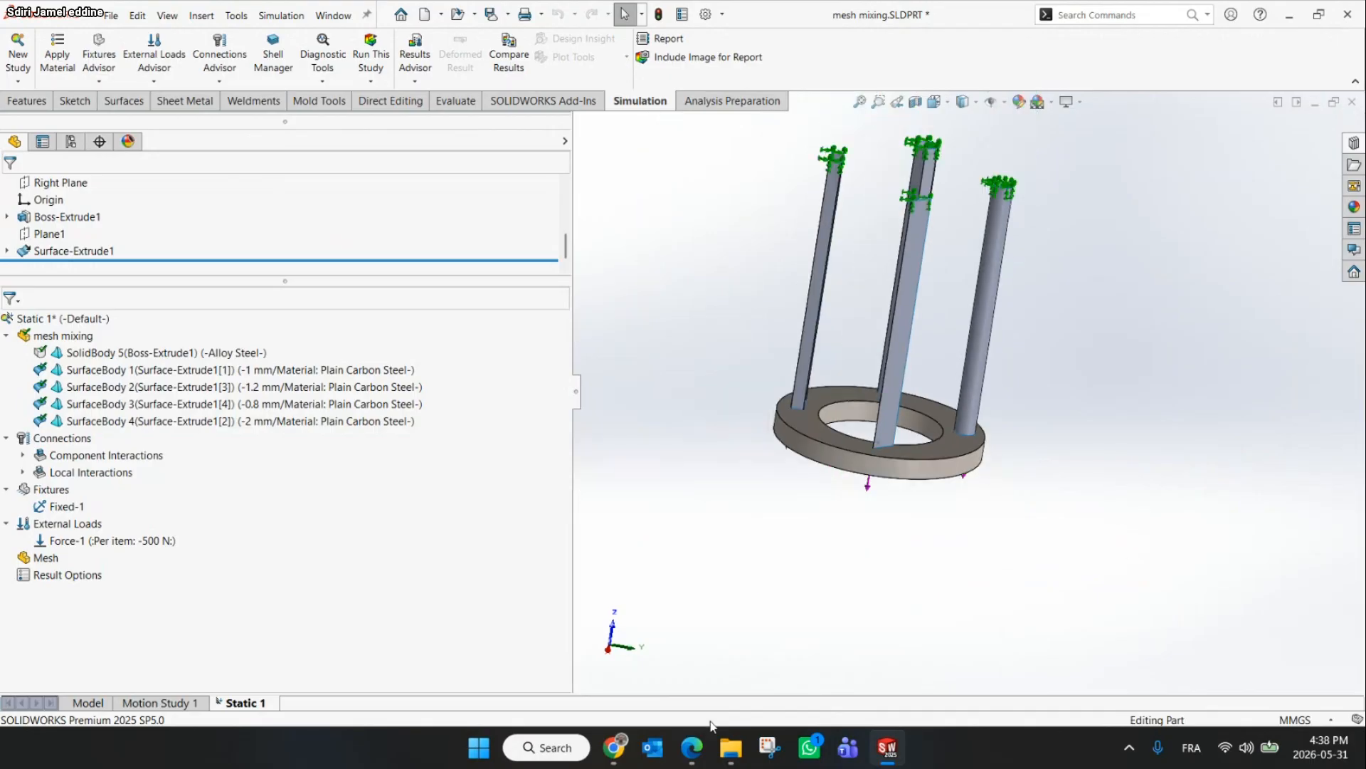
pyautogui.click(616, 749)
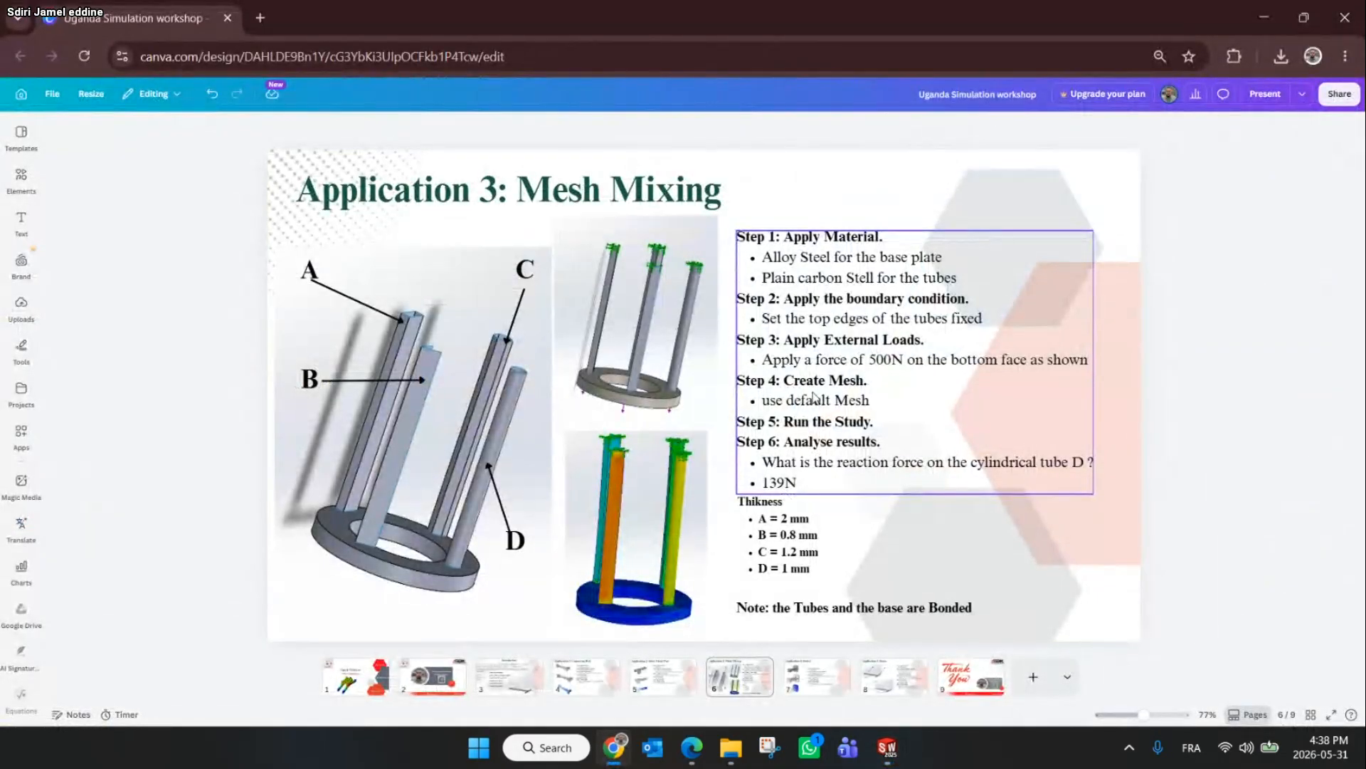
pyautogui.click(1281, 14)
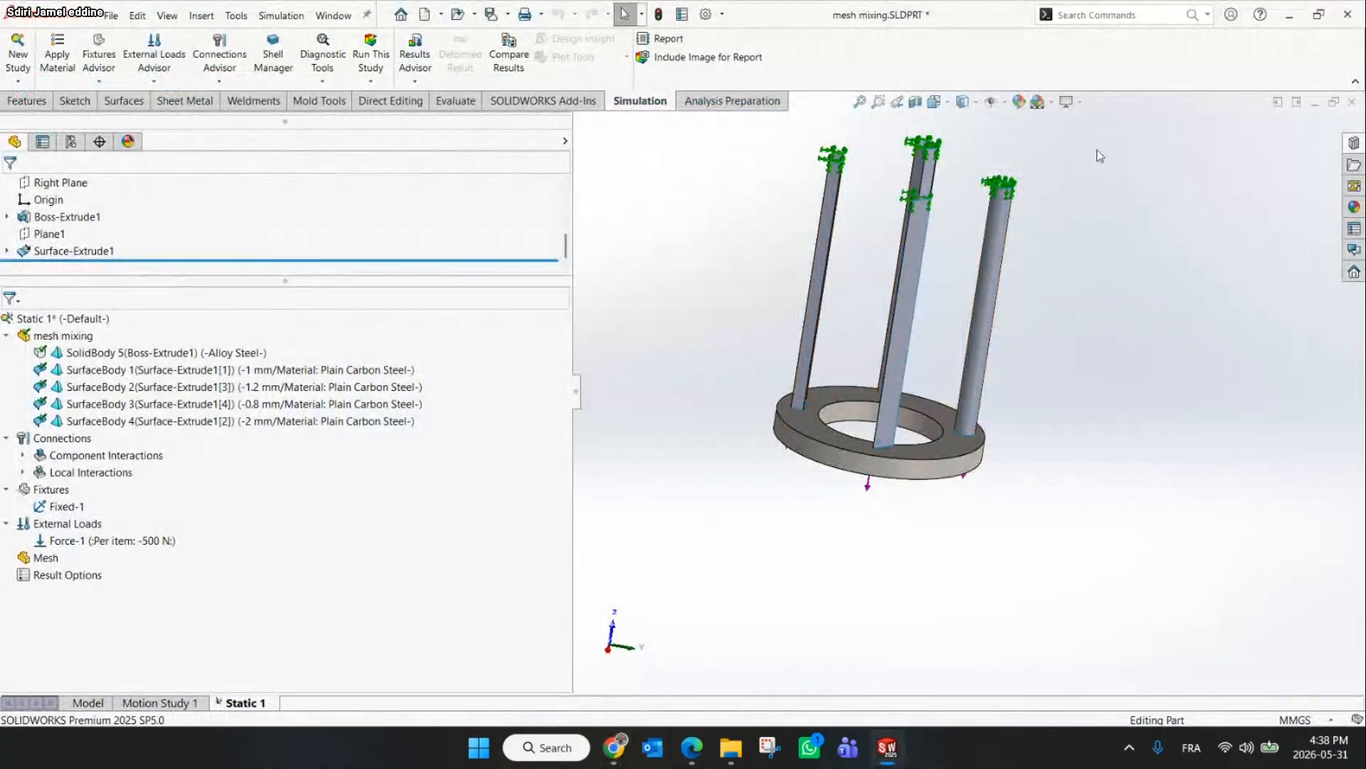
# Run the static study with the default mesh
pyautogui.scroll(-5, 938, 463)
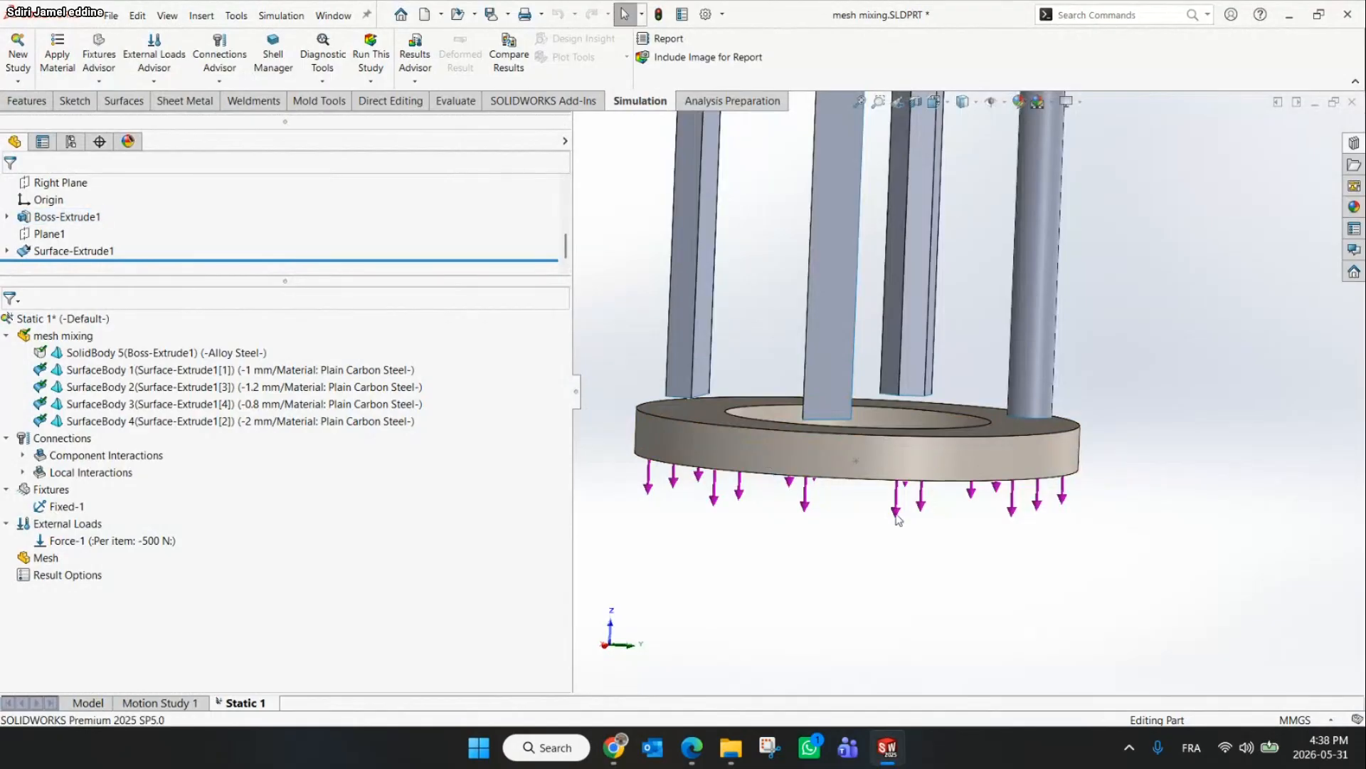
pyautogui.click(868, 445)
pyautogui.click(373, 56)
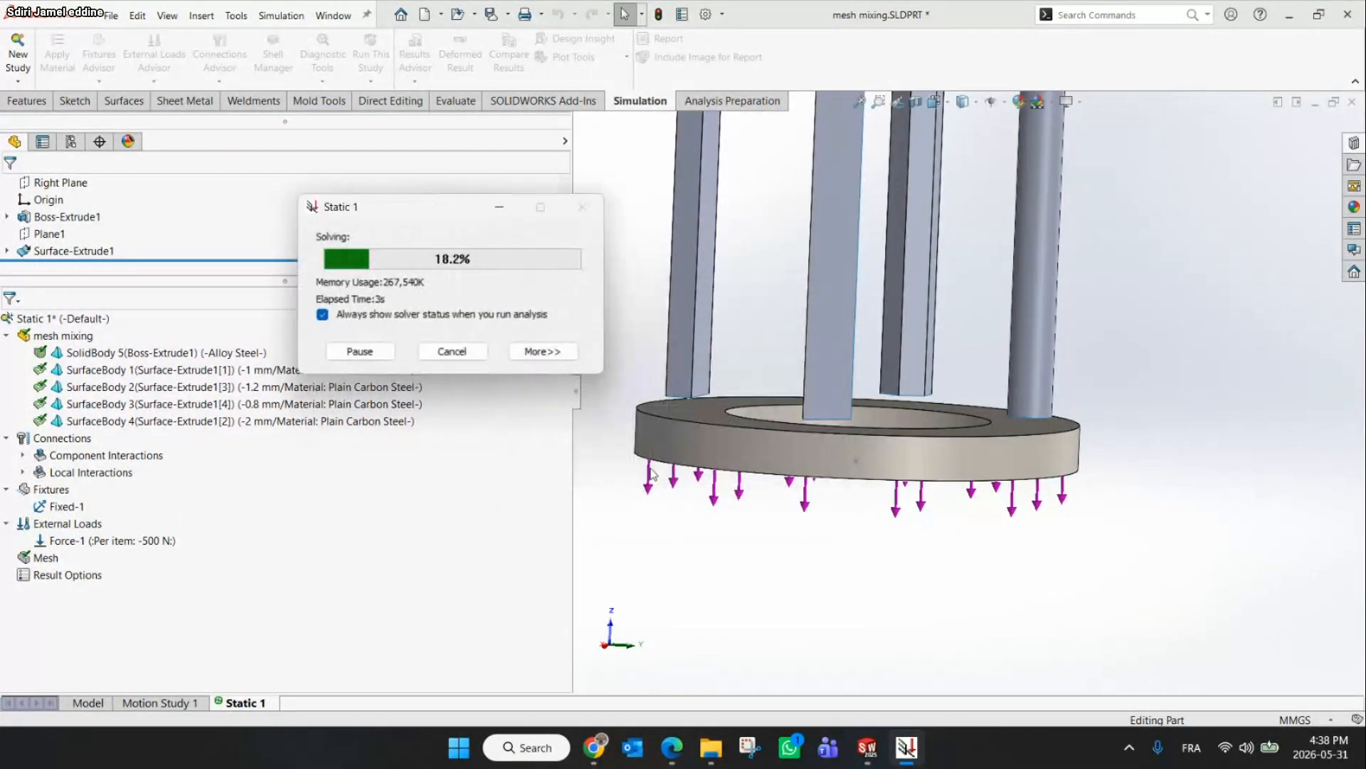
# Examine the von Mises stress plot around the base and switch off the deformed shape display
pyautogui.scroll(3, 925, 441)
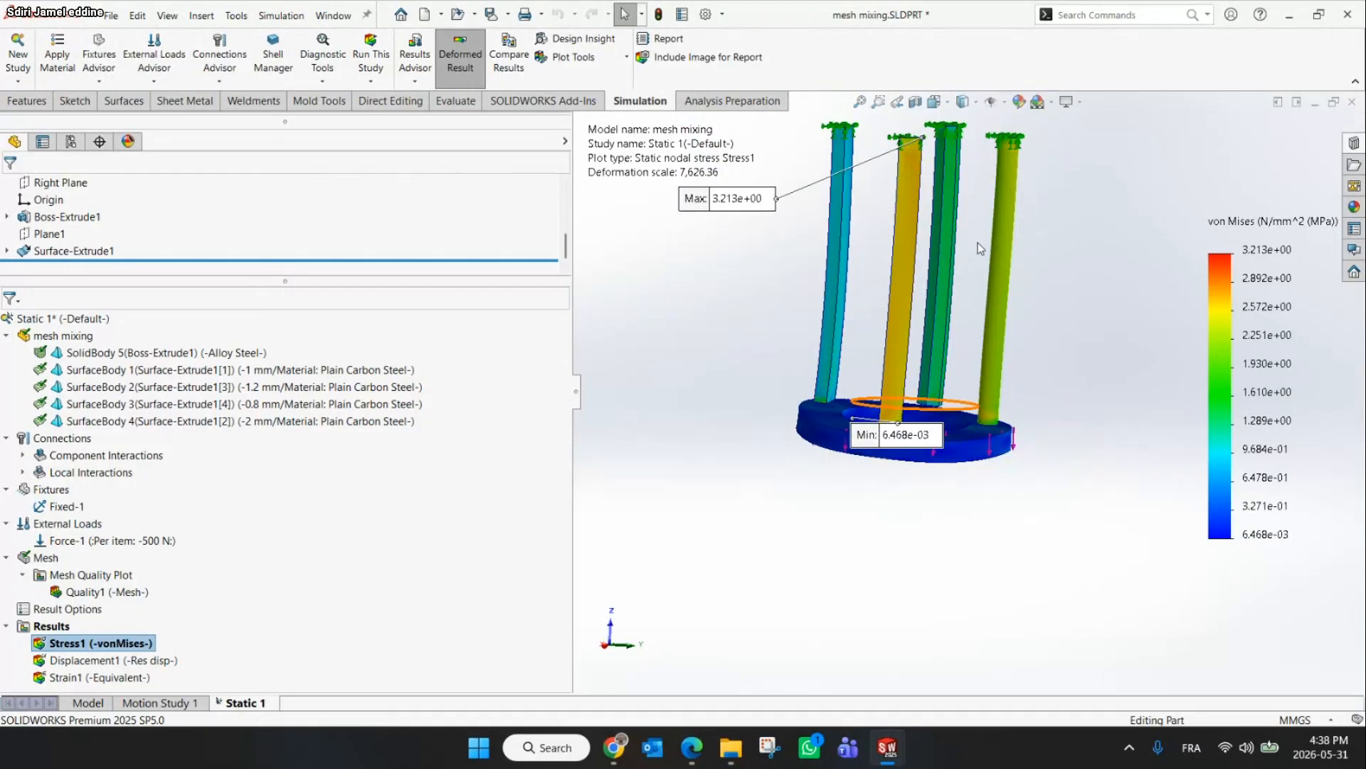
pyautogui.scroll(-6, 978, 242)
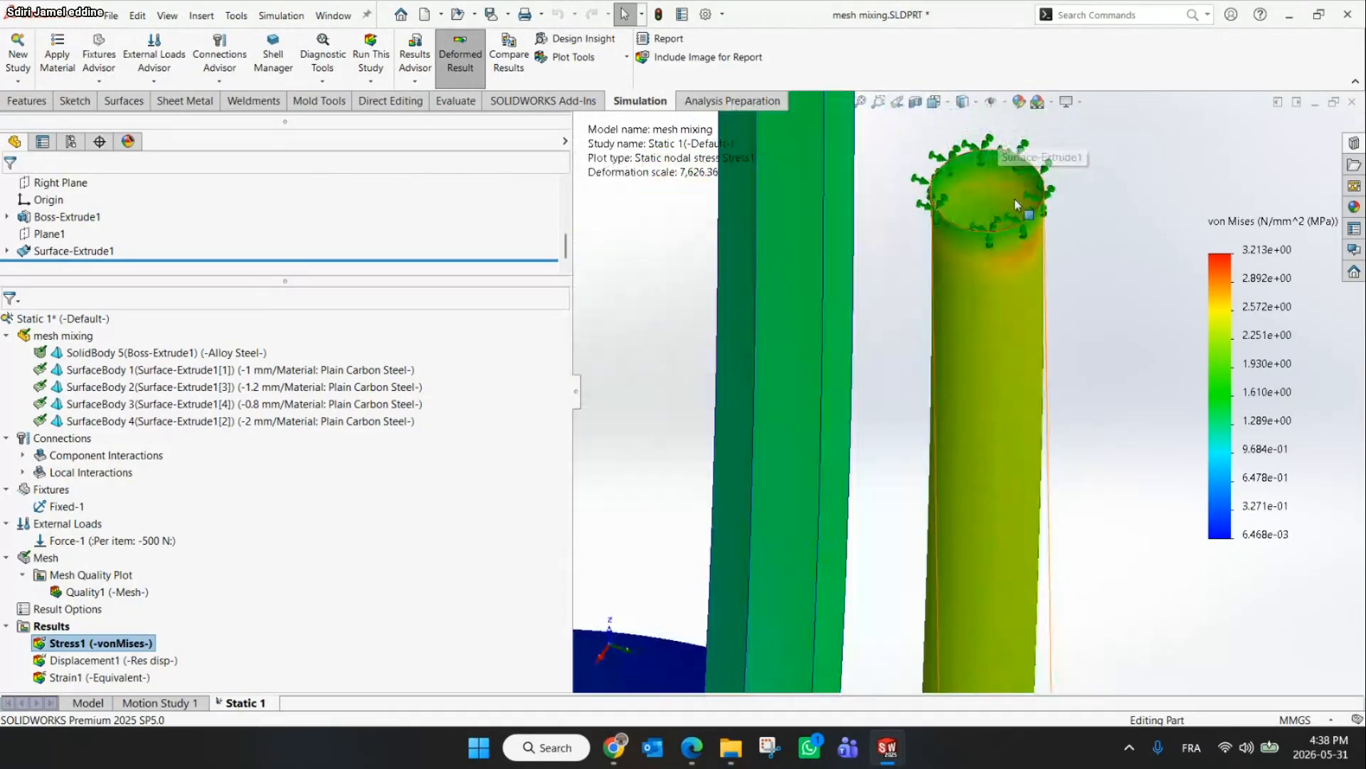
pyautogui.scroll(6, 1027, 255)
pyautogui.scroll(-5, 924, 445)
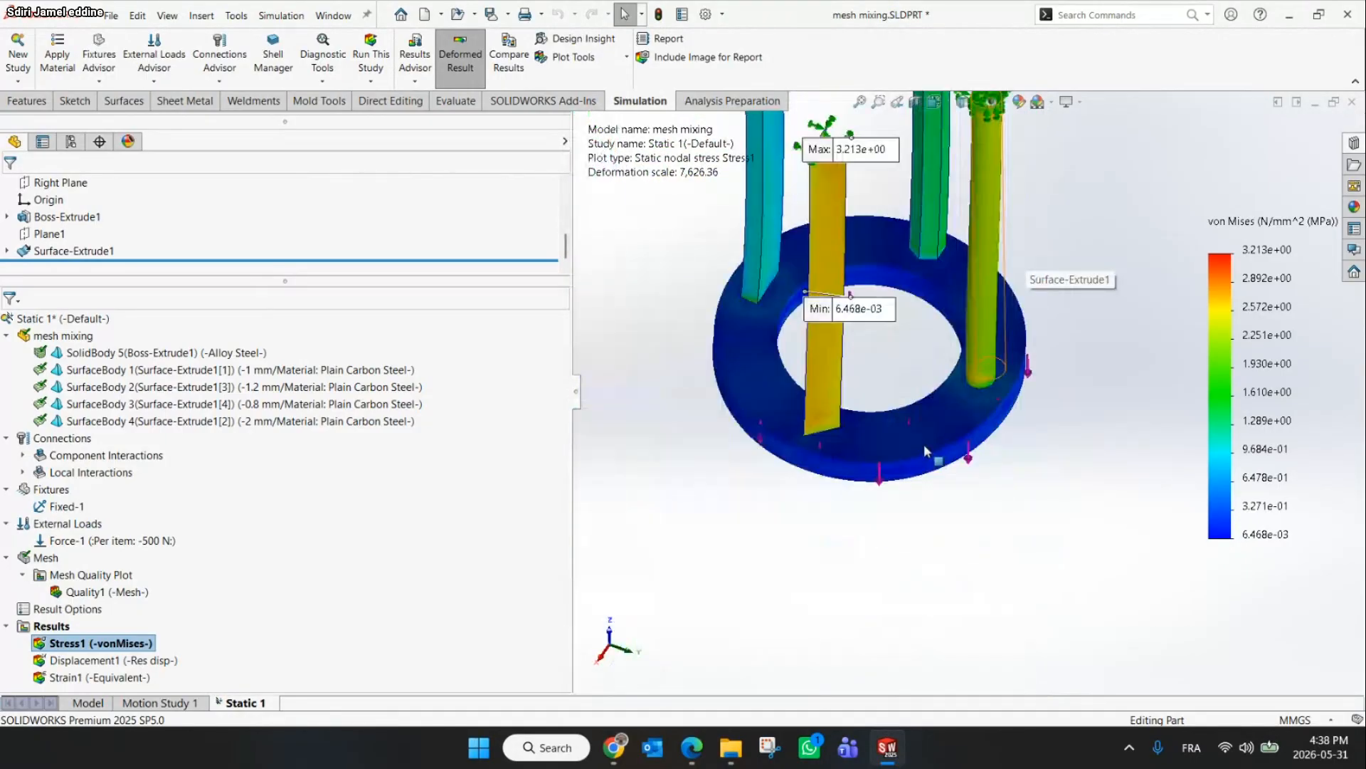
pyautogui.moveTo(924, 442); pyautogui.dragTo(970, 260, button='middle')
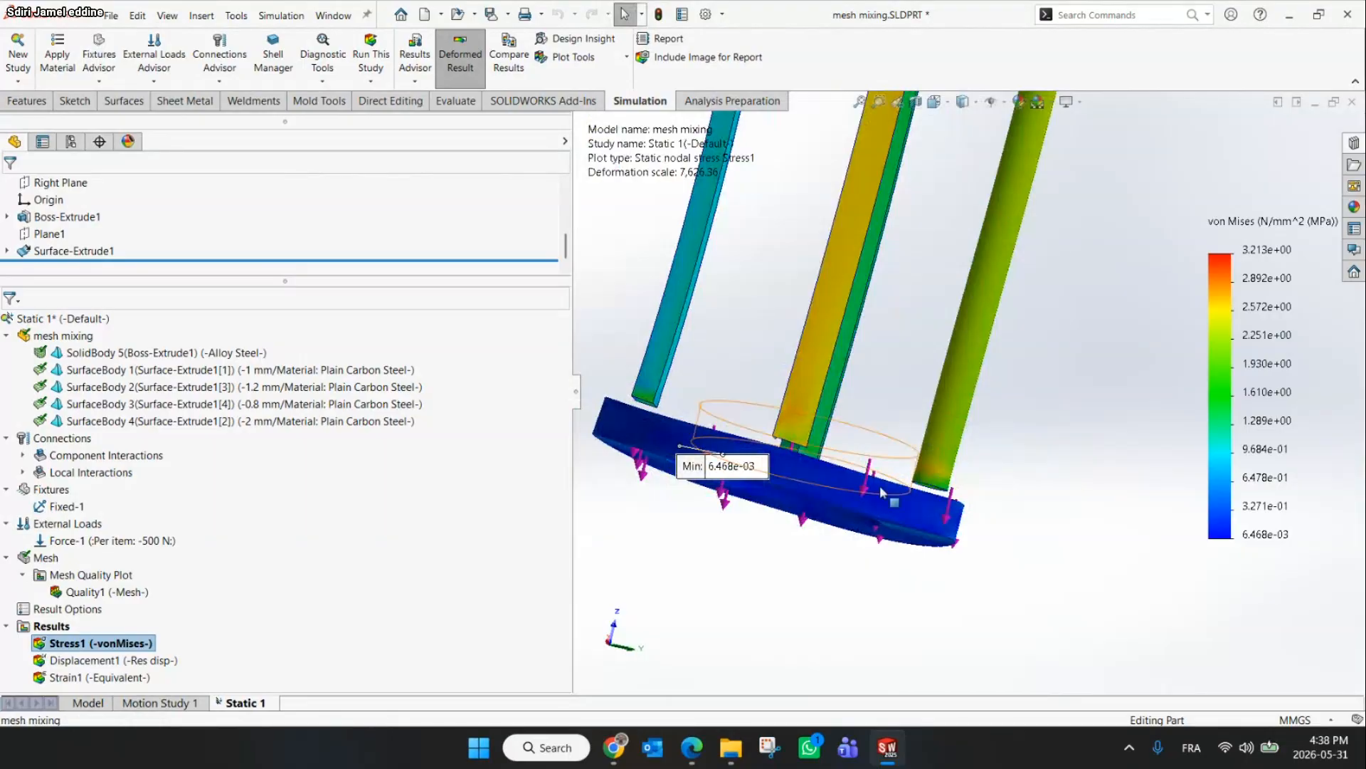
pyautogui.scroll(3, 885, 486)
pyautogui.scroll(-2, 893, 450)
pyautogui.scroll(4, 890, 442)
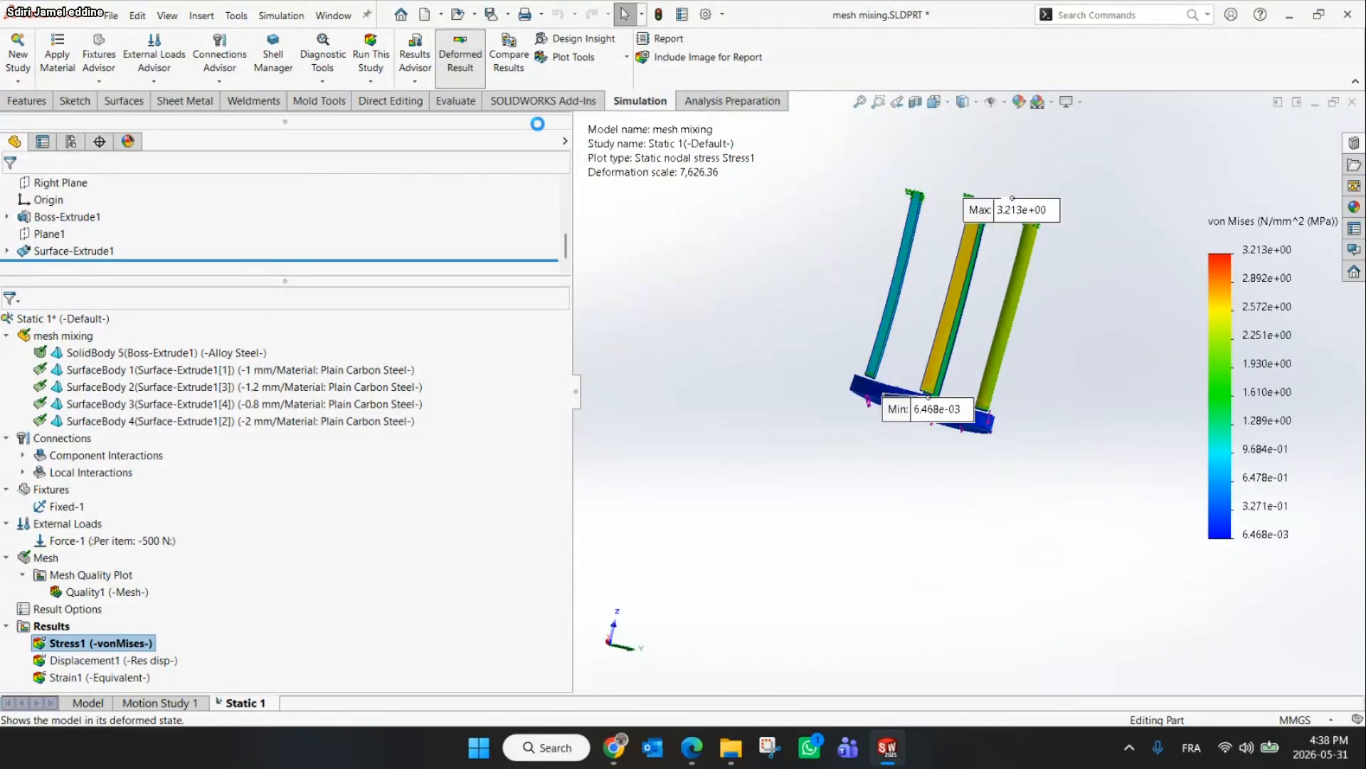
pyautogui.click(450, 71)
pyautogui.moveTo(874, 314); pyautogui.dragTo(996, 498, button='middle')
pyautogui.moveTo(1002, 508)
pyautogui.mouseDown()
pyautogui.moveTo(920, 558)
pyautogui.moveTo(895, 592)
pyautogui.mouseUp()
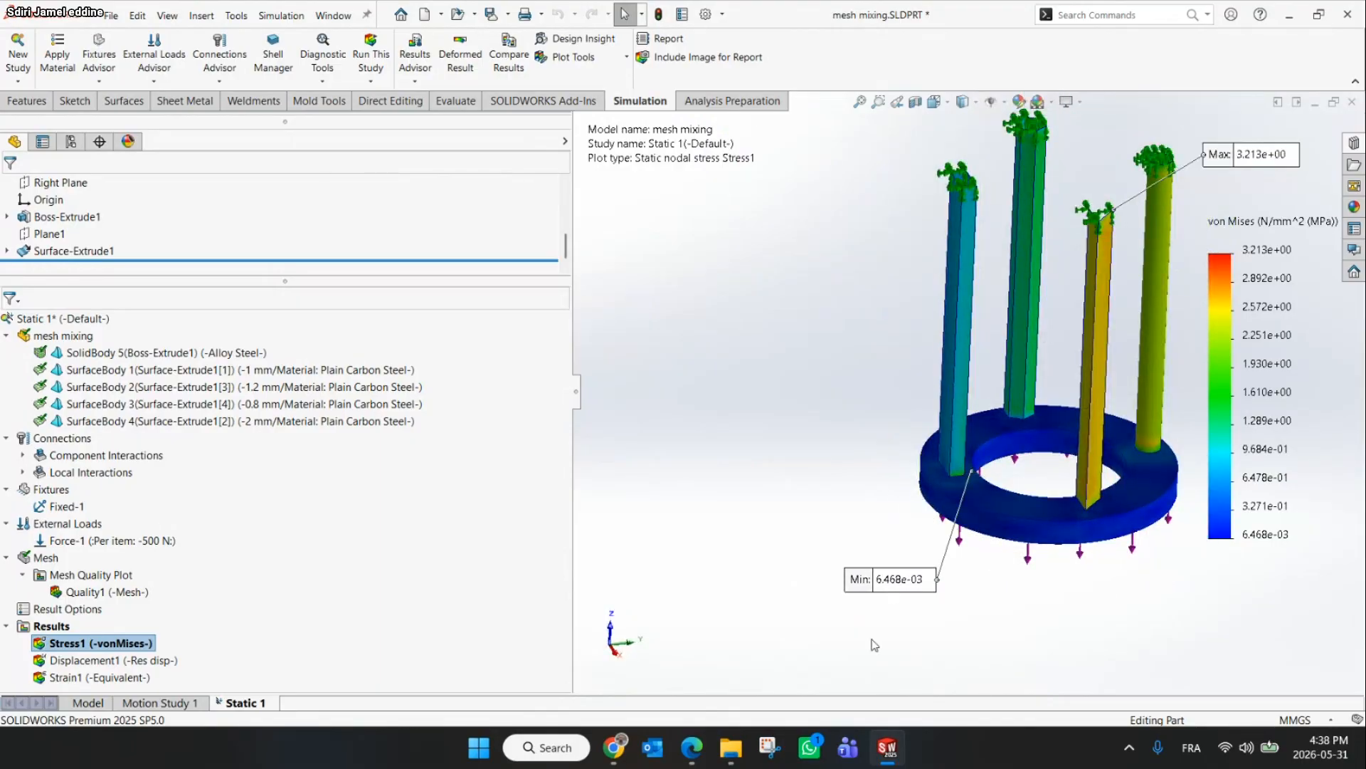
# Compare the stress plot with the slide and inspect the fixed tops of the tubes
pyautogui.click(613, 747)
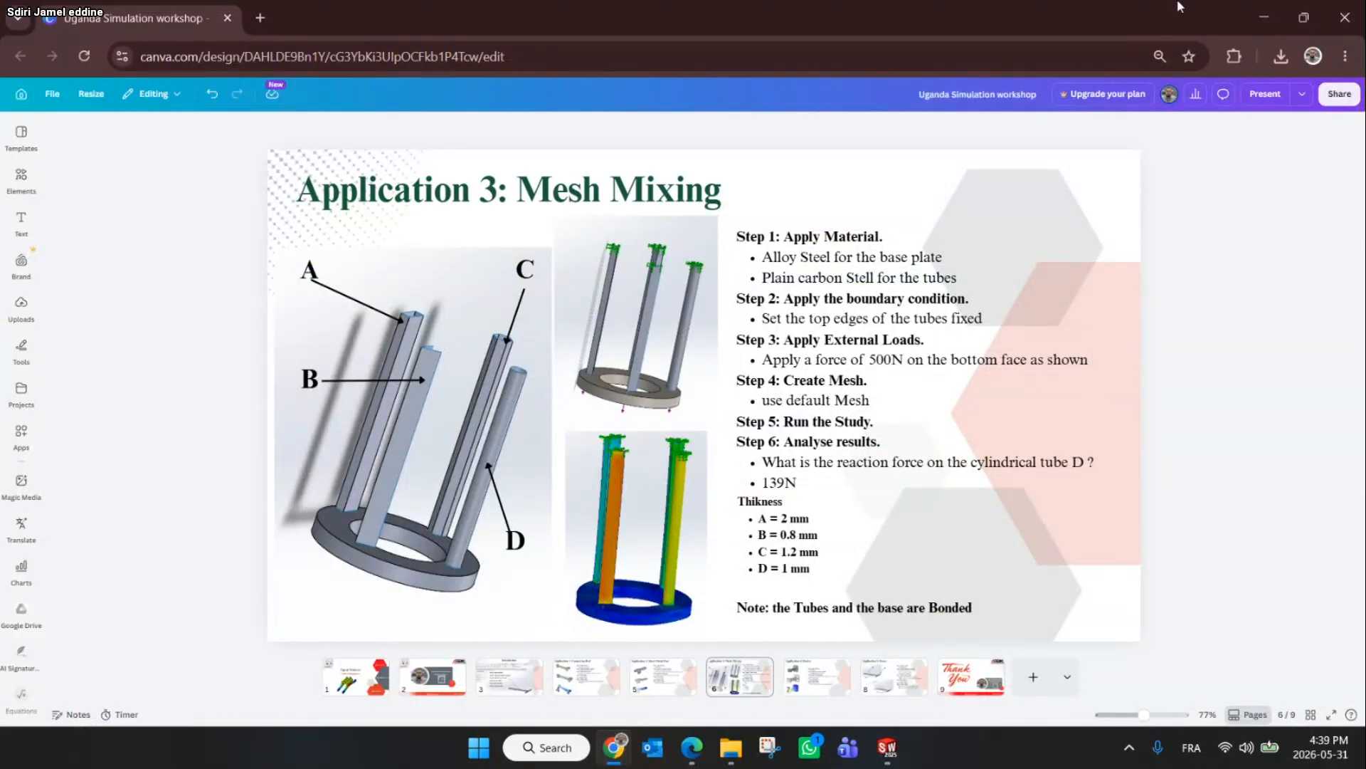
pyautogui.click(1264, 17)
pyautogui.scroll(4, 886, 481)
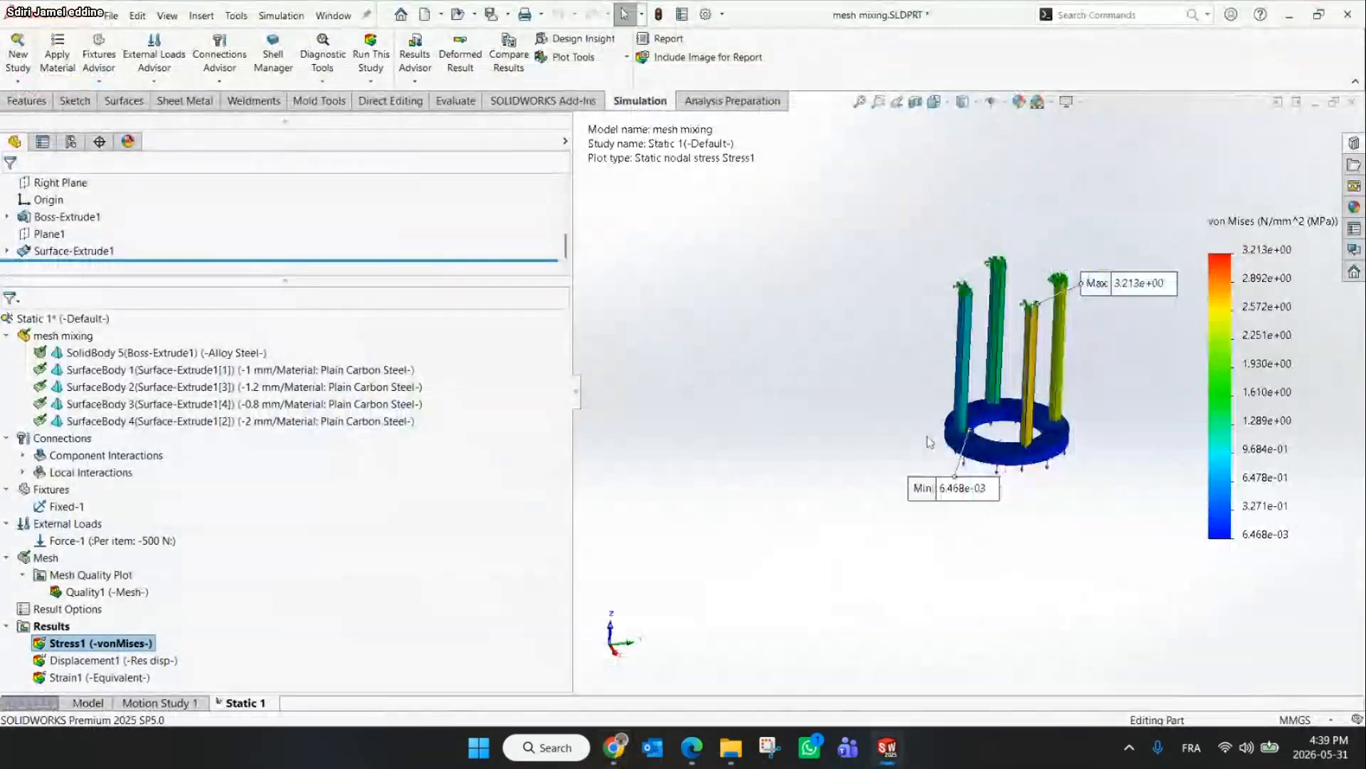
pyautogui.scroll(-4, 1071, 322)
pyautogui.moveTo(1114, 252); pyautogui.dragTo(1076, 435)
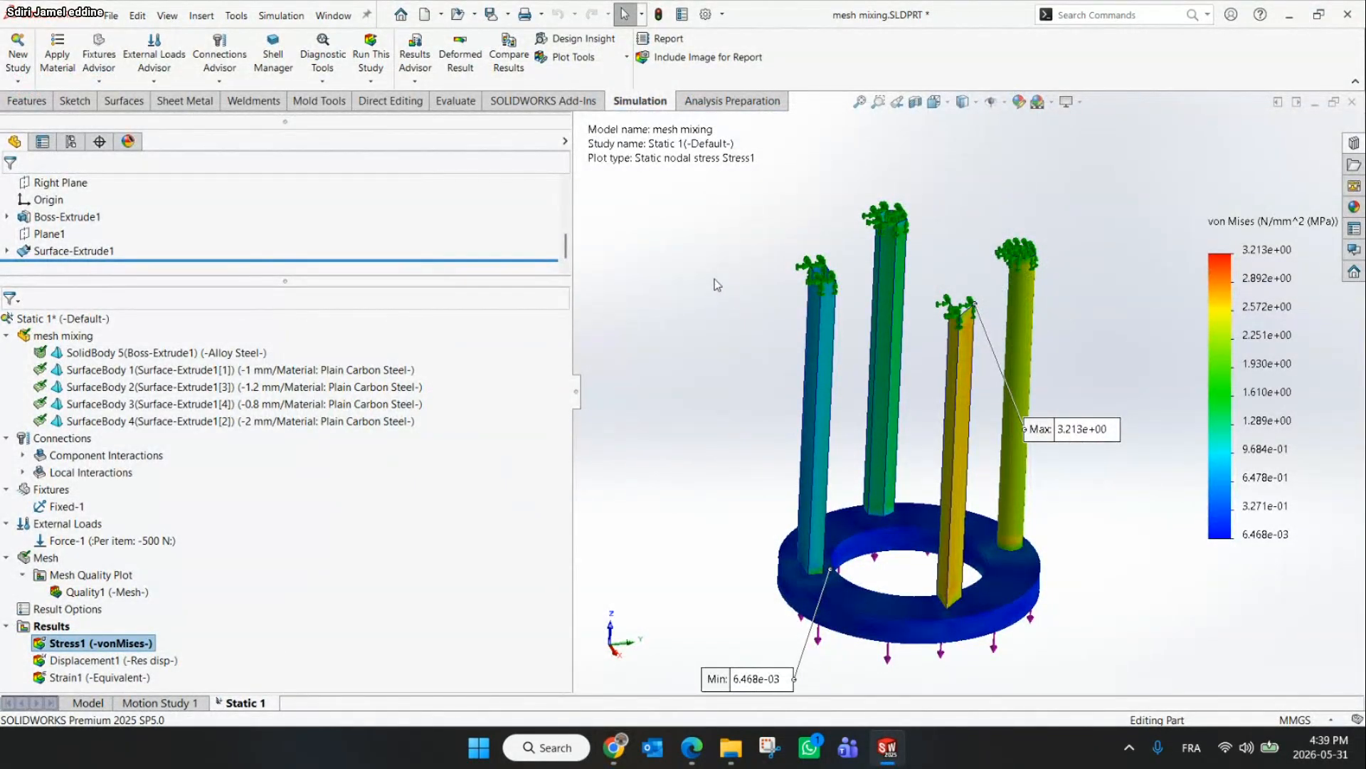
pyautogui.scroll(-3, 1035, 282)
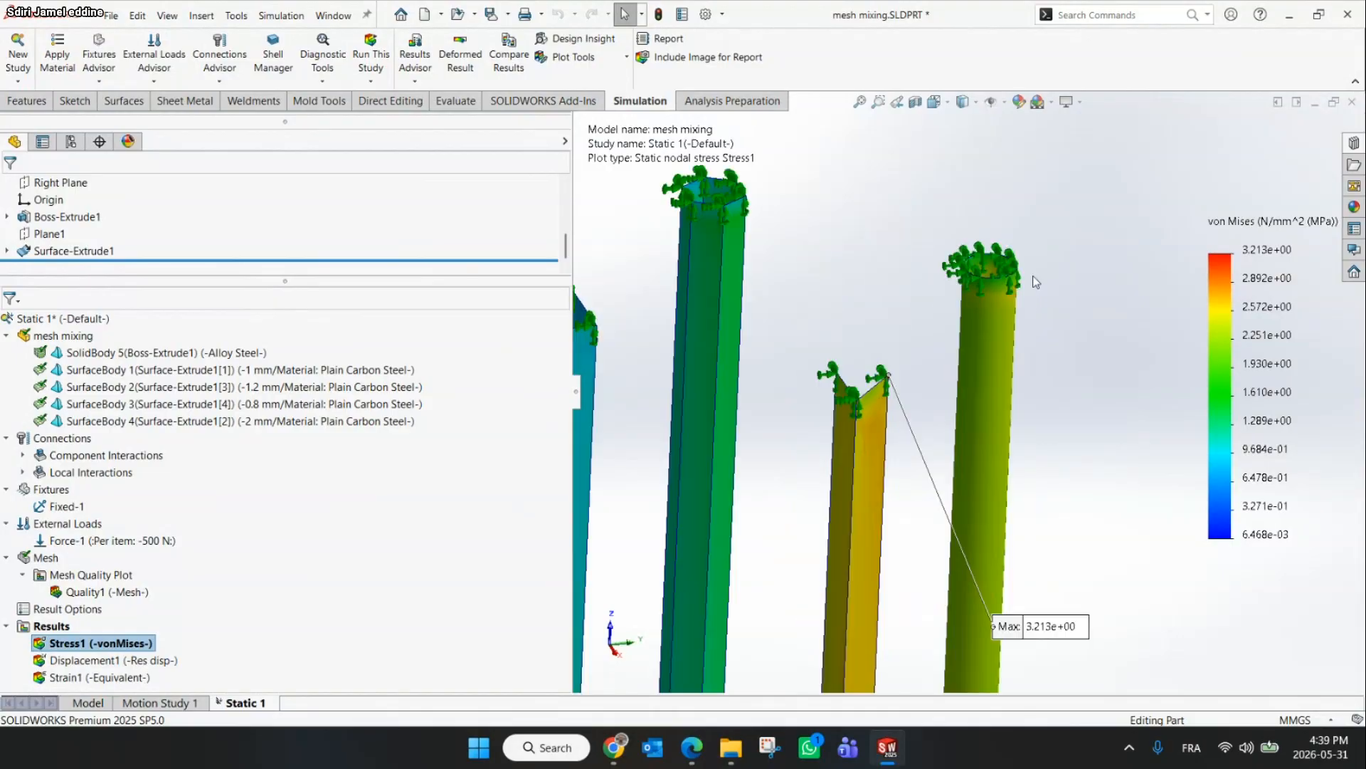
# List the reaction force at the top edge of cylindrical tube D using Result Force
pyautogui.scroll(-1, 1035, 282)
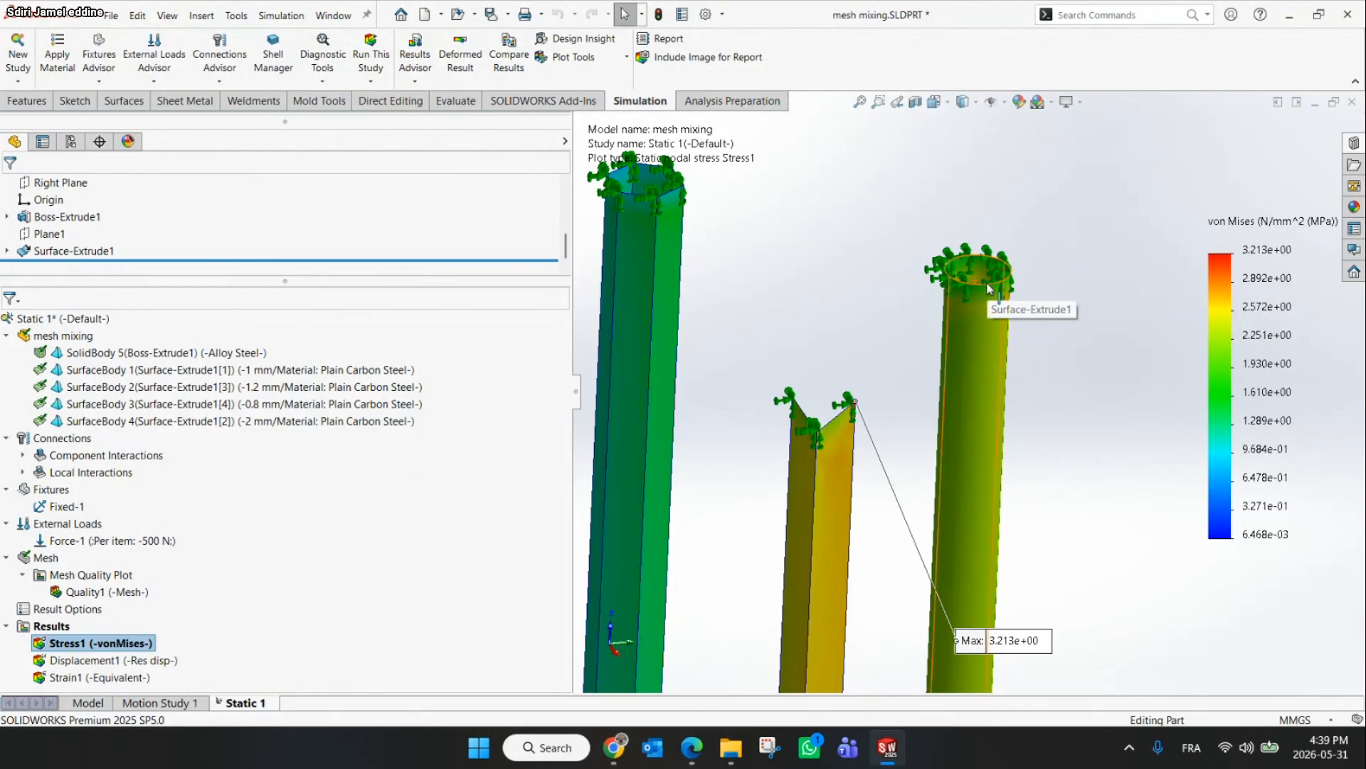
pyautogui.click(990, 288)
pyautogui.click(961, 187)
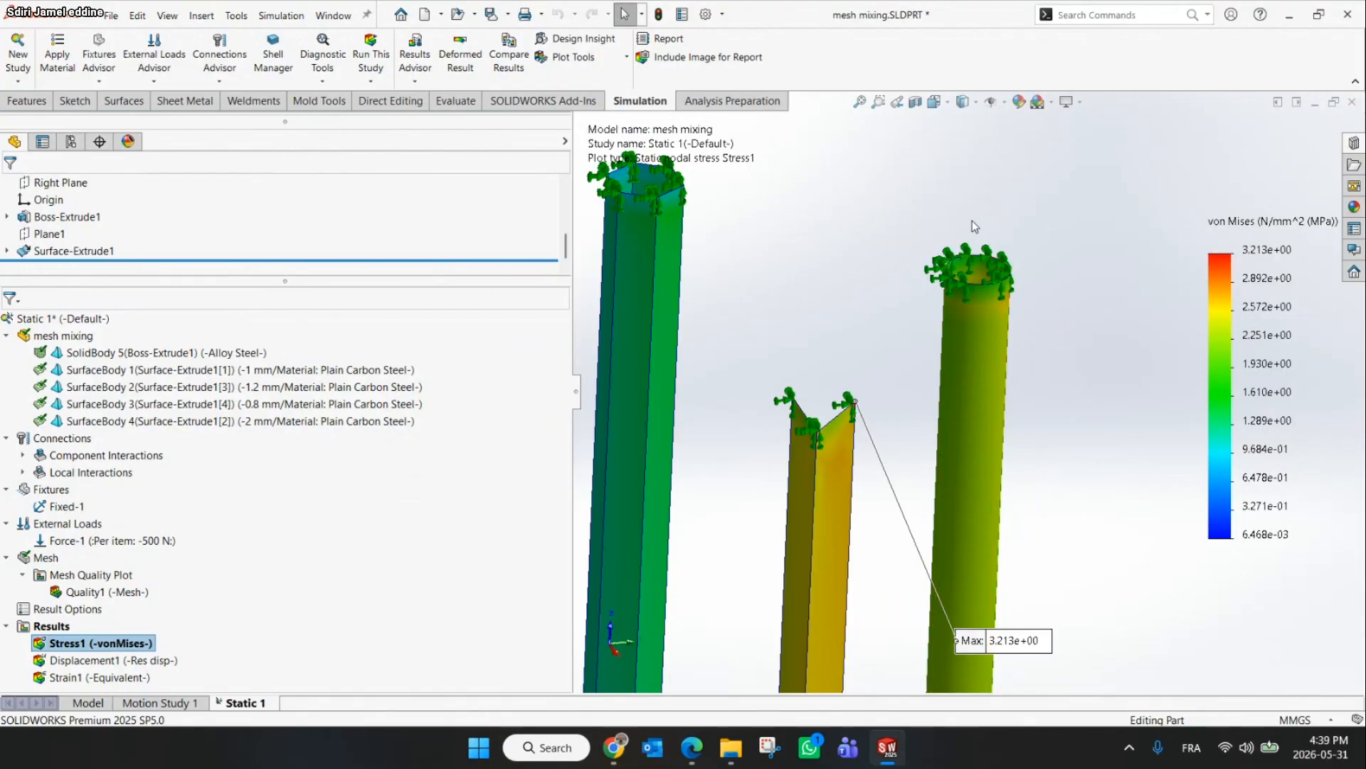
pyautogui.scroll(-2, 980, 260)
pyautogui.moveTo(980, 260); pyautogui.dragTo(922, 279, button='middle')
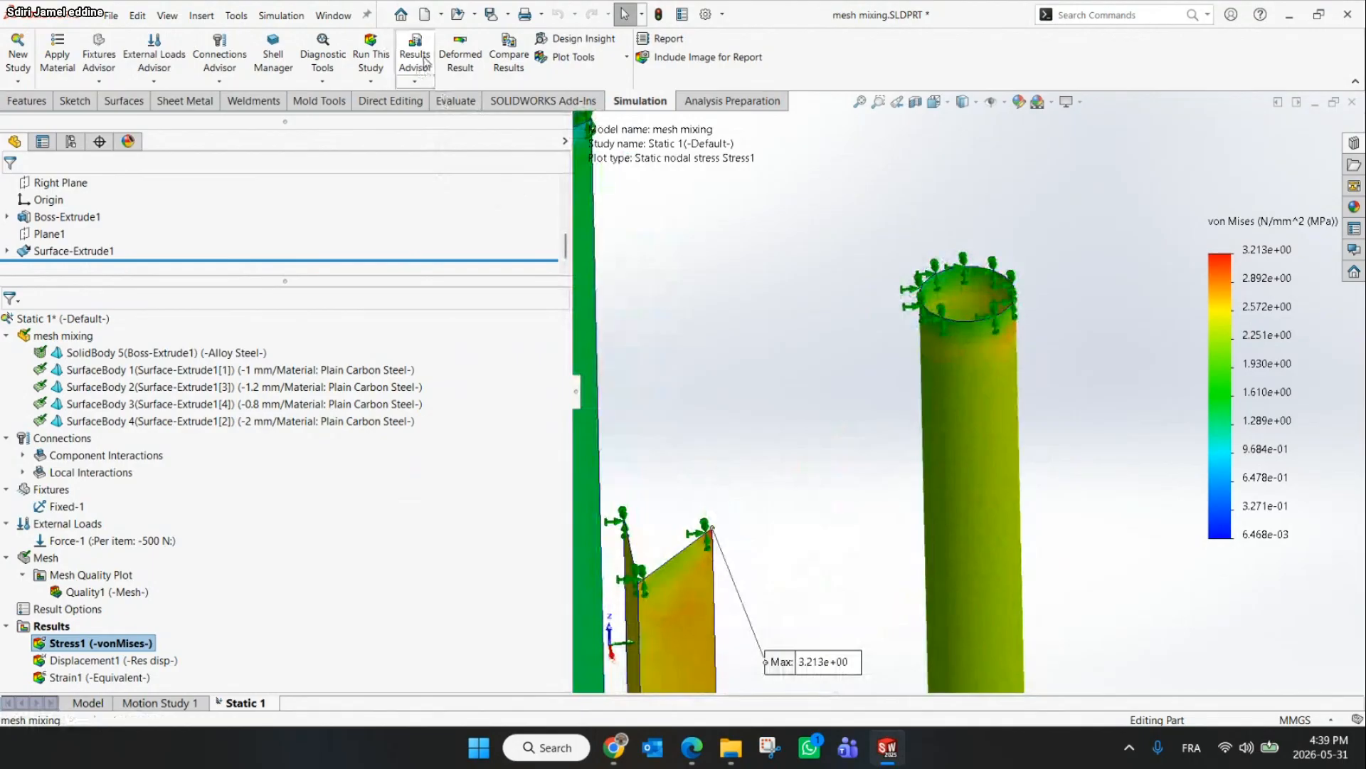
pyautogui.click(417, 84)
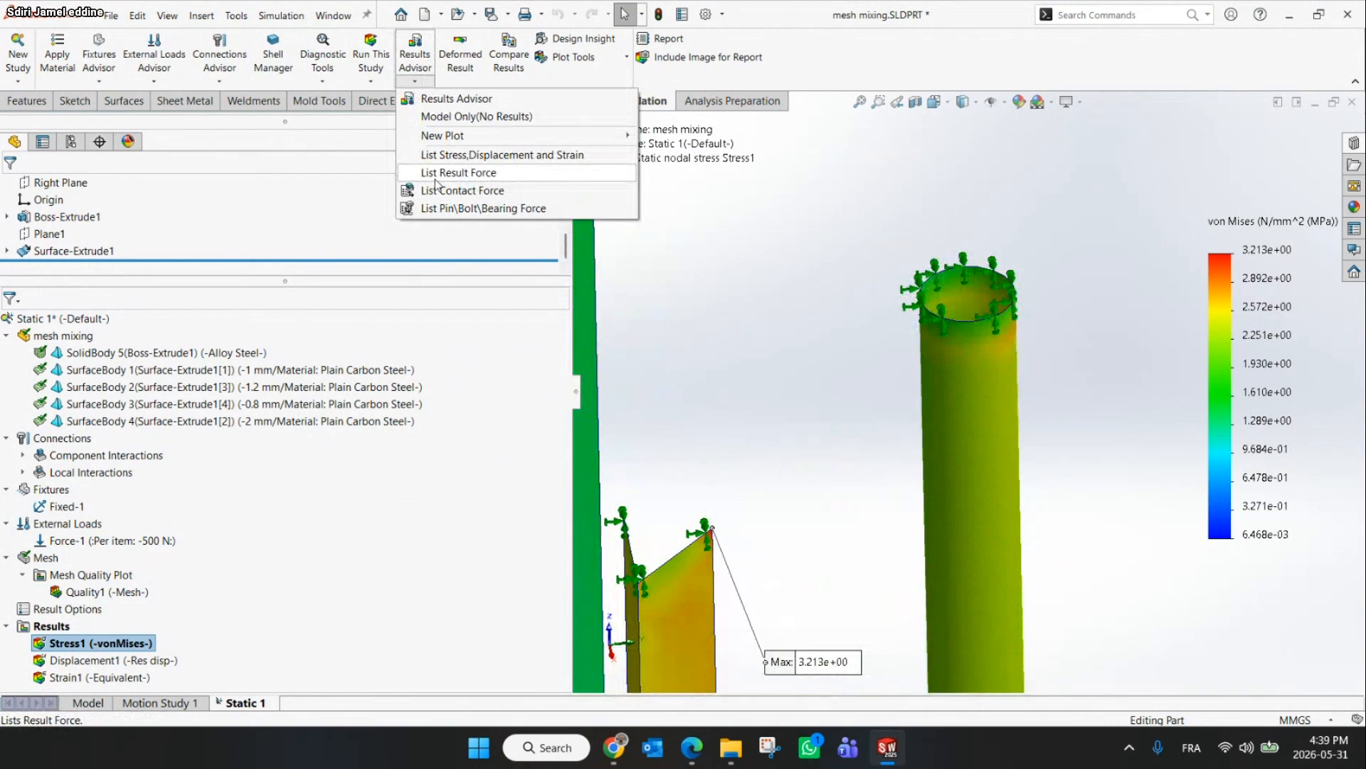
pyautogui.click(557, 178)
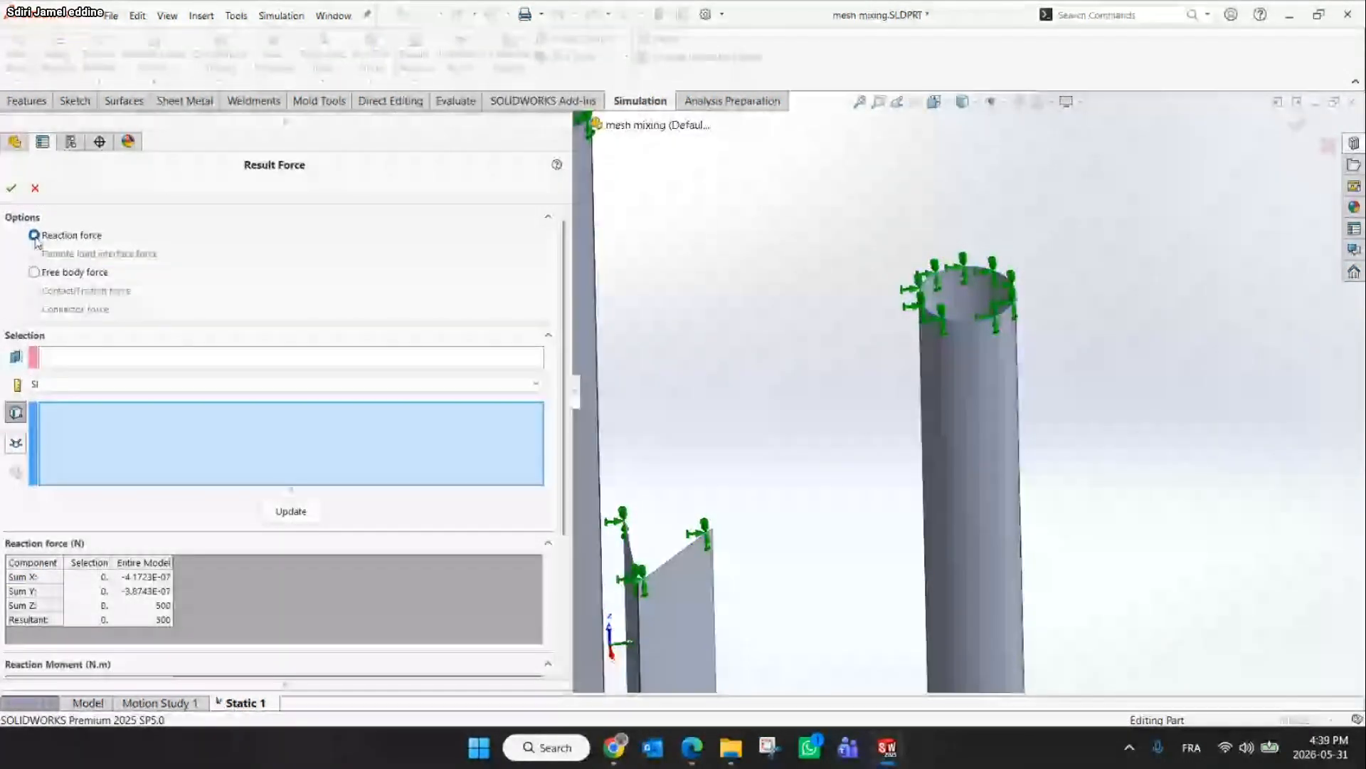
pyautogui.click(975, 272)
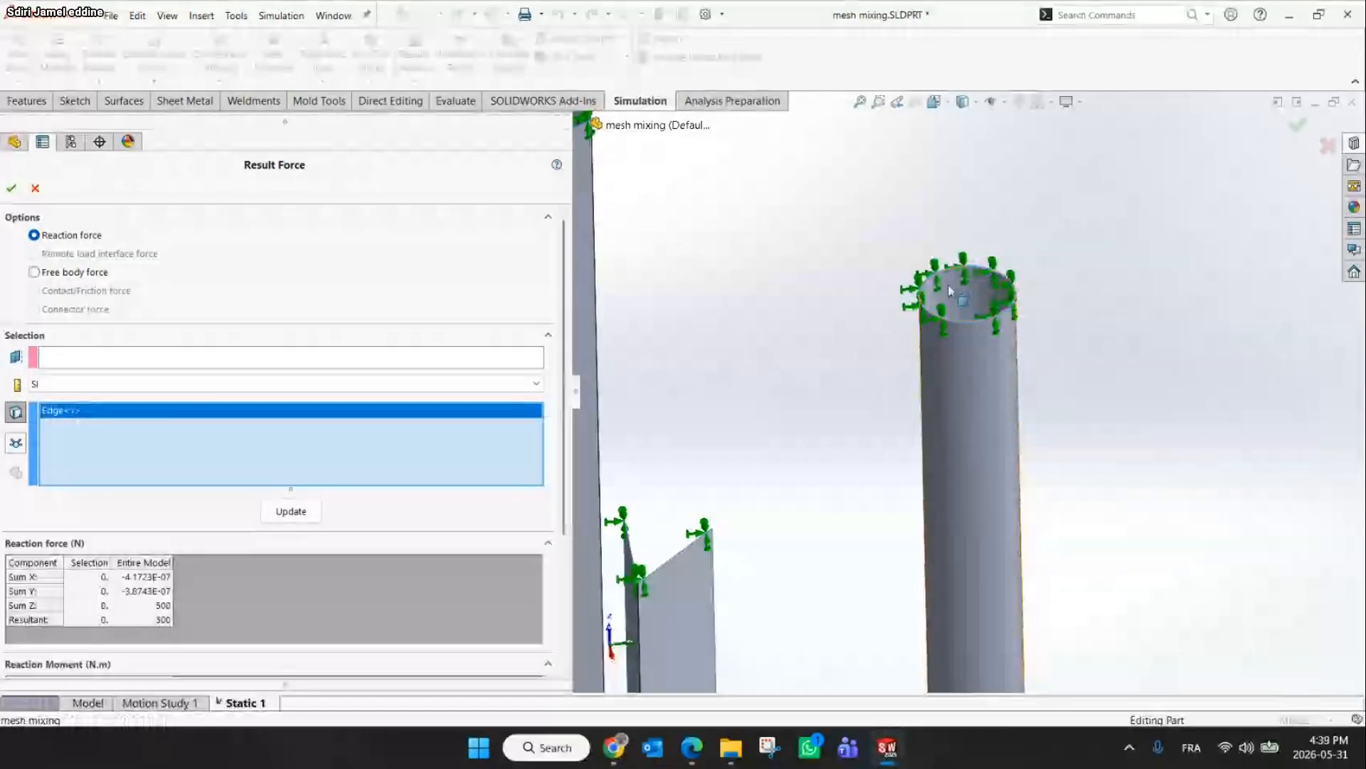
pyautogui.click(317, 512)
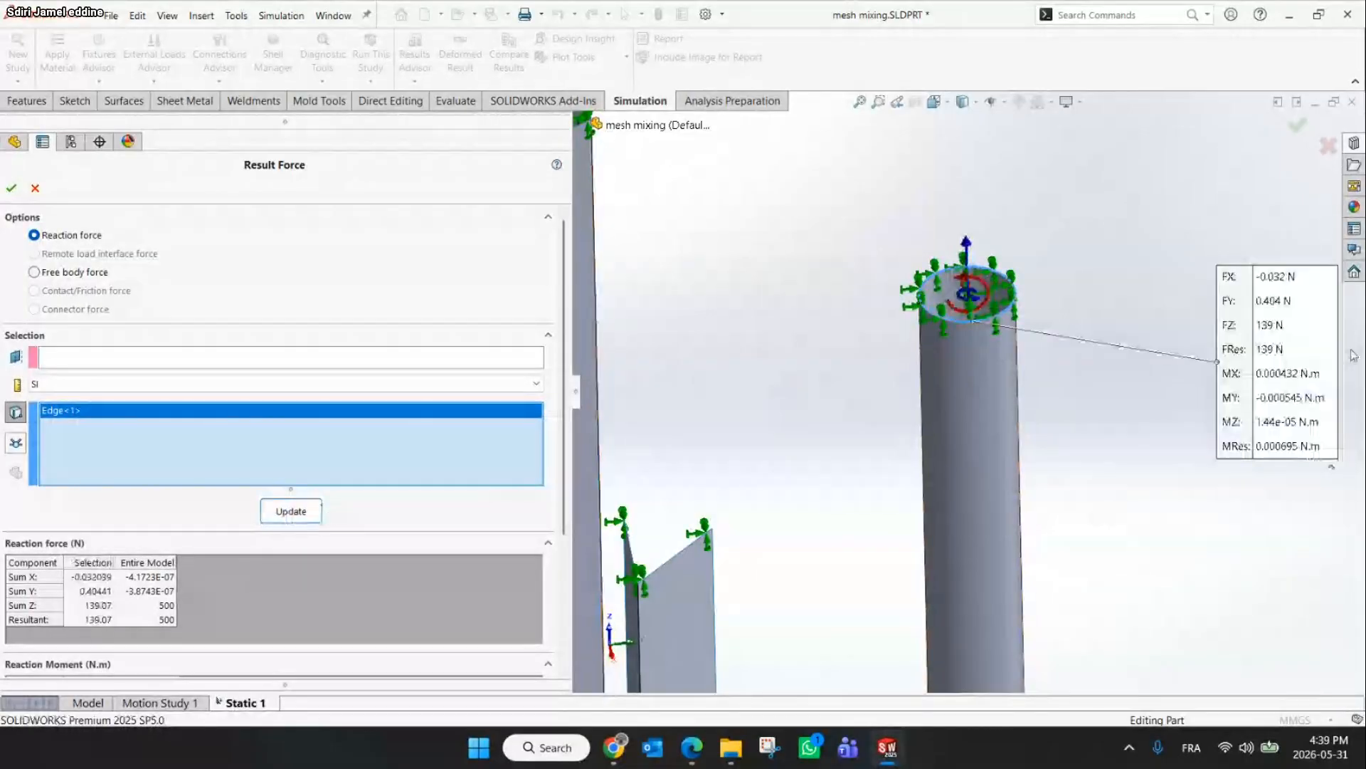
pyautogui.moveTo(1313, 353); pyautogui.dragTo(821, 319)
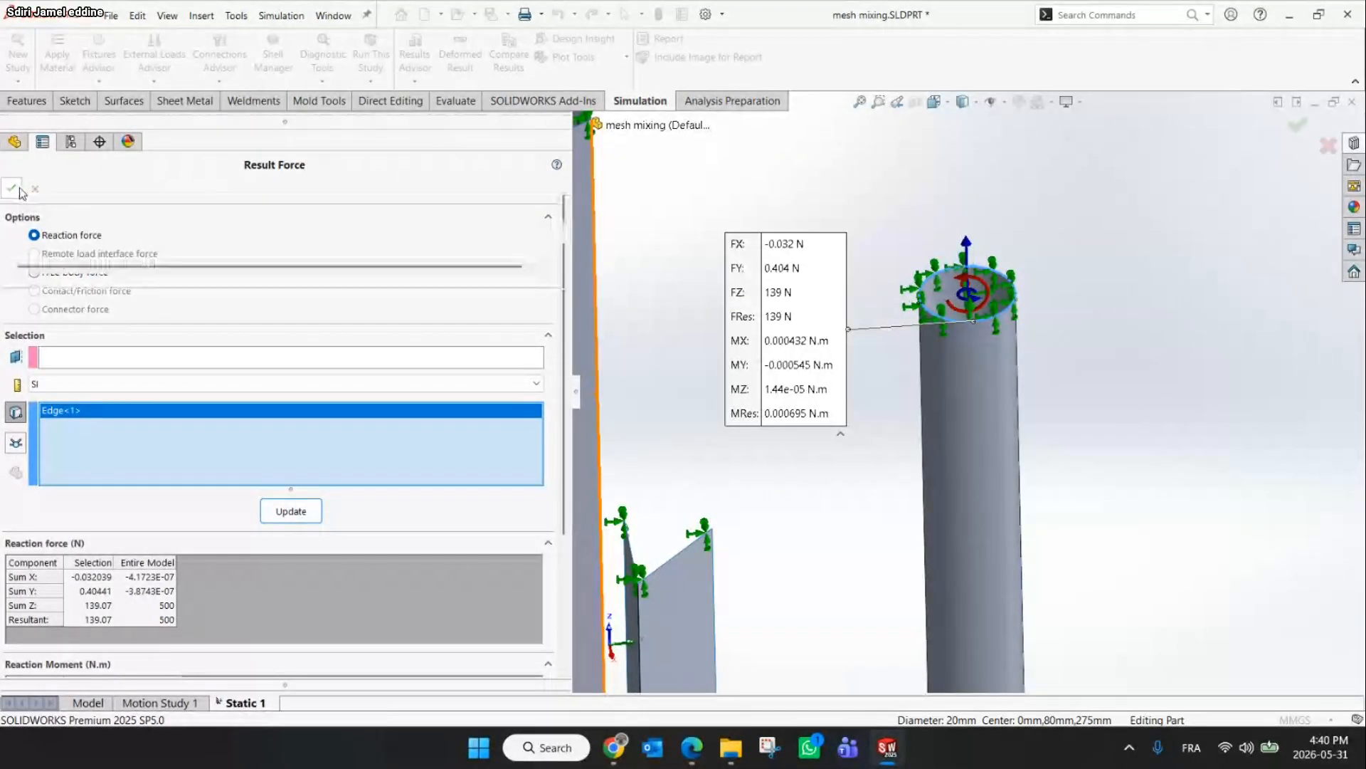
pyautogui.click(12, 187)
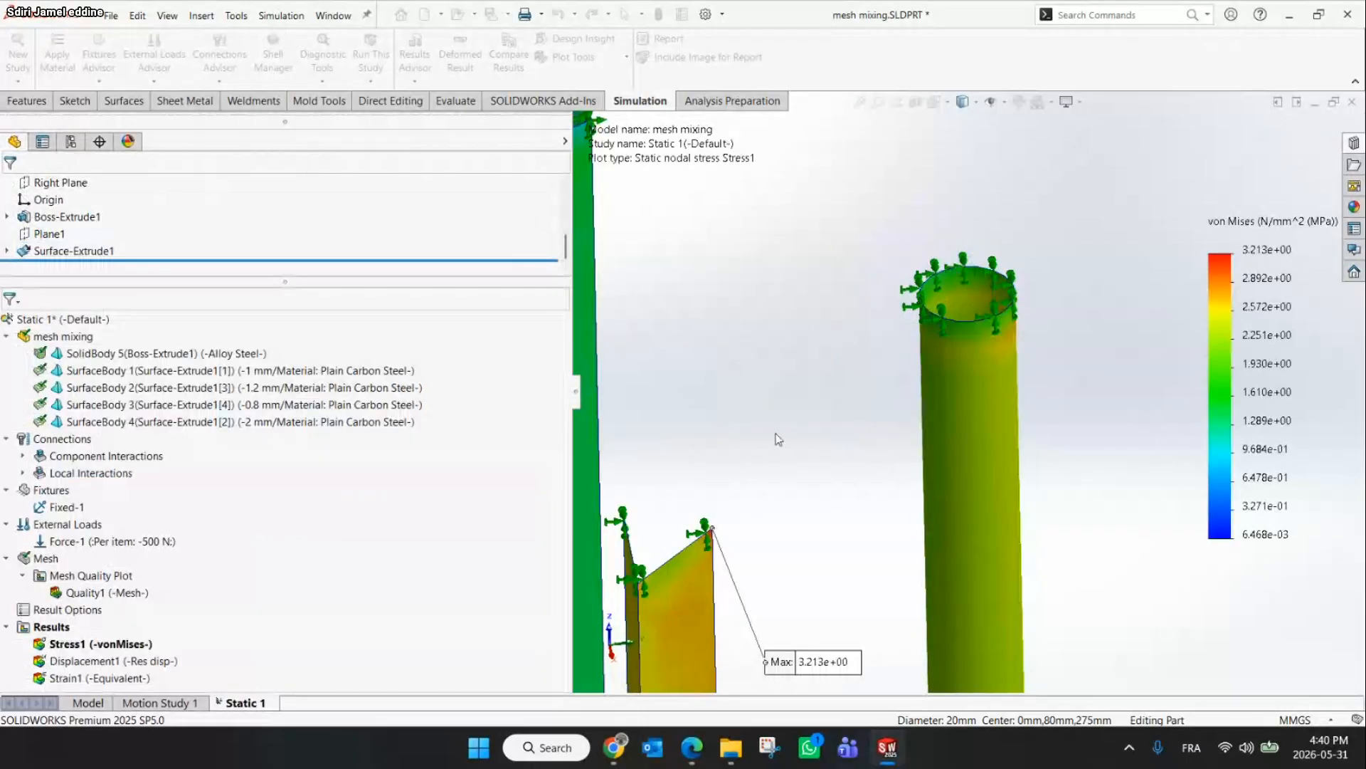
# Examine the stress plot around the base plate and the tubes from several angles
pyautogui.scroll(7, 888, 464)
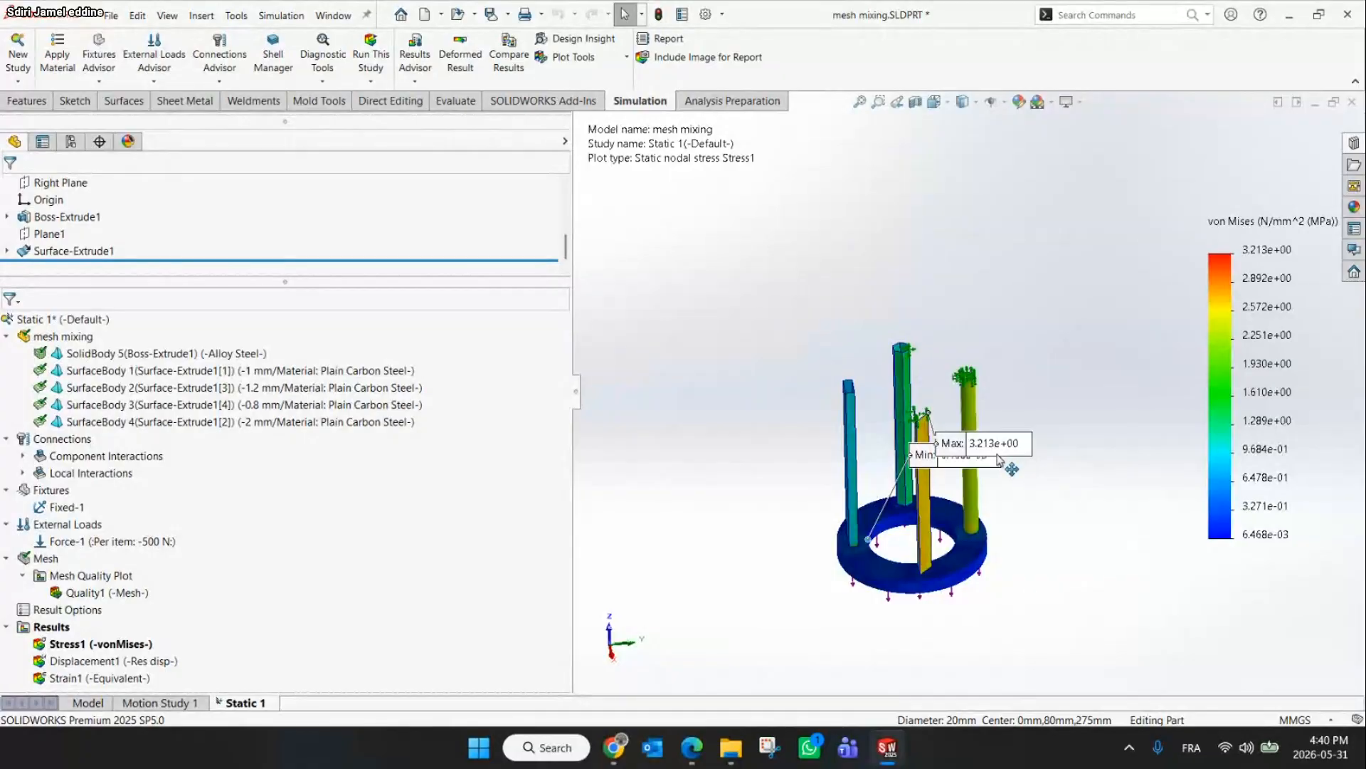
pyautogui.moveTo(902, 548); pyautogui.dragTo(904, 516, button='middle')
pyautogui.scroll(-3, 906, 514)
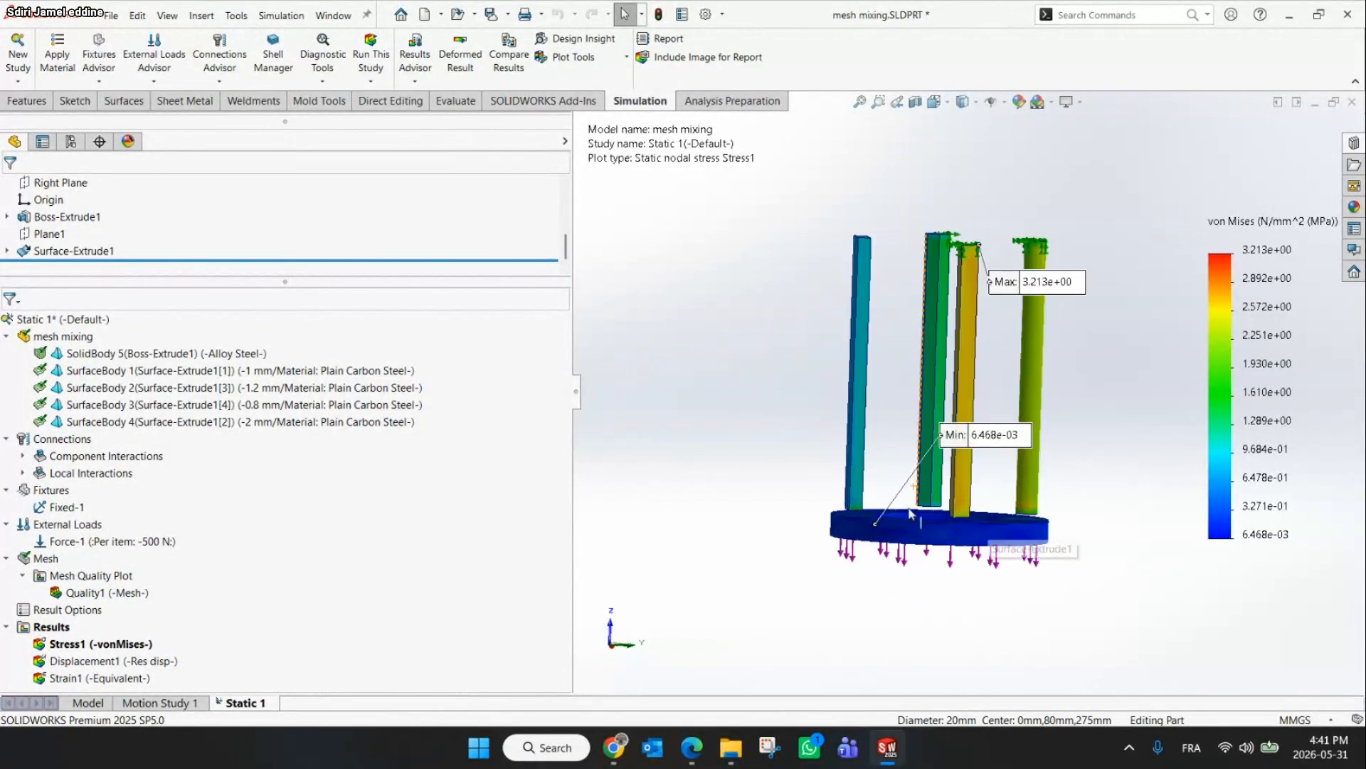
pyautogui.scroll(-3, 911, 514)
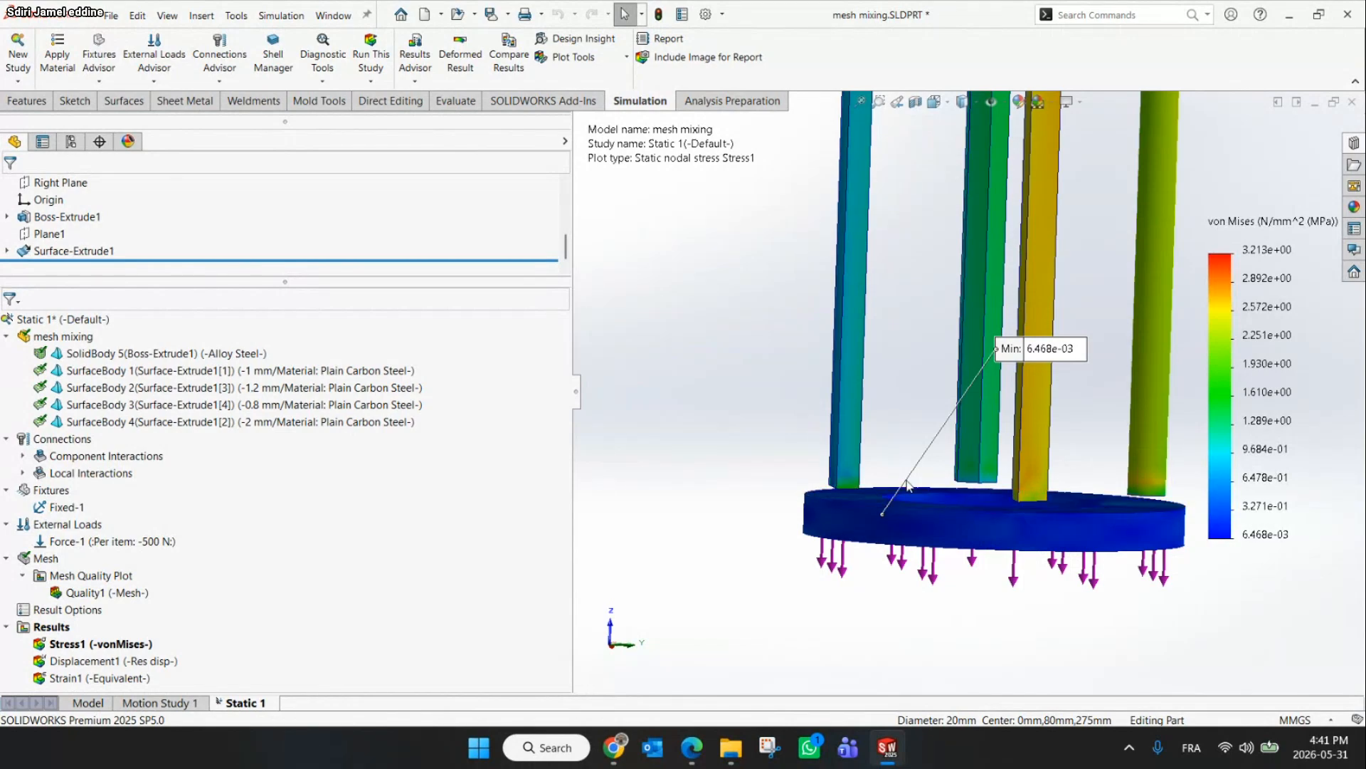
pyautogui.scroll(-1, 907, 486)
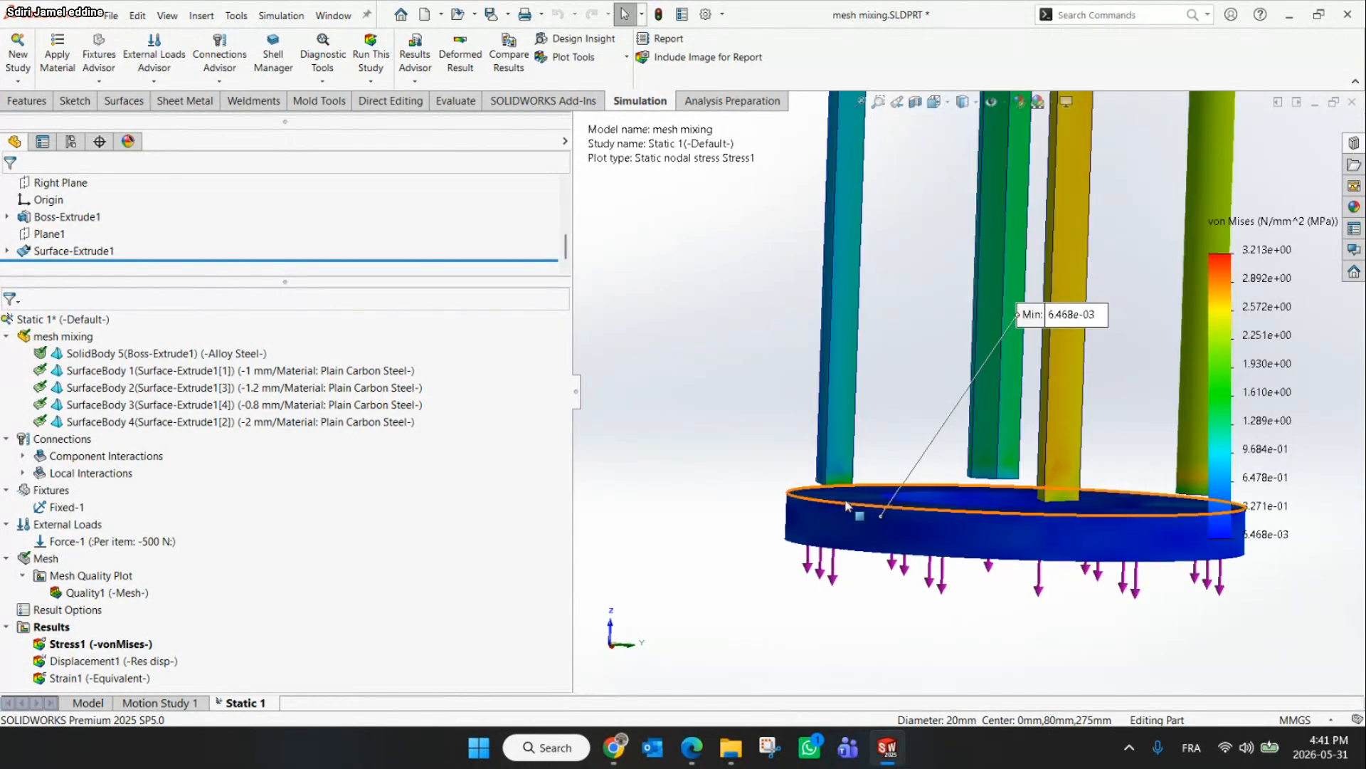
pyautogui.scroll(-4, 845, 504)
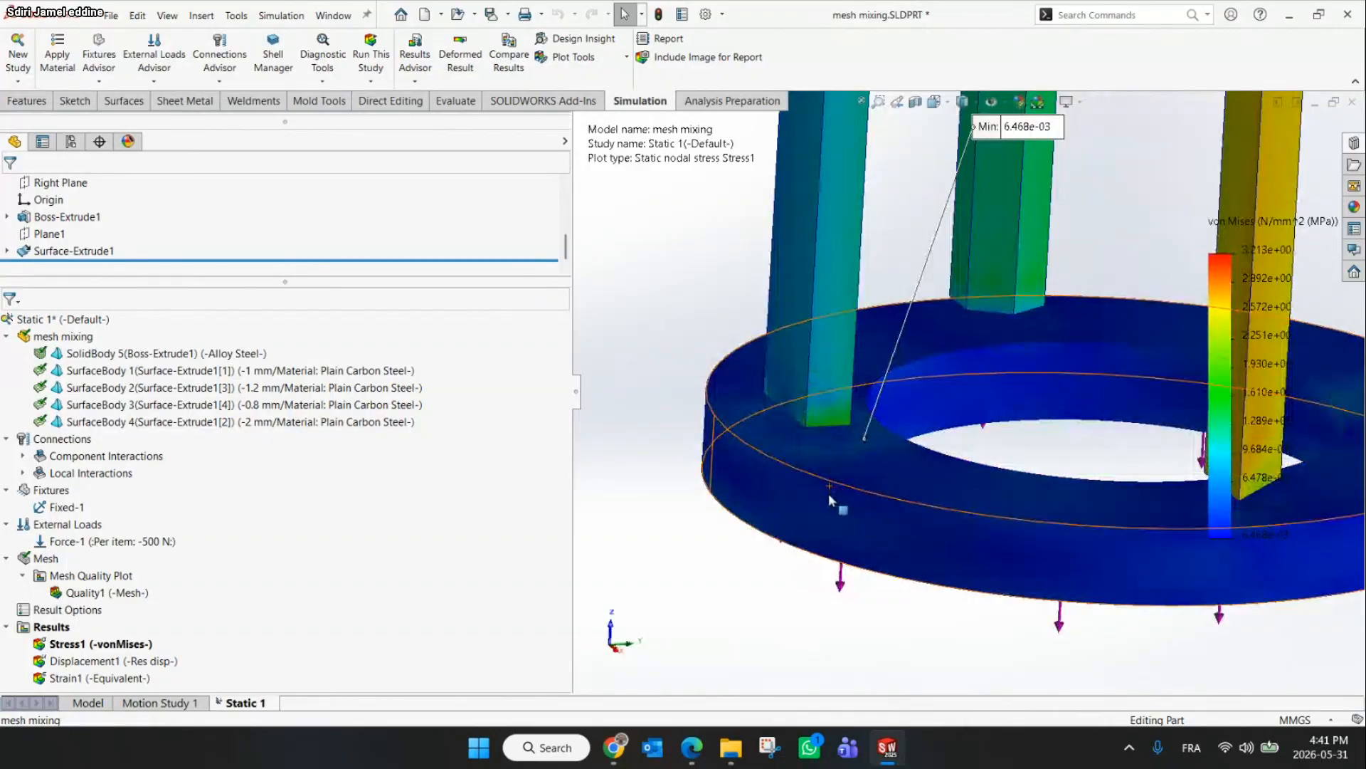
pyautogui.scroll(5, 830, 497)
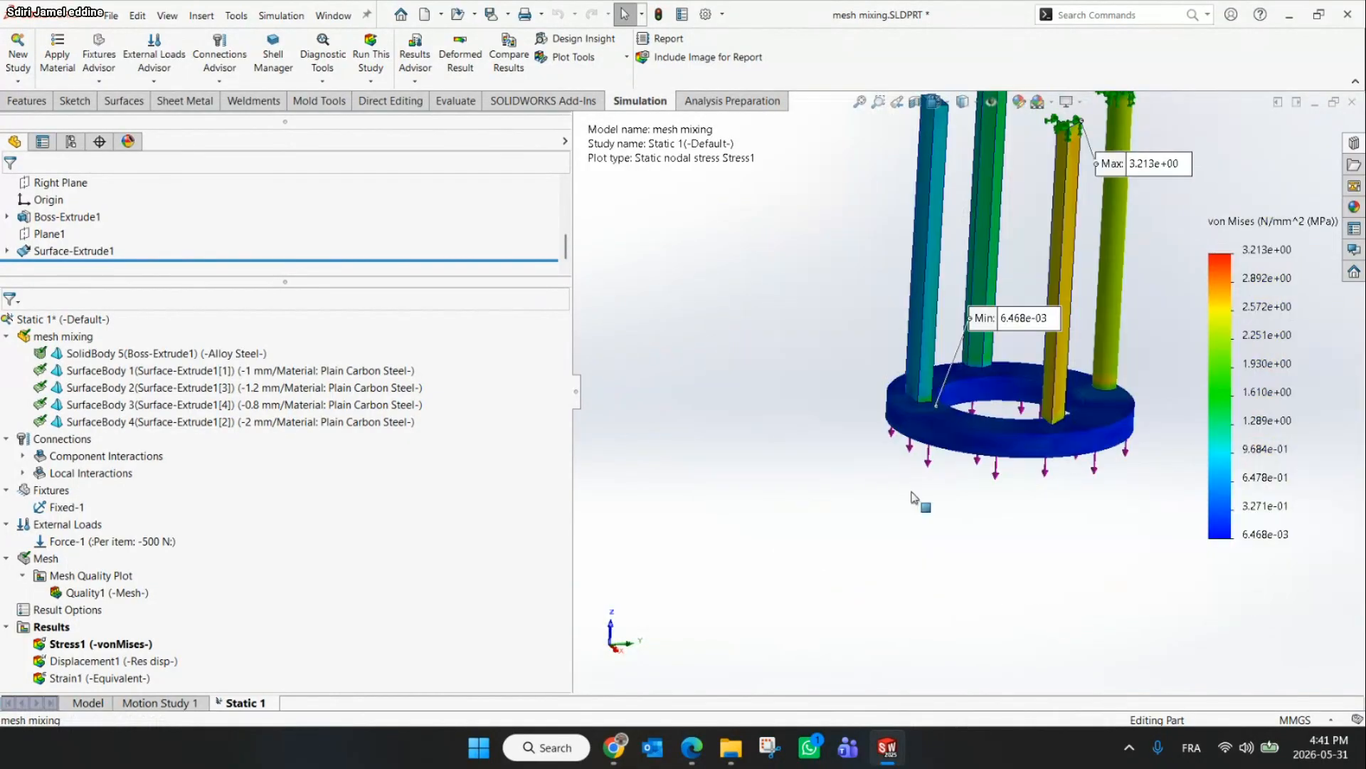
pyautogui.scroll(2, 913, 498)
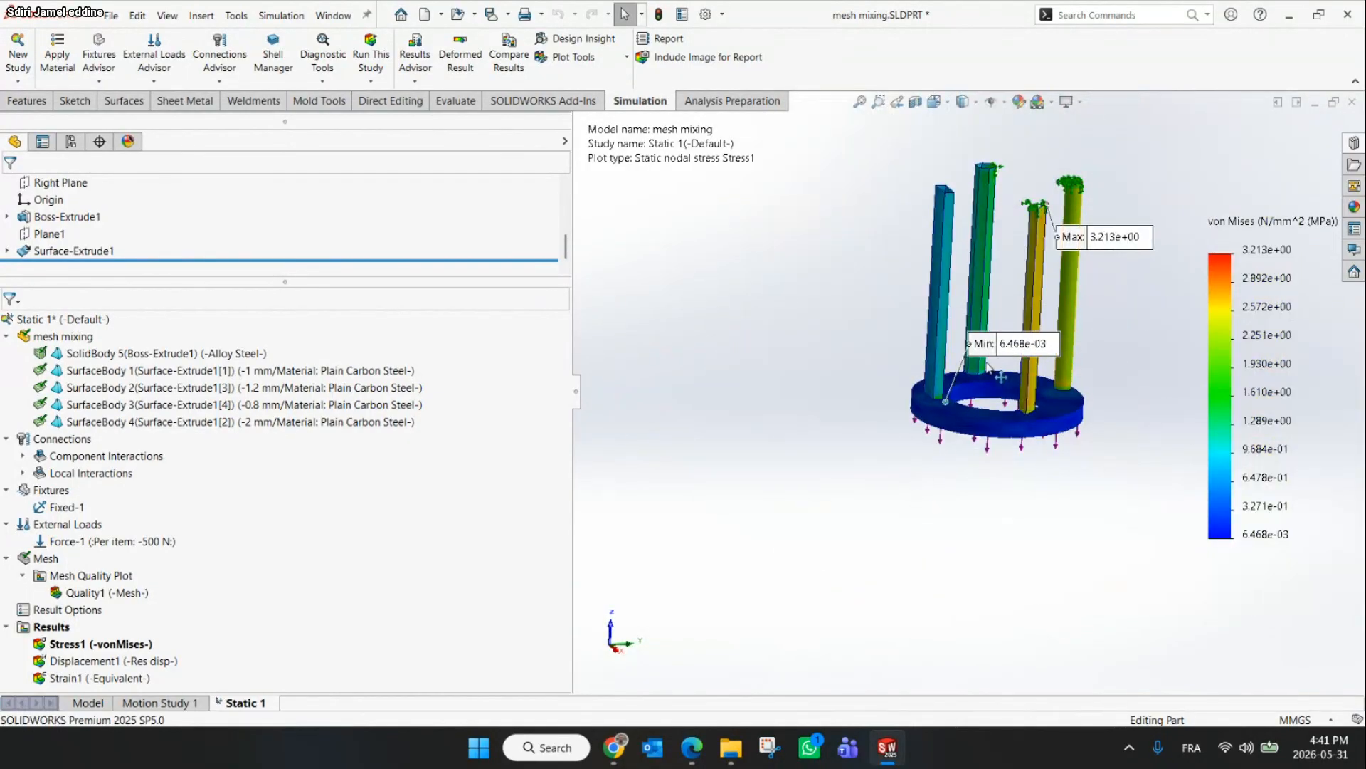
pyautogui.moveTo(988, 367); pyautogui.dragTo(797, 447)
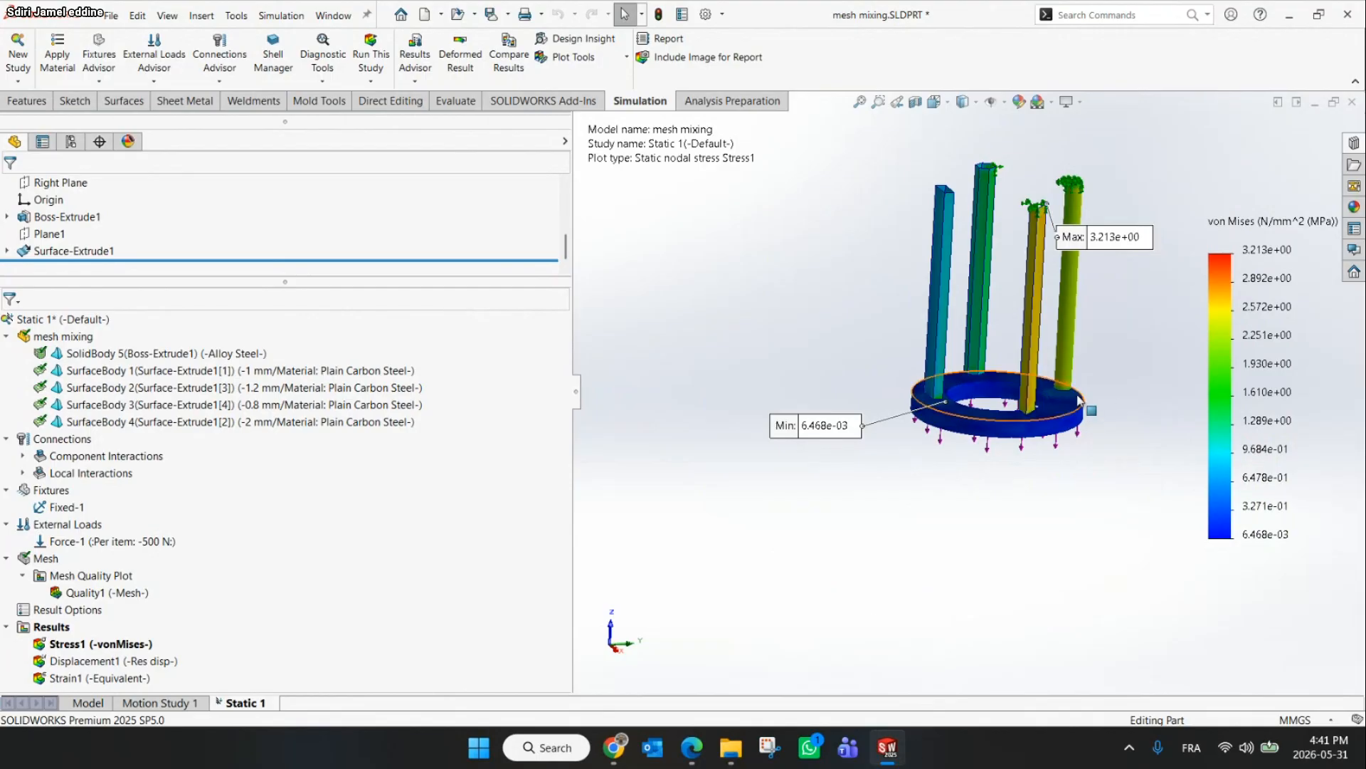
pyautogui.scroll(-2, 1062, 206)
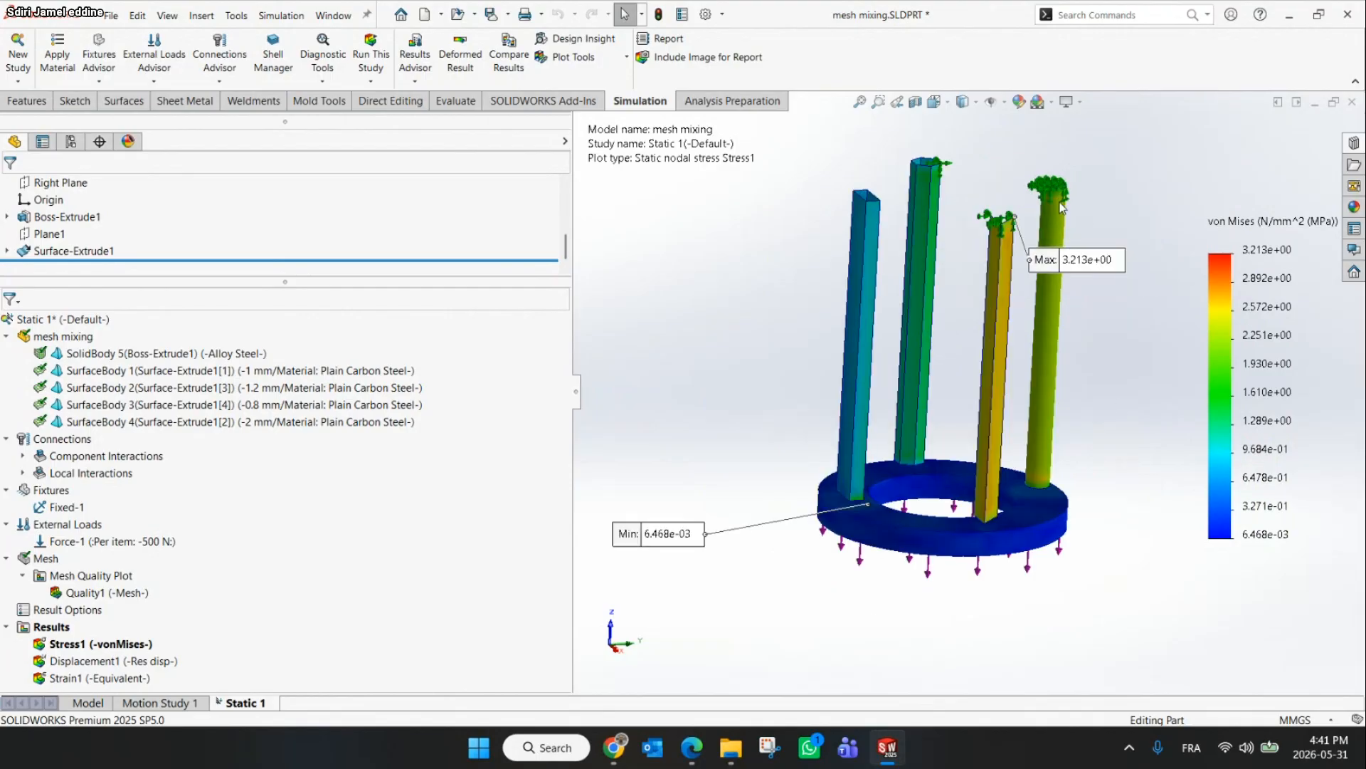
pyautogui.scroll(-3, 1023, 231)
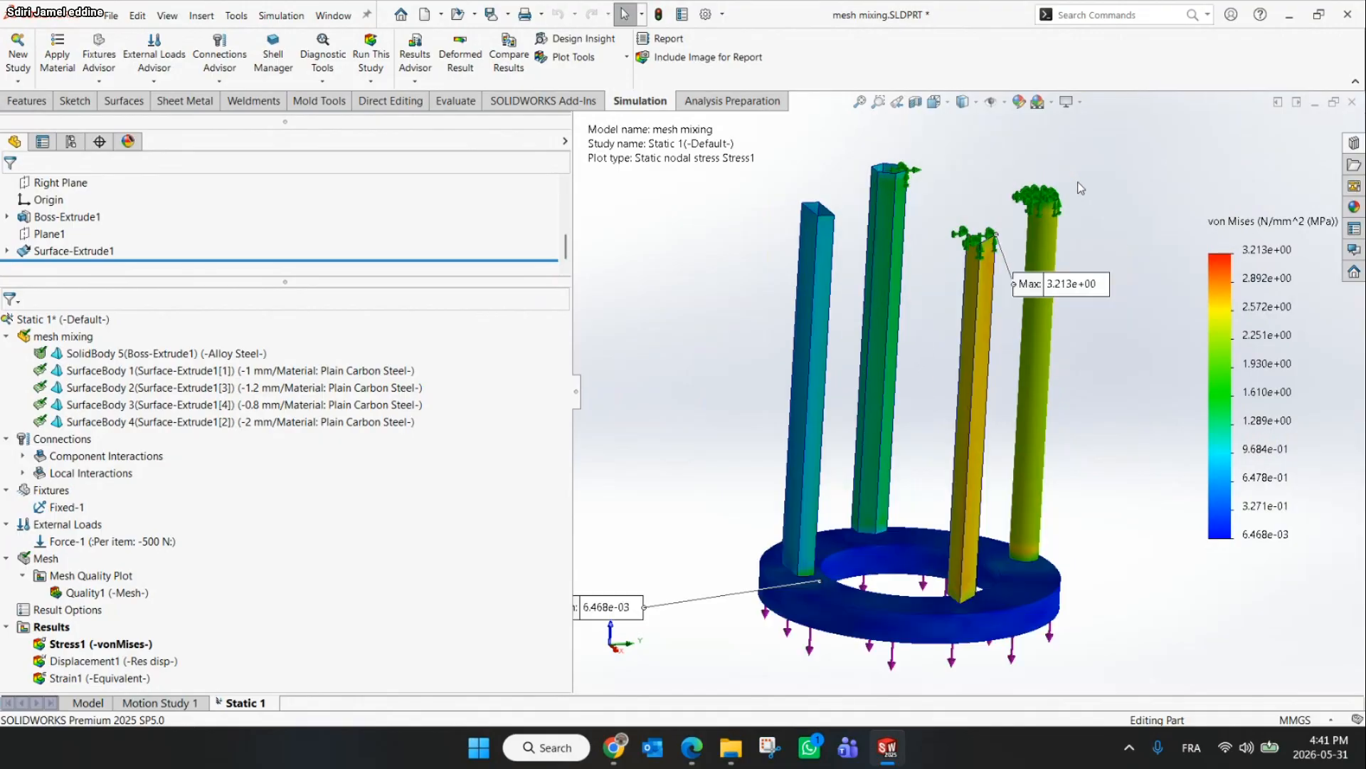
pyautogui.scroll(3, 1023, 225)
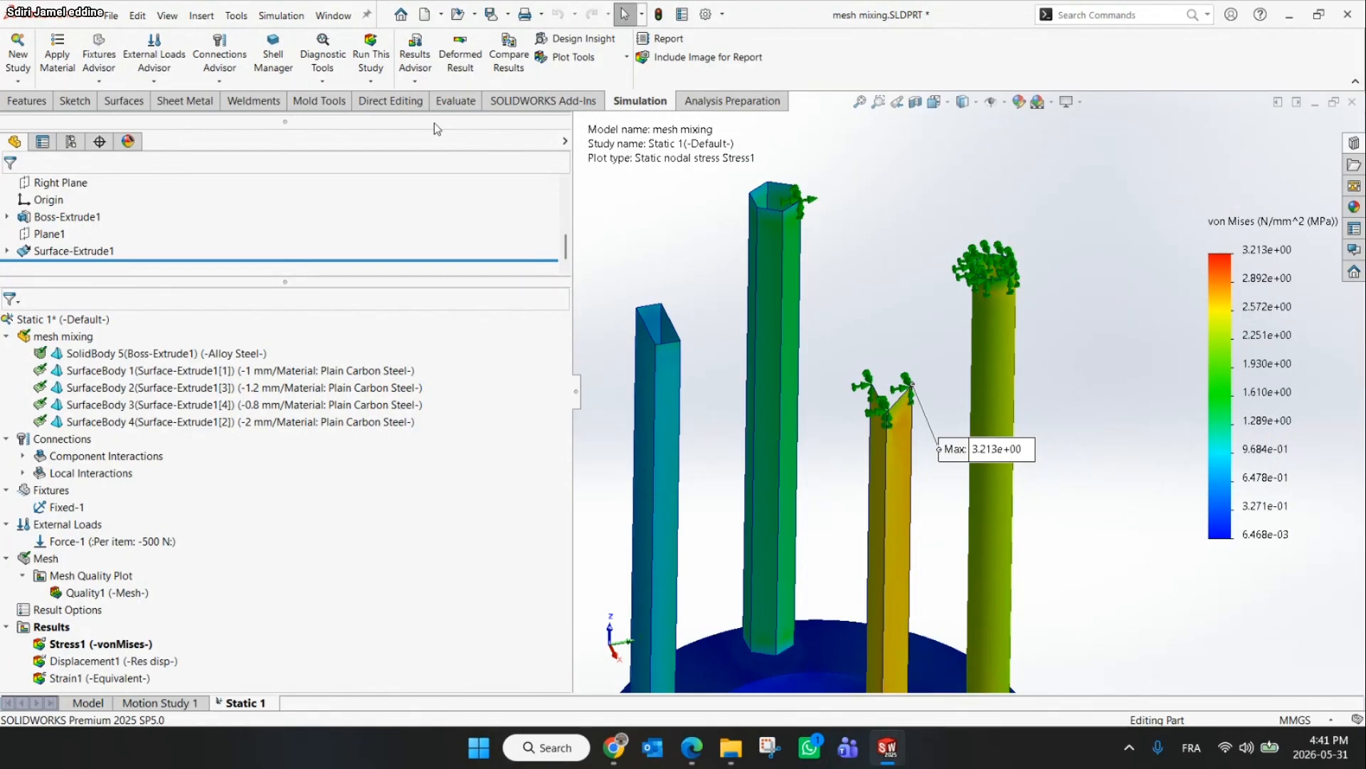
# List the reaction force on tube D's top edge again and close the Result Force dialog
pyautogui.click(418, 82)
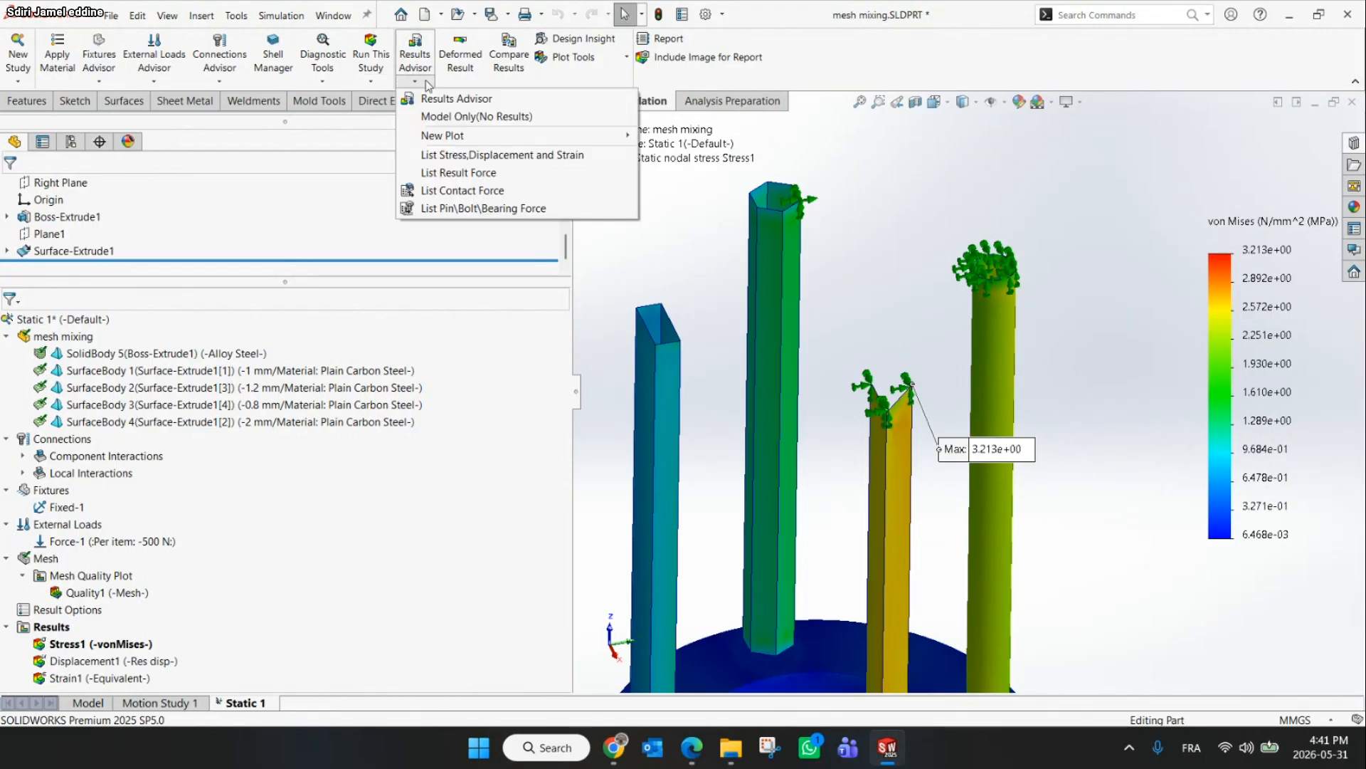
pyautogui.click(439, 175)
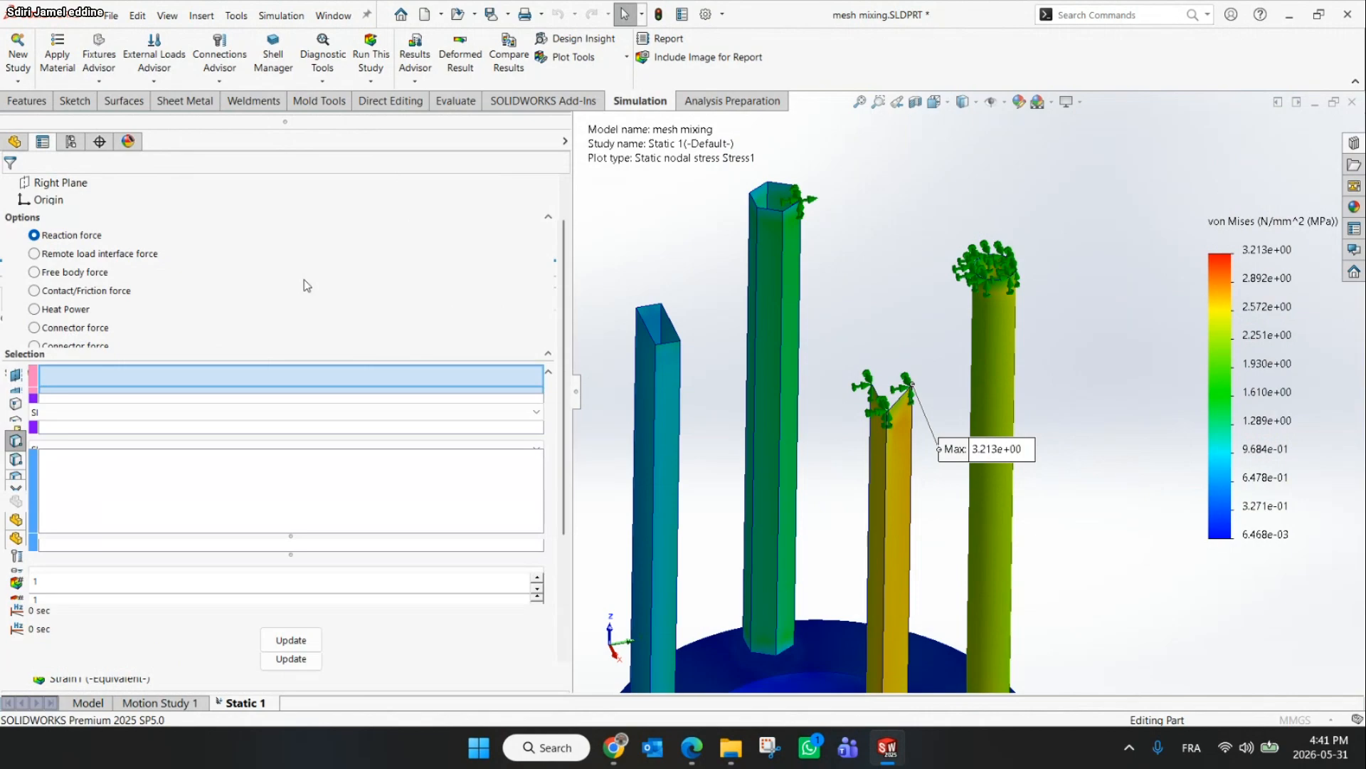
pyautogui.click(1005, 278)
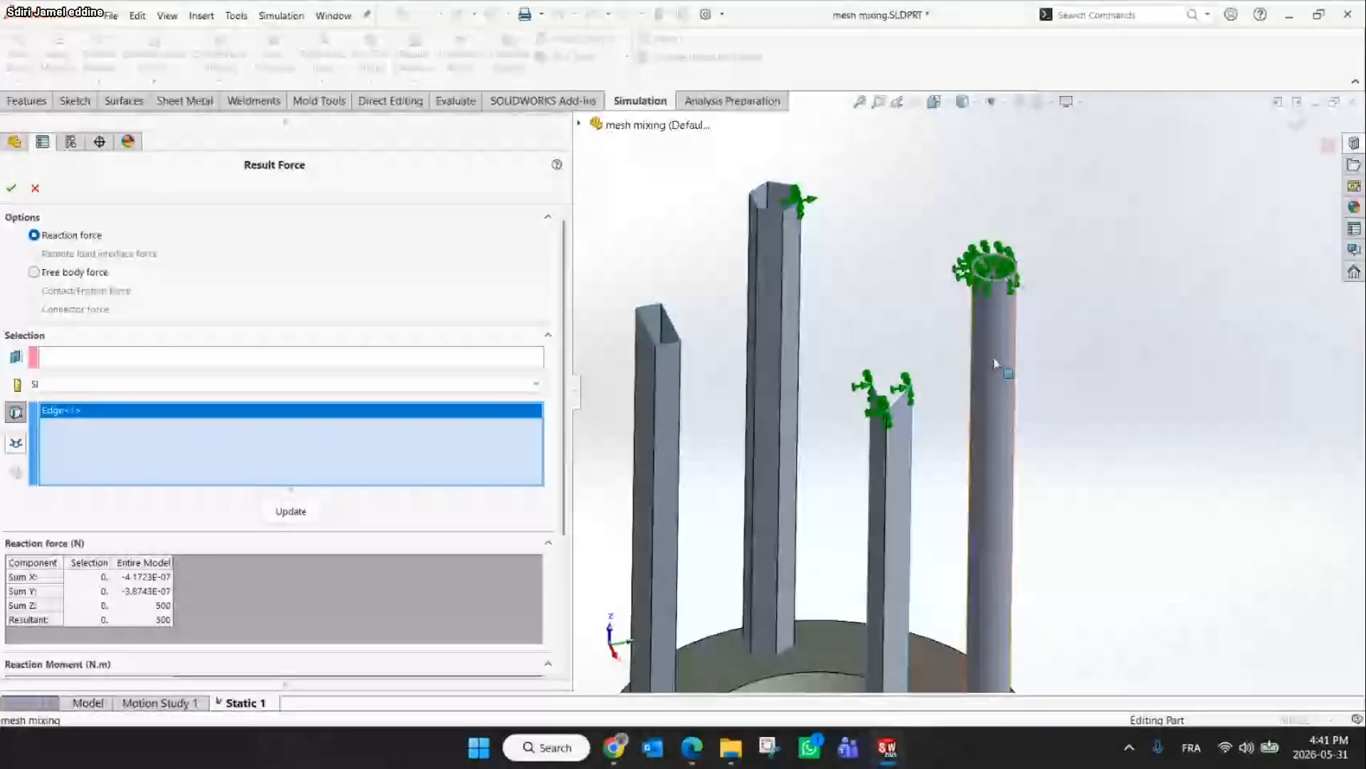
pyautogui.click(302, 511)
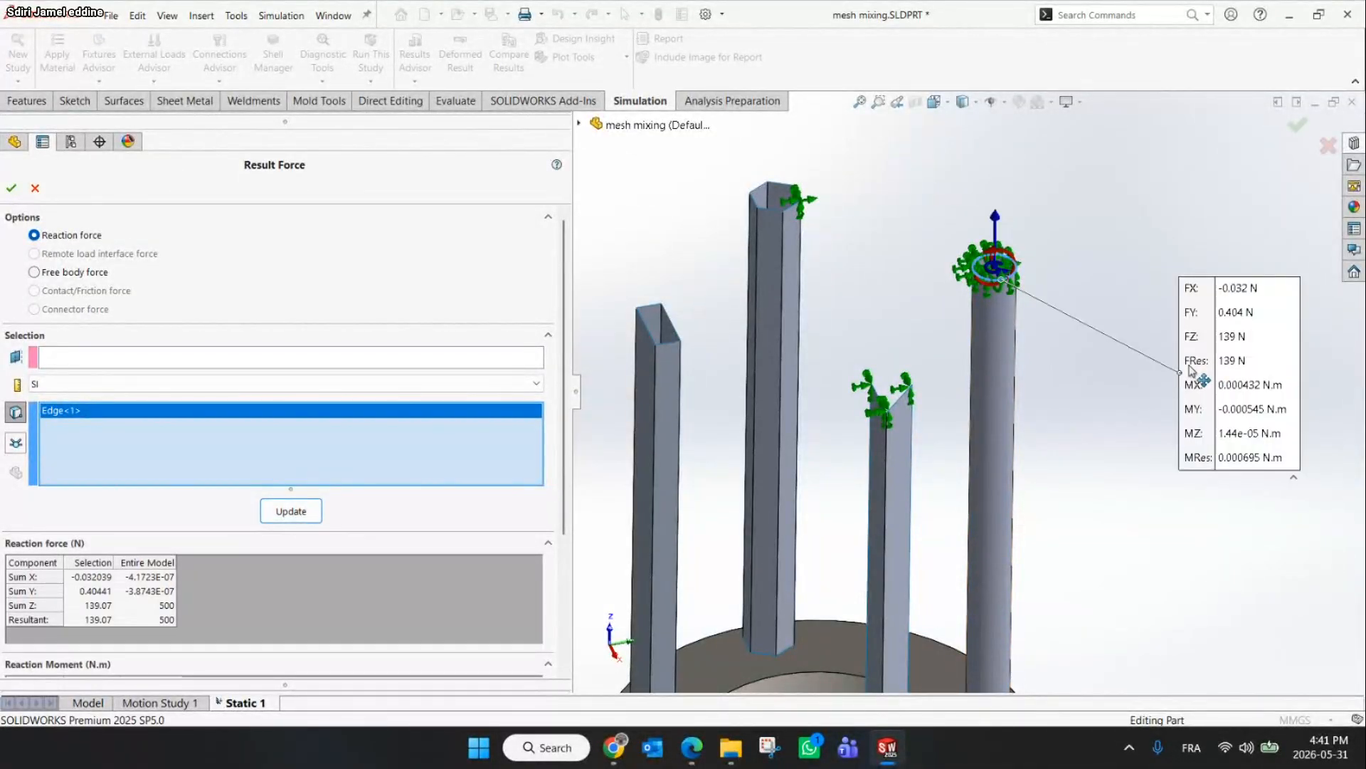
pyautogui.click(11, 189)
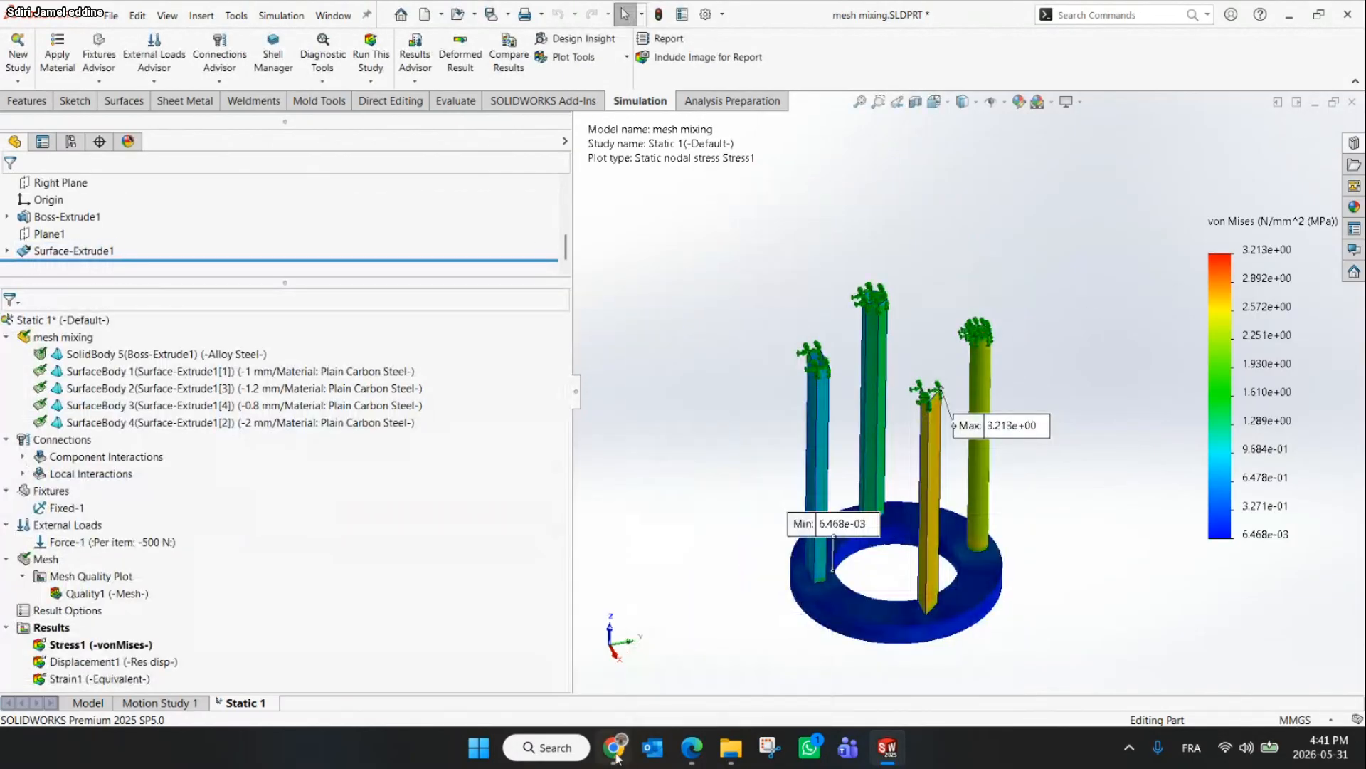
# Check the slide and the meeting chat question, then return to the model
pyautogui.click(618, 748)
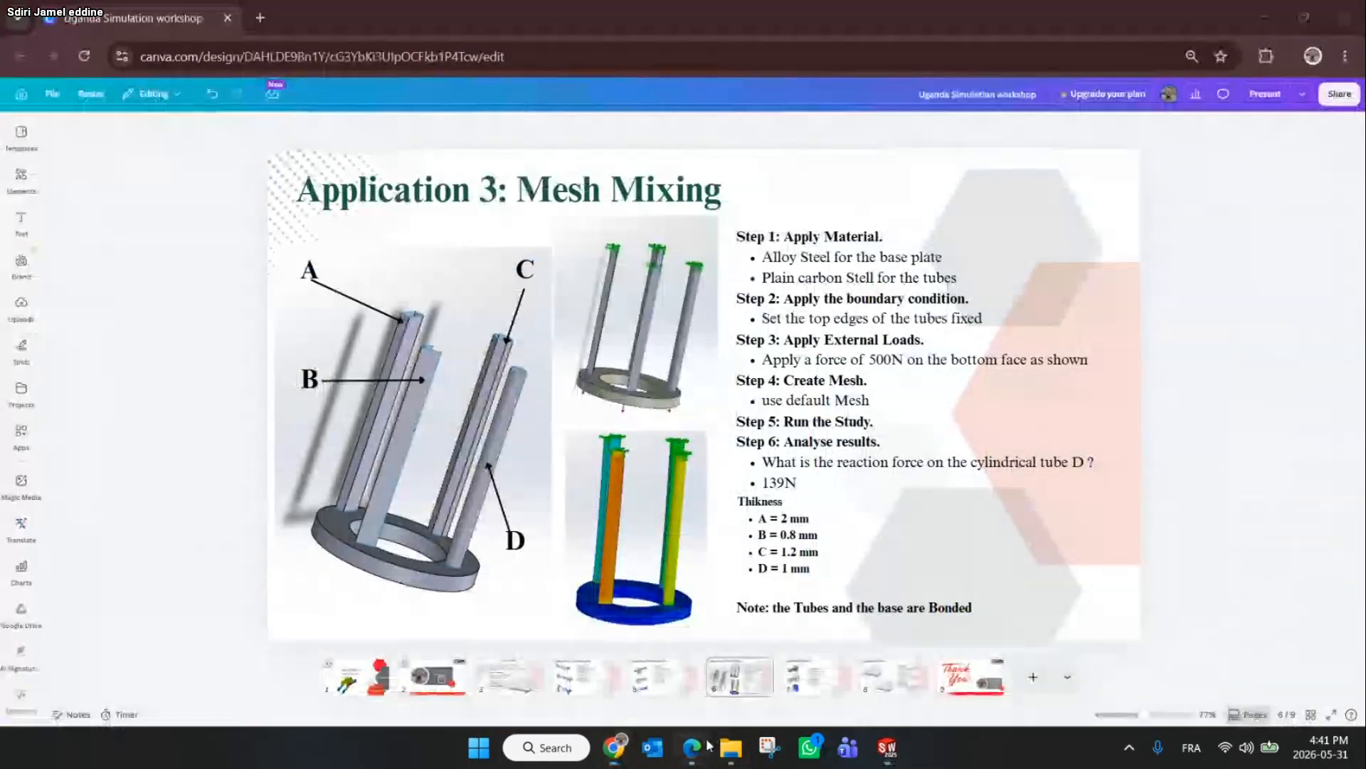
pyautogui.moveTo(692, 747)
pyautogui.click(625, 670)
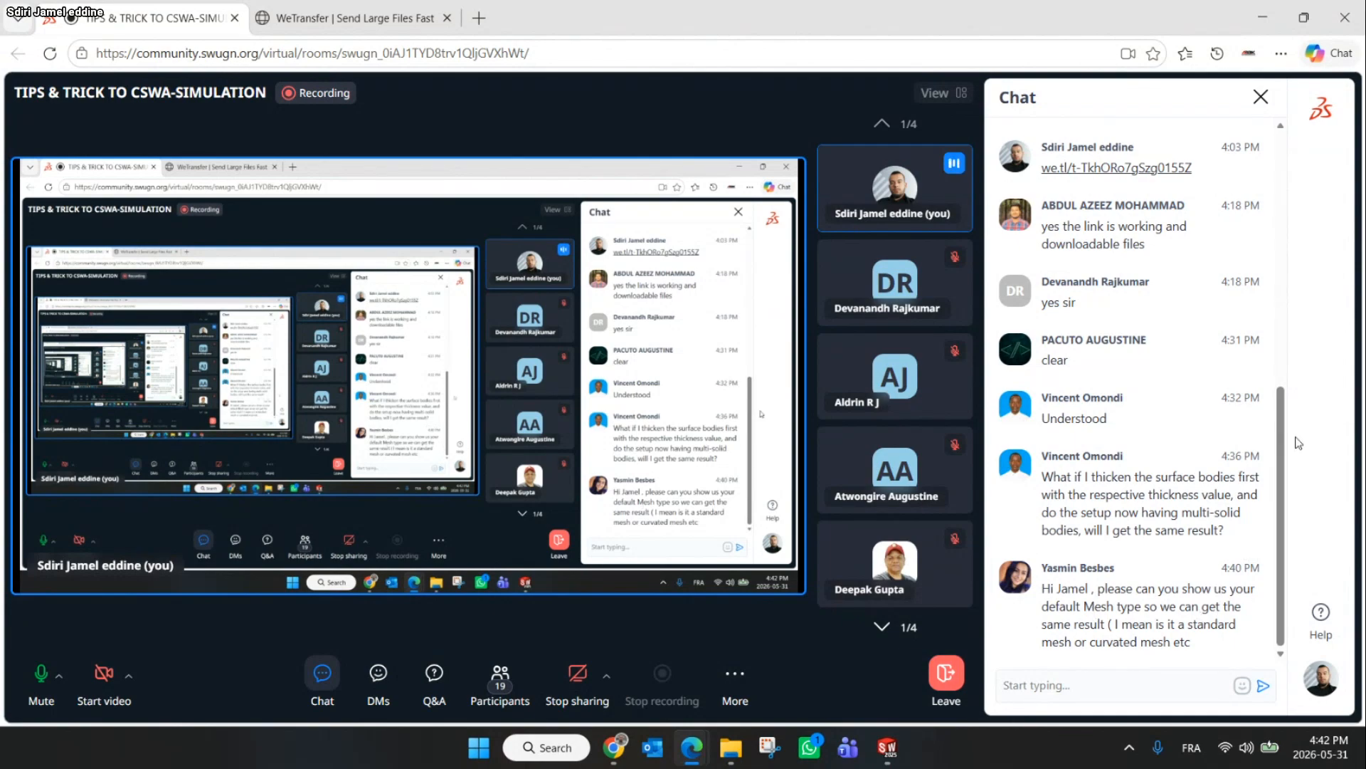
pyautogui.click(1264, 8)
pyautogui.click(1264, 8)
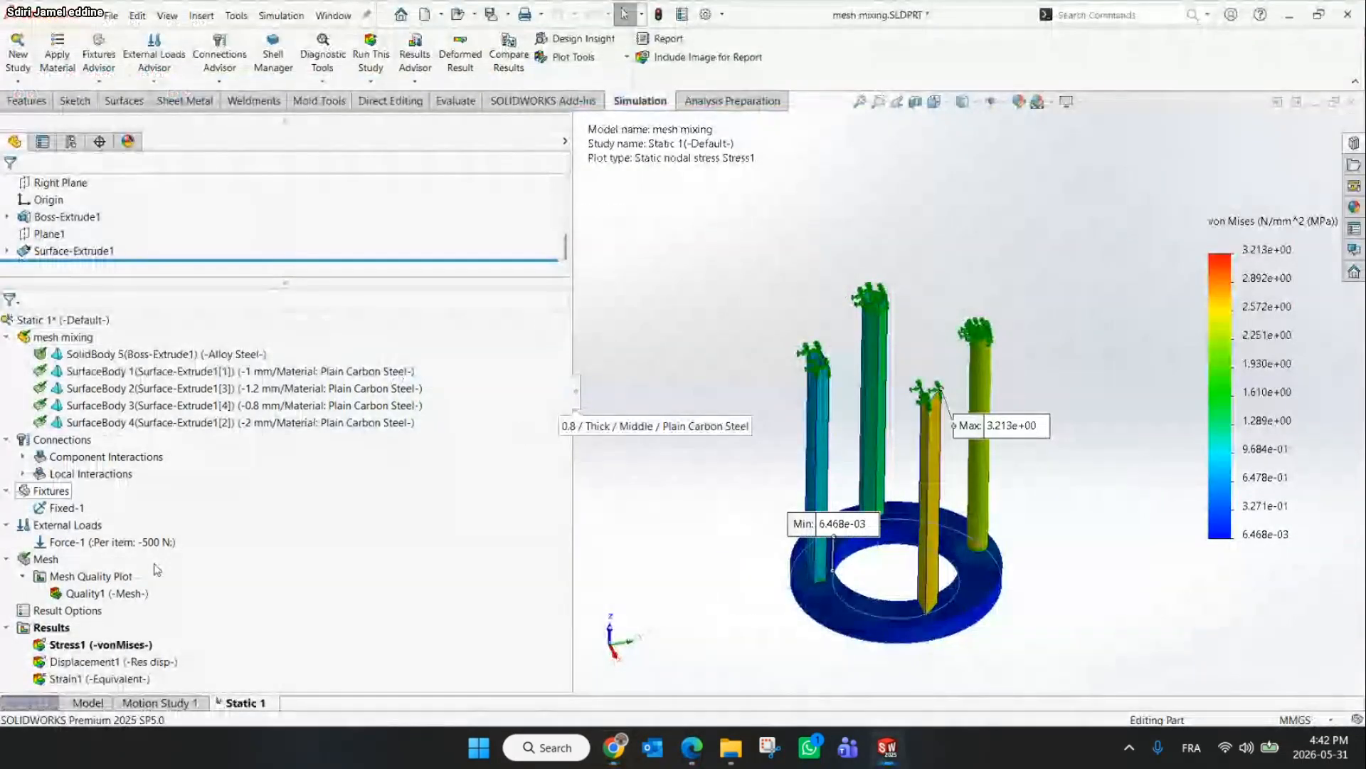
# Recreate the mesh with the default standard mesh settings, accepting the deletion of existing results
pyautogui.rightClick(36, 557)
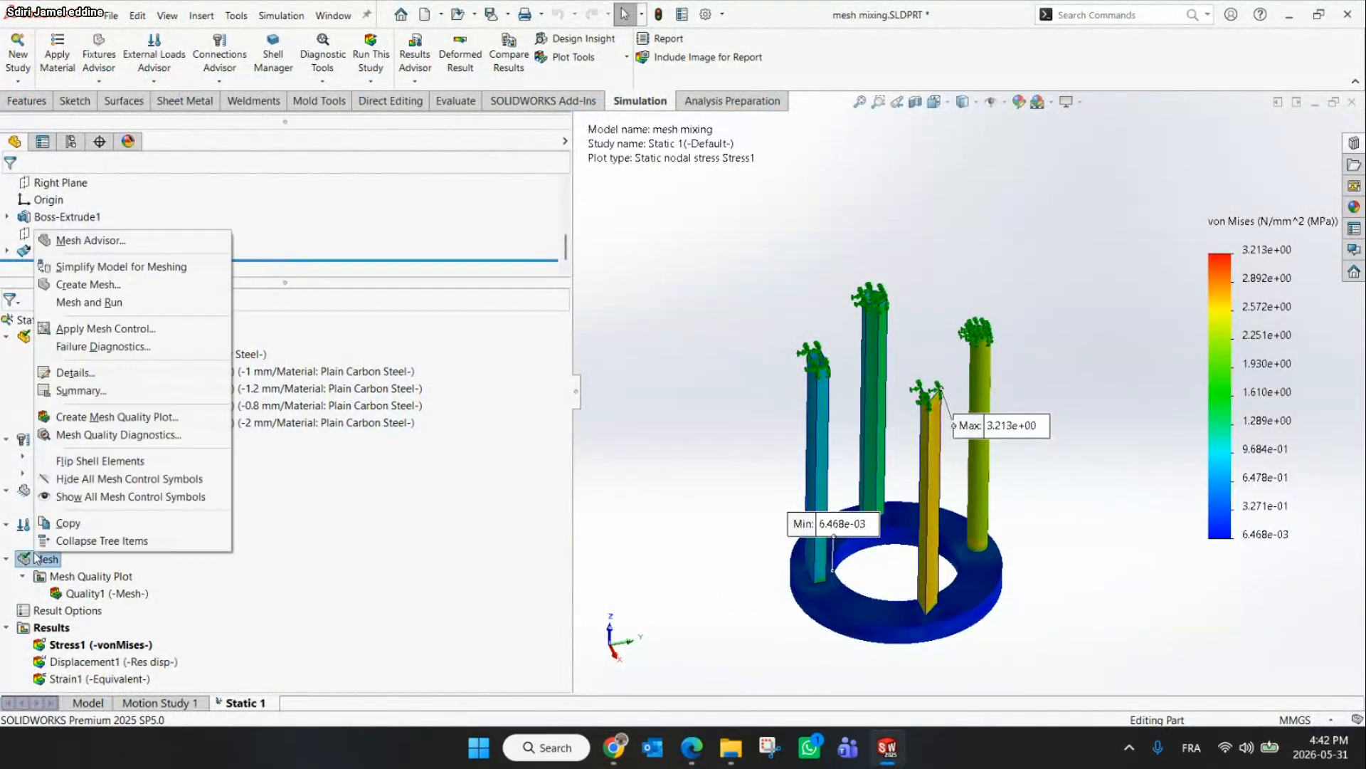
pyautogui.click(85, 284)
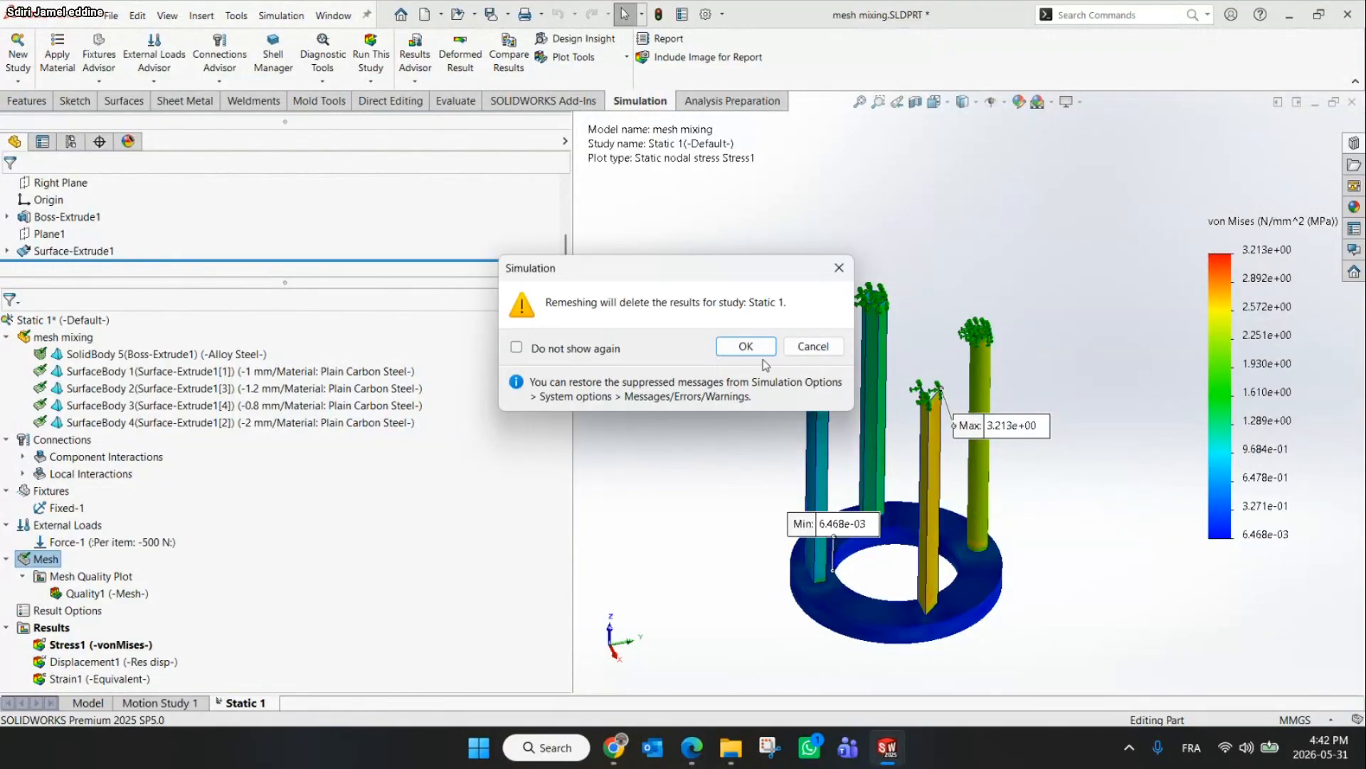
pyautogui.click(745, 346)
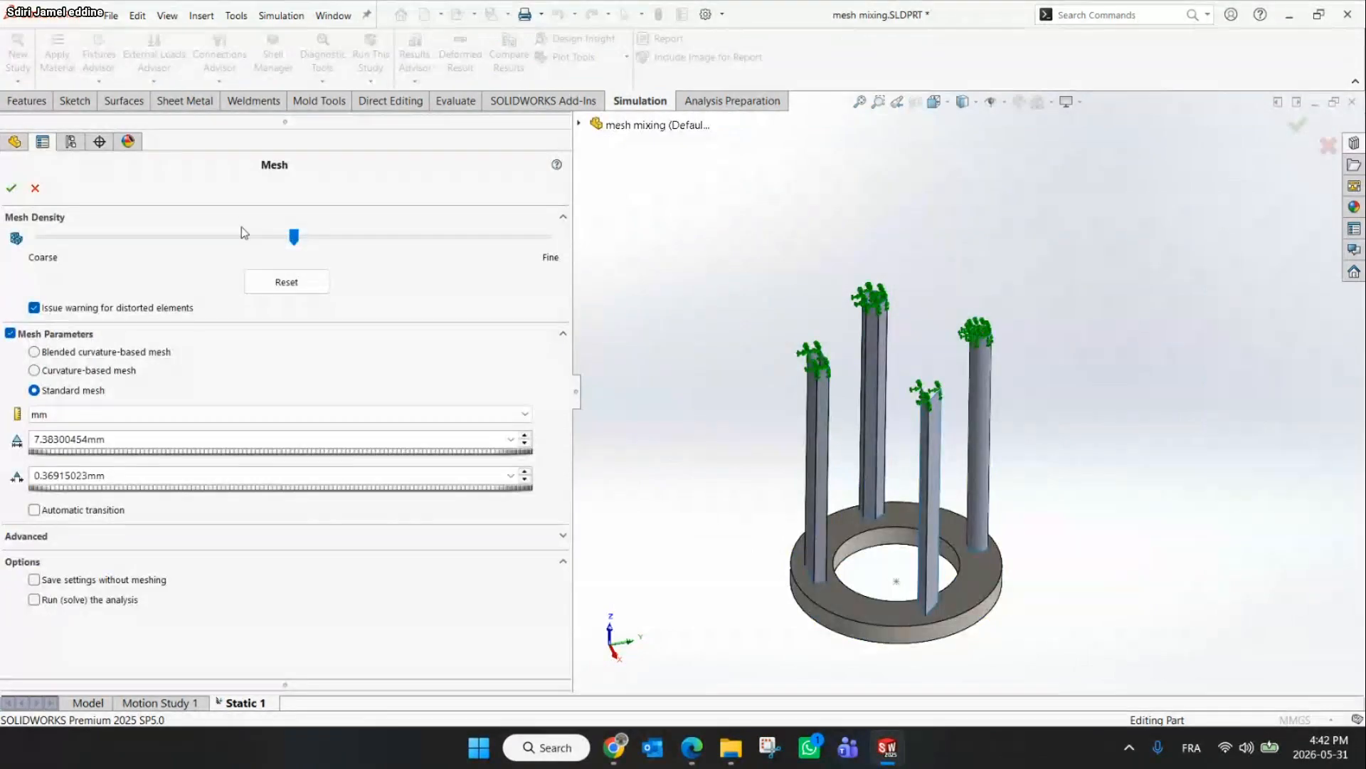
pyautogui.click(17, 190)
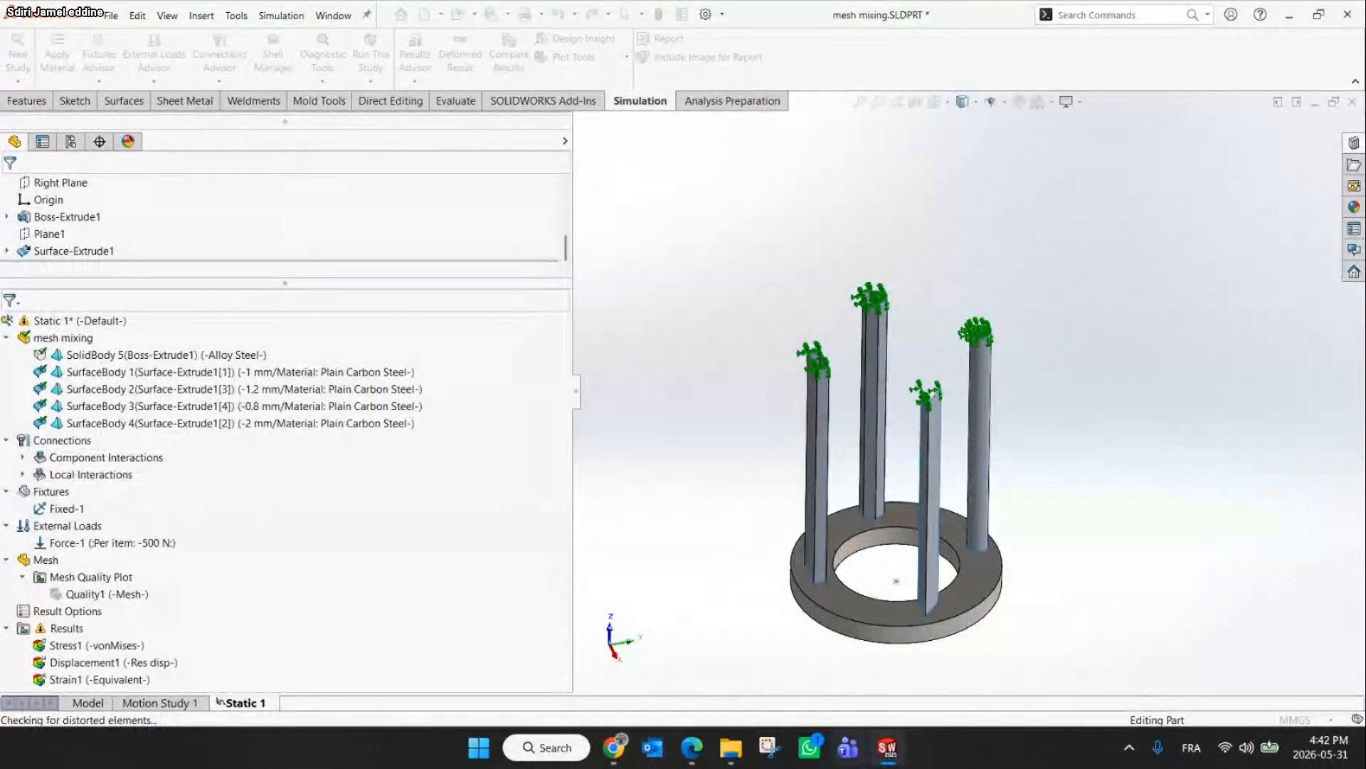
# Switch to the slide and then to the meeting window with the chat
pyautogui.click(615, 747)
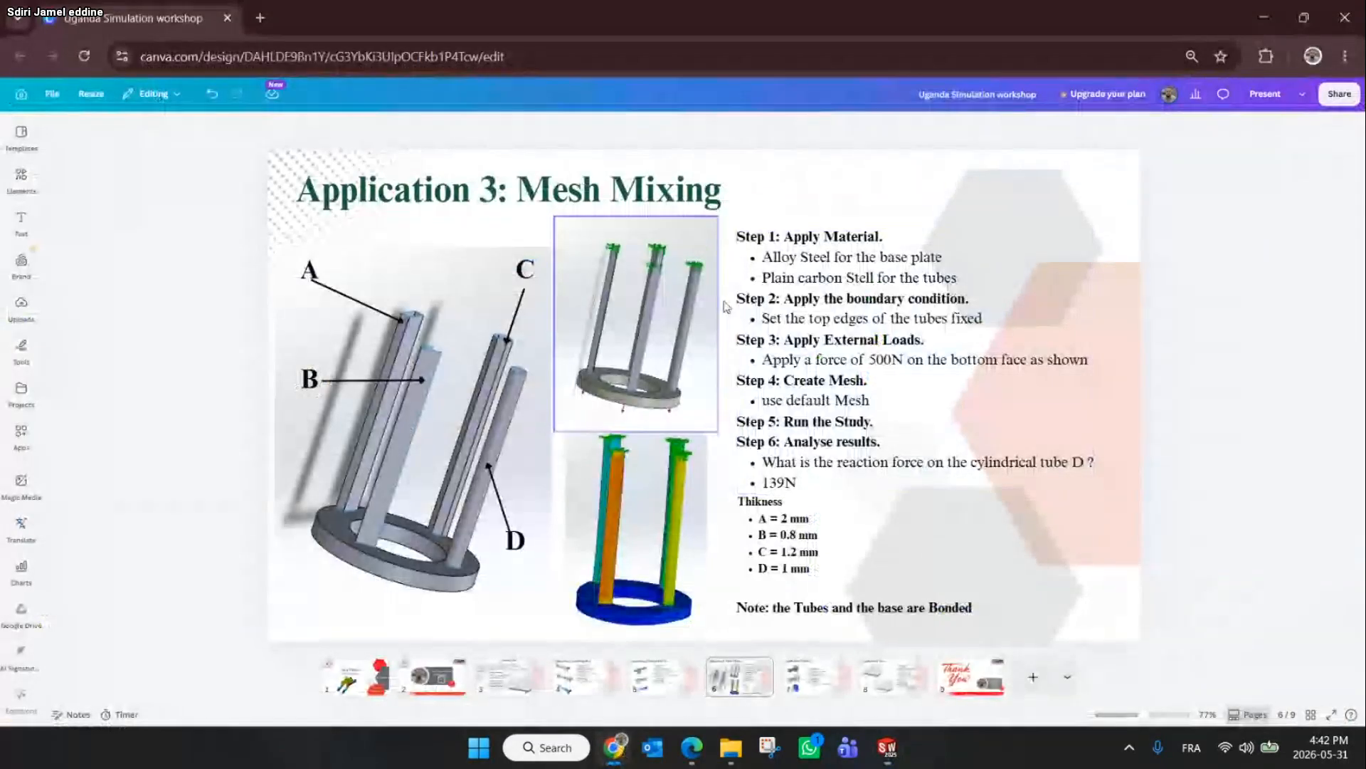
pyautogui.click(696, 749)
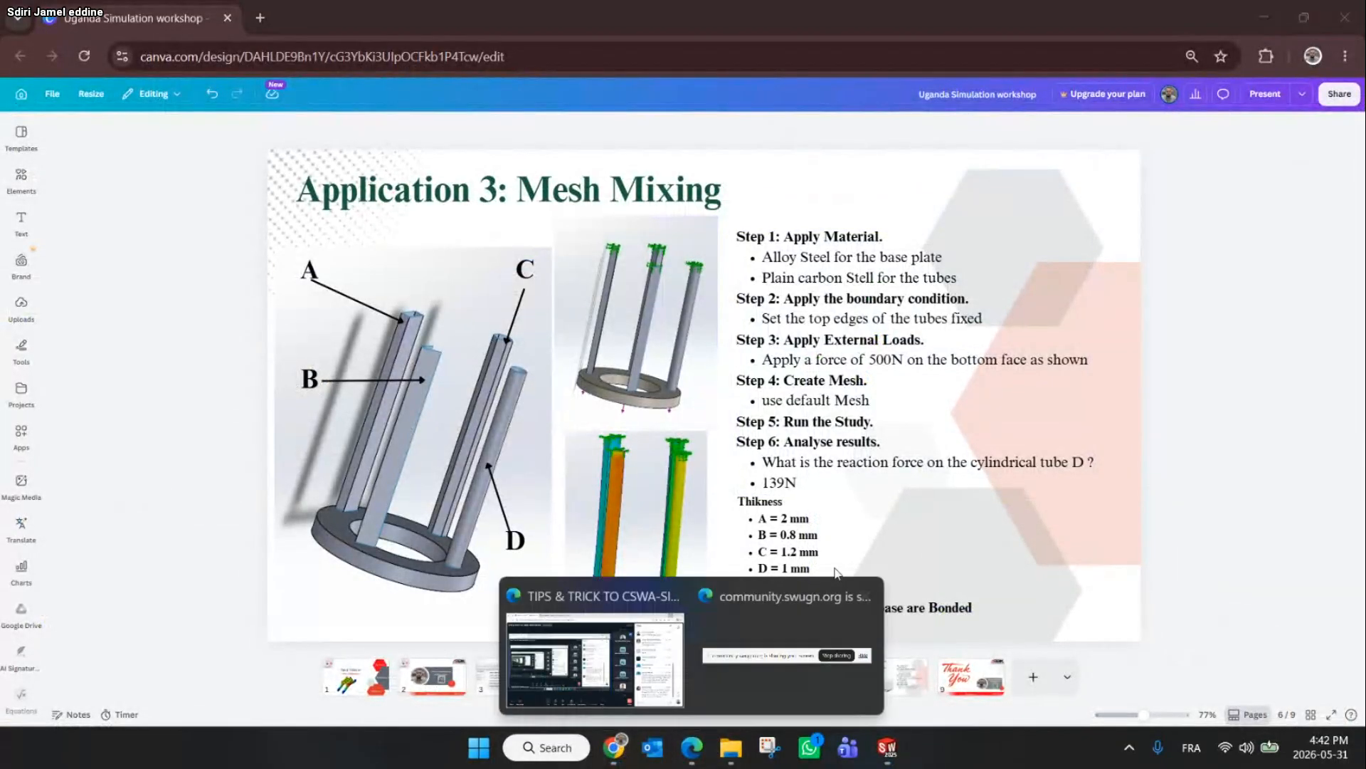
pyautogui.click(618, 665)
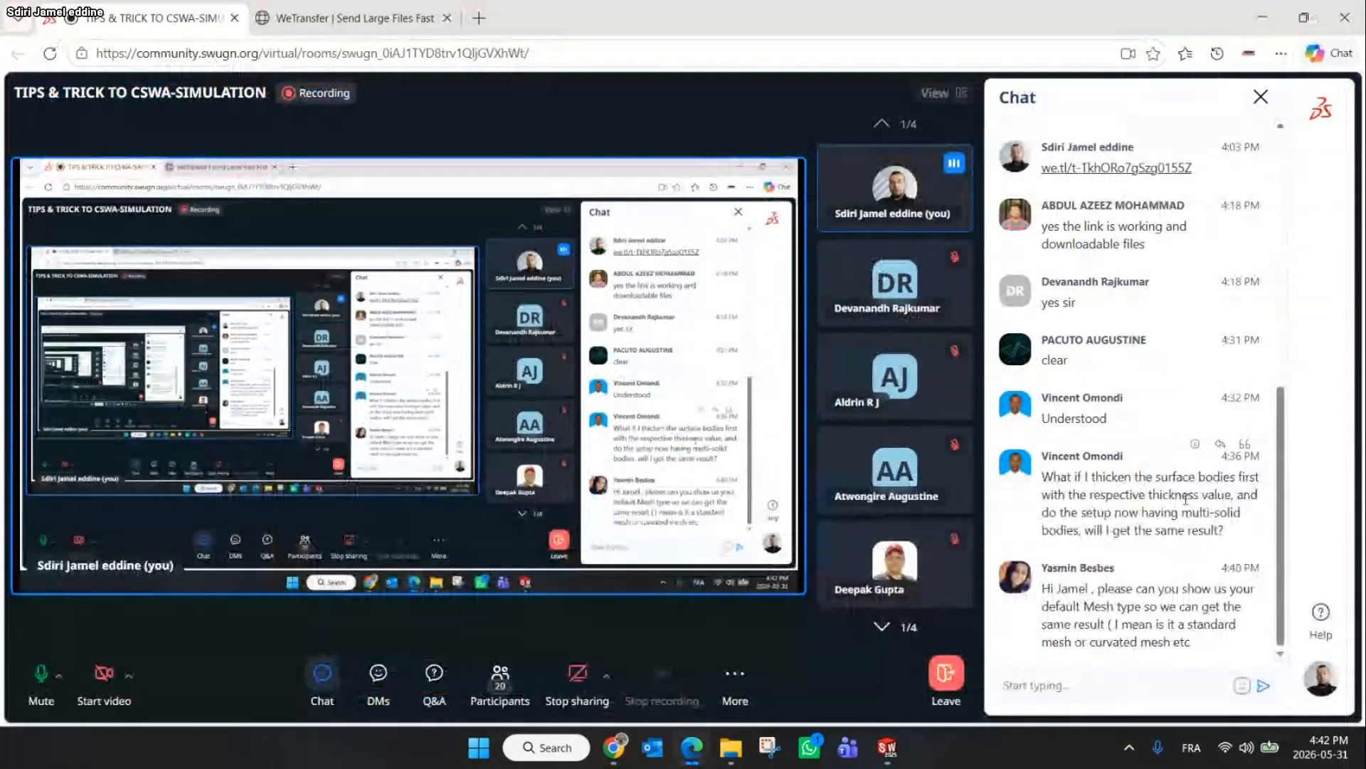
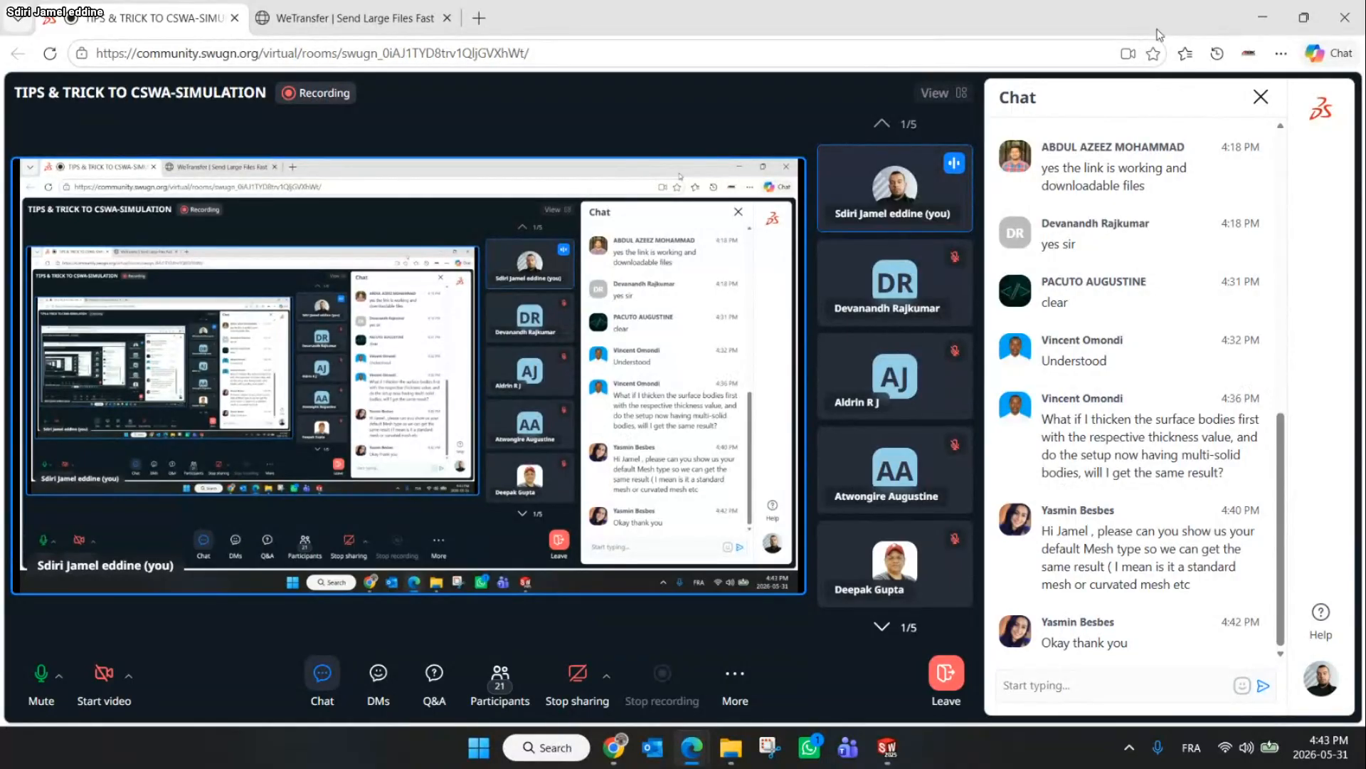
# Read the latest replies in the meeting chat, then minimize the meeting window
pyautogui.scroll(-1, 1214, 283)
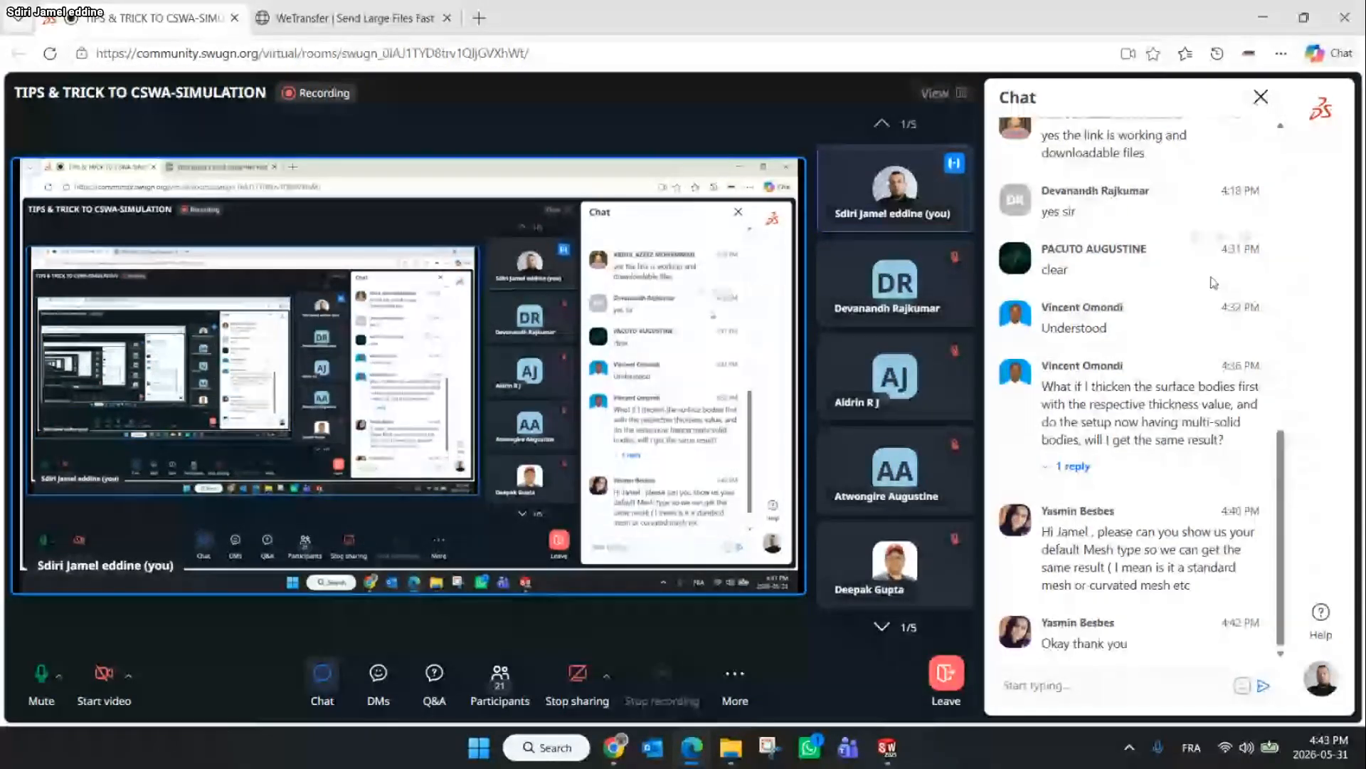
pyautogui.click(1058, 468)
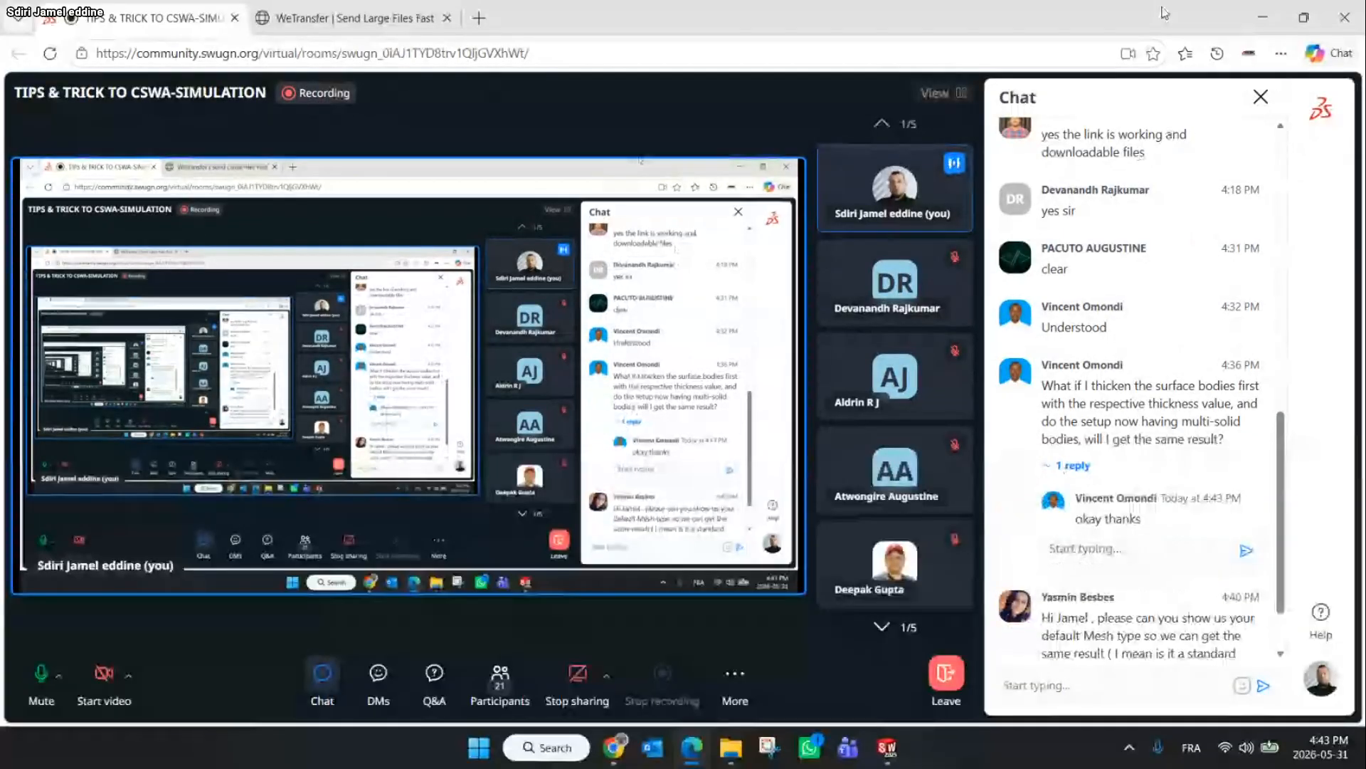
pyautogui.scroll(-1, 1224, 198)
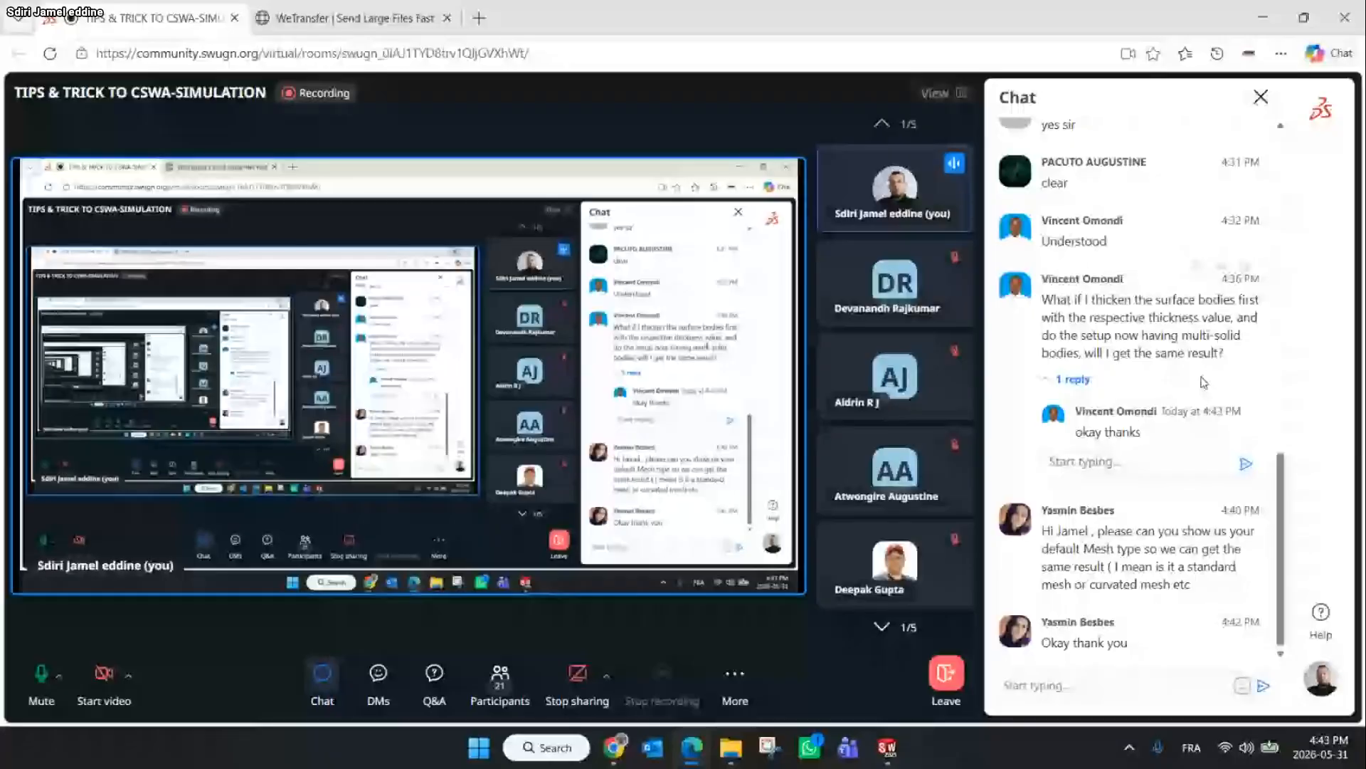
pyautogui.click(1263, 18)
# Close the mesh mixing part without saving its changes
pyautogui.scroll(-5, 1025, 498)
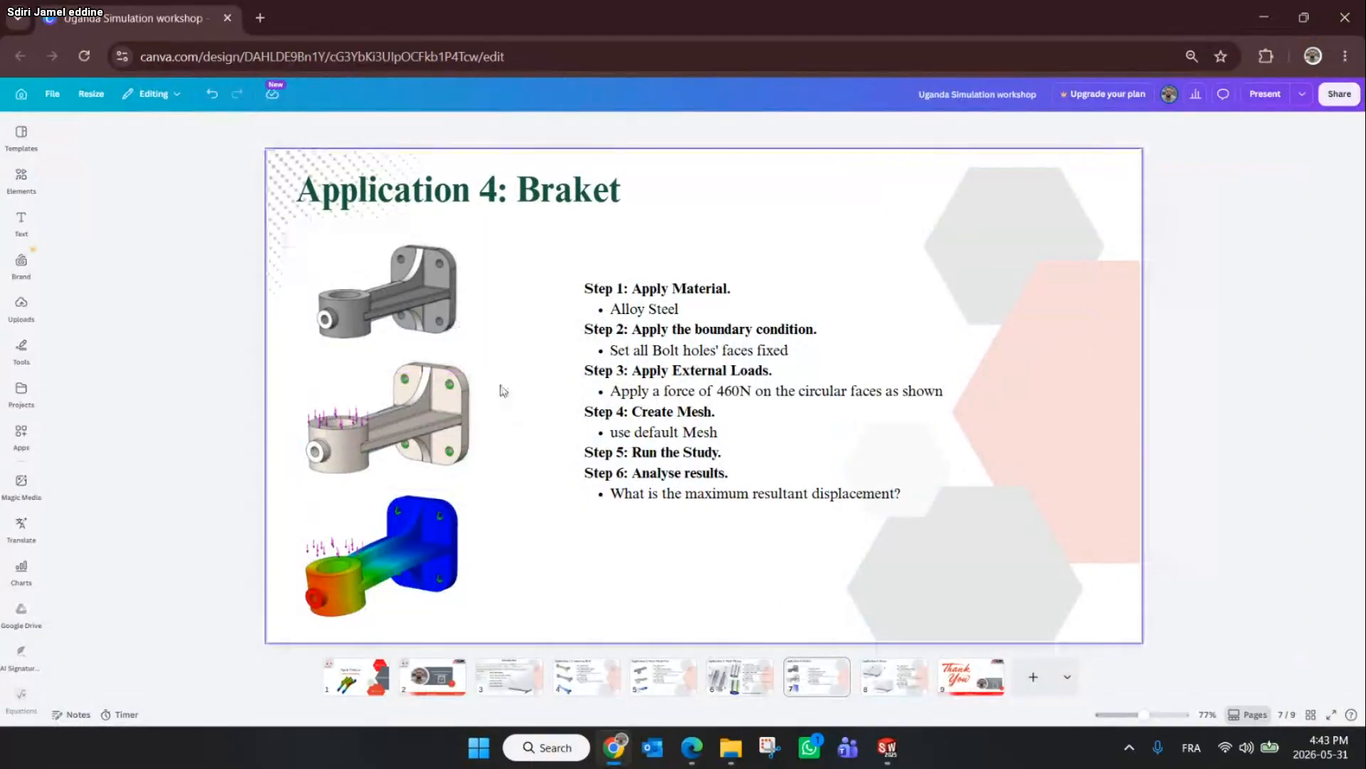
pyautogui.click(886, 749)
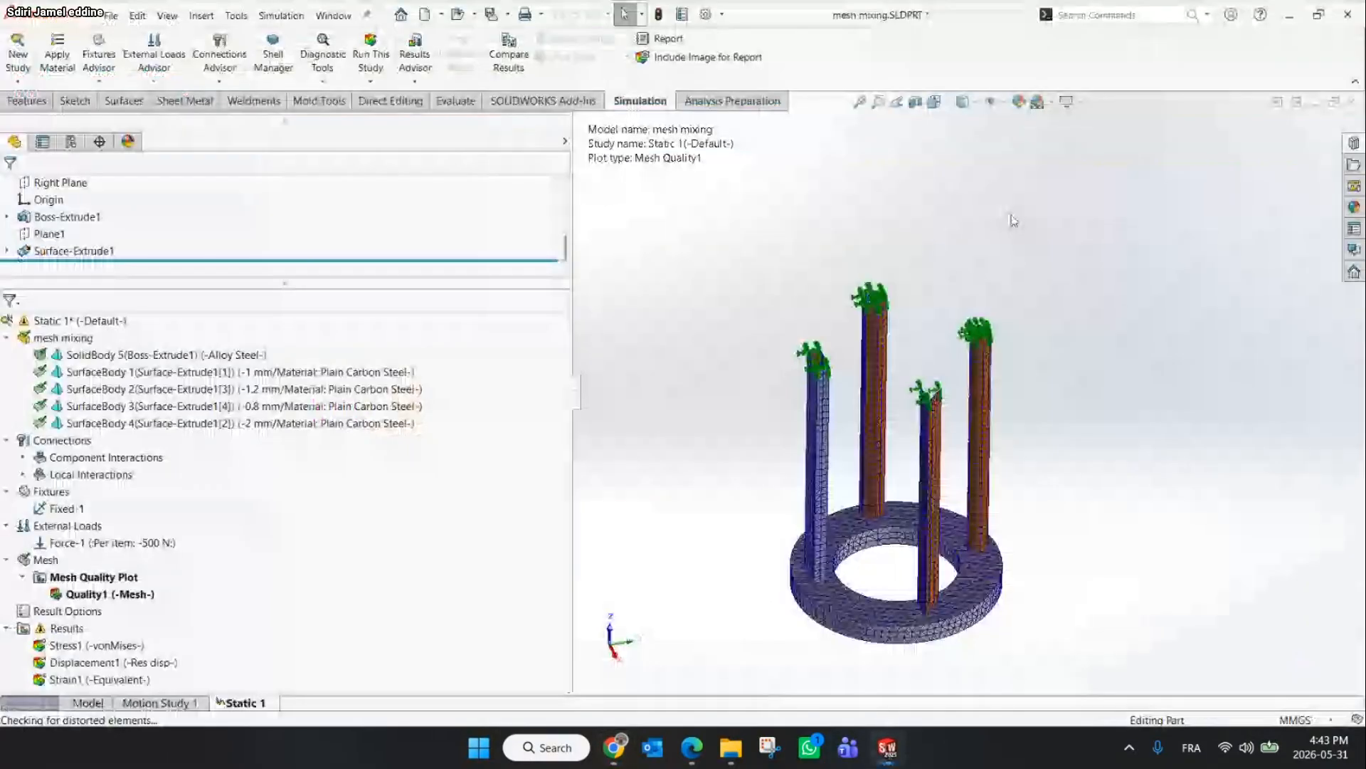
pyautogui.hotkey('ctrl', 'w')
pyautogui.click(617, 392)
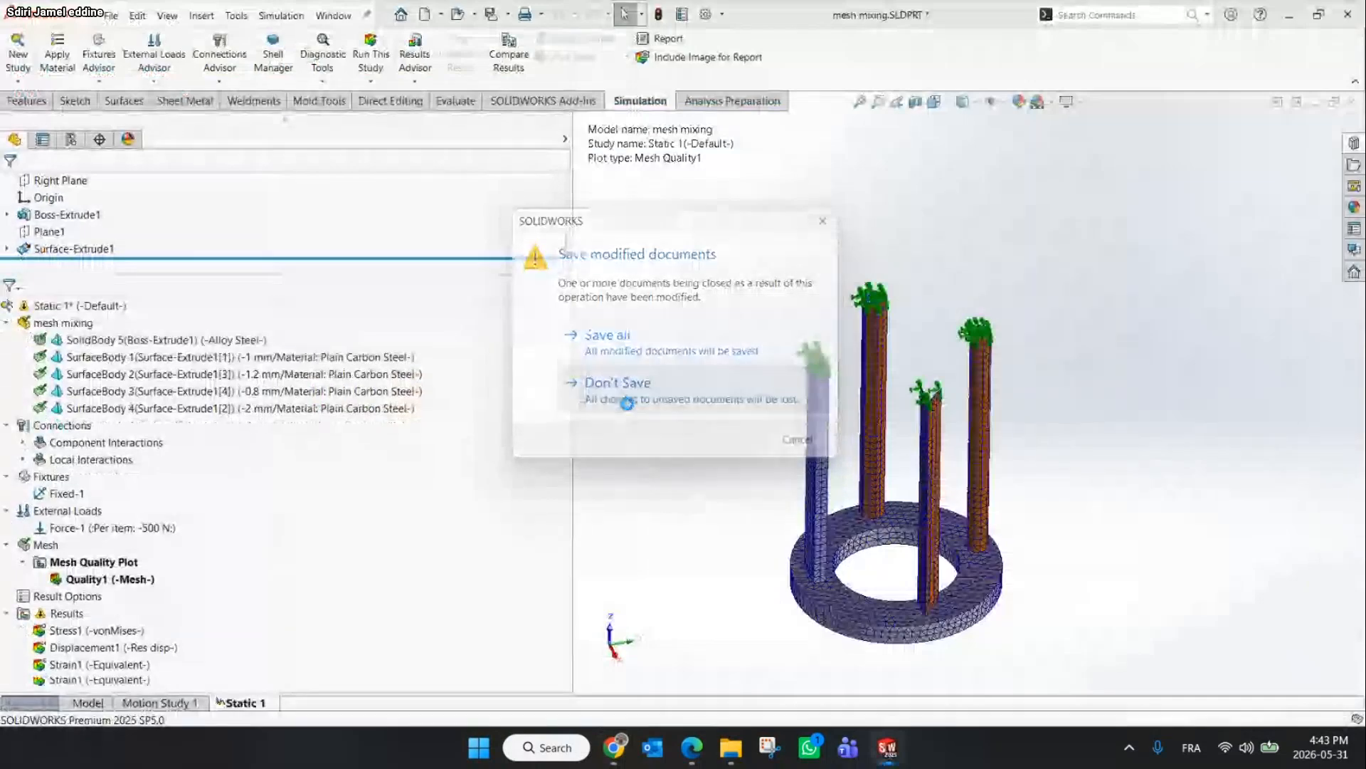
# Open the braket part file from the Part File folder
pyautogui.click(731, 754)
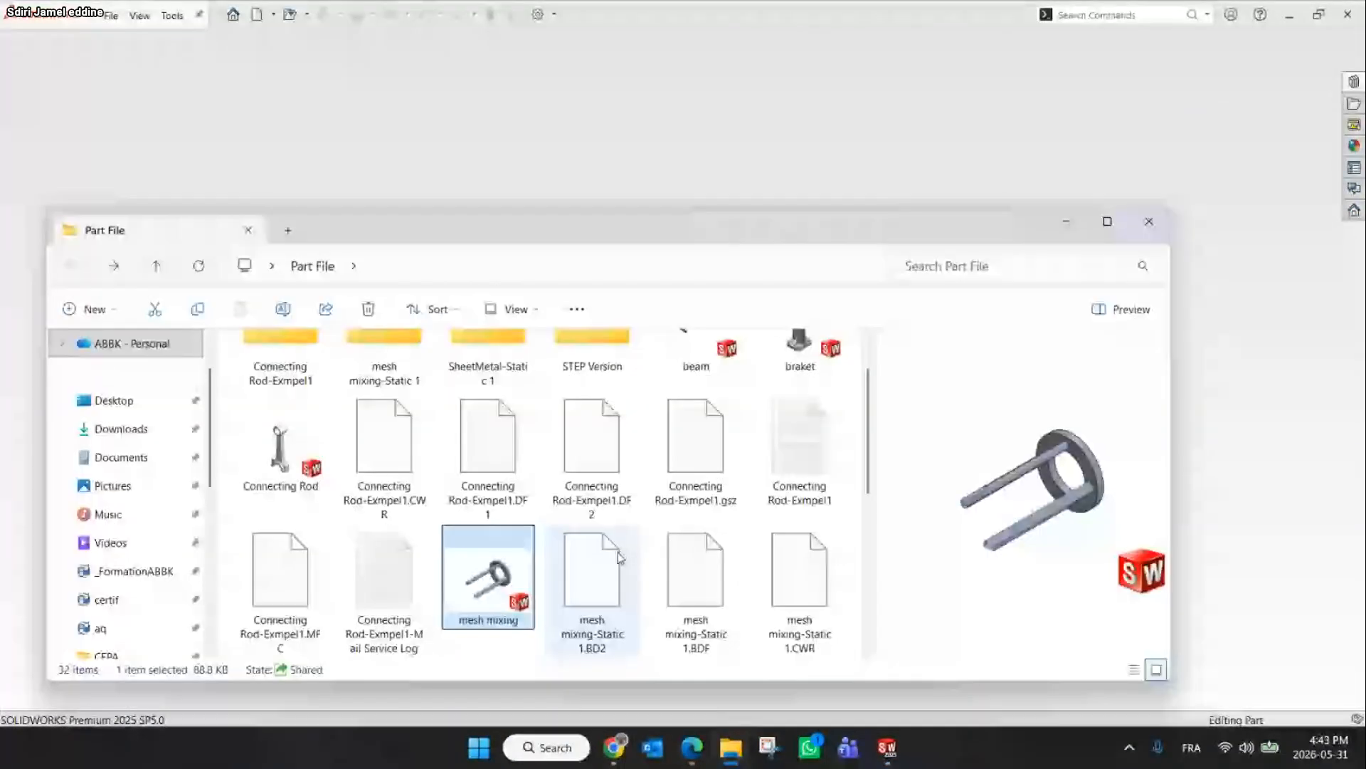
pyautogui.scroll(2, 618, 554)
pyautogui.doubleClick(798, 400)
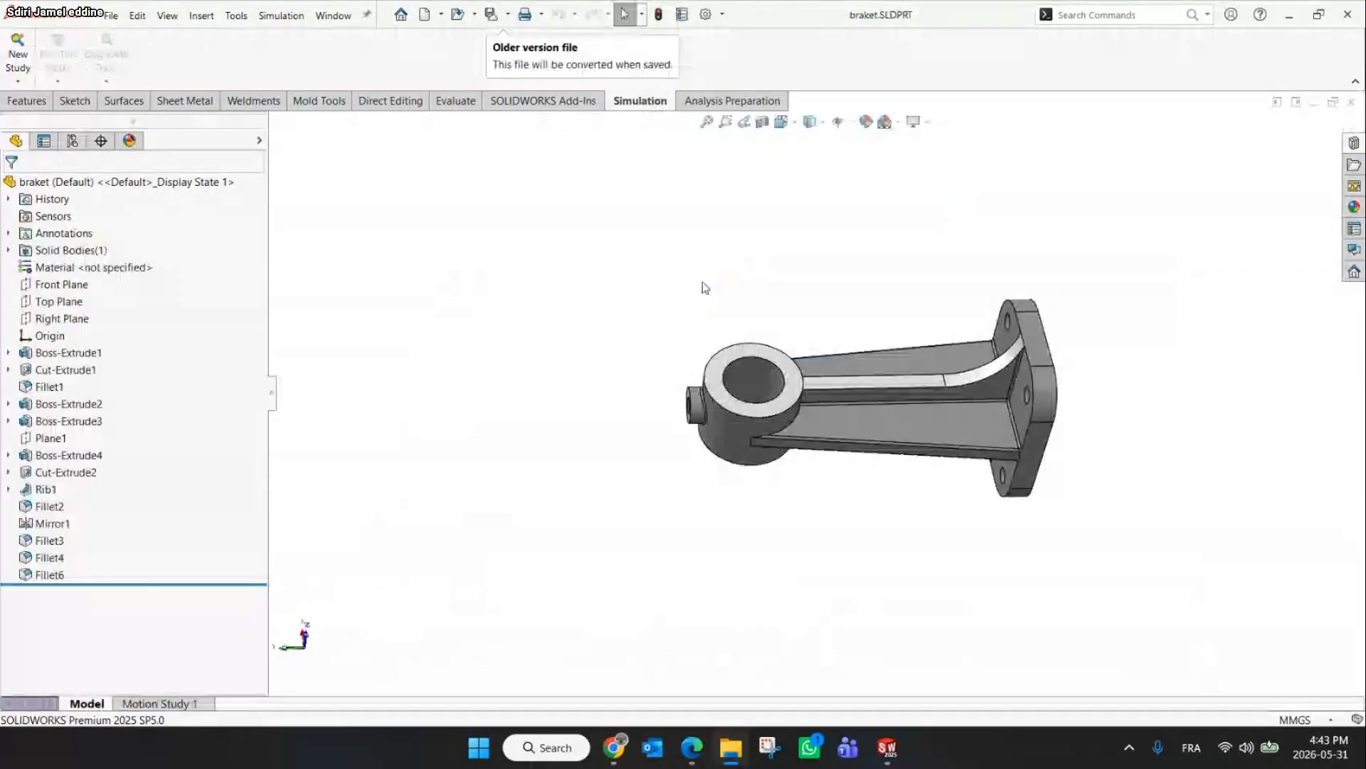
# Create a new static study named Static 1 for the bracket
pyautogui.click(18, 51)
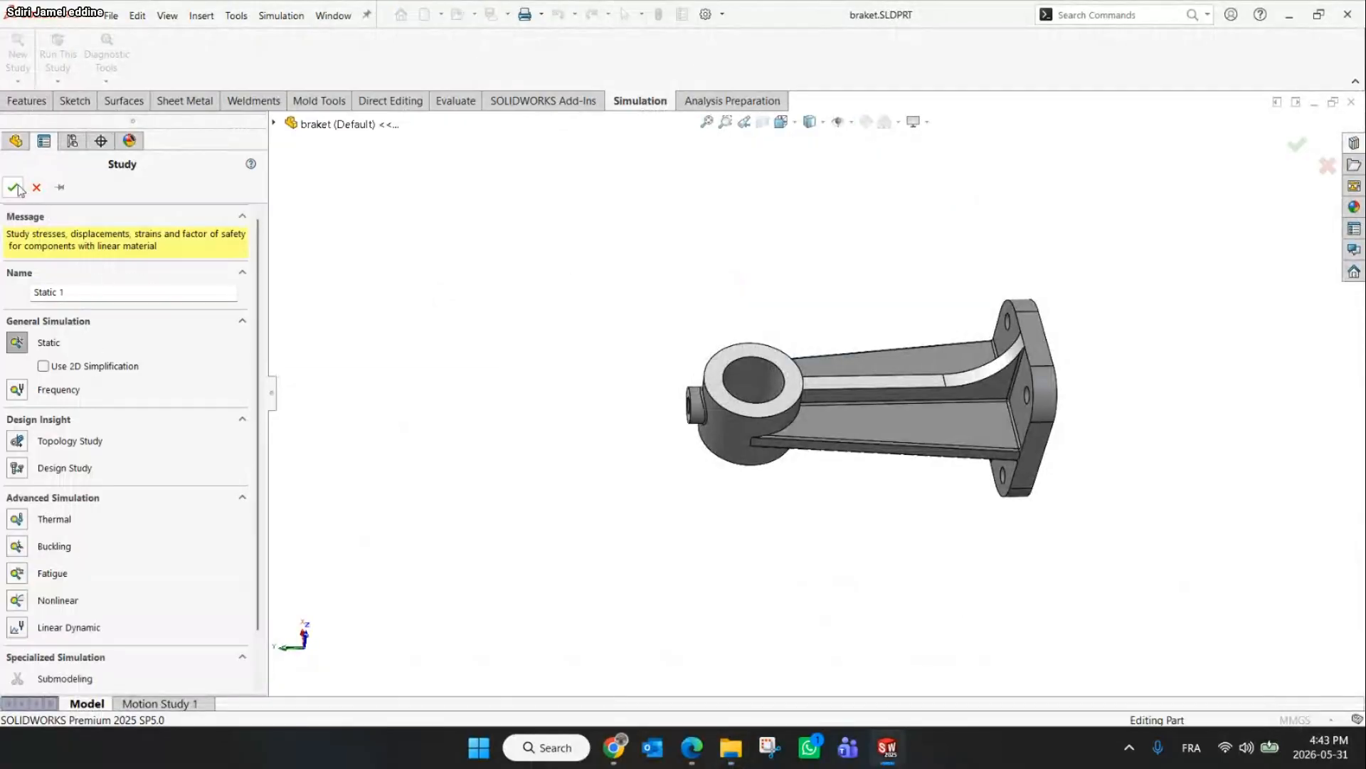
pyautogui.click(17, 188)
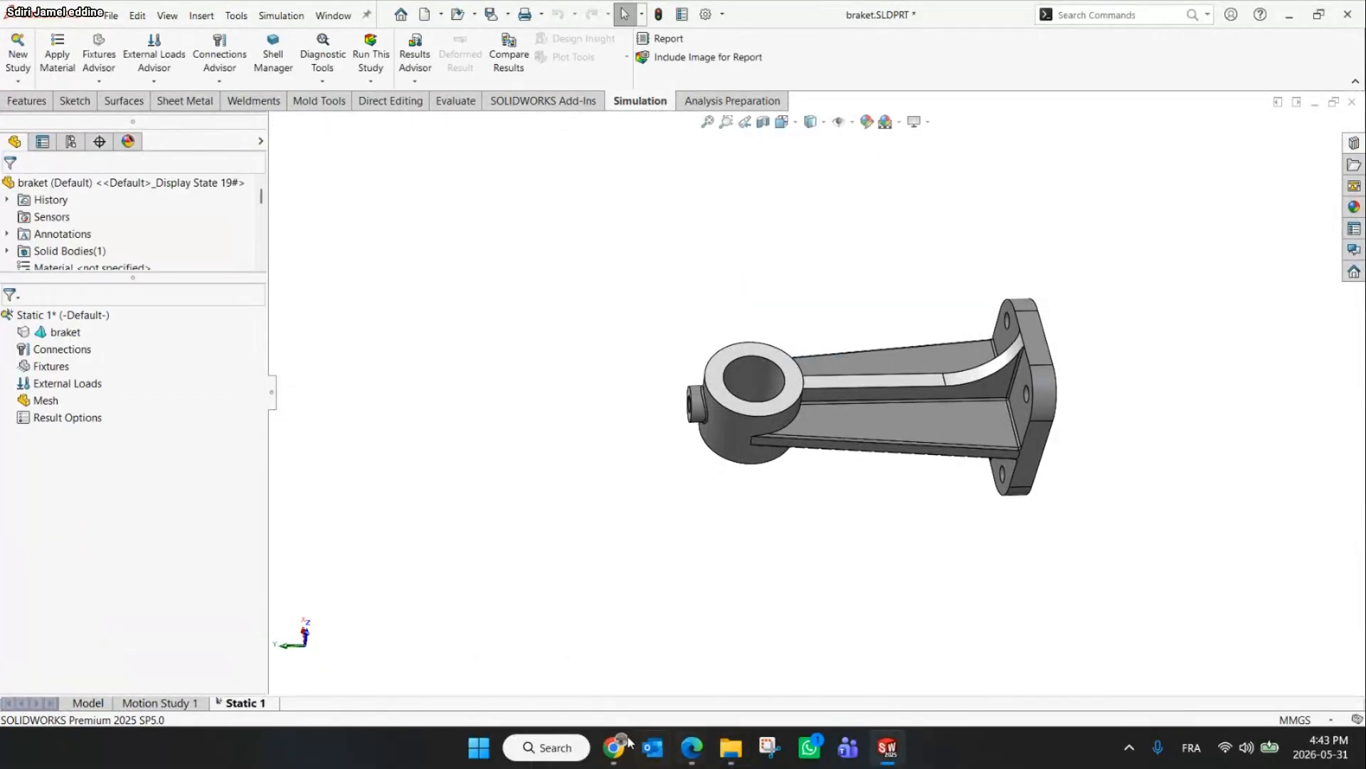
# Review the Application 4 bracket slide, then rotate and zoom the part to inspect it
pyautogui.click(612, 747)
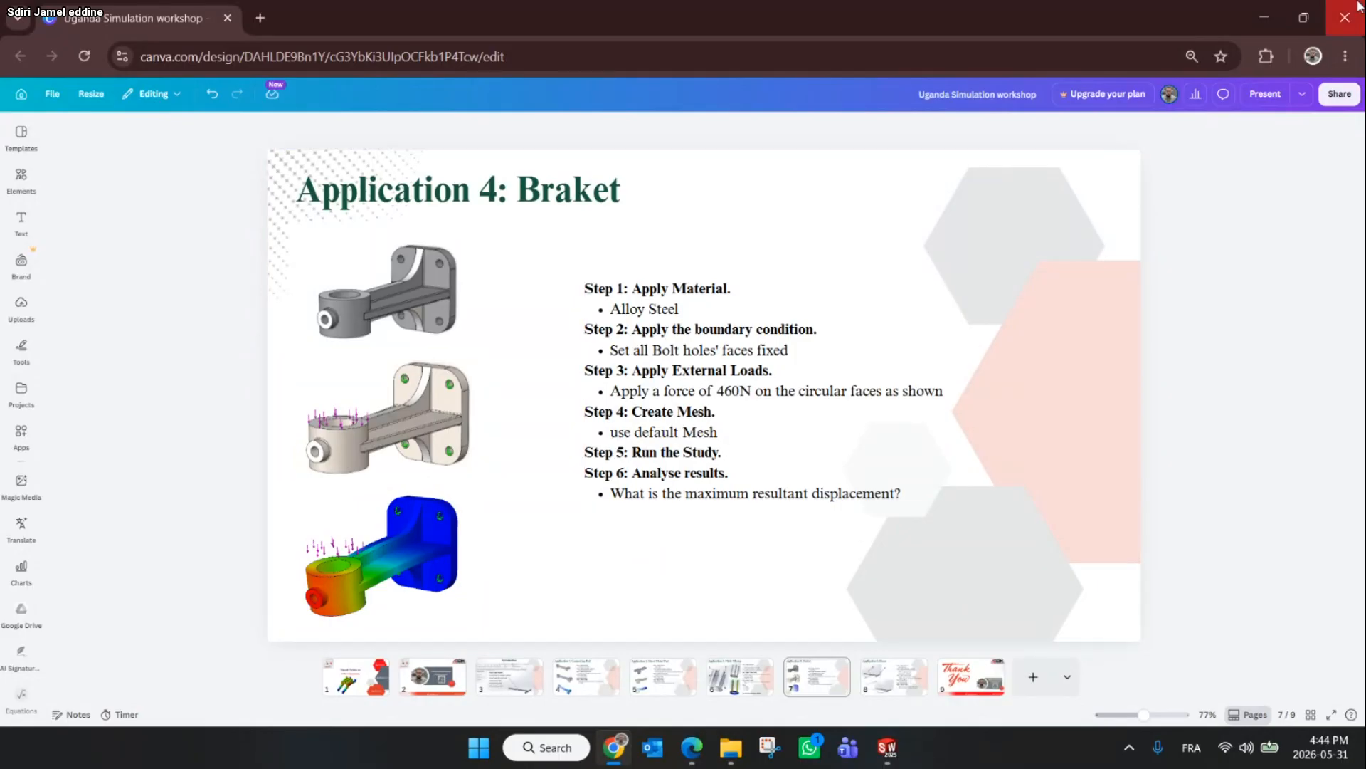
pyautogui.click(1264, 10)
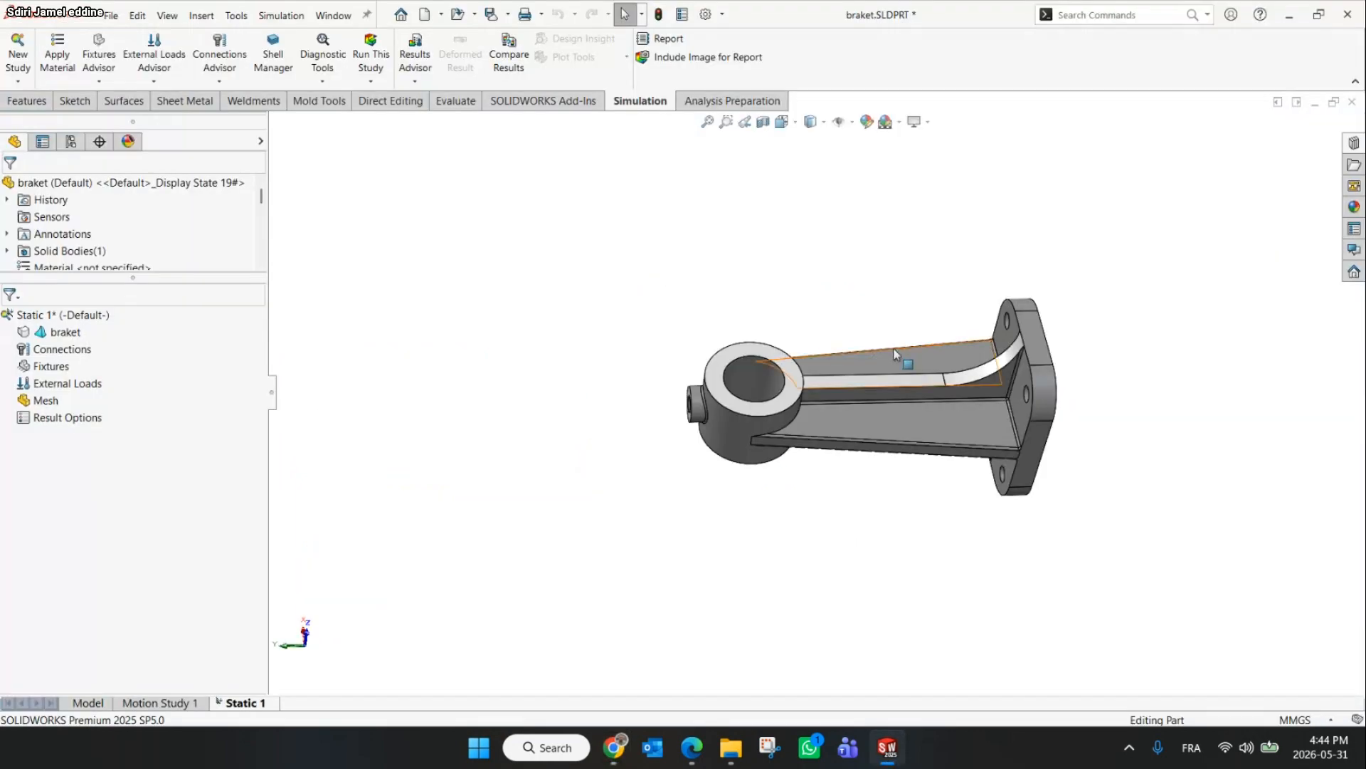
pyautogui.moveTo(899, 357); pyautogui.dragTo(938, 266, button='middle')
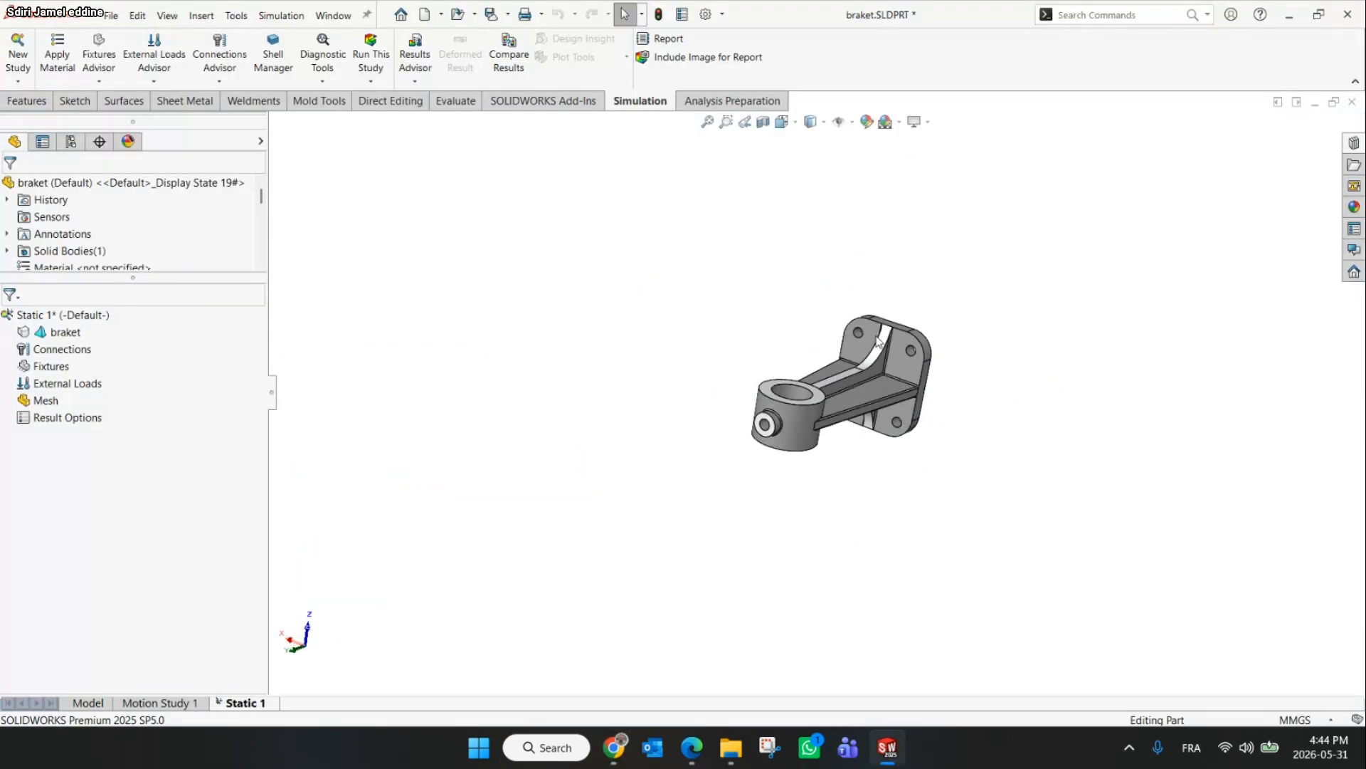
pyautogui.scroll(-3, 876, 342)
pyautogui.moveTo(888, 405); pyautogui.dragTo(863, 309, button='middle')
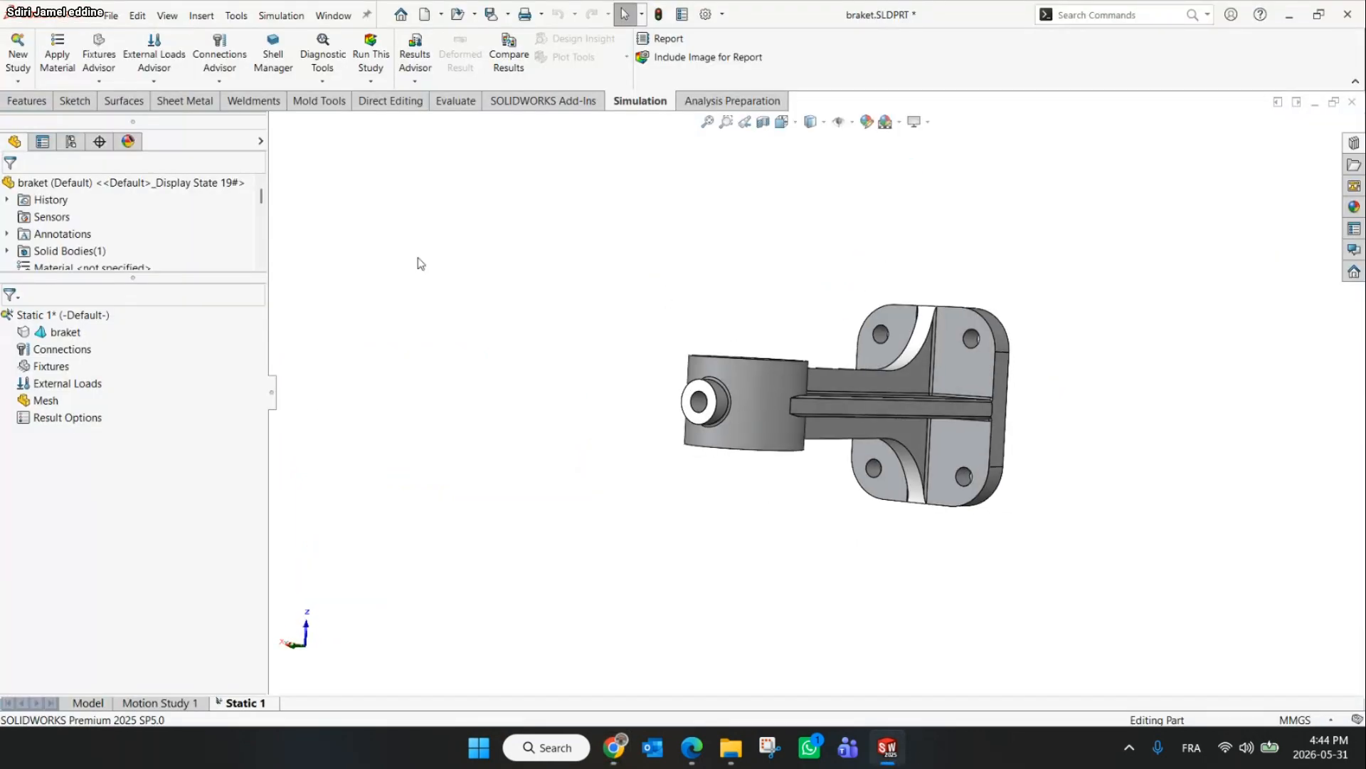
# Apply Alloy Steel material to the bracket
pyautogui.click(57, 53)
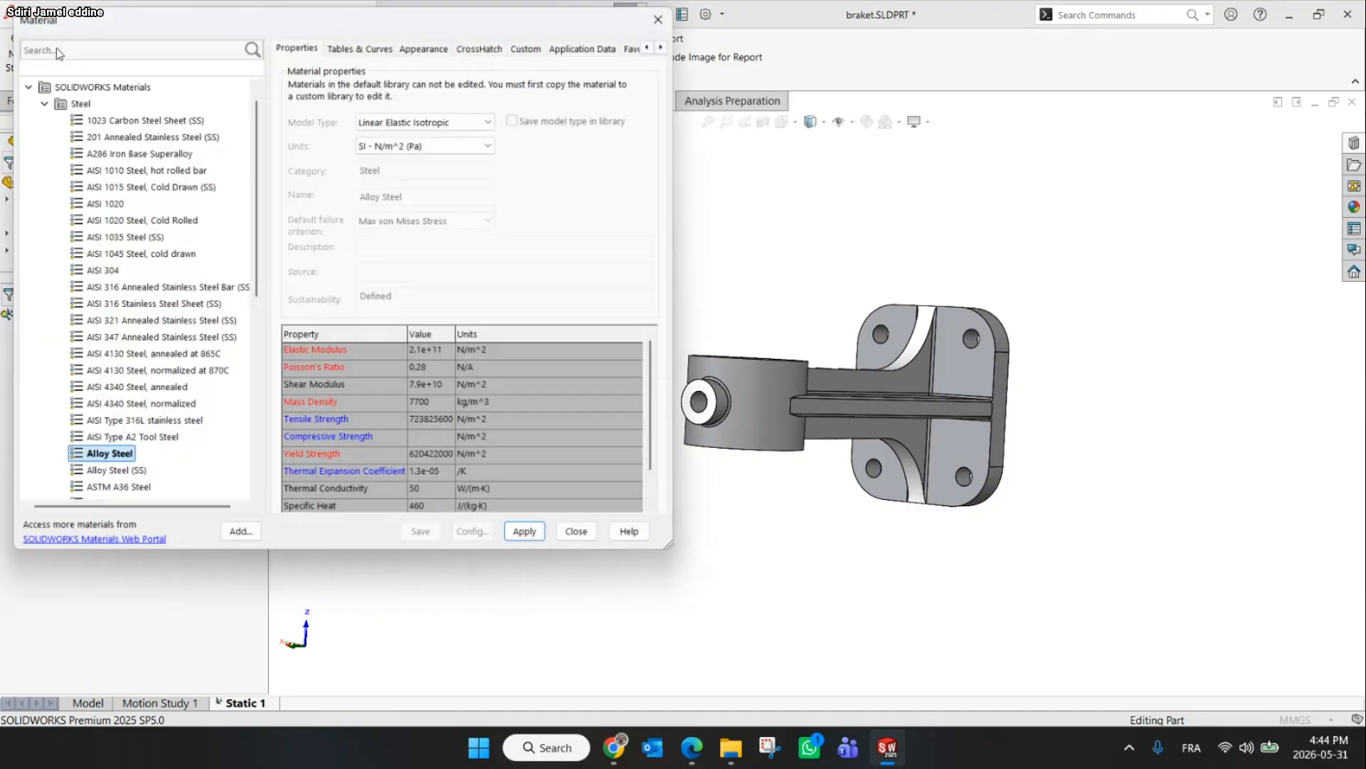
pyautogui.click(620, 755)
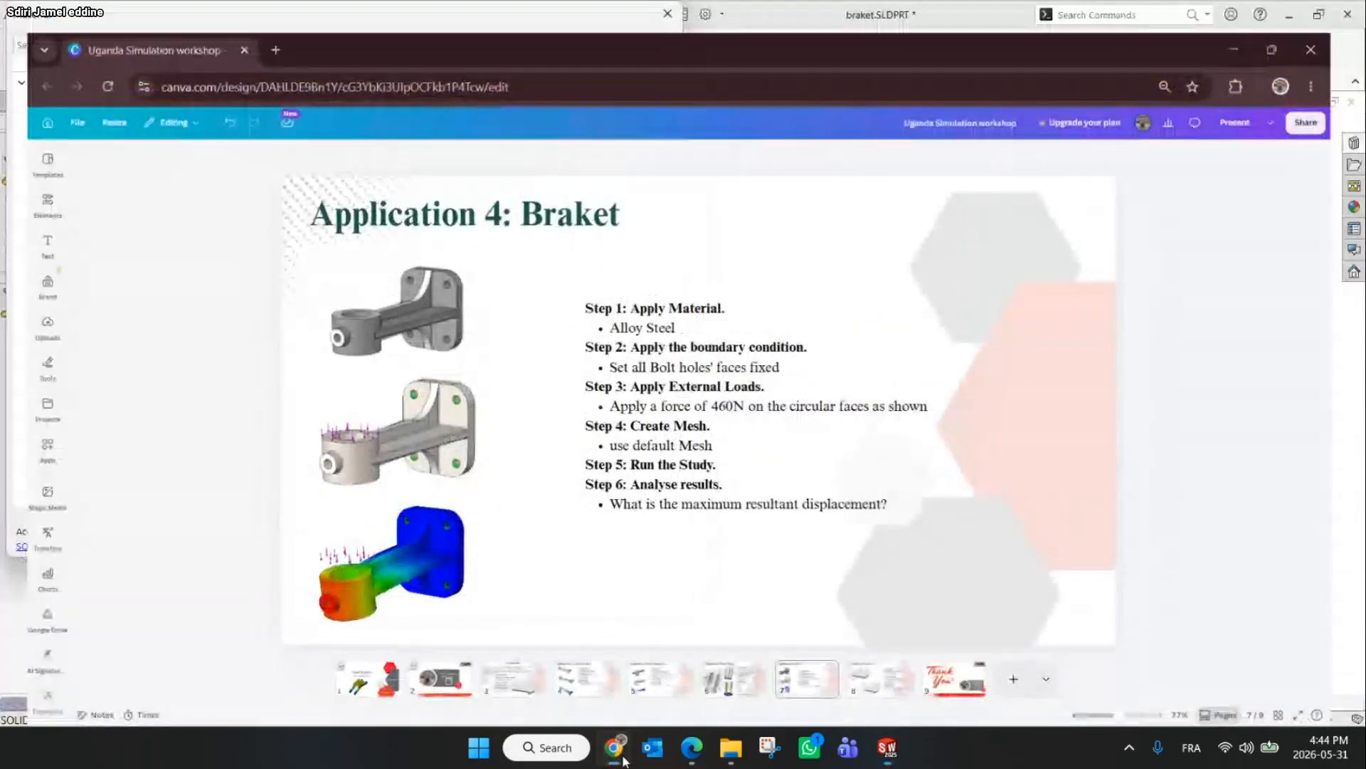
pyautogui.click(616, 748)
pyautogui.click(530, 538)
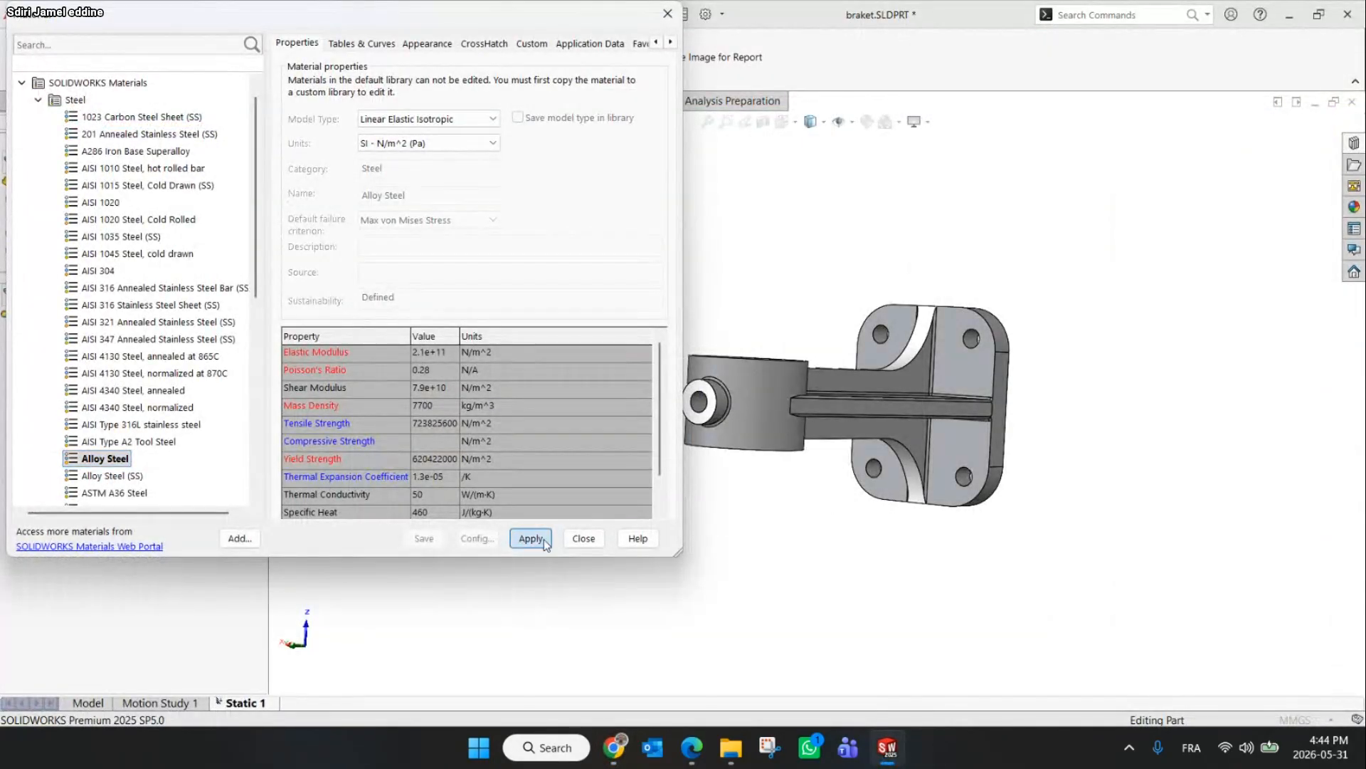
pyautogui.click(584, 538)
# Add a Fixed Geometry fixture on the inner faces of all four bolt holes
pyautogui.moveTo(627, 427); pyautogui.dragTo(669, 367, button='middle')
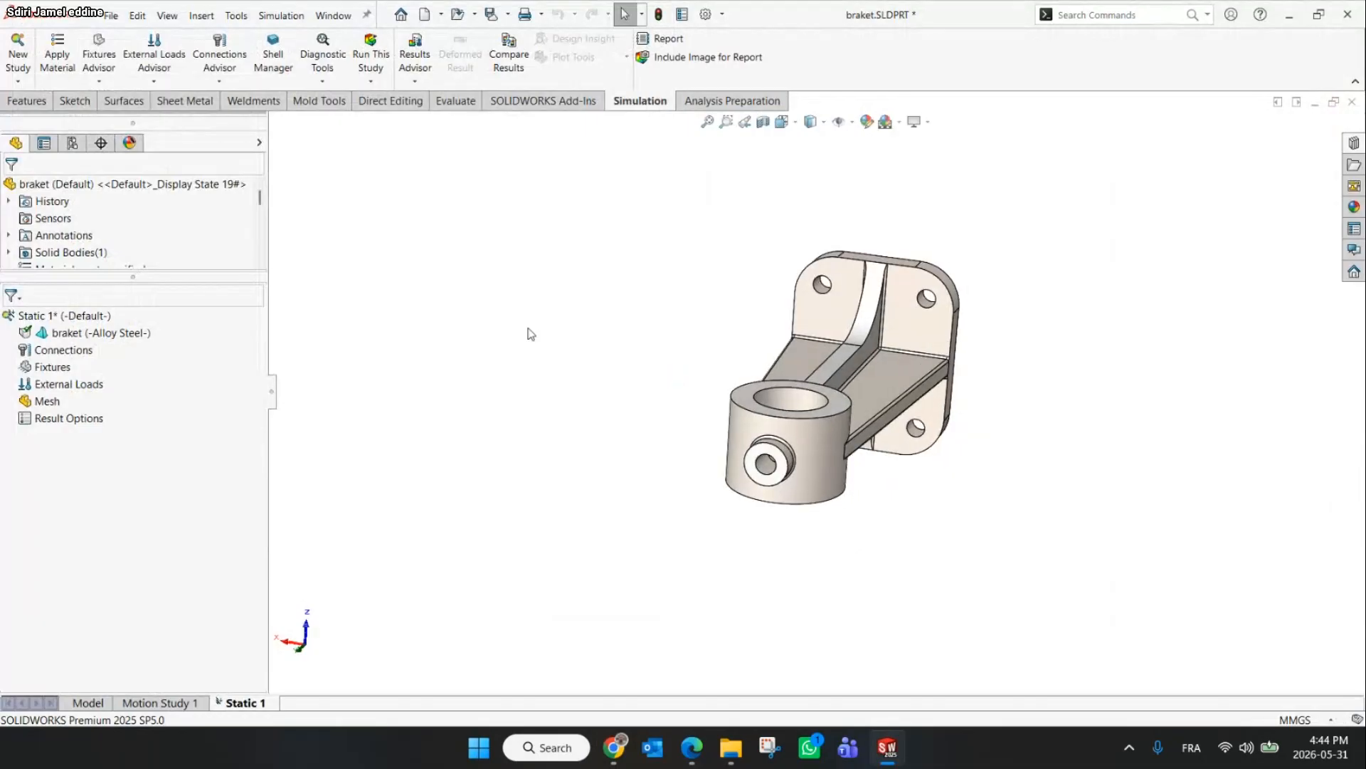
pyautogui.click(154, 61)
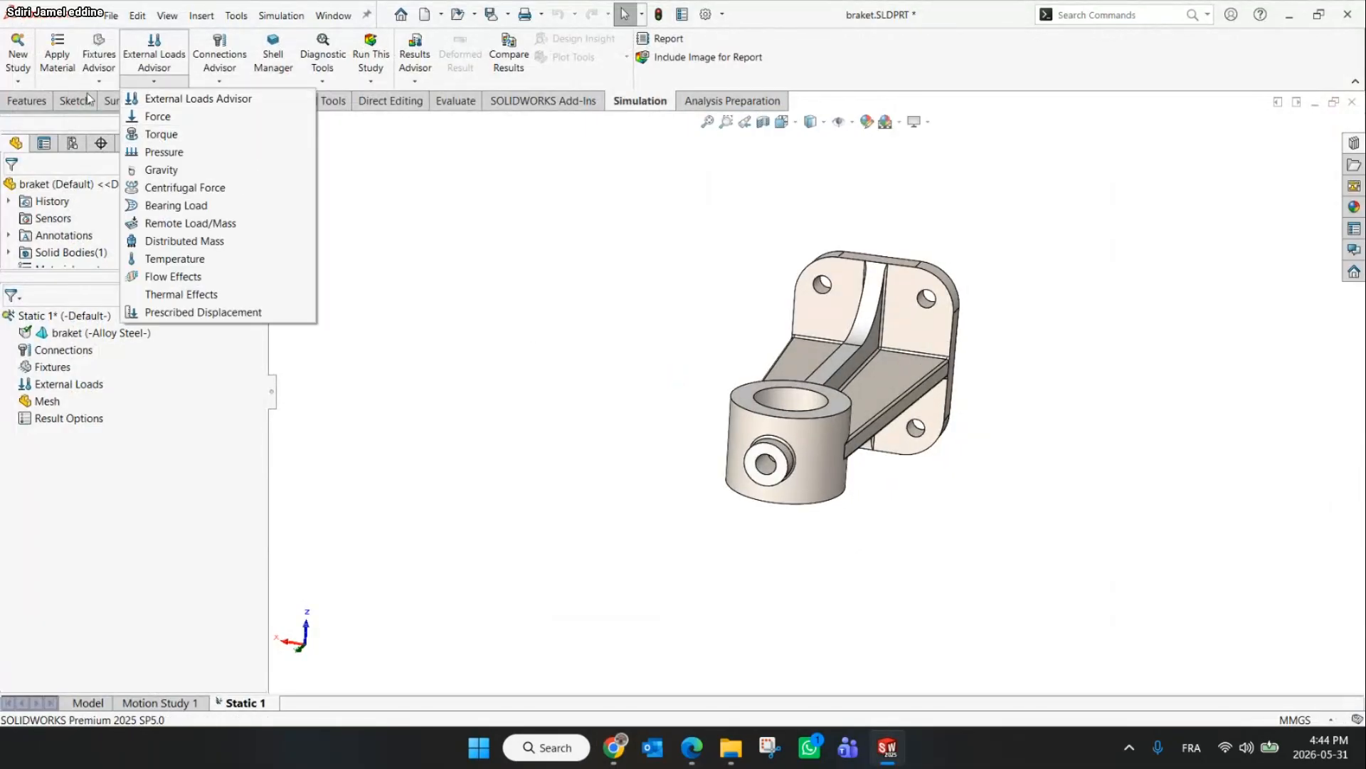
pyautogui.click(99, 71)
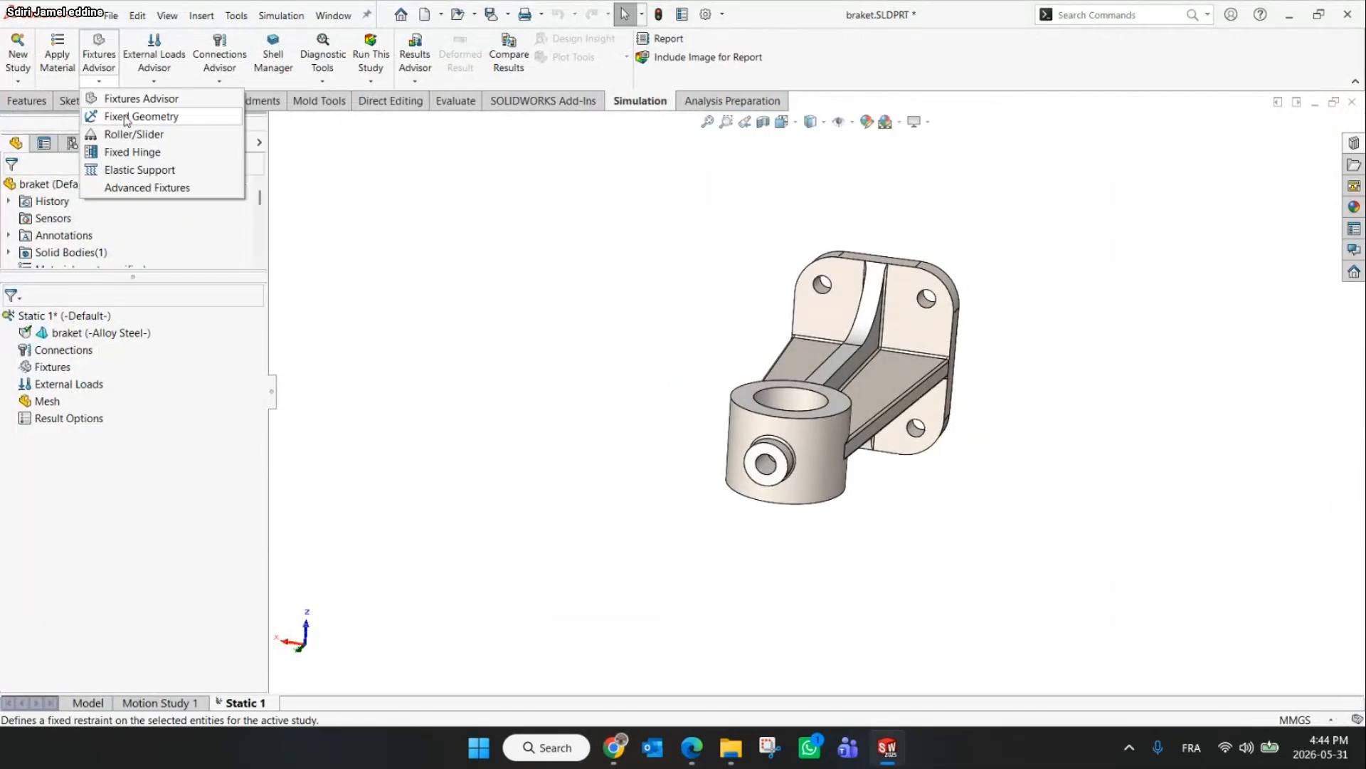
pyautogui.click(135, 116)
pyautogui.scroll(-5, 842, 330)
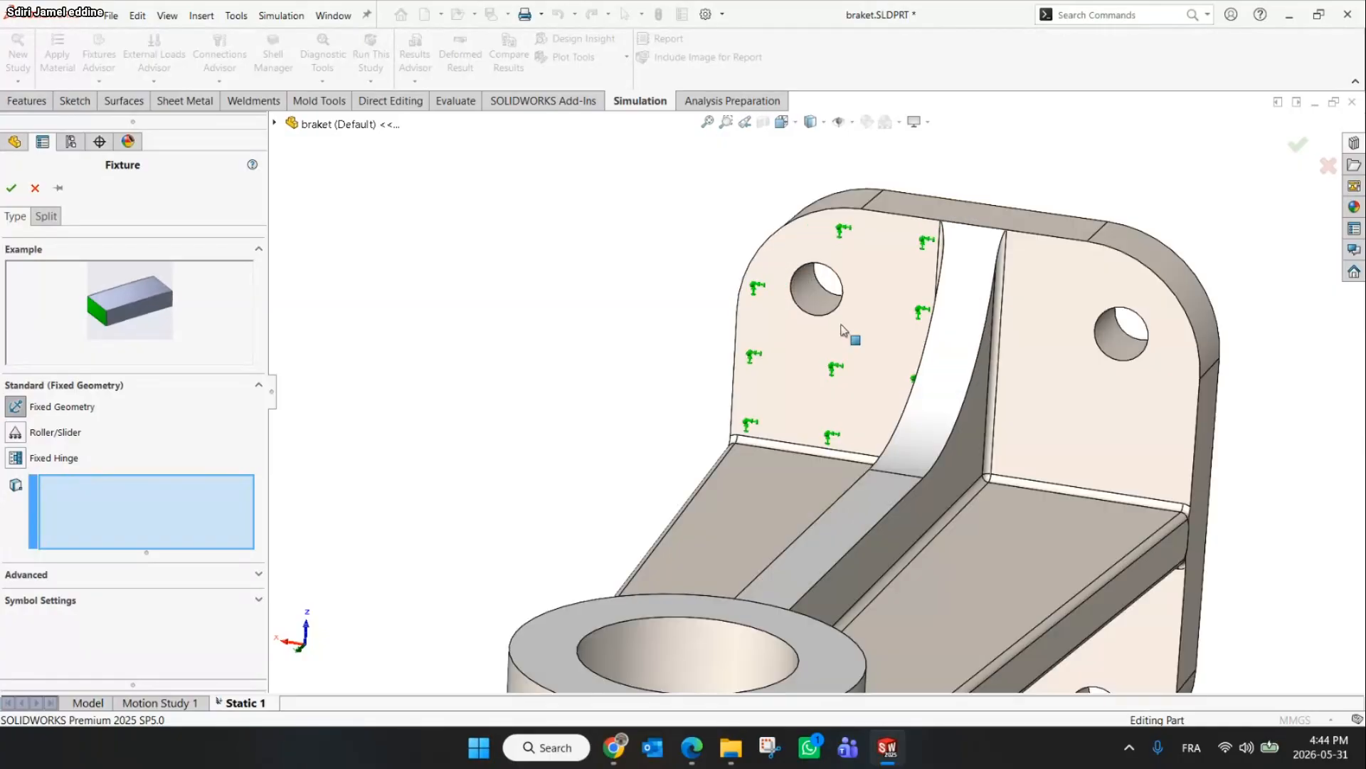
pyautogui.click(819, 289)
pyautogui.click(1123, 363)
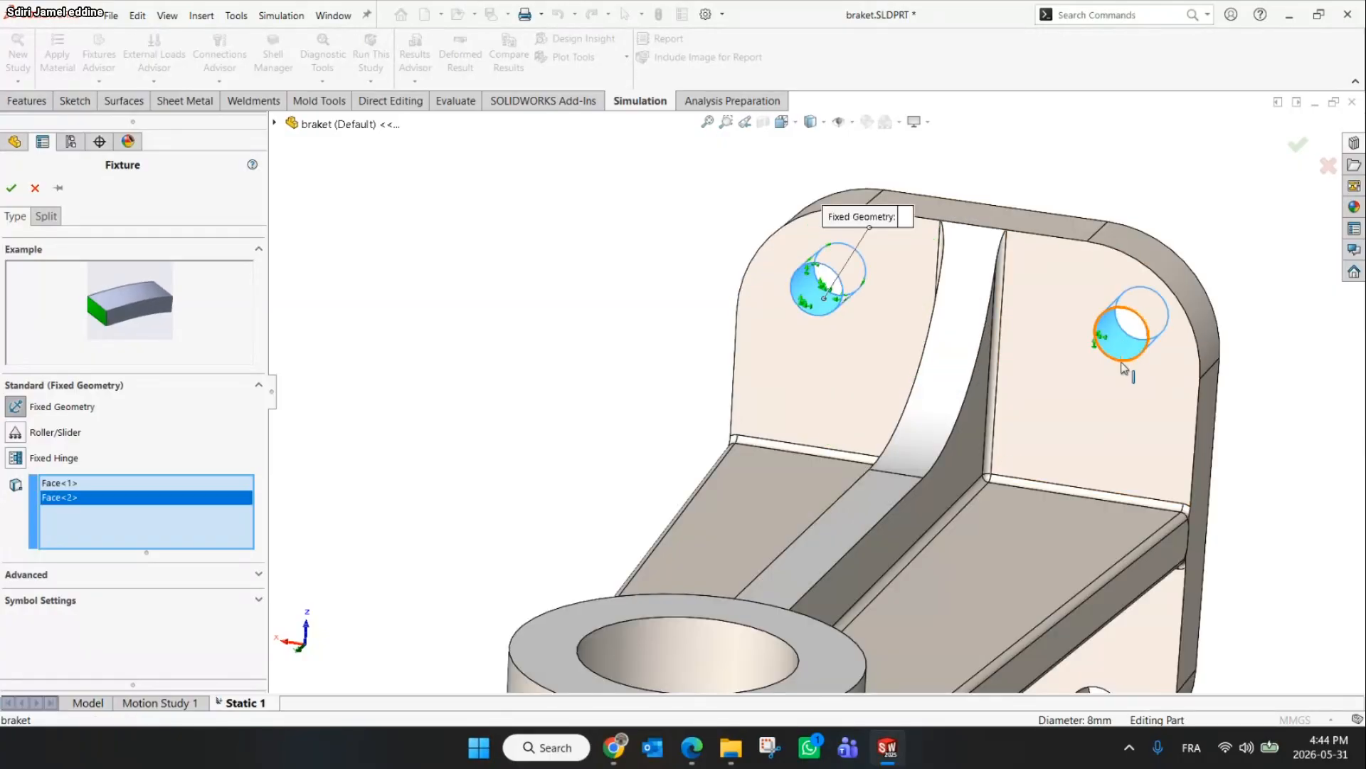
pyautogui.scroll(5, 1049, 548)
pyautogui.scroll(-3, 996, 527)
pyautogui.click(974, 509)
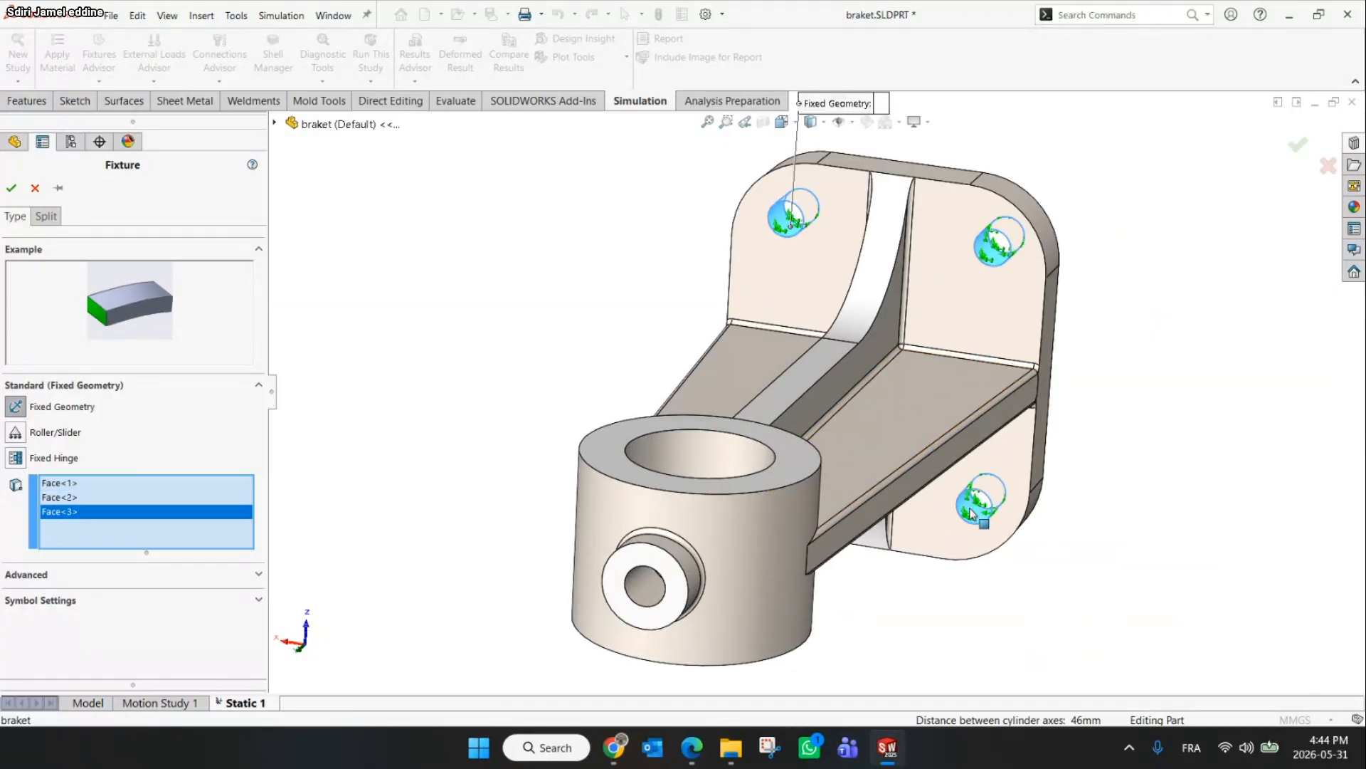
pyautogui.moveTo(972, 514); pyautogui.dragTo(1111, 463, button='middle')
pyautogui.scroll(-4, 829, 480)
pyautogui.click(803, 512)
pyautogui.scroll(5, 773, 420)
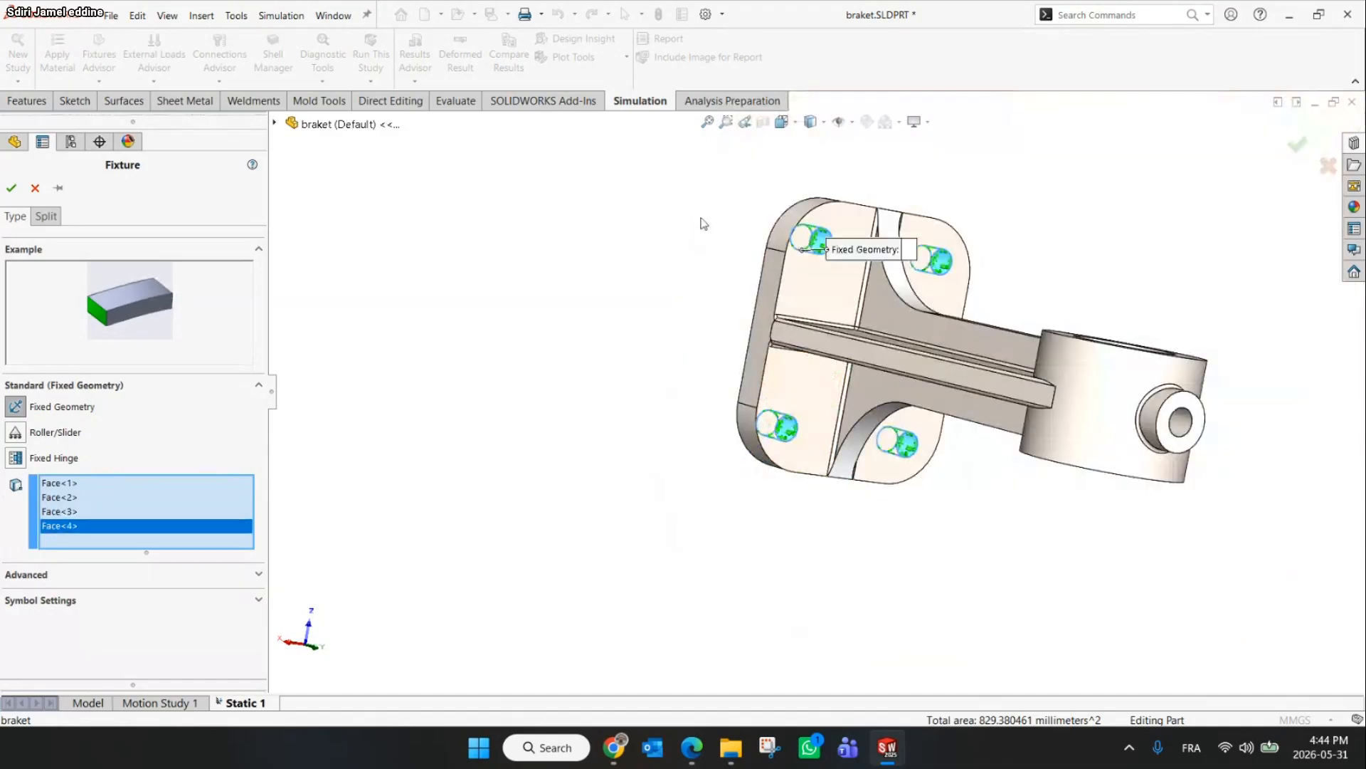
pyautogui.moveTo(704, 224); pyautogui.dragTo(716, 292, button='middle')
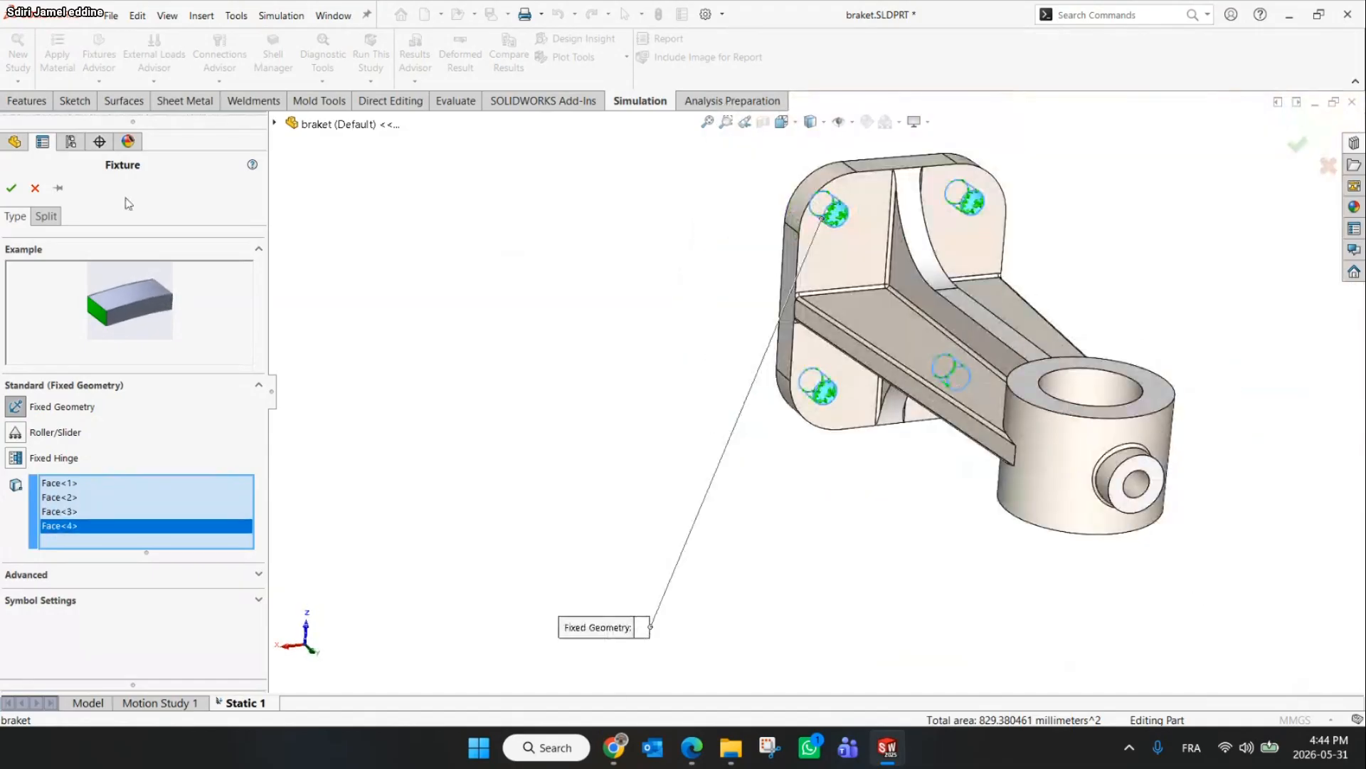
pyautogui.click(36, 189)
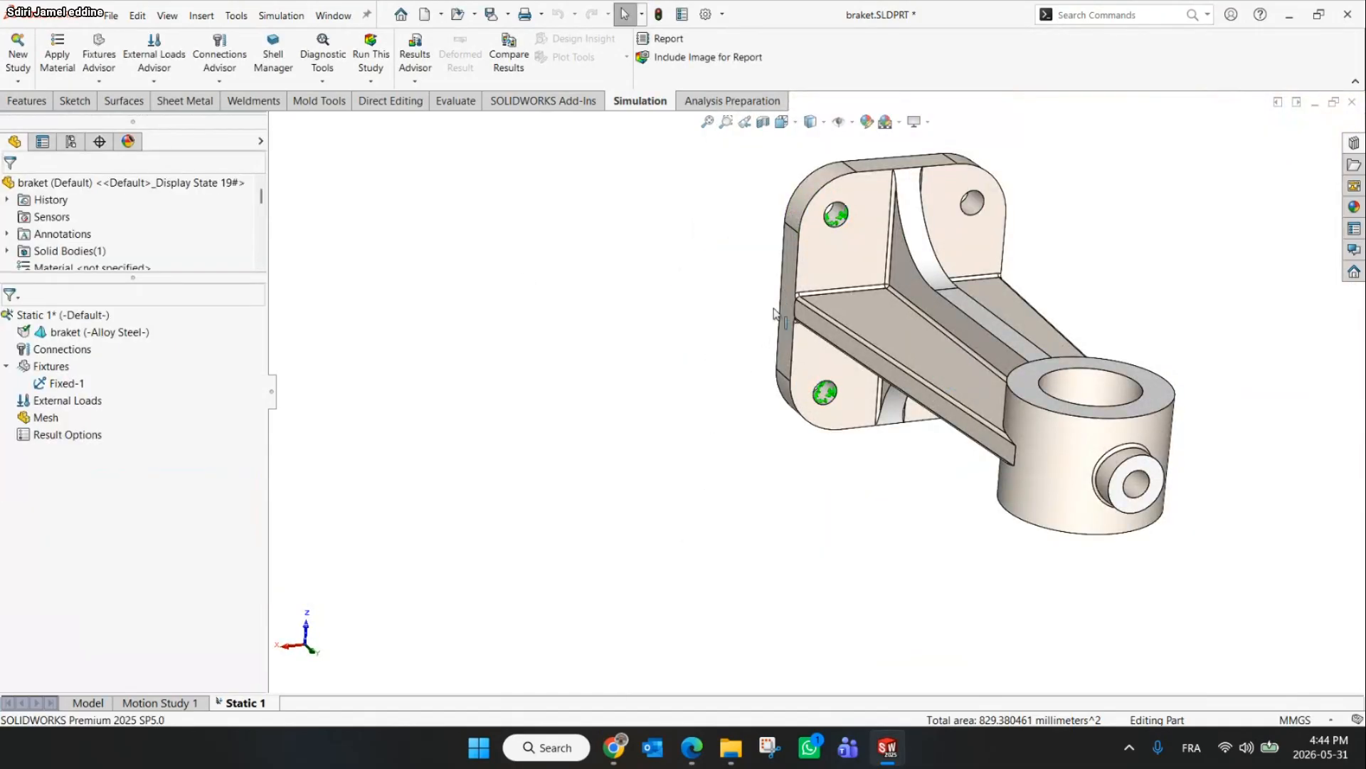
# Apply a 460 N normal force, per item, on the top circular face of the bracket's boss
pyautogui.click(154, 82)
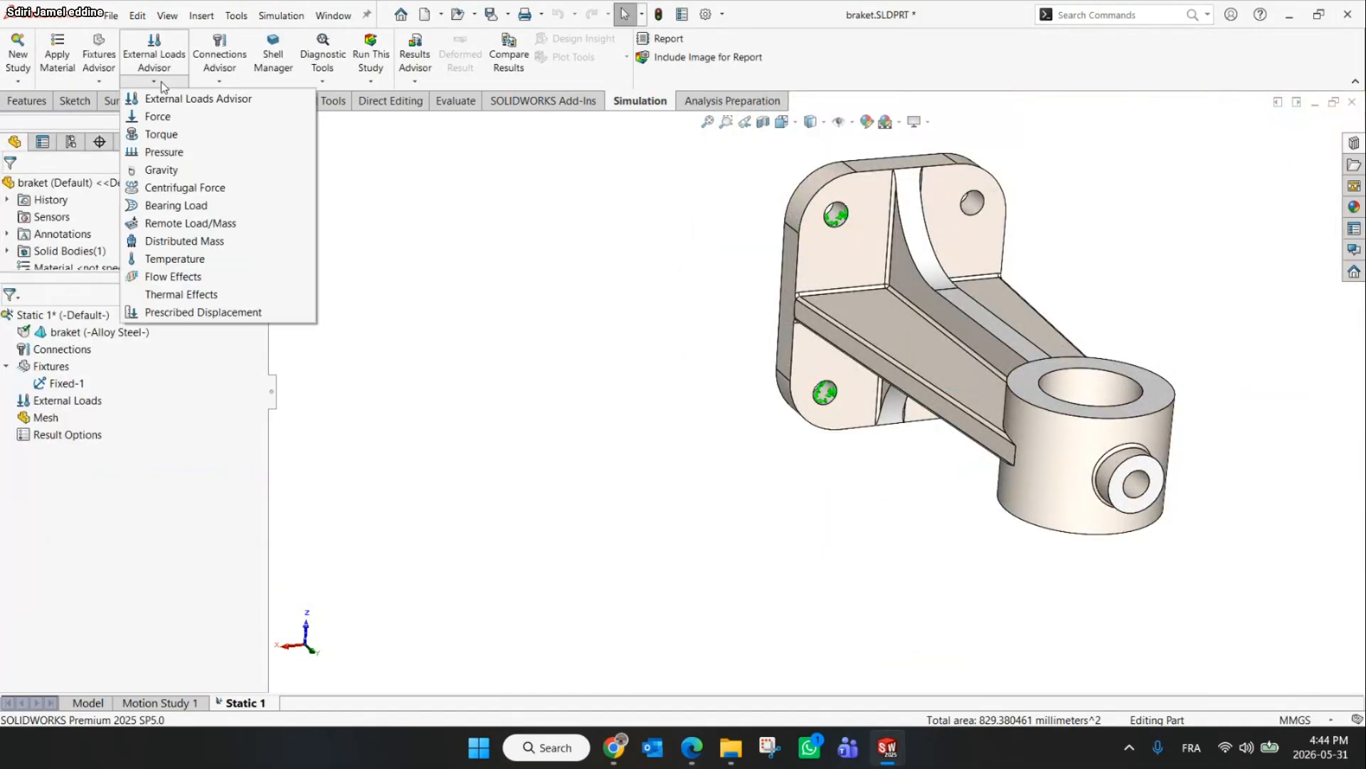
pyautogui.click(172, 118)
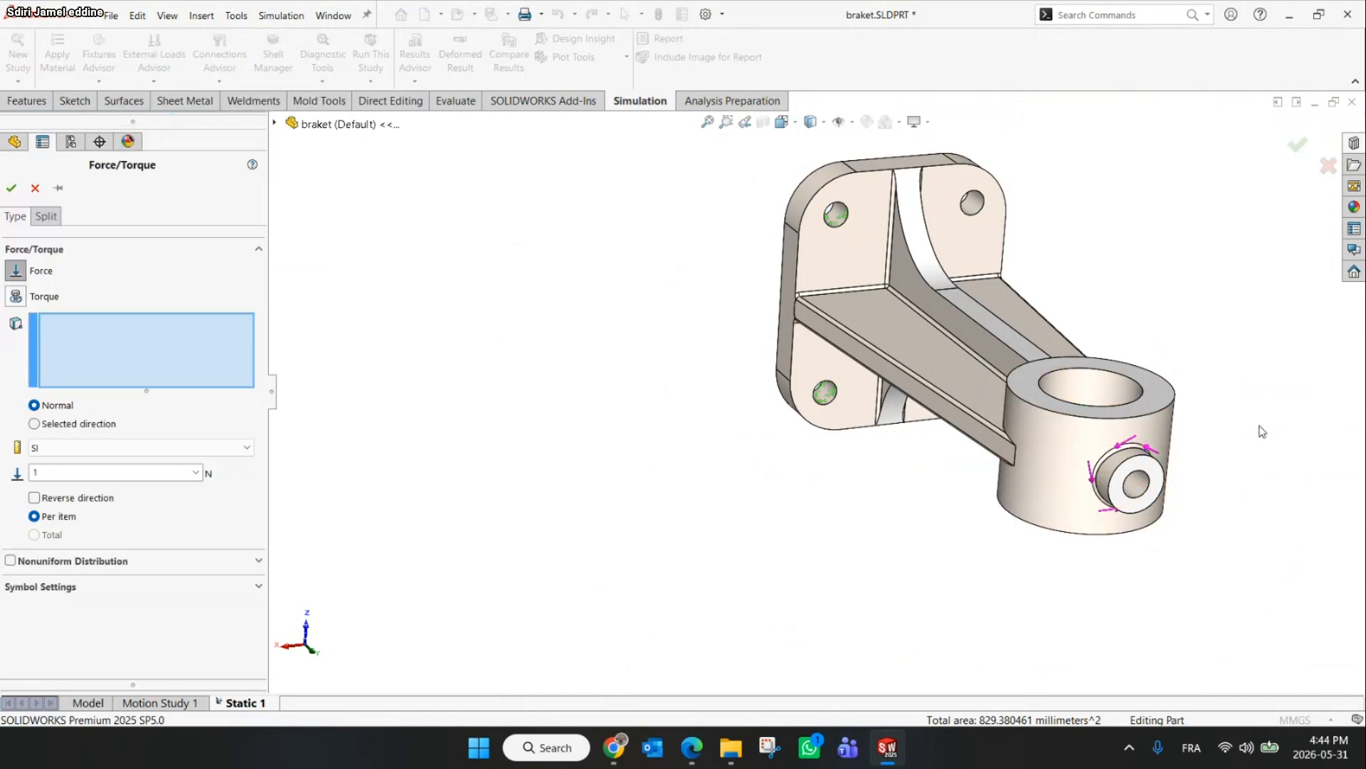
pyautogui.click(1156, 392)
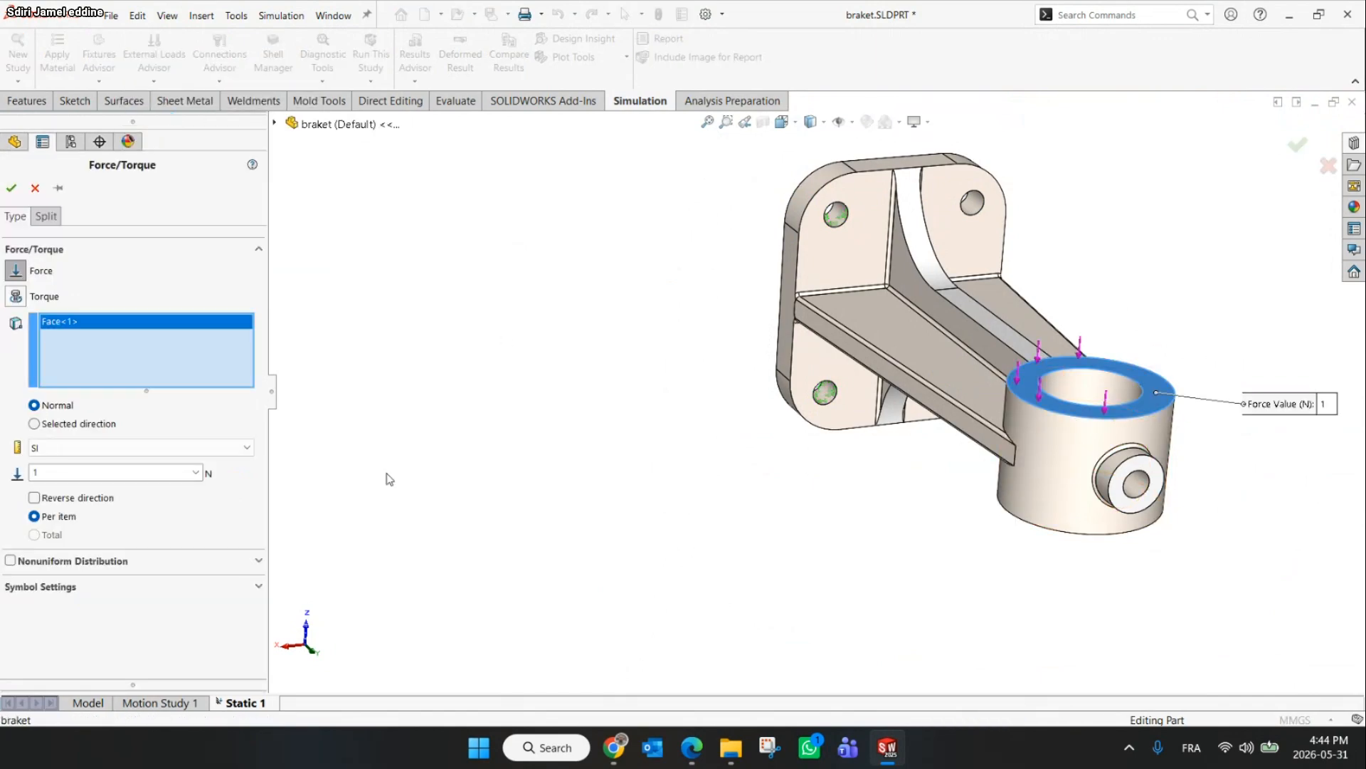
pyautogui.click(135, 470)
pyautogui.write('460')
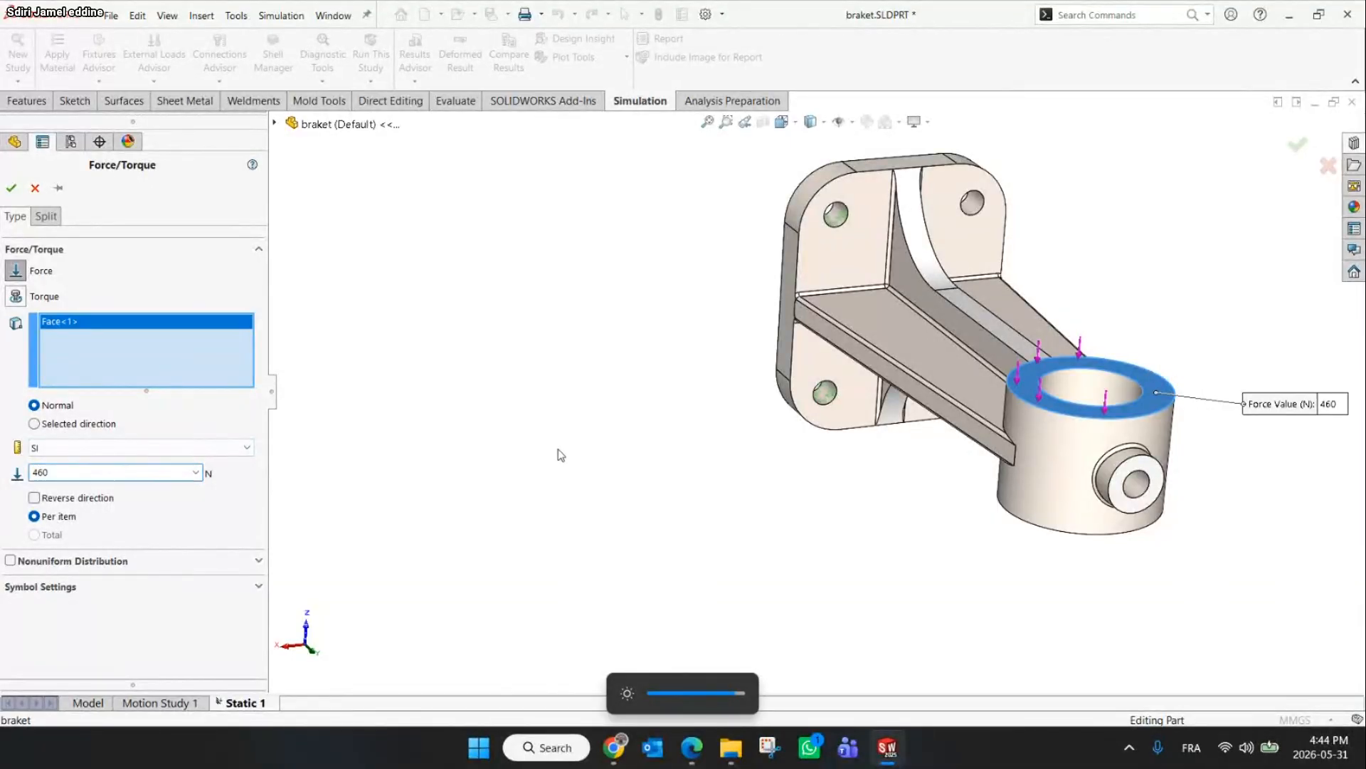
pyautogui.moveTo(1180, 472); pyautogui.dragTo(498, 590, button='middle')
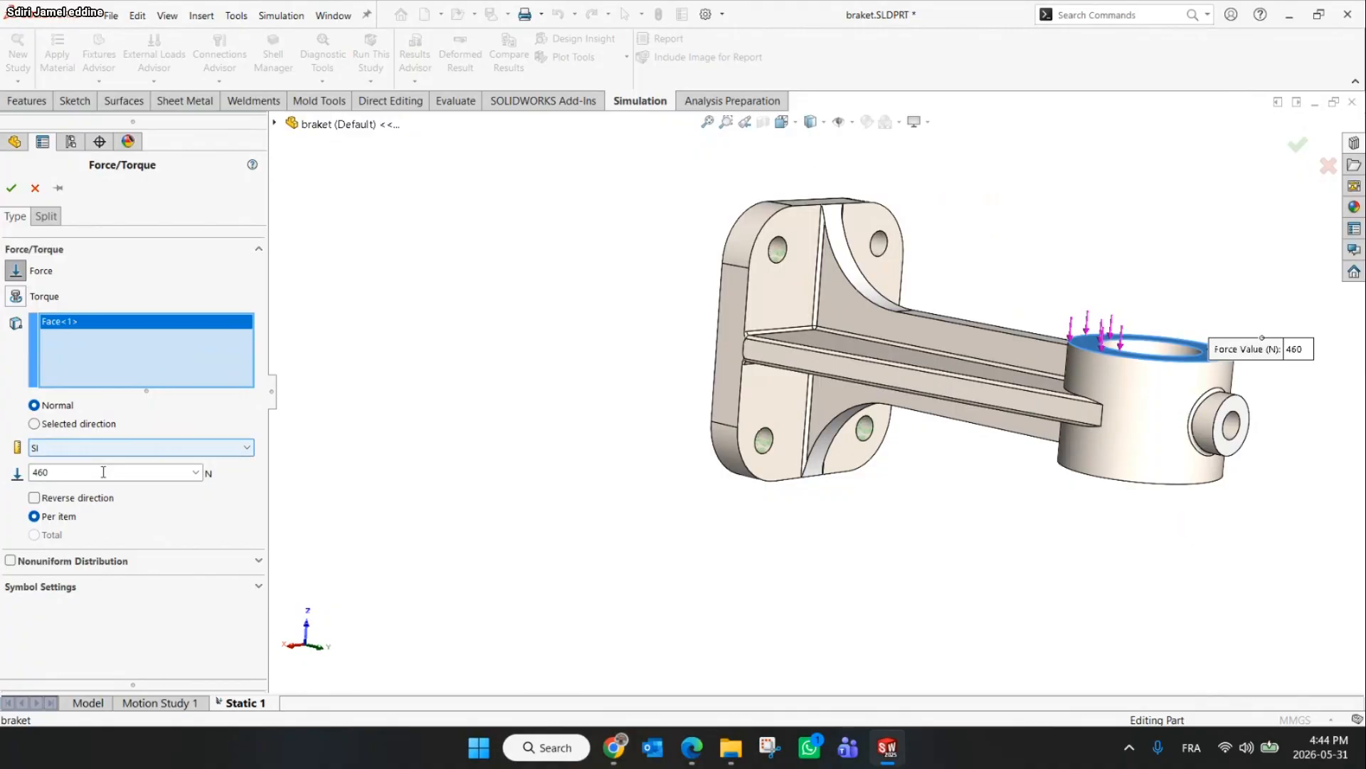
pyautogui.click(11, 187)
# Zoom in to inspect the fillet edge where the rib meets the mounting plate
pyautogui.moveTo(1174, 213); pyautogui.dragTo(821, 308, button='middle')
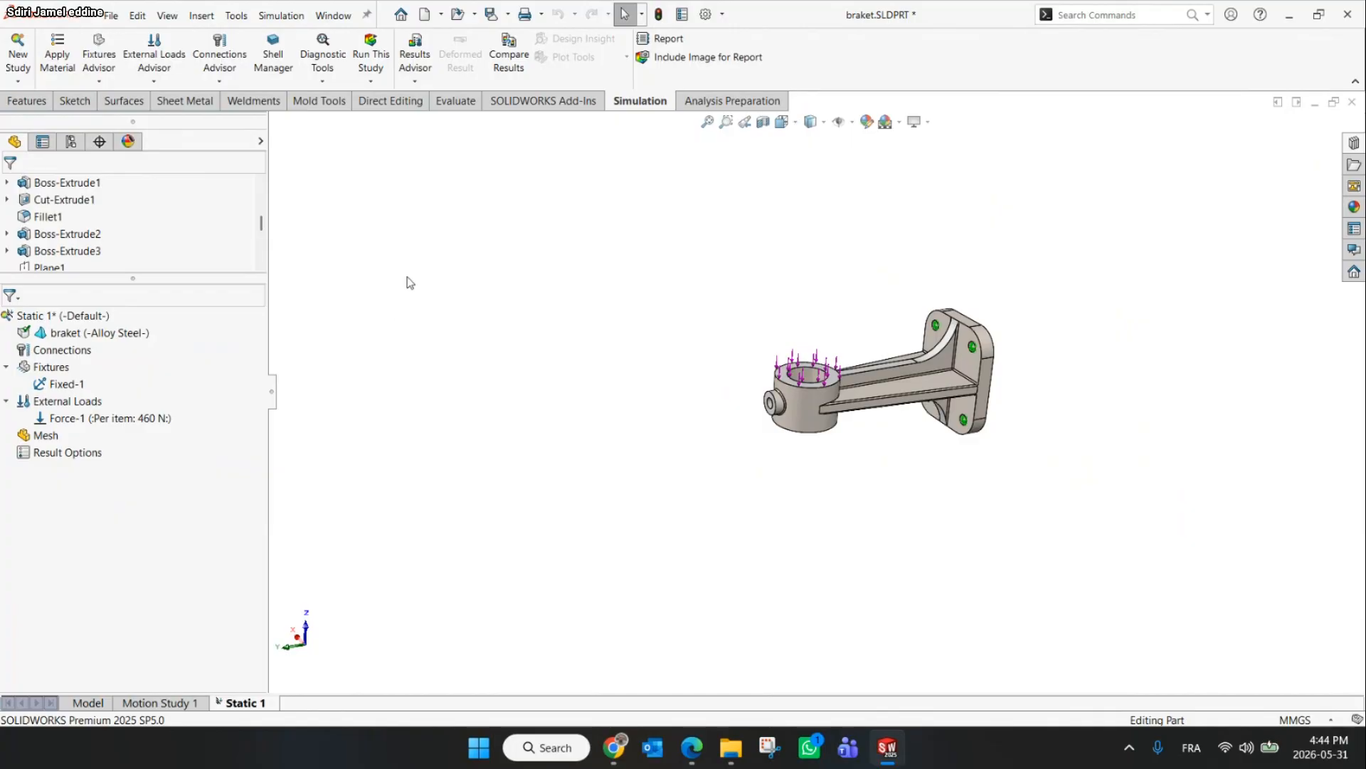
pyautogui.scroll(-3, 742, 336)
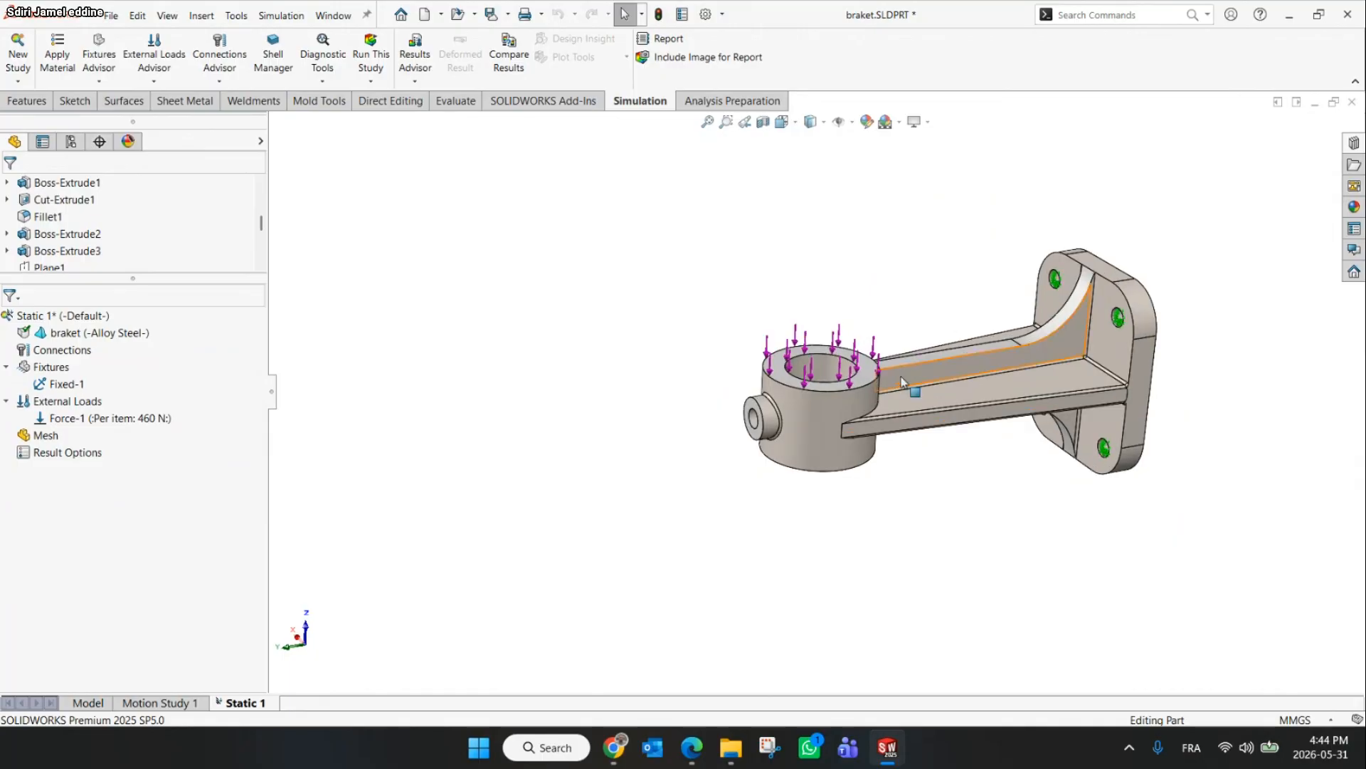
pyautogui.scroll(-5, 1083, 388)
pyautogui.scroll(4, 1253, 351)
pyautogui.scroll(-4, 1233, 355)
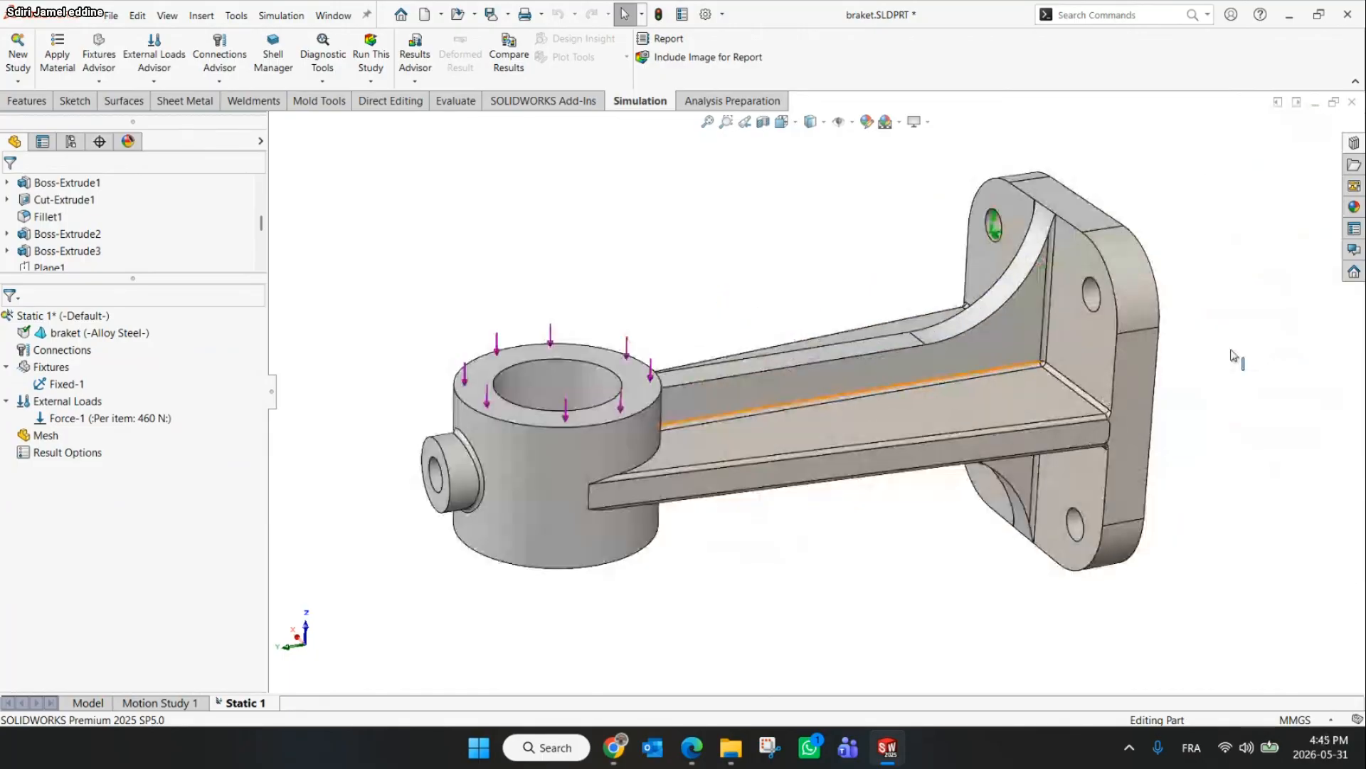
pyautogui.scroll(-4, 1018, 371)
pyautogui.click(1032, 361)
pyautogui.click(1078, 299)
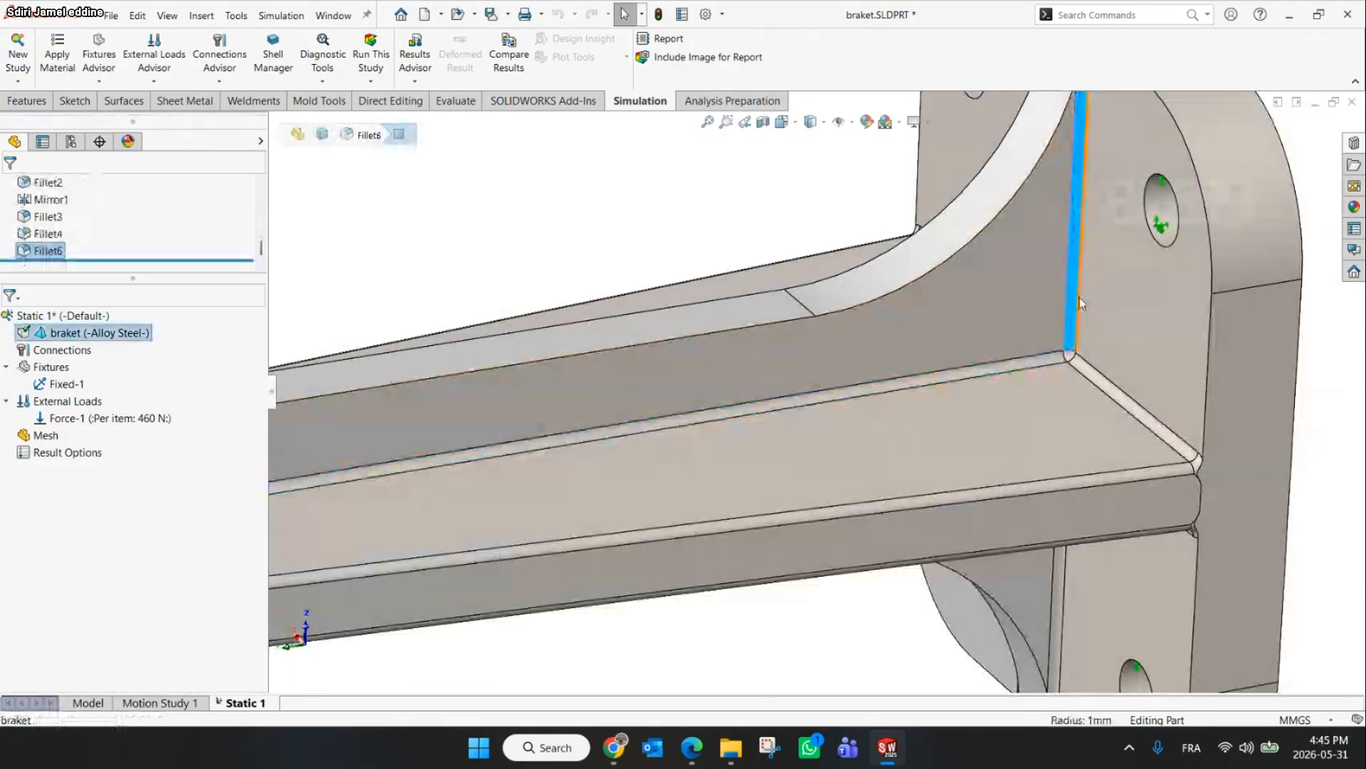
# Create the mesh using the standard mesh option at the default density
pyautogui.click(1087, 366)
pyautogui.press('f')
pyautogui.rightClick(44, 435)
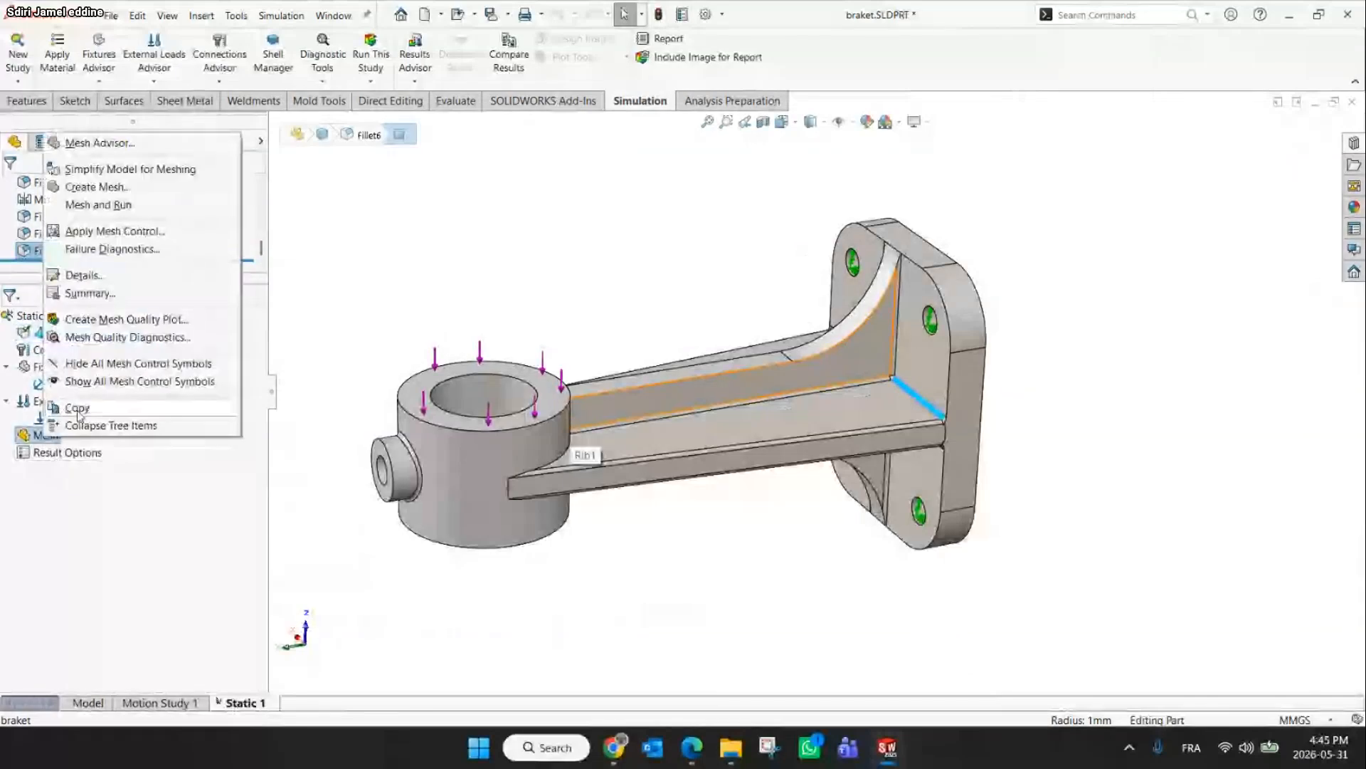
pyautogui.click(92, 187)
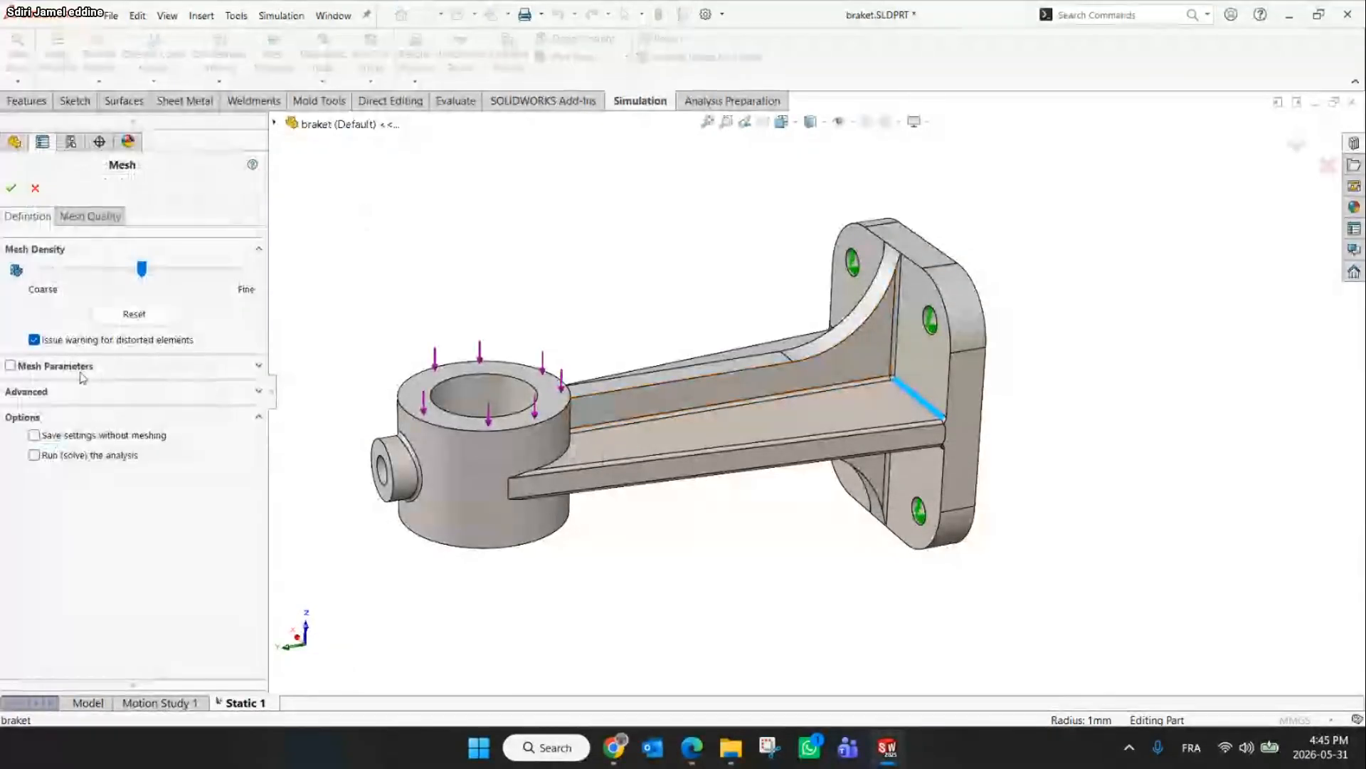
pyautogui.click(11, 366)
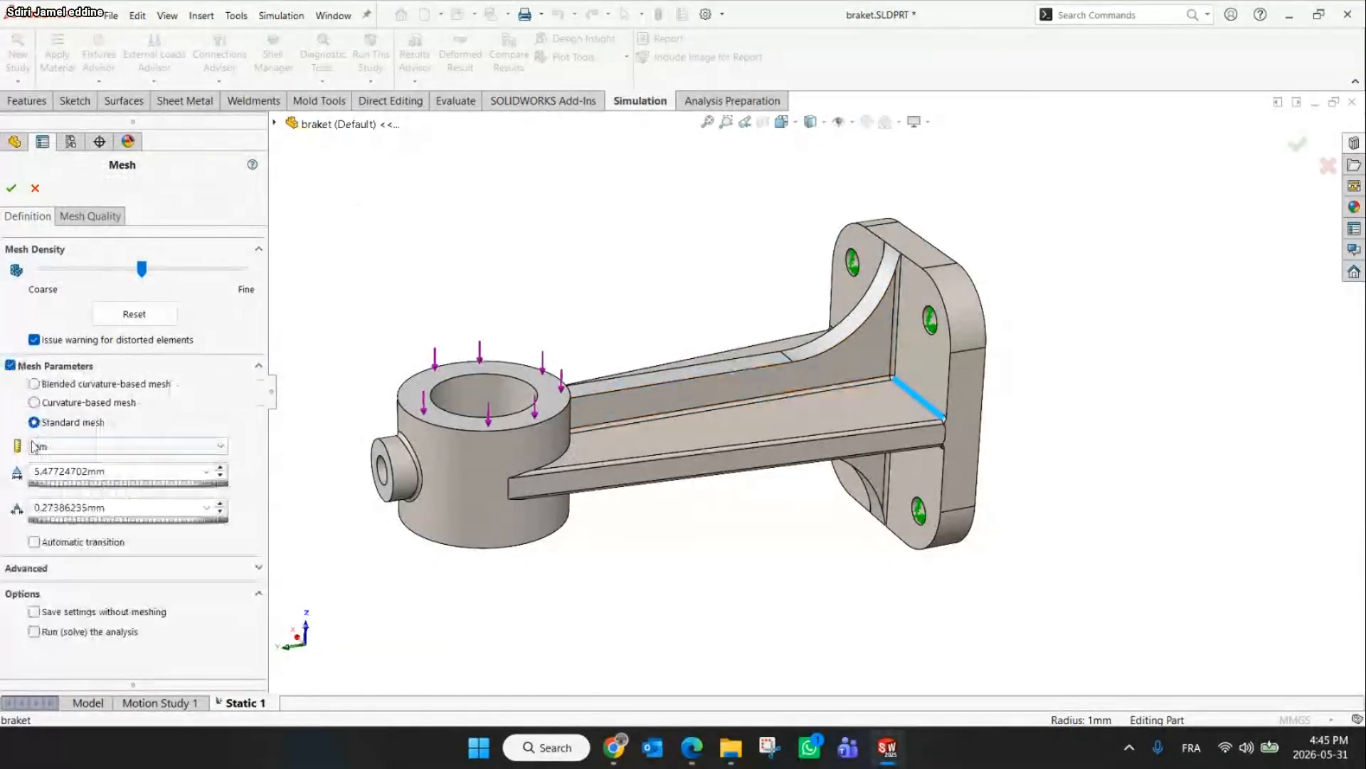
pyautogui.click(52, 385)
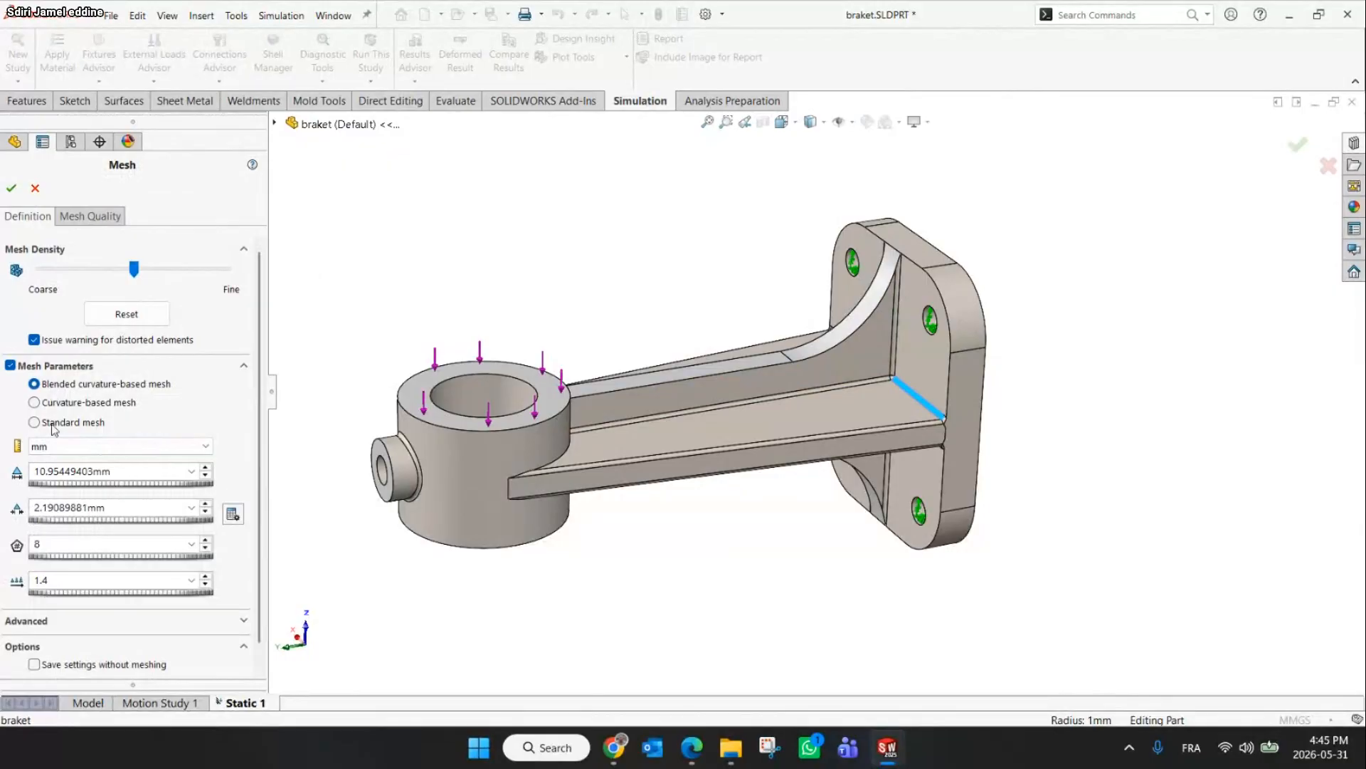
pyautogui.click(34, 423)
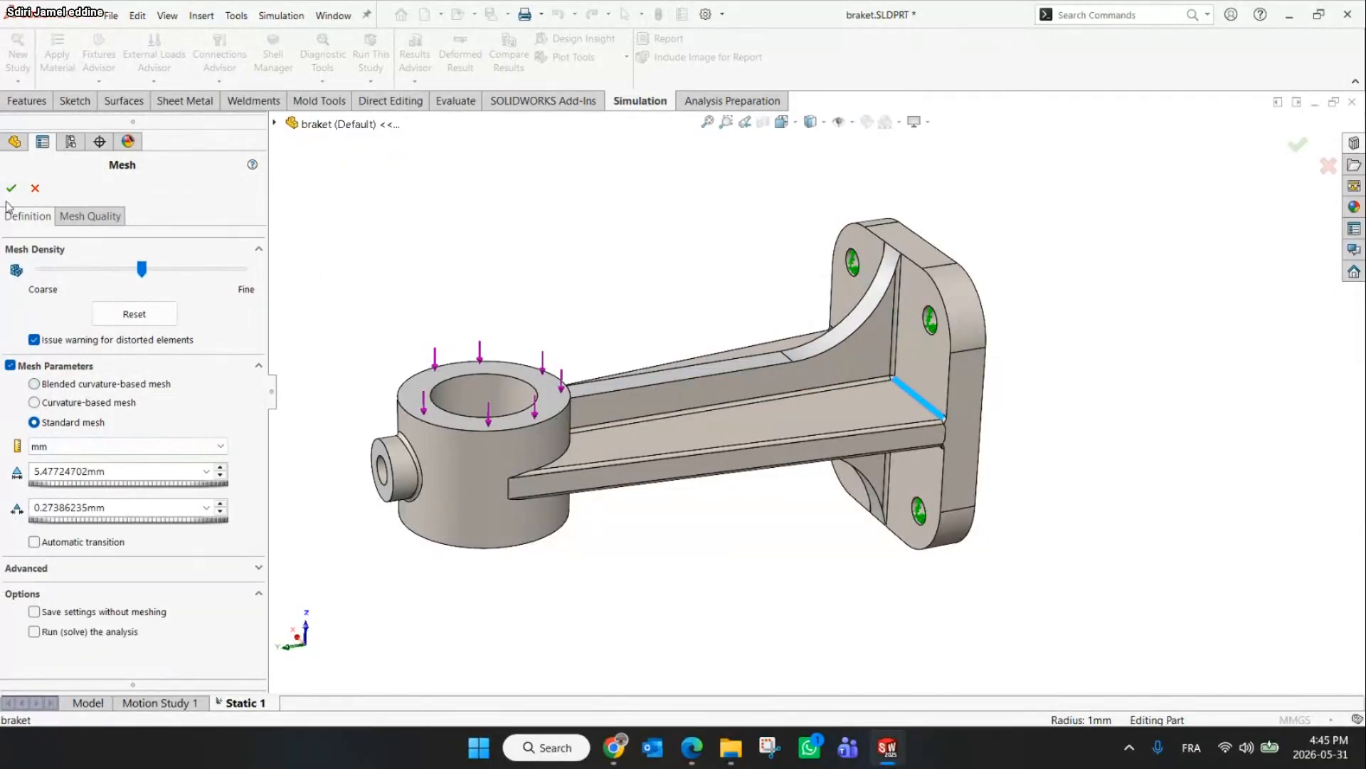
pyautogui.click(11, 185)
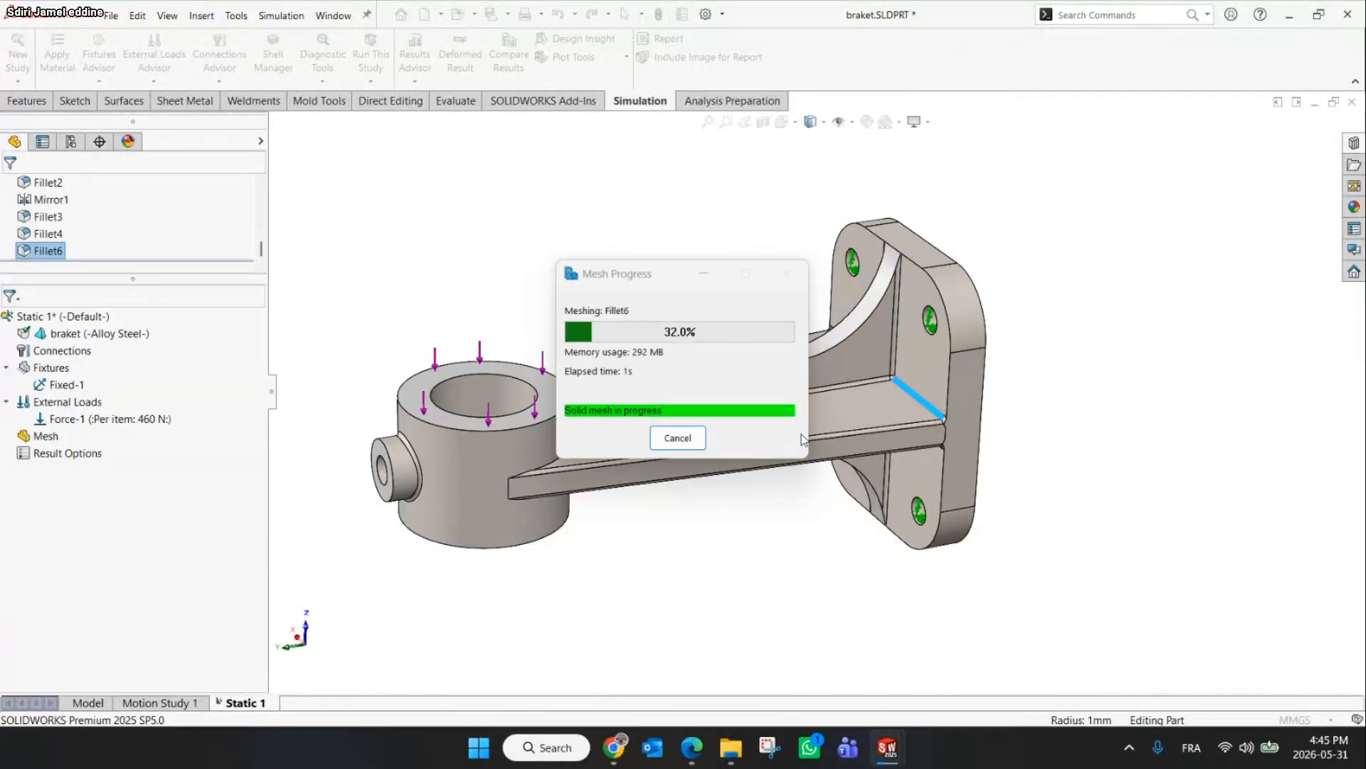
# Inspect the generated mesh around the fillets where the rib meets the mounting plate
pyautogui.scroll(-10, 890, 441)
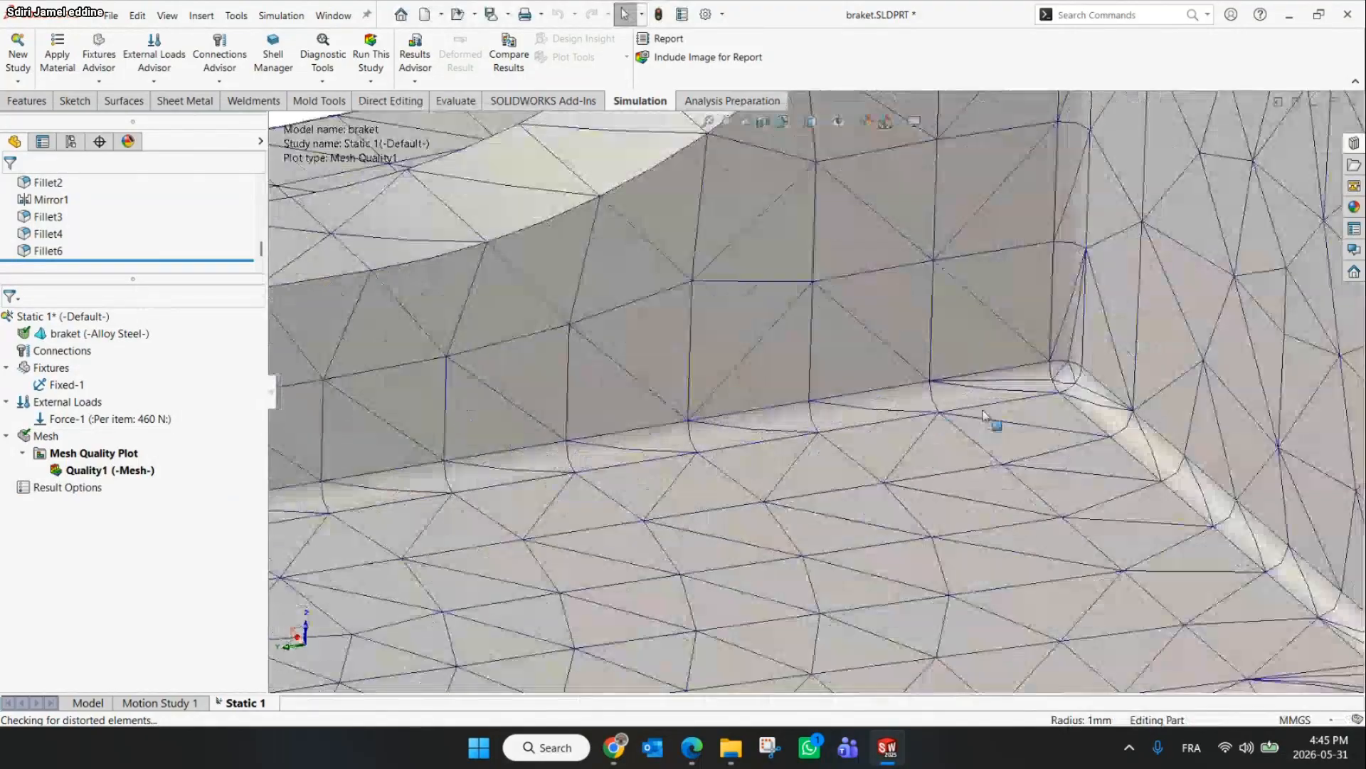
pyautogui.scroll(5, 1017, 358)
pyautogui.moveTo(994, 317); pyautogui.dragTo(1135, 348, button='middle')
pyautogui.scroll(-2, 996, 391)
pyautogui.scroll(5, 1053, 459)
pyautogui.scroll(-6, 983, 444)
pyautogui.scroll(4, 970, 381)
pyautogui.scroll(-1, 1134, 348)
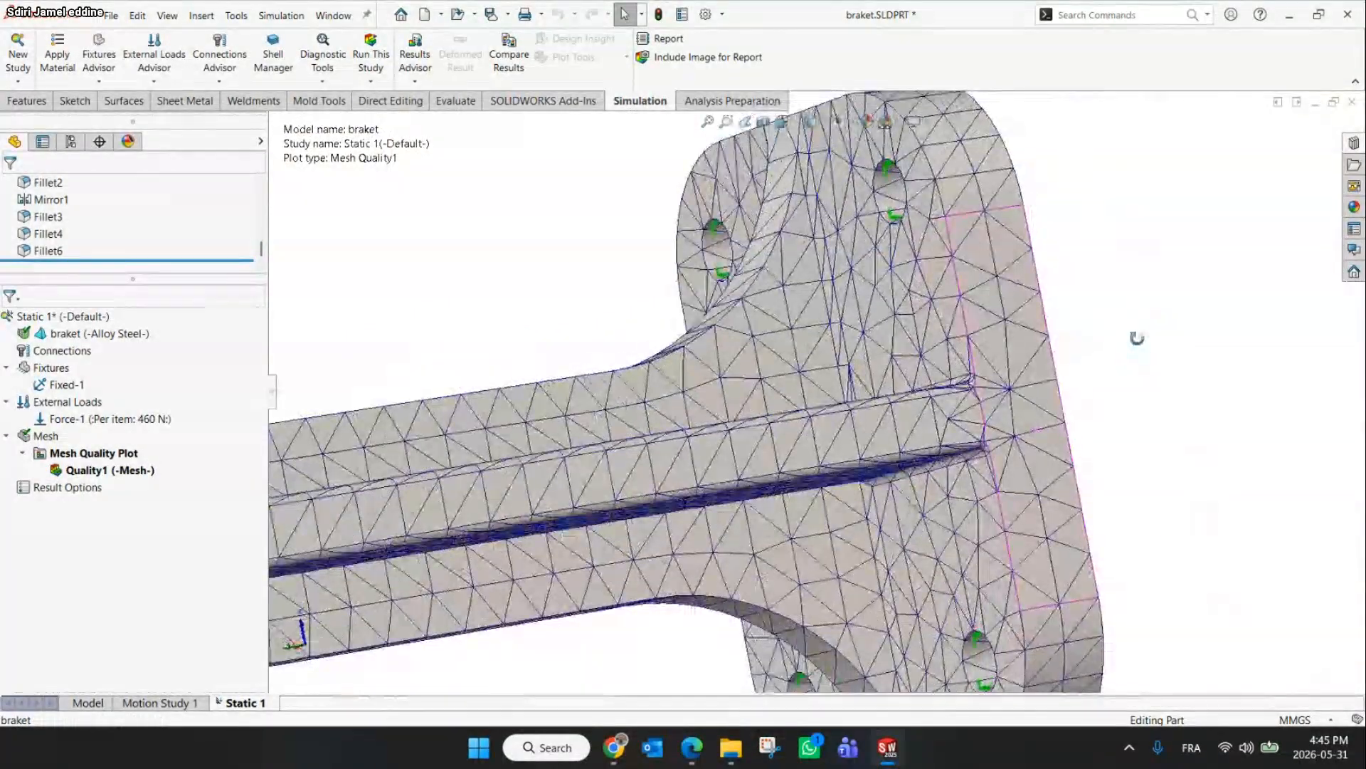
pyautogui.scroll(2, 1124, 356)
pyautogui.rightClick(106, 418)
pyautogui.click(92, 436)
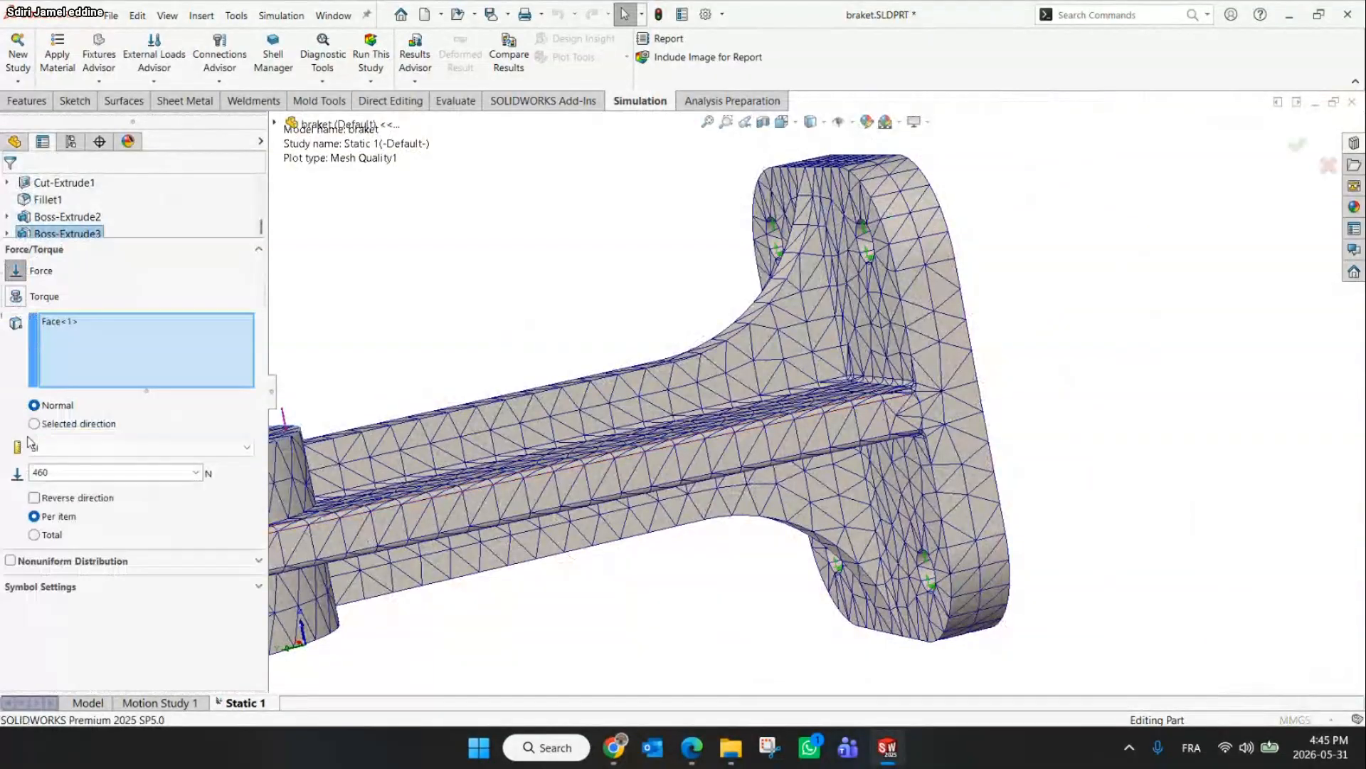
pyautogui.click(35, 186)
# Recreate the mesh with the current mesh settings
pyautogui.rightClick(40, 436)
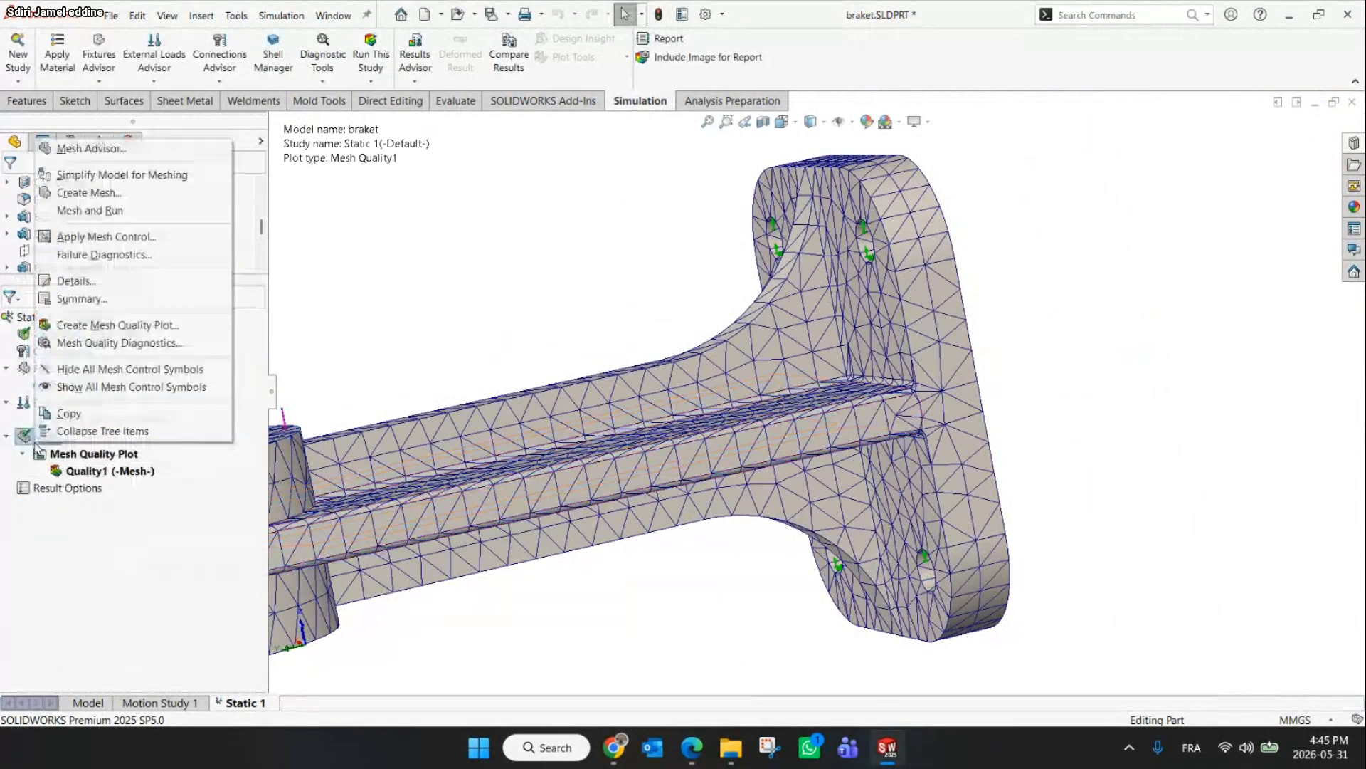
pyautogui.click(66, 193)
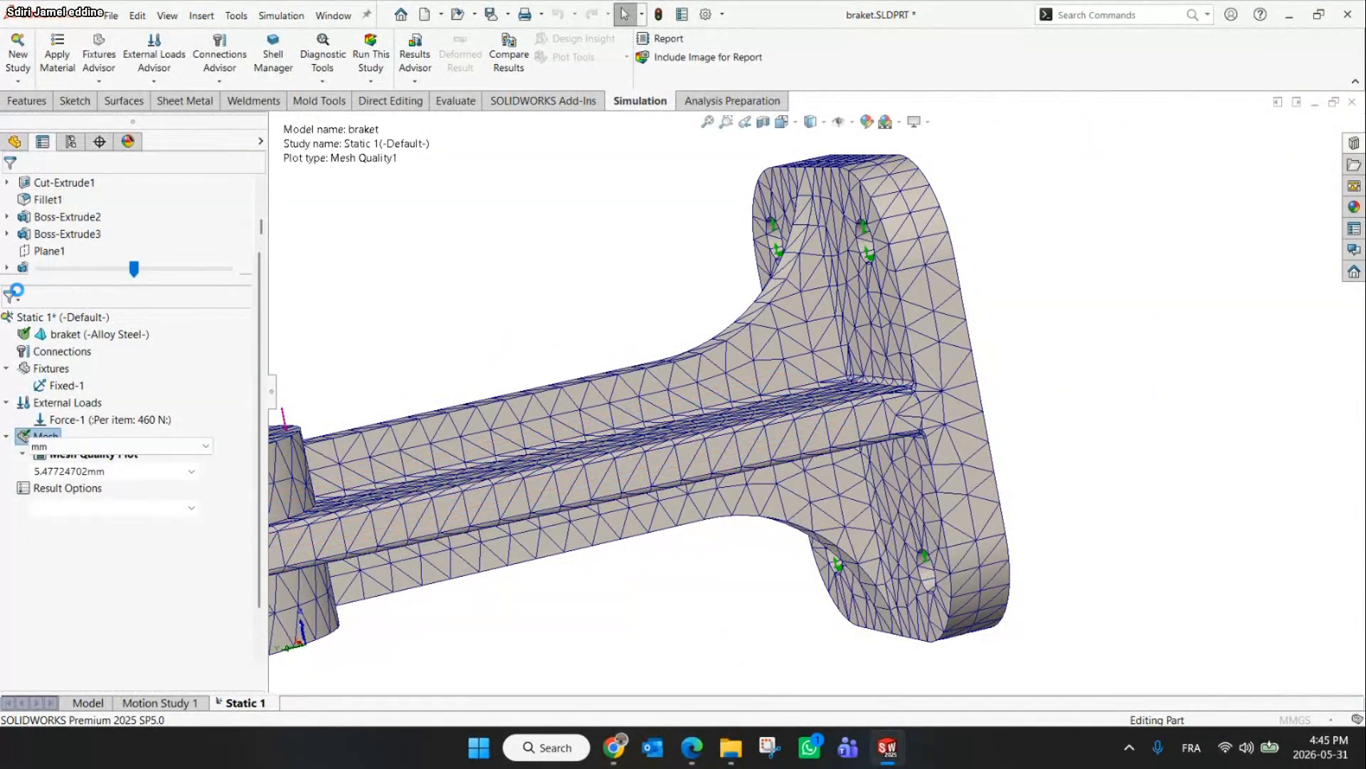
pyautogui.click(11, 188)
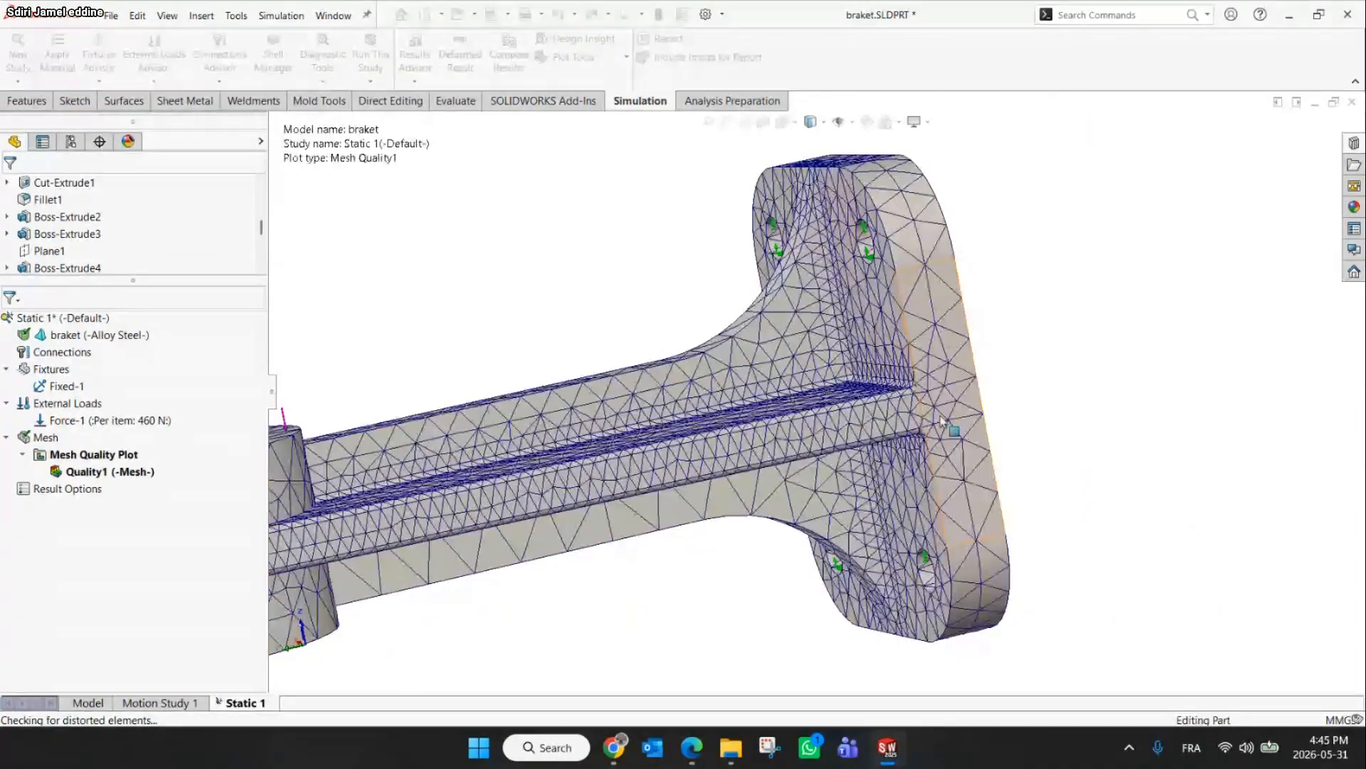
# Inspect the regenerated mesh along the rib and the mounting plate
pyautogui.scroll(-5, 943, 442)
pyautogui.scroll(5, 940, 468)
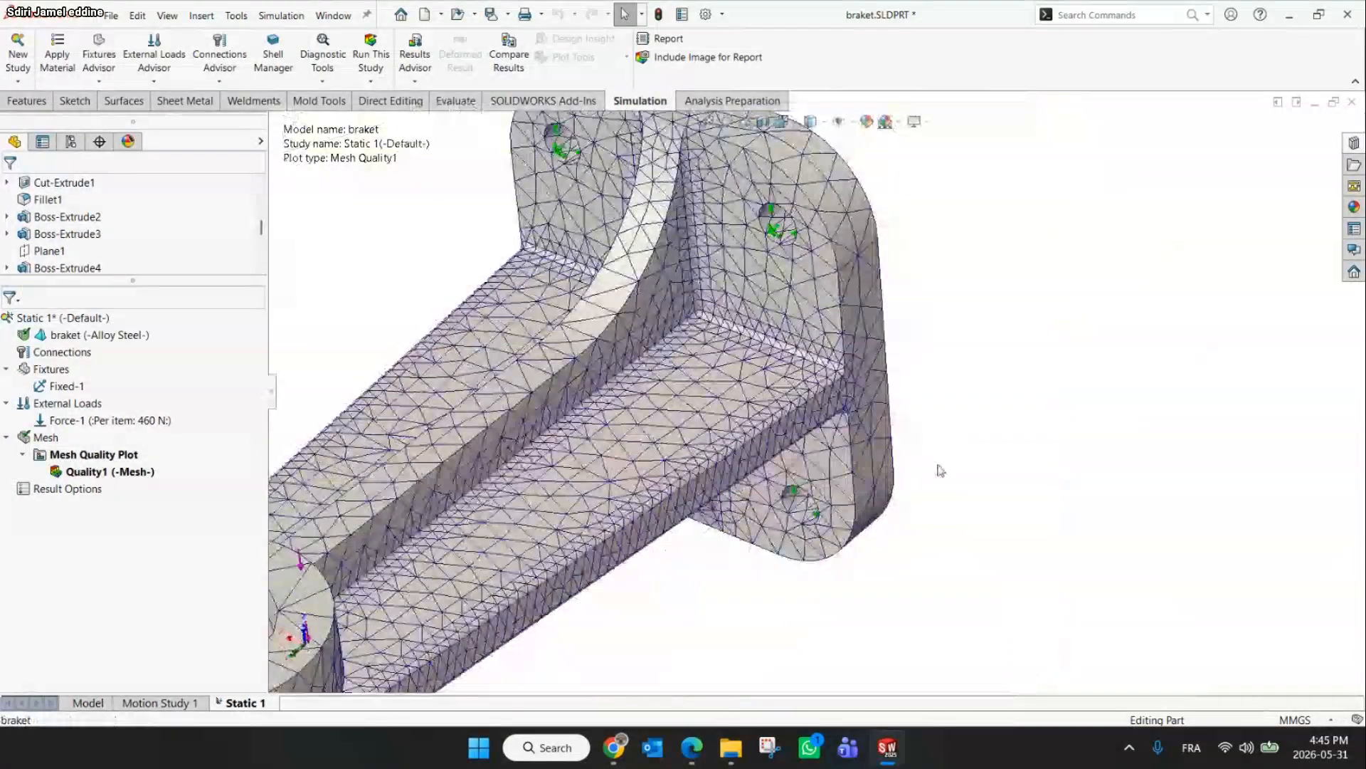
pyautogui.scroll(-1, 722, 285)
pyautogui.moveTo(722, 285); pyautogui.dragTo(852, 219, button='middle')
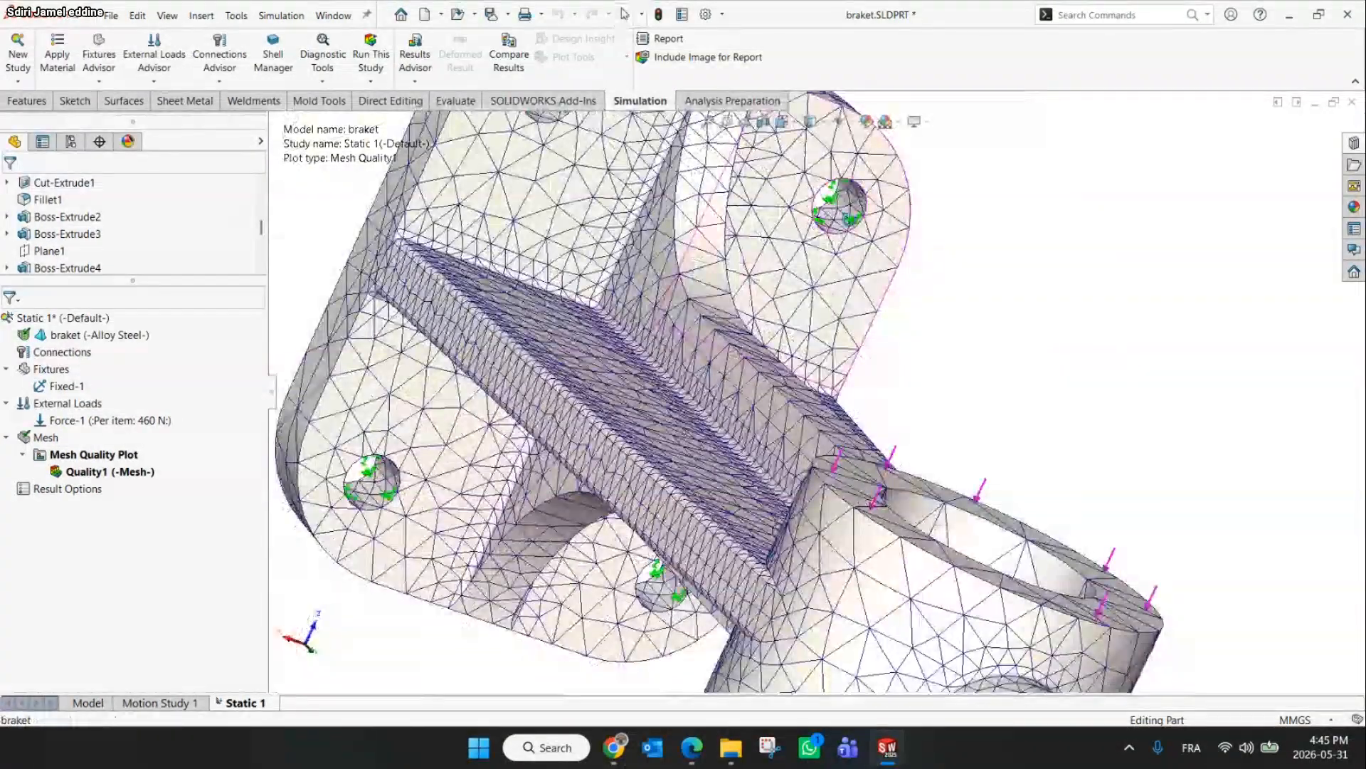
pyautogui.scroll(-2, 683, 335)
pyautogui.scroll(-2, 649, 359)
pyautogui.moveTo(649, 358); pyautogui.dragTo(398, 466, button='middle')
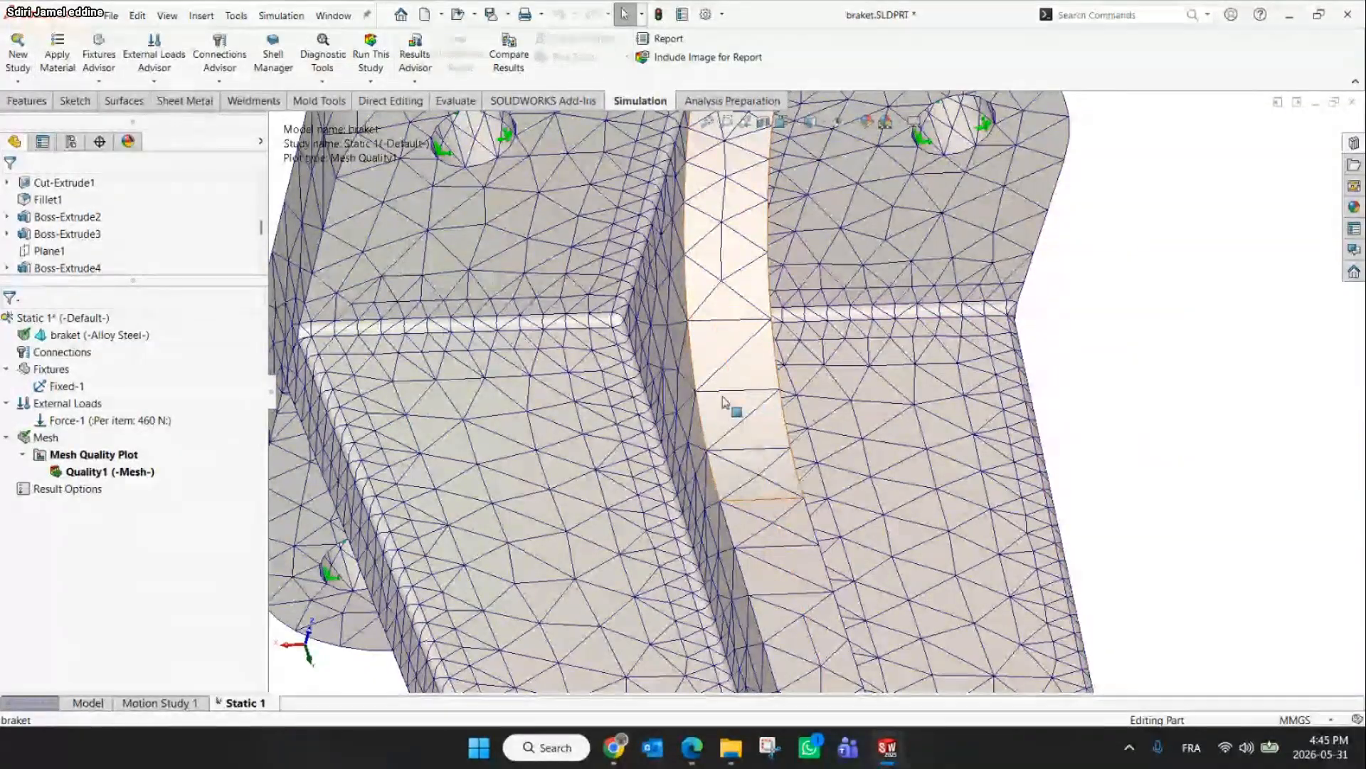
# Remesh the part using a curvature-based mesh
pyautogui.rightClick(45, 438)
pyautogui.click(64, 189)
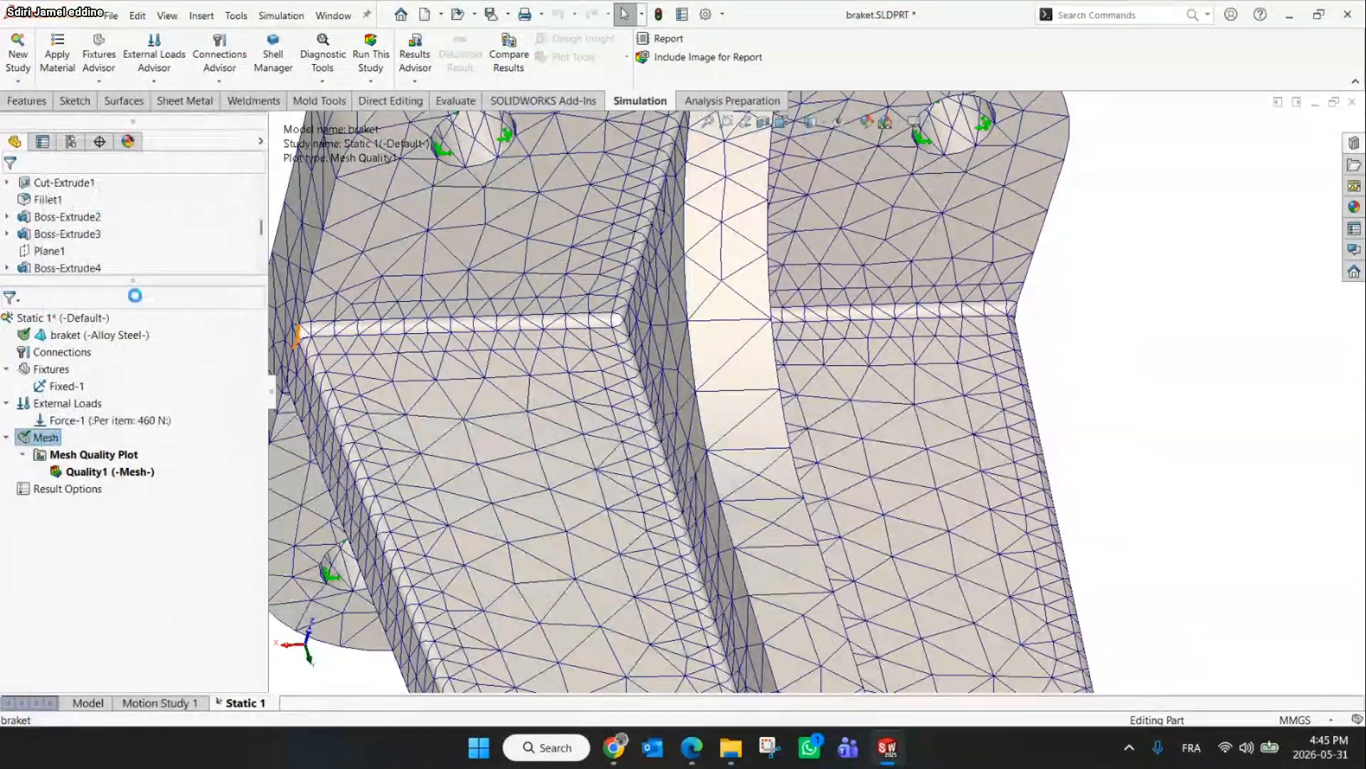
pyautogui.click(34, 403)
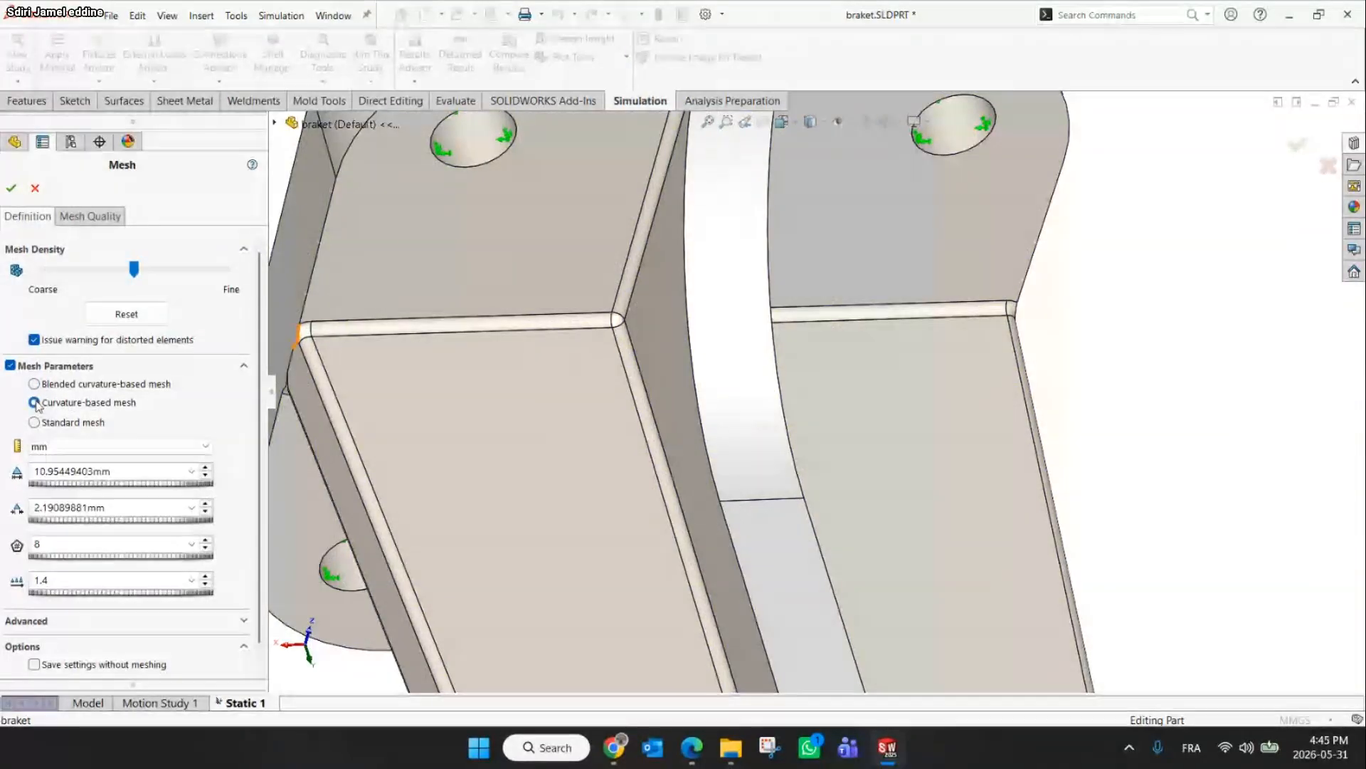
pyautogui.click(11, 187)
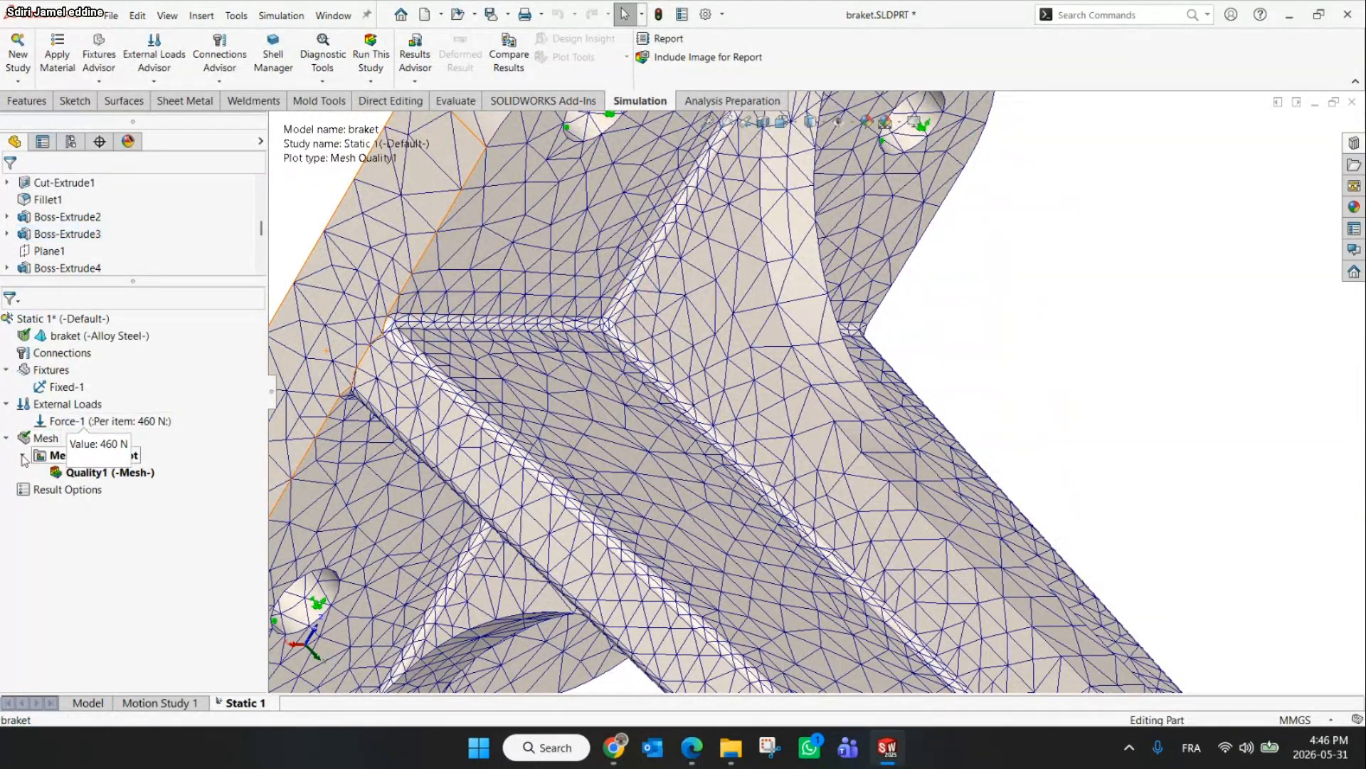
# Remesh the part using a blended curvature-based mesh
pyautogui.rightClick(35, 438)
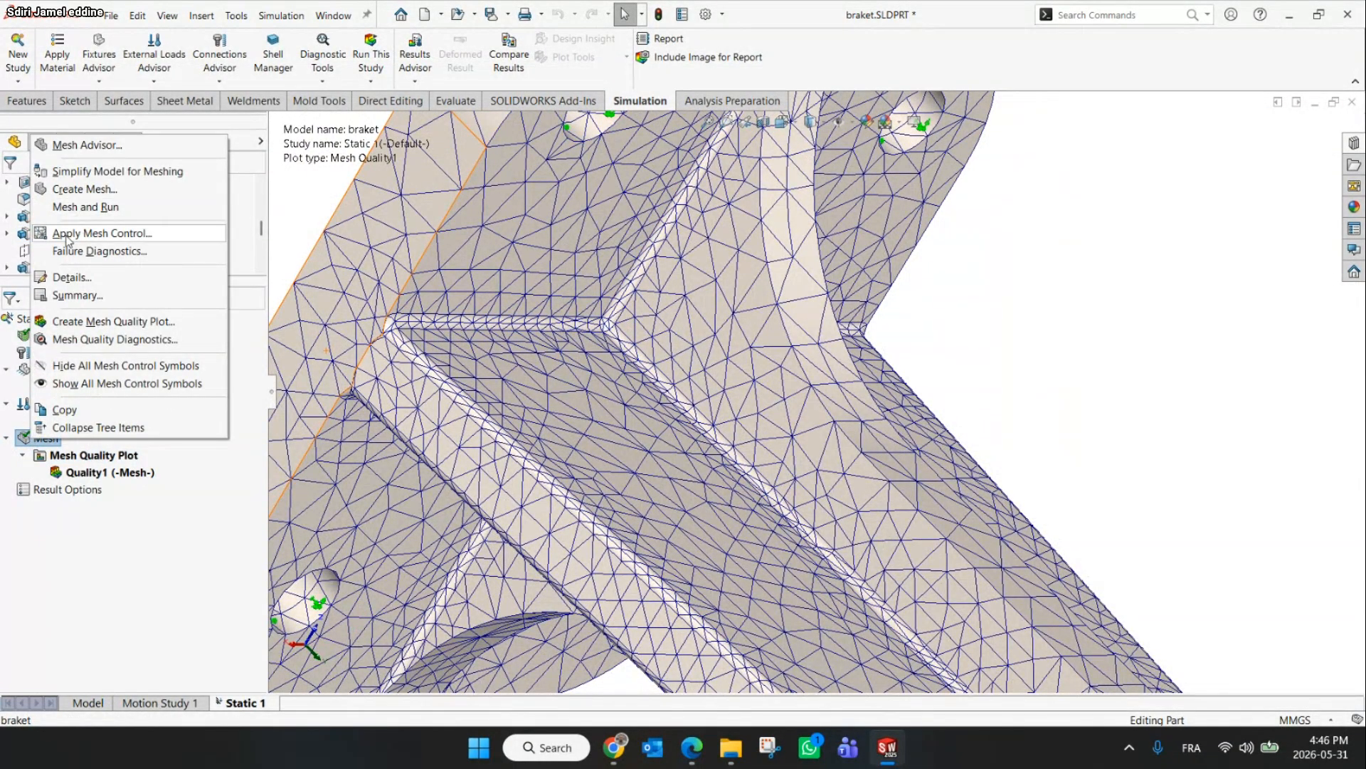
pyautogui.click(82, 188)
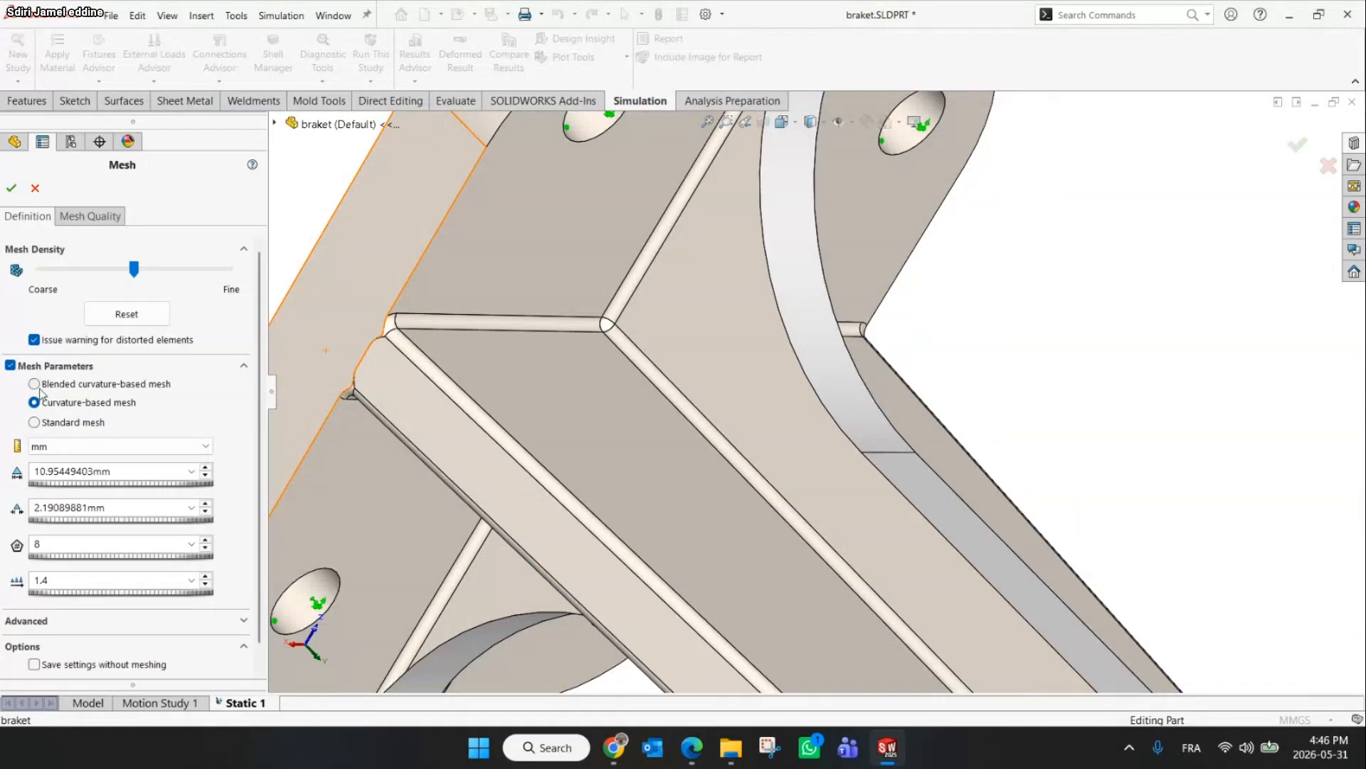
pyautogui.click(35, 385)
pyautogui.click(11, 188)
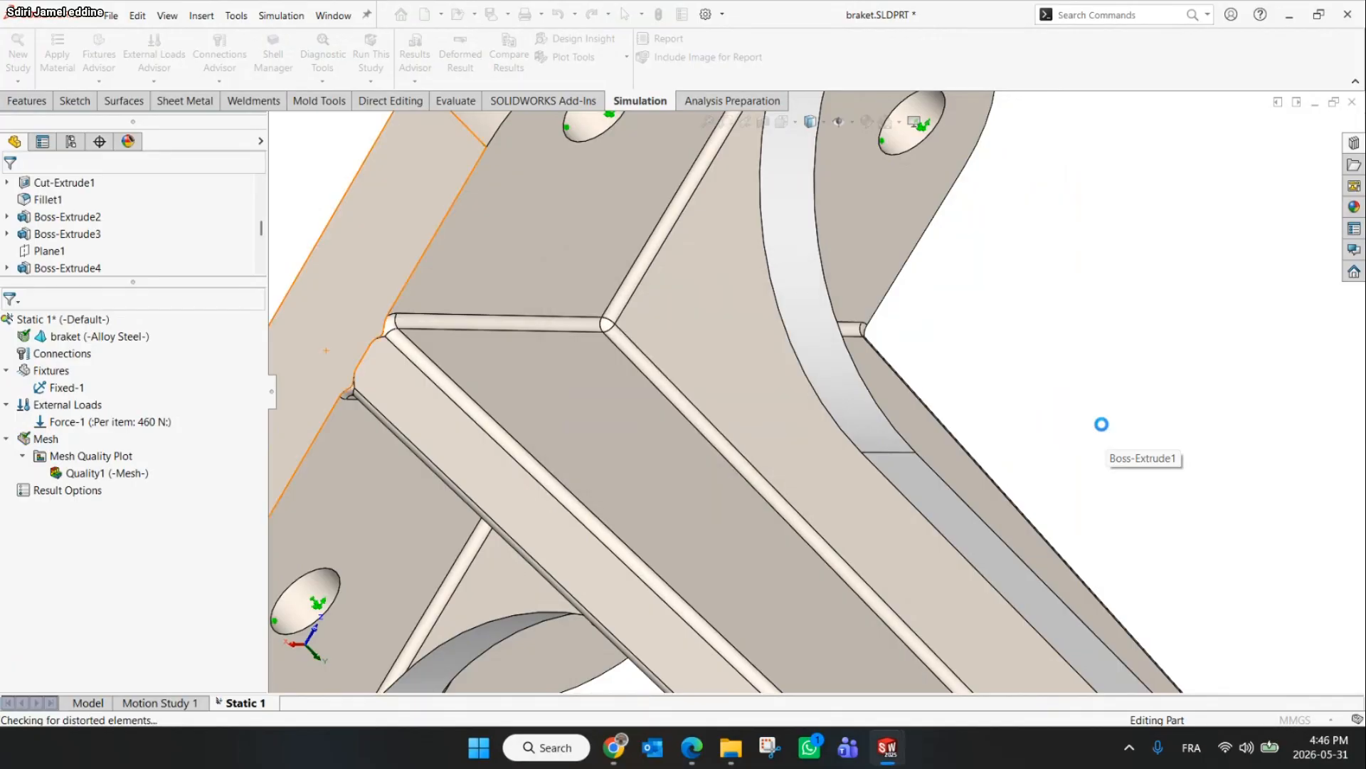
# Run the static study
pyautogui.scroll(3, 1053, 417)
pyautogui.moveTo(1053, 418); pyautogui.dragTo(555, 213, button='middle')
pyautogui.click(371, 54)
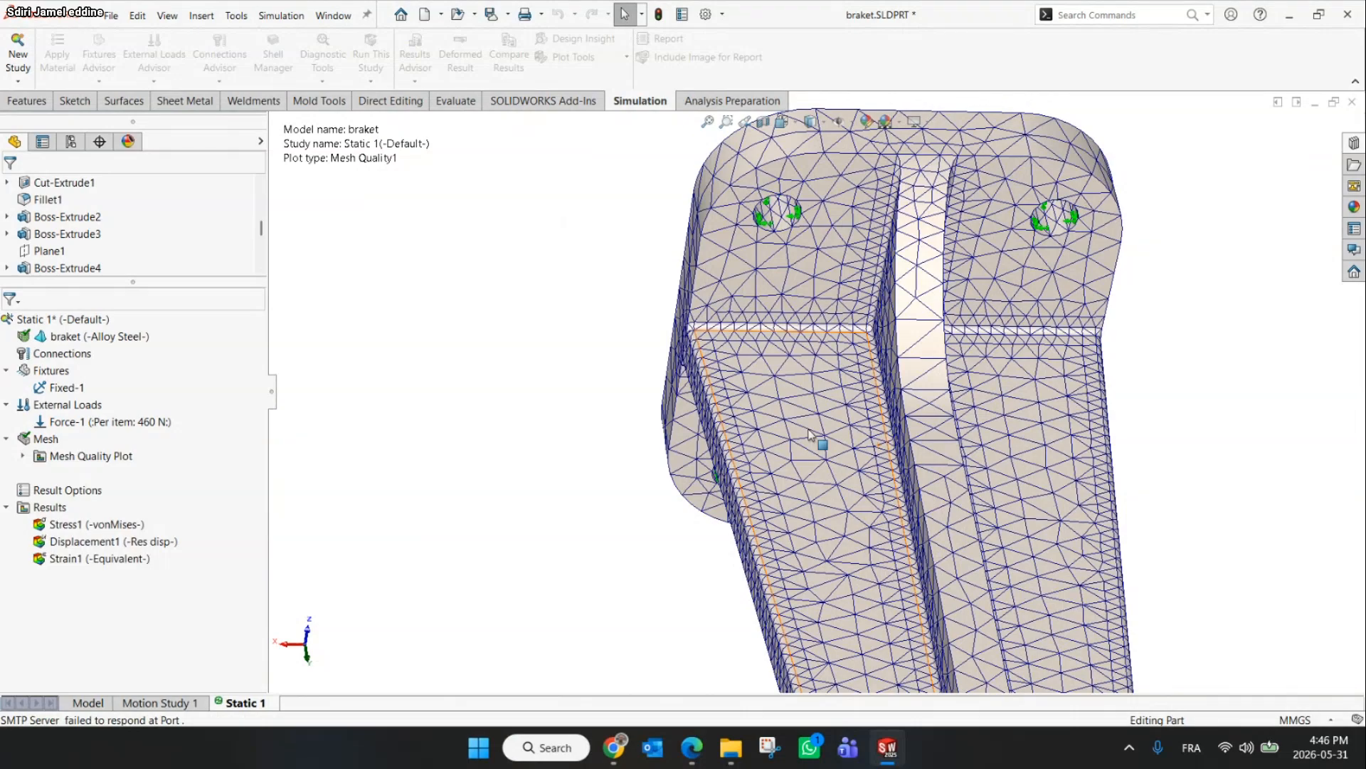
# Move the minimum annotation label on the von Mises stress plot closer to the part
pyautogui.scroll(5, 811, 434)
pyautogui.scroll(-3, 865, 485)
pyautogui.moveTo(860, 513); pyautogui.dragTo(684, 423, button='middle')
pyautogui.scroll(5, 684, 423)
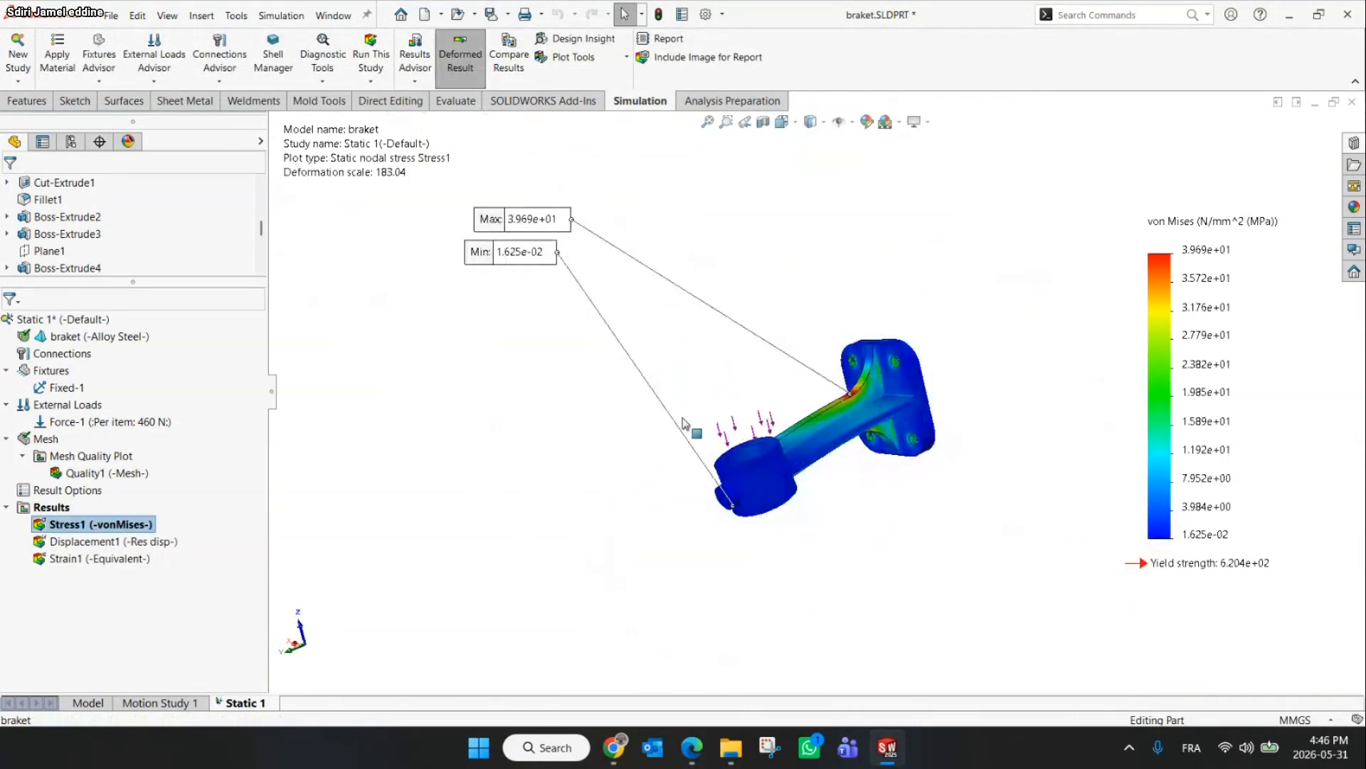
pyautogui.moveTo(542, 254); pyautogui.dragTo(624, 480)
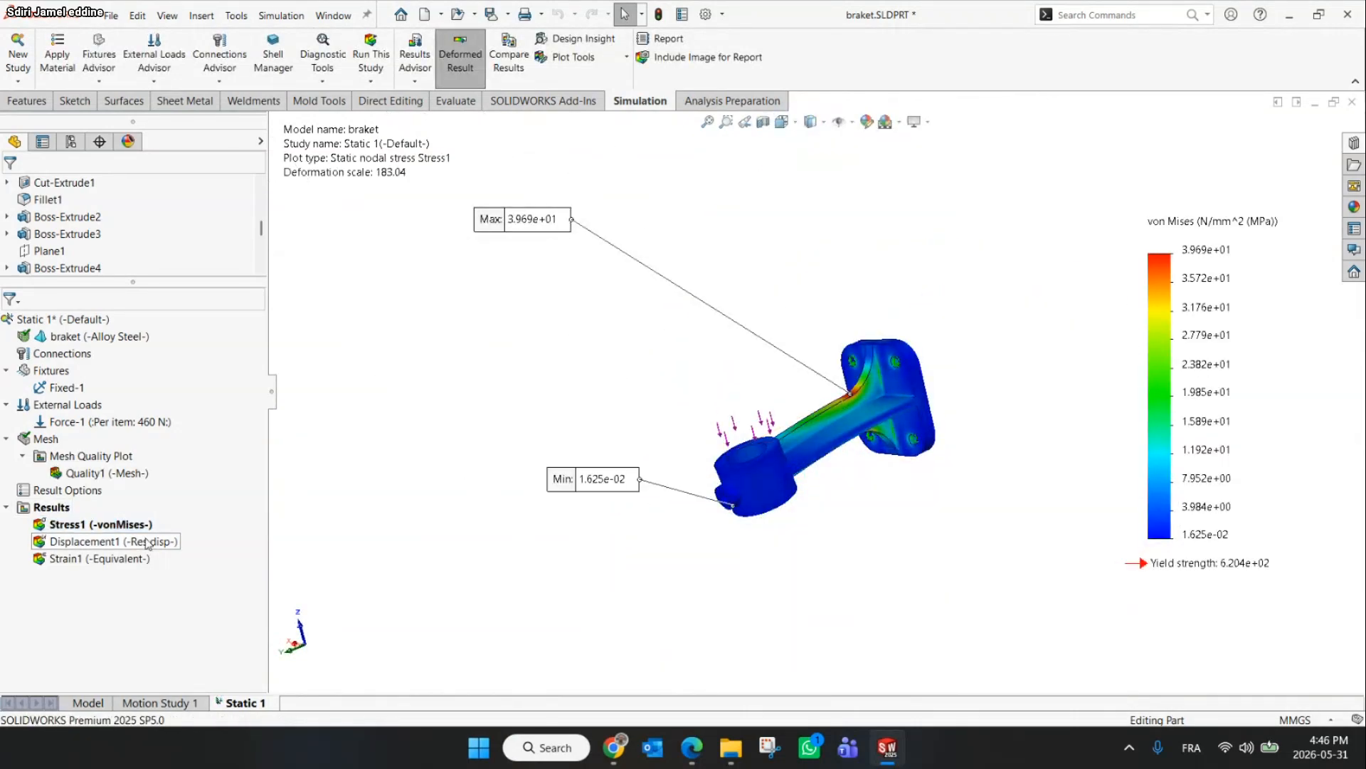
# Show the displacement plot, formatting its values as floating with 5 decimals and hiding the minimum annotation
pyautogui.doubleClick(148, 542)
pyautogui.rightClick(132, 546)
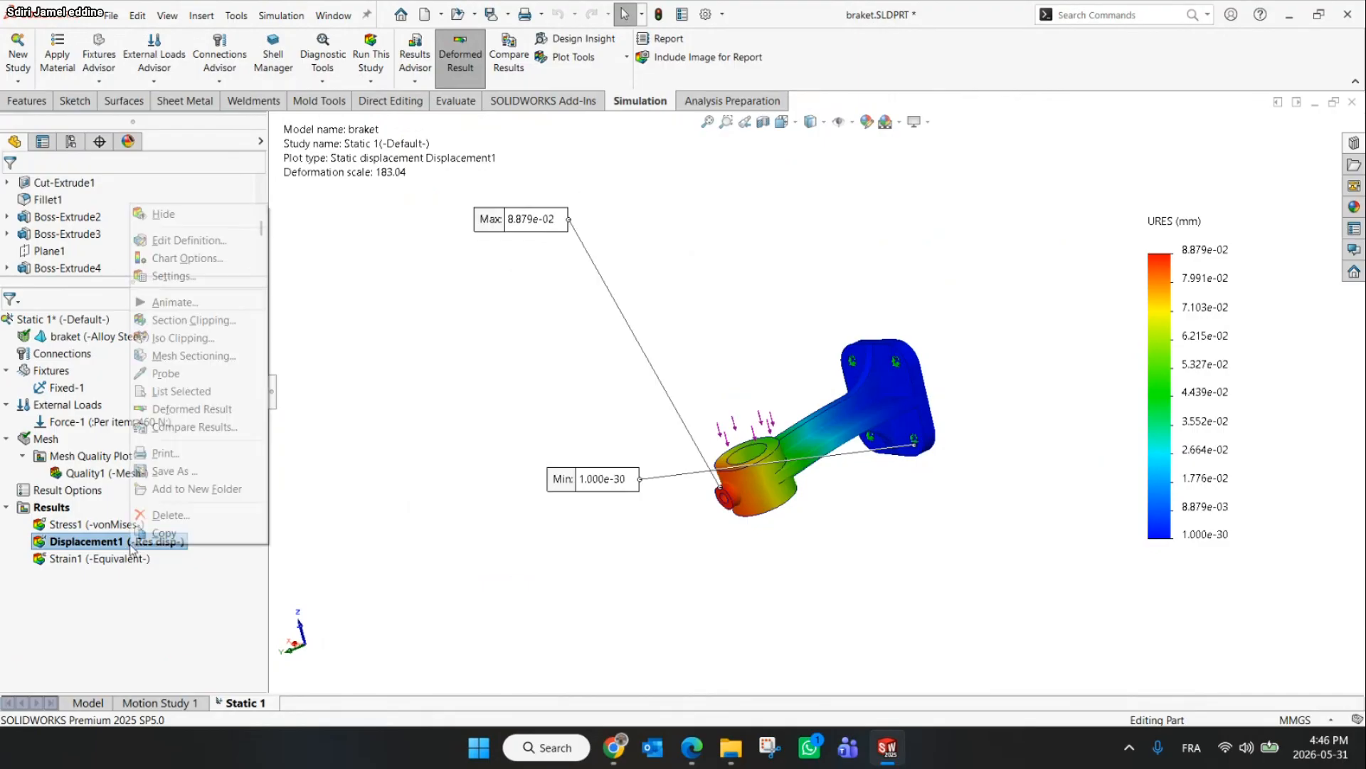
pyautogui.click(178, 258)
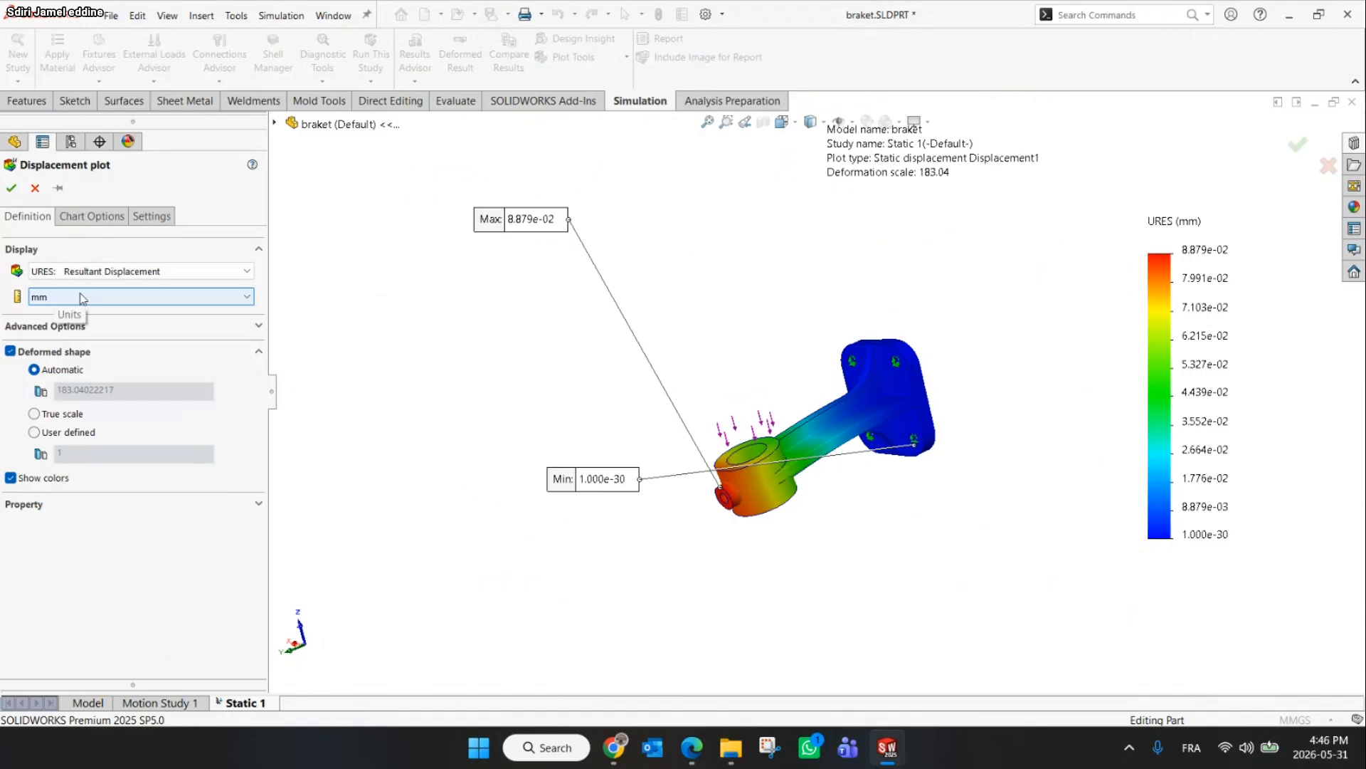
pyautogui.click(98, 218)
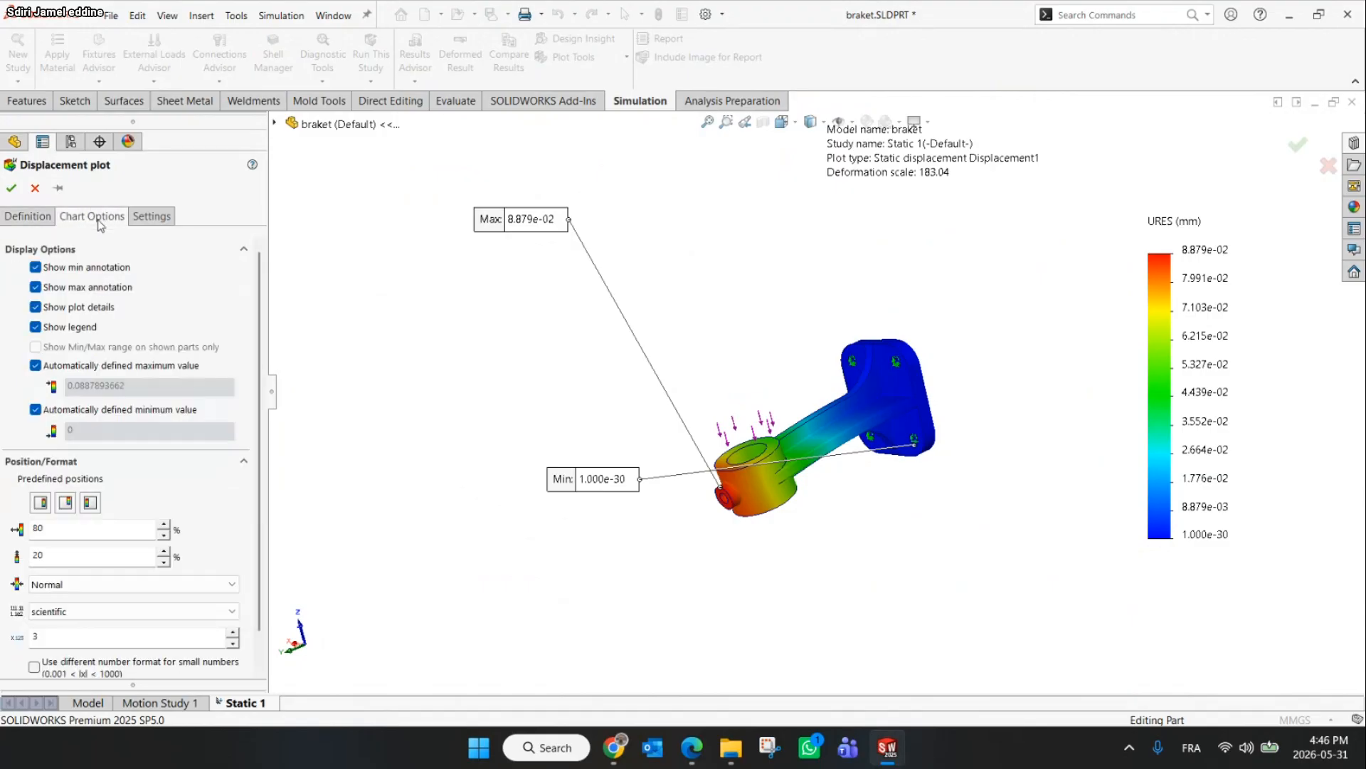
pyautogui.click(75, 609)
pyautogui.click(77, 642)
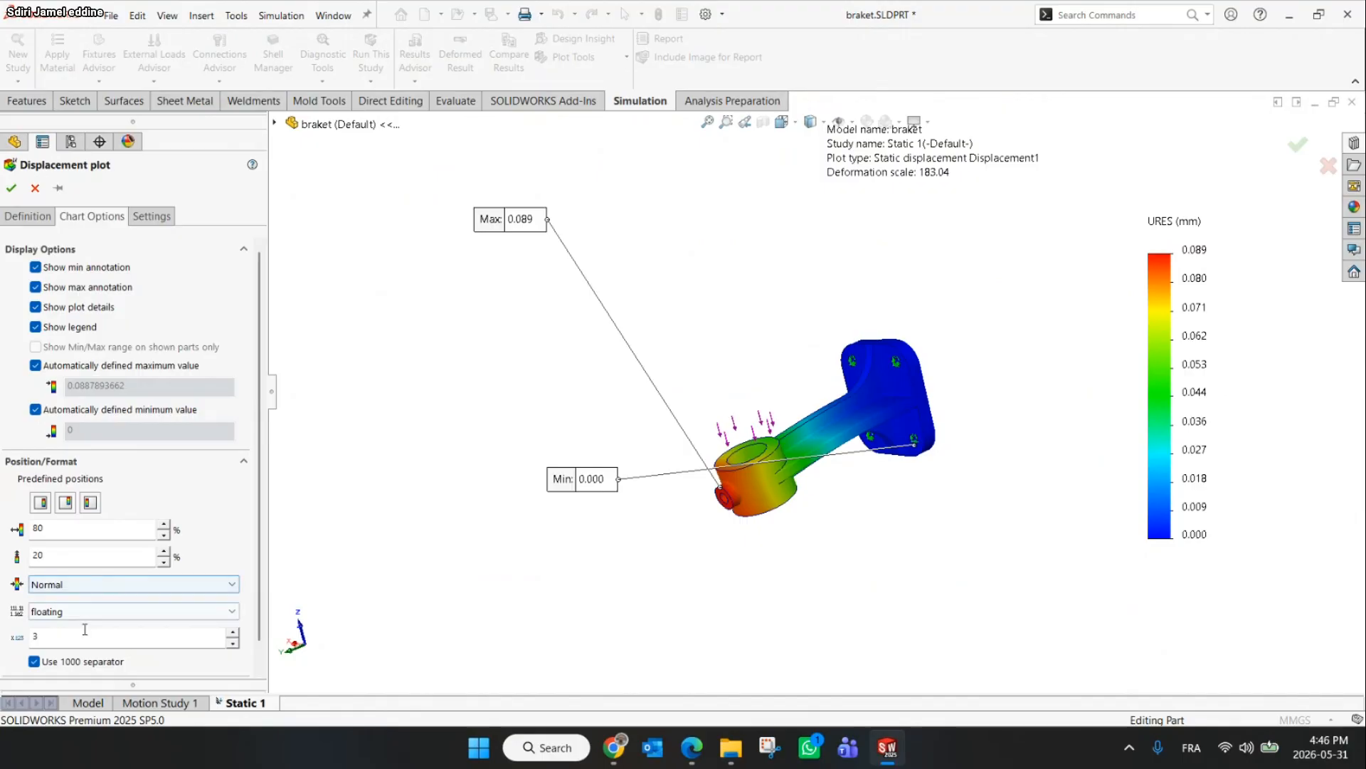
pyautogui.click(235, 634)
pyautogui.click(235, 635)
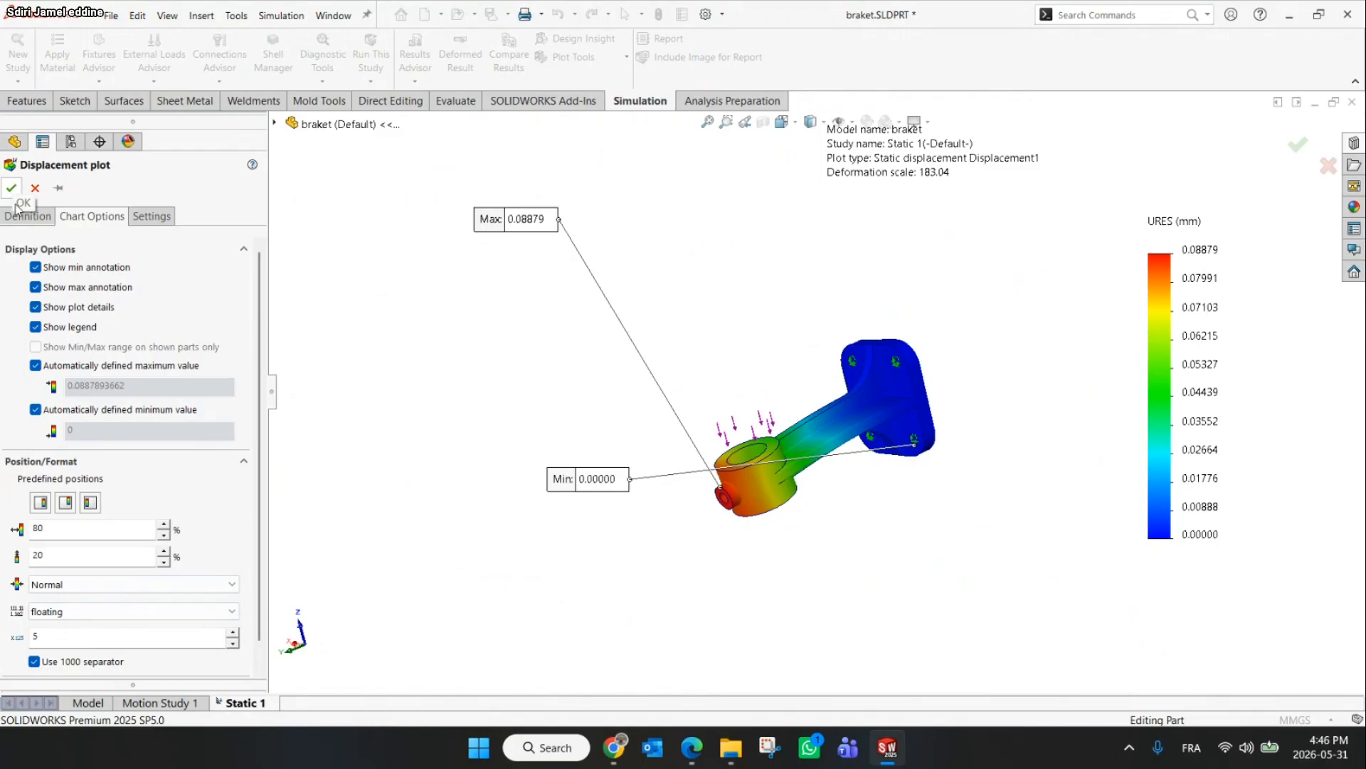
pyautogui.click(35, 267)
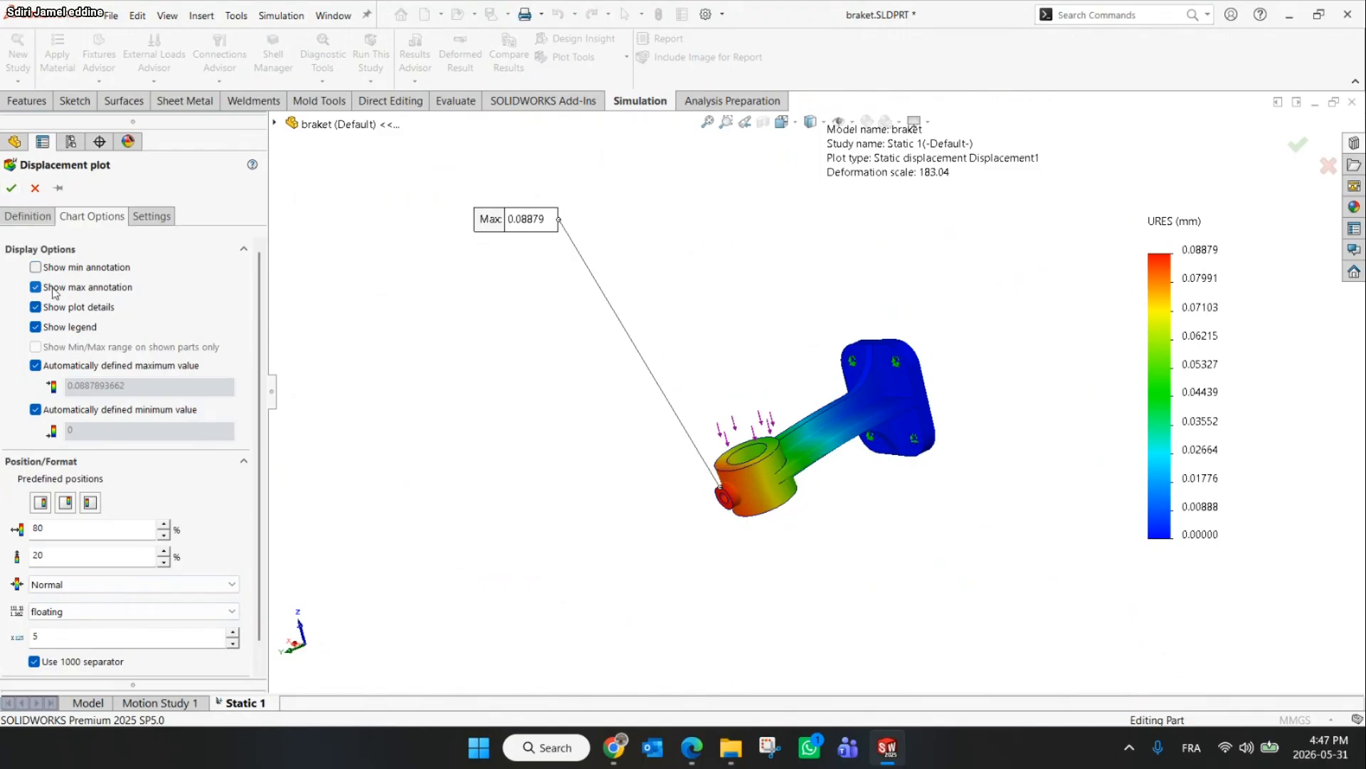
pyautogui.click(11, 188)
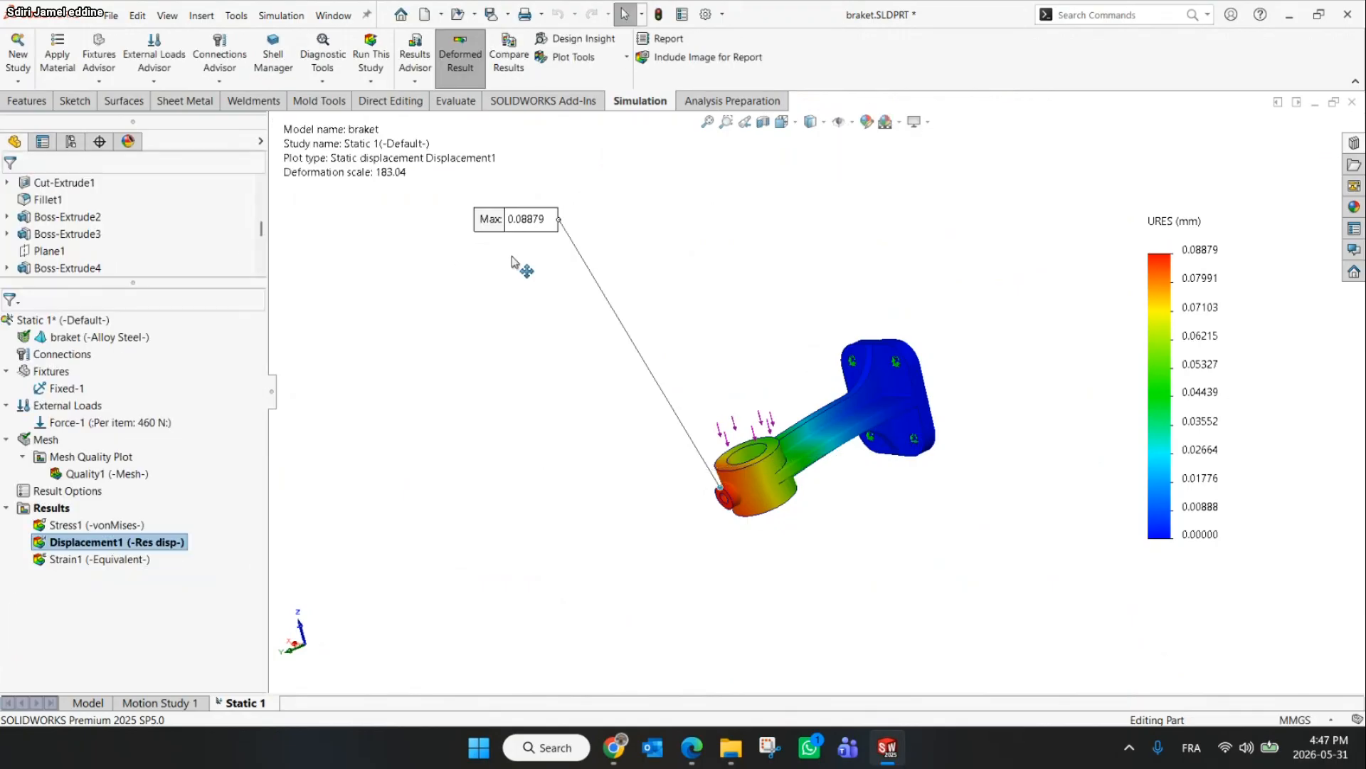
# Zoom in on the boss and reposition the maximum displacement annotation label next to it
pyautogui.scroll(-5, 714, 512)
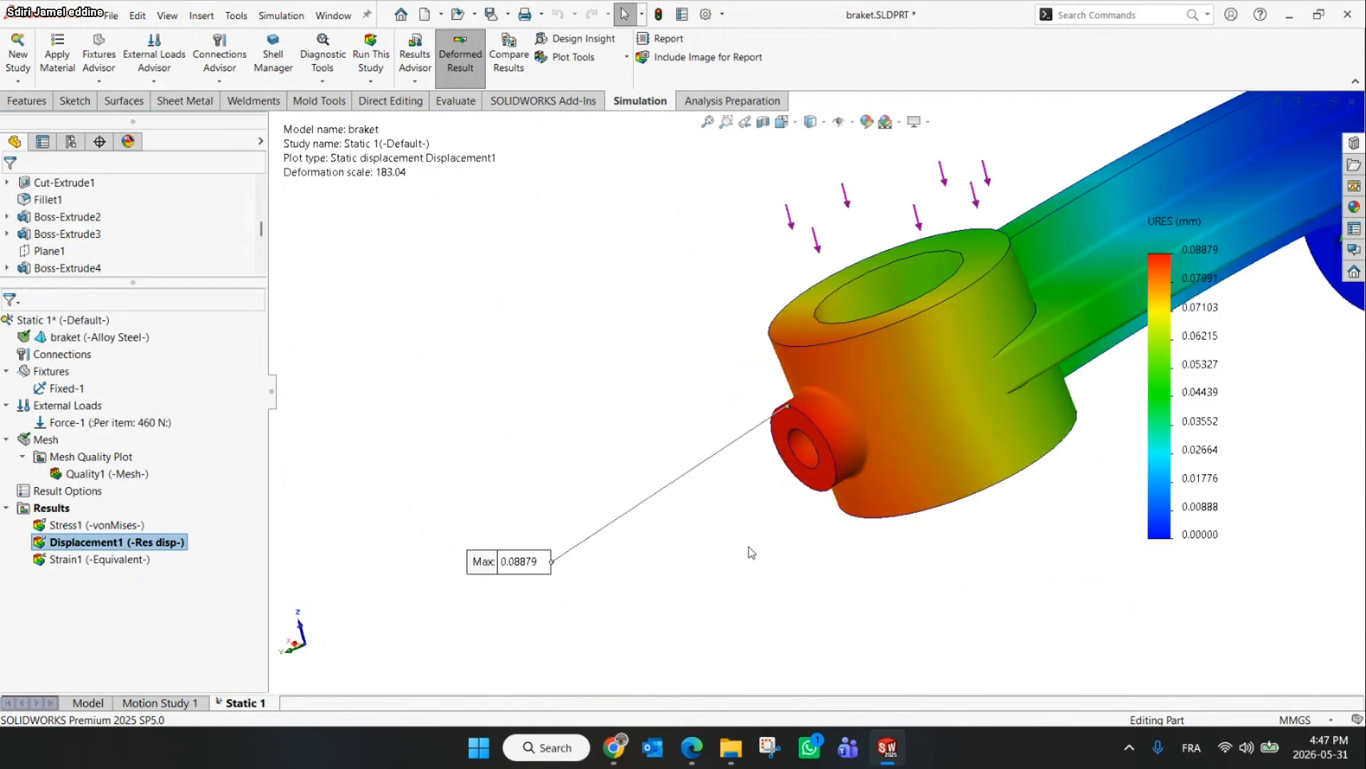
pyautogui.moveTo(459, 566); pyautogui.dragTo(562, 509)
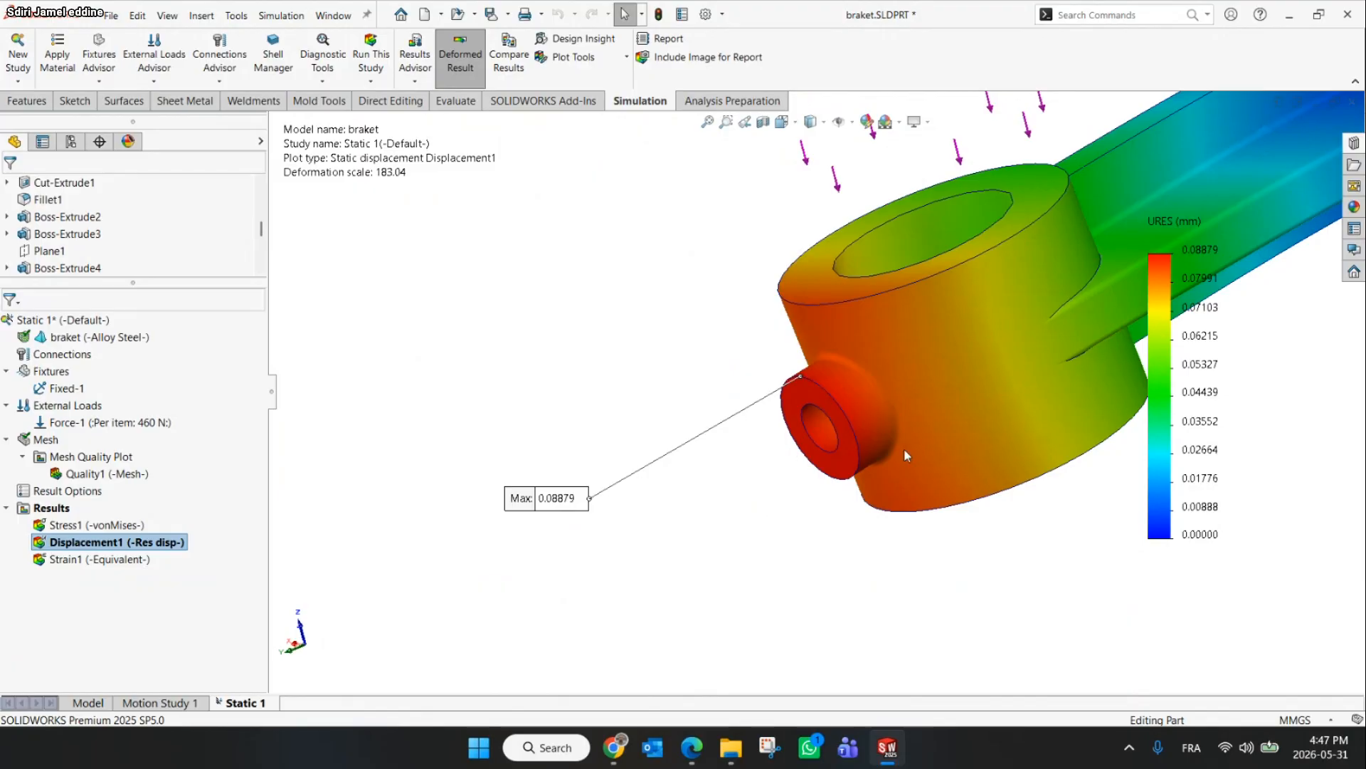
pyautogui.scroll(-1, 829, 368)
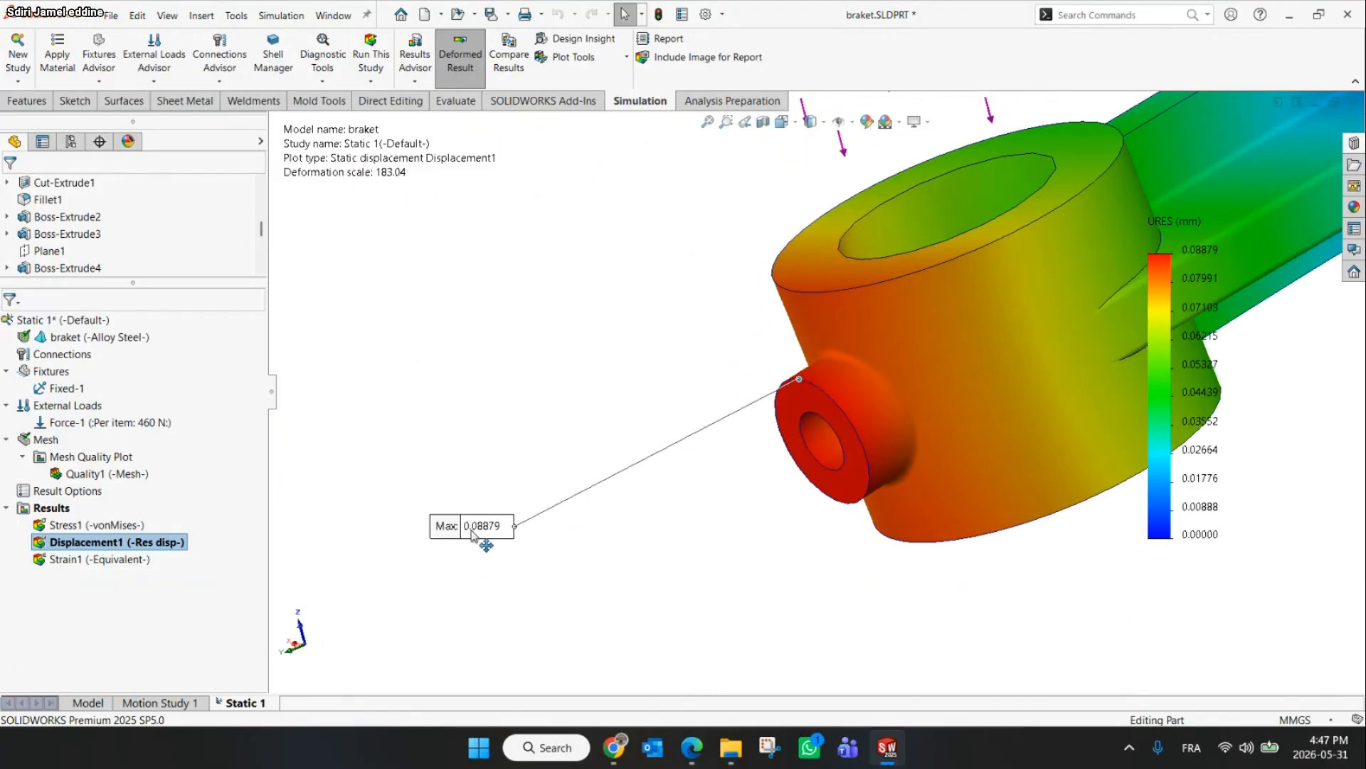
pyautogui.moveTo(473, 535); pyautogui.dragTo(637, 516)
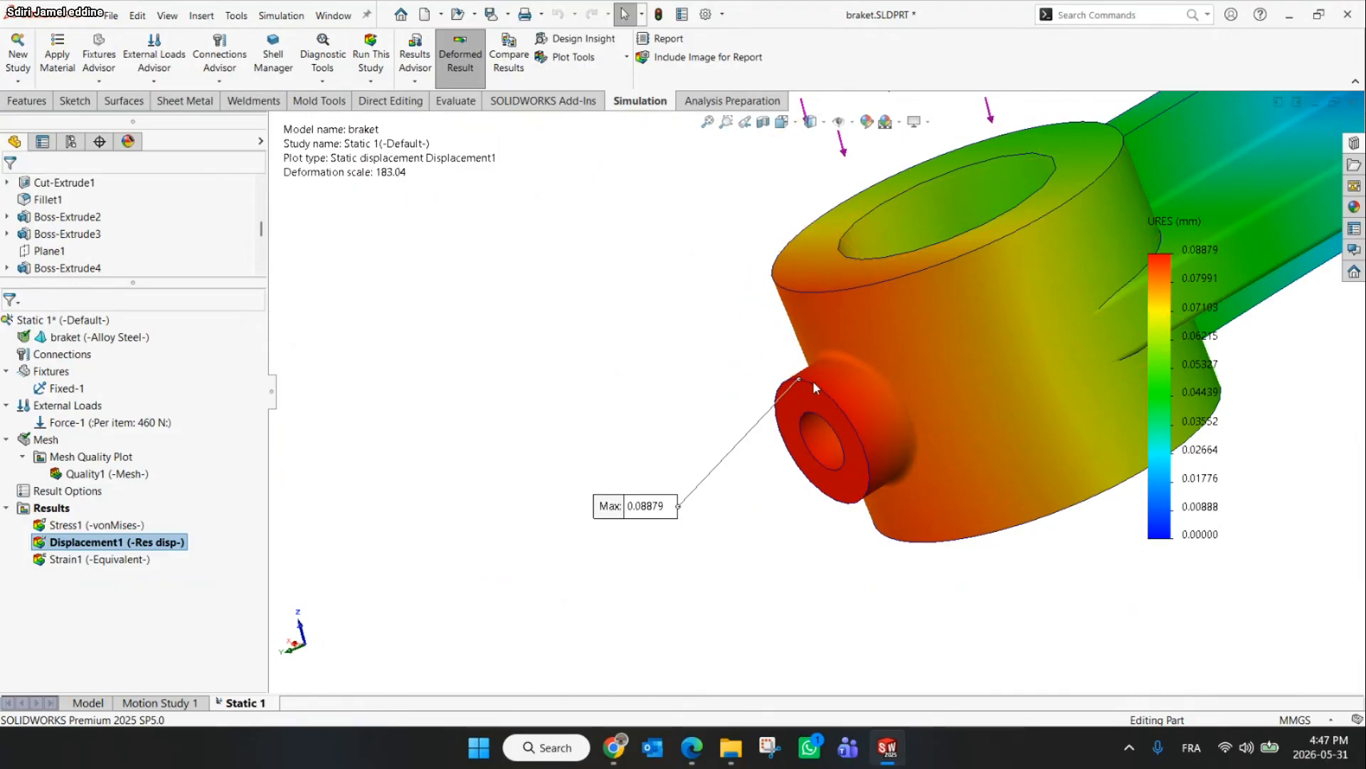
# Probe the resultant displacement at the maximum point on the small boss and move the probe label beside the part
pyautogui.scroll(-3, 801, 378)
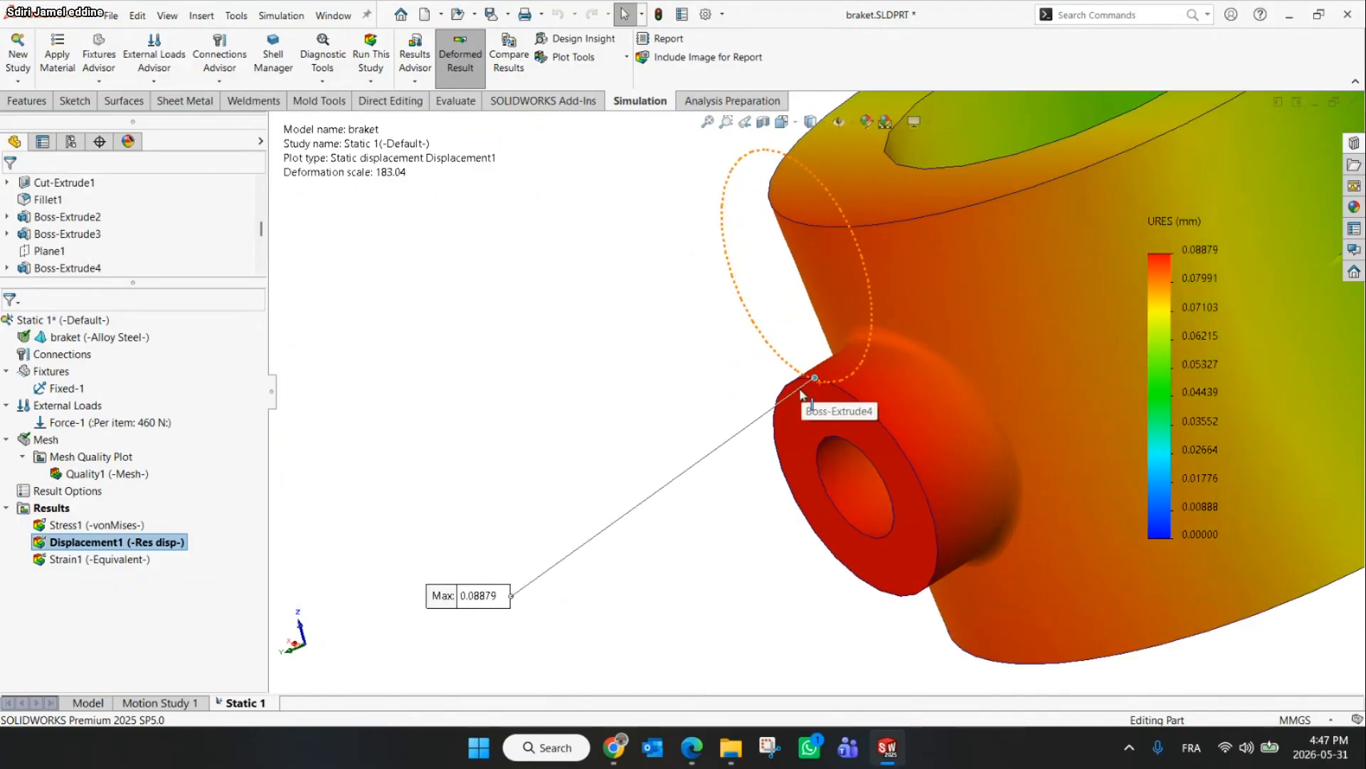
pyautogui.scroll(1, 802, 393)
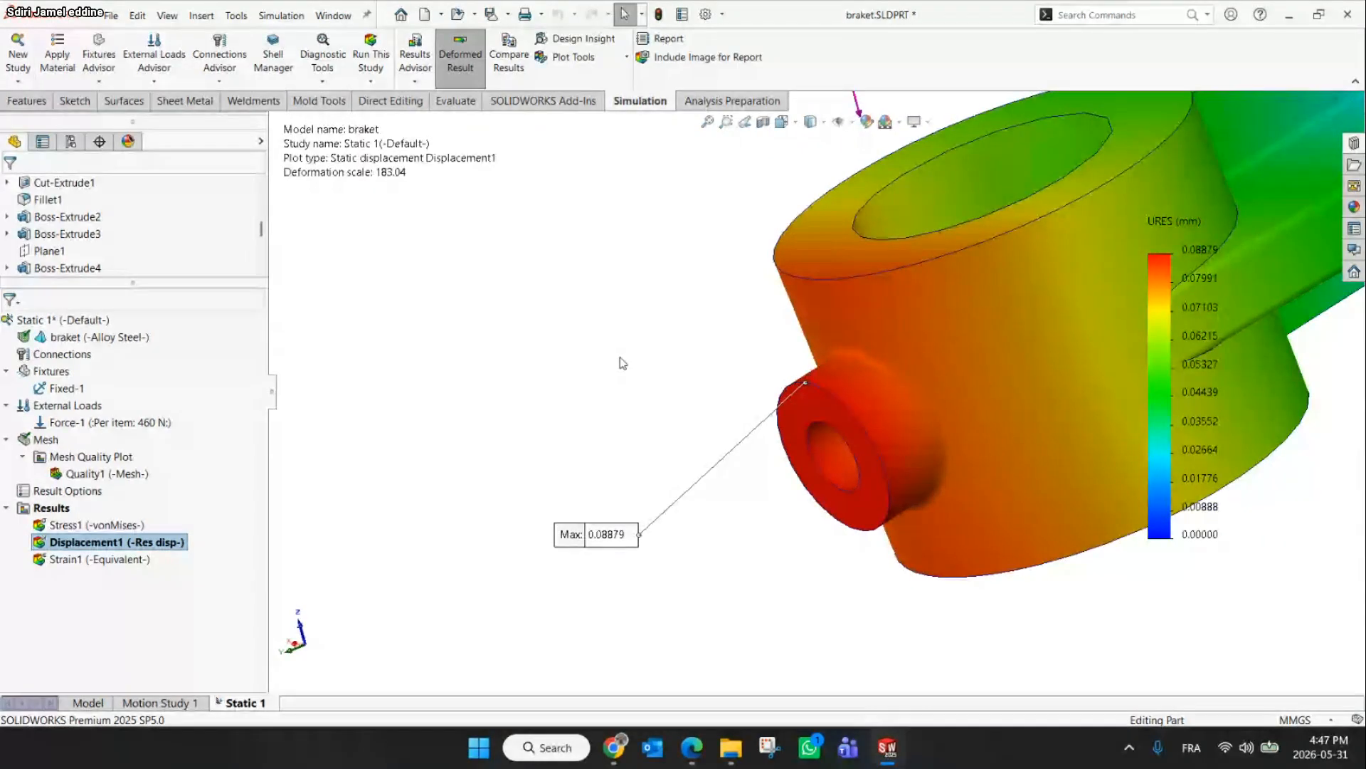
pyautogui.click(612, 59)
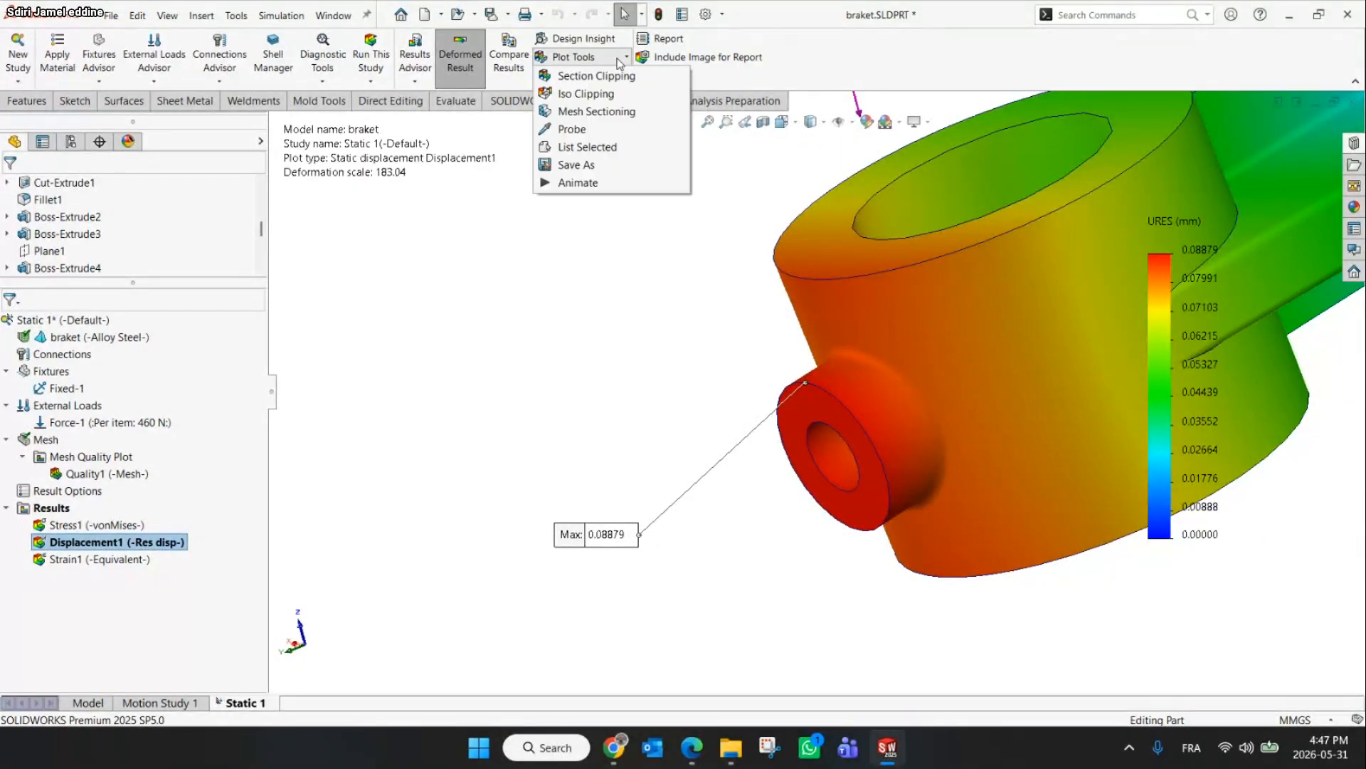
pyautogui.click(532, 238)
pyautogui.rightClick(124, 548)
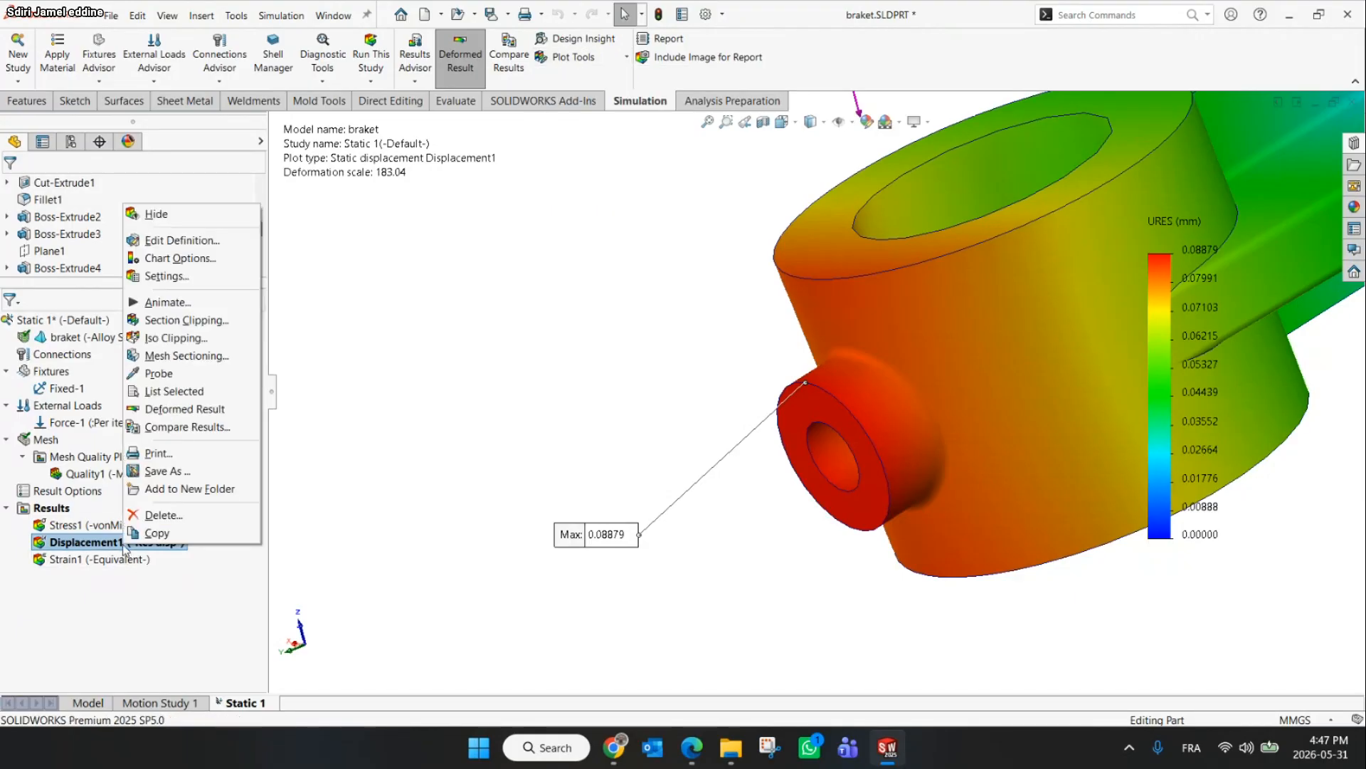
pyautogui.click(159, 374)
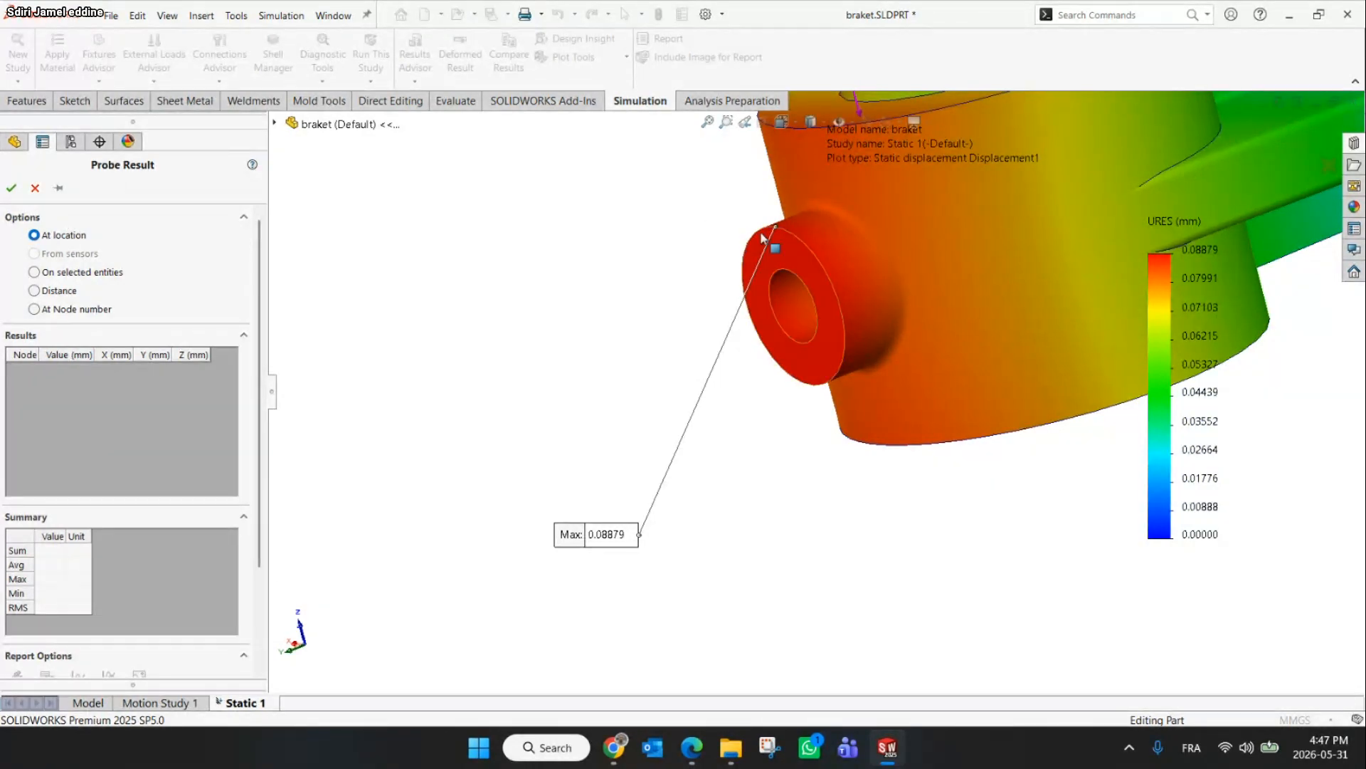
pyautogui.scroll(3, 819, 235)
pyautogui.click(809, 225)
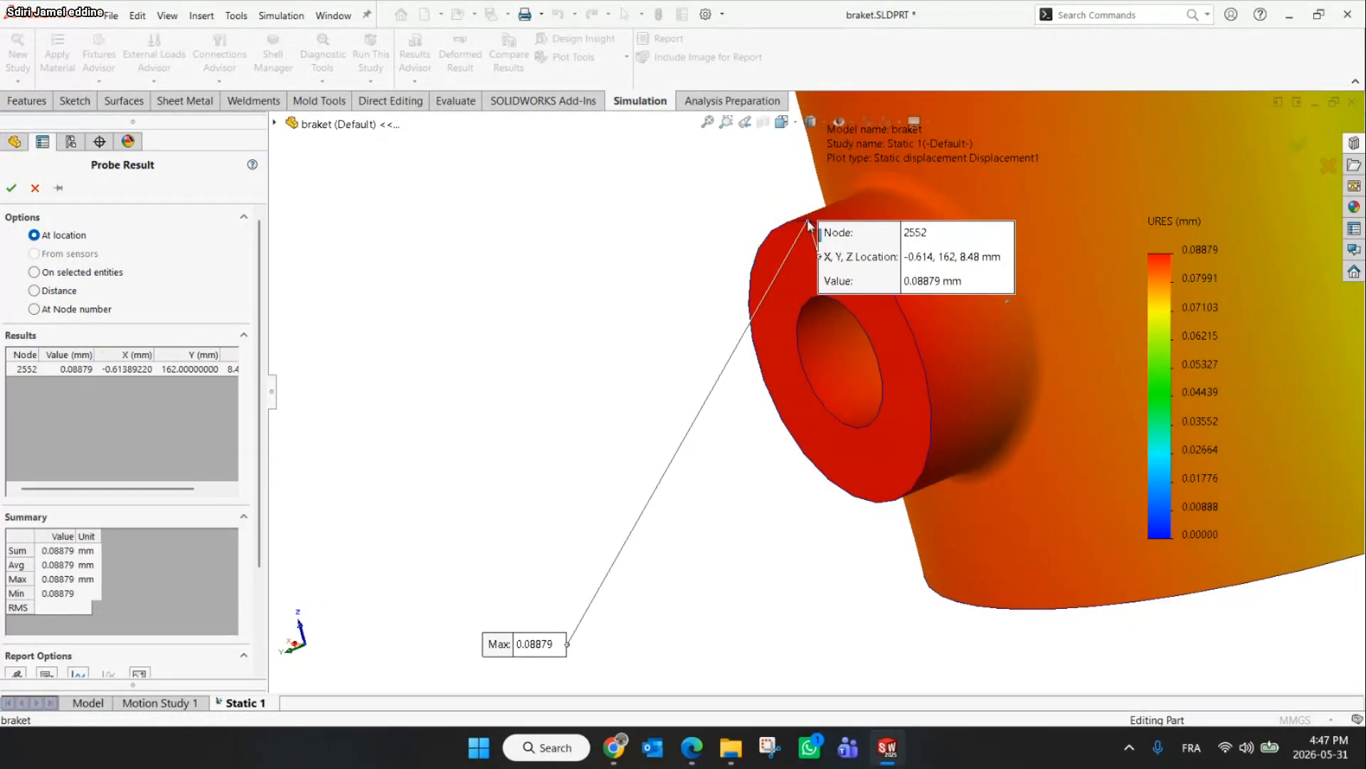
pyautogui.moveTo(922, 294); pyautogui.dragTo(407, 559)
pyautogui.moveTo(543, 647); pyautogui.dragTo(567, 588)
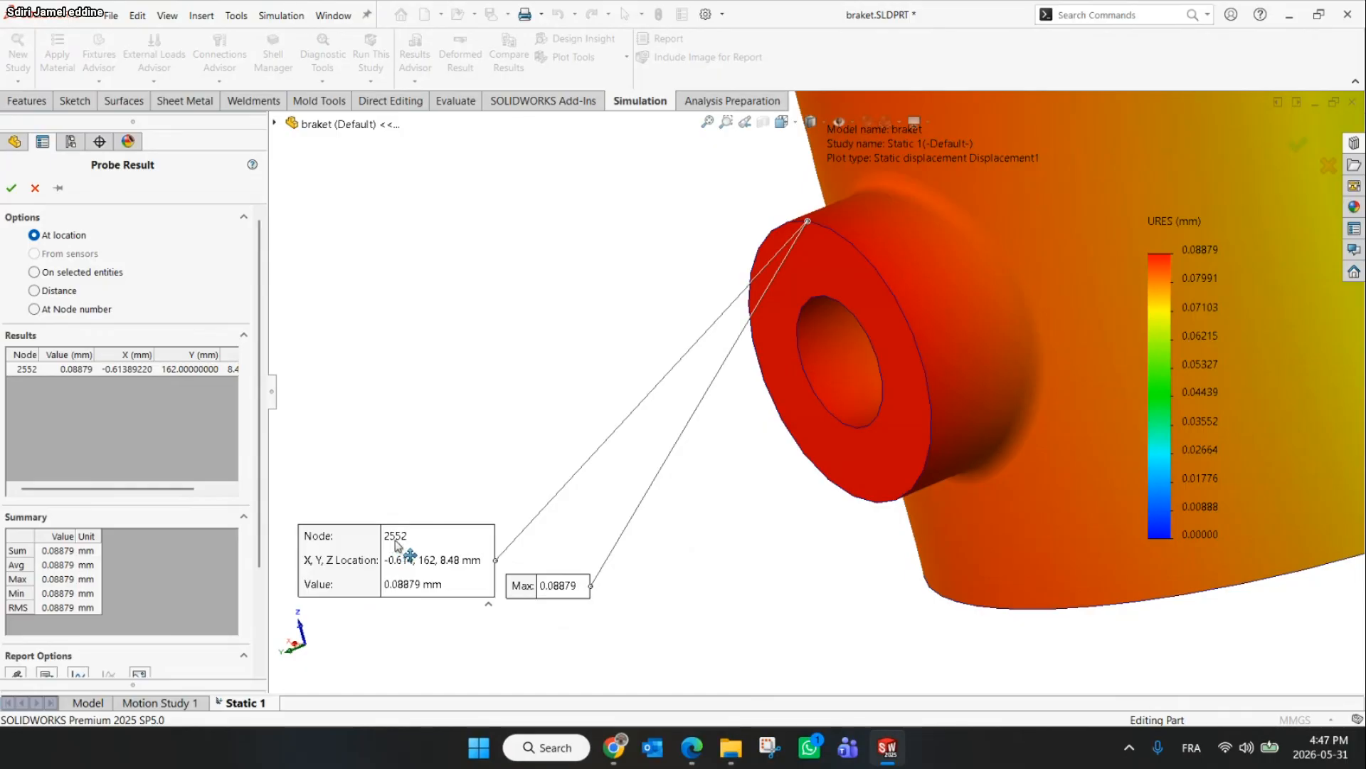
pyautogui.click(34, 189)
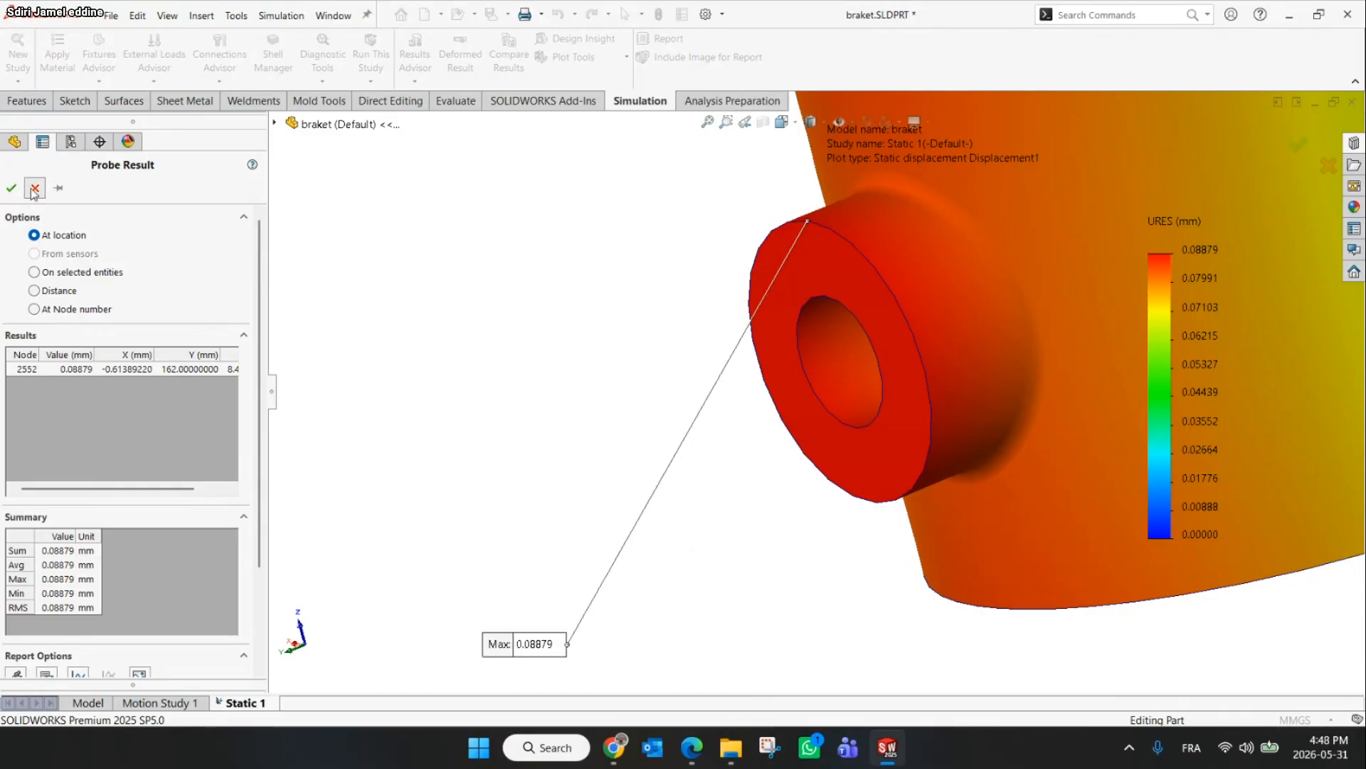
# Show the von Mises stress plot and probe its value at node number 2552
pyautogui.scroll(2, 479, 265)
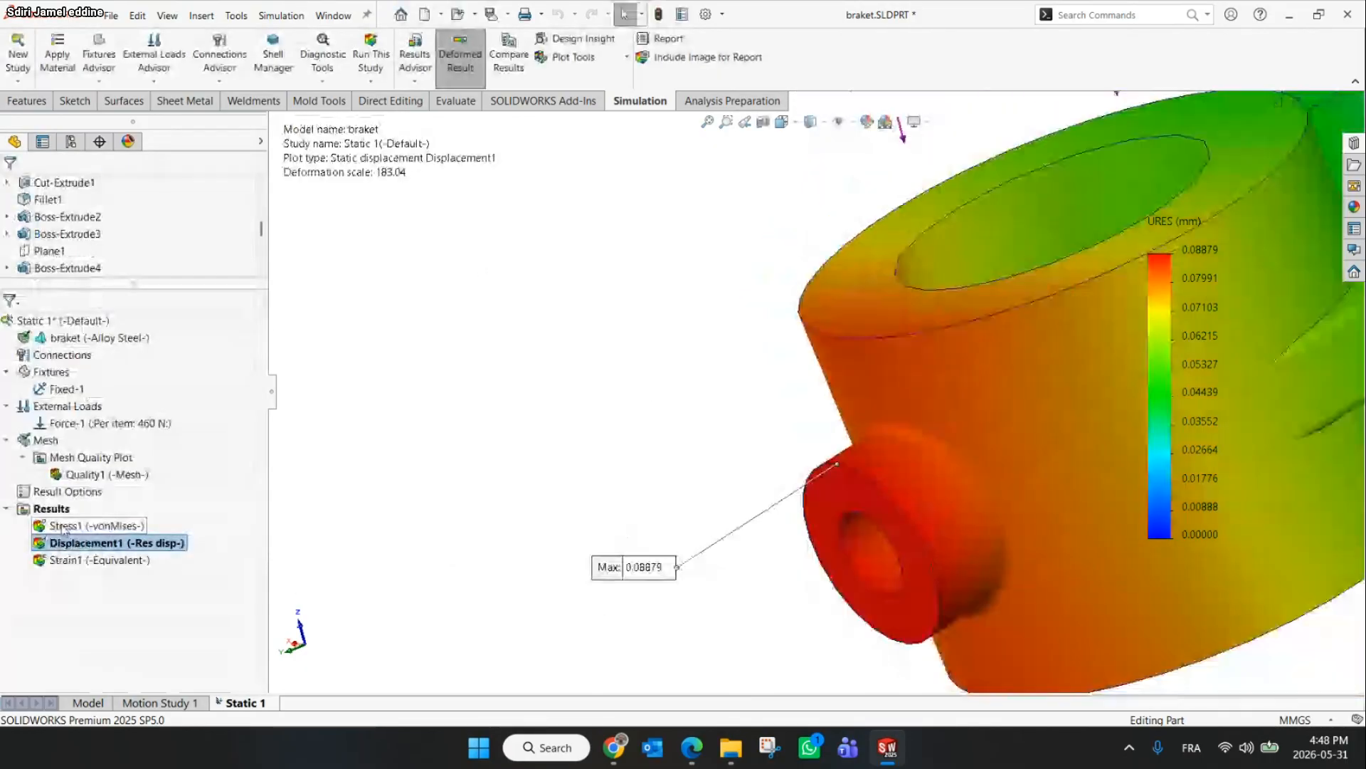
pyautogui.doubleClick(93, 525)
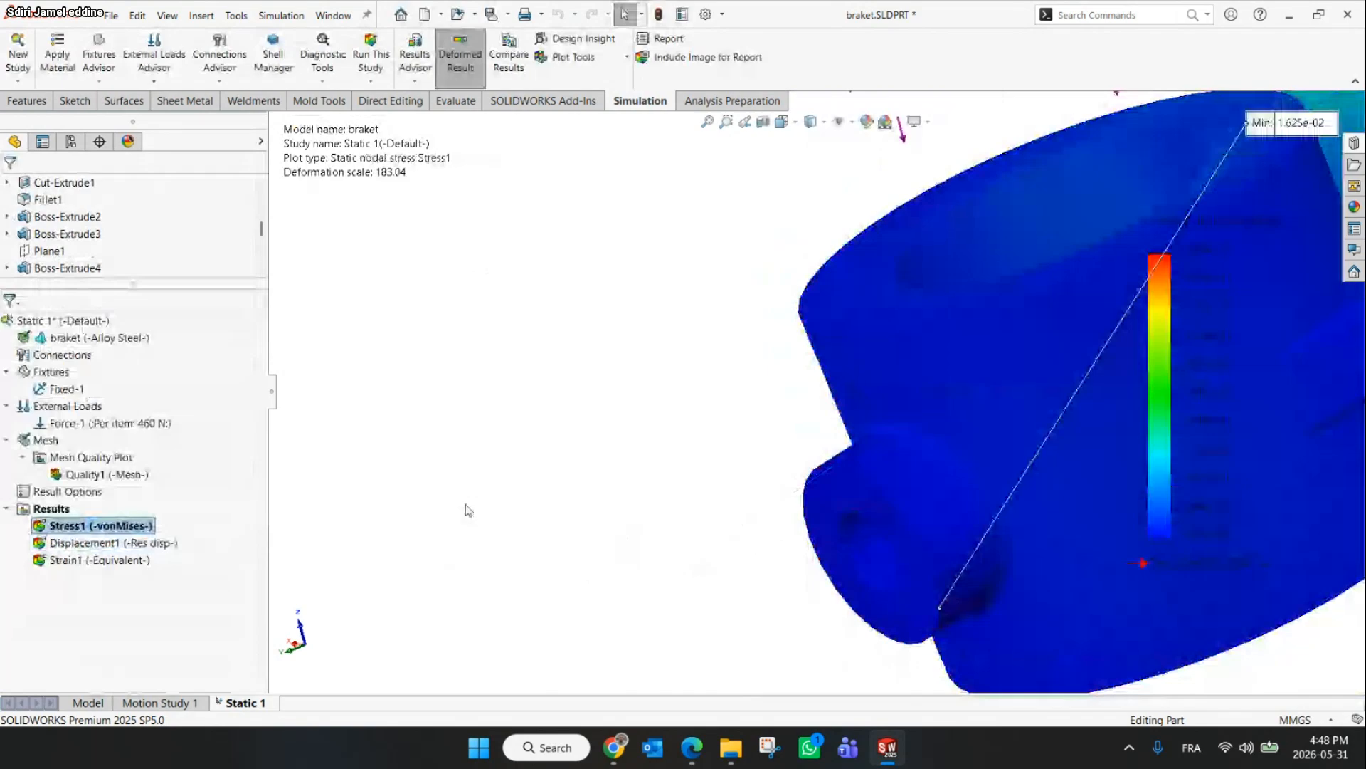
pyautogui.click(573, 57)
pyautogui.click(572, 128)
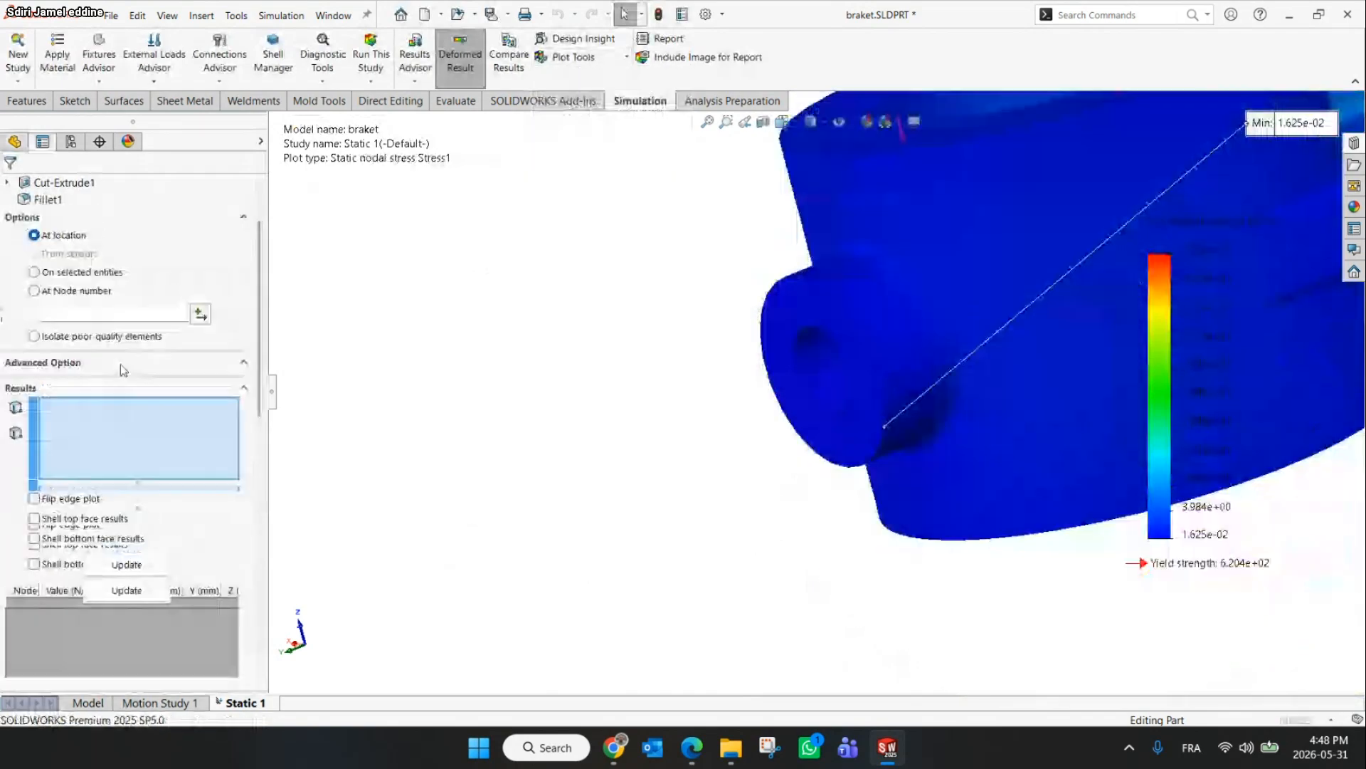
pyautogui.click(44, 293)
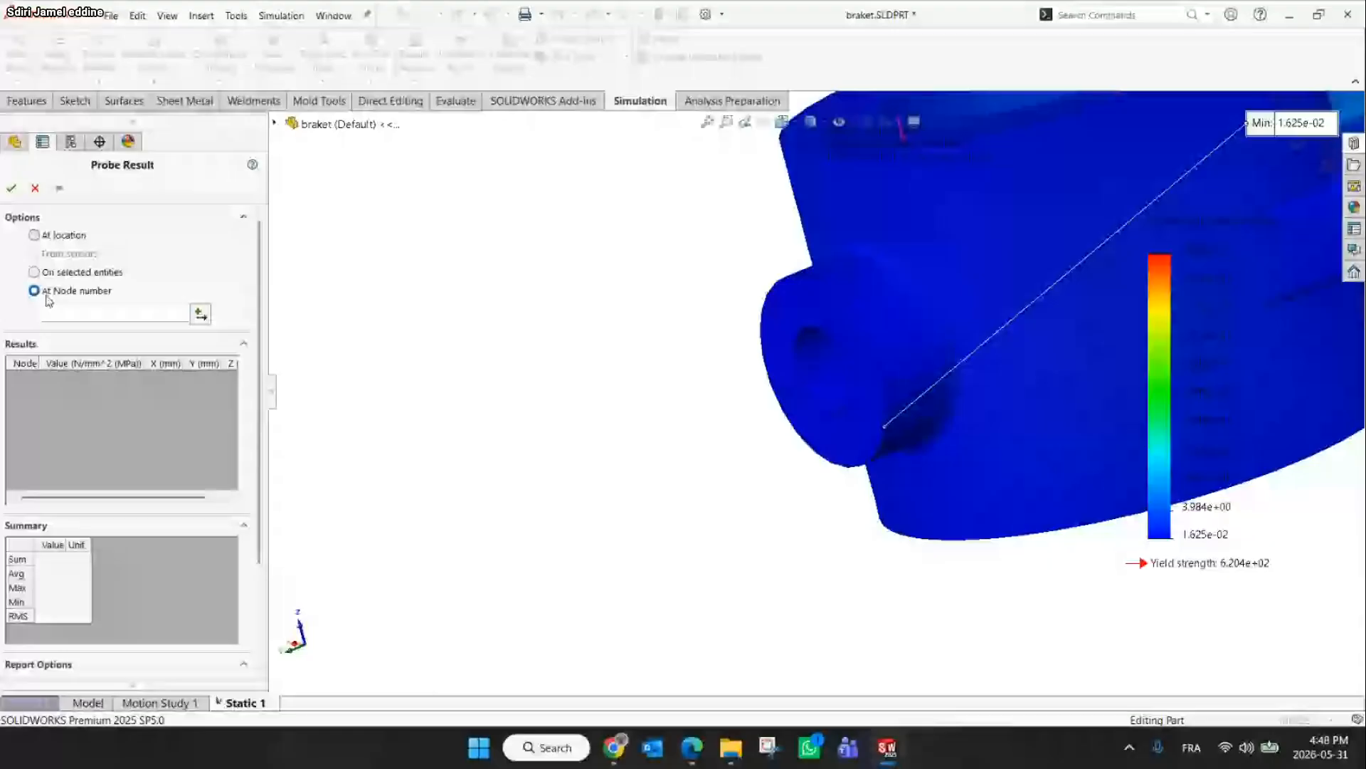
pyautogui.click(78, 310)
pyautogui.write('255')
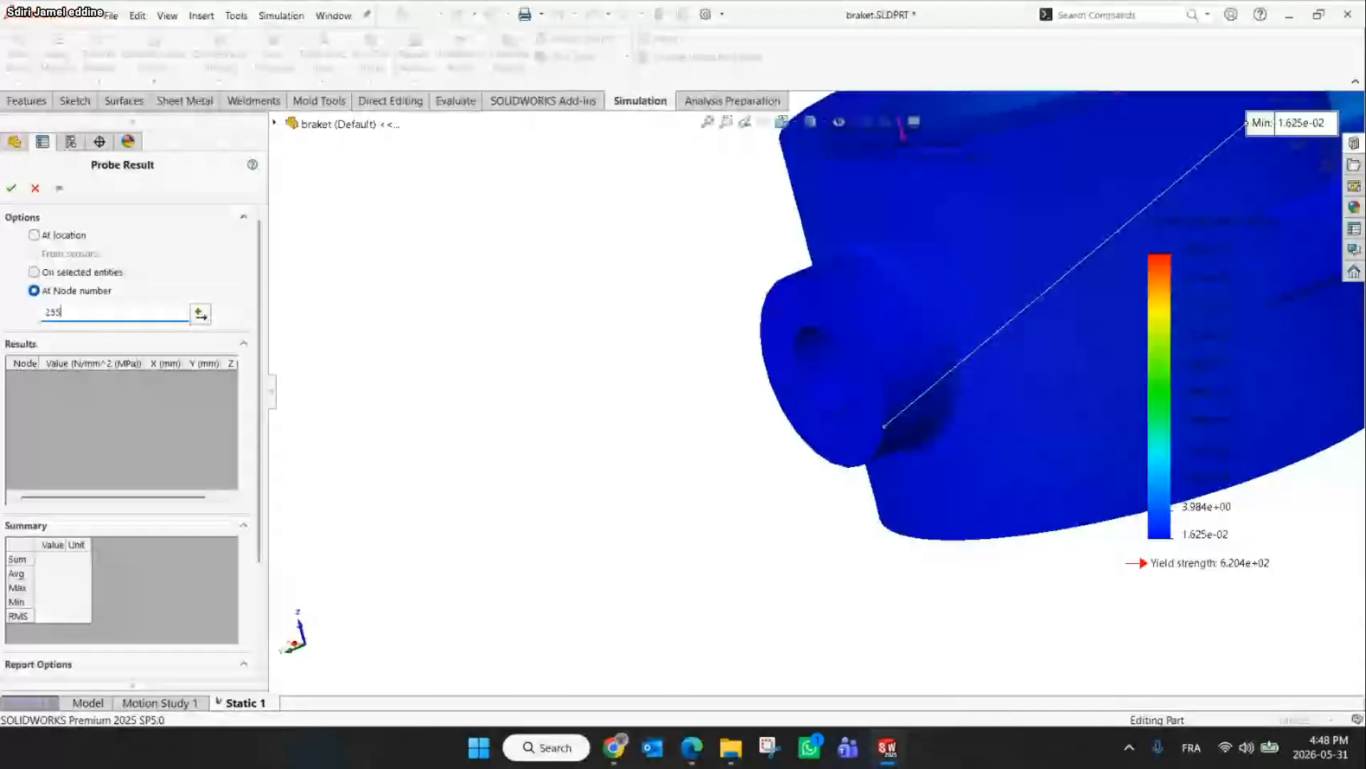
pyautogui.write('2')
pyautogui.click(200, 314)
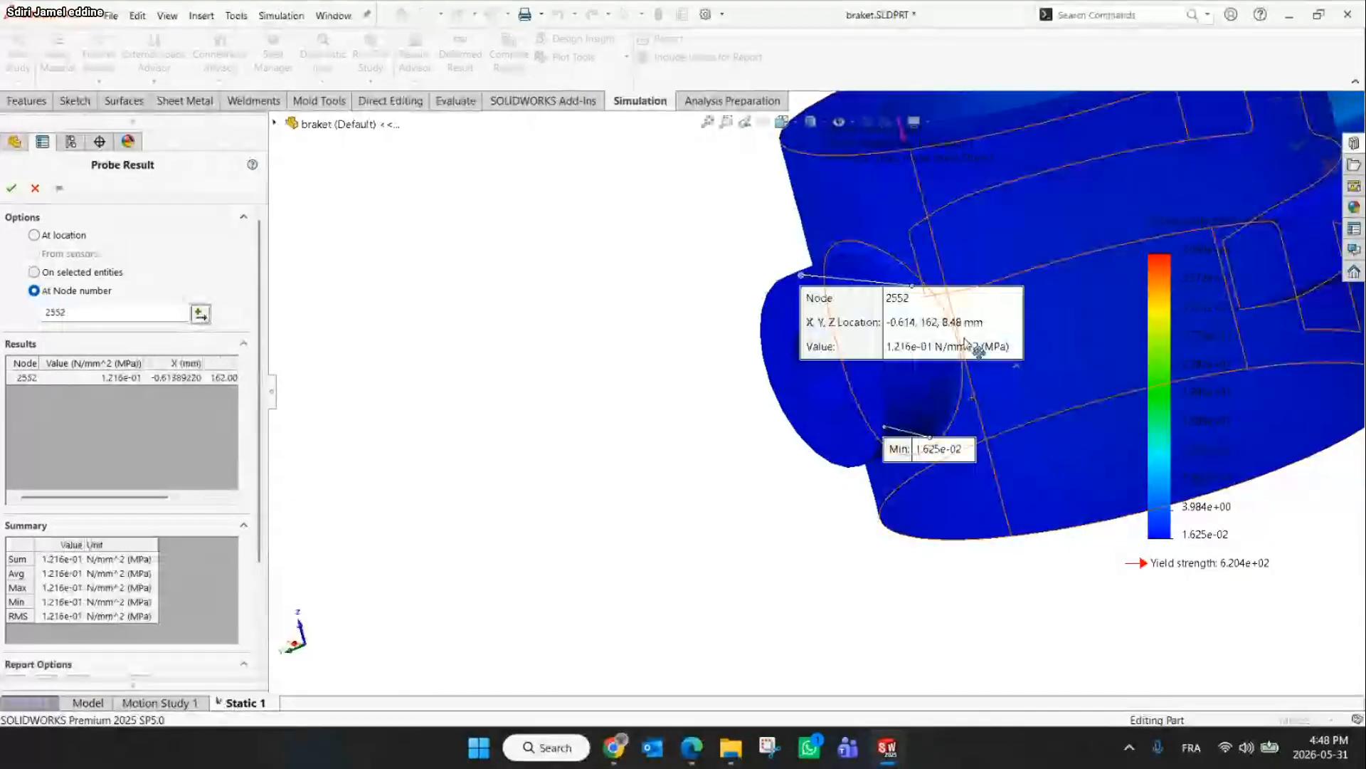
pyautogui.moveTo(966, 346); pyautogui.dragTo(502, 380)
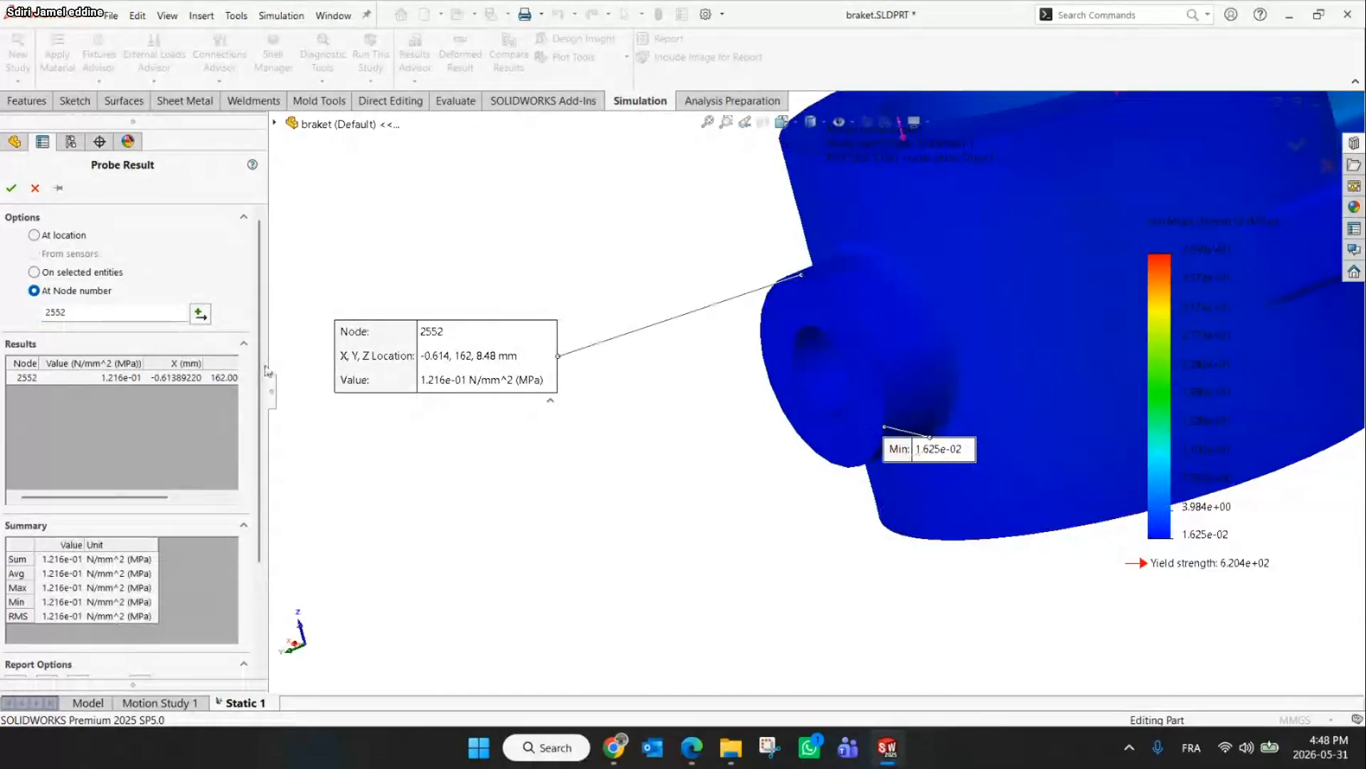
pyautogui.click(35, 188)
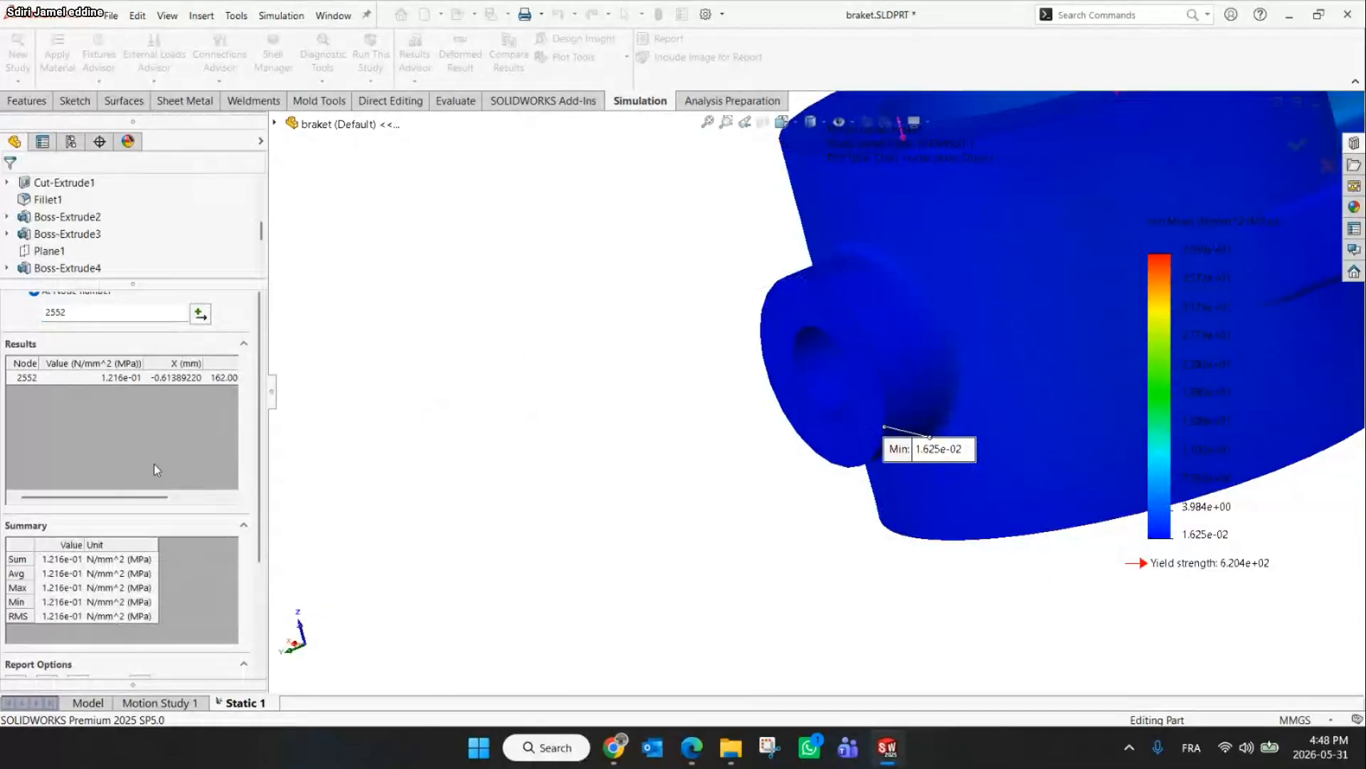
# Try to set the stress plot's number format to floating
pyautogui.rightClick(95, 530)
pyautogui.click(179, 249)
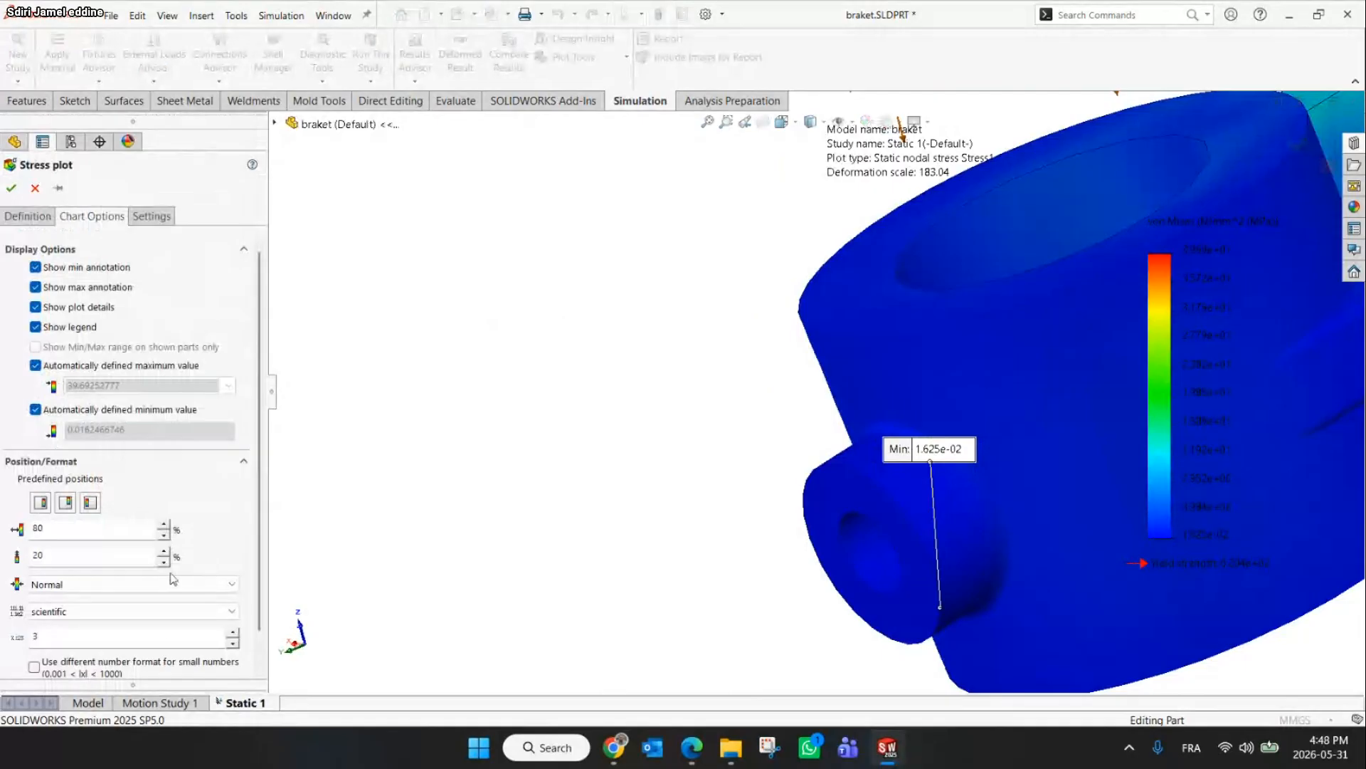
pyautogui.click(151, 613)
pyautogui.click(138, 632)
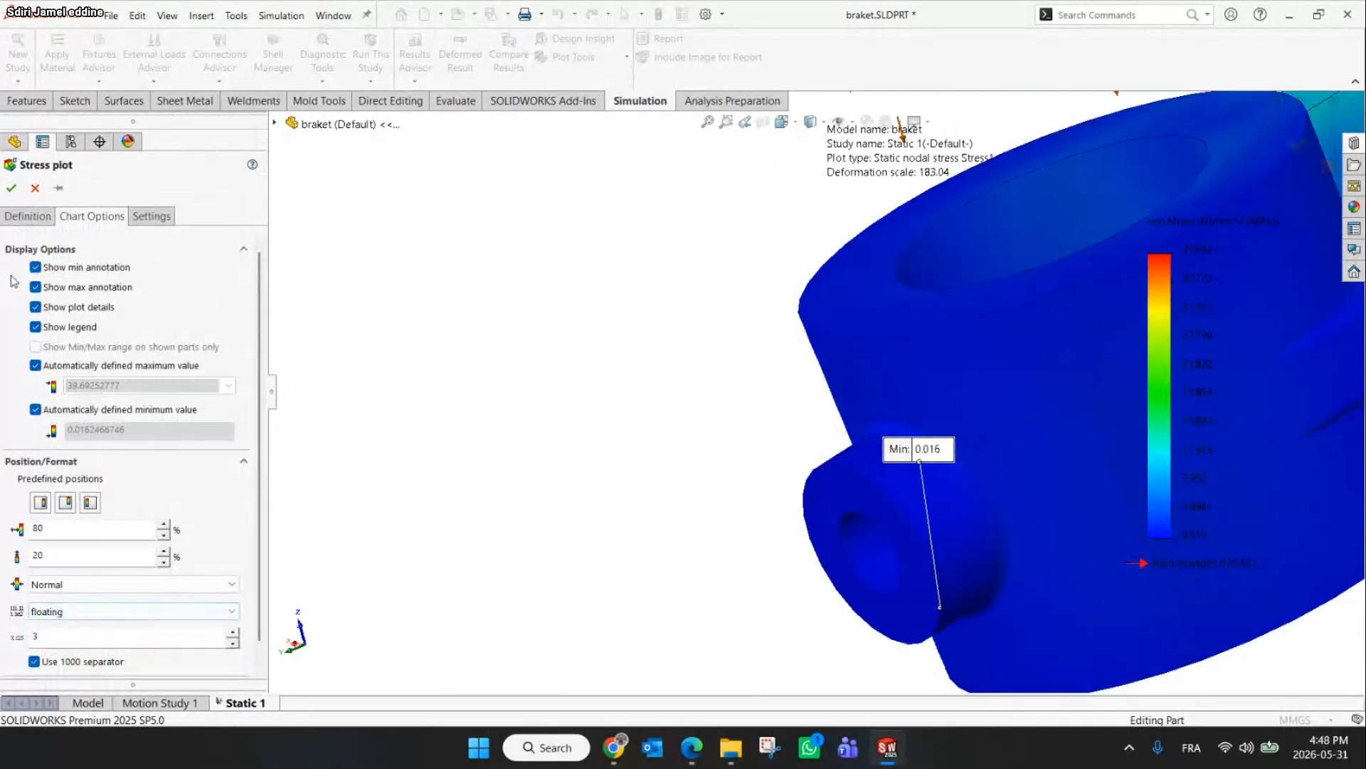
pyautogui.click(110, 613)
pyautogui.click(106, 632)
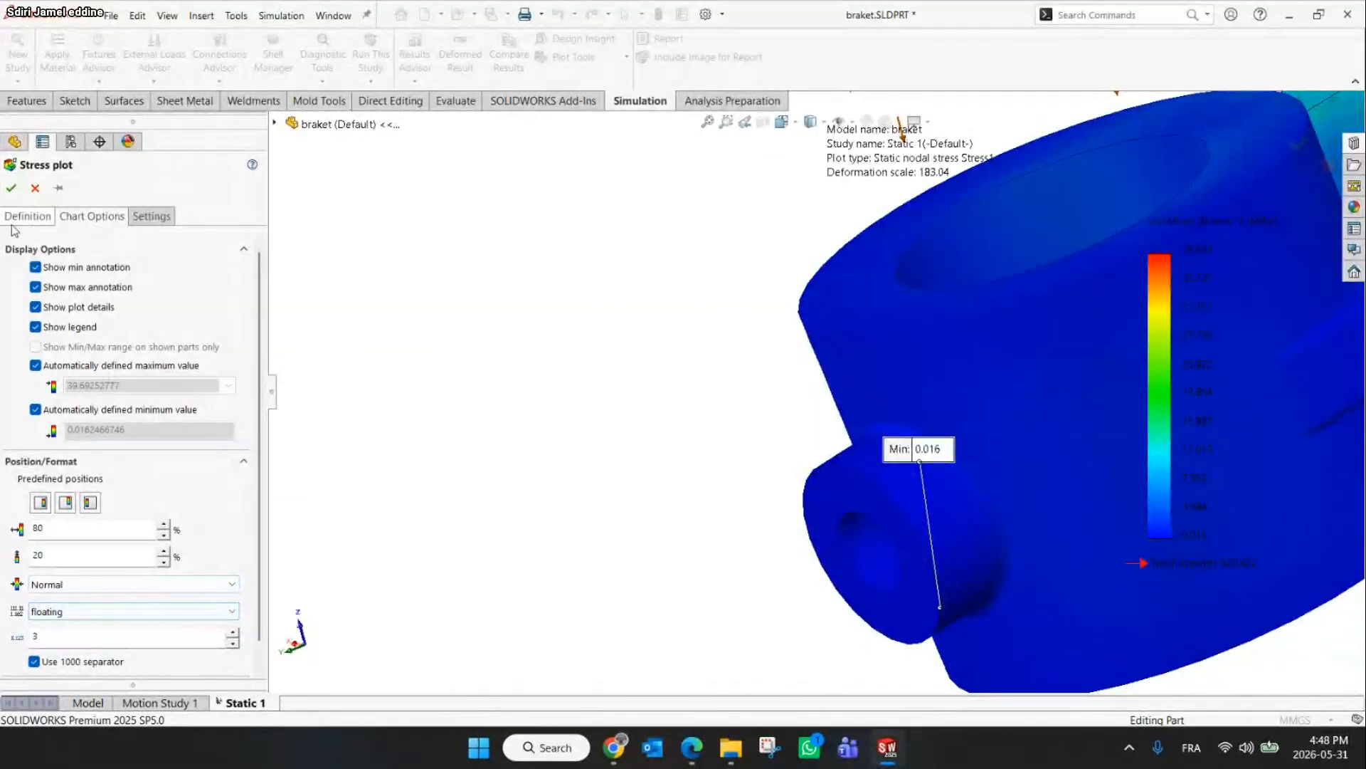
pyautogui.click(35, 188)
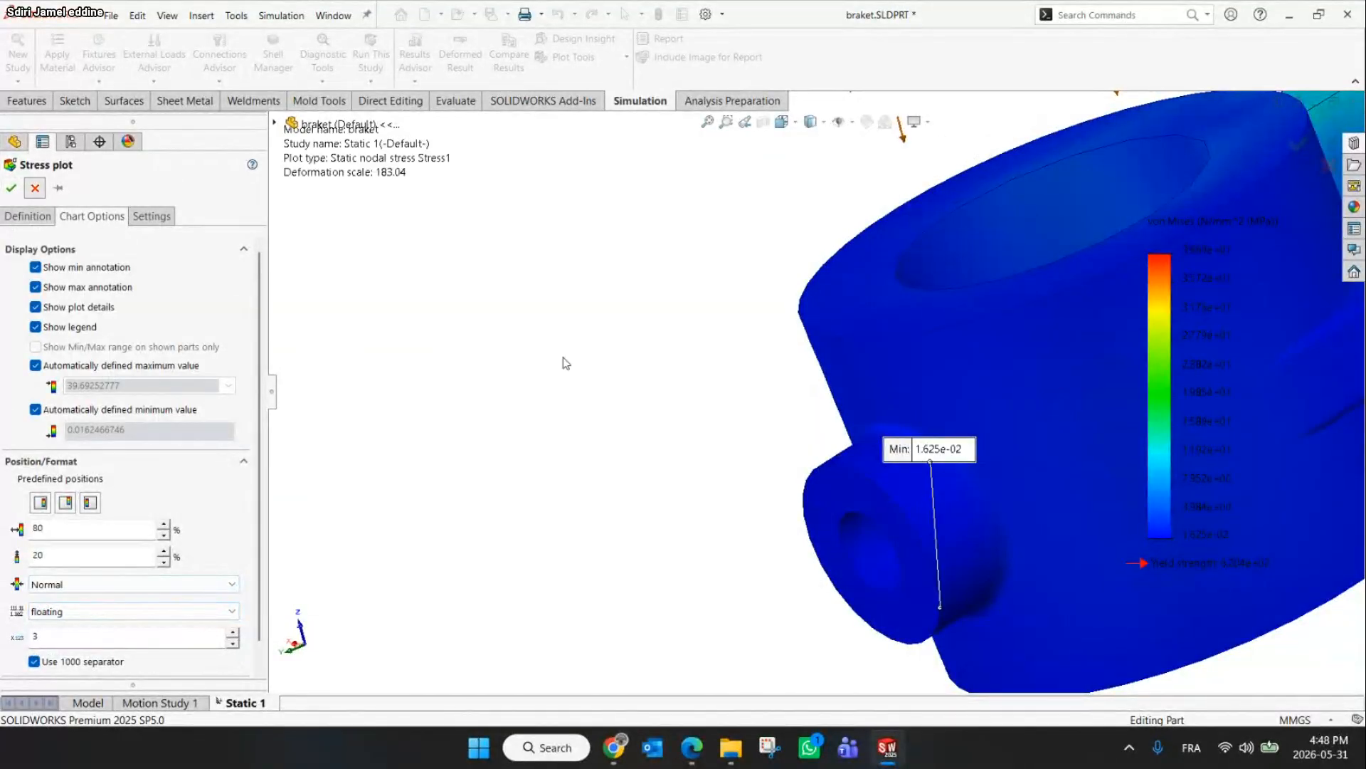
# Move the minimum stress annotation label away from the boss
pyautogui.moveTo(928, 448); pyautogui.dragTo(575, 393)
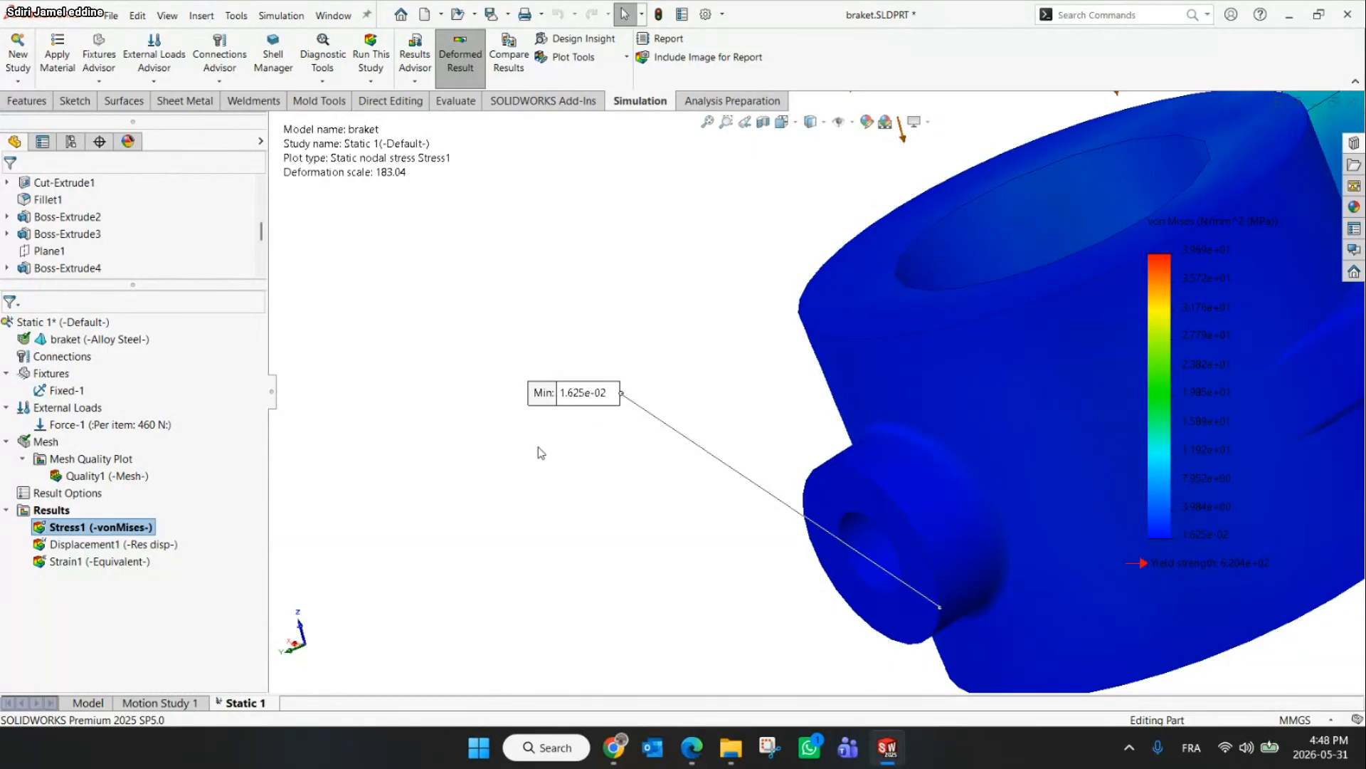
pyautogui.rightClick(105, 547)
pyautogui.press('Escape')
# Set the von Mises stress plot's number format to floating
pyautogui.rightClick(69, 530)
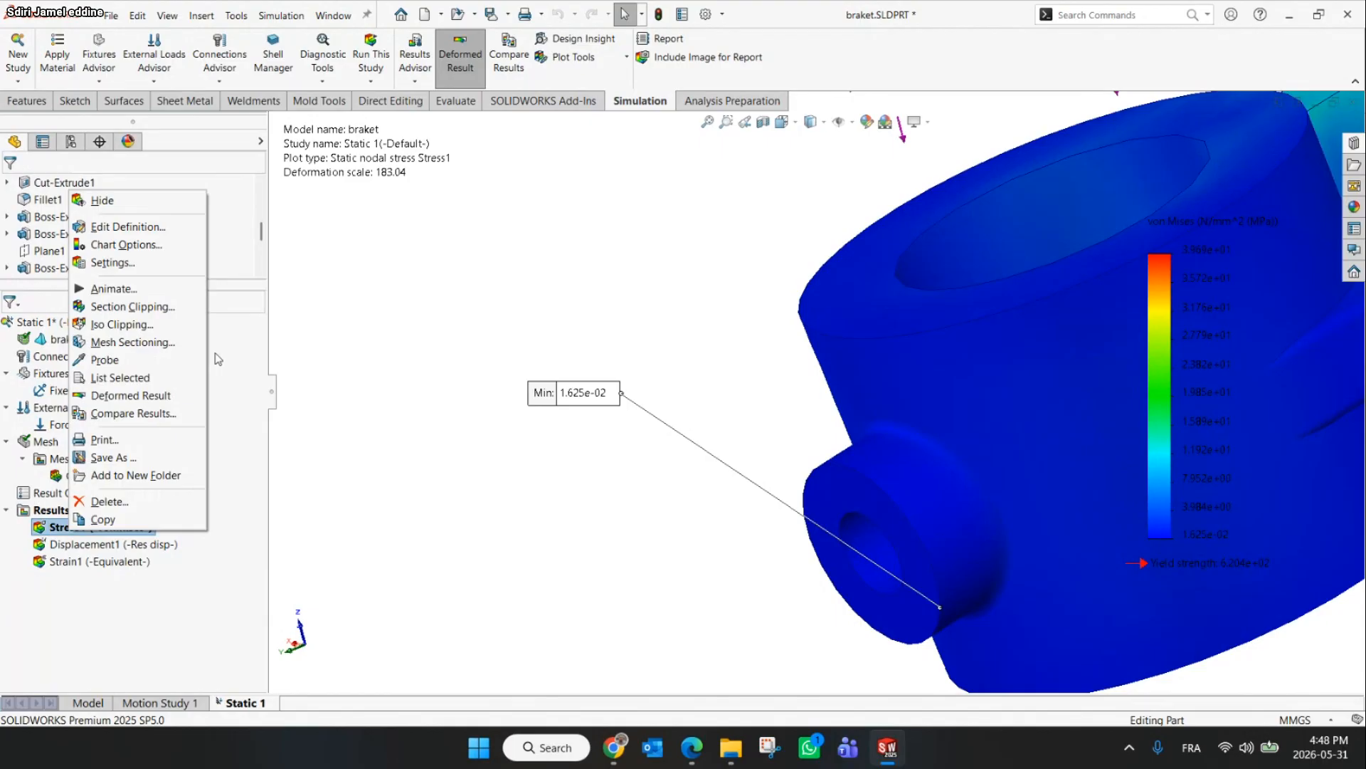
pyautogui.click(117, 247)
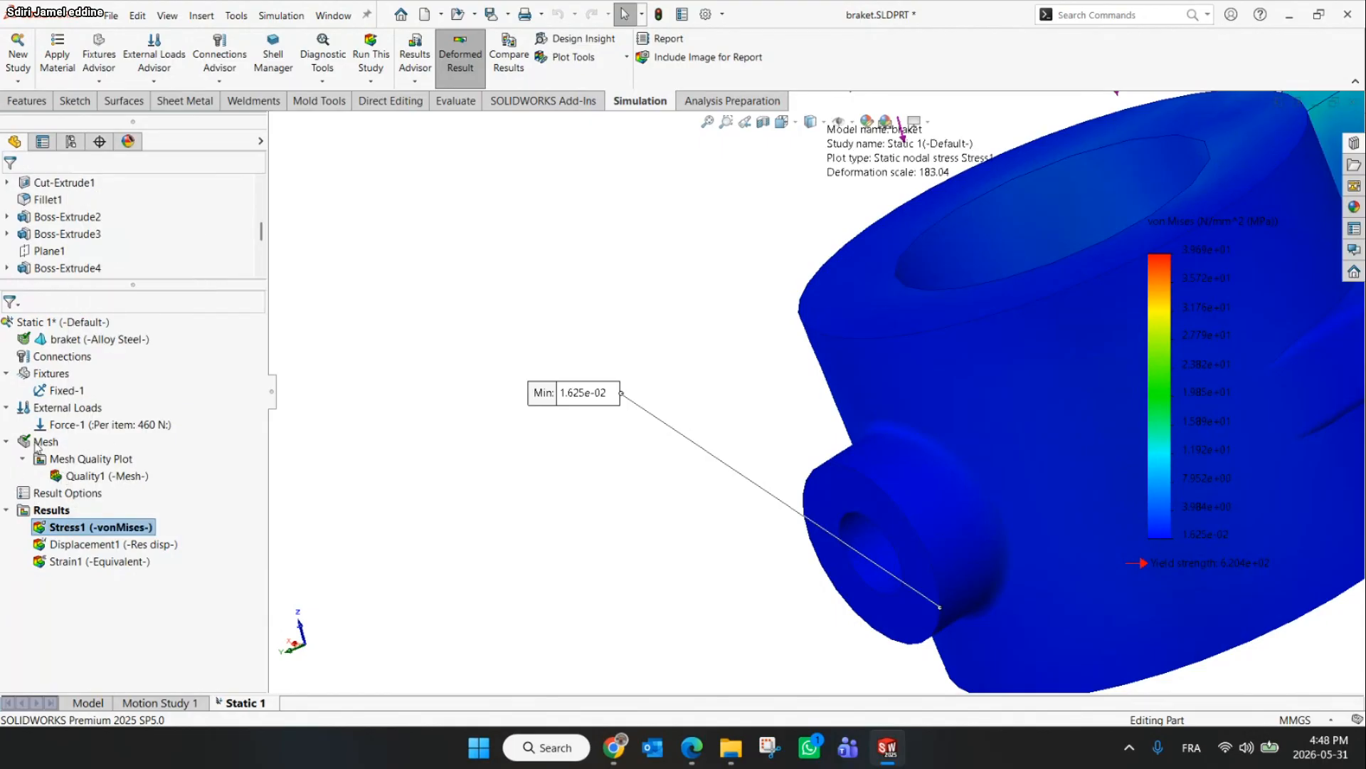
pyautogui.click(107, 611)
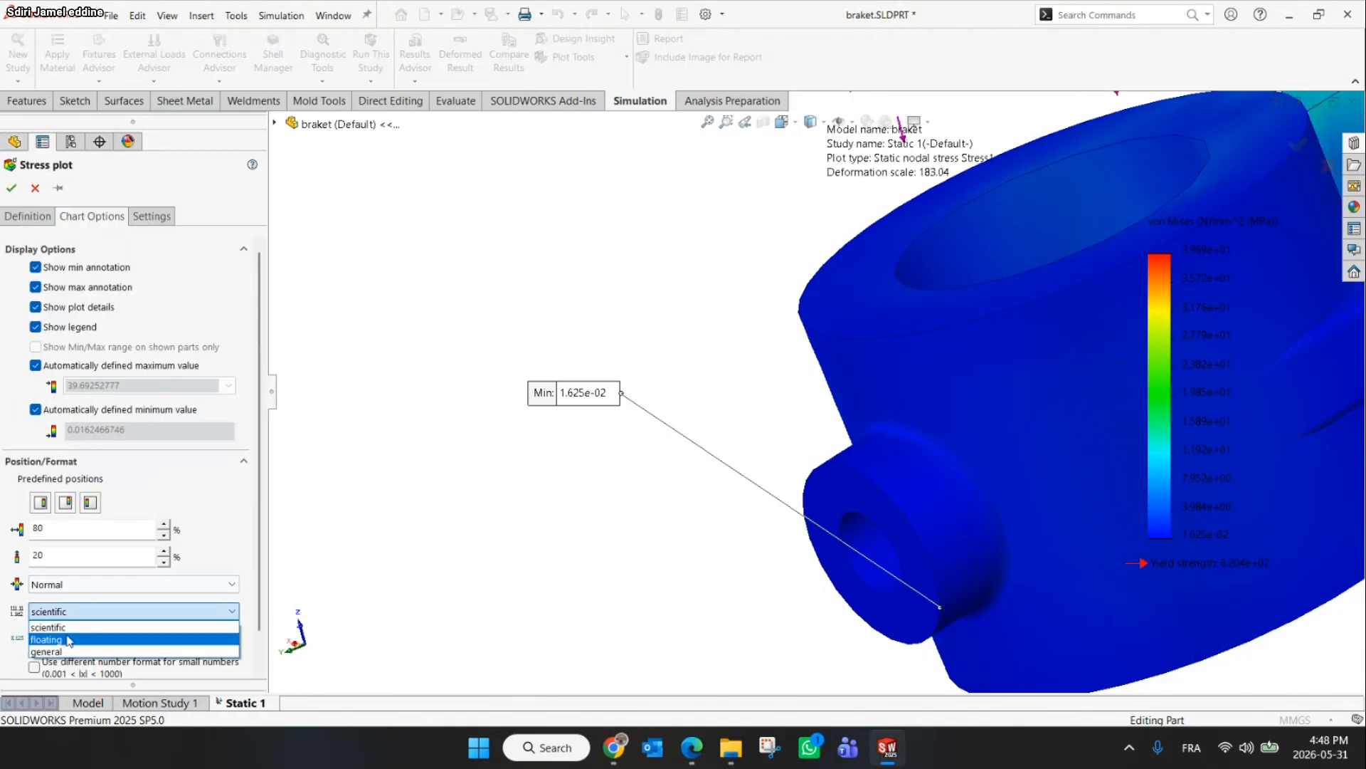
pyautogui.click(69, 639)
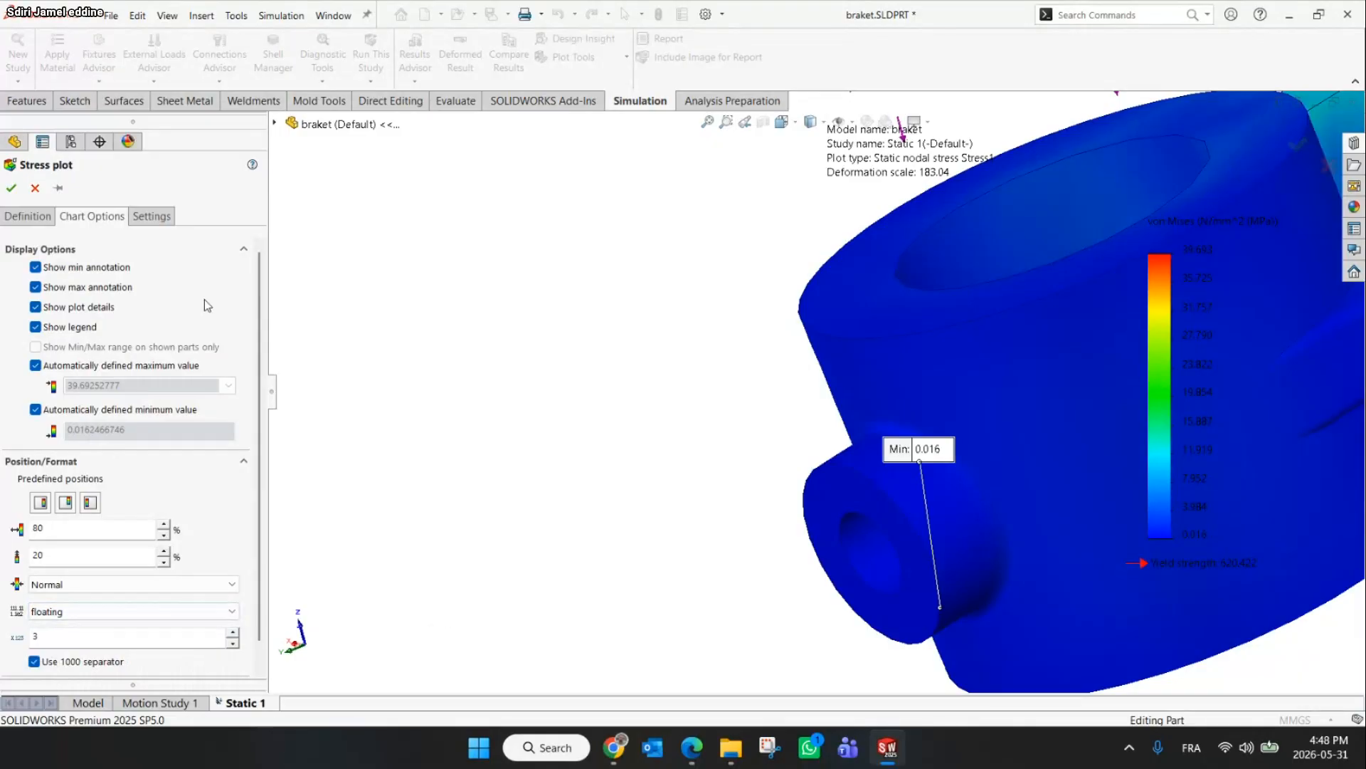
pyautogui.click(11, 188)
# Probe the stress plot at node number 2552 and place the result label beside the boss
pyautogui.click(616, 58)
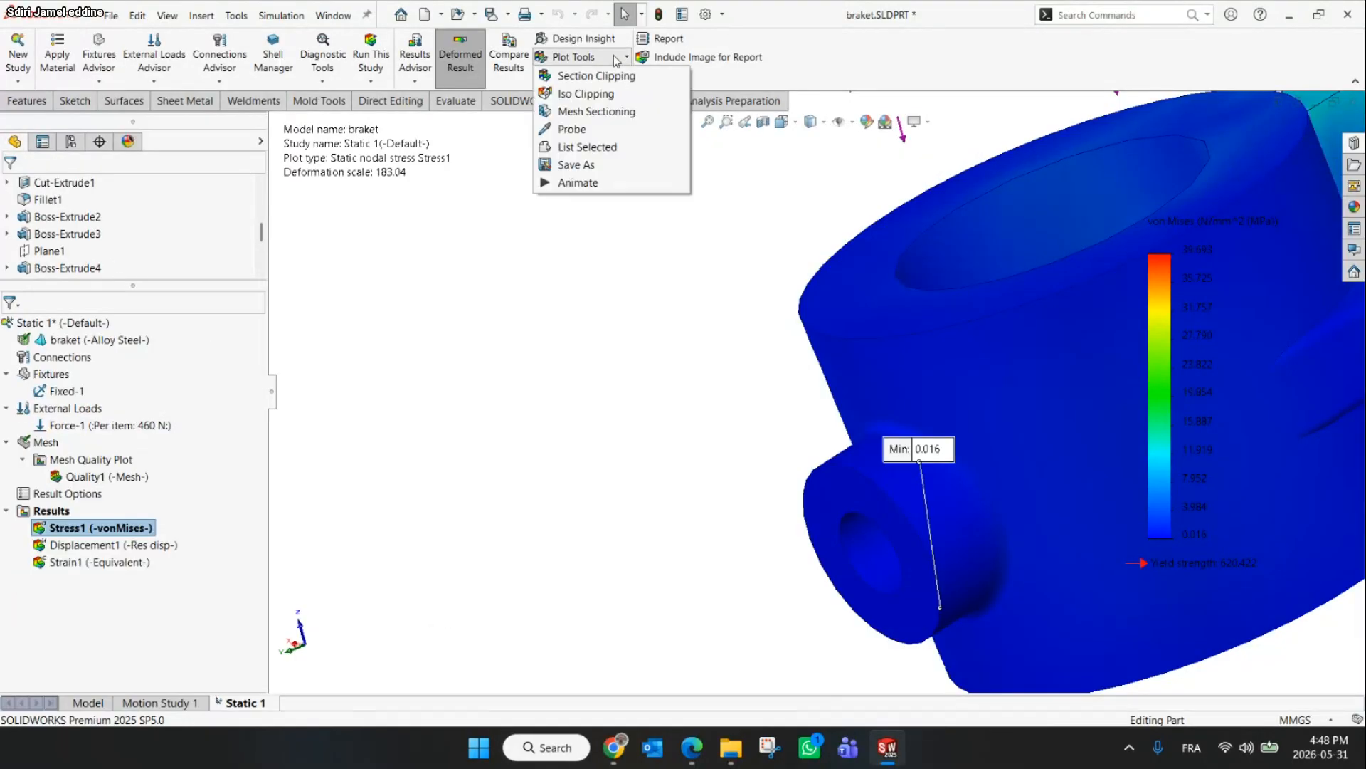
pyautogui.click(571, 128)
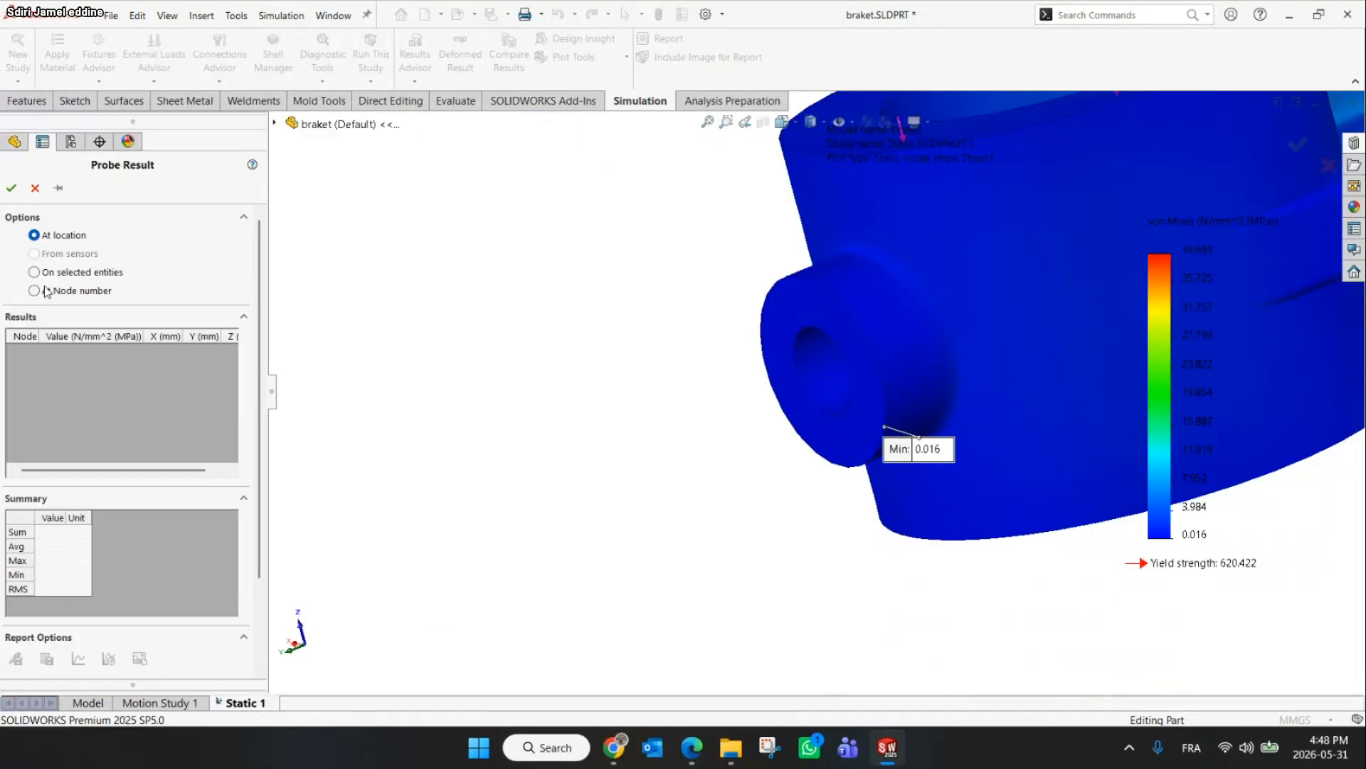
pyautogui.click(34, 290)
pyautogui.write('25')
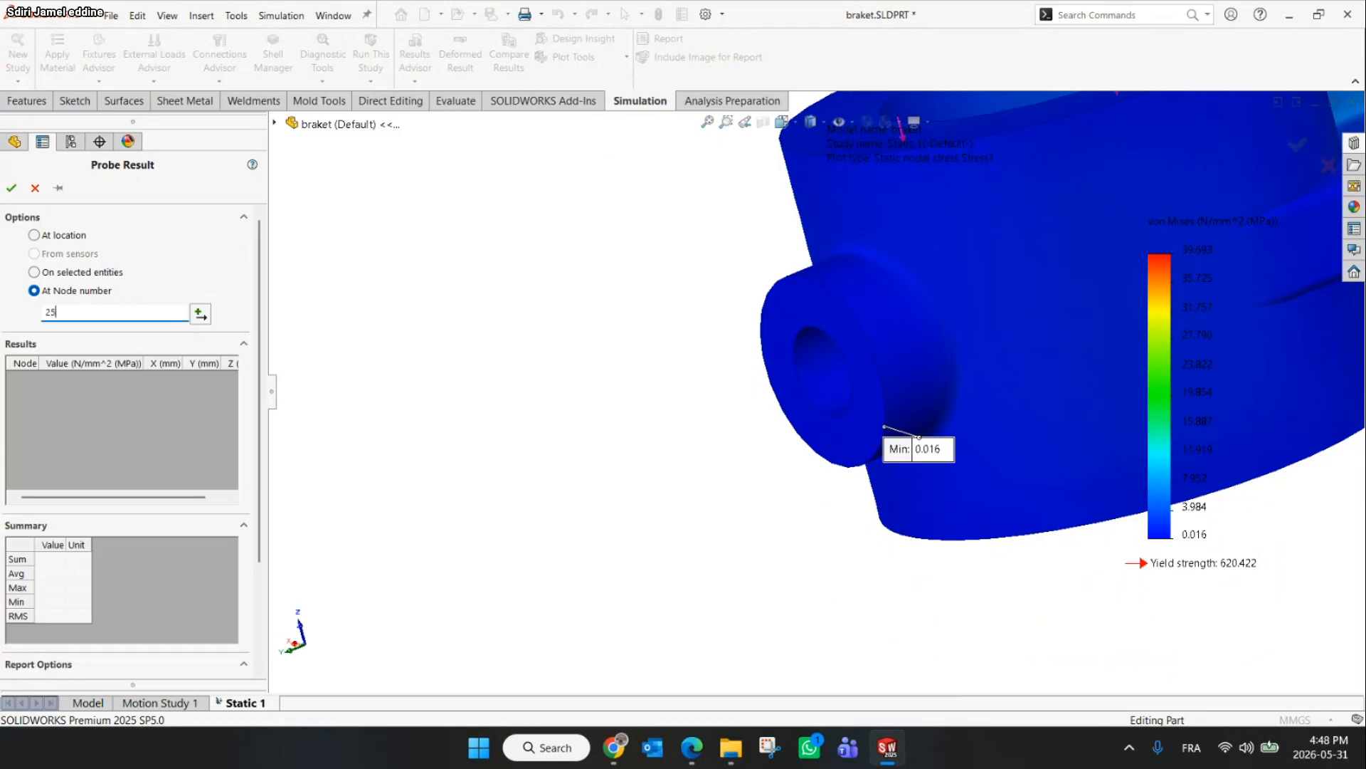
pyautogui.write('52')
pyautogui.click(200, 313)
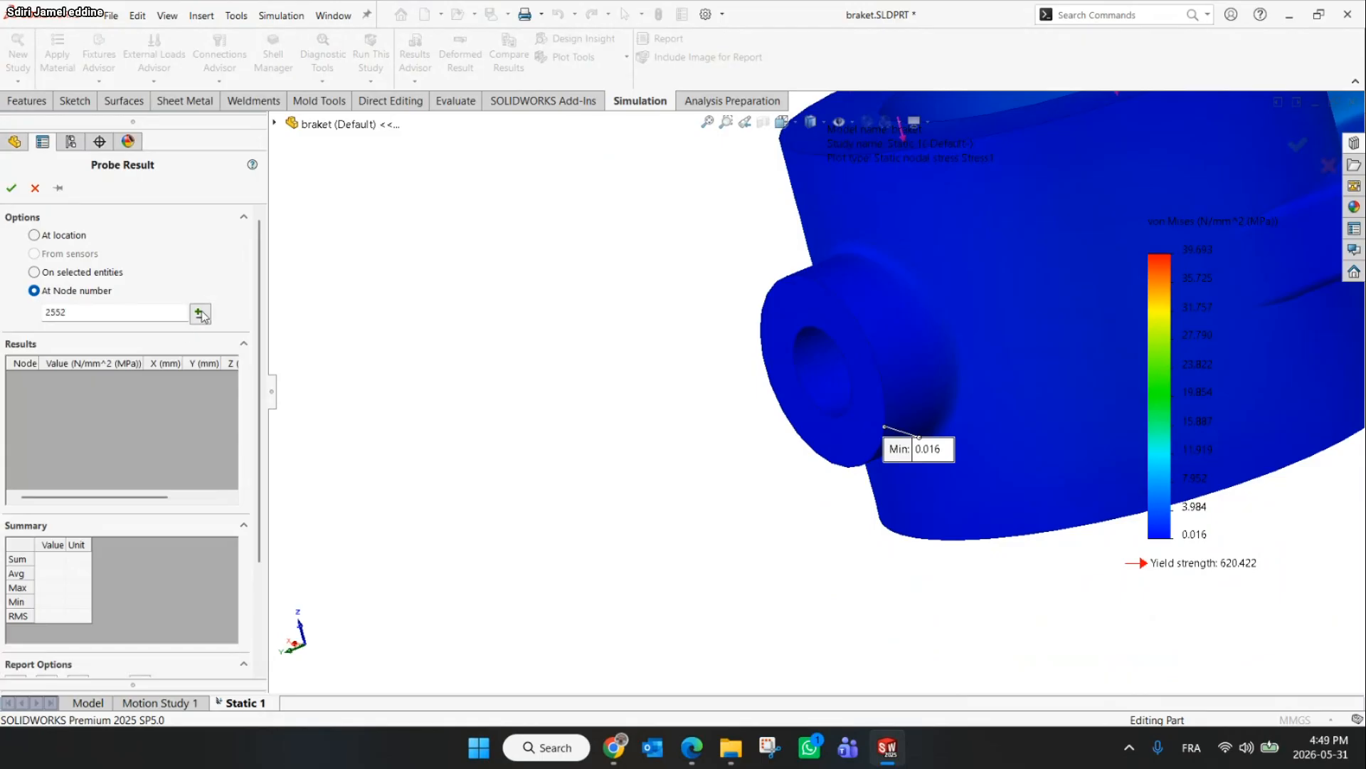
pyautogui.moveTo(926, 324)
pyautogui.mouseDown()
pyautogui.moveTo(605, 330)
pyautogui.moveTo(563, 370)
pyautogui.mouseUp()
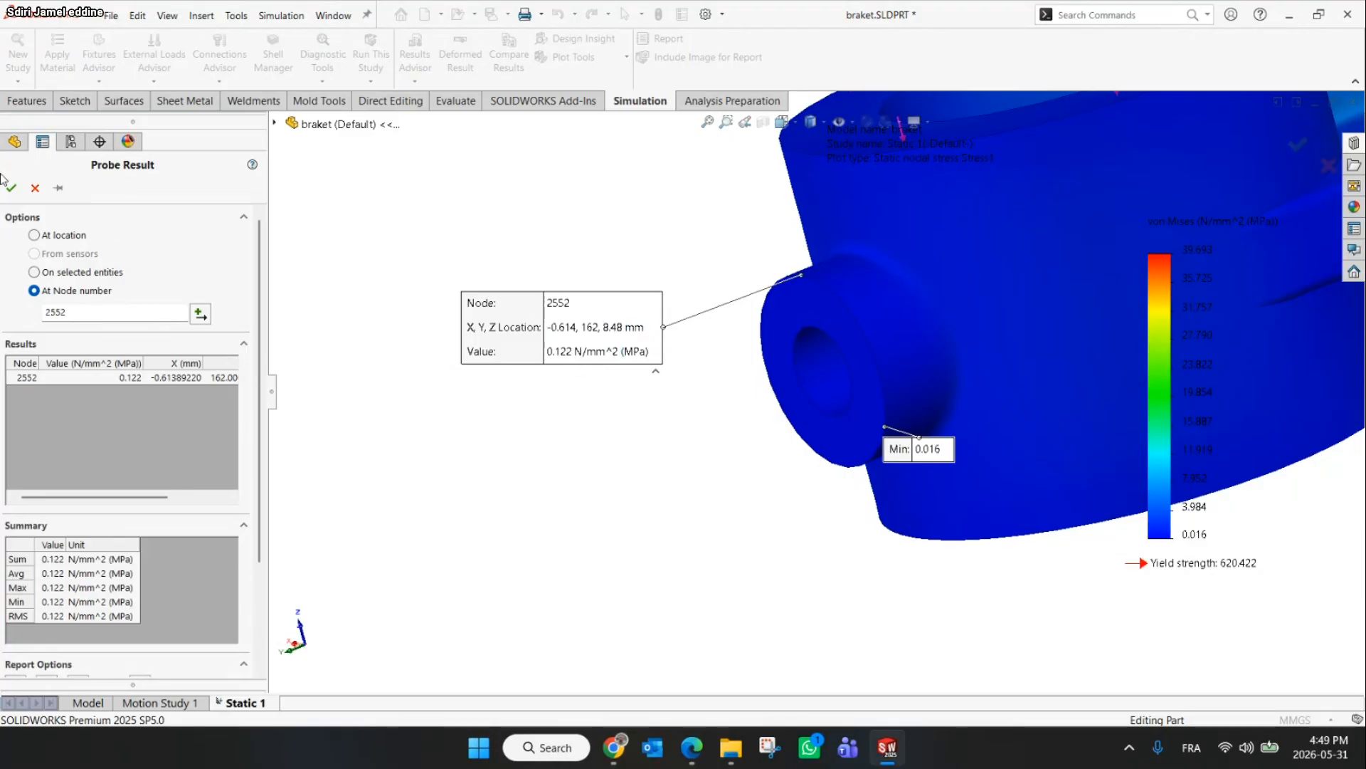
pyautogui.scroll(1, 569, 366)
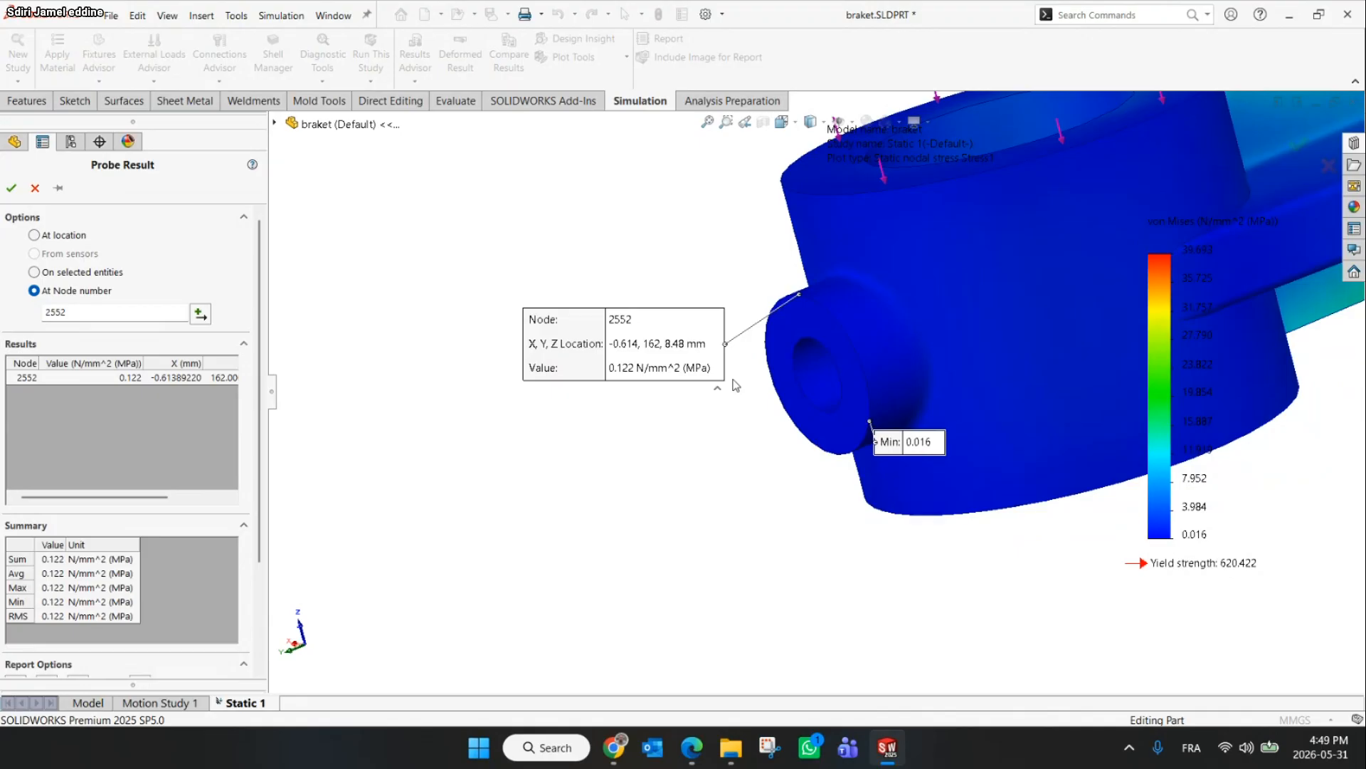
pyautogui.click(11, 188)
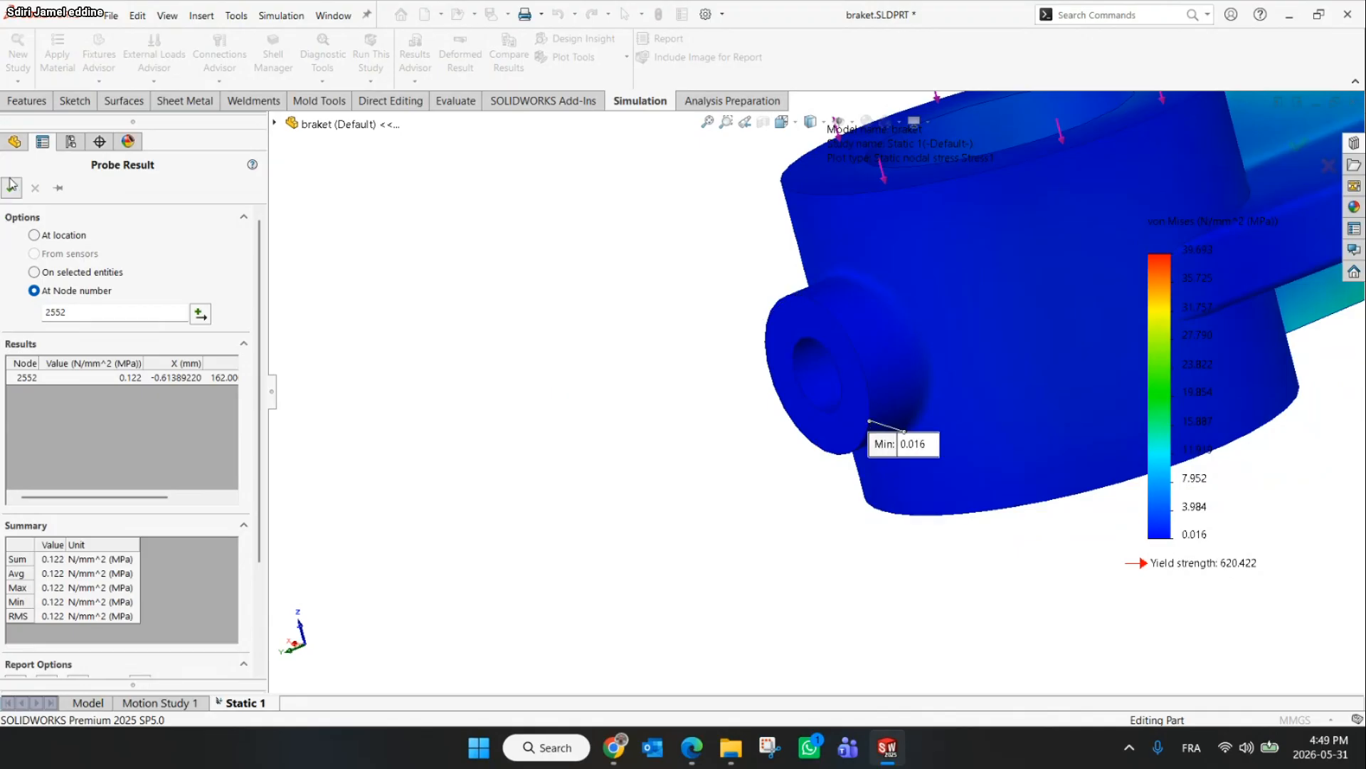
# Switch to the browser window with the TIPS & TRICK TO CSWA-SIMULATION online meeting
pyautogui.scroll(9, 890, 486)
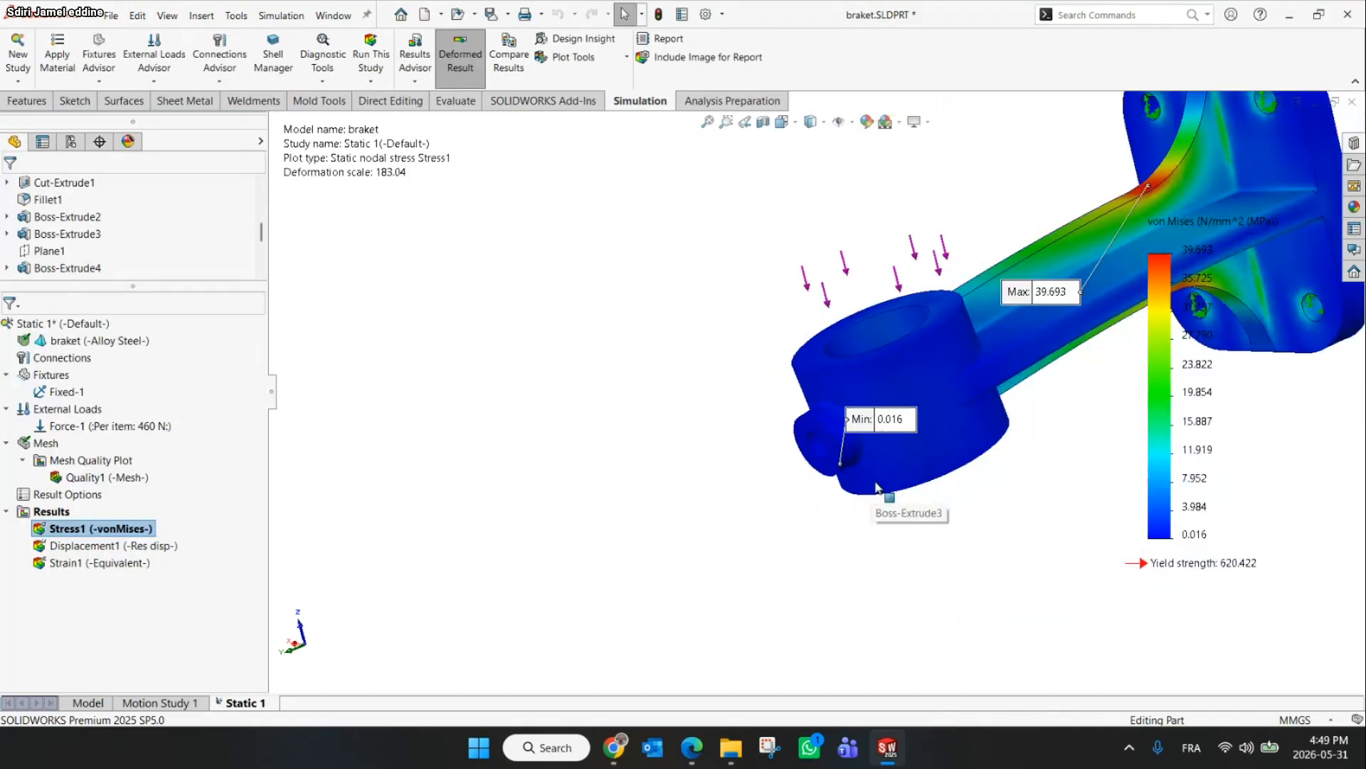
pyautogui.moveTo(701, 754)
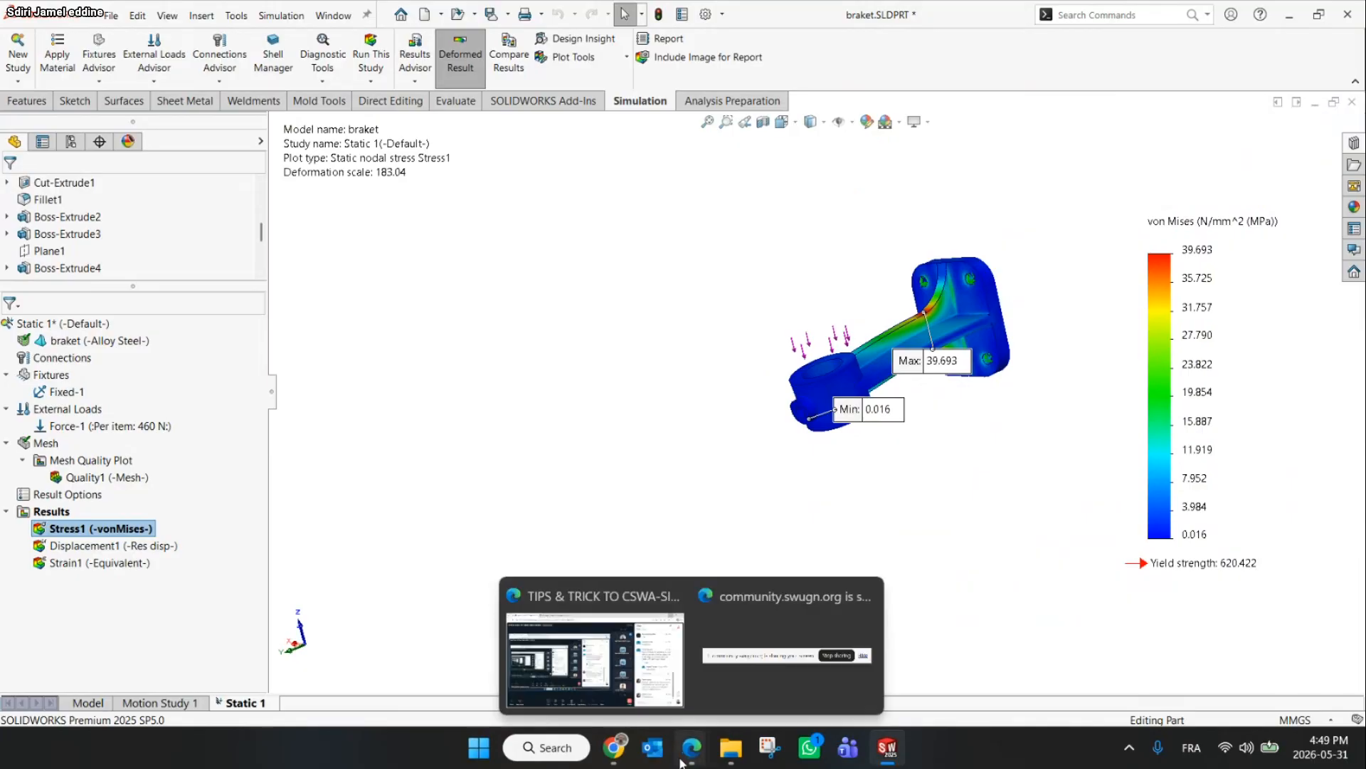
pyautogui.click(602, 662)
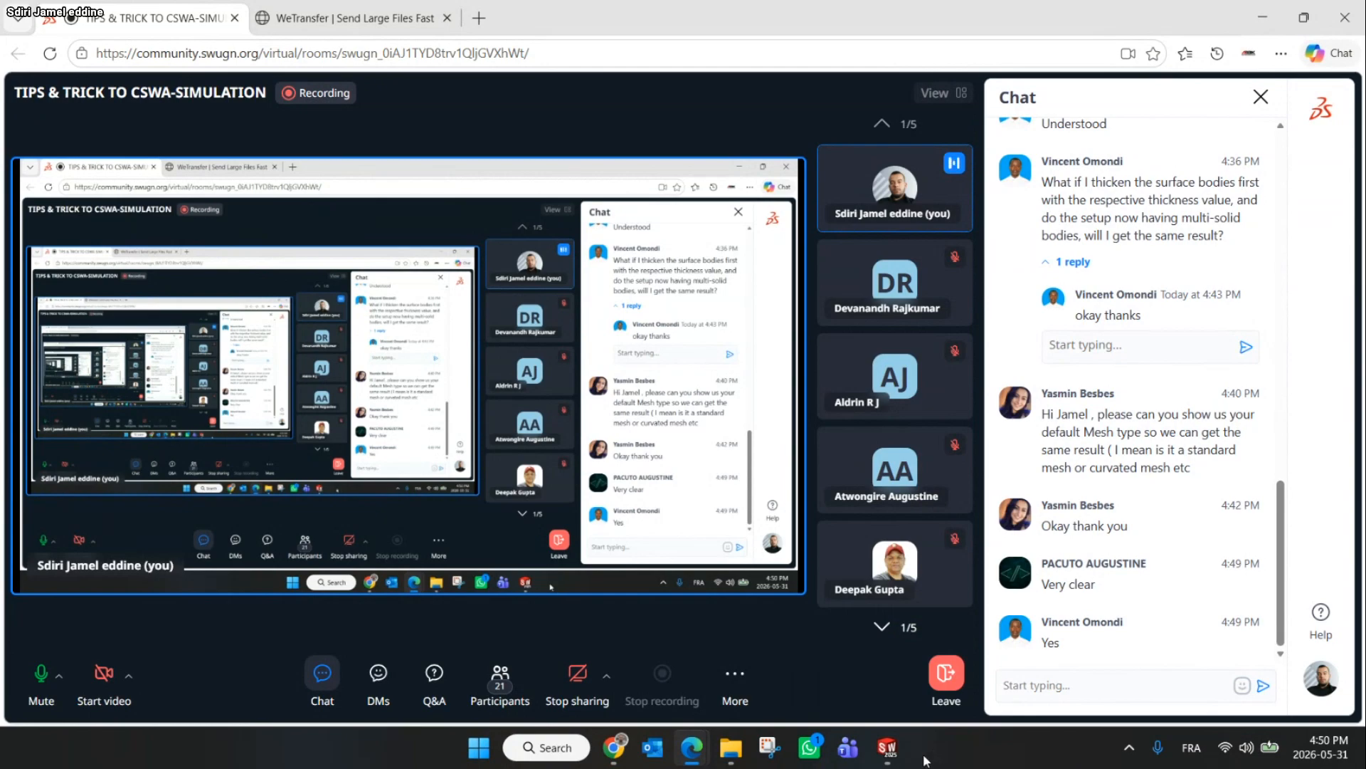
# Review the Application 5: Beam instructions slide in the workshop presentation
pyautogui.click(607, 751)
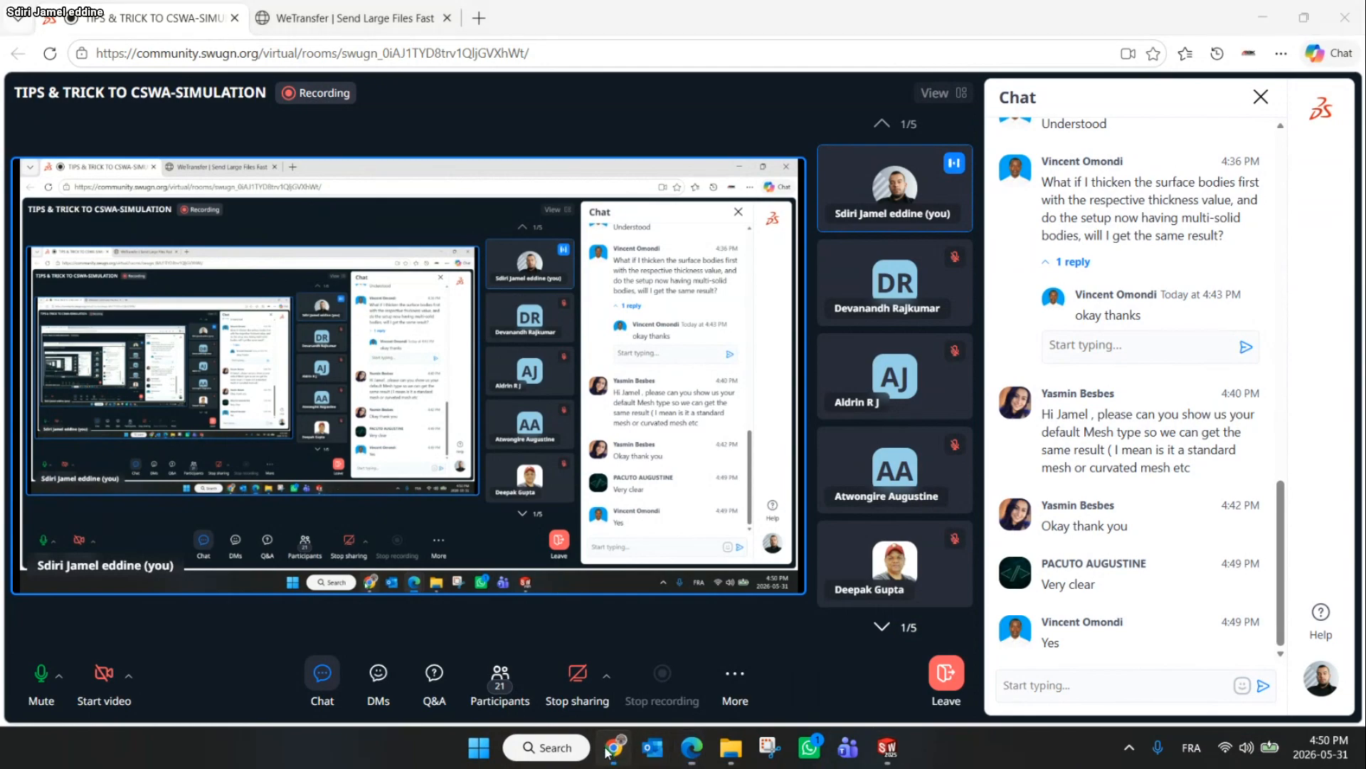
pyautogui.scroll(-1, 783, 527)
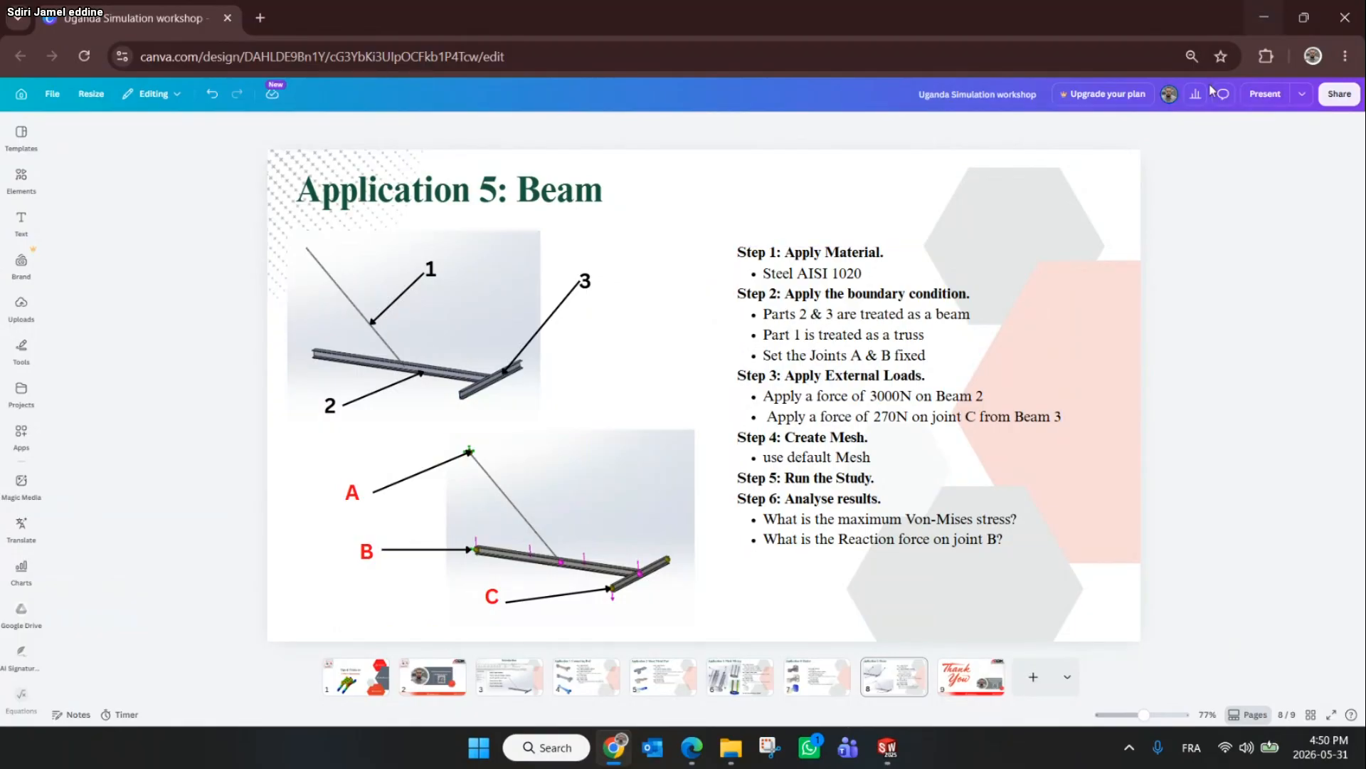
pyautogui.click(1265, 10)
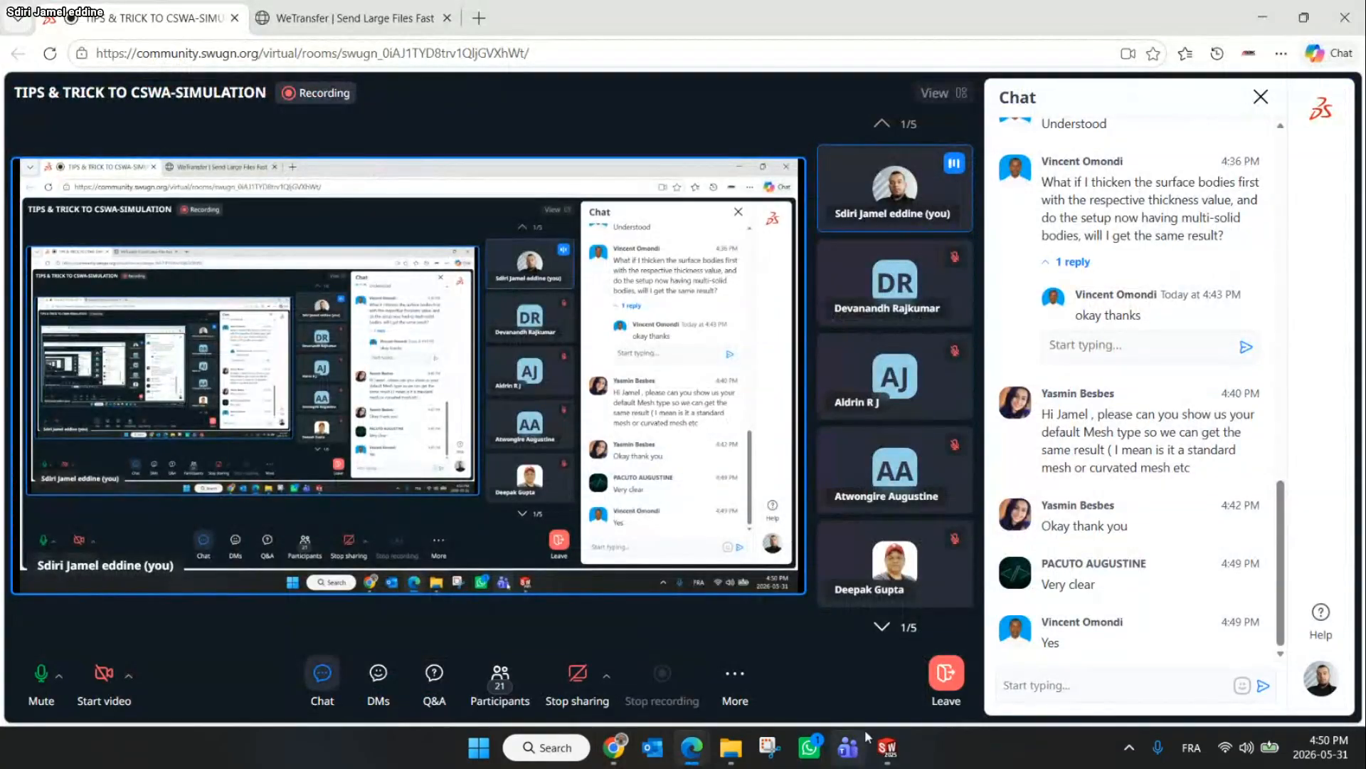
# Close the braket part without saving and open beam.STEP from the STEP Version folder, declining import diagnostics
pyautogui.click(887, 747)
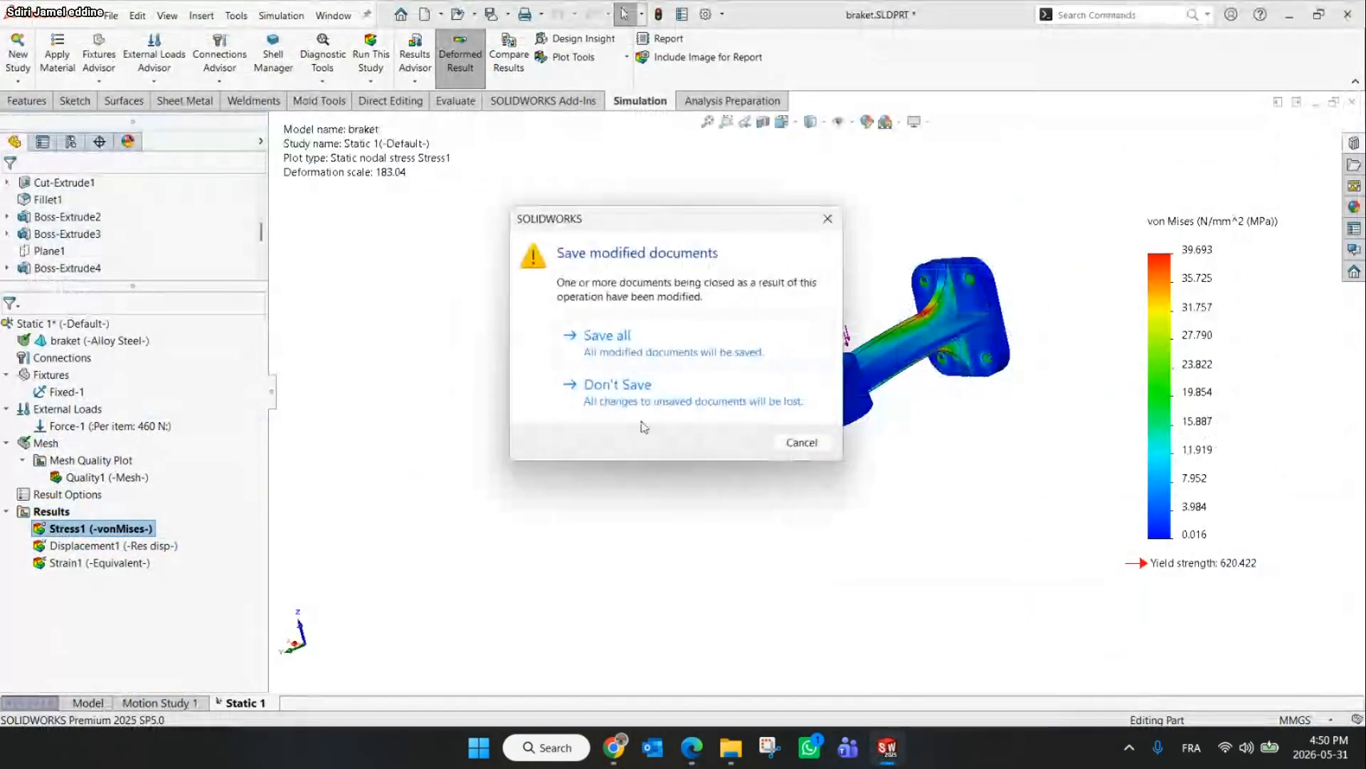
pyautogui.click(618, 385)
pyautogui.moveTo(621, 758)
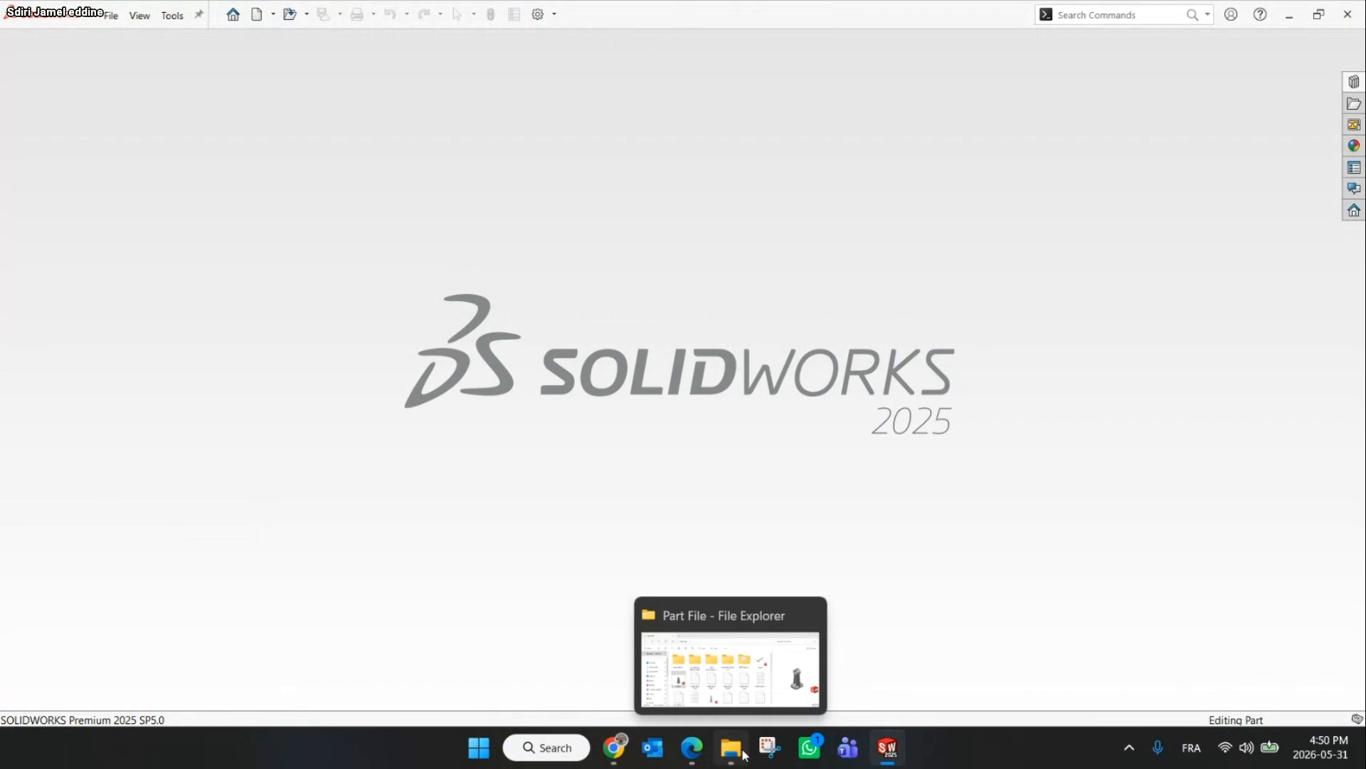
pyautogui.click(744, 754)
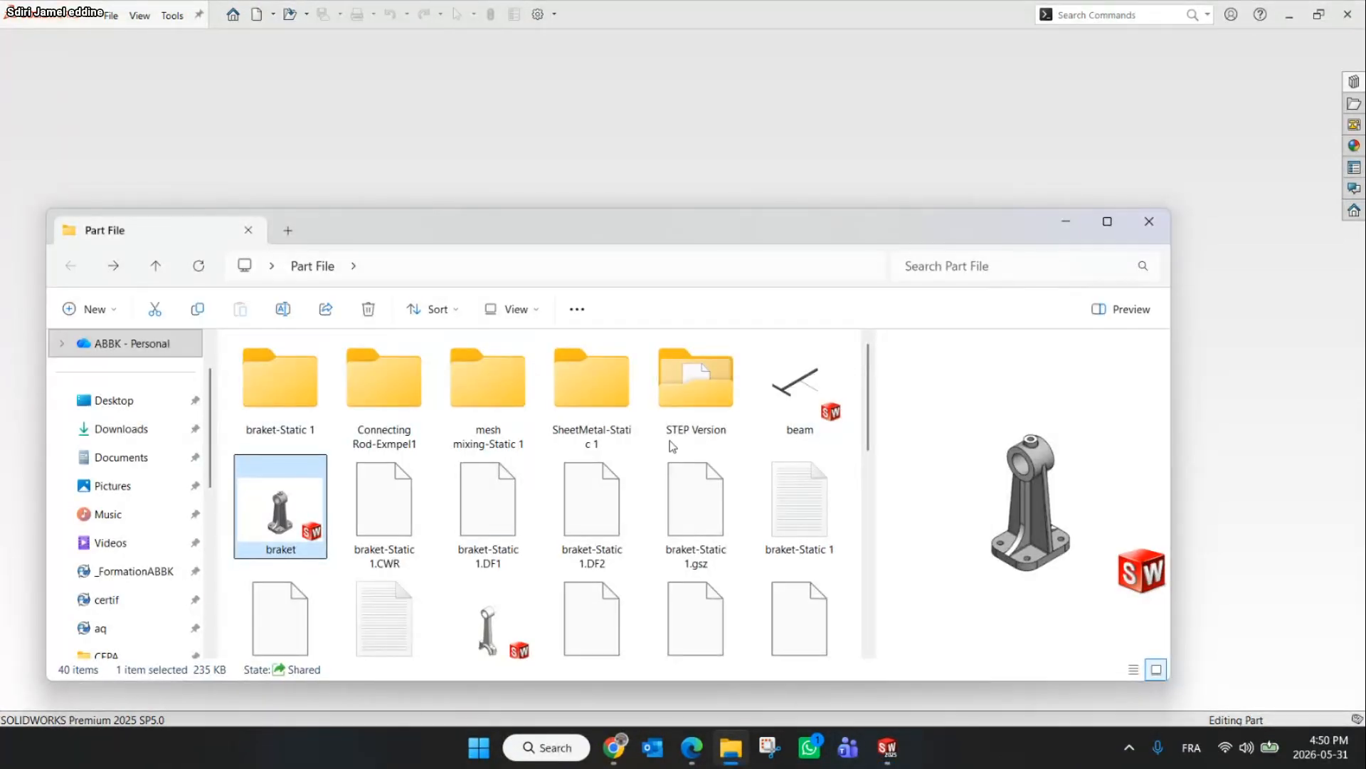
pyautogui.doubleClick(695, 384)
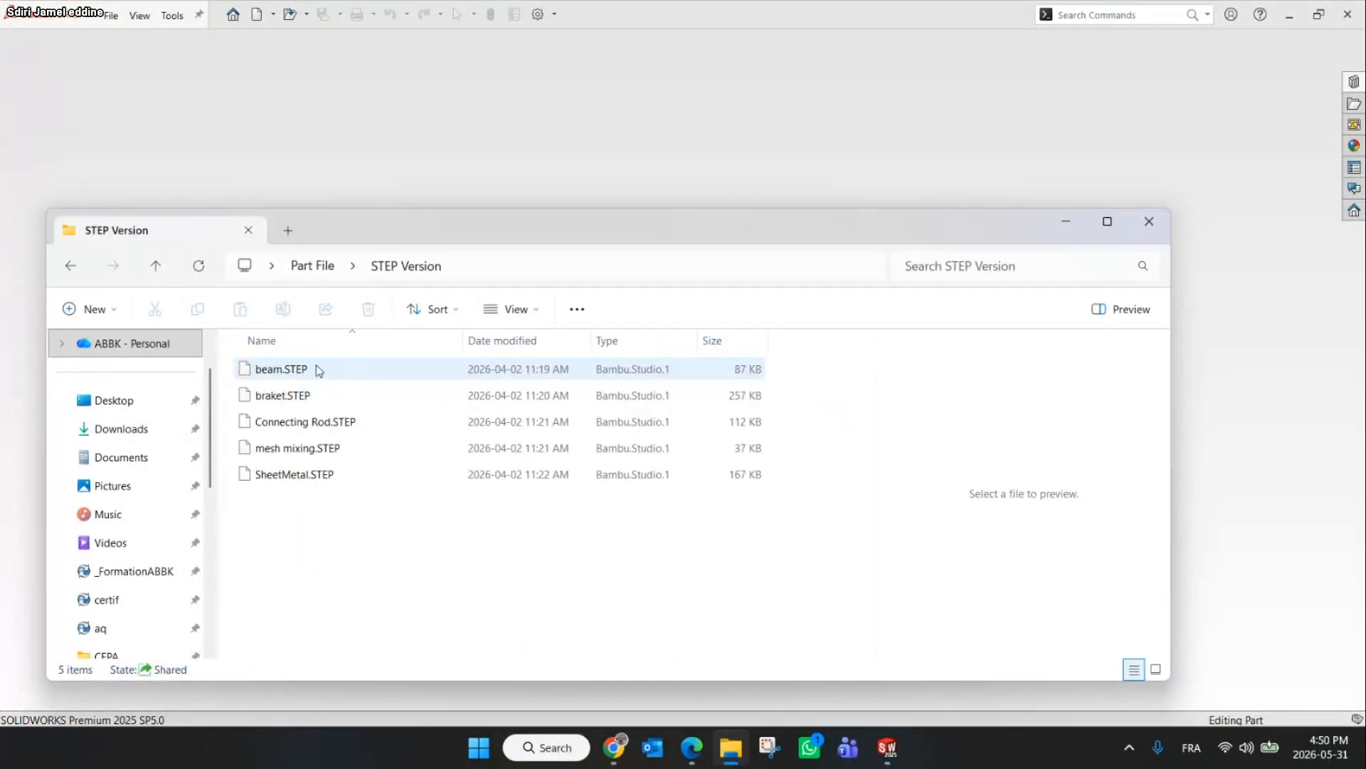
pyautogui.moveTo(288, 369); pyautogui.dragTo(920, 316)
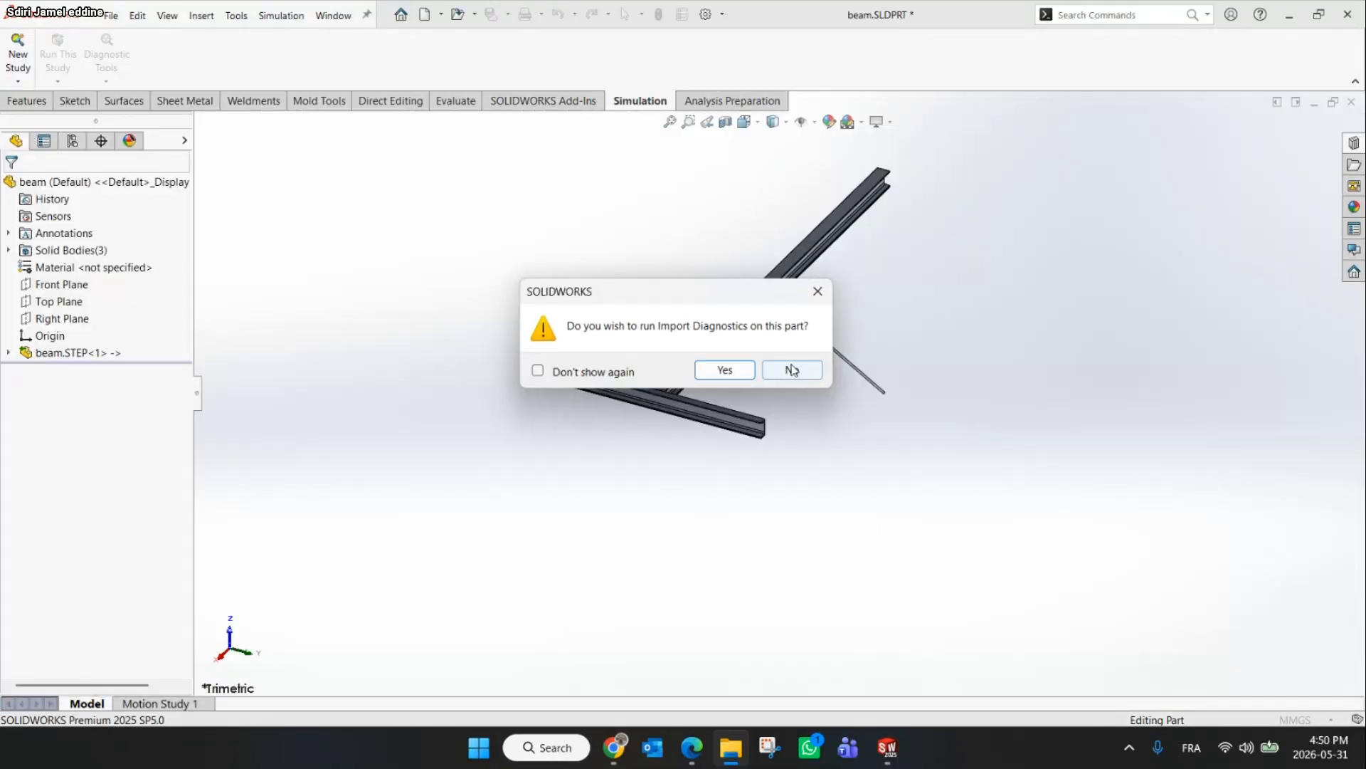
pyautogui.click(792, 369)
# Break the links to the imported STEP file and inspect the three imported bodies
pyautogui.rightClick(107, 183)
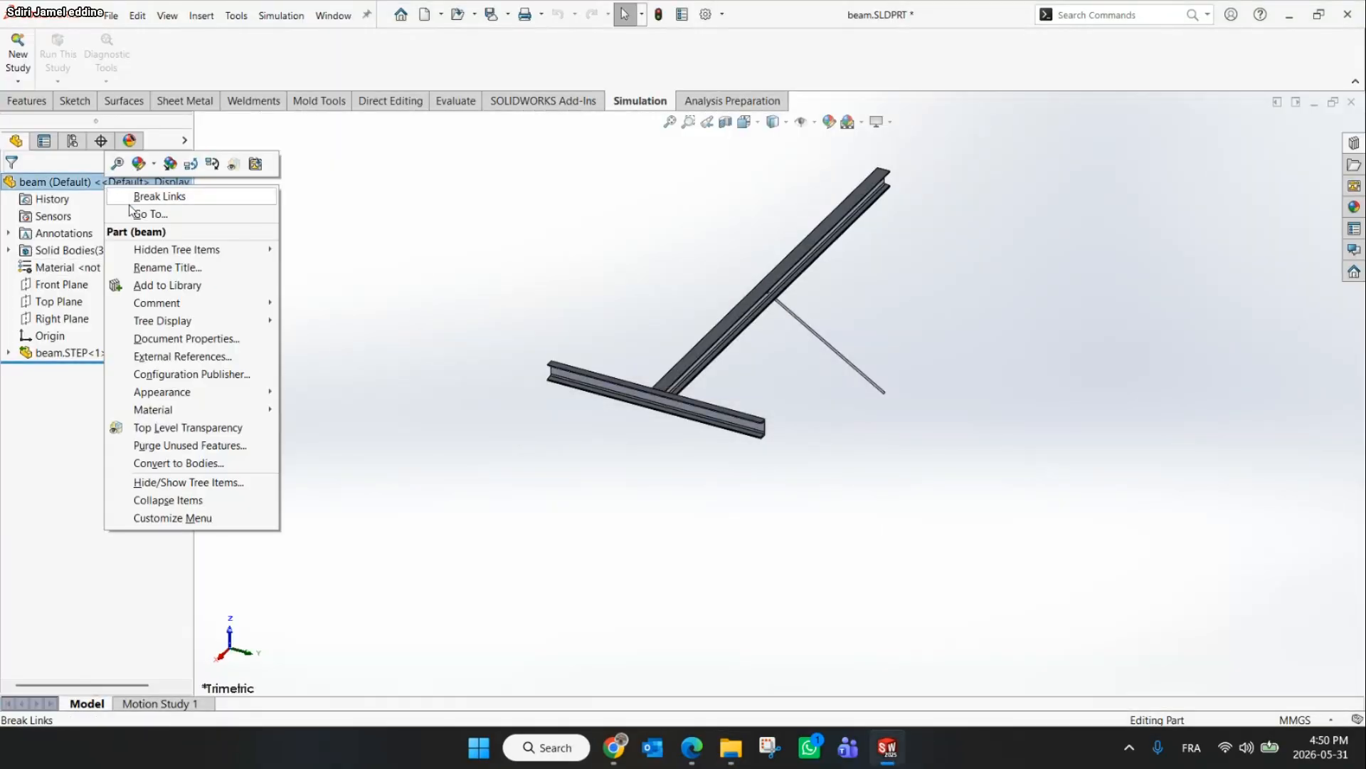
pyautogui.click(134, 200)
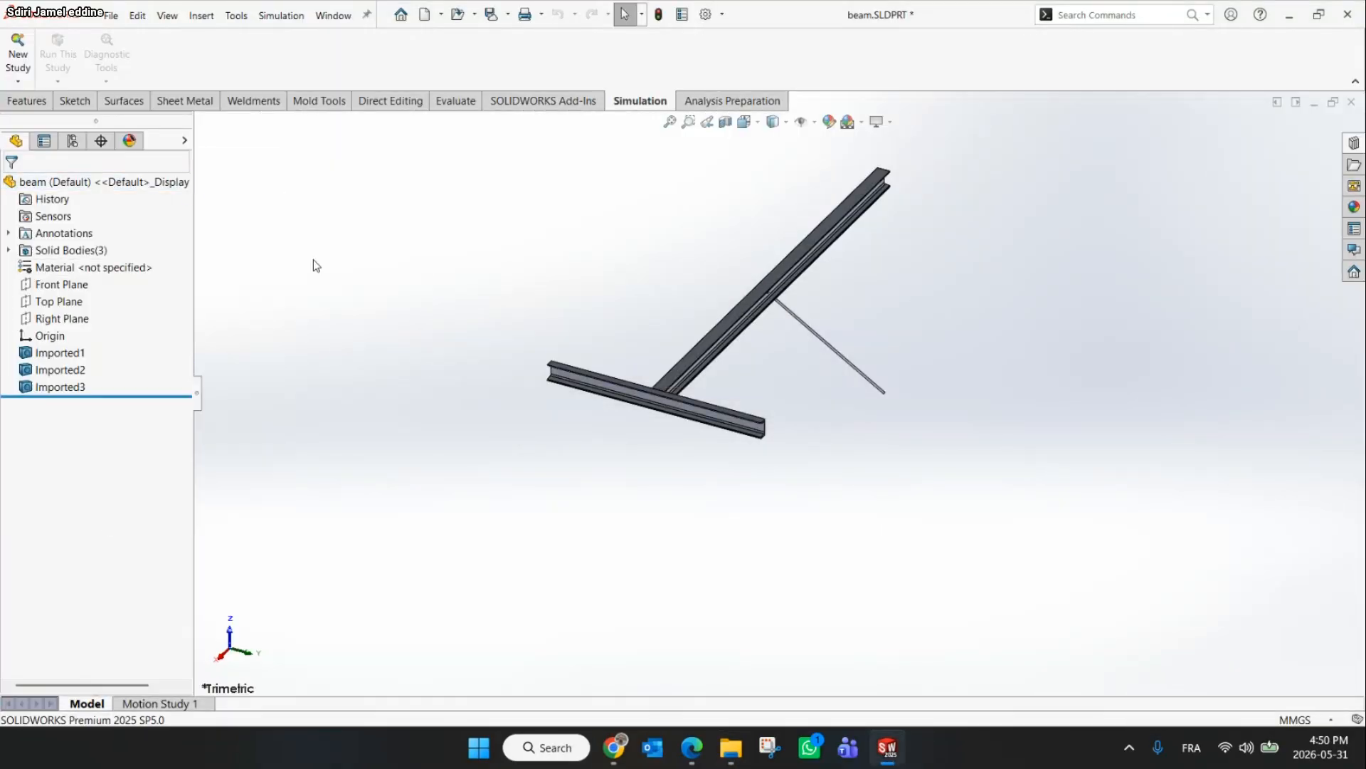
pyautogui.click(50, 352)
pyautogui.click(59, 369)
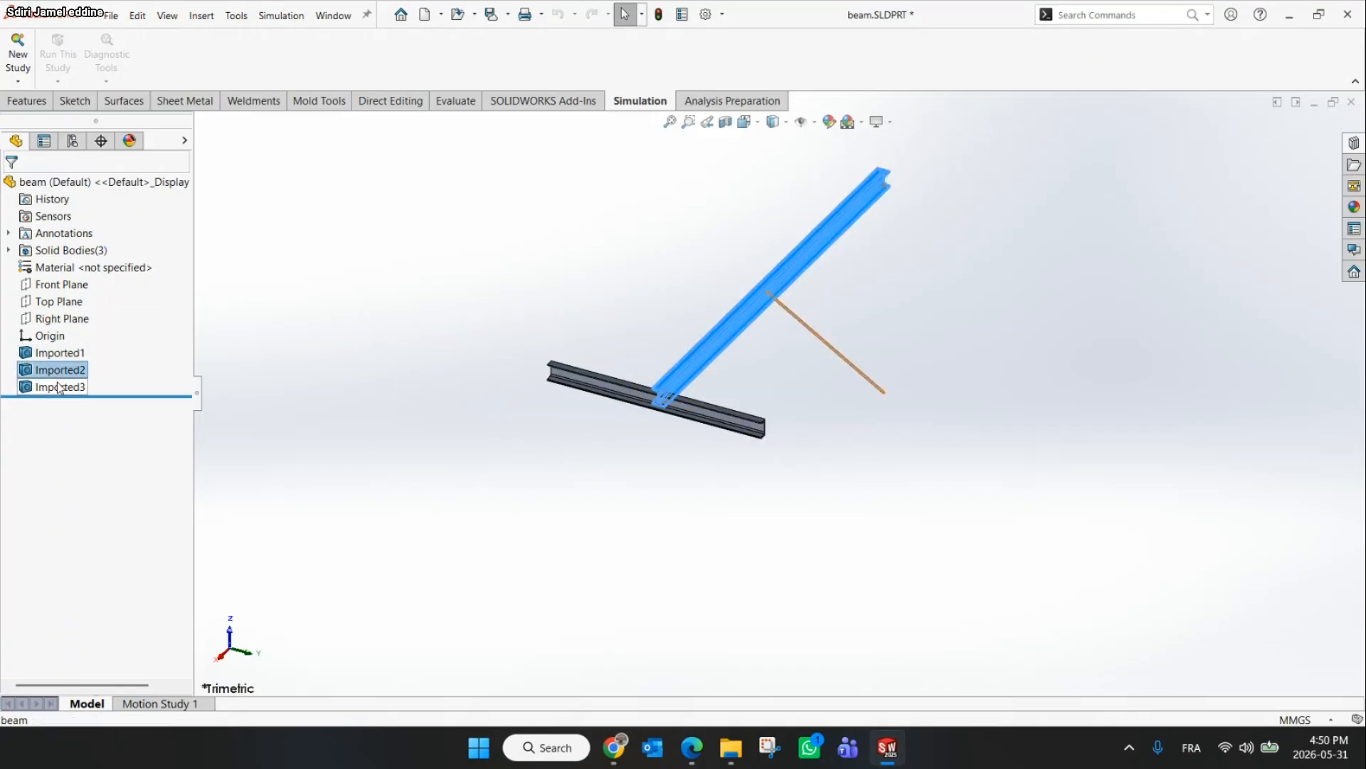
pyautogui.click(60, 387)
pyautogui.moveTo(519, 346); pyautogui.dragTo(738, 461, button='middle')
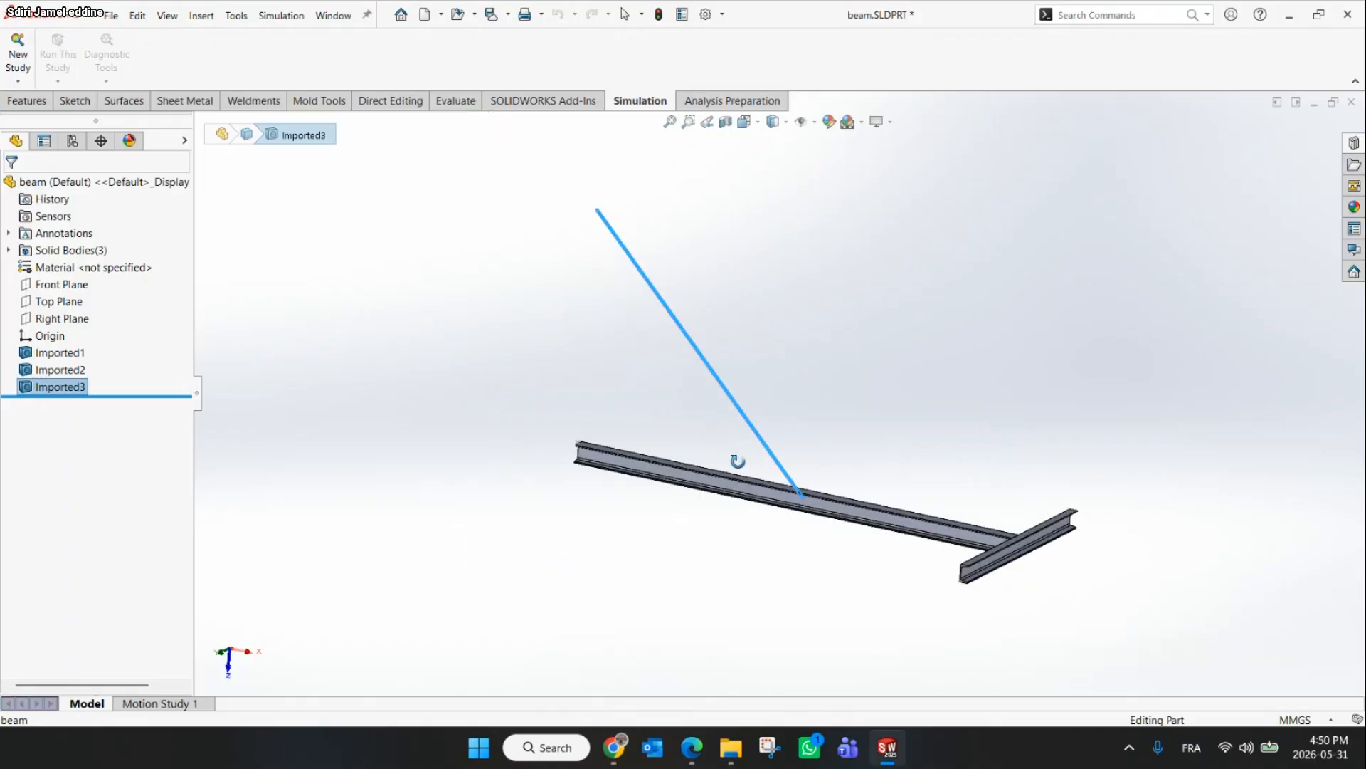
pyautogui.scroll(3, 737, 461)
pyautogui.click(830, 269)
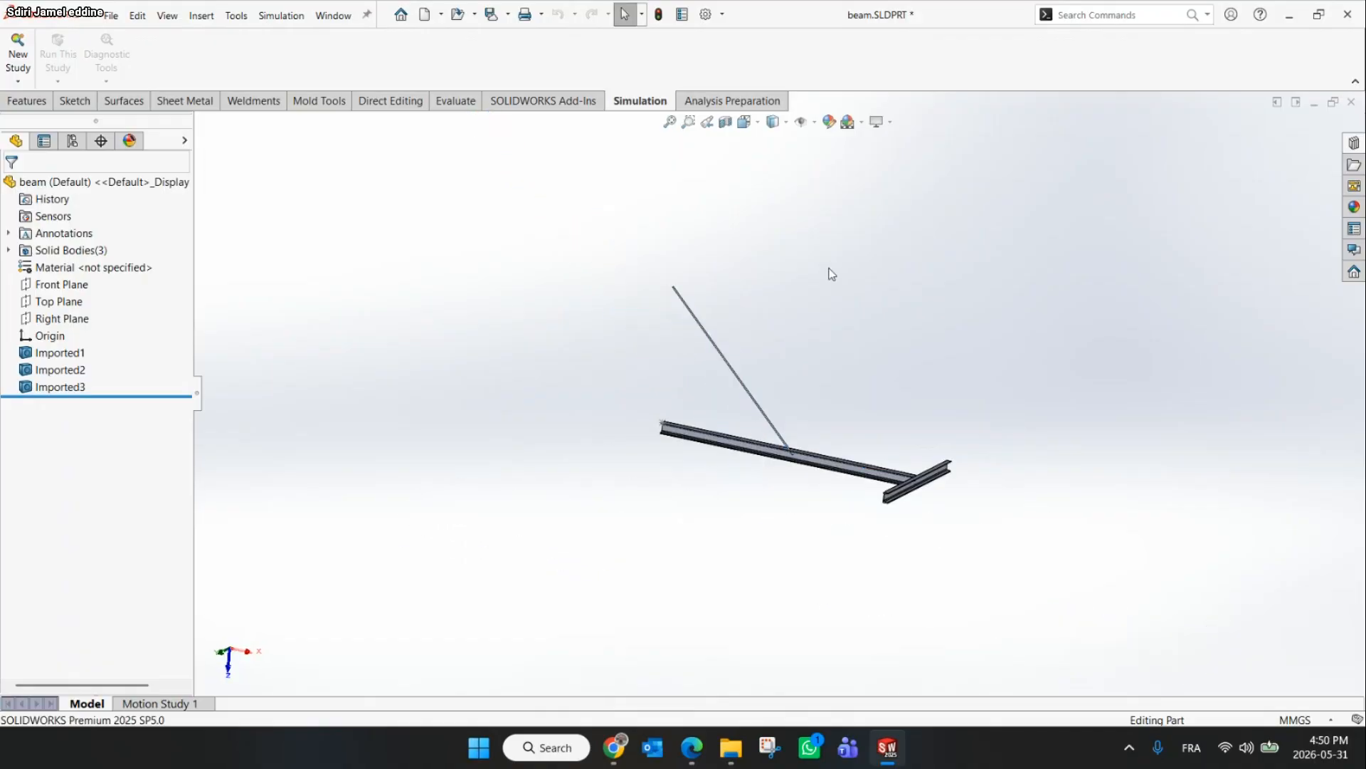
# Create a new static study named Static 1 and expand the beam's solid bodies in the study tree
pyautogui.click(11, 39)
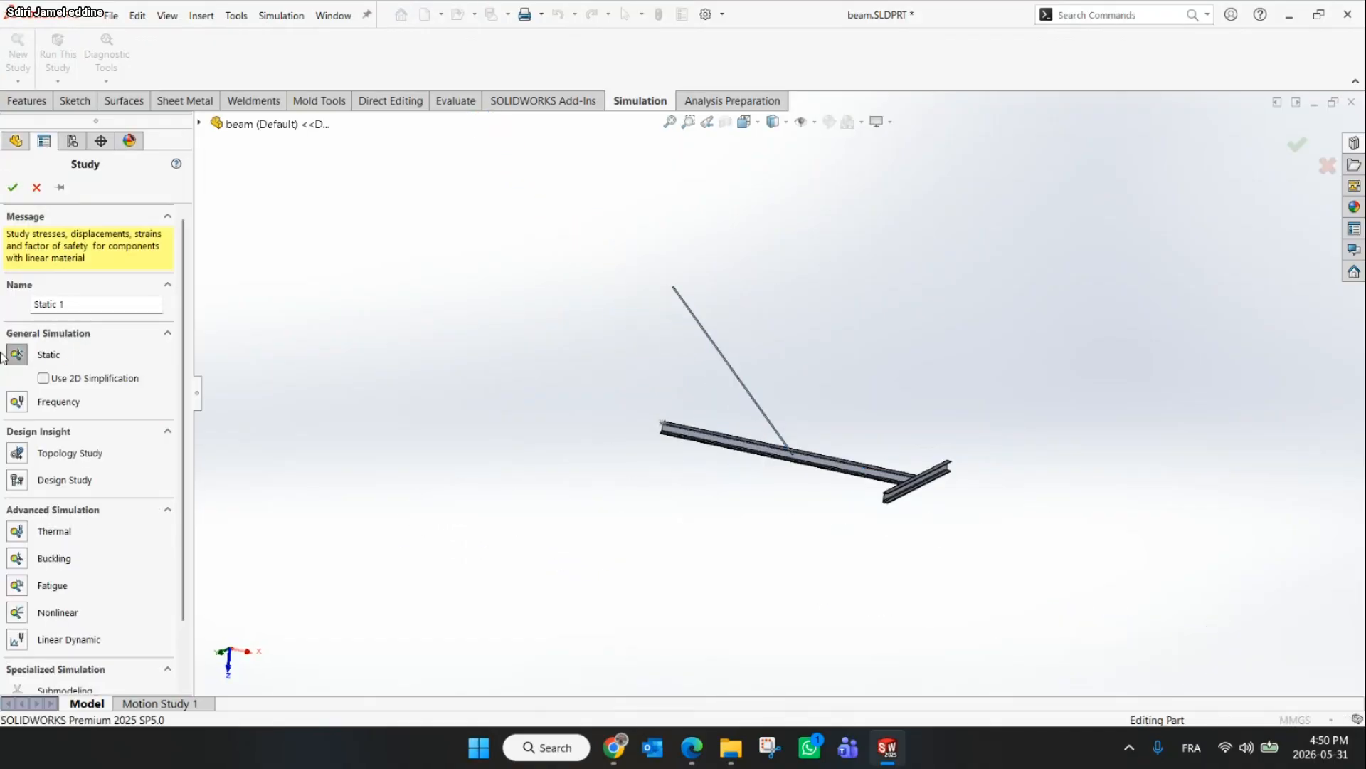
pyautogui.click(12, 187)
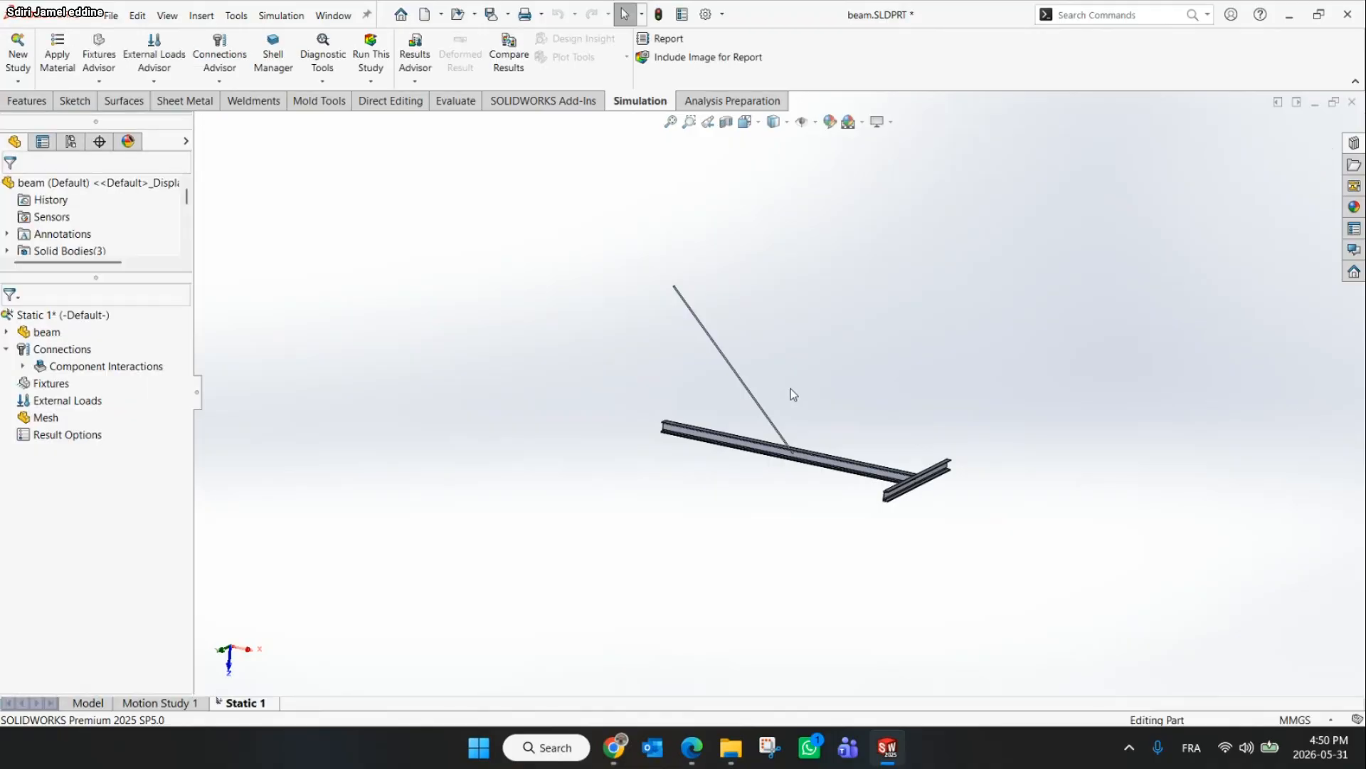
pyautogui.click(7, 332)
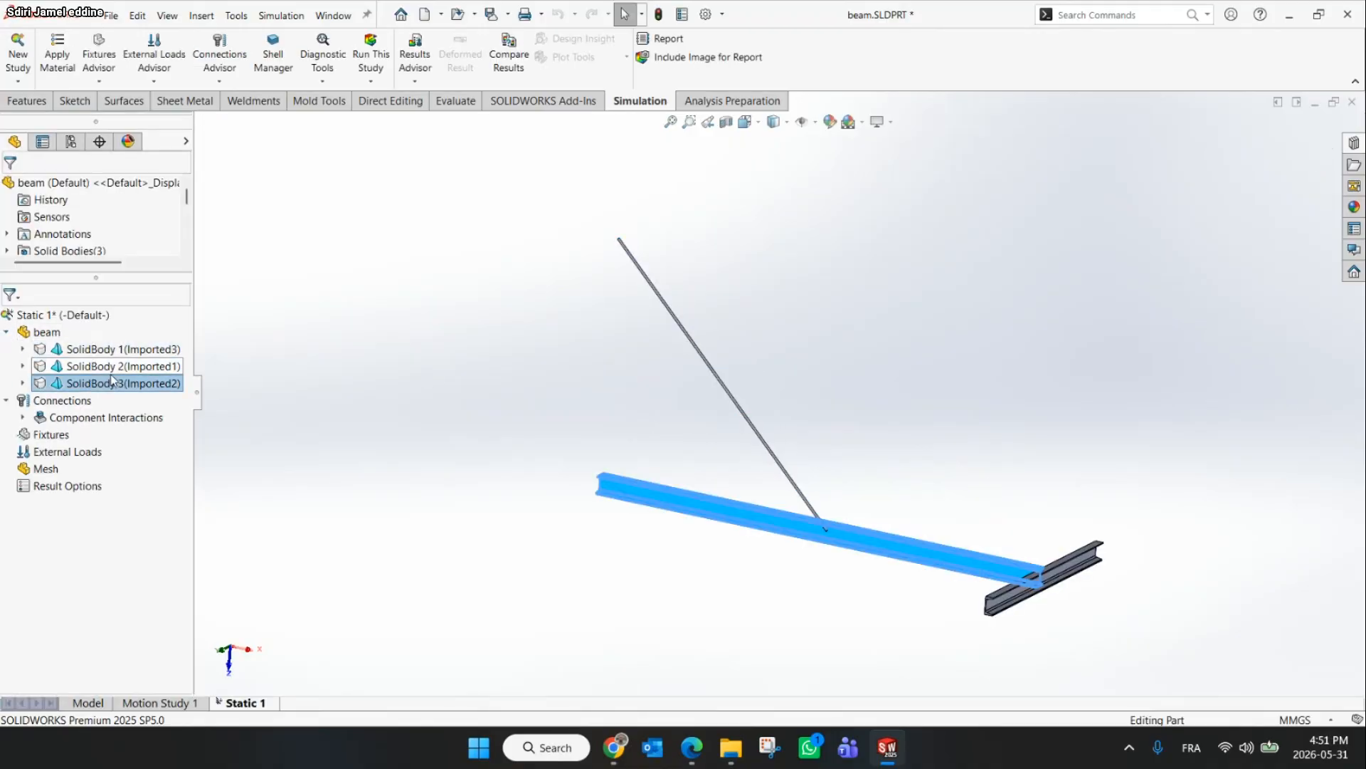
pyautogui.click(23, 349)
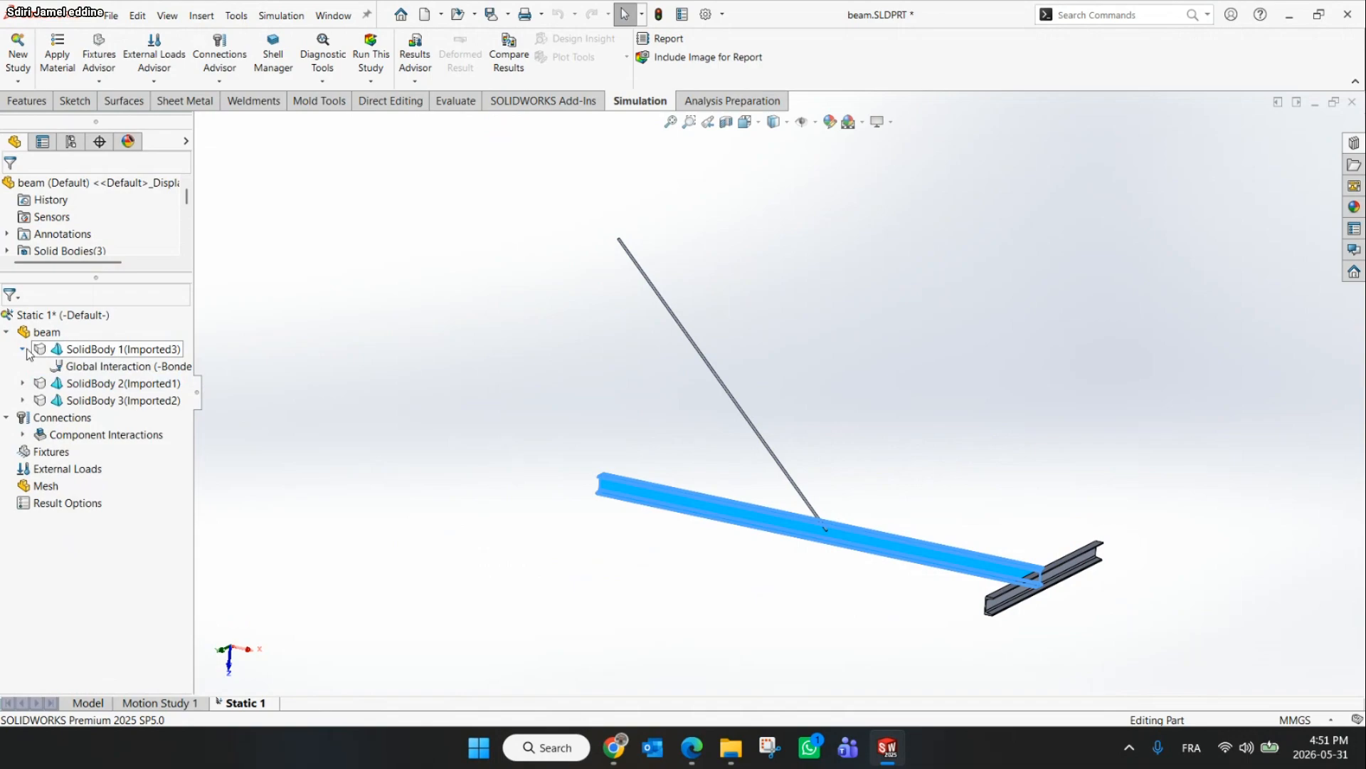
pyautogui.click(23, 349)
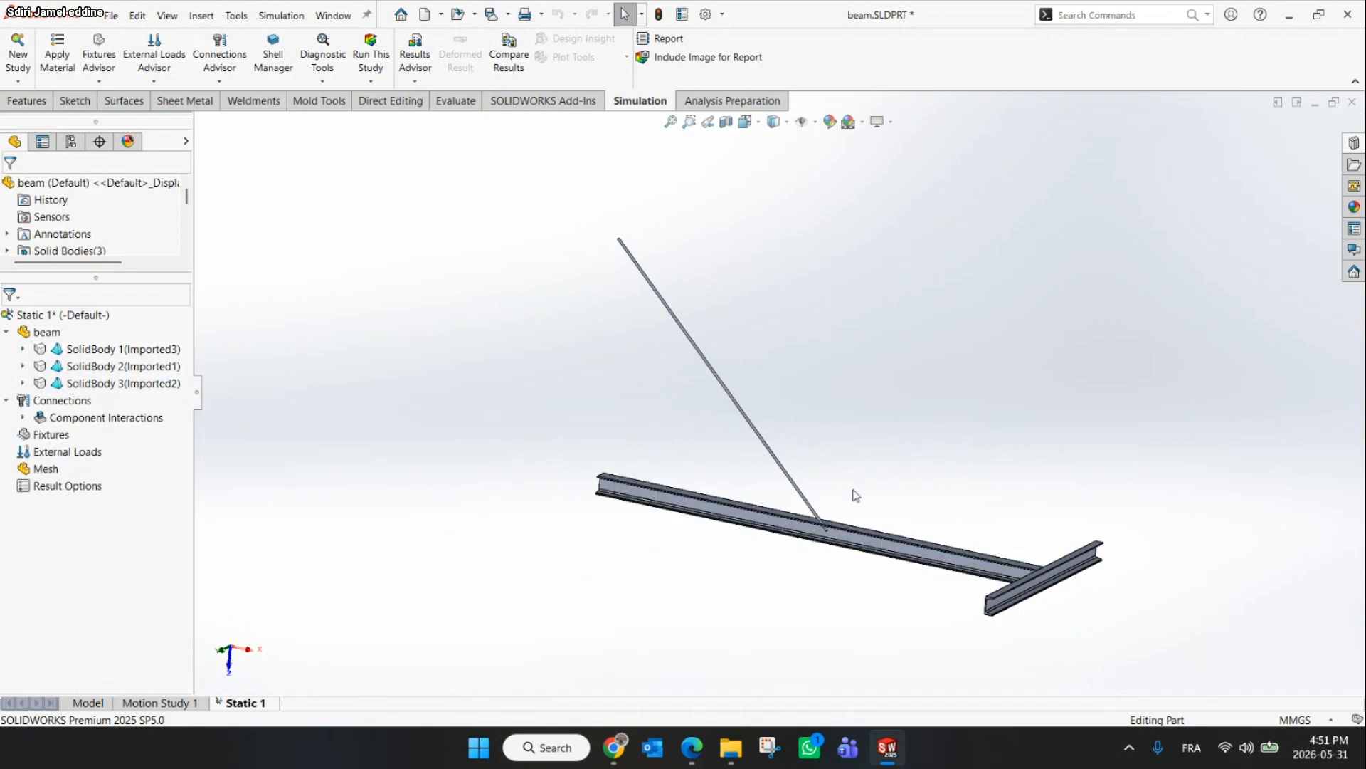
# Check the instructions slide and treat all three solid bodies of the study as beams
pyautogui.click(625, 746)
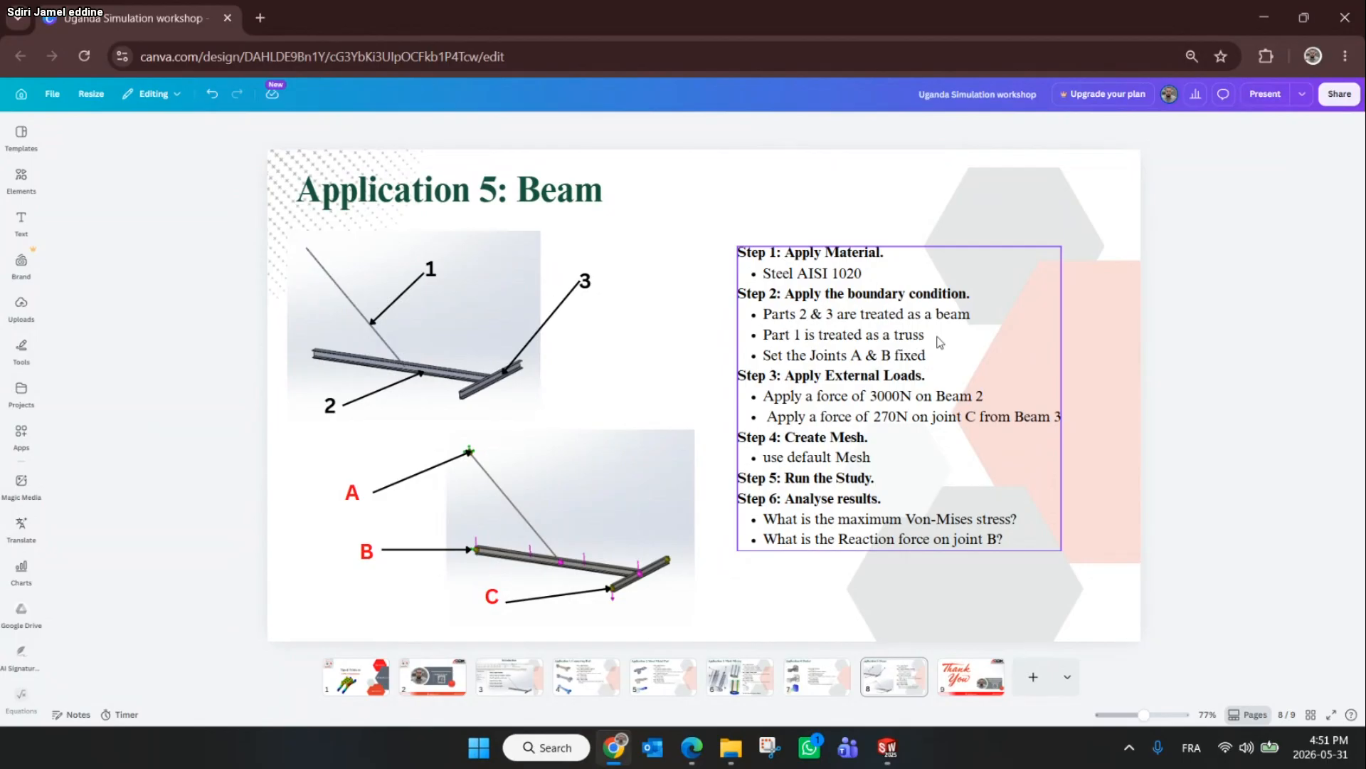
pyautogui.click(1254, 14)
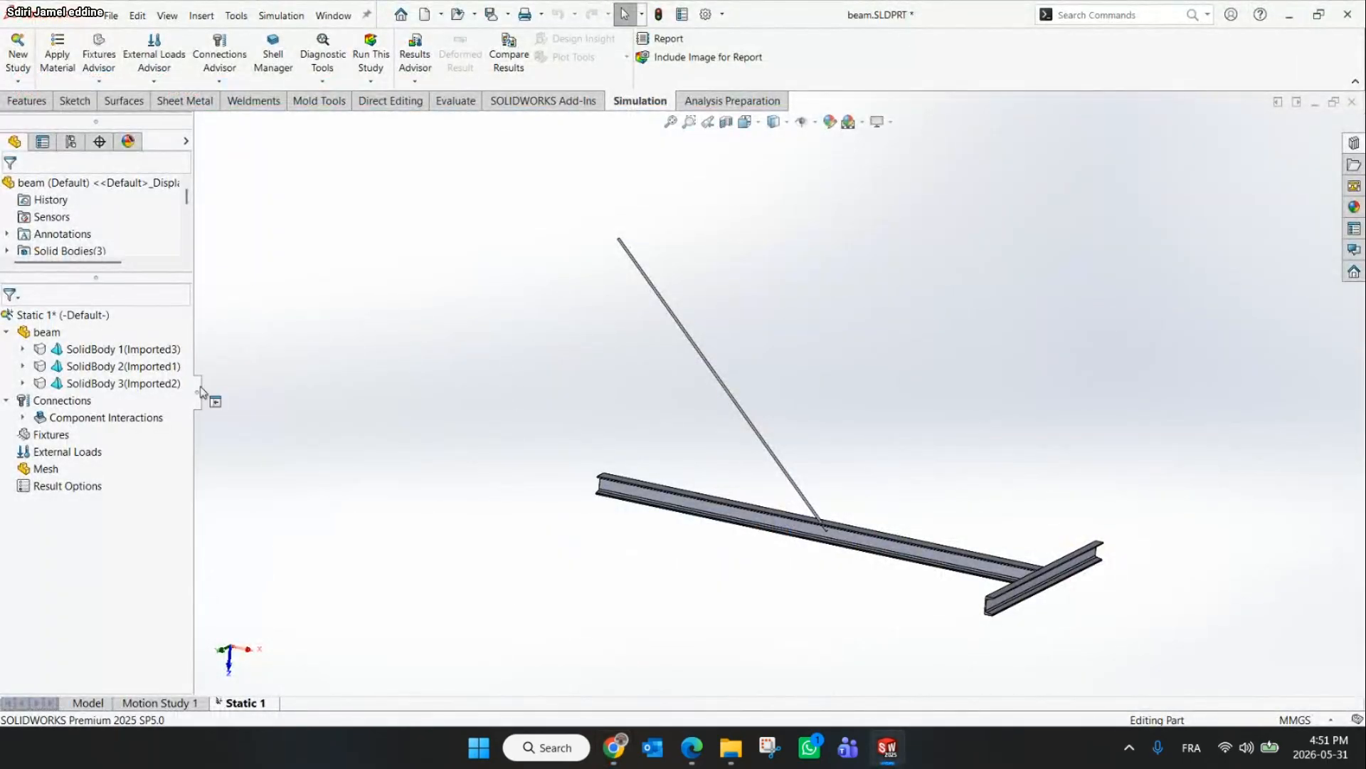
pyautogui.moveTo(202, 391); pyautogui.dragTo(313, 391)
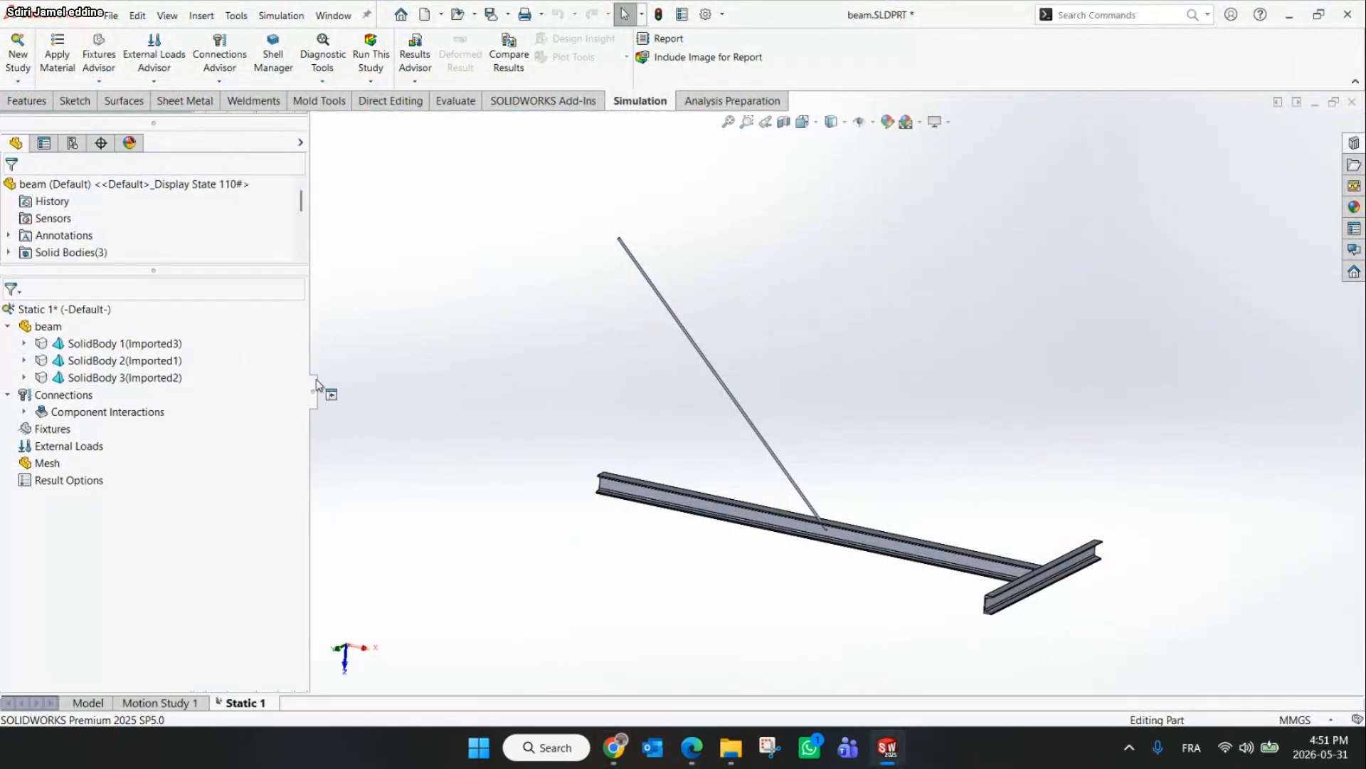
pyautogui.click(118, 349)
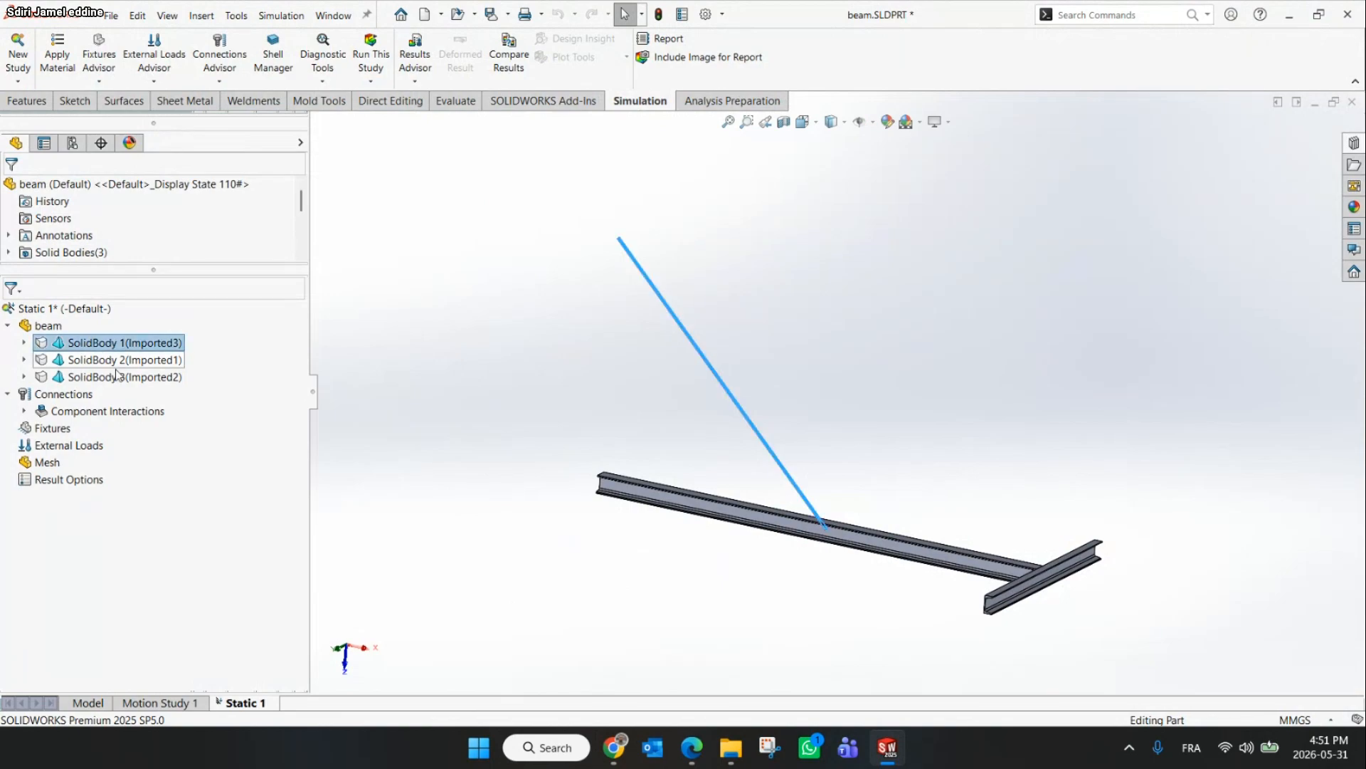
pyautogui.keyDown('shift'); pyautogui.click(121, 378); pyautogui.keyUp('shift')
pyautogui.rightClick(122, 380)
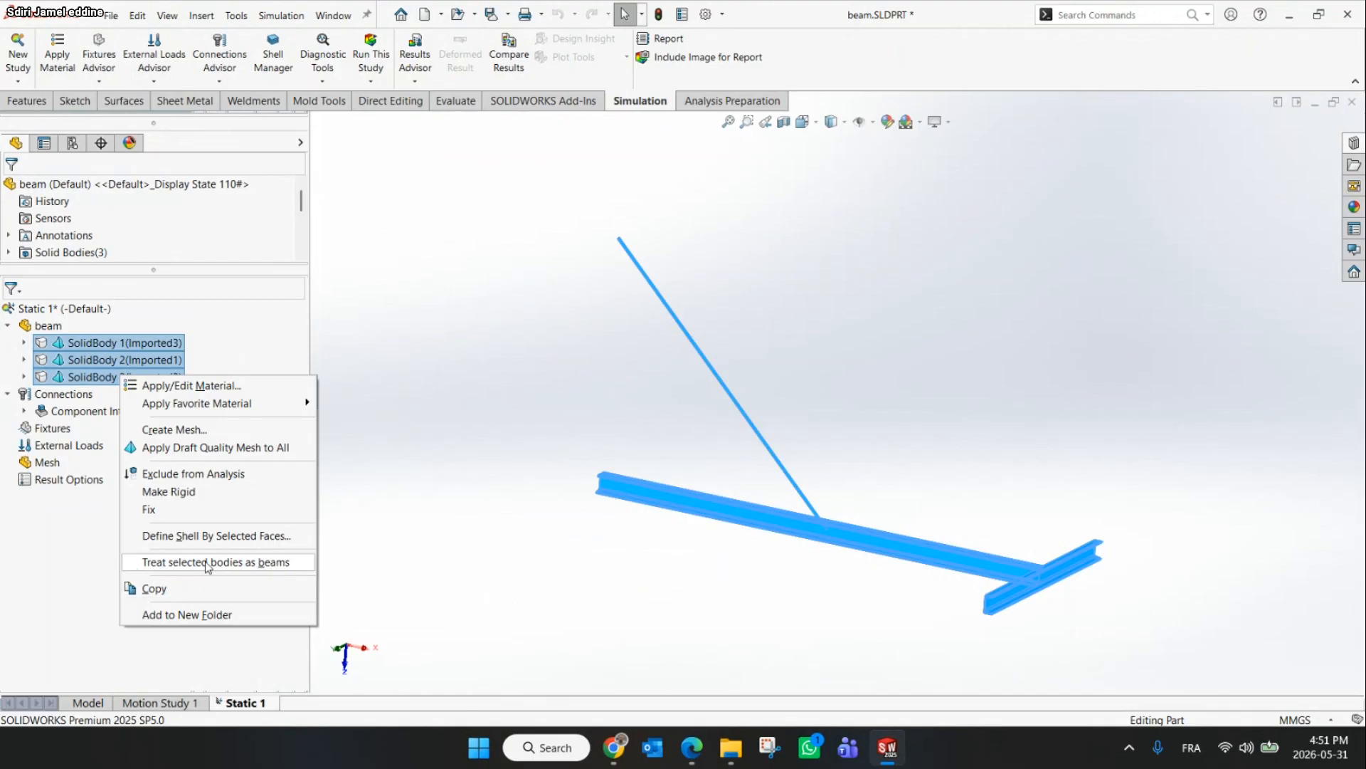
pyautogui.click(262, 563)
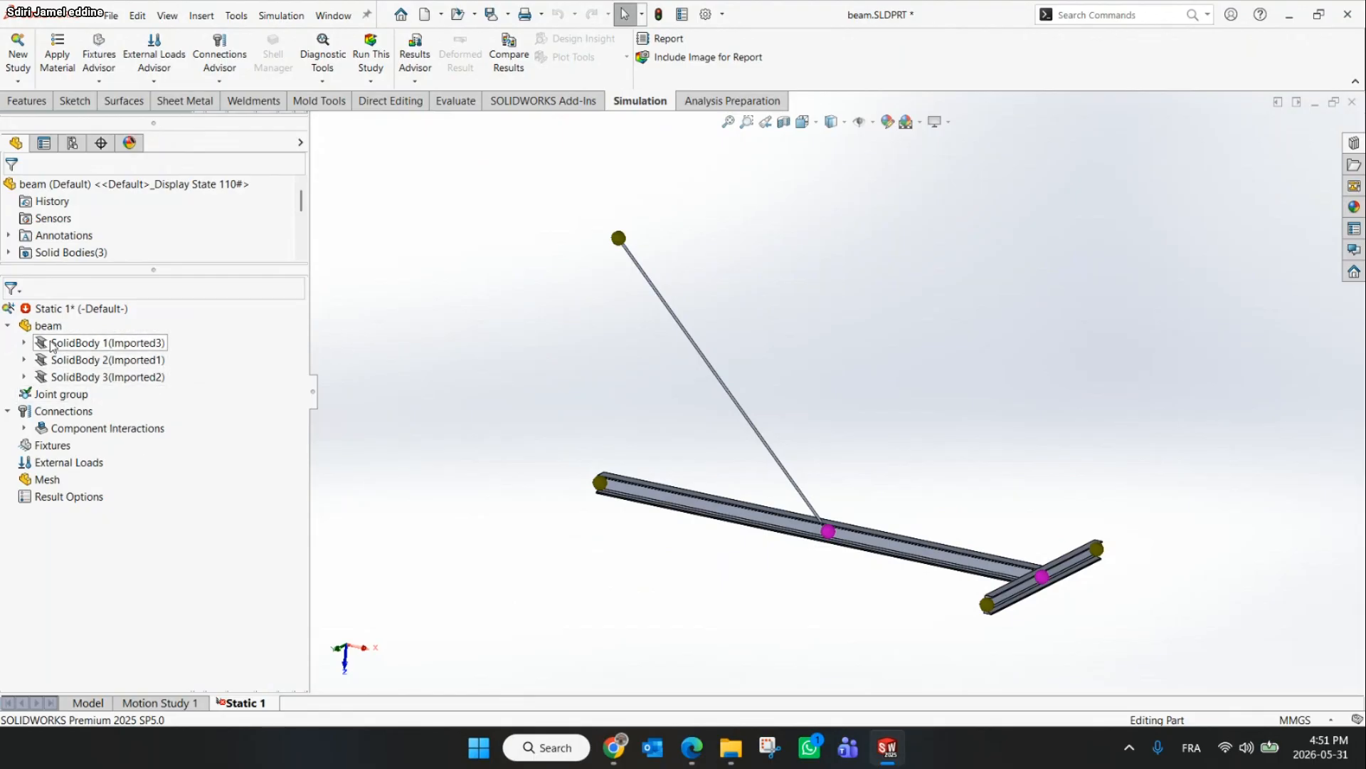
# Redefine SolidBody 1, the inclined rod, as a truss instead of a beam
pyautogui.click(656, 295)
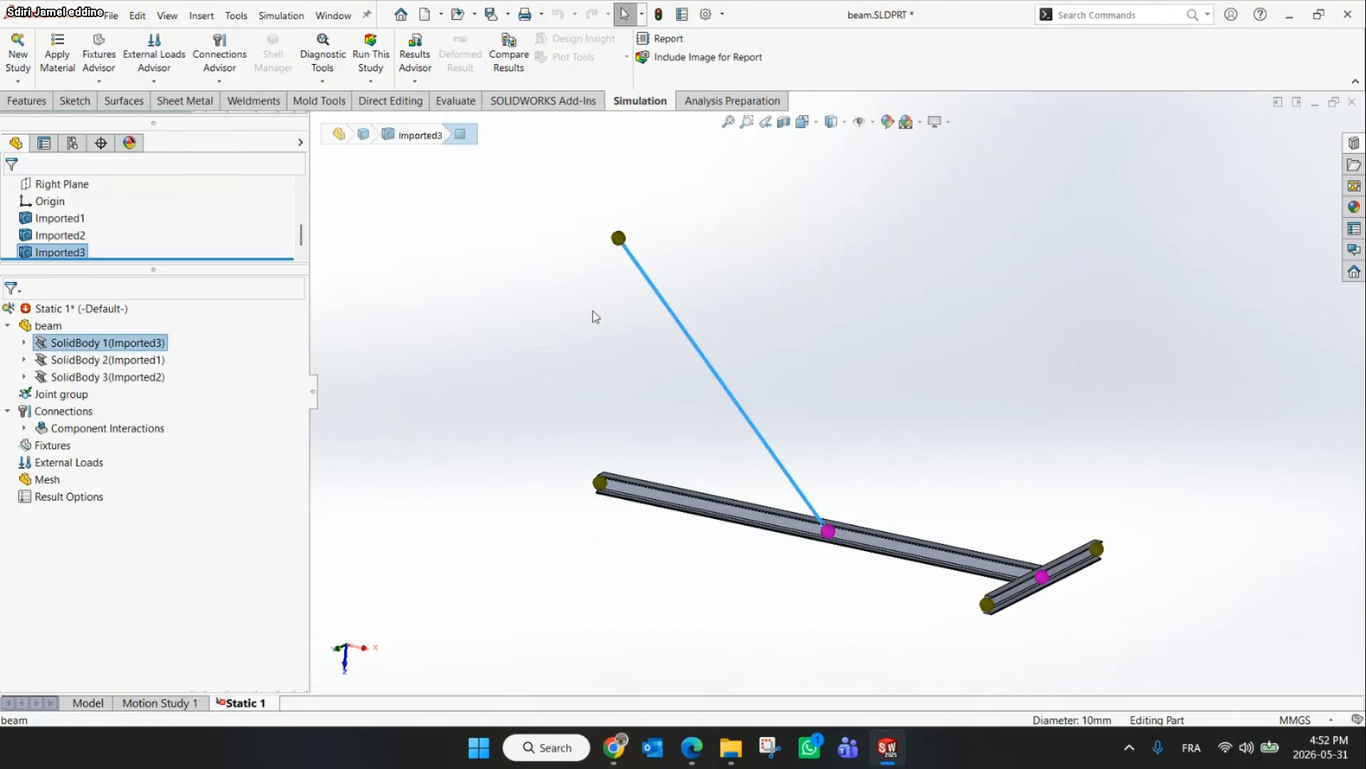
pyautogui.rightClick(96, 345)
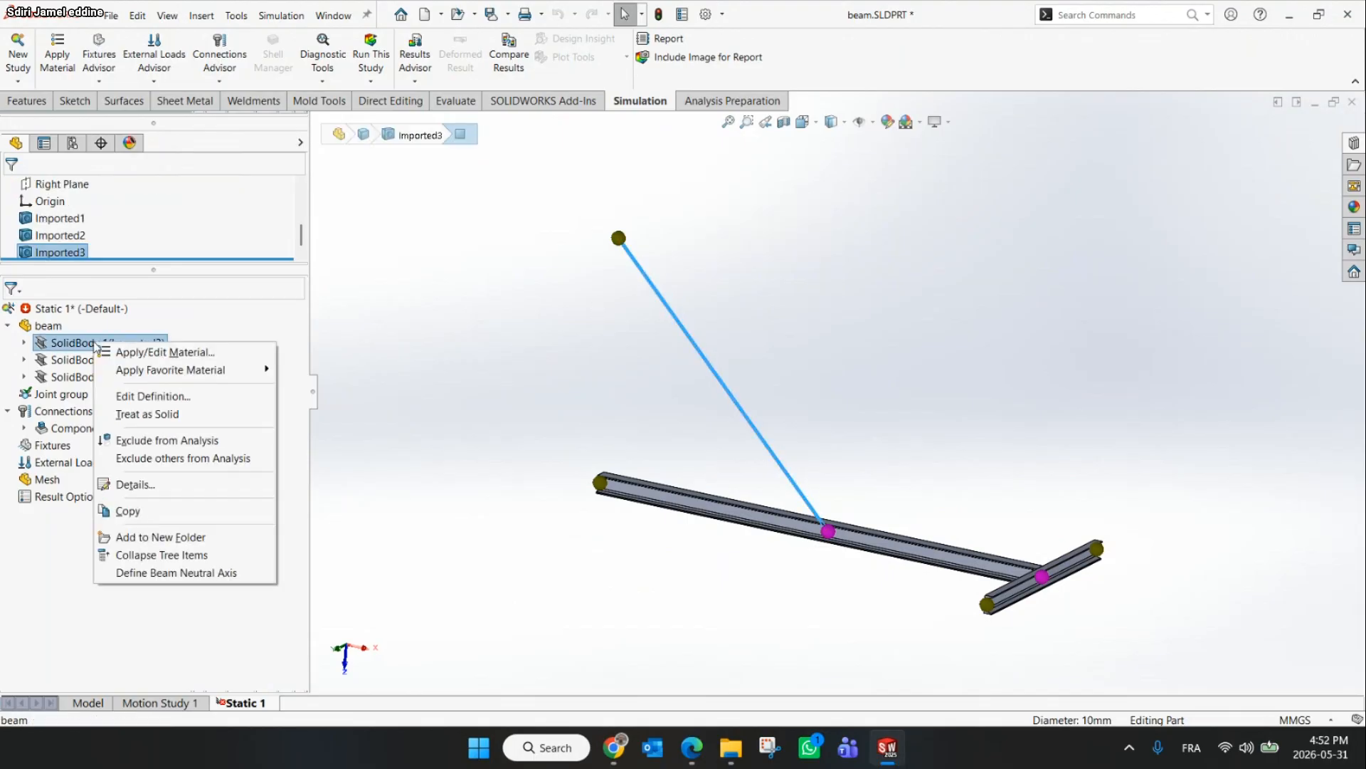
pyautogui.click(168, 399)
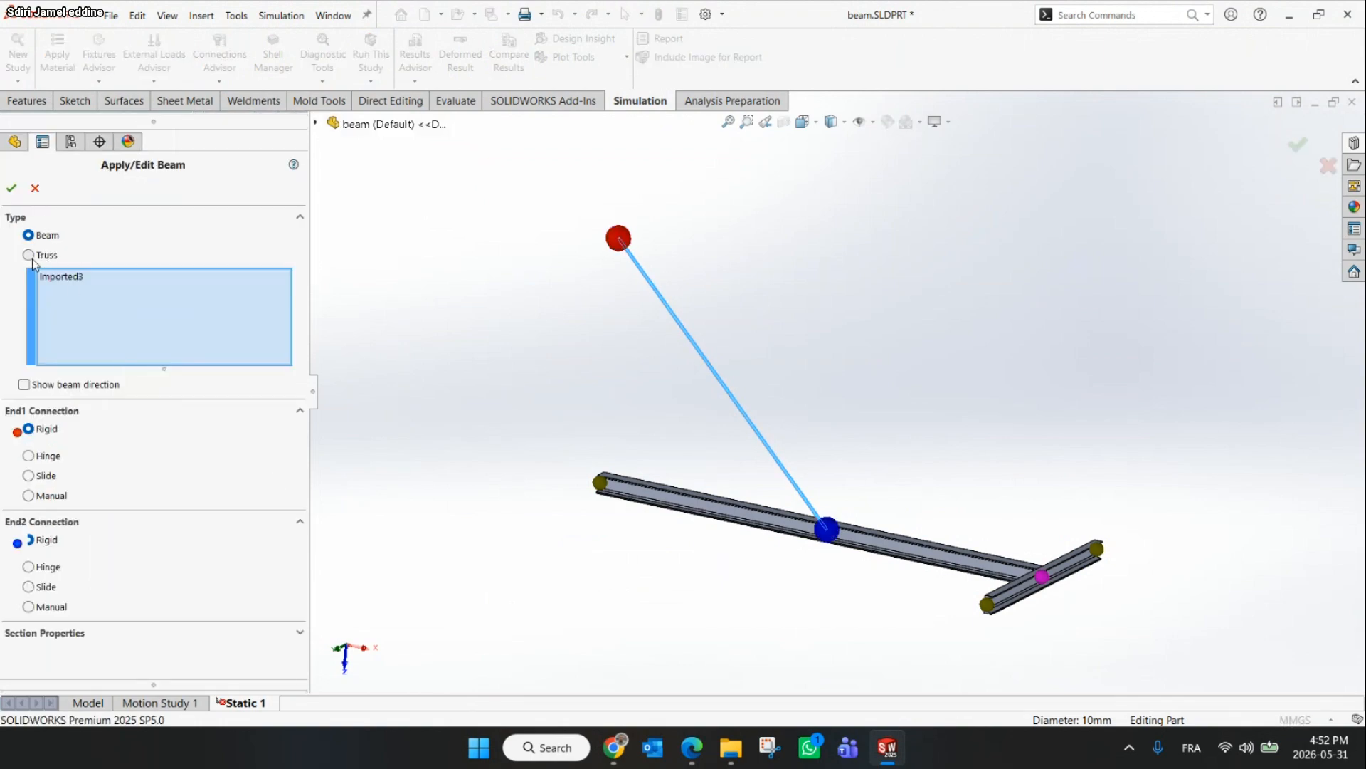
pyautogui.click(28, 255)
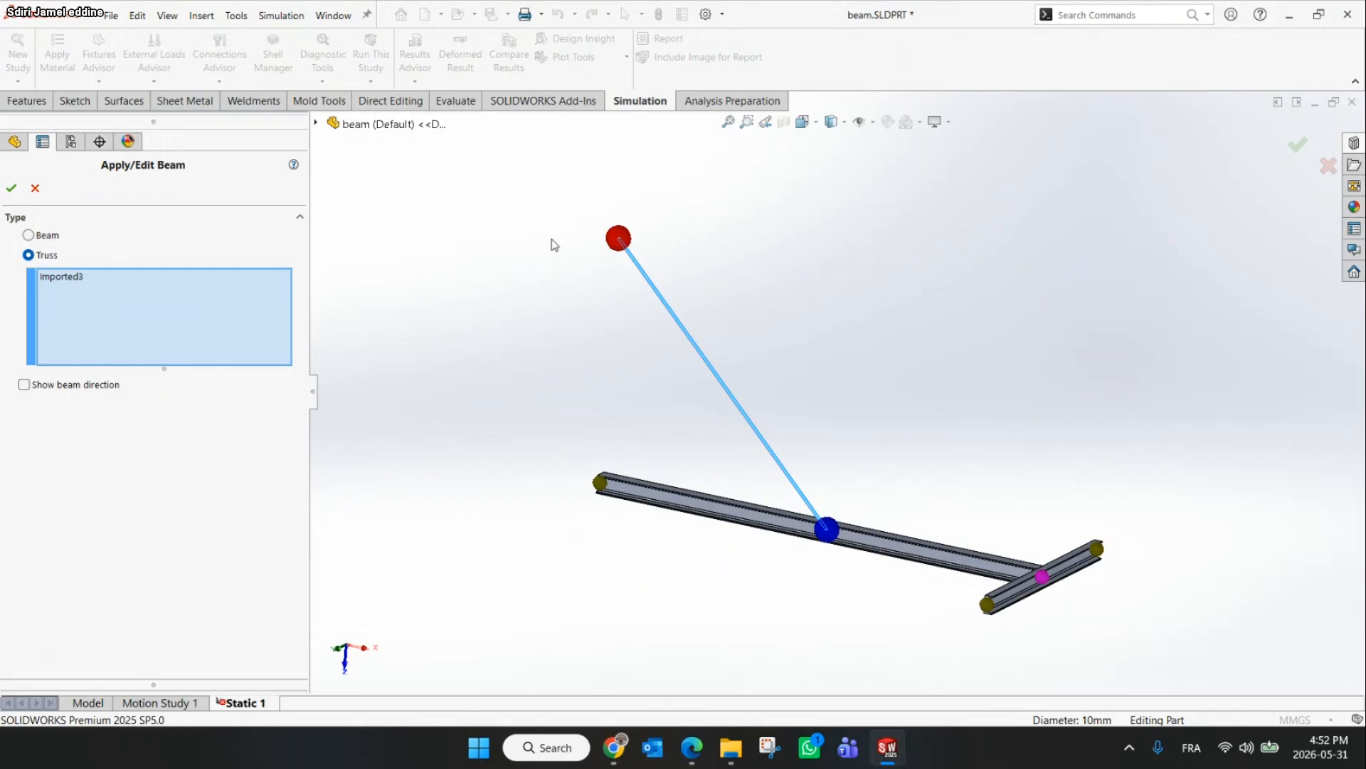
pyautogui.click(12, 189)
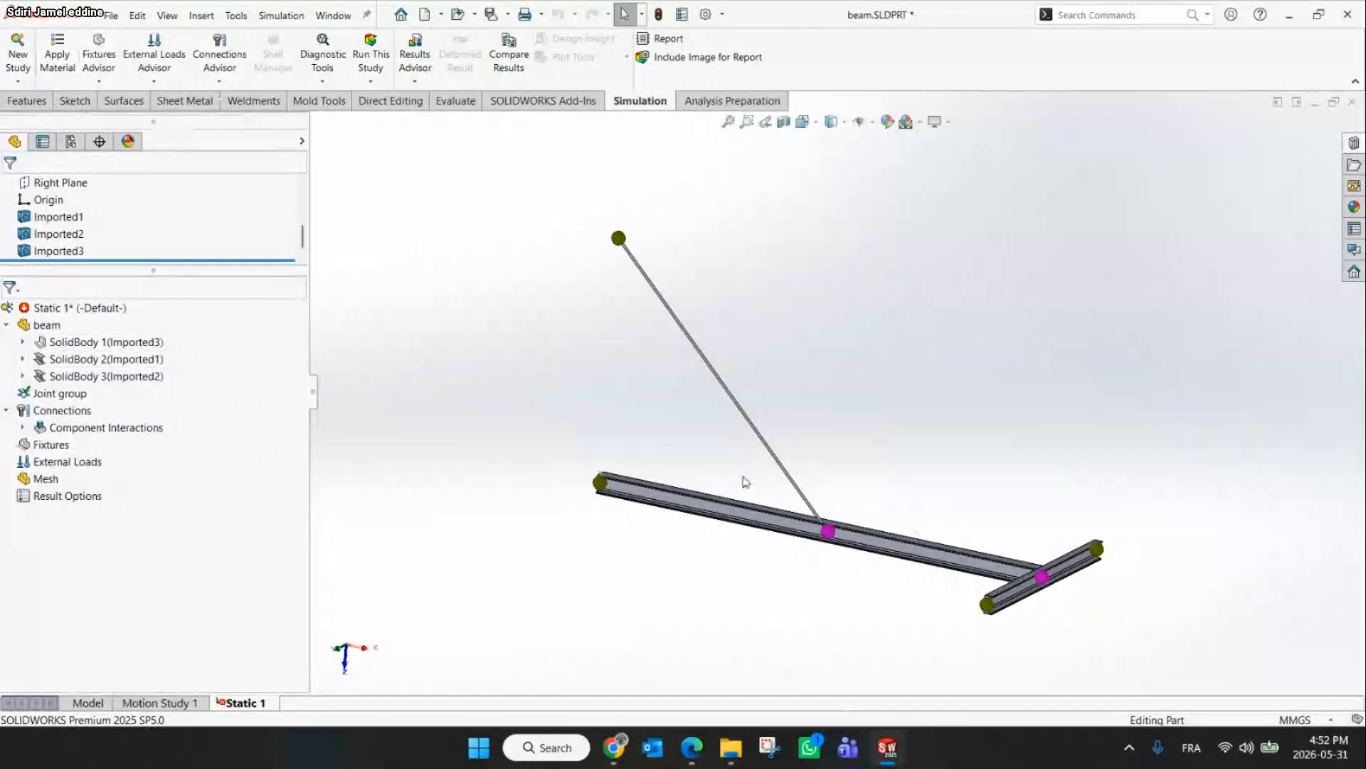
# Apply AISI 1020 steel as the material for all beam bodies
pyautogui.click(59, 76)
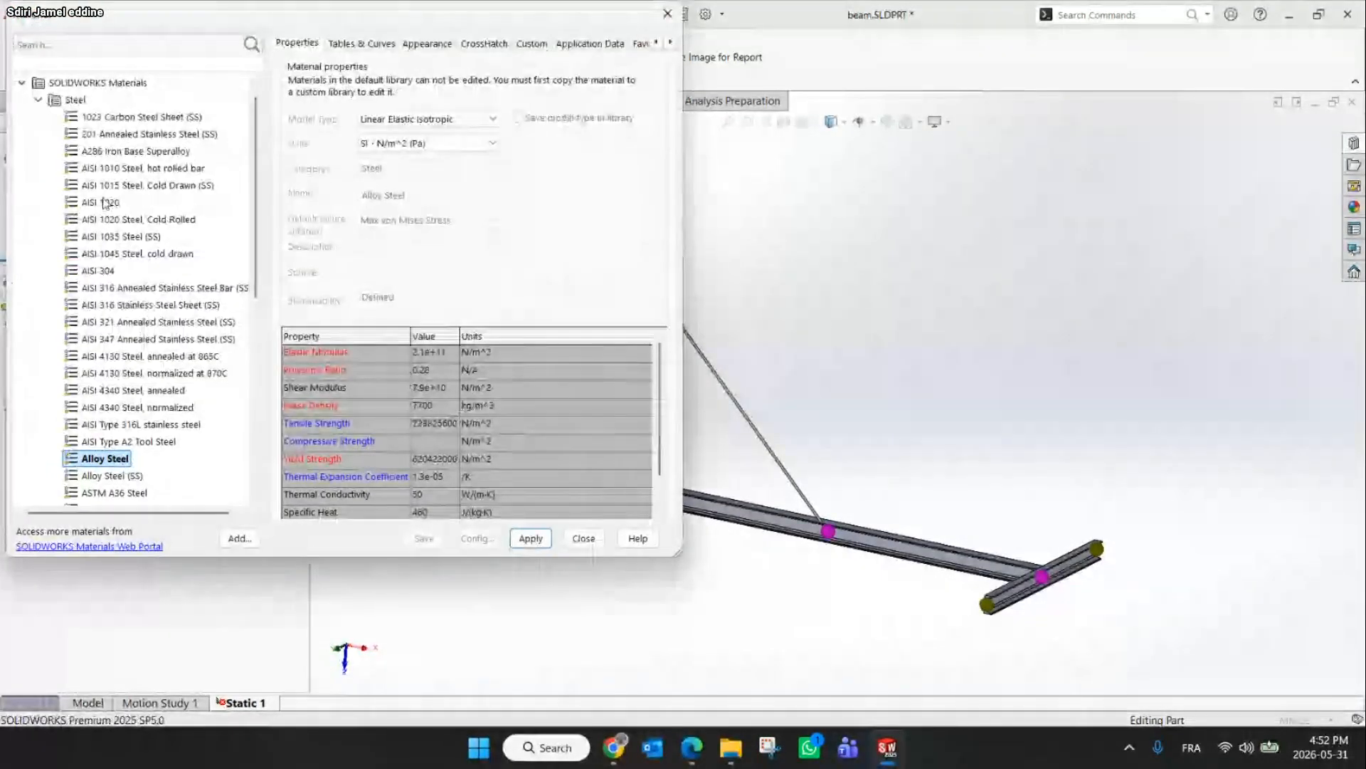
pyautogui.click(102, 202)
pyautogui.click(530, 538)
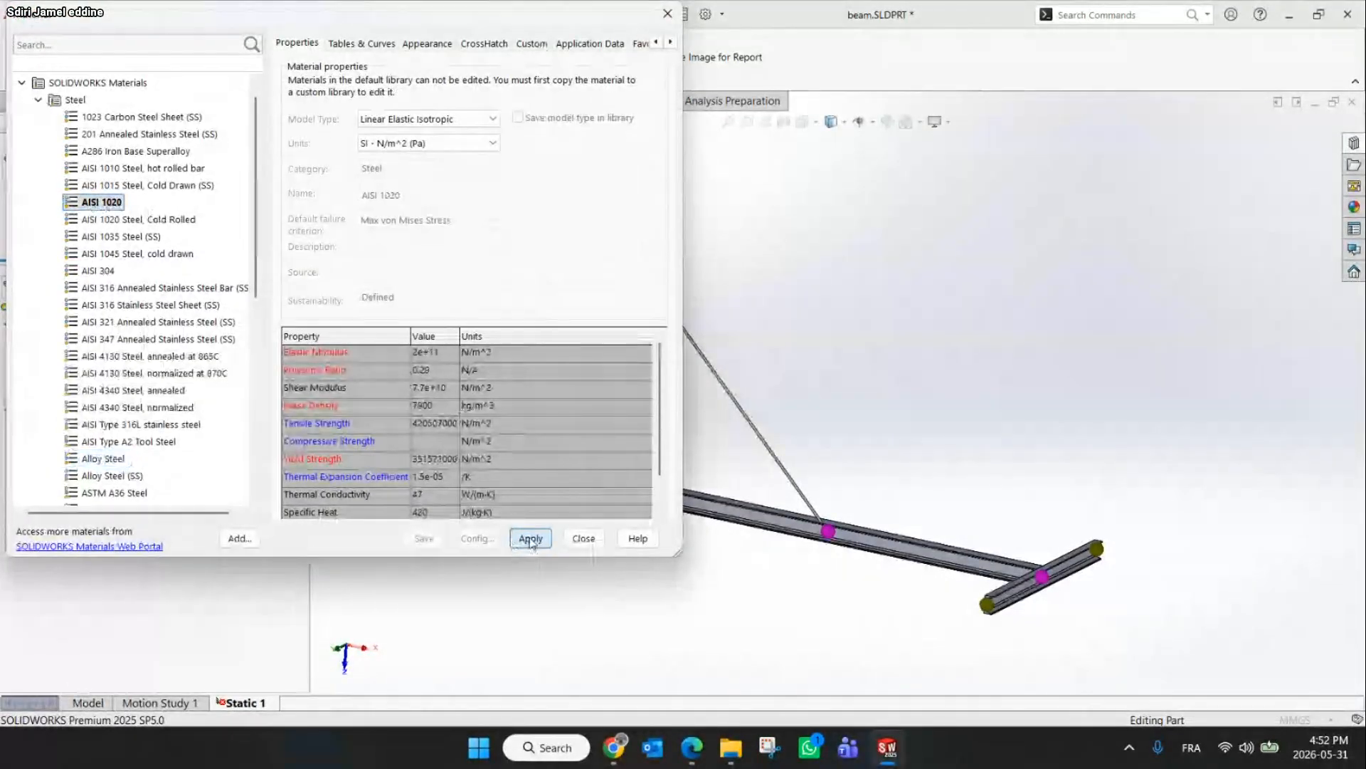
pyautogui.click(583, 540)
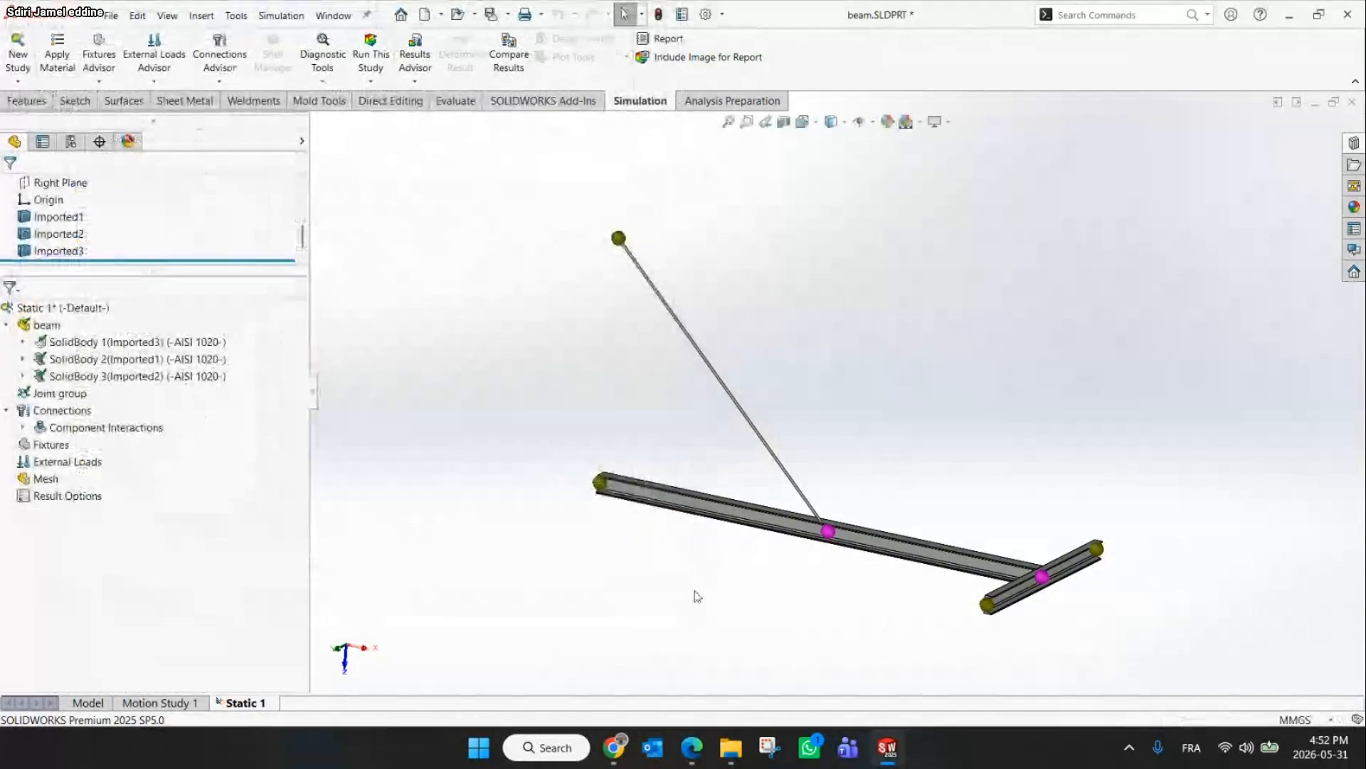
# Review the beam instructions slide again and rotate the beam model to inspect the joints
pyautogui.click(617, 746)
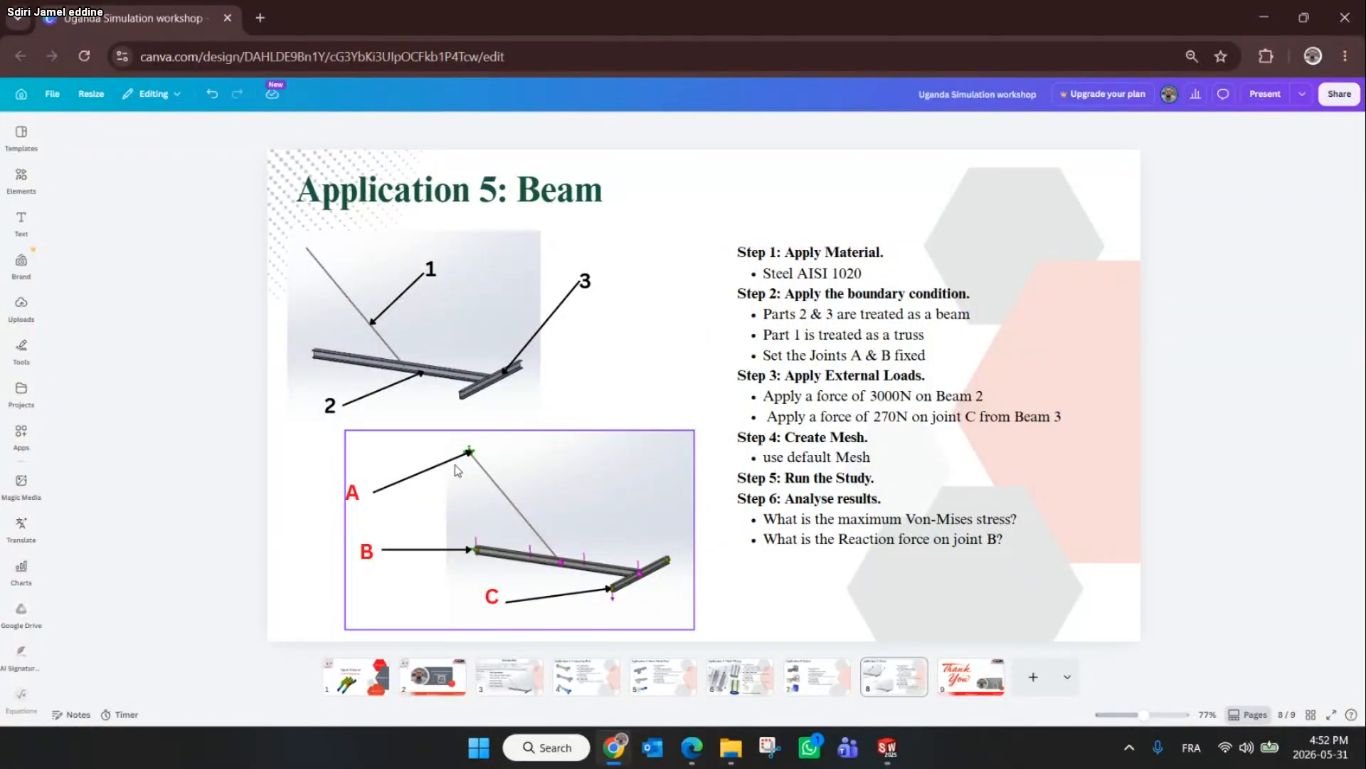
pyautogui.click(1263, 10)
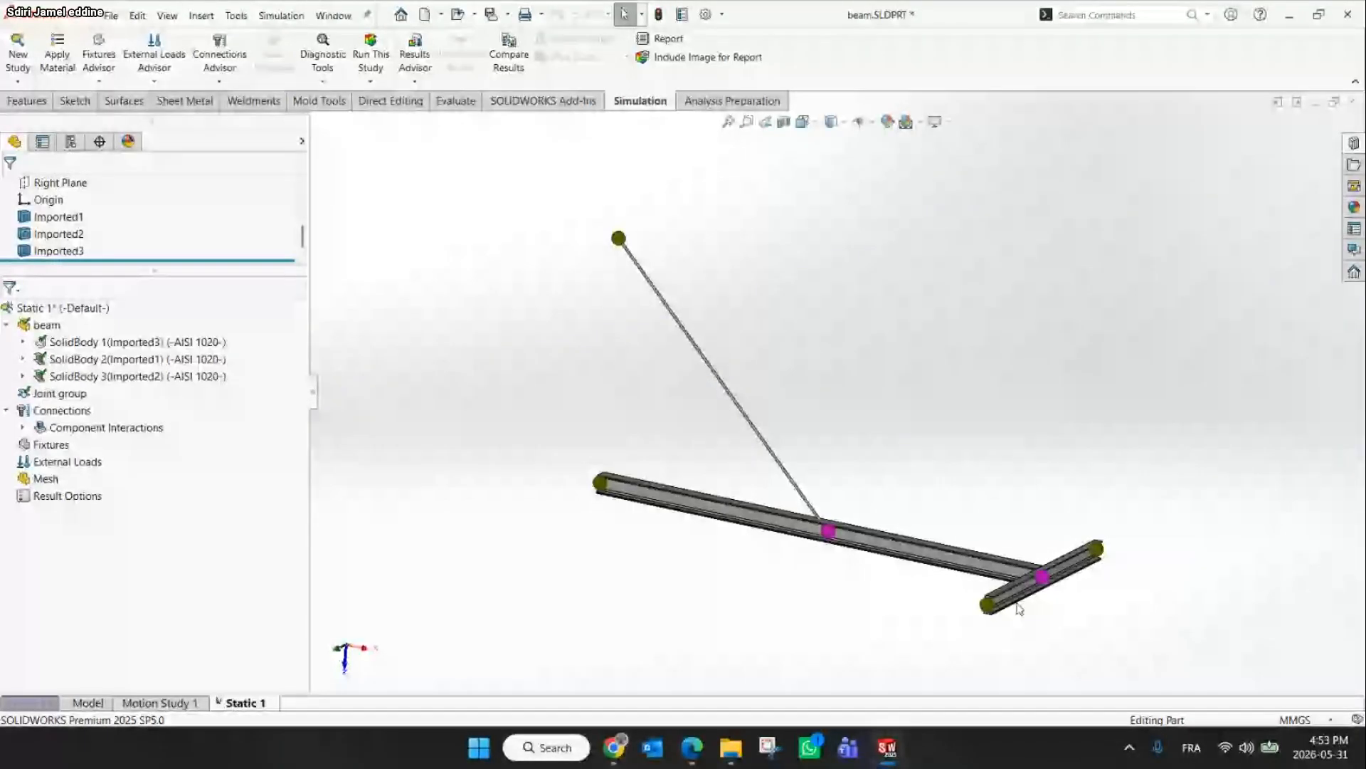
pyautogui.moveTo(1019, 608); pyautogui.dragTo(1066, 578, button='middle')
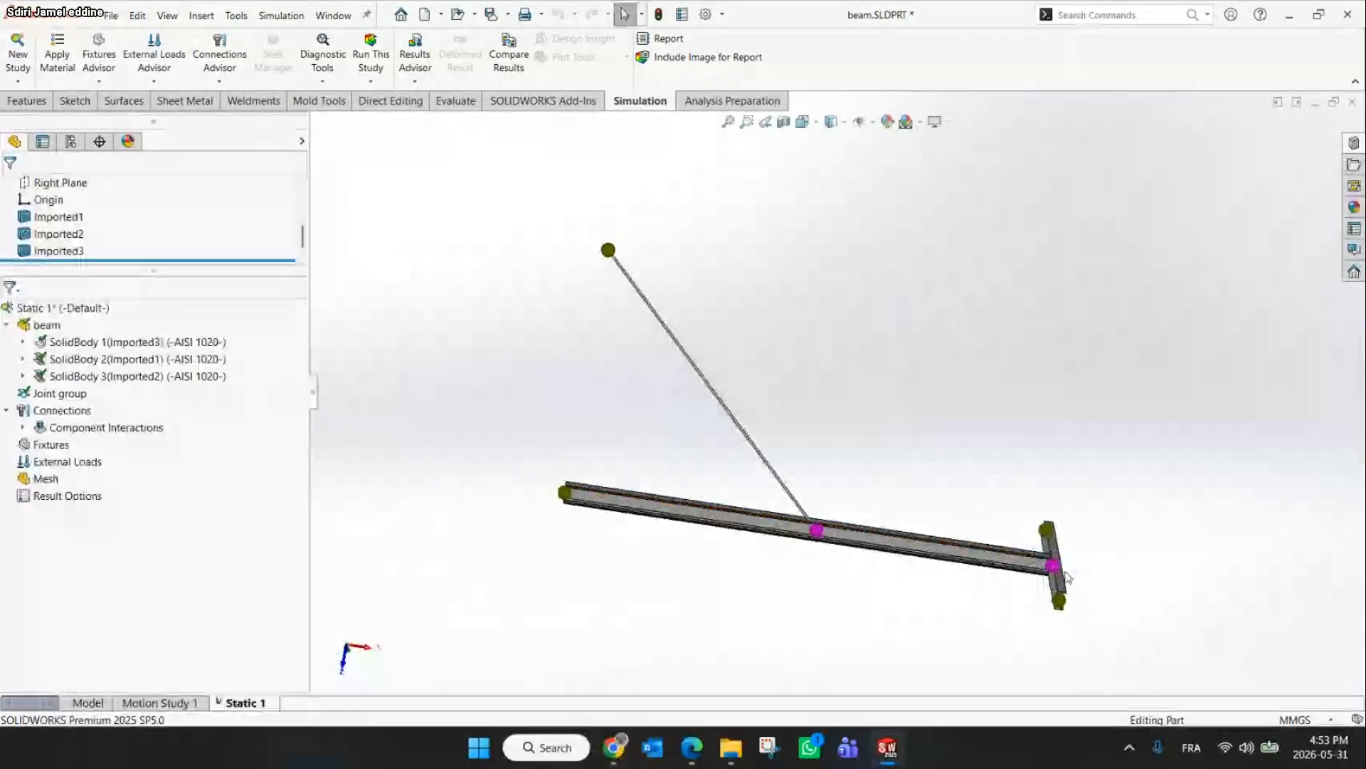
# Fix joints A and B, the free end of the long beam and the top end of the inclined rod, with Fixed Geometry
pyautogui.scroll(-5, 1066, 578)
pyautogui.scroll(3, 943, 498)
pyautogui.scroll(3, 583, 419)
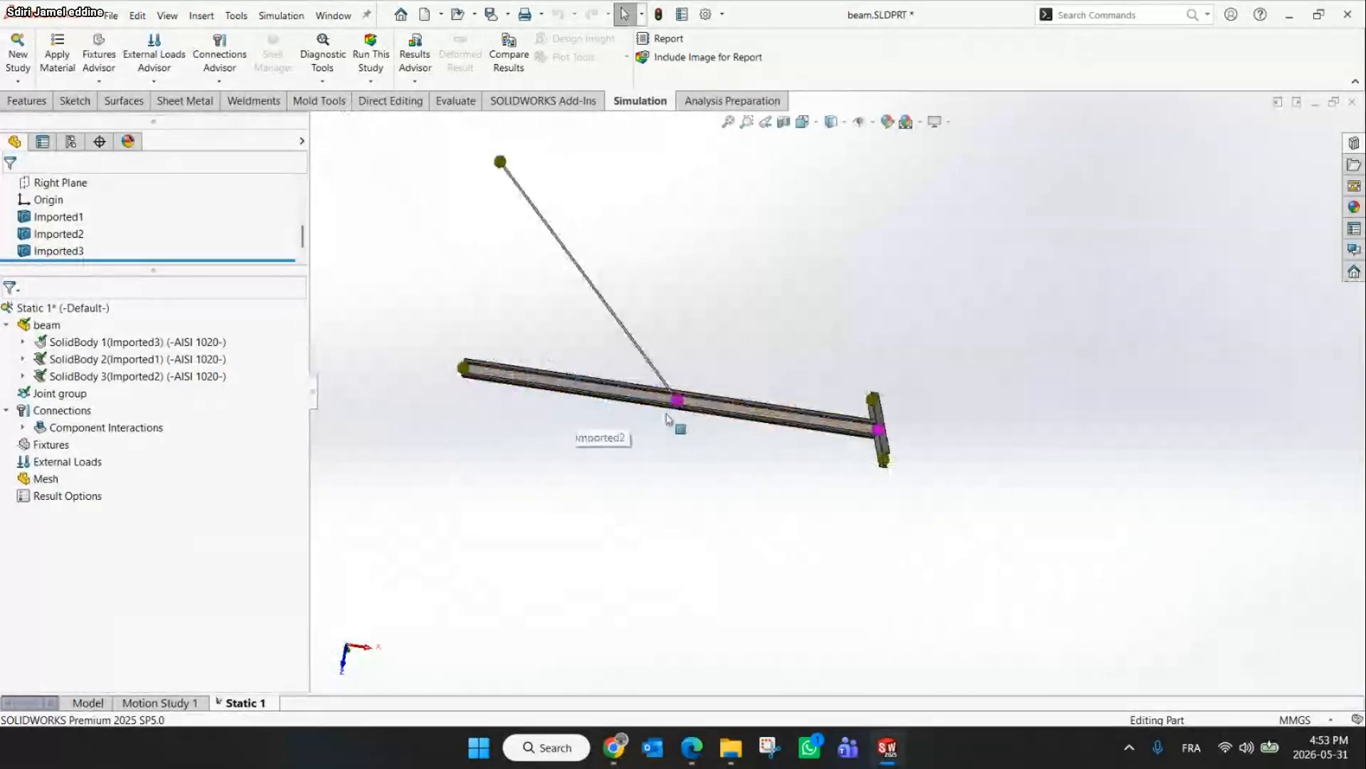
pyautogui.scroll(-3, 890, 425)
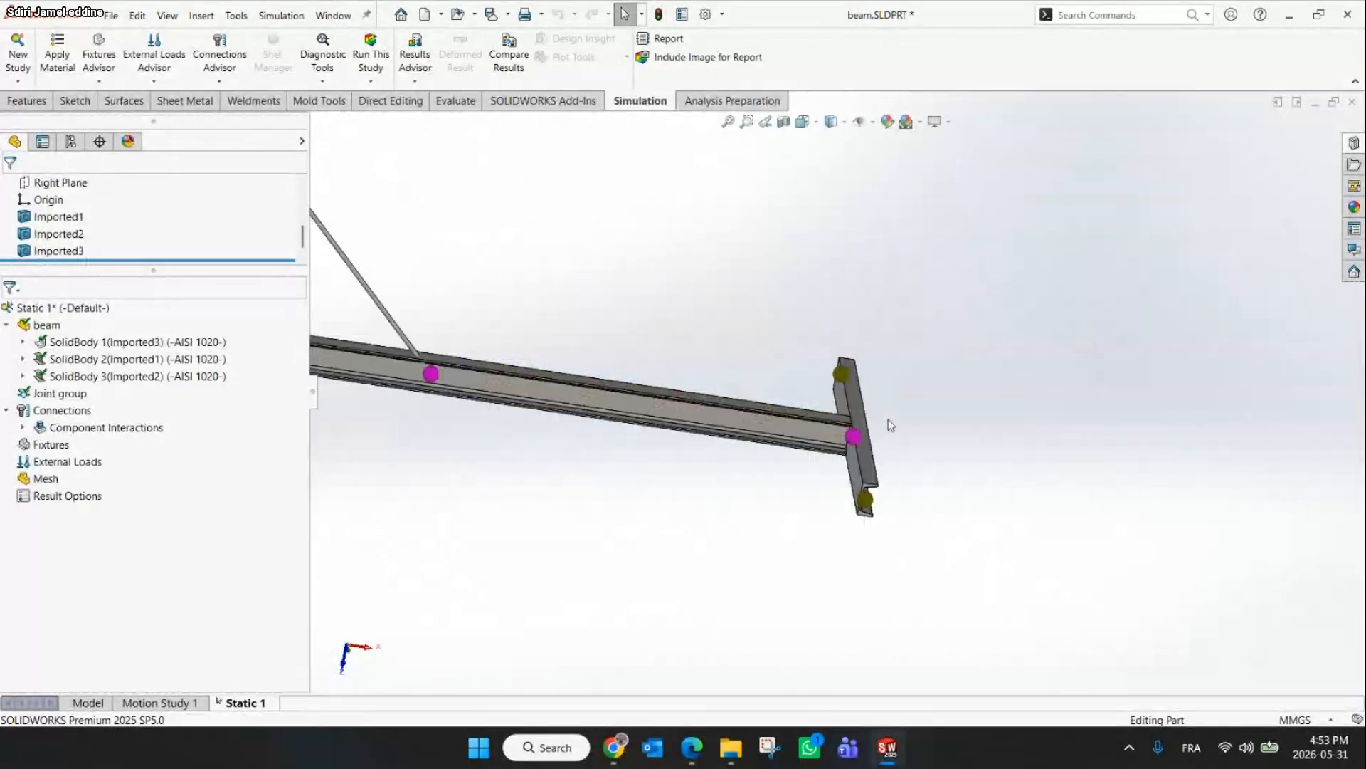
pyautogui.moveTo(857, 437); pyautogui.dragTo(775, 490, button='middle')
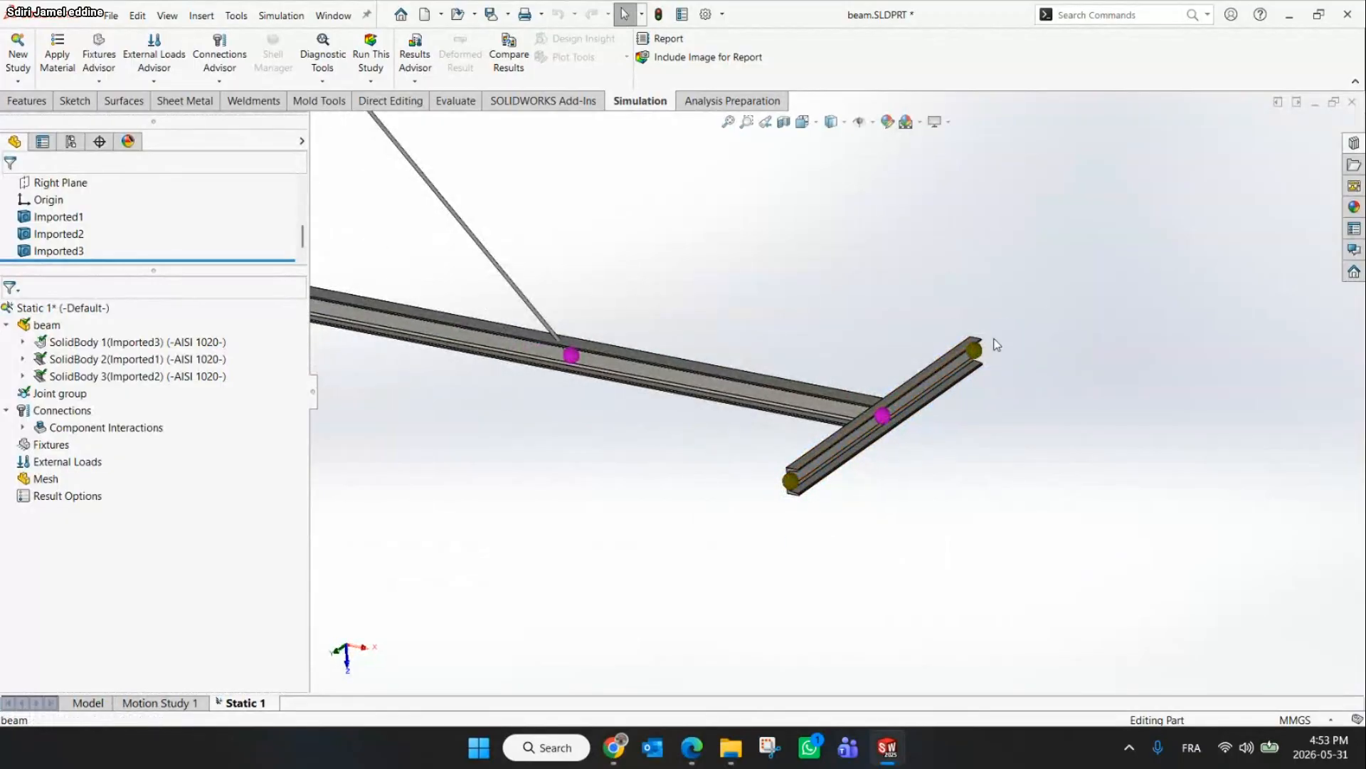
pyautogui.scroll(2, 996, 345)
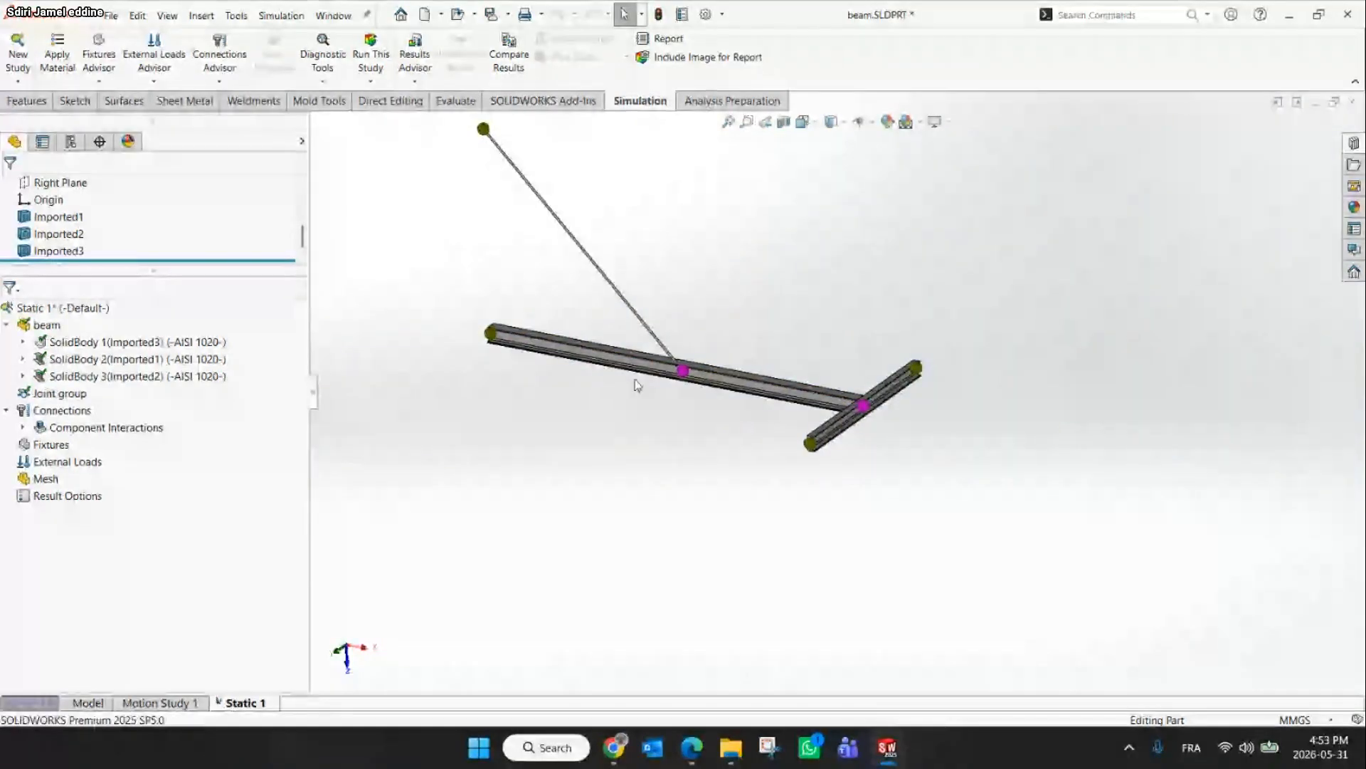
pyautogui.scroll(-2, 634, 387)
pyautogui.moveTo(632, 388); pyautogui.dragTo(638, 377, button='middle')
pyautogui.scroll(4, 632, 375)
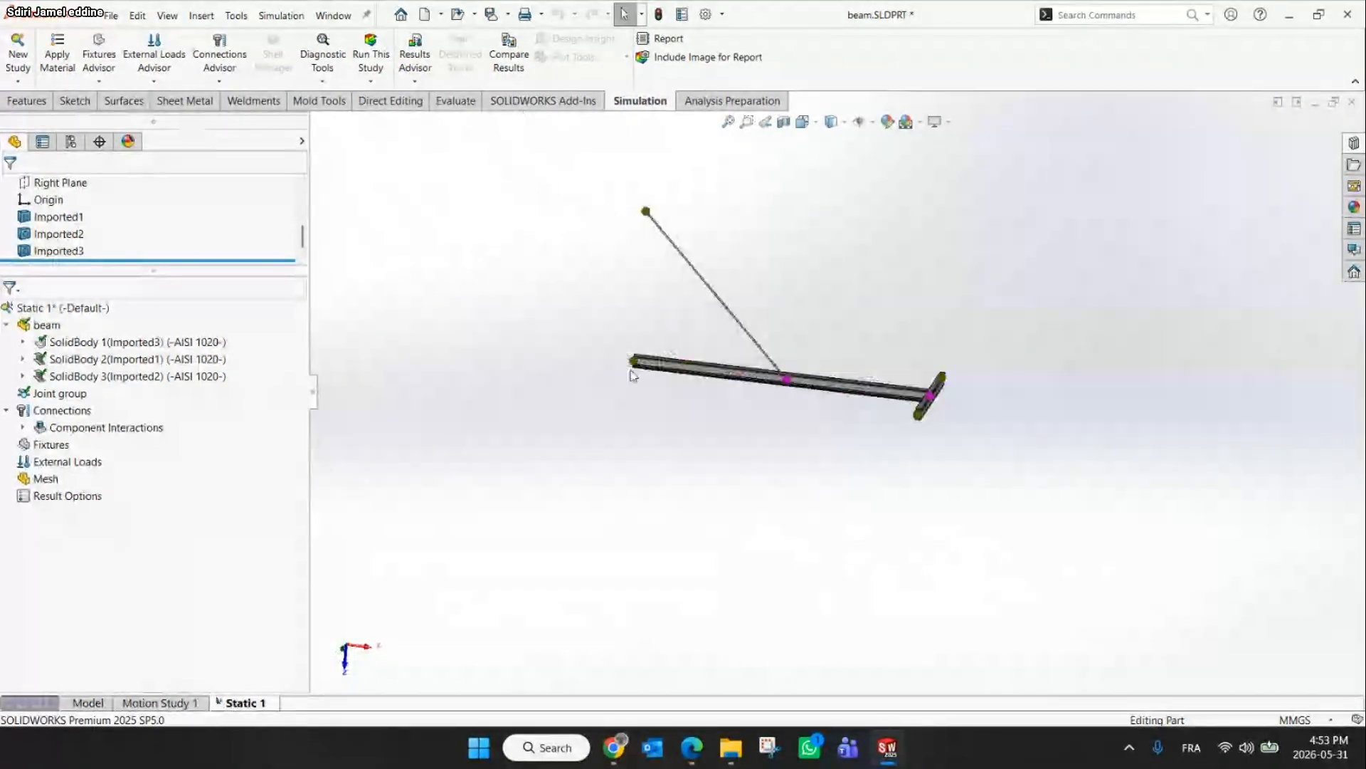
pyautogui.click(99, 80)
pyautogui.click(117, 117)
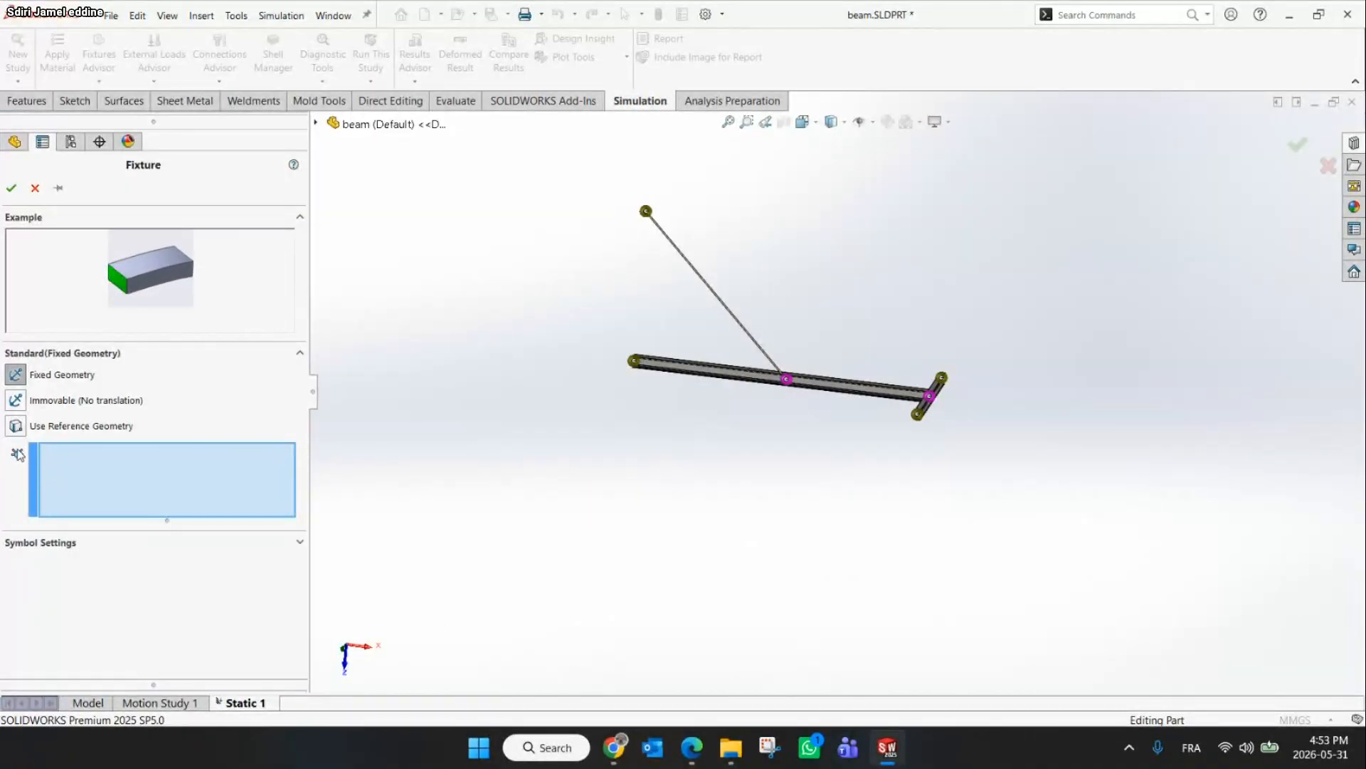
pyautogui.click(635, 360)
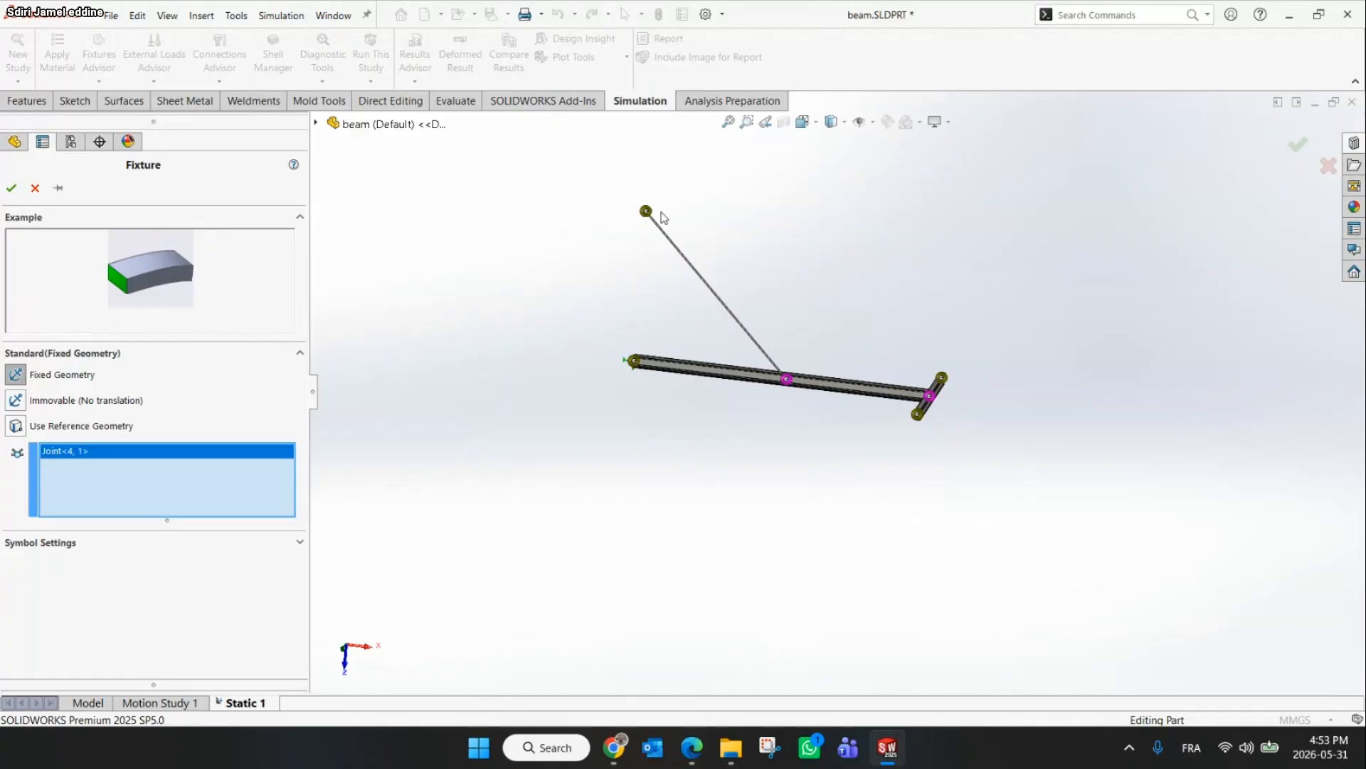
pyautogui.click(646, 211)
pyautogui.scroll(-5, 651, 215)
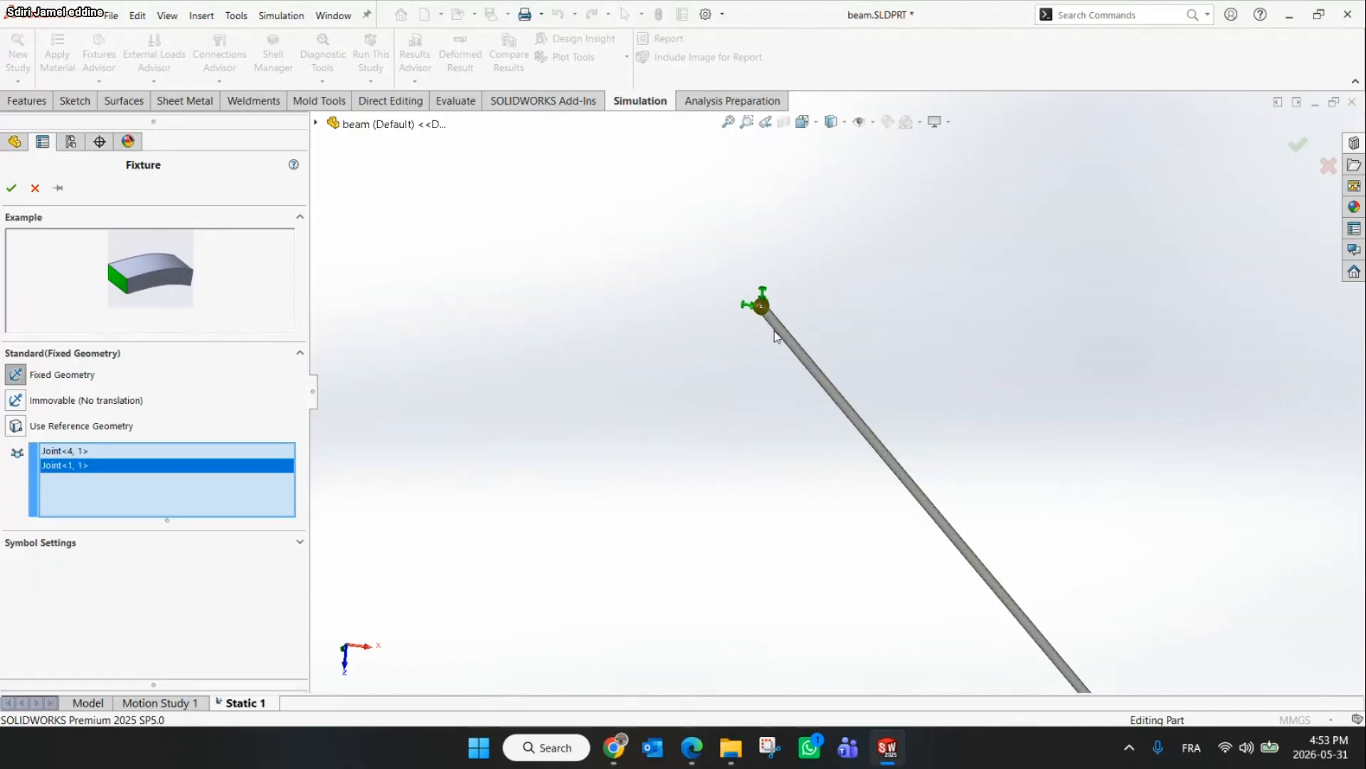
pyautogui.scroll(5, 783, 342)
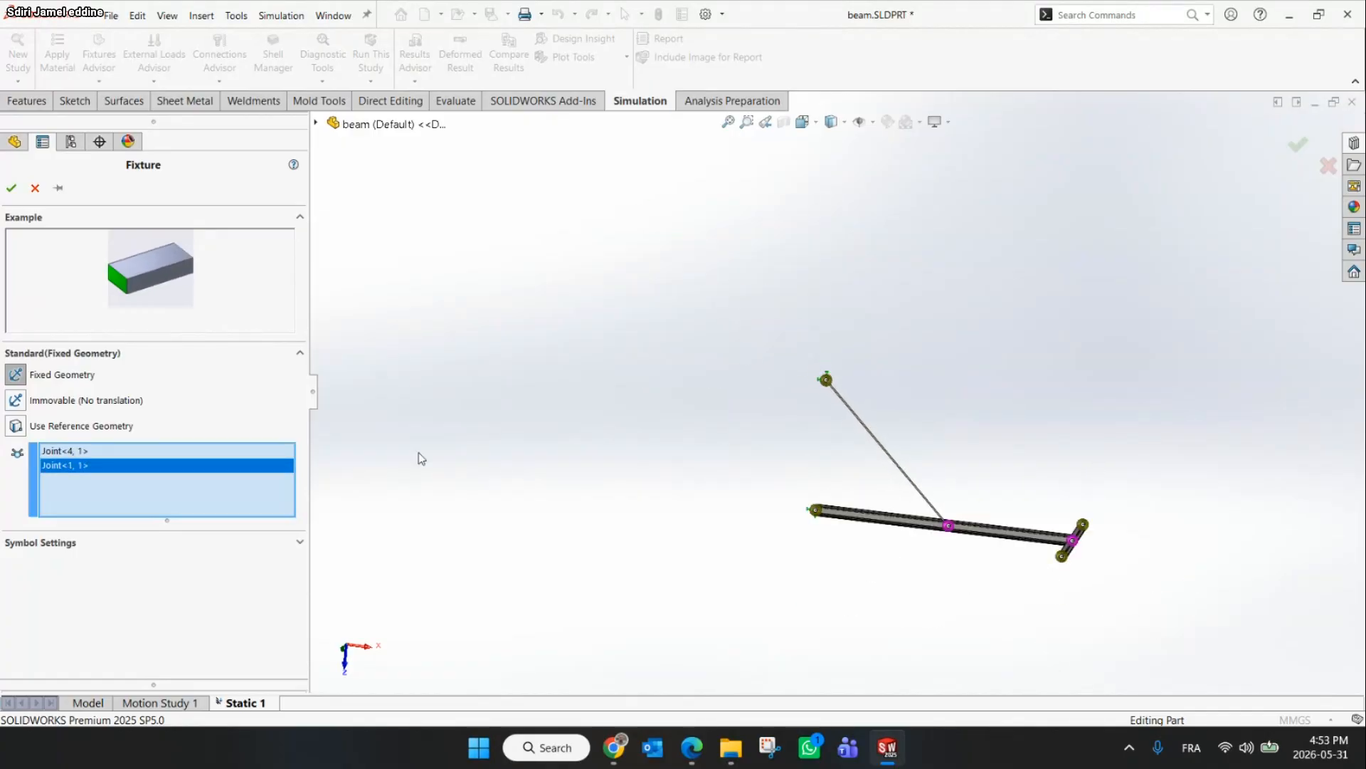
pyautogui.click(14, 187)
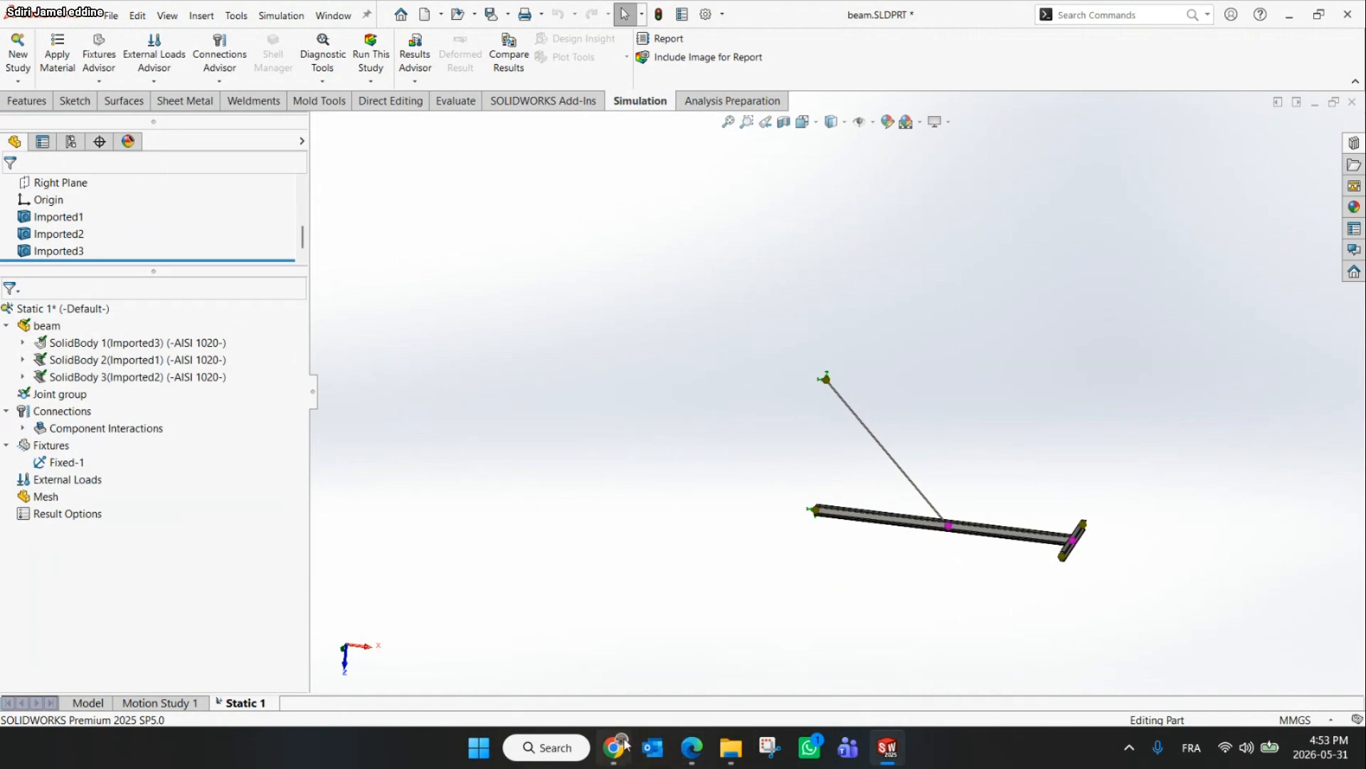
# Check the slide and start a Force load on beams, selecting beam 2, the long horizontal member, as the loaded beam
pyautogui.click(623, 745)
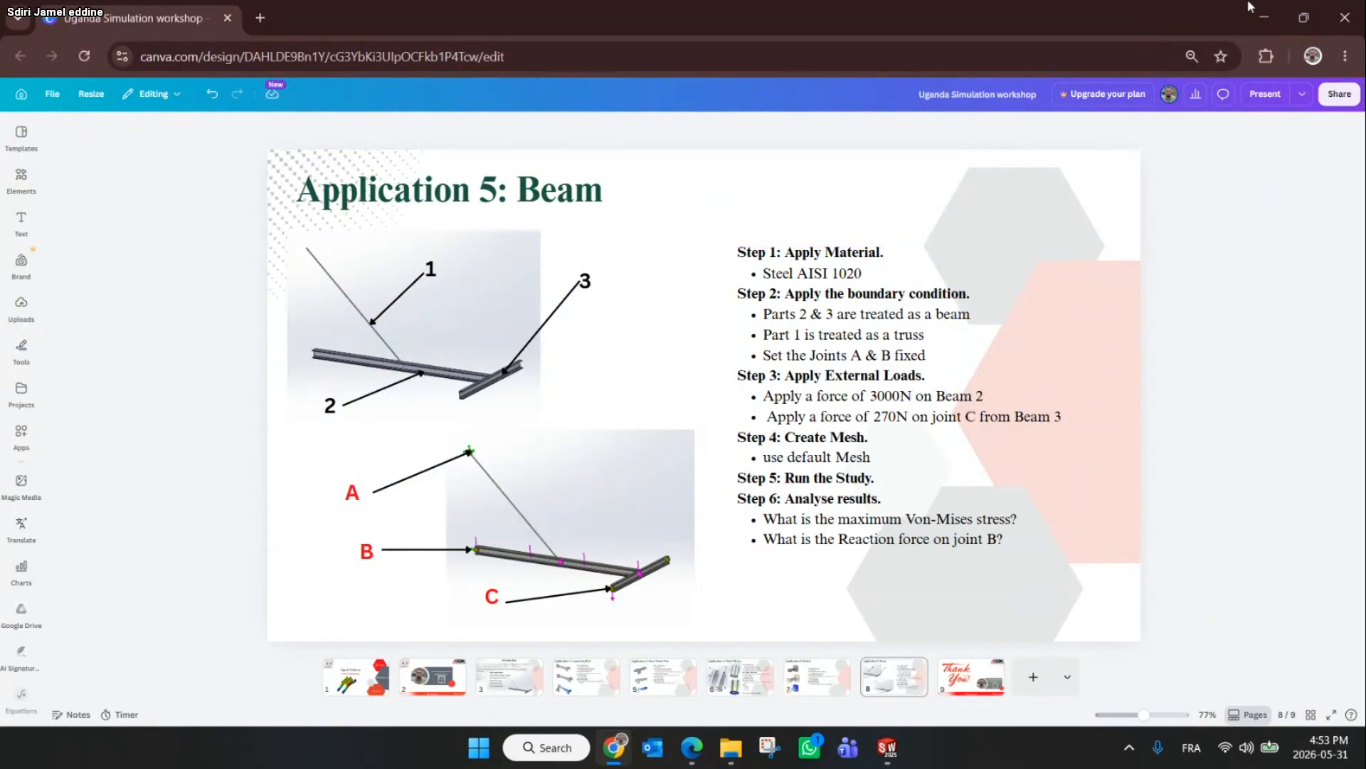
pyautogui.click(1277, 7)
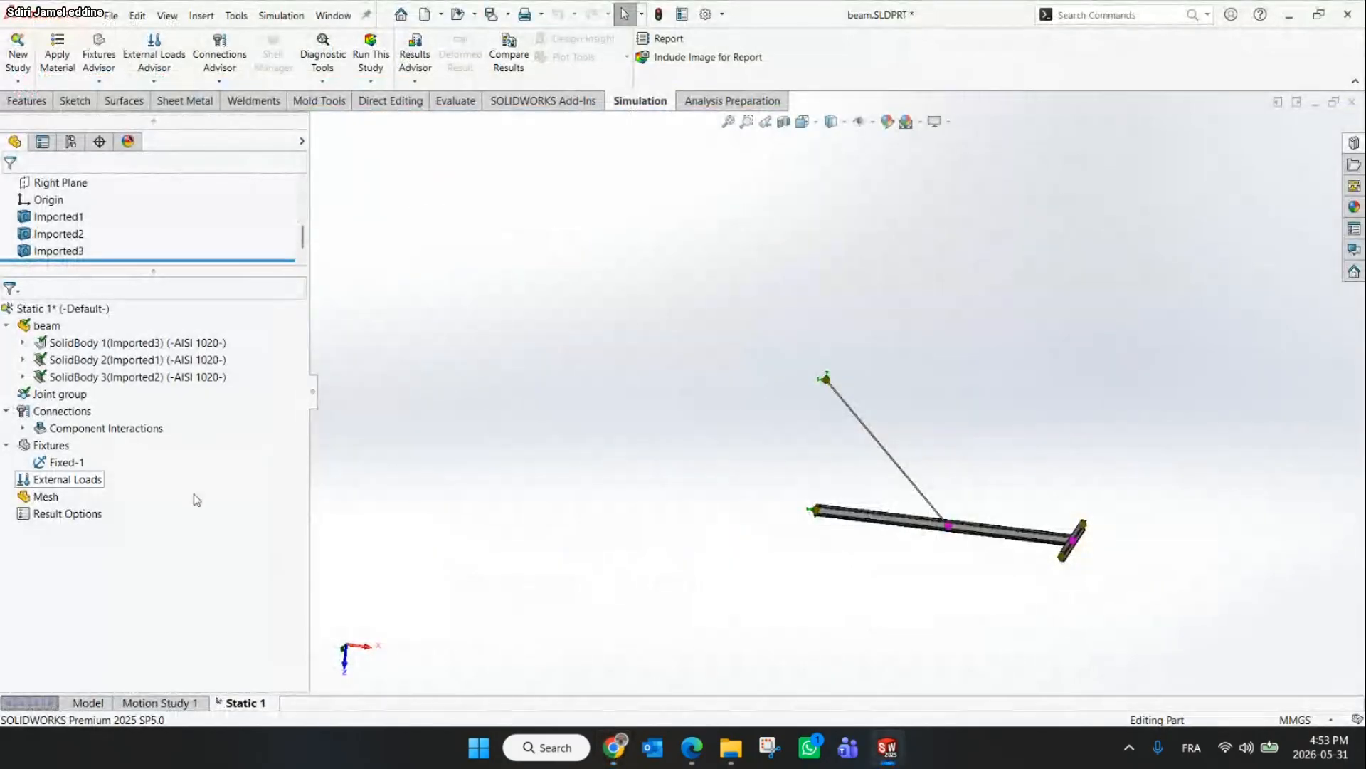
pyautogui.click(155, 84)
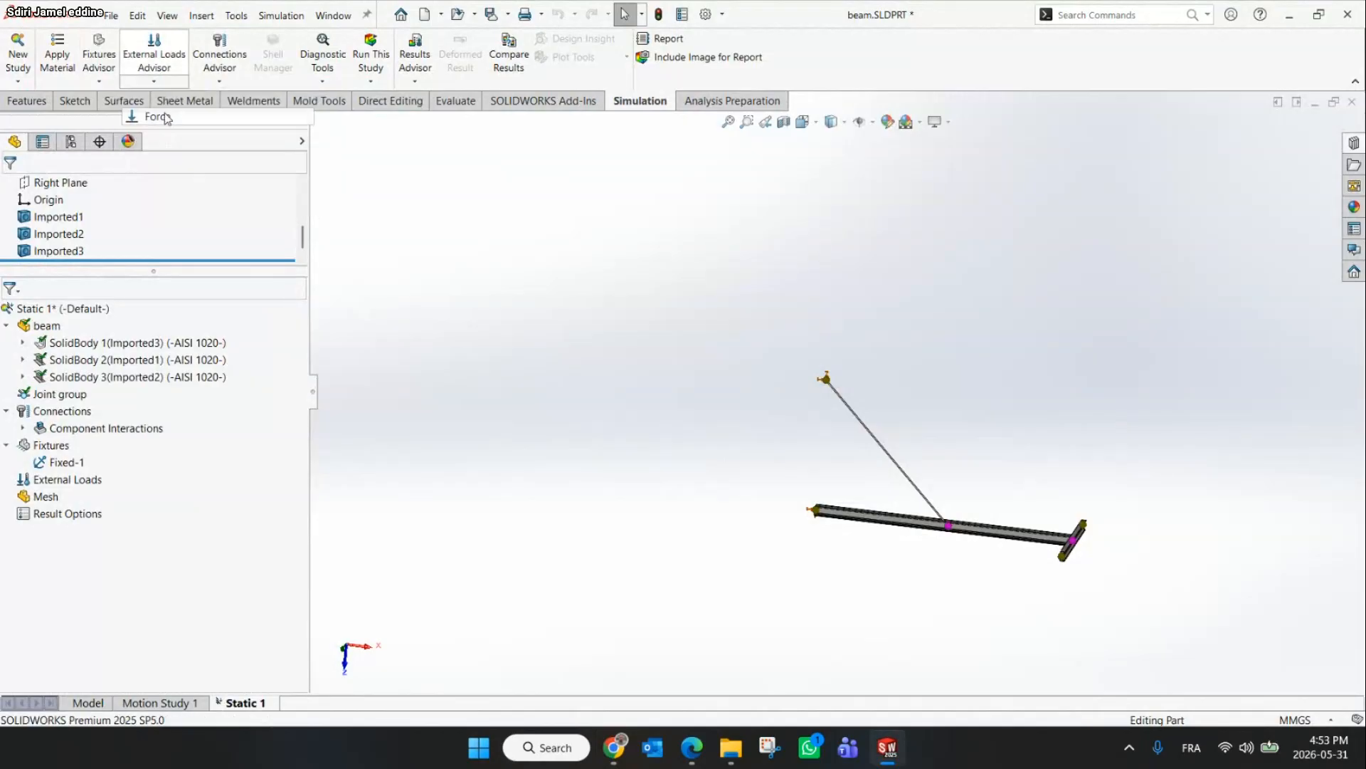
pyautogui.click(168, 113)
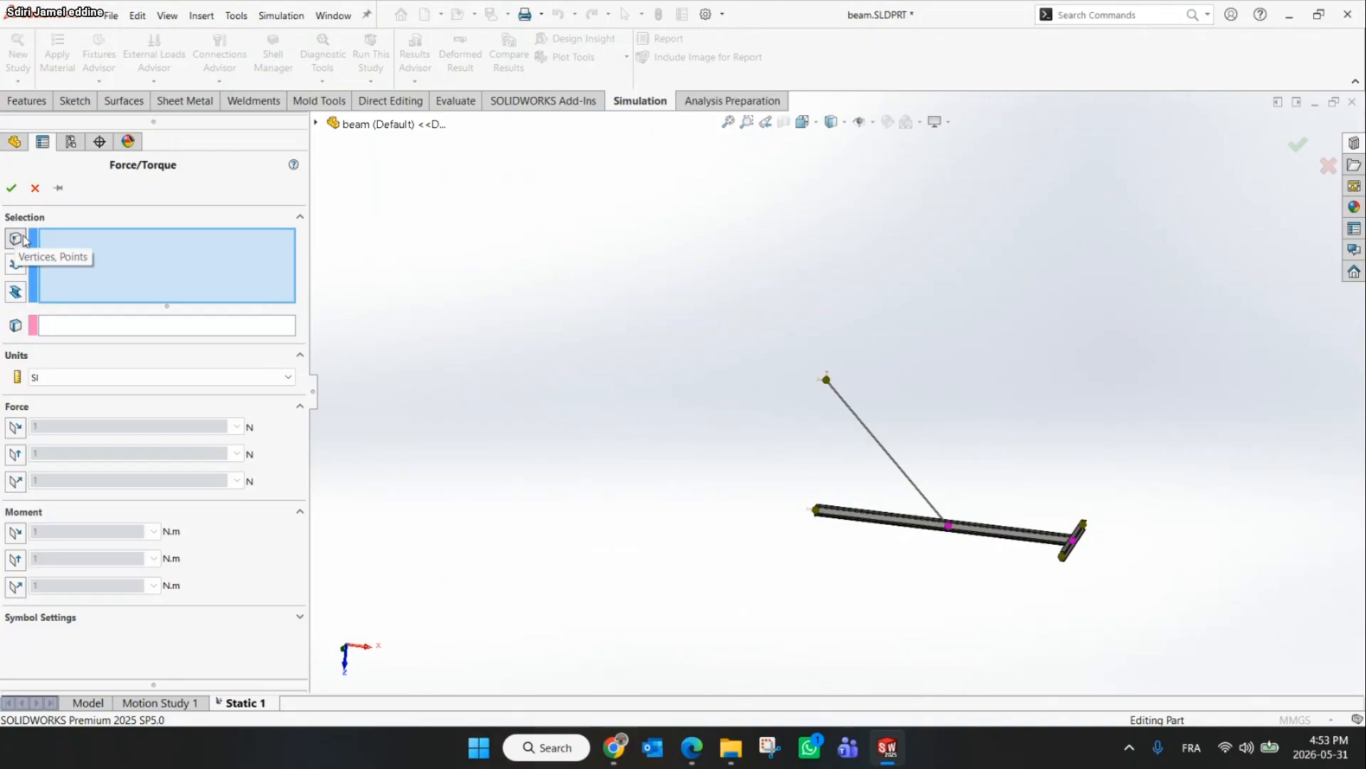
pyautogui.click(16, 264)
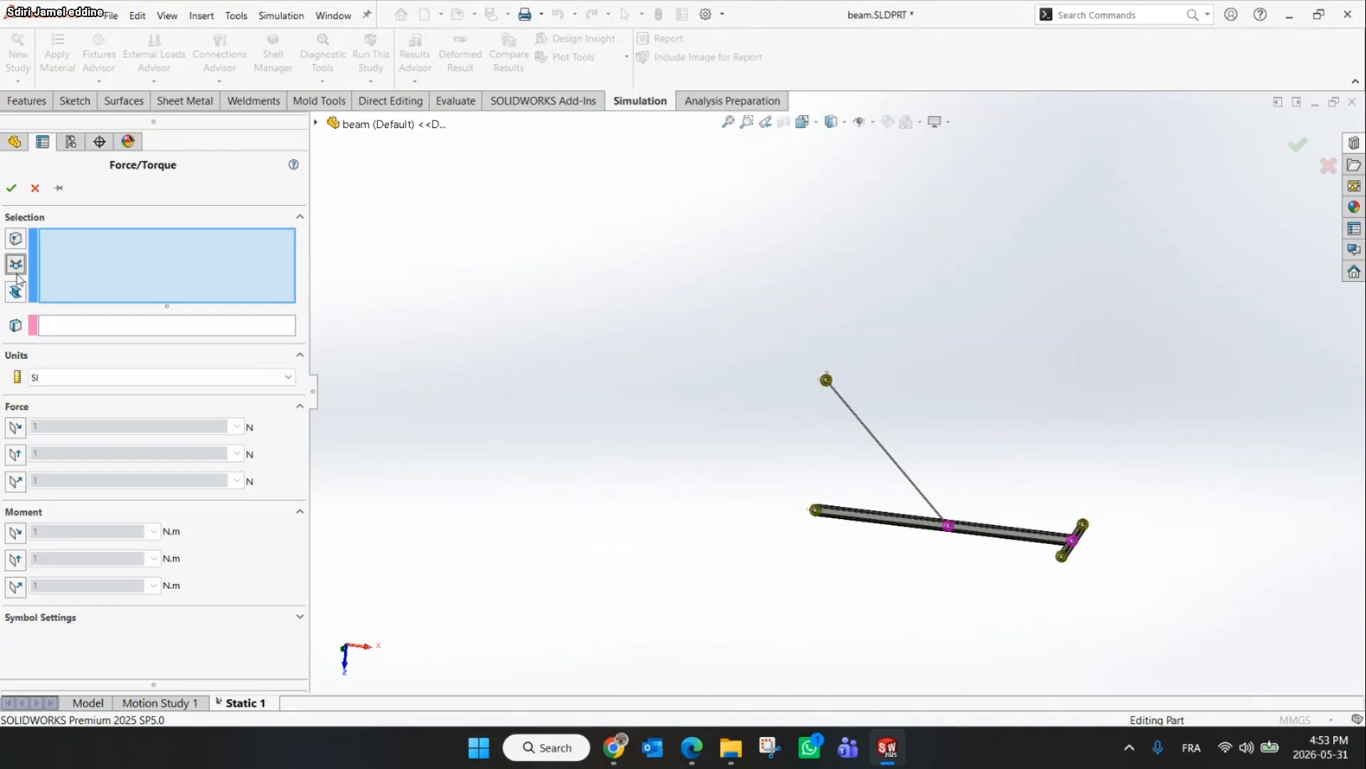
pyautogui.click(16, 291)
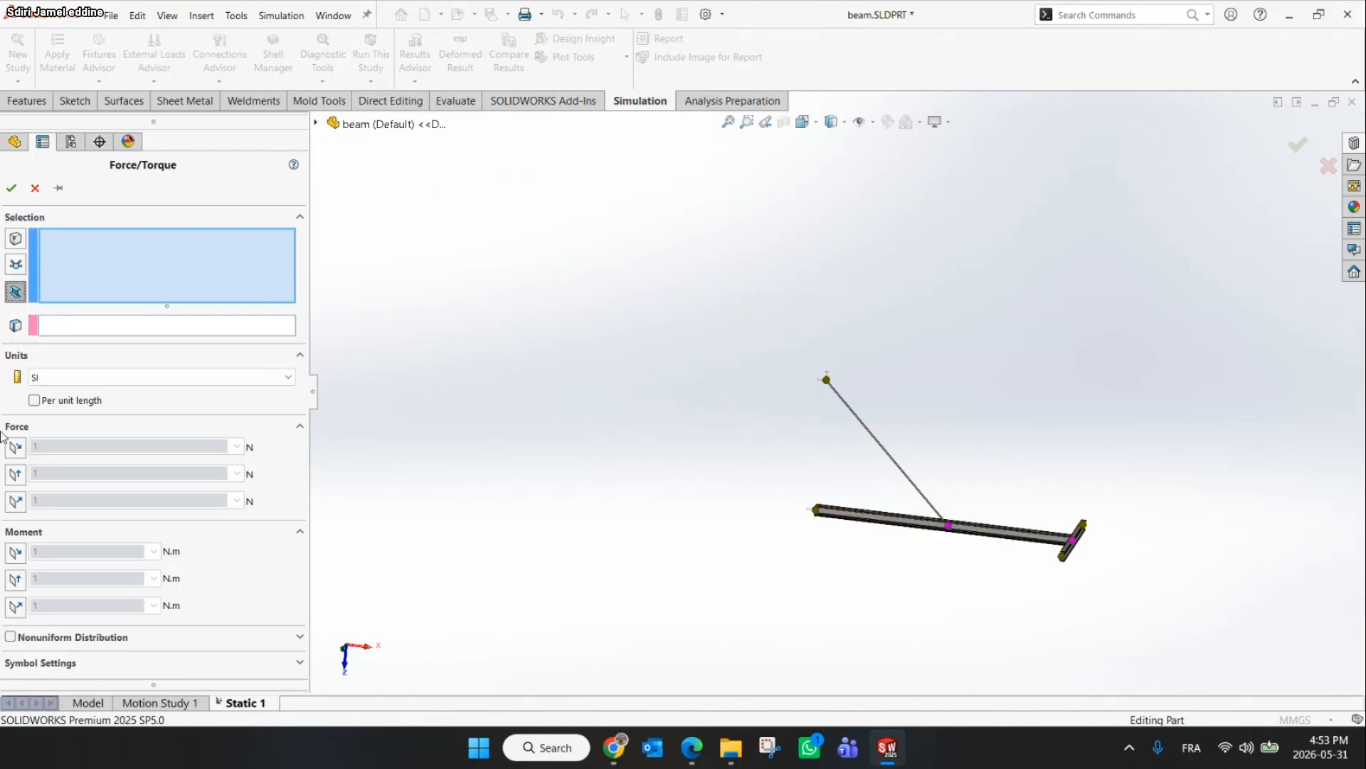
pyautogui.scroll(-4, 843, 552)
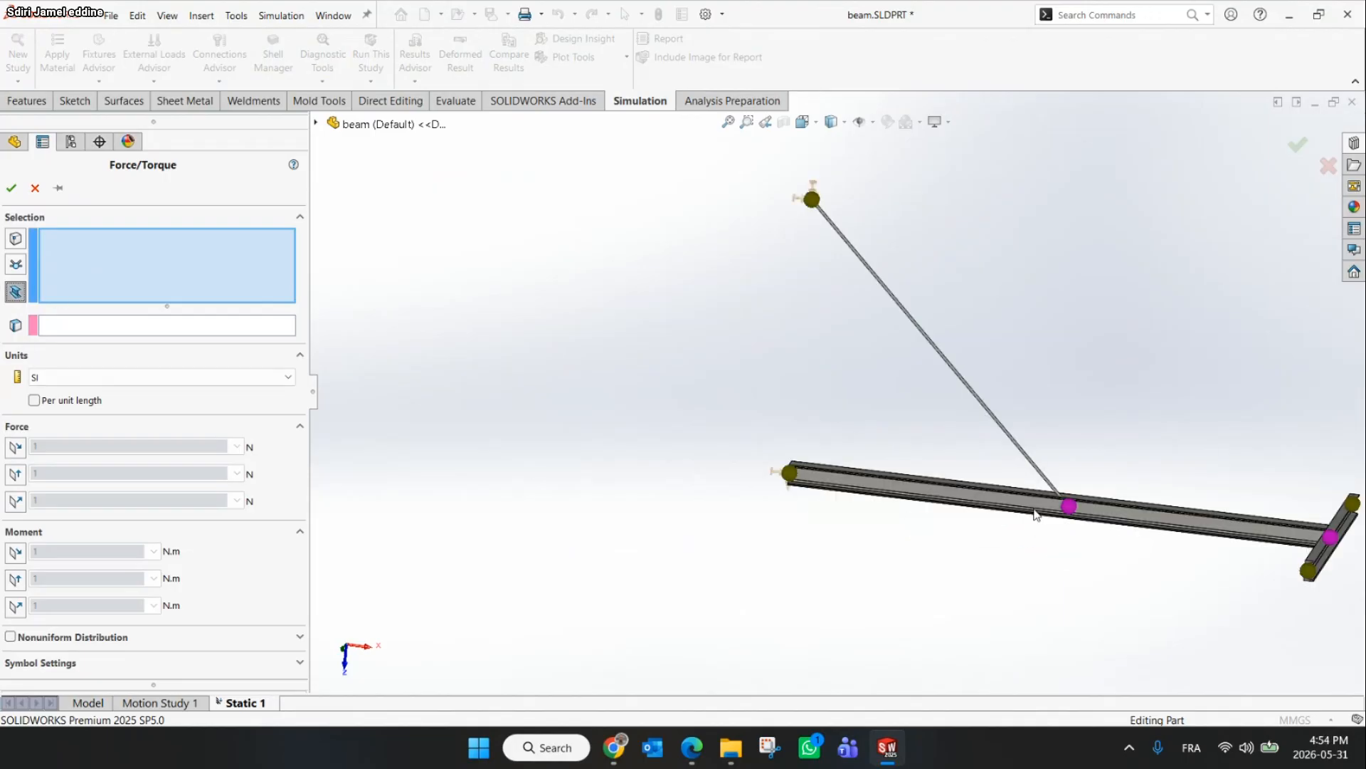
pyautogui.click(1175, 527)
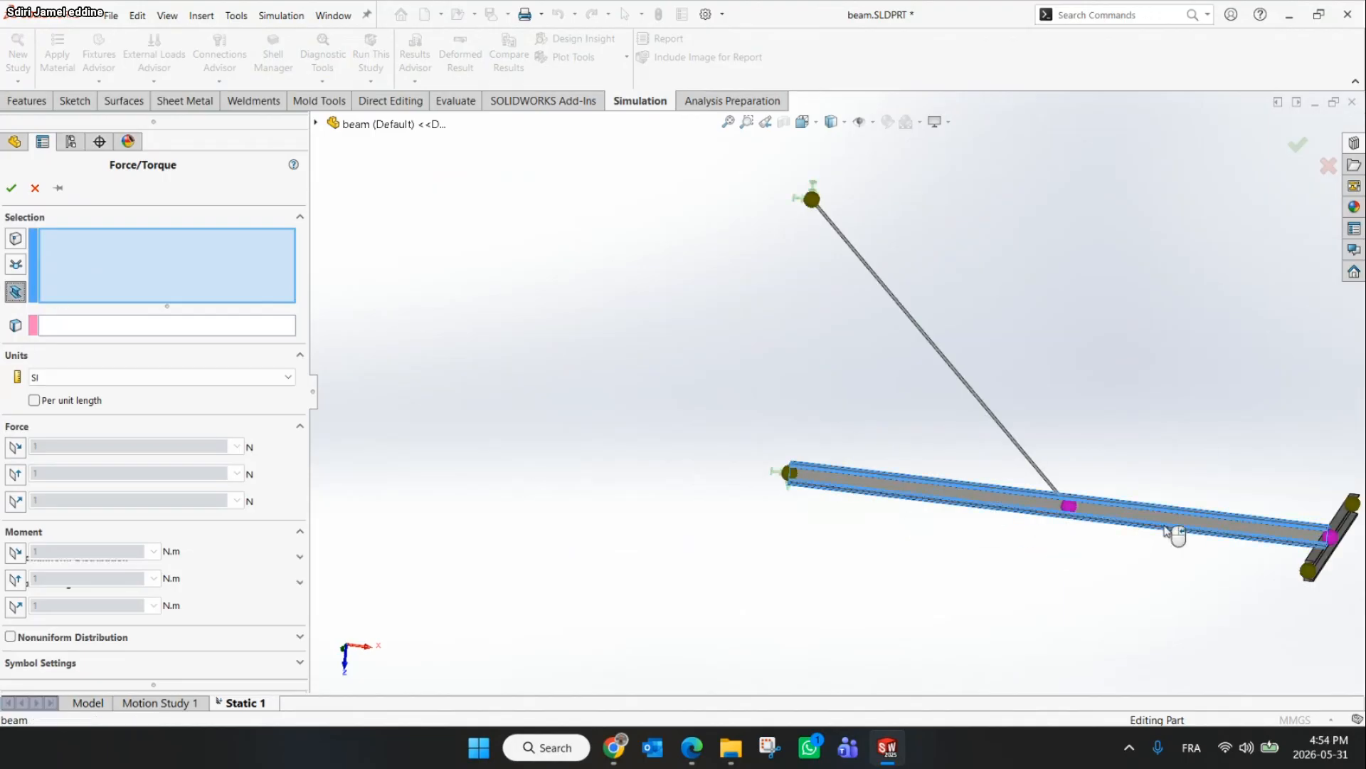
pyautogui.click(614, 747)
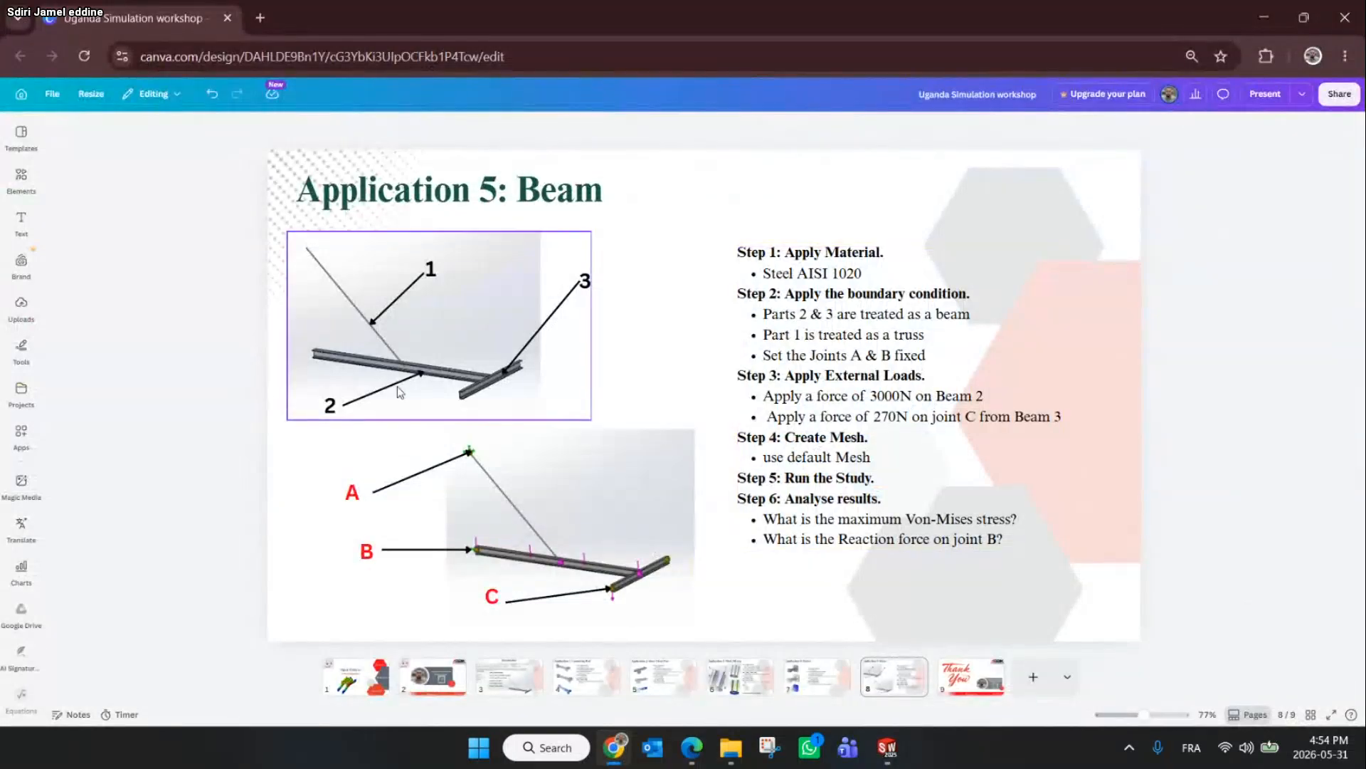
pyautogui.click(1268, 10)
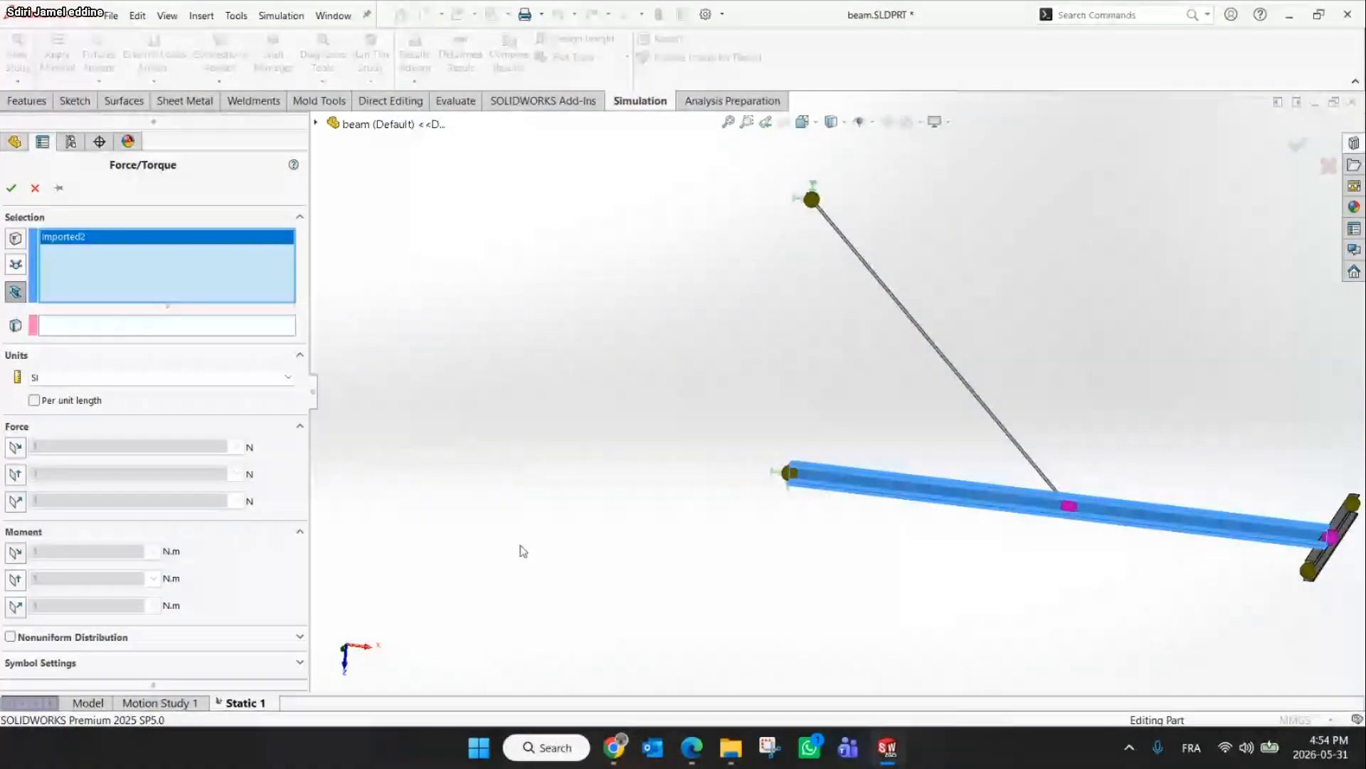
pyautogui.click(83, 328)
pyautogui.scroll(3, 454, 352)
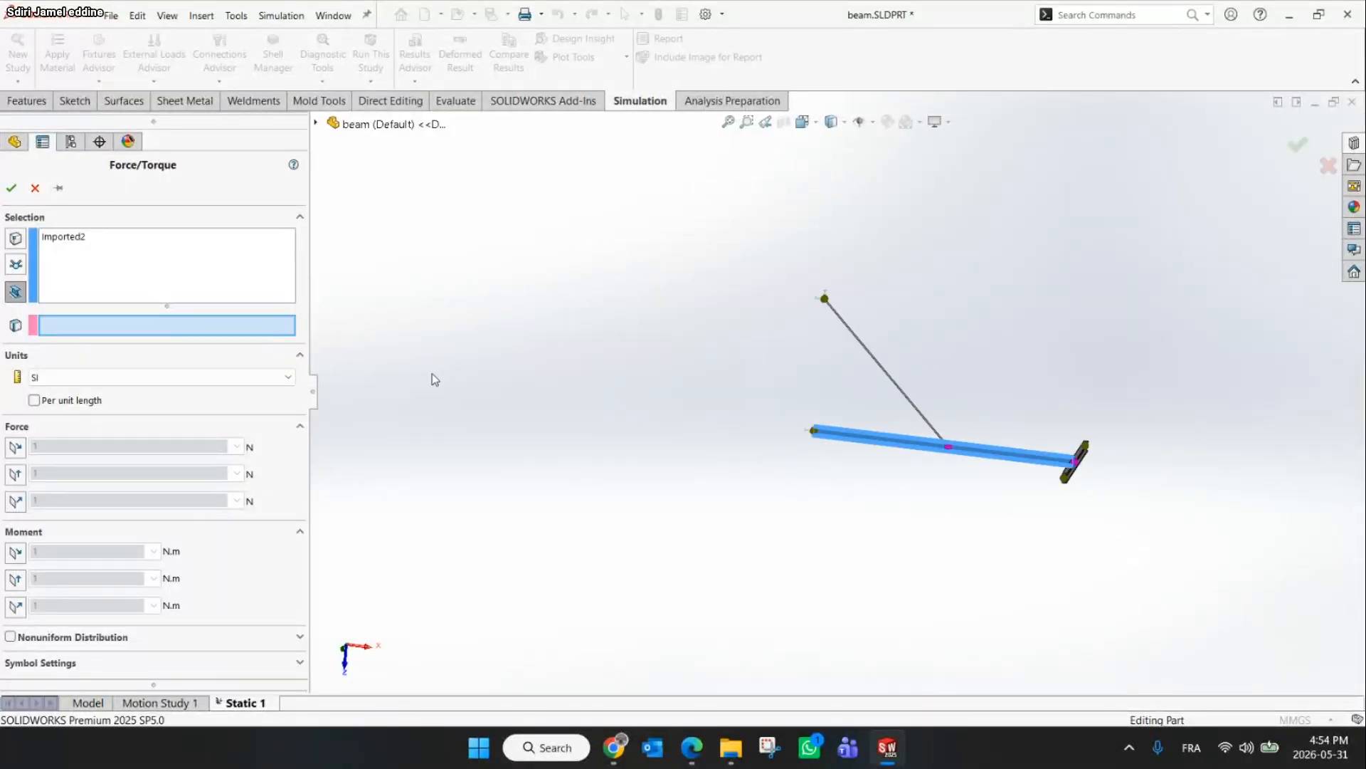
# Use Top Plane as the direction reference and apply 3000 N normal to it on beam 2
pyautogui.click(316, 125)
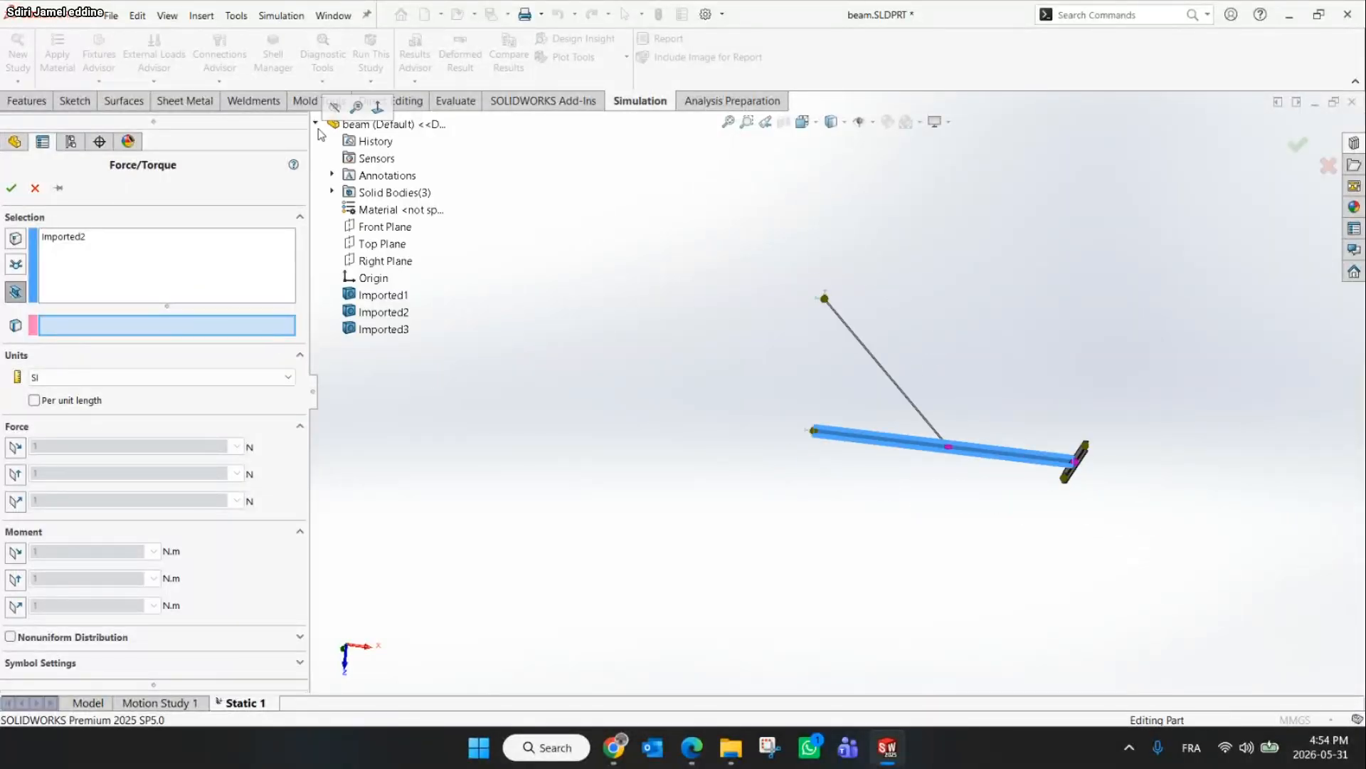
pyautogui.click(379, 244)
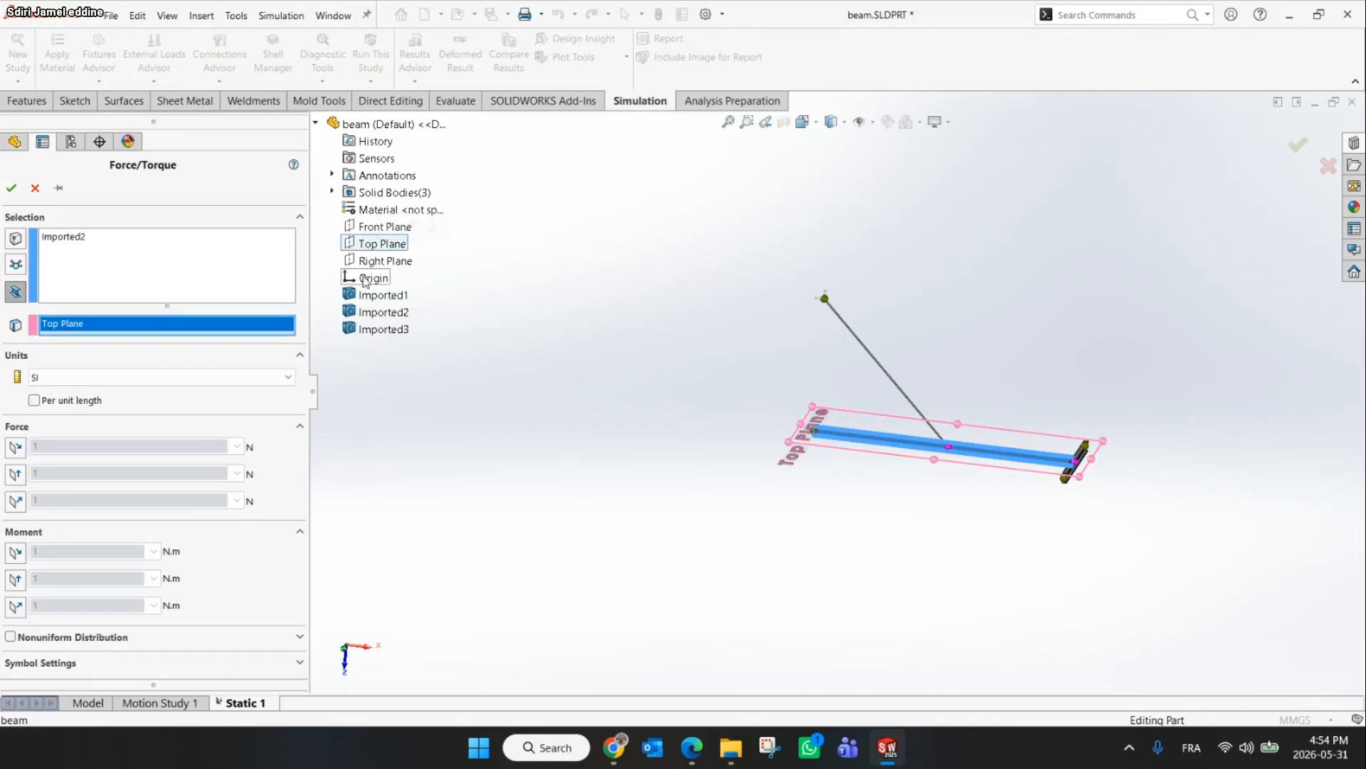
pyautogui.click(15, 501)
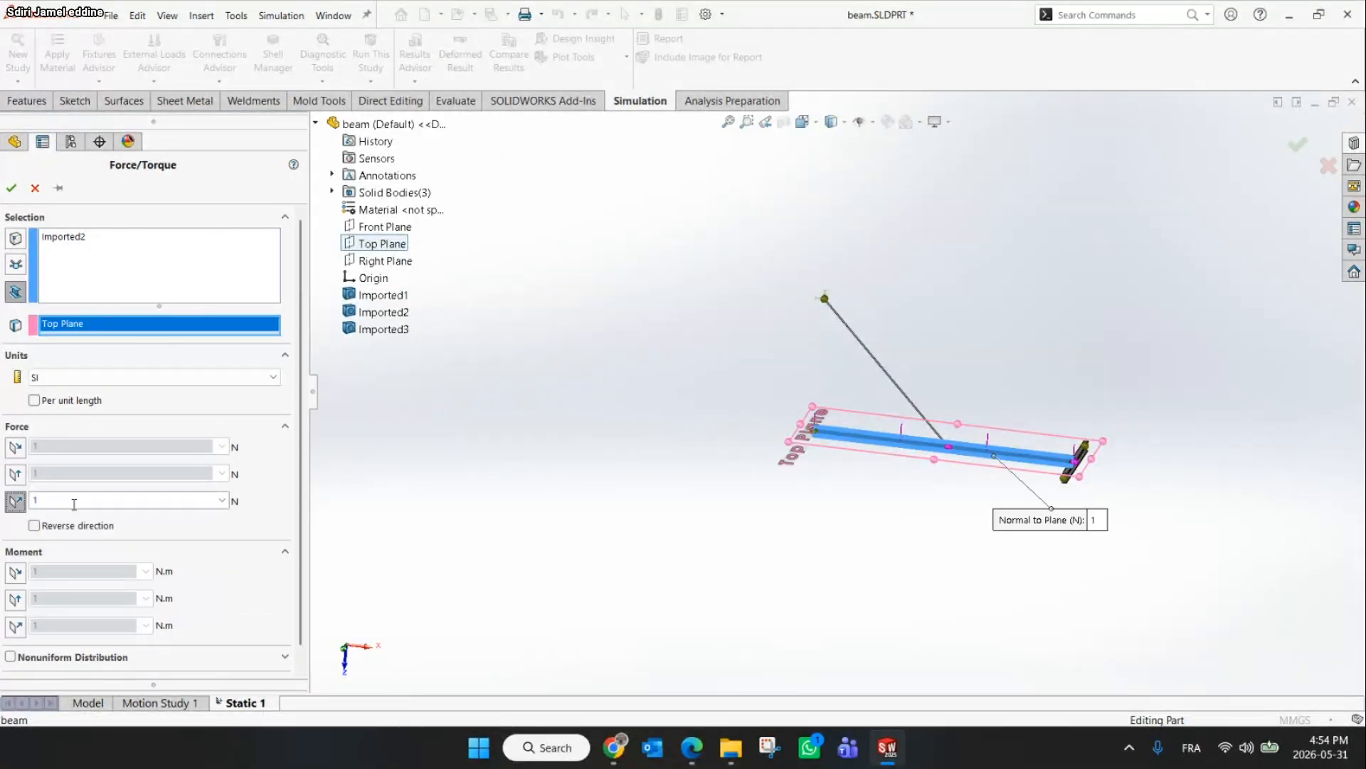
pyautogui.moveTo(73, 499); pyautogui.dragTo(25, 501)
pyautogui.write('3')
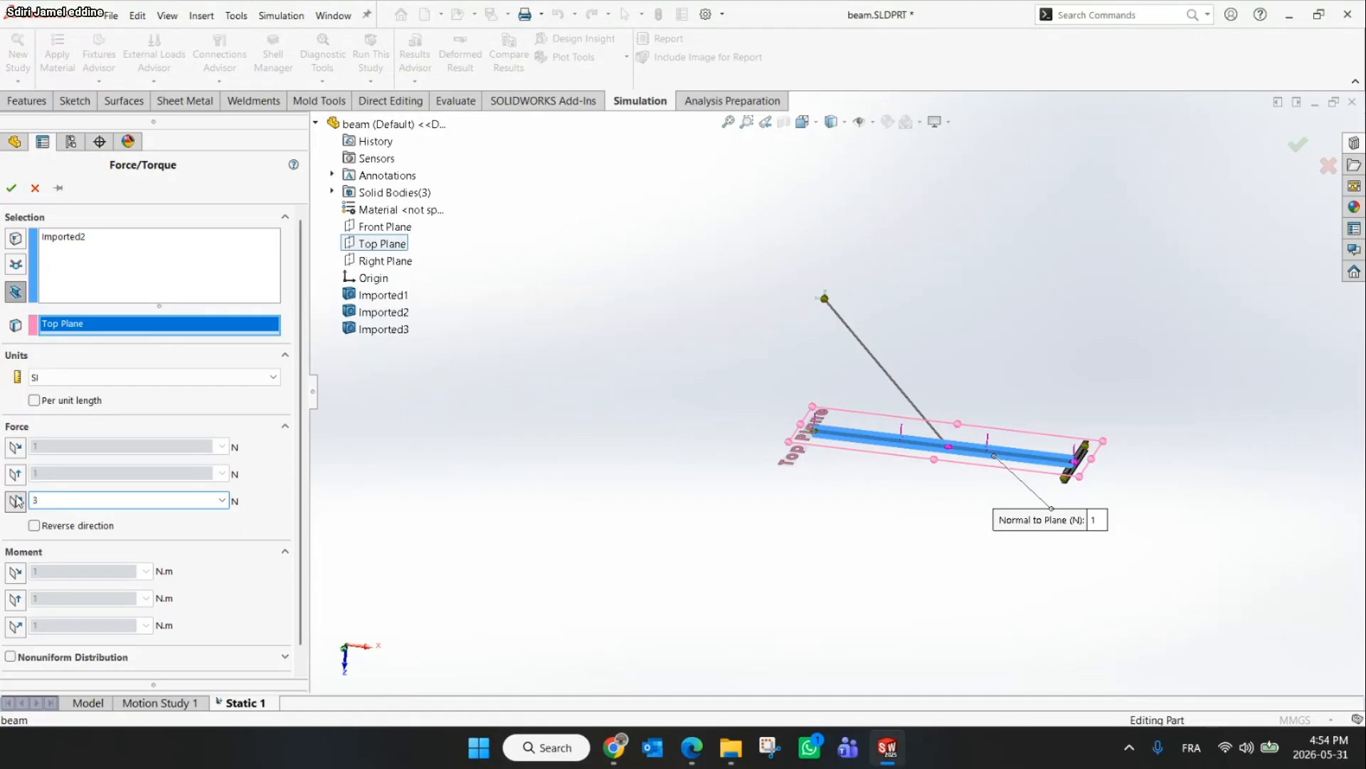
pyautogui.write('000')
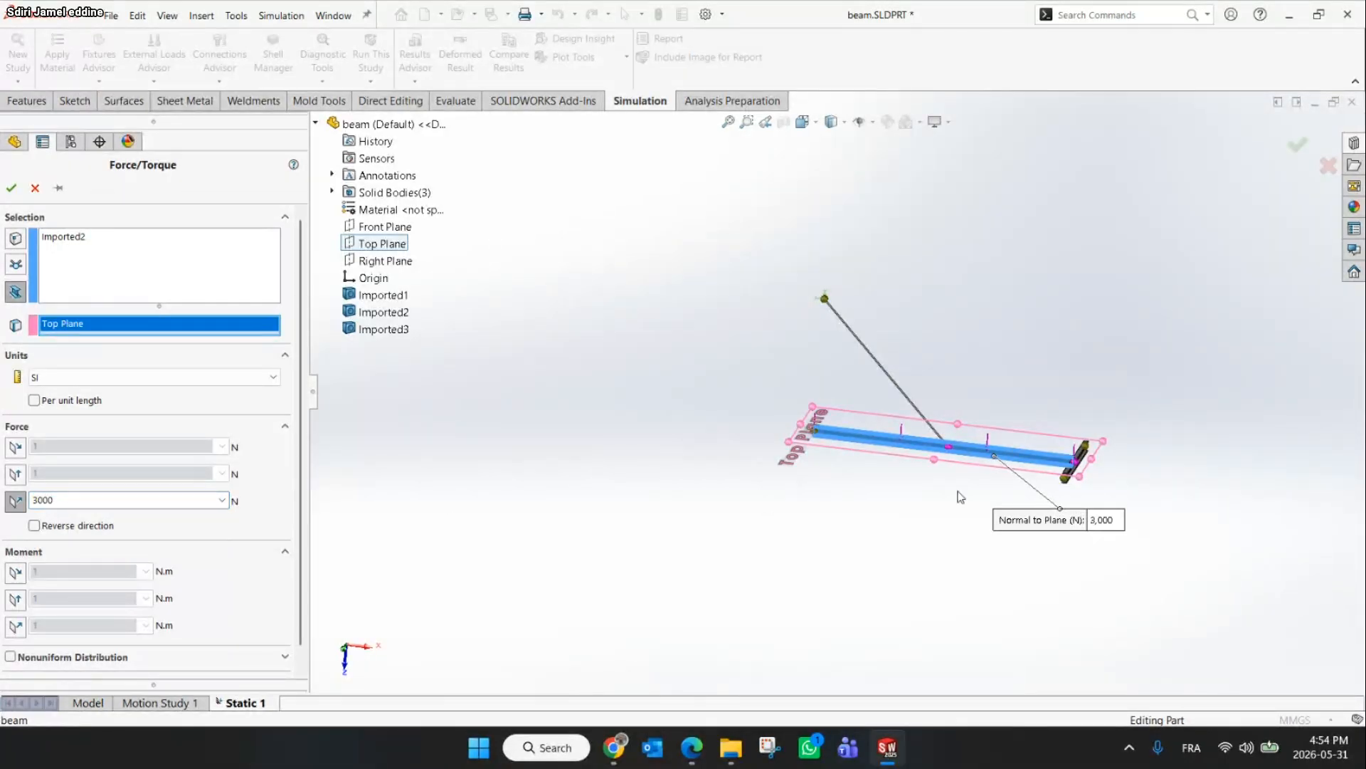
pyautogui.hotkey('alt', 'Tab')
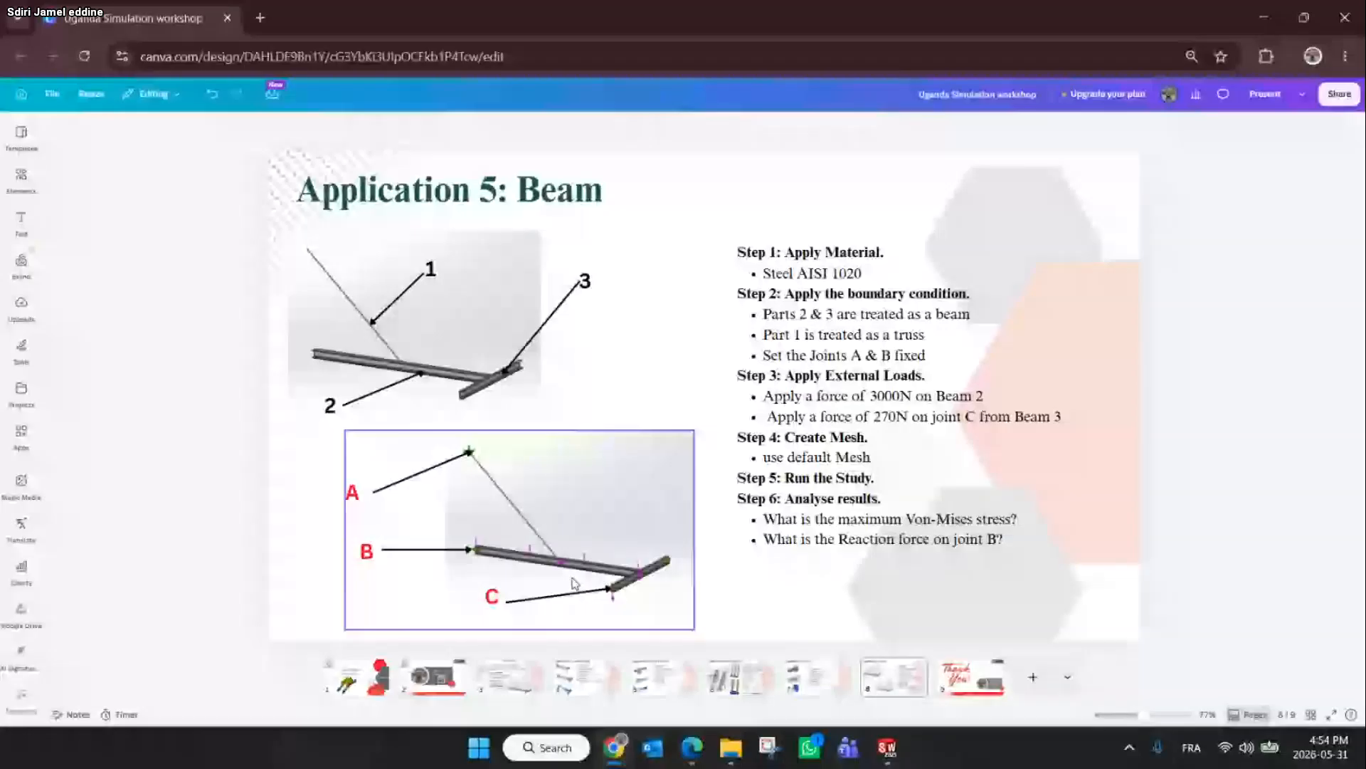
pyautogui.click(1269, 8)
pyautogui.scroll(-6, 975, 441)
pyautogui.moveTo(995, 479)
pyautogui.mouseDown(button='middle')
pyautogui.moveTo(926, 434)
pyautogui.moveTo(1002, 492)
pyautogui.mouseUp(button='middle')
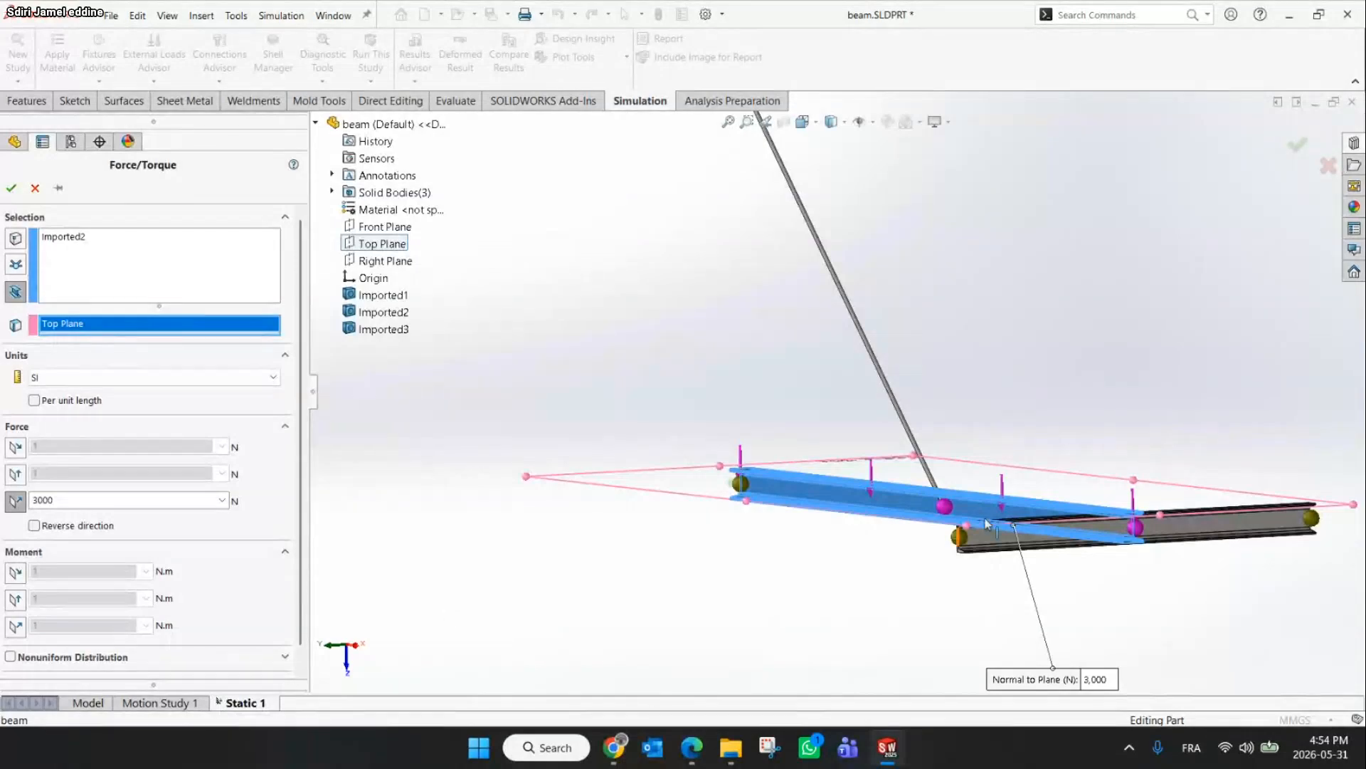
pyautogui.scroll(2, 832, 398)
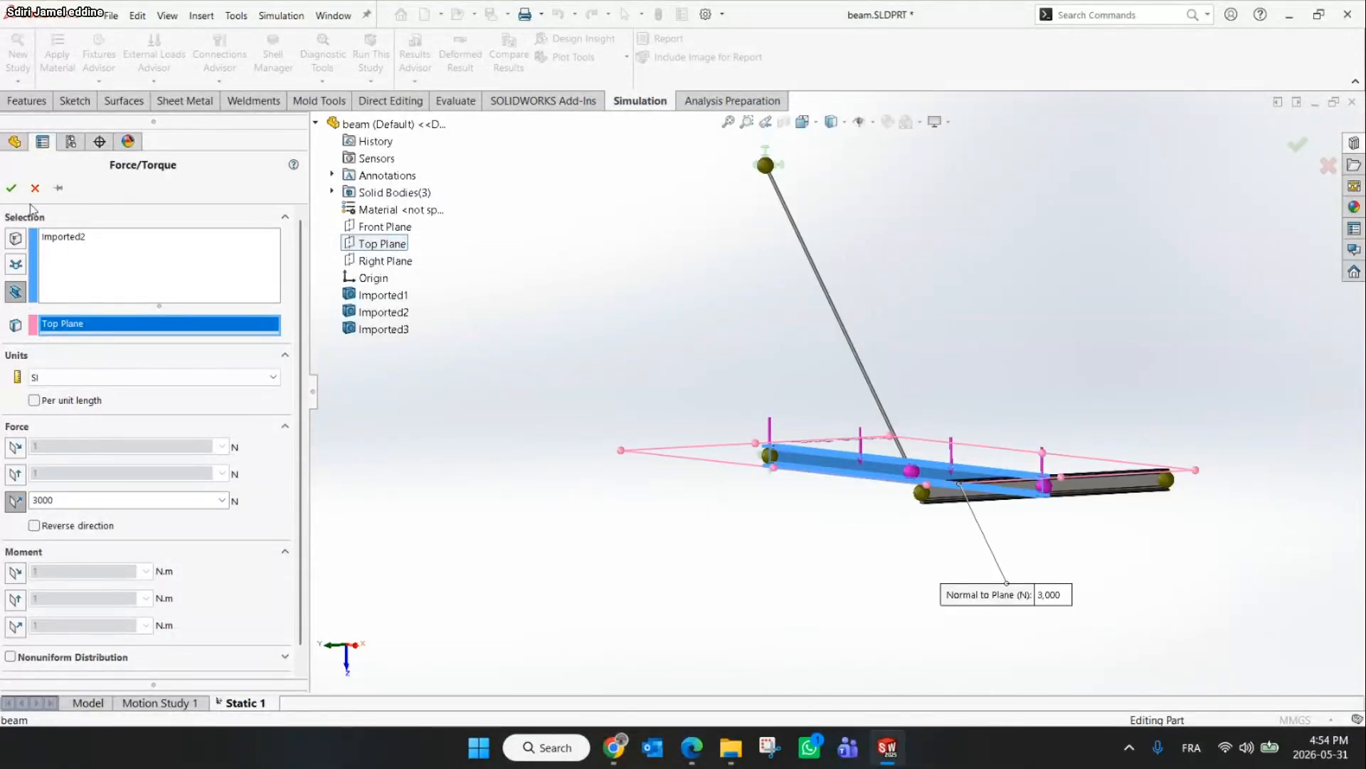
pyautogui.click(11, 190)
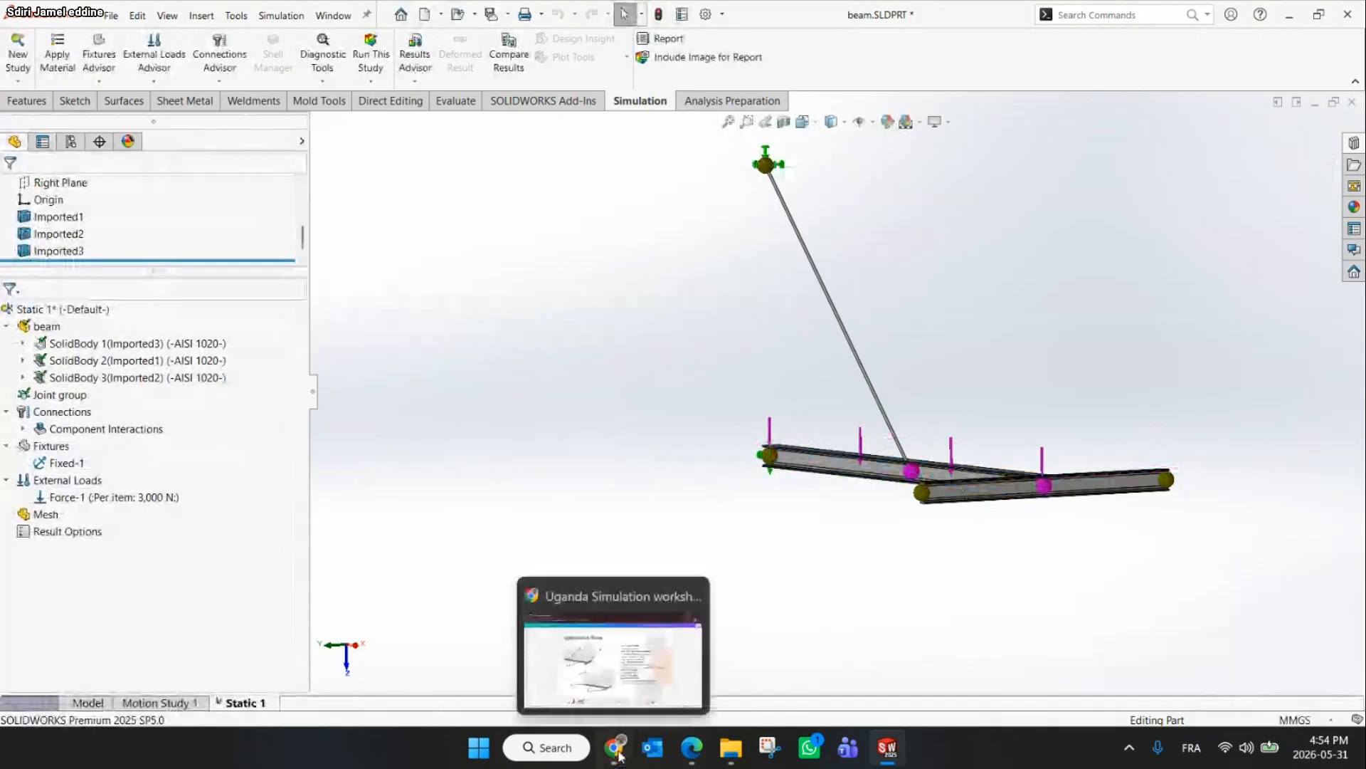
# Check the slide and start a force on joint C, selecting the joint at the free end of beam 3
pyautogui.click(618, 755)
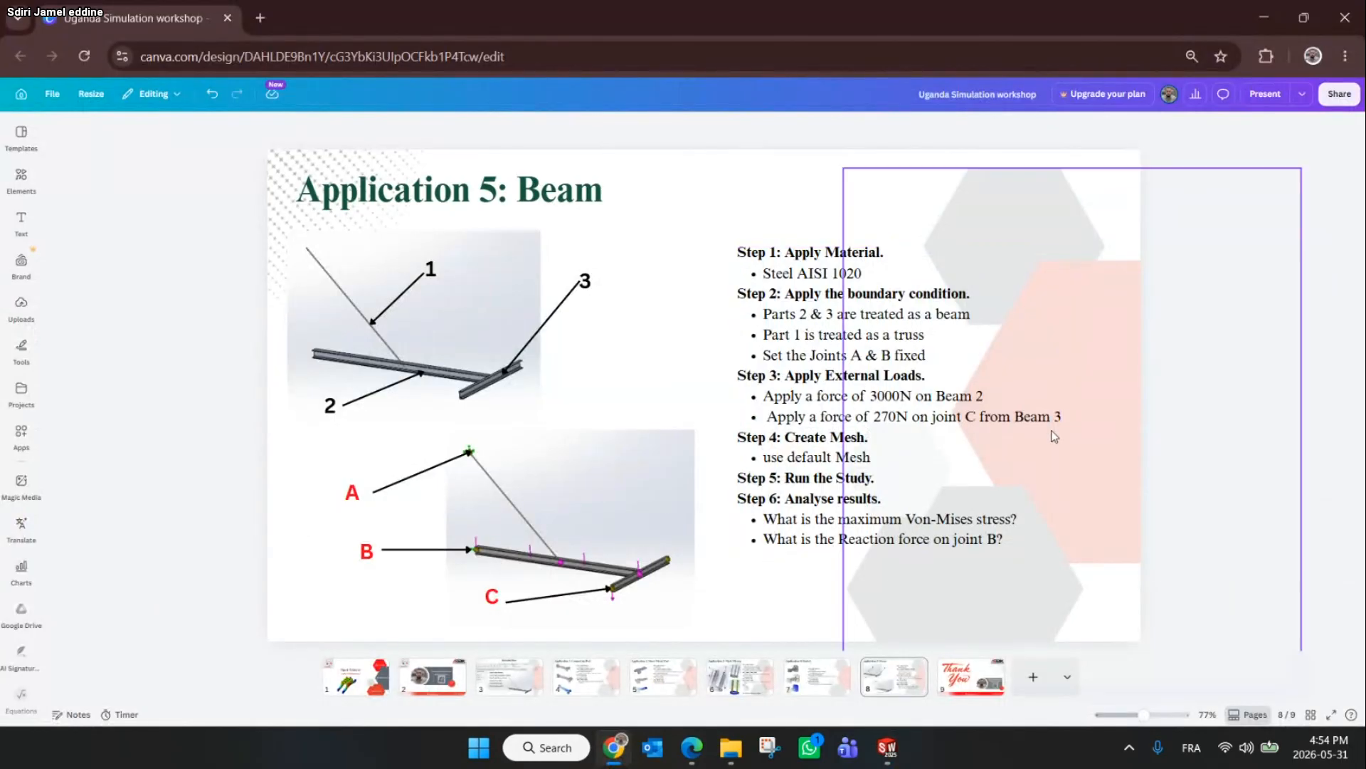
pyautogui.click(1283, 7)
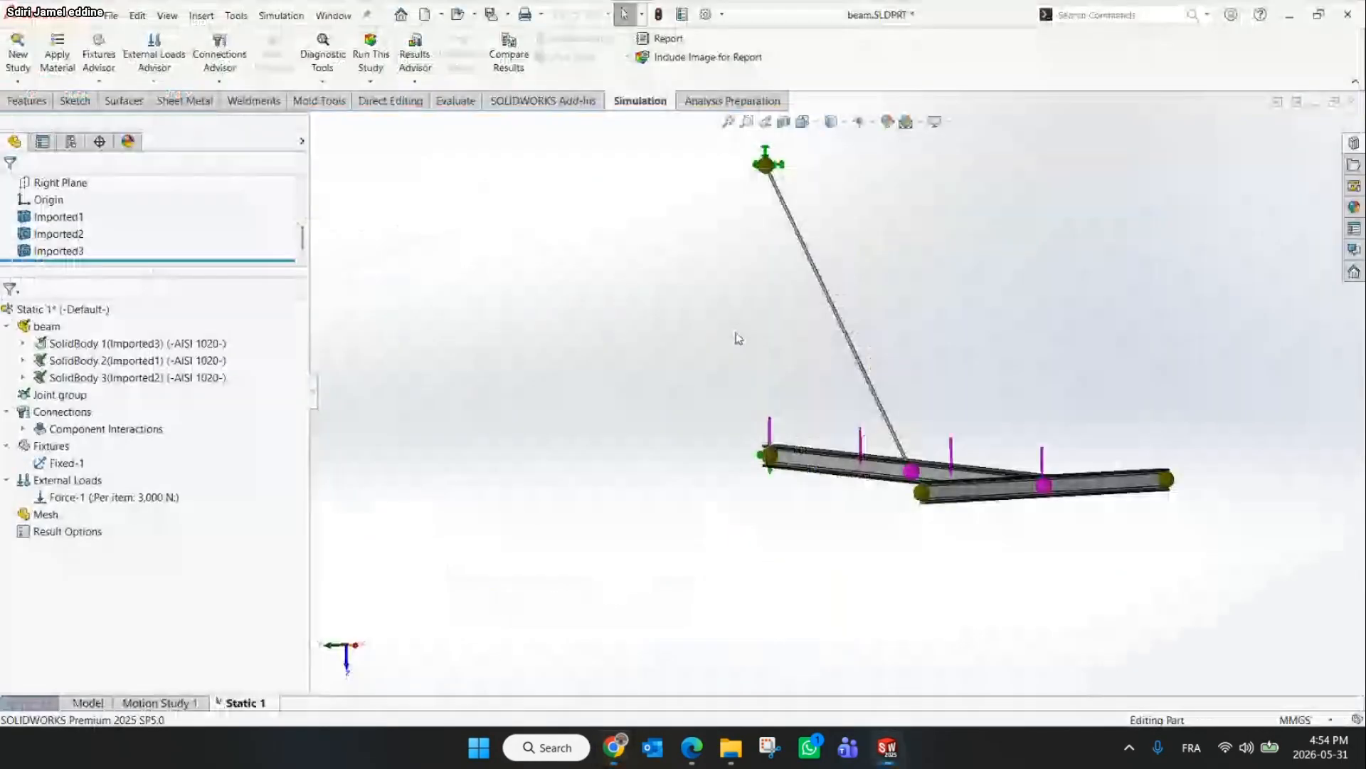
pyautogui.moveTo(914, 306); pyautogui.dragTo(934, 369, button='middle')
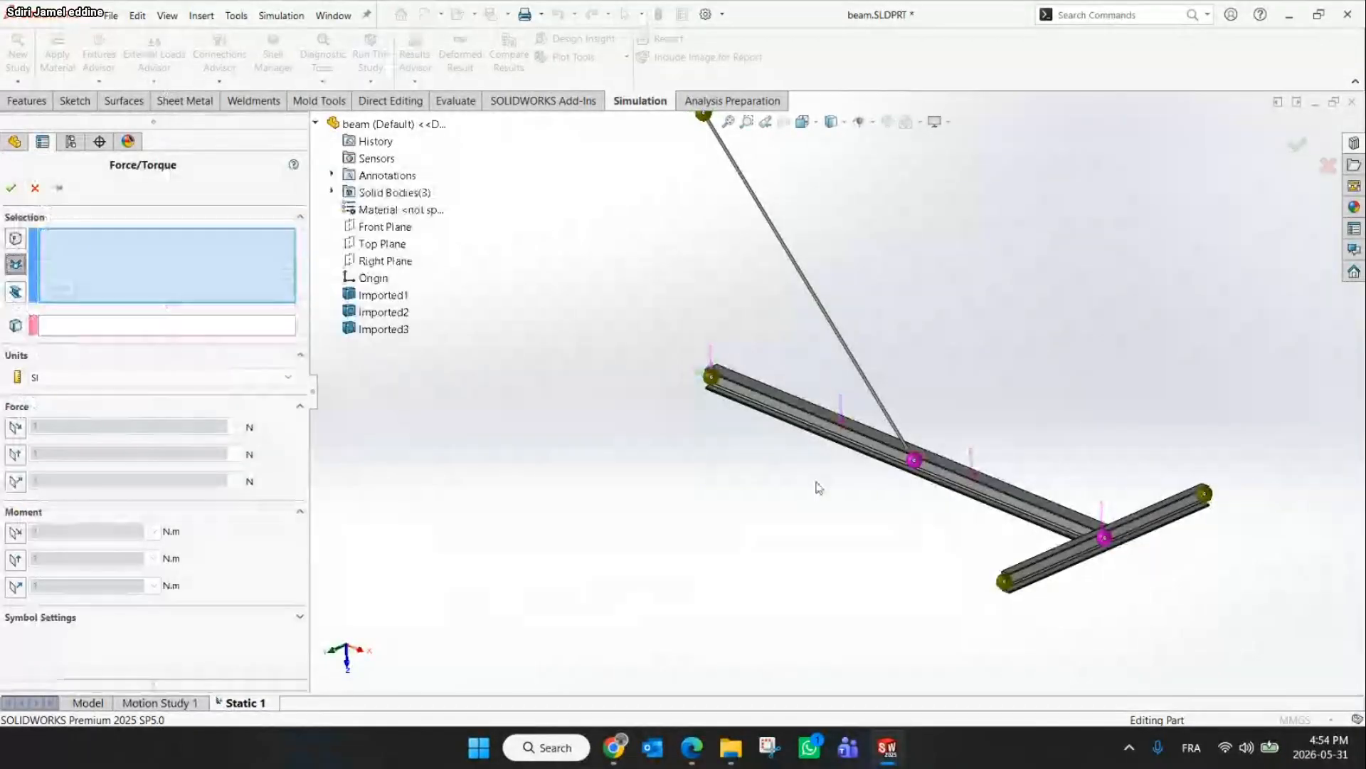
pyautogui.click(1005, 582)
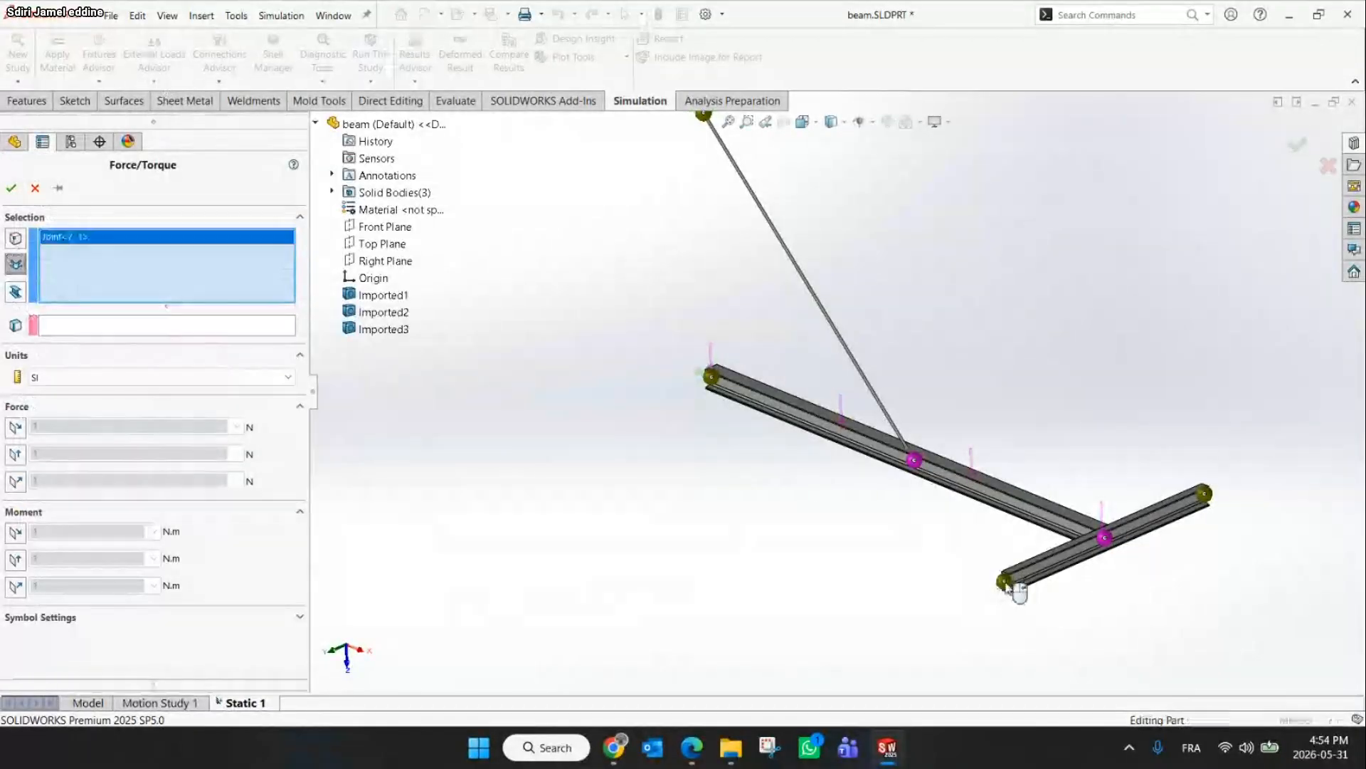
# Using a face of beam 3 as the direction reference, apply 270 N normal to it at joint C
pyautogui.click(623, 756)
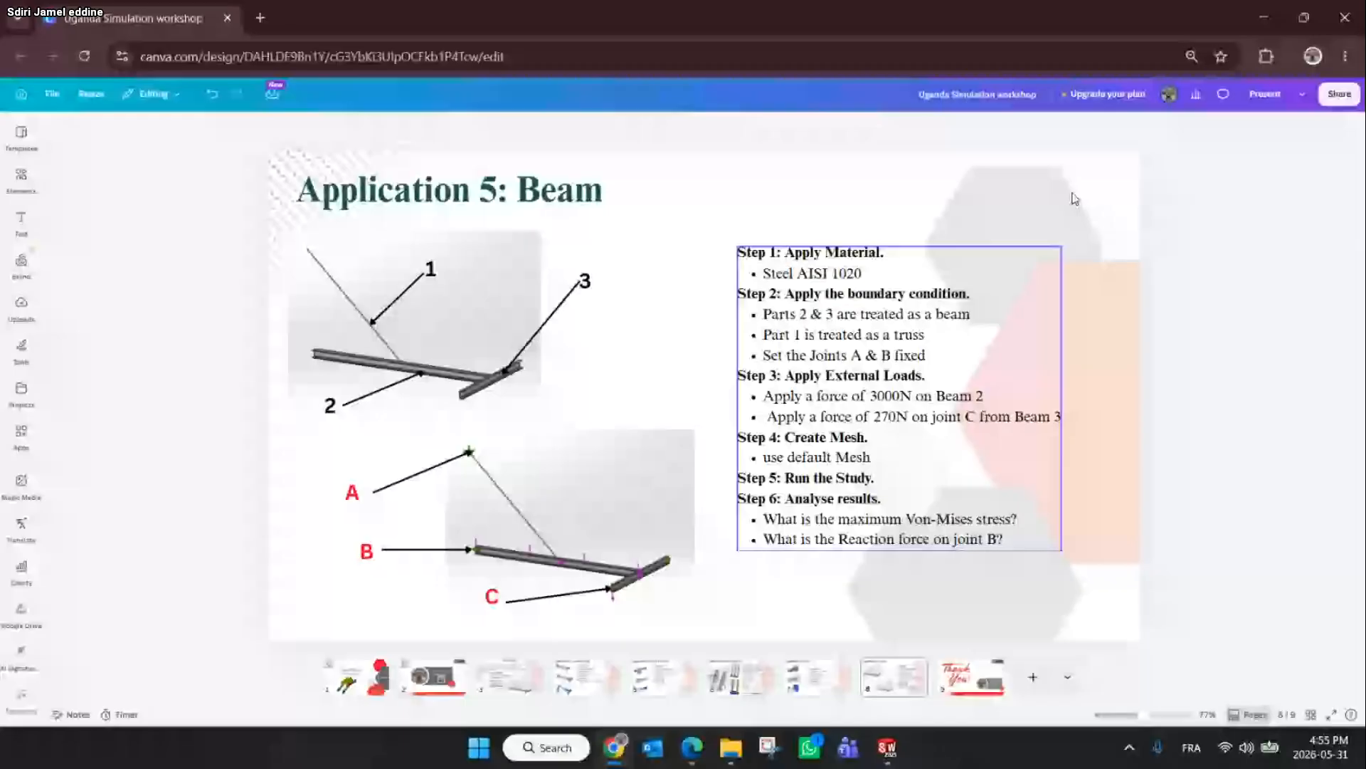
pyautogui.doubleClick(1226, 31)
pyautogui.click(73, 327)
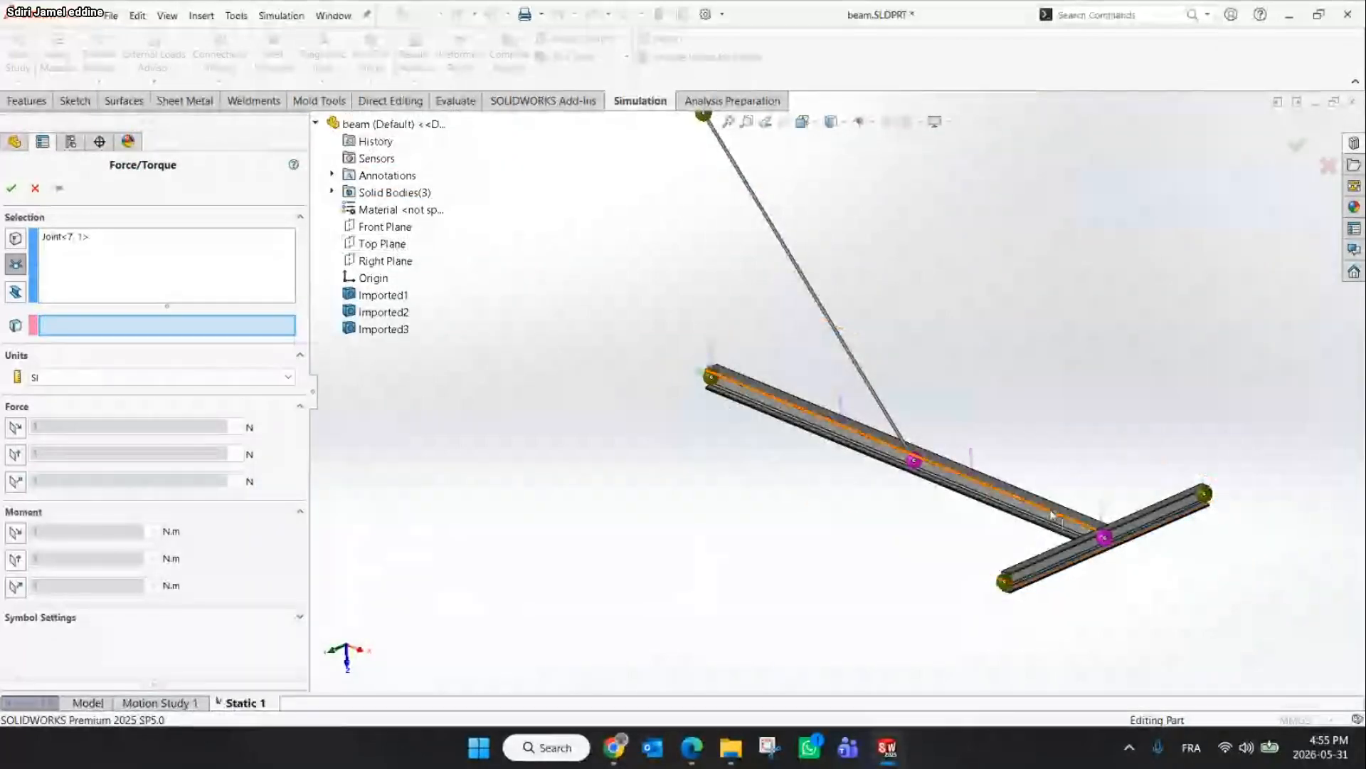
pyautogui.scroll(-3, 1054, 514)
pyautogui.click(1037, 573)
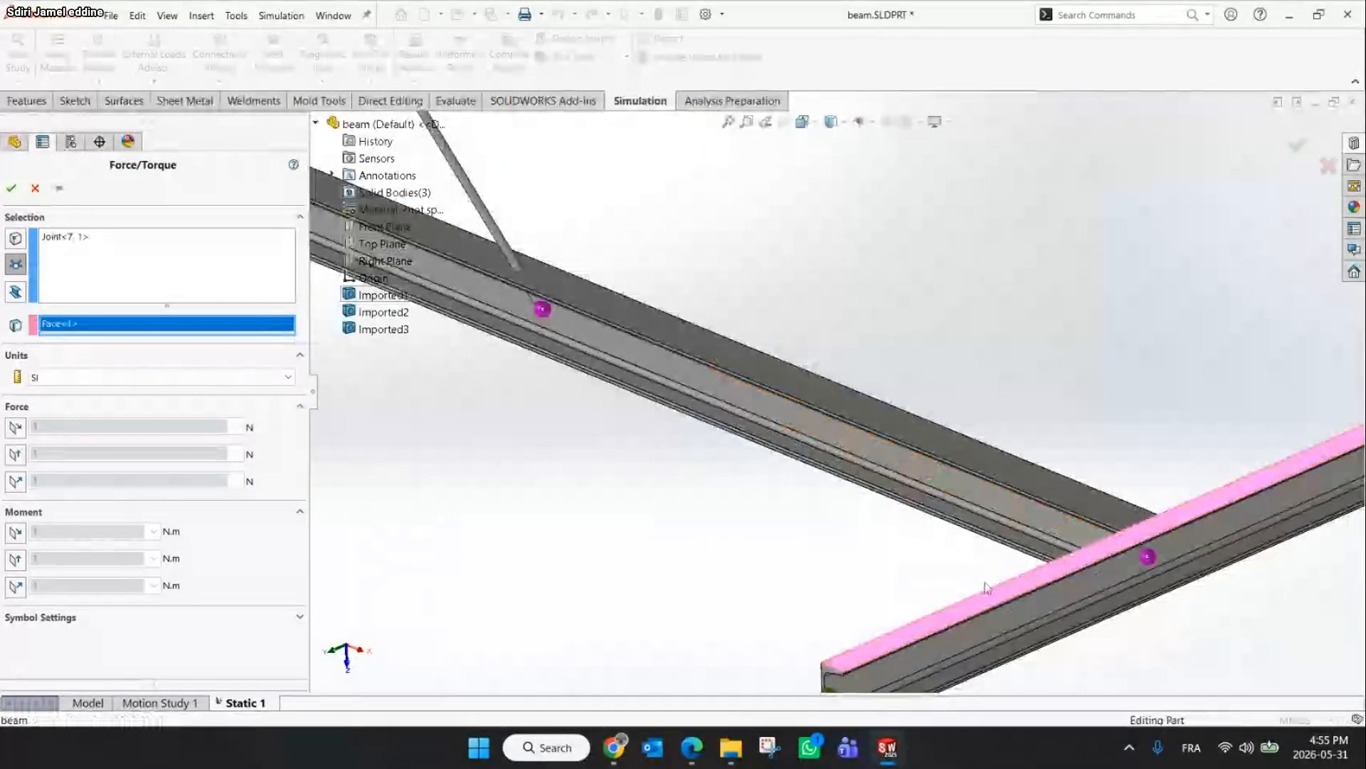
pyautogui.scroll(1, 805, 557)
pyautogui.click(16, 481)
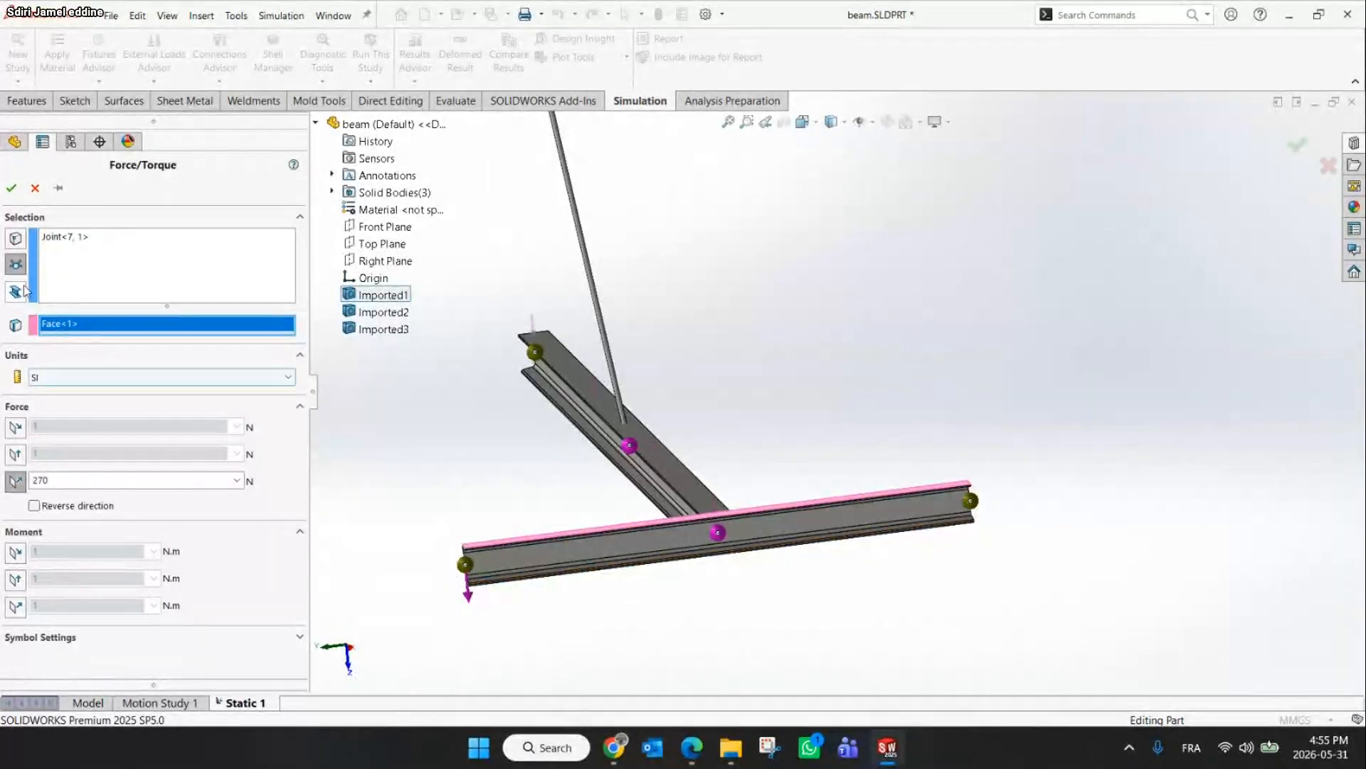
pyautogui.moveTo(7, 189)
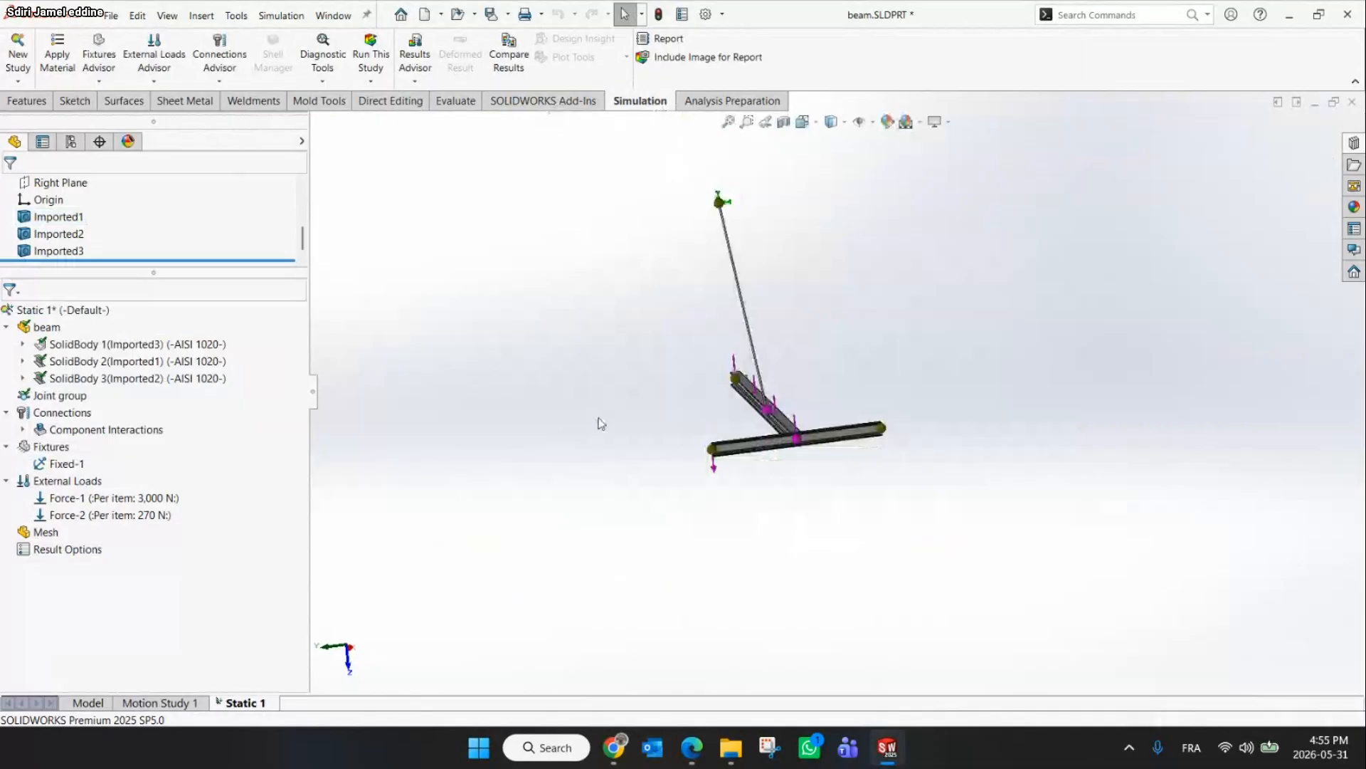
pyautogui.moveTo(599, 420); pyautogui.dragTo(817, 464, button='middle')
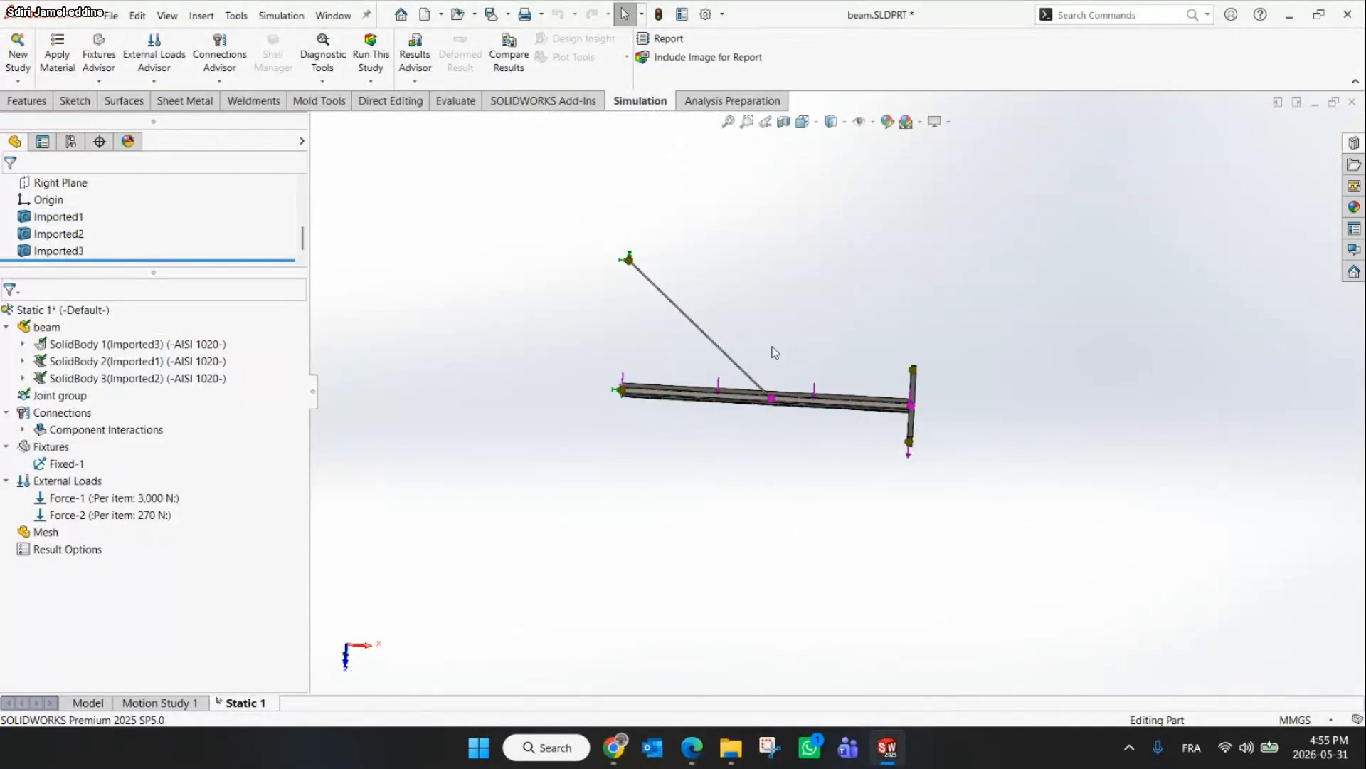
# Rotate the model to check the loads, then run the study
pyautogui.scroll(-3, 752, 338)
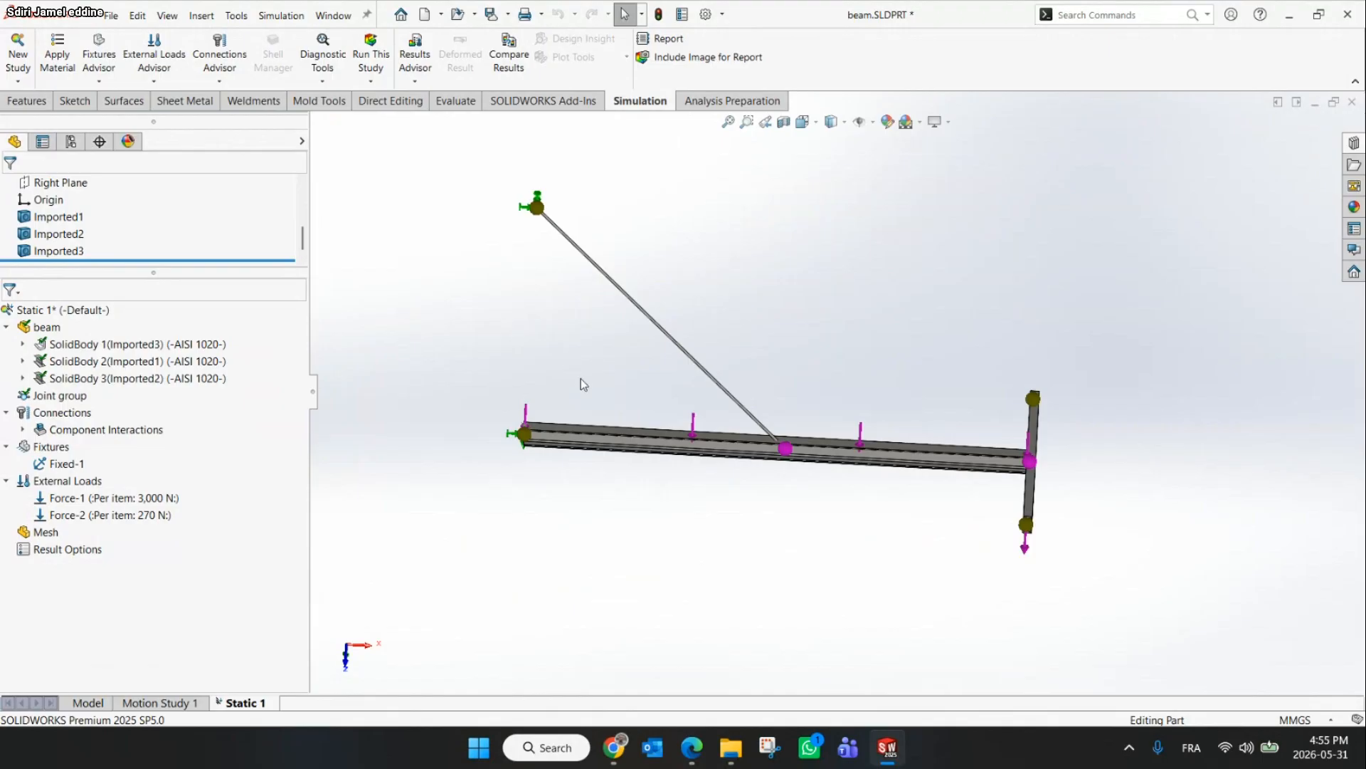
pyautogui.moveTo(581, 379); pyautogui.dragTo(548, 274, button='middle')
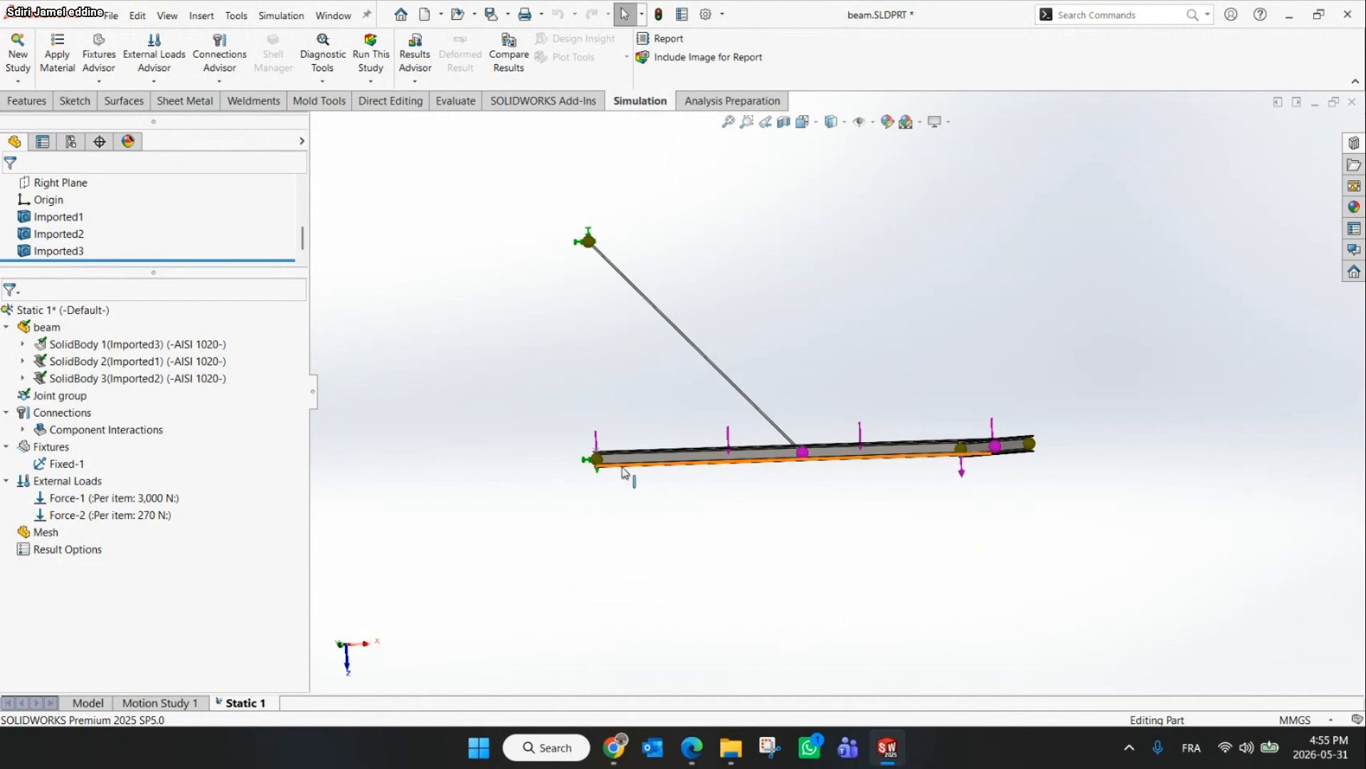
pyautogui.moveTo(621, 468); pyautogui.dragTo(901, 481, button='middle')
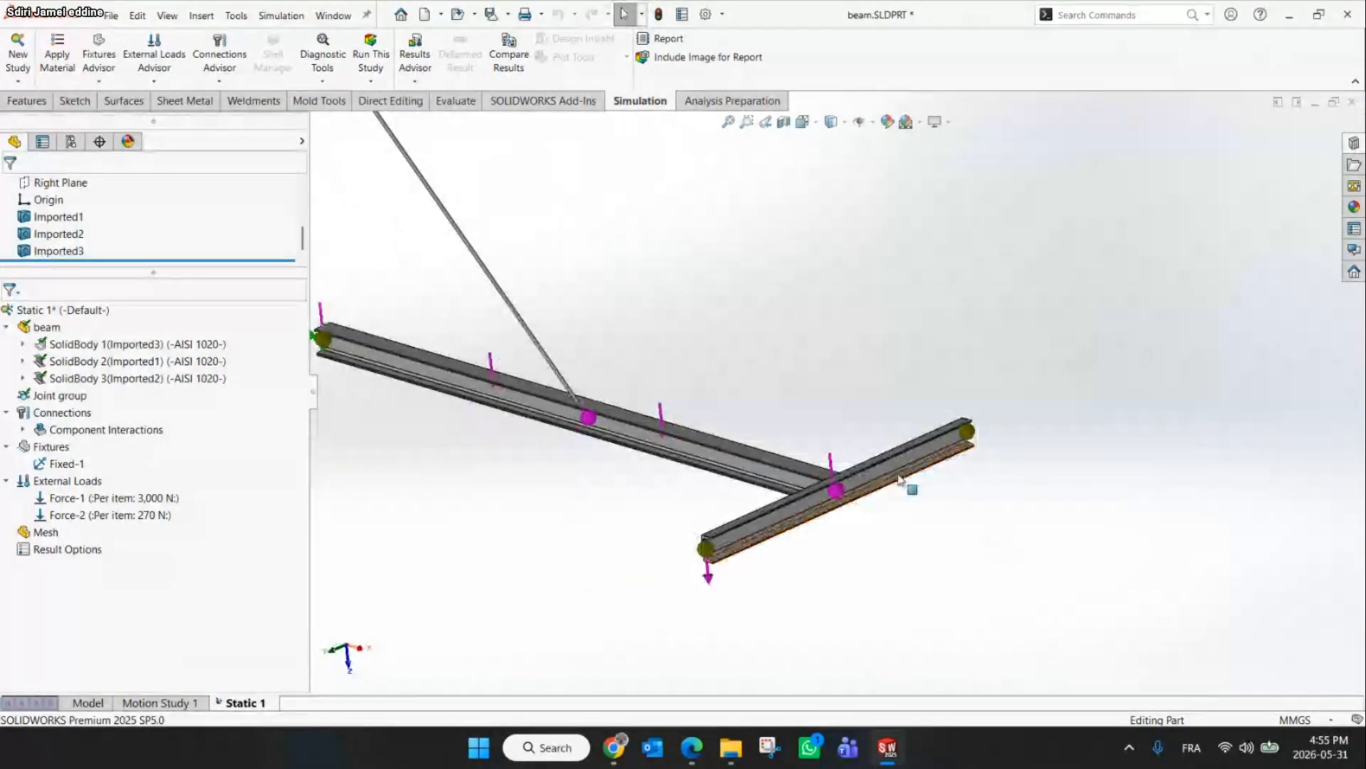
pyautogui.click(370, 50)
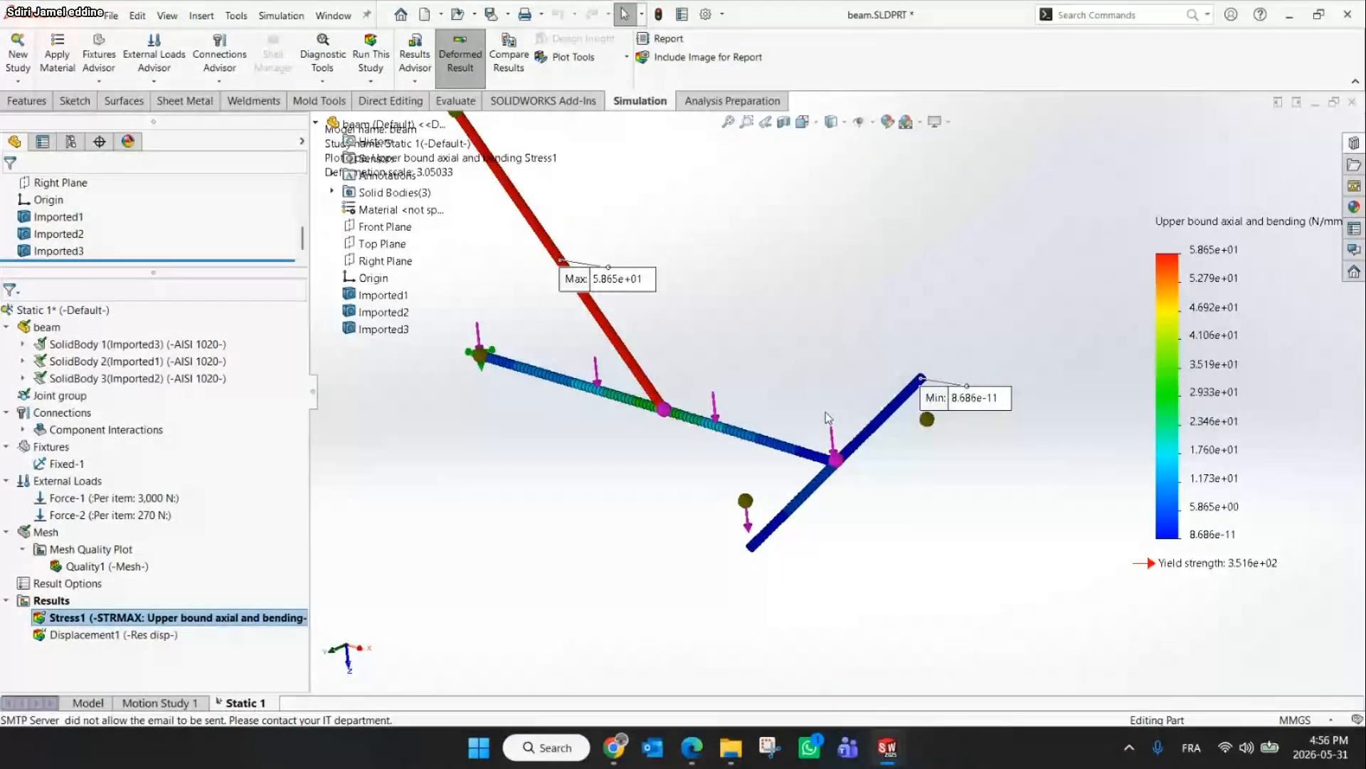
# Show the mesh quality plot and rotate the model to inspect the meshed beams
pyautogui.rightClick(84, 568)
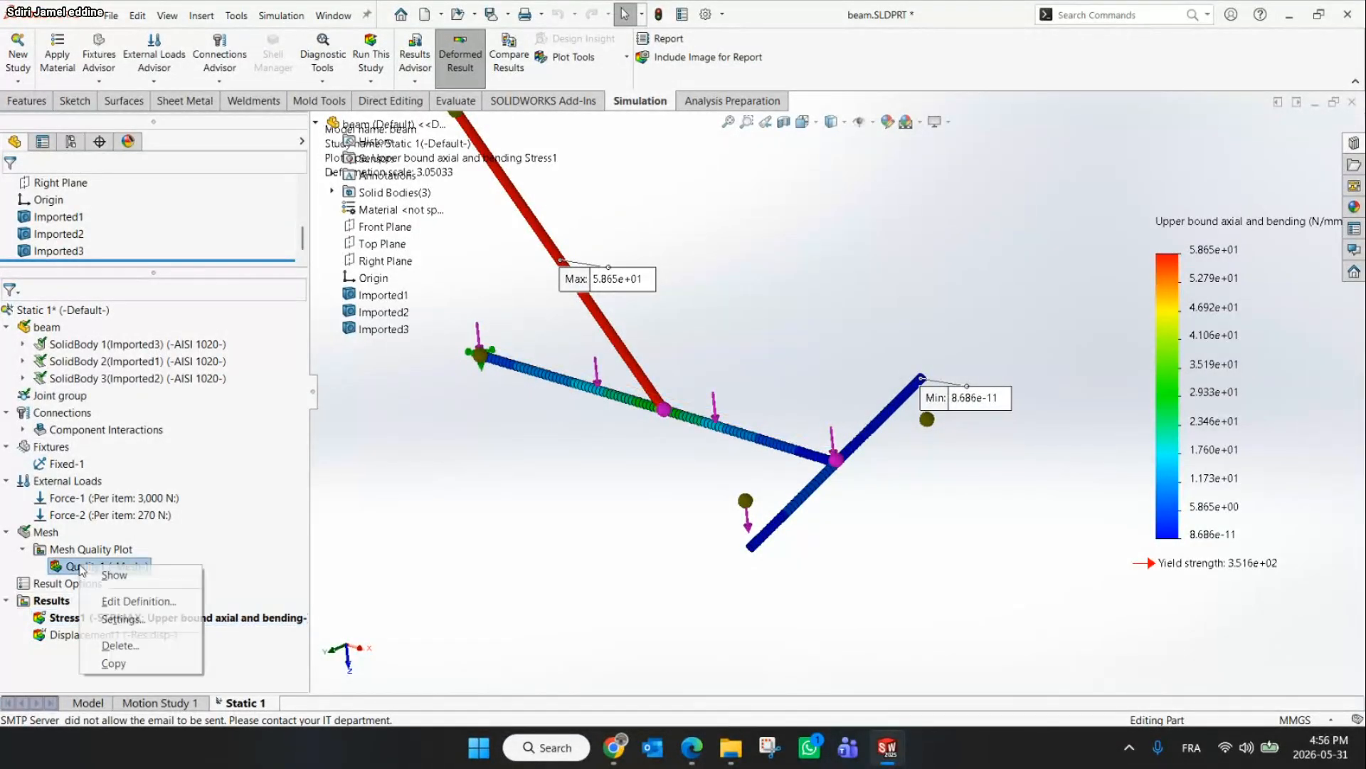
pyautogui.click(113, 574)
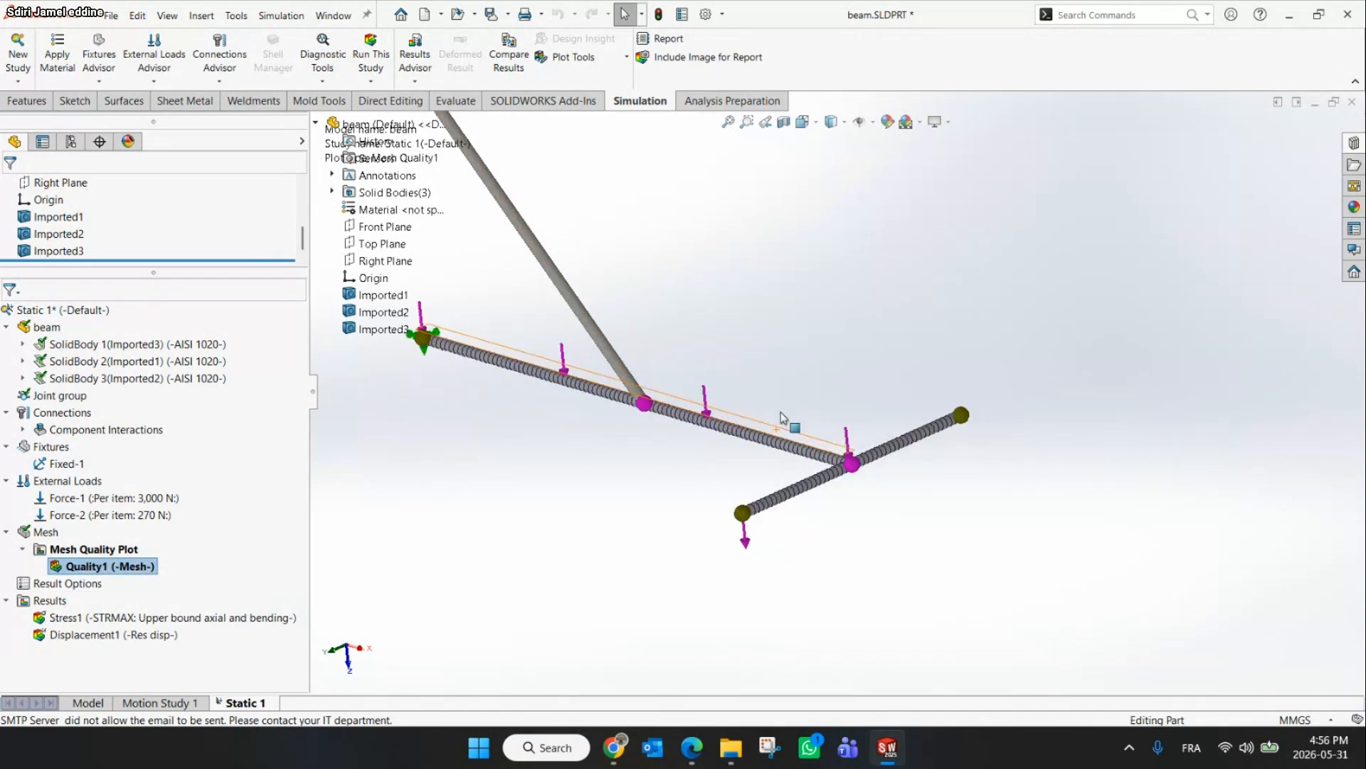
pyautogui.moveTo(780, 409); pyautogui.dragTo(831, 412, button='middle')
pyautogui.scroll(4, 831, 410)
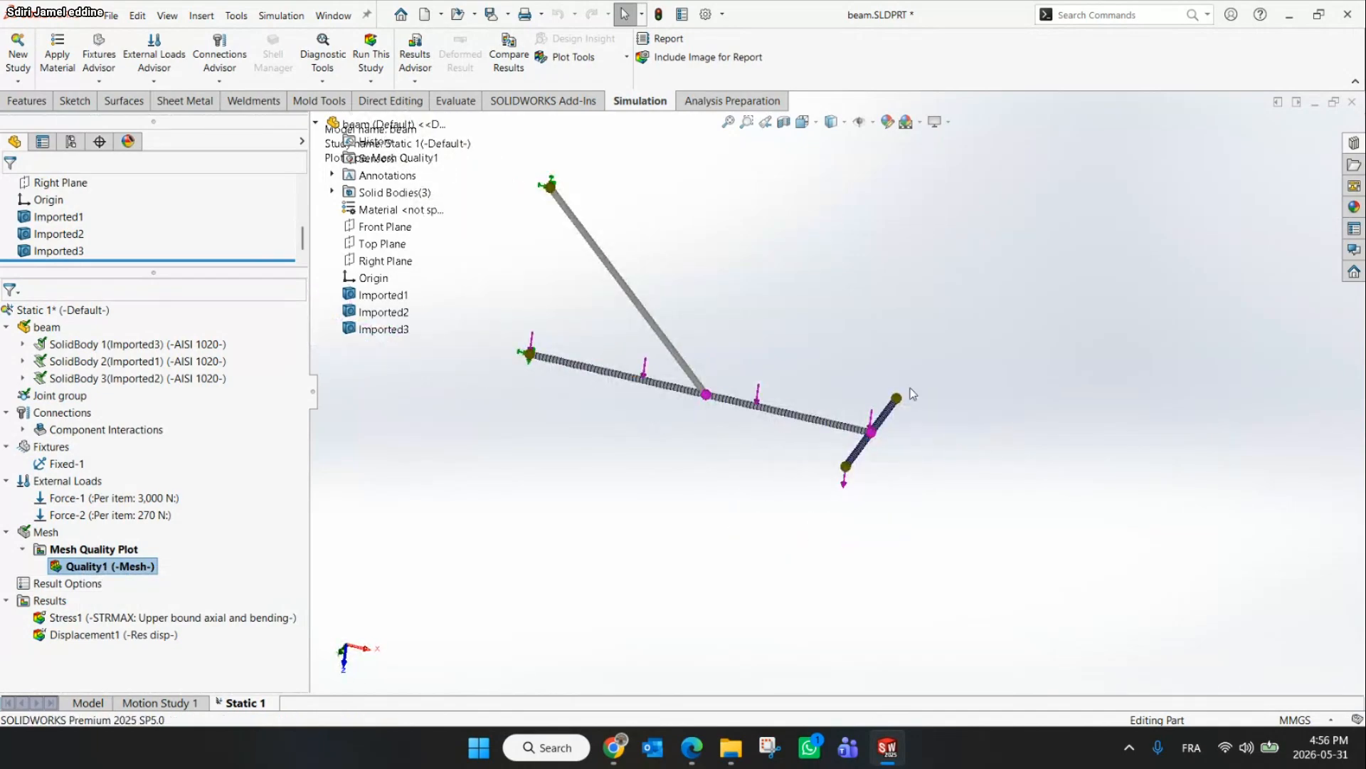
pyautogui.moveTo(846, 481); pyautogui.dragTo(715, 447, button='middle')
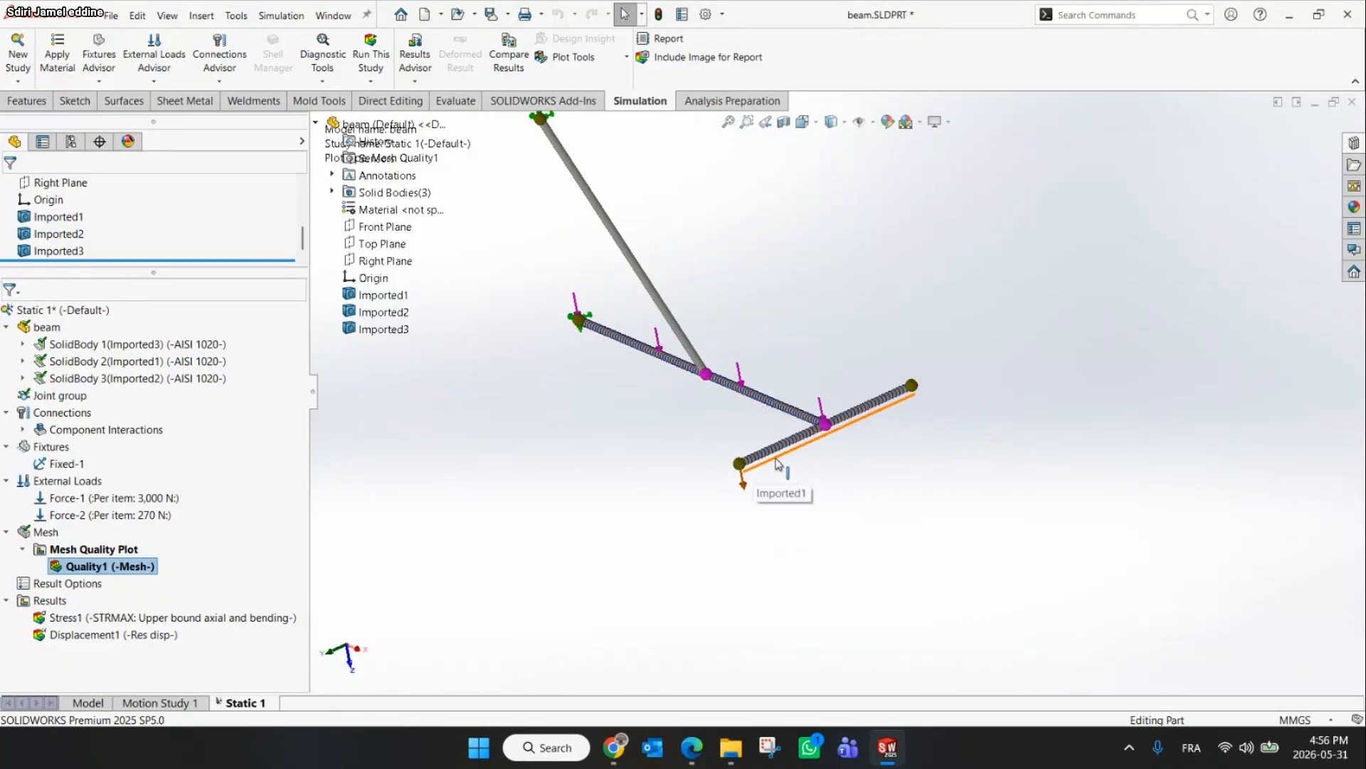
pyautogui.scroll(-1, 578, 425)
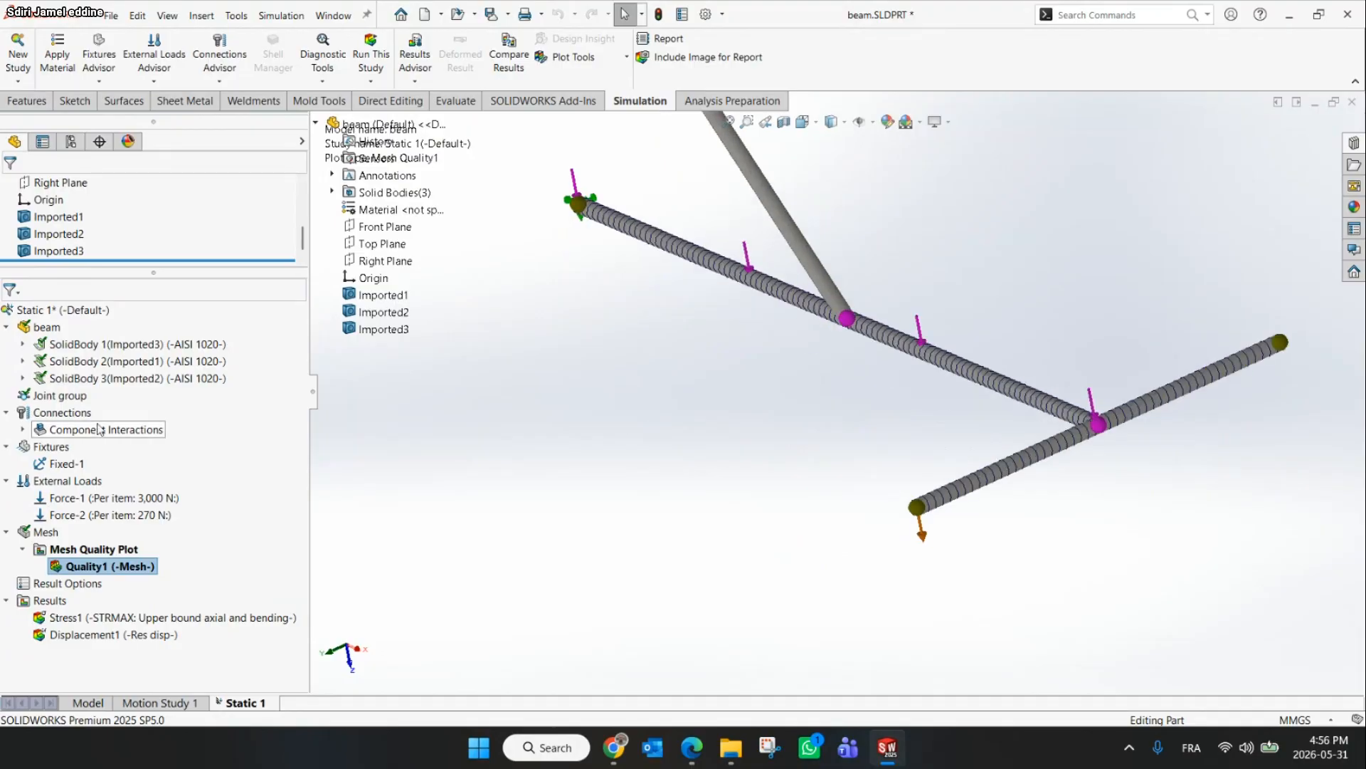
# Review the analysis questions on the workshop slide
pyautogui.rightClick(103, 568)
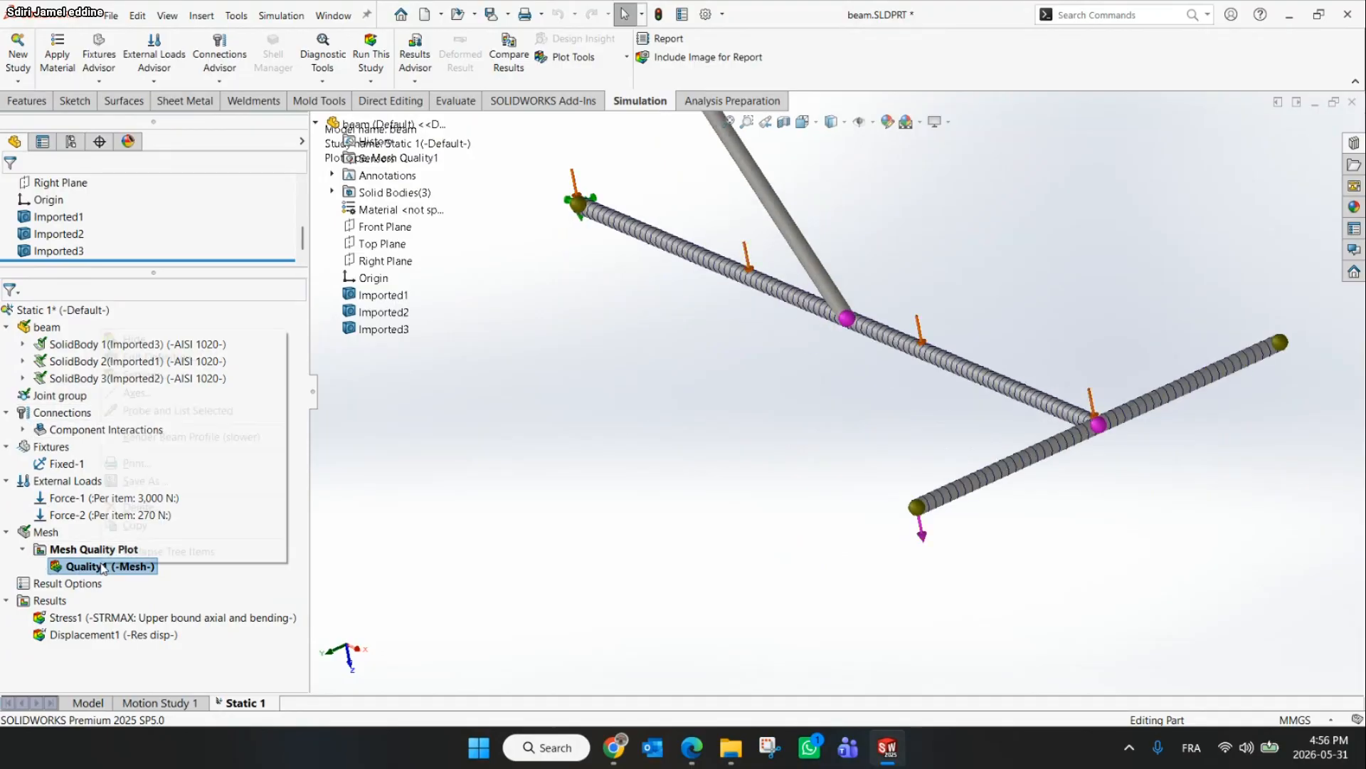
pyautogui.click(510, 529)
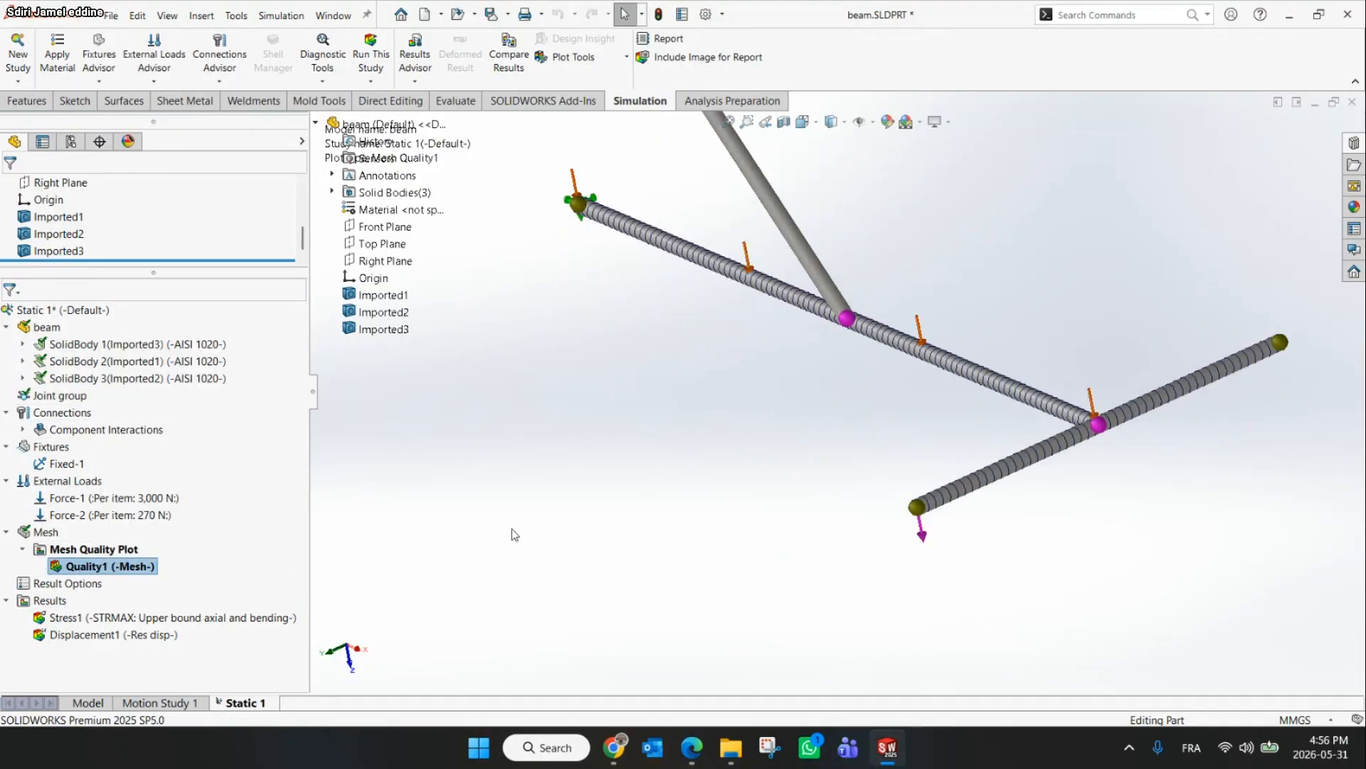
pyautogui.click(613, 747)
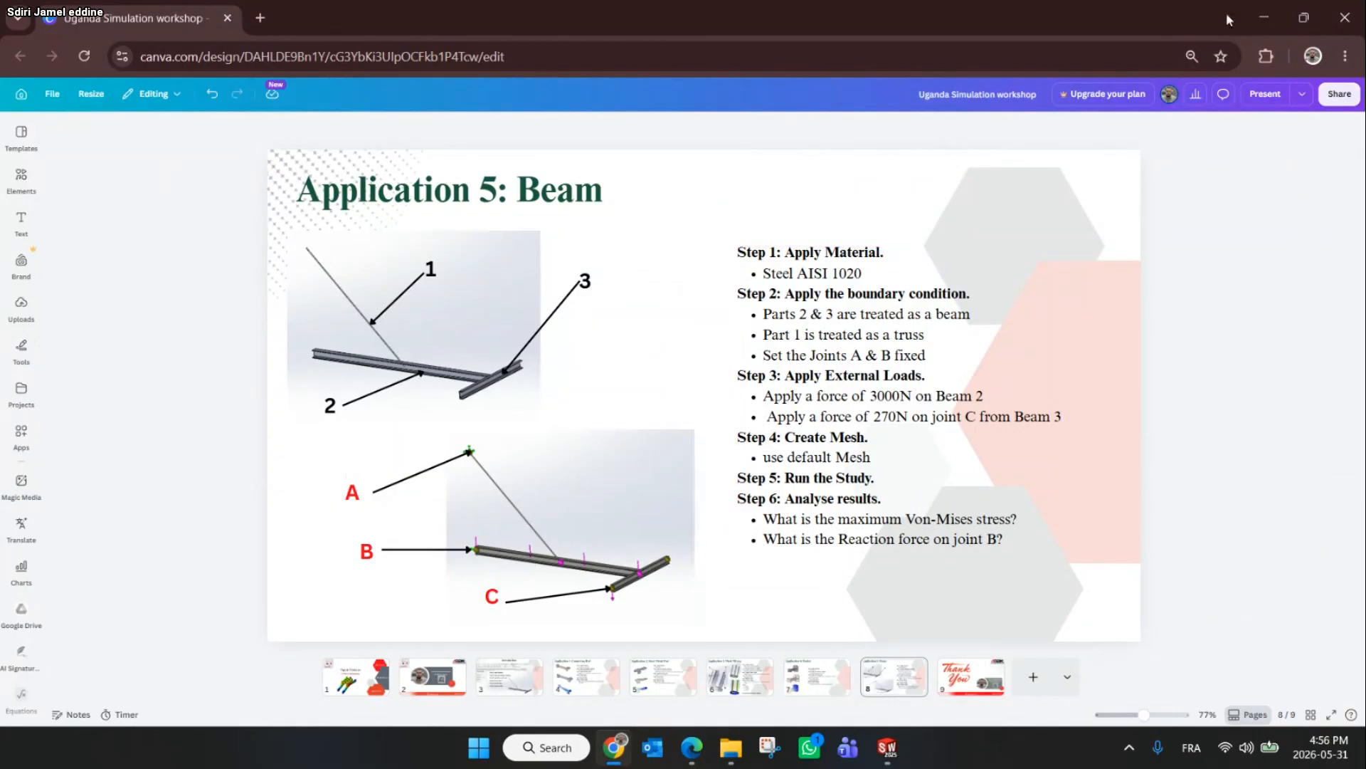
pyautogui.click(1264, 17)
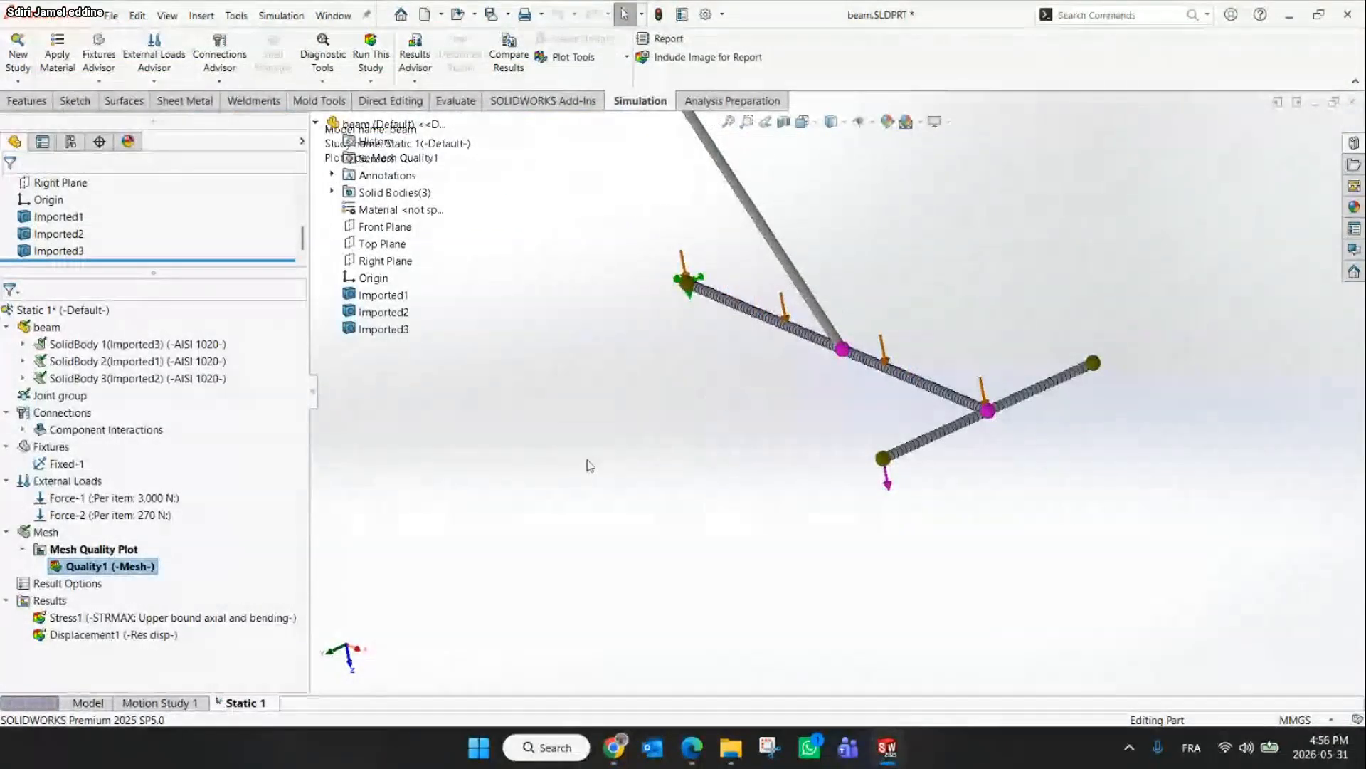
pyautogui.click(617, 760)
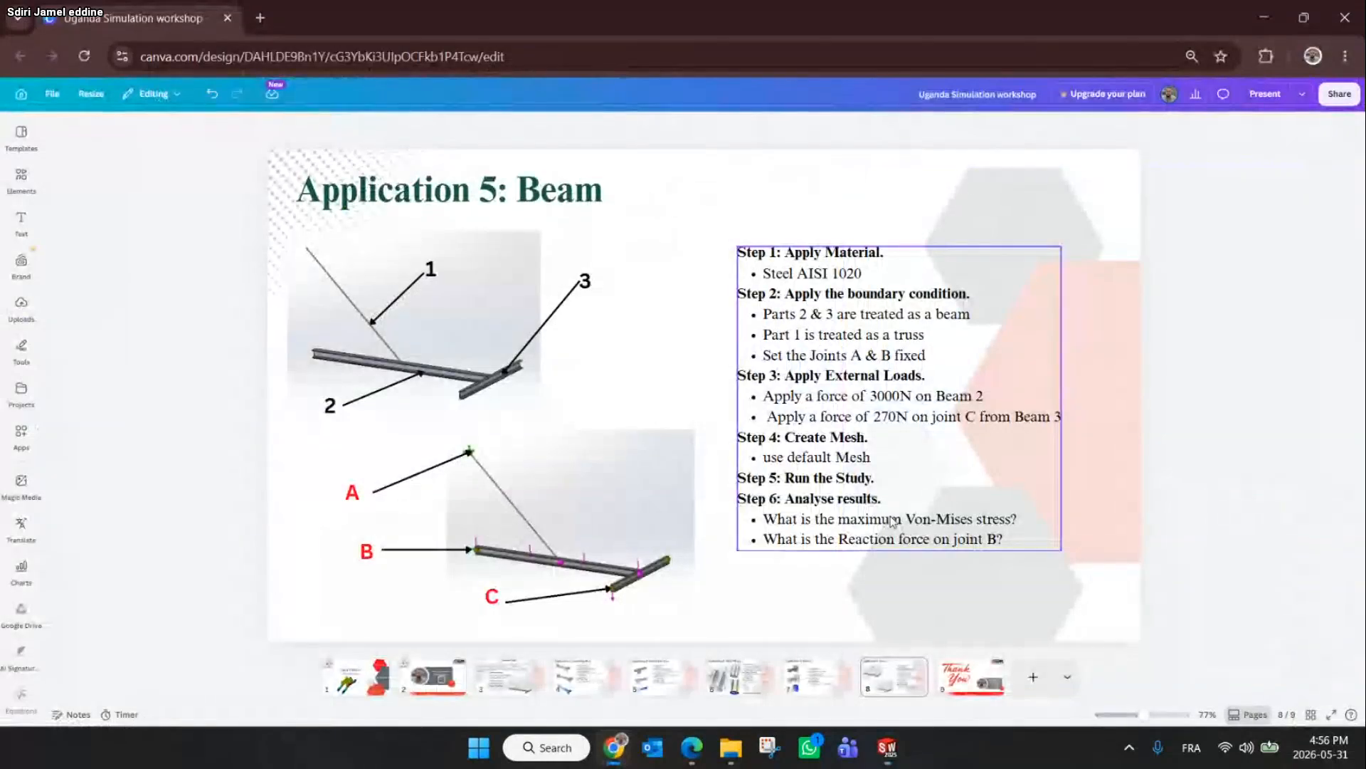
pyautogui.click(1261, 5)
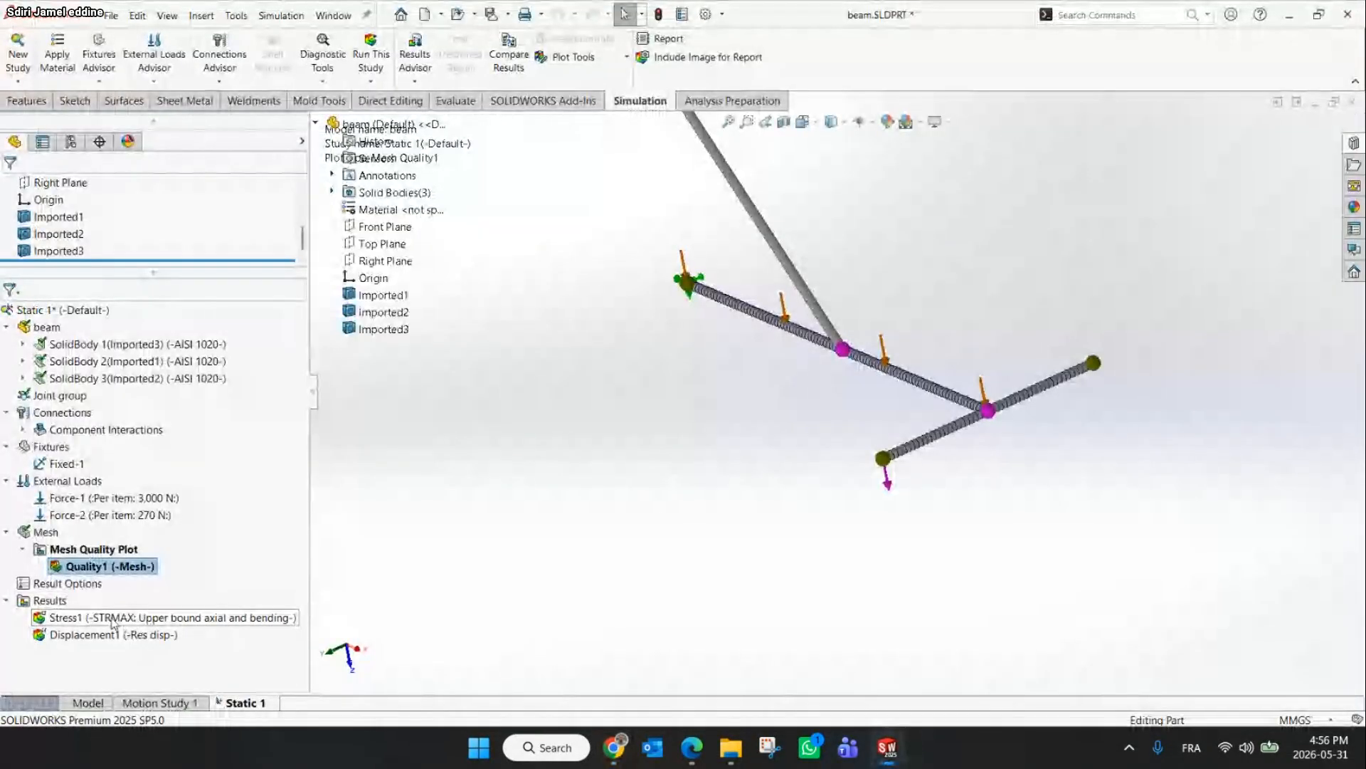
# Show the stress plot, edit its definition and set the stress component to Axial
pyautogui.click(112, 621)
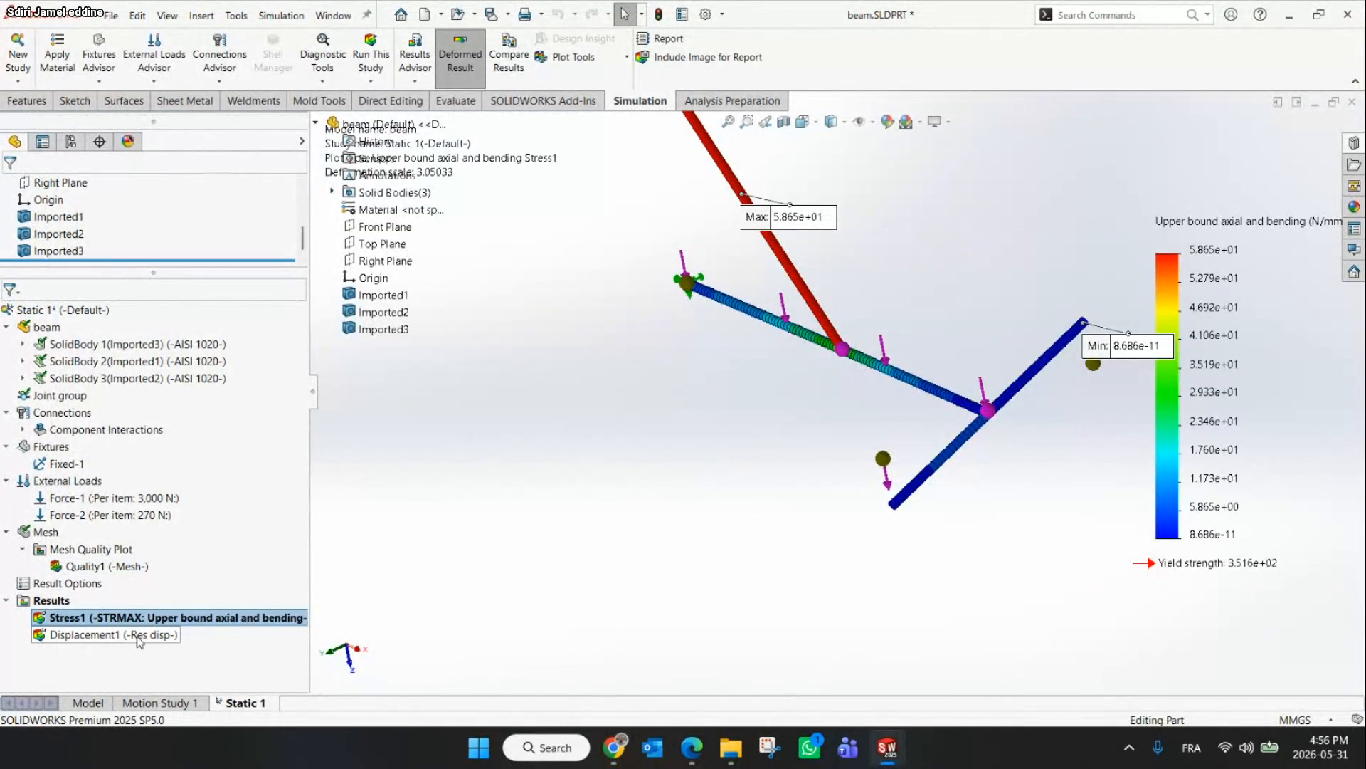
pyautogui.rightClick(114, 617)
pyautogui.click(185, 384)
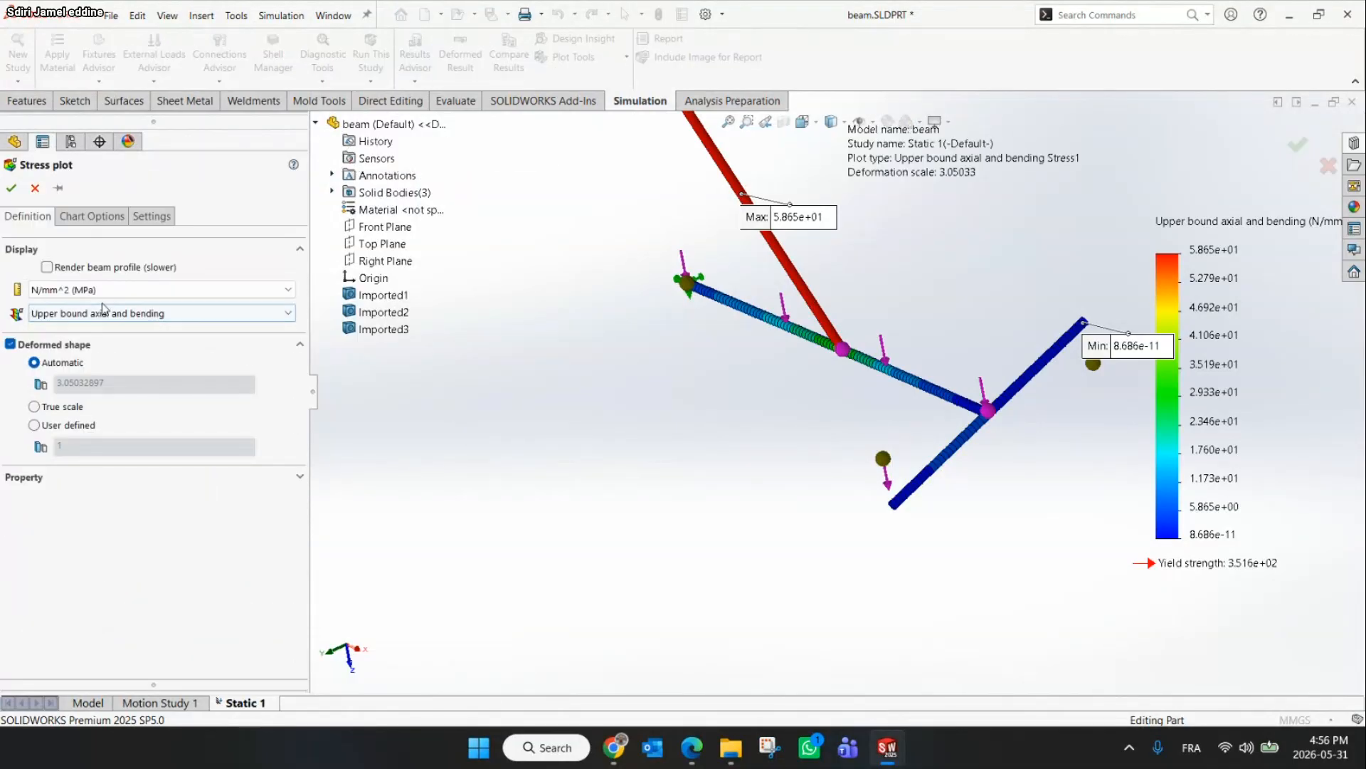
pyautogui.click(86, 315)
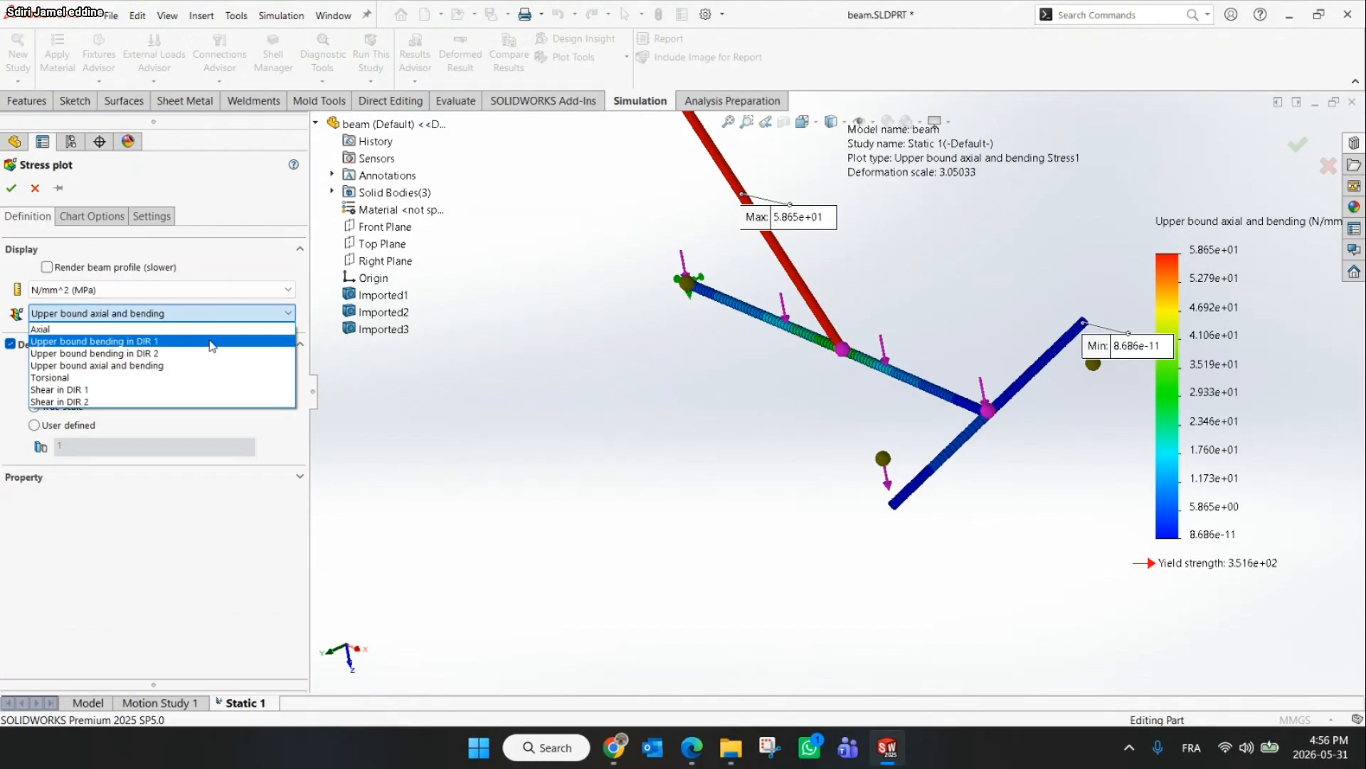
pyautogui.click(614, 747)
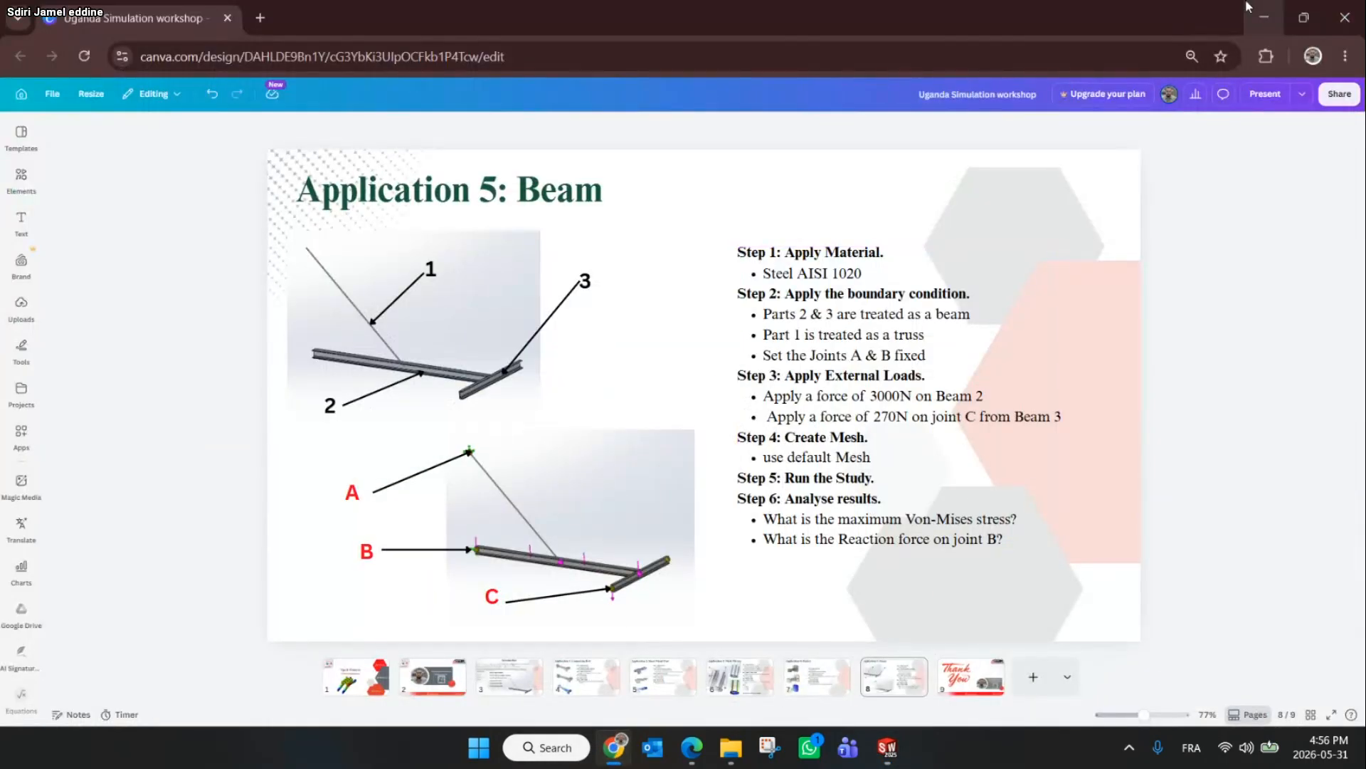
pyautogui.click(1264, 18)
pyautogui.click(207, 311)
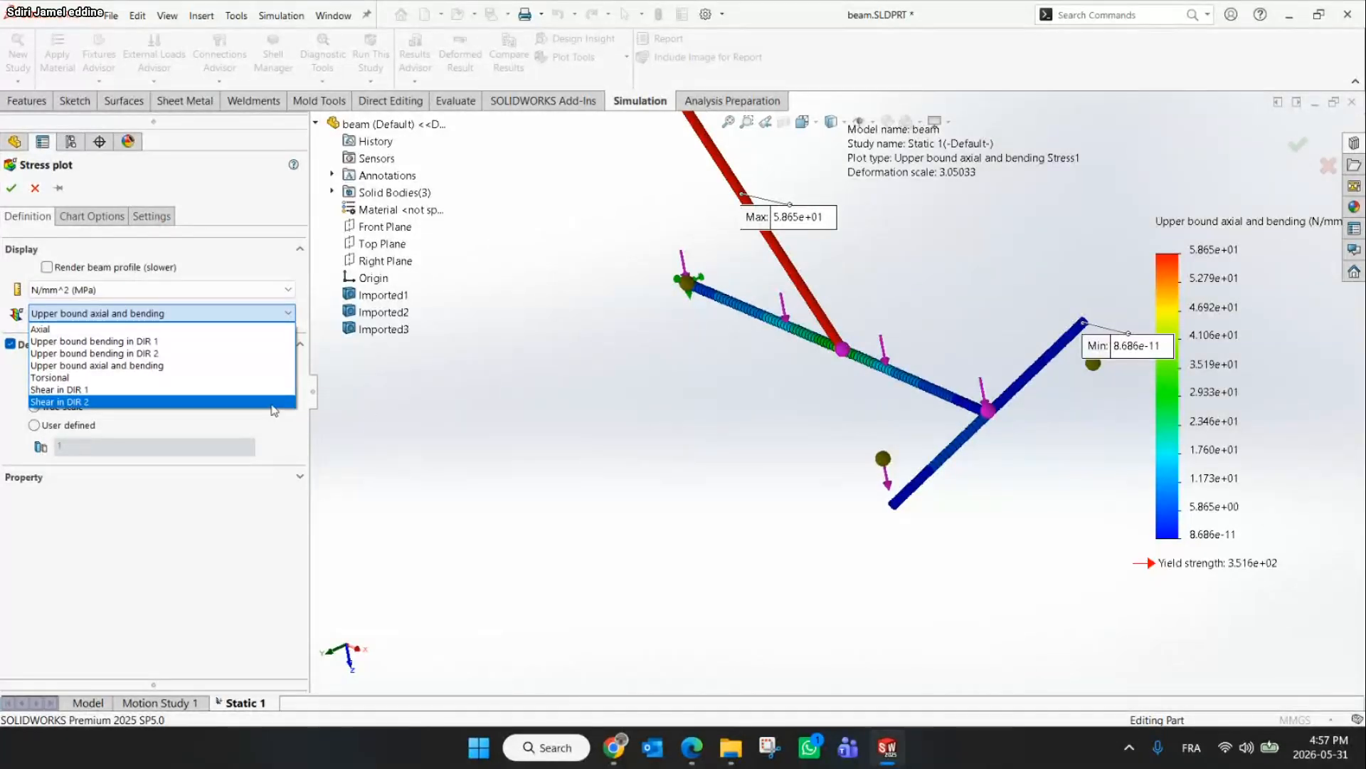
pyautogui.click(89, 329)
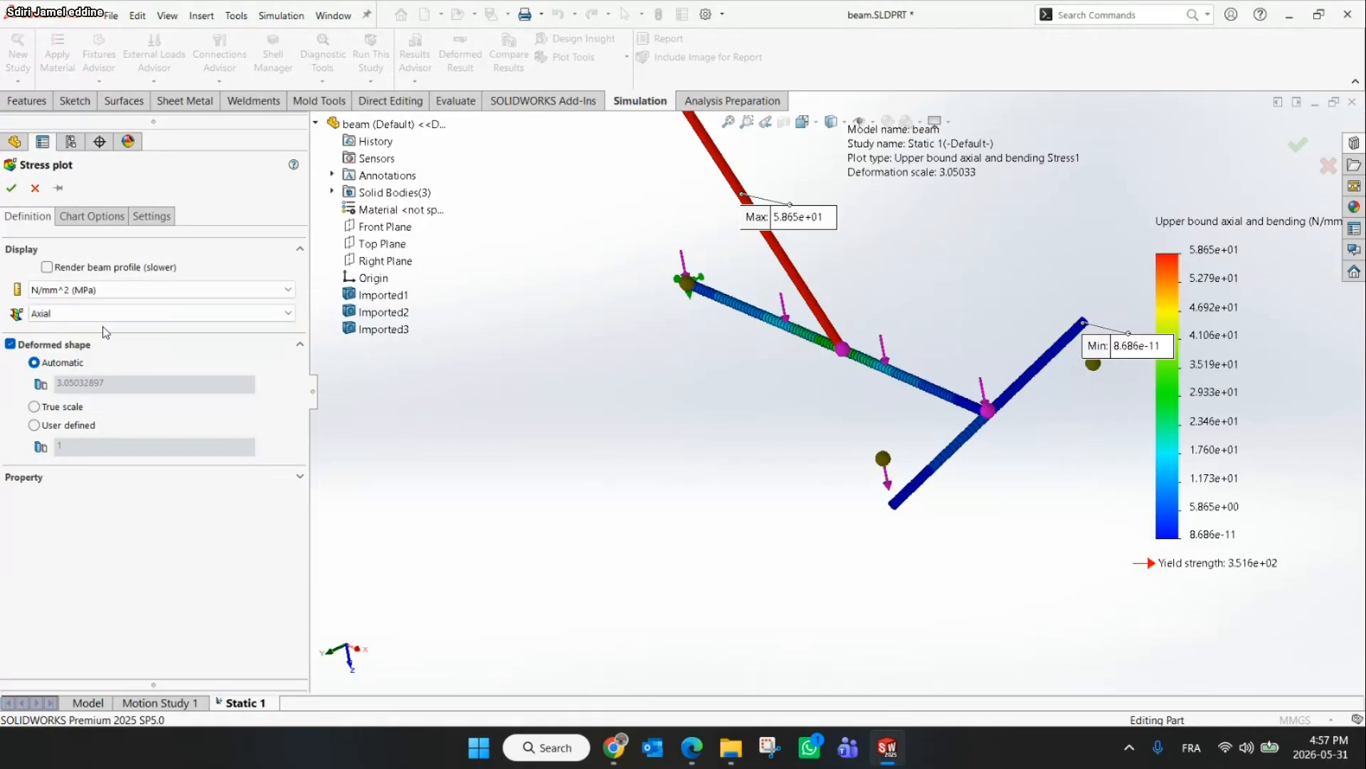
# Set the stress chart number format to floating and hide the minimum annotation
pyautogui.click(613, 747)
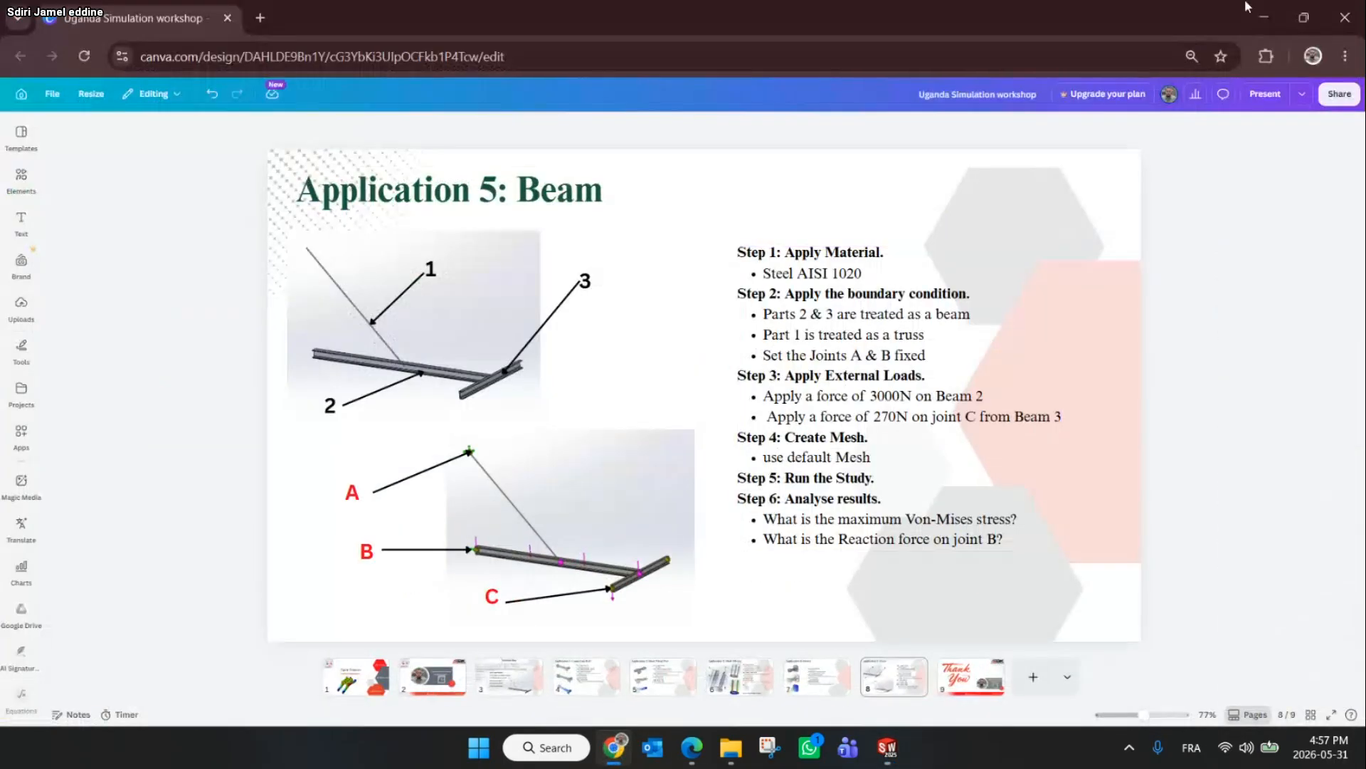
pyautogui.click(1250, 9)
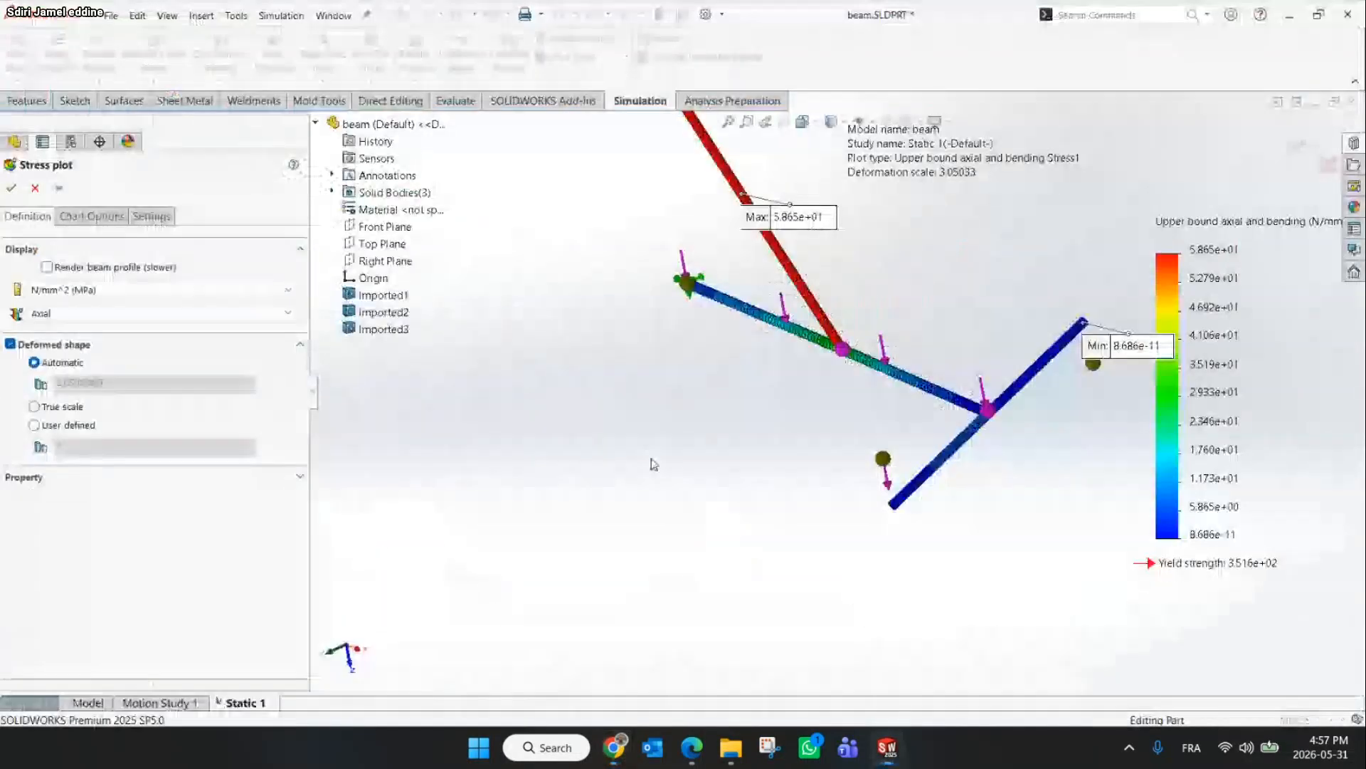
pyautogui.click(71, 216)
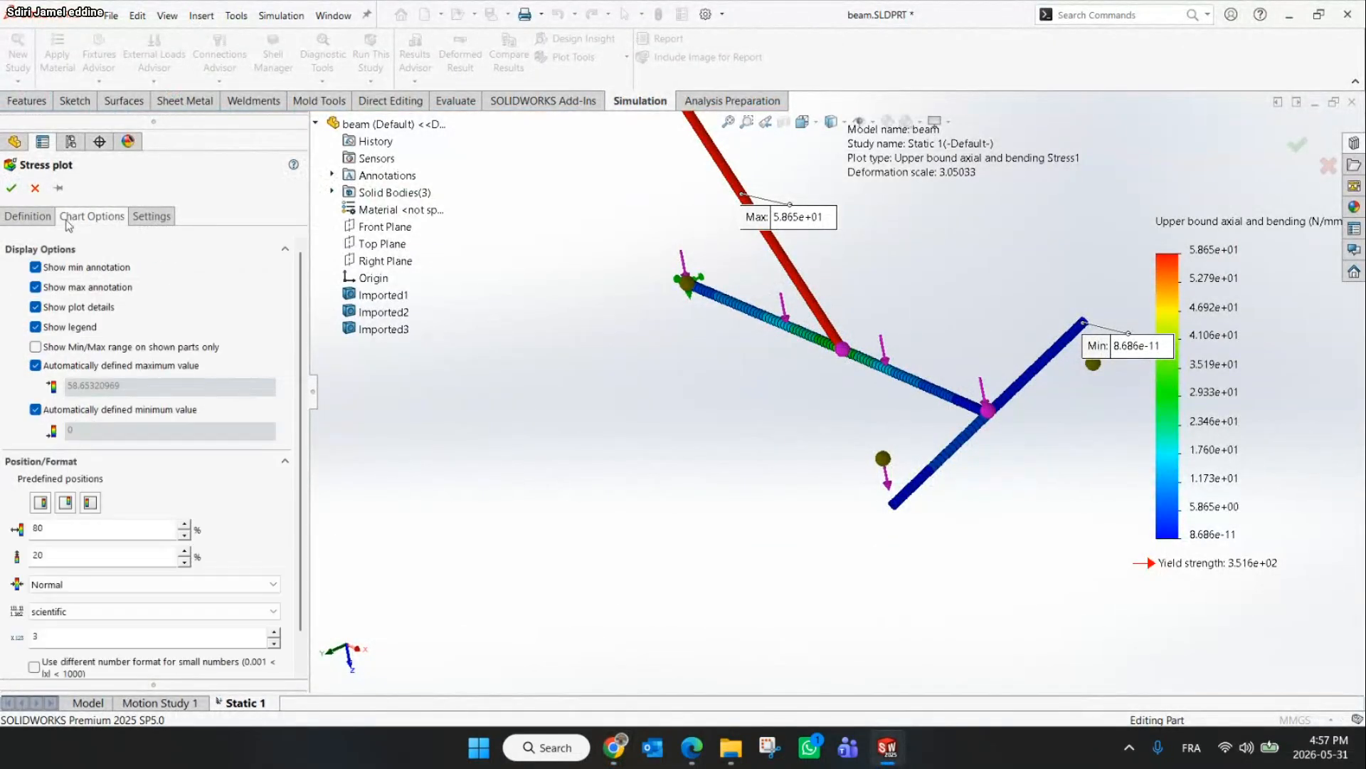
pyautogui.click(107, 610)
pyautogui.click(114, 633)
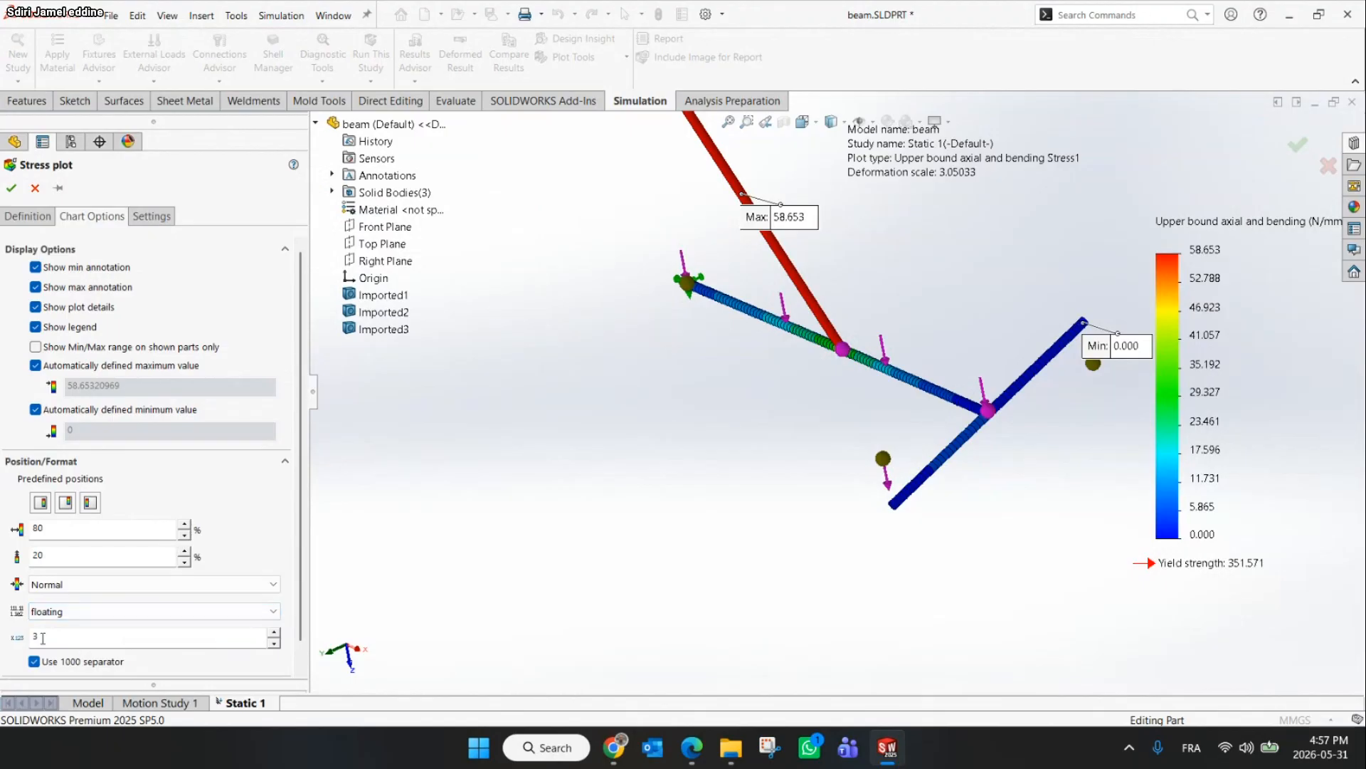
pyautogui.moveTo(44, 637); pyautogui.dragTo(20, 632)
pyautogui.click(34, 268)
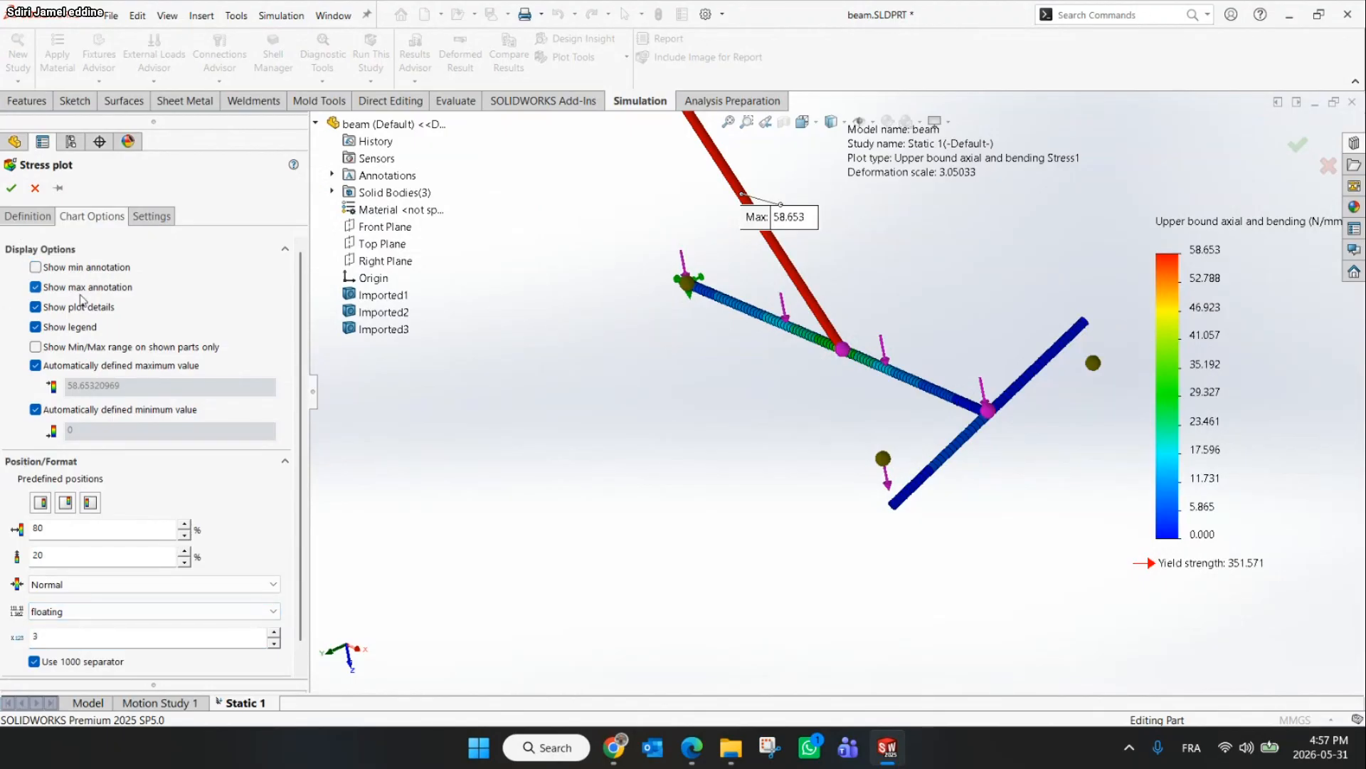
# Apply the chart options and reposition the maximum stress annotation label beside the inclined beam
pyautogui.click(16, 189)
pyautogui.moveTo(787, 363); pyautogui.dragTo(826, 311, button='middle')
pyautogui.scroll(4, 825, 311)
pyautogui.scroll(1, 830, 314)
pyautogui.moveTo(831, 314); pyautogui.dragTo(967, 225)
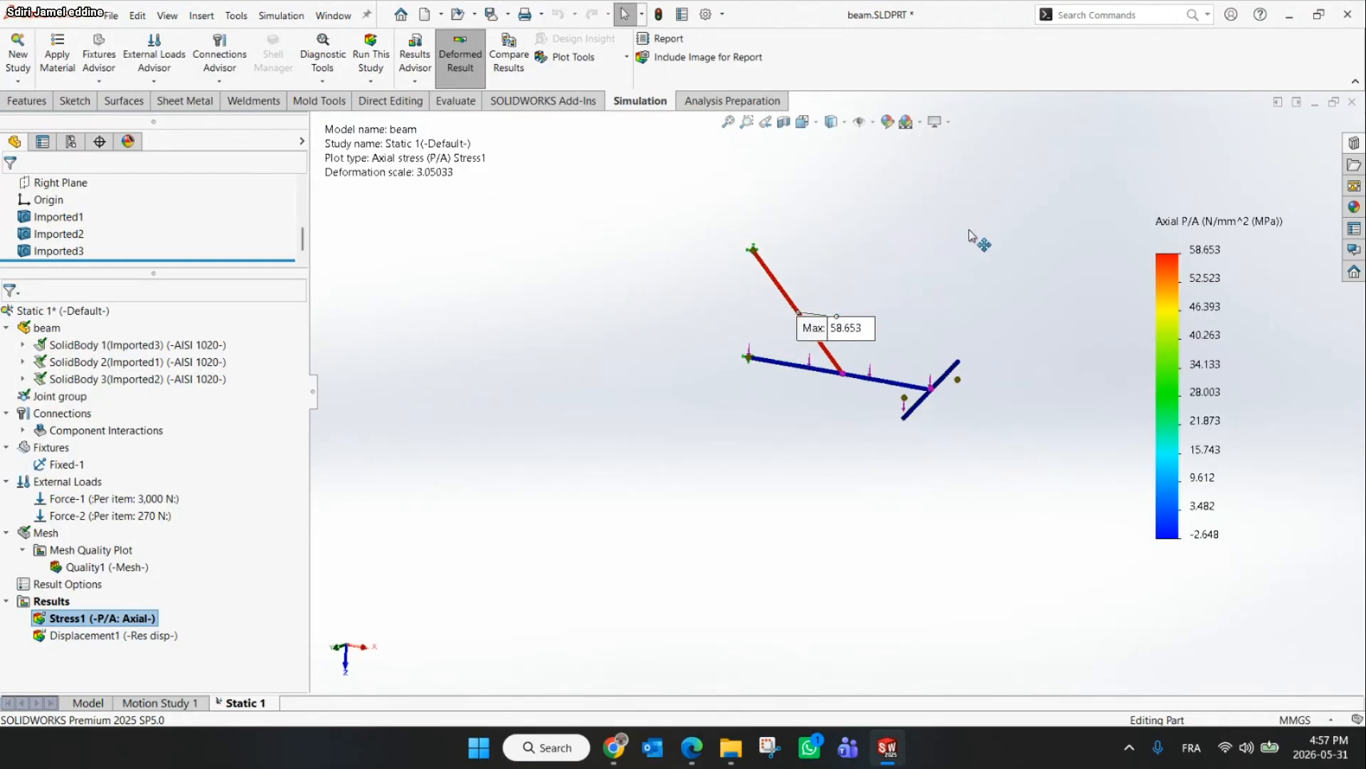
pyautogui.moveTo(847, 328); pyautogui.dragTo(943, 253)
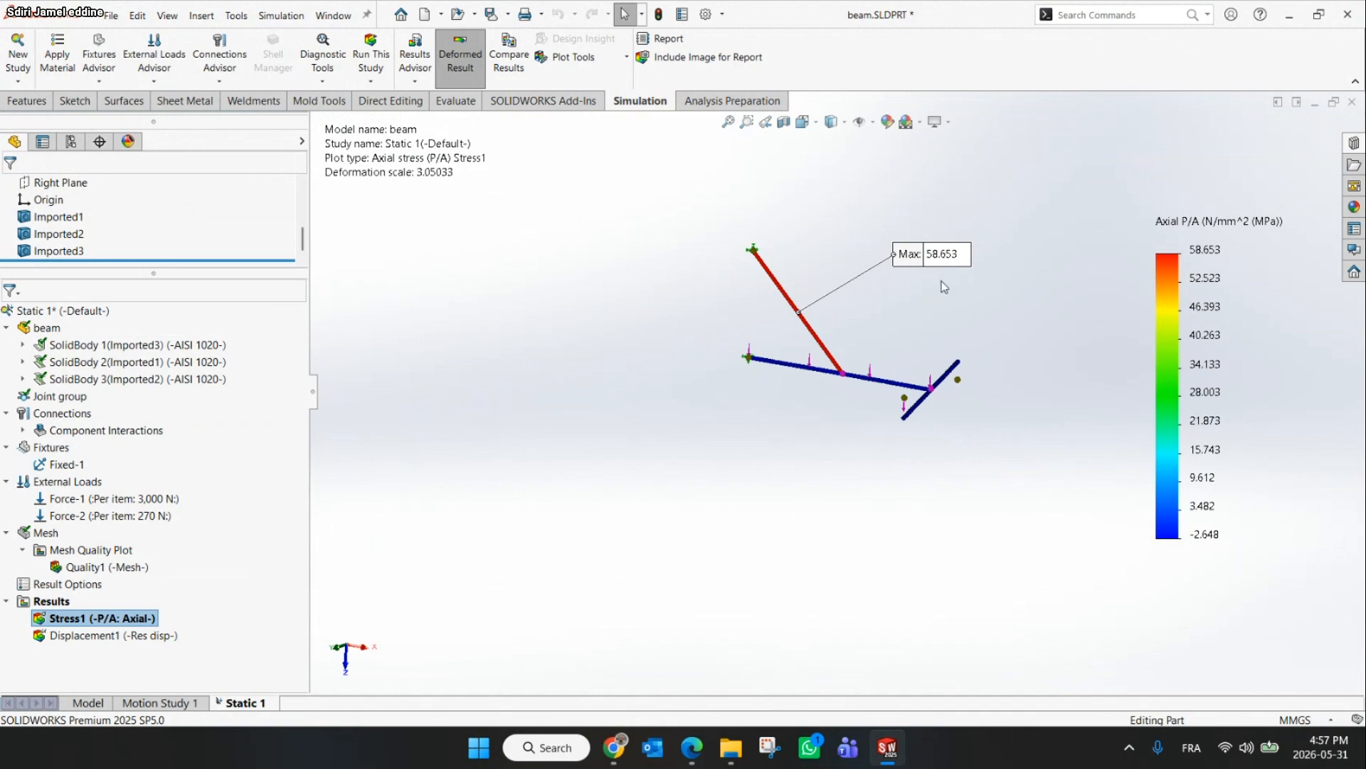
pyautogui.scroll(-5, 833, 285)
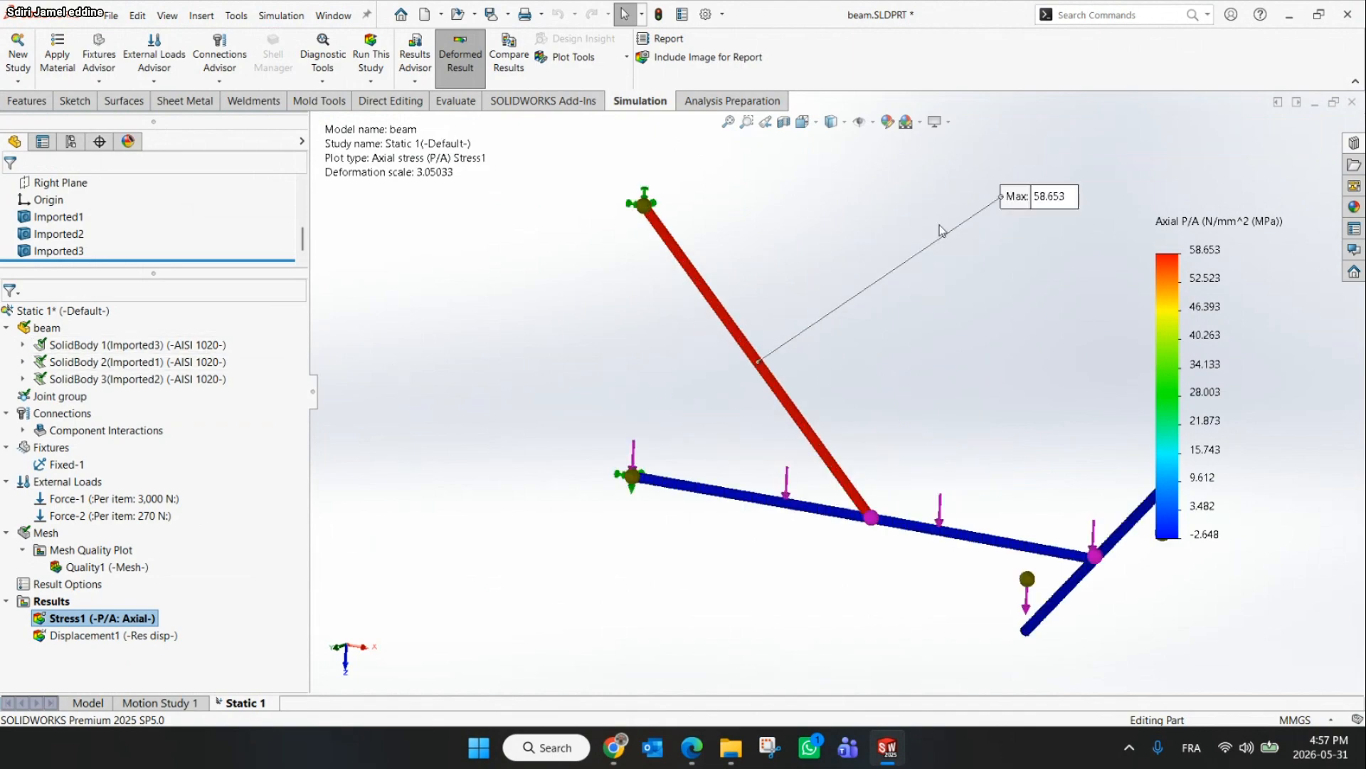
pyautogui.moveTo(942, 231); pyautogui.dragTo(760, 327)
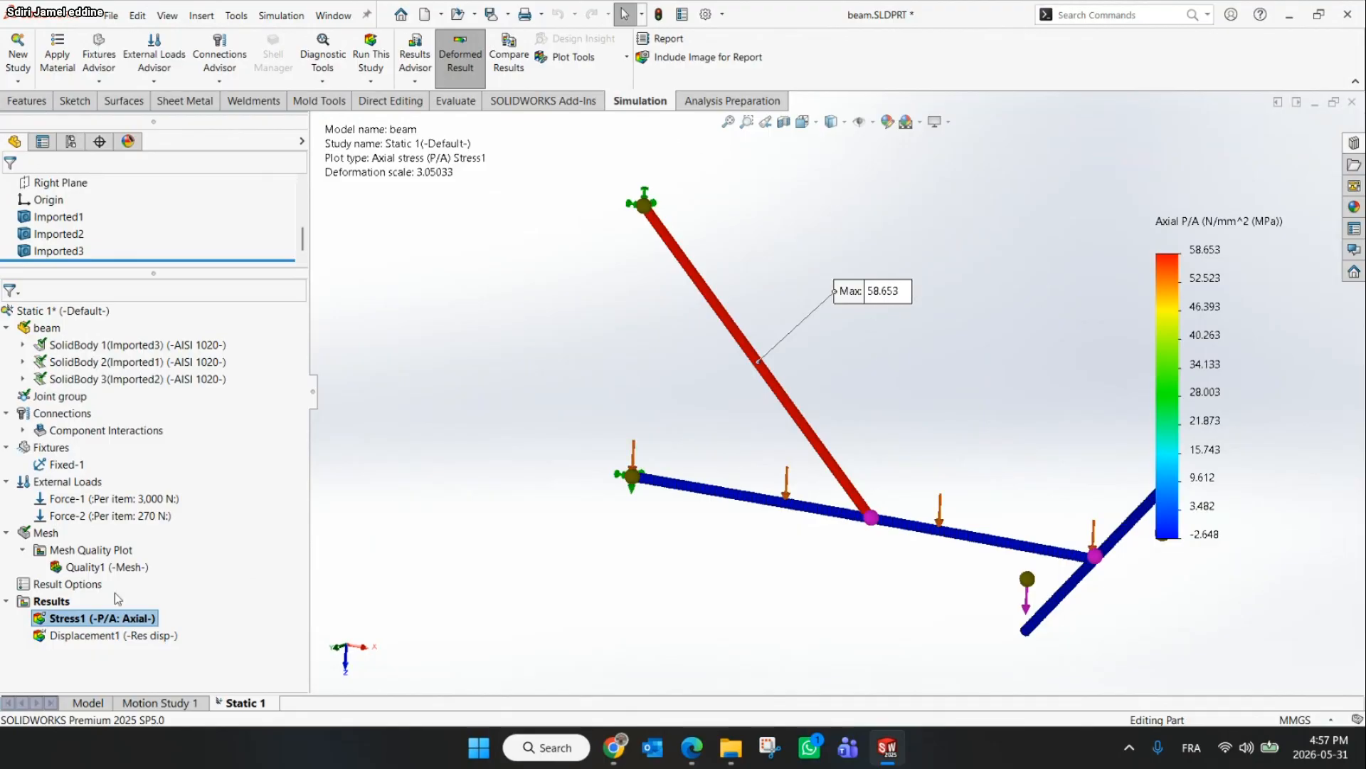
# Edit the stress plot definition and set the stress component to Upper bound axial and bending
pyautogui.rightClick(74, 602)
pyautogui.rightClick(83, 625)
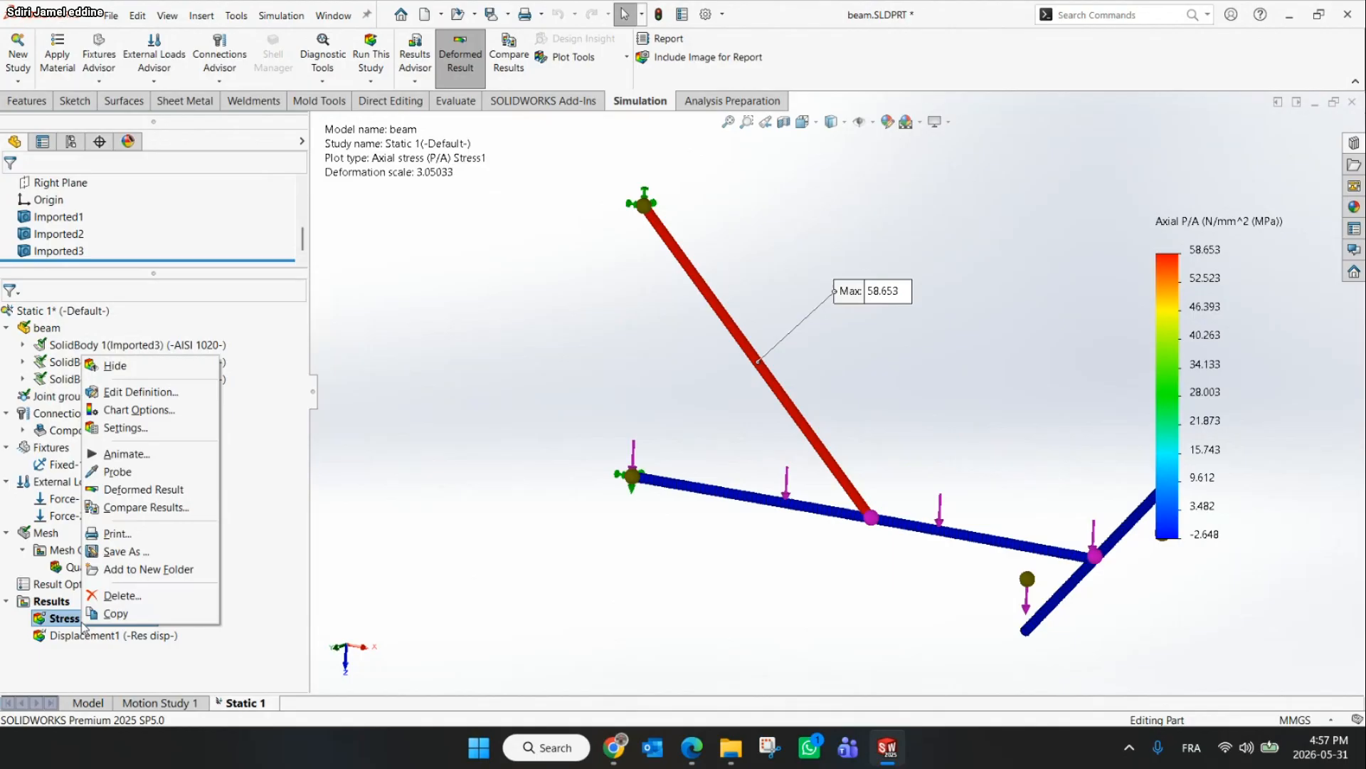
pyautogui.click(142, 395)
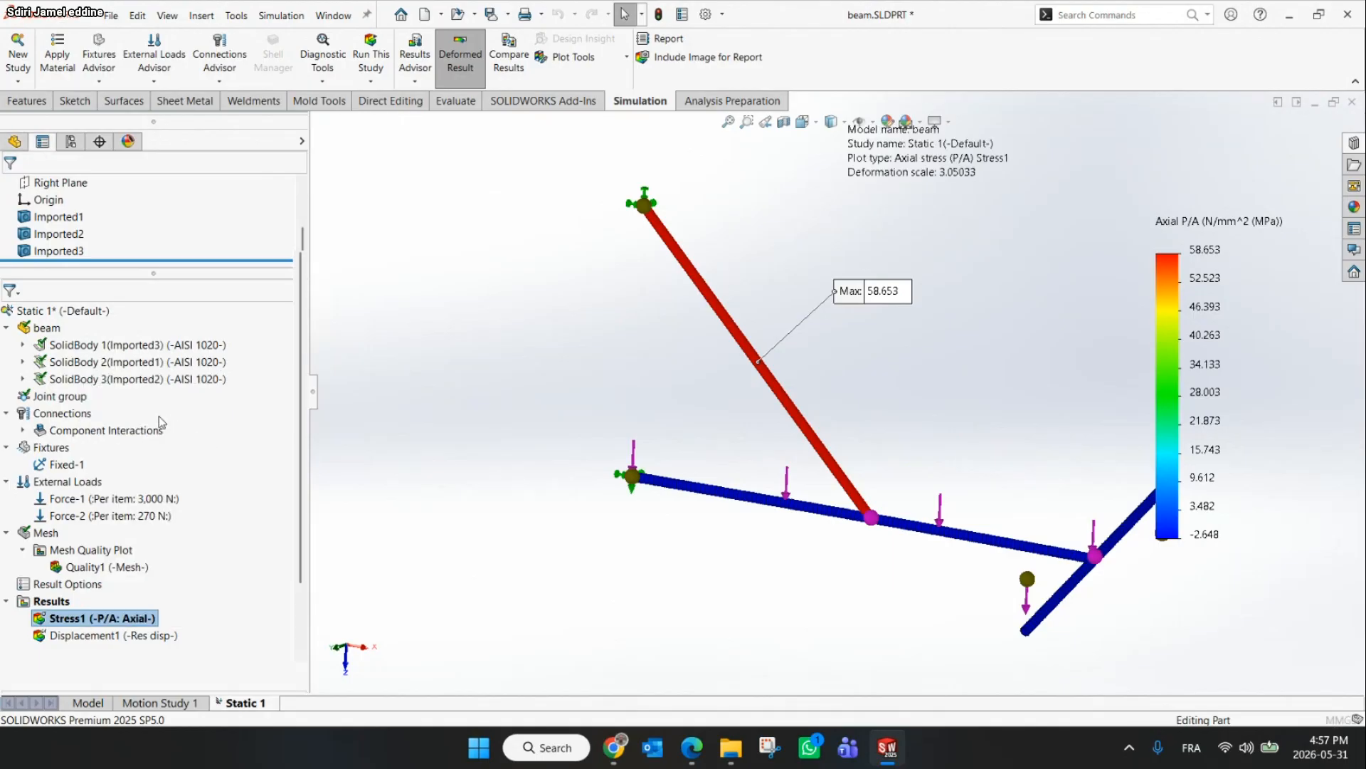
pyautogui.click(134, 313)
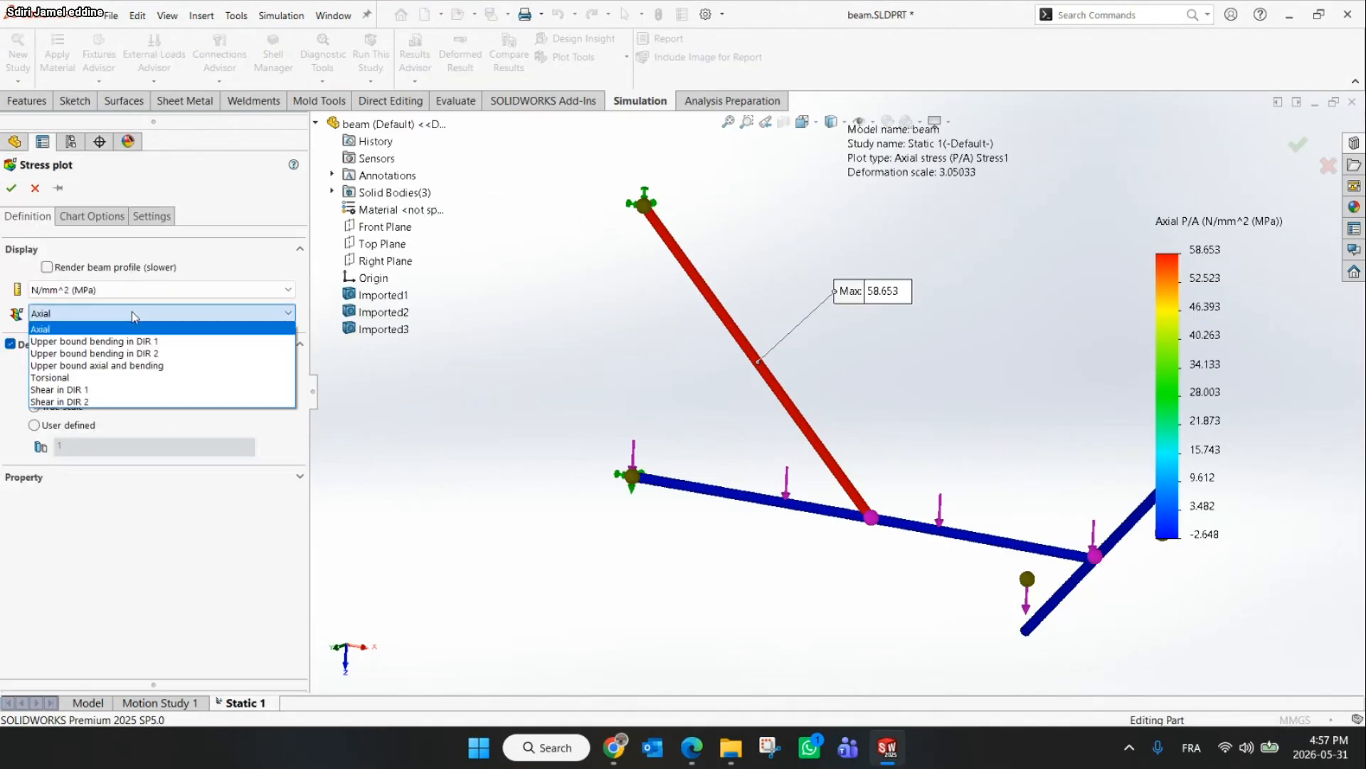
pyautogui.click(145, 370)
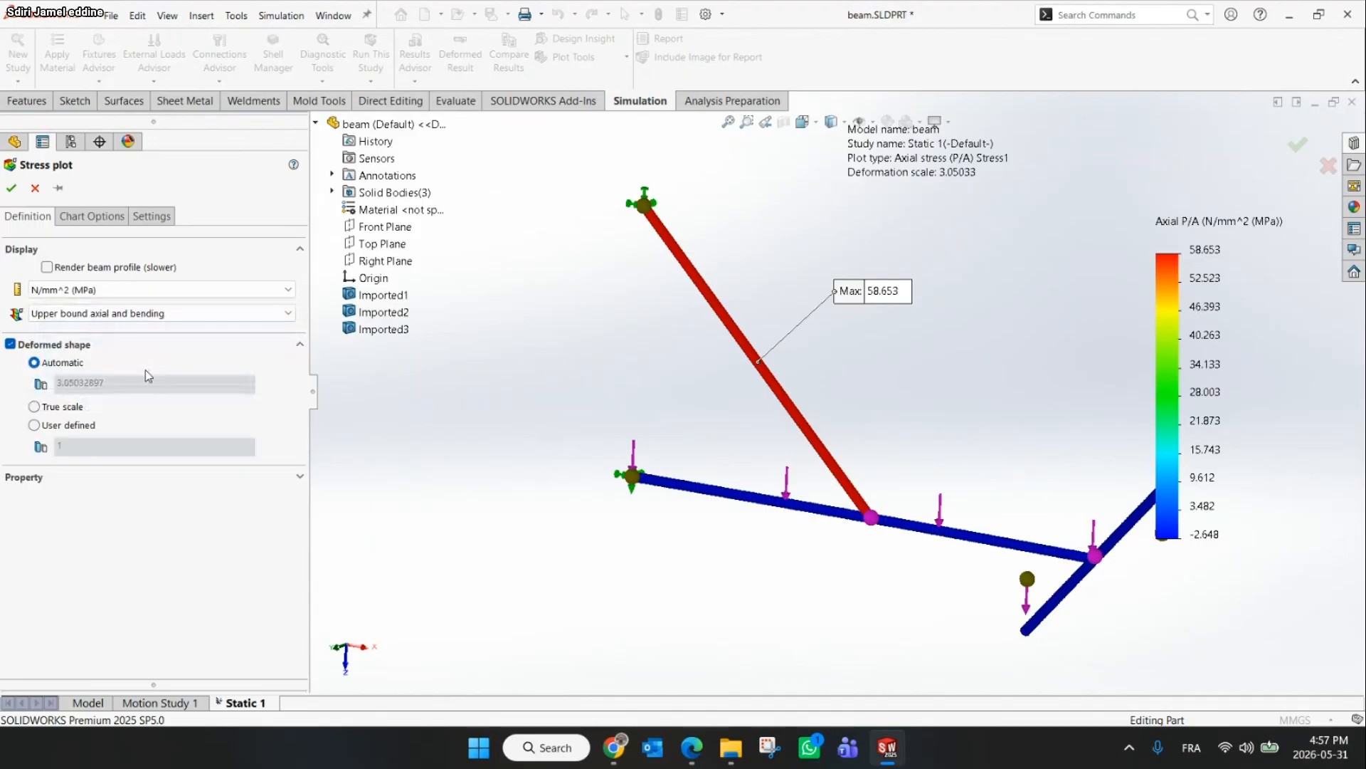
pyautogui.click(7, 186)
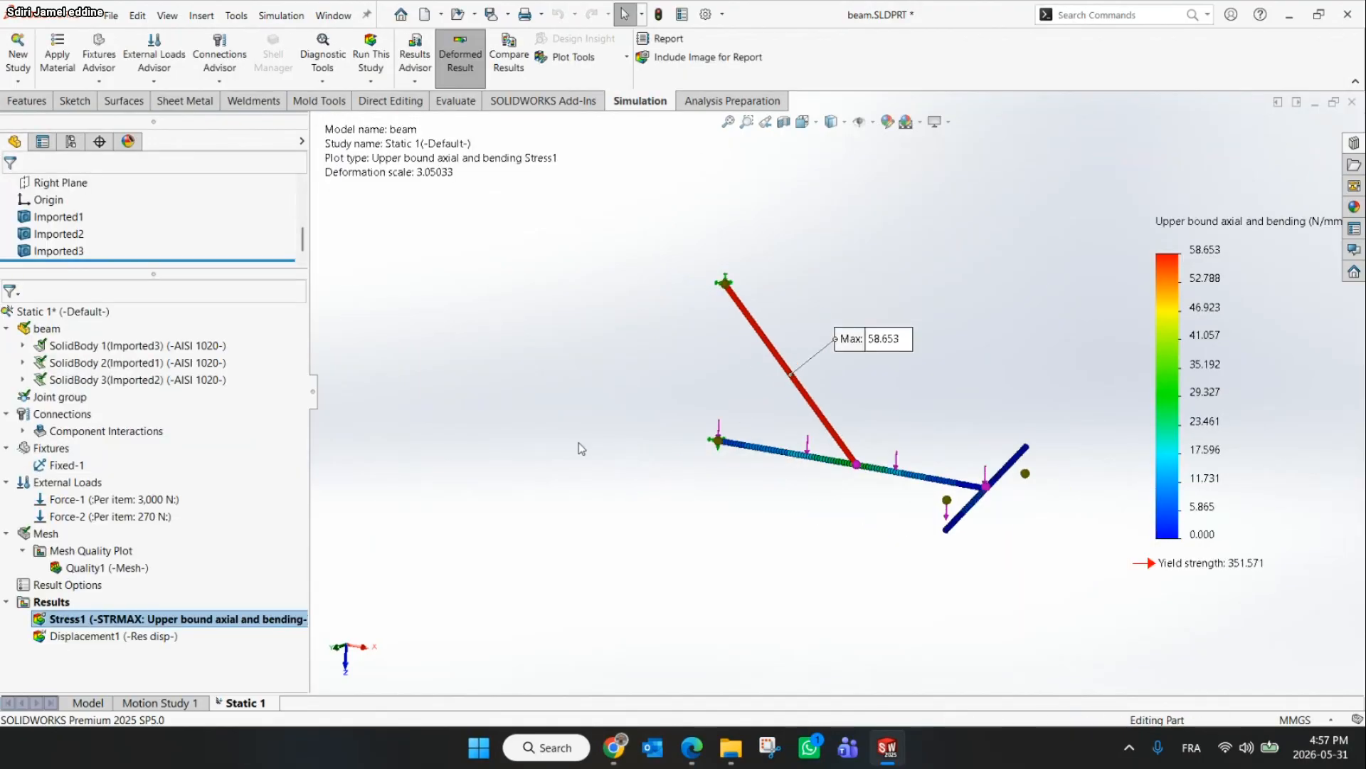
# Edit the stress plot definition again to render the beam profile, showing Axial and bending stress
pyautogui.rightClick(146, 618)
pyautogui.click(170, 386)
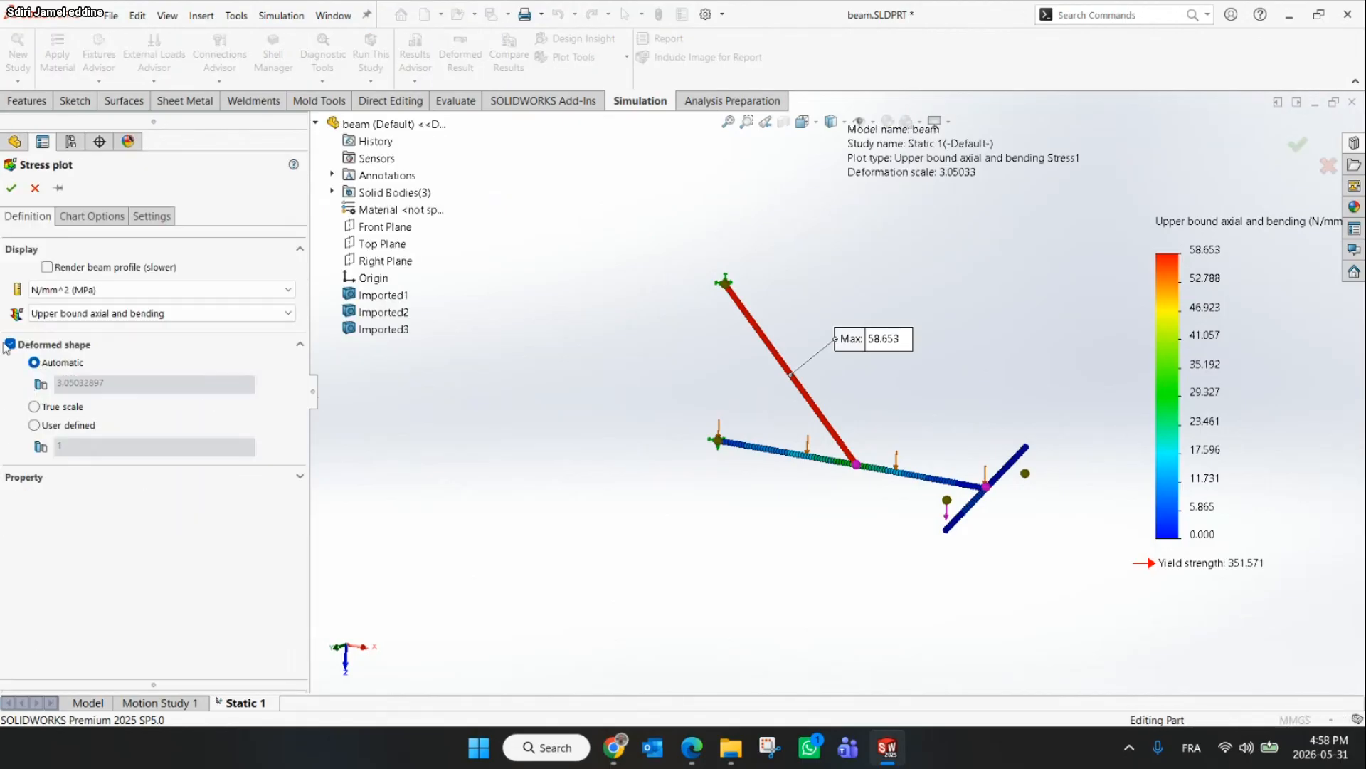
pyautogui.click(78, 289)
pyautogui.click(64, 343)
pyautogui.click(47, 268)
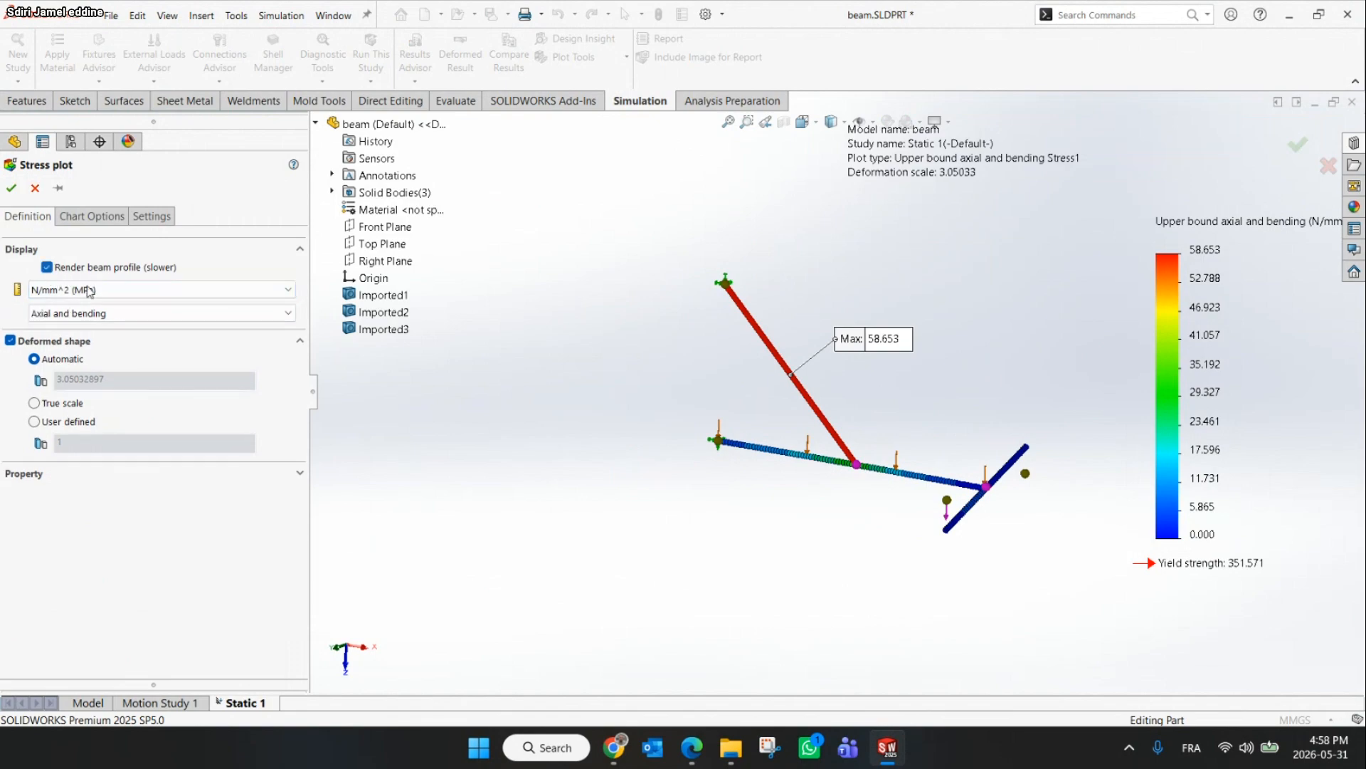
pyautogui.click(103, 218)
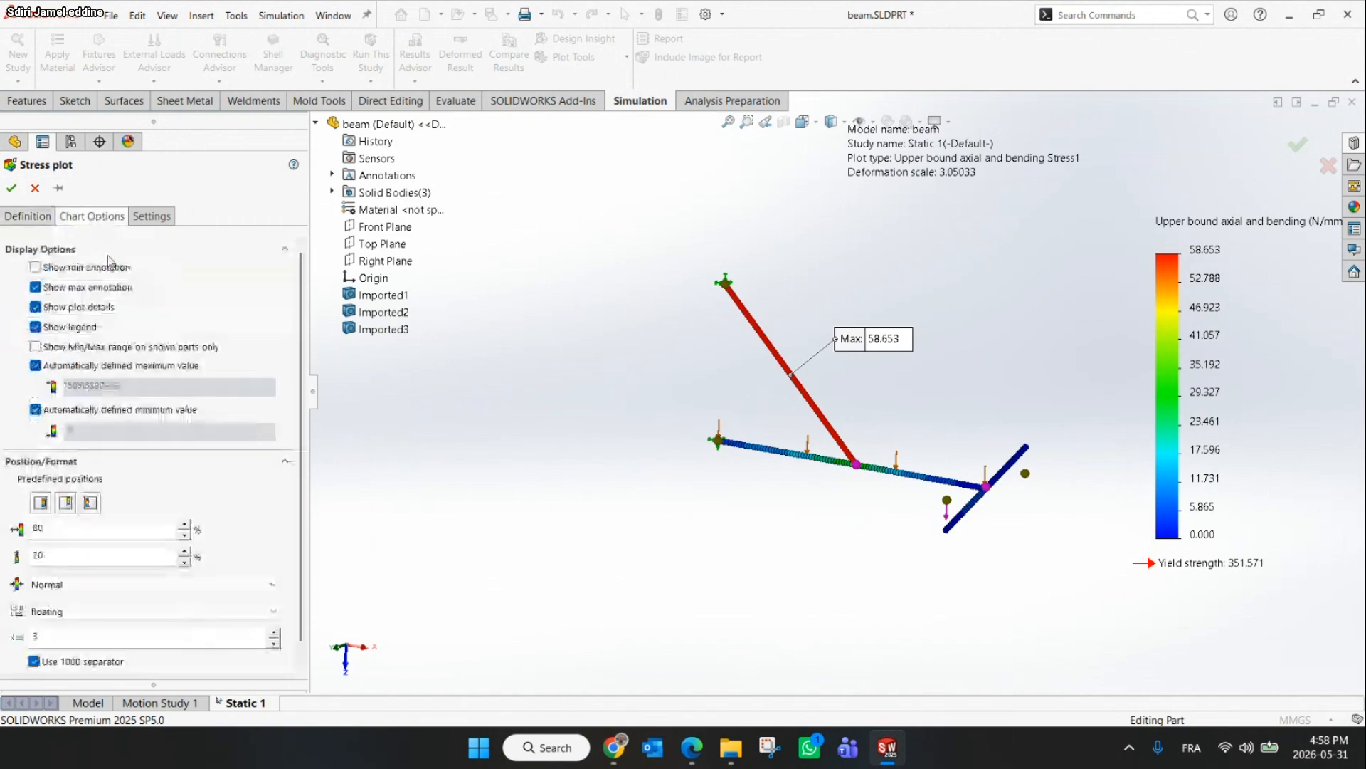
pyautogui.click(48, 289)
pyautogui.click(47, 289)
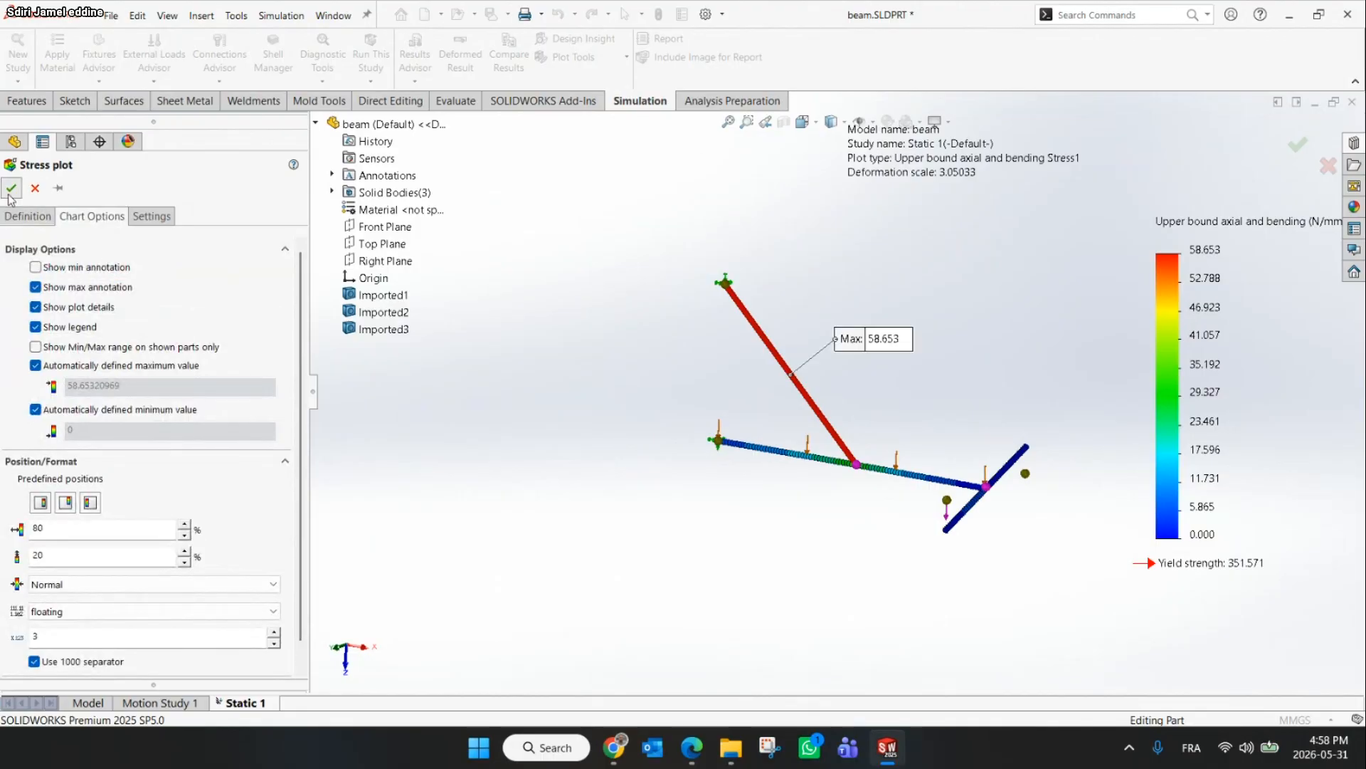
pyautogui.scroll(-5, 938, 467)
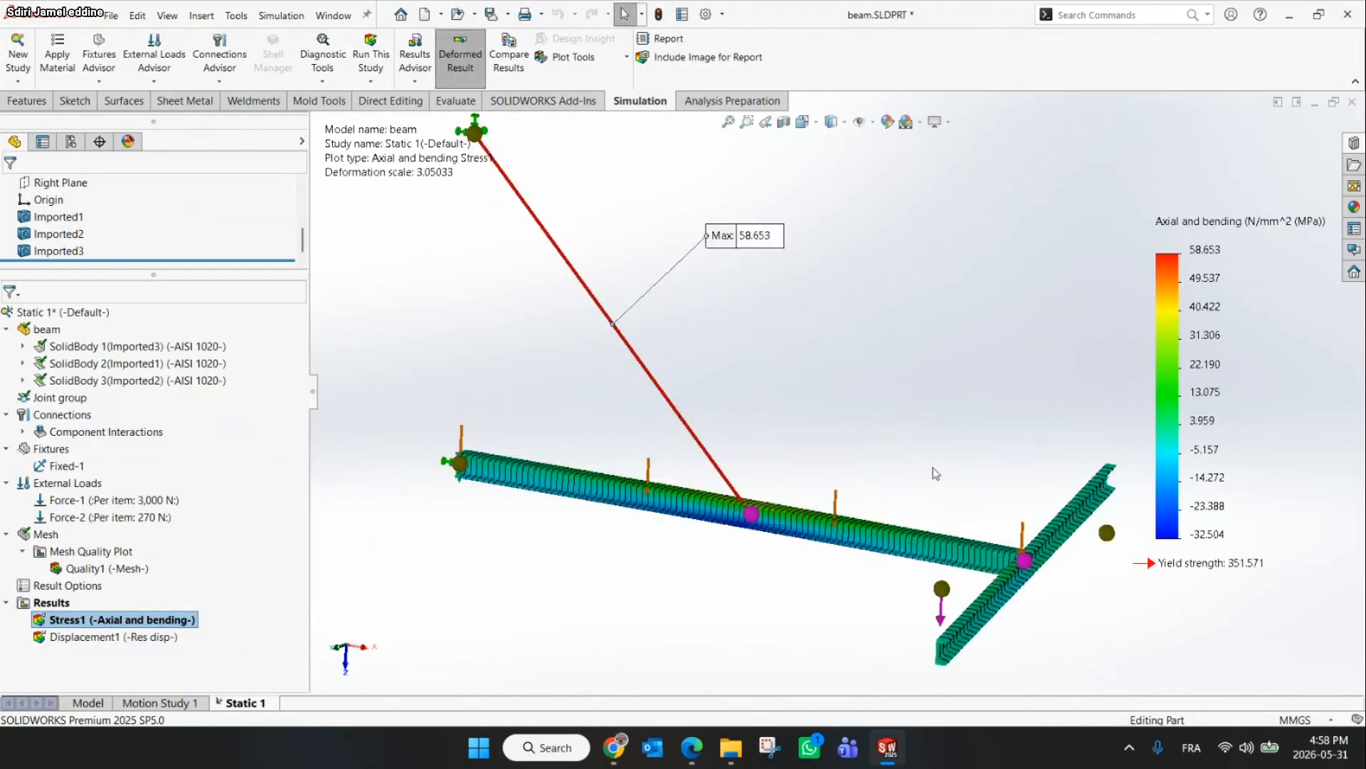
# Rotate and zoom around the rendered beam profiles to inspect the axial and bending stress distribution
pyautogui.moveTo(912, 479); pyautogui.dragTo(832, 438, button='middle')
pyautogui.scroll(-5, 802, 605)
pyautogui.moveTo(802, 606); pyautogui.dragTo(708, 427, button='middle')
pyautogui.scroll(3, 704, 574)
pyautogui.scroll(4, 708, 411)
pyautogui.scroll(-2, 689, 388)
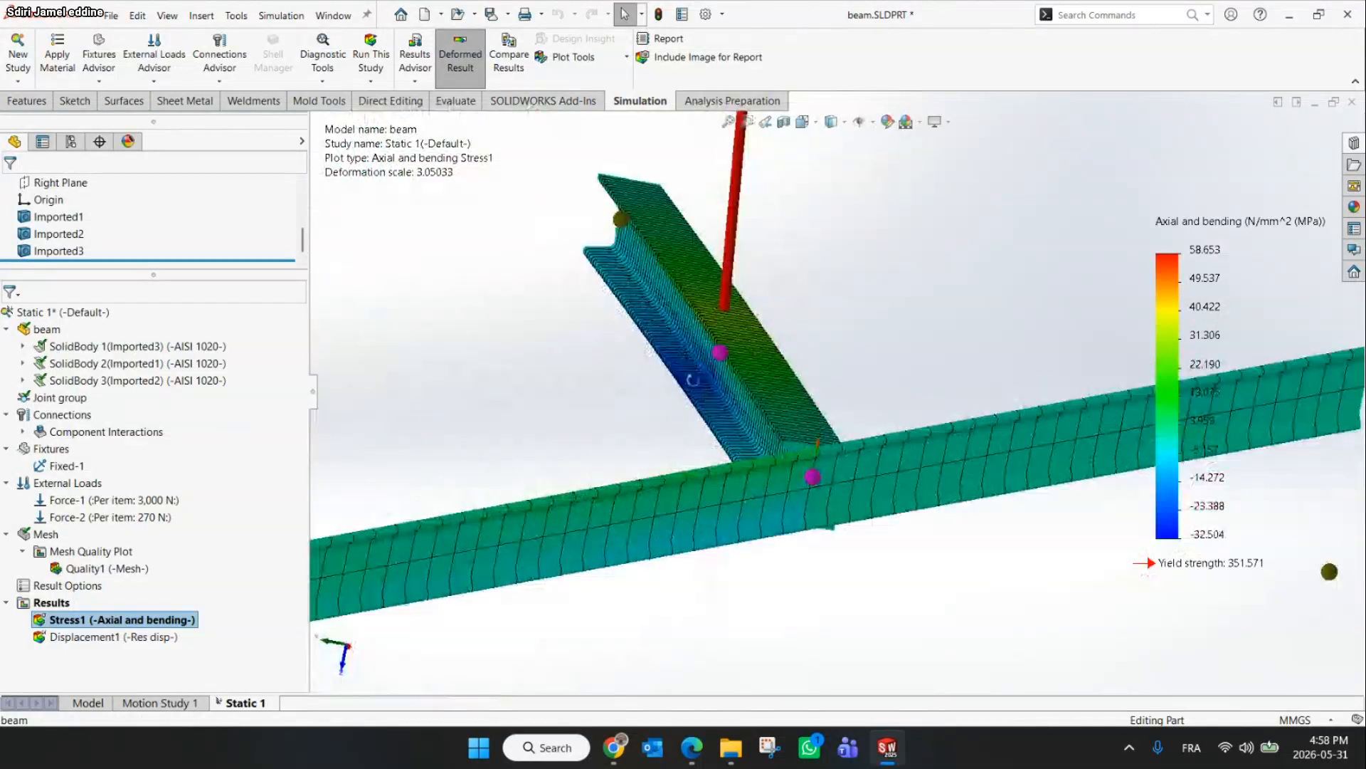
pyautogui.moveTo(687, 377); pyautogui.dragTo(764, 369, button='middle')
pyautogui.scroll(5, 772, 280)
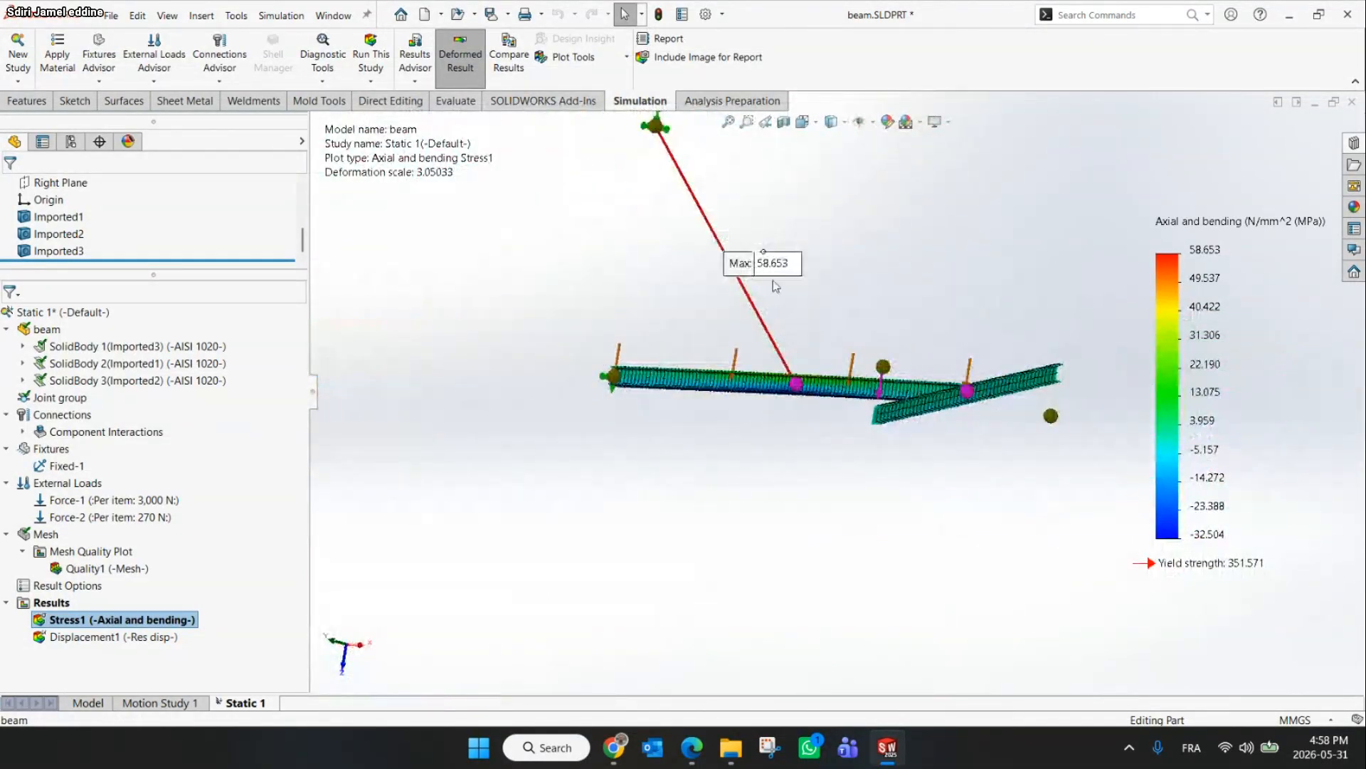
pyautogui.moveTo(769, 274)
pyautogui.mouseDown()
pyautogui.moveTo(851, 229)
pyautogui.moveTo(928, 228)
pyautogui.mouseUp()
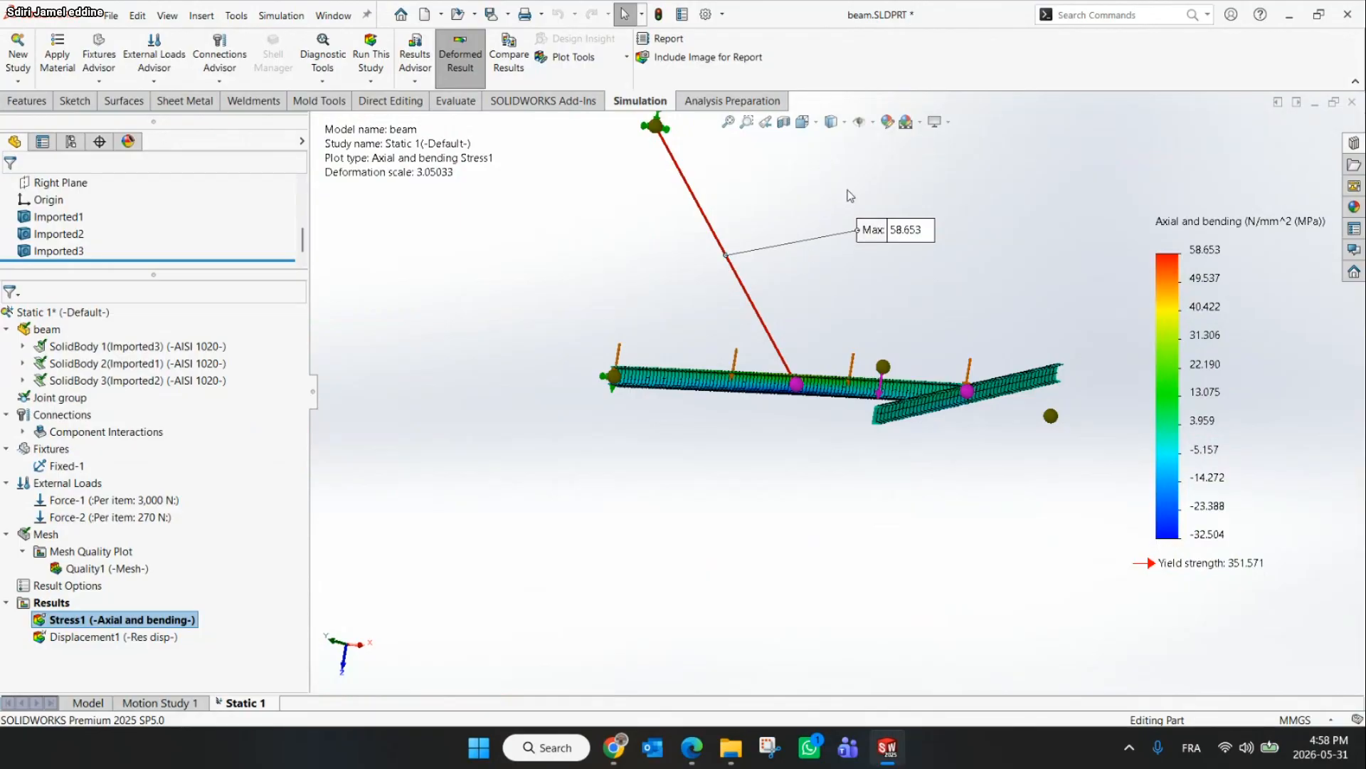
pyautogui.moveTo(646, 420); pyautogui.dragTo(712, 498, button='middle')
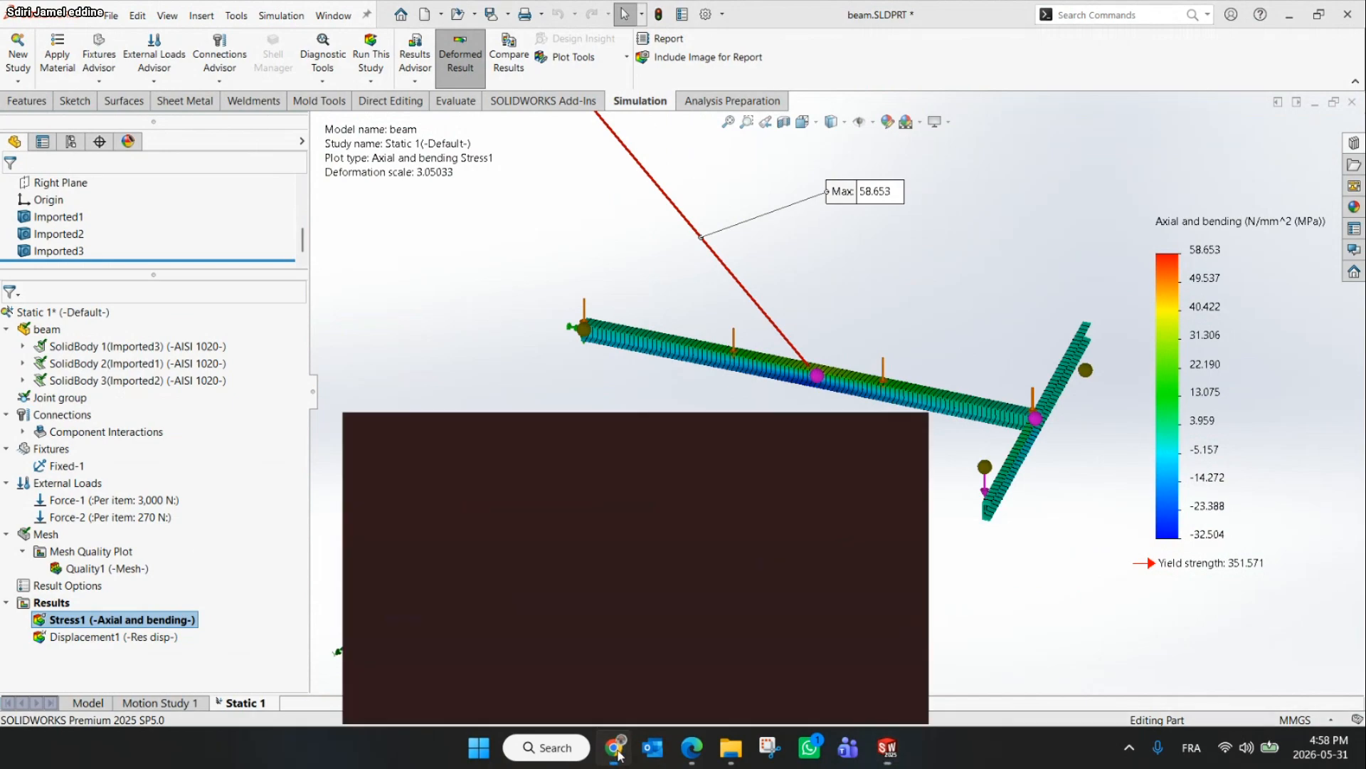
# Review the analysis questions on the workshop slide
pyautogui.click(616, 751)
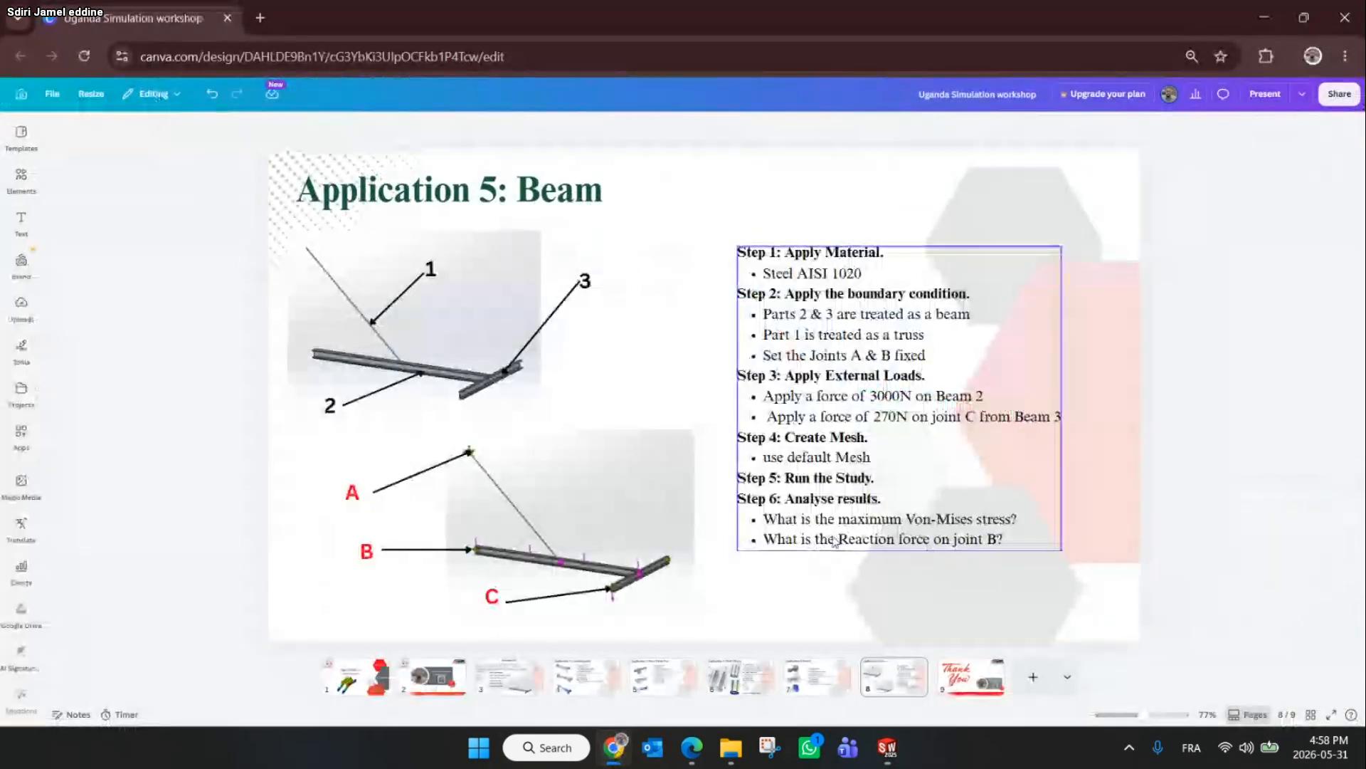
pyautogui.click(1265, 6)
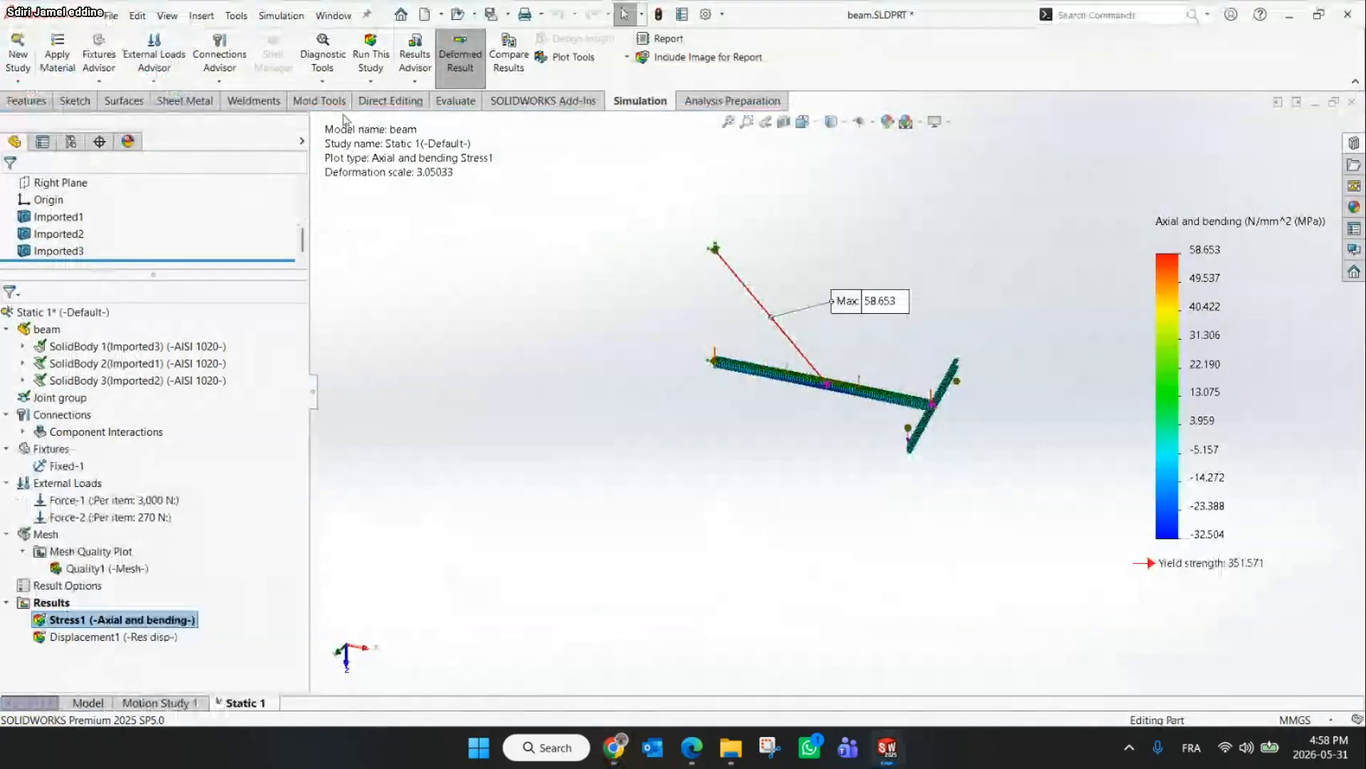
# List the reaction force at joint B by selecting the joint and updating the result force listing
pyautogui.click(415, 80)
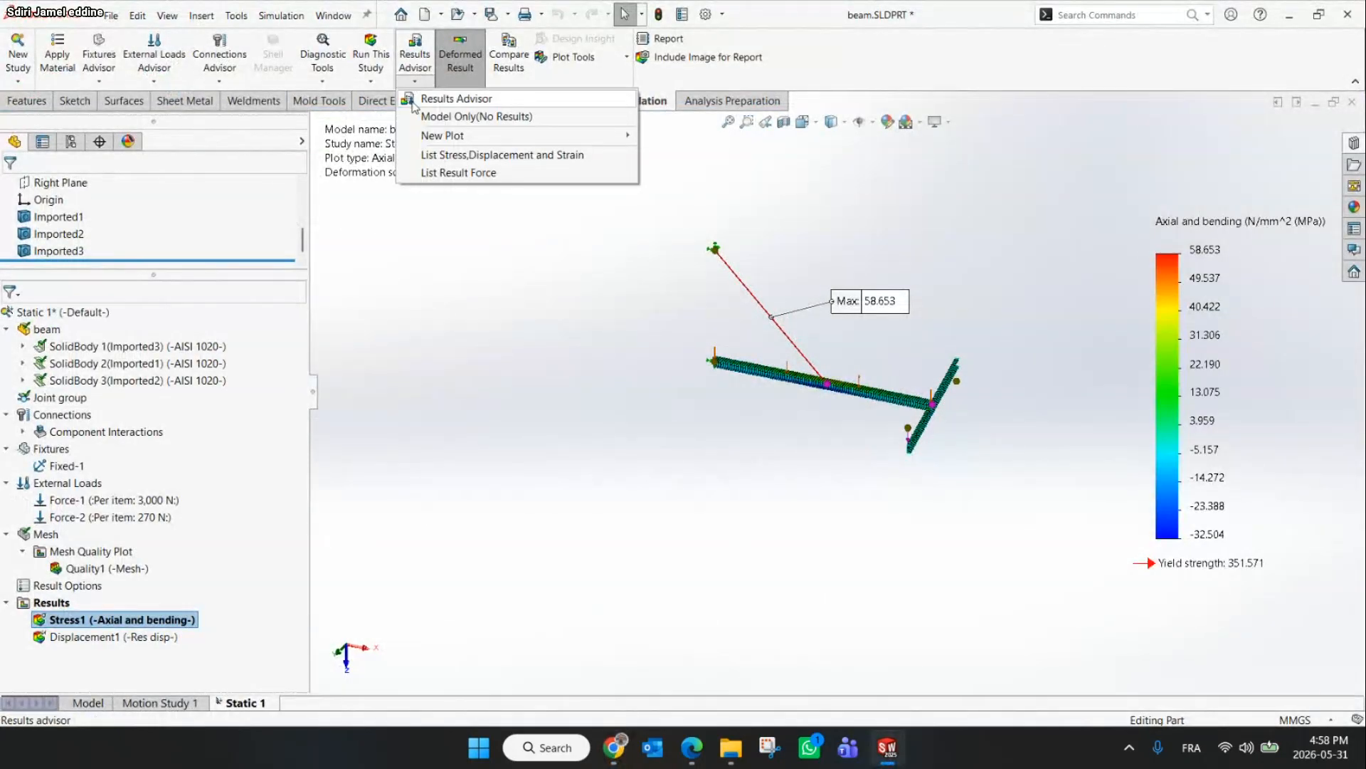
pyautogui.click(449, 172)
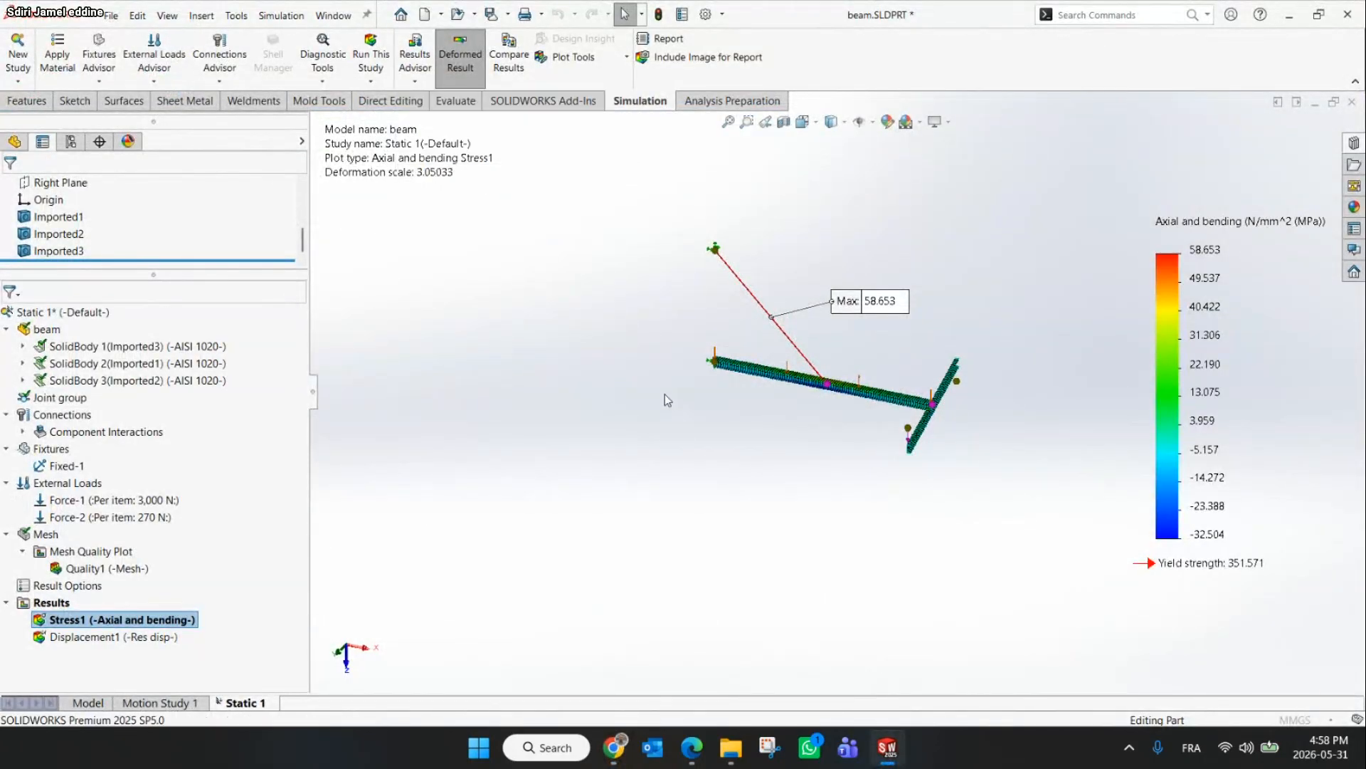
pyautogui.scroll(-4, 696, 363)
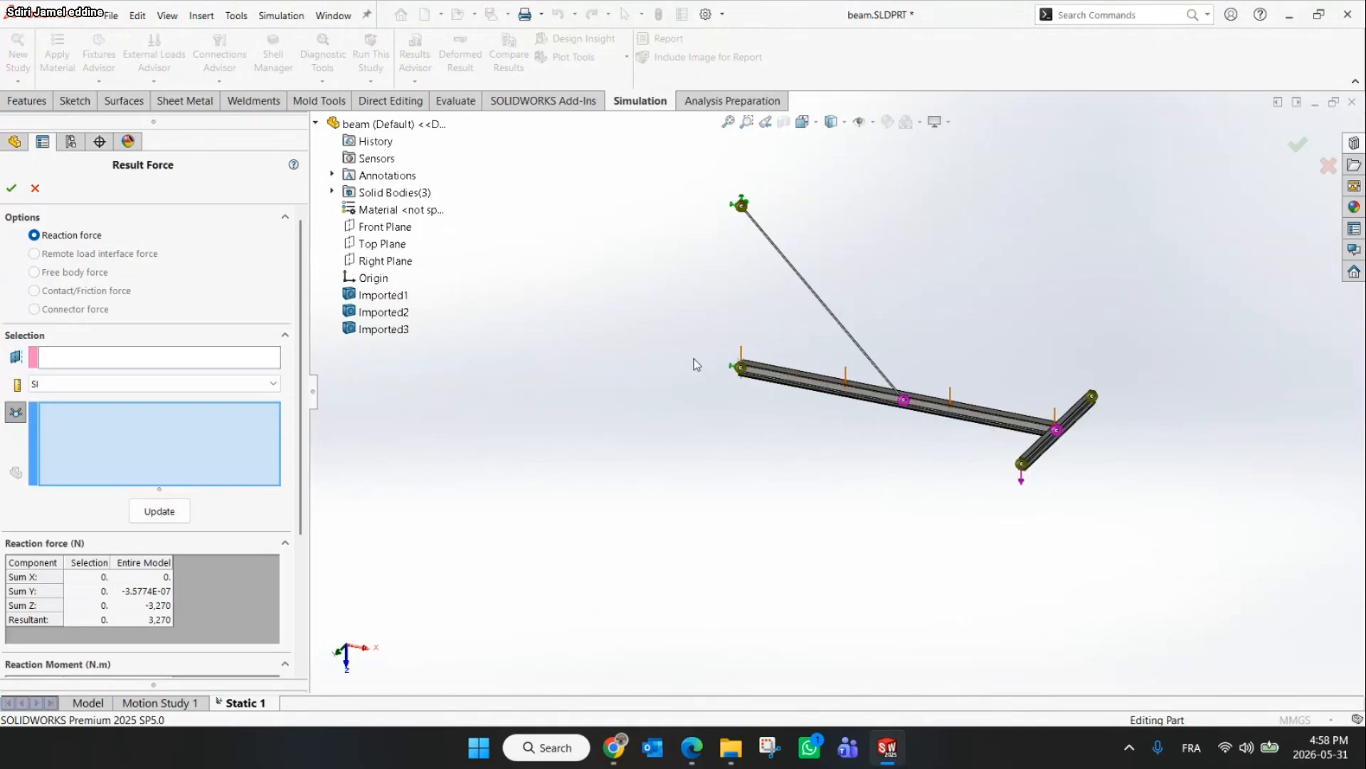
pyautogui.click(615, 755)
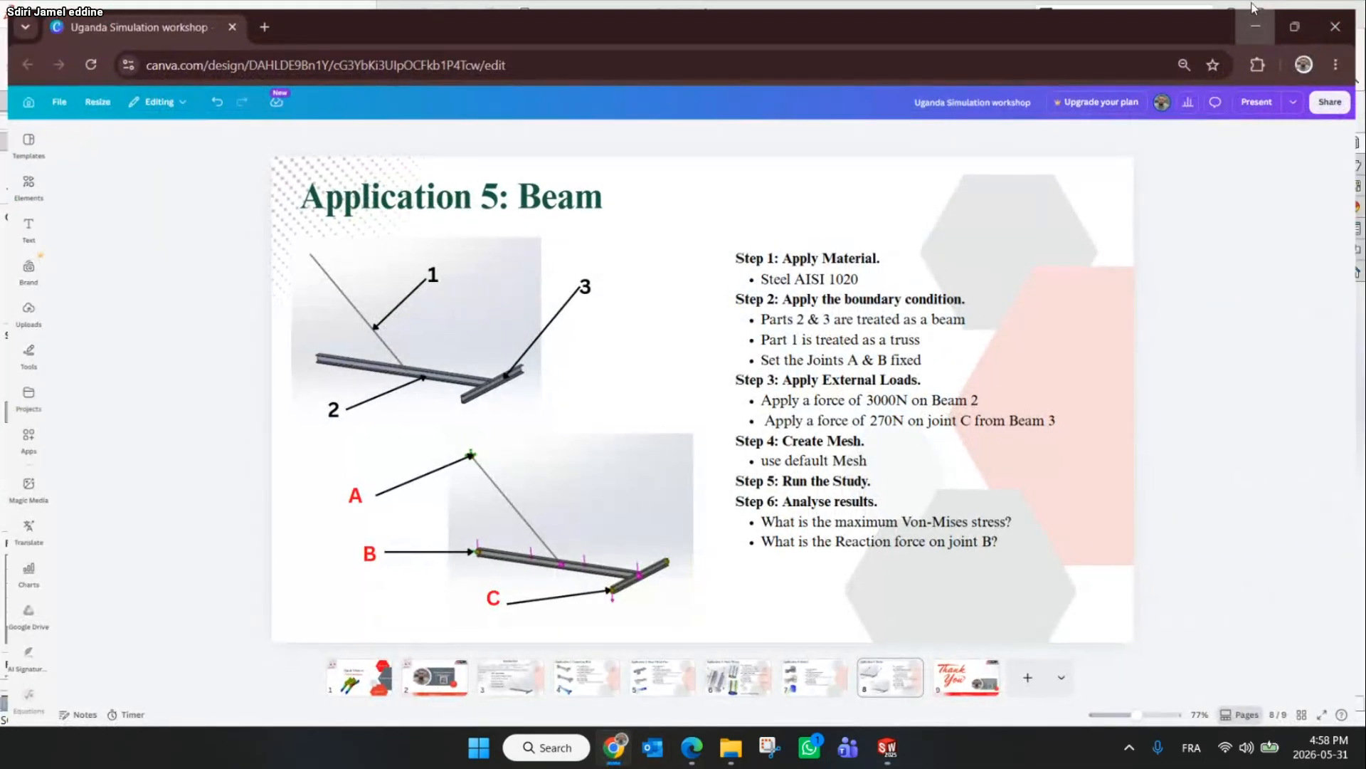
pyautogui.click(1261, 9)
pyautogui.click(775, 376)
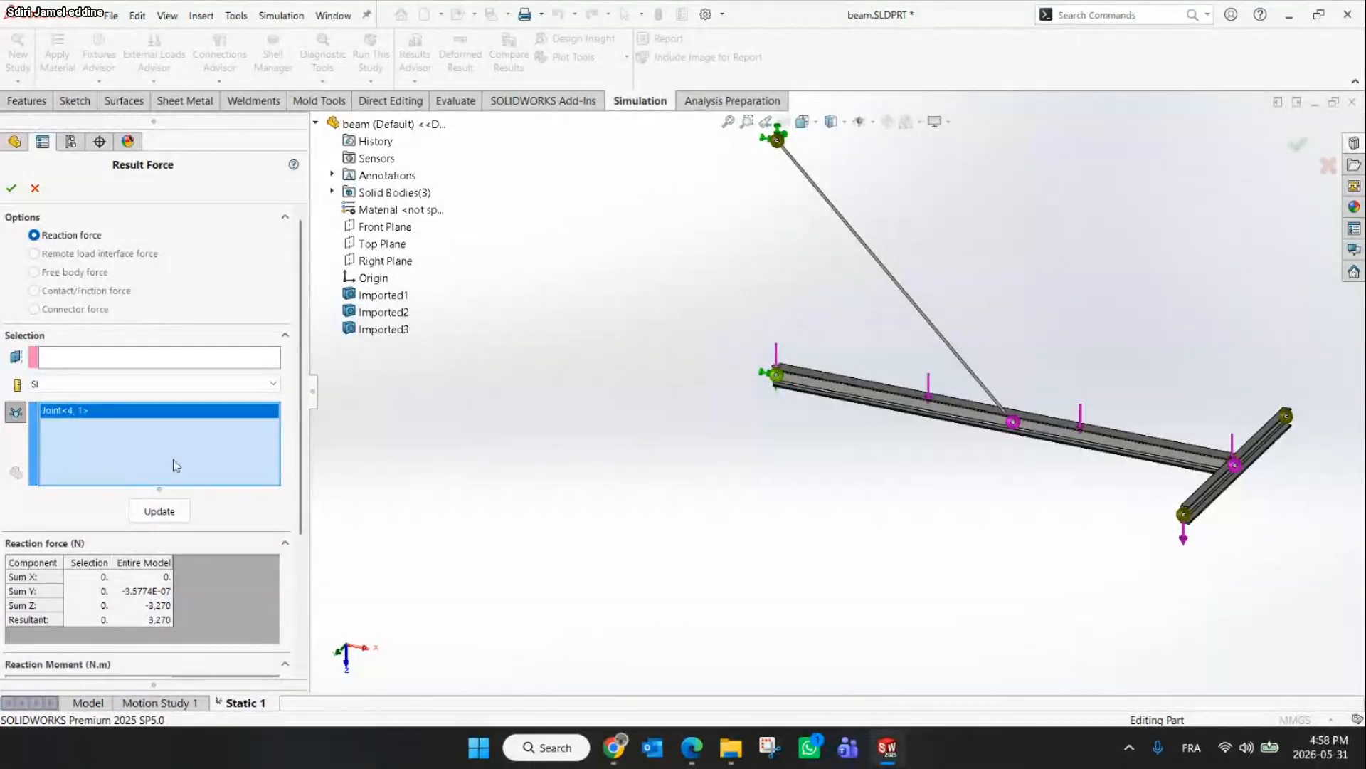
pyautogui.click(158, 525)
pyautogui.moveTo(840, 516); pyautogui.dragTo(610, 465)
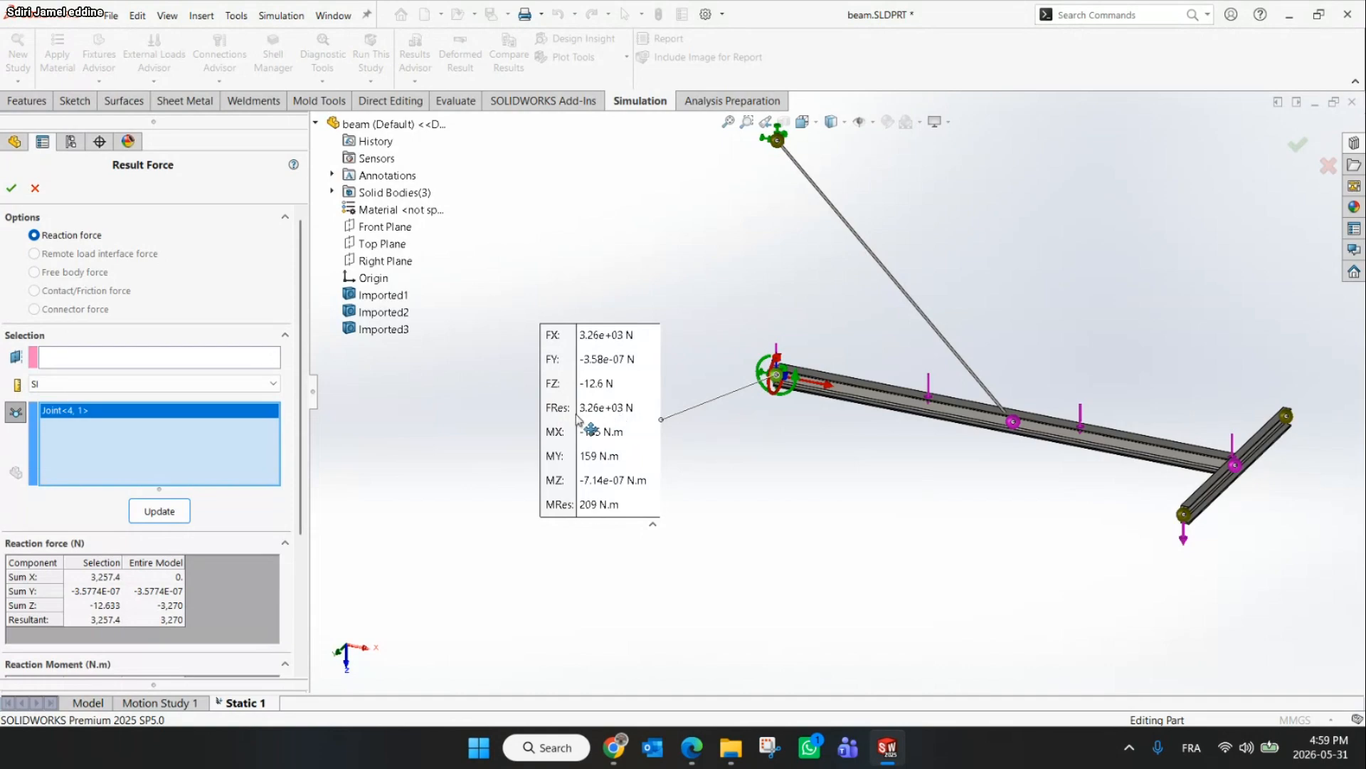
pyautogui.click(36, 188)
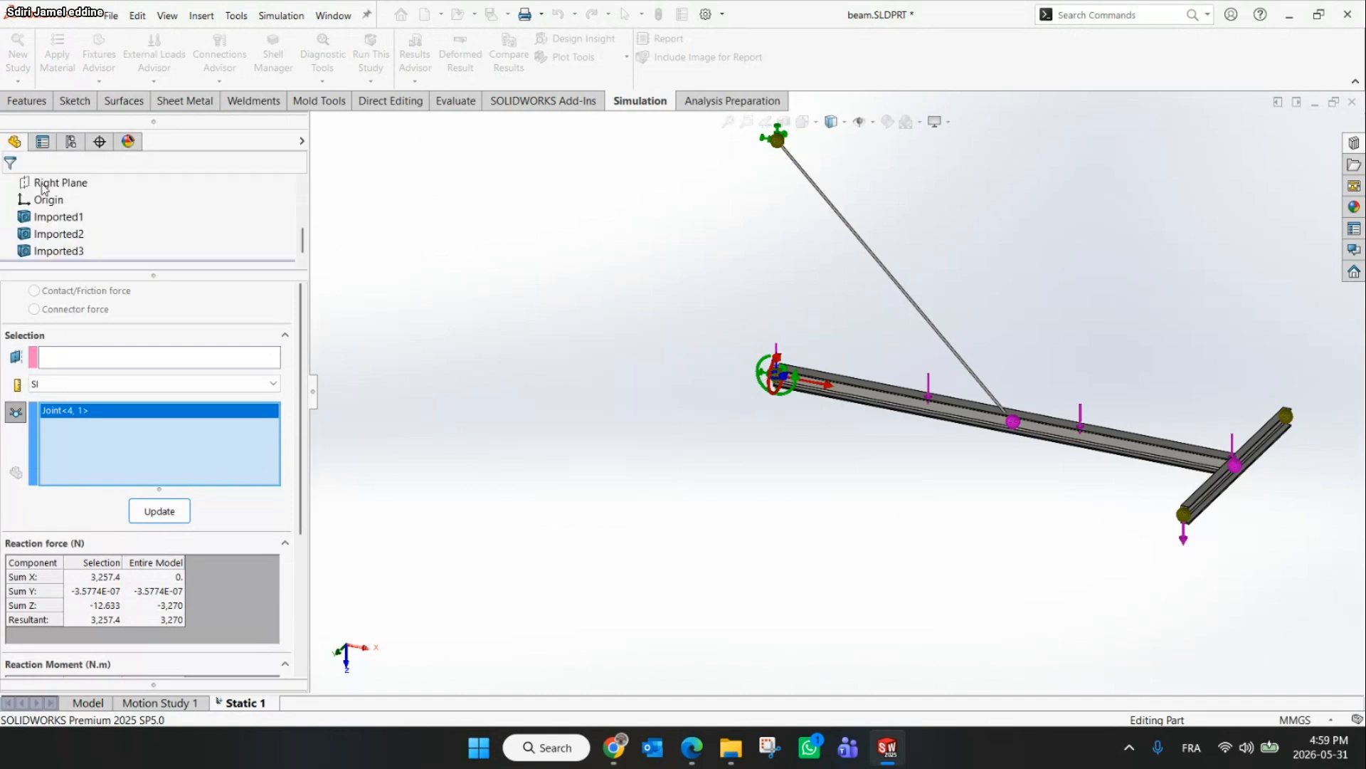
pyautogui.rightClick(127, 621)
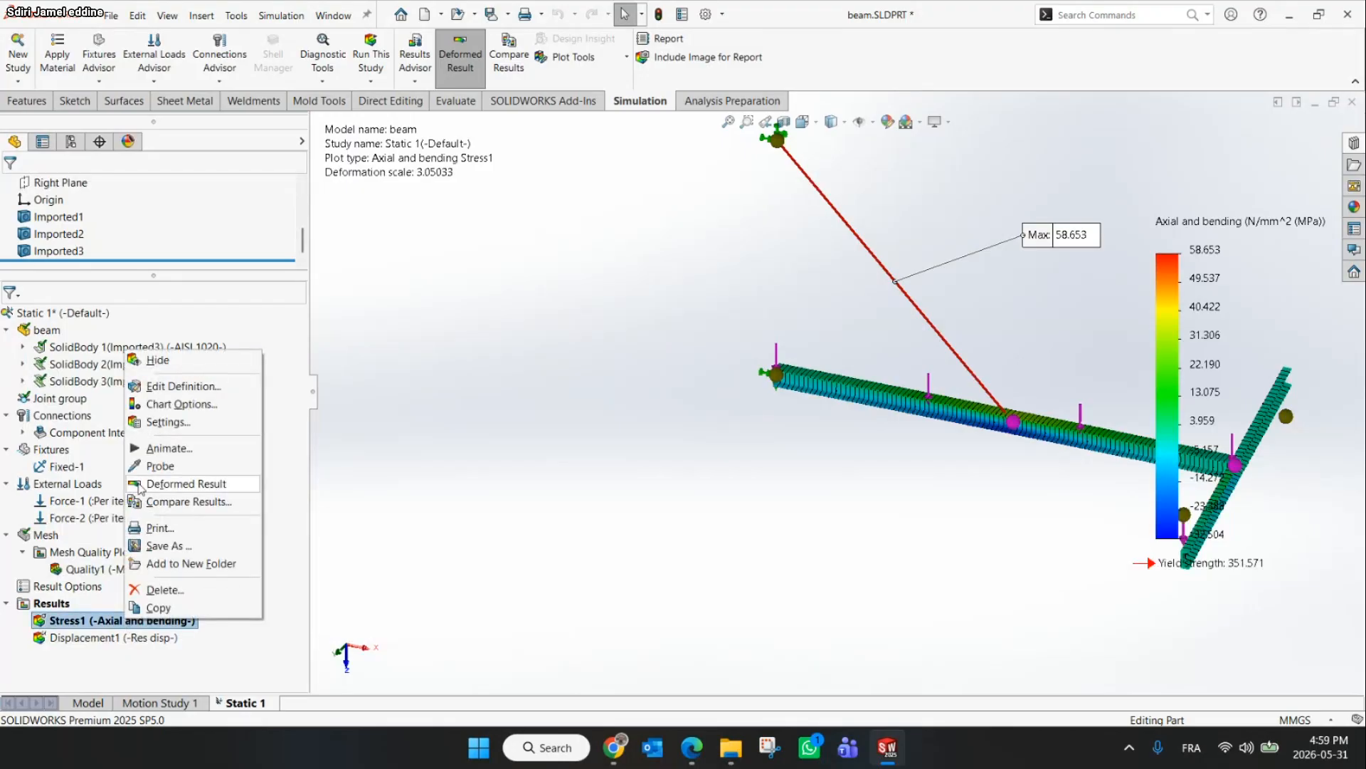
pyautogui.click(175, 405)
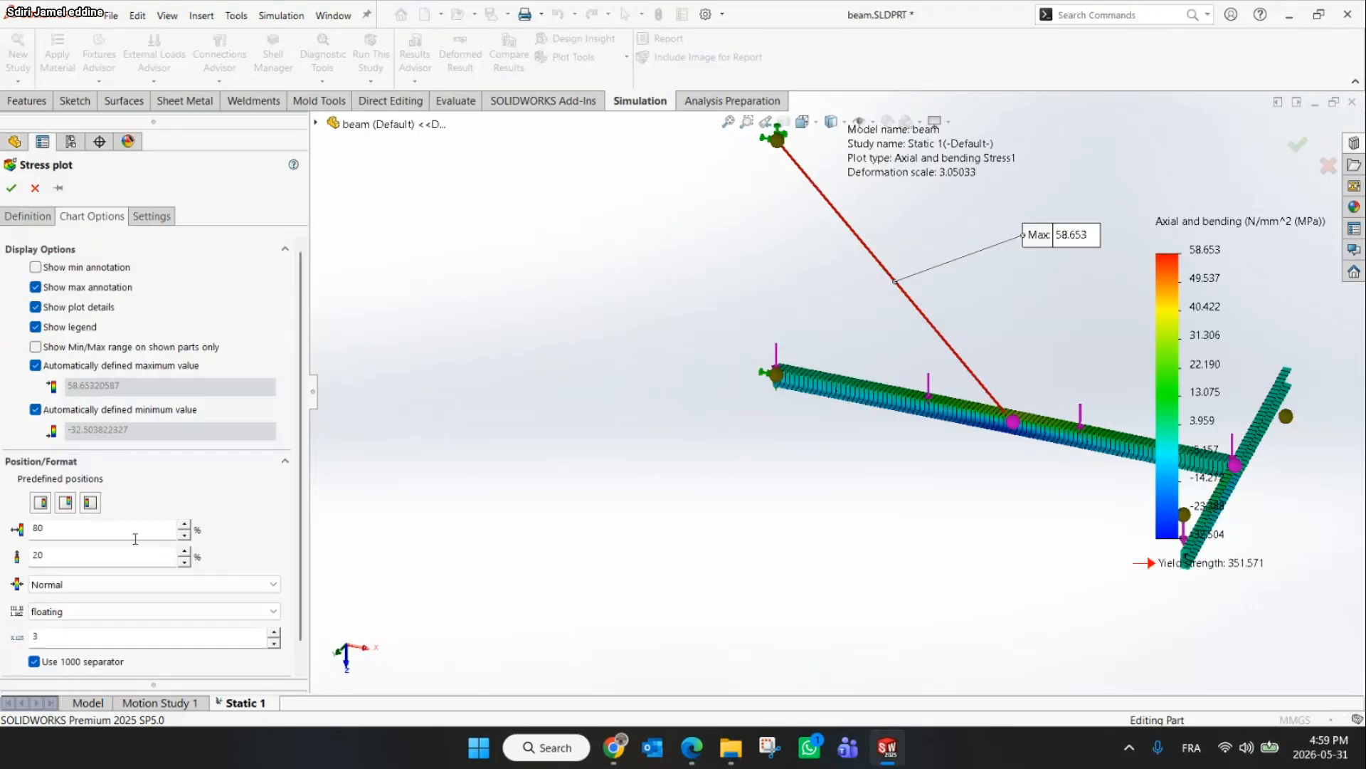
pyautogui.click(11, 187)
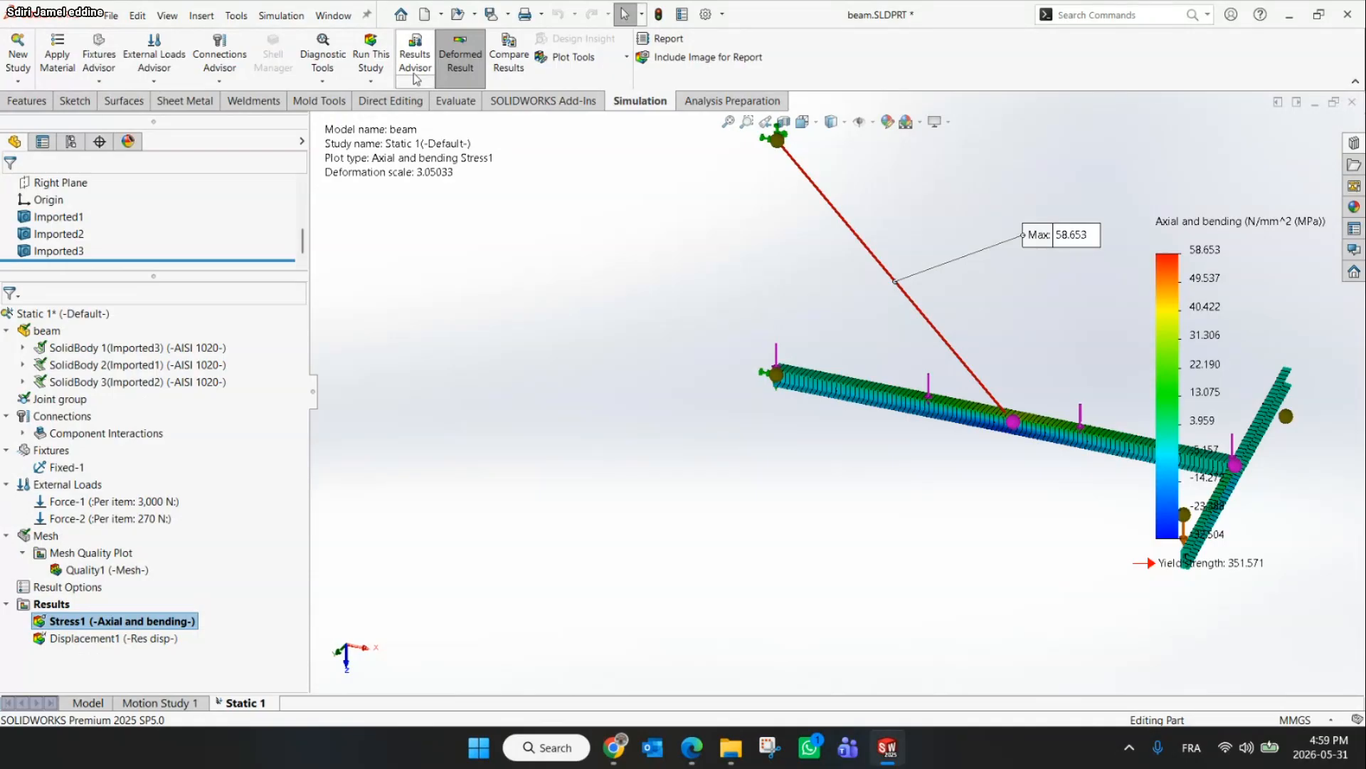
# List the reaction force and reaction moment at joint B again and move the result callout aside
pyautogui.click(415, 79)
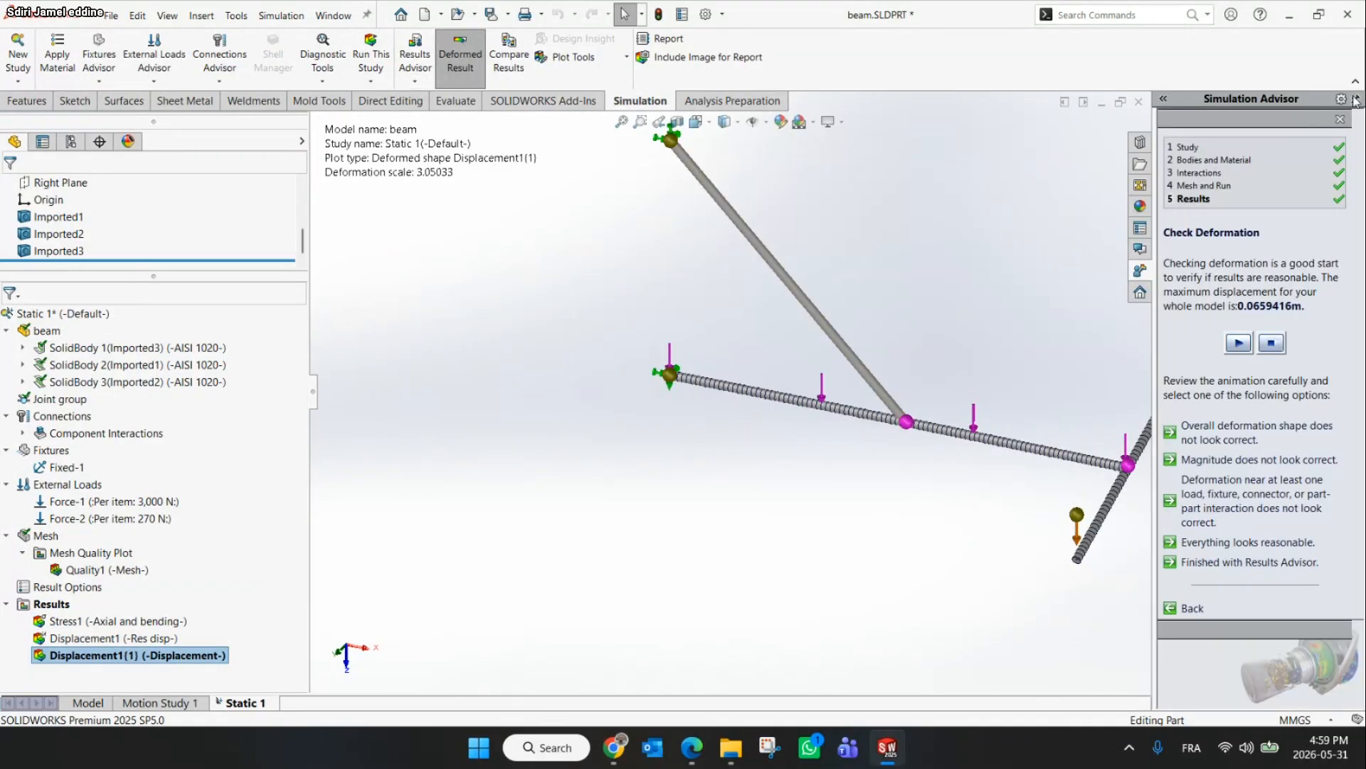
pyautogui.click(415, 81)
pyautogui.click(459, 172)
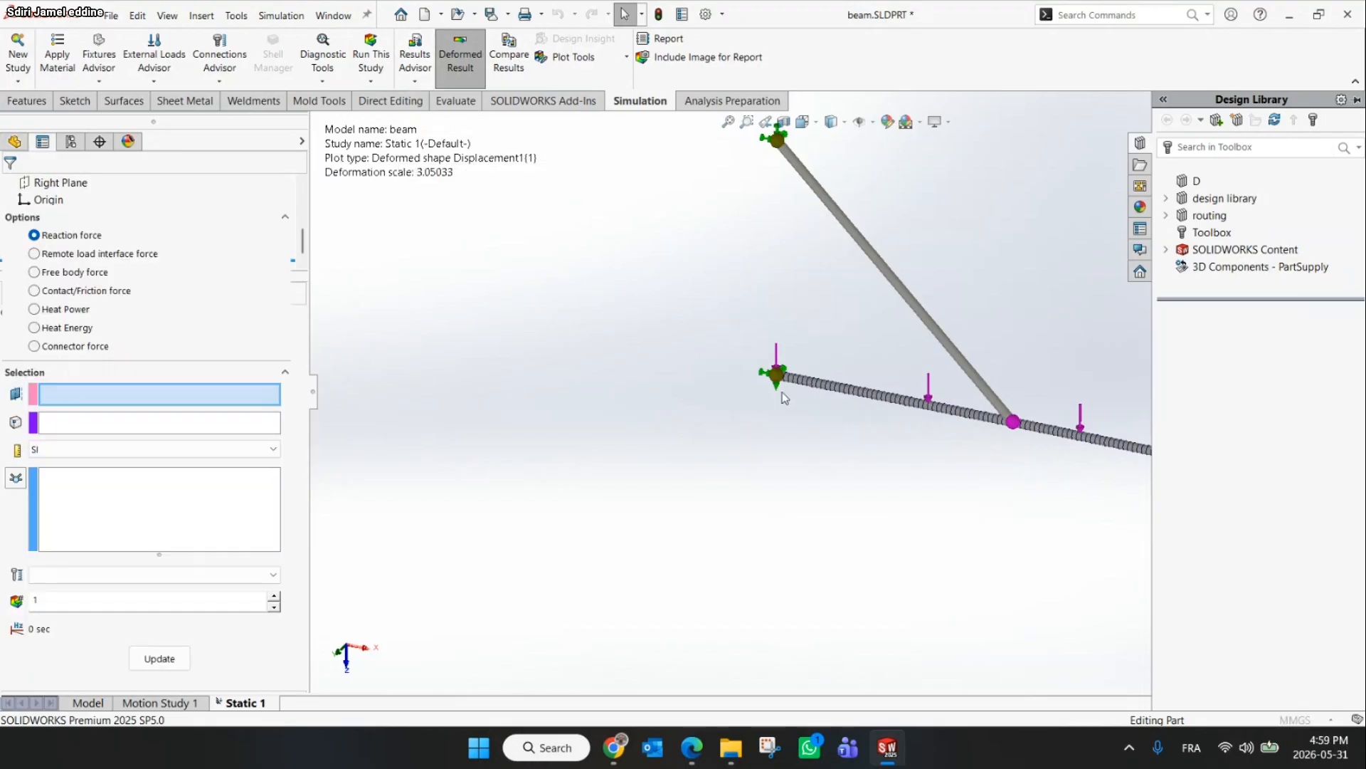
pyautogui.click(776, 380)
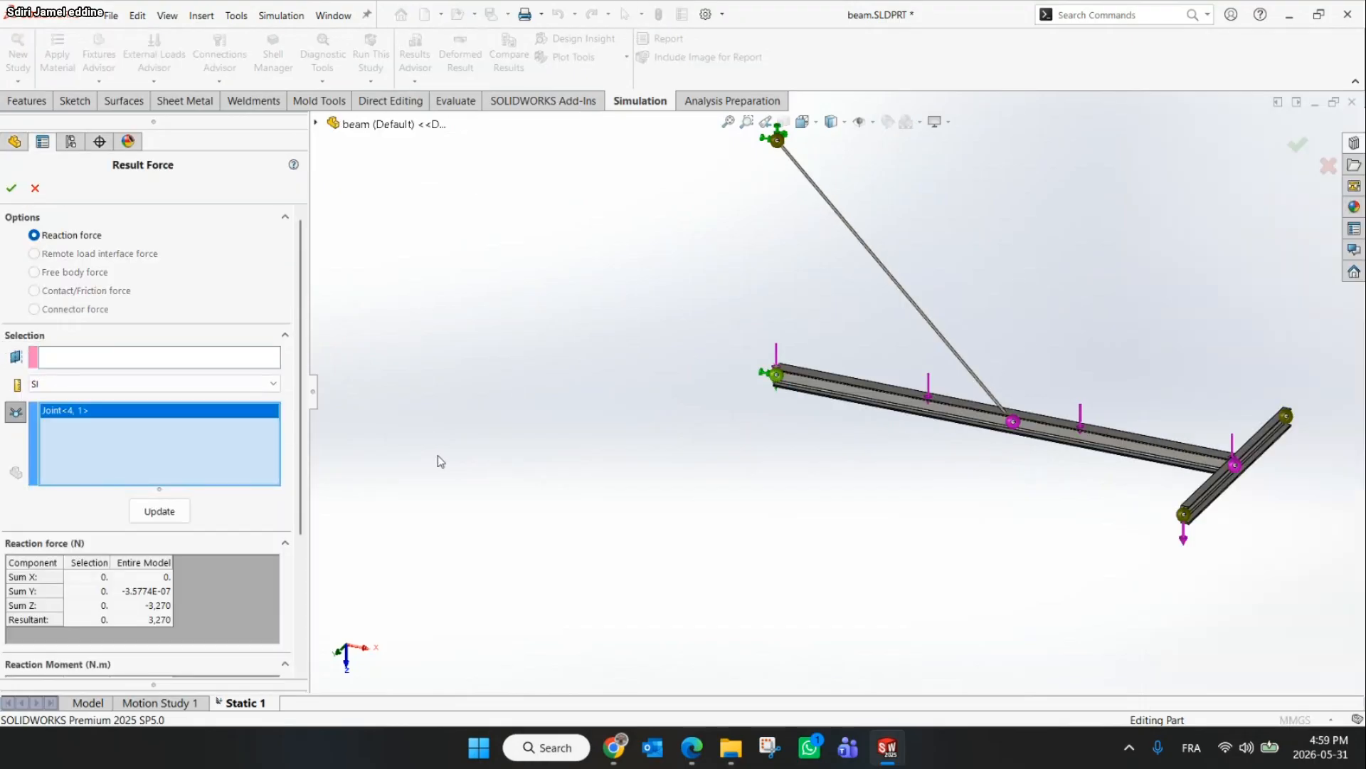
pyautogui.click(162, 516)
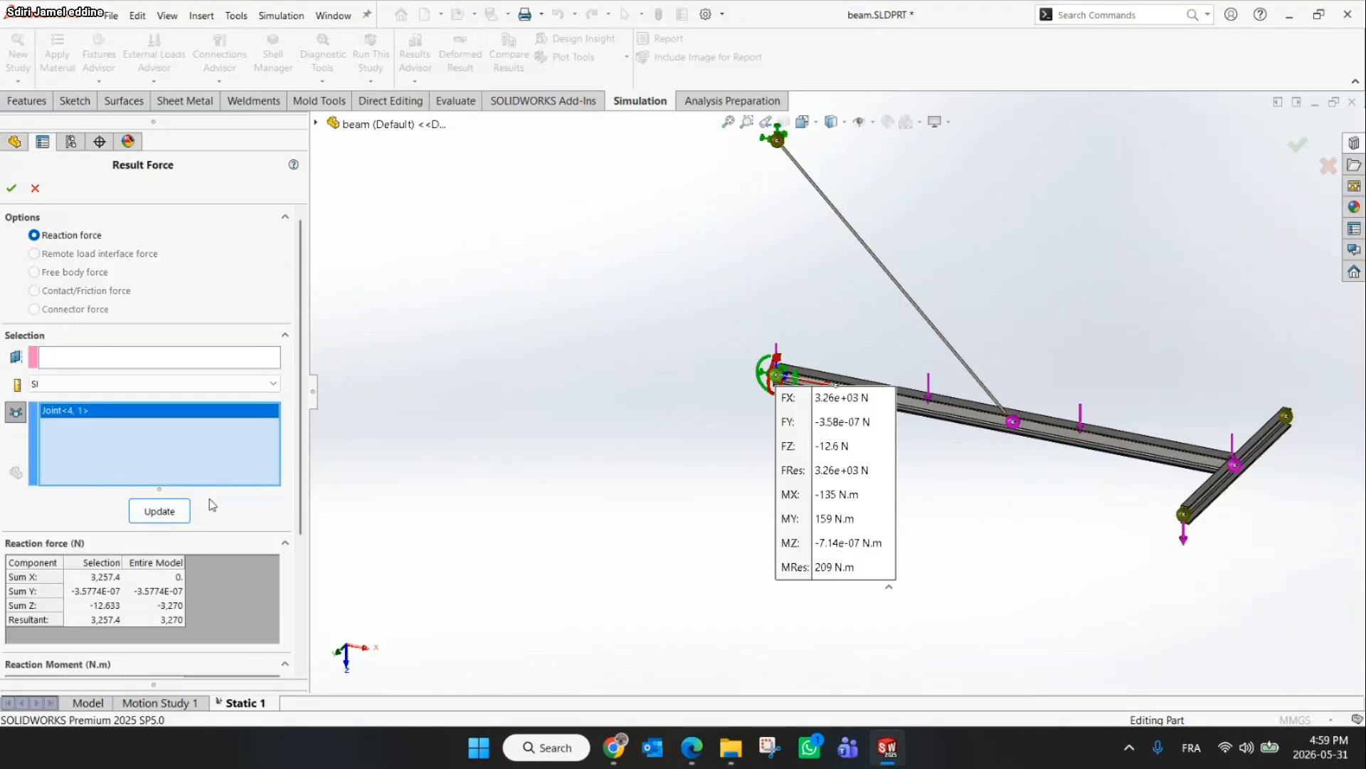
pyautogui.scroll(-5, 202, 520)
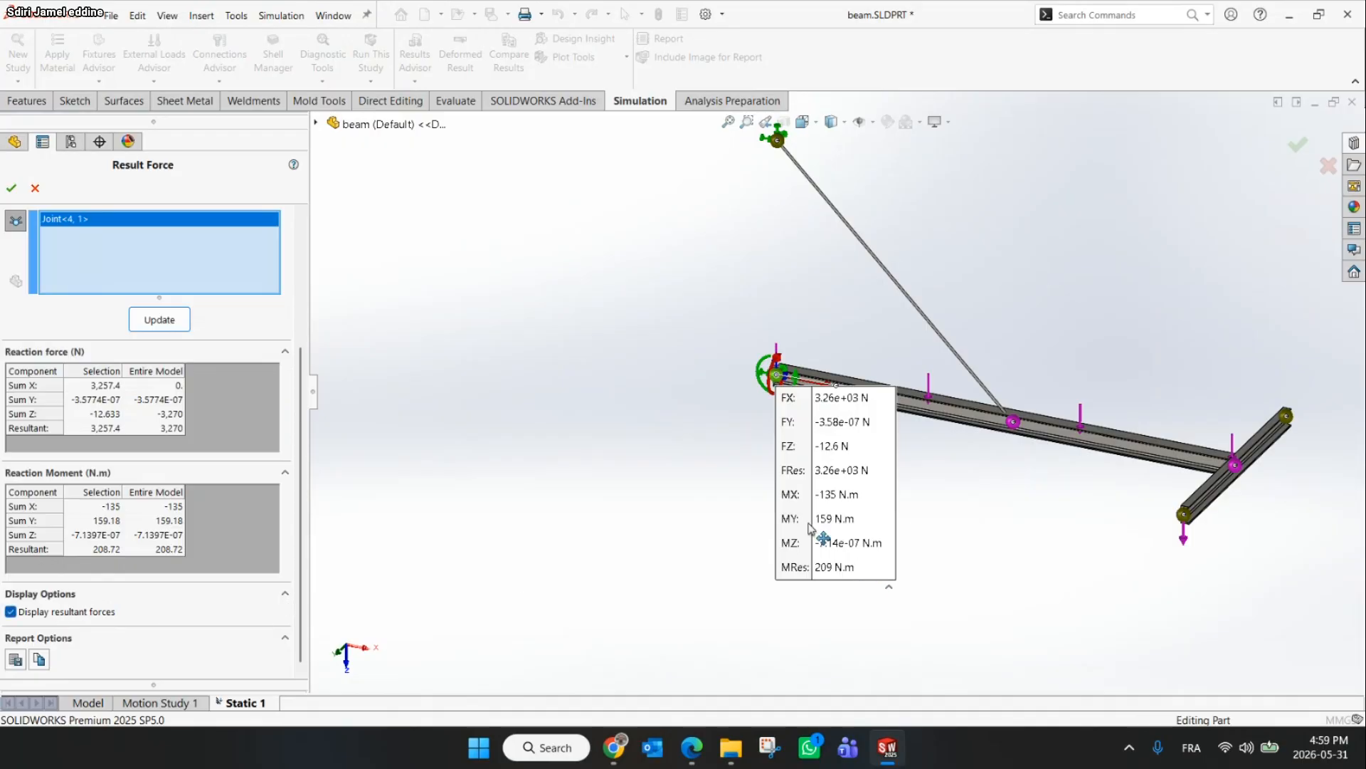
pyautogui.moveTo(809, 528); pyautogui.dragTo(583, 405)
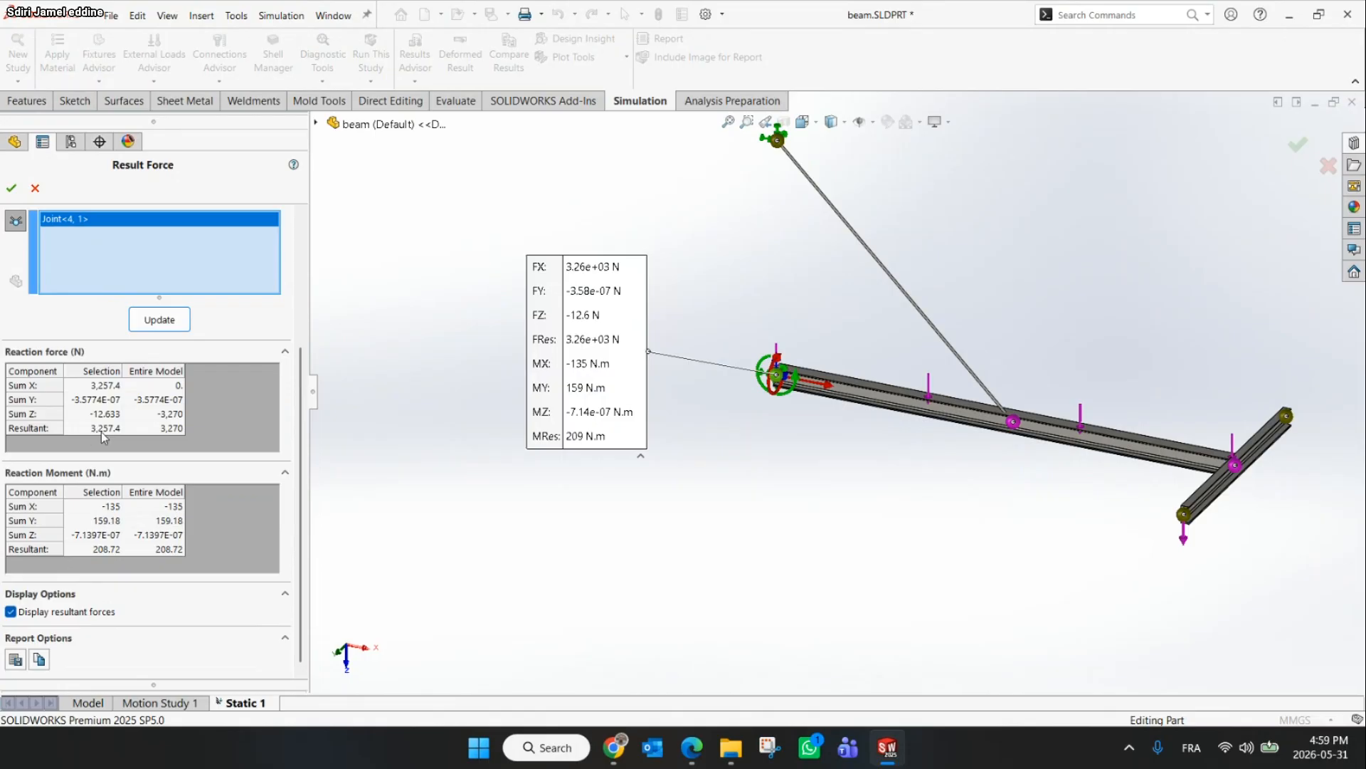
# Highlight the resultant reaction force at joint B and close the Result Force listing
pyautogui.click(101, 430)
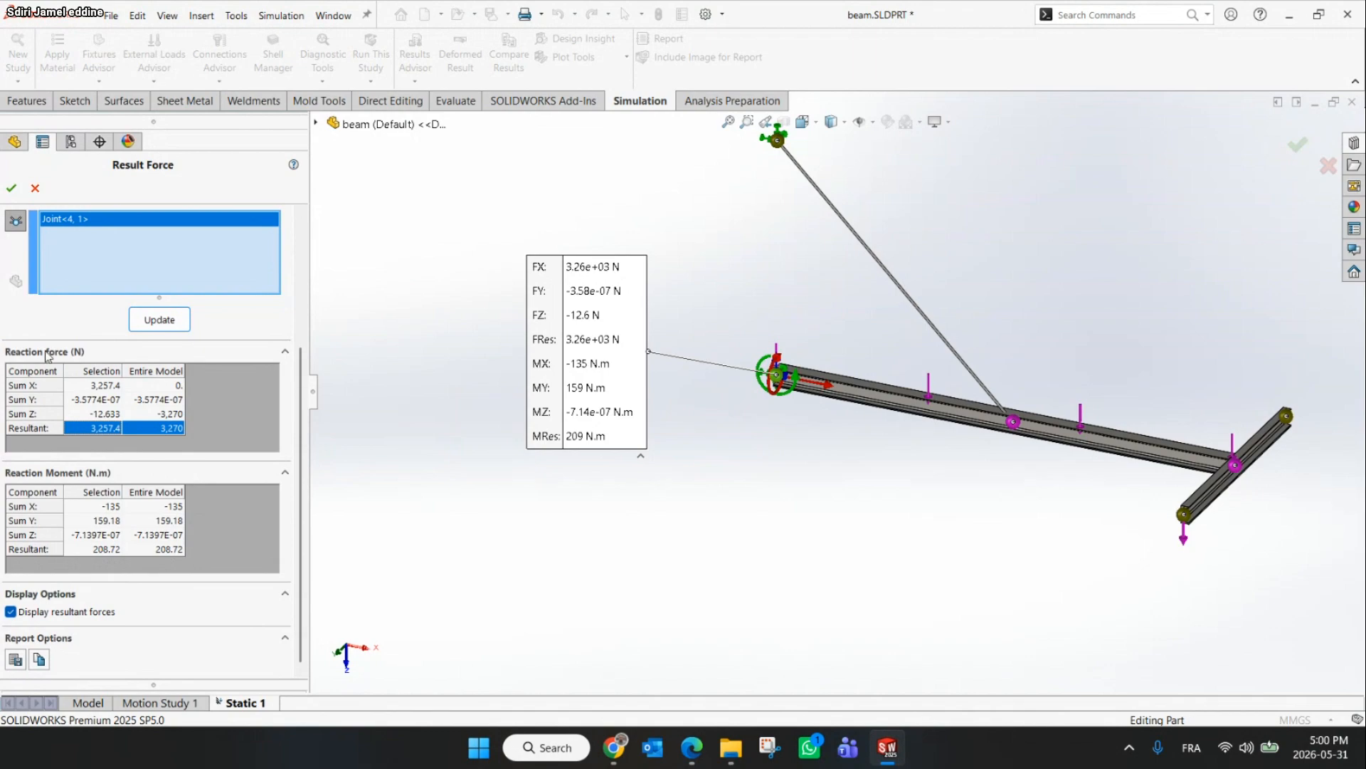
pyautogui.click(14, 187)
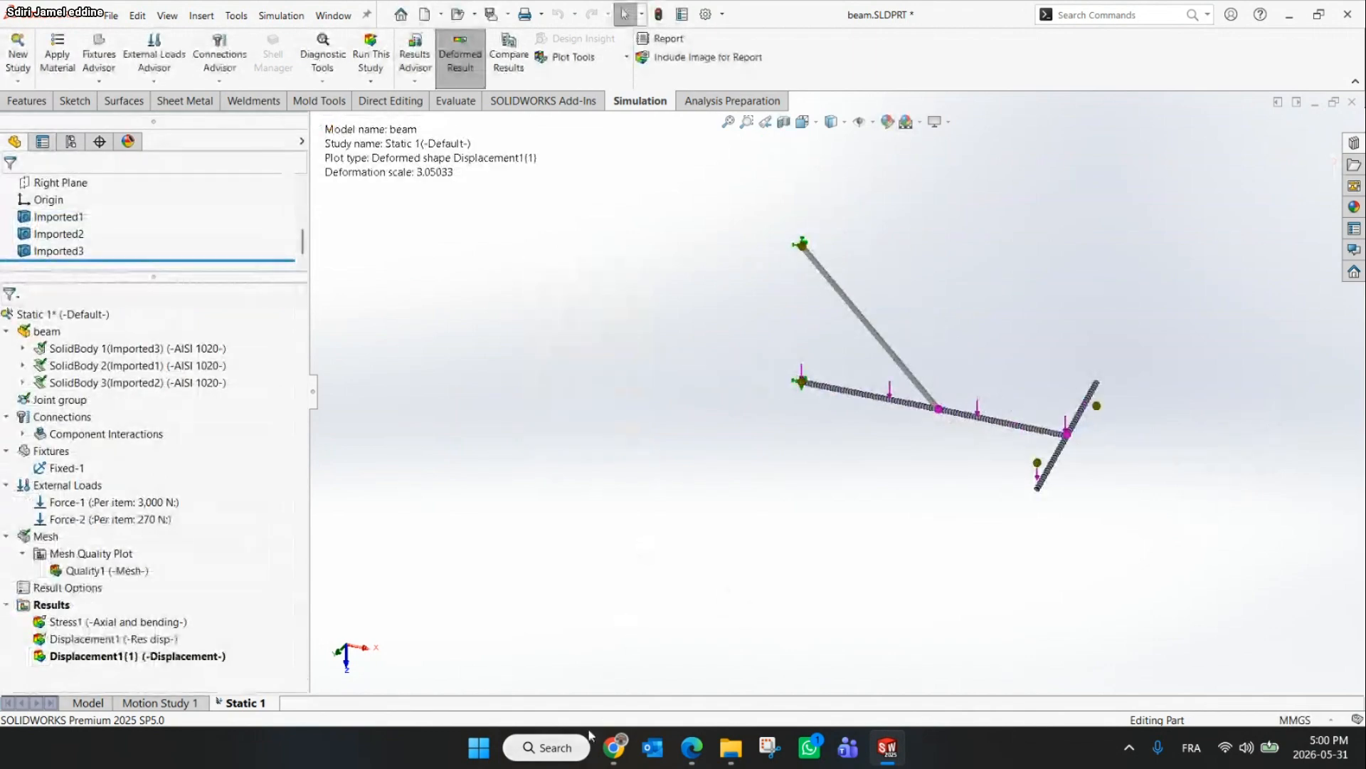
# Switch to the workshop presentation and browse its application slides and the meeting window
pyautogui.click(612, 749)
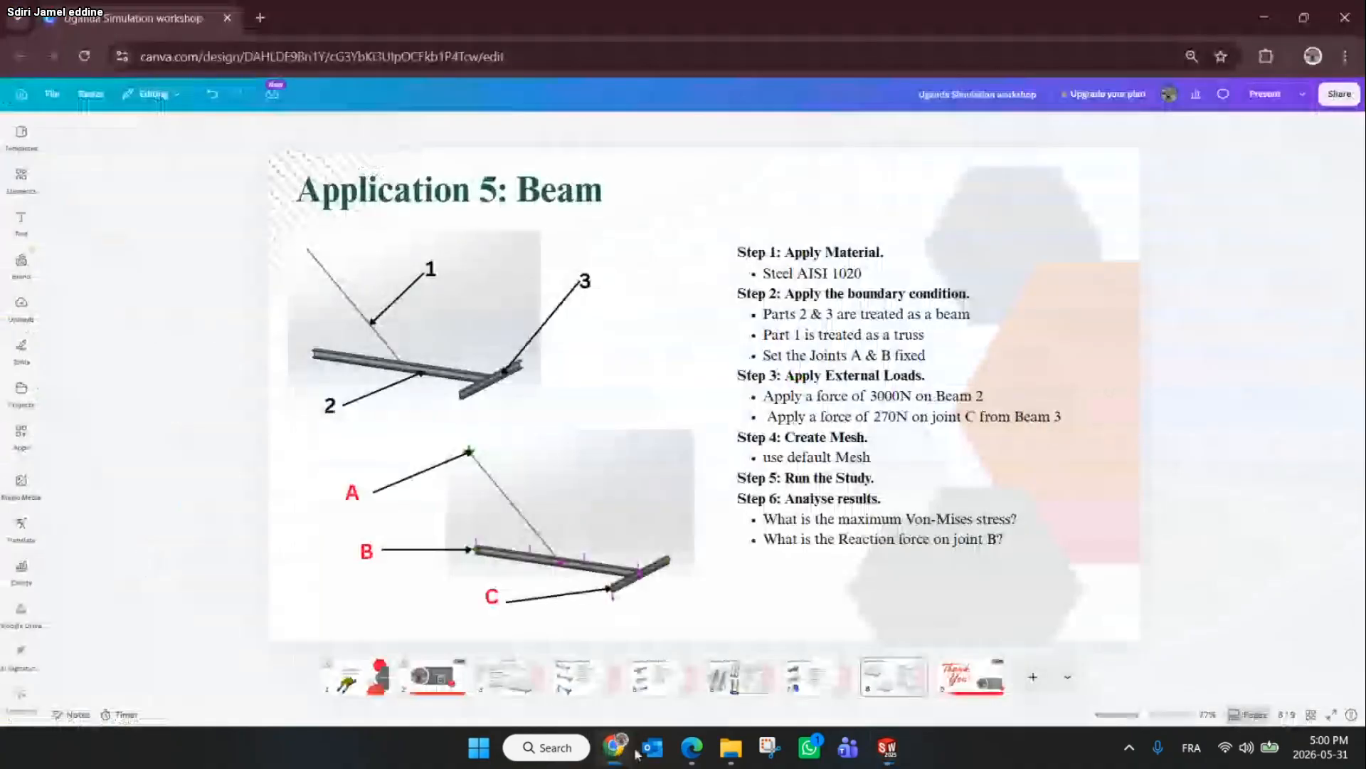
pyautogui.click(750, 681)
pyautogui.click(492, 681)
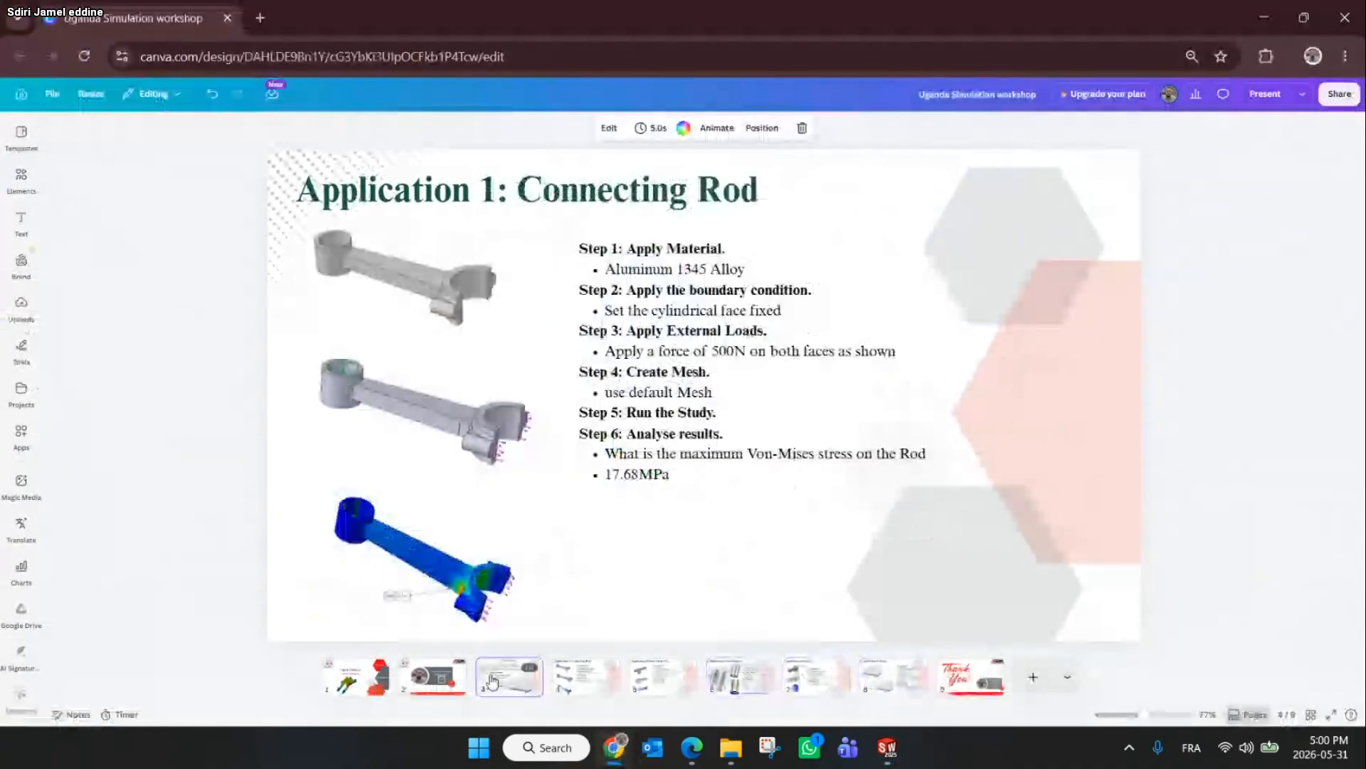
pyautogui.click(695, 752)
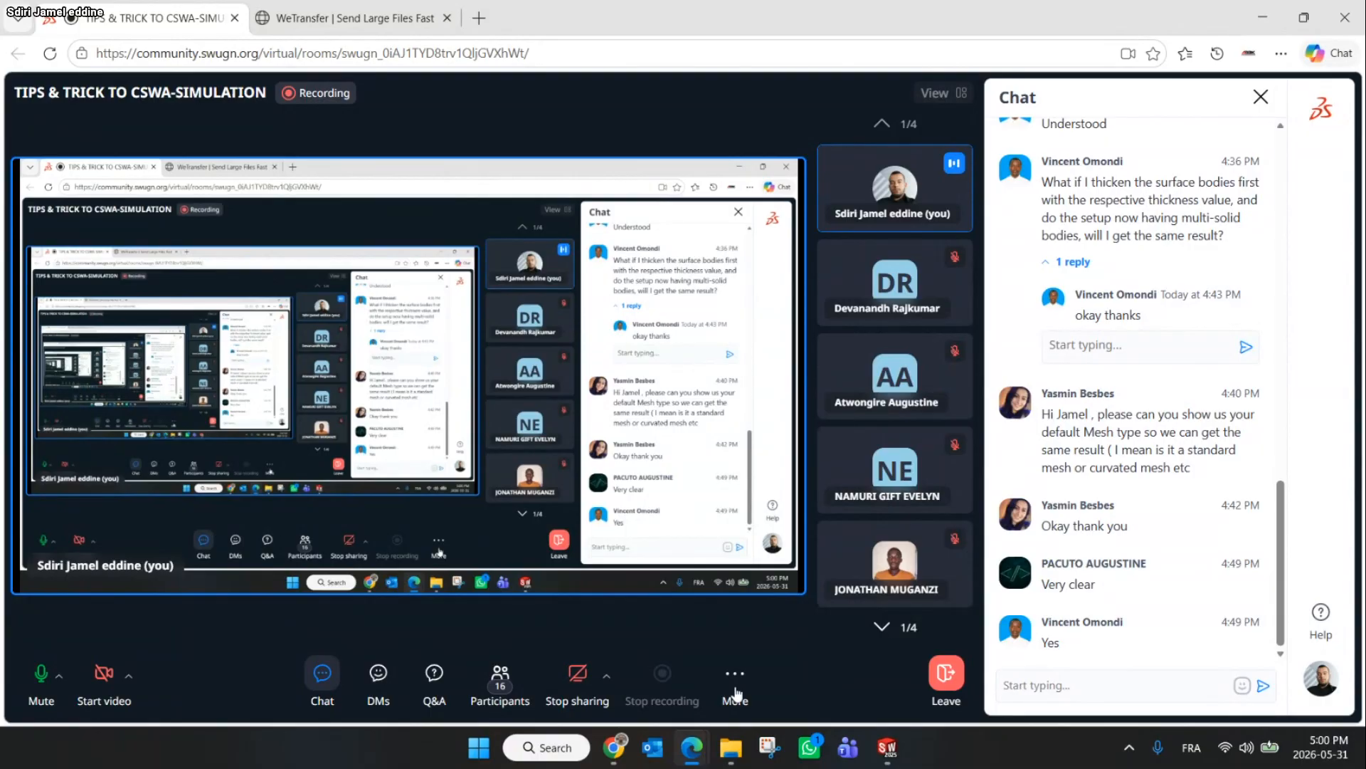
pyautogui.moveTo(616, 744)
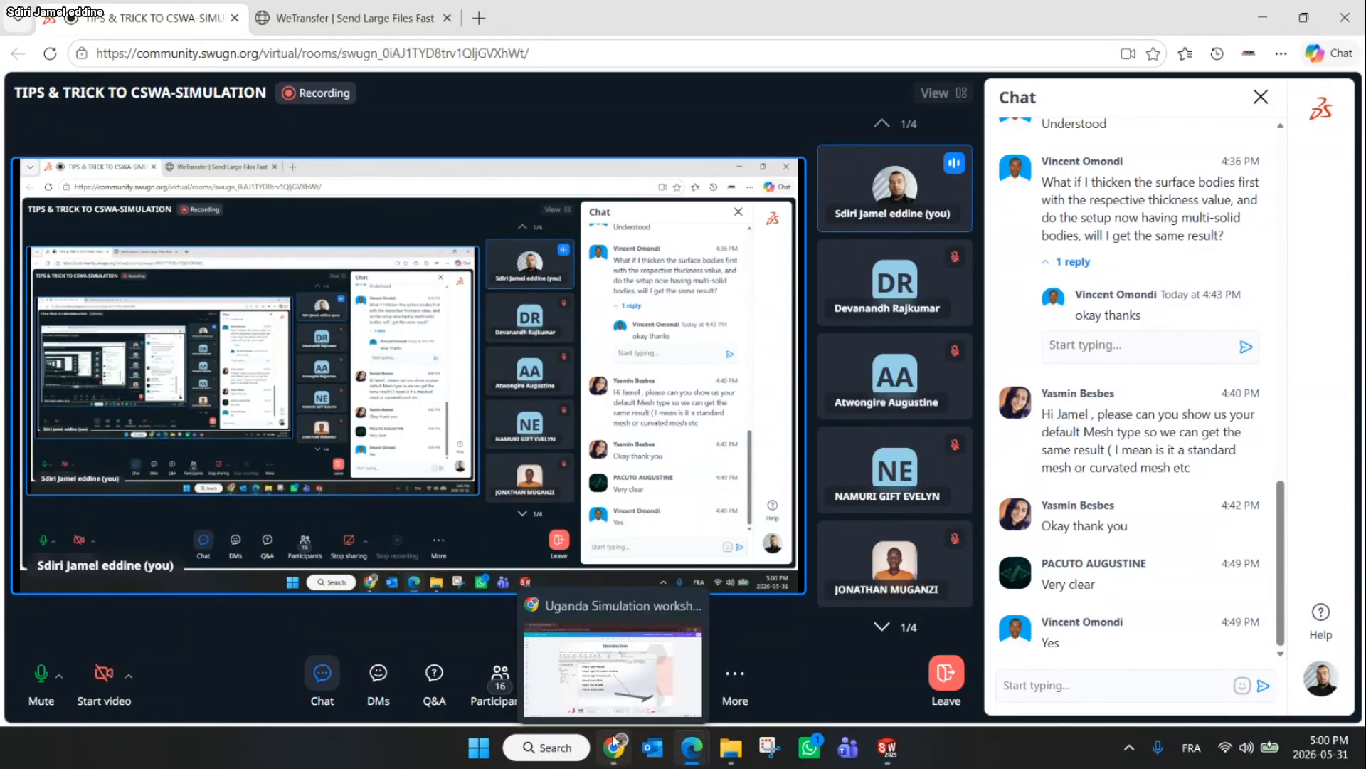
pyautogui.click(615, 744)
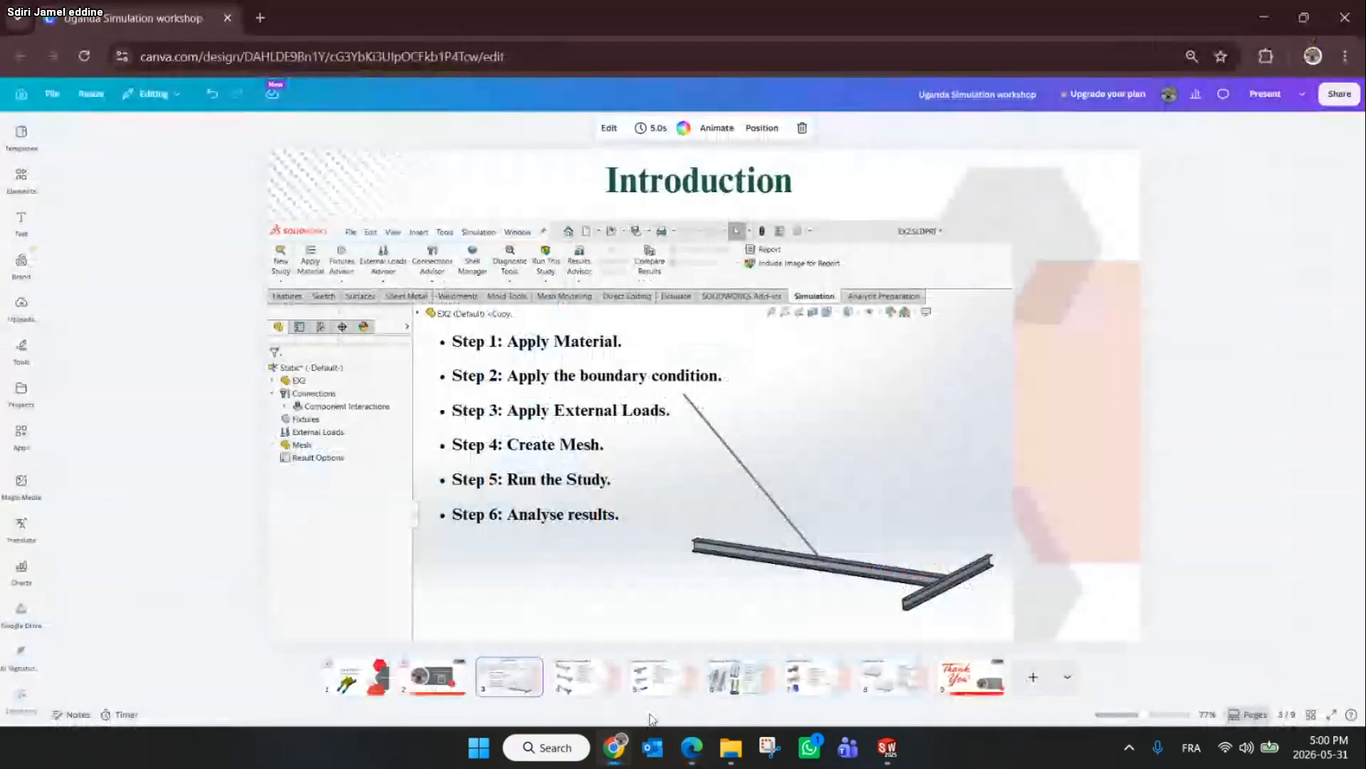
pyautogui.click(958, 686)
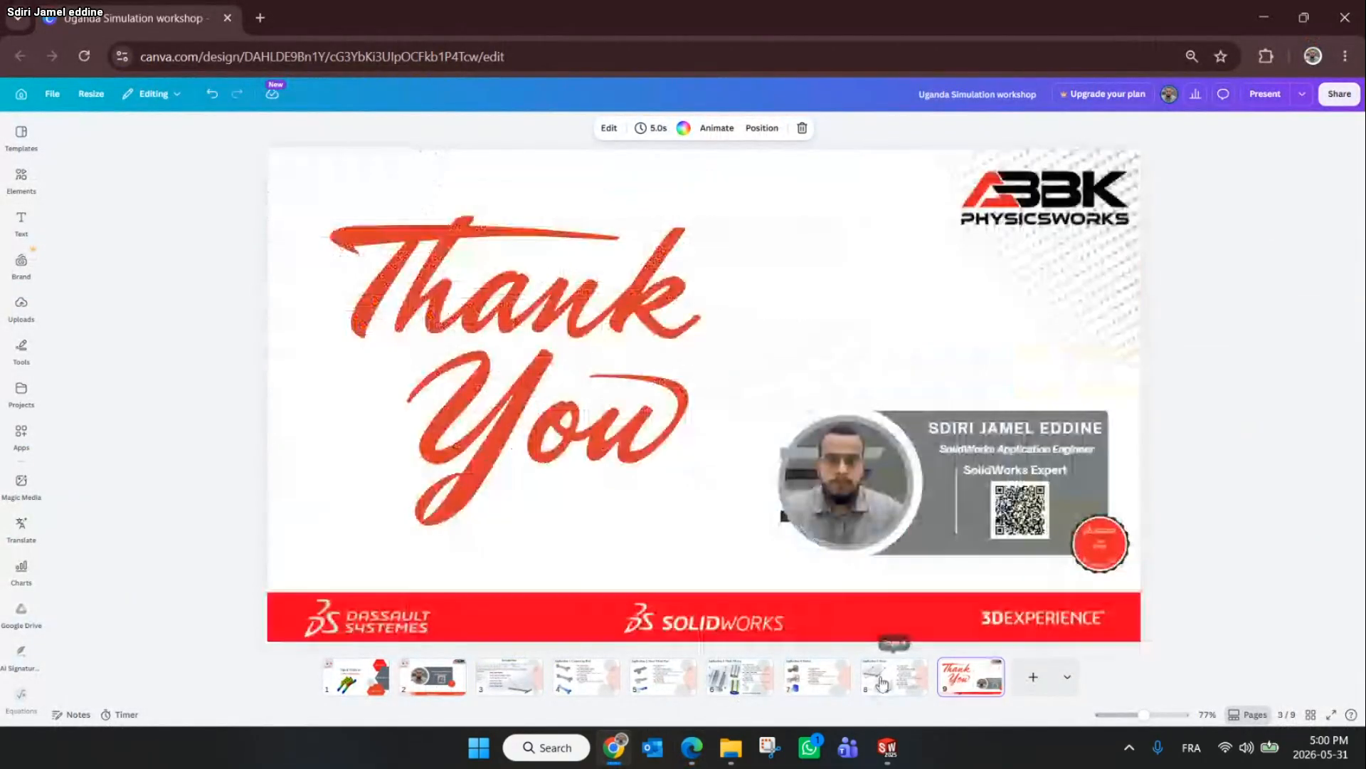
pyautogui.click(894, 679)
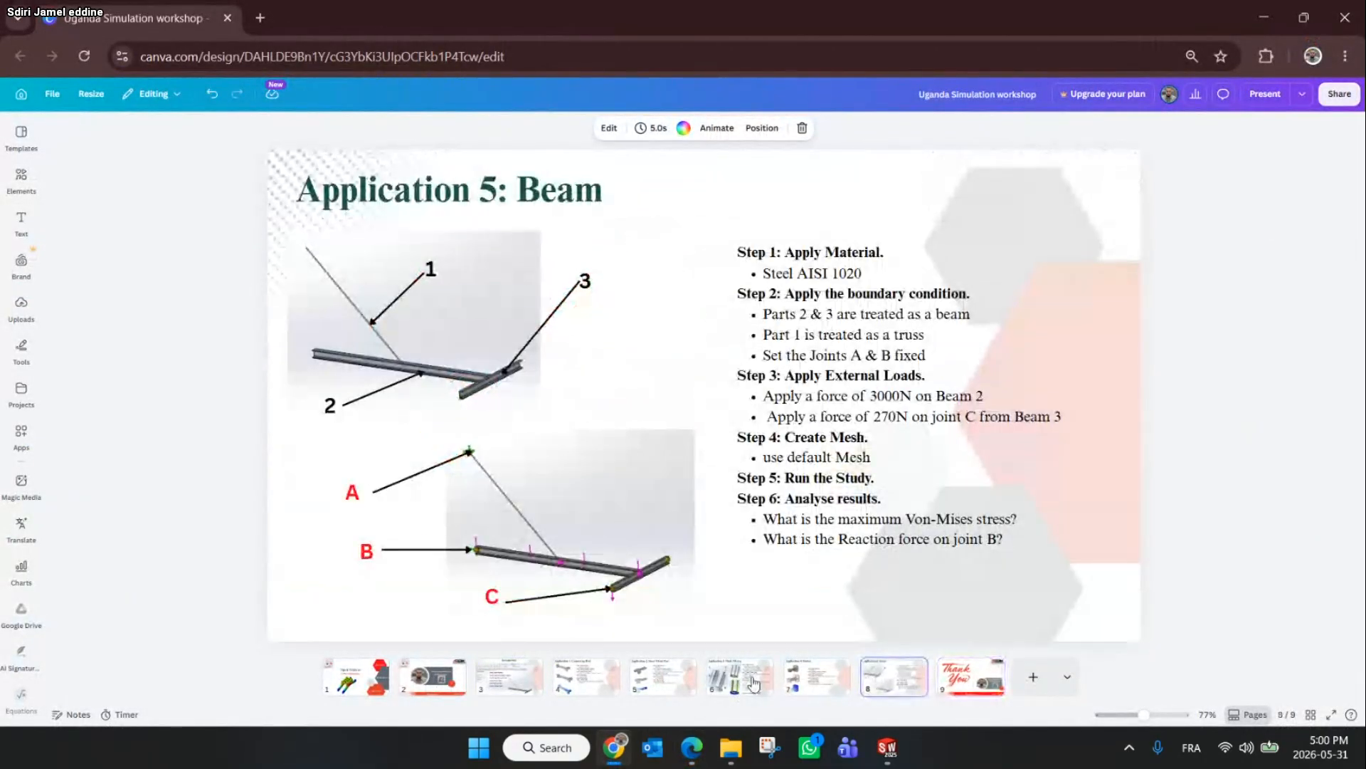
pyautogui.click(581, 681)
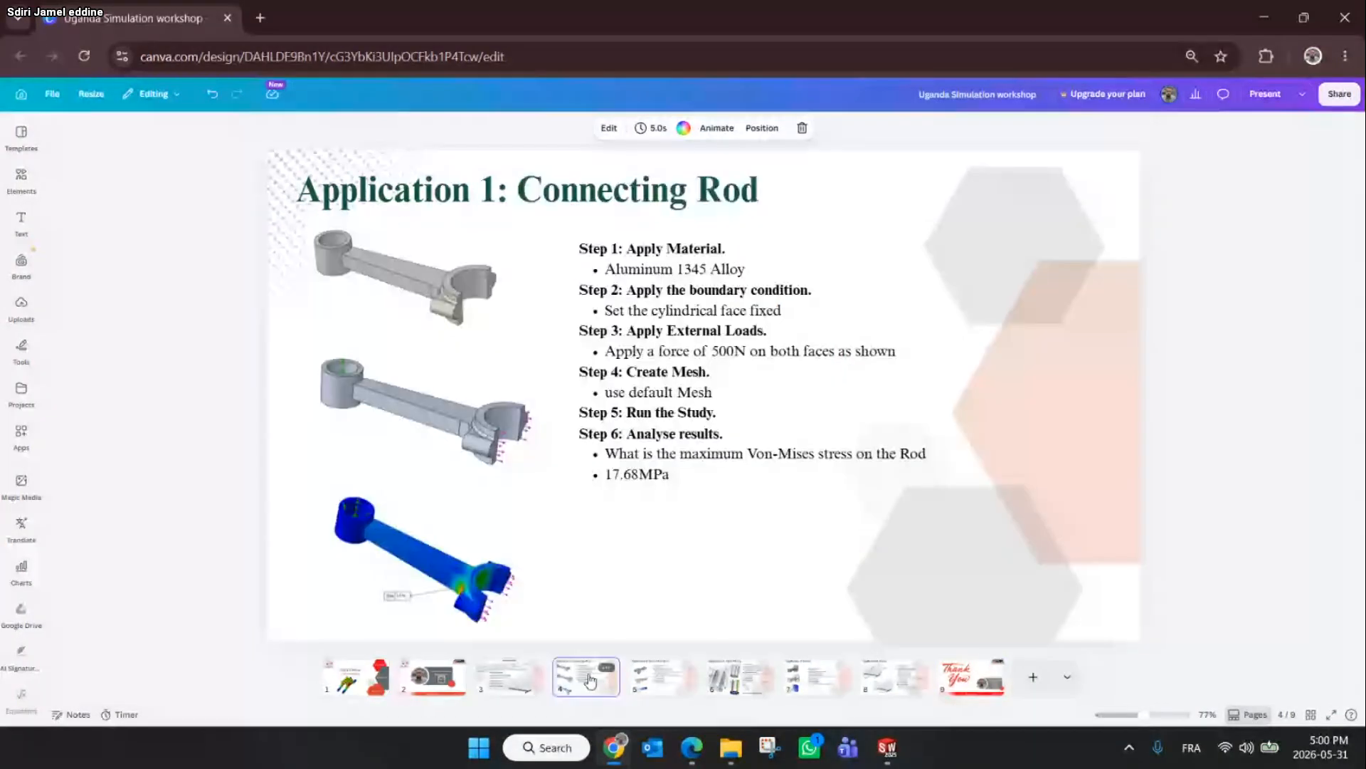
pyautogui.click(1270, 15)
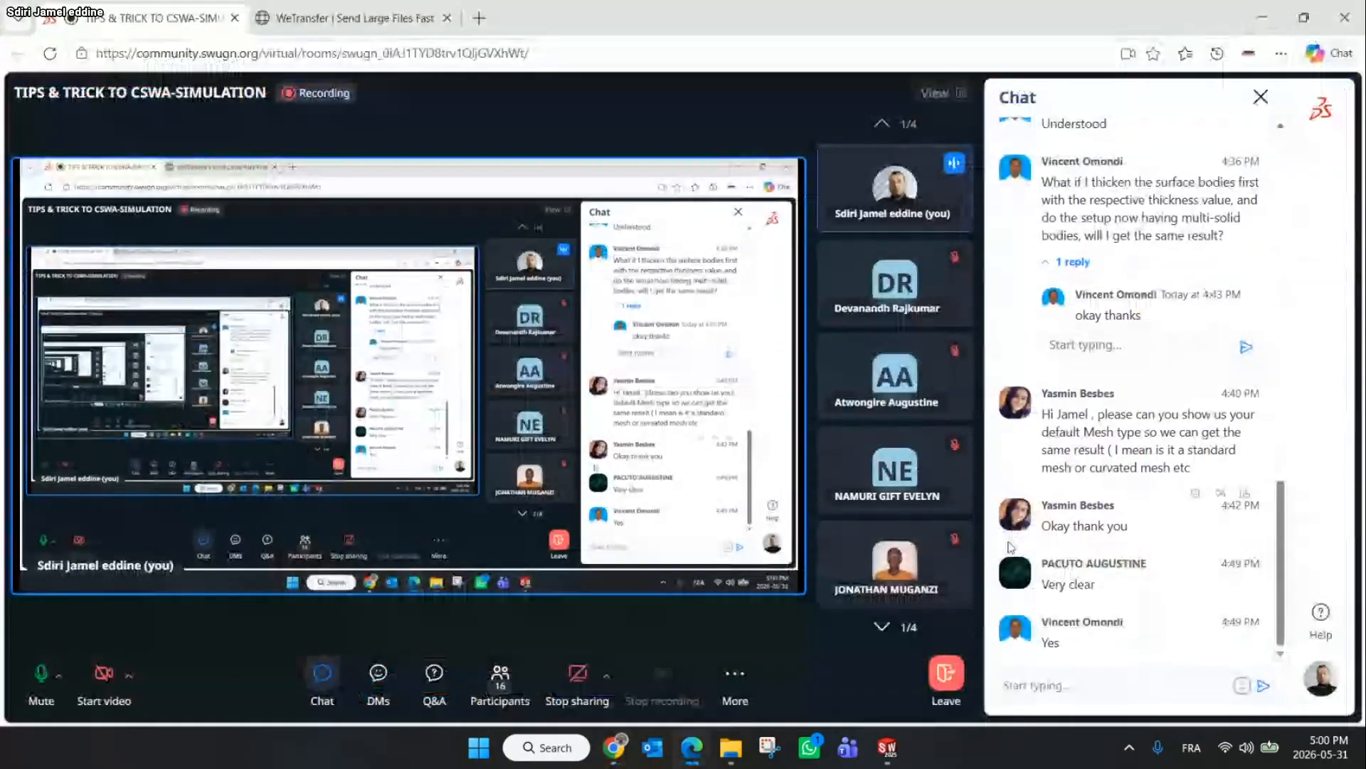
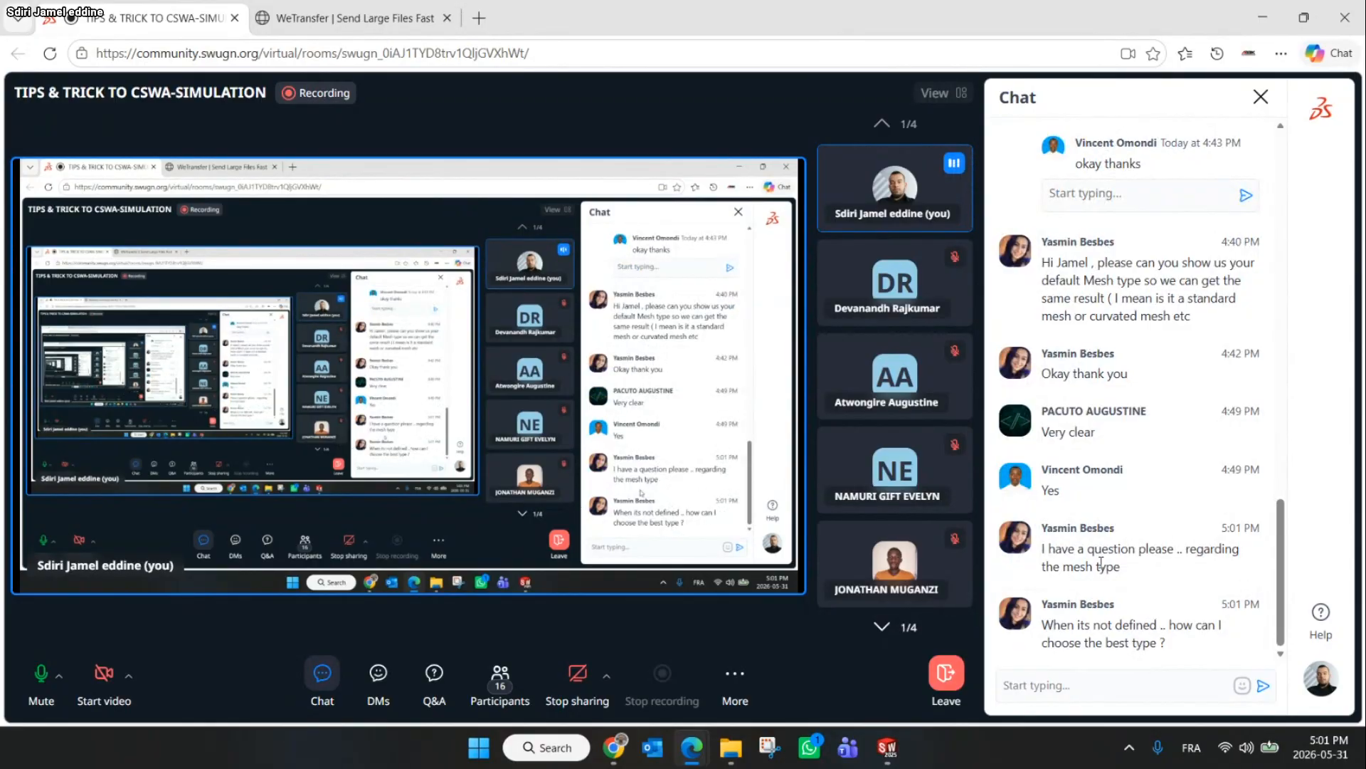
# Switch back to SOLIDWORKS from the meeting window and close the Open file dialog without choosing a file
pyautogui.click(1263, 10)
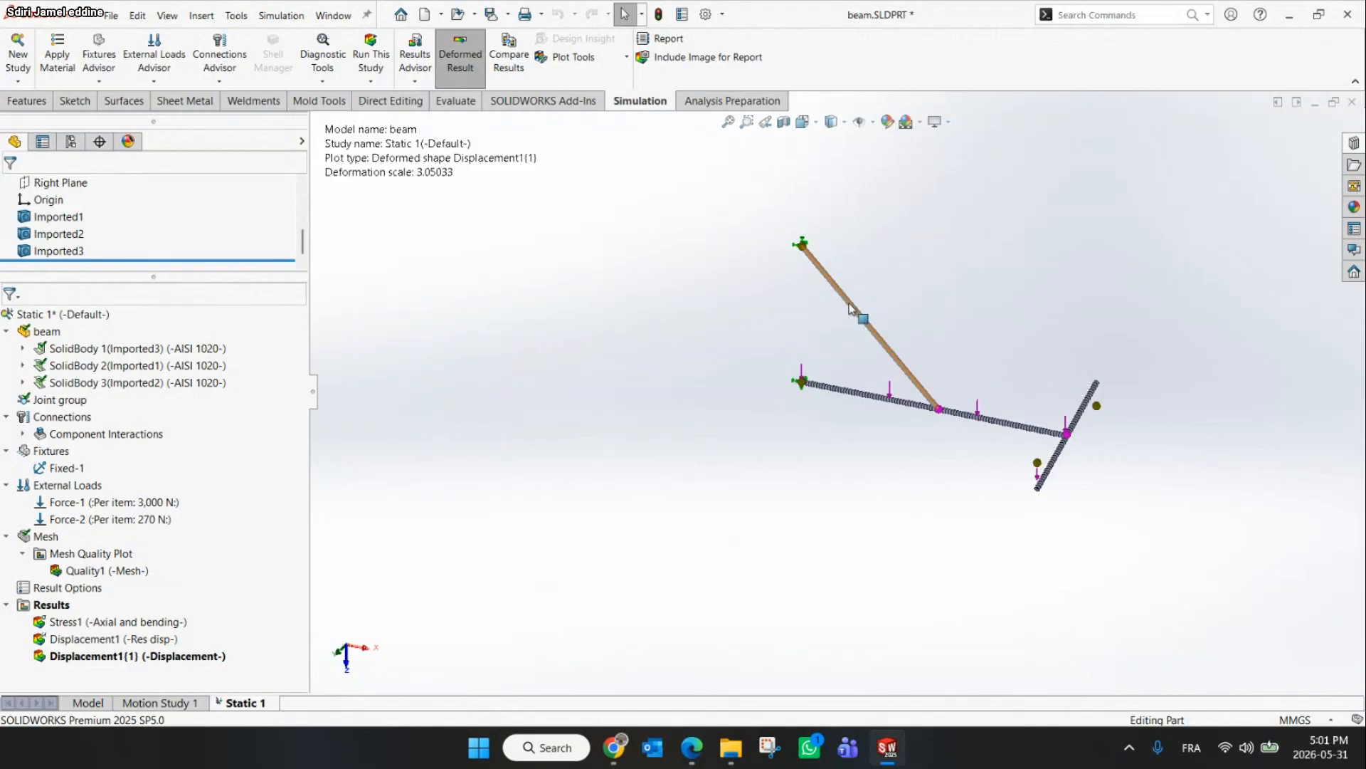
pyautogui.click(107, 519)
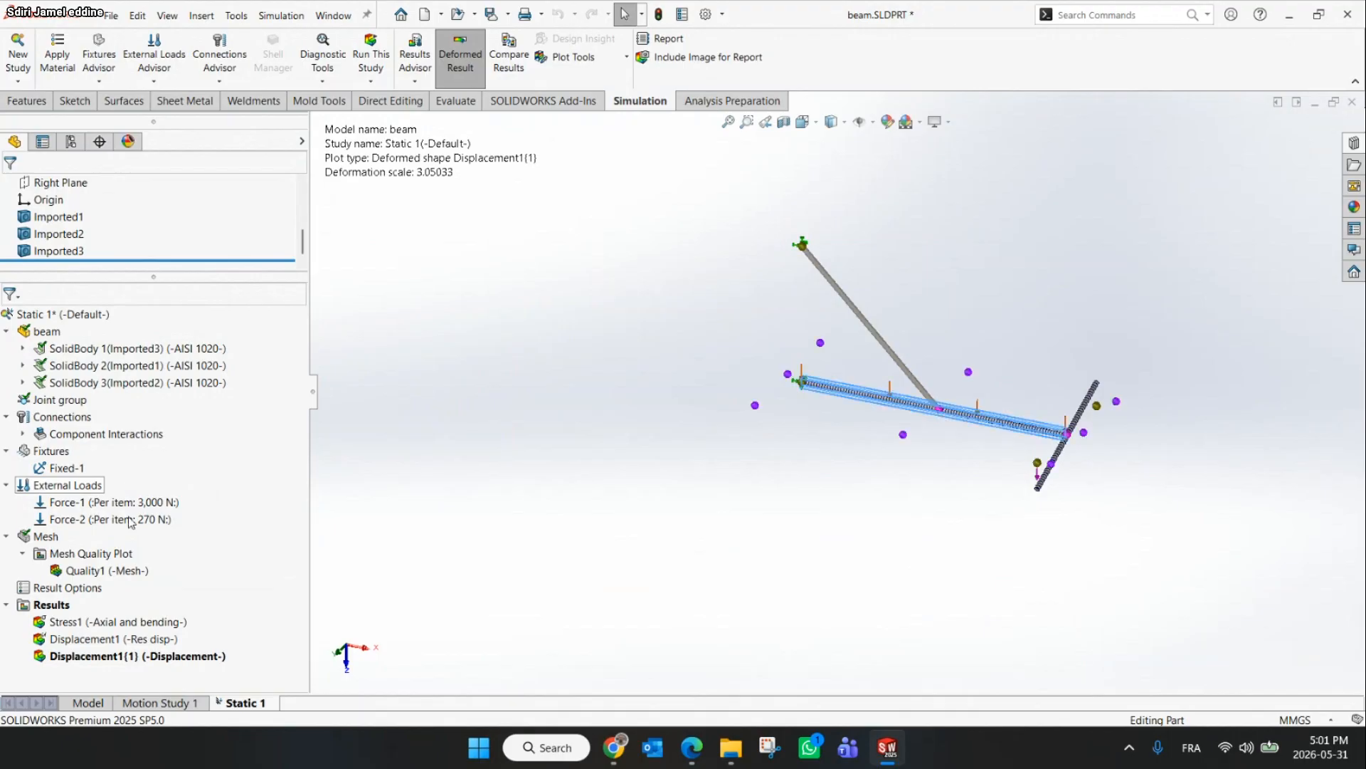
pyautogui.click(439, 504)
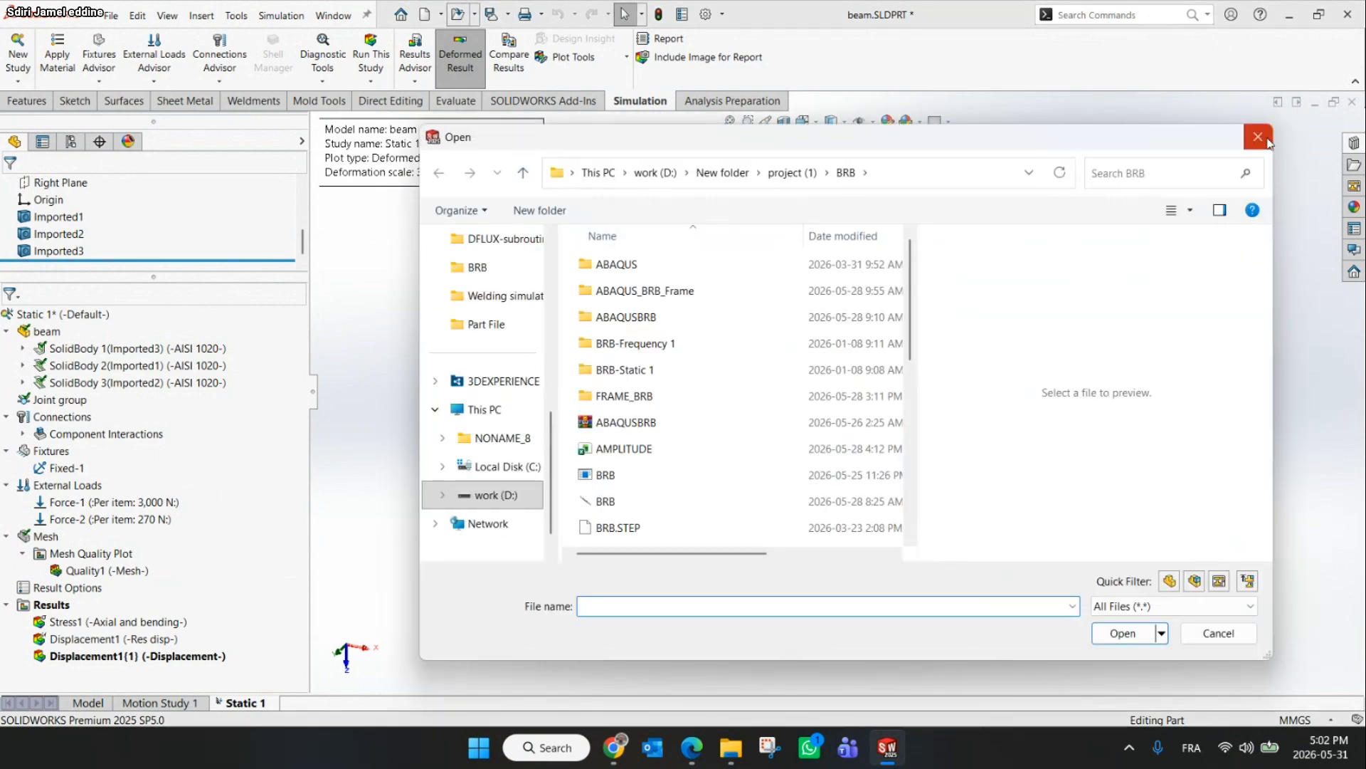
pyautogui.click(1260, 138)
# Close the beam part without saving changes
pyautogui.click(731, 758)
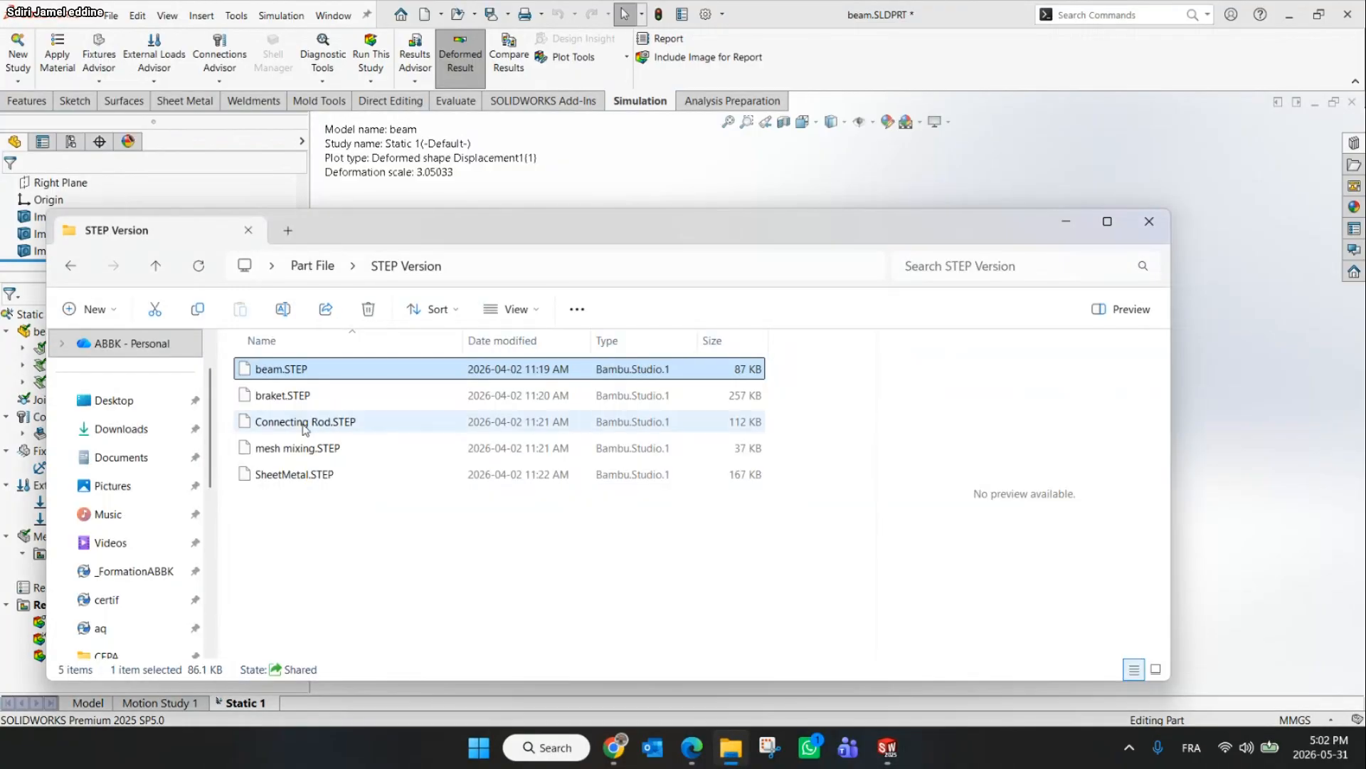
pyautogui.click(1351, 103)
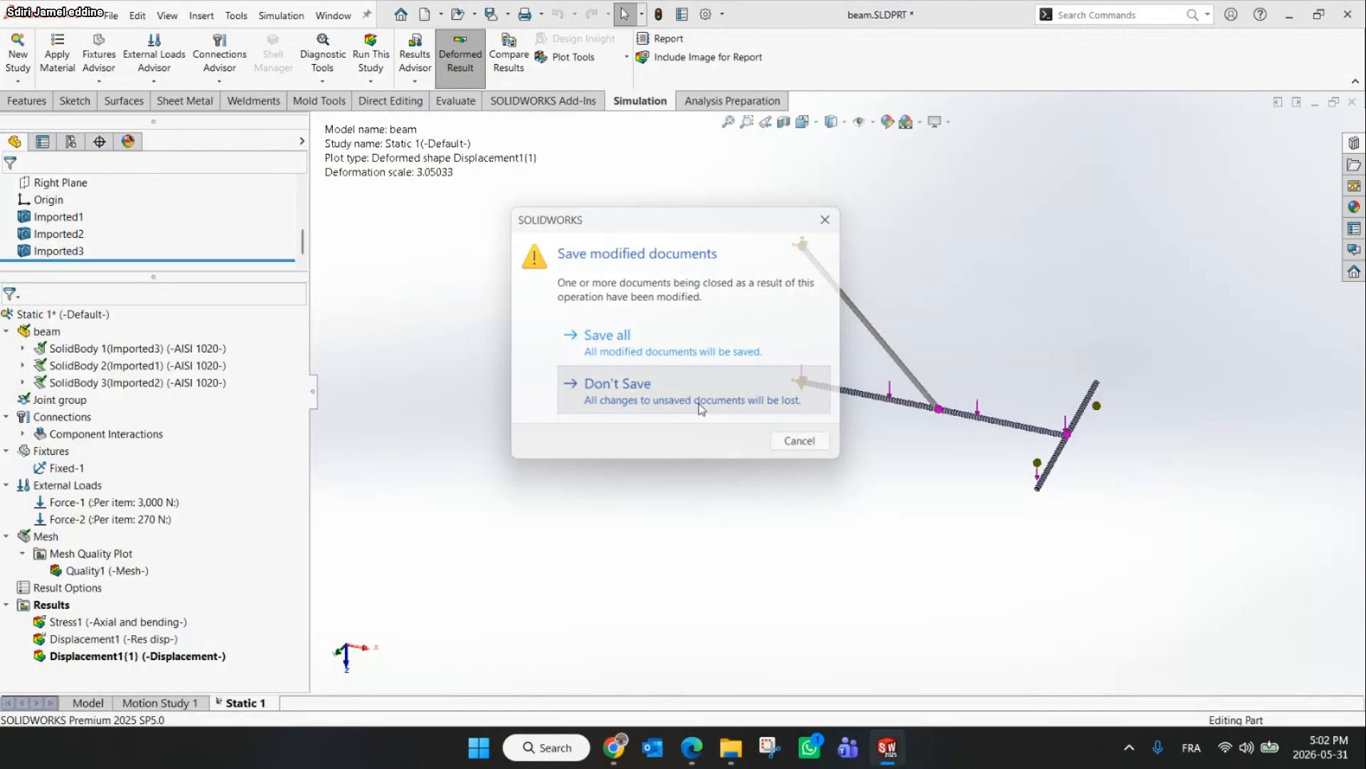
pyautogui.click(701, 390)
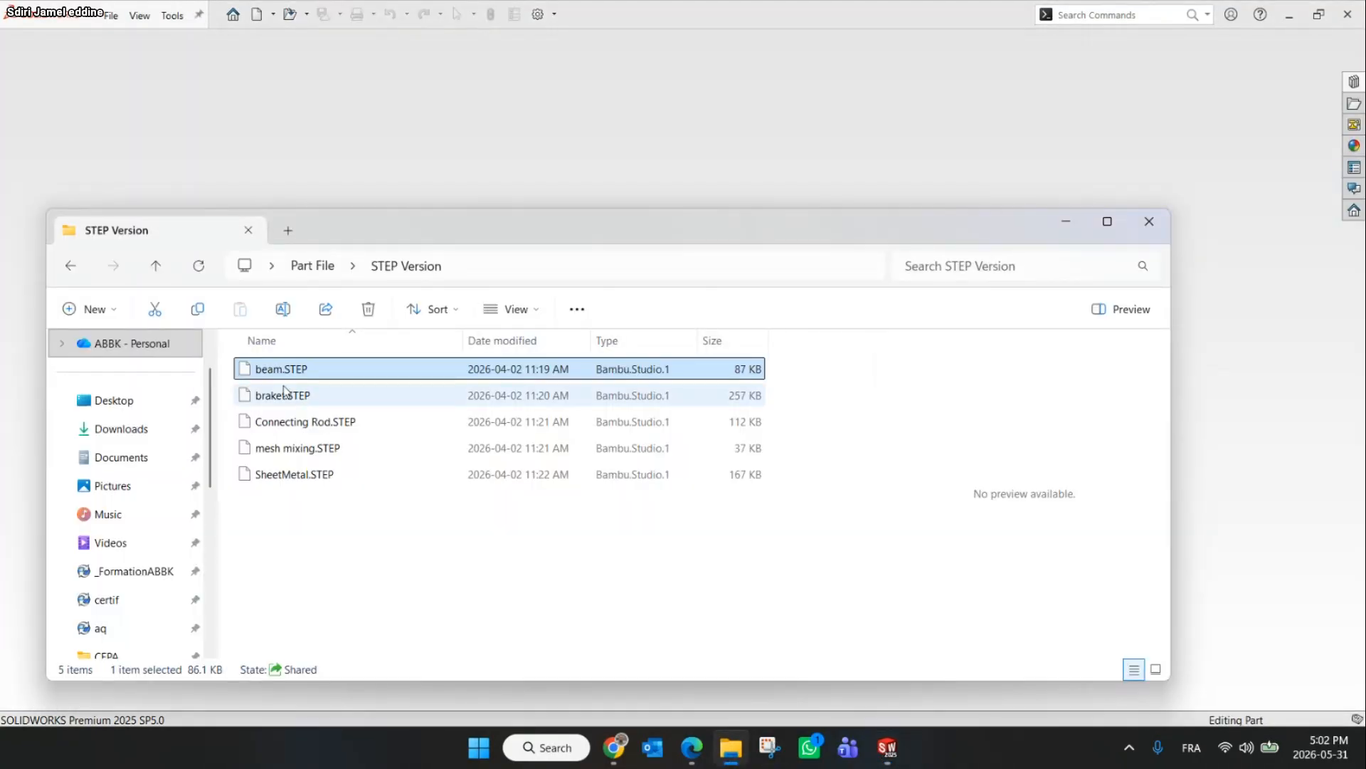
# Open the braket part from the Part File folder into SOLIDWORKS
pyautogui.click(70, 265)
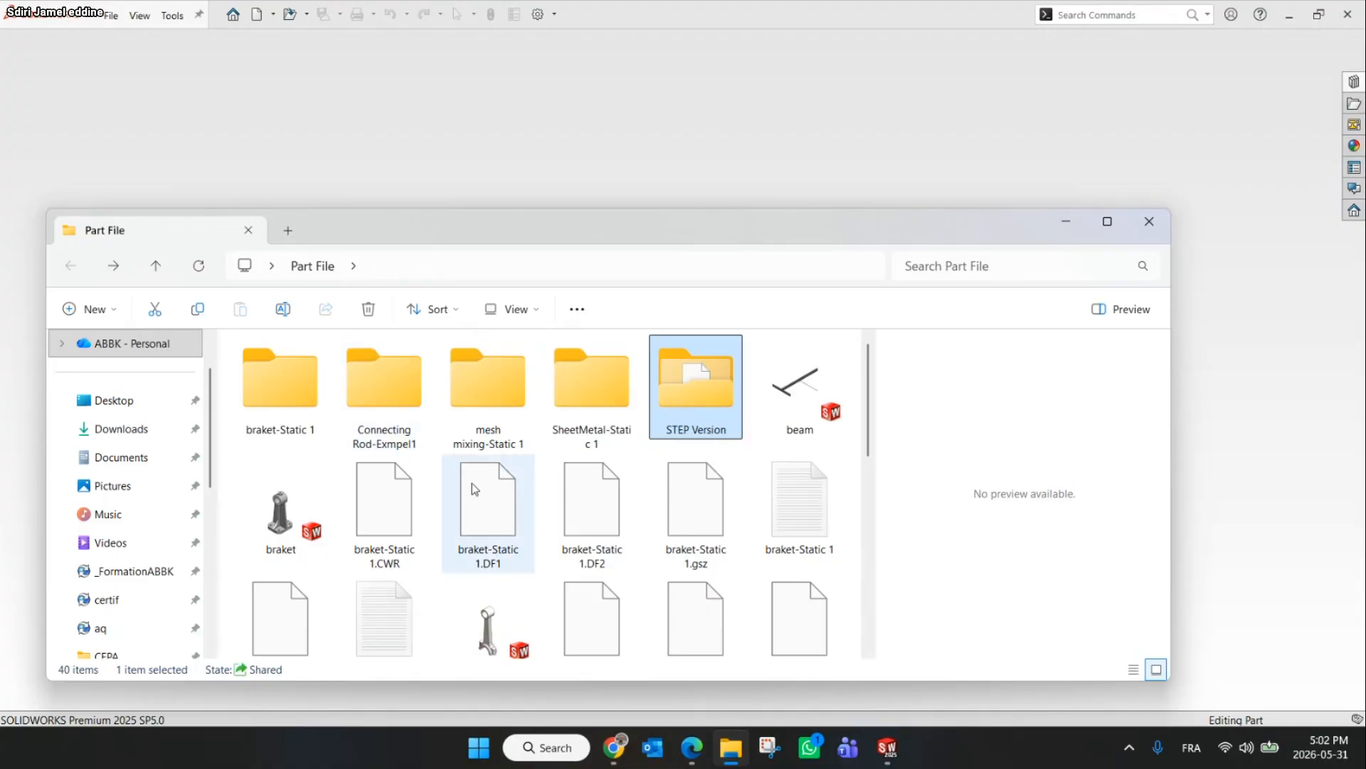
pyautogui.moveTo(280, 509); pyautogui.dragTo(711, 171)
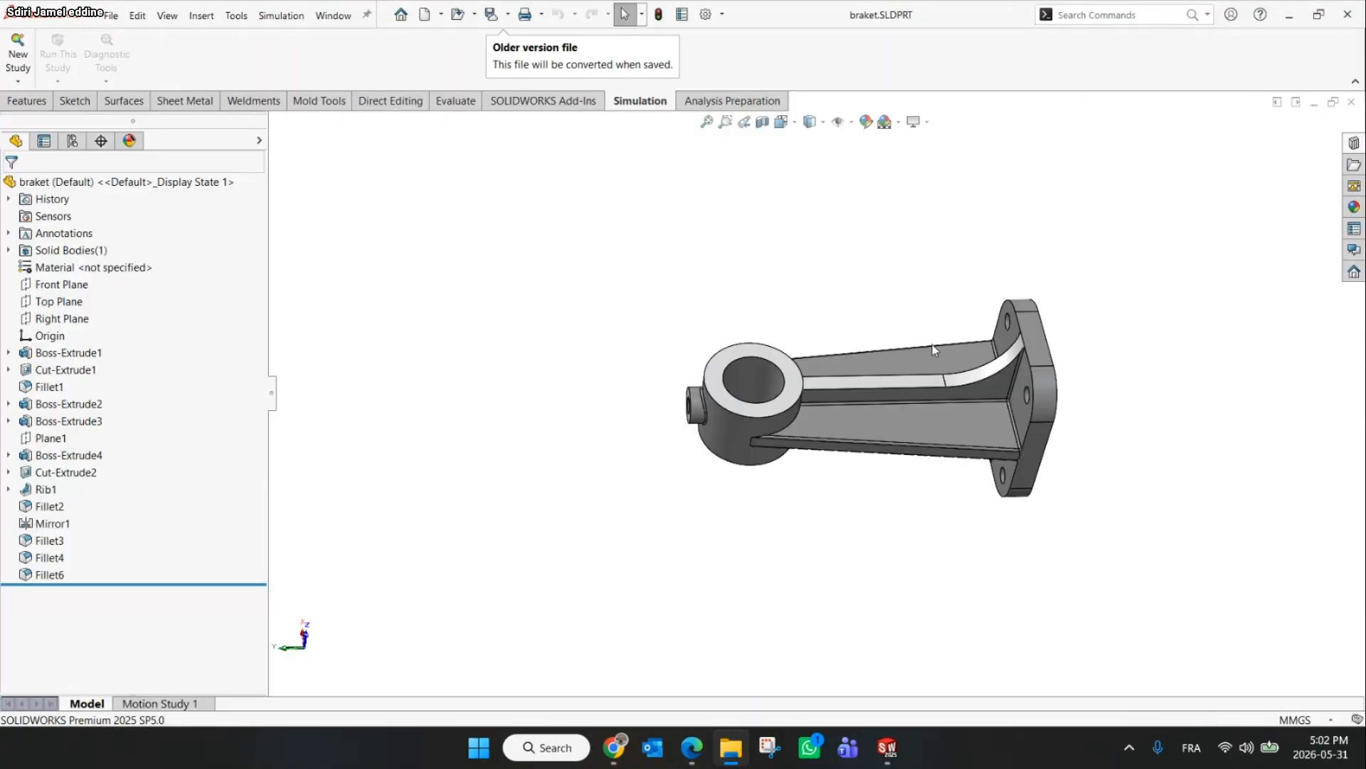
# Zoom and rotate to inspect the rib fillet where the arm meets the bracket's mounting flange
pyautogui.scroll(-5, 933, 345)
pyautogui.moveTo(1012, 474); pyautogui.dragTo(1189, 388, button='middle')
pyautogui.scroll(-5, 1185, 386)
pyautogui.click(1147, 380)
pyautogui.scroll(5, 1152, 366)
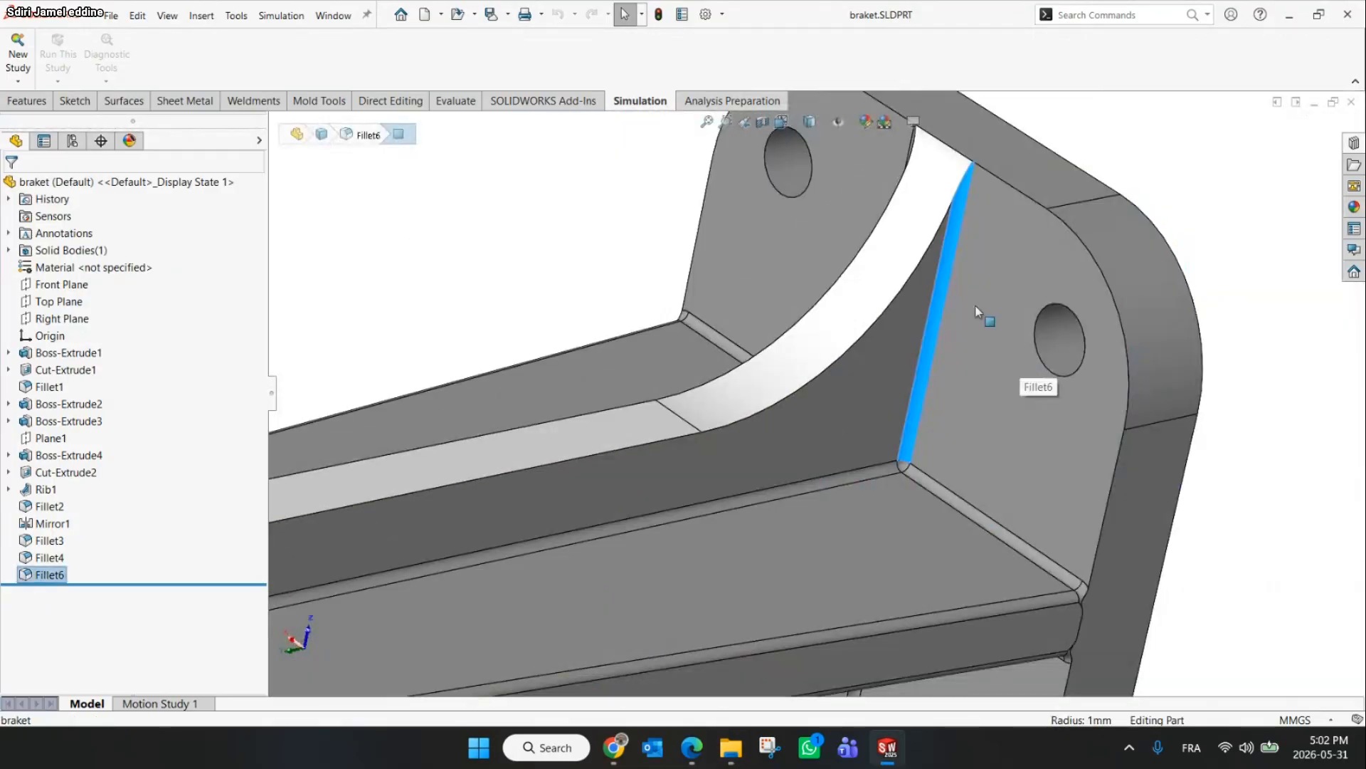
pyautogui.scroll(-2, 982, 329)
pyautogui.scroll(3, 951, 360)
pyautogui.scroll(-5, 776, 447)
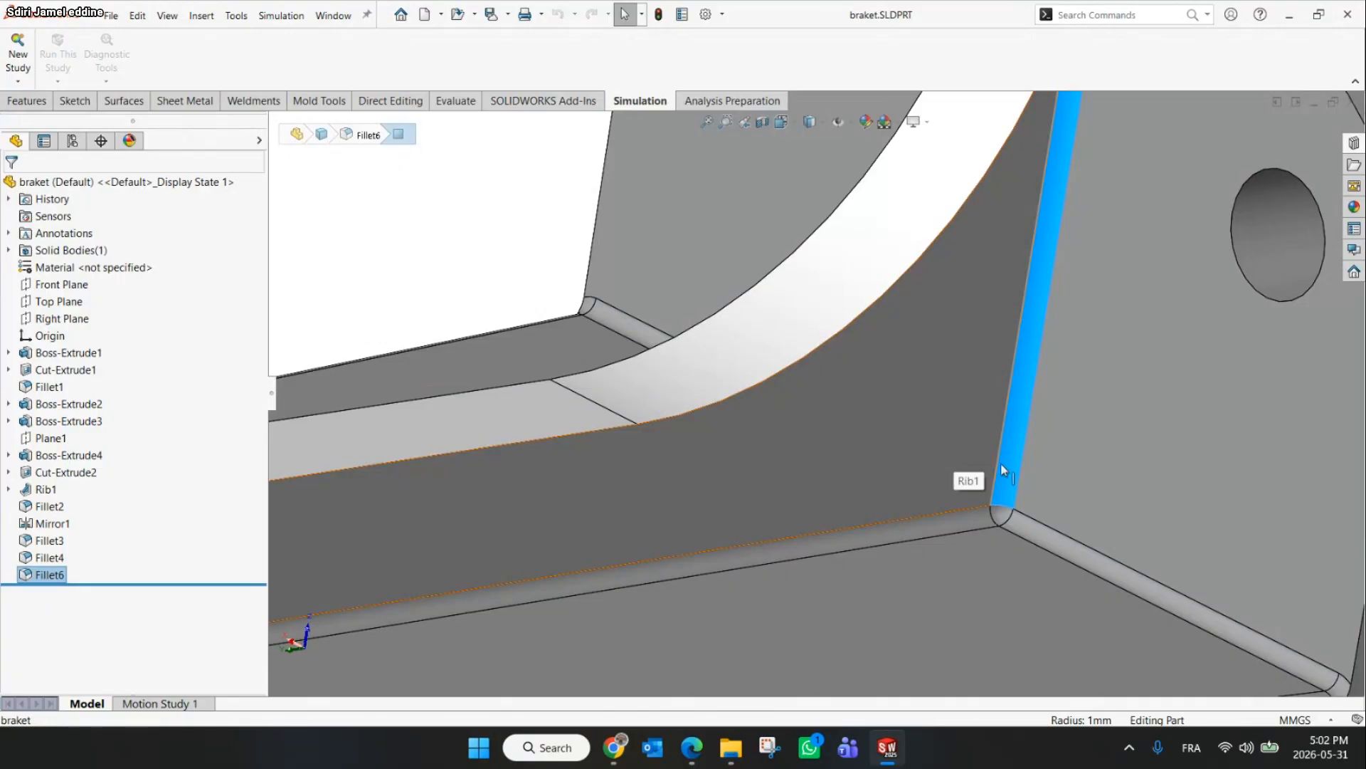
pyautogui.scroll(5, 1010, 481)
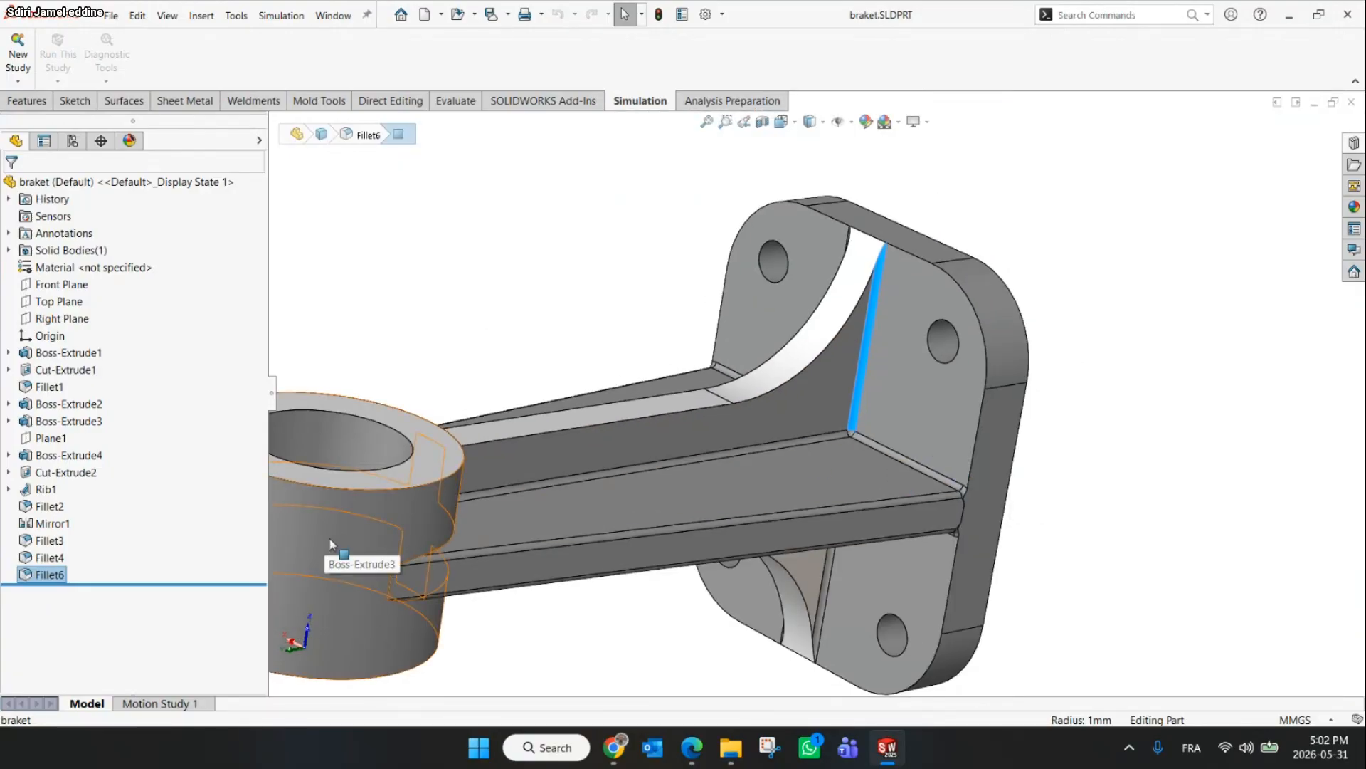
# Create a new Static study and mesh the bracket using a blended curvature-based mesh
pyautogui.click(14, 66)
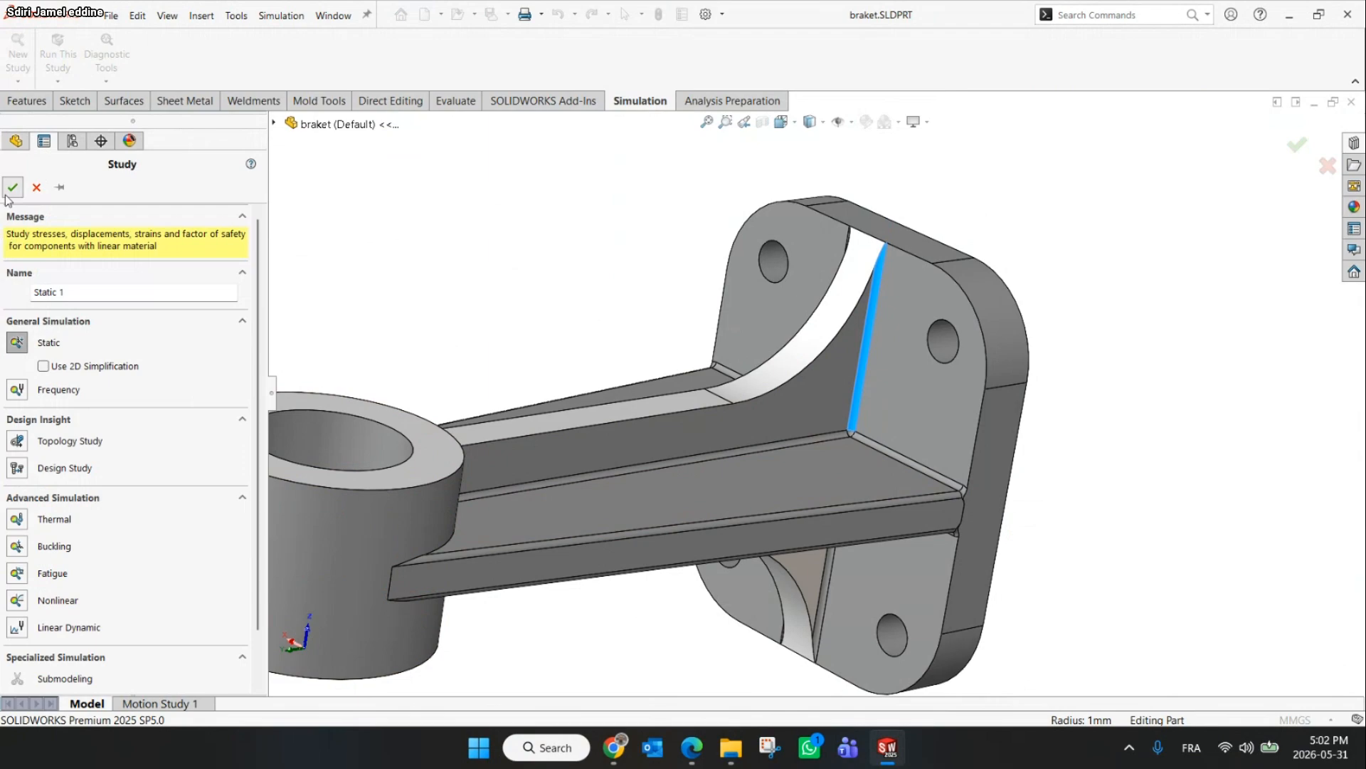
pyautogui.click(13, 187)
pyautogui.rightClick(44, 399)
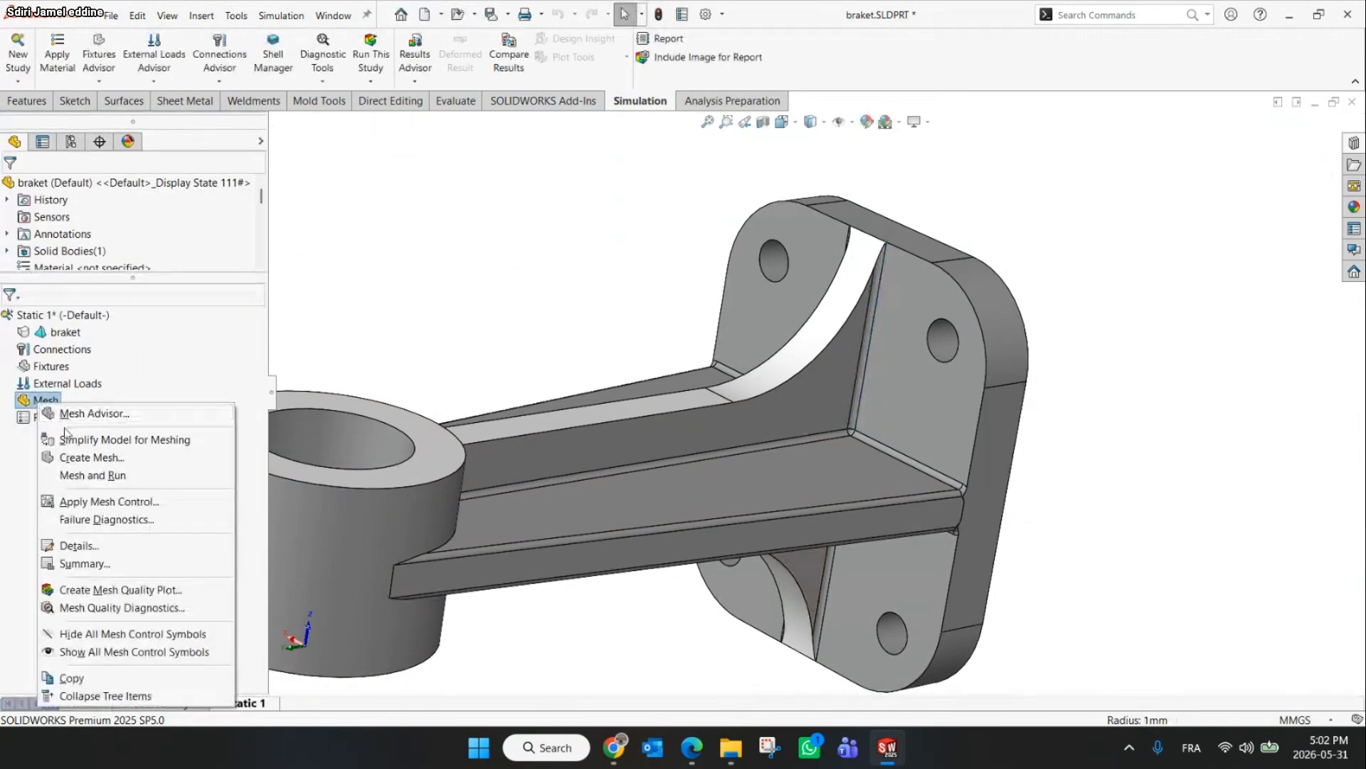
pyautogui.click(89, 458)
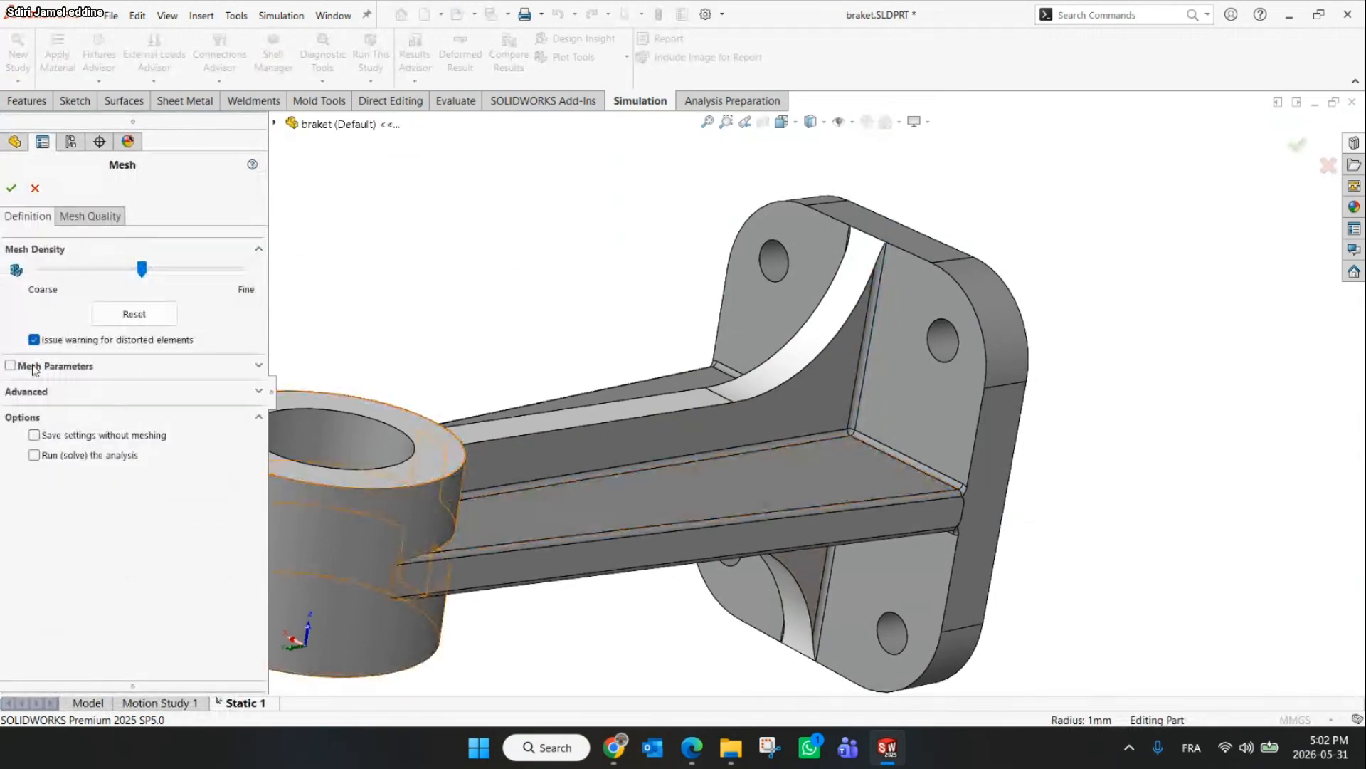
pyautogui.click(20, 366)
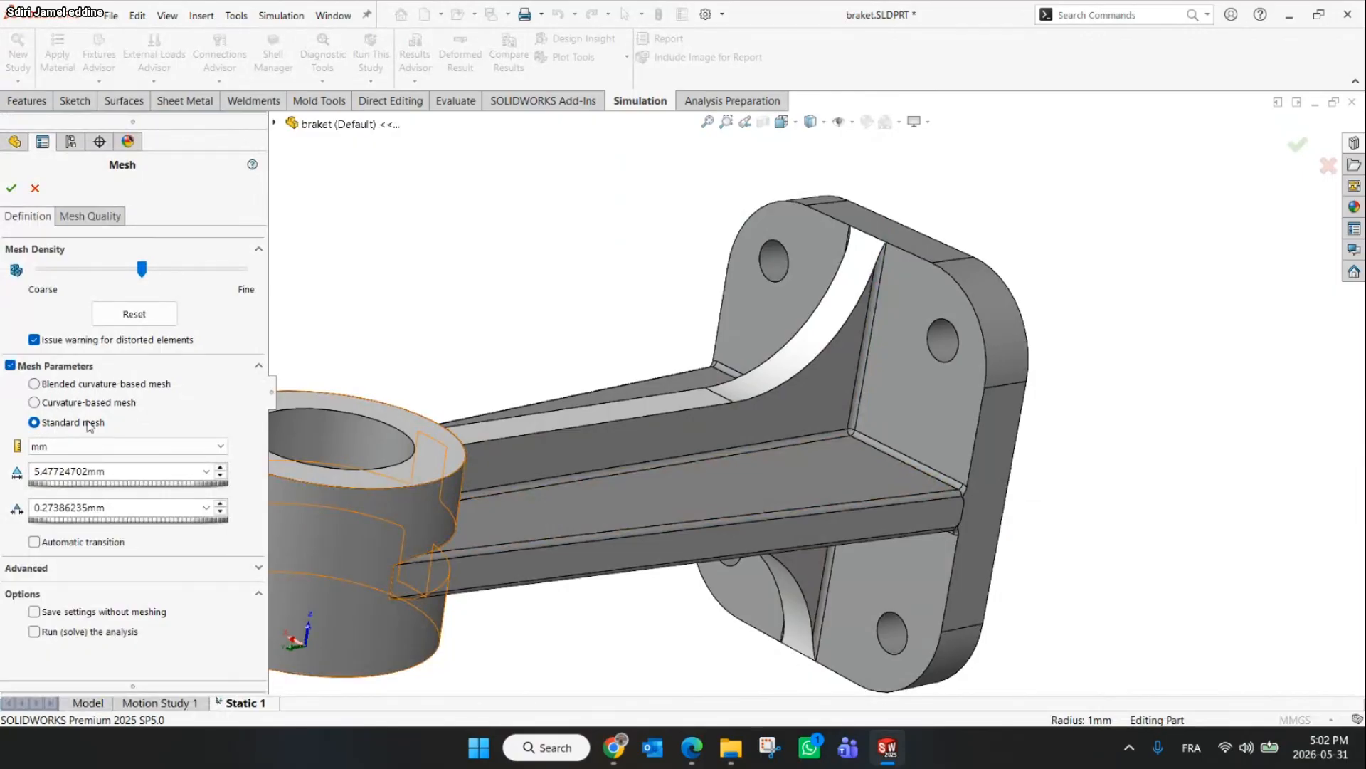
pyautogui.click(53, 388)
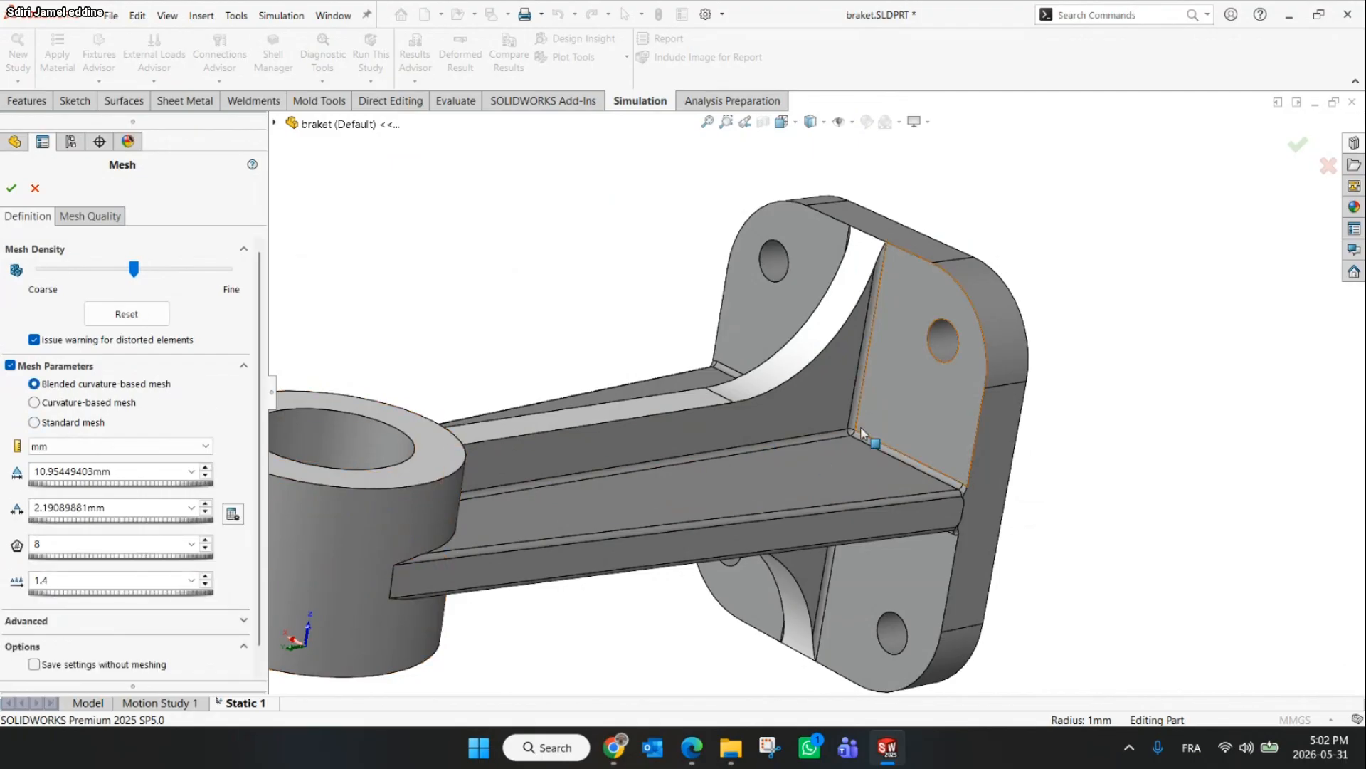
pyautogui.scroll(-2, 863, 427)
pyautogui.scroll(-4, 857, 423)
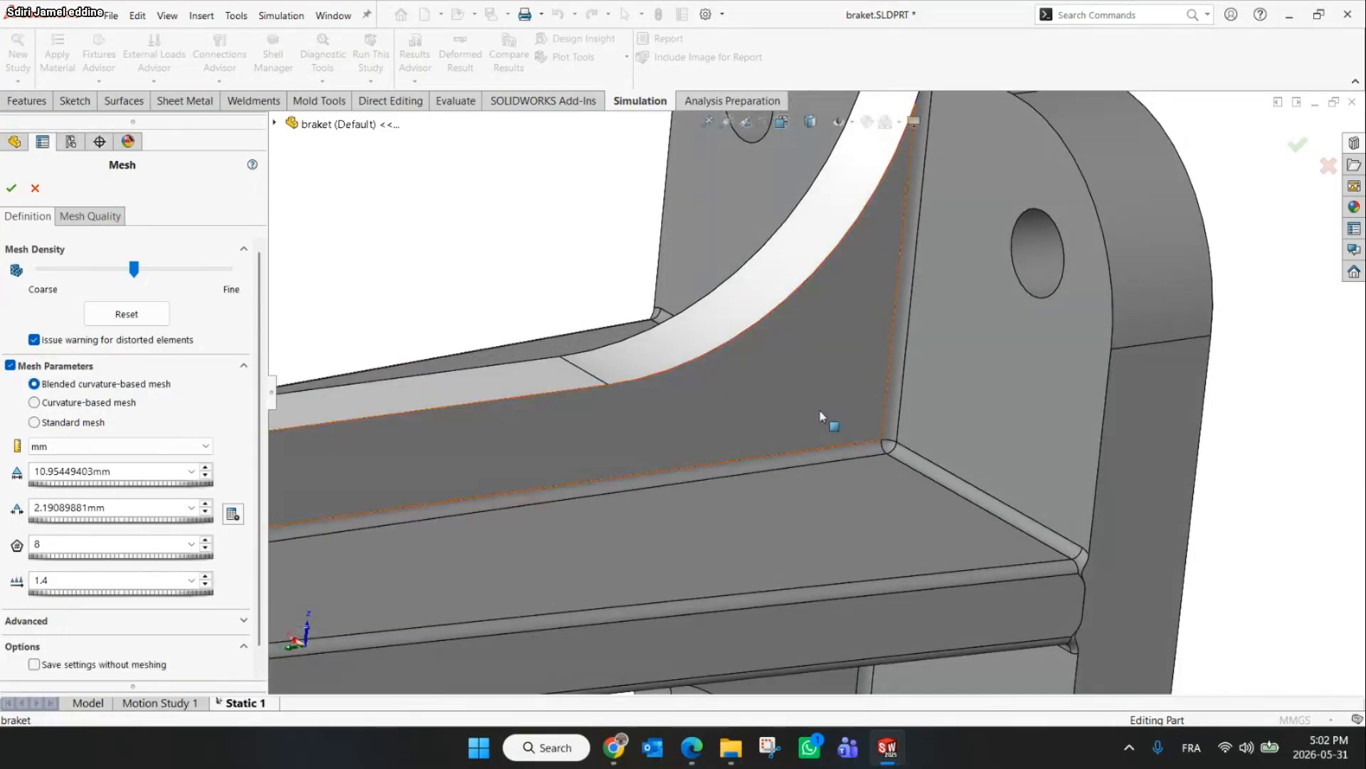
pyautogui.scroll(5, 733, 391)
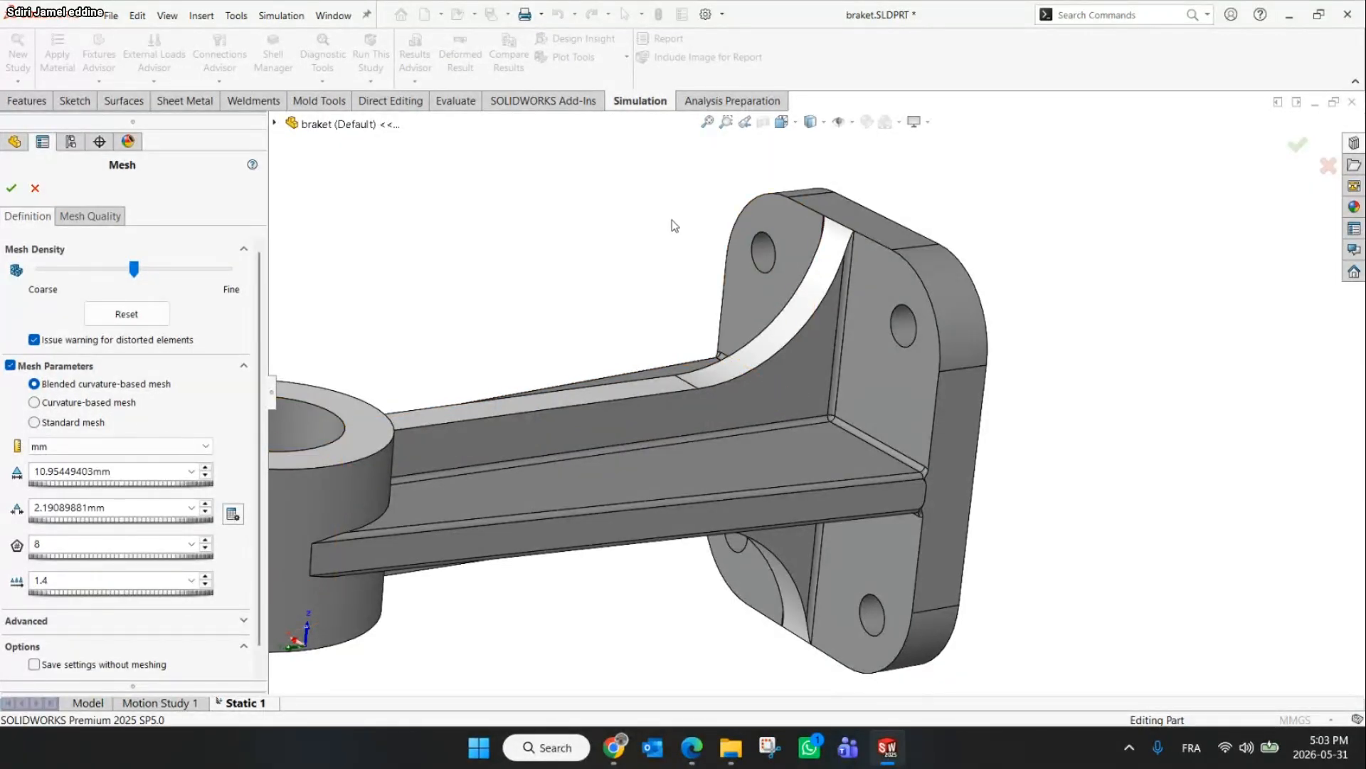
pyautogui.scroll(3, 736, 430)
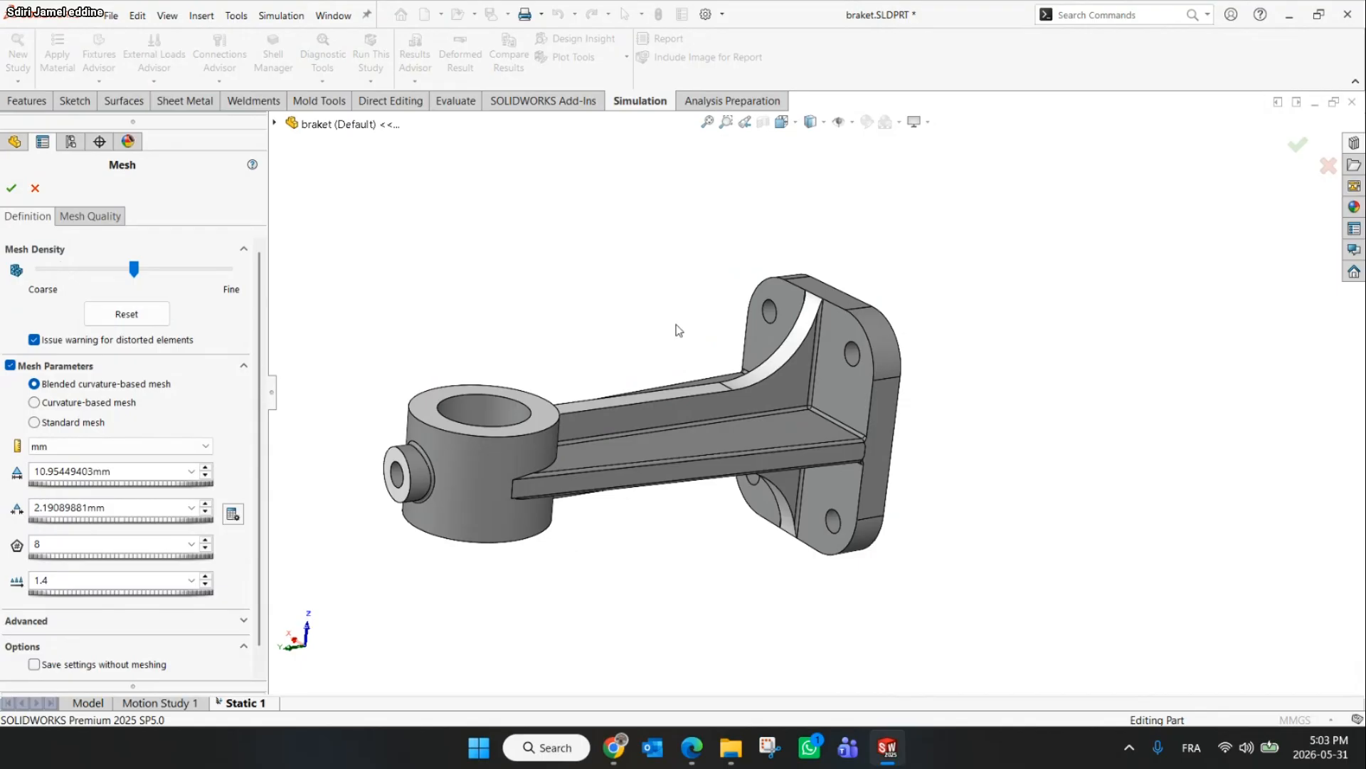
pyautogui.scroll(-5, 865, 446)
pyautogui.click(5, 191)
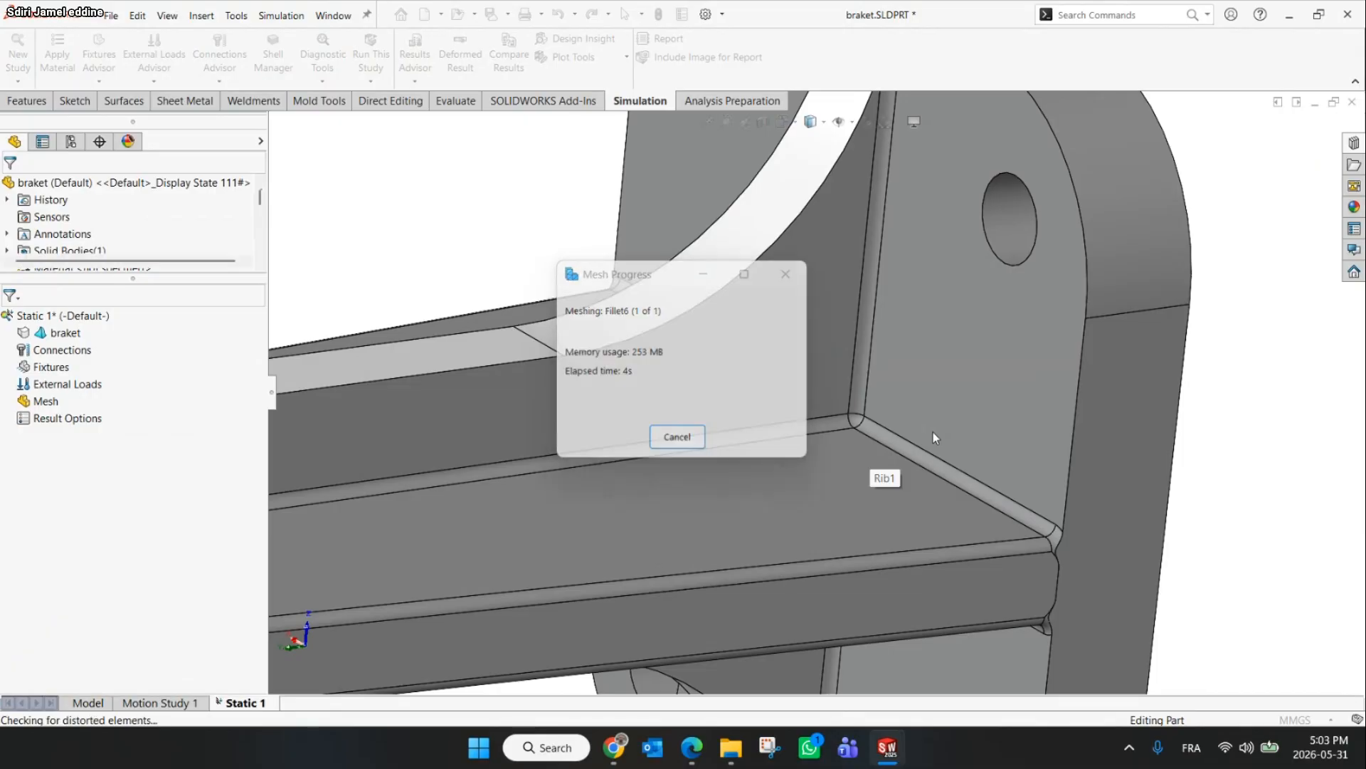
# Remesh the bracket with the mesh density set to Fine
pyautogui.scroll(-8, 937, 452)
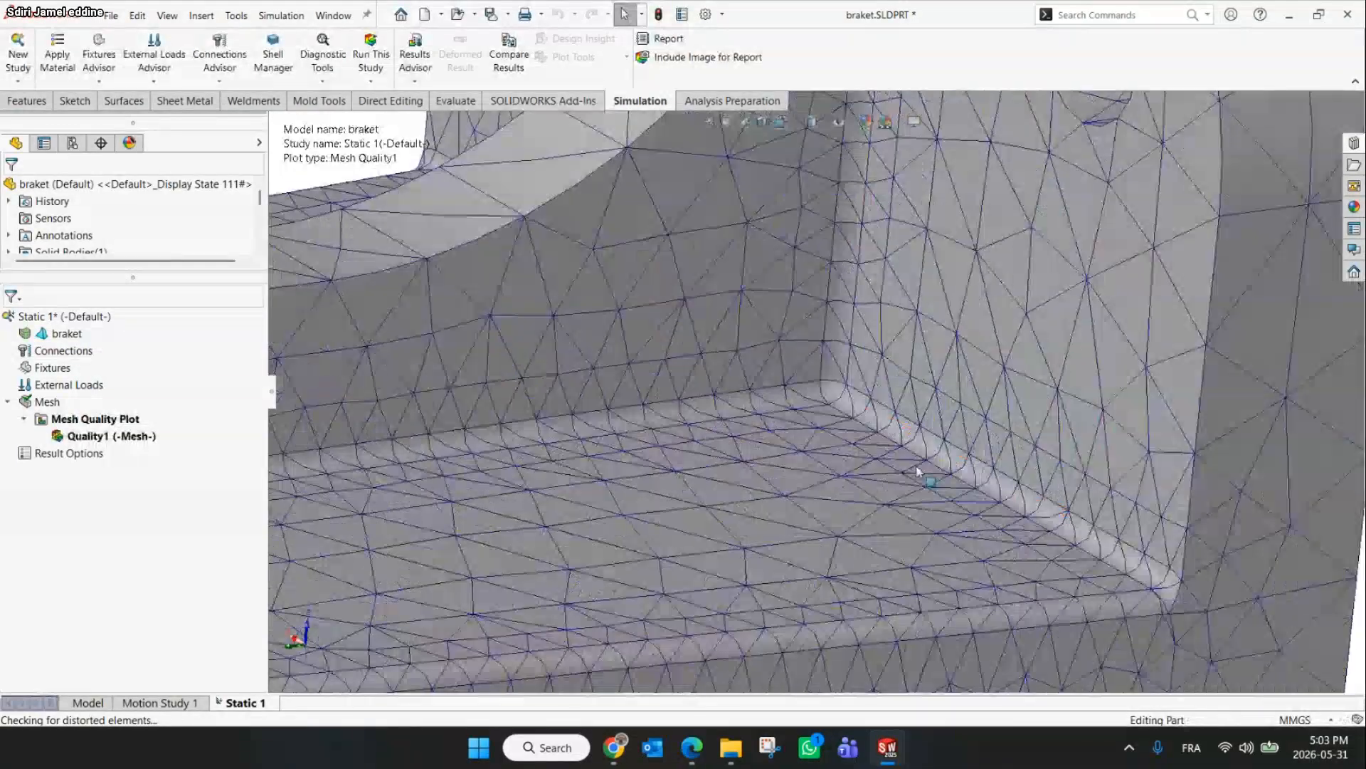
pyautogui.scroll(-3, 913, 416)
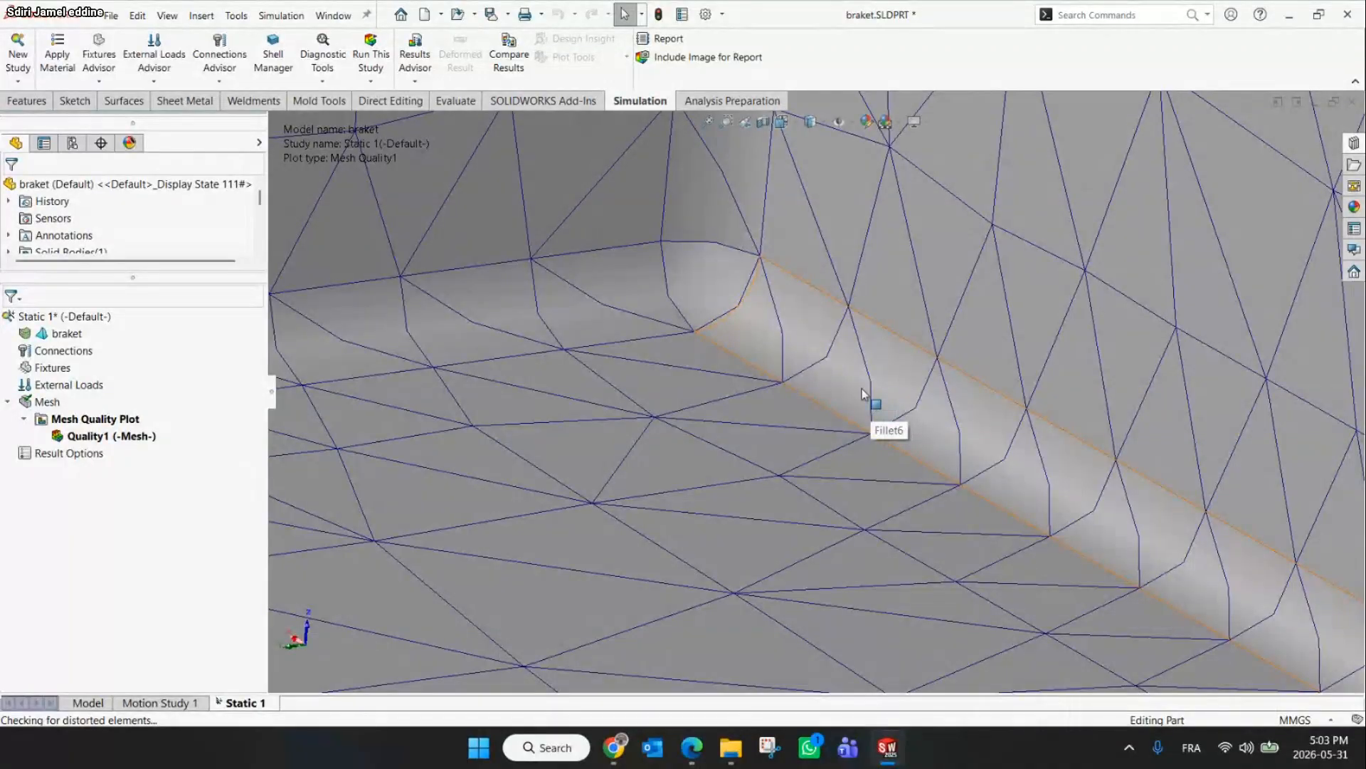
pyautogui.scroll(6, 894, 372)
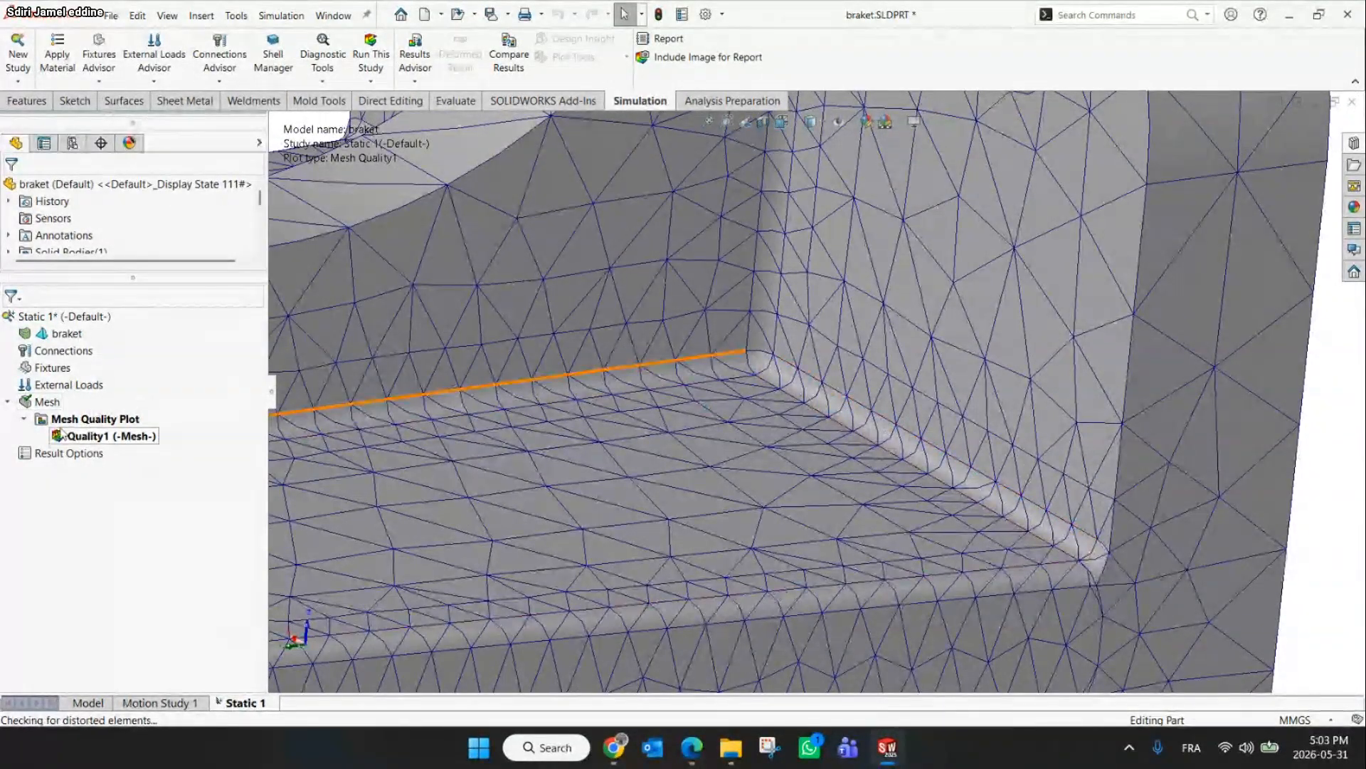
pyautogui.rightClick(36, 409)
pyautogui.click(107, 448)
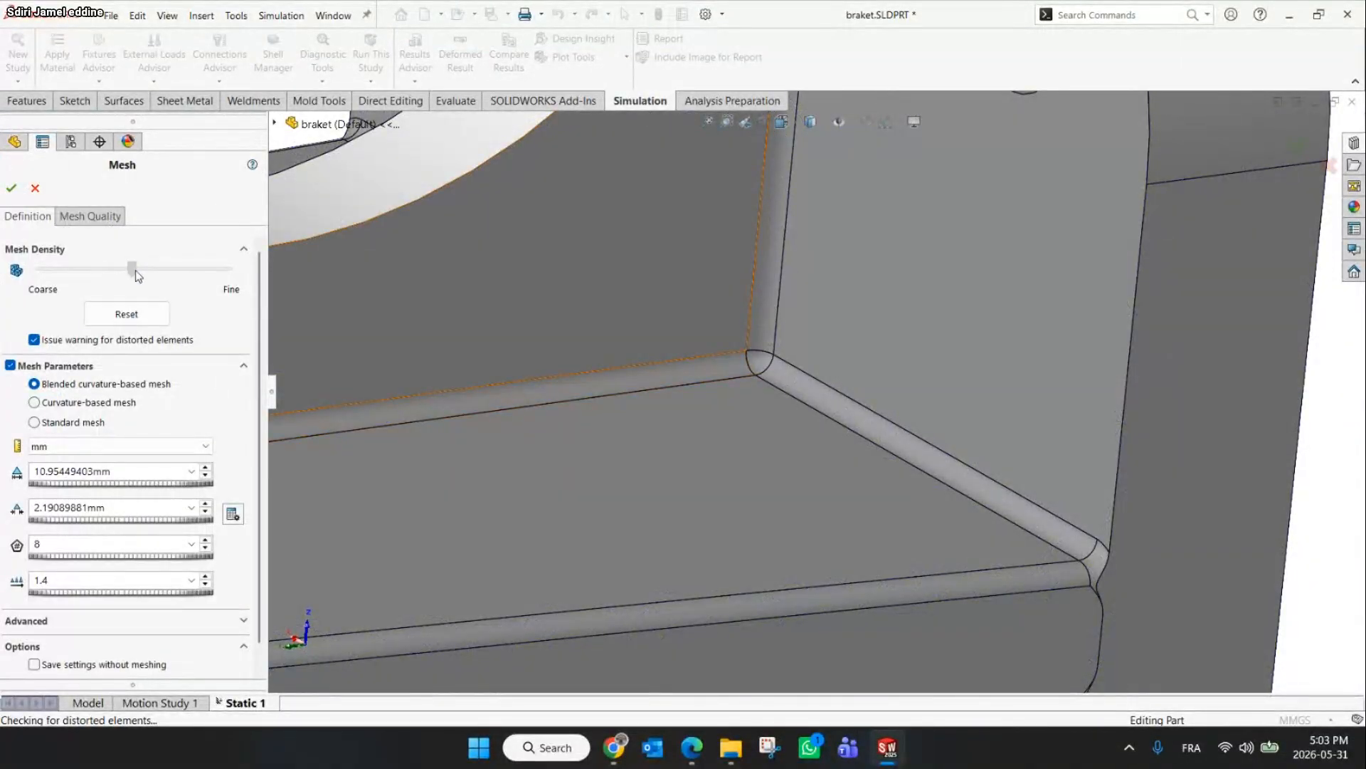
pyautogui.moveTo(136, 271); pyautogui.dragTo(246, 273)
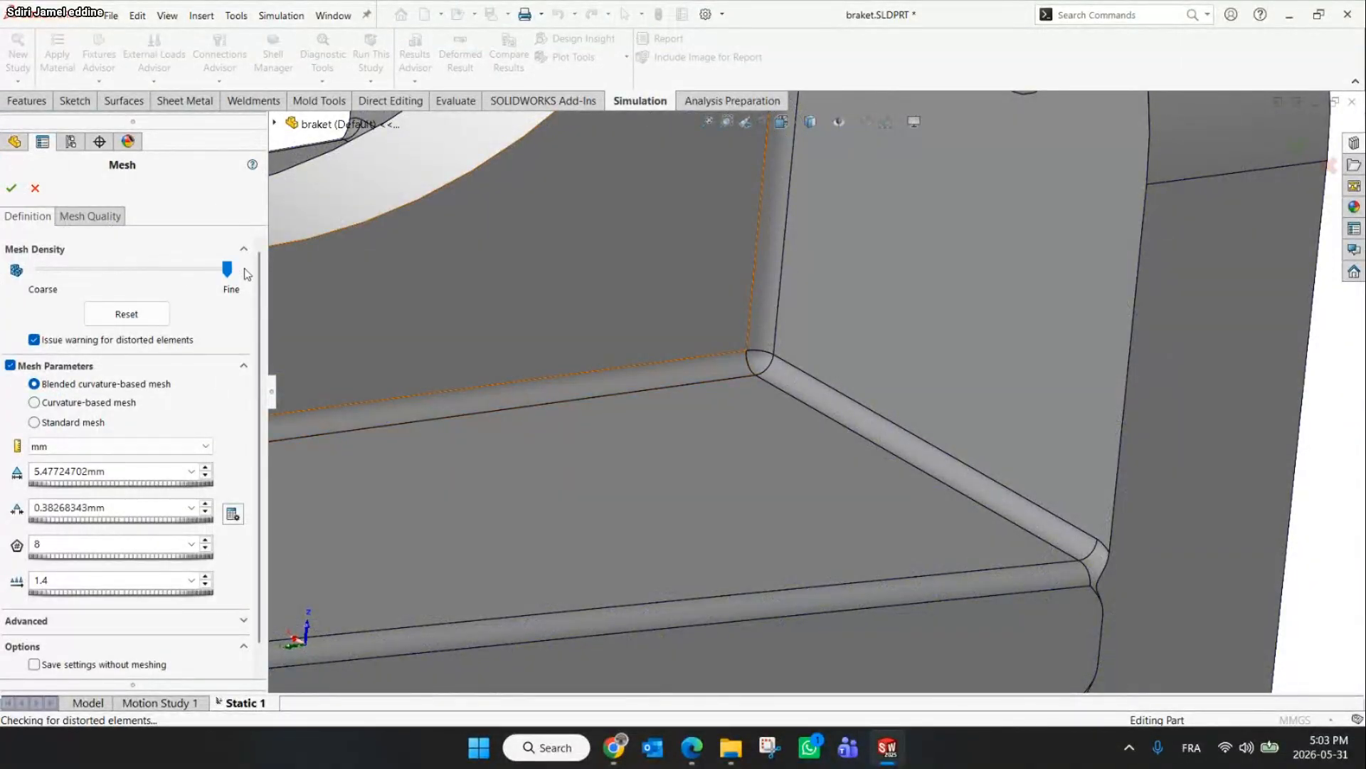
pyautogui.click(11, 188)
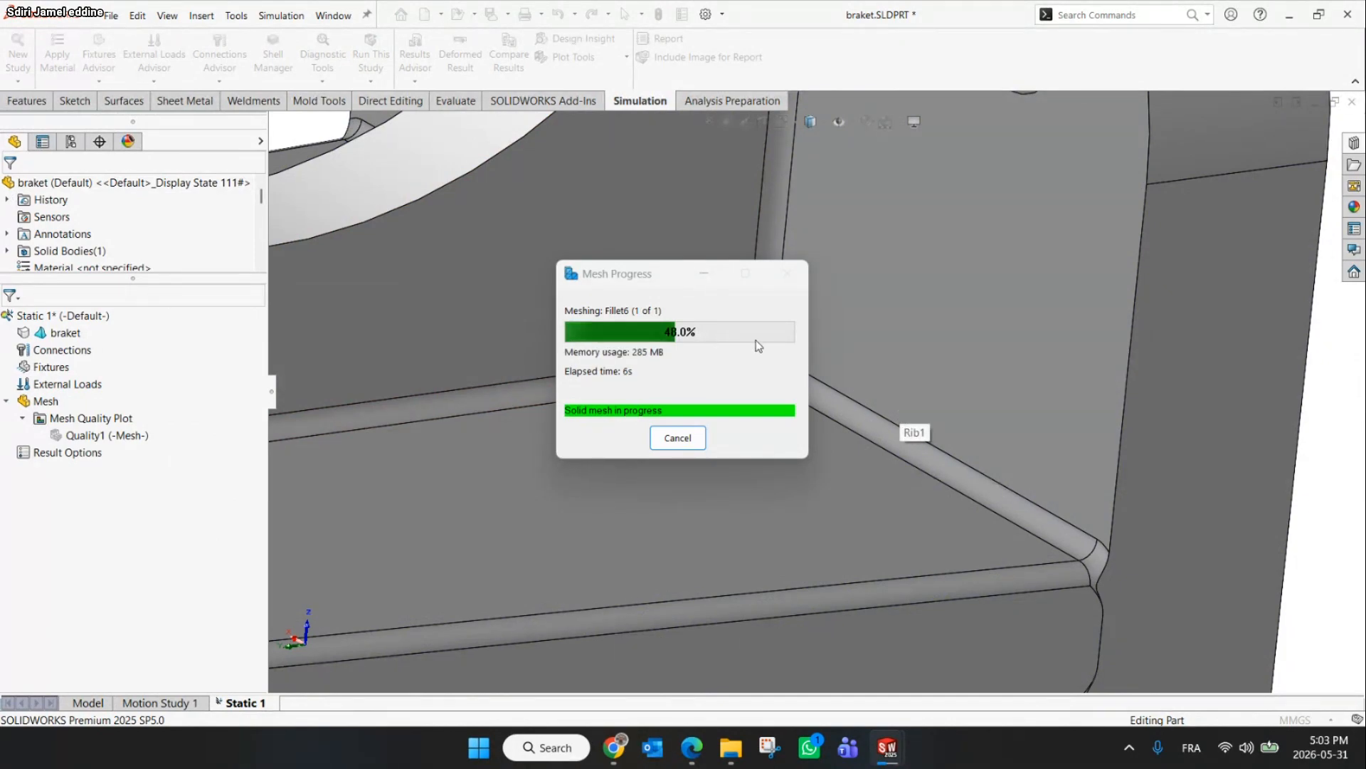
pyautogui.moveTo(685, 275); pyautogui.dragTo(441, 193)
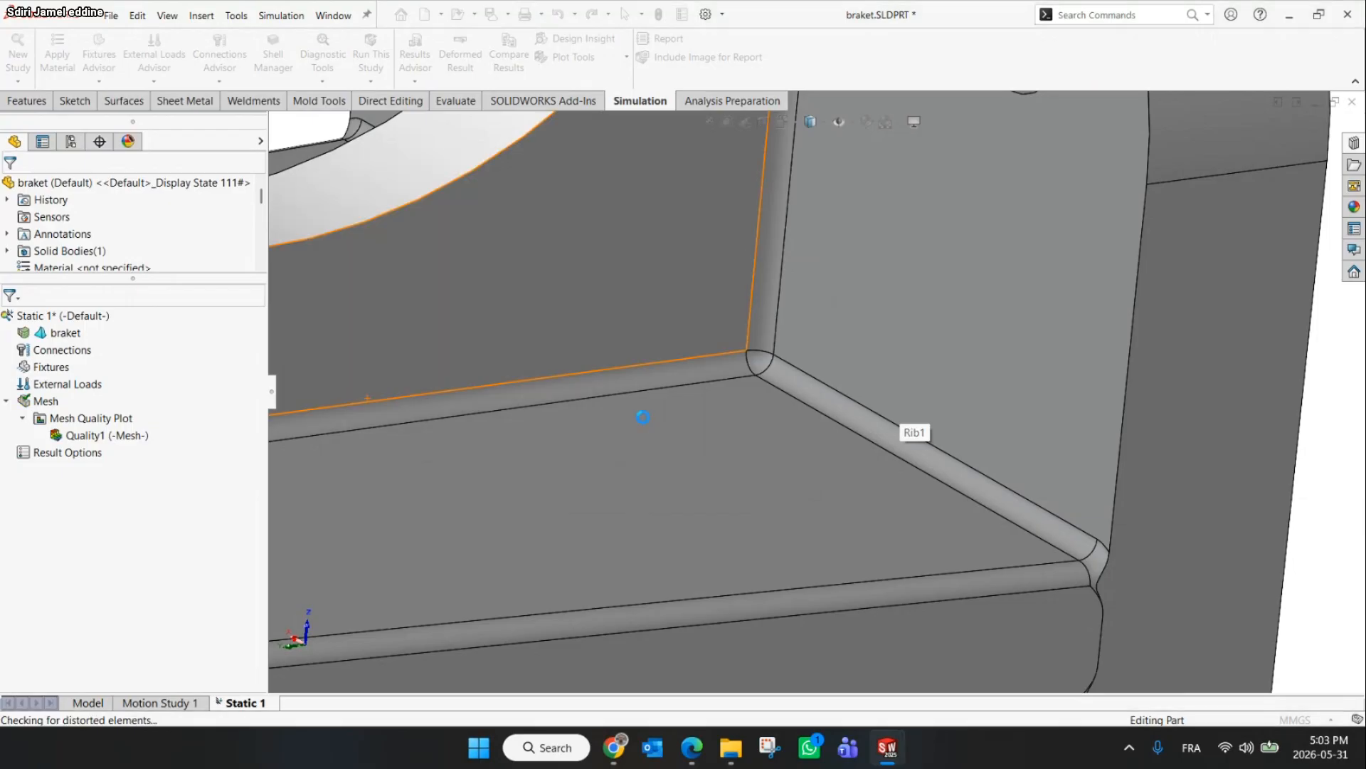
# Apply a mesh control to the rib fillet face with an element size of 0.5 mm and a smaller minimum element size
pyautogui.scroll(-5, 805, 336)
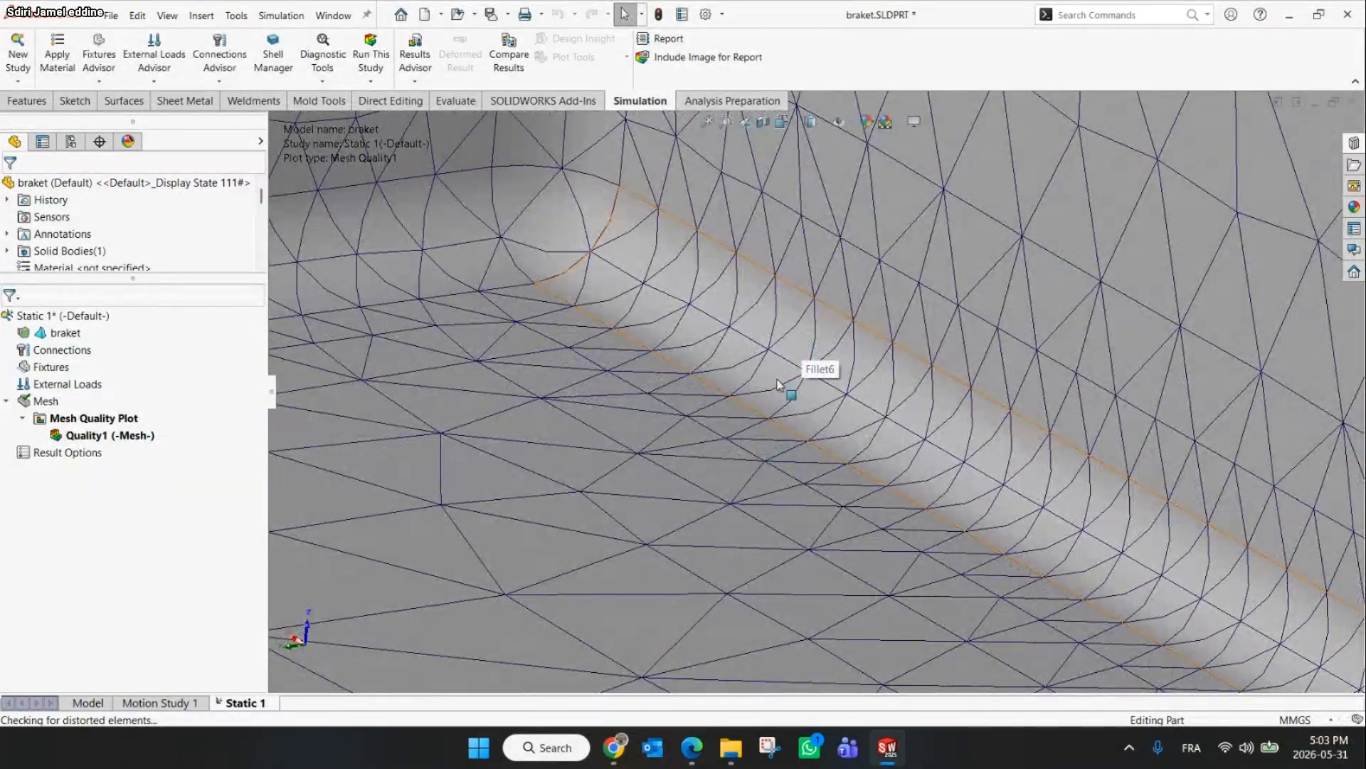
pyautogui.scroll(5, 777, 384)
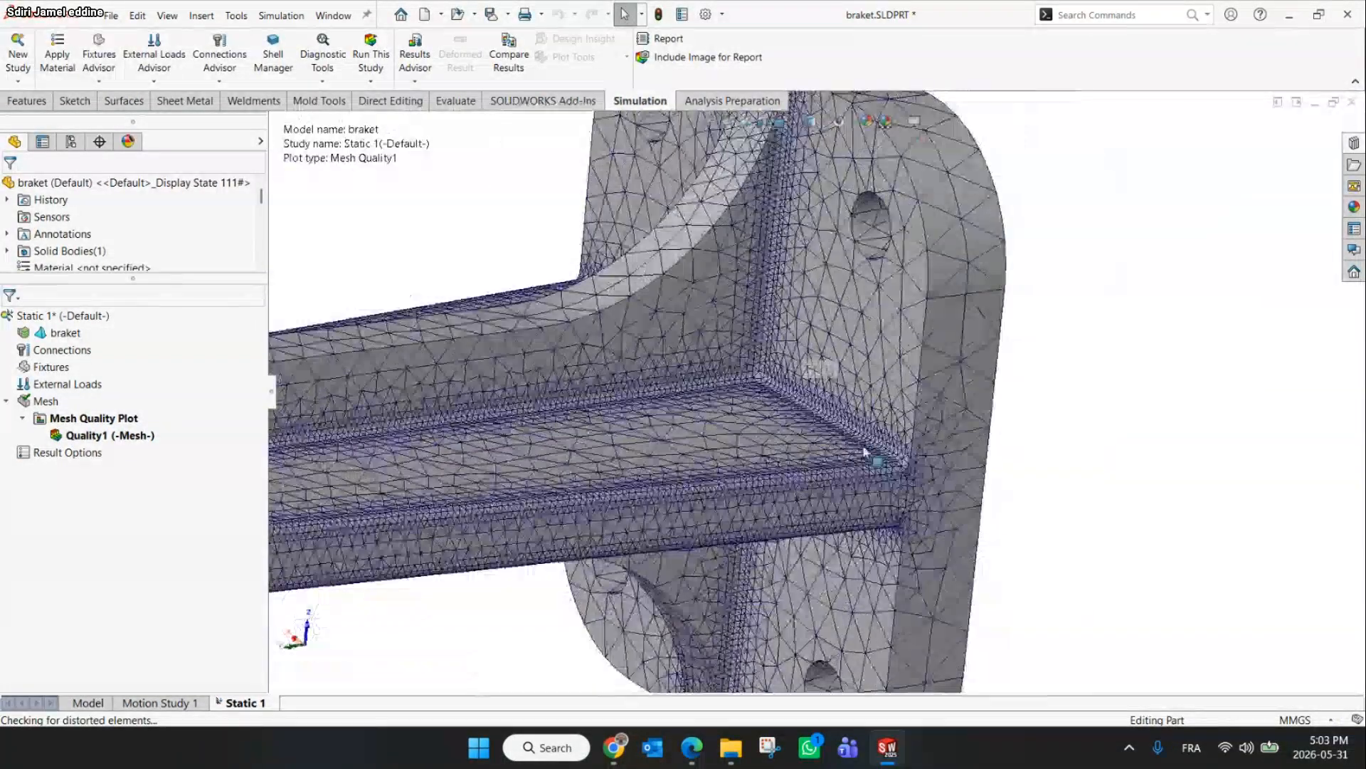
pyautogui.scroll(-3, 947, 438)
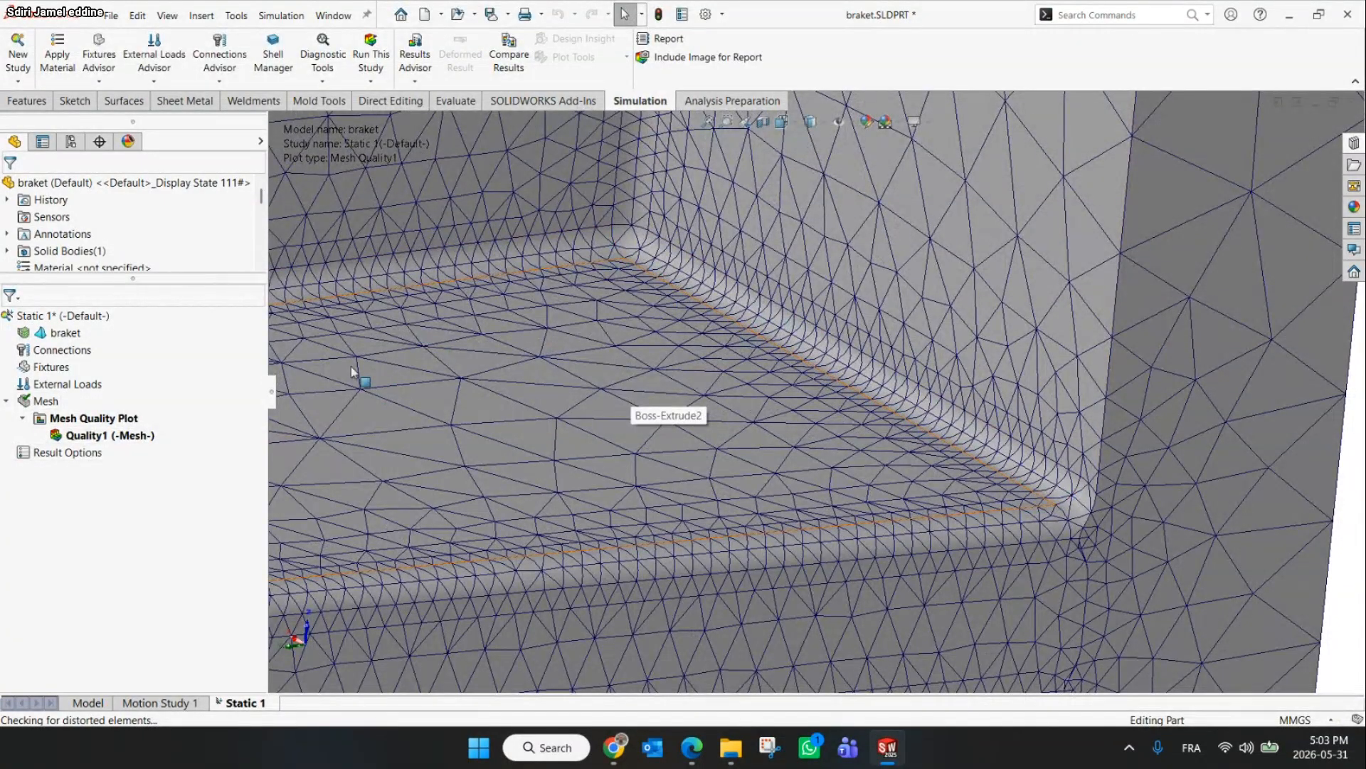
pyautogui.rightClick(42, 404)
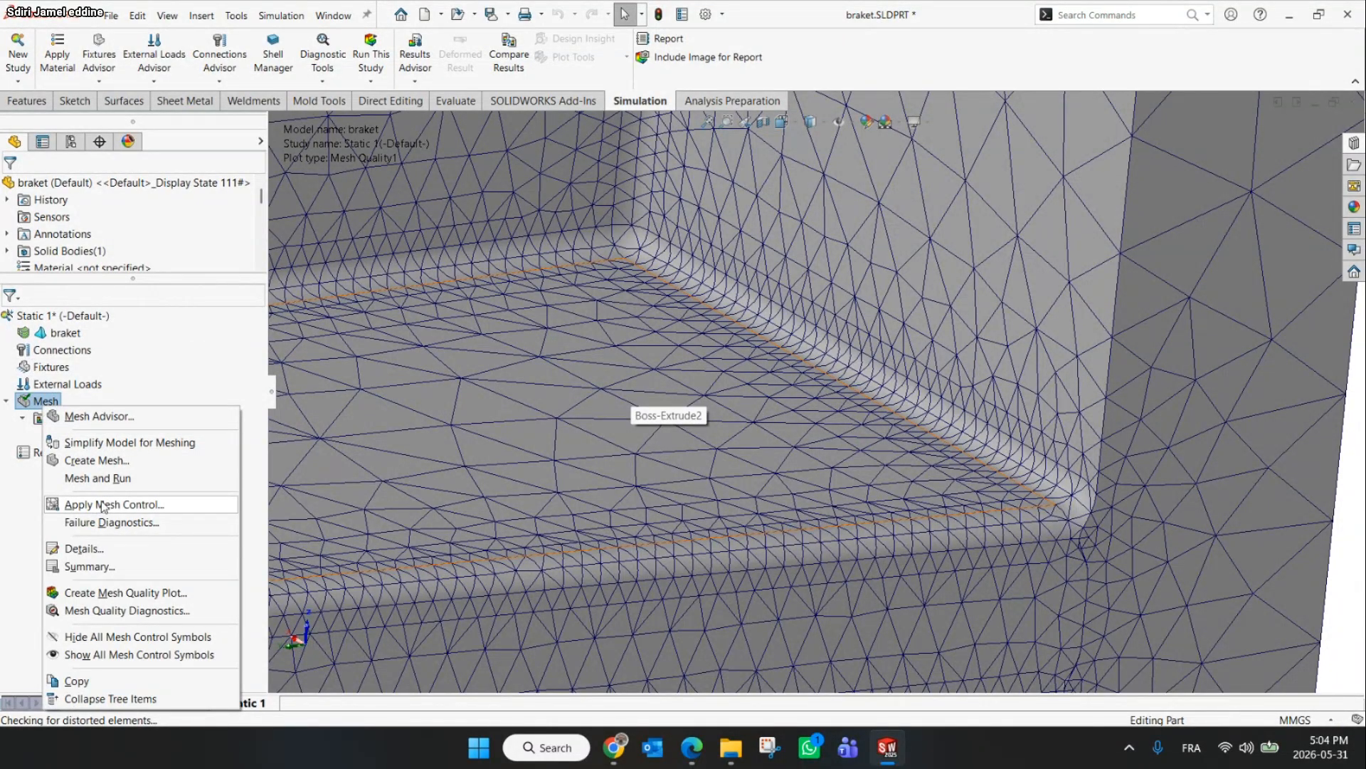
pyautogui.click(103, 504)
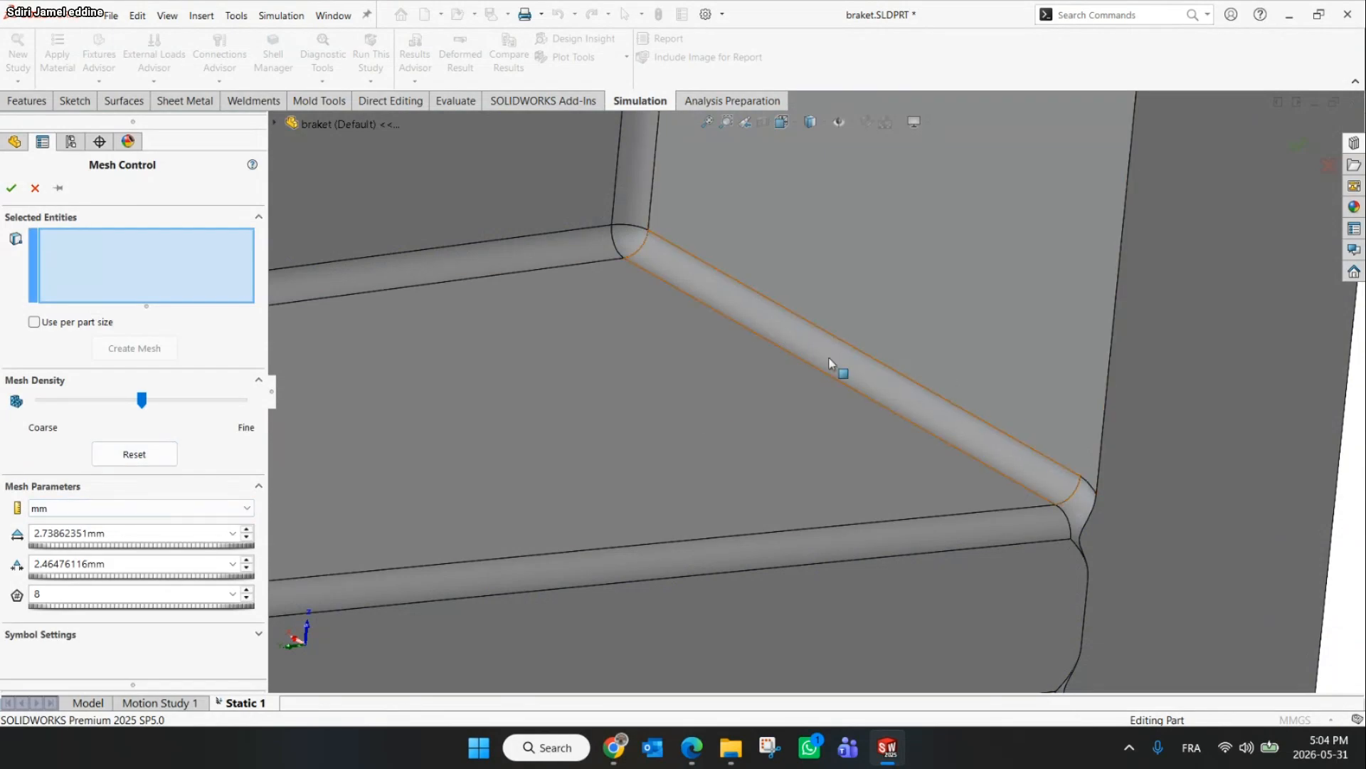
pyautogui.scroll(4, 783, 343)
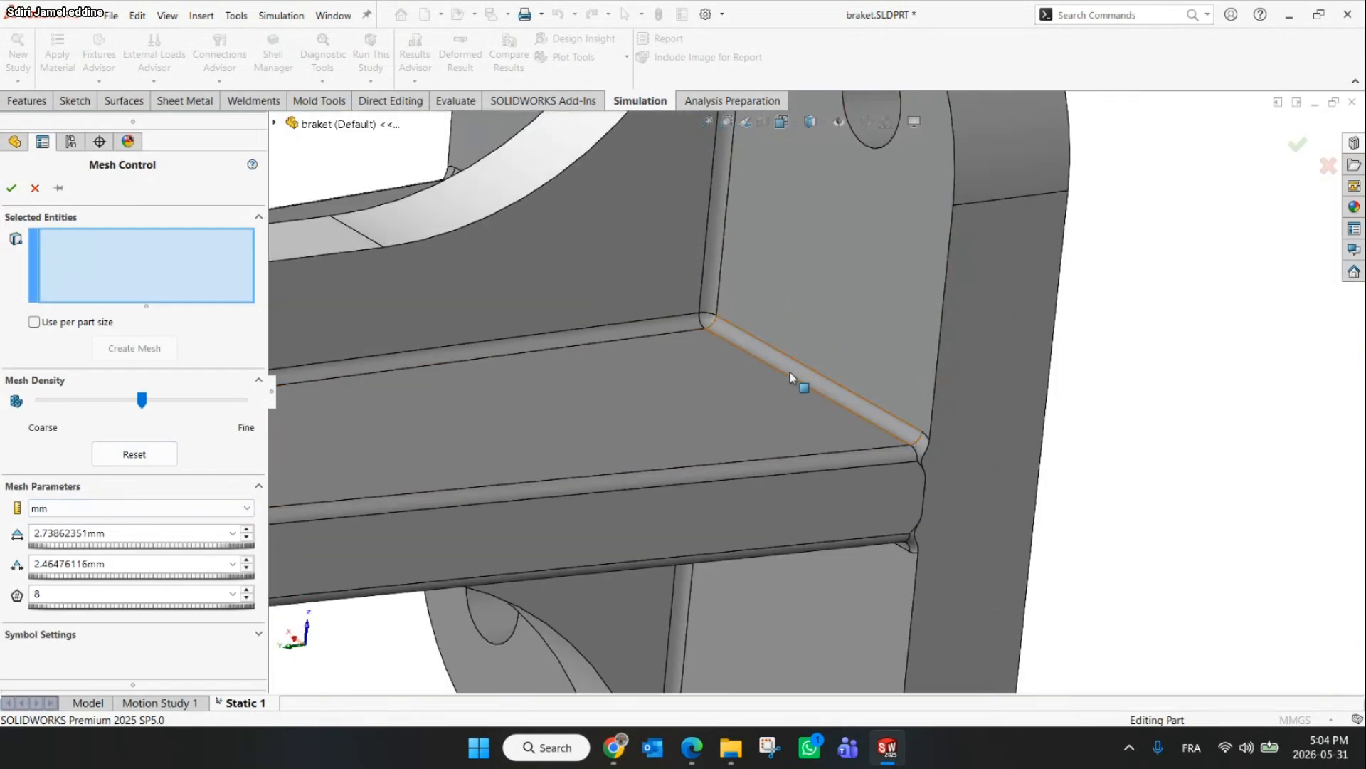
pyautogui.click(796, 377)
pyautogui.scroll(-3, 776, 366)
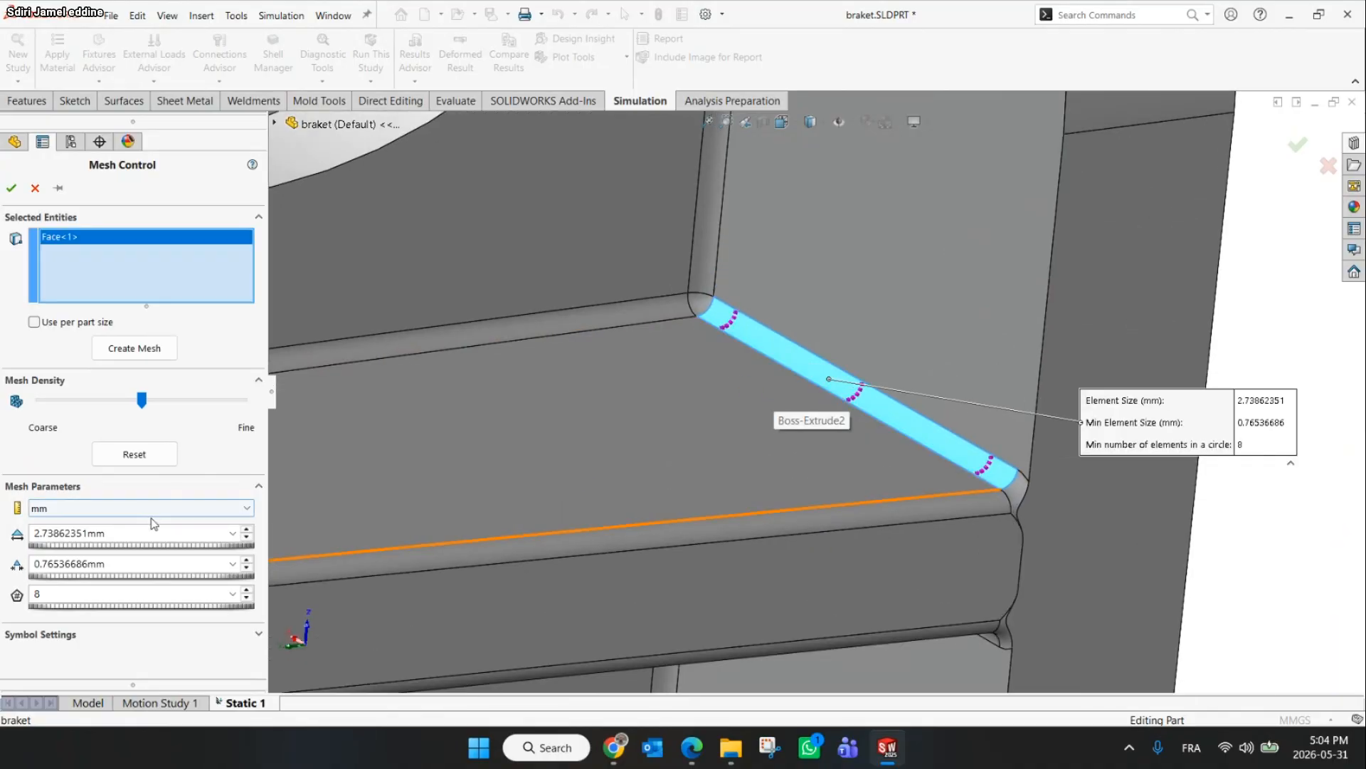
pyautogui.click(129, 533)
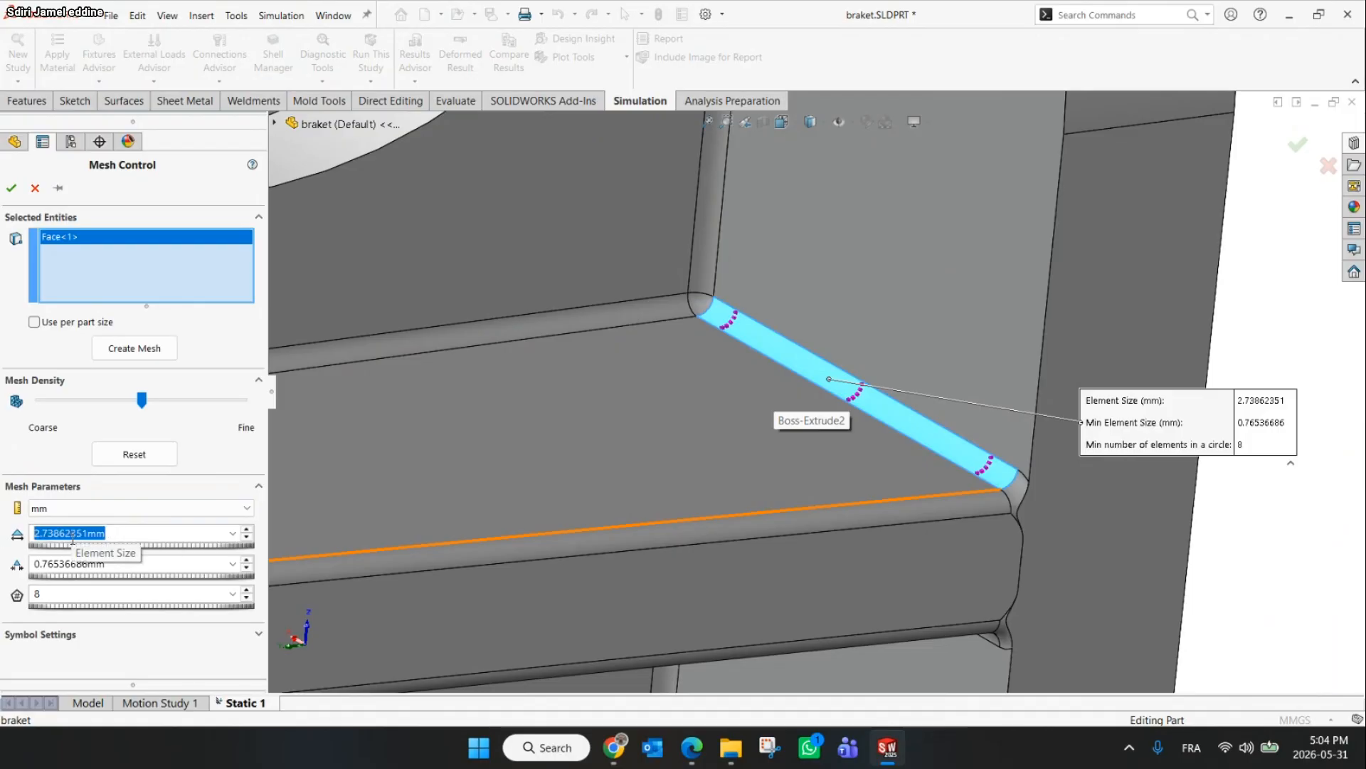
pyautogui.write('0.5')
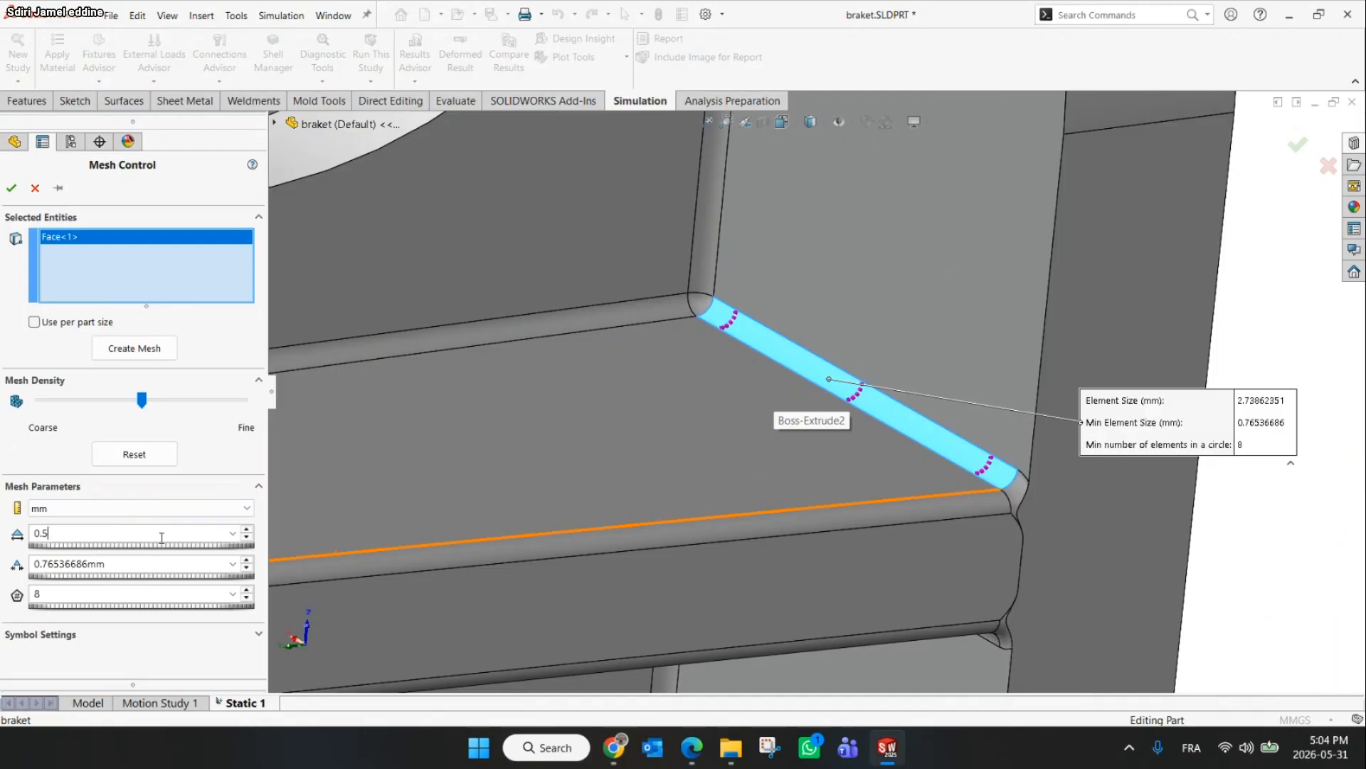
pyautogui.press('Tab')
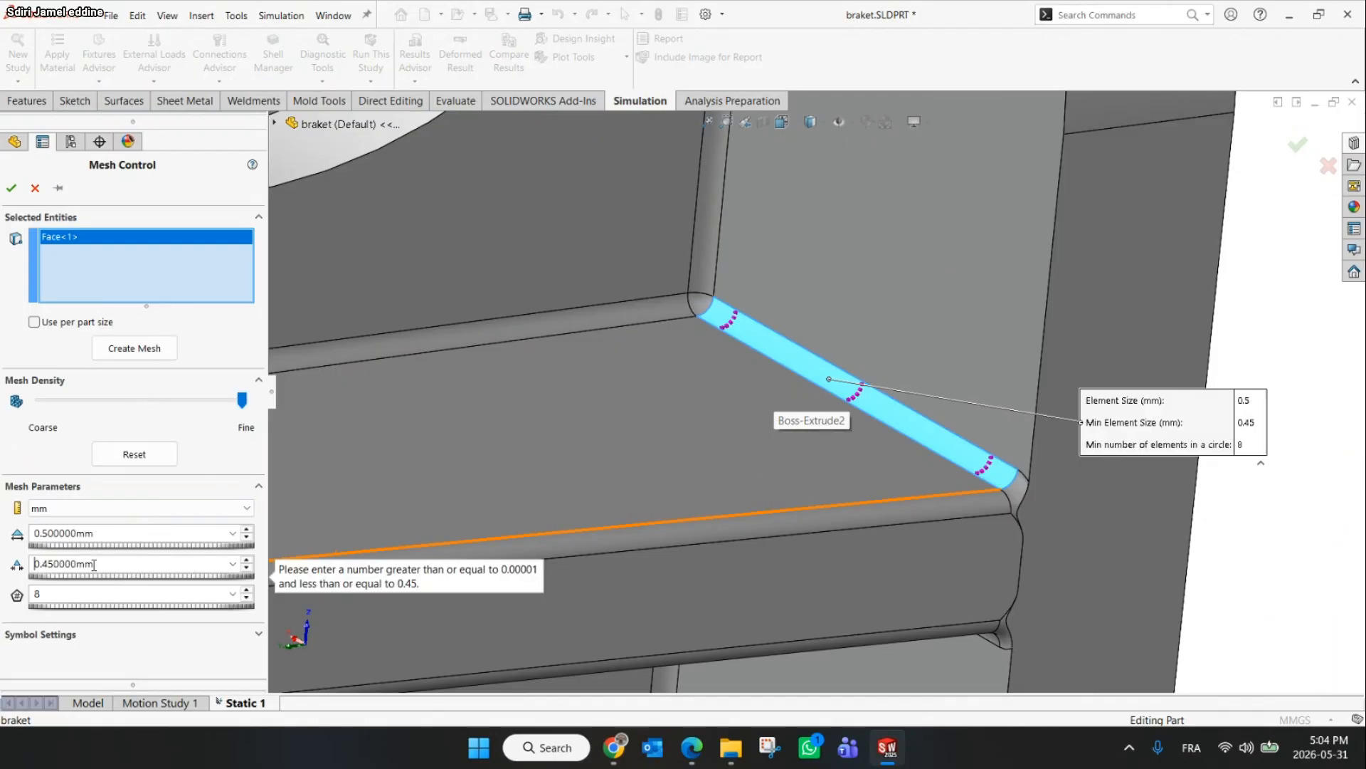
pyautogui.moveTo(95, 565); pyautogui.dragTo(49, 565)
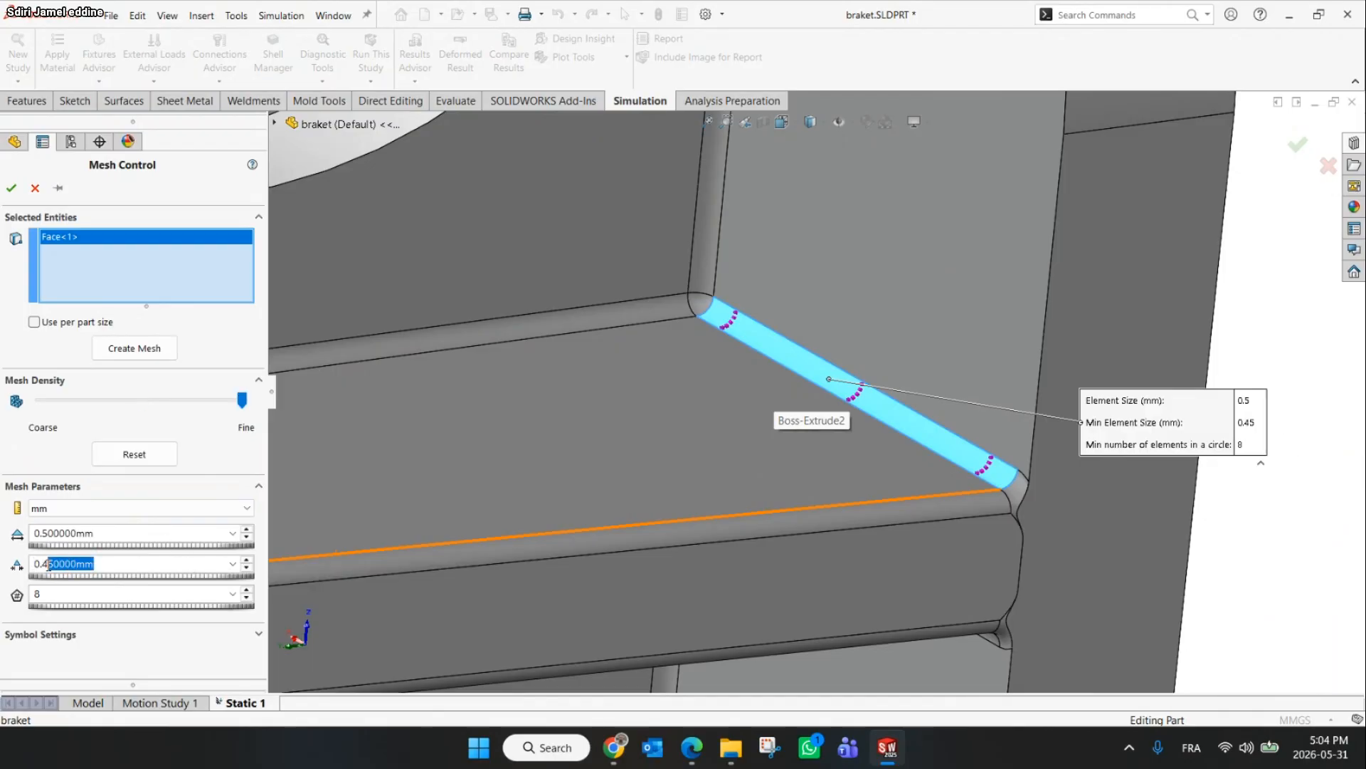
pyautogui.write('1')
pyautogui.click(143, 192)
pyautogui.click(15, 191)
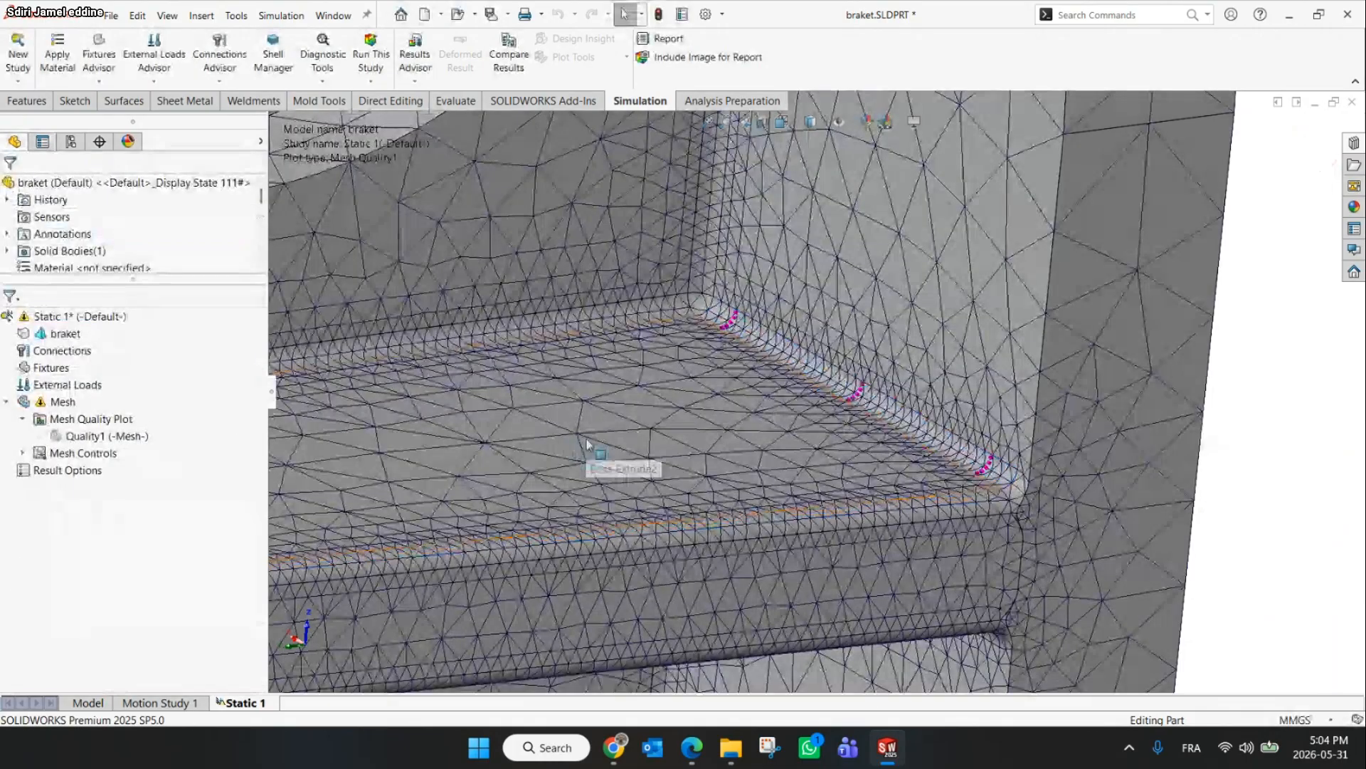
# Remesh the bracket with the new mesh control in place
pyautogui.rightClick(34, 403)
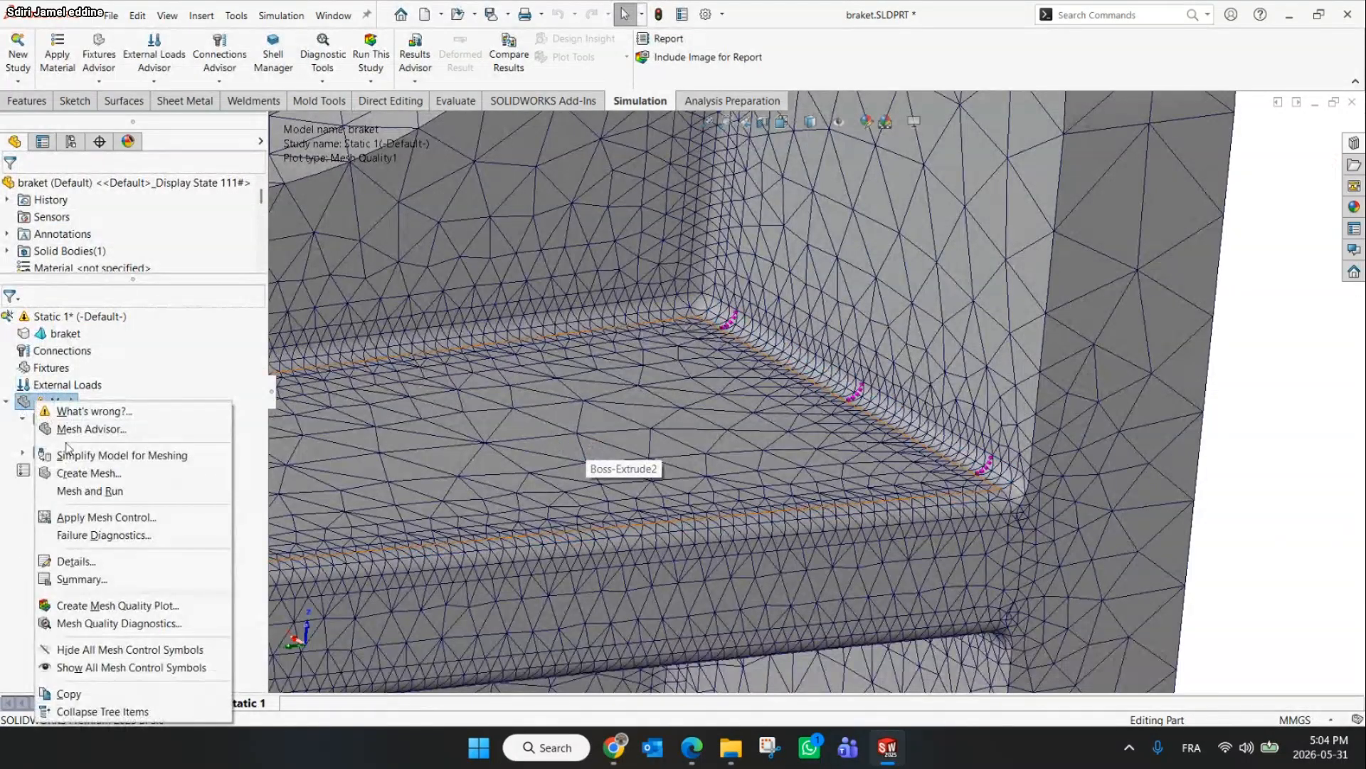
pyautogui.click(89, 472)
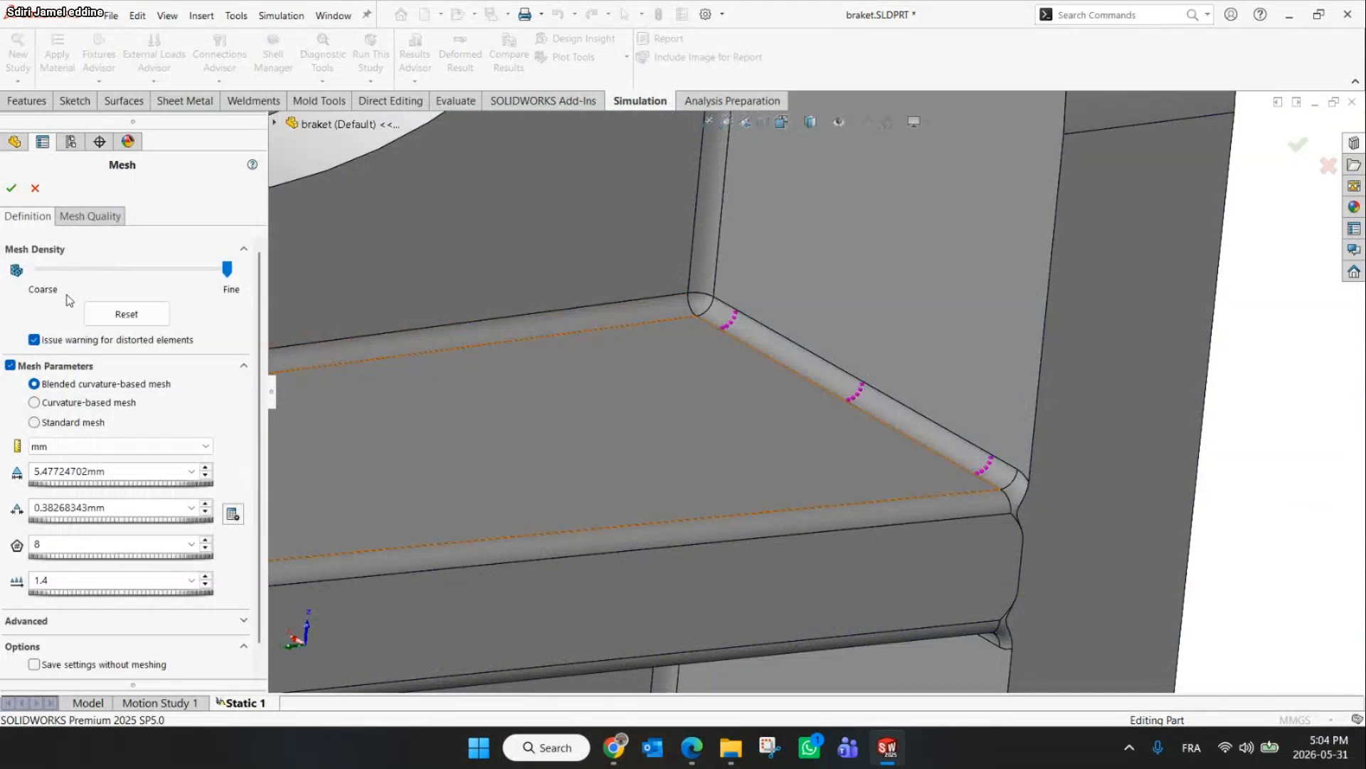
pyautogui.click(11, 188)
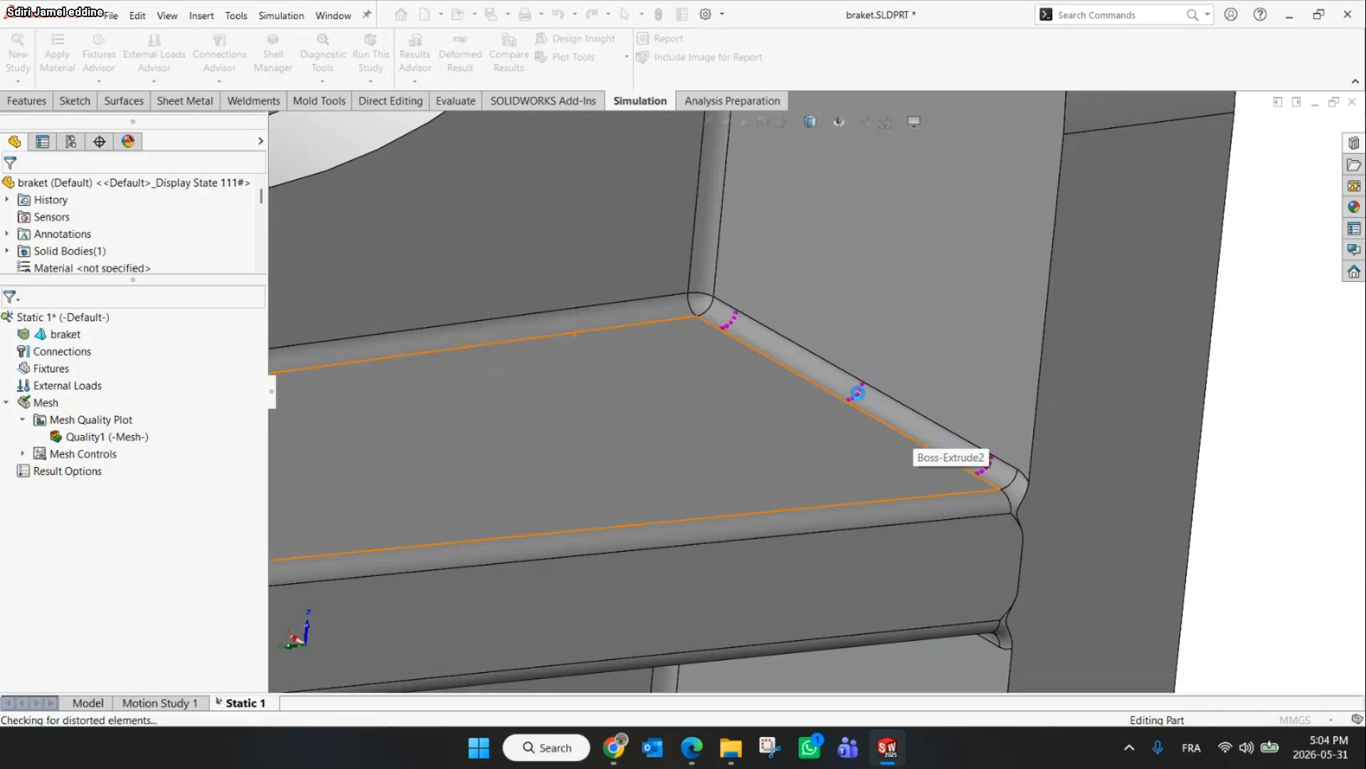
# Zoom along the rib fillet to examine the locally refined mesh
pyautogui.scroll(-6, 819, 388)
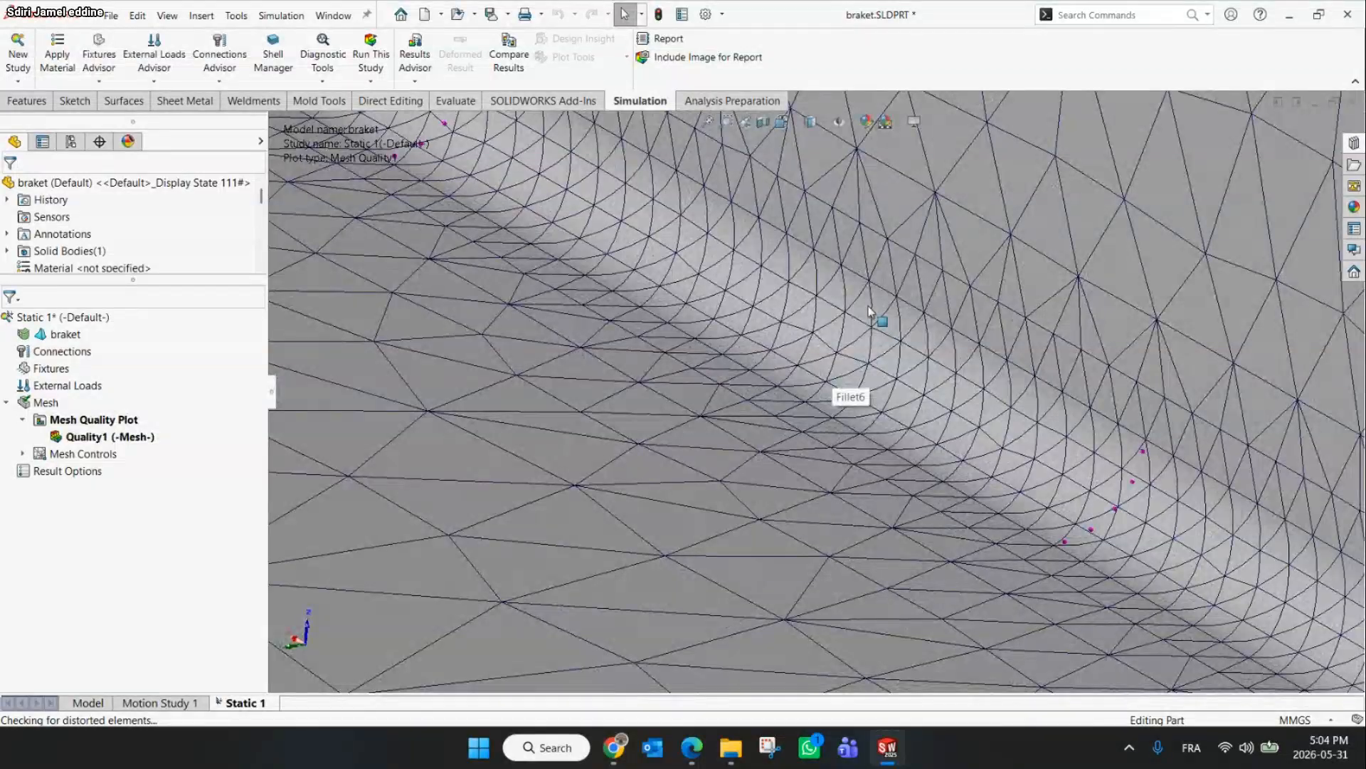
pyautogui.scroll(3, 870, 311)
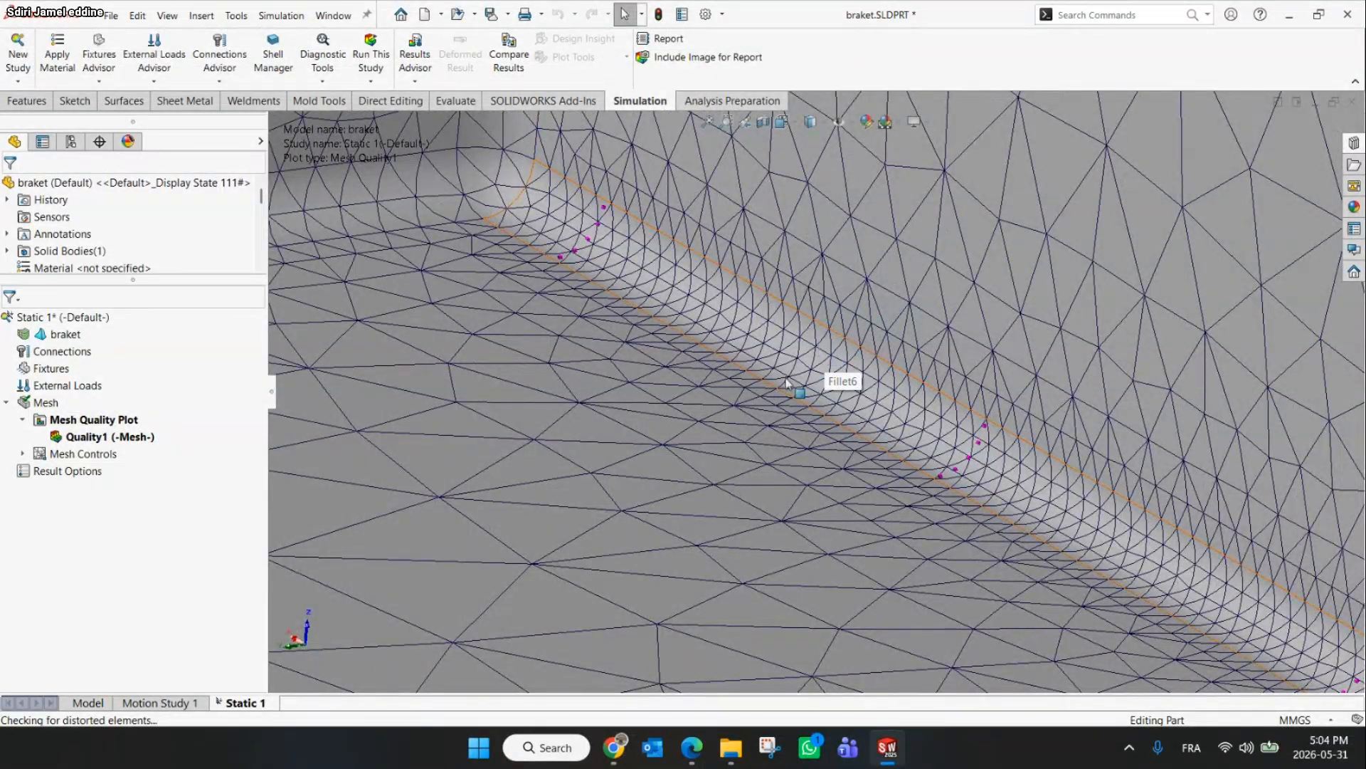
pyautogui.scroll(2, 728, 324)
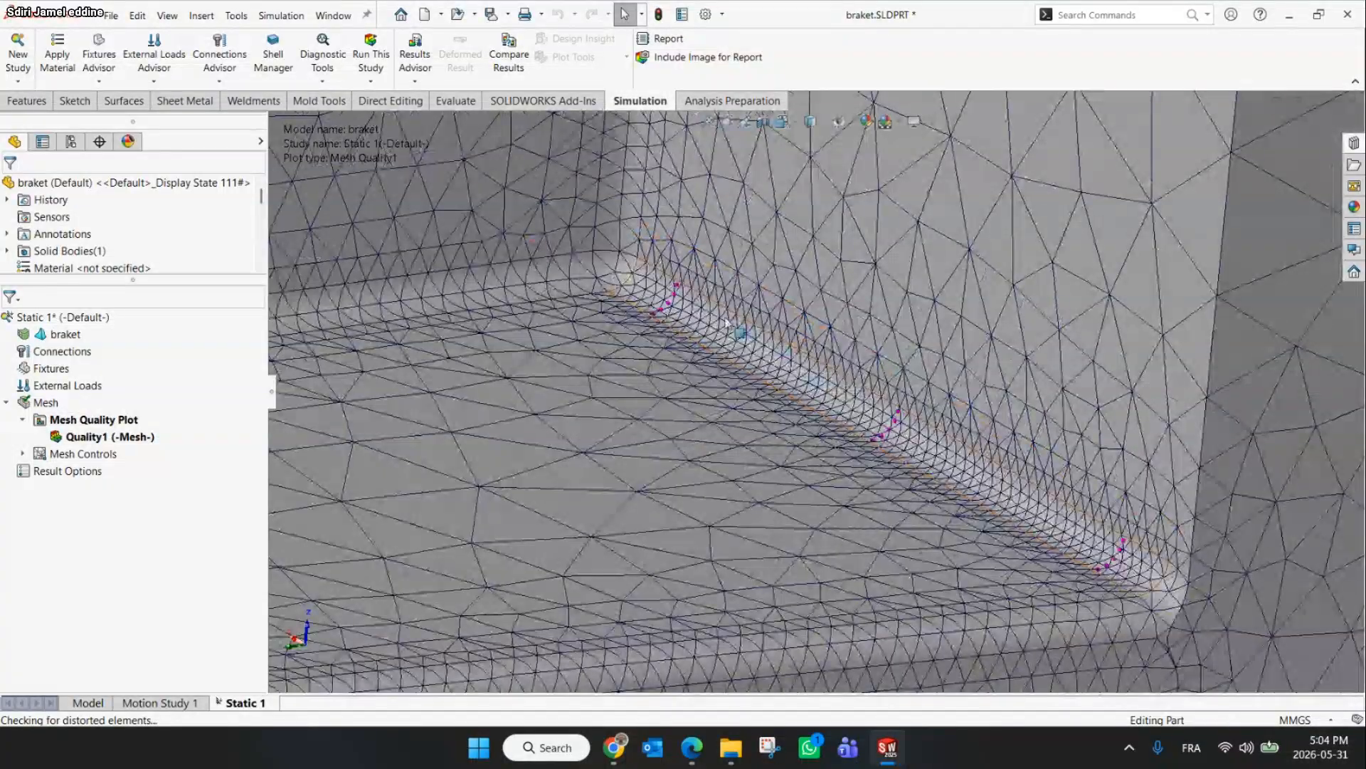
pyautogui.scroll(-2, 728, 324)
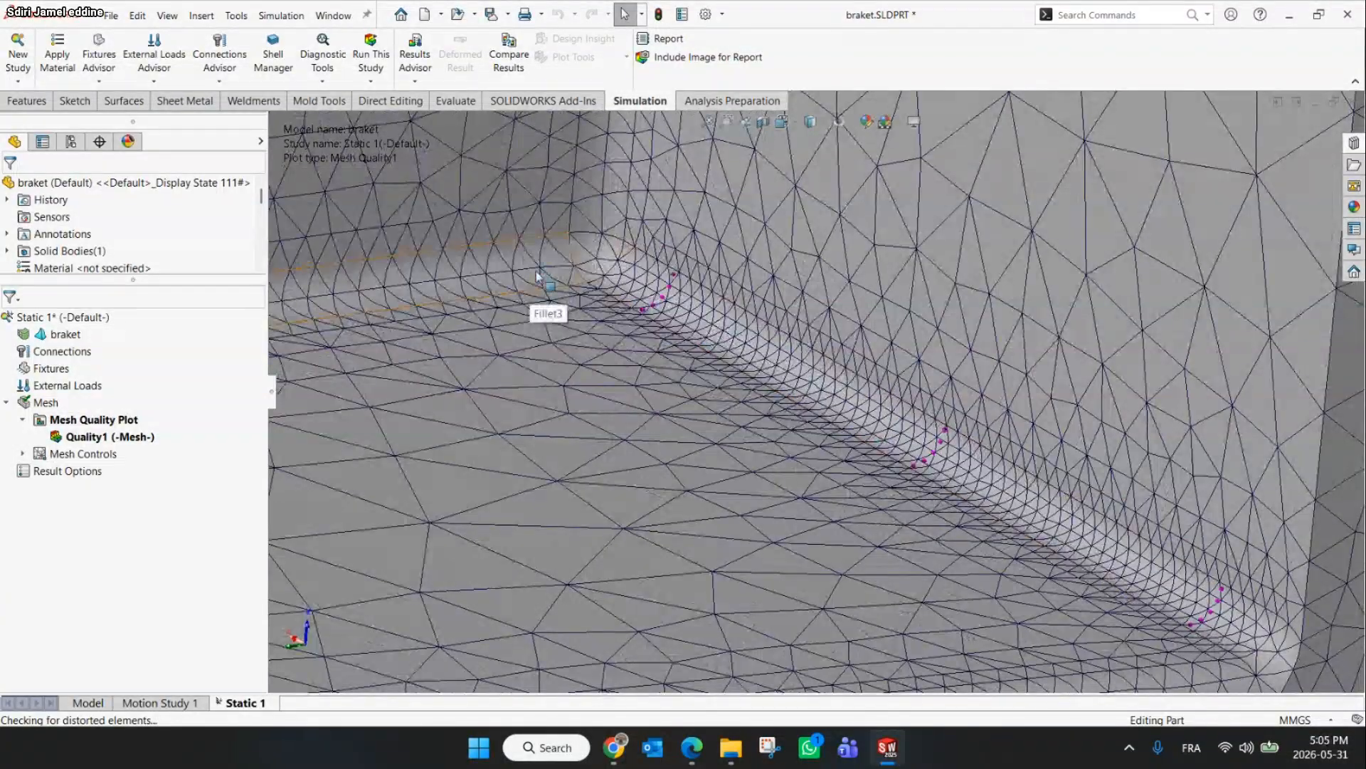
pyautogui.scroll(3, 537, 275)
pyautogui.scroll(-3, 816, 247)
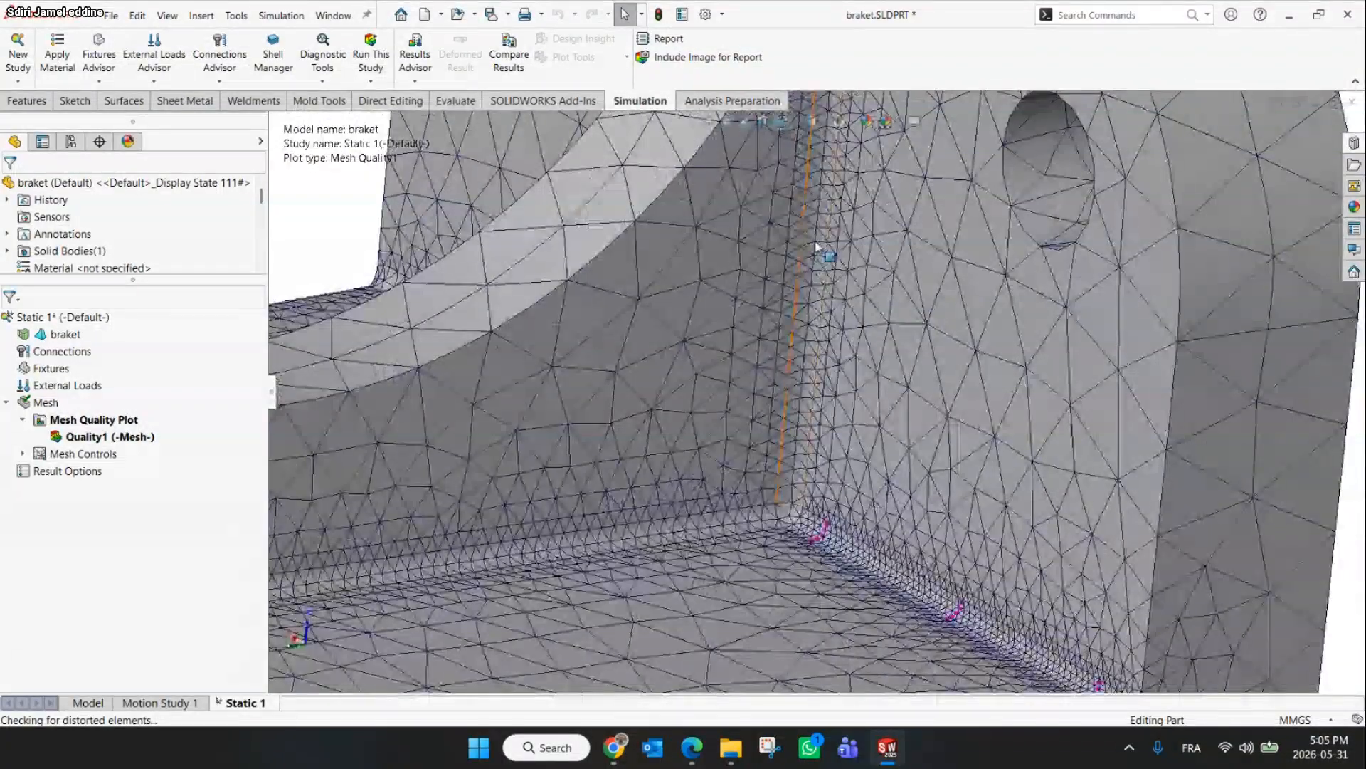
pyautogui.scroll(-2, 816, 247)
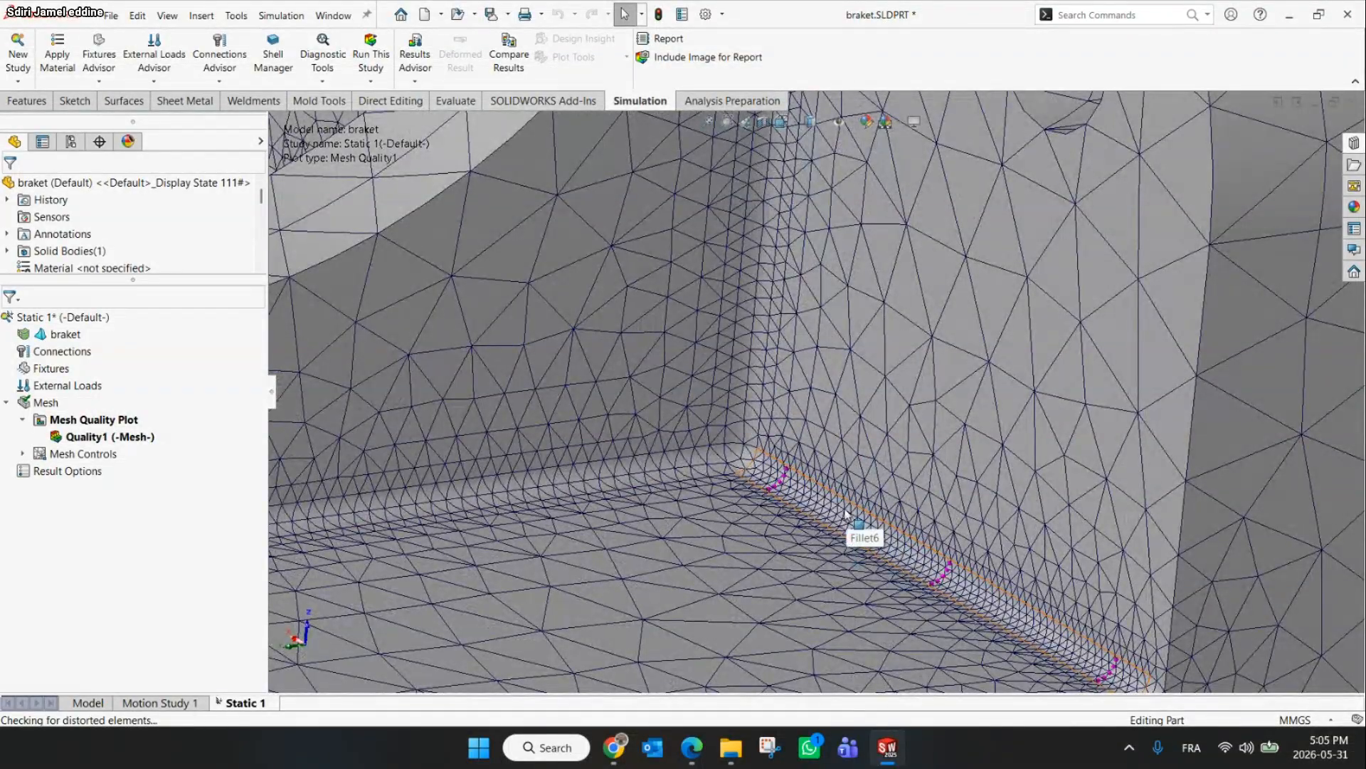
pyautogui.scroll(4, 847, 514)
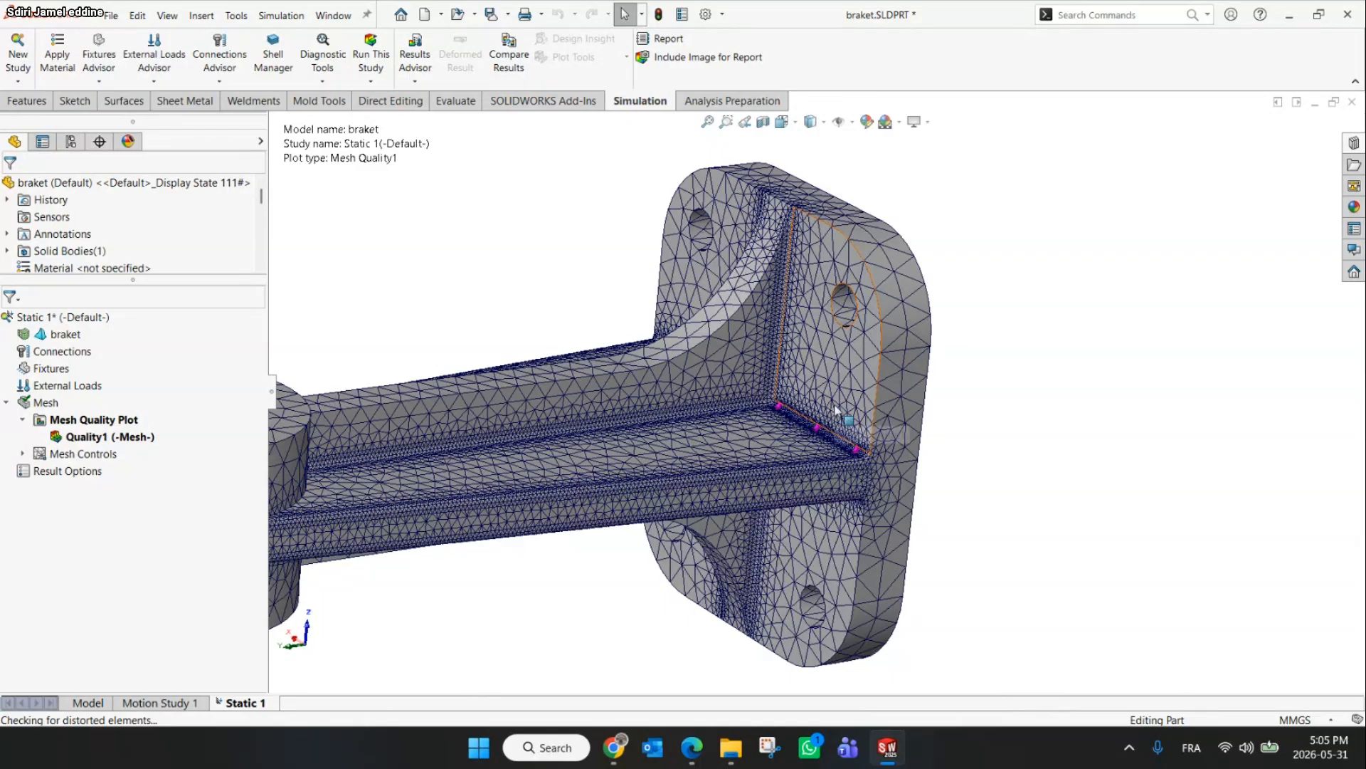
pyautogui.scroll(2, 836, 410)
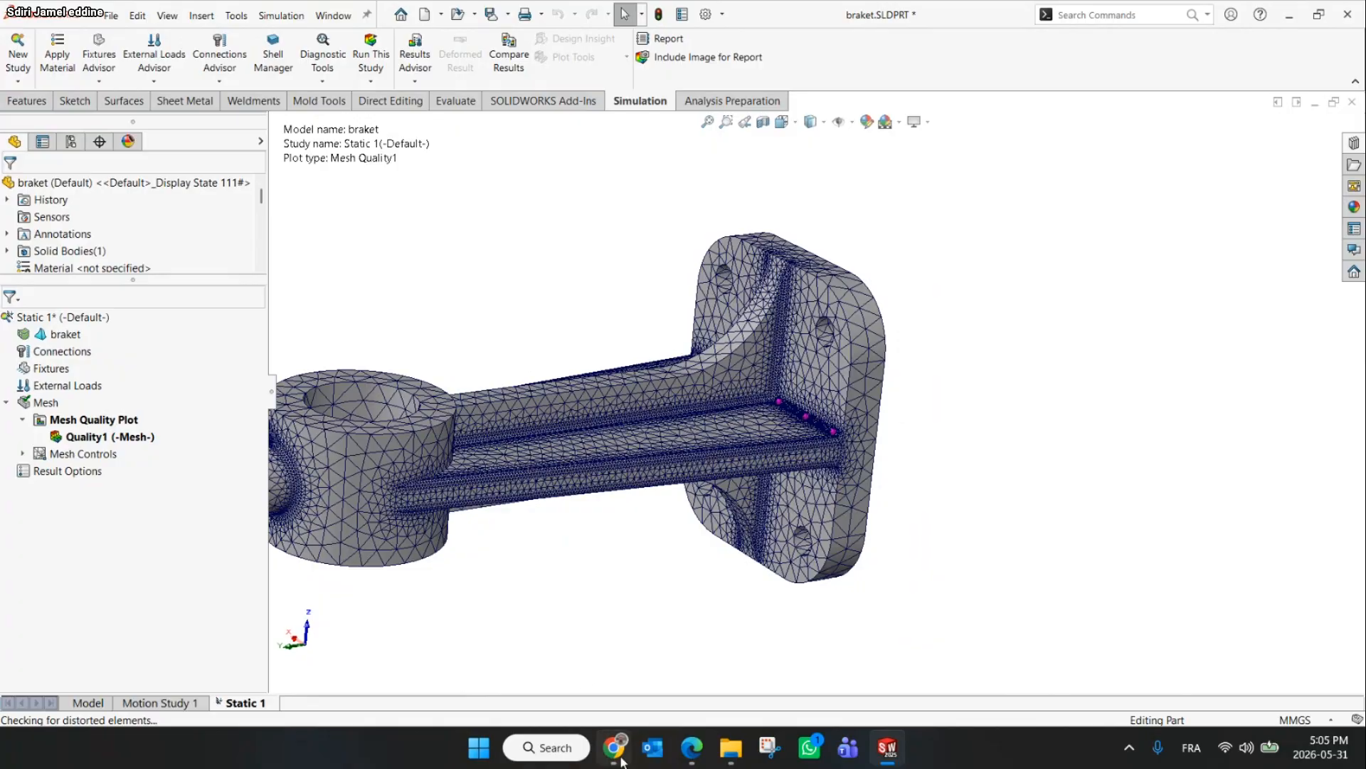
# Switch to the online meeting to read the participants' chat, then return to SOLIDWORKS
pyautogui.moveTo(615, 747)
pyautogui.click(663, 704)
pyautogui.moveTo(692, 747)
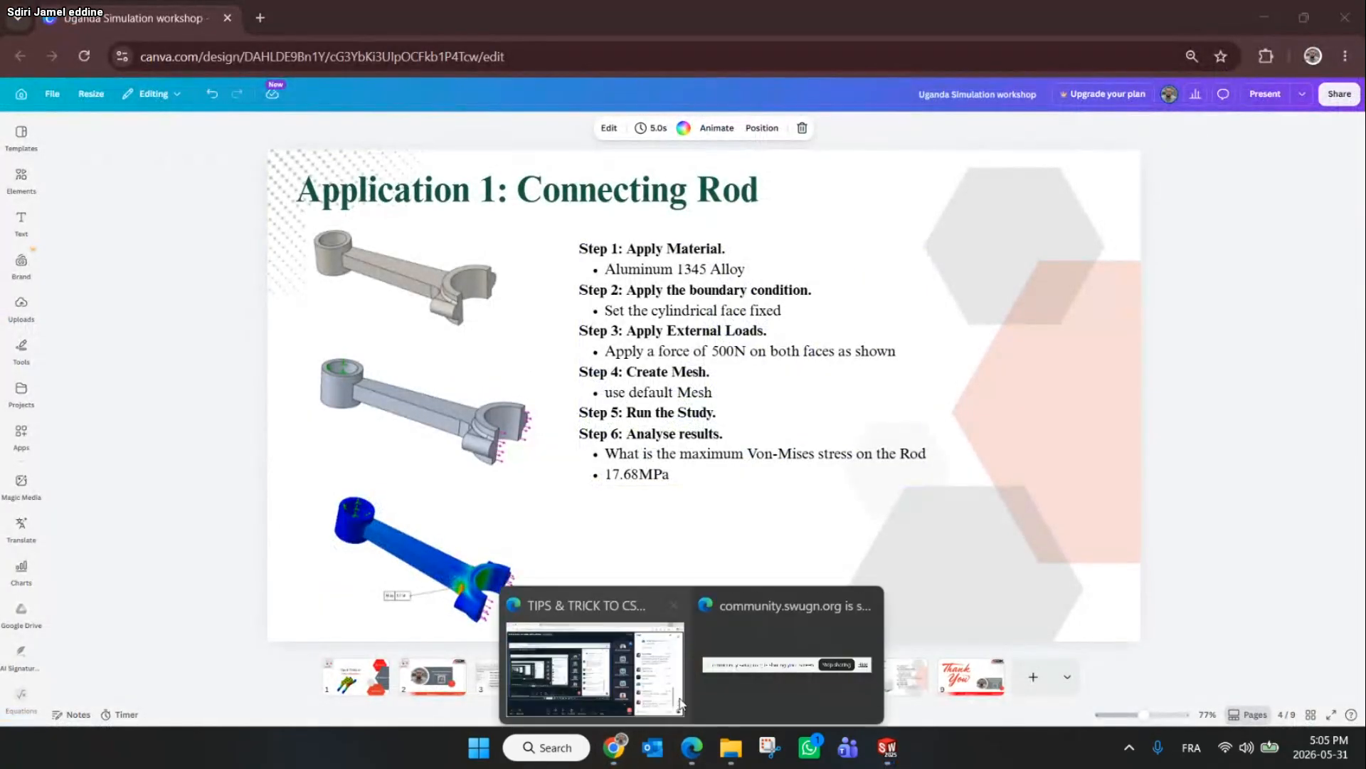
pyautogui.click(598, 659)
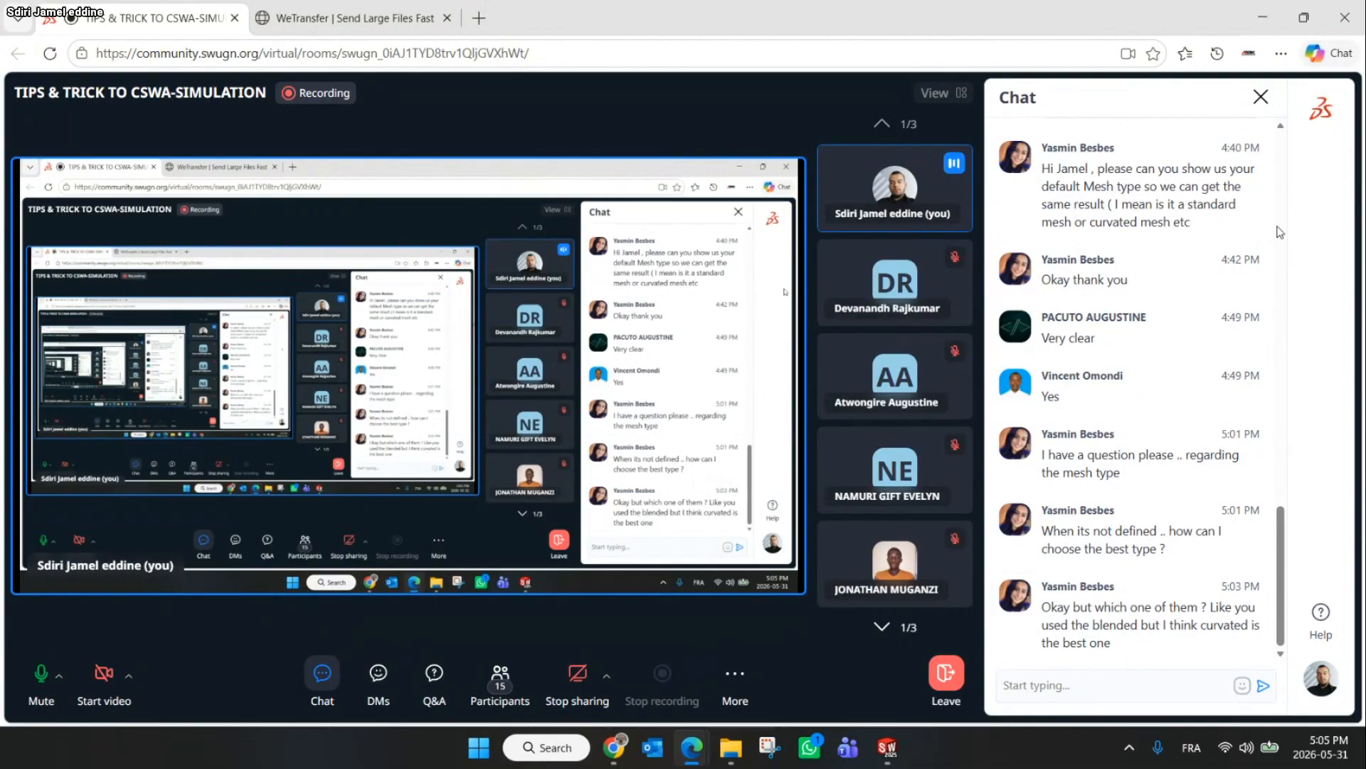
pyautogui.click(1263, 10)
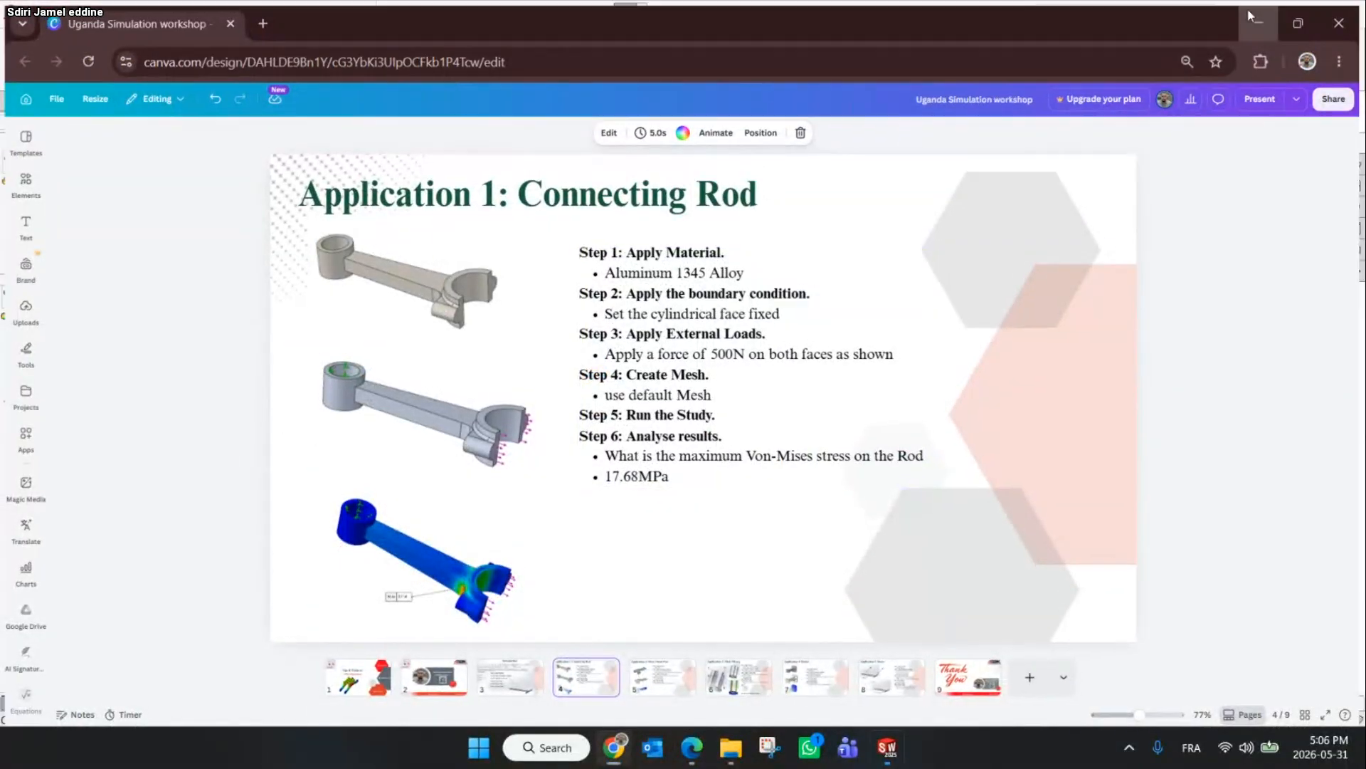
pyautogui.click(1253, 17)
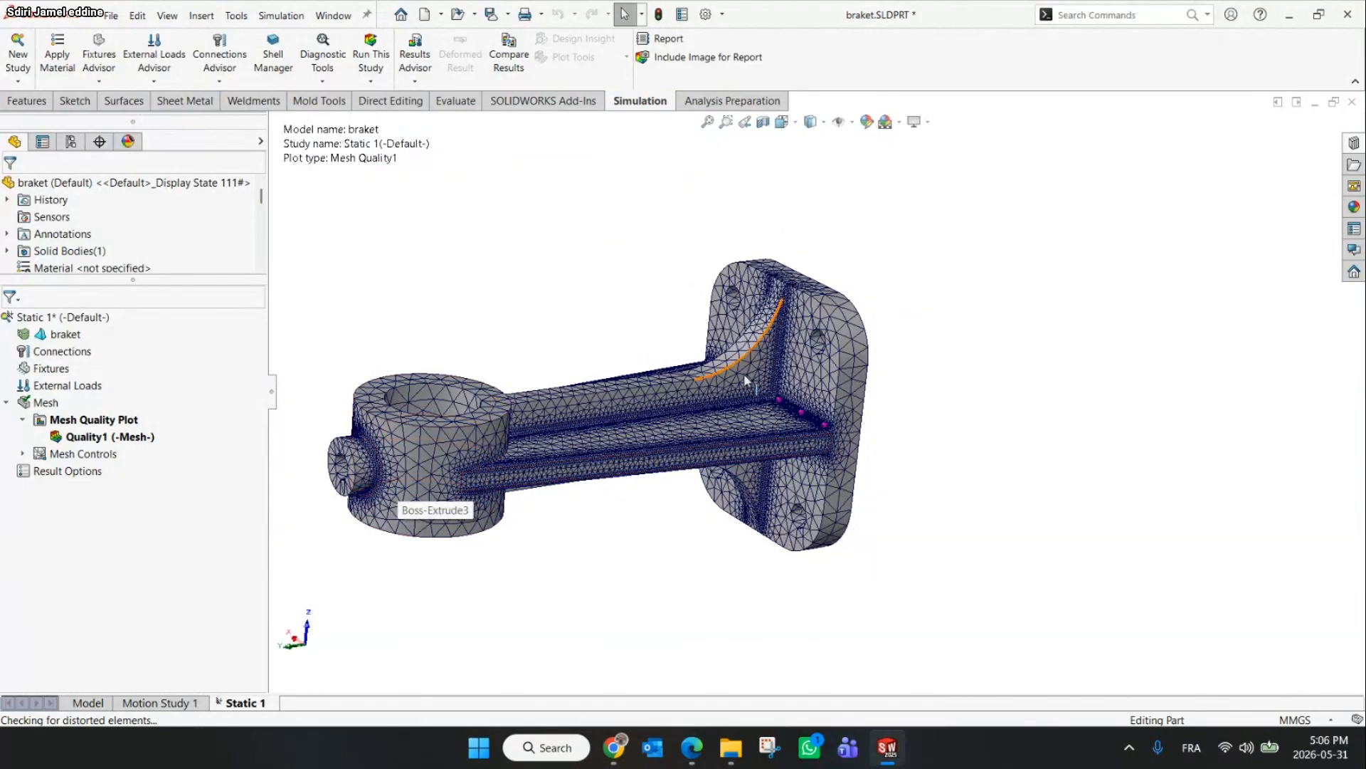
# Rotate and zoom around the whole bracket to inspect the final mesh
pyautogui.scroll(-2, 744, 374)
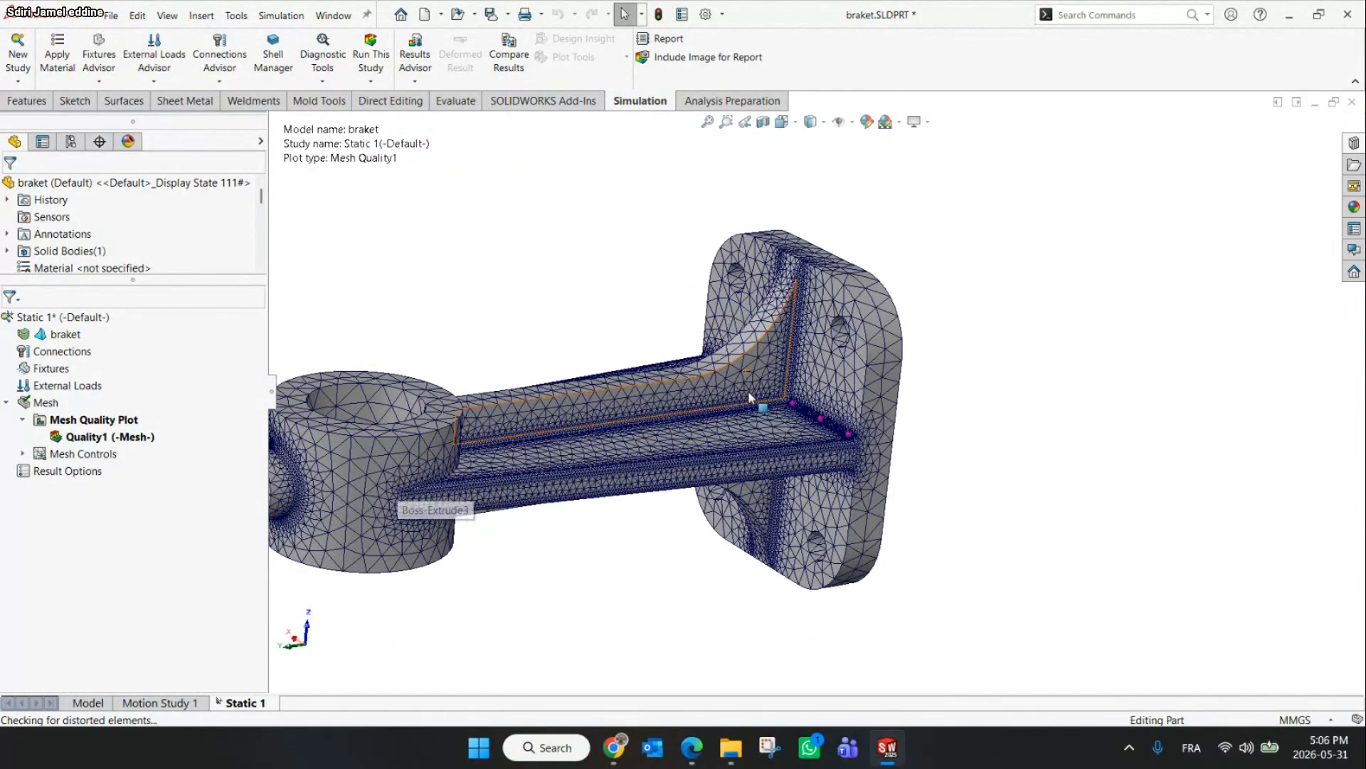
pyautogui.moveTo(844, 385); pyautogui.dragTo(1054, 419, button='middle')
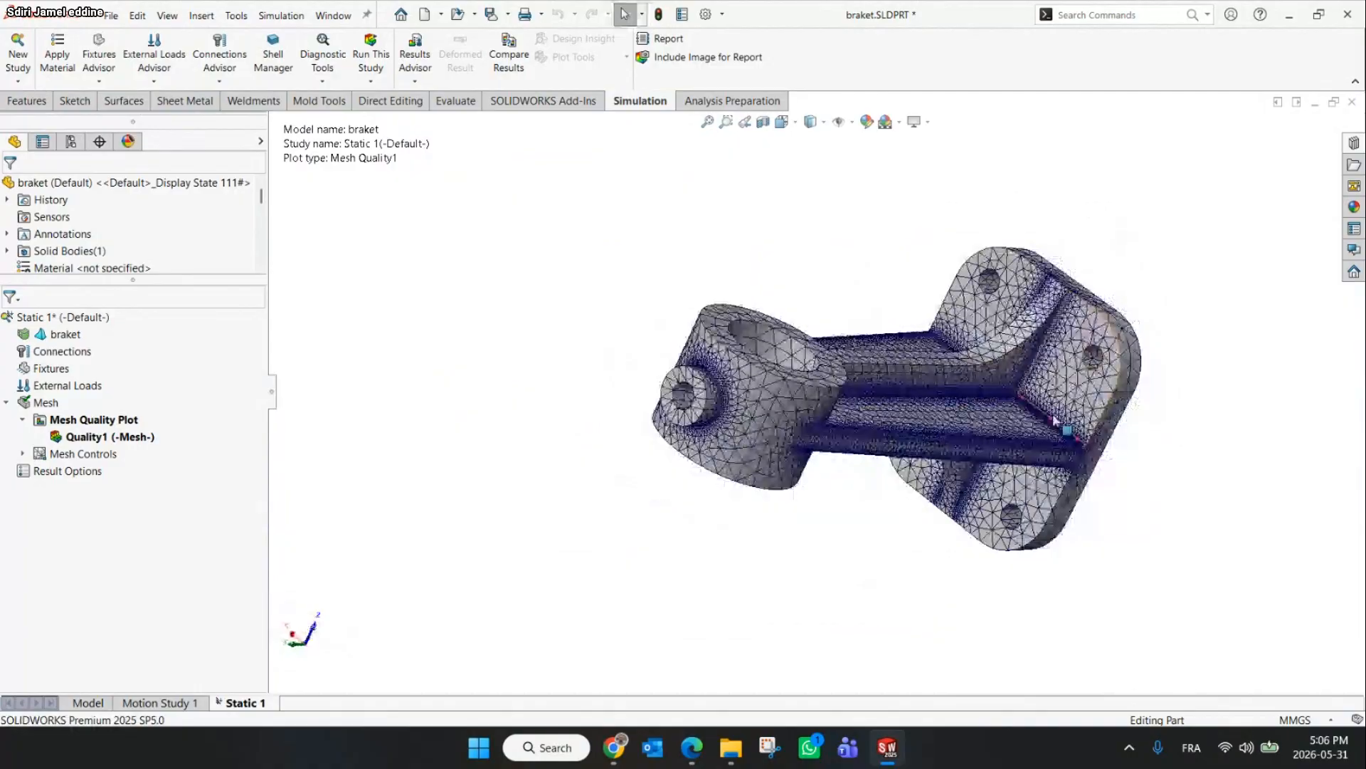
pyautogui.scroll(-2, 1054, 420)
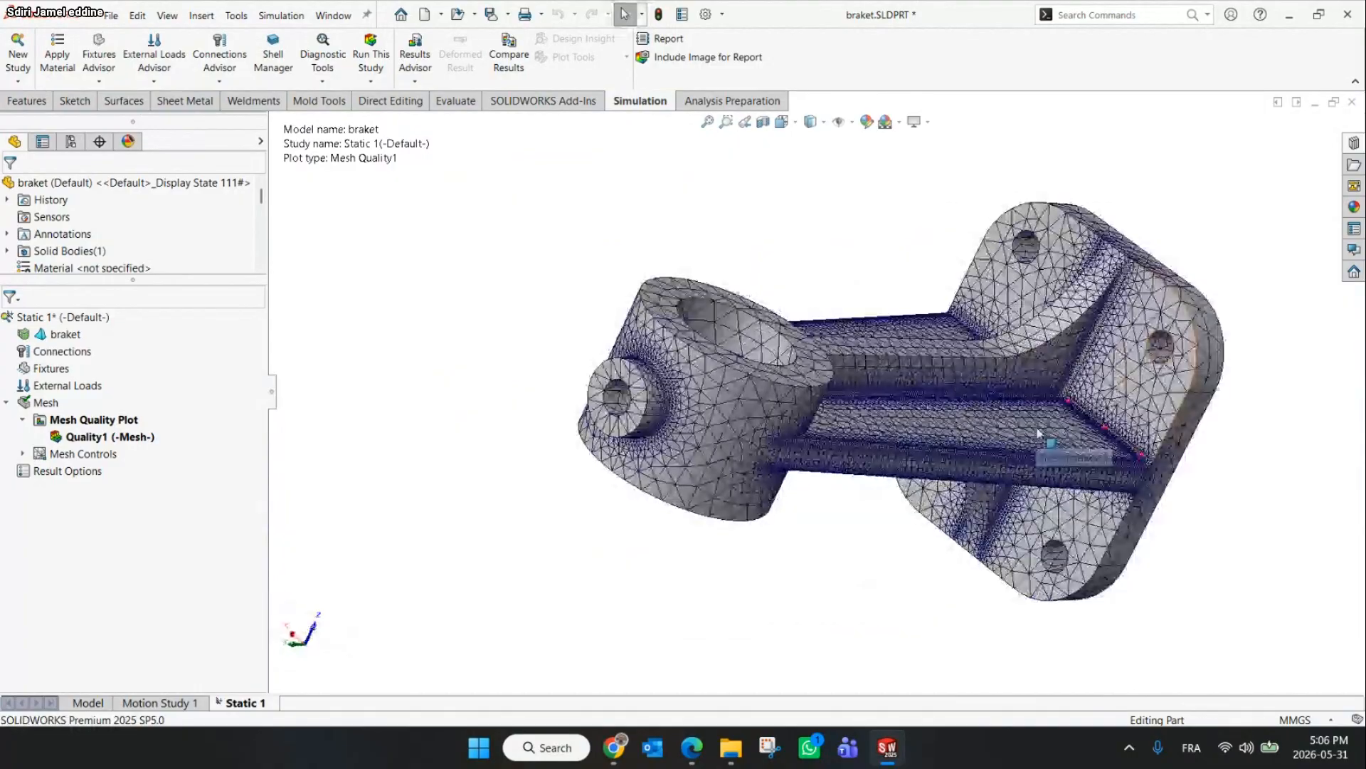
pyautogui.moveTo(1038, 434); pyautogui.dragTo(1064, 346, button='middle')
pyautogui.scroll(-3, 993, 399)
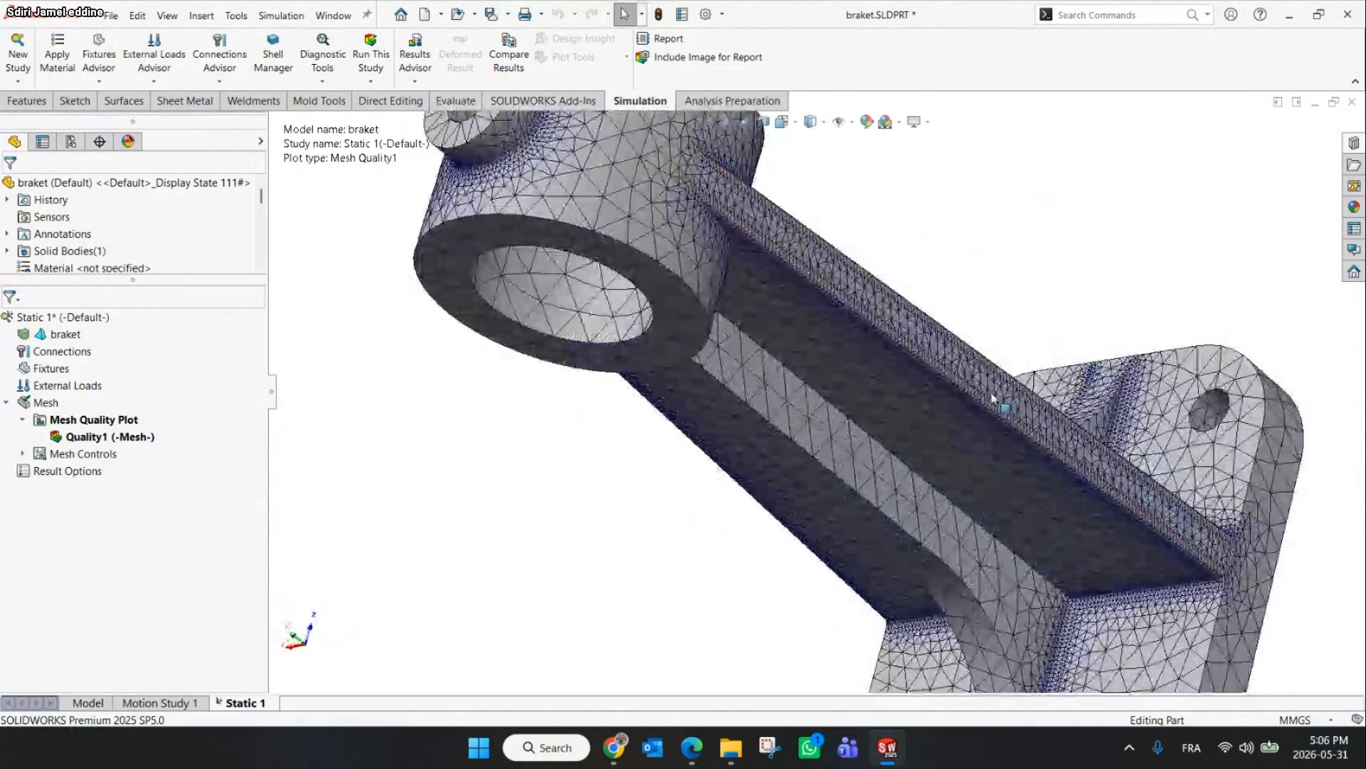
pyautogui.scroll(5, 993, 398)
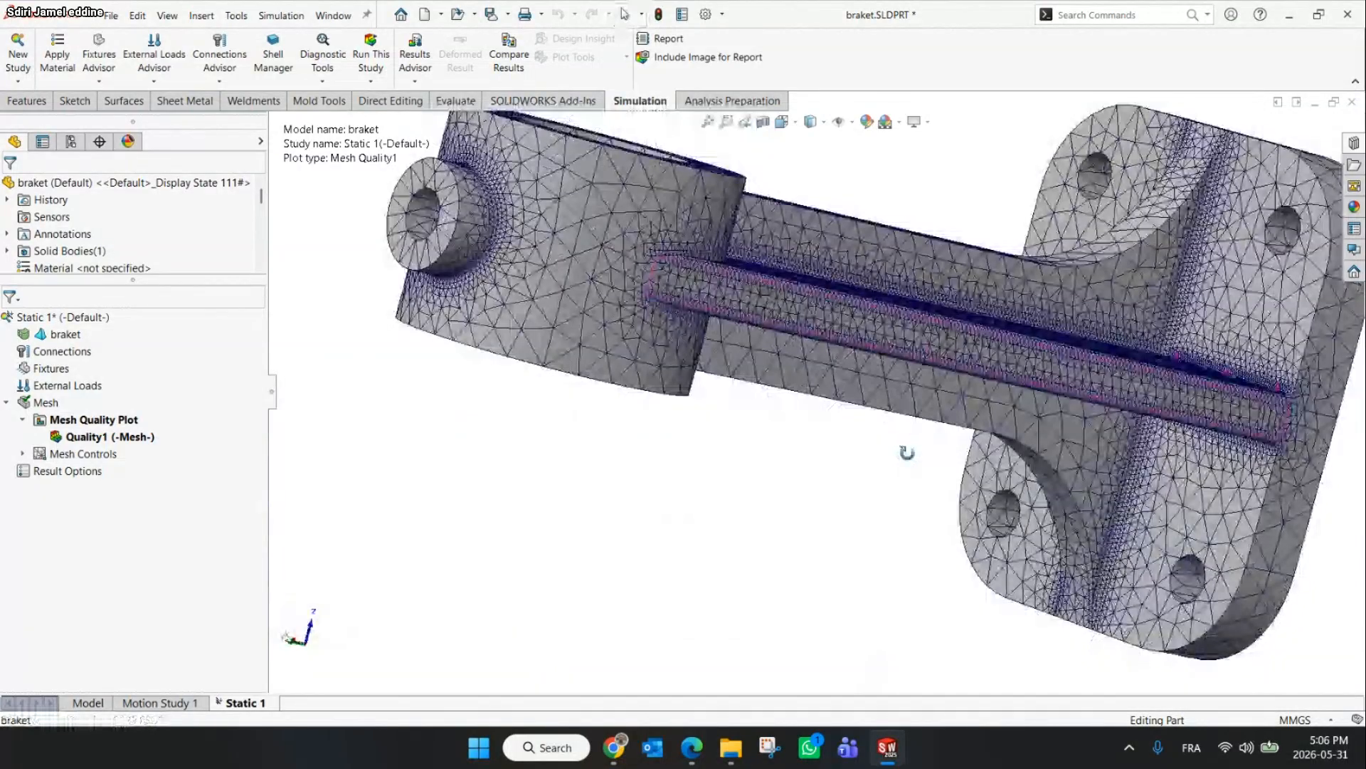
pyautogui.scroll(-2, 854, 427)
pyautogui.scroll(2, 795, 398)
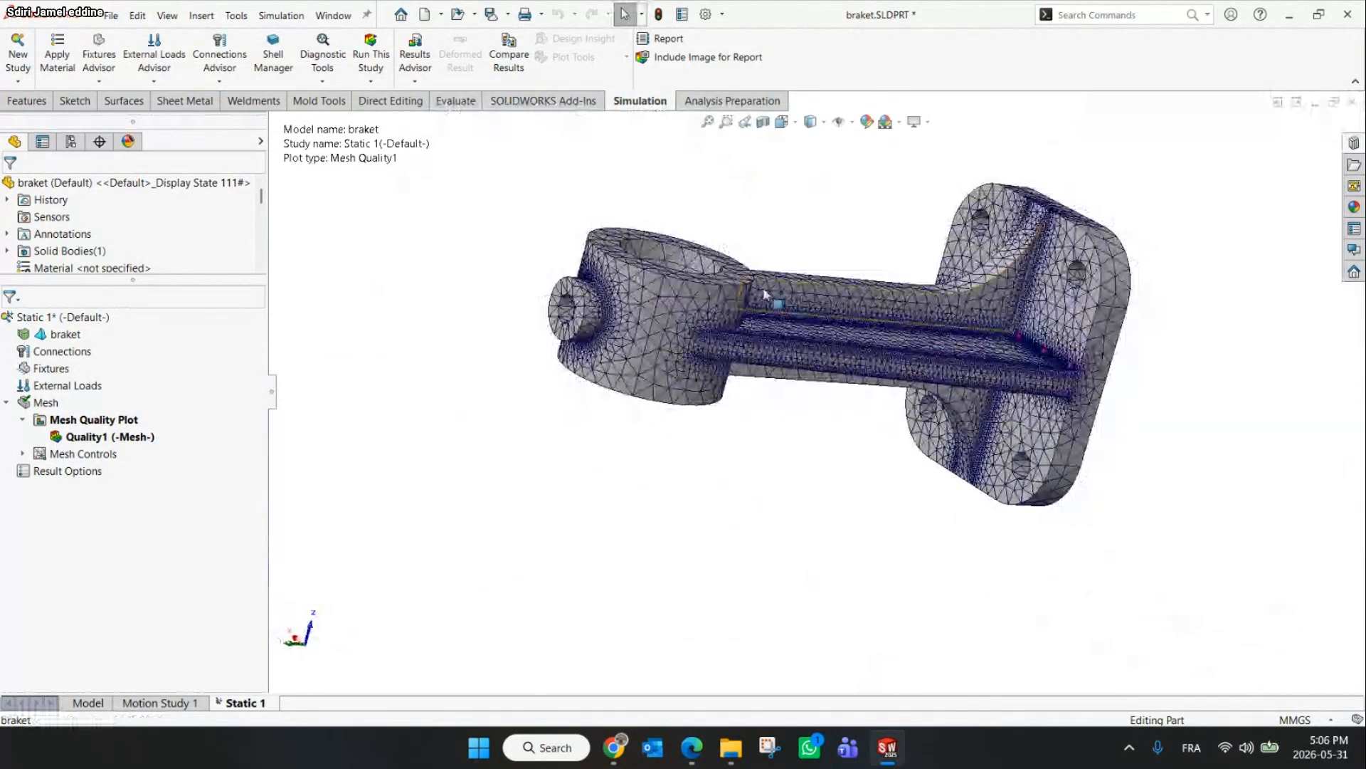
pyautogui.scroll(-2, 764, 293)
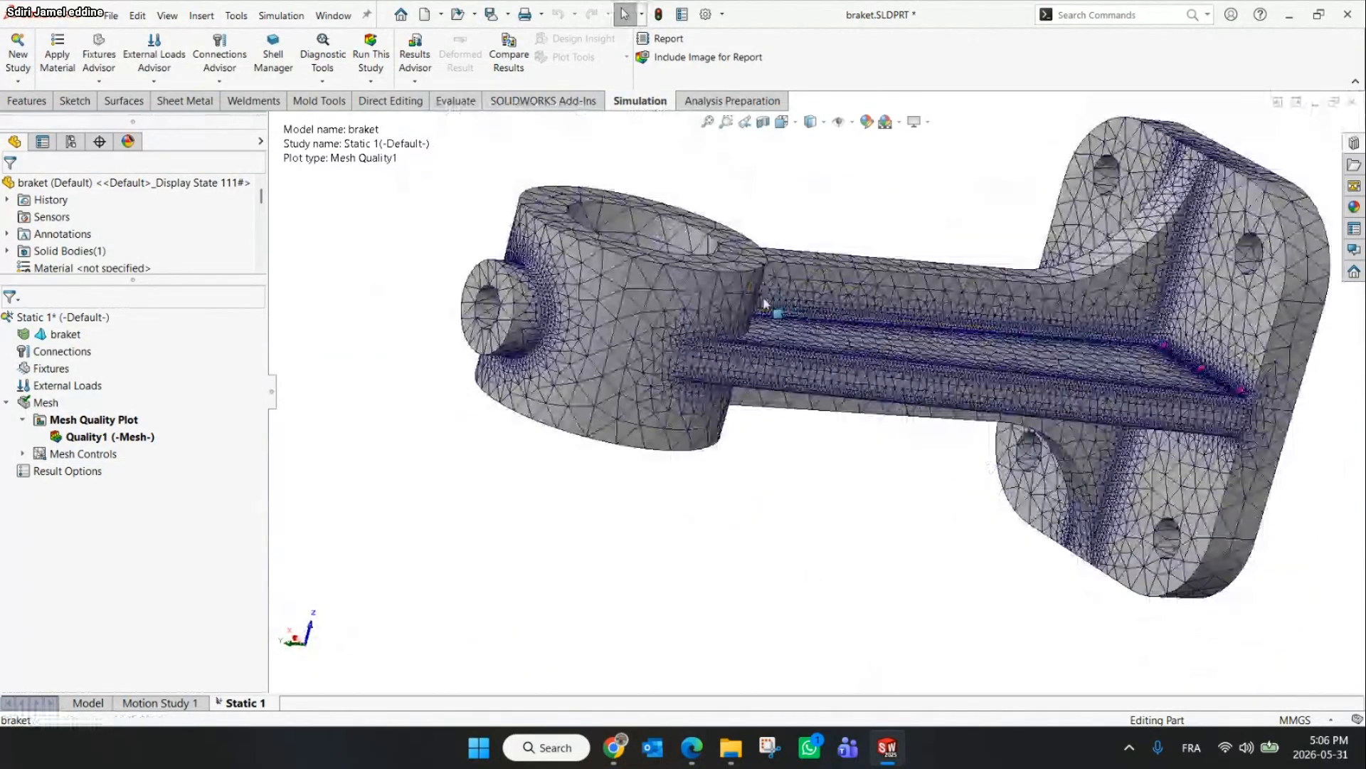
pyautogui.moveTo(764, 304); pyautogui.dragTo(740, 360, button='middle')
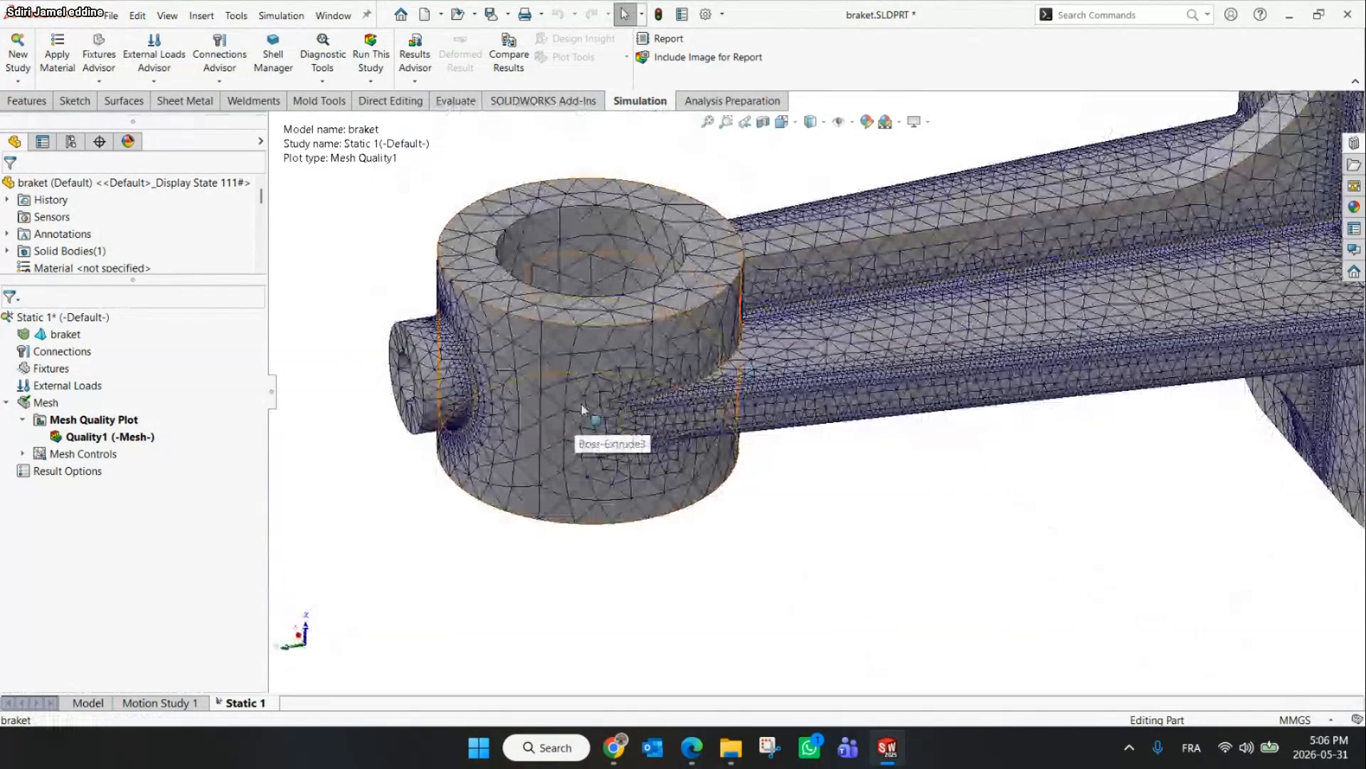
# Zoom in on the rib where it joins the mounting plate to examine the refined mesh there
pyautogui.scroll(4, 799, 418)
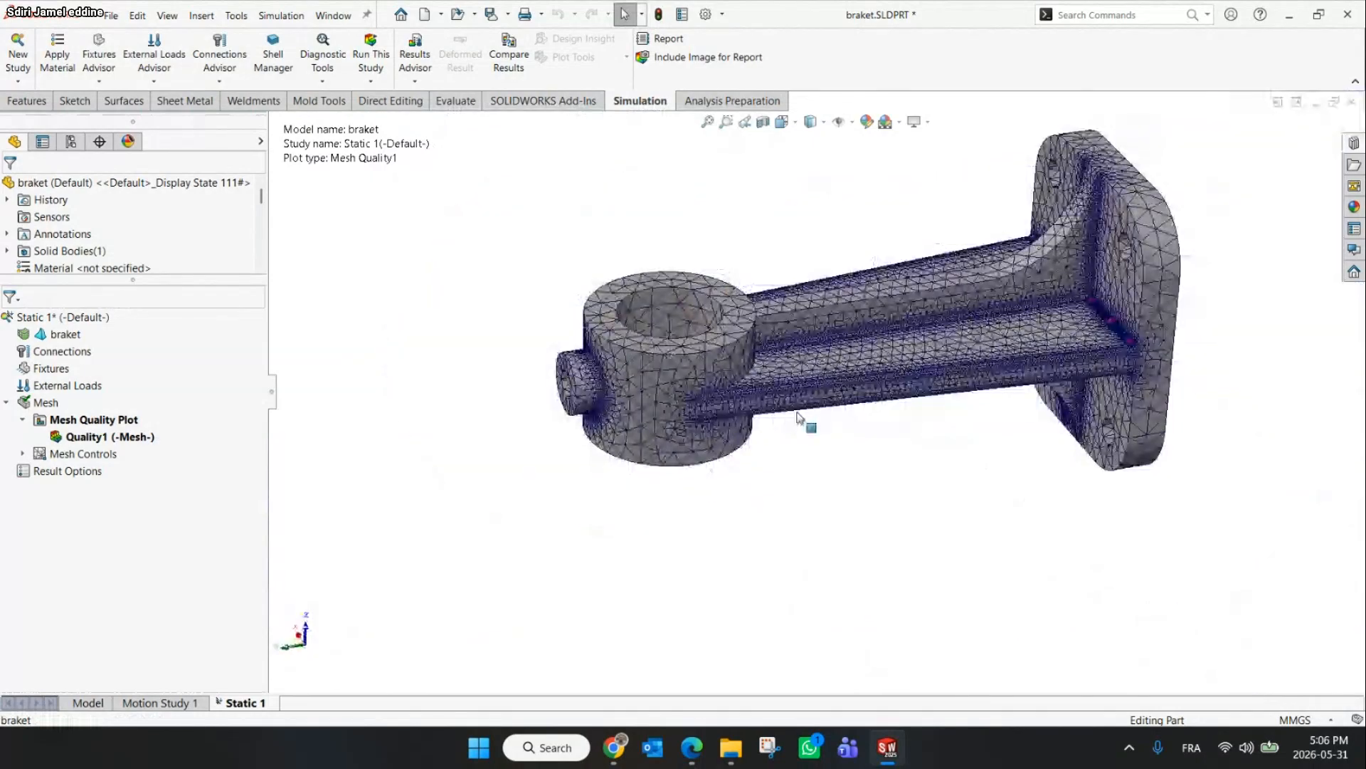
pyautogui.scroll(-3, 880, 352)
pyautogui.moveTo(881, 351); pyautogui.dragTo(783, 390, button='middle')
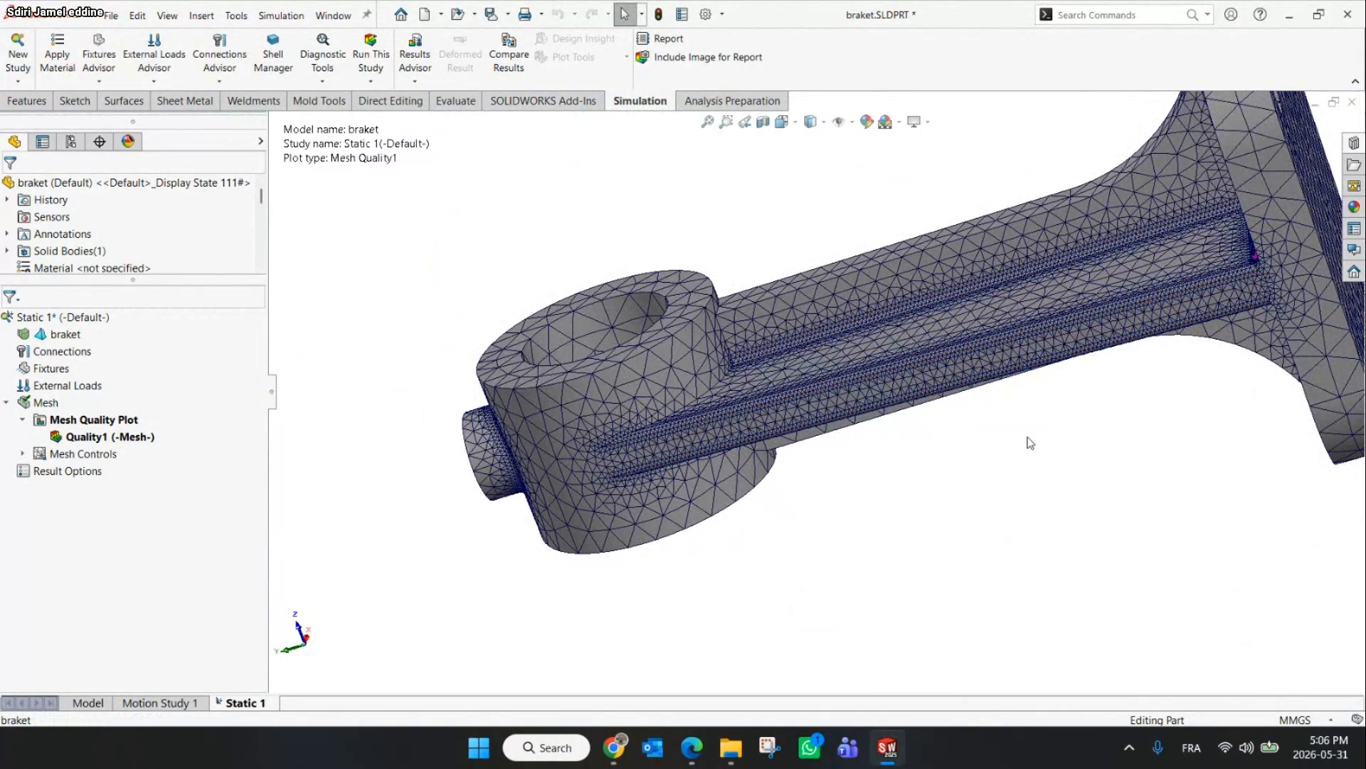
pyautogui.scroll(4, 1031, 443)
pyautogui.moveTo(1027, 439); pyautogui.dragTo(939, 417, button='middle')
pyautogui.scroll(-5, 1002, 312)
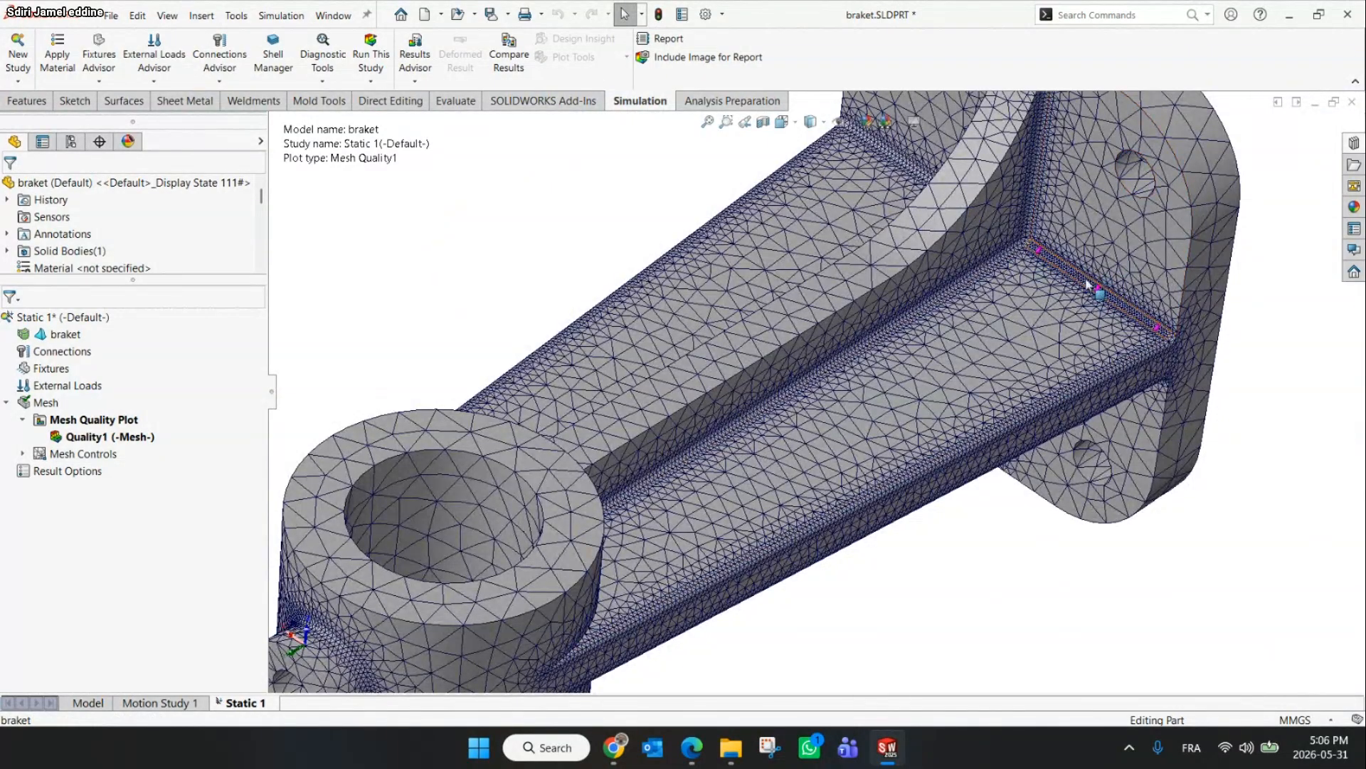
# Switch to the online meeting and page through the participant list
pyautogui.moveTo(623, 756)
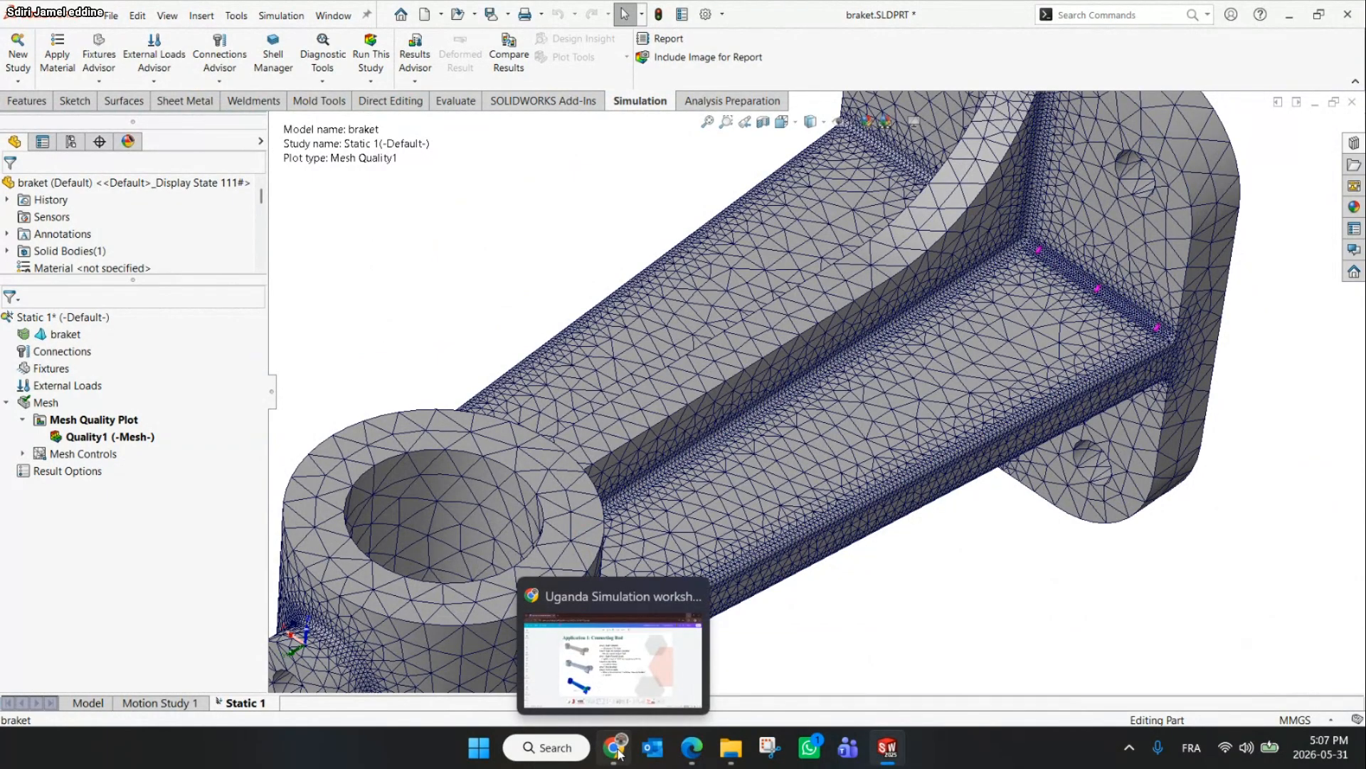
pyautogui.click(618, 753)
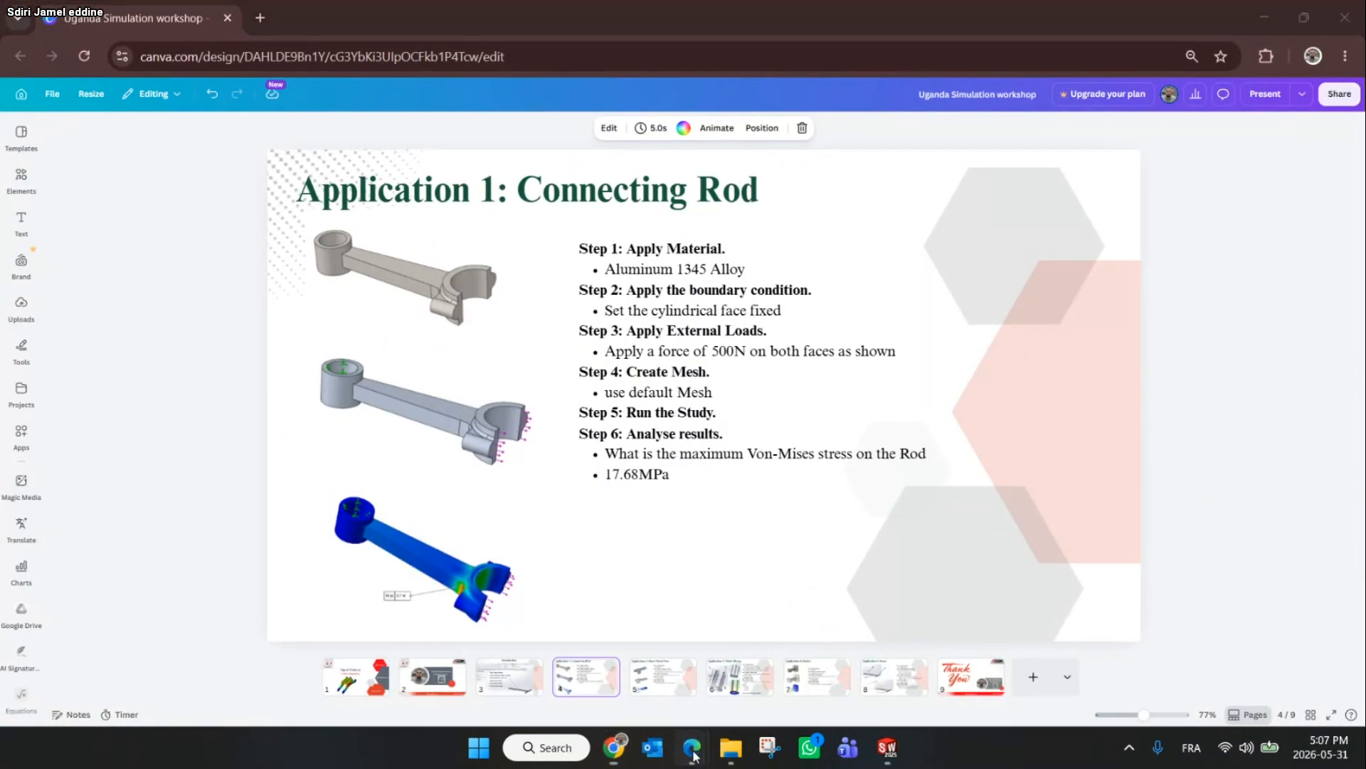
pyautogui.moveTo(696, 756)
pyautogui.click(638, 647)
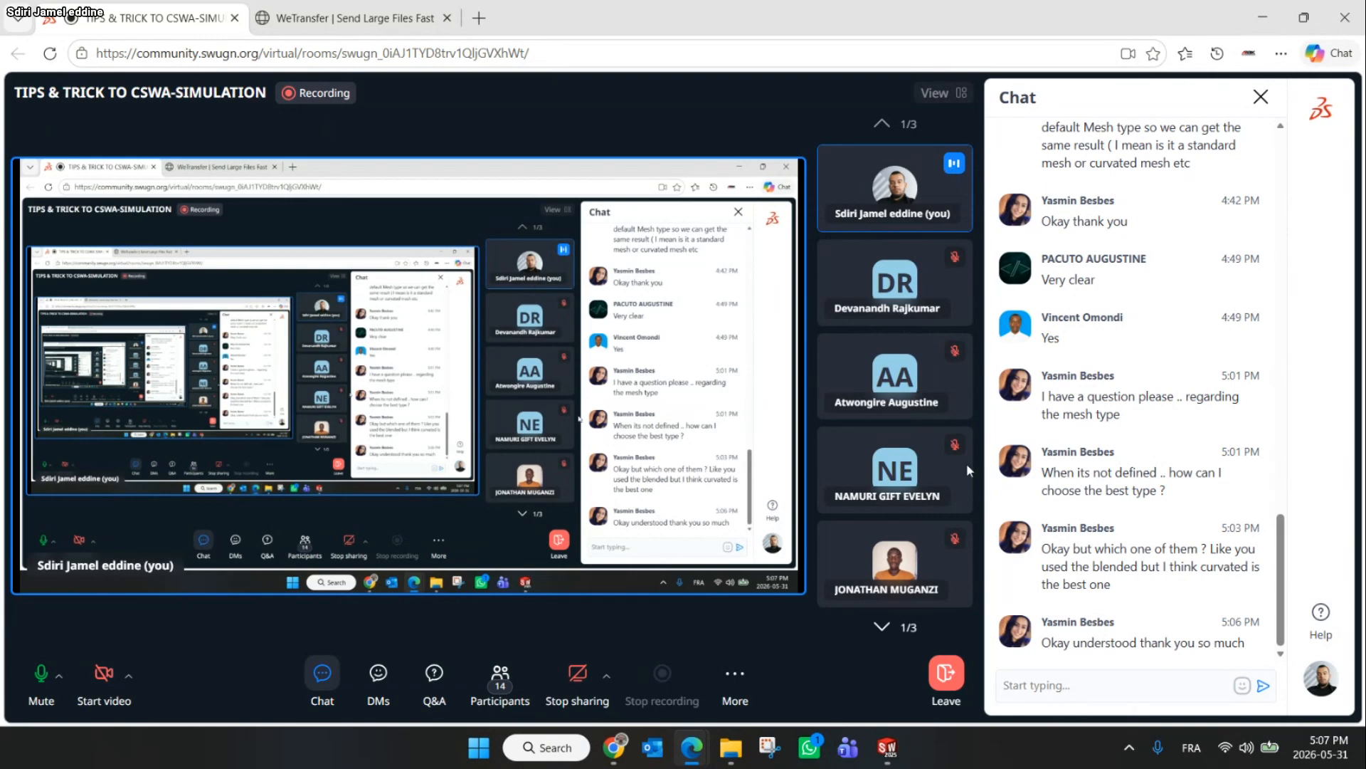
pyautogui.click(884, 627)
pyautogui.click(888, 627)
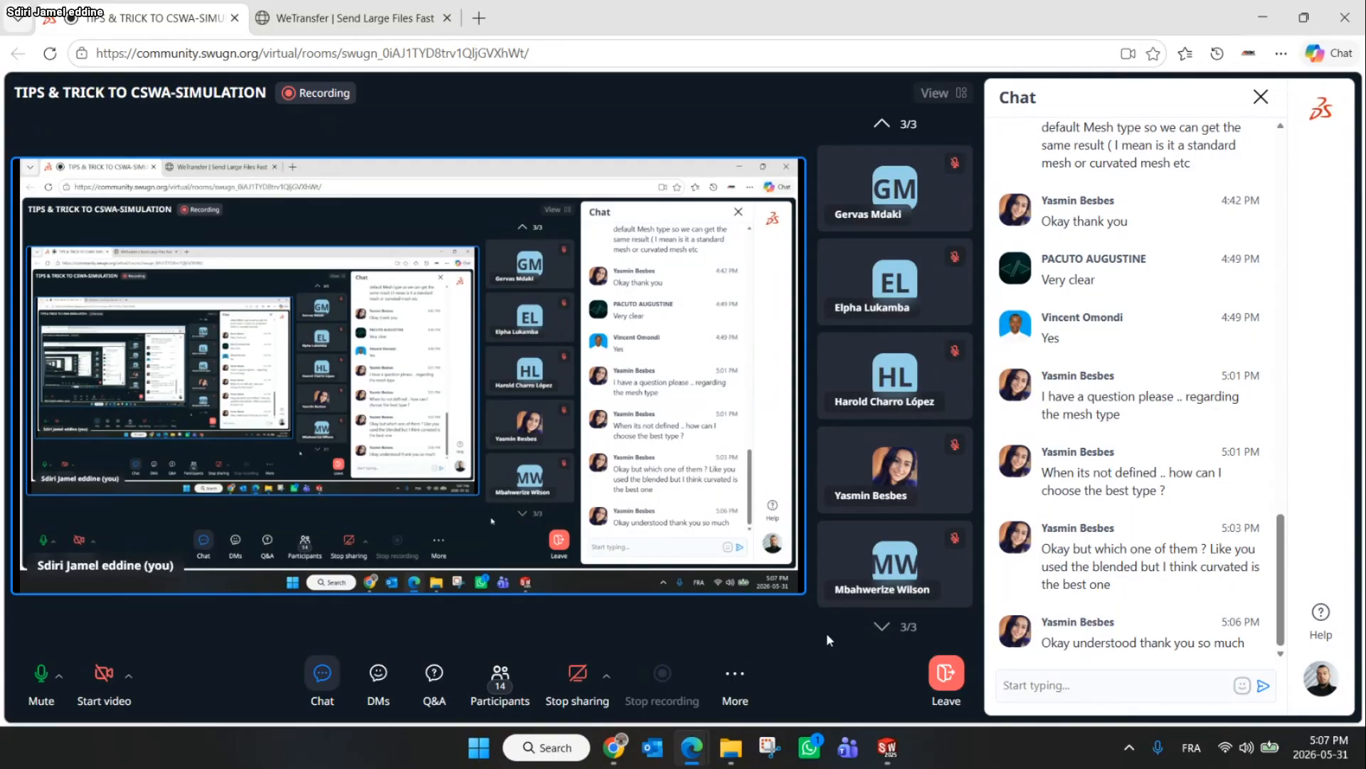
pyautogui.click(874, 116)
pyautogui.click(872, 114)
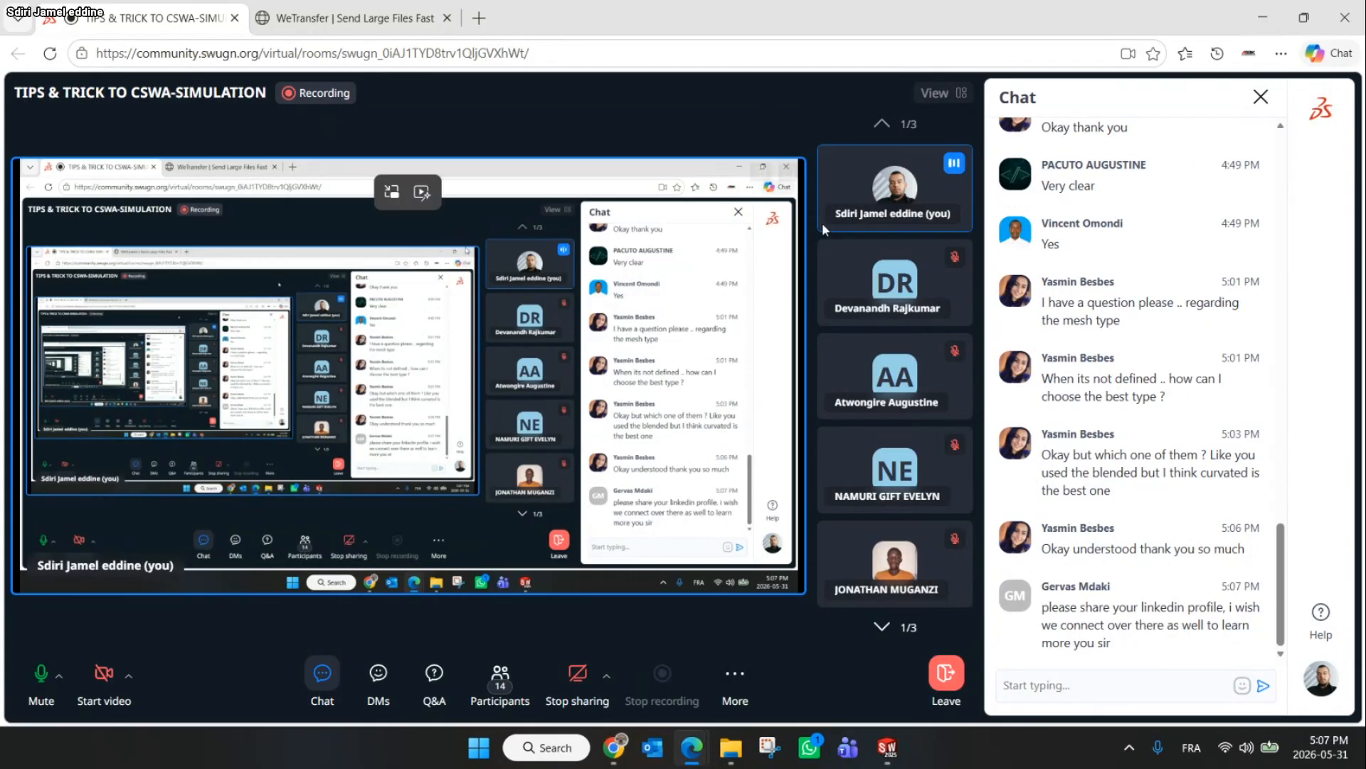
# Open the presenter's LinkedIn profile in a new browser tab, copy its address and close the tab
pyautogui.click(613, 747)
pyautogui.click(267, 17)
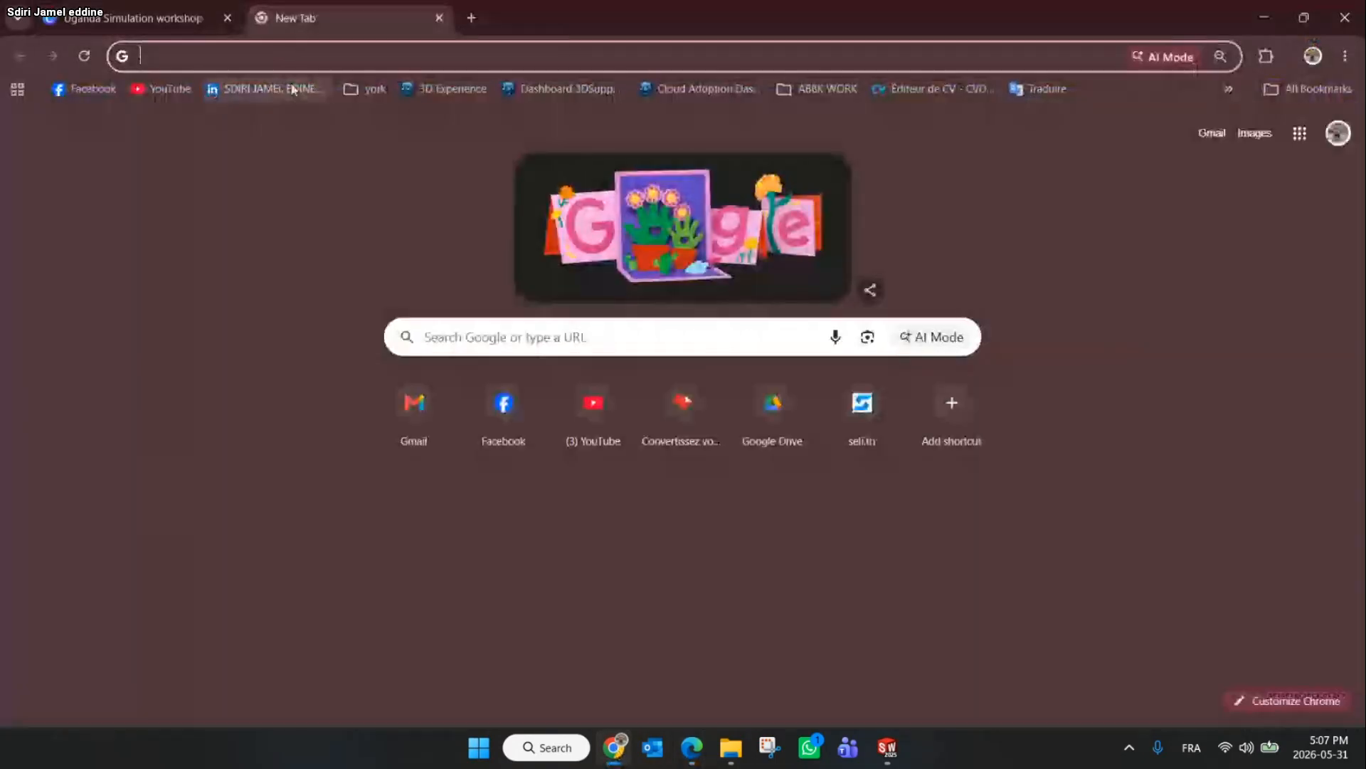
pyautogui.click(306, 88)
pyautogui.click(418, 56)
pyautogui.hotkey('ctrl', 'c')
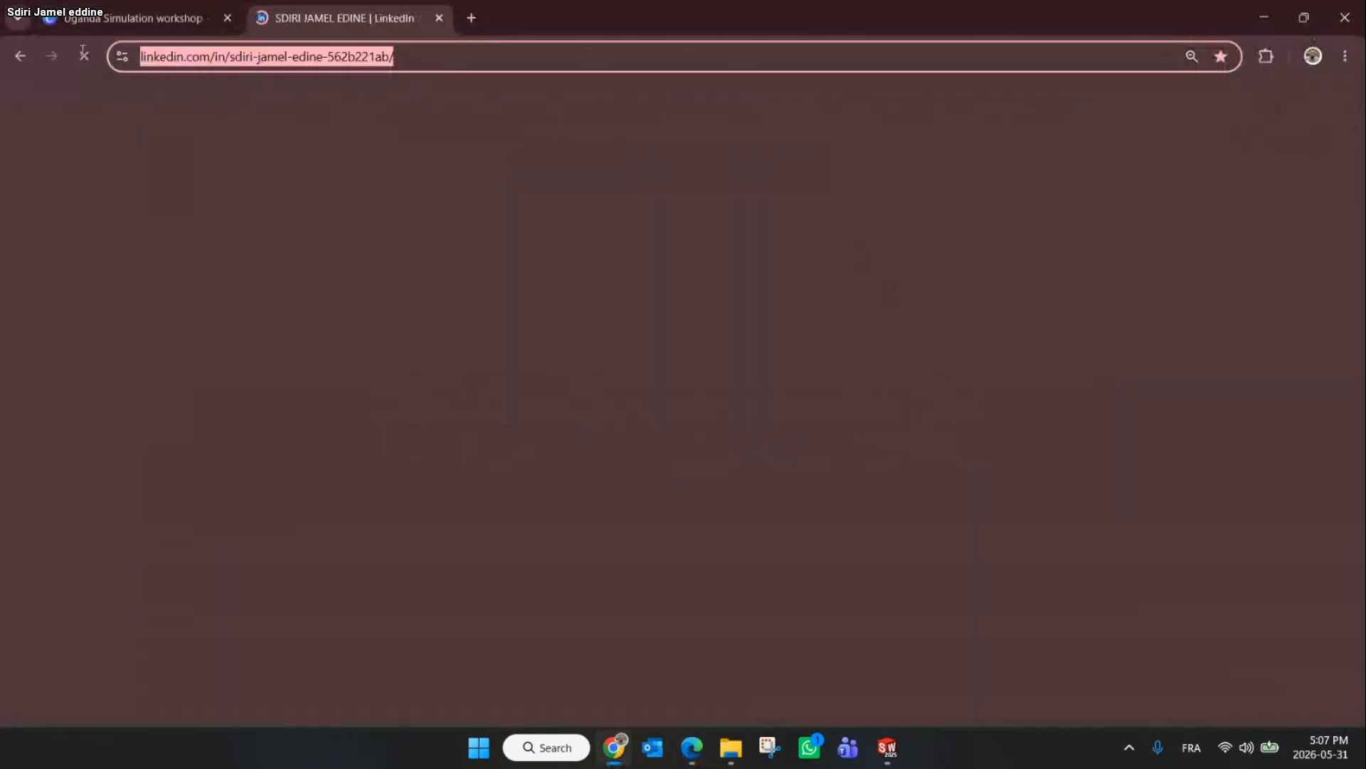
pyautogui.click(440, 17)
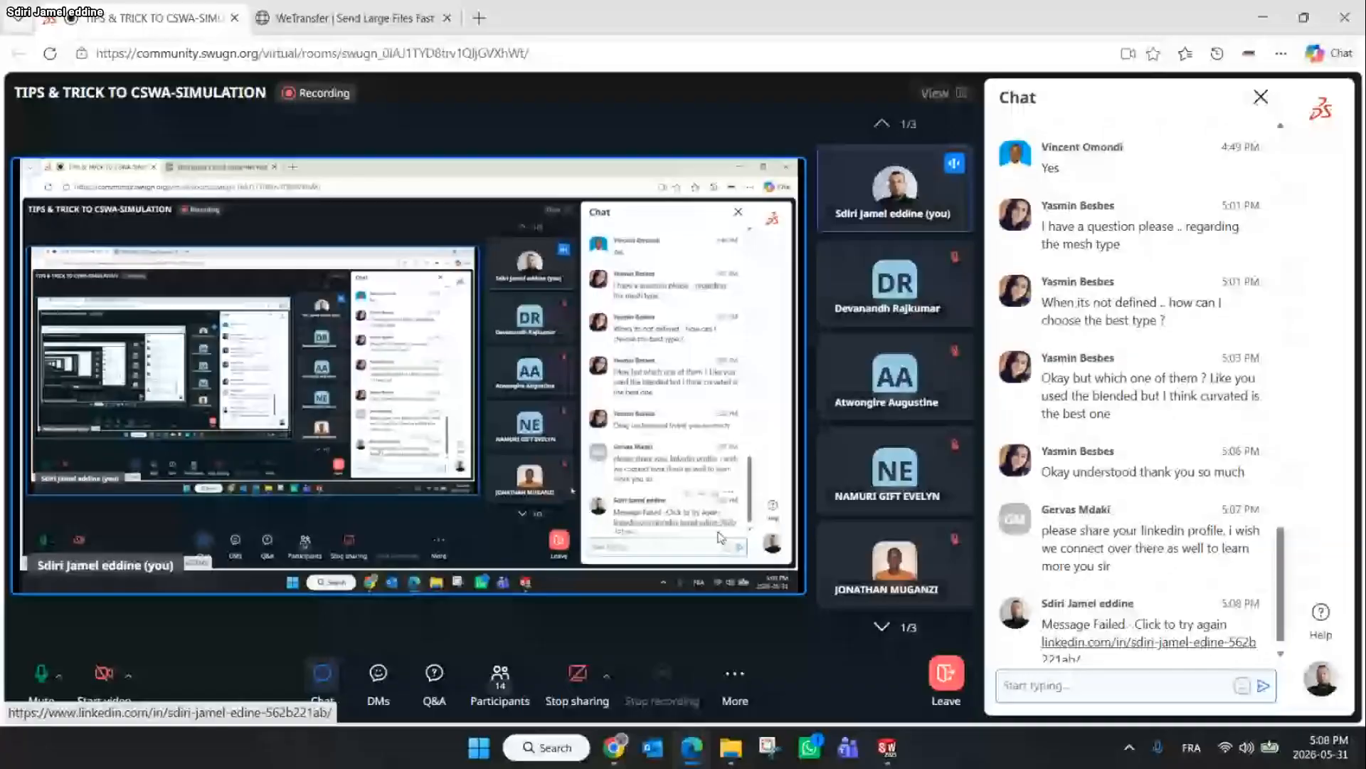
# Paste the LinkedIn profile link into the meeting chat and send it
pyautogui.scroll(1, 1125, 611)
pyautogui.scroll(-1, 1122, 616)
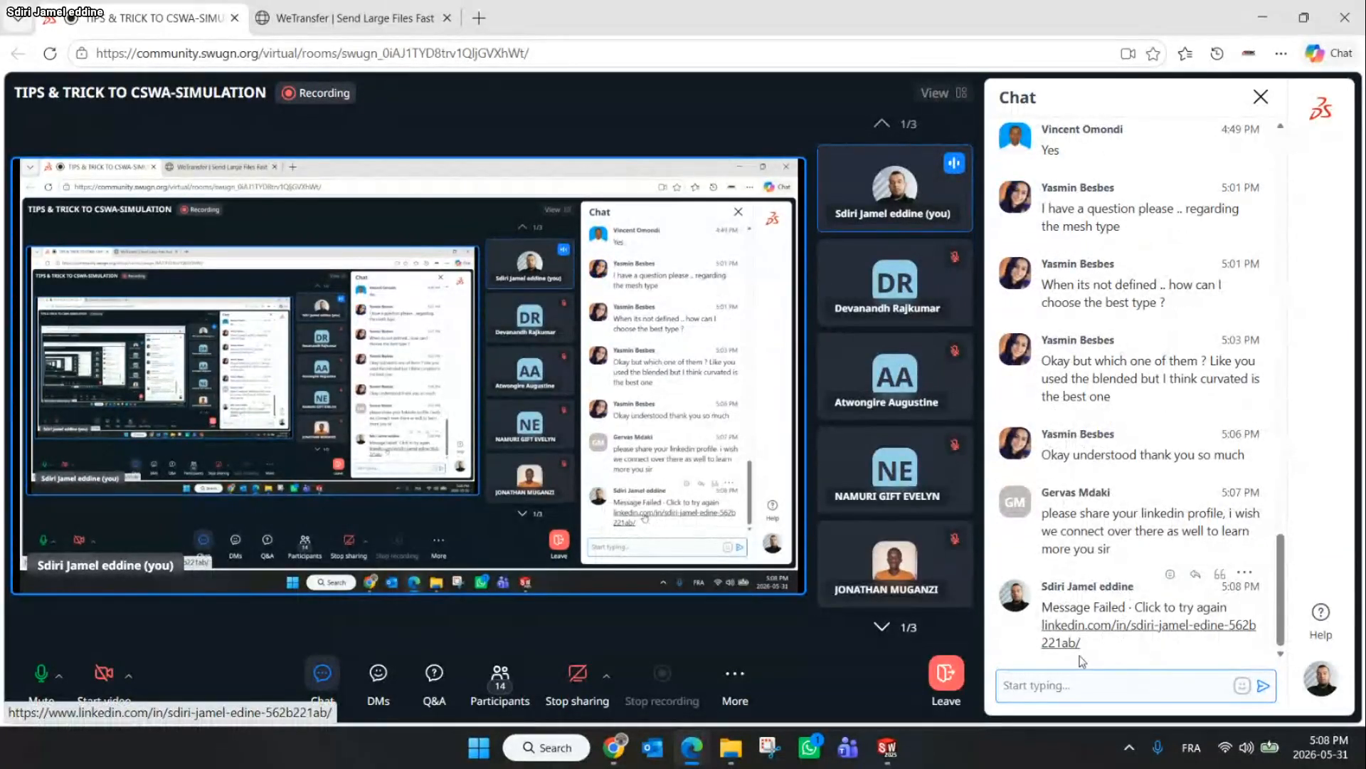
pyautogui.click(1138, 686)
pyautogui.hotkey('ctrl', 'v')
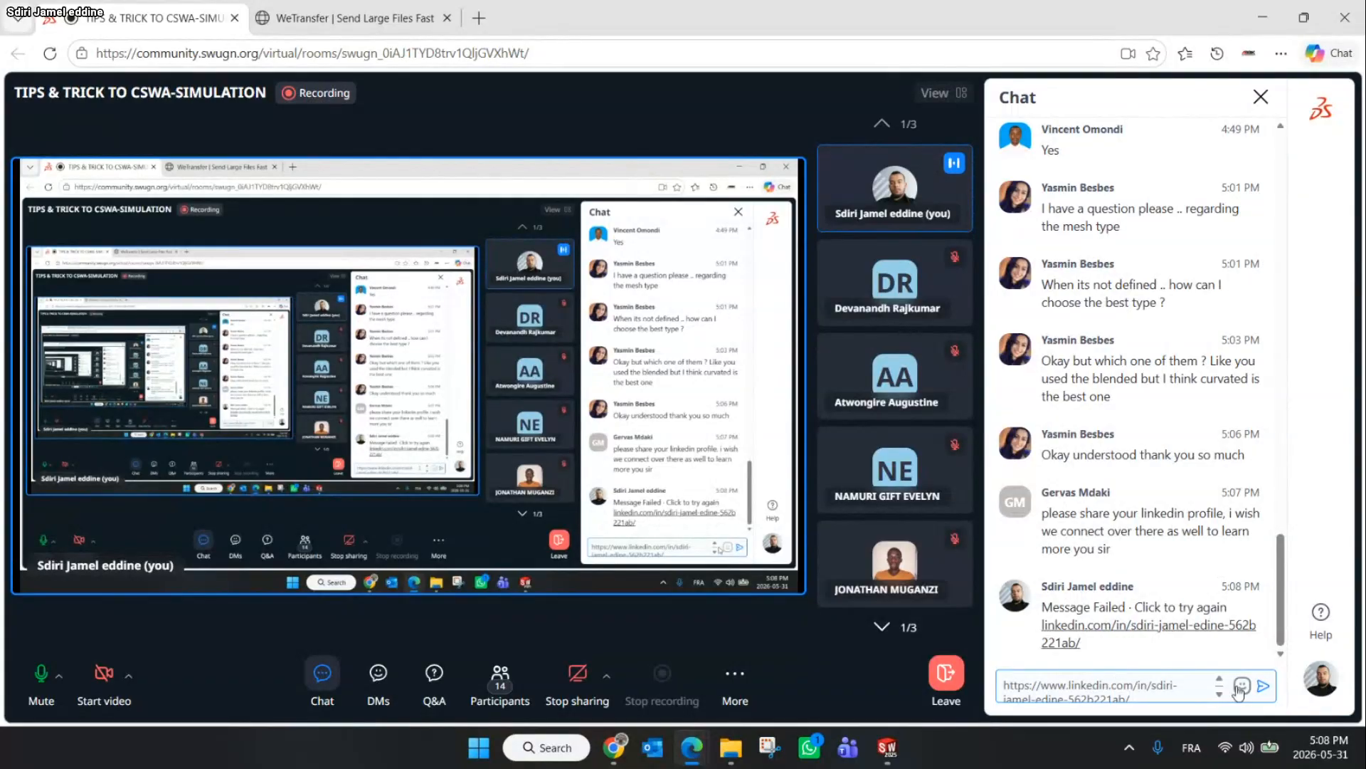
pyautogui.click(1261, 685)
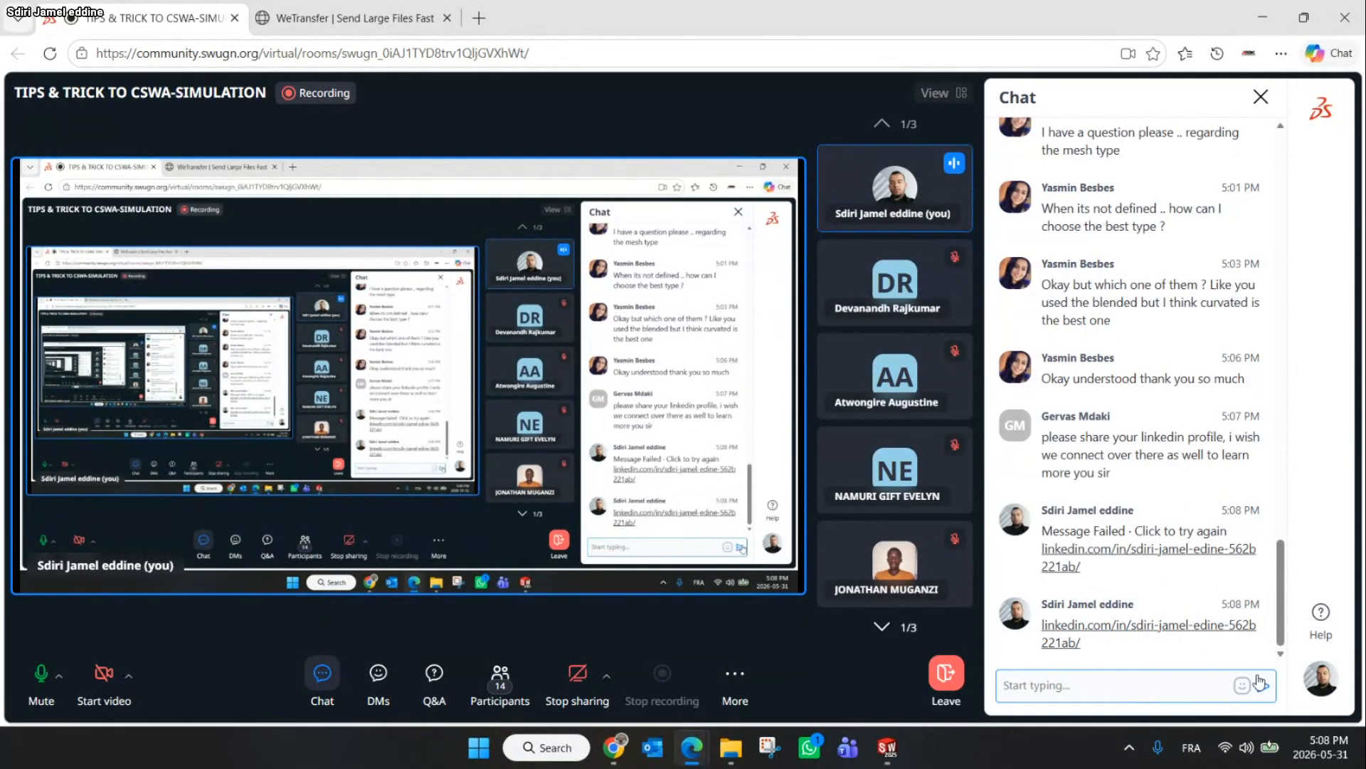
# Download the Canva workshop presentation as a PDF Standard file with all pages
pyautogui.click(1285, 633)
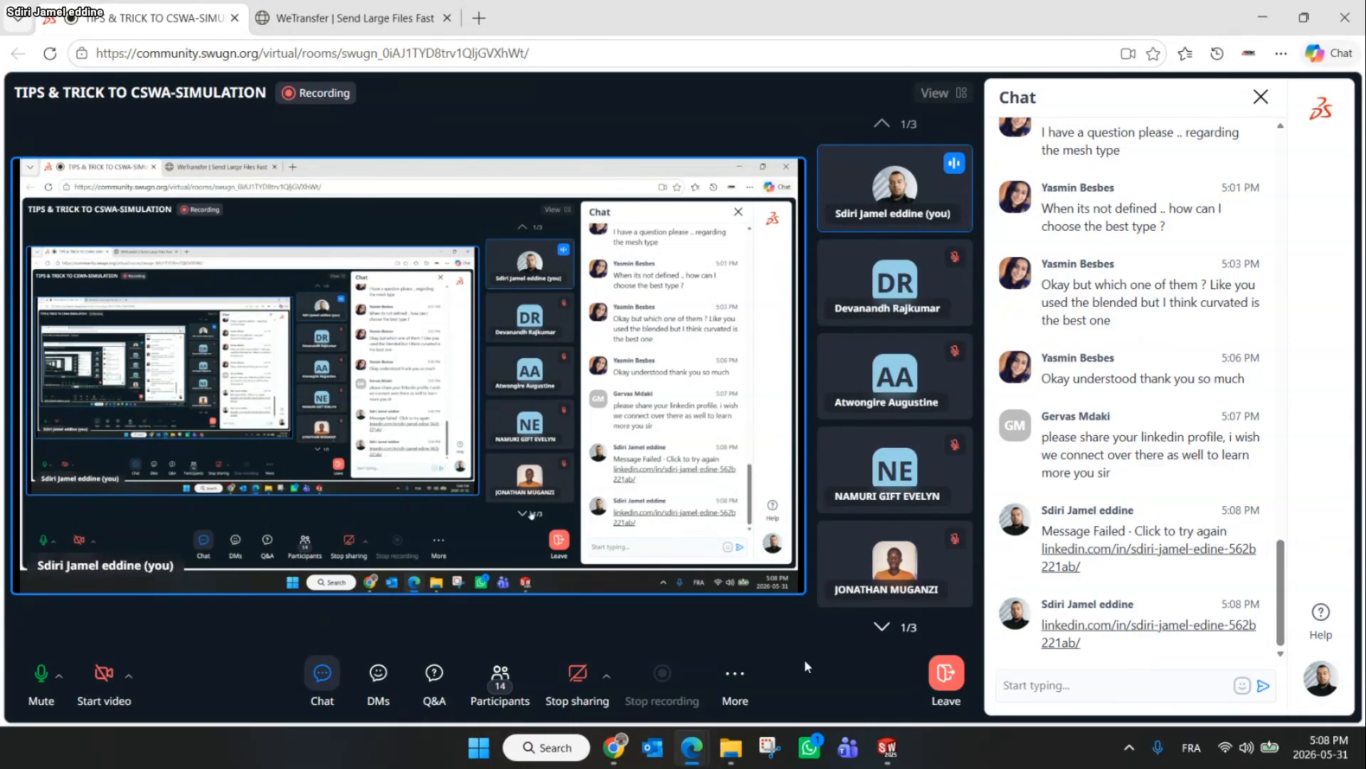
pyautogui.click(625, 753)
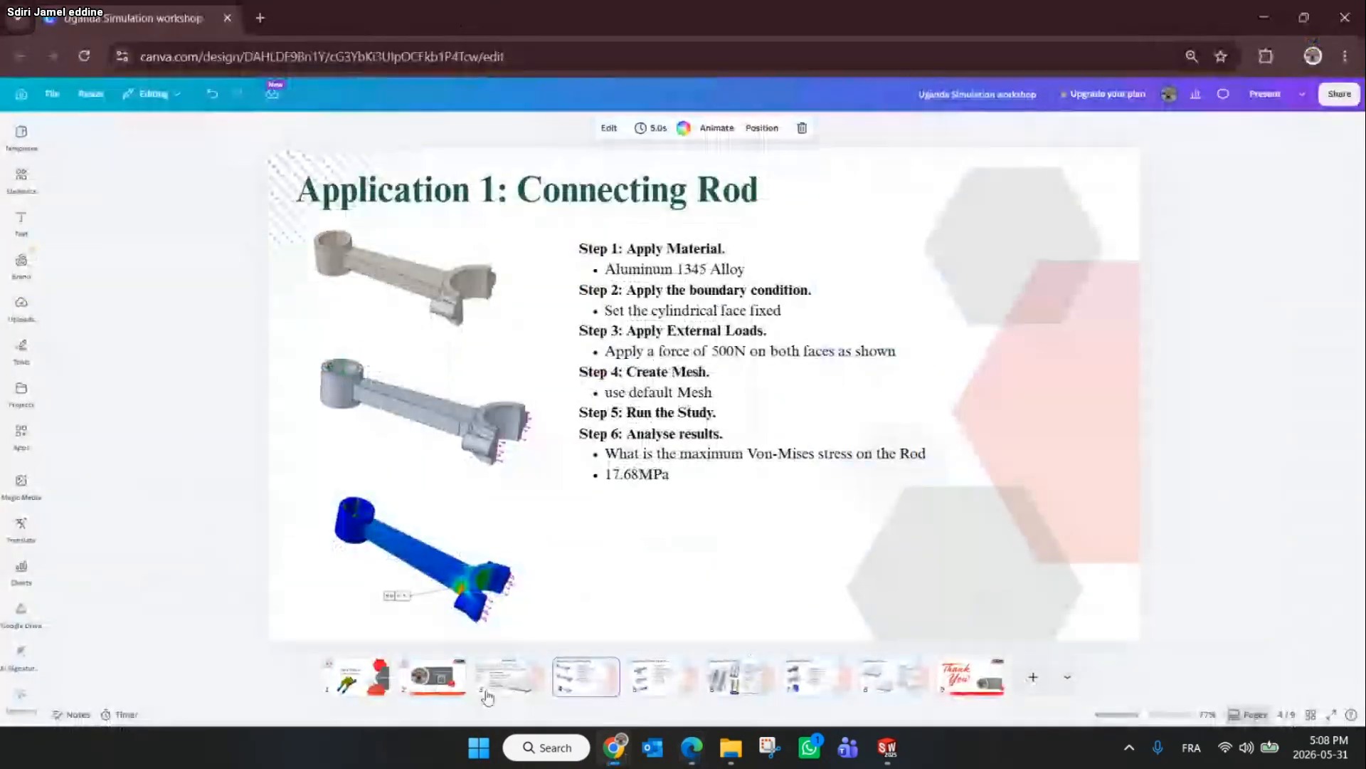
pyautogui.click(432, 677)
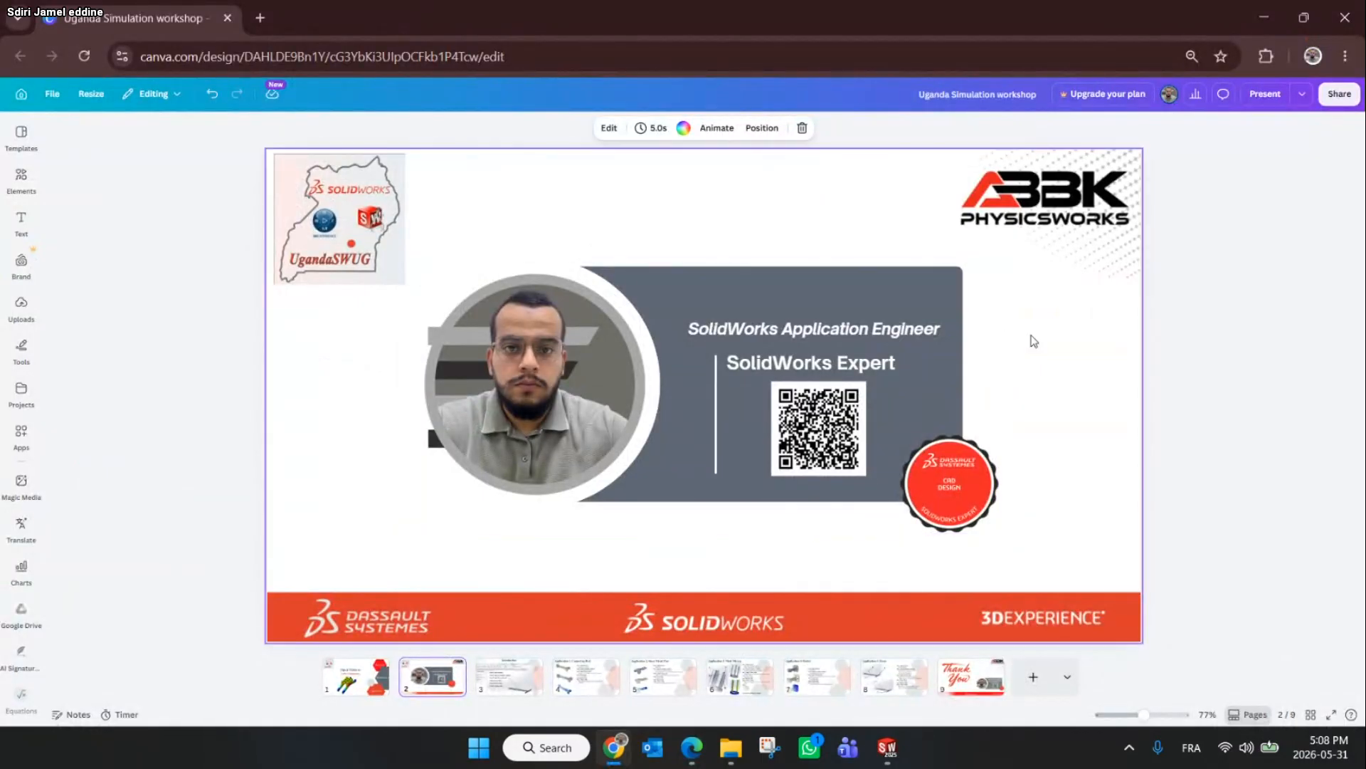
pyautogui.click(1341, 99)
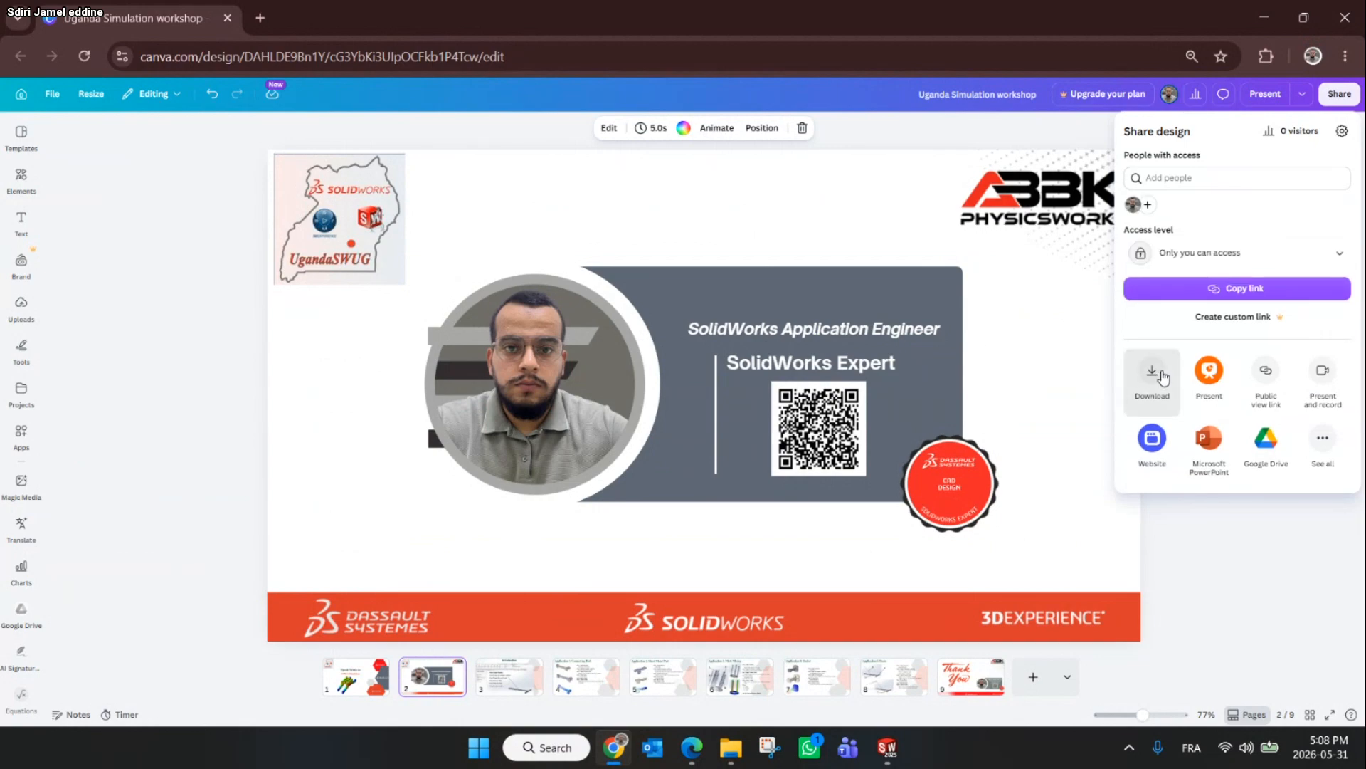
pyautogui.click(1164, 365)
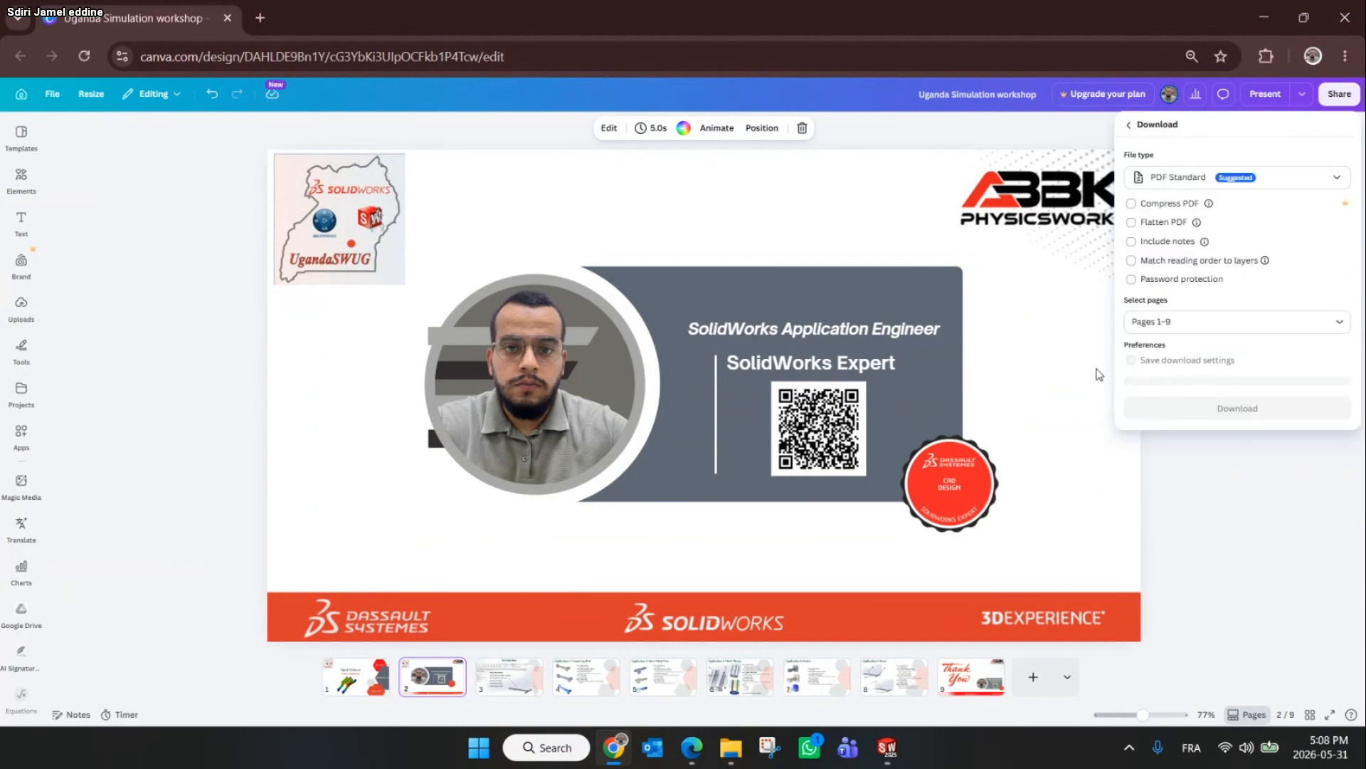
pyautogui.click(1208, 404)
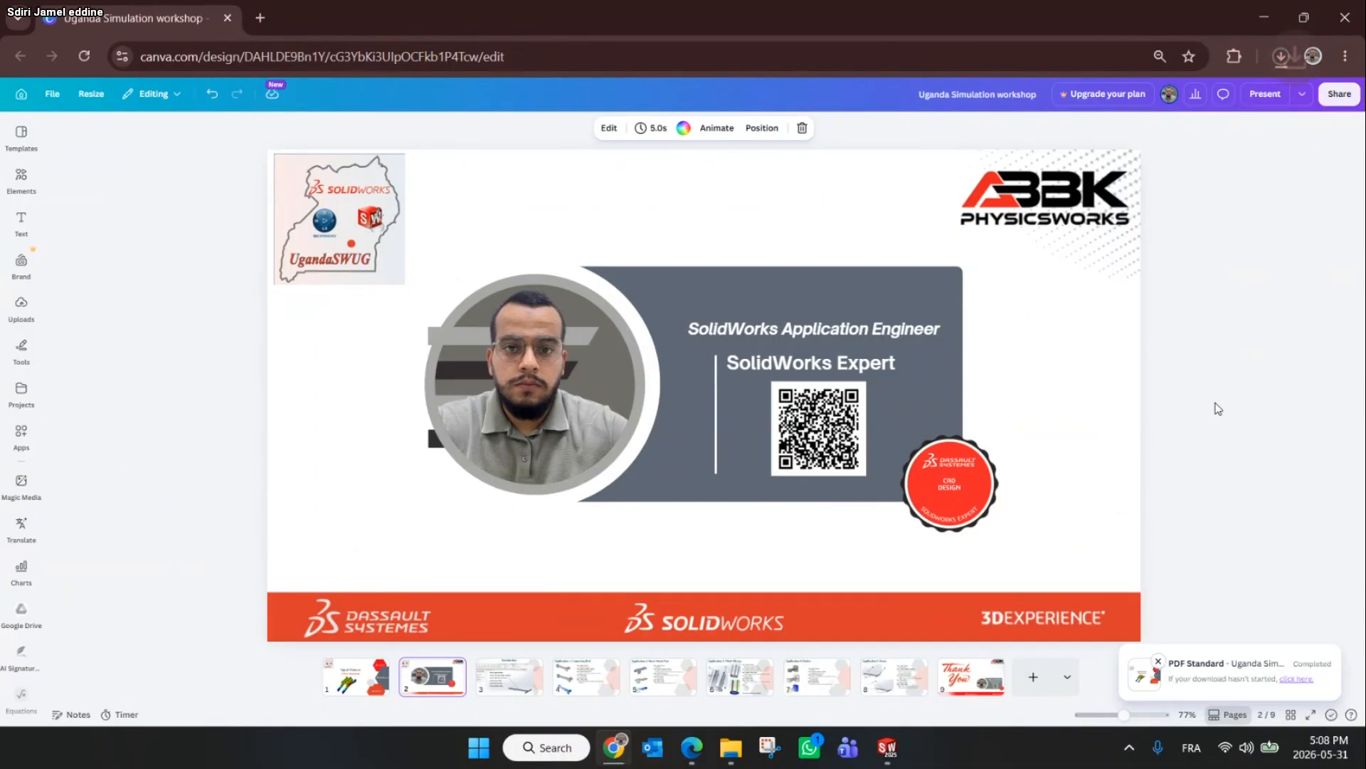
pyautogui.click(1287, 57)
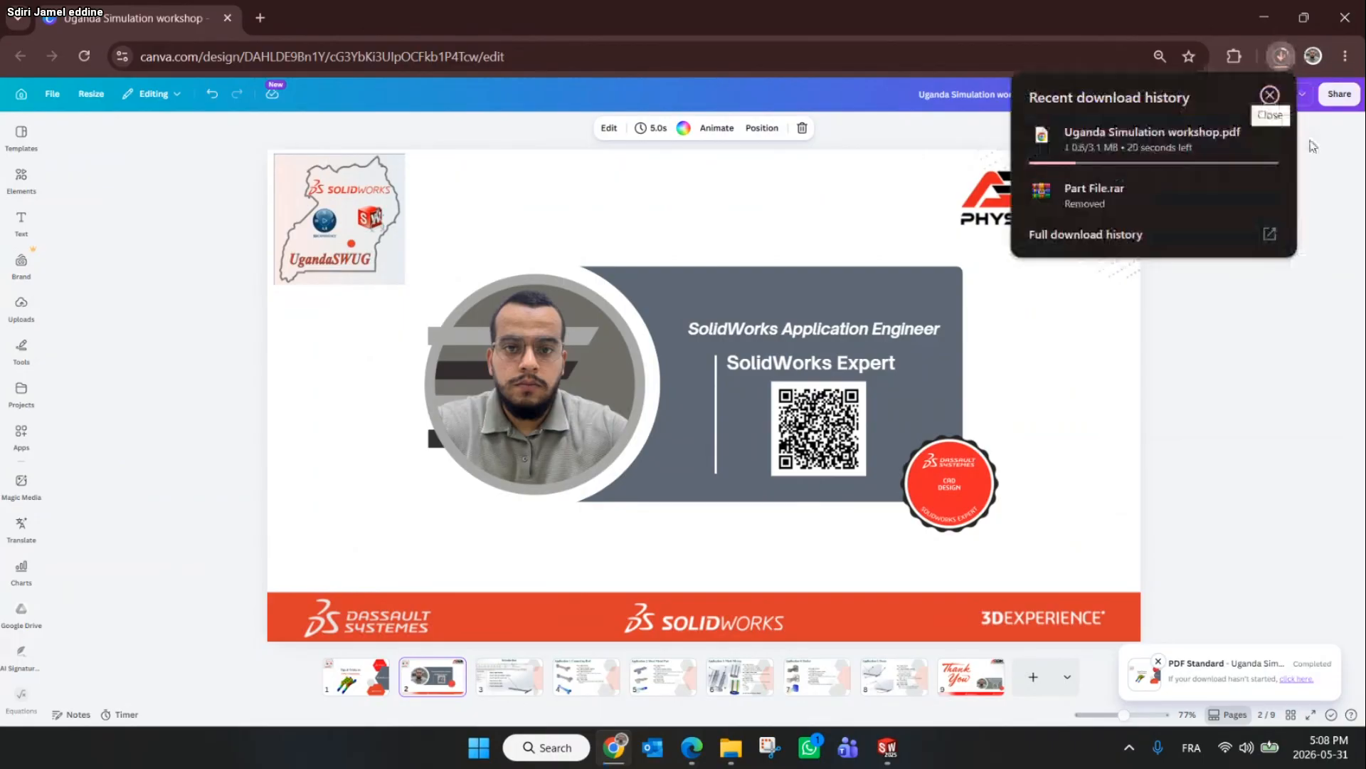
pyautogui.click(1286, 56)
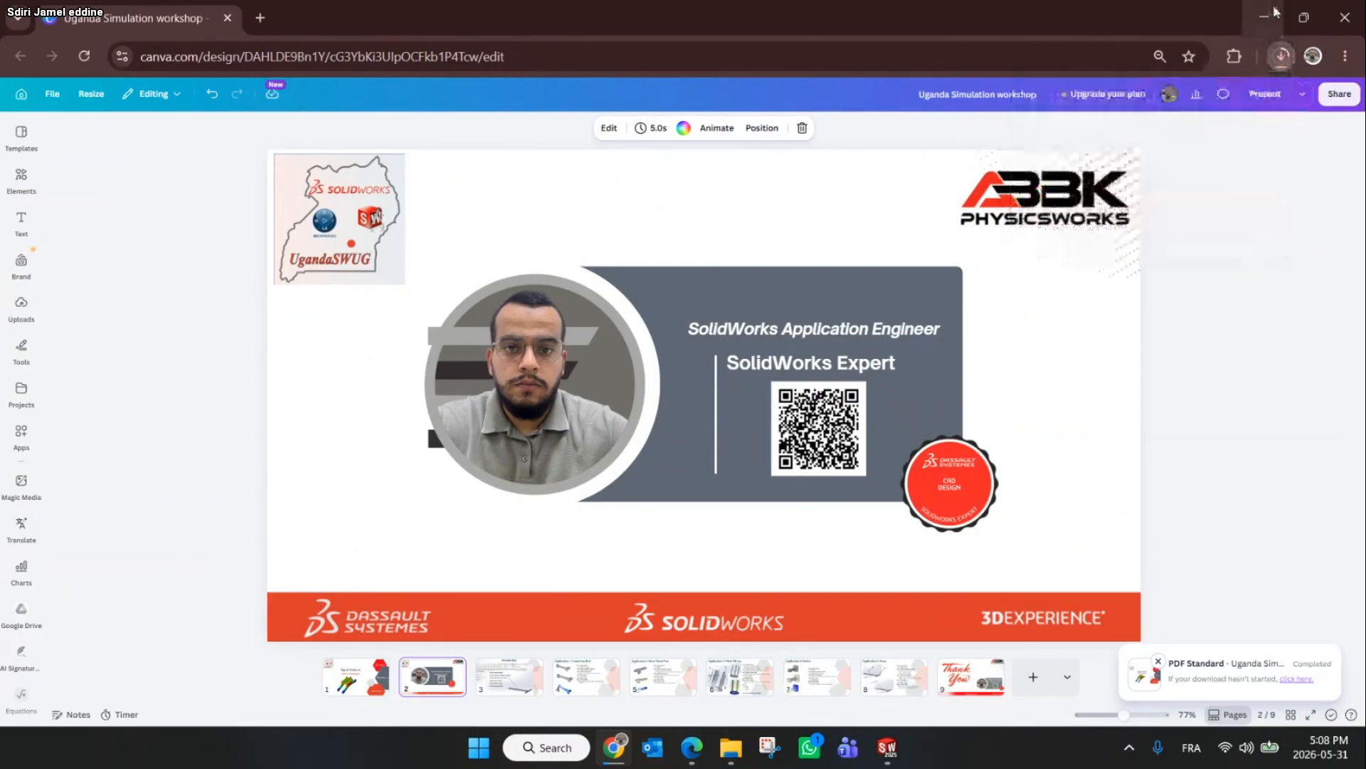
pyautogui.click(1273, 15)
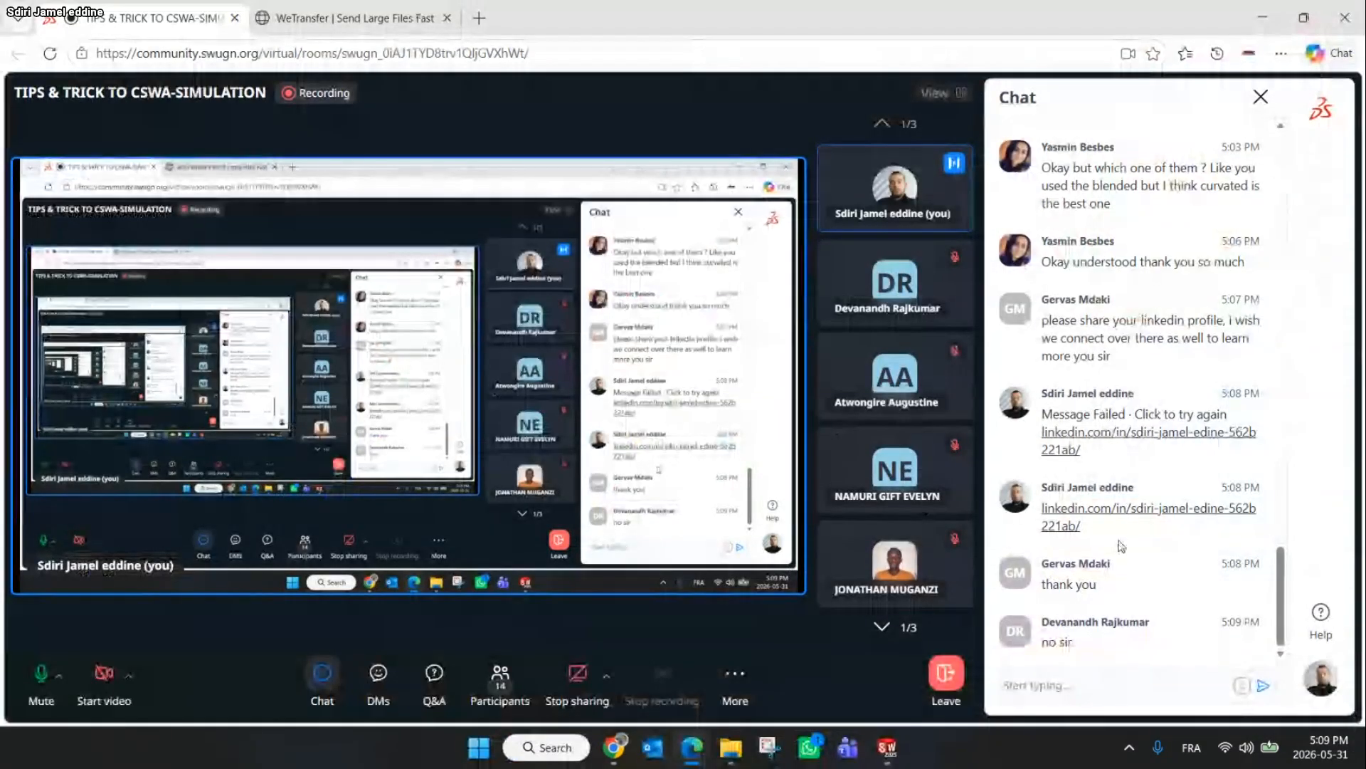
# Upload the downloaded Uganda Simulation workshop.pdf to WeTransfer as a new transfer and get a share link
pyautogui.moveTo(1121, 526)
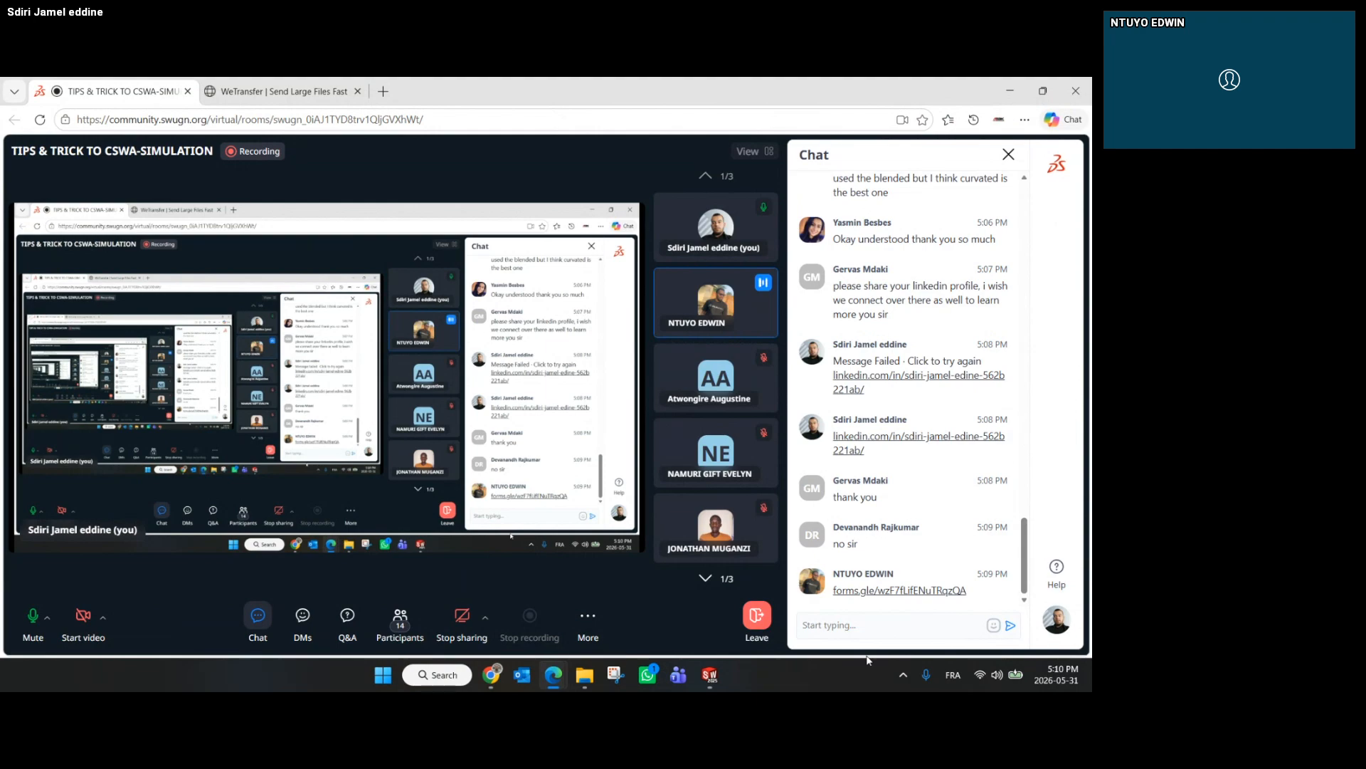
pyautogui.moveTo(578, 680)
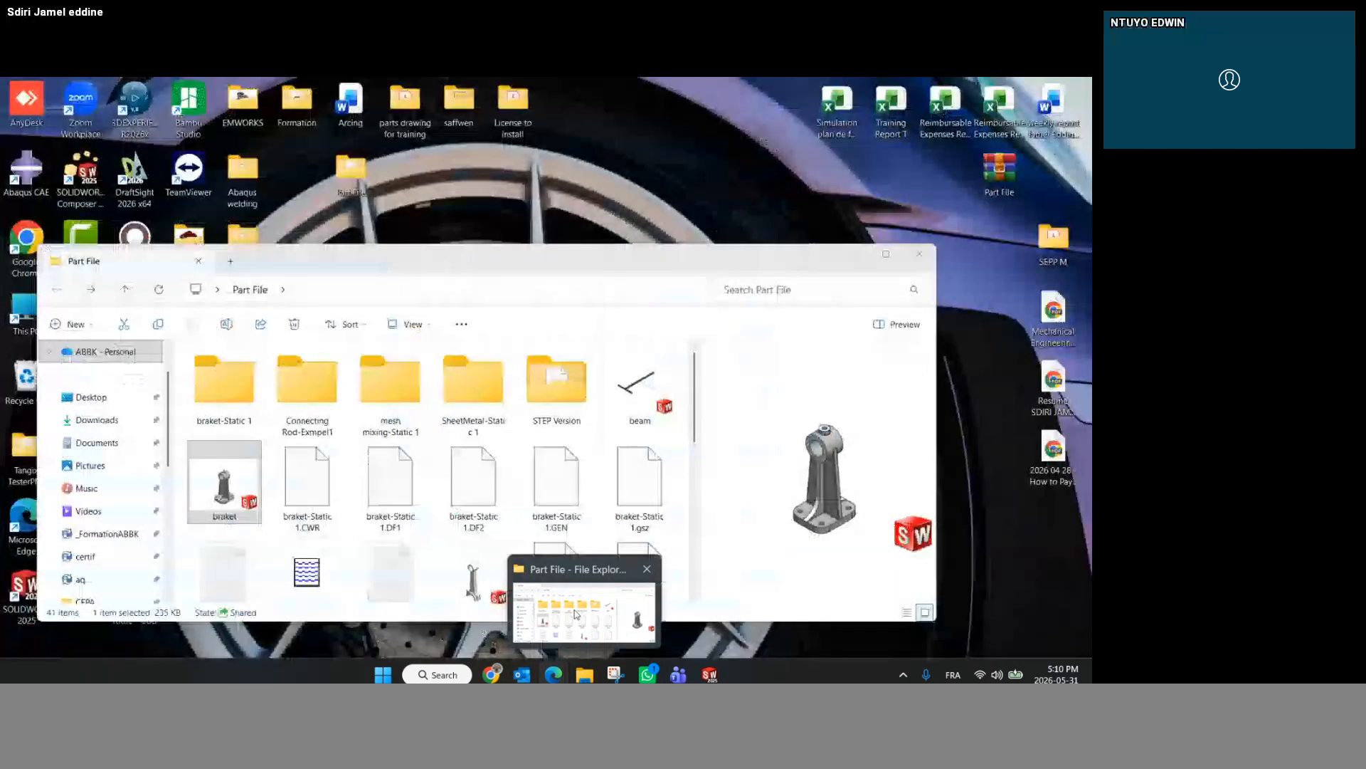
pyautogui.click(575, 614)
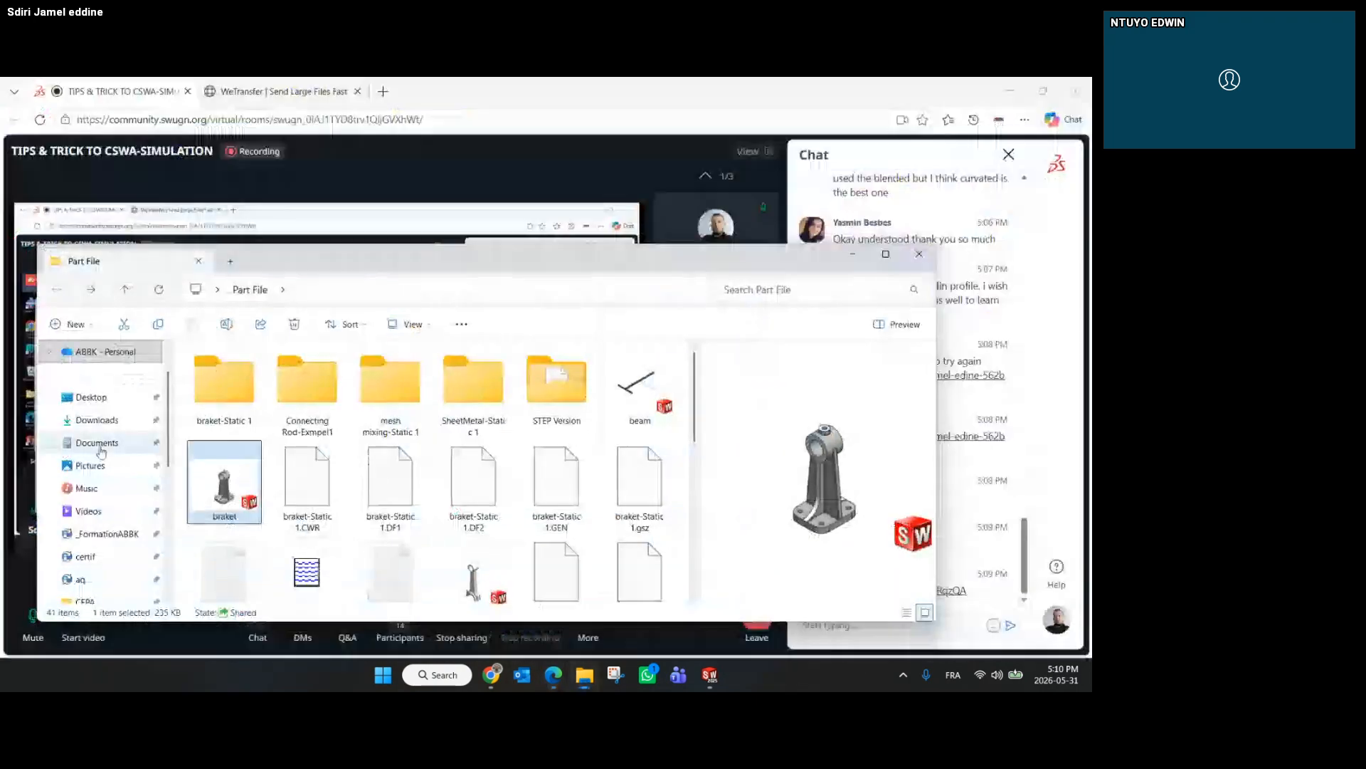
pyautogui.click(98, 421)
pyautogui.moveTo(224, 409); pyautogui.dragTo(944, 594)
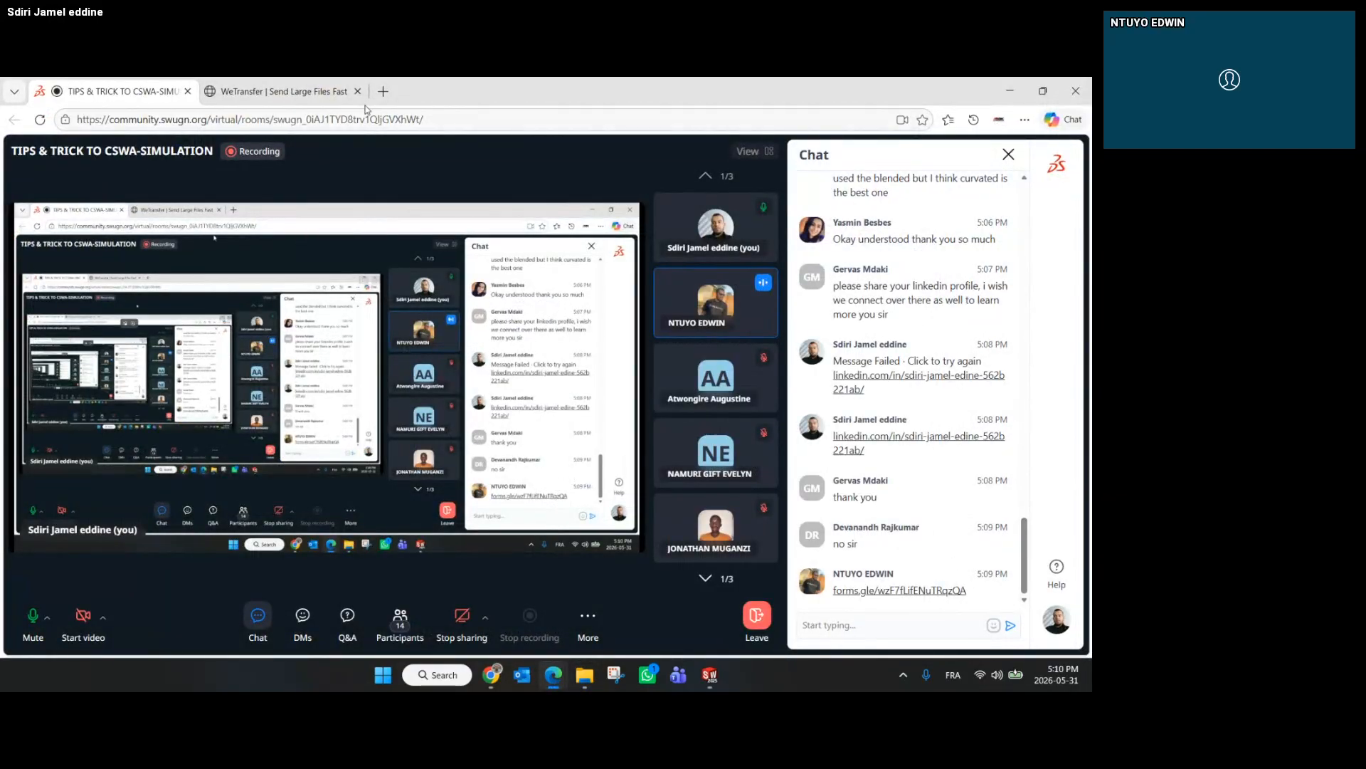
pyautogui.click(283, 91)
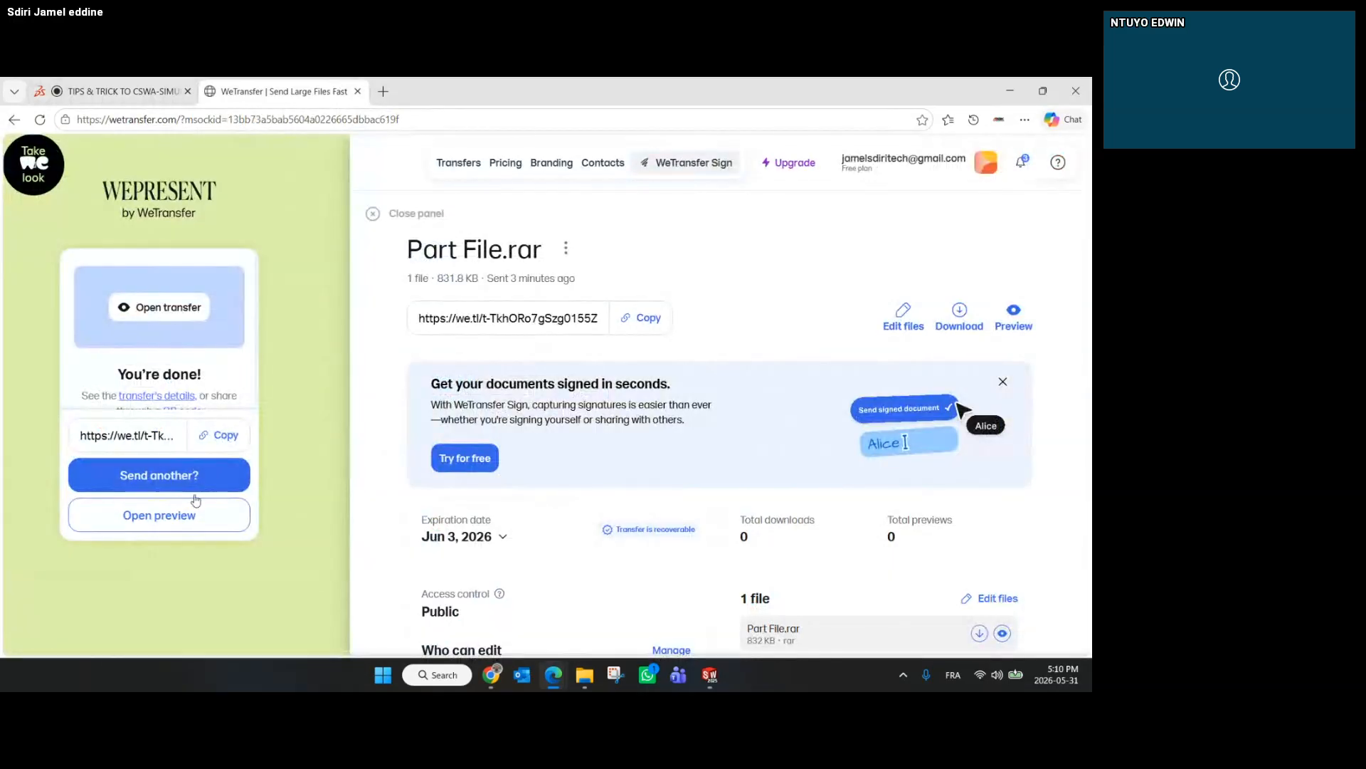
pyautogui.click(189, 488)
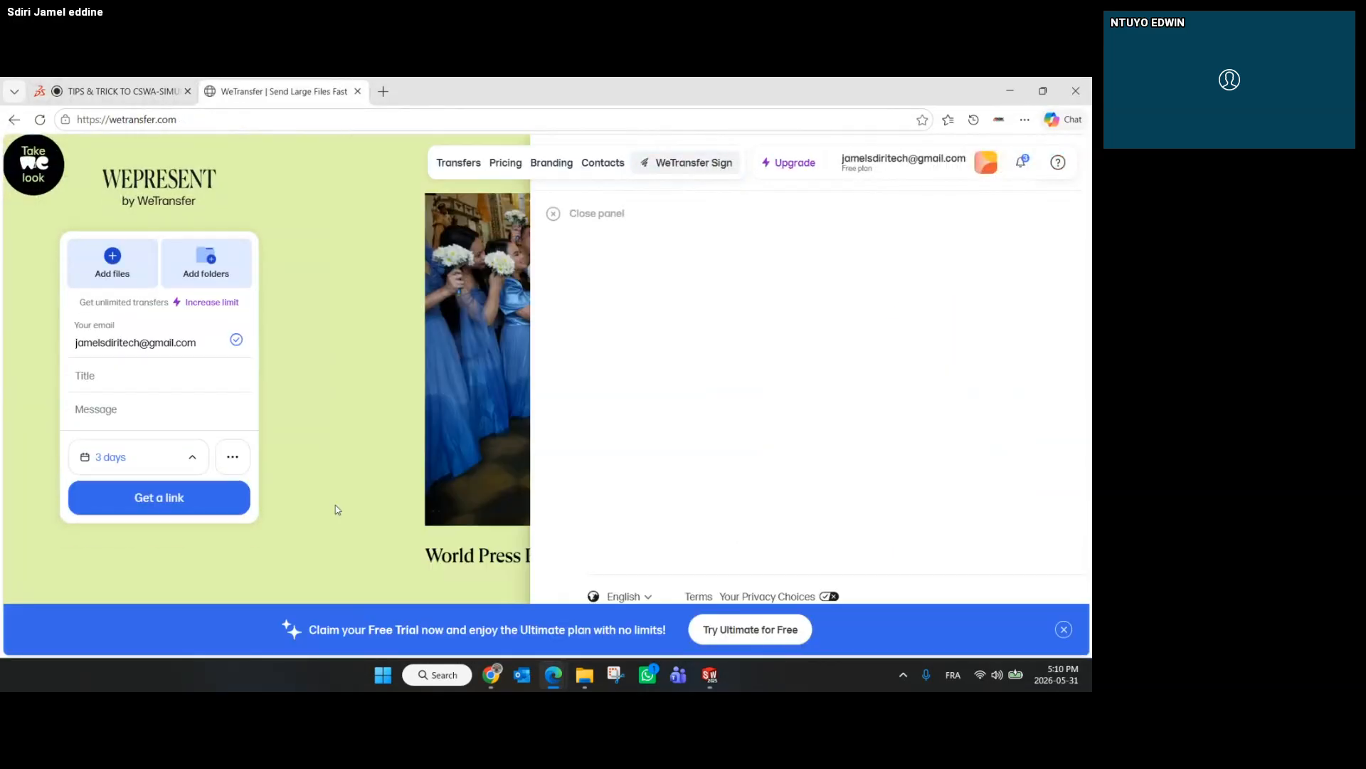
pyautogui.moveTo(491, 672)
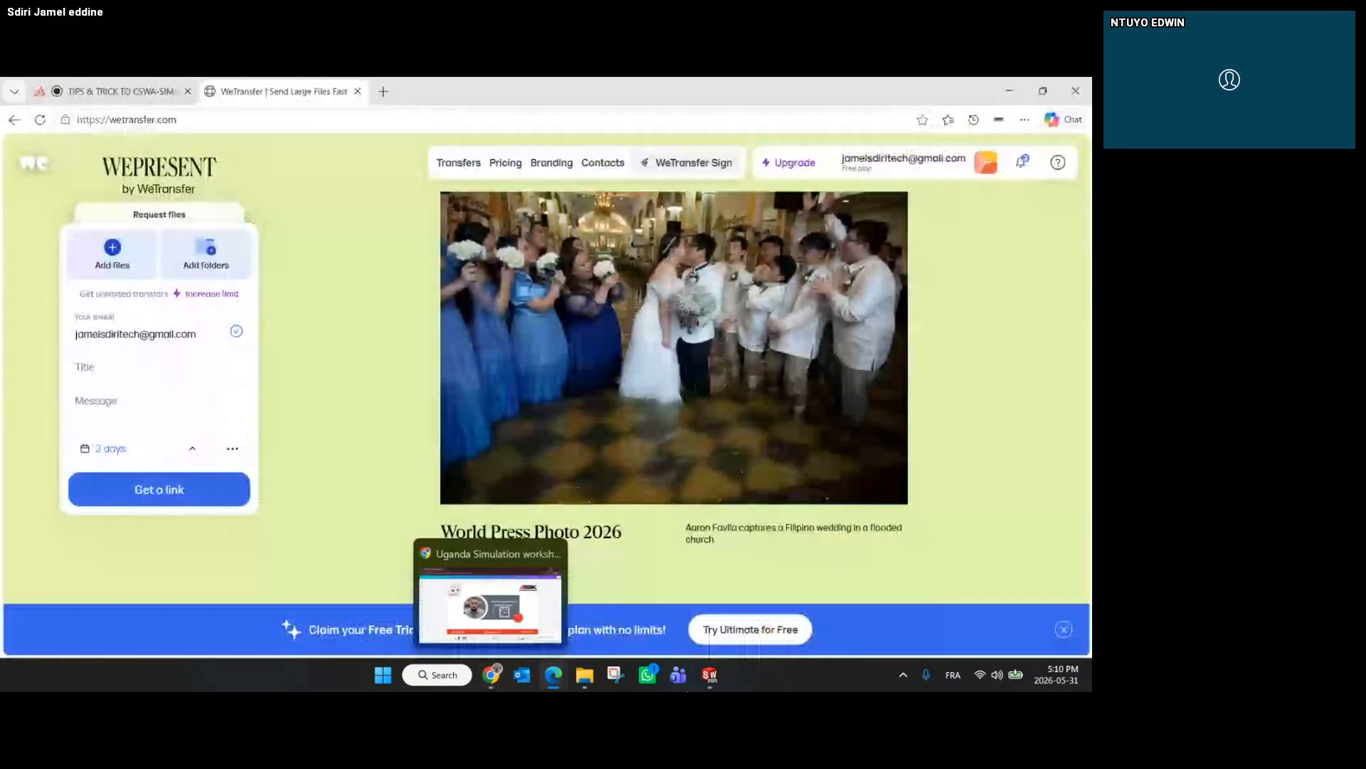
pyautogui.click(584, 675)
pyautogui.moveTo(253, 399); pyautogui.dragTo(249, 234)
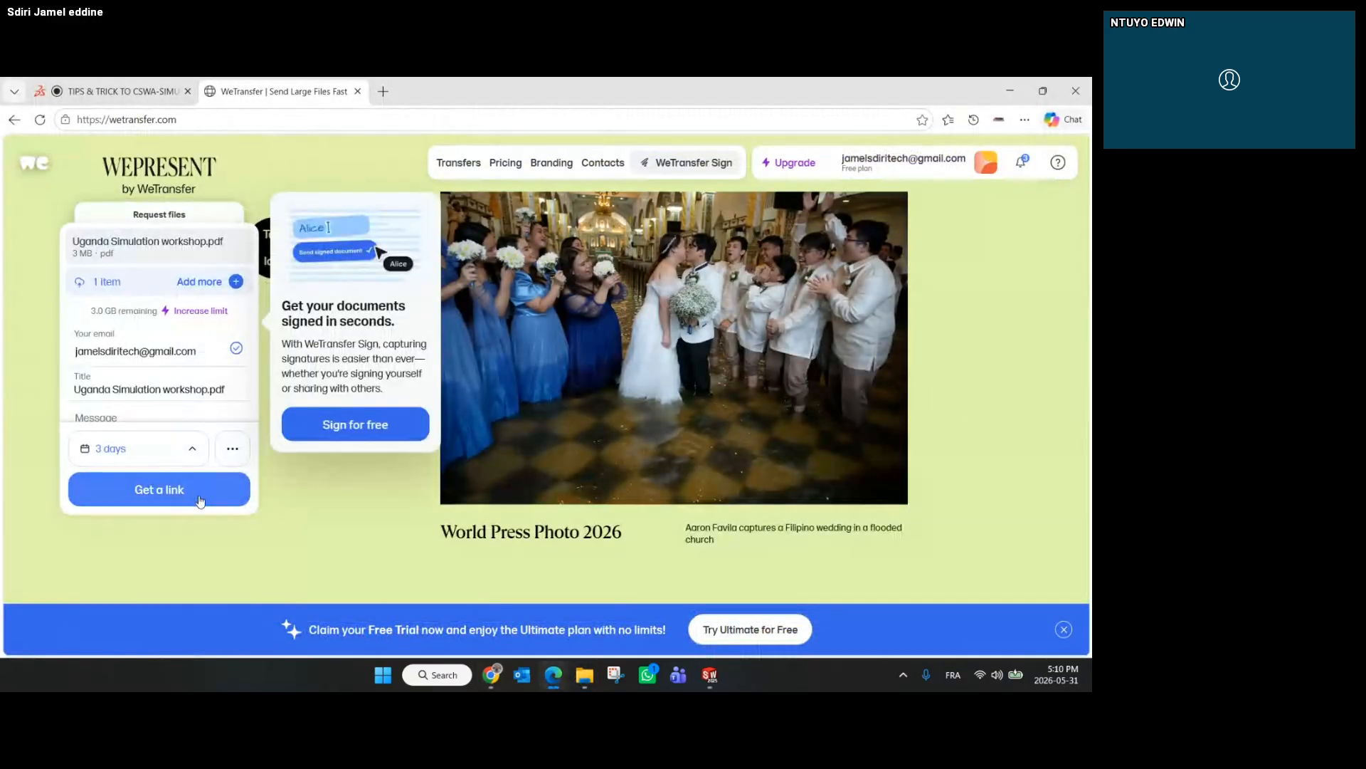
pyautogui.click(225, 486)
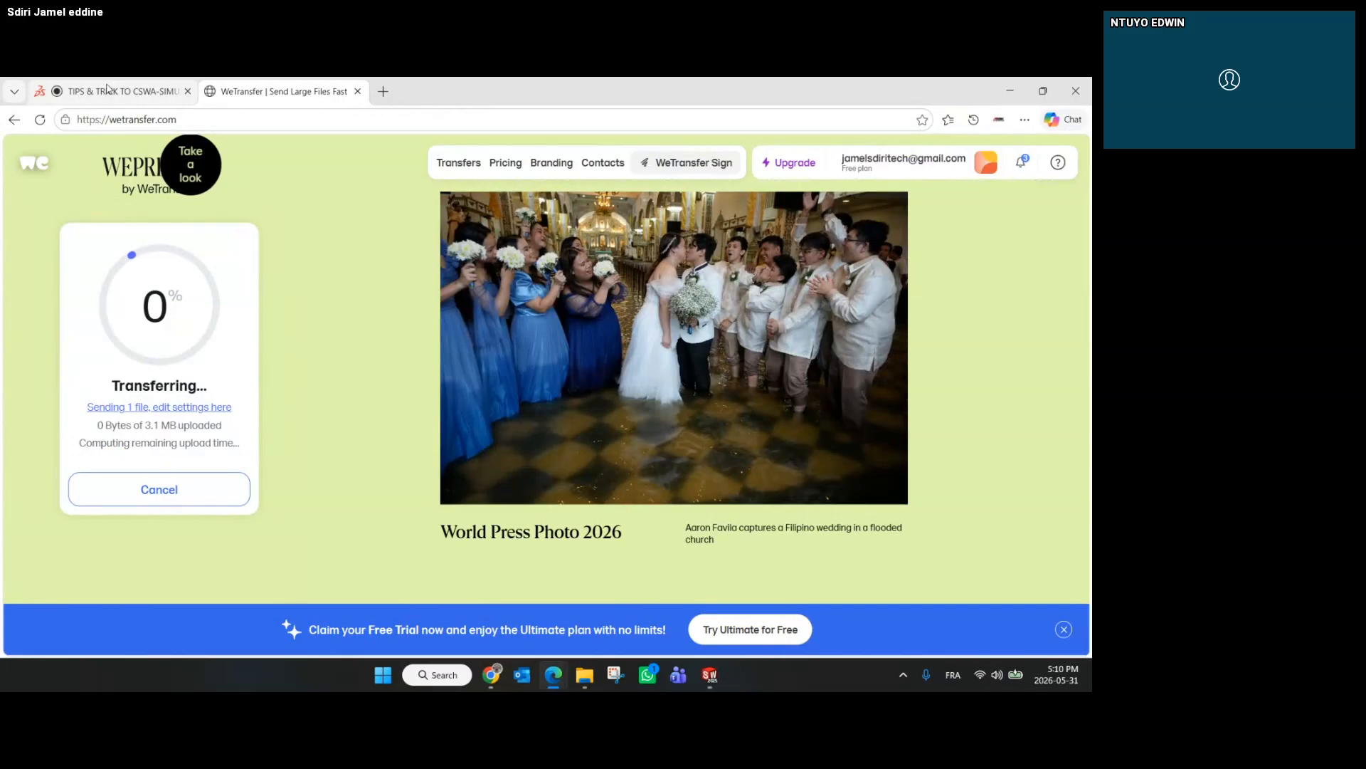
# Paste the WeTransfer link into the meeting chat and send it
pyautogui.click(107, 89)
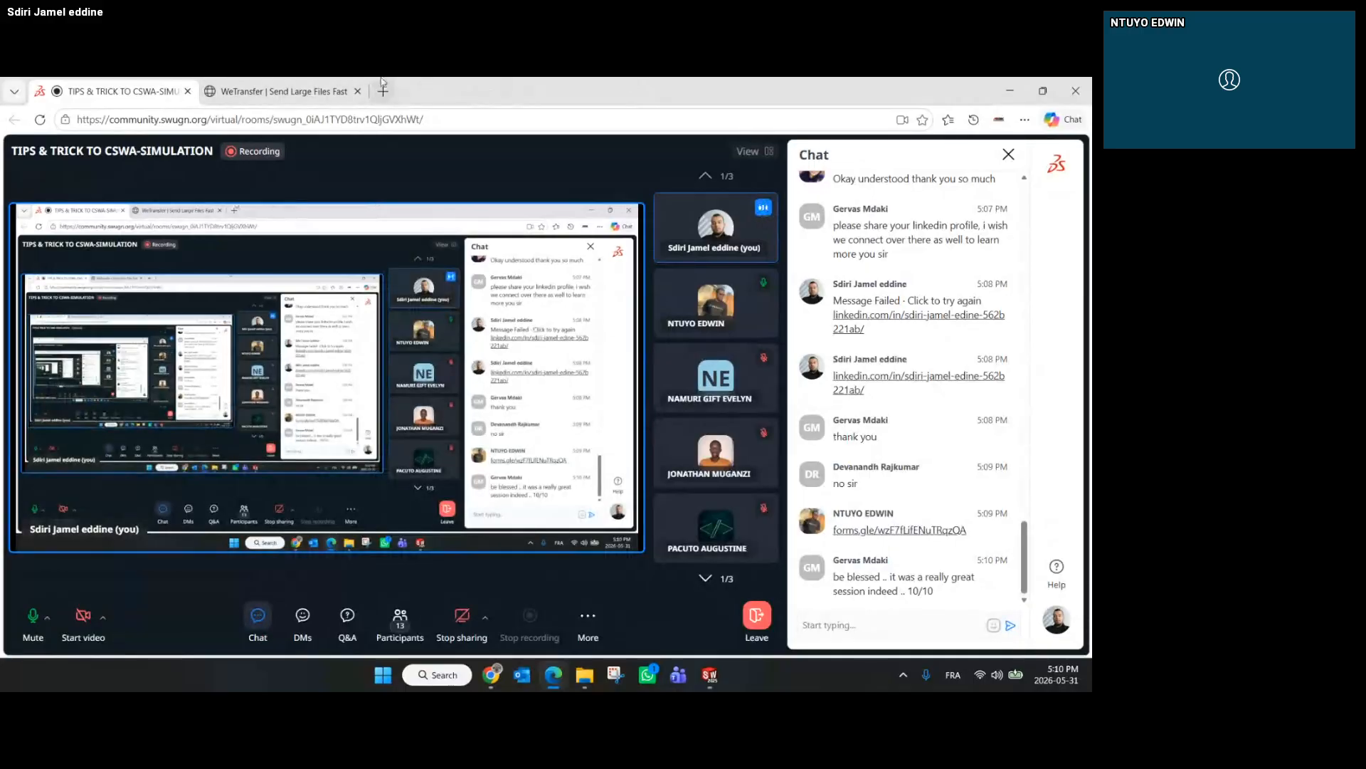
pyautogui.click(318, 85)
pyautogui.click(108, 91)
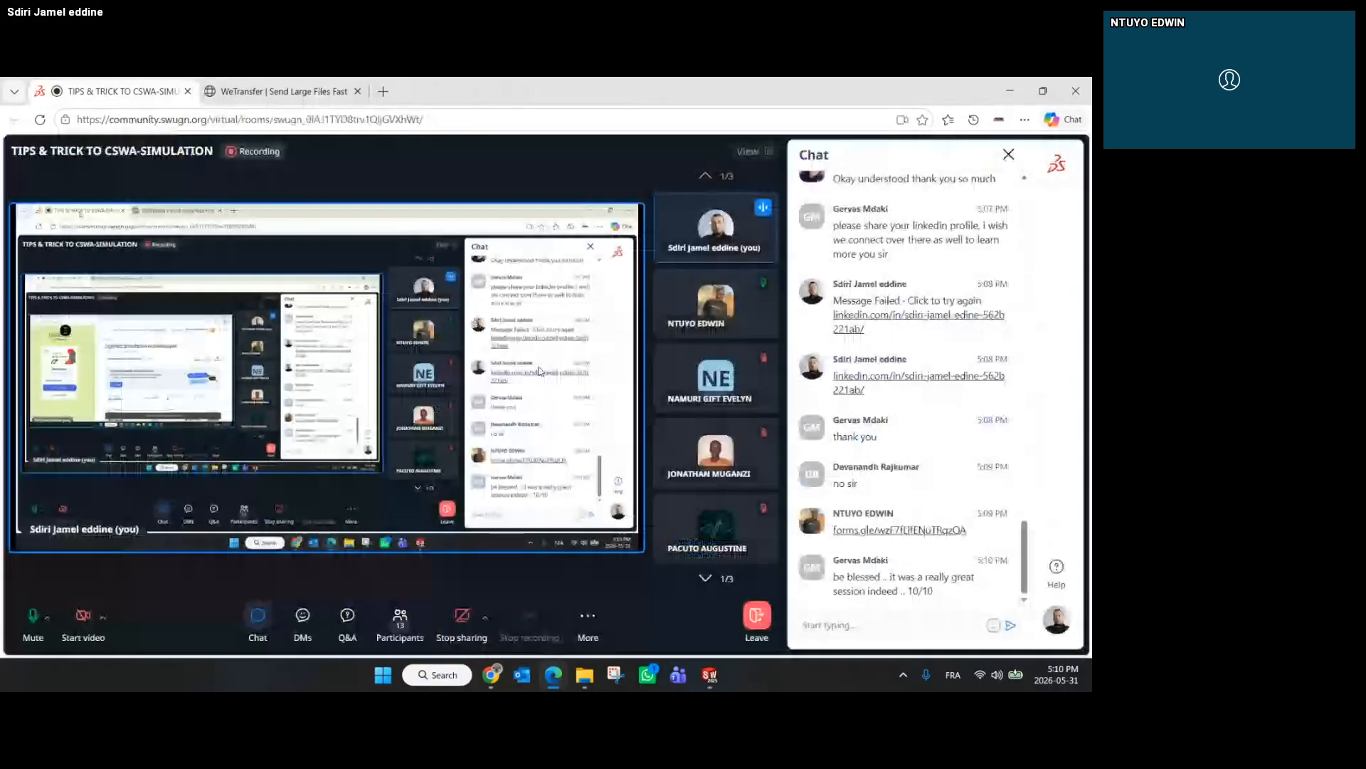
pyautogui.click(1011, 626)
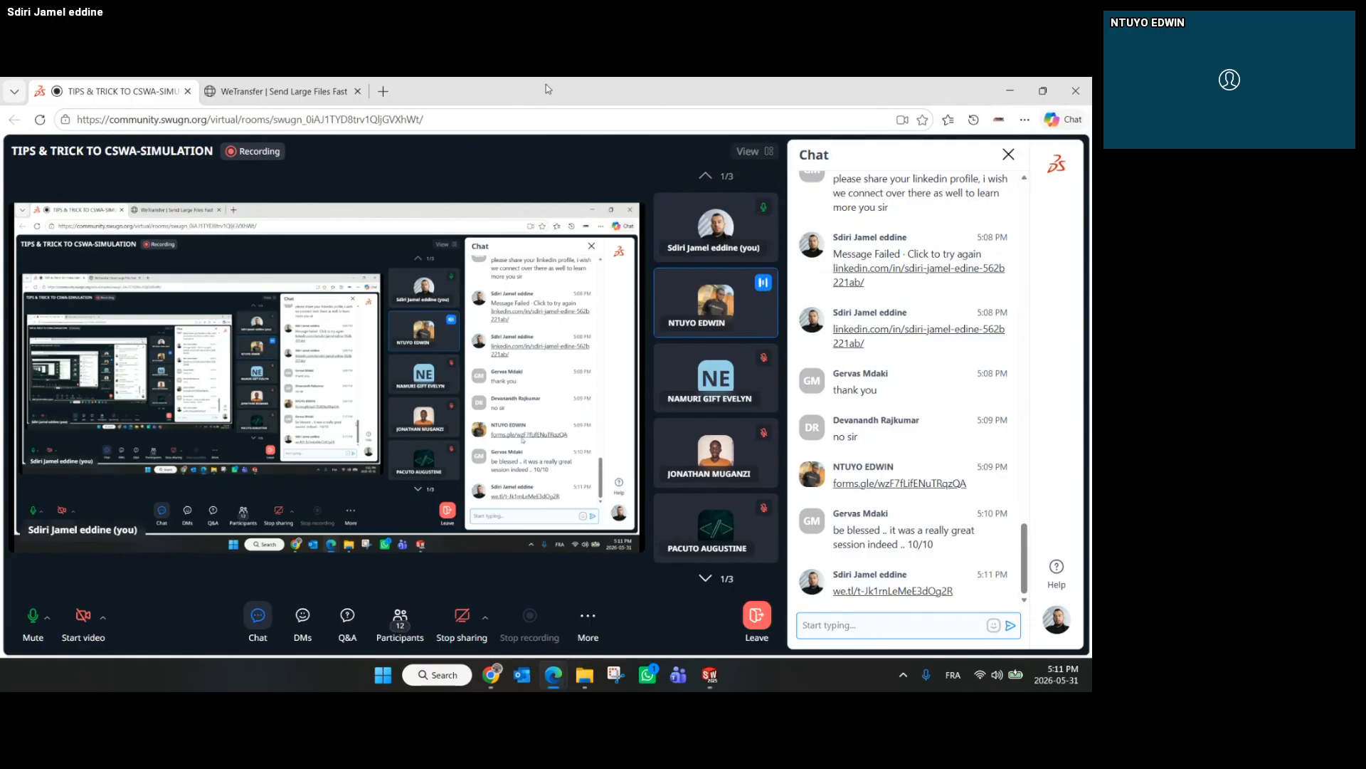
# Close the WeTransfer tab, open the participation certificate form link from the chat, and stop screen sharing
pyautogui.click(358, 92)
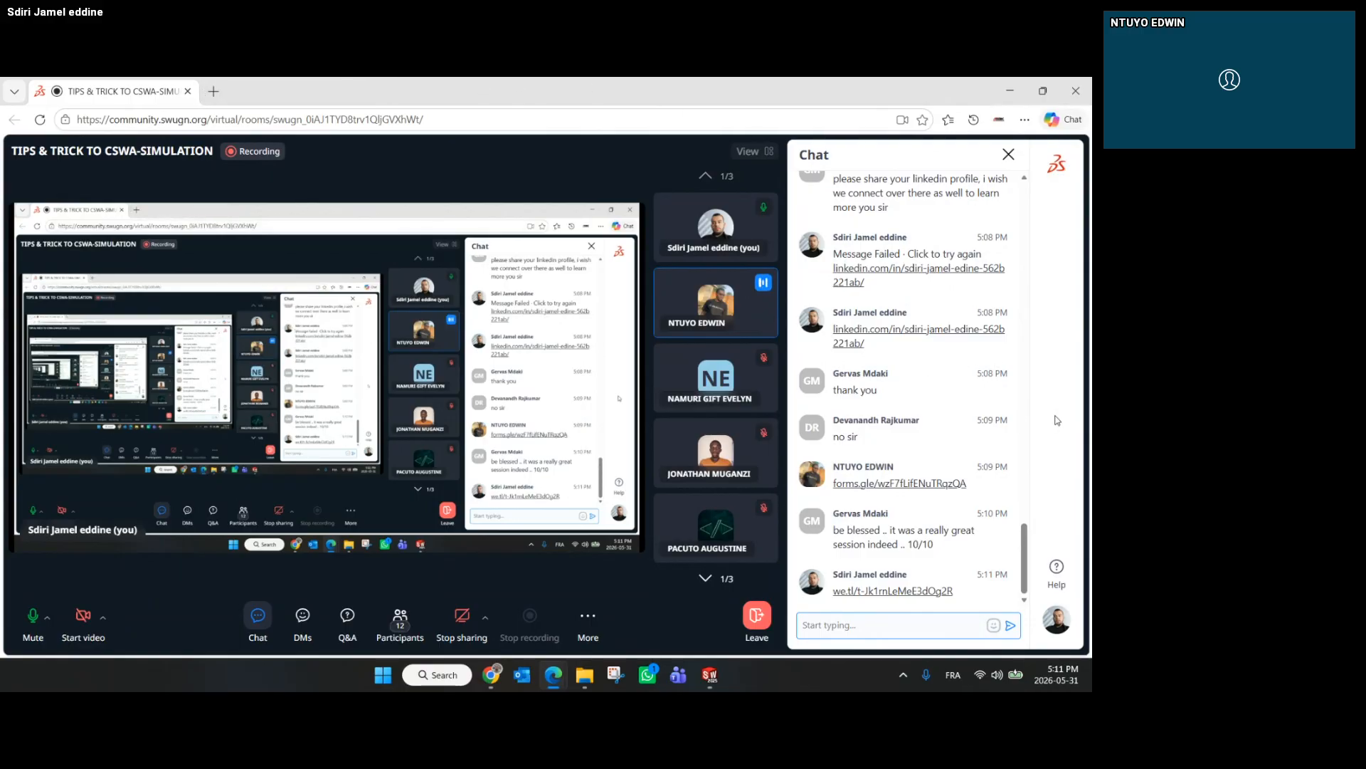
pyautogui.click(951, 485)
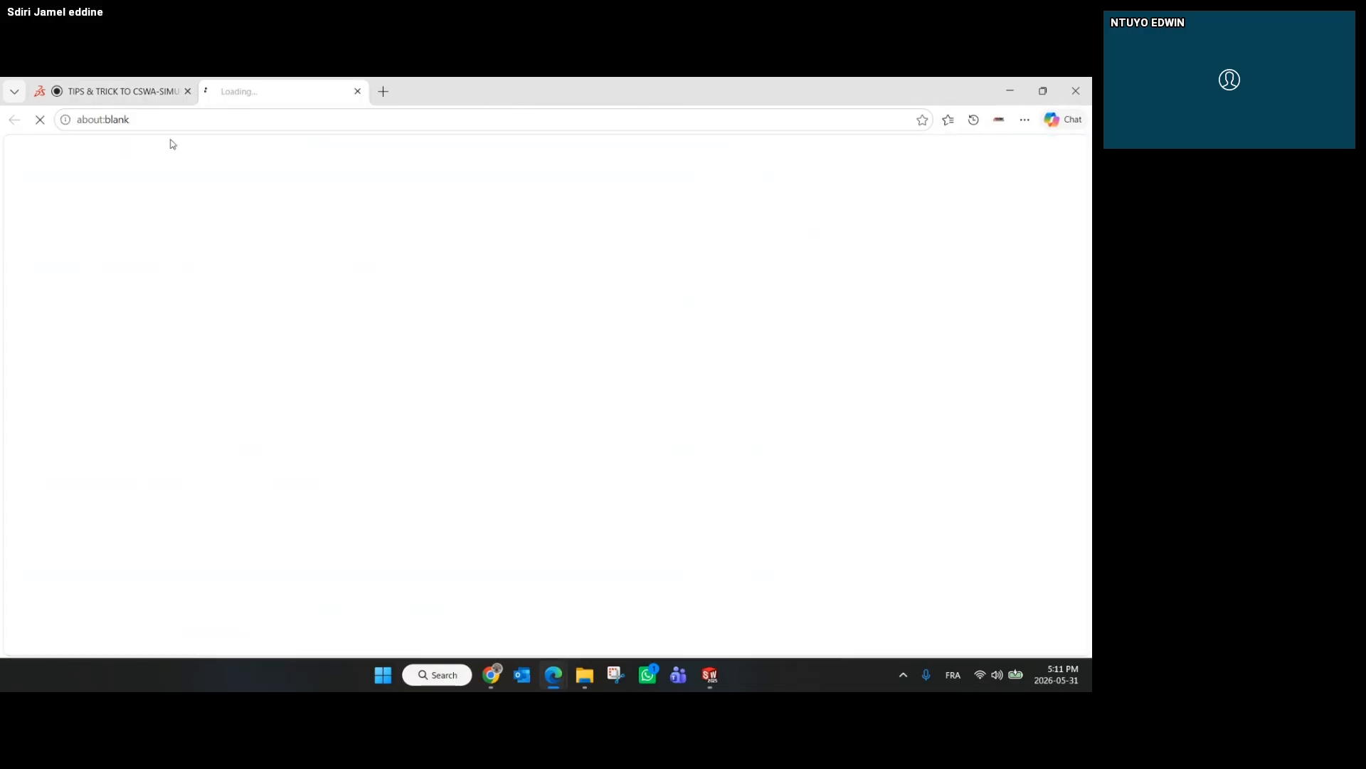
pyautogui.click(107, 91)
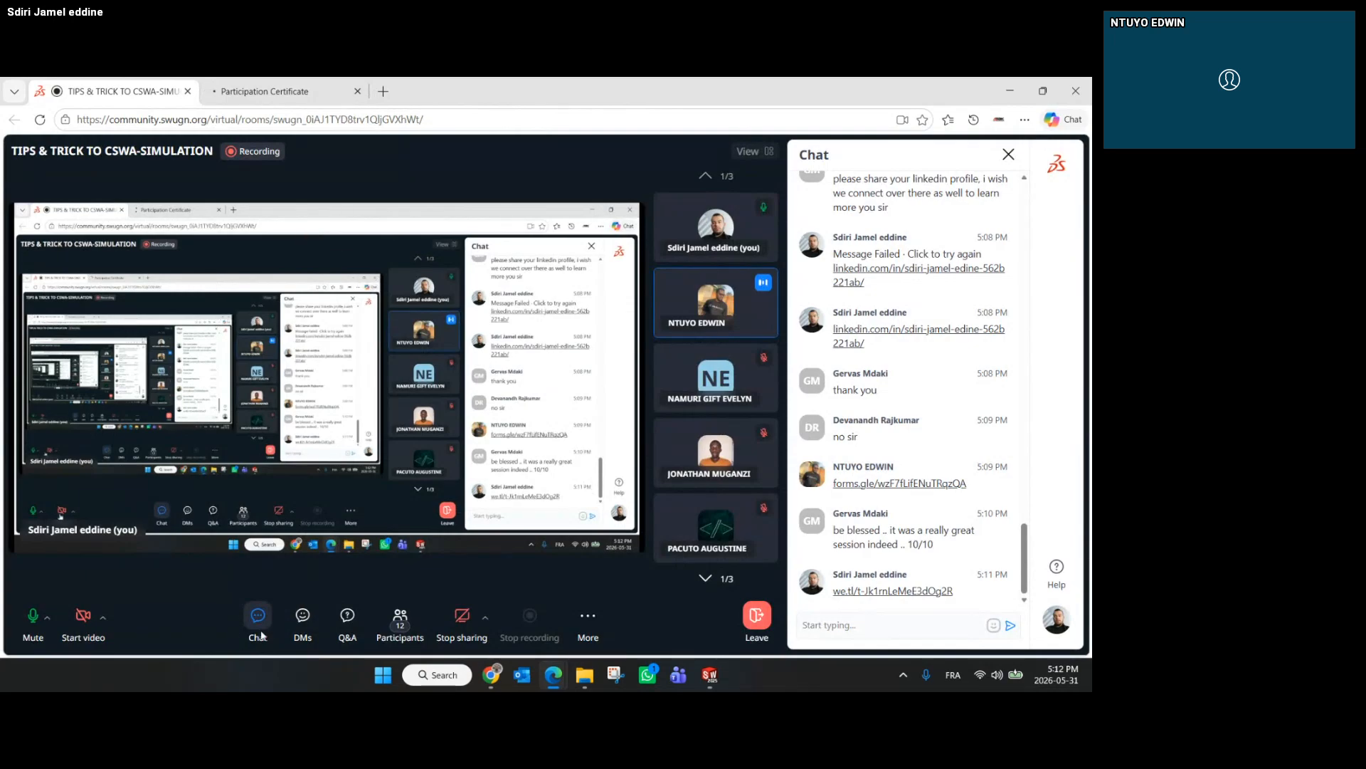
pyautogui.click(459, 624)
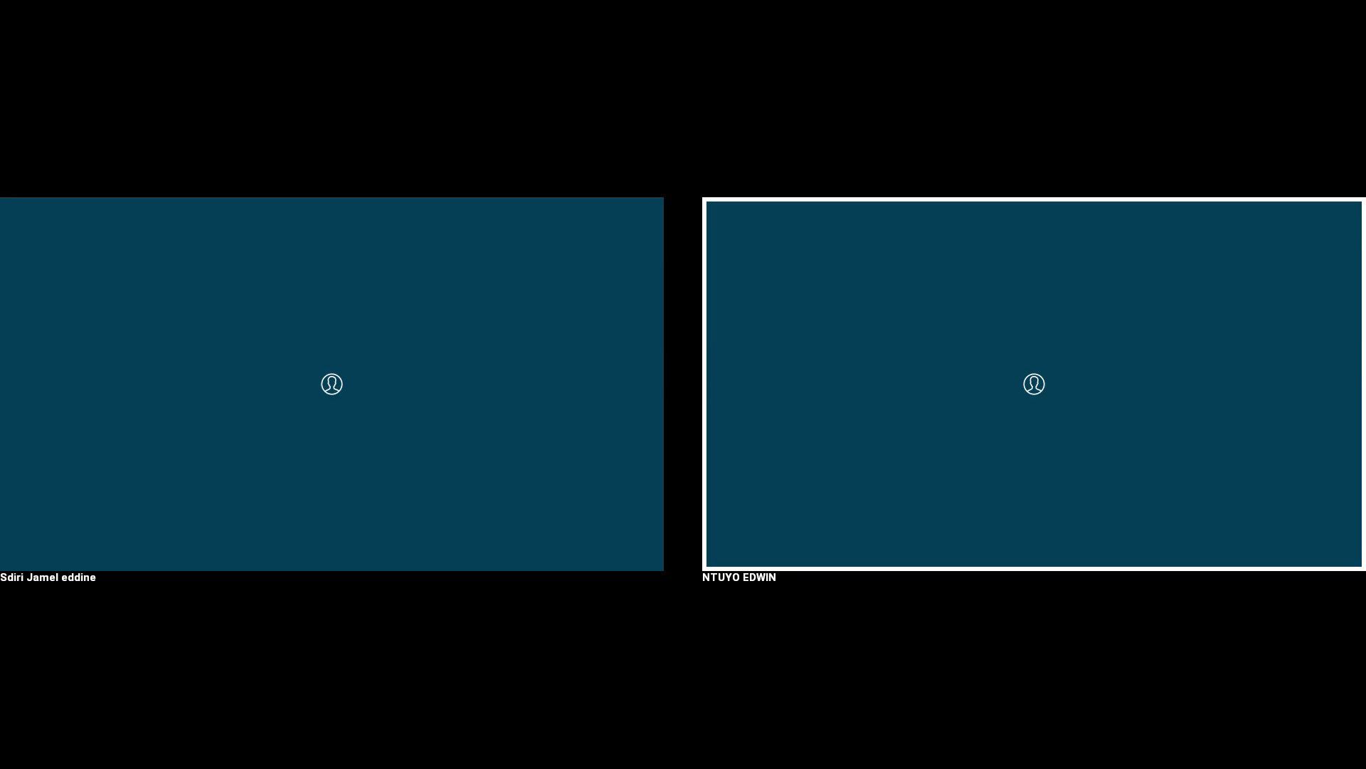